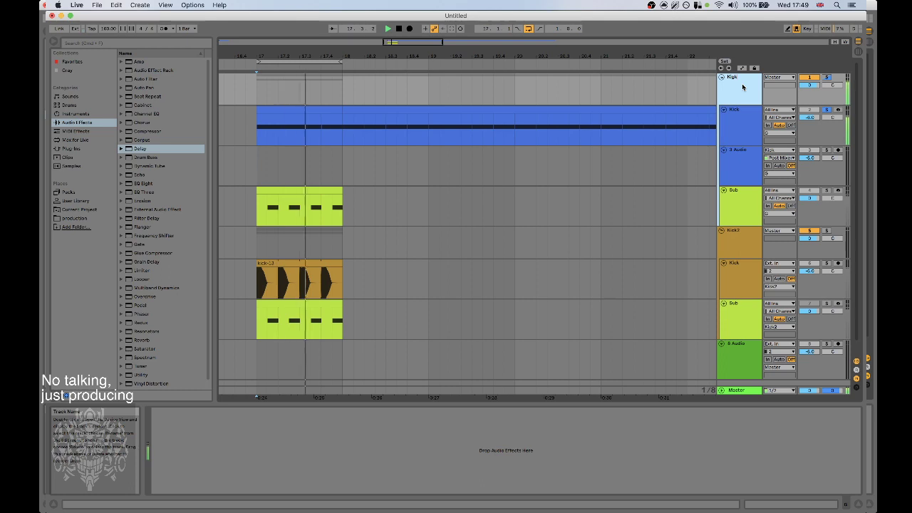
# Rename the first kick group as Kick Group1 and its Kick track as Kick Main.
pyautogui.write('p1')
pyautogui.press('Return')
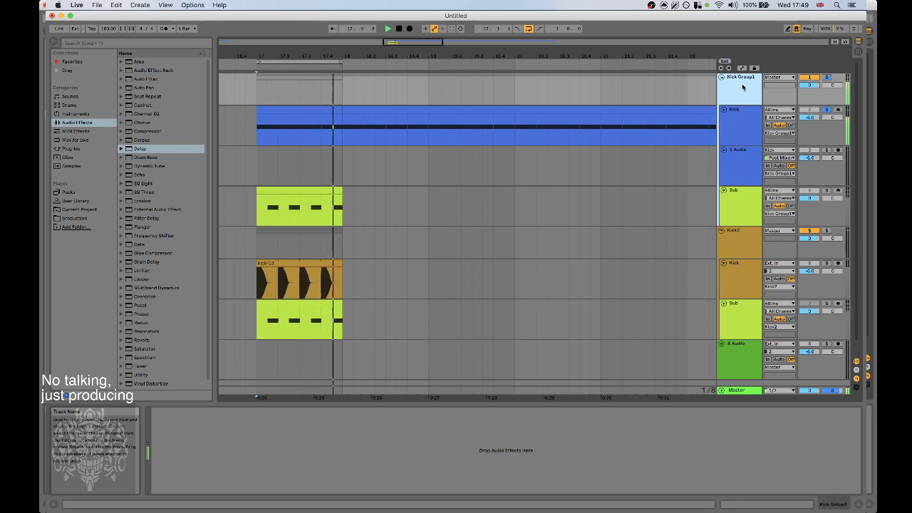
pyautogui.click(735, 127)
pyautogui.write('Kick M')
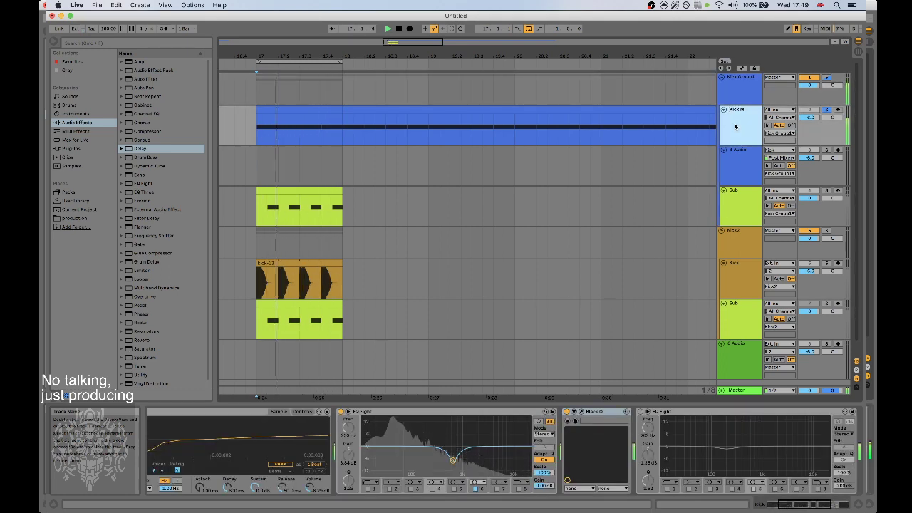
pyautogui.write('ain')
pyautogui.press('Return')
# Rename the Kick2 group as Kick Group 2.
pyautogui.click(740, 251)
pyautogui.press('super+r')
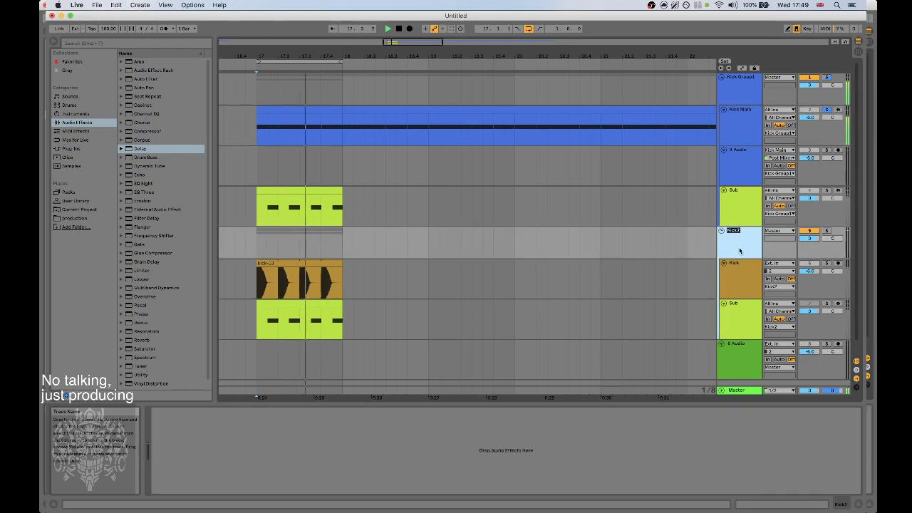
pyautogui.write('i')
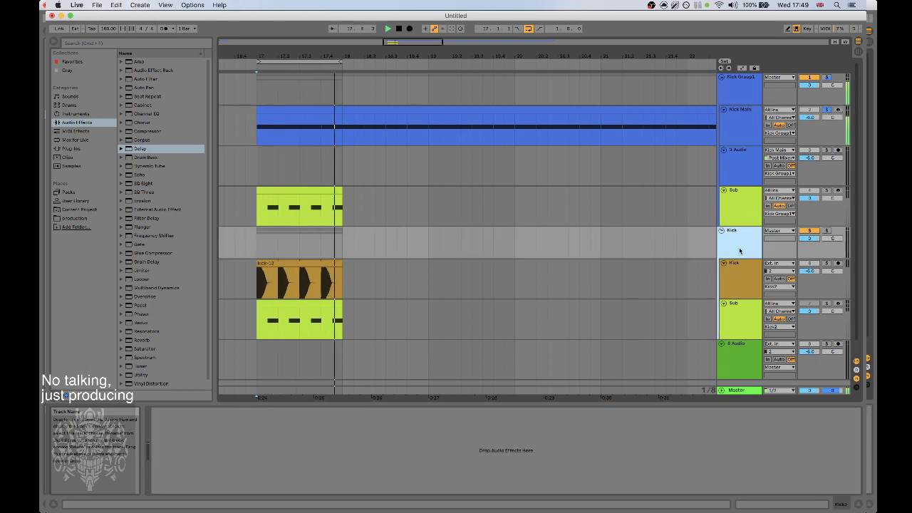
pyautogui.write('ick Group 2')
pyautogui.press('Return')
# Rename the Kick track inside Kick Group 2 as Kick Main.
pyautogui.click(730, 272)
pyautogui.press('super+r')
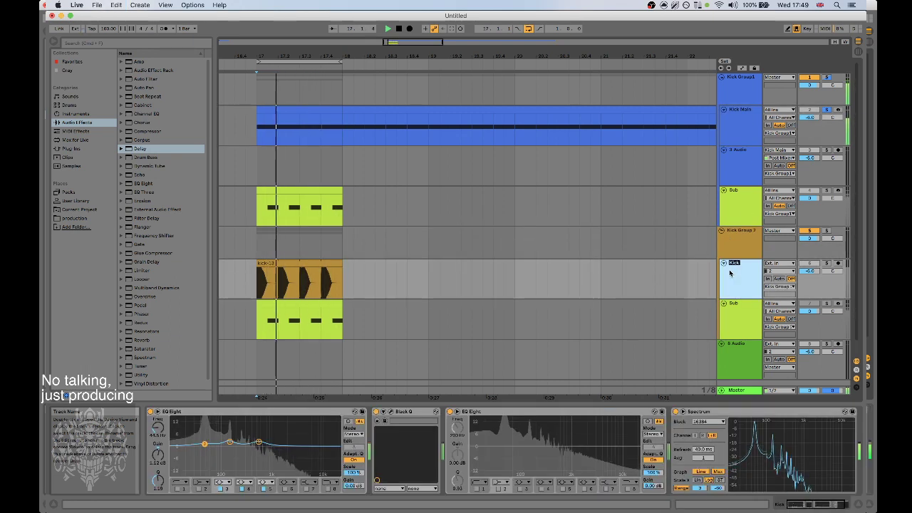
pyautogui.write('Kick main')
pyautogui.press('BackSpace')
pyautogui.press('BackSpace')
pyautogui.press('BackSpace')
pyautogui.press('BackSpace')
pyautogui.press('BackSpace')
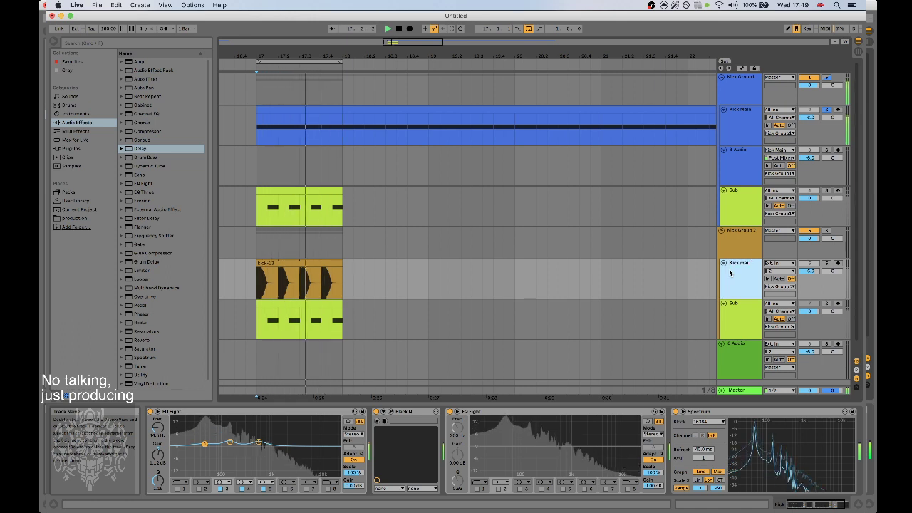
pyautogui.write('Main')
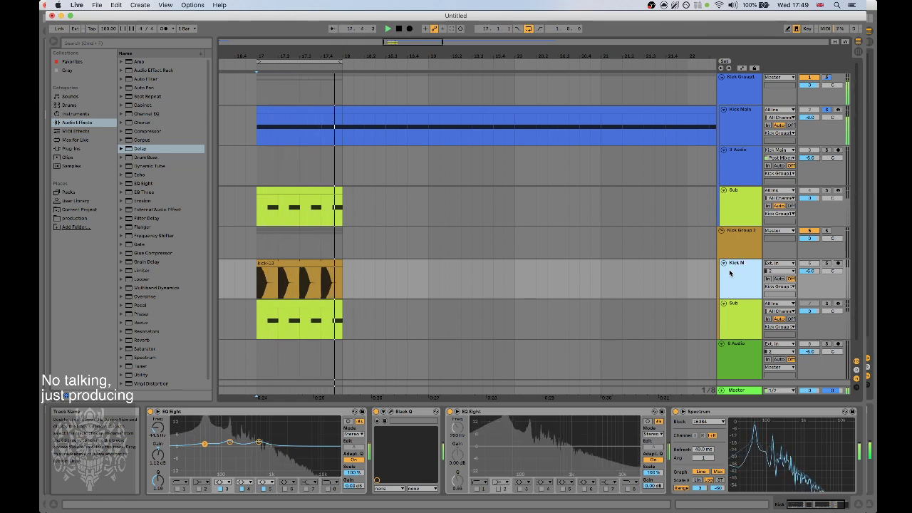
pyautogui.press('Return')
# Rename the audio track below Kick Main in Kick Group1 as Delays and enable low-cut band 1 in its EQ Eight.
pyautogui.click(738, 159)
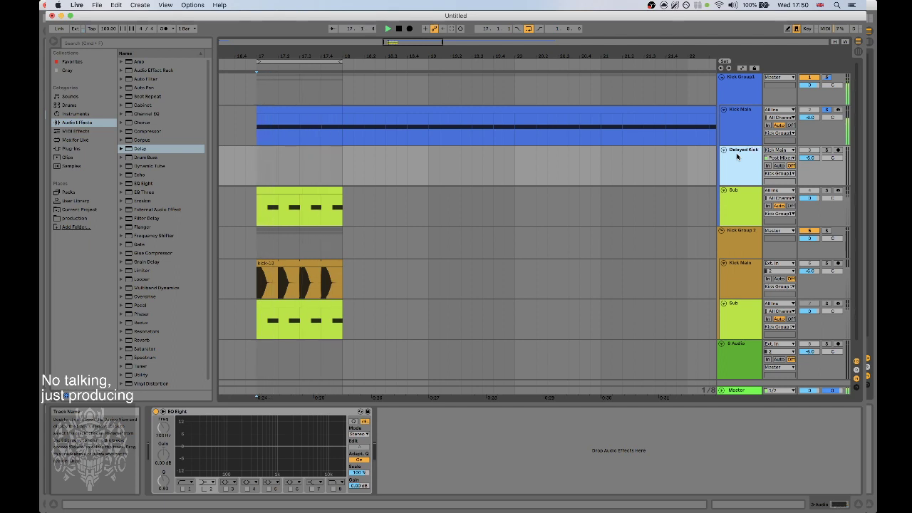
pyautogui.write('Delays')
pyautogui.press('Return')
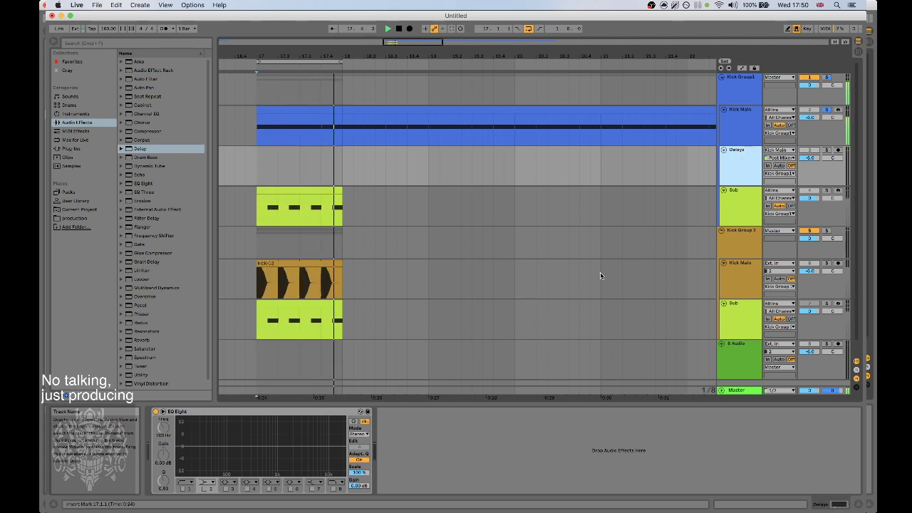
pyautogui.click(183, 489)
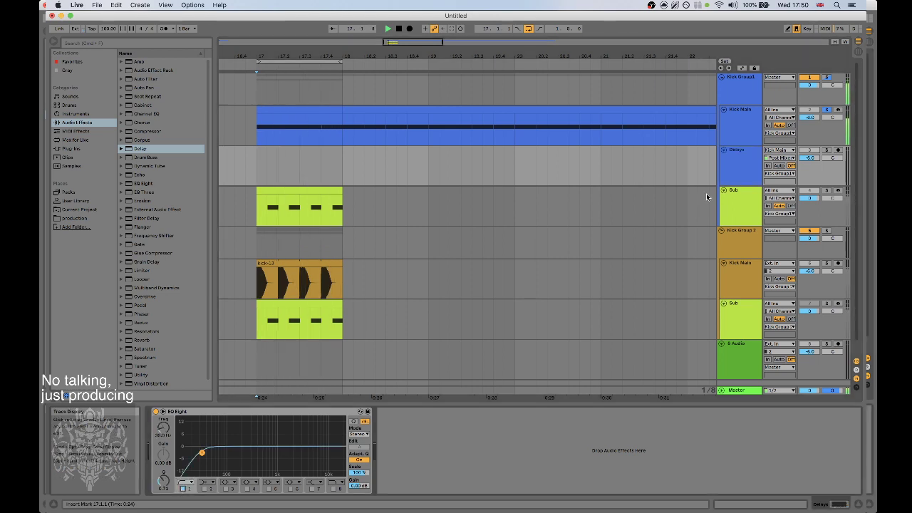
# Take the Delays track's input from Kick Main with monitoring set to In, and solo Kick Group1.
pyautogui.click(780, 150)
pyautogui.click(780, 188)
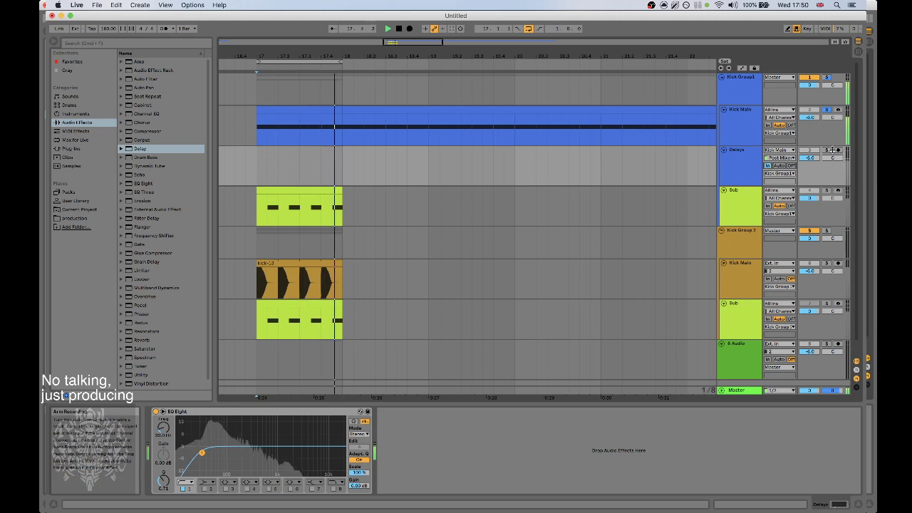
pyautogui.click(827, 78)
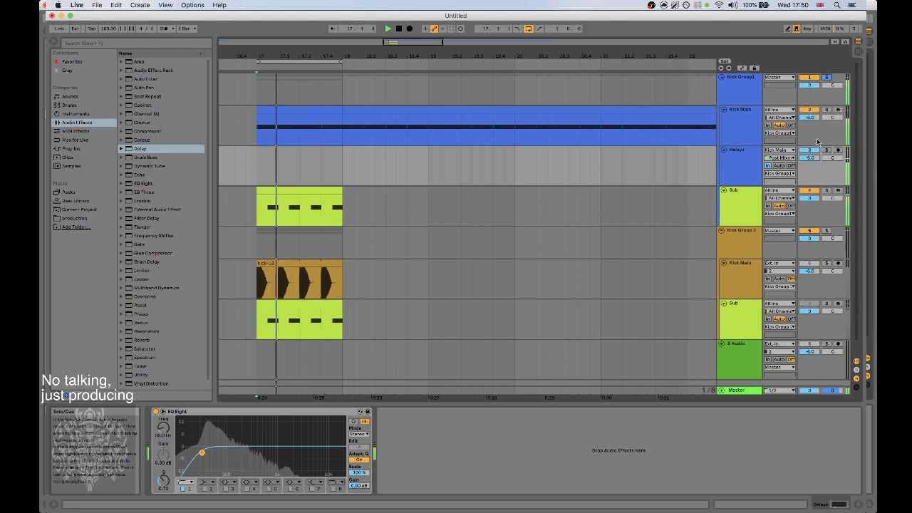
pyautogui.click(750, 159)
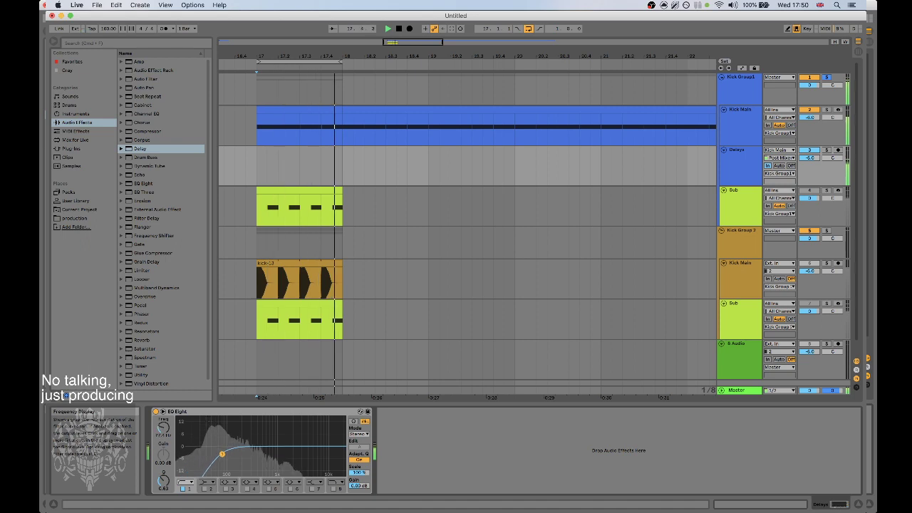
# Add a Delay to the Delays track with its filter at about 2.32 kHz, and bypass the EQ Eight before it.
pyautogui.doubleClick(142, 150)
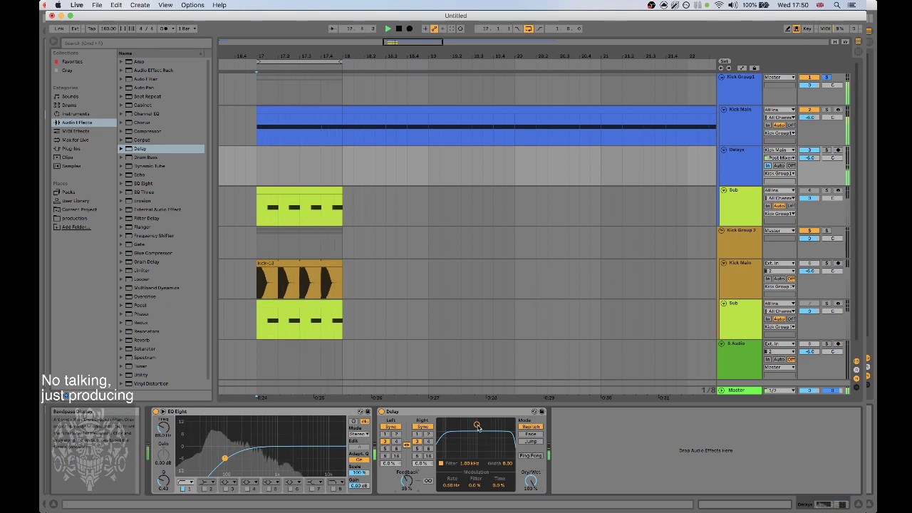
pyautogui.moveTo(476, 425); pyautogui.dragTo(487, 425)
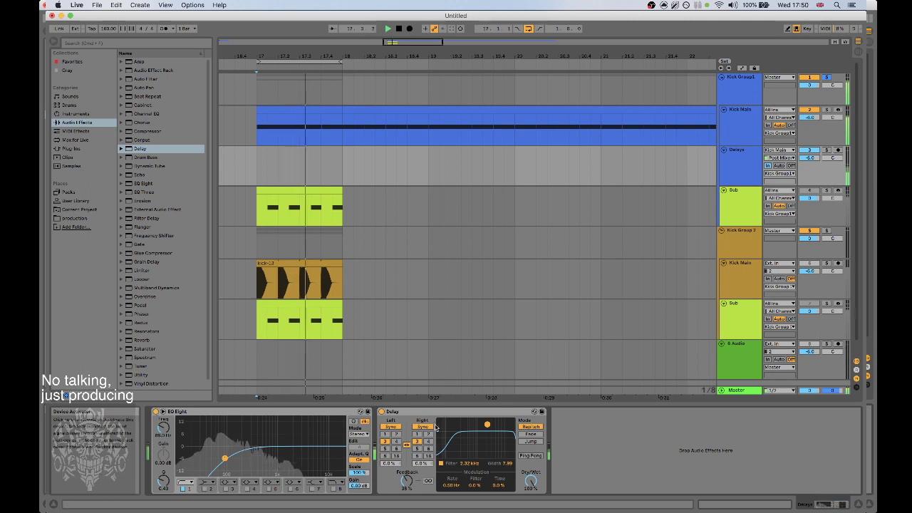
pyautogui.click(156, 411)
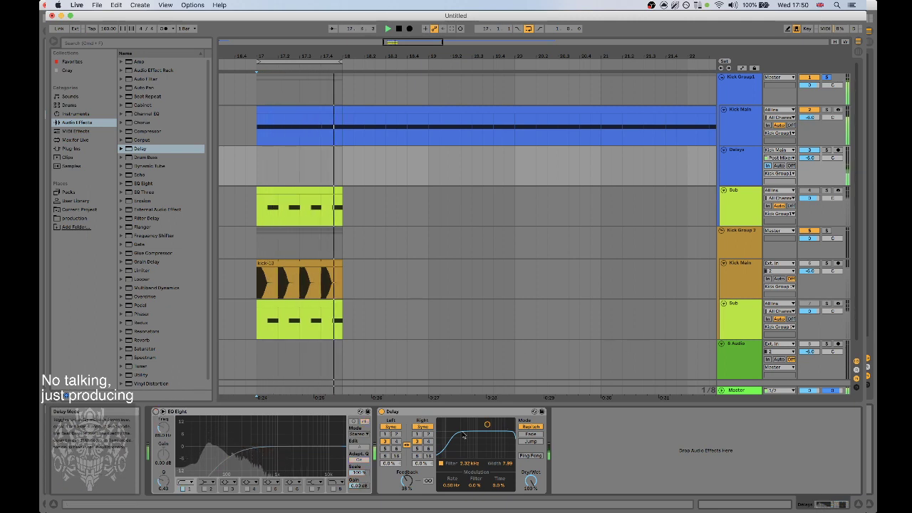
# Lower the Delay's filter frequency to about 1.20 kHz and add a second EQ Eight after the Delay.
pyautogui.moveTo(490, 427); pyautogui.dragTo(479, 421)
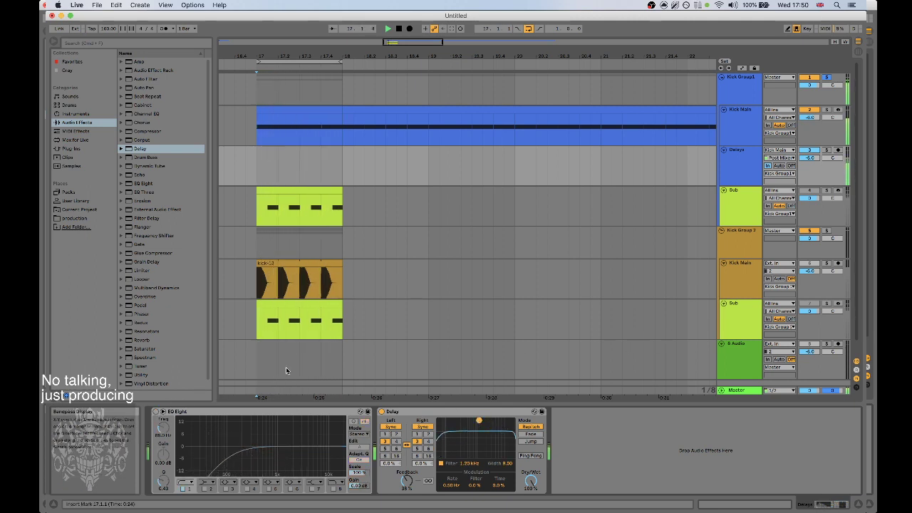
pyautogui.click(145, 184)
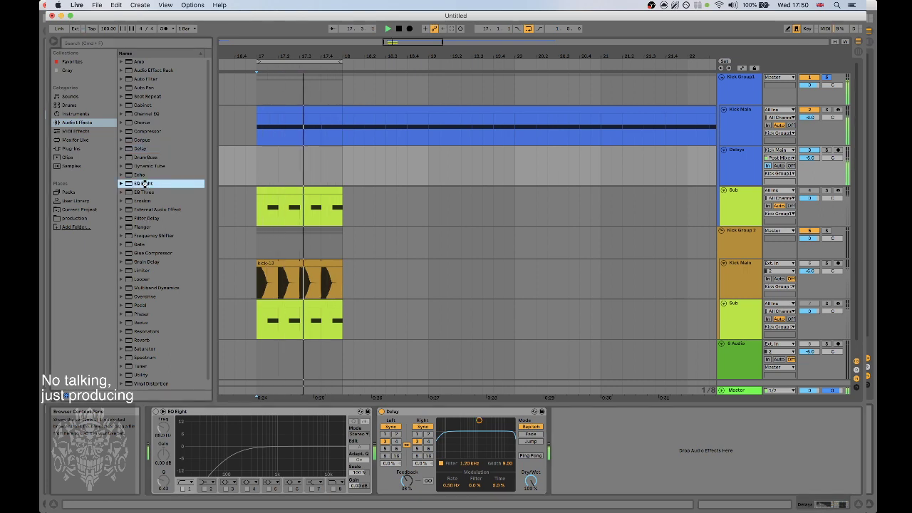
pyautogui.doubleClick(145, 184)
# Raise the Delay's filter frequency to about 3.35 kHz and mute the Sub track in Kick Group1.
pyautogui.moveTo(479, 420); pyautogui.dragTo(484, 422)
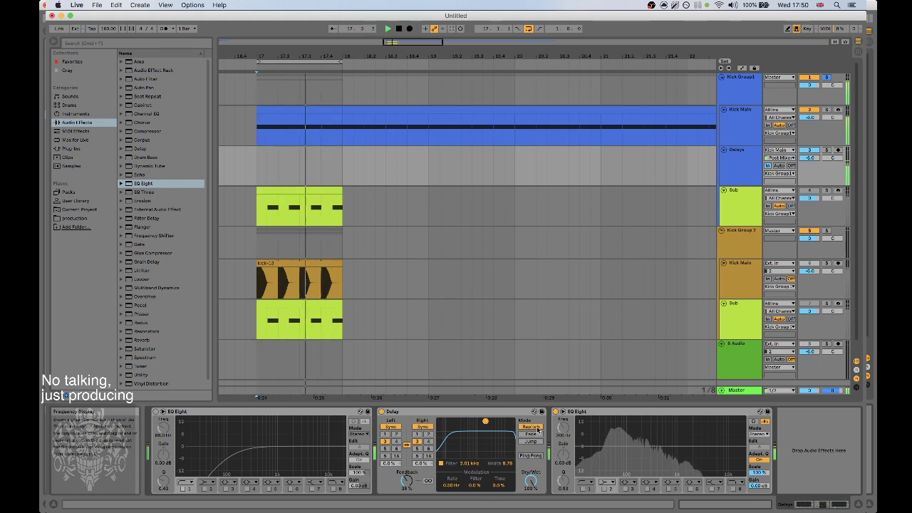
pyautogui.moveTo(485, 421); pyautogui.dragTo(488, 421)
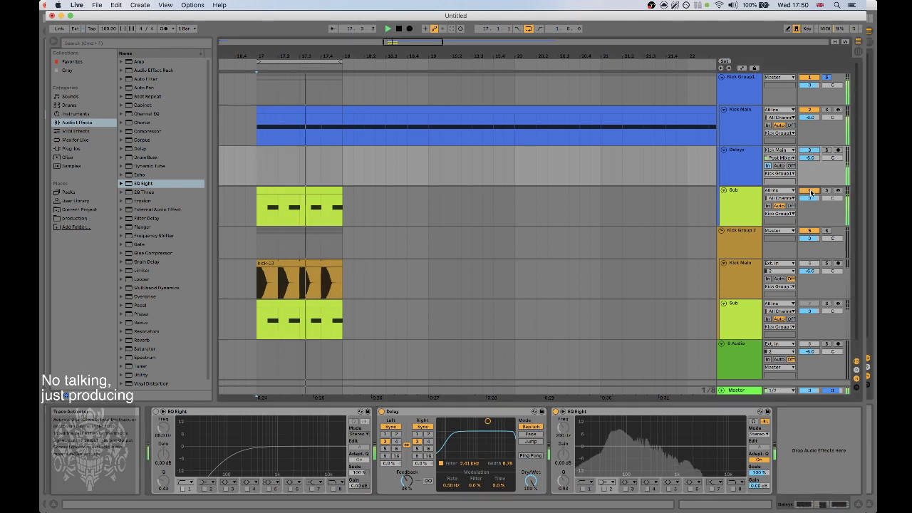
pyautogui.moveTo(488, 422); pyautogui.dragTo(501, 422)
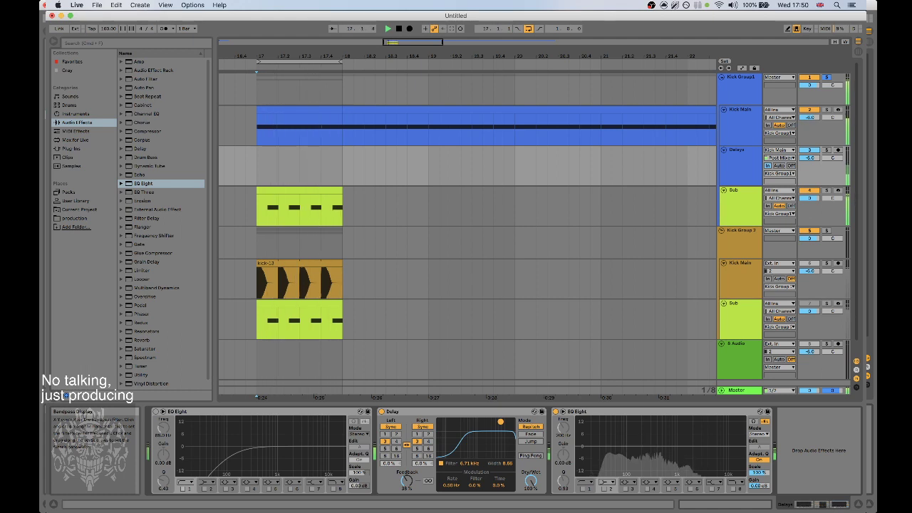
pyautogui.moveTo(501, 422); pyautogui.dragTo(493, 421)
pyautogui.click(809, 192)
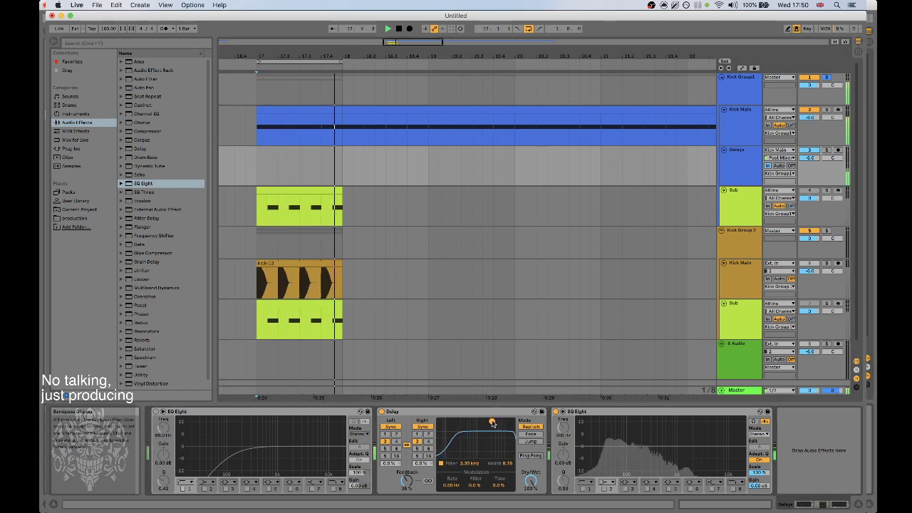
# Copy the Delays track into Kick Group 2 below its Kick Main and take the copy's input from that group's Kick Main.
pyautogui.click(739, 151)
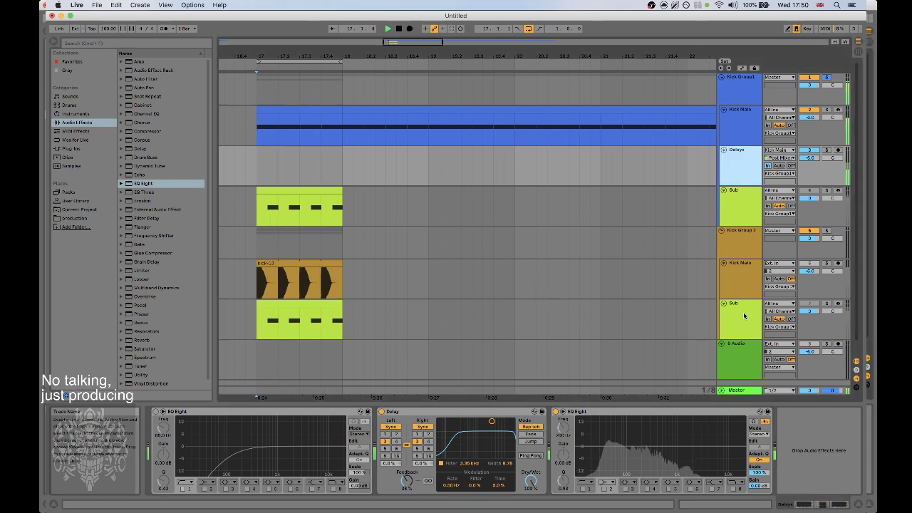
pyautogui.click(742, 266)
pyautogui.click(743, 314)
pyautogui.press('super+v')
pyautogui.scroll(-1, 745, 310)
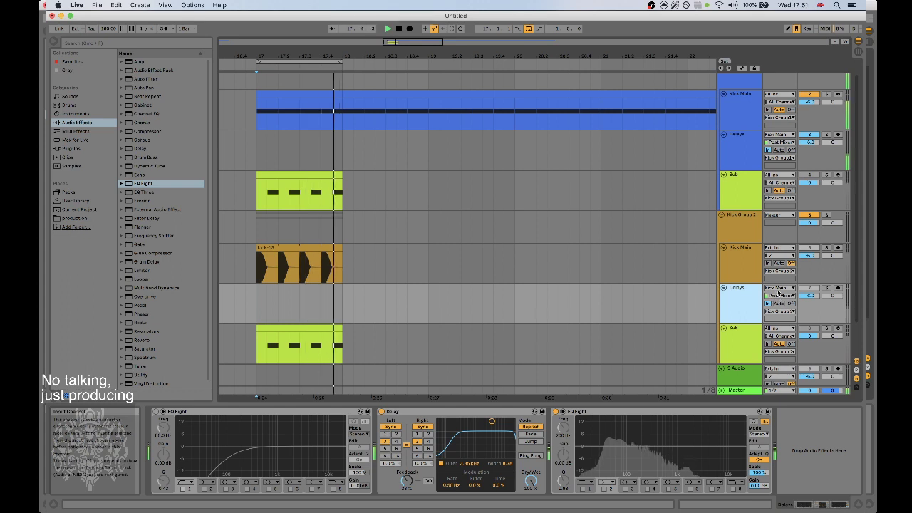
pyautogui.click(779, 288)
pyautogui.click(781, 353)
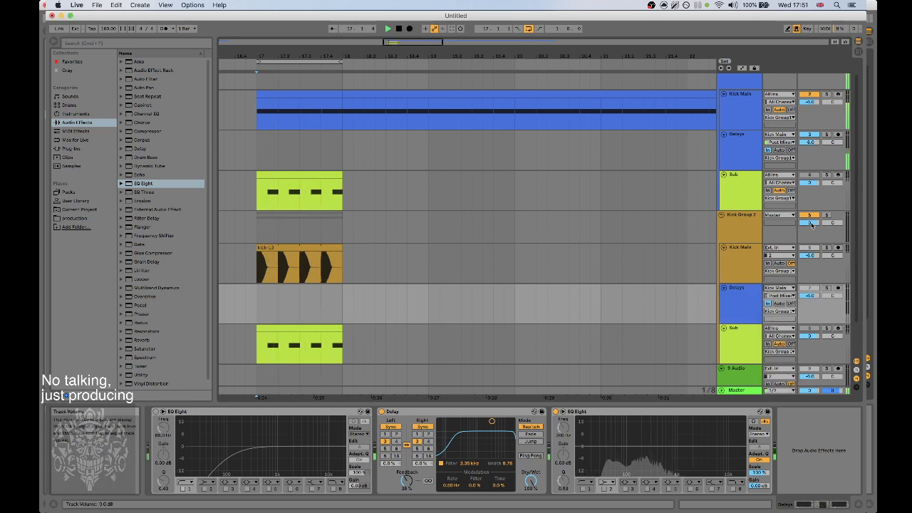
# Solo Kick Group 2 with its Kick Main and Delays tracks active, and set the Delay's filter frequency to about 3.47 kHz.
pyautogui.click(731, 262)
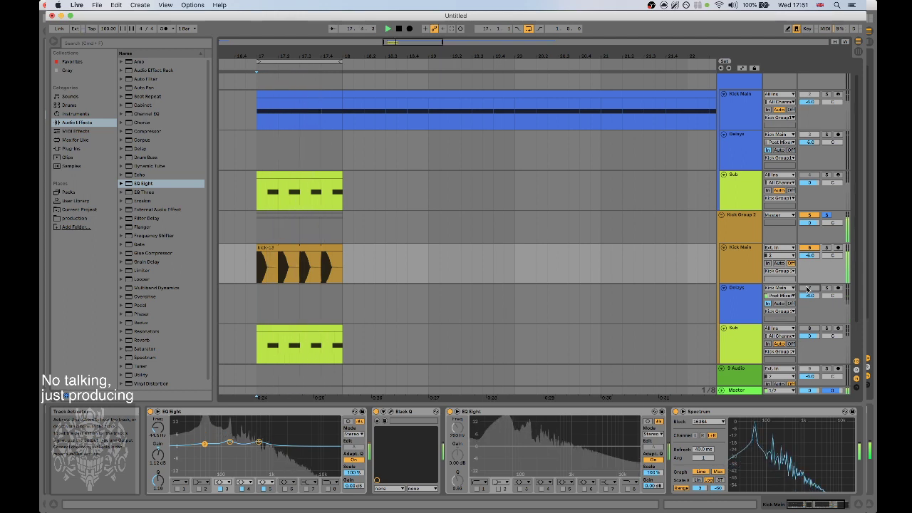
pyautogui.click(744, 303)
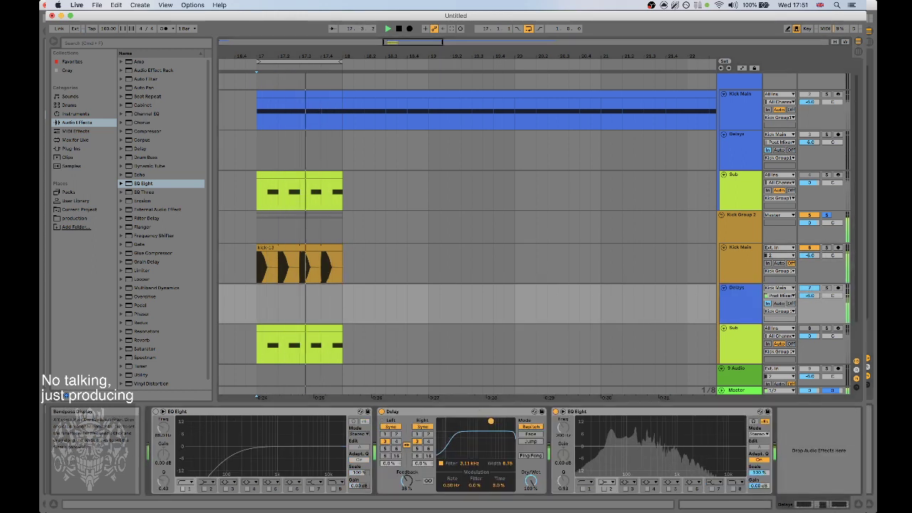
pyautogui.moveTo(491, 422); pyautogui.dragTo(493, 421)
# Duplicate the Delay on Kick Group 2's Delays track and set the copy to beat division 2 and about 37% dry/wet.
pyautogui.click(498, 412)
pyautogui.press('super+d')
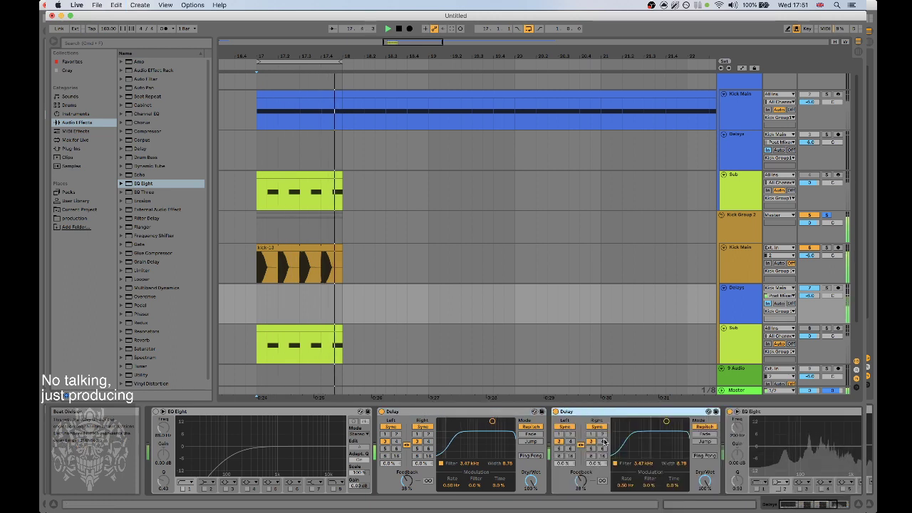
pyautogui.click(602, 434)
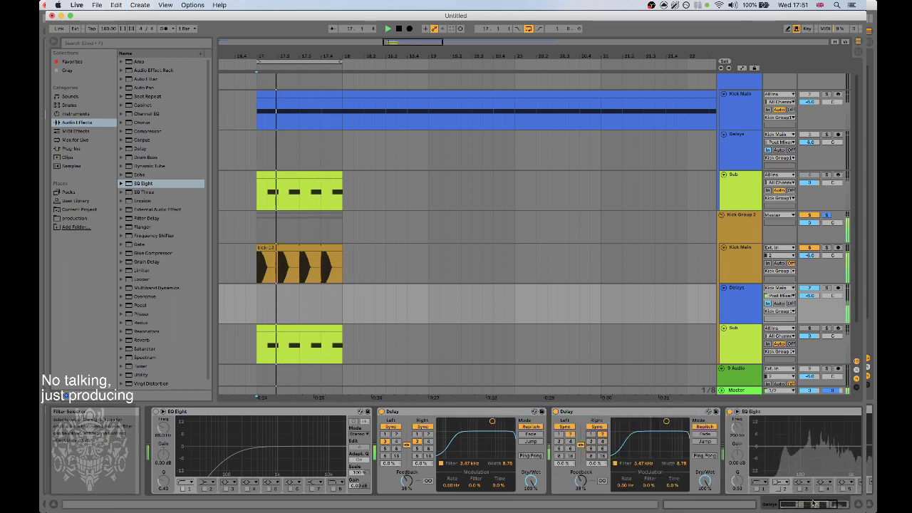
pyautogui.hscroll(3, 684, 478)
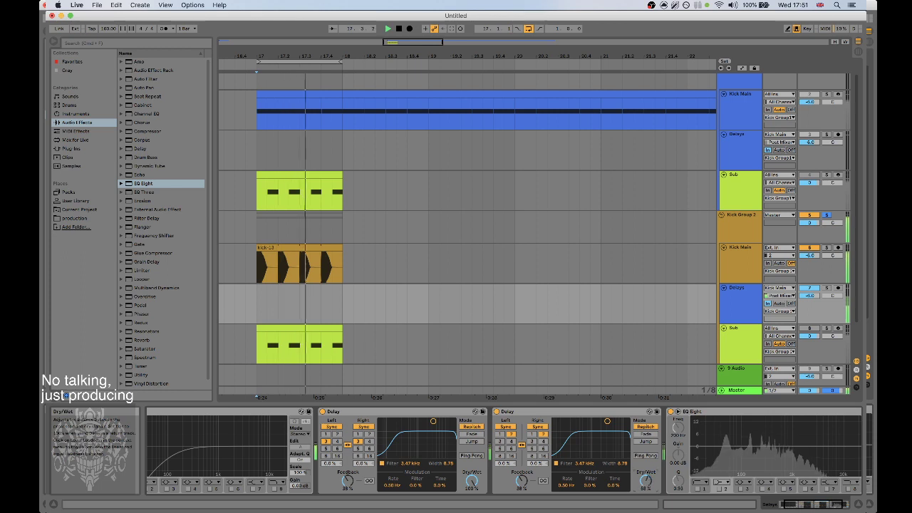
pyautogui.moveTo(645, 481); pyautogui.dragTo(646, 482)
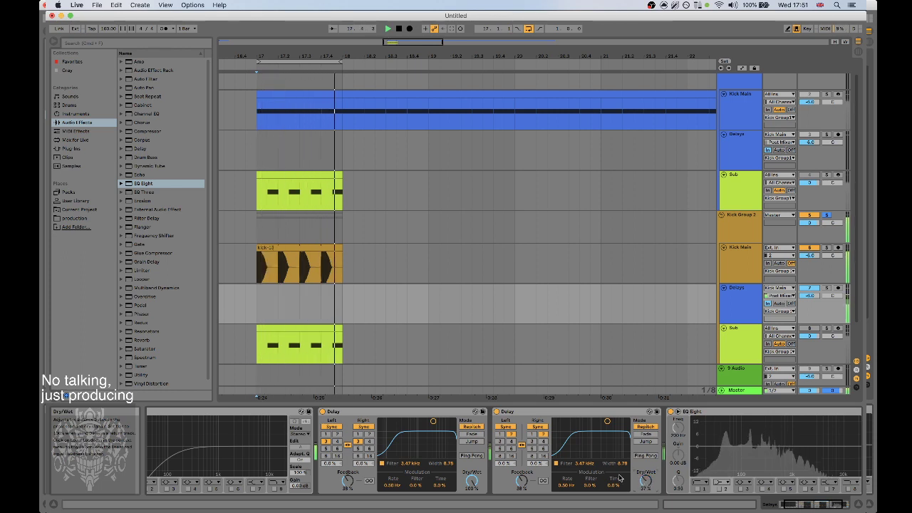
# Set the second Delay to beat division 1, filter about 7.76 kHz and dry/wet 36%, and bypass it.
pyautogui.click(500, 434)
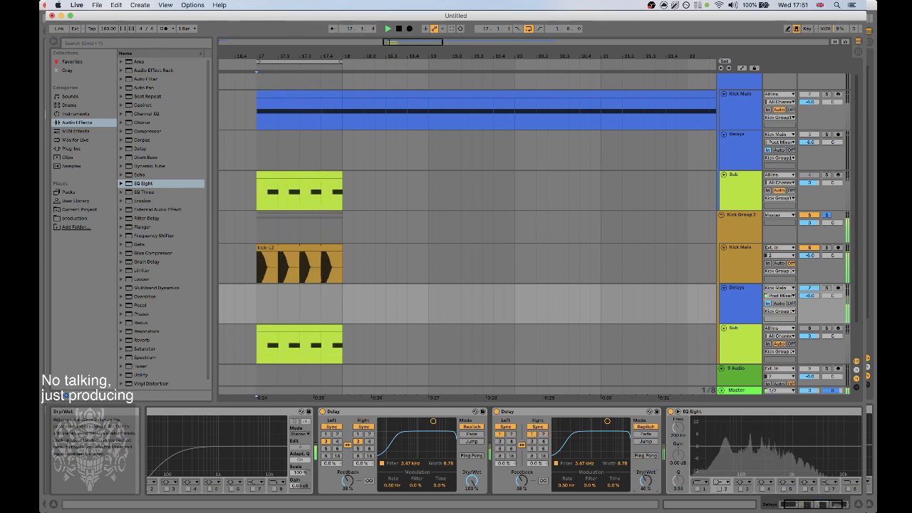
pyautogui.moveTo(523, 482); pyautogui.dragTo(522, 471)
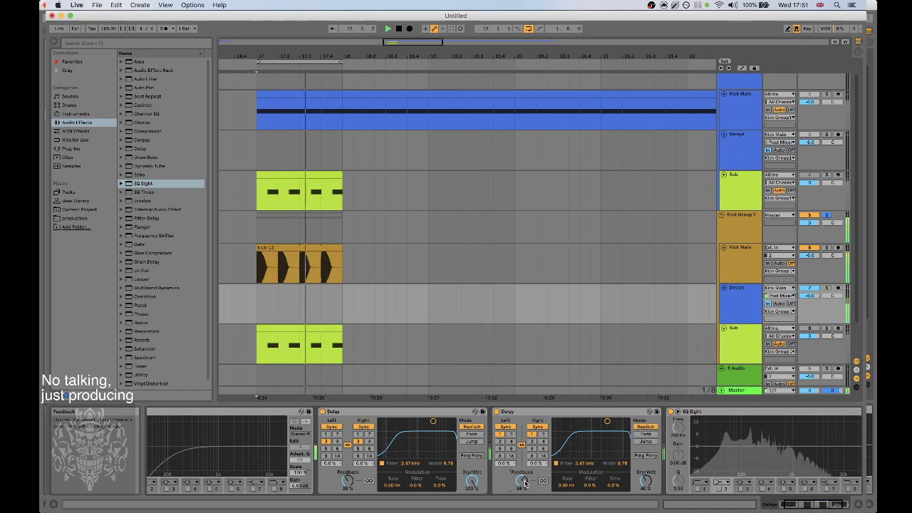
pyautogui.moveTo(615, 428); pyautogui.dragTo(617, 426)
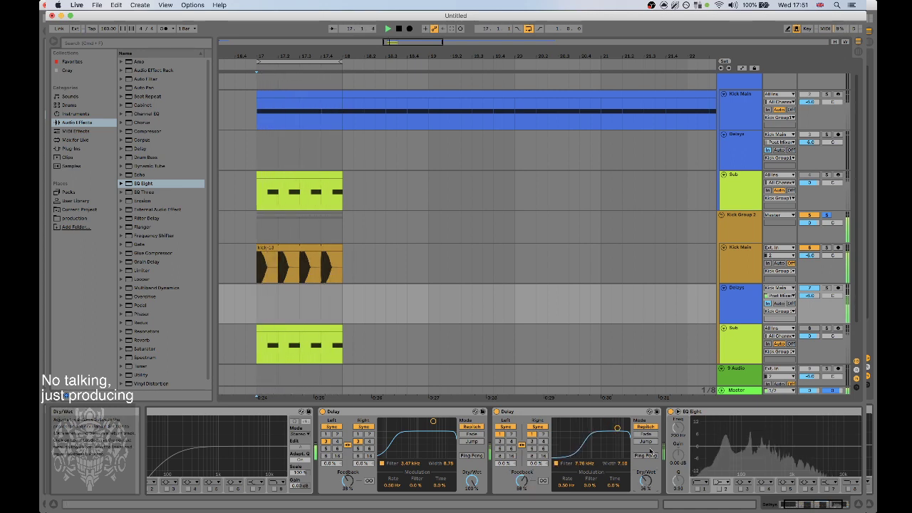
pyautogui.moveTo(645, 481); pyautogui.dragTo(646, 484)
pyautogui.click(496, 412)
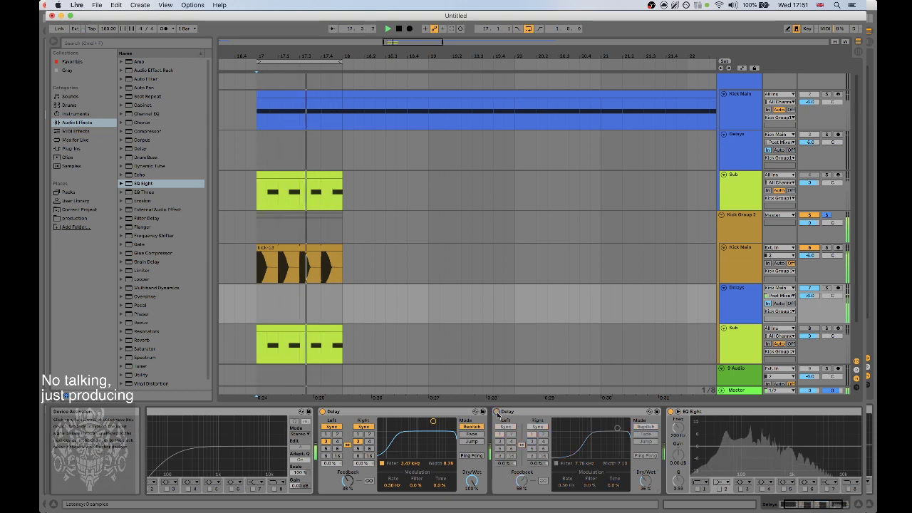
# Reactivate the second Delay on Kick Group 2's Delays track and lower its filter frequency to about 3.47 kHz.
pyautogui.click(497, 412)
pyautogui.moveTo(618, 429); pyautogui.dragTo(605, 433)
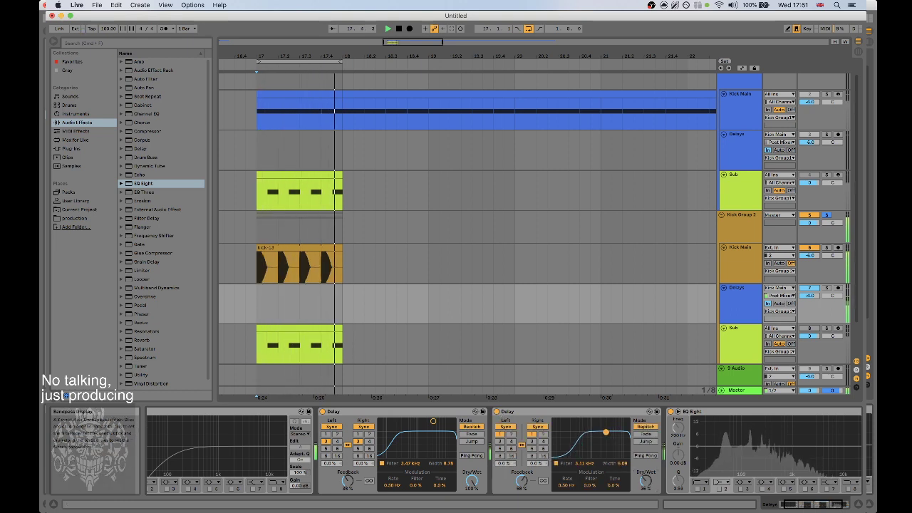
# Turn on band 5 of the Delays track's EQ Eight and sweep its boost across the spectrum, ending near flat gain.
pyautogui.hscroll(3, 608, 436)
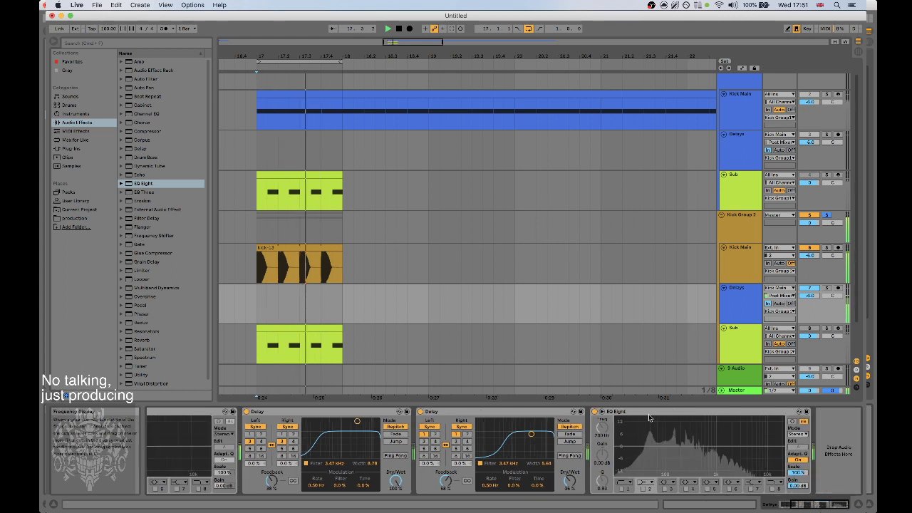
pyautogui.click(710, 490)
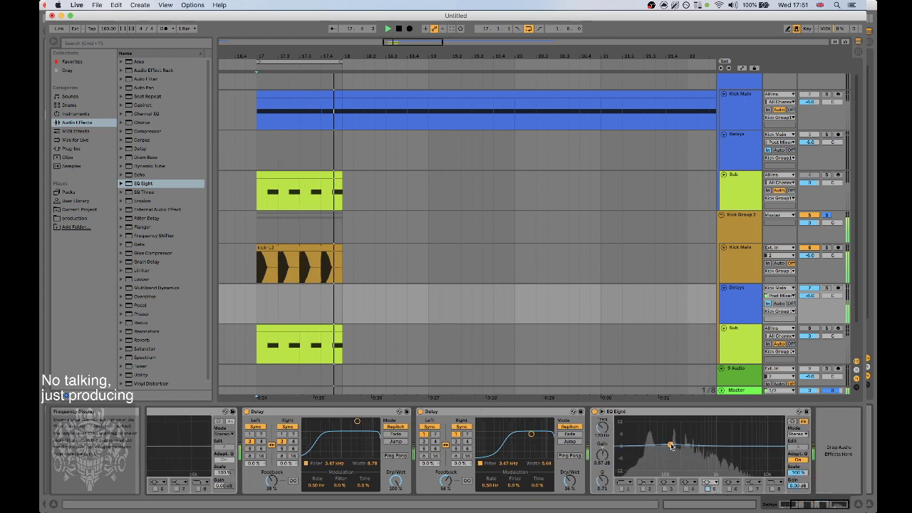
pyautogui.moveTo(710, 432)
pyautogui.mouseDown()
pyautogui.moveTo(720, 430)
pyautogui.moveTo(696, 430)
pyautogui.mouseUp()
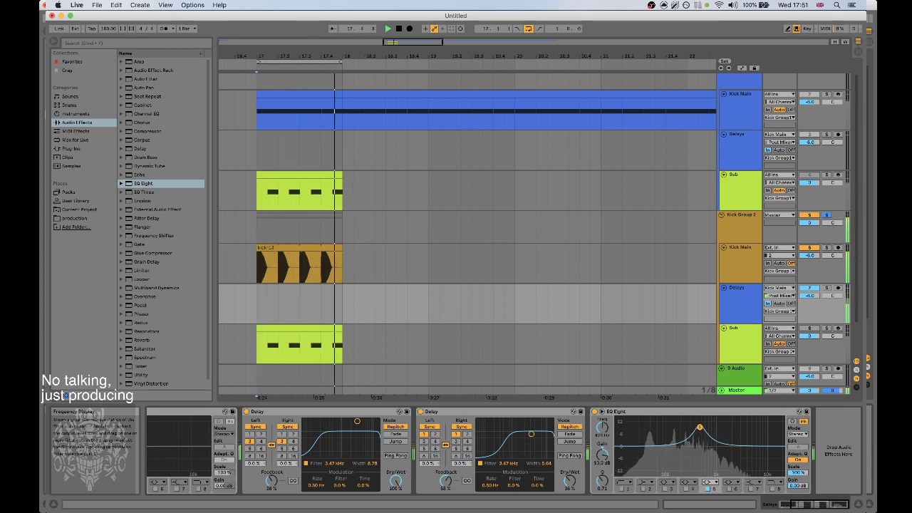
pyautogui.moveTo(700, 427); pyautogui.dragTo(705, 425)
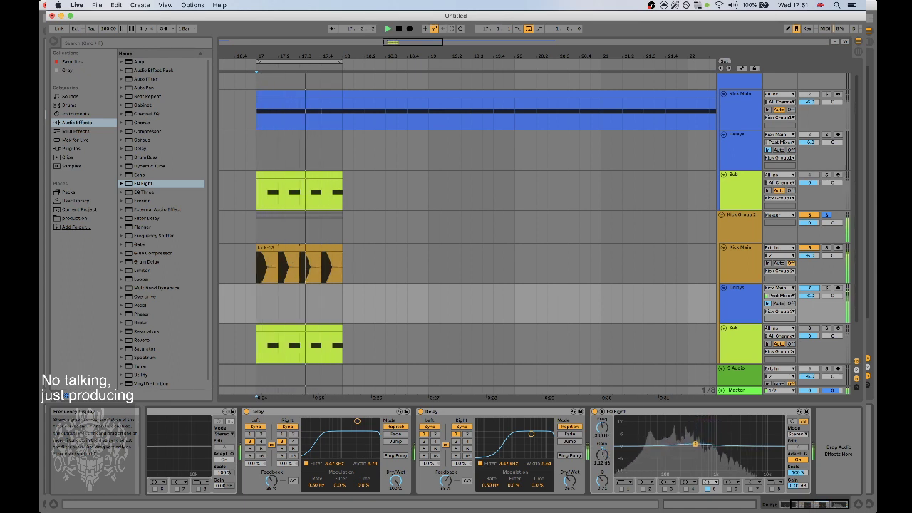
pyautogui.moveTo(712, 445); pyautogui.dragTo(714, 446)
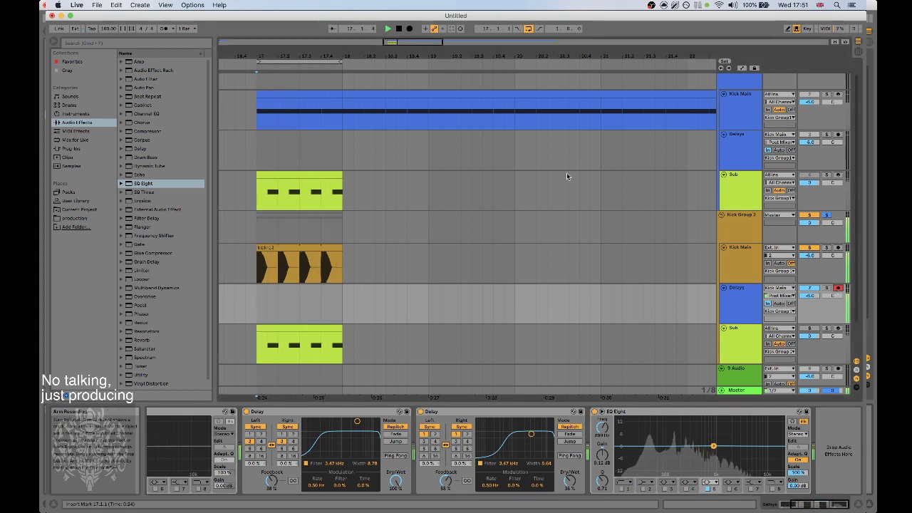
# Record the armed Delays track into the arrangement while raising the gain of EQ Eight band 5.
pyautogui.press('F9')
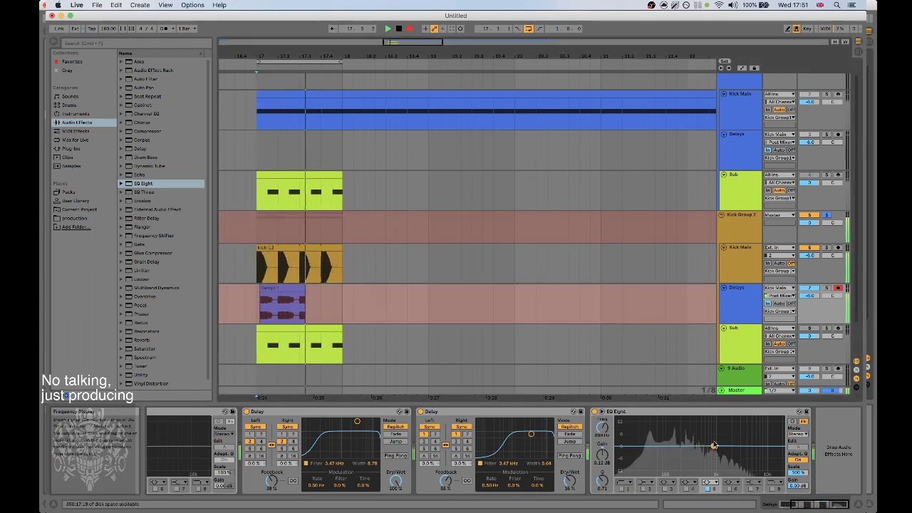
pyautogui.moveTo(714, 447); pyautogui.dragTo(705, 428)
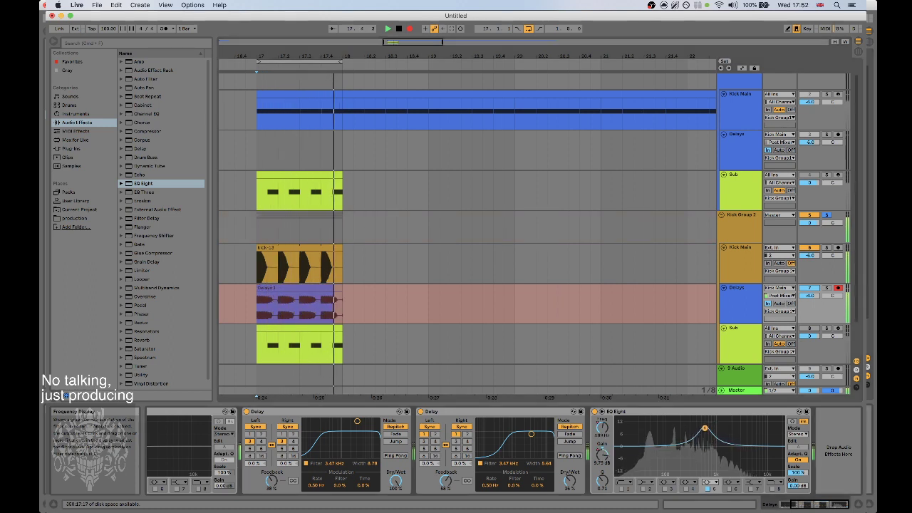
# Extend the loop to bar 21, stop the recording, and lengthen Kick Group 2's kick clip to the same bar.
pyautogui.moveTo(342, 62); pyautogui.dragTo(601, 69)
pyautogui.press('space')
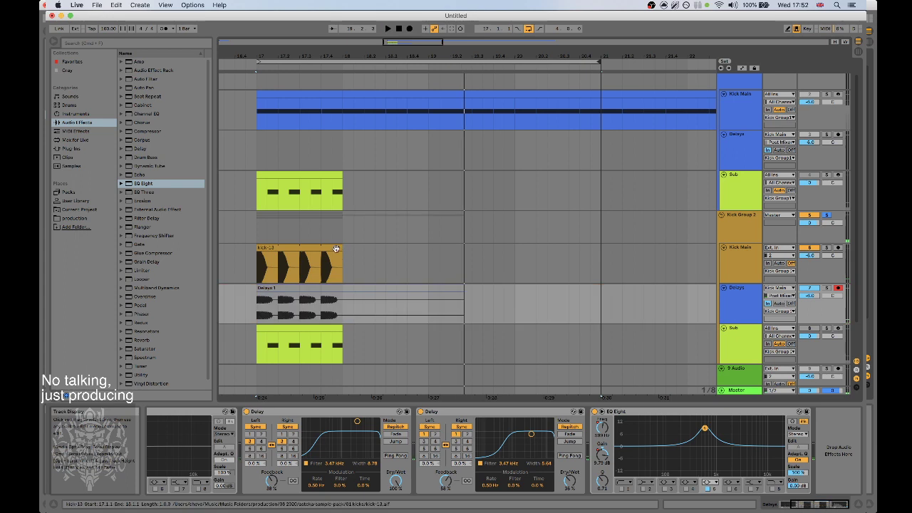
pyautogui.click(340, 249)
pyautogui.moveTo(341, 248); pyautogui.dragTo(597, 249)
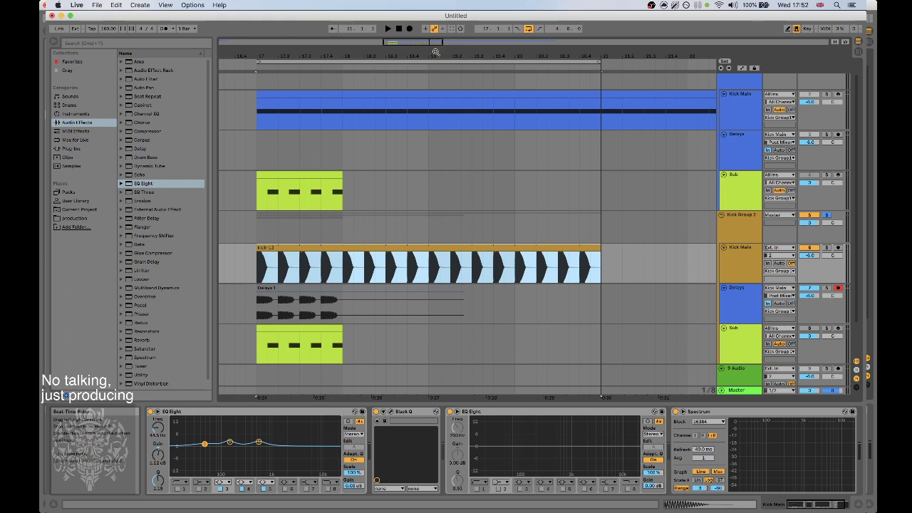
# Record a four-bar pass of Kick Group 2's Delays track into the arrangement while sweeping EQ Eight band 5's frequency and gain.
pyautogui.click(460, 30)
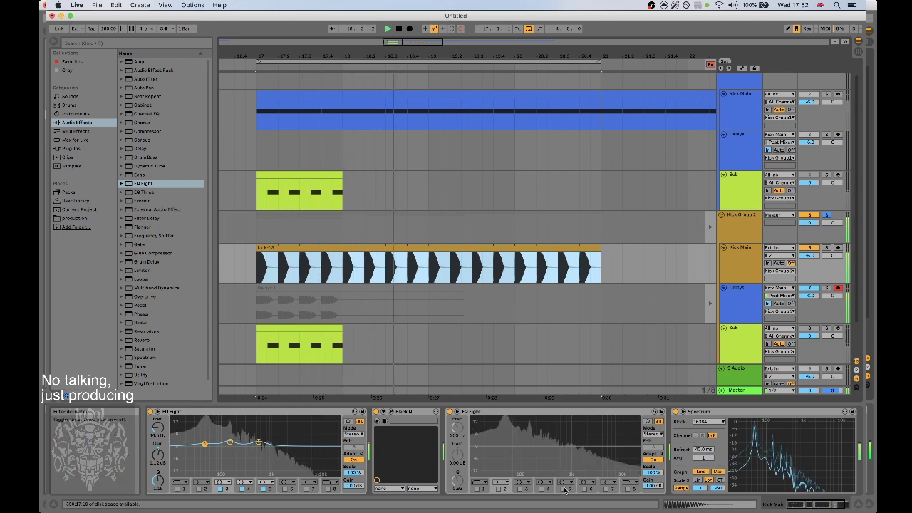
pyautogui.click(735, 268)
pyautogui.click(739, 304)
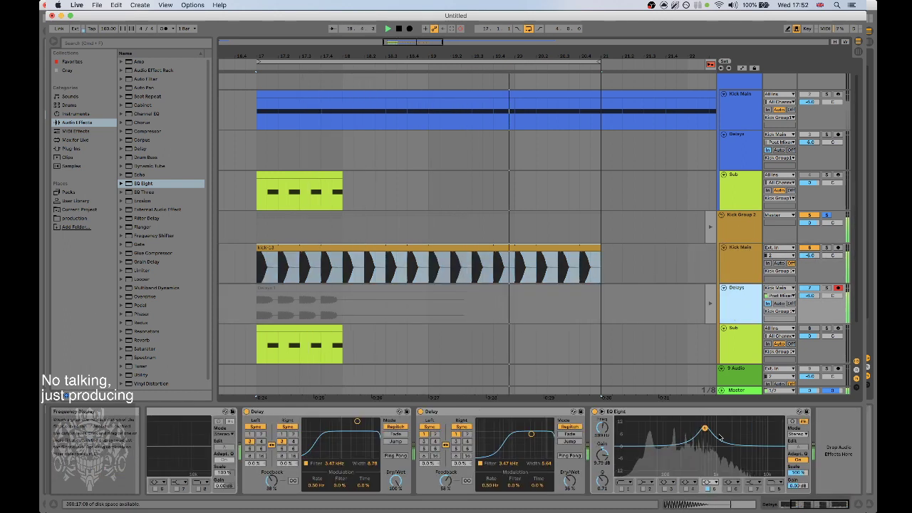
pyautogui.moveTo(705, 429); pyautogui.dragTo(711, 424)
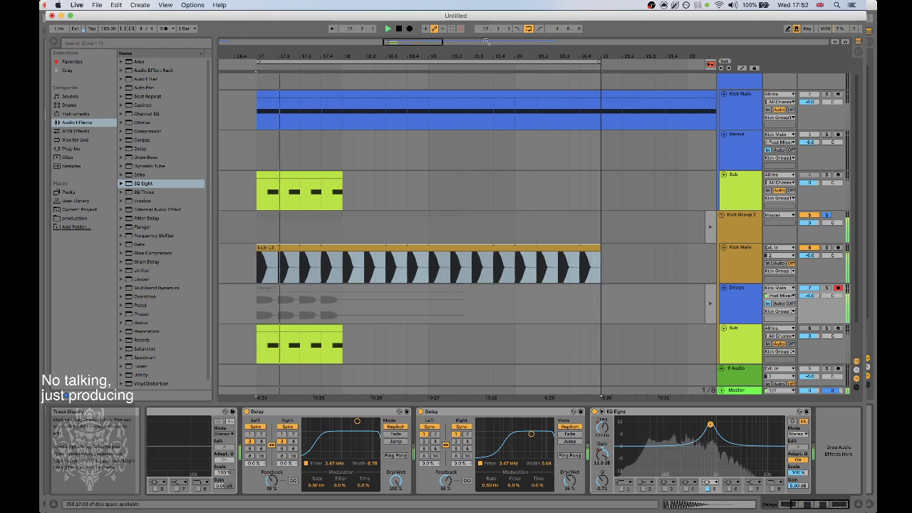
pyautogui.press('space')
pyautogui.click(410, 29)
pyautogui.moveTo(707, 428); pyautogui.dragTo(696, 445)
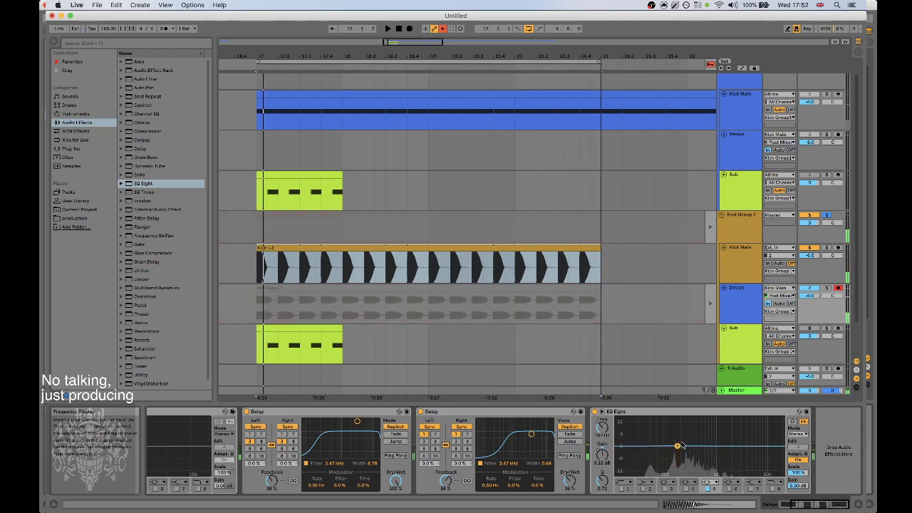
pyautogui.moveTo(678, 446); pyautogui.dragTo(705, 429)
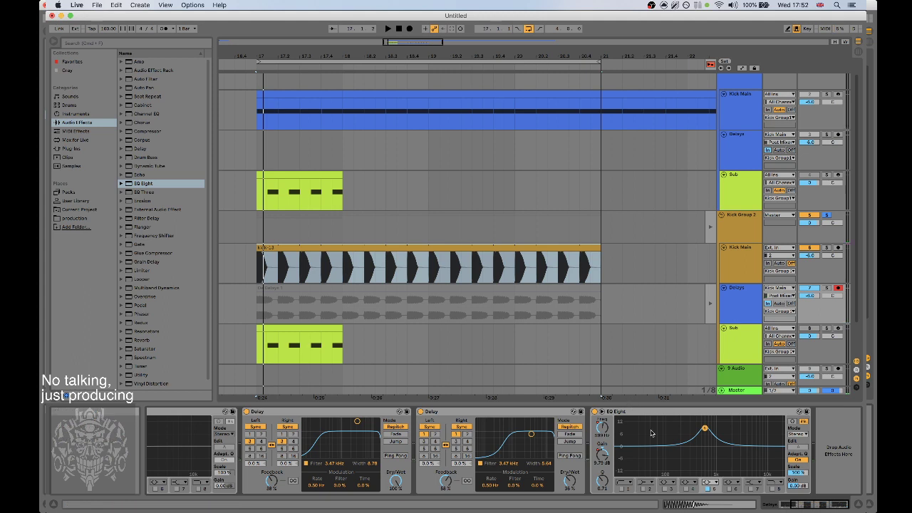
# Show the automation lanes and play back the recorded Delays clip with its track soloed.
pyautogui.click(723, 306)
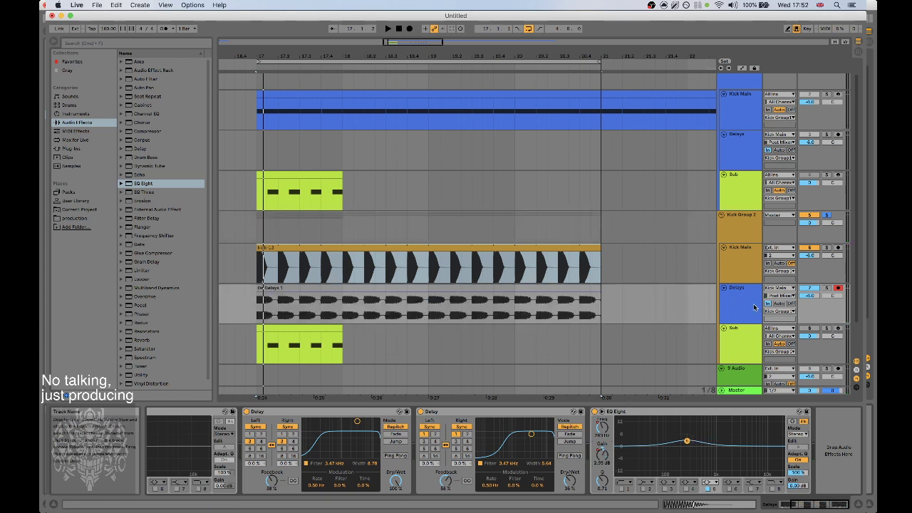
pyautogui.press('a')
pyautogui.press('space')
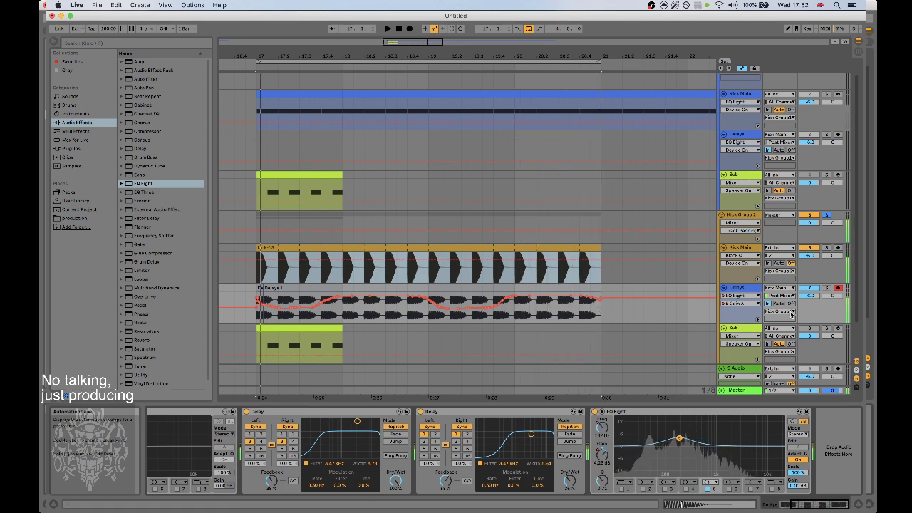
pyautogui.click(827, 288)
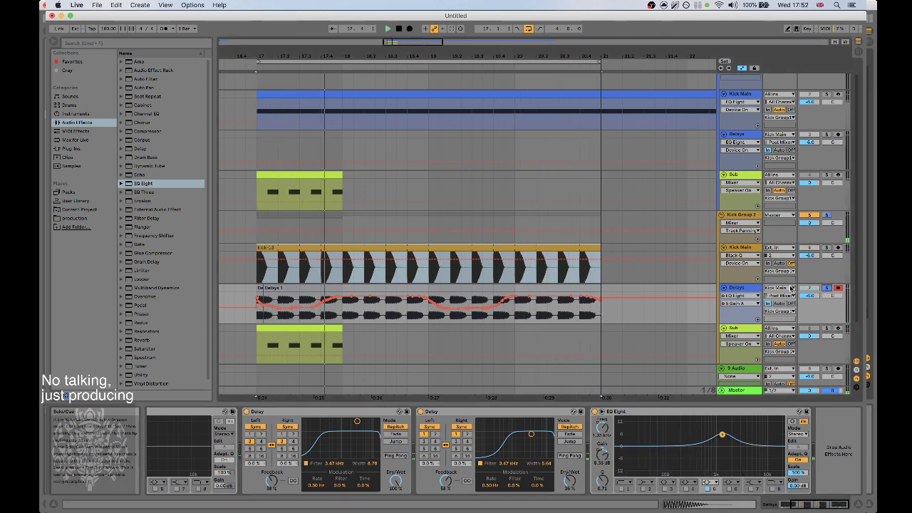
# Set the monitoring of Kick Group 2's Delays track to Off and play its recorded clip.
pyautogui.click(780, 296)
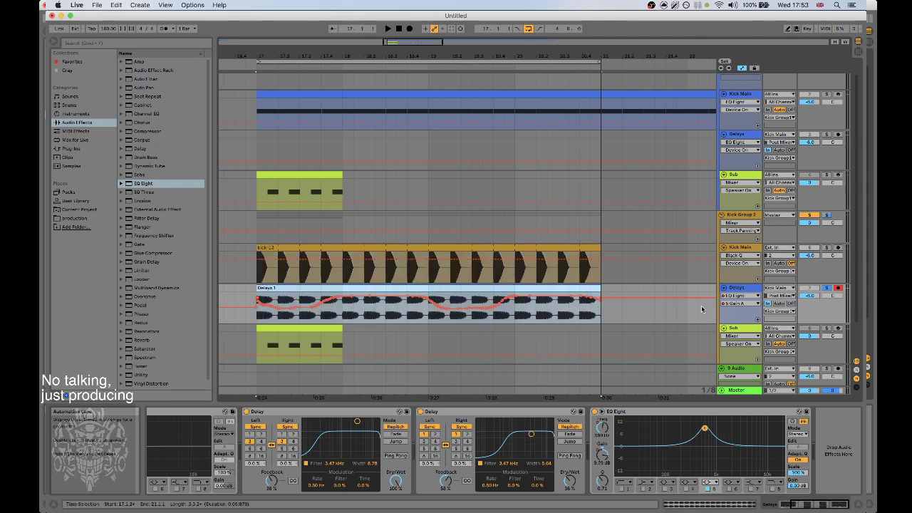
pyautogui.click(780, 304)
pyautogui.press('space')
pyautogui.click(791, 304)
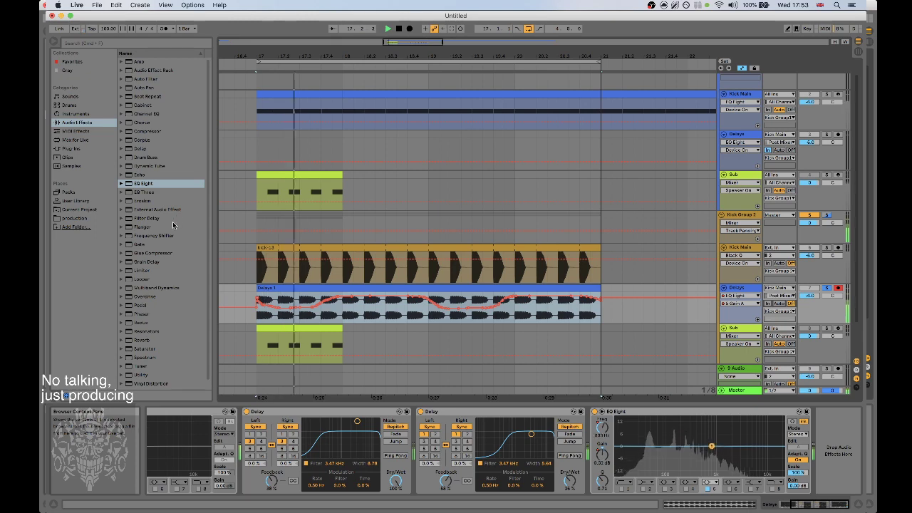
# Insert an audio track below Kick Group 2's Delays track and take its input from that Delays track.
pyautogui.scroll(-1, 162, 289)
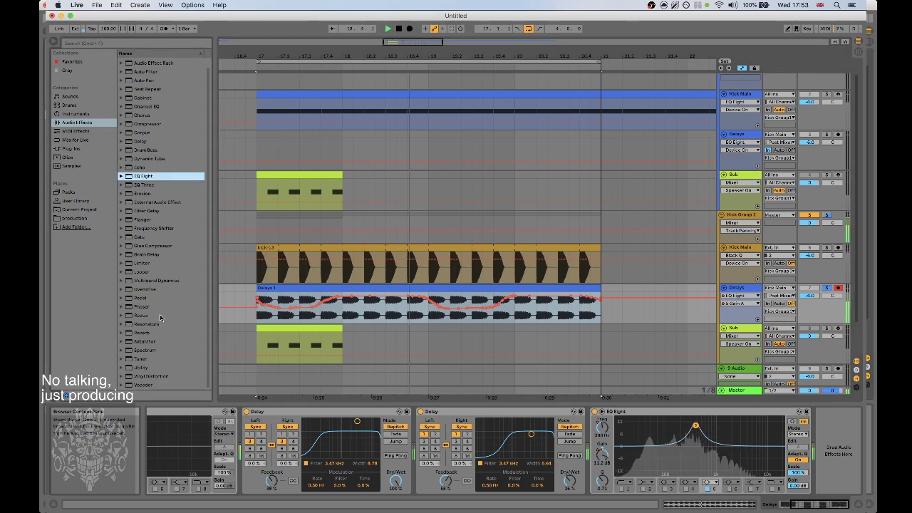
pyautogui.scroll(-2, 499, 264)
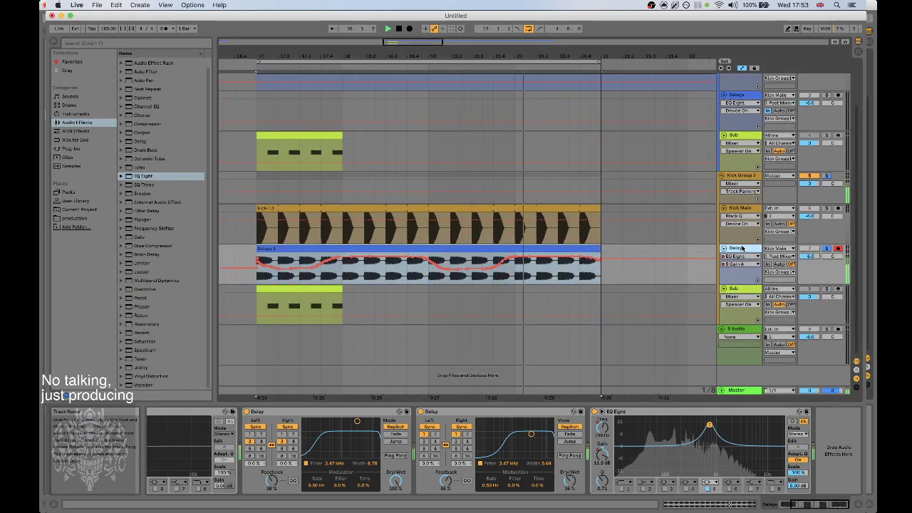
pyautogui.press('super+t')
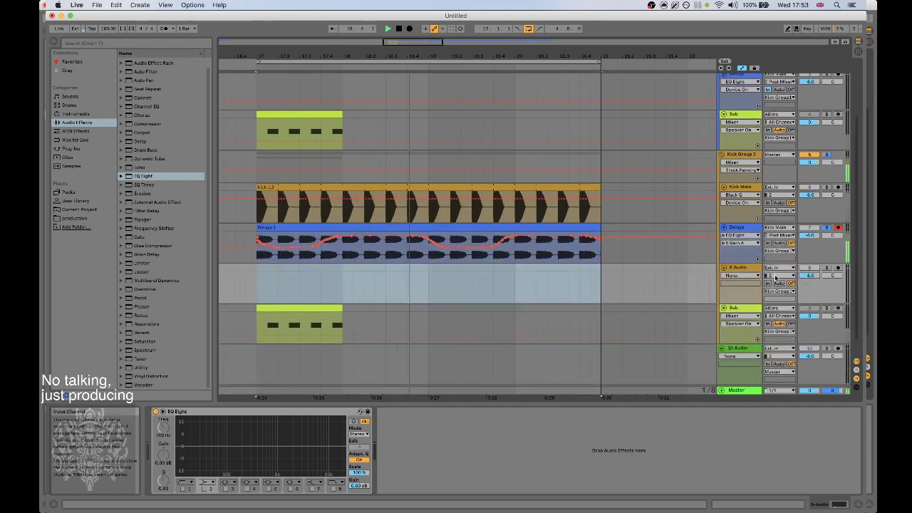
pyautogui.click(776, 277)
pyautogui.click(777, 269)
pyautogui.click(777, 269)
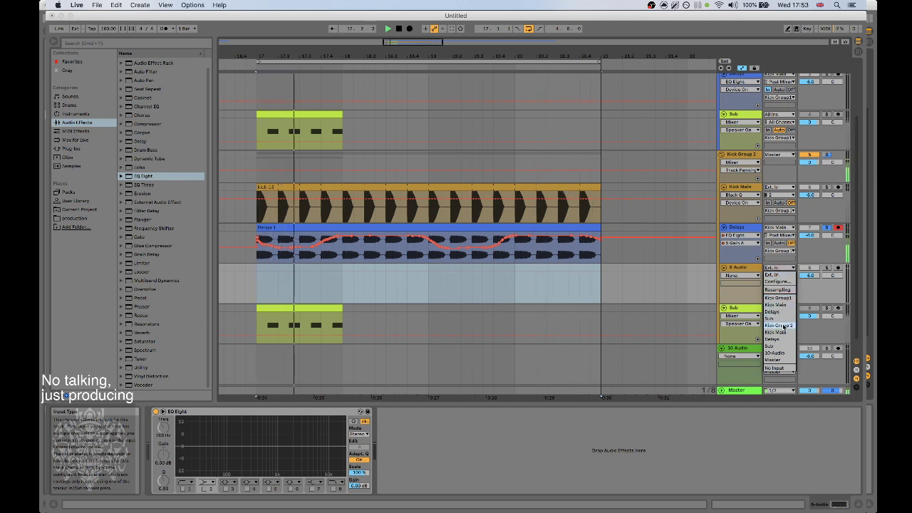
pyautogui.click(784, 343)
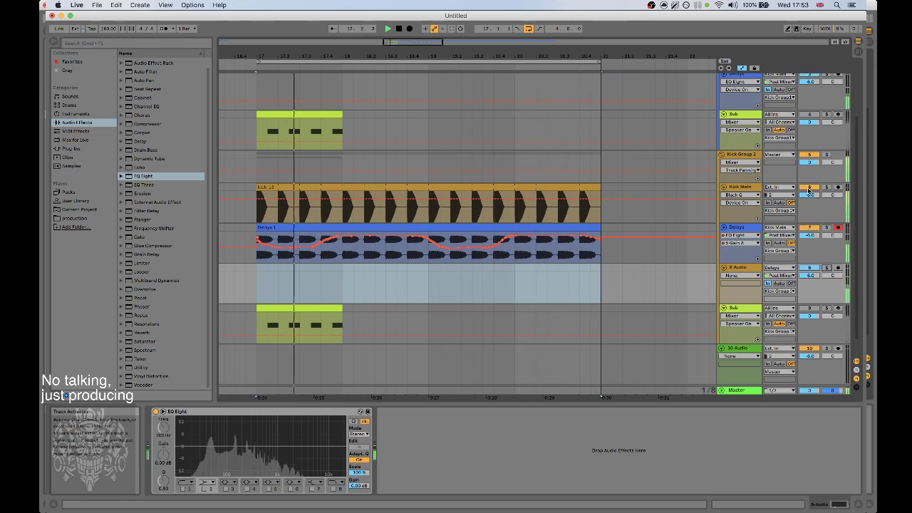
# Deactivate Kick Group1, fold it, and start playback.
pyautogui.scroll(3, 784, 142)
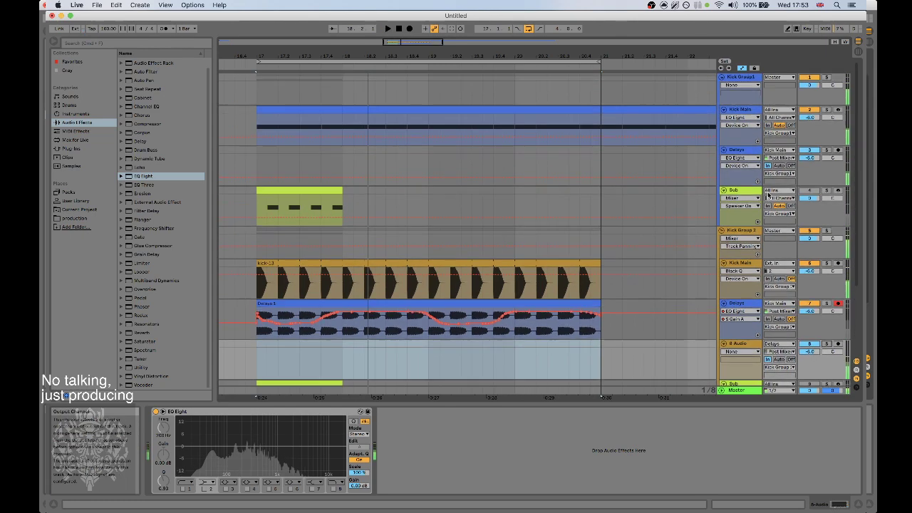
pyautogui.click(810, 80)
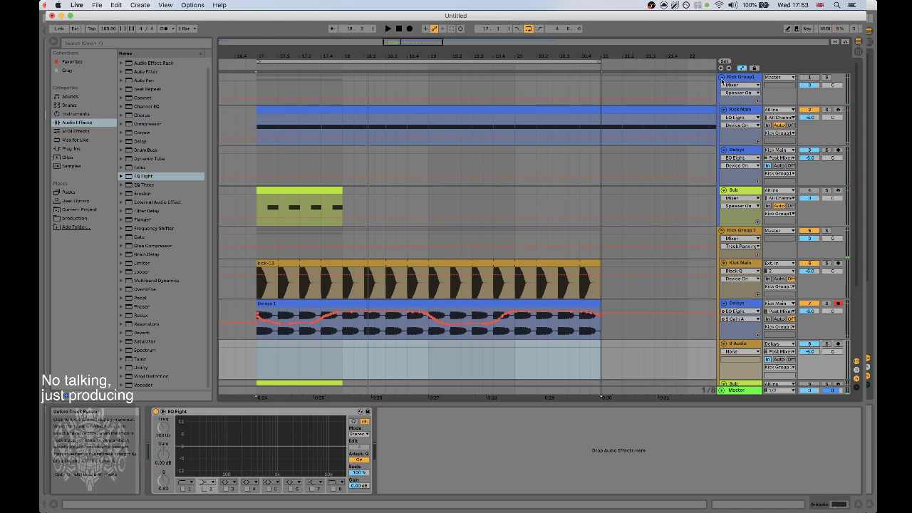
pyautogui.click(722, 77)
pyautogui.press('space')
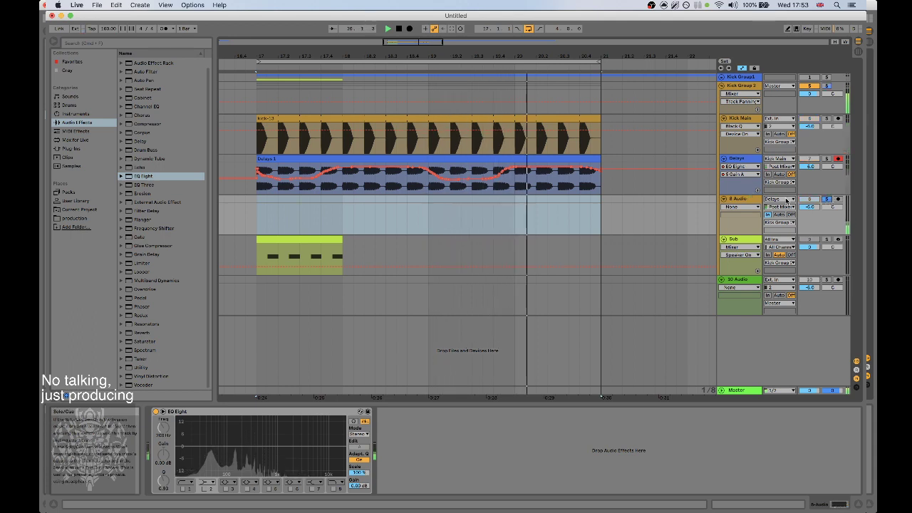
# Compare the new audio track with the Delays track by soloing, and turn on band 5 in the new track's EQ Eight.
pyautogui.click(828, 199)
pyautogui.click(828, 159)
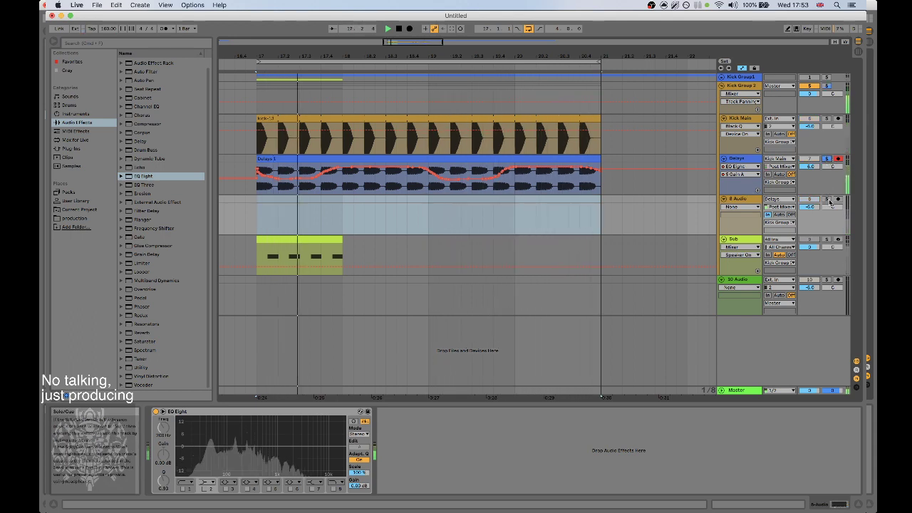
pyautogui.click(268, 489)
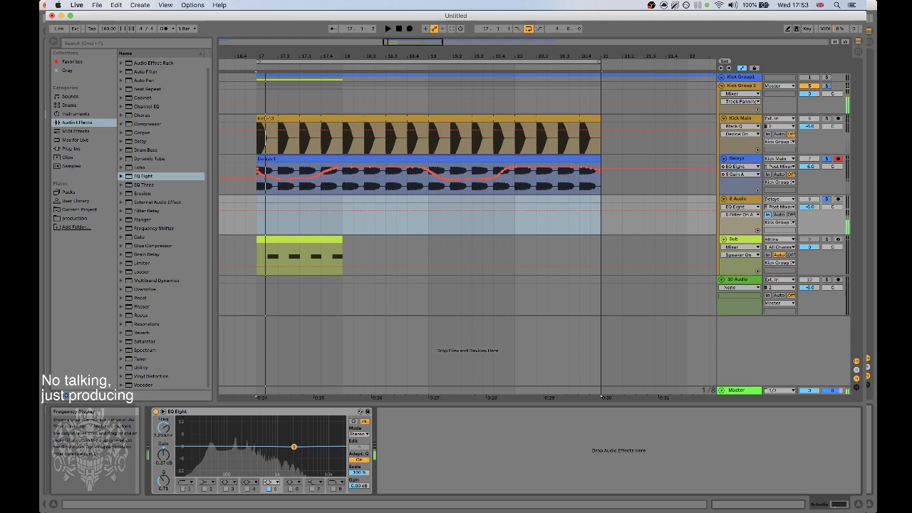
# Arm the new audio track and record the incoming delays into the arrangement while sweeping its EQ Eight band 5.
pyautogui.click(461, 31)
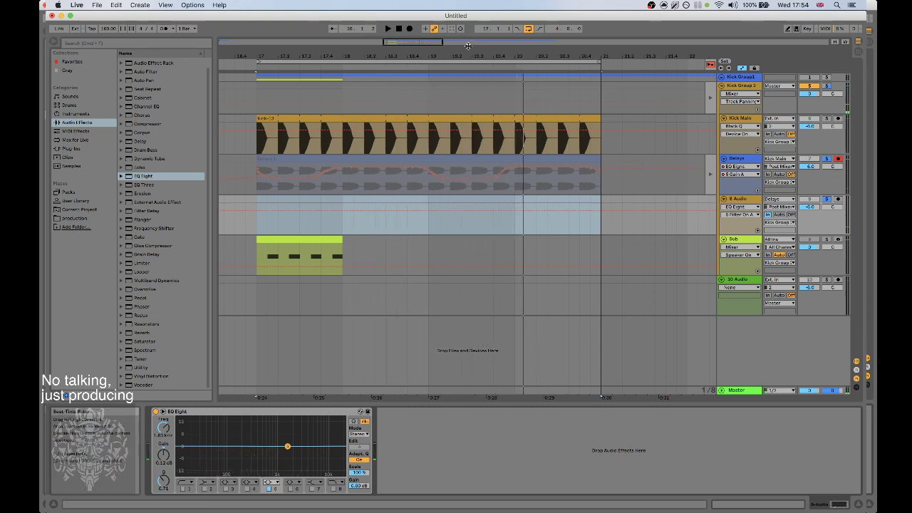
pyautogui.click(540, 145)
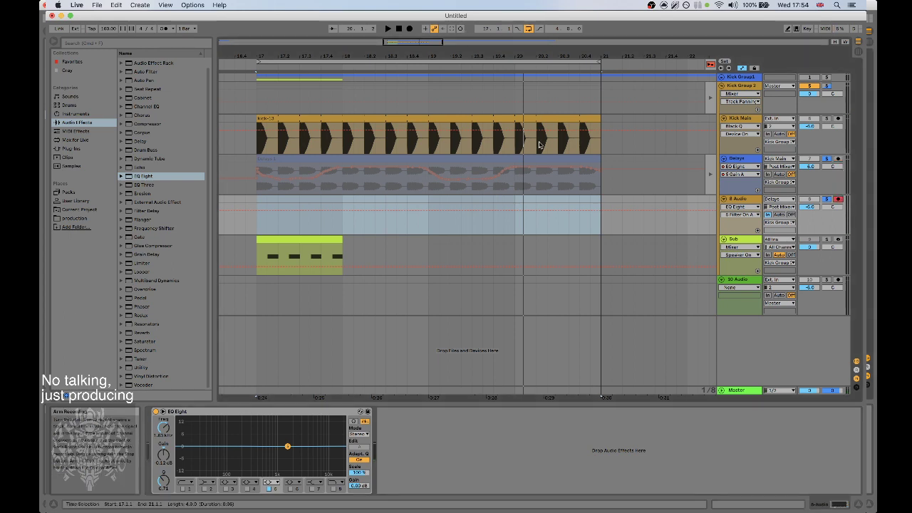
pyautogui.click(460, 30)
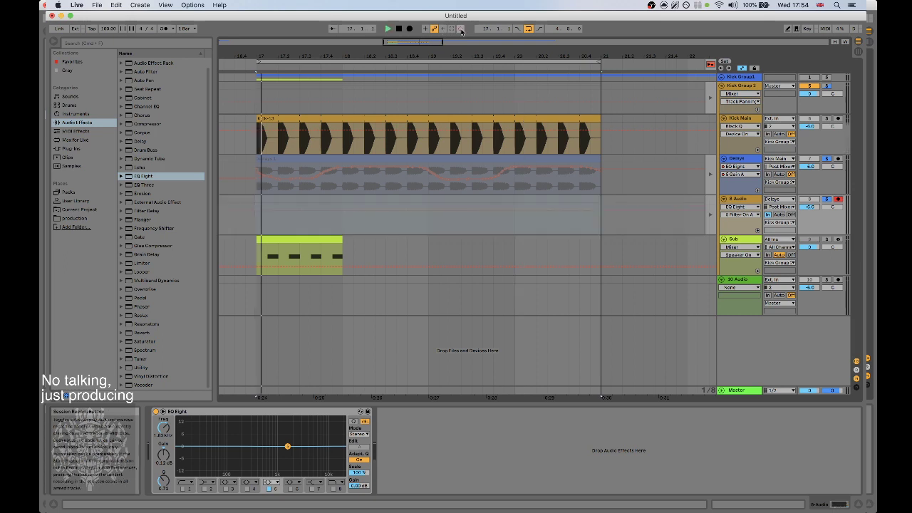
pyautogui.click(411, 29)
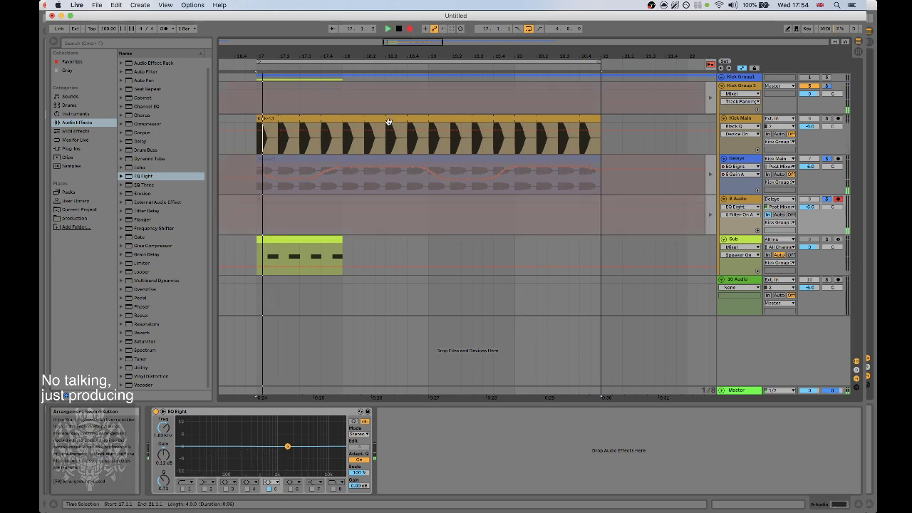
pyautogui.moveTo(288, 446)
pyautogui.mouseDown()
pyautogui.moveTo(281, 422)
pyautogui.moveTo(317, 443)
pyautogui.moveTo(302, 418)
pyautogui.moveTo(327, 422)
pyautogui.moveTo(323, 446)
pyautogui.moveTo(290, 444)
pyautogui.moveTo(287, 414)
pyautogui.moveTo(317, 420)
pyautogui.moveTo(319, 435)
pyautogui.moveTo(283, 446)
pyautogui.mouseUp()
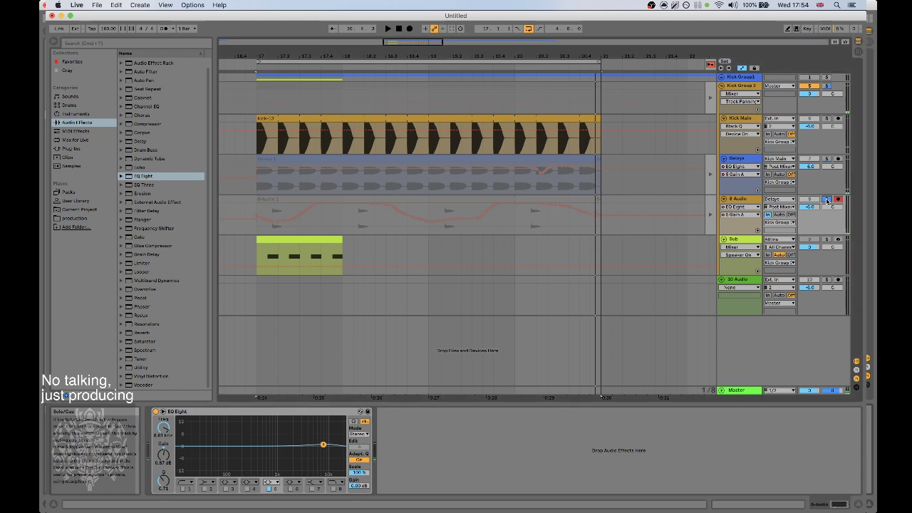
# Re-enable the overridden EQ Eight automation on the 8 Audio track and solo the Delays track to listen to it.
pyautogui.click(709, 214)
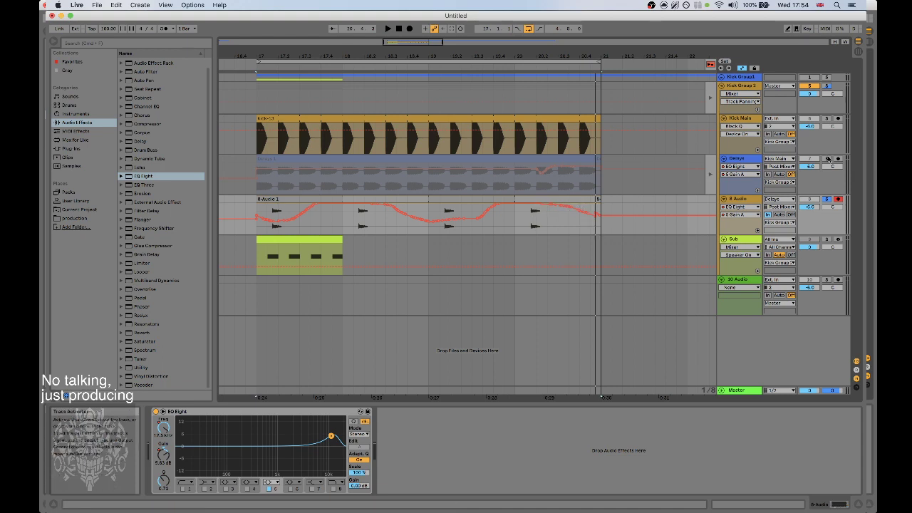
pyautogui.click(827, 159)
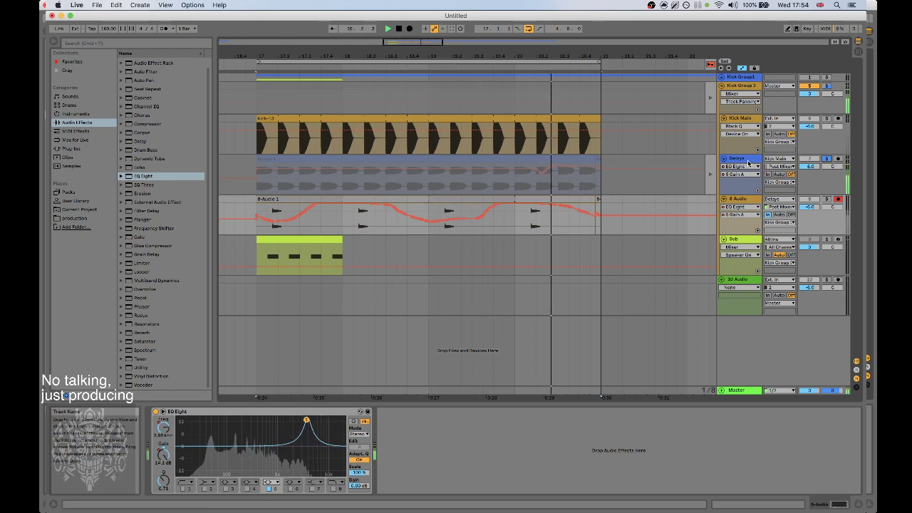
pyautogui.click(543, 171)
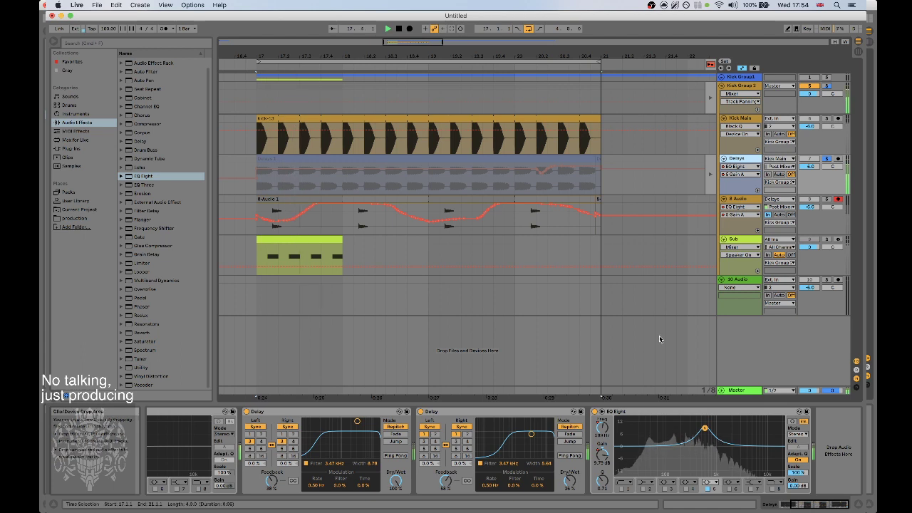
pyautogui.press('space')
pyautogui.moveTo(599, 228); pyautogui.dragTo(259, 201)
pyautogui.press('super+j')
pyautogui.press('super+z')
pyautogui.press('super+z')
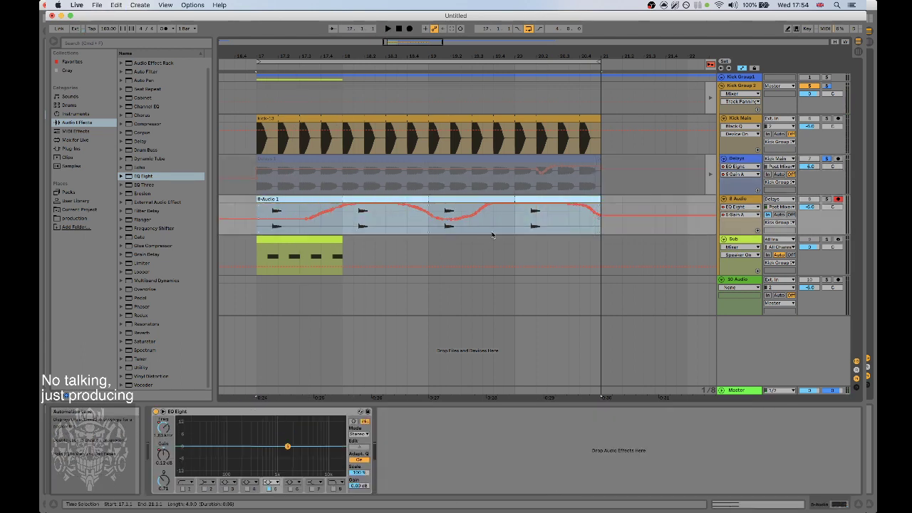
pyautogui.press('super+shift+z')
pyautogui.press('super+shift+z')
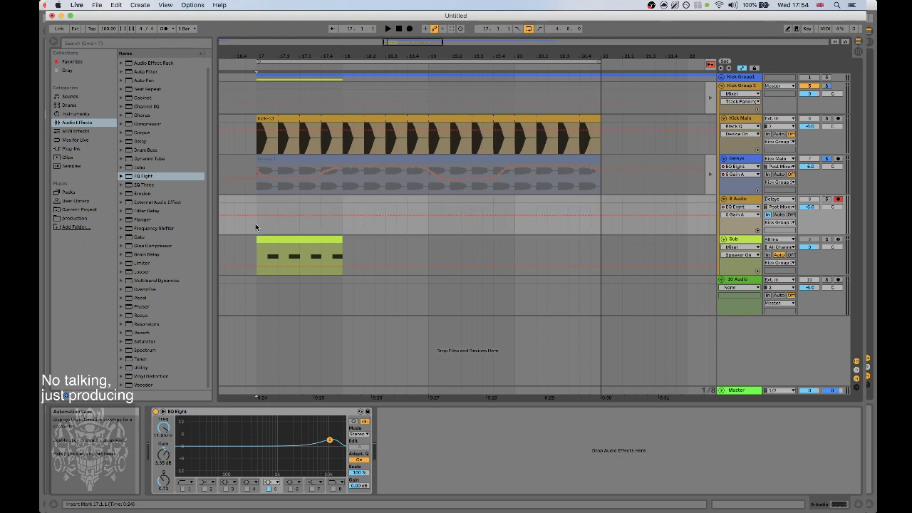
# Solo the 8 Audio track, switch its monitoring to Auto, and play back the recorded delays.
pyautogui.click(827, 200)
pyautogui.press('space')
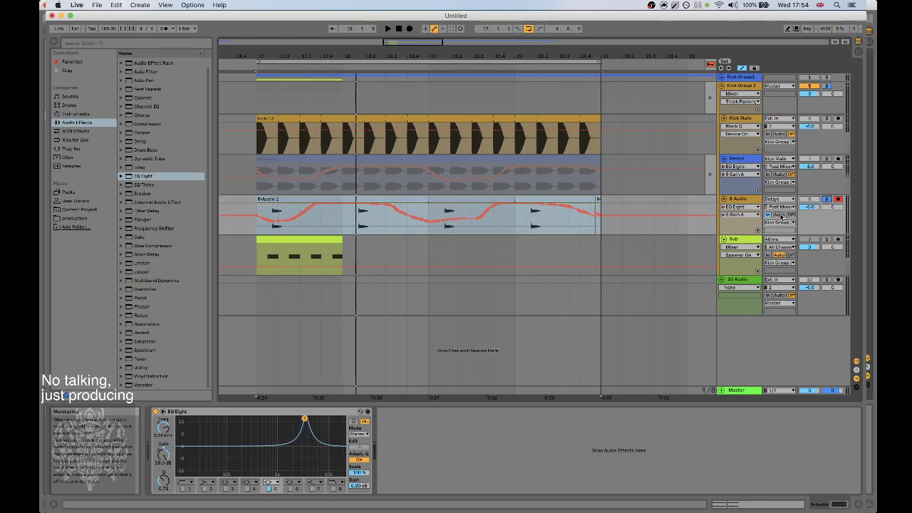
pyautogui.click(782, 214)
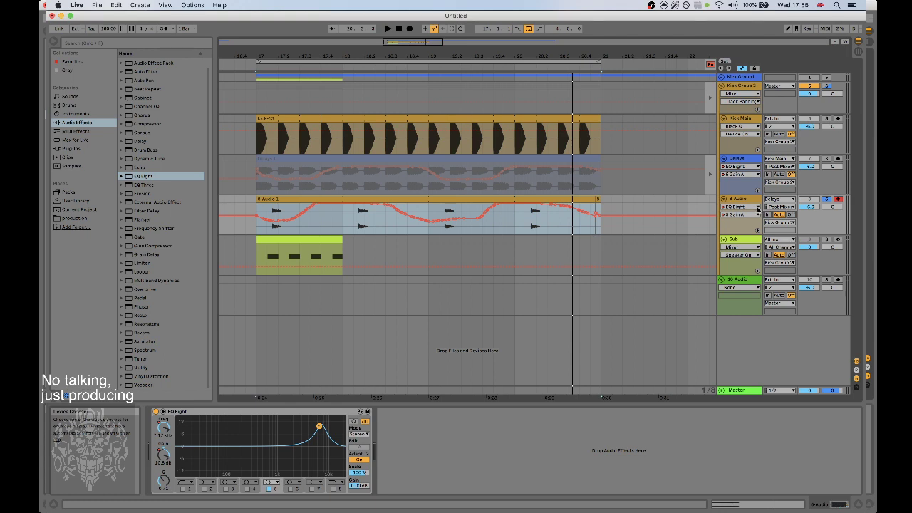
pyautogui.press('space')
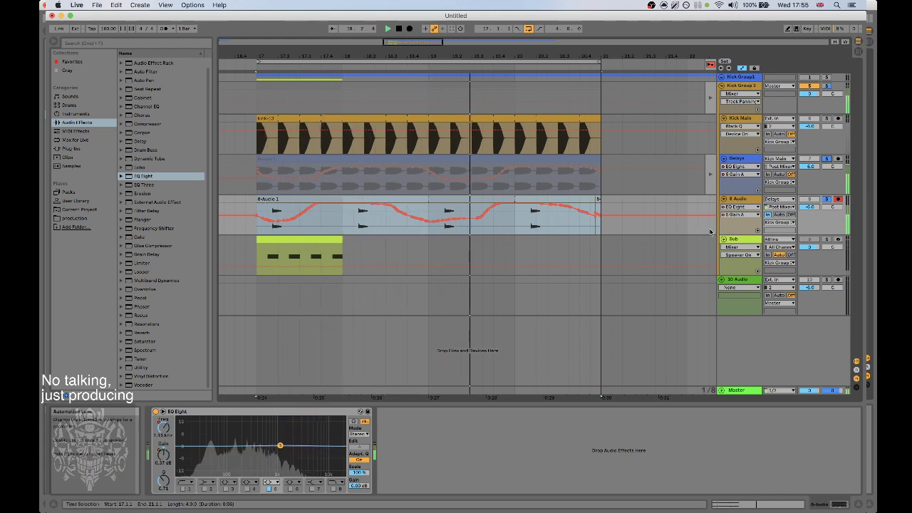
# Paste the Delays track's clip over the 8 Audio recordings at bar 17 and set 8 Audio's monitoring to Auto.
pyautogui.click(489, 159)
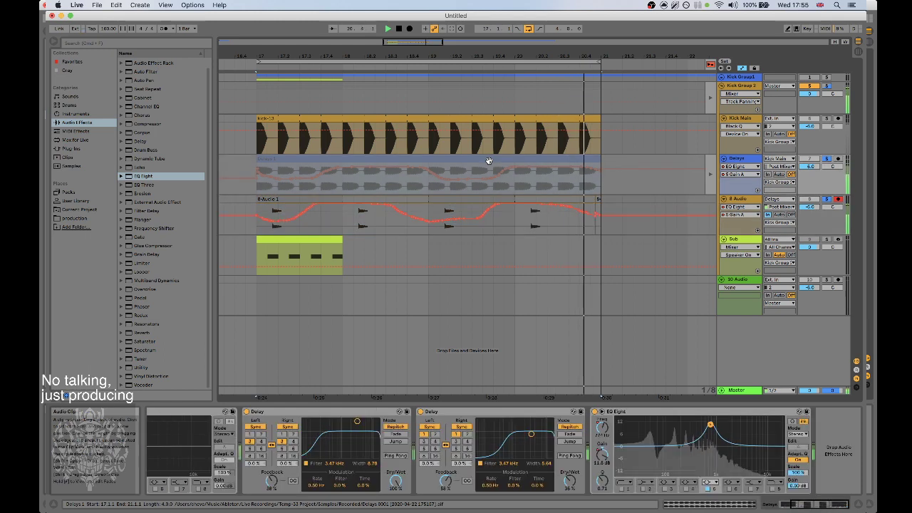
pyautogui.click(265, 208)
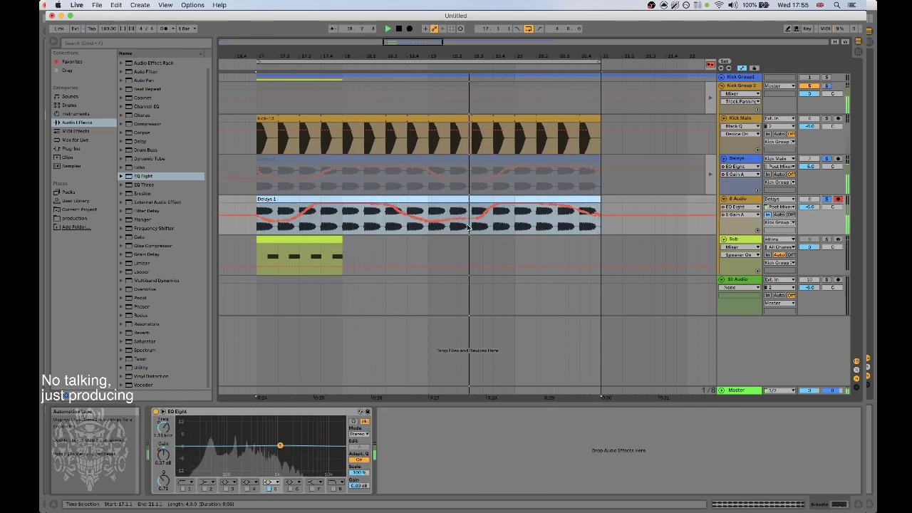
pyautogui.press('super+z')
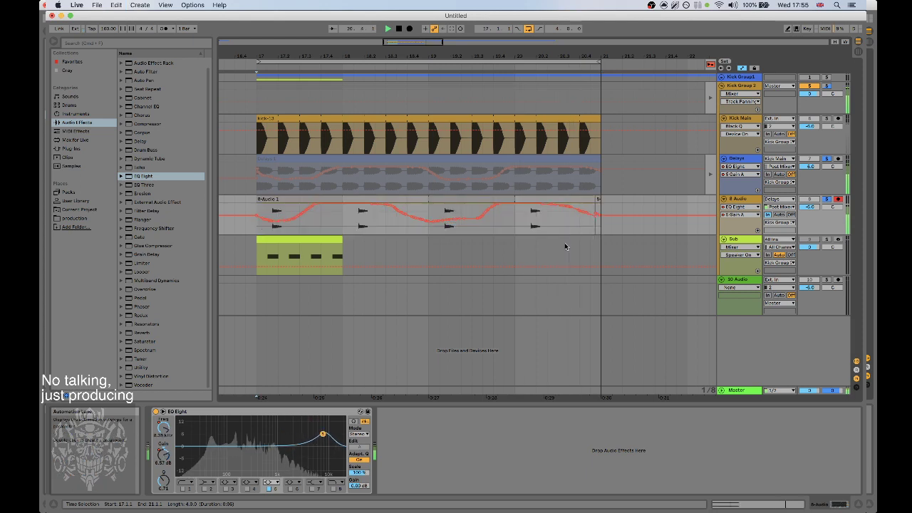
pyautogui.press('super+shift+z')
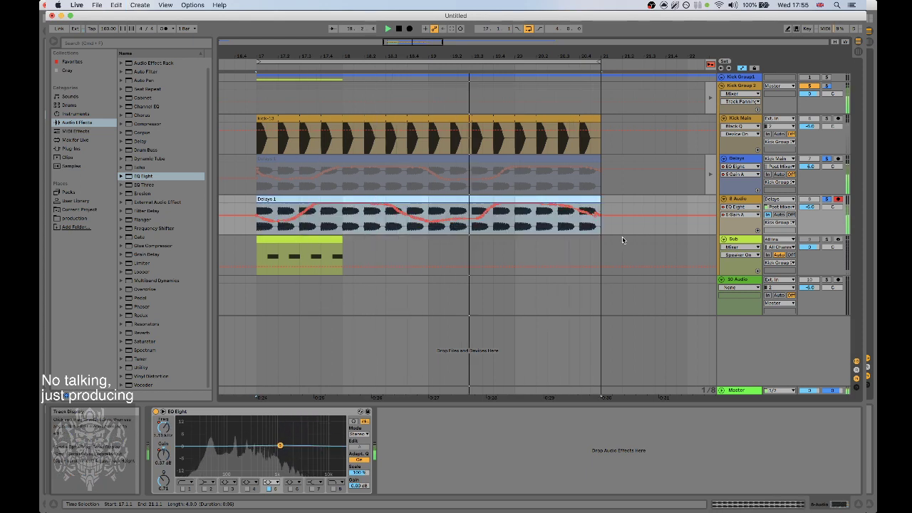
pyautogui.press('super+z')
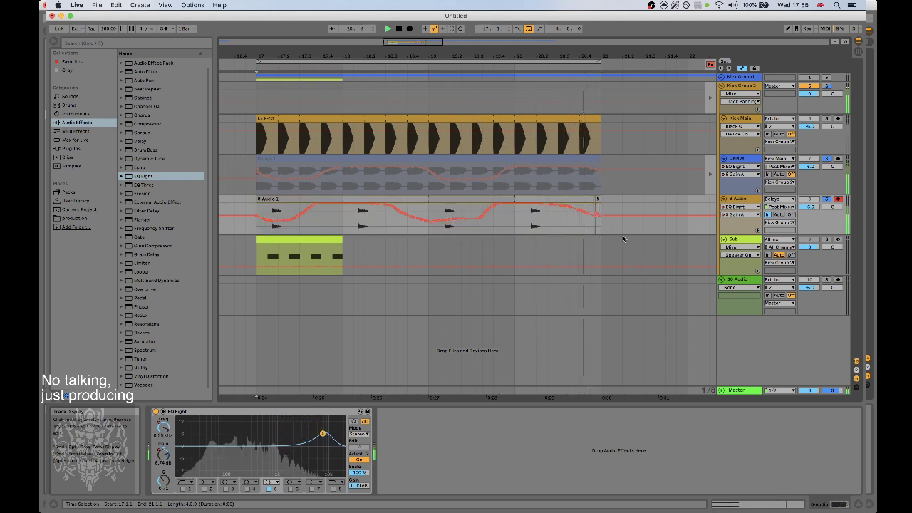
pyautogui.press('super+shift+z')
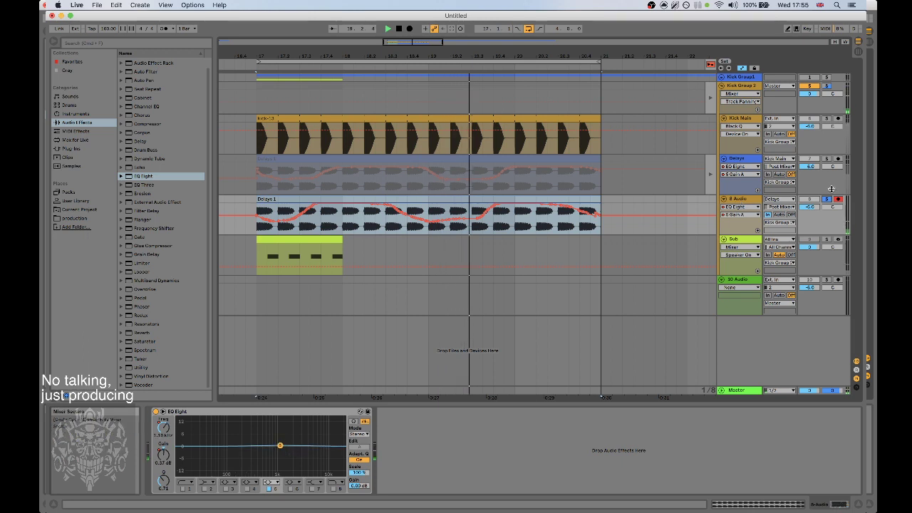
pyautogui.click(781, 215)
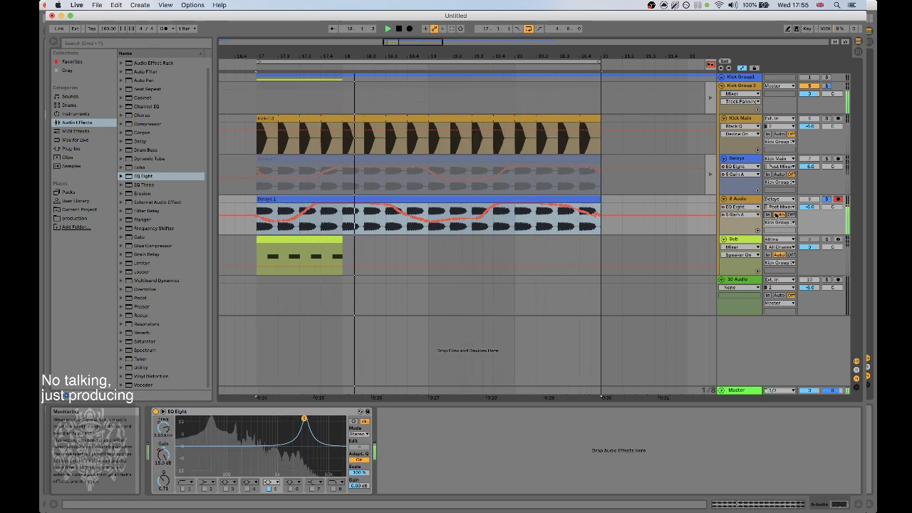
# Freeze the Delays track and copy its frozen clip onto the 8 Audio track at 17.1.1.
pyautogui.click(737, 160)
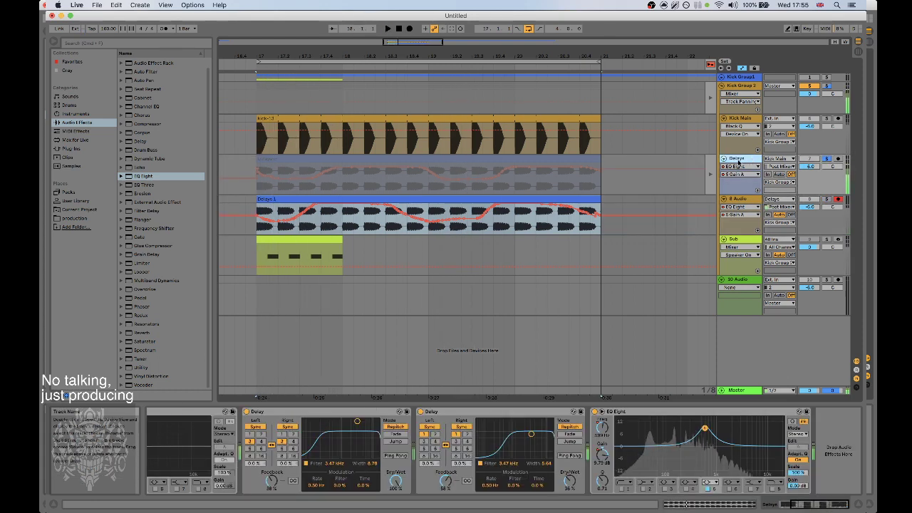
pyautogui.rightClick(740, 161)
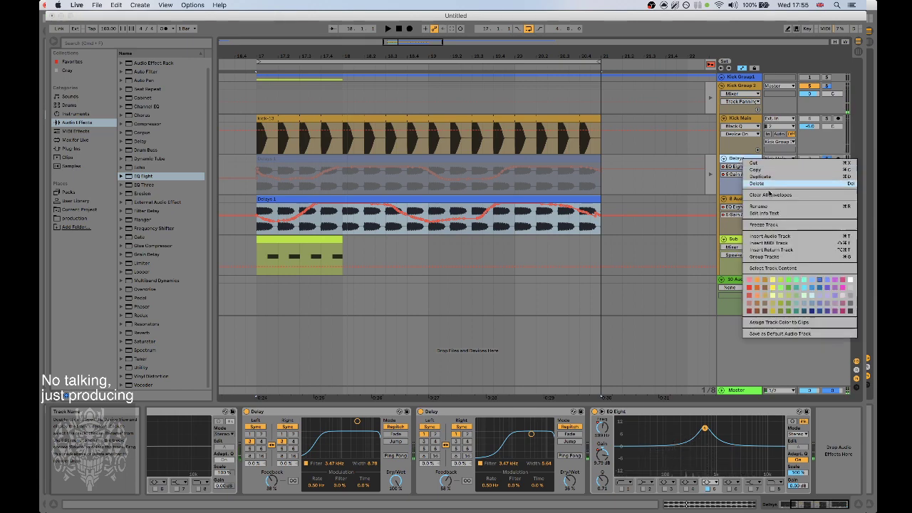
pyautogui.click(779, 228)
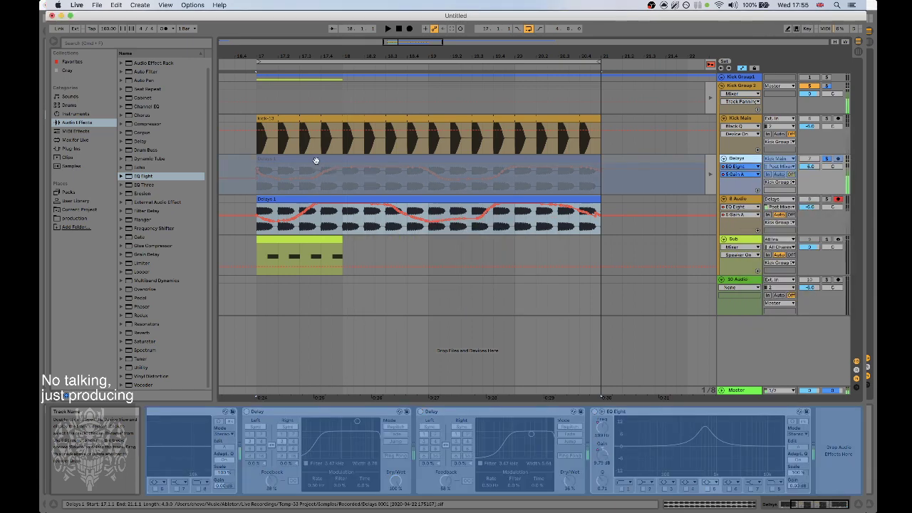
pyautogui.click(319, 216)
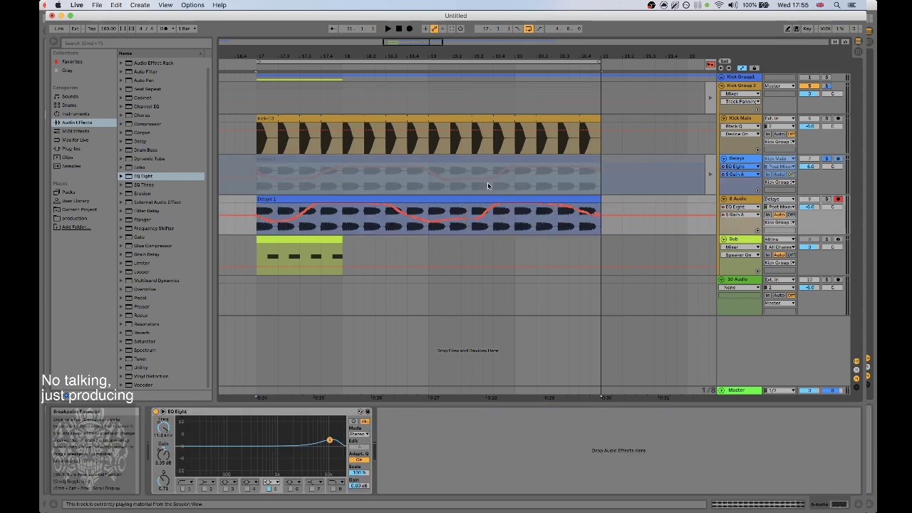
pyautogui.click(467, 169)
pyautogui.click(248, 229)
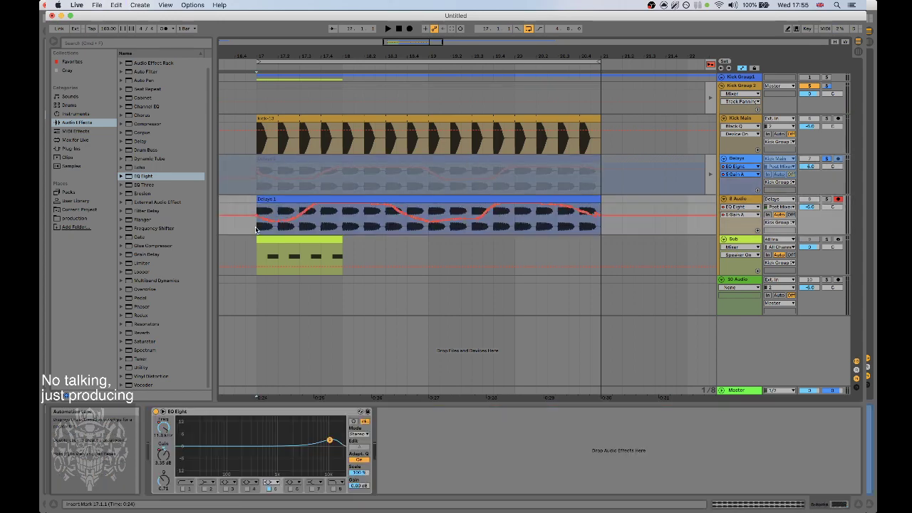
# Unfreeze the Delays track and play the arrangement with the 8 Audio track soloed.
pyautogui.rightClick(745, 159)
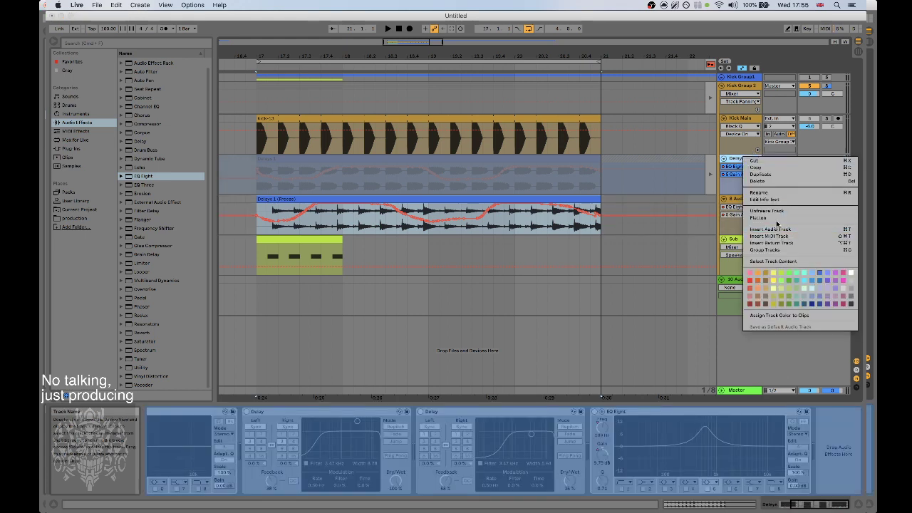
pyautogui.click(767, 211)
pyautogui.press('space')
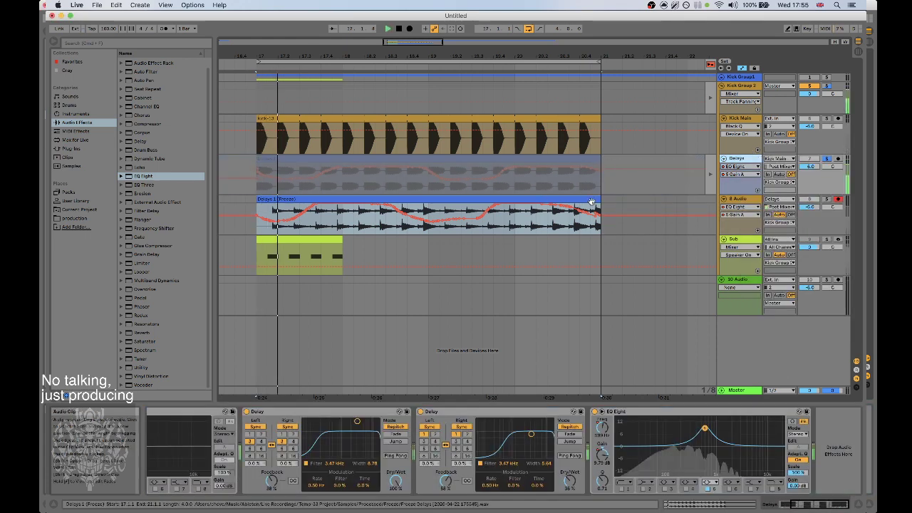
pyautogui.click(827, 199)
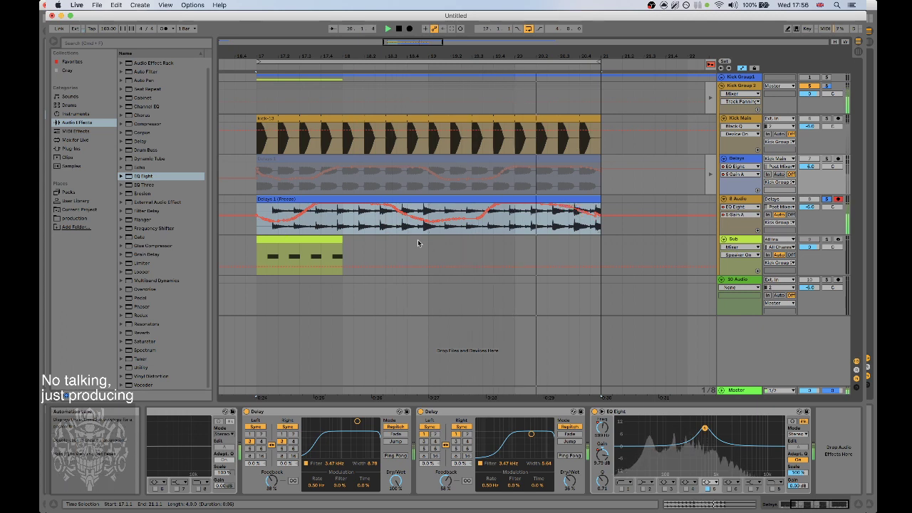
# Open the frozen delays clip on 8 Audio for editing and shift its start to the first hit, extending its end past bar 5.
pyautogui.click(738, 200)
pyautogui.click(764, 506)
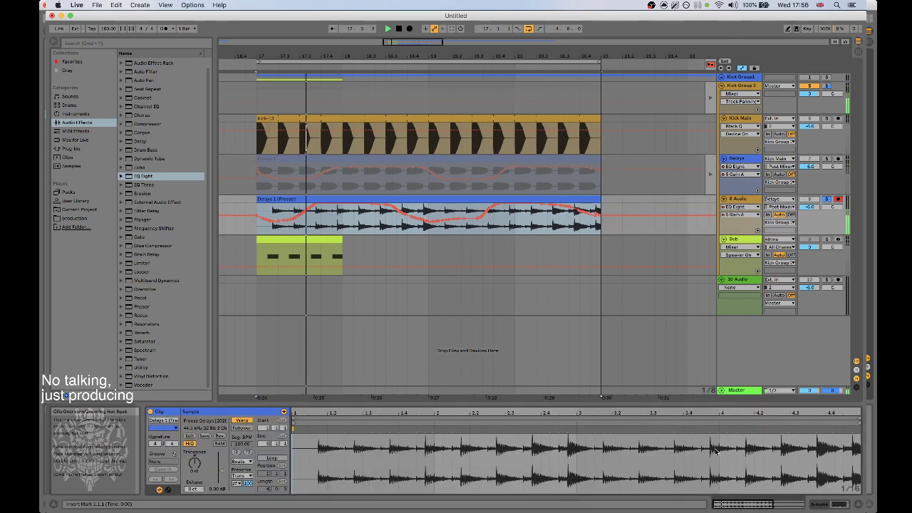
pyautogui.moveTo(353, 413); pyautogui.dragTo(353, 394)
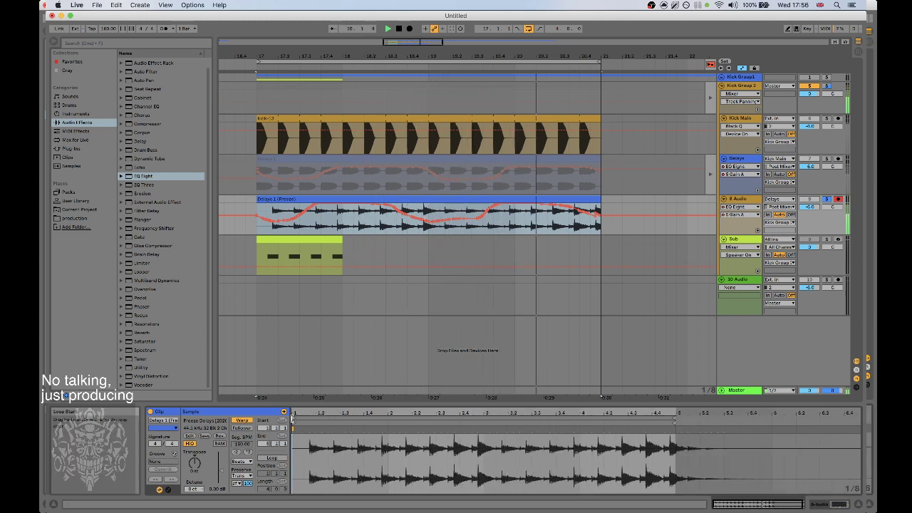
pyautogui.moveTo(293, 422); pyautogui.dragTo(310, 424)
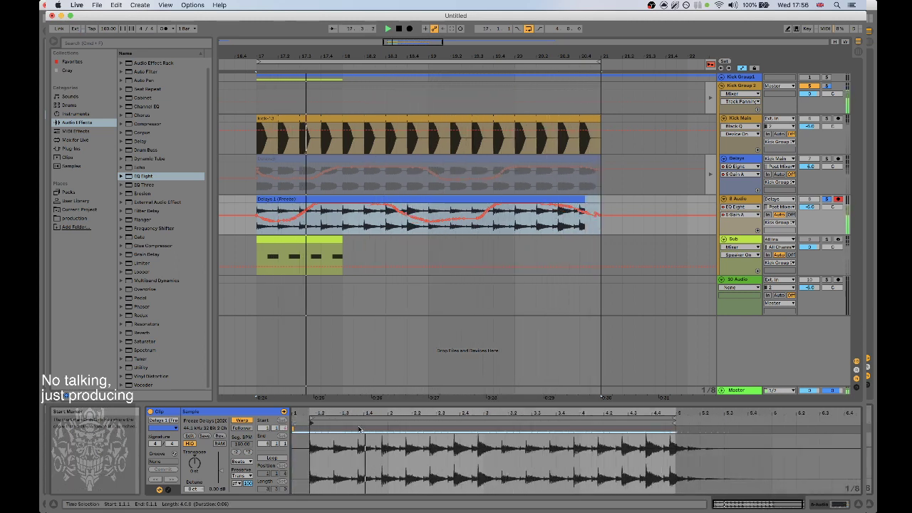
pyautogui.moveTo(675, 420)
pyautogui.mouseDown()
pyautogui.moveTo(720, 423)
pyautogui.moveTo(696, 423)
pyautogui.mouseUp()
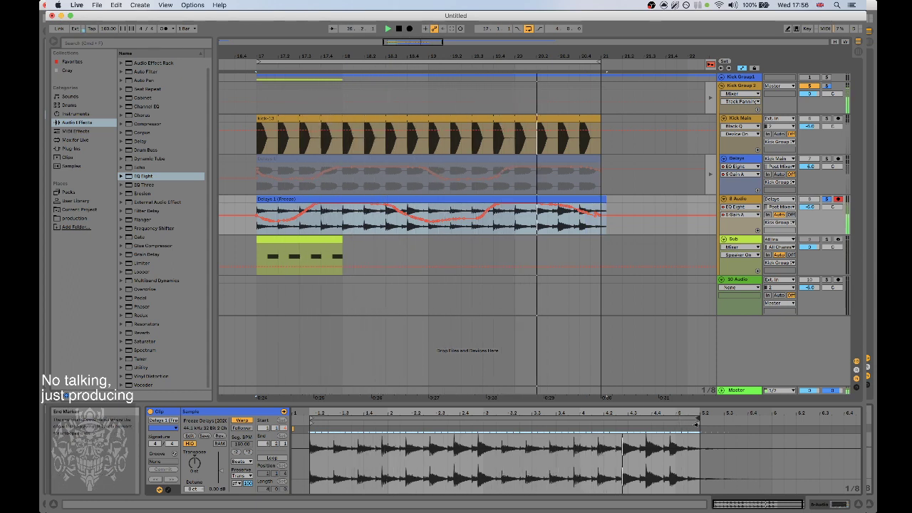
pyautogui.moveTo(697, 424); pyautogui.dragTo(690, 423)
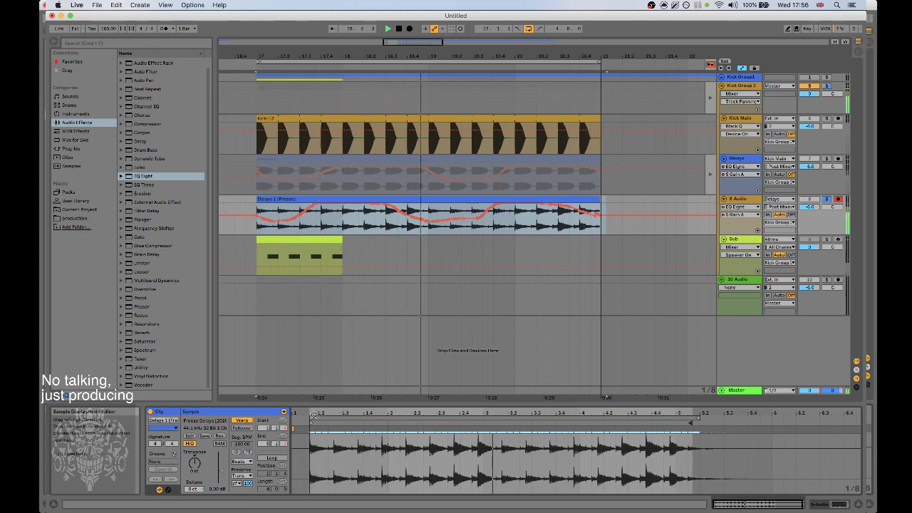
# Set the frozen delays clip's start marker to 1.2.1 and extend its end to about beat 5.2.
pyautogui.moveTo(315, 412)
pyautogui.mouseDown()
pyautogui.moveTo(315, 435)
pyautogui.moveTo(315, 417)
pyautogui.mouseUp()
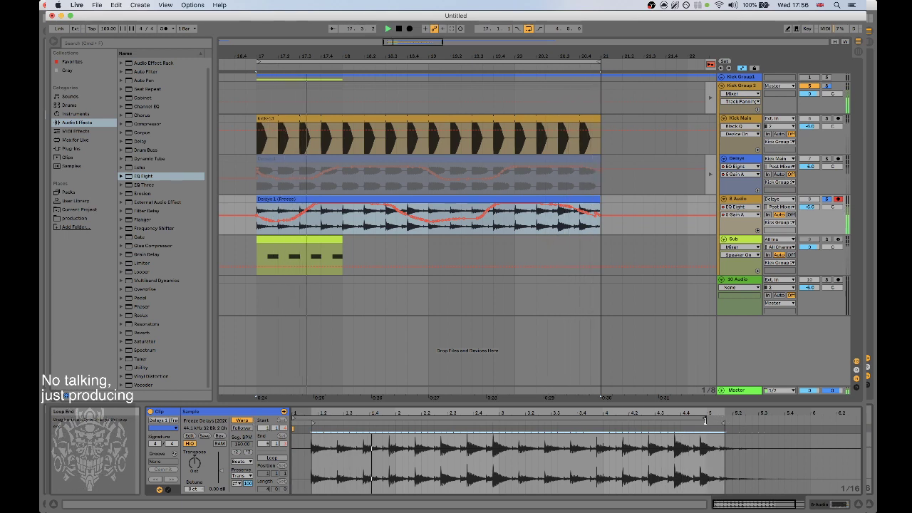
pyautogui.moveTo(729, 419); pyautogui.dragTo(707, 419)
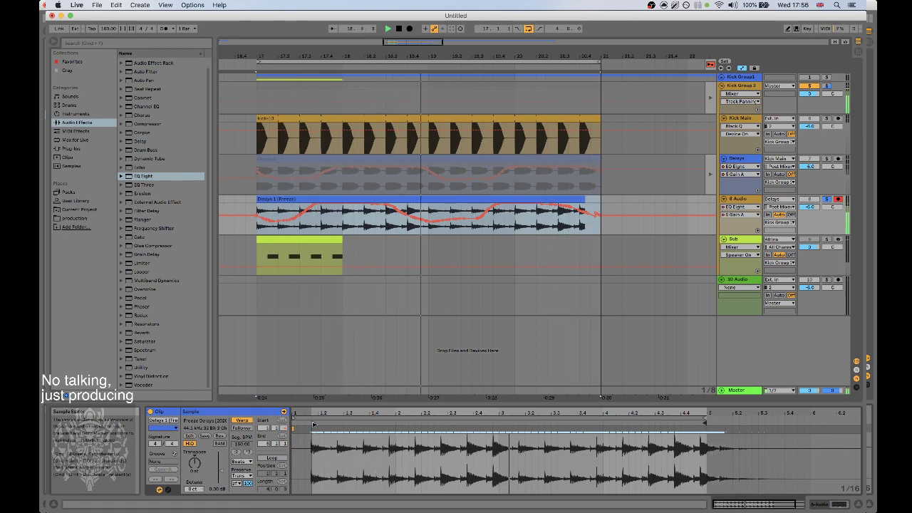
pyautogui.moveTo(314, 423)
pyautogui.mouseDown()
pyautogui.moveTo(293, 423)
pyautogui.moveTo(345, 418)
pyautogui.moveTo(296, 423)
pyautogui.moveTo(319, 424)
pyautogui.mouseUp()
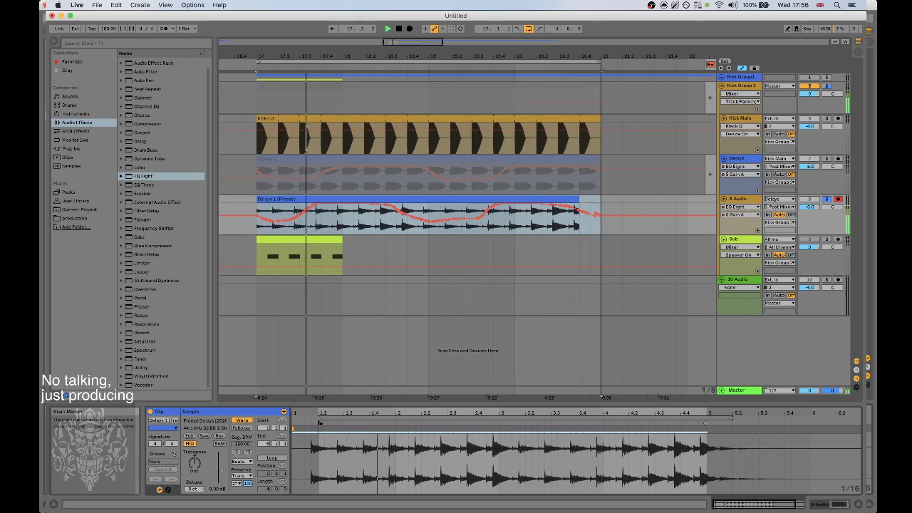
pyautogui.click(320, 419)
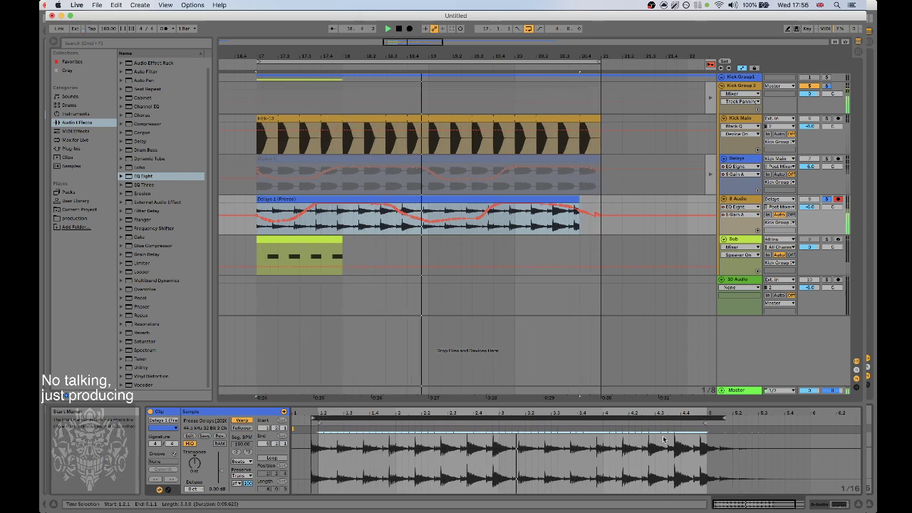
pyautogui.click(703, 424)
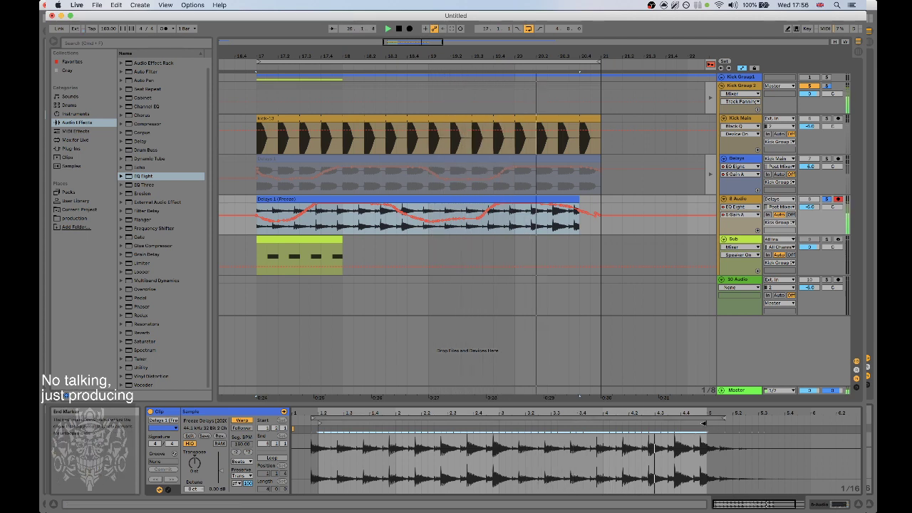
pyautogui.moveTo(704, 424); pyautogui.dragTo(728, 426)
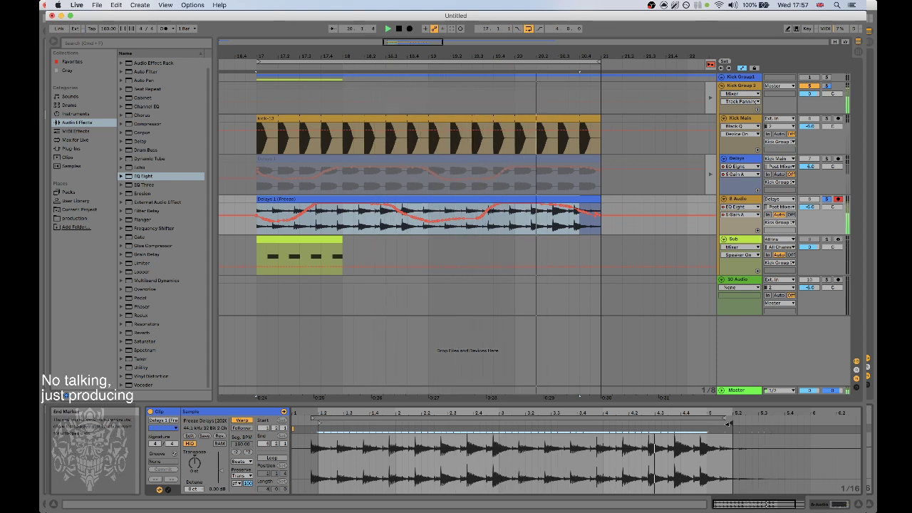
pyautogui.moveTo(731, 423)
pyautogui.mouseDown()
pyautogui.moveTo(717, 424)
pyautogui.moveTo(730, 423)
pyautogui.mouseUp()
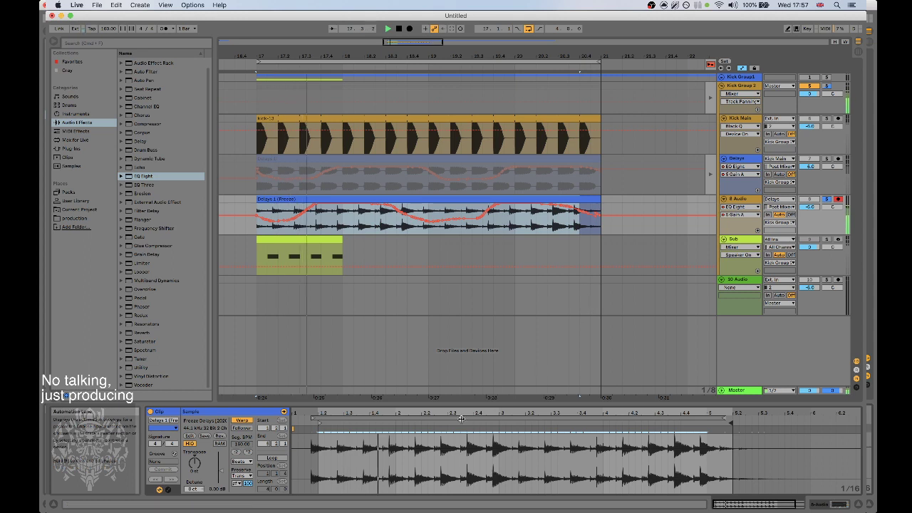
# Undo the latest start and end edits on the frozen delays clip, then redo one to restore its extended length.
pyautogui.press('super+z')
pyautogui.press('super+z')
pyautogui.press('super+z')
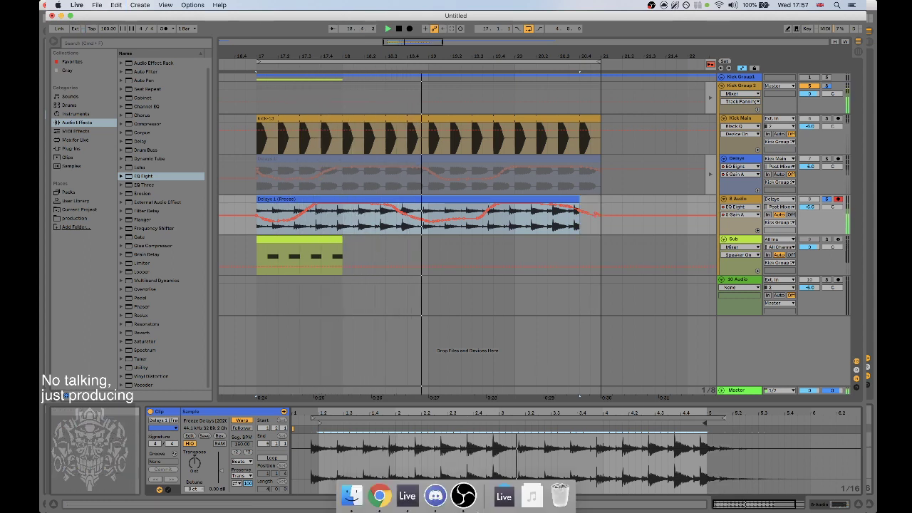
pyautogui.press('super+shift+z')
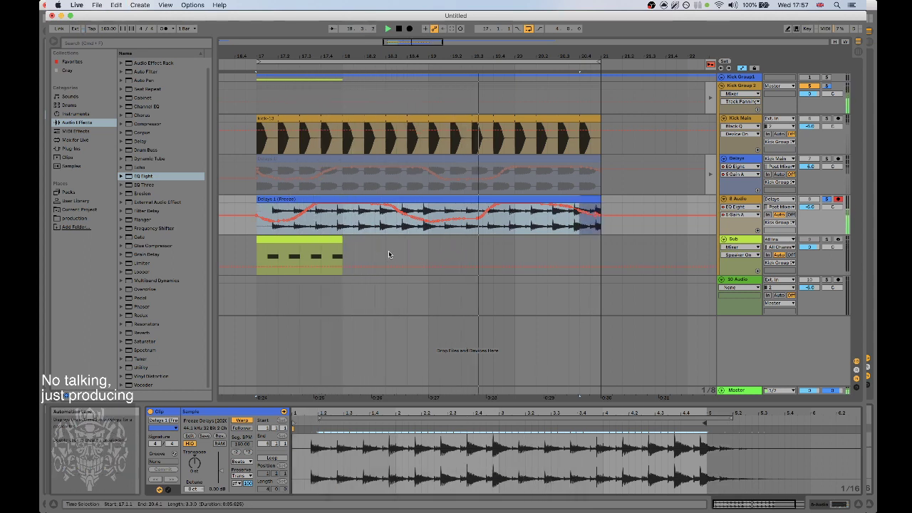
# Try to copy the clip's beat at 17.2.1 on 8 Audio onto the silent first beat at 17.1.1.
pyautogui.click(301, 228)
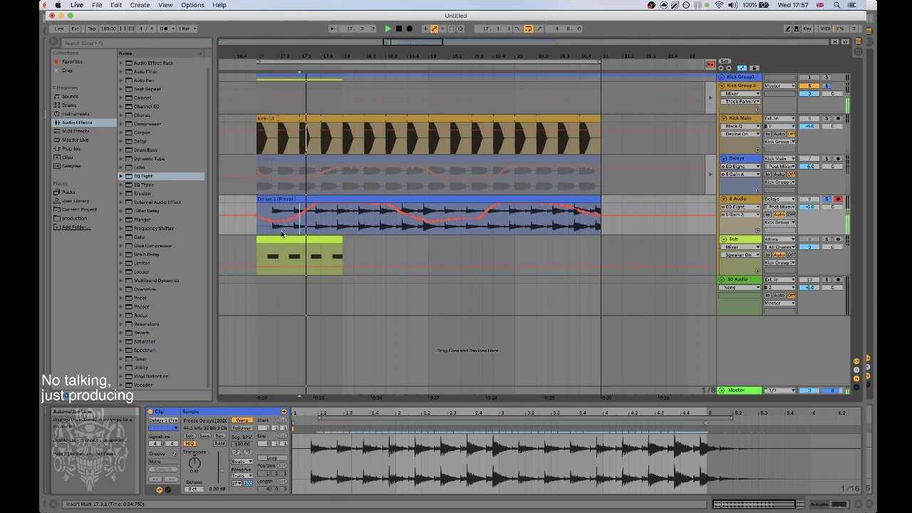
pyautogui.moveTo(271, 232)
pyautogui.mouseDown()
pyautogui.moveTo(300, 230)
pyautogui.moveTo(256, 231)
pyautogui.mouseUp()
pyautogui.click(285, 231)
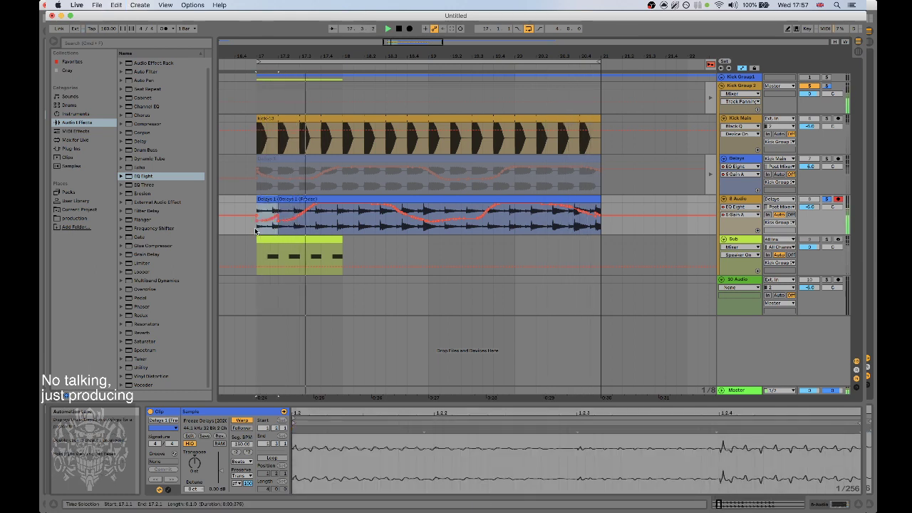
pyautogui.press('super+z')
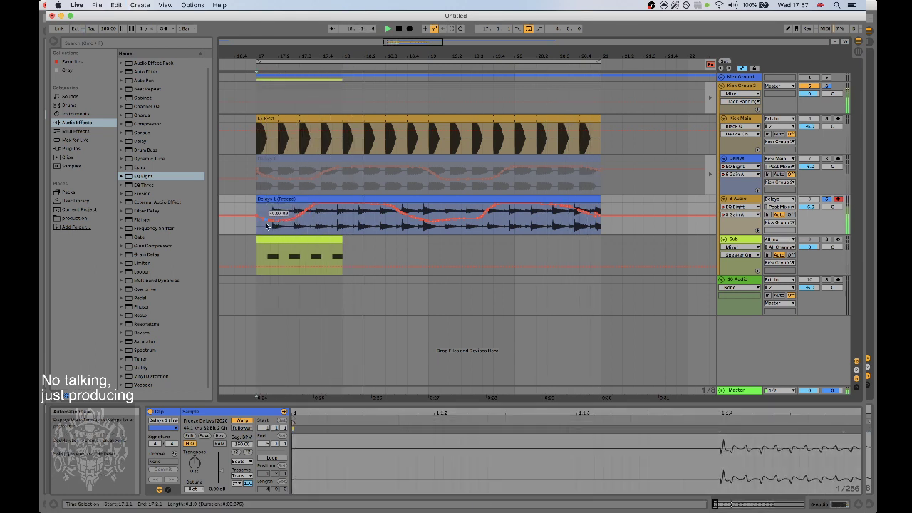
# Show 8 Audio's 5 Gain A automation in its own lane and retry copying the second beat onto 17.1.1.
pyautogui.click(758, 231)
pyautogui.moveTo(278, 214); pyautogui.dragTo(258, 218)
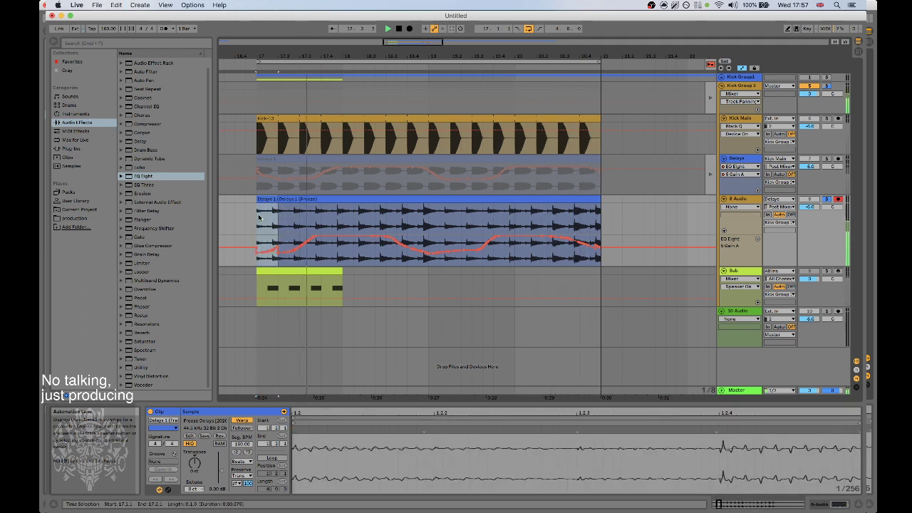
pyautogui.press('super+z')
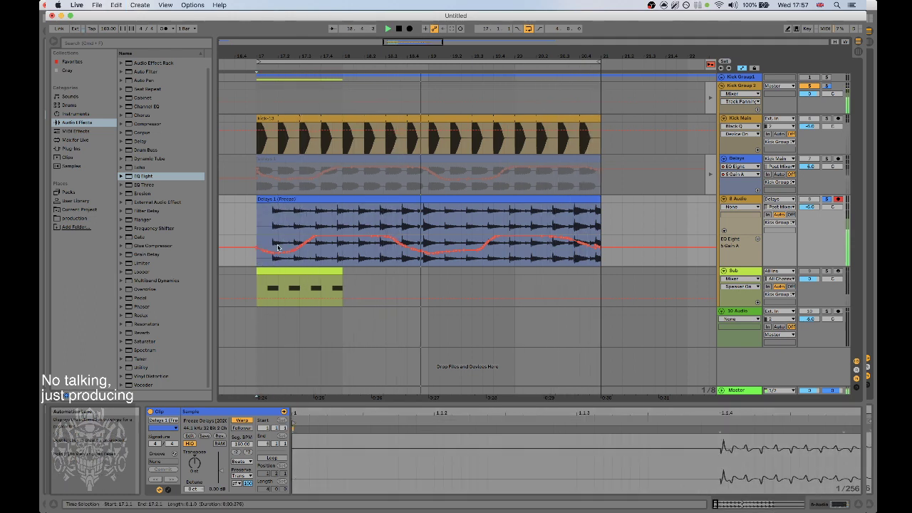
# Hide the automation and copy the frozen delays clip's beat at 17.2.1 onto its silent first beat, 17.1.1 to 17.2.1.
pyautogui.press('Tab')
pyautogui.press('Tab')
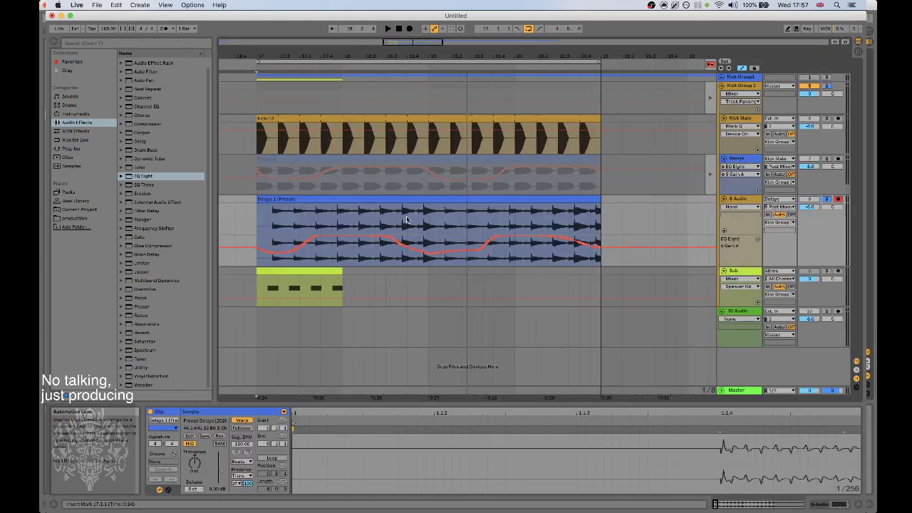
pyautogui.press('a')
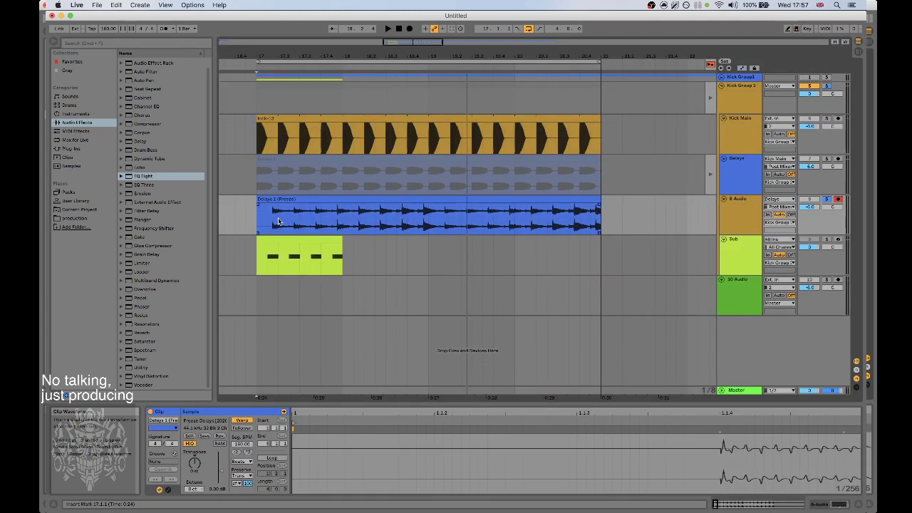
pyautogui.moveTo(278, 221); pyautogui.dragTo(259, 223)
pyautogui.click(267, 218)
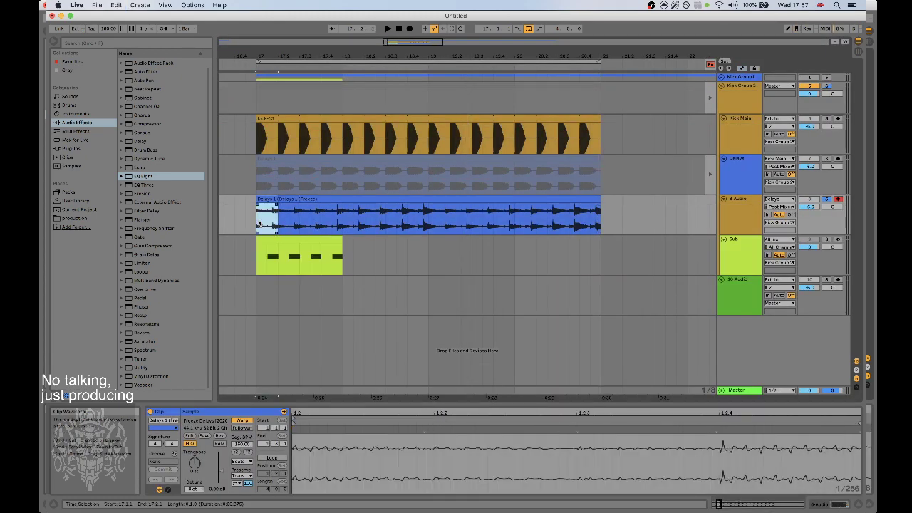
pyautogui.press('super+e')
pyautogui.press('super+v')
# Show the automation again, start playback, and smooth the 5 Gain A curve around the first beat on 8 Audio.
pyautogui.press('a')
pyautogui.press('space')
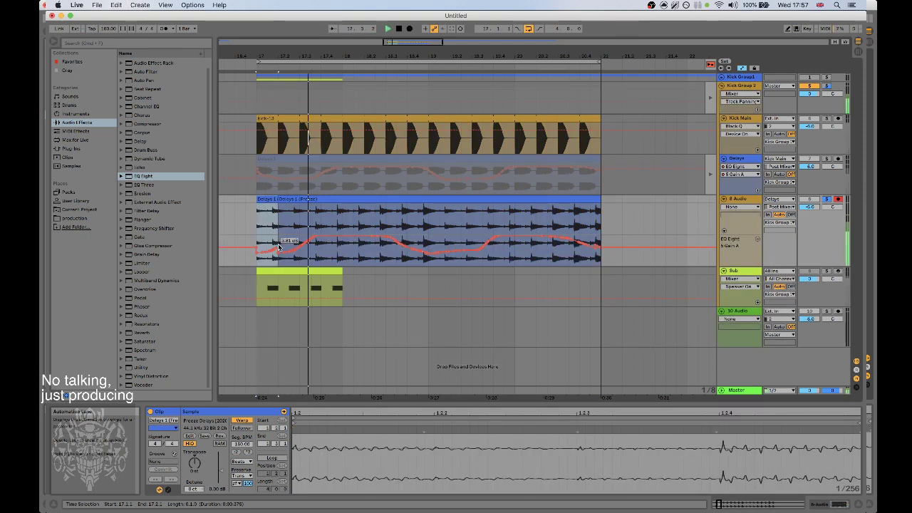
pyautogui.click(277, 249)
pyautogui.click(277, 251)
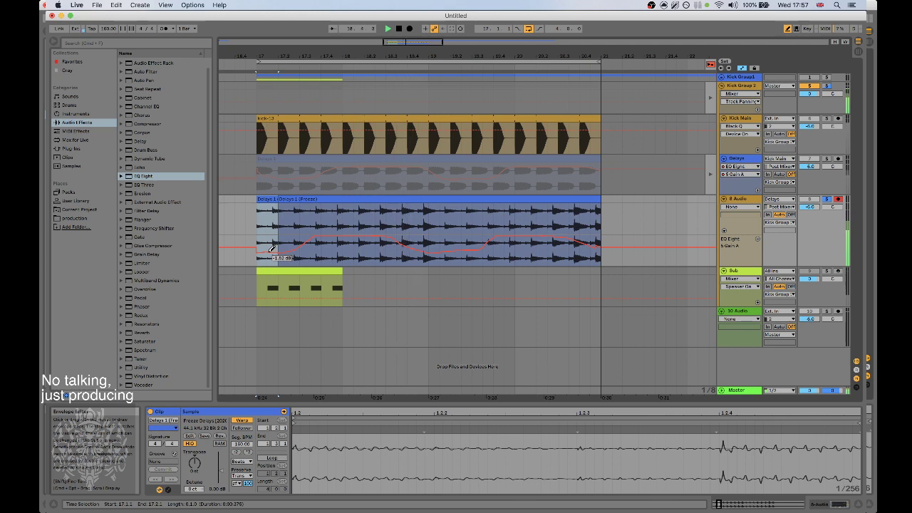
pyautogui.moveTo(288, 252); pyautogui.dragTo(271, 251)
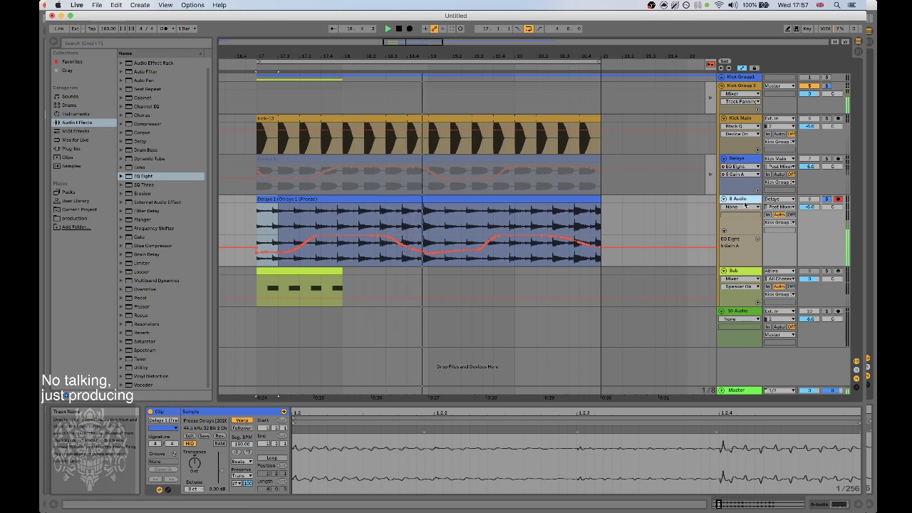
# Add Corpus and Chorus after EQ Eight on the 8 Audio track, with Corpus switched off.
pyautogui.click(864, 496)
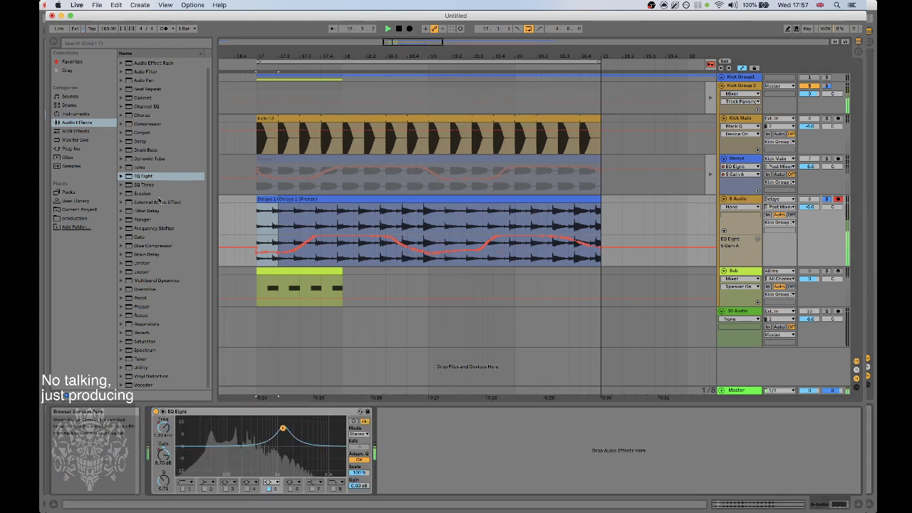
pyautogui.scroll(1, 142, 146)
pyautogui.click(140, 140)
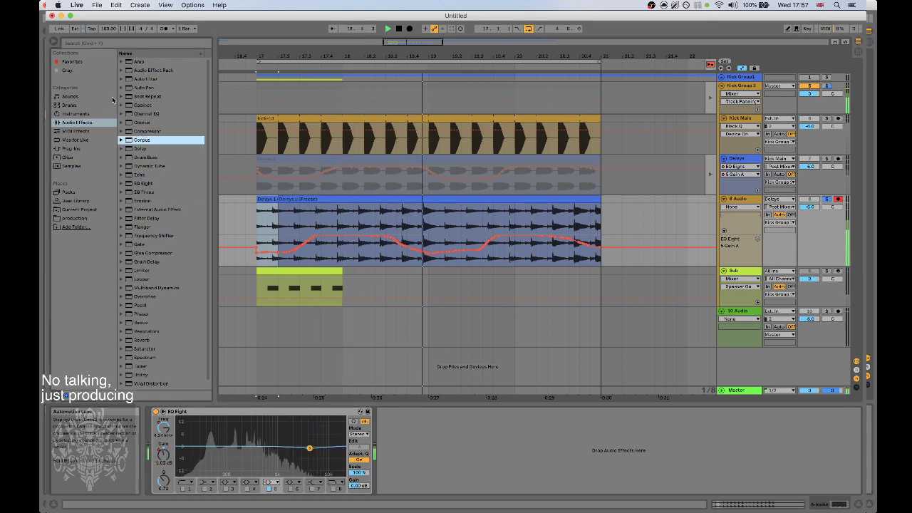
pyautogui.moveTo(477, 410); pyautogui.dragTo(477, 412)
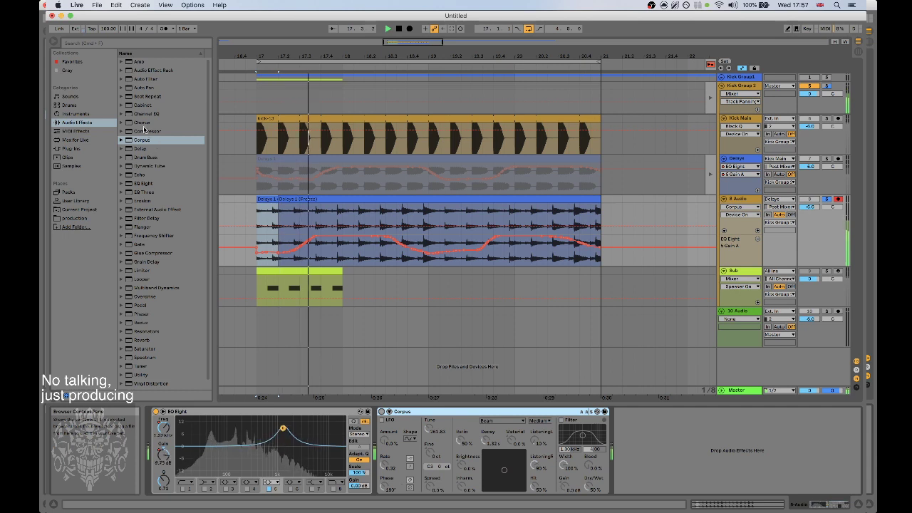
pyautogui.moveTo(142, 123); pyautogui.dragTo(679, 459)
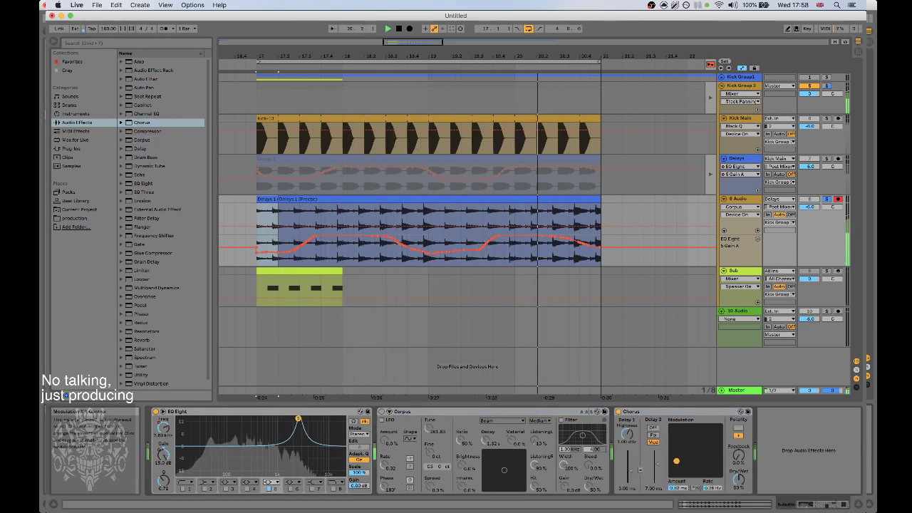
# Enable band 1 of 8 Audio's EQ Eight as a low cut at about 445 Hz.
pyautogui.click(183, 489)
pyautogui.moveTo(163, 428); pyautogui.dragTo(163, 419)
pyautogui.moveTo(236, 453); pyautogui.dragTo(237, 455)
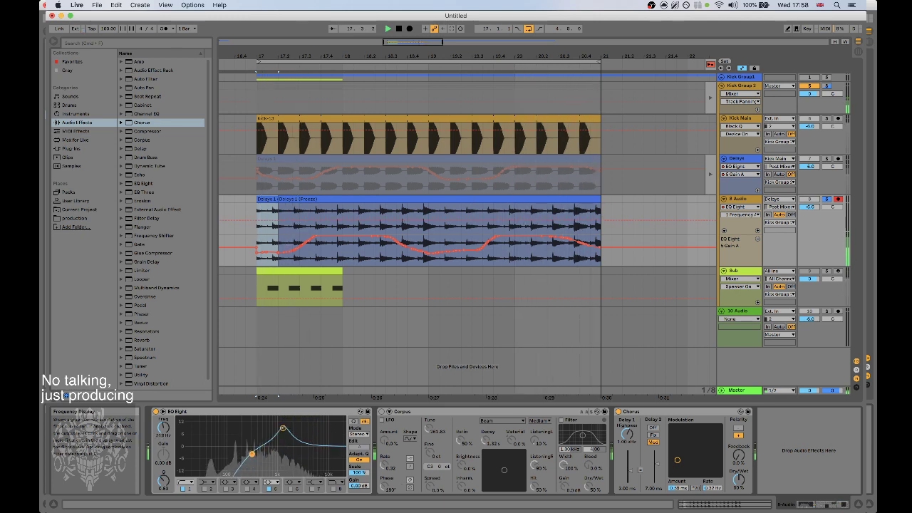
# Listen to Delays soloed with 8 Audio, then to all of Kick Group 2 with Delays muted and unmuted.
pyautogui.click(828, 159)
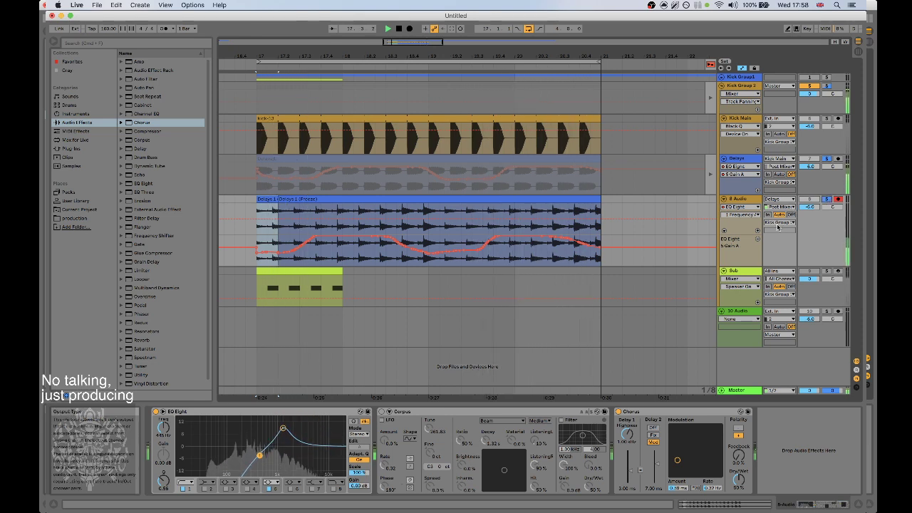
pyautogui.click(828, 87)
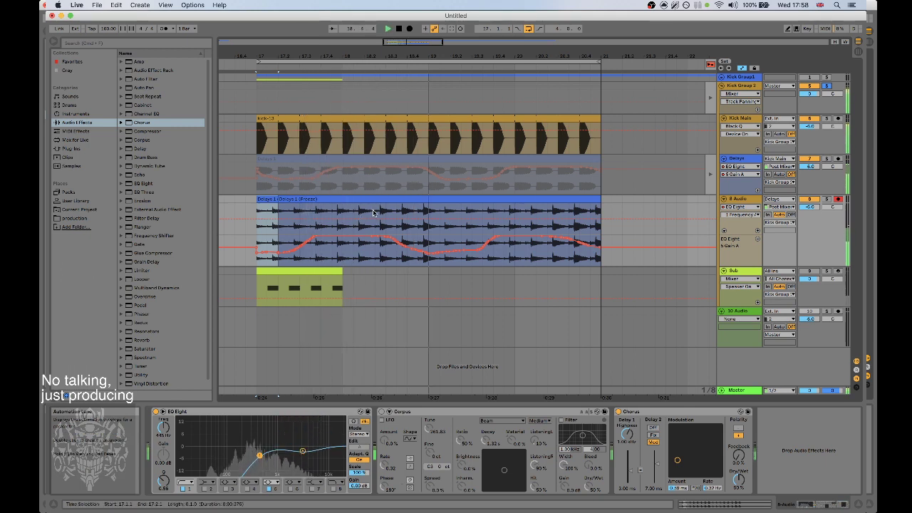
pyautogui.click(797, 182)
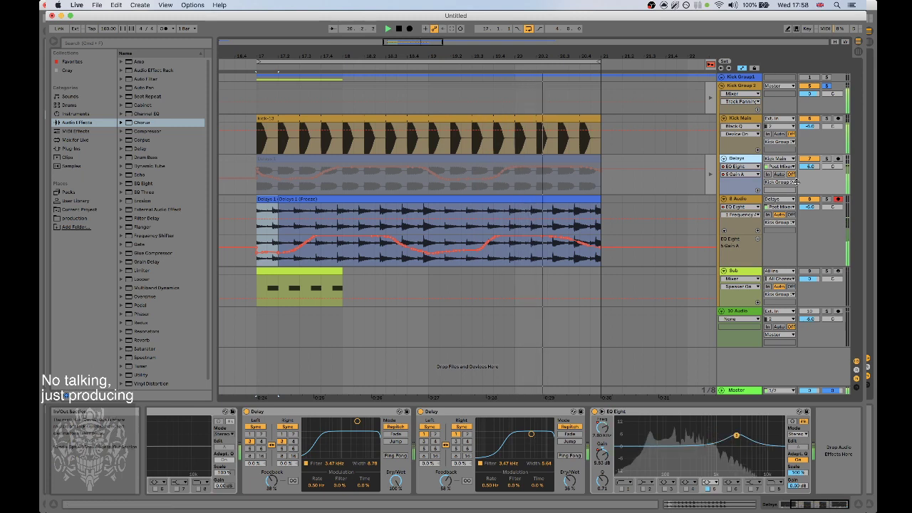
pyautogui.click(812, 159)
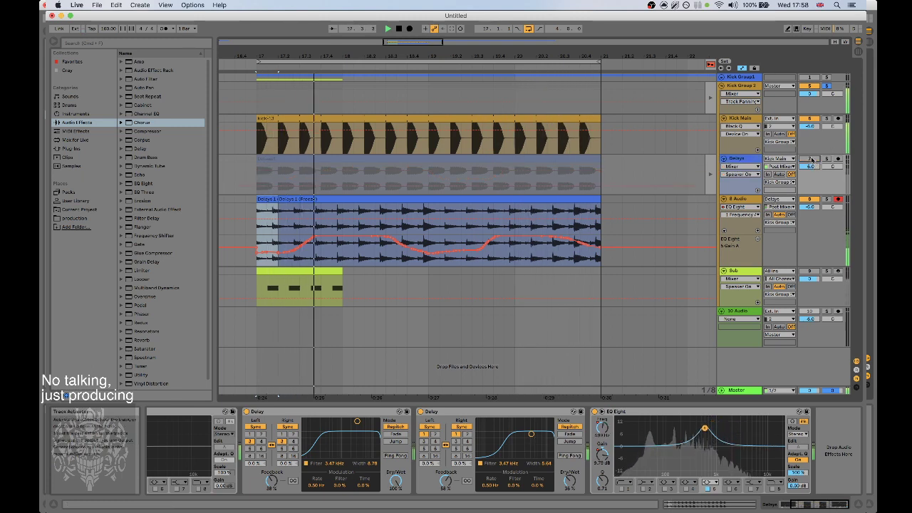
pyautogui.click(812, 159)
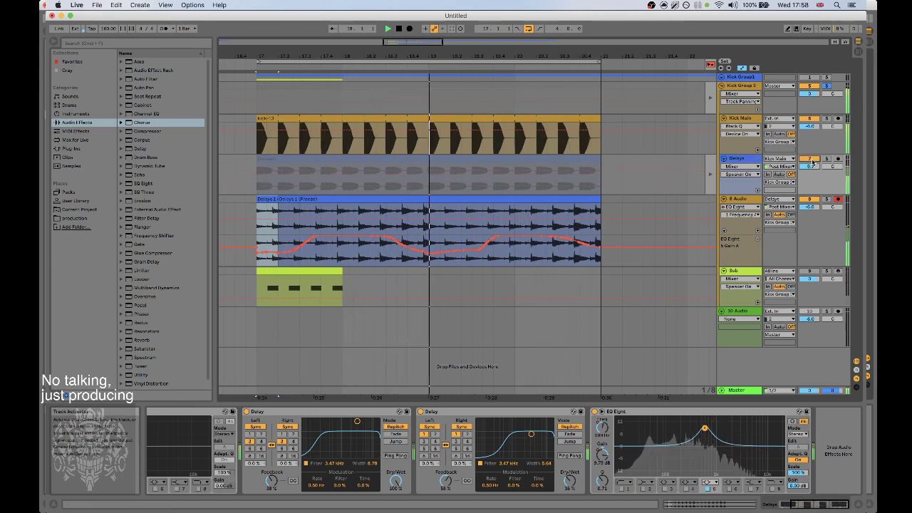
# Set the Delays track volume to -9.9 dB and audition its chain with the second Delay bypassed.
pyautogui.moveTo(813, 168); pyautogui.dragTo(813, 170)
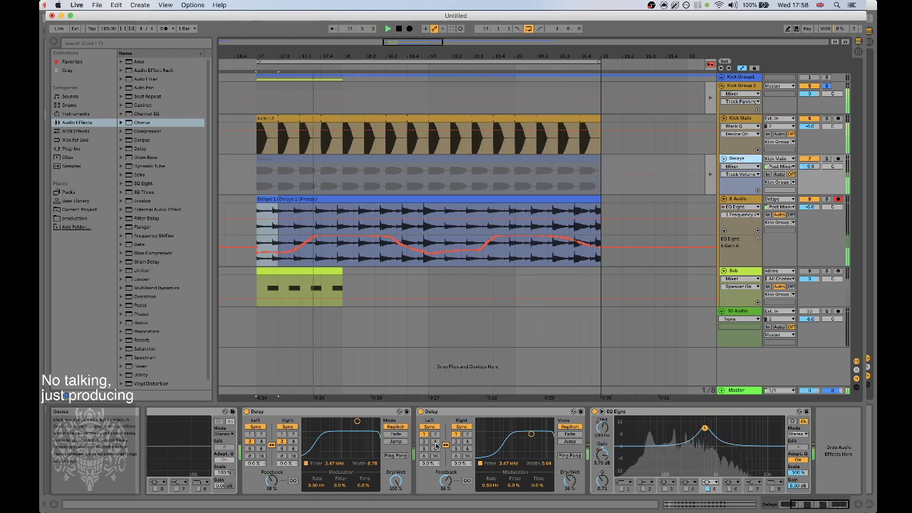
pyautogui.click(421, 412)
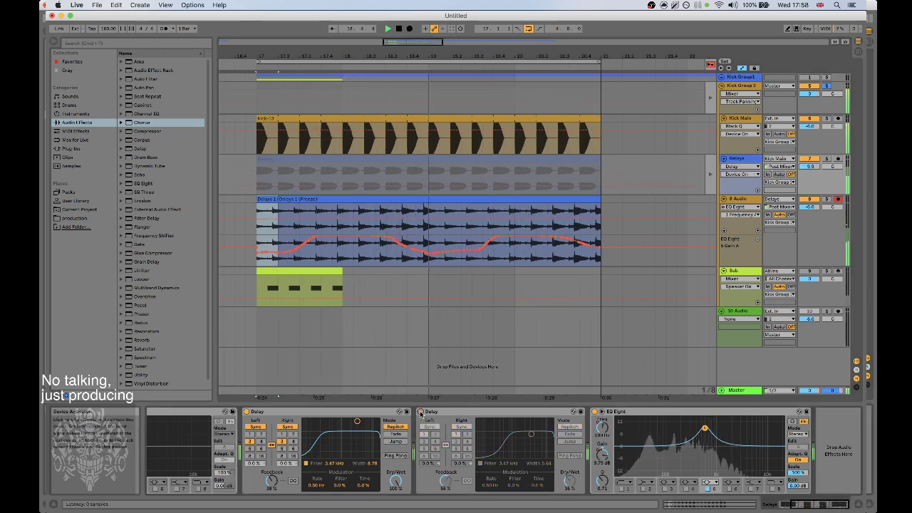
pyautogui.click(421, 412)
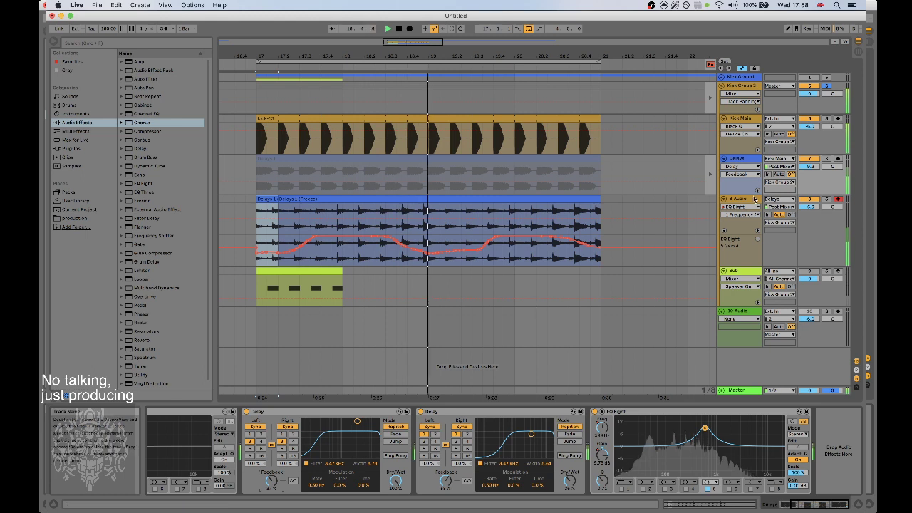
# Add Chorus to the end of the Delays chain and set its modulation to about 0.45 ms amount and 0.81 Hz rate.
pyautogui.click(146, 122)
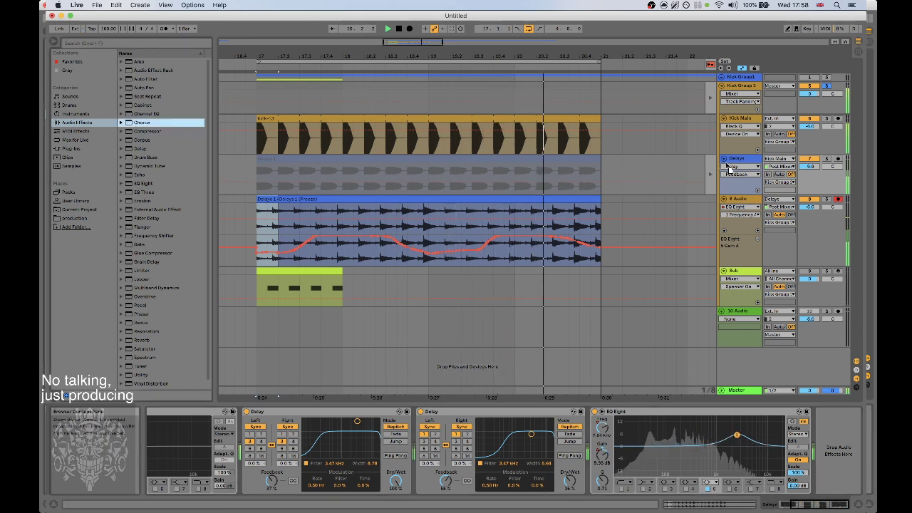
pyautogui.press('Return')
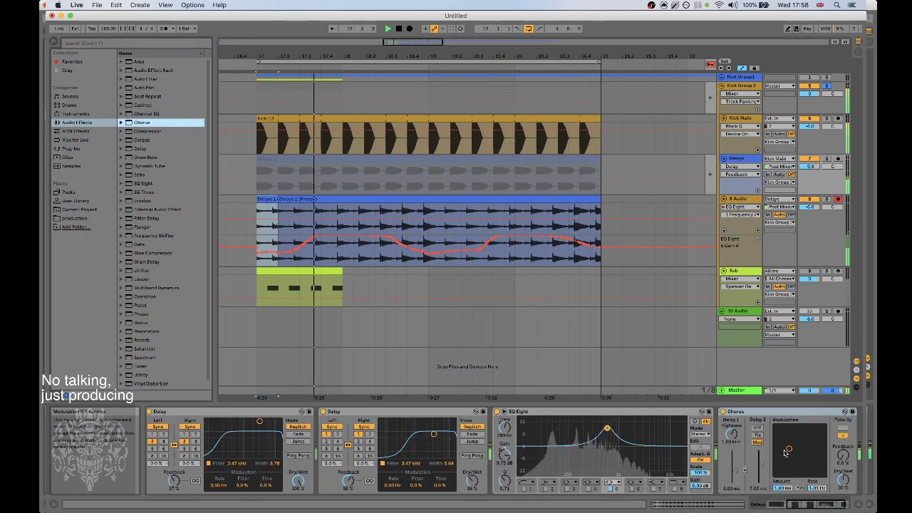
pyautogui.moveTo(789, 451); pyautogui.dragTo(787, 461)
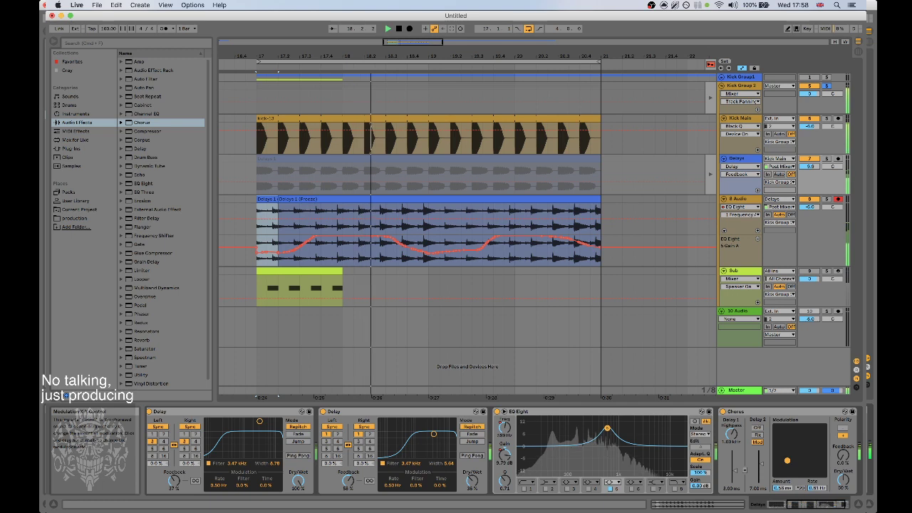
# Enable a band 1 low cut at about 225 Hz in the Delays EQ Eight and fine-tune Chorus modulation to about 0.54 ms amount.
pyautogui.click(525, 489)
pyautogui.moveTo(504, 428); pyautogui.dragTo(505, 408)
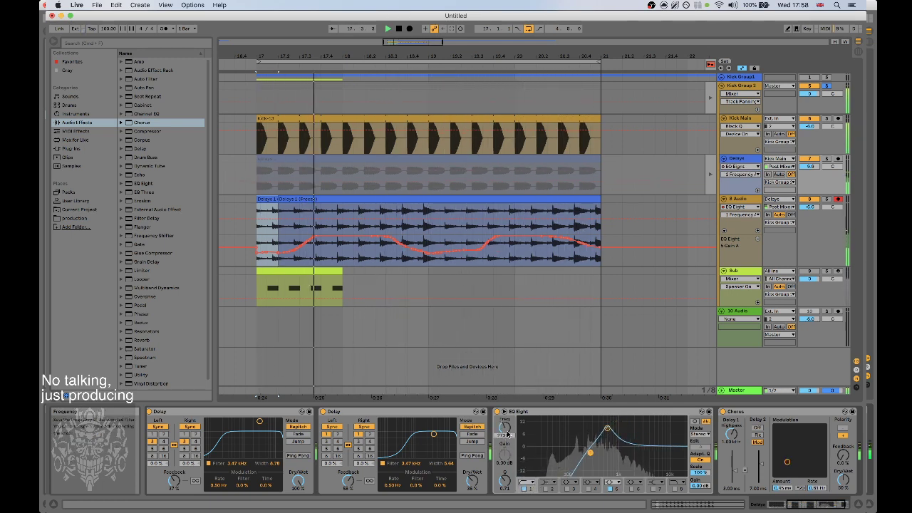
pyautogui.moveTo(508, 431)
pyautogui.mouseDown()
pyautogui.moveTo(508, 442)
pyautogui.moveTo(507, 430)
pyautogui.mouseUp()
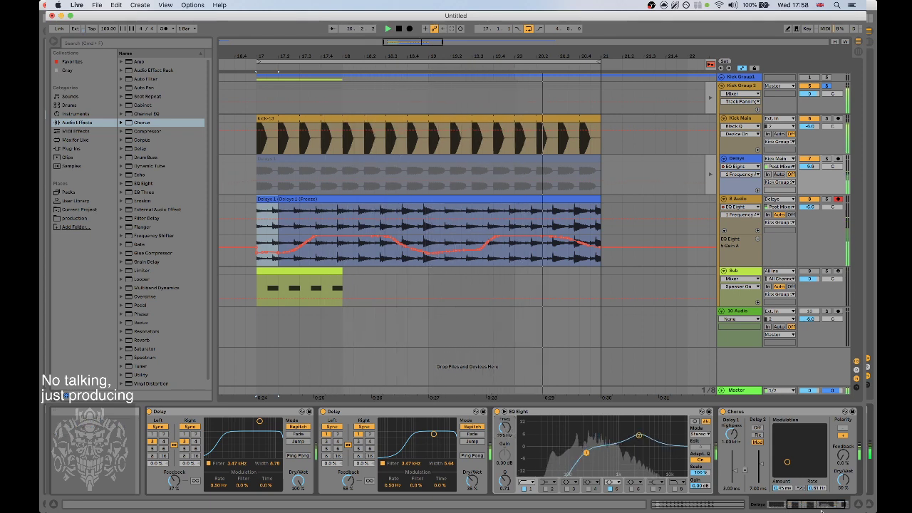
pyautogui.click(844, 505)
pyautogui.moveTo(741, 462)
pyautogui.mouseDown()
pyautogui.moveTo(752, 447)
pyautogui.moveTo(739, 458)
pyautogui.mouseUp()
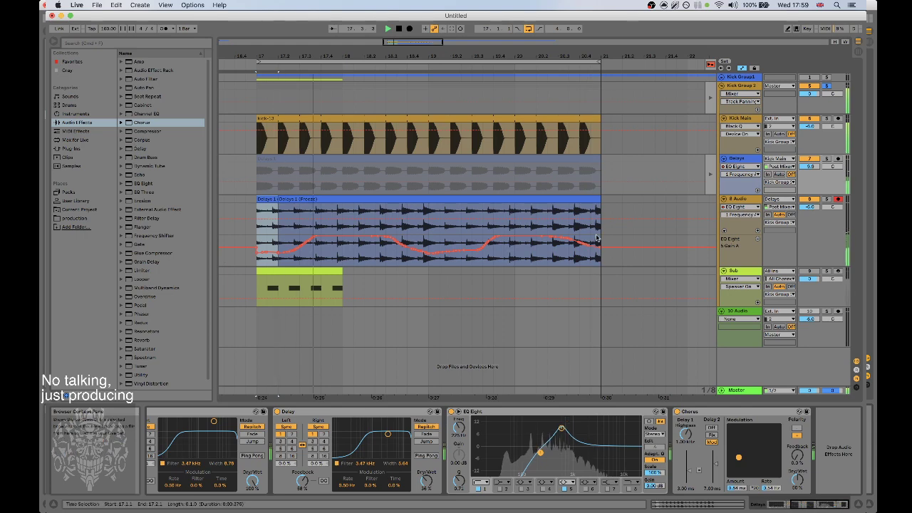
# Add Delay and Auto Pan to the end of the 8 Audio chain and solo that track.
pyautogui.moveTo(141, 148); pyautogui.dragTo(746, 202)
pyautogui.click(786, 412)
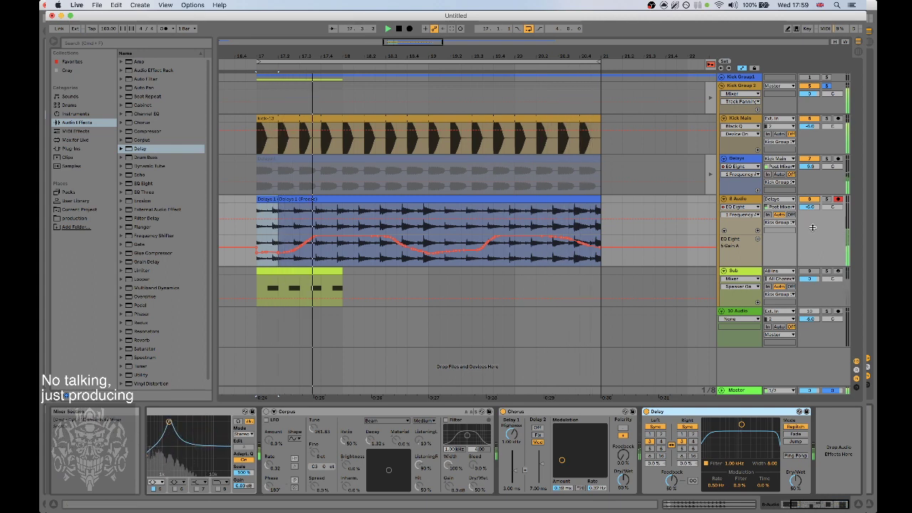
pyautogui.click(828, 199)
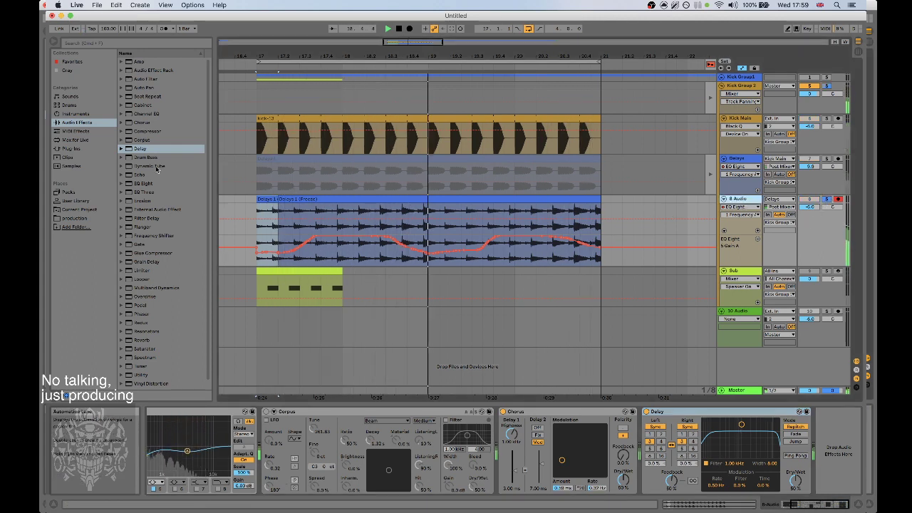
pyautogui.moveTo(144, 88); pyautogui.dragTo(768, 445)
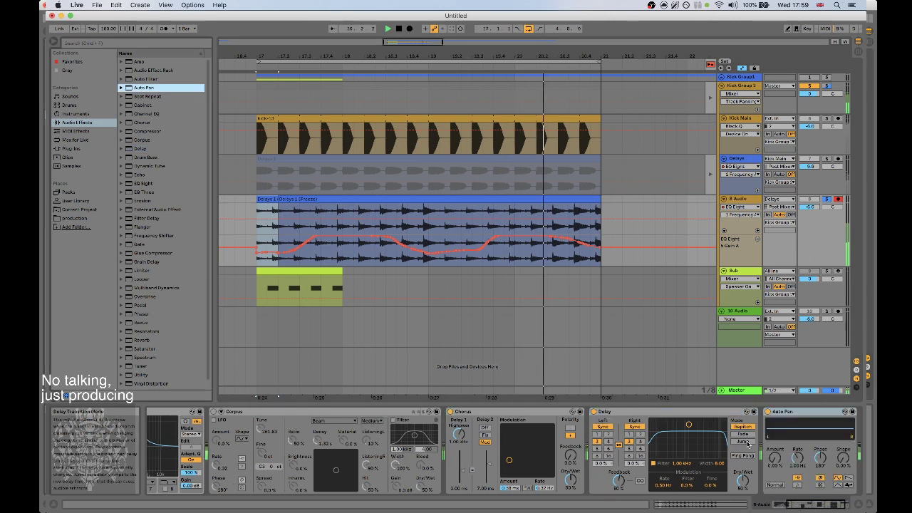
# Sync the 8 Audio Auto Pan rate to 1/16, switch its waveform, set amount to 100% and phase to 0°, and raise the shape.
pyautogui.click(798, 485)
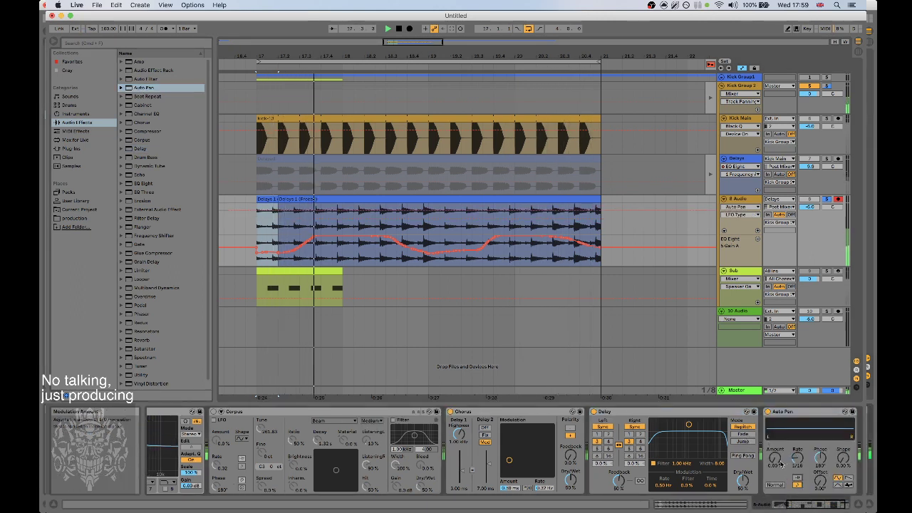
pyautogui.click(849, 479)
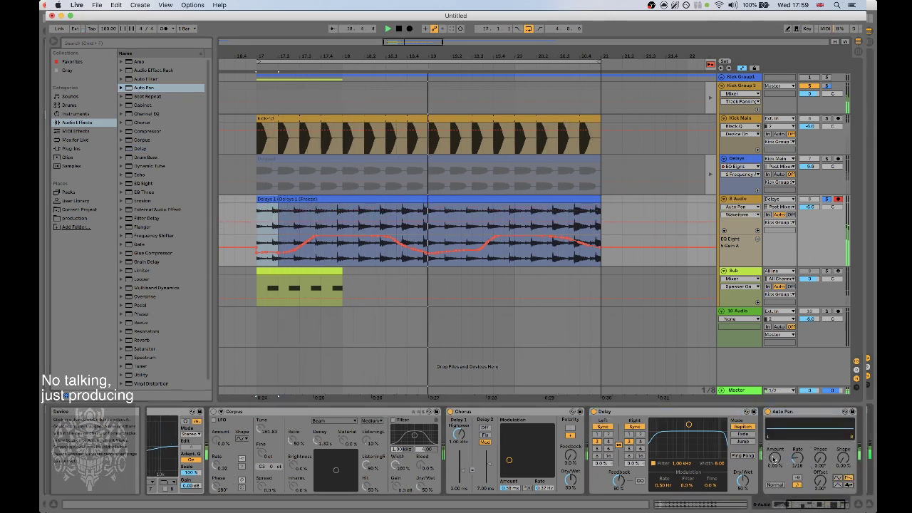
pyautogui.moveTo(775, 458); pyautogui.dragTo(776, 399)
pyautogui.moveTo(845, 459); pyautogui.dragTo(844, 432)
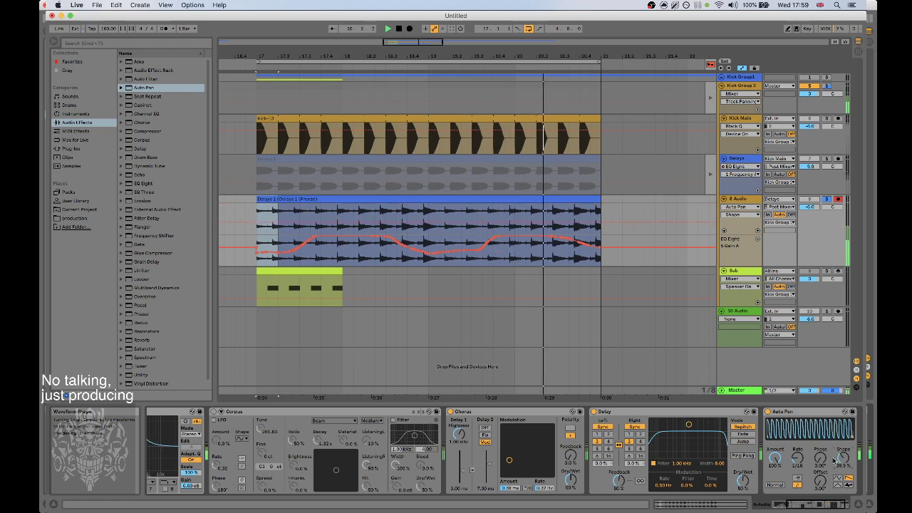
# Reduce the Auto Pan amount to about 59%, set its shape to about 42%, and compare the sound with the device bypassed.
pyautogui.click(777, 460)
pyautogui.moveTo(808, 507); pyautogui.dragTo(820, 507)
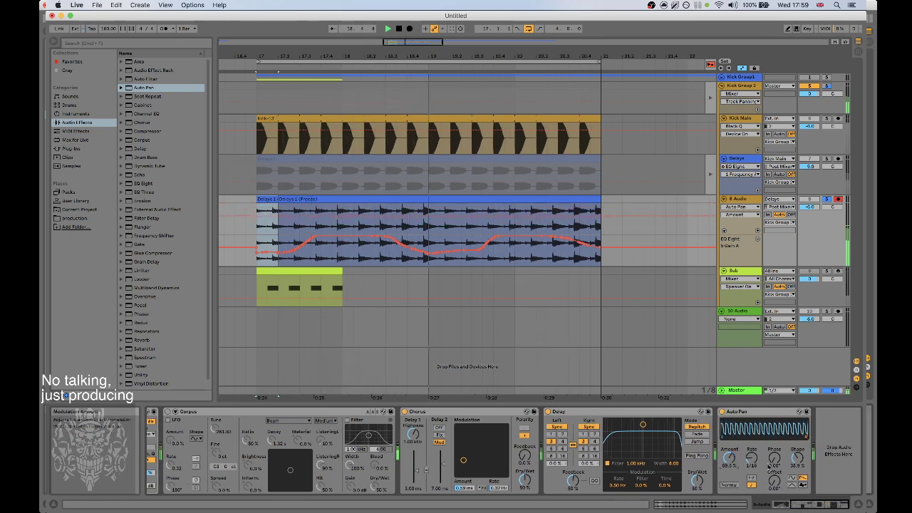
pyautogui.moveTo(797, 459); pyautogui.dragTo(798, 456)
pyautogui.click(730, 459)
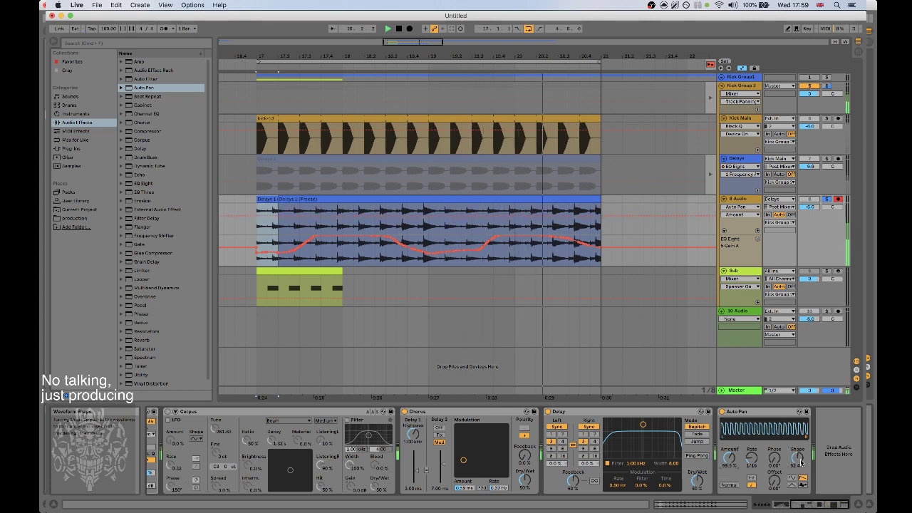
pyautogui.click(723, 412)
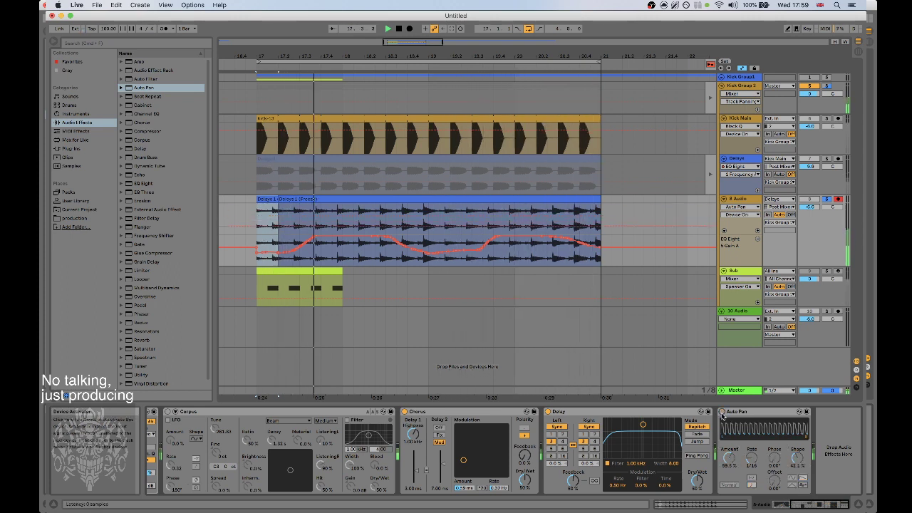
pyautogui.click(722, 412)
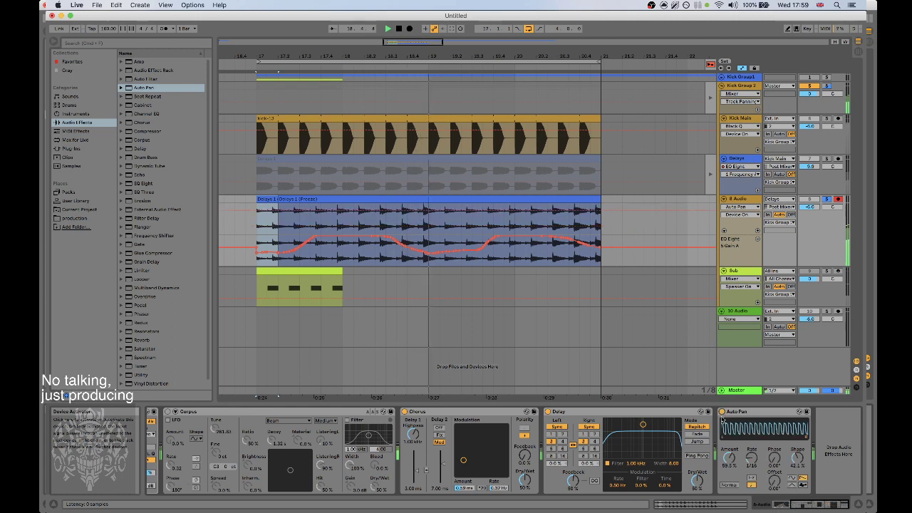
# Set Delay to Ping Pong with about 58% feedback and 29% dry/wet, move it after Auto Pan, and adjust its delay time.
pyautogui.moveTo(698, 482); pyautogui.dragTo(697, 494)
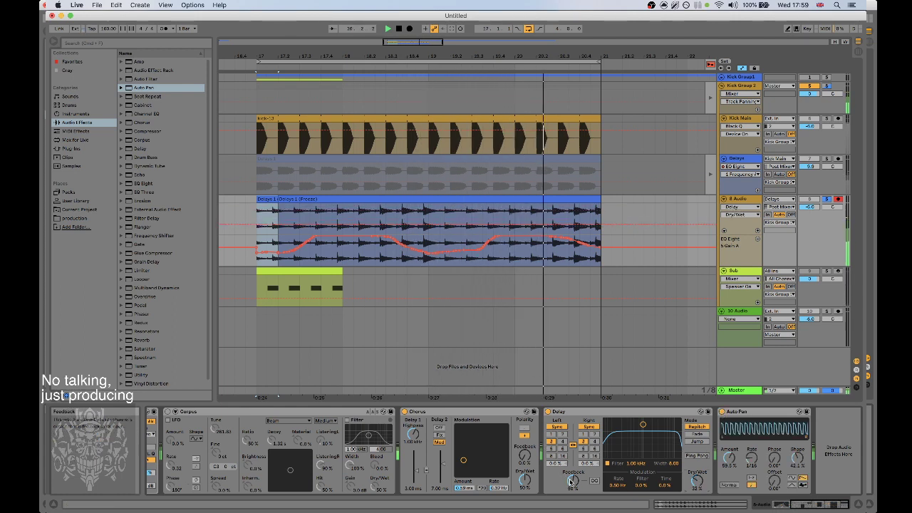
pyautogui.click(698, 455)
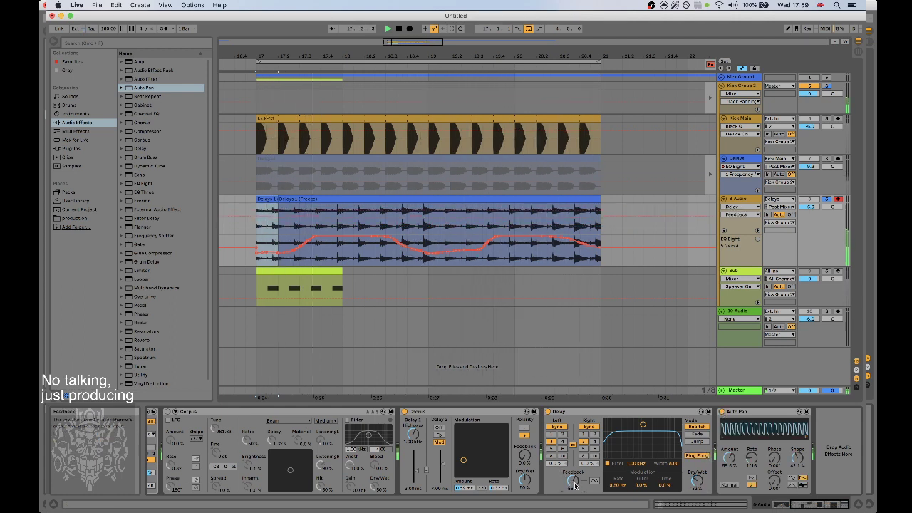
pyautogui.moveTo(574, 486); pyautogui.dragTo(575, 484)
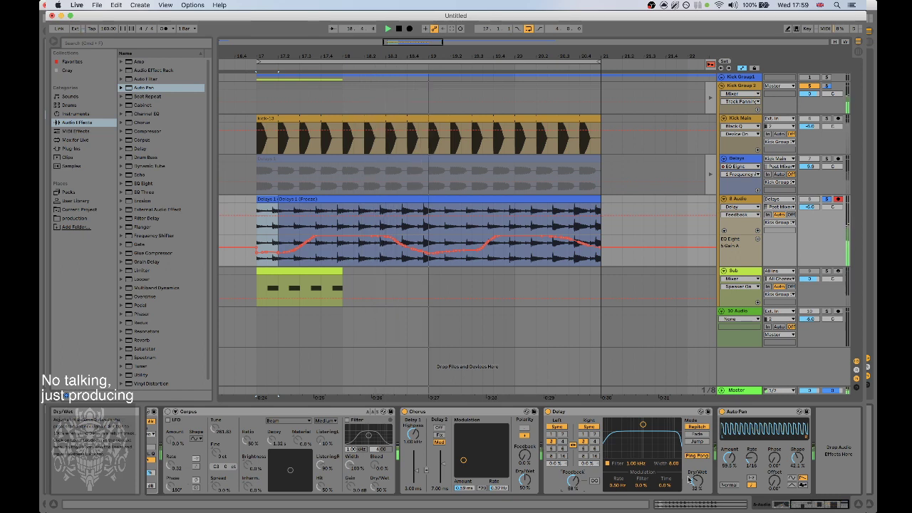
pyautogui.moveTo(622, 413); pyautogui.dragTo(830, 430)
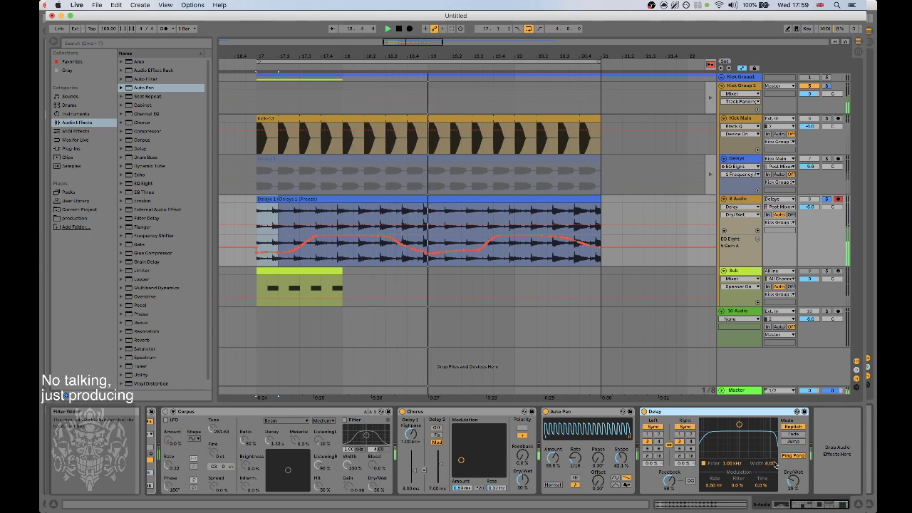
pyautogui.click(691, 449)
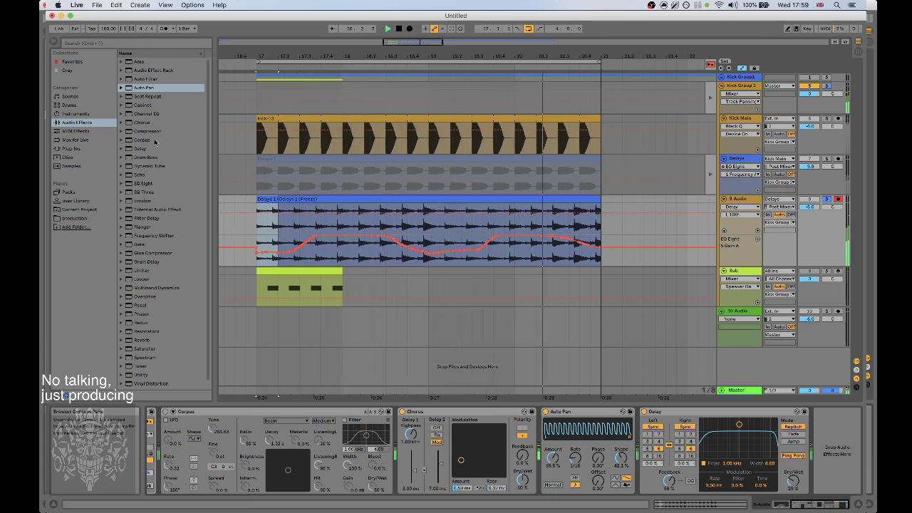
# Add a second Auto Pan at the chain's end in spin mode with about 27.8% amount, 0.28 Hz rate and 12% spin.
pyautogui.click(142, 80)
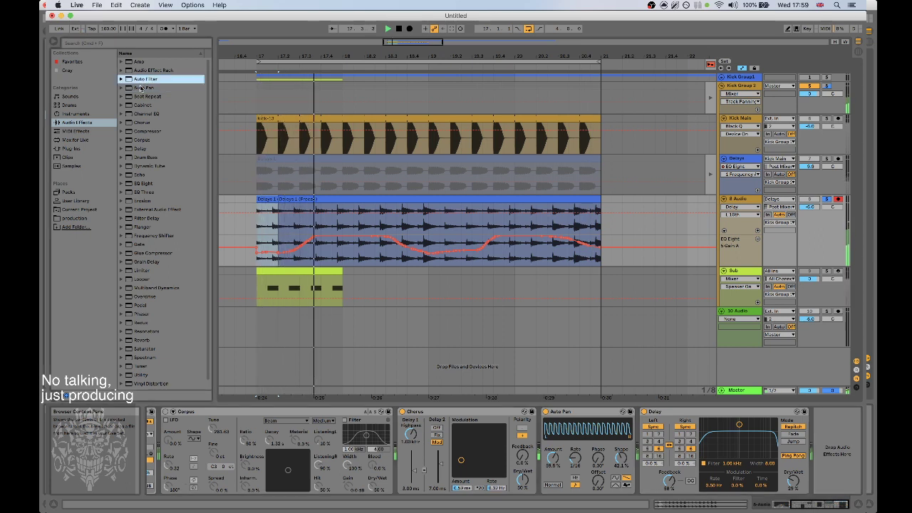
pyautogui.doubleClick(141, 87)
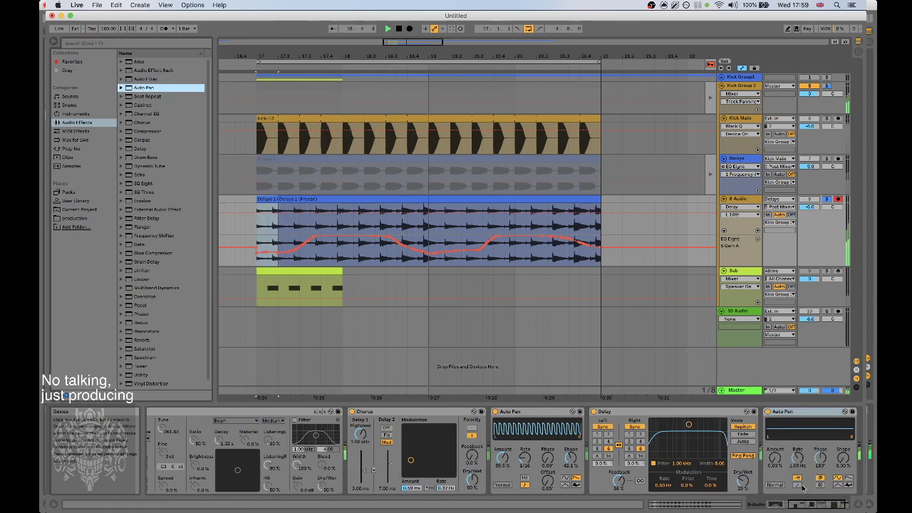
pyautogui.click(820, 478)
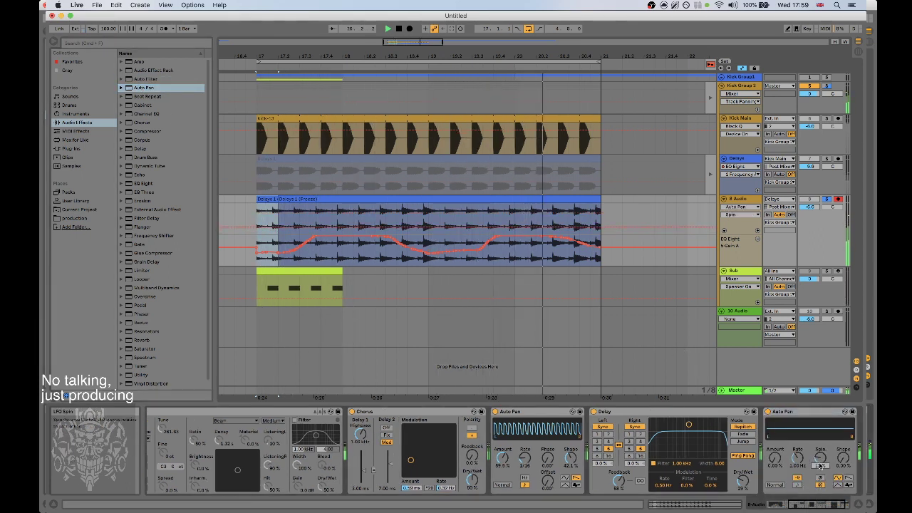
pyautogui.moveTo(798, 458); pyautogui.dragTo(775, 462)
pyautogui.hscroll(3, 770, 427)
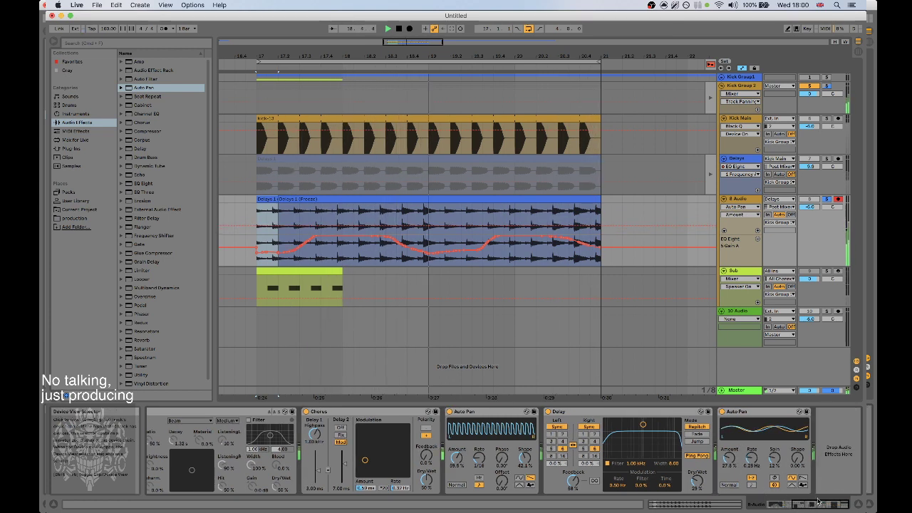
# Duplicate the last Auto Pan, invert it, and set about 27.8% amount, 0.36 Hz rate and 9.9% spin.
pyautogui.click(769, 413)
pyautogui.press('super+d')
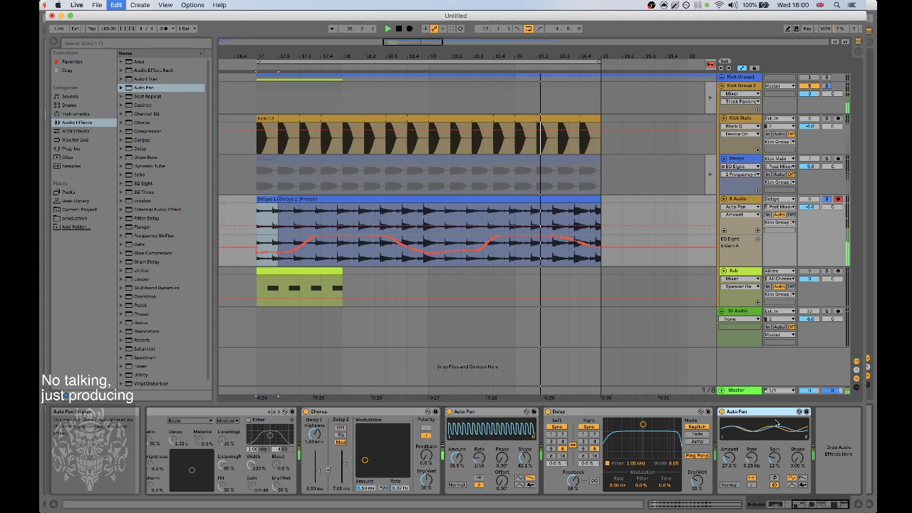
pyautogui.hscroll(3, 801, 476)
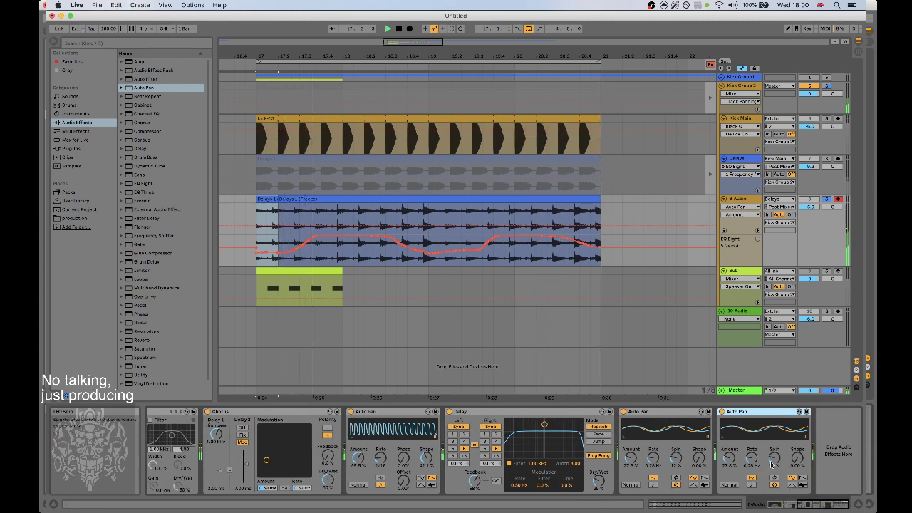
pyautogui.moveTo(776, 459); pyautogui.dragTo(729, 455)
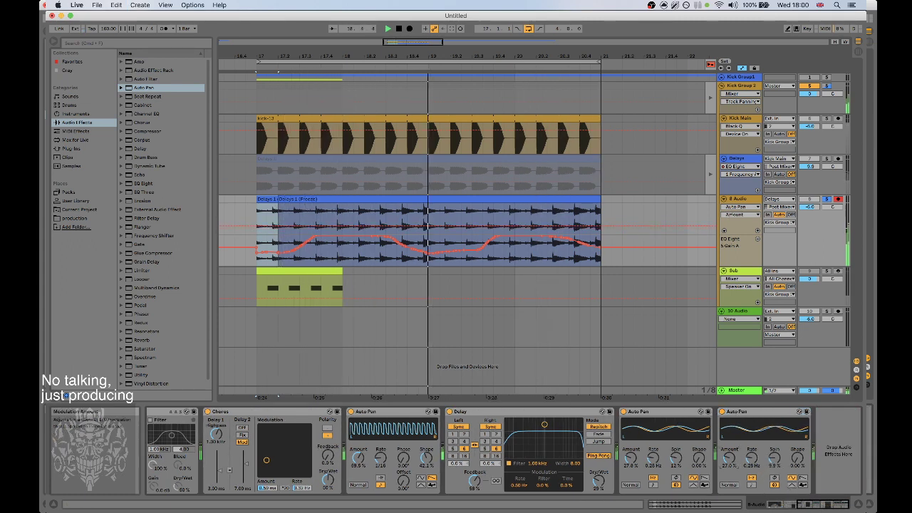
pyautogui.click(746, 463)
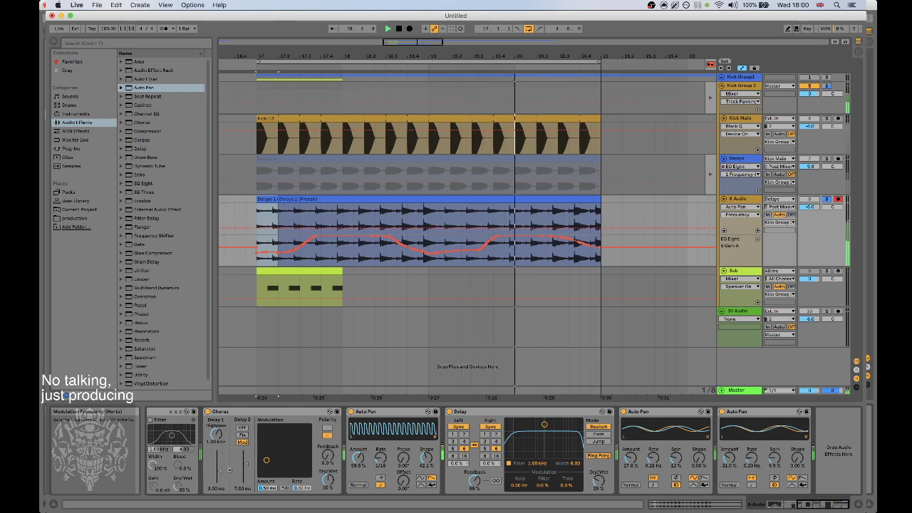
pyautogui.click(735, 484)
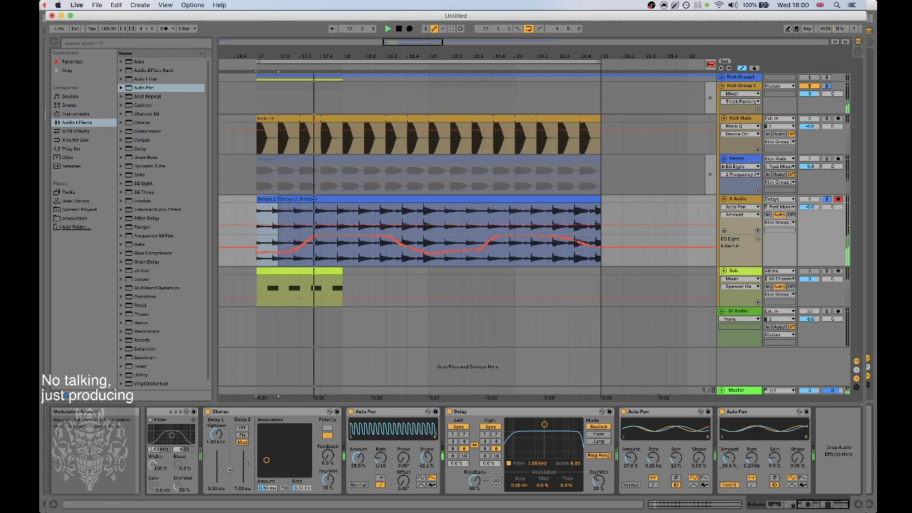
pyautogui.moveTo(730, 458); pyautogui.dragTo(746, 455)
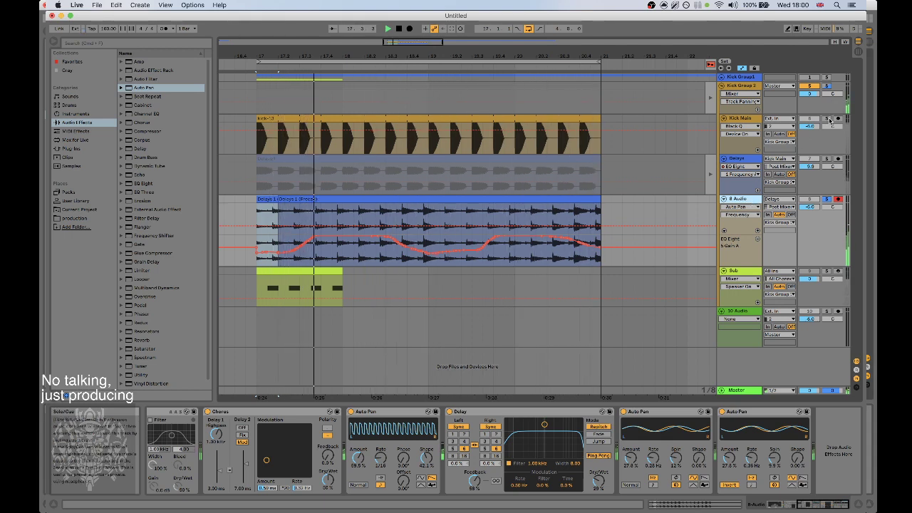
# Audition Kick Main solo, duplicate the 8 Audio track, and rename the original 1/16 percs.
pyautogui.click(748, 120)
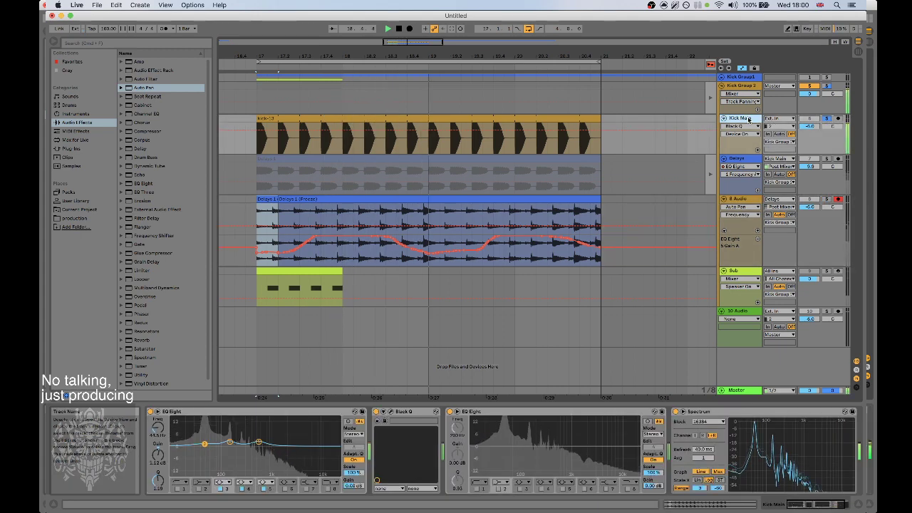
pyautogui.click(743, 199)
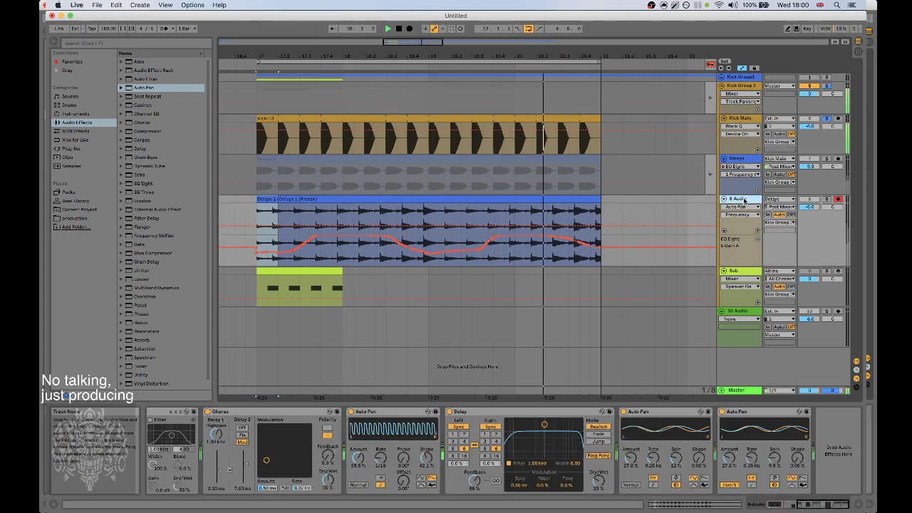
pyautogui.press('super+d')
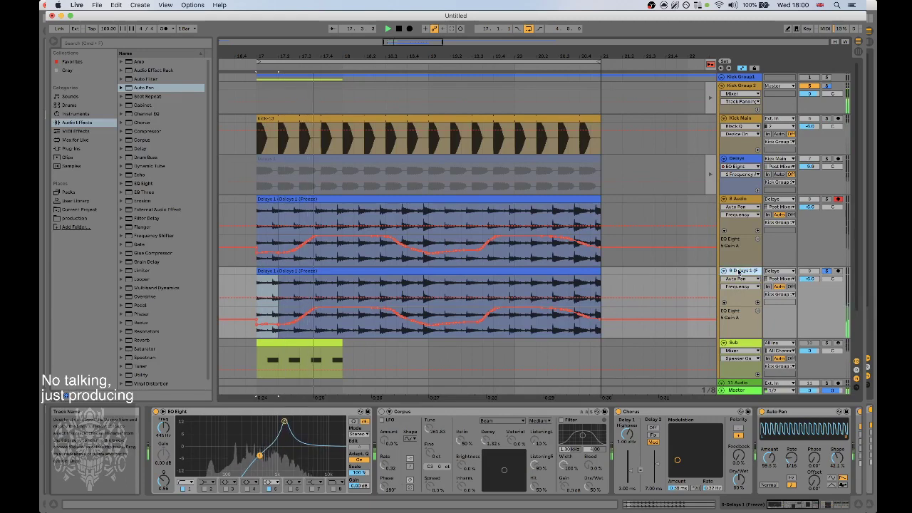
pyautogui.click(746, 200)
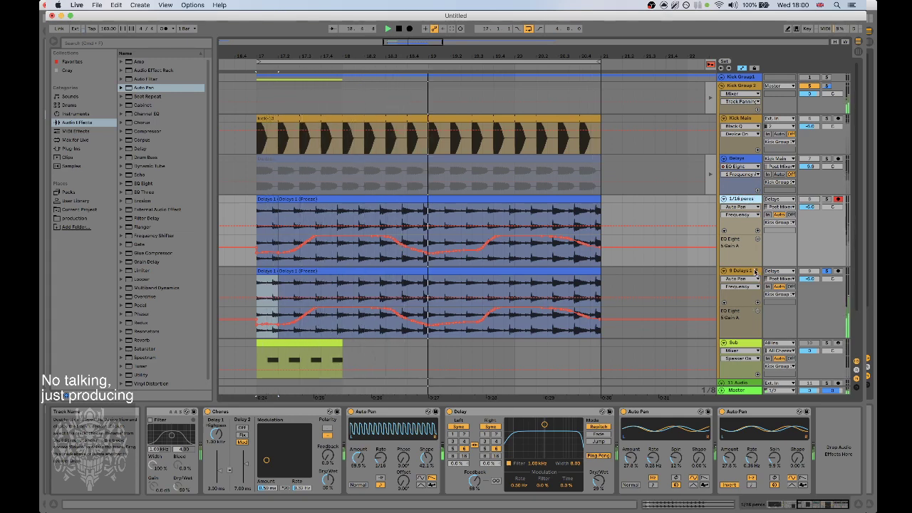
# Color the 1/16 percs track blue, the Delays track green and the Kick Main track orange-red.
pyautogui.rightClick(750, 200)
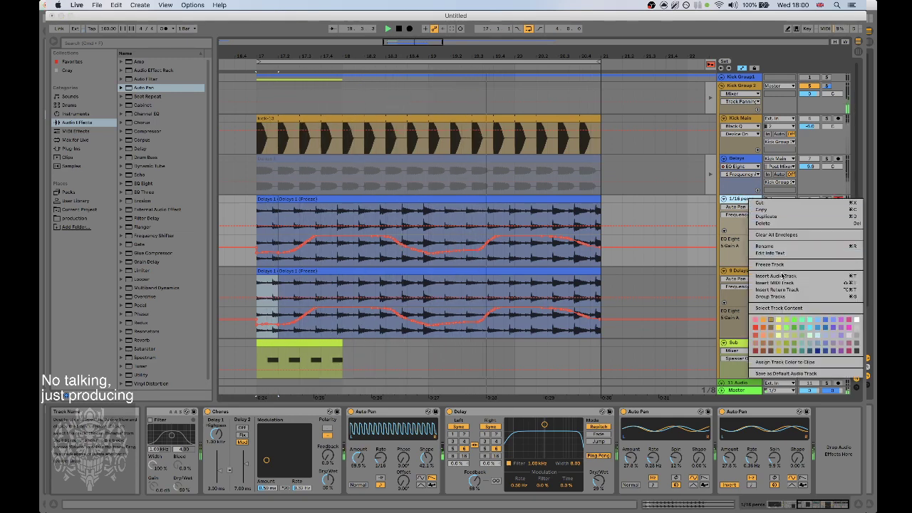
pyautogui.click(826, 329)
pyautogui.rightClick(749, 159)
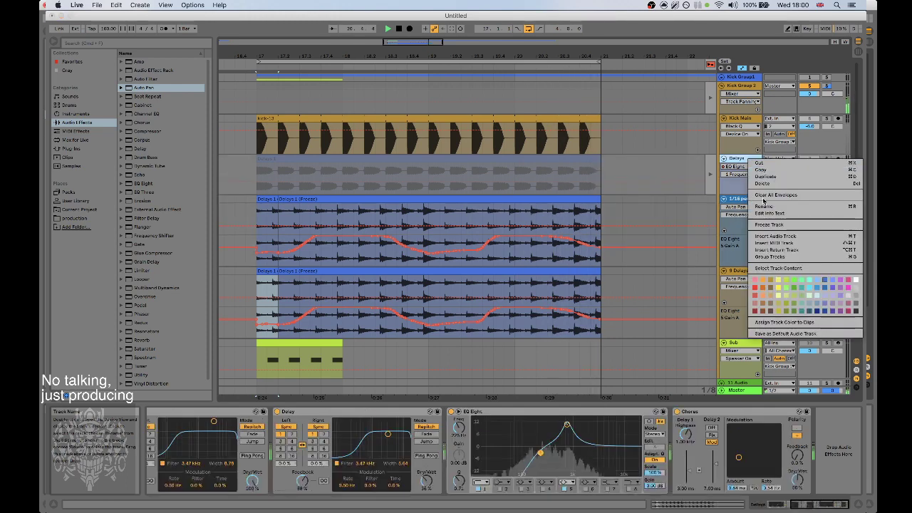
pyautogui.click(799, 291)
pyautogui.rightClick(745, 119)
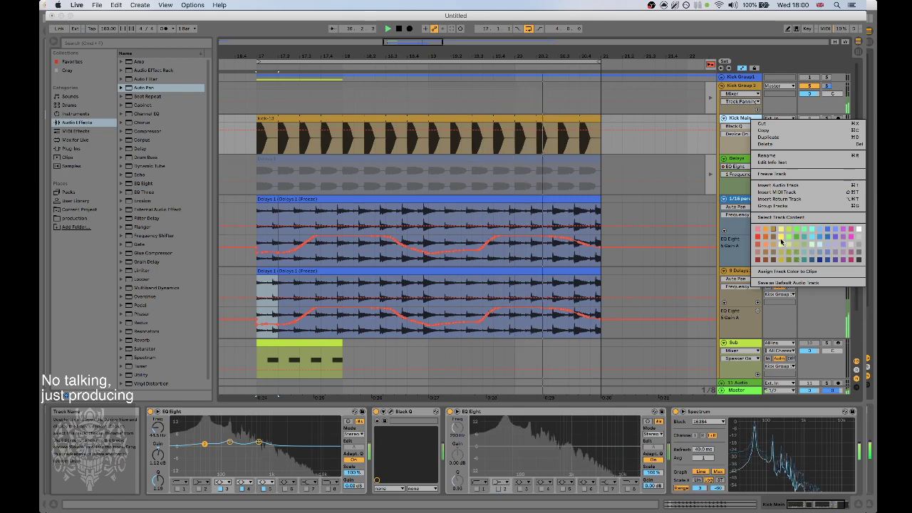
pyautogui.click(759, 236)
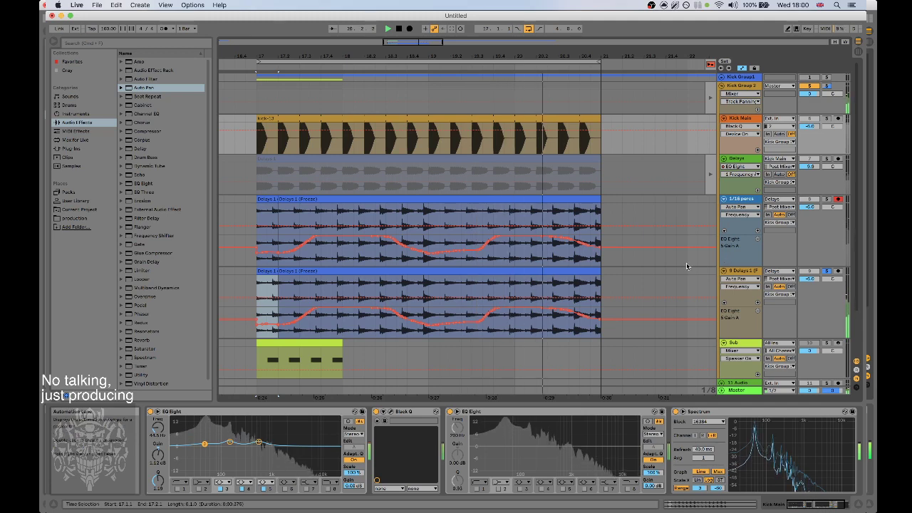
# Enable Corpus on the duplicated delays track, retune it to around D#1, and shorten its decay to about 614 ms.
pyautogui.scroll(-3, 688, 267)
pyautogui.click(745, 230)
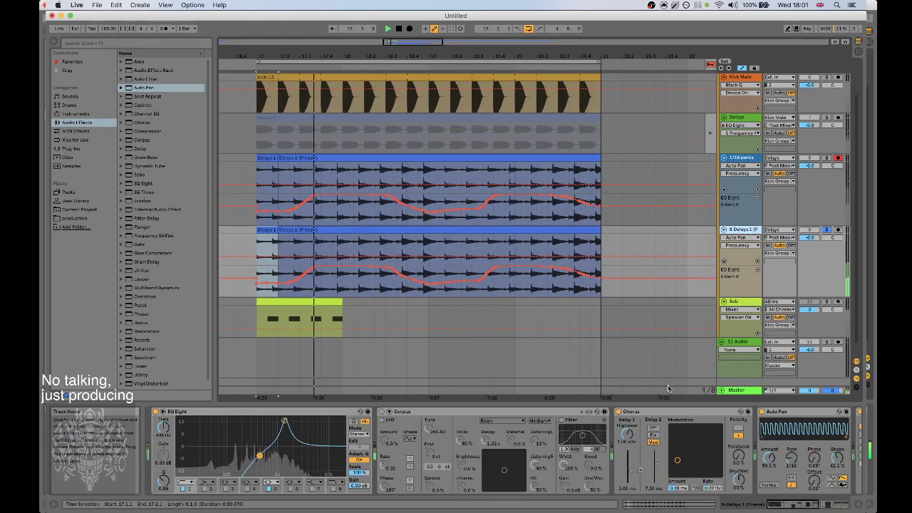
pyautogui.click(494, 461)
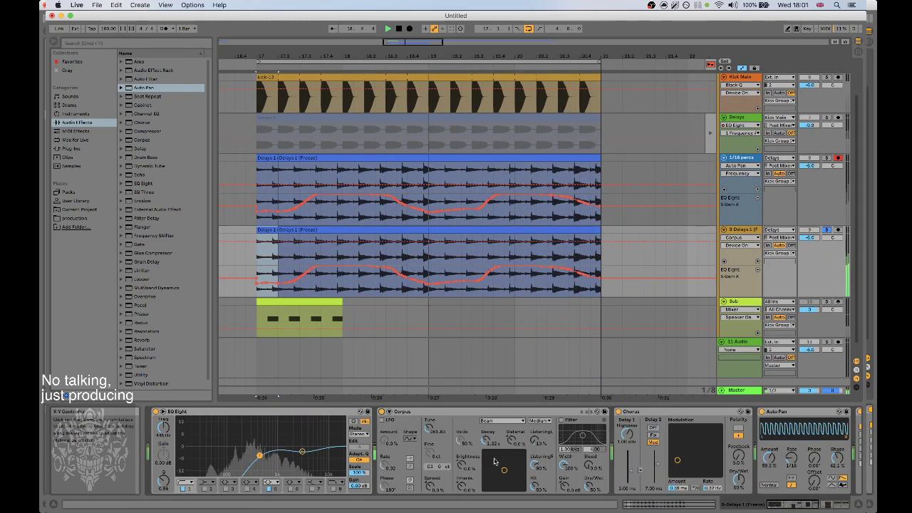
pyautogui.click(430, 432)
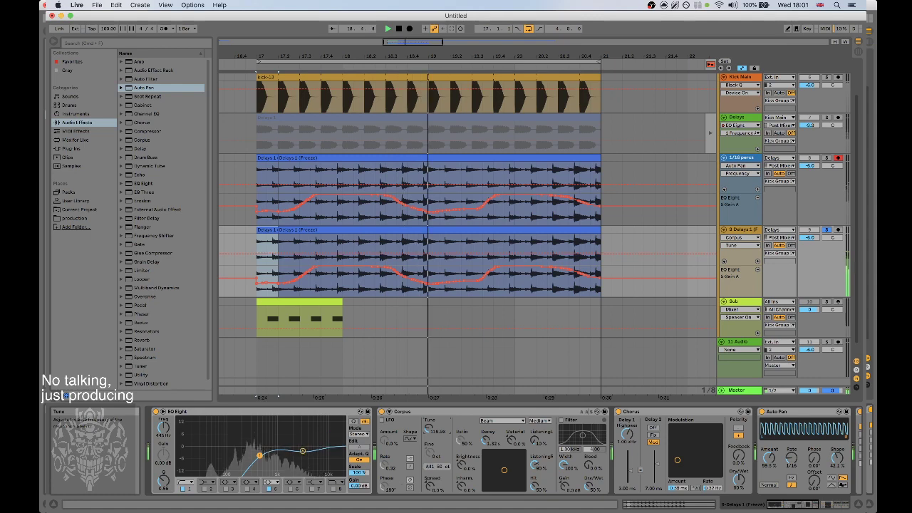
pyautogui.click(489, 436)
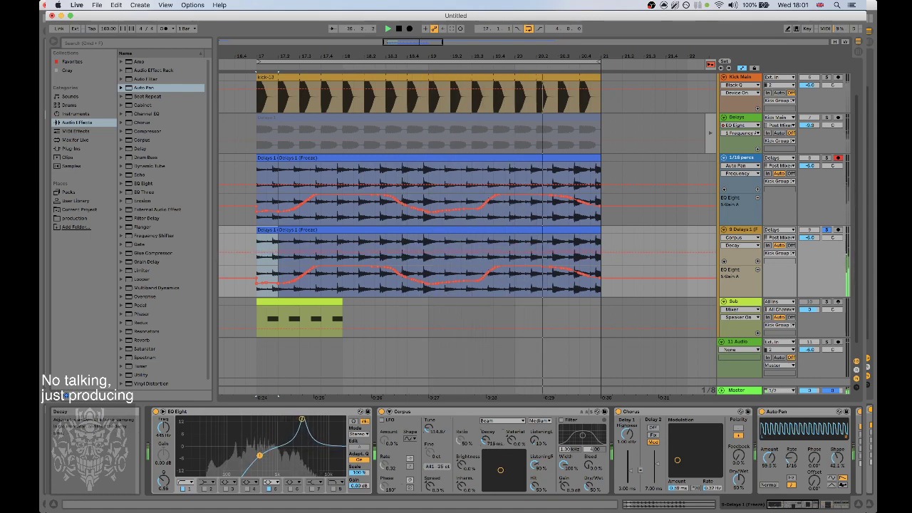
pyautogui.click(431, 432)
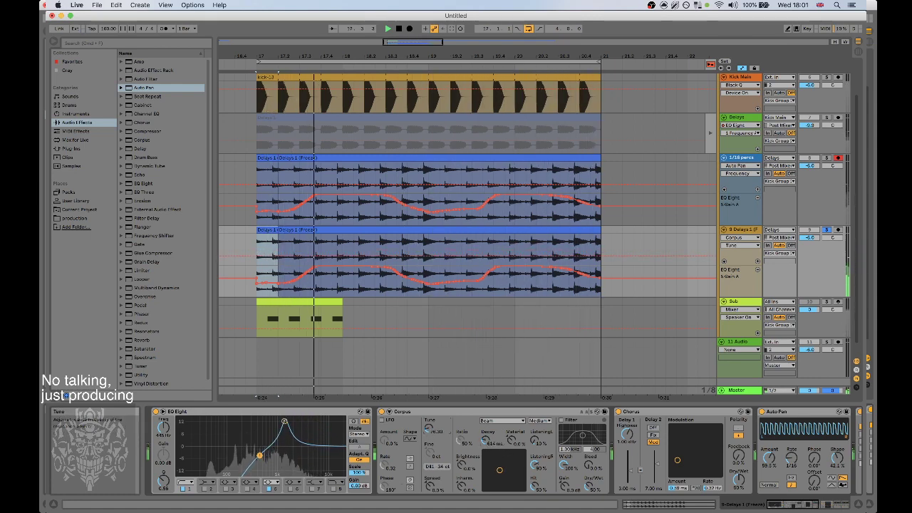
# Turn off the EQ Eight at the start of the duplicated delays track's effect chain.
pyautogui.hscroll(6, 507, 436)
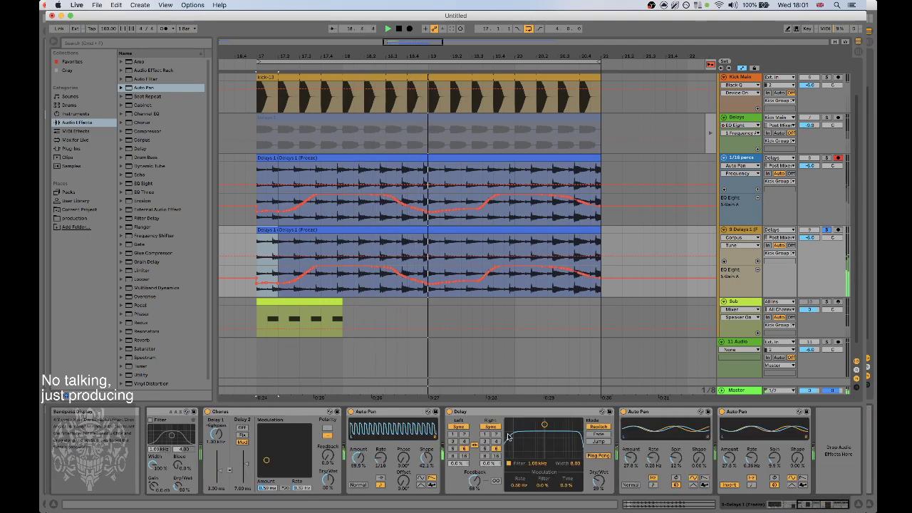
pyautogui.hscroll(-6, 507, 436)
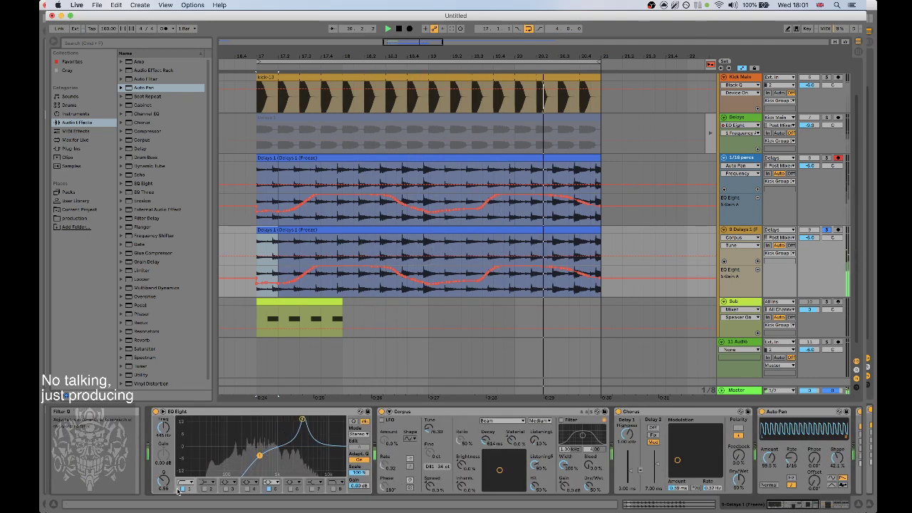
pyautogui.click(156, 411)
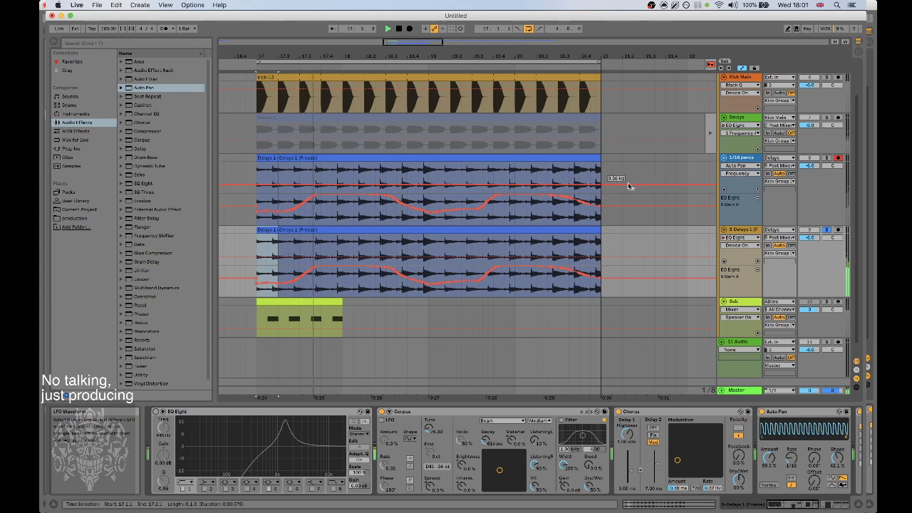
# Try replacing the duplicated track's audio with the clip from the Delays track.
pyautogui.click(258, 239)
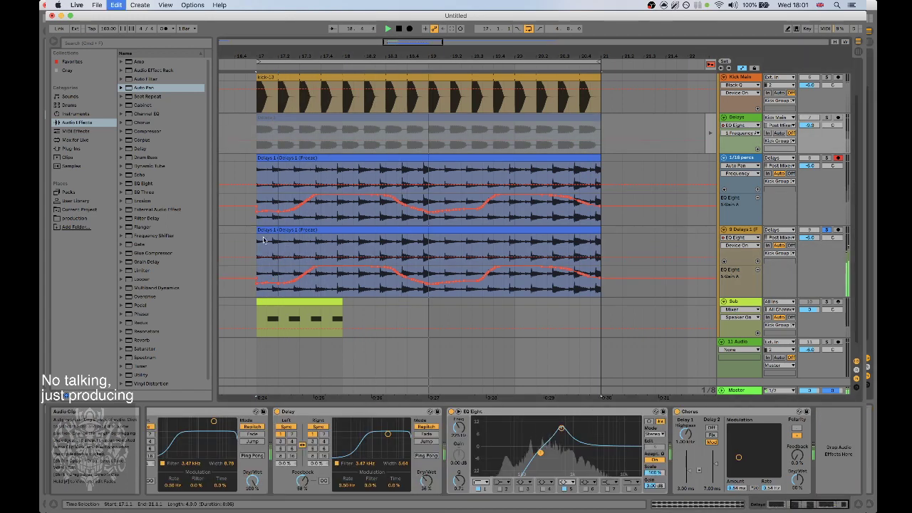
pyautogui.click(295, 247)
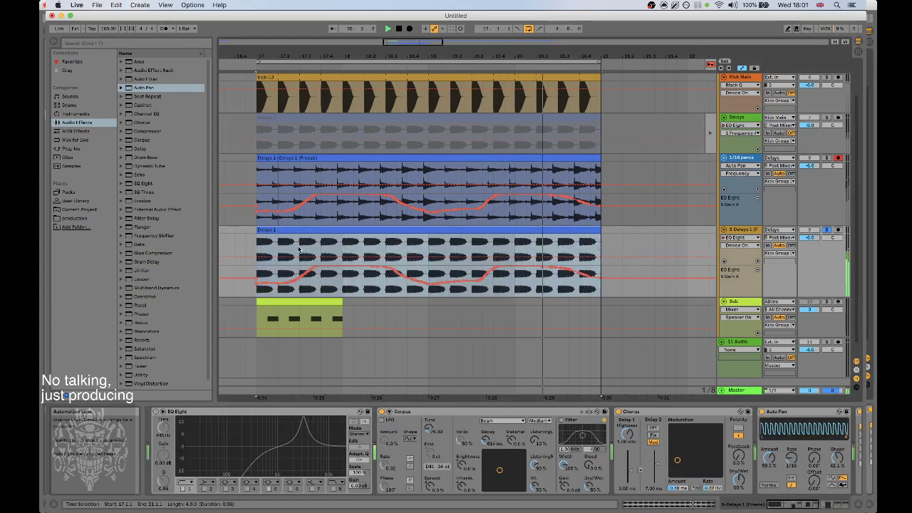
pyautogui.press('super+z')
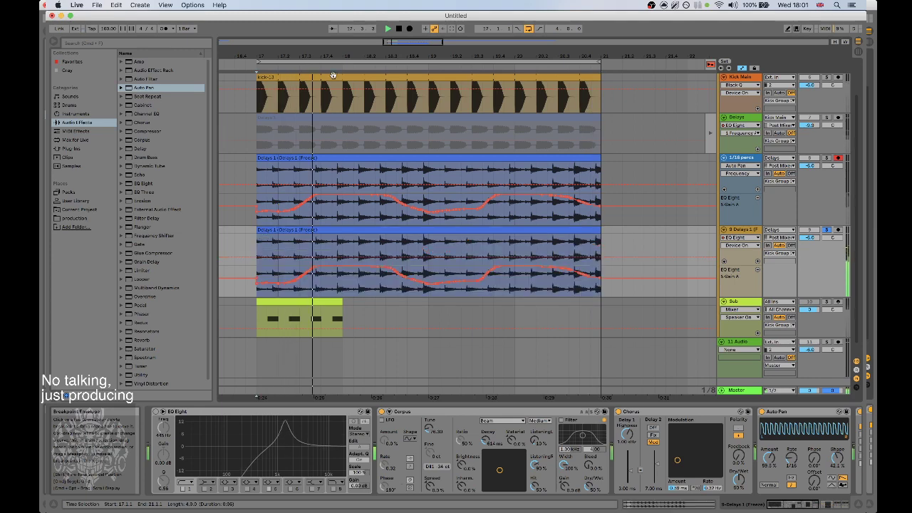
# Try replacing the duplicated track's audio with a copy of the Kick Main clip.
pyautogui.click(296, 76)
pyautogui.press('super+c')
pyautogui.click(260, 245)
pyautogui.press('super+v')
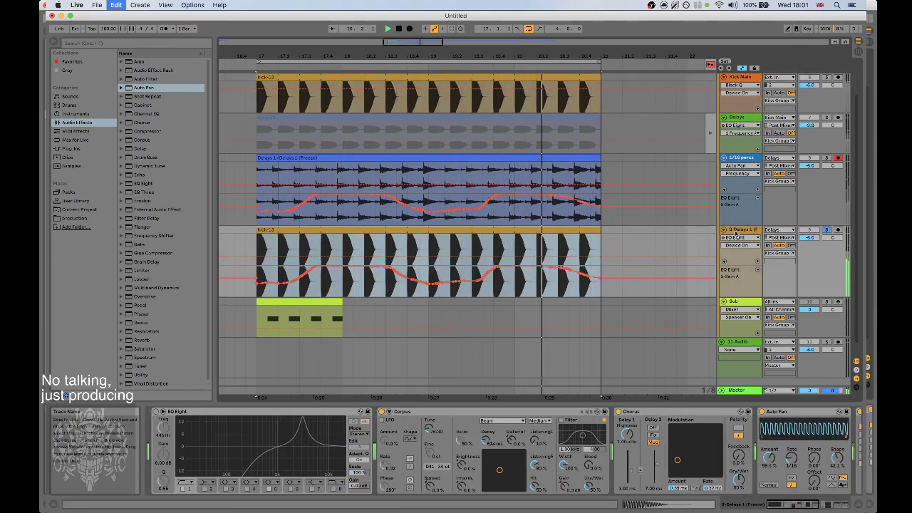
pyautogui.press('super+z')
# Raise the Corpus tuning to around A#3 and turn off the 1/16 Auto Pan.
pyautogui.moveTo(430, 430)
pyautogui.mouseDown()
pyautogui.moveTo(429, 406)
pyautogui.moveTo(430, 425)
pyautogui.mouseUp()
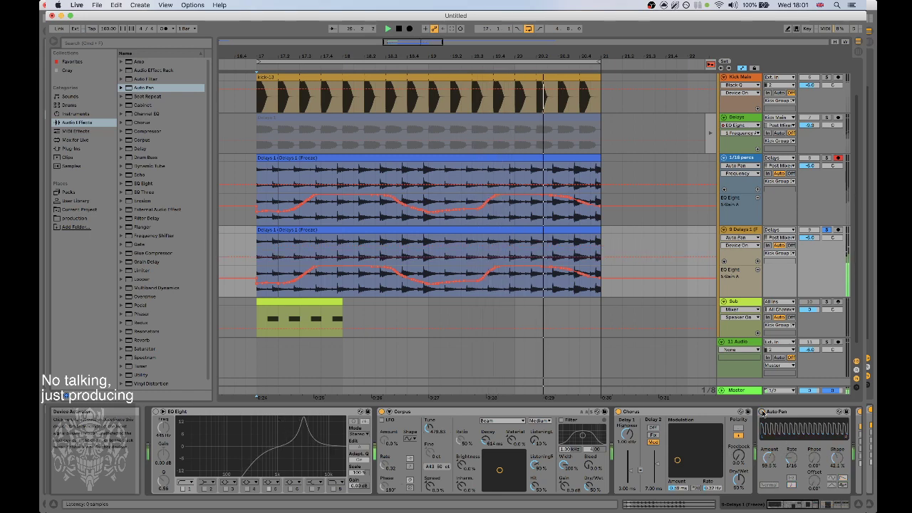
pyautogui.moveTo(790, 506); pyautogui.dragTo(804, 506)
# Set the Chorus modulation to about 0.57 ms at 1.48 Hz, and raise its feedback to about 89%.
pyautogui.click(444, 412)
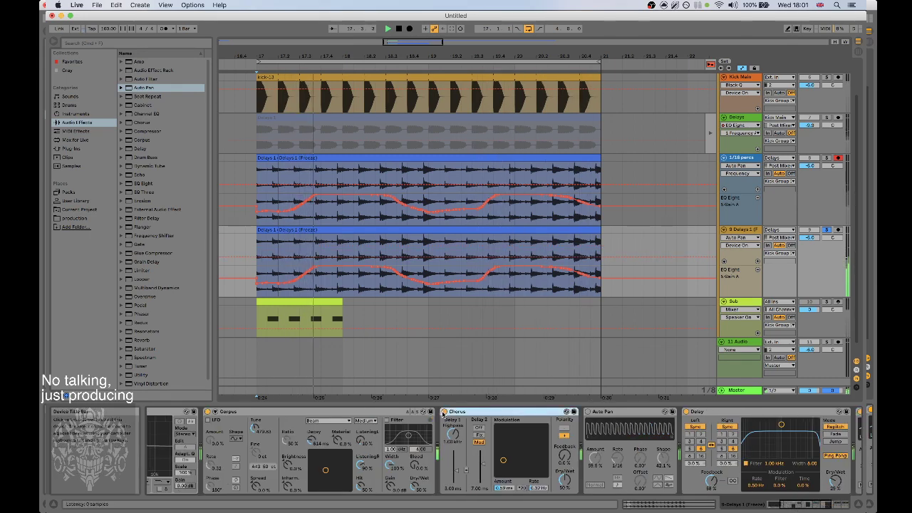
pyautogui.moveTo(502, 464); pyautogui.dragTo(504, 467)
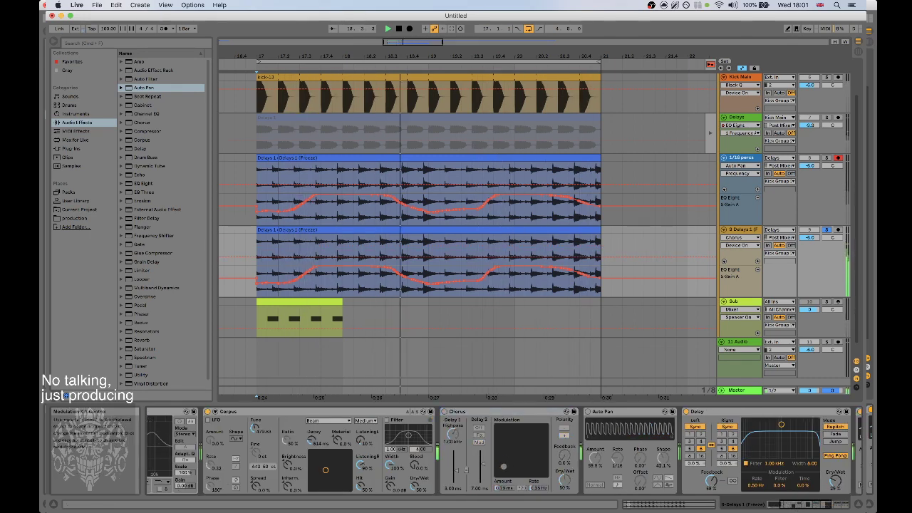
pyautogui.click(444, 412)
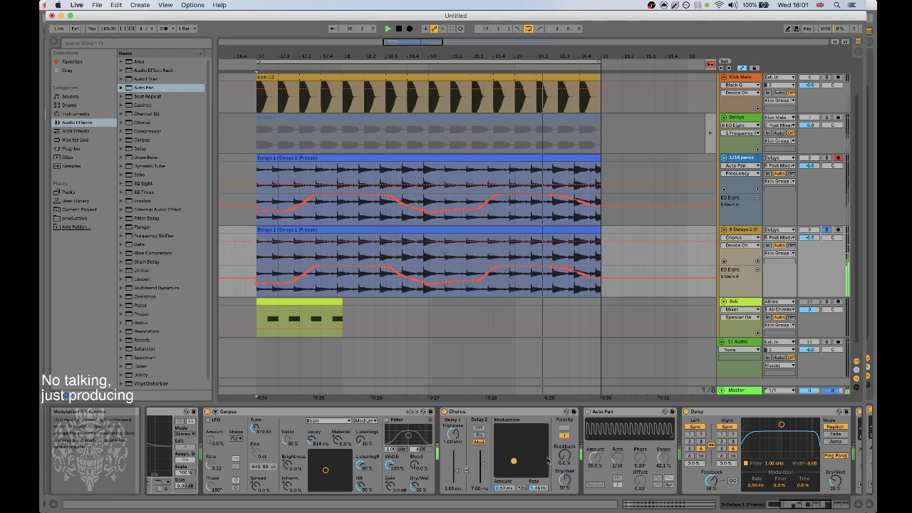
pyautogui.moveTo(564, 455); pyautogui.dragTo(564, 404)
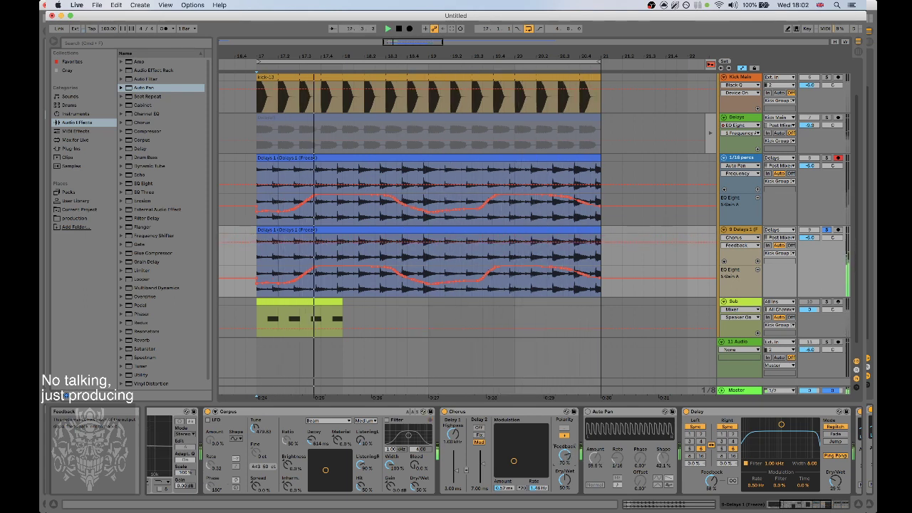
pyautogui.moveTo(565, 455); pyautogui.dragTo(564, 442)
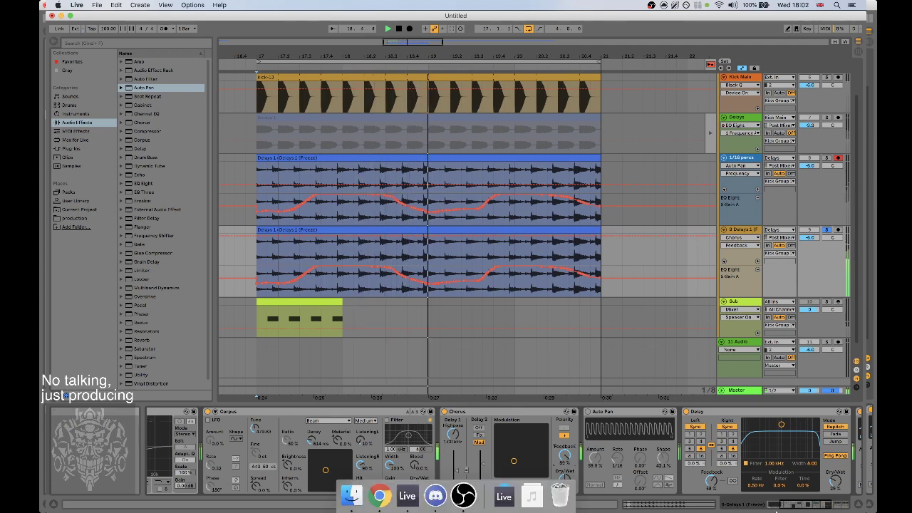
# Collapse the last two Auto Pans and add a Reverb at the end of the effect chain.
pyautogui.moveTo(797, 504); pyautogui.dragTo(814, 505)
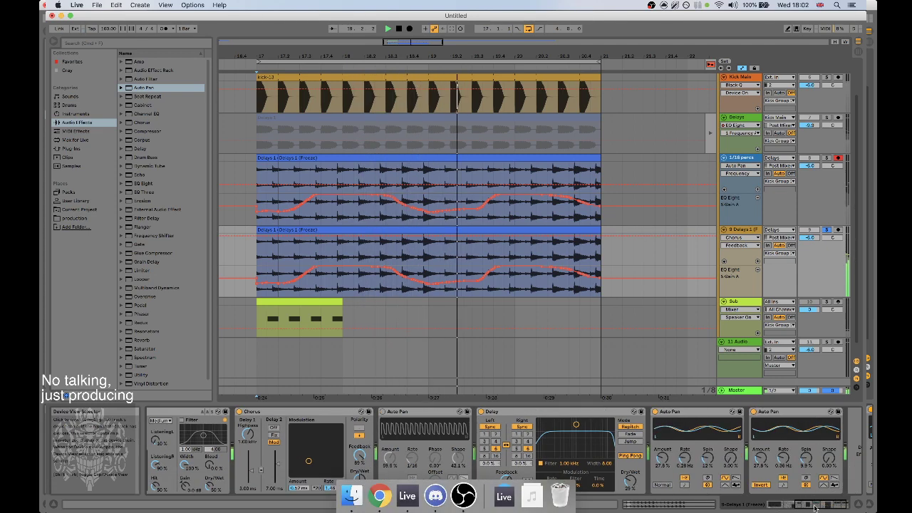
pyautogui.doubleClick(660, 412)
pyautogui.doubleClick(670, 412)
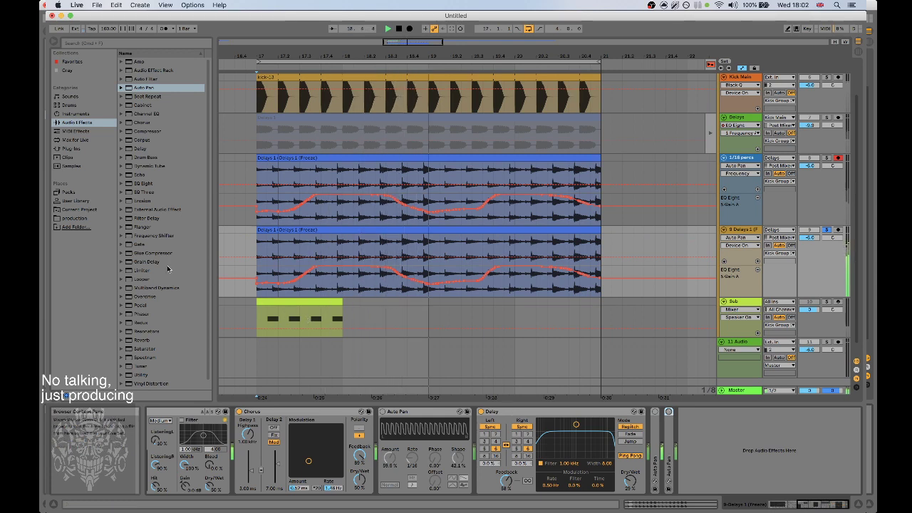
pyautogui.click(192, 341)
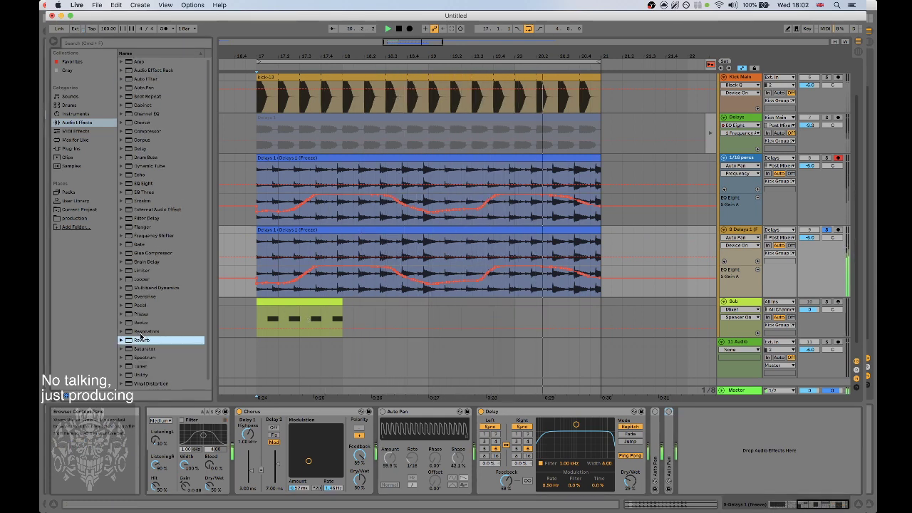
pyautogui.doubleClick(144, 341)
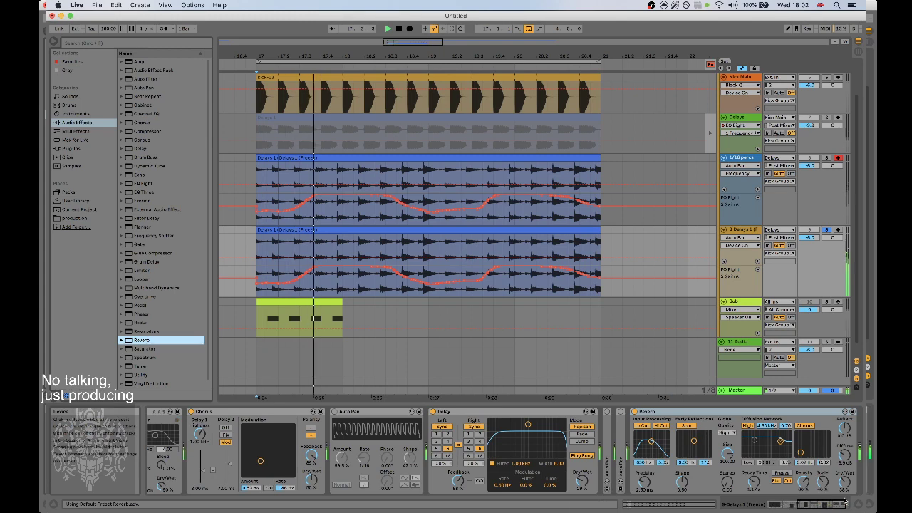
# Reduce the Reverb's room size, adjust its predelay, and move its input filter to about 3 kHz.
pyautogui.moveTo(833, 505); pyautogui.dragTo(858, 506)
pyautogui.click(681, 454)
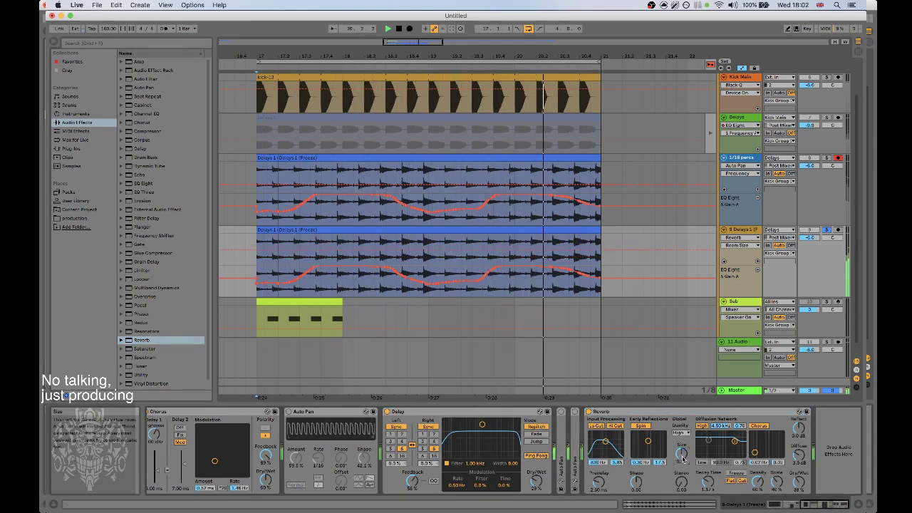
pyautogui.moveTo(599, 483); pyautogui.dragTo(601, 477)
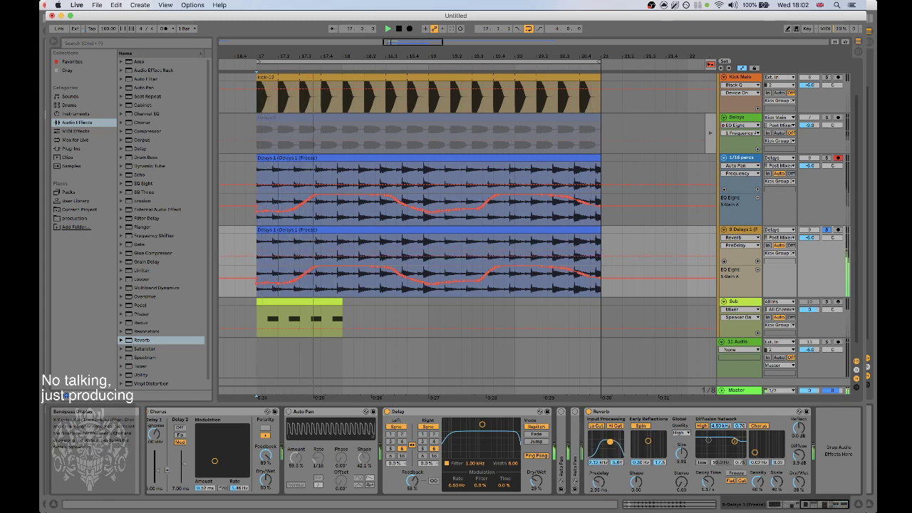
pyautogui.moveTo(613, 443); pyautogui.dragTo(617, 443)
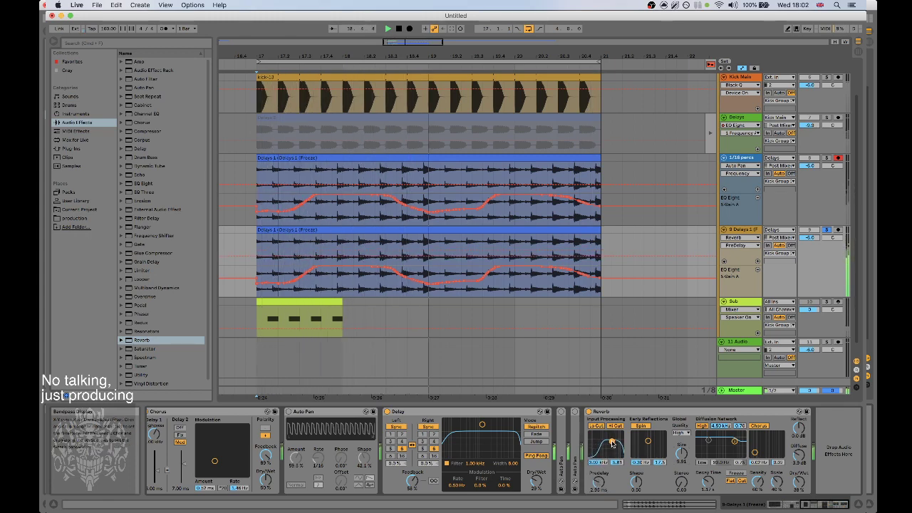
# Set the Delay filter to about 2.89 kHz and its dry/wet to 41%, and lengthen the Reverb's decay time.
pyautogui.moveTo(823, 506); pyautogui.dragTo(804, 508)
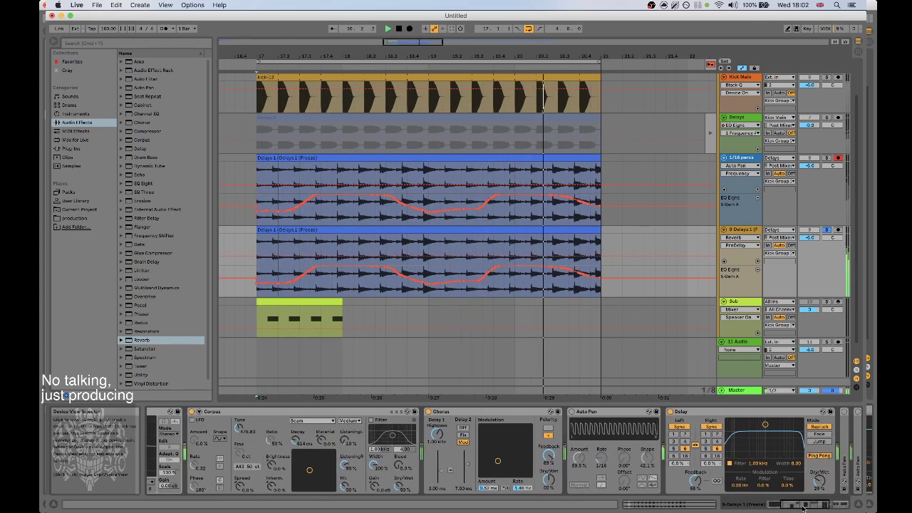
pyautogui.moveTo(770, 426); pyautogui.dragTo(779, 426)
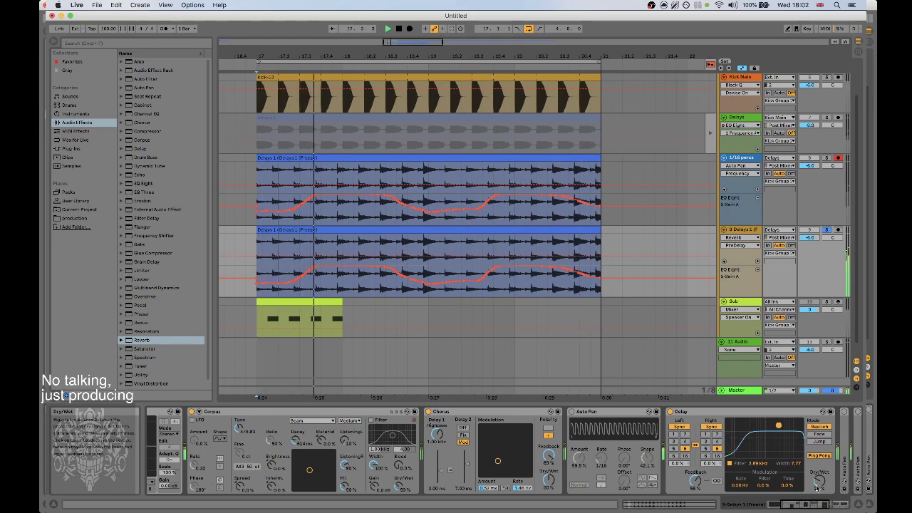
pyautogui.moveTo(819, 481); pyautogui.dragTo(820, 473)
pyautogui.moveTo(814, 505); pyautogui.dragTo(837, 505)
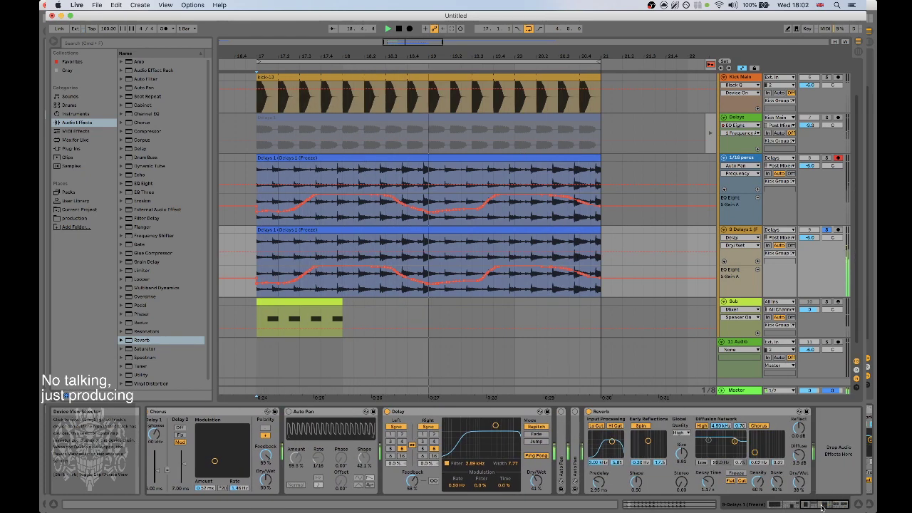
pyautogui.moveTo(708, 482); pyautogui.dragTo(708, 476)
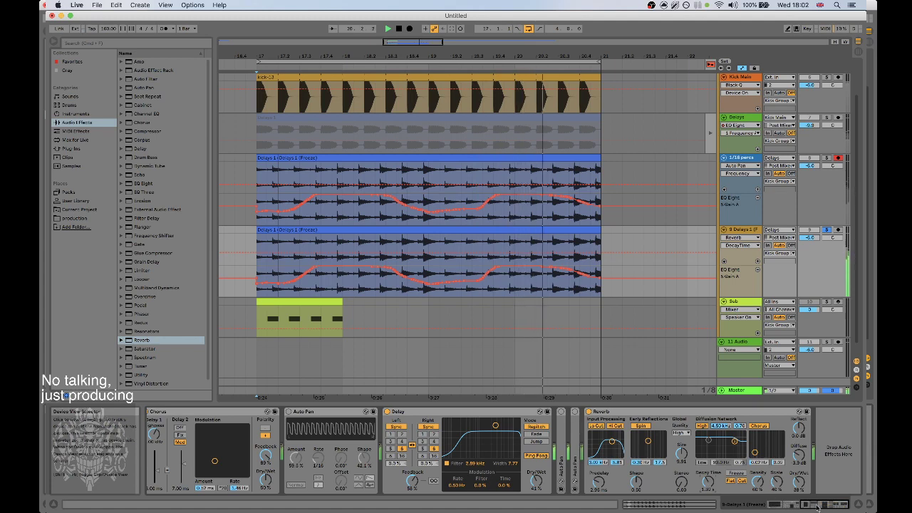
# Insert a Flanger between Corpus and Chorus on the duplicated delays track.
pyautogui.moveTo(825, 504); pyautogui.dragTo(792, 505)
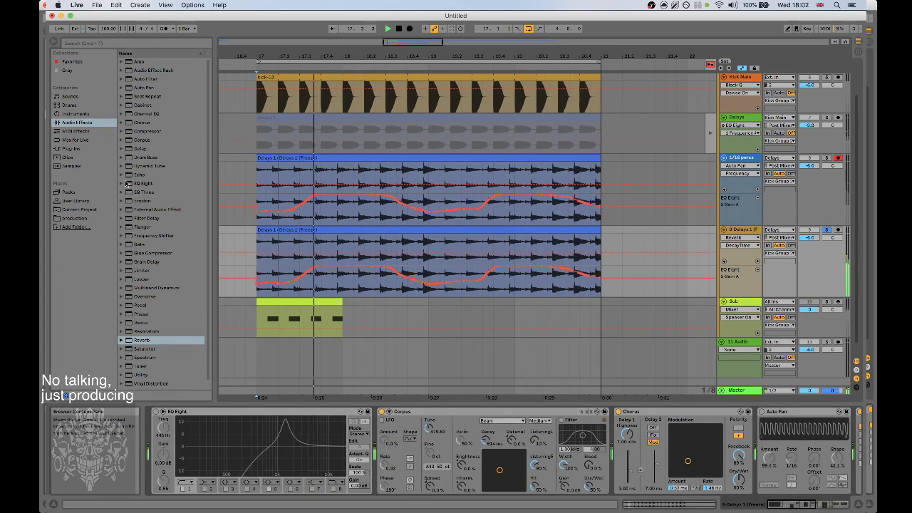
pyautogui.moveTo(142, 227); pyautogui.dragTo(612, 454)
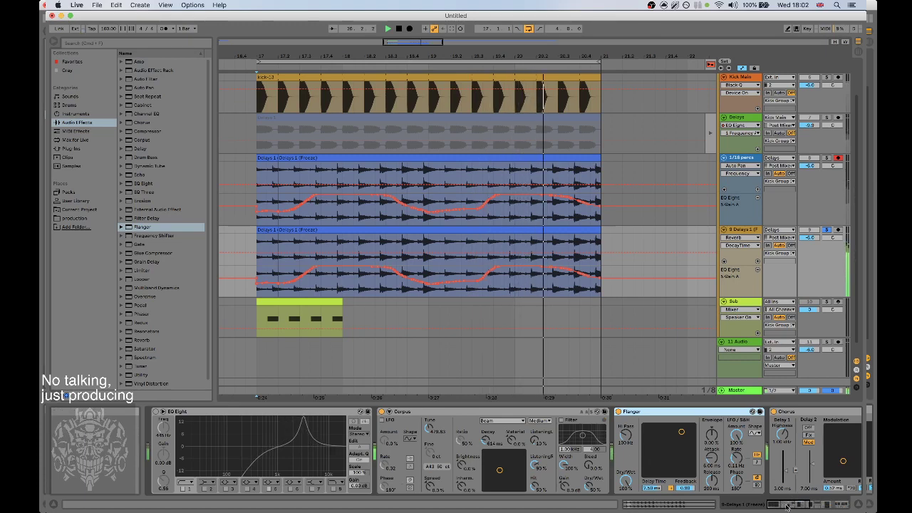
pyautogui.moveTo(780, 505)
pyautogui.mouseDown()
pyautogui.moveTo(814, 505)
pyautogui.moveTo(789, 504)
pyautogui.mouseUp()
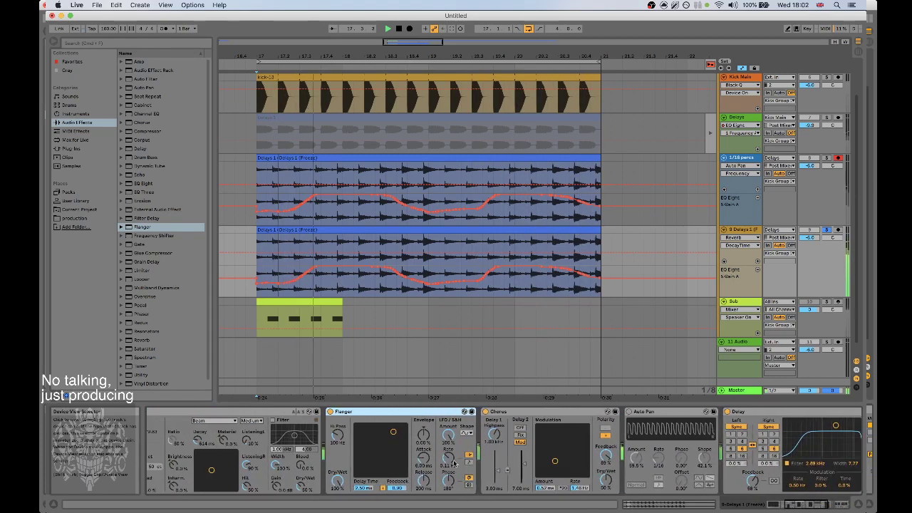
# Set the Flanger to about 63.2% LFO amount, 0.22 Hz rate, 8.3% spin, 0.88 feedback, 1.23 kHz high-pass and 71.4% dry/wet.
pyautogui.moveTo(338, 480); pyautogui.dragTo(338, 478)
pyautogui.moveTo(449, 435); pyautogui.dragTo(449, 450)
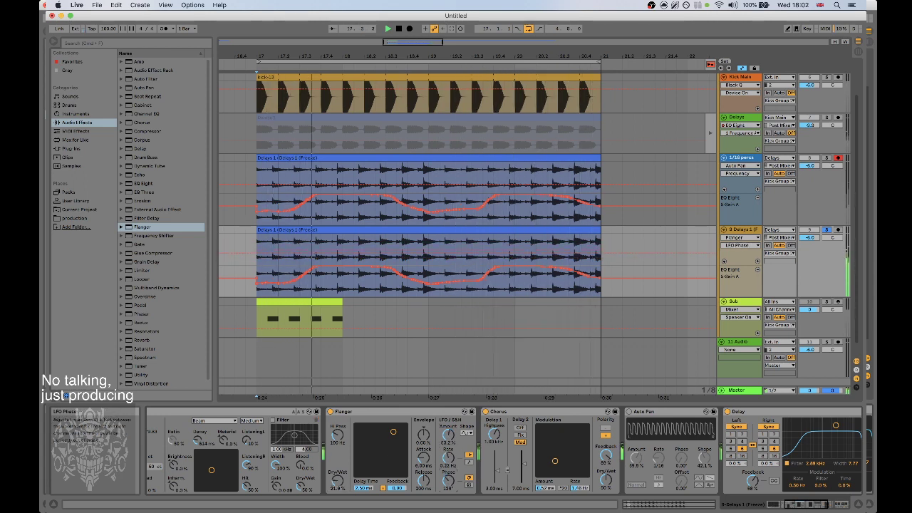
pyautogui.click(468, 485)
pyautogui.moveTo(394, 432); pyautogui.dragTo(387, 435)
pyautogui.moveTo(338, 480); pyautogui.dragTo(338, 473)
pyautogui.click(338, 435)
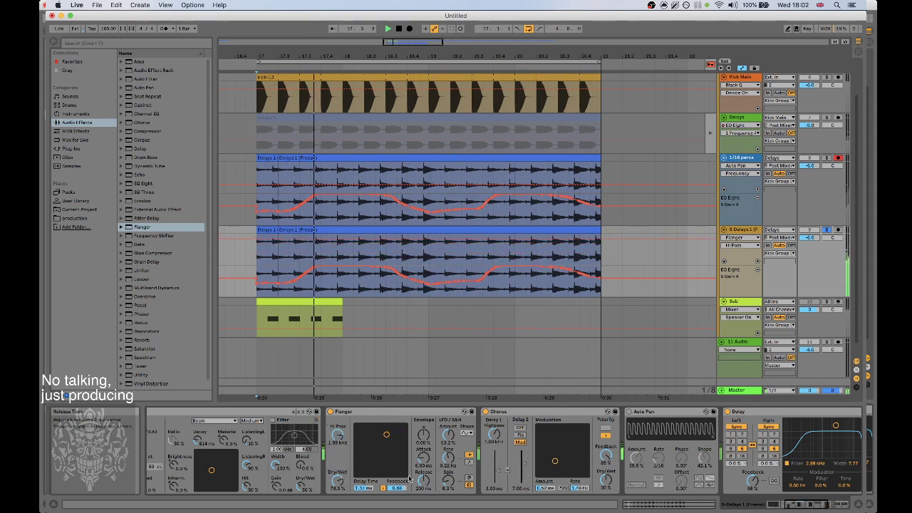
pyautogui.moveTo(338, 482); pyautogui.dragTo(338, 475)
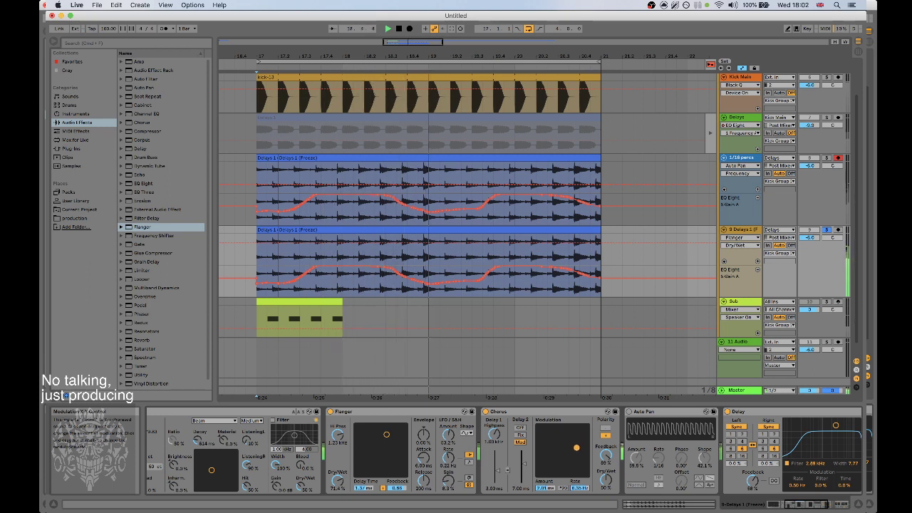
# Change the Chorus modulation to about 4.05 ms at 0.18 Hz, and raise the Flanger's high-pass to about 1.60 kHz.
pyautogui.moveTo(568, 447); pyautogui.dragTo(564, 447)
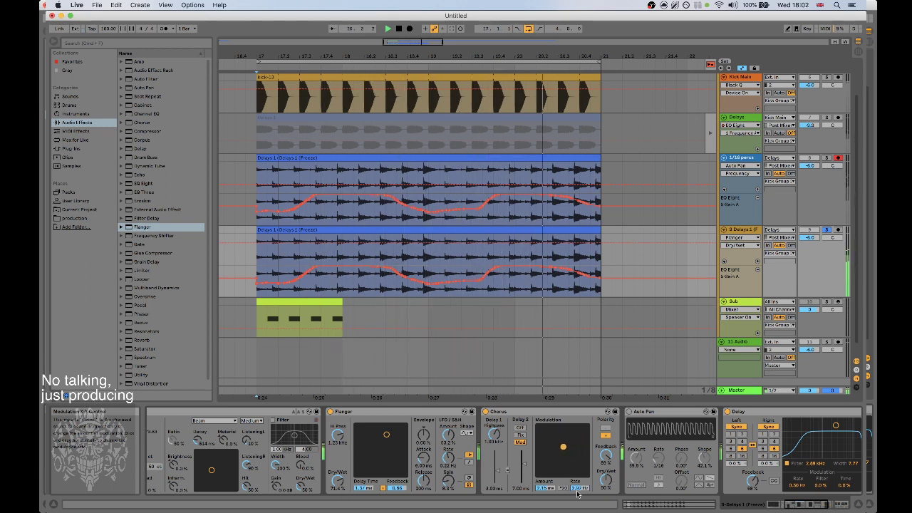
pyautogui.moveTo(578, 492); pyautogui.dragTo(577, 497)
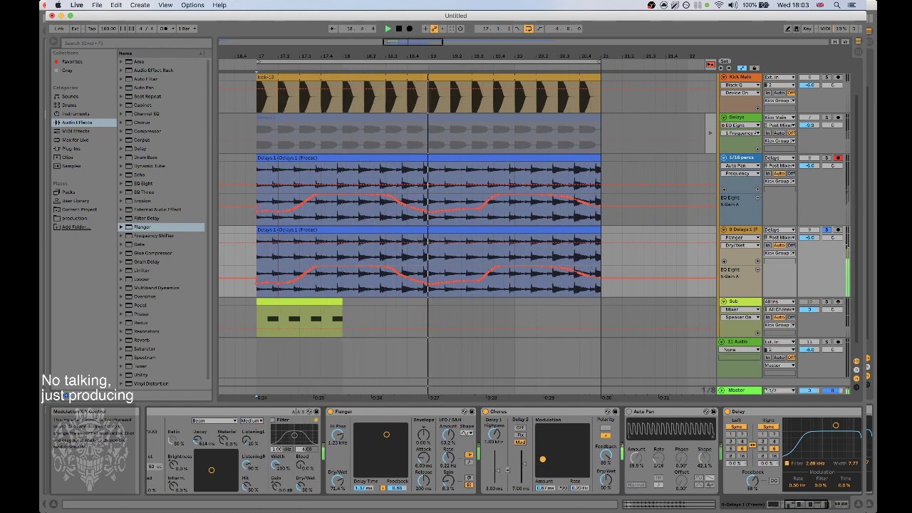
pyautogui.moveTo(543, 459); pyautogui.dragTo(542, 440)
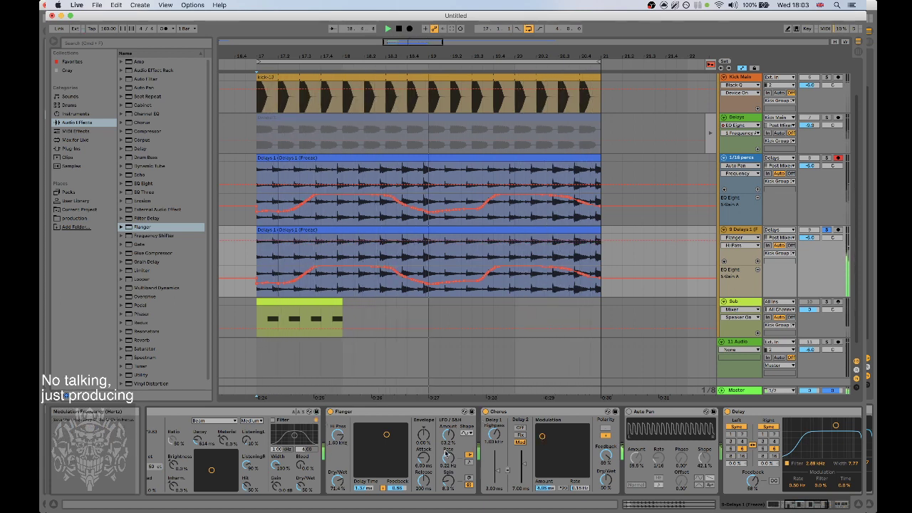
# Set the Flanger's envelope attack to about 26.7 ms and release to 137 ms, and readjust its LFO rate and amount.
pyautogui.moveTo(423, 452); pyautogui.dragTo(423, 441)
pyautogui.moveTo(423, 482); pyautogui.dragTo(424, 486)
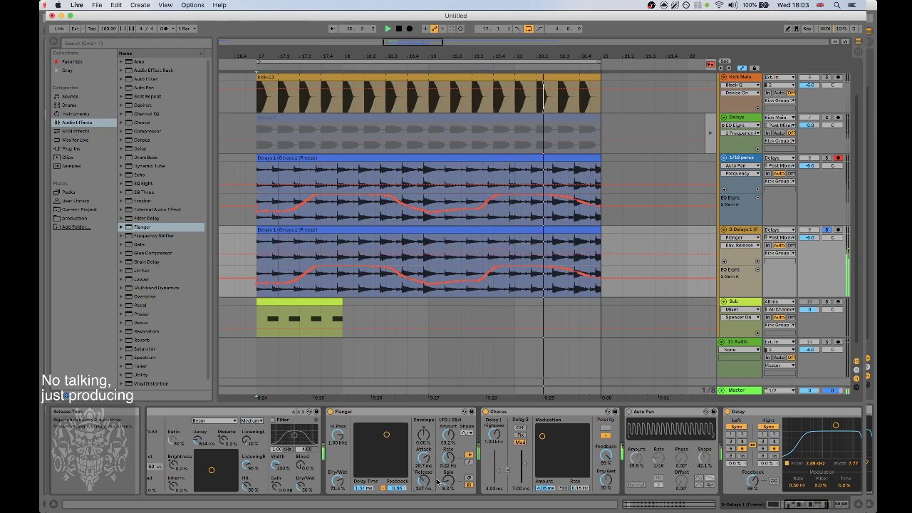
pyautogui.moveTo(448, 459); pyautogui.dragTo(449, 430)
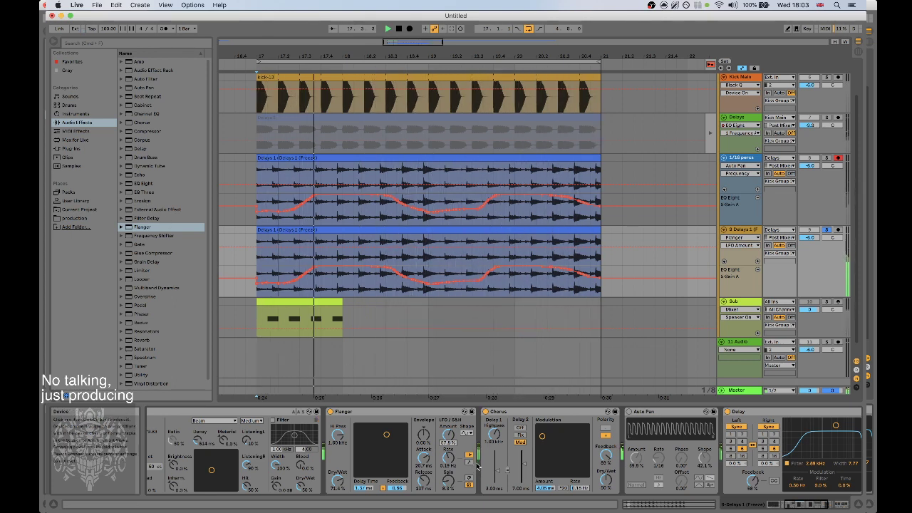
# Insert a Phaser between Chorus and Auto Pan, adjusting its poles and setting about 13% LFO spin and 74.6% dry/wet.
pyautogui.click(178, 339)
pyautogui.moveTo(142, 314); pyautogui.dragTo(626, 455)
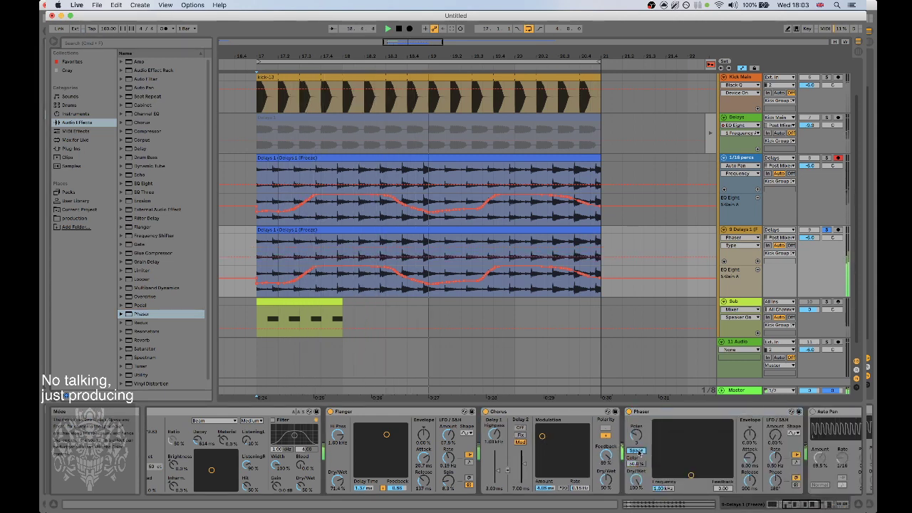
pyautogui.click(635, 435)
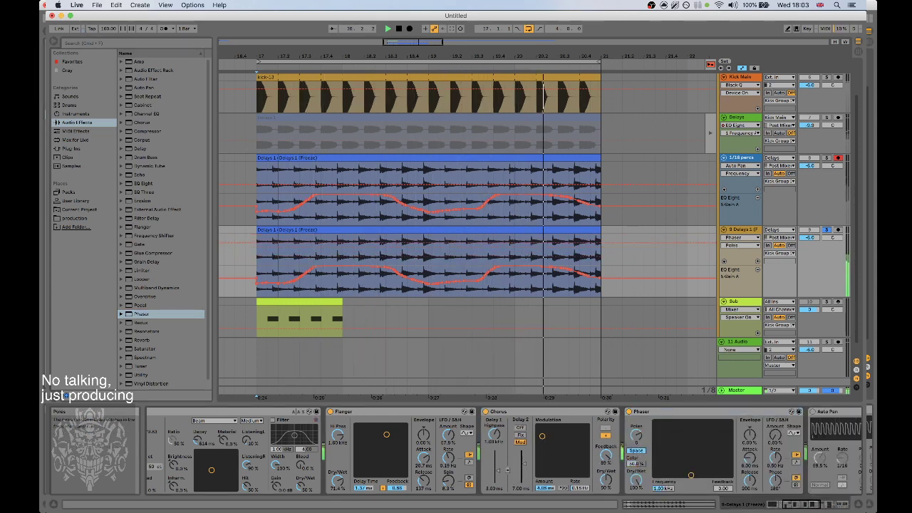
pyautogui.click(796, 485)
pyautogui.click(776, 481)
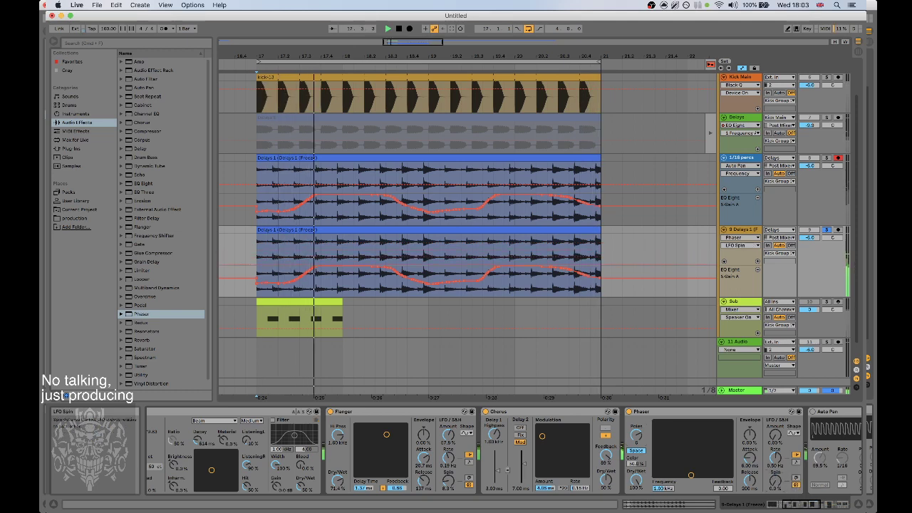
pyautogui.moveTo(775, 482); pyautogui.dragTo(775, 474)
pyautogui.moveTo(637, 481); pyautogui.dragTo(636, 500)
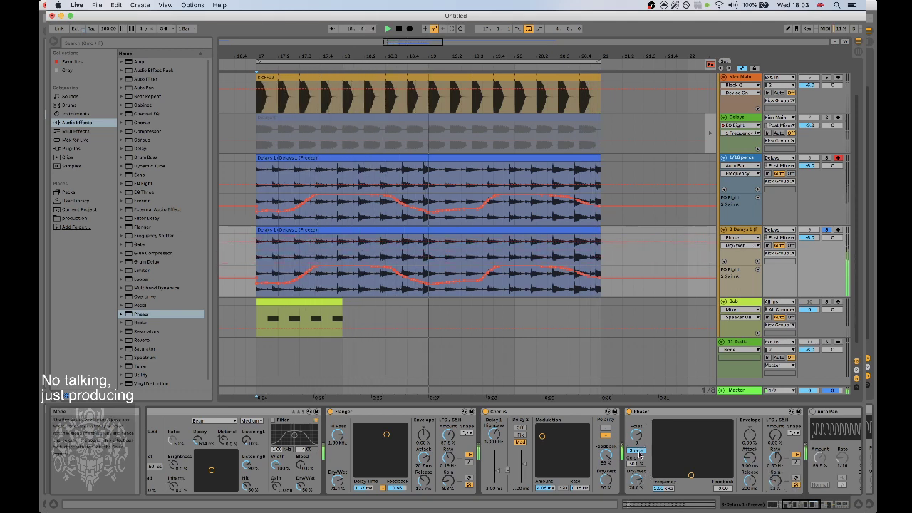
# Switch the Phaser to Earth mode with about 187 Hz frequency, 0.92 feedback, -39.7% envelope modulation and 32% LFO amount at 0.19 Hz.
pyautogui.click(636, 451)
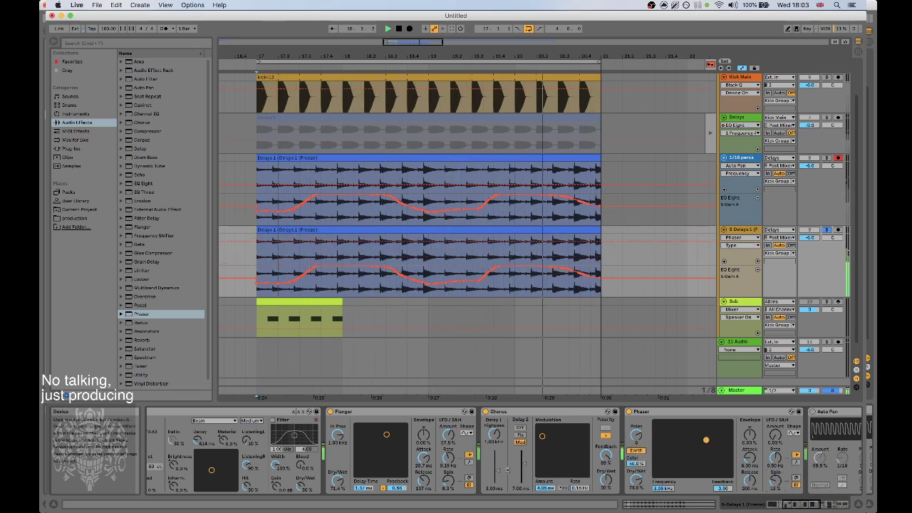
pyautogui.moveTo(706, 439); pyautogui.dragTo(668, 436)
pyautogui.moveTo(750, 436); pyautogui.dragTo(750, 450)
pyautogui.moveTo(793, 504); pyautogui.dragTo(805, 505)
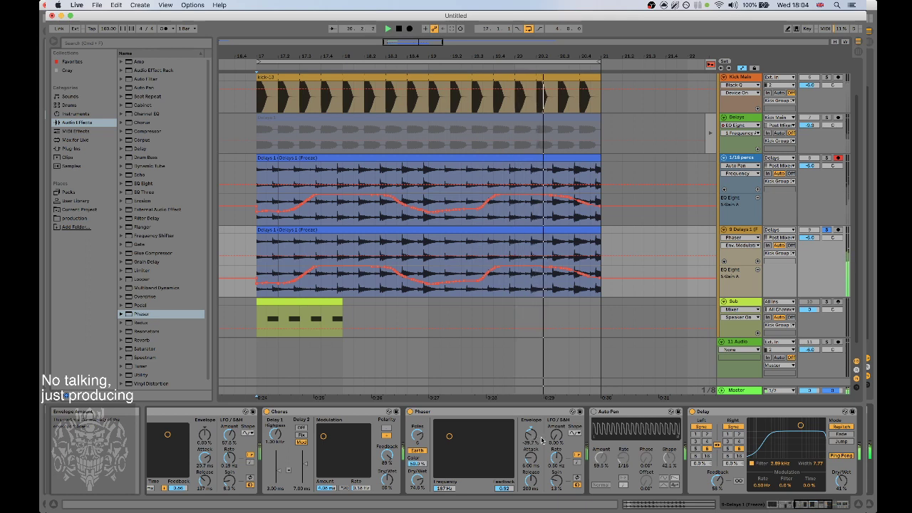
pyautogui.moveTo(556, 435); pyautogui.dragTo(556, 424)
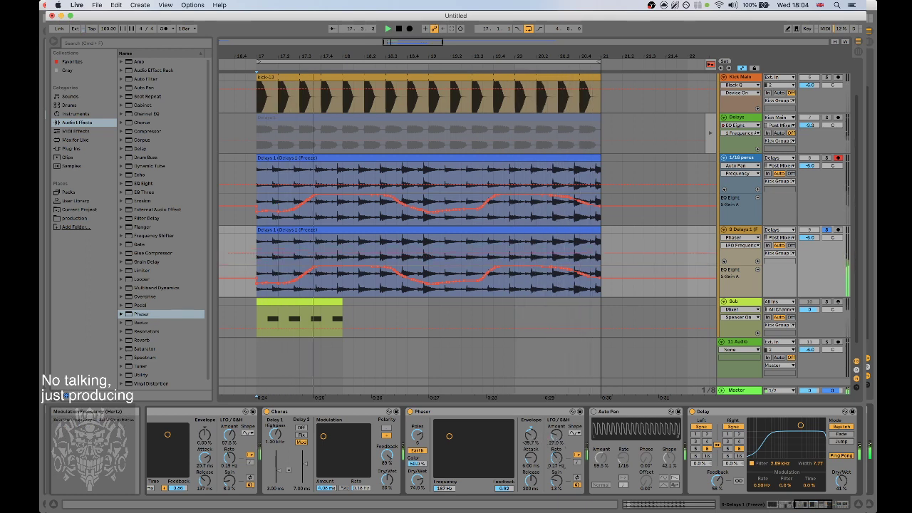
pyautogui.moveTo(558, 457); pyautogui.dragTo(561, 465)
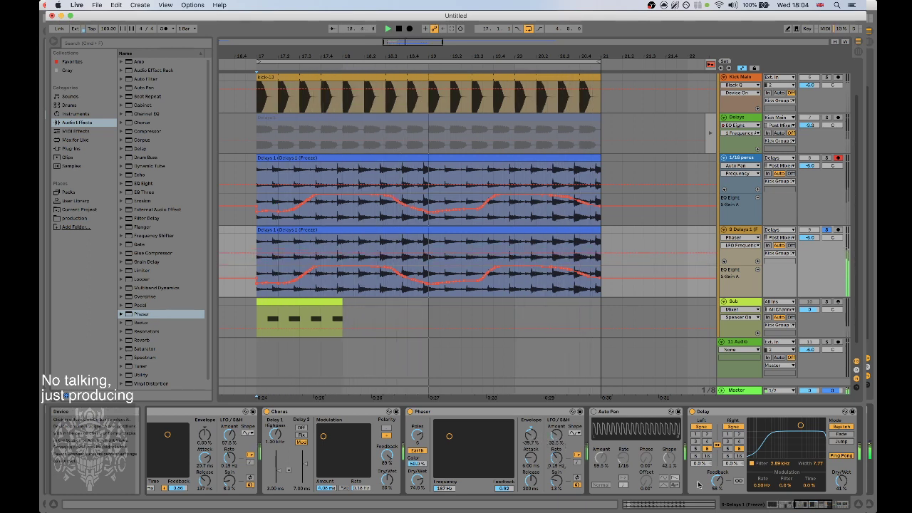
pyautogui.click(827, 77)
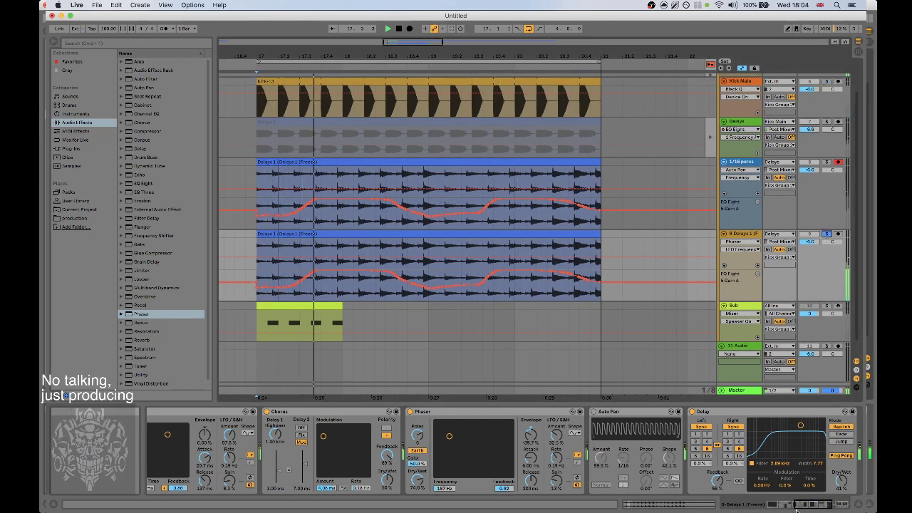
# Enable the Auto Pan following the Phaser and set its amount to about 46.0% and shape to 34.9%.
pyautogui.hscroll(5, 338, 426)
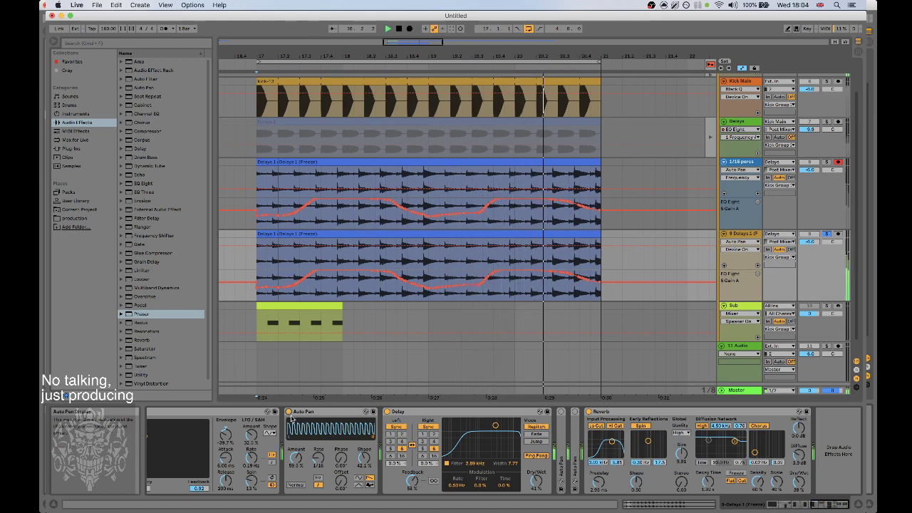
pyautogui.moveTo(296, 456); pyautogui.dragTo(296, 458)
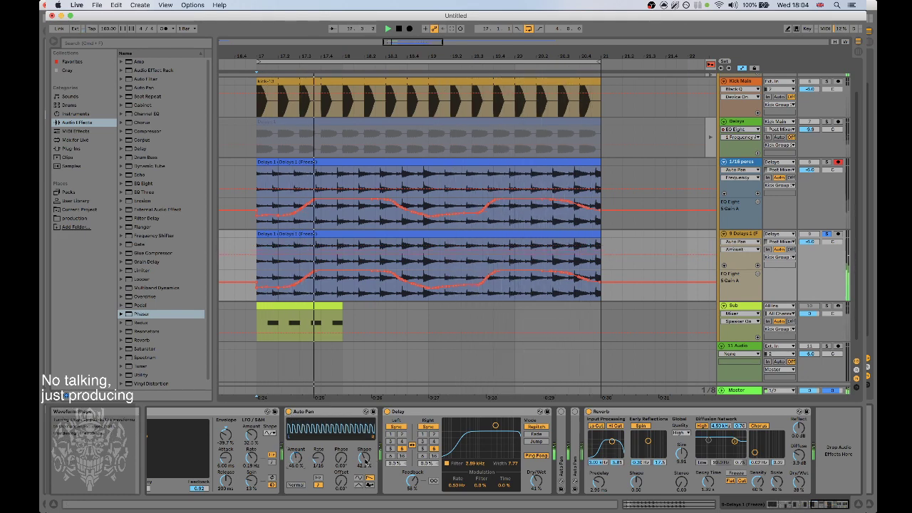
pyautogui.moveTo(364, 457); pyautogui.dragTo(364, 460)
# Compare the Reverb bypassed and active, adjust its decay time and diffuse level, and set size about 4.26, stereo 33.33 and dry/wet 44%.
pyautogui.click(589, 412)
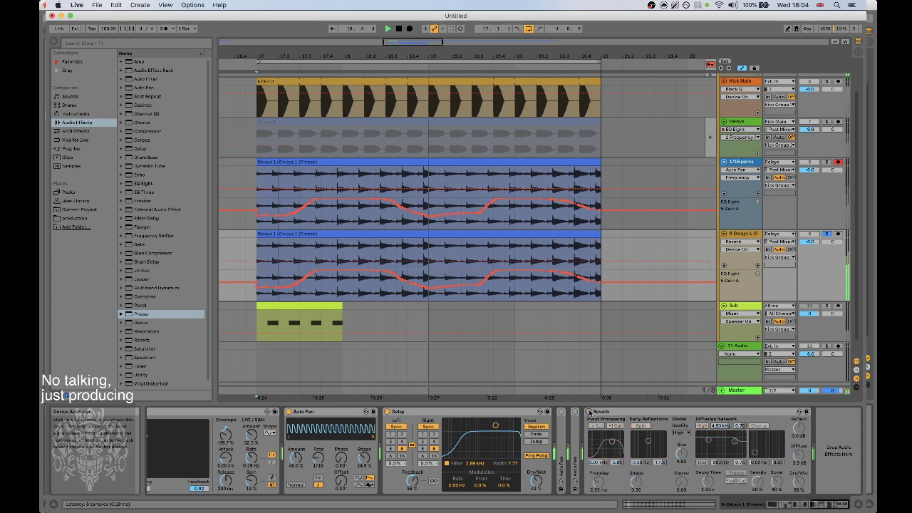
pyautogui.click(589, 412)
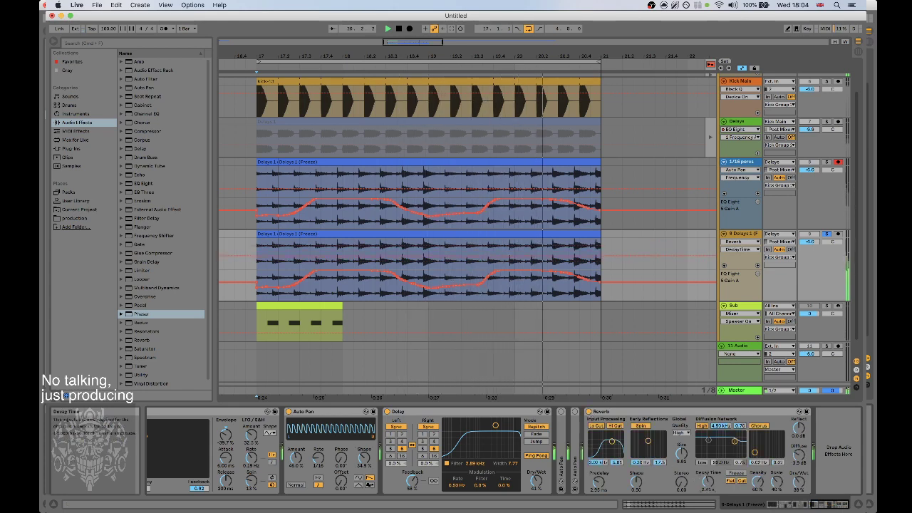
pyautogui.moveTo(682, 454); pyautogui.dragTo(682, 464)
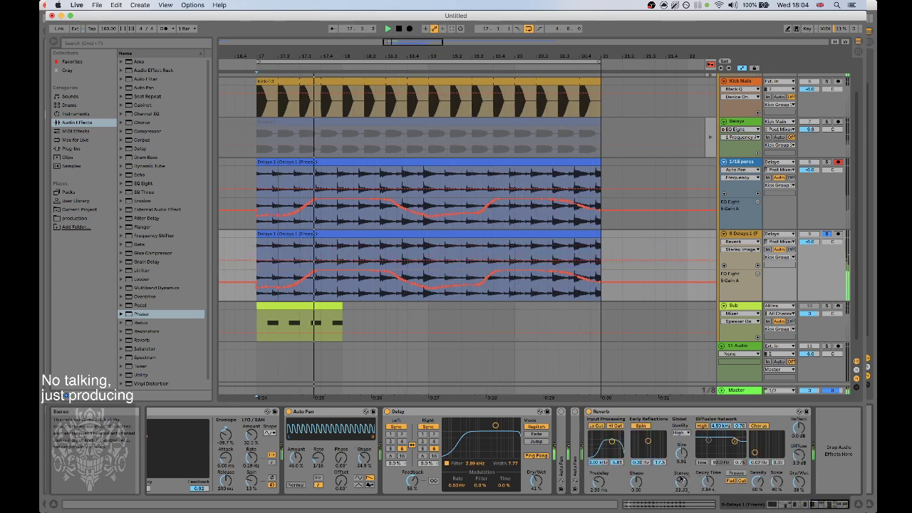
pyautogui.moveTo(799, 482)
pyautogui.mouseDown()
pyautogui.moveTo(801, 467)
pyautogui.moveTo(799, 486)
pyautogui.mouseUp()
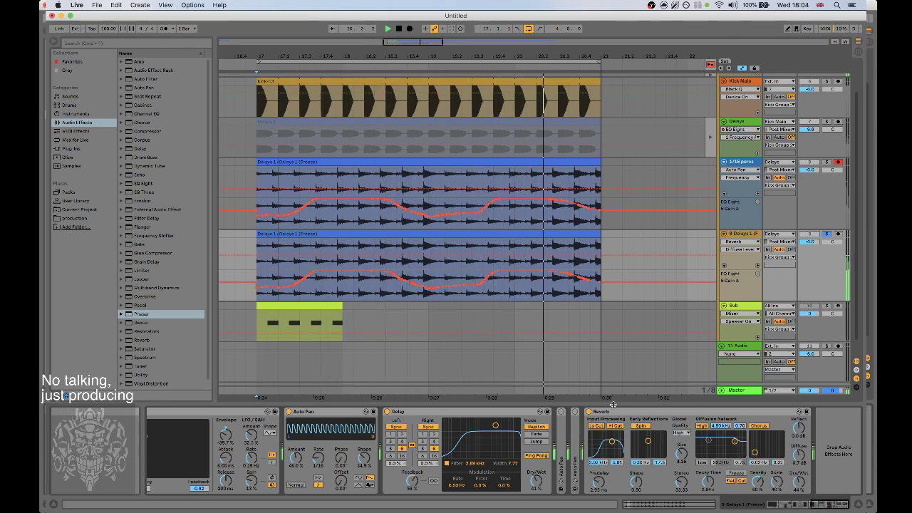
# Duplicate the Delay device that follows the Auto Pan in the duplicated track's effect chain.
pyautogui.click(808, 507)
pyautogui.moveTo(808, 507)
pyautogui.mouseDown()
pyautogui.moveTo(783, 507)
pyautogui.moveTo(811, 510)
pyautogui.mouseUp()
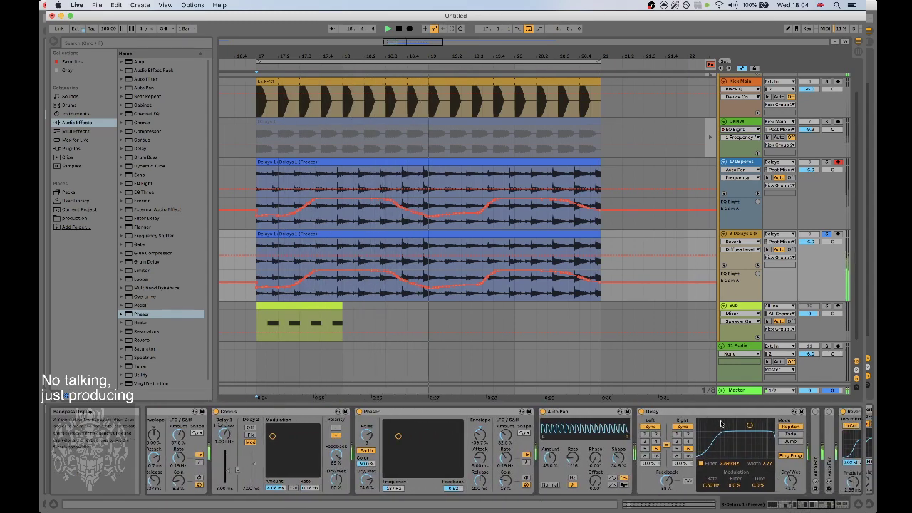
pyautogui.click(780, 464)
pyautogui.press('super+d')
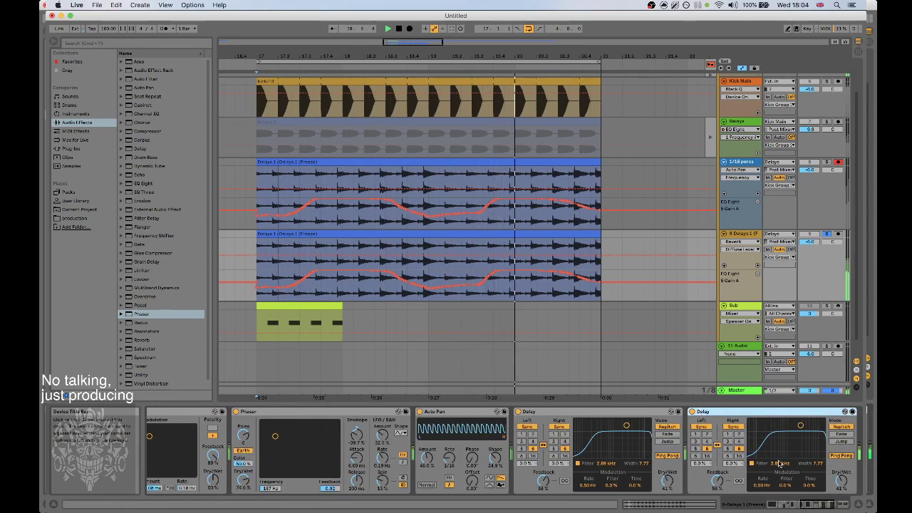
# Set the copied Delay to about 36% feedback, 29% dry/wet, 1.12 kHz filter, 7.10 width, 1.78 Hz rate, 35% filter and 46% time modulation.
pyautogui.click(825, 504)
pyautogui.moveTo(659, 481); pyautogui.dragTo(659, 489)
pyautogui.moveTo(539, 482); pyautogui.dragTo(539, 498)
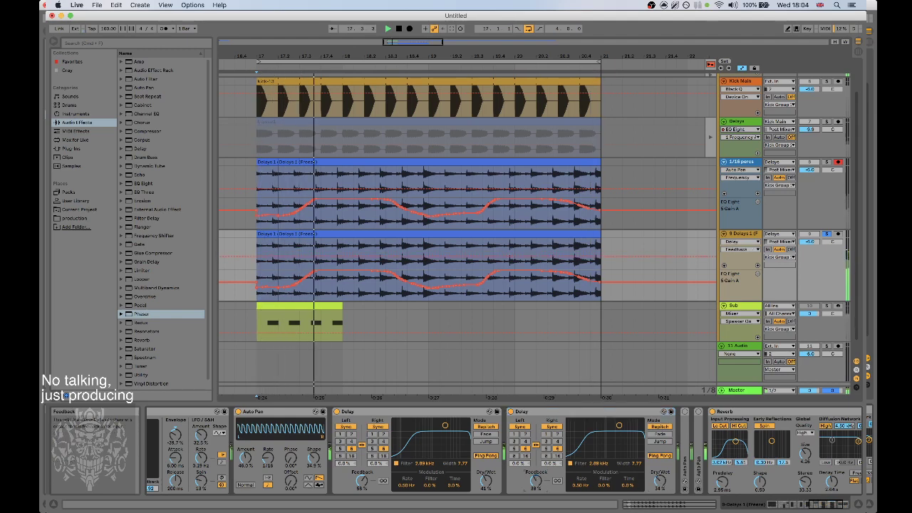
pyautogui.moveTo(660, 481); pyautogui.dragTo(660, 487)
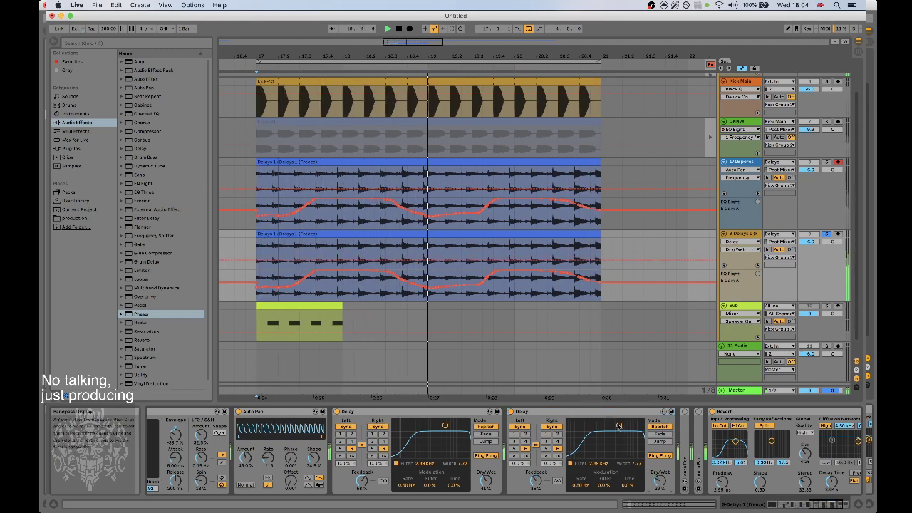
pyautogui.moveTo(618, 434); pyautogui.dragTo(606, 437)
pyautogui.moveTo(595, 489); pyautogui.dragTo(630, 465)
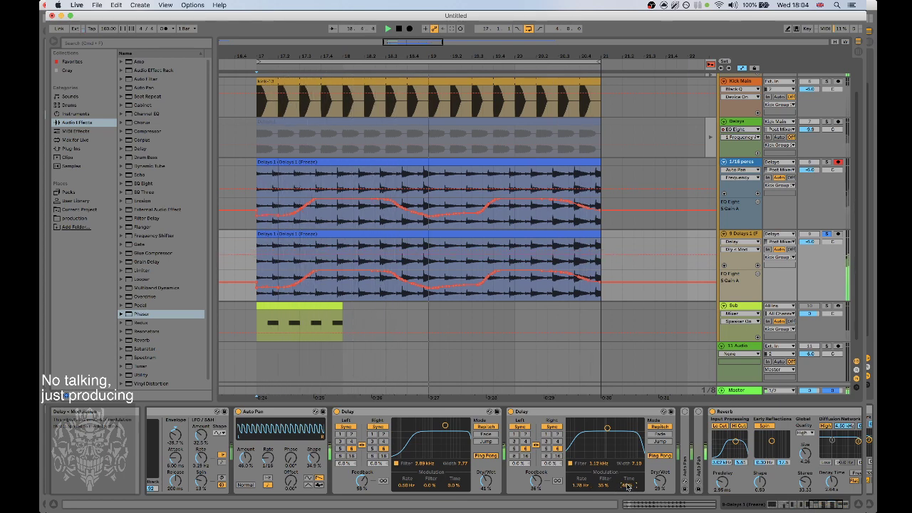
# Move the copied Delay forward in the effect chain so it sits between Corpus and Flanger.
pyautogui.moveTo(531, 412); pyautogui.dragTo(332, 420)
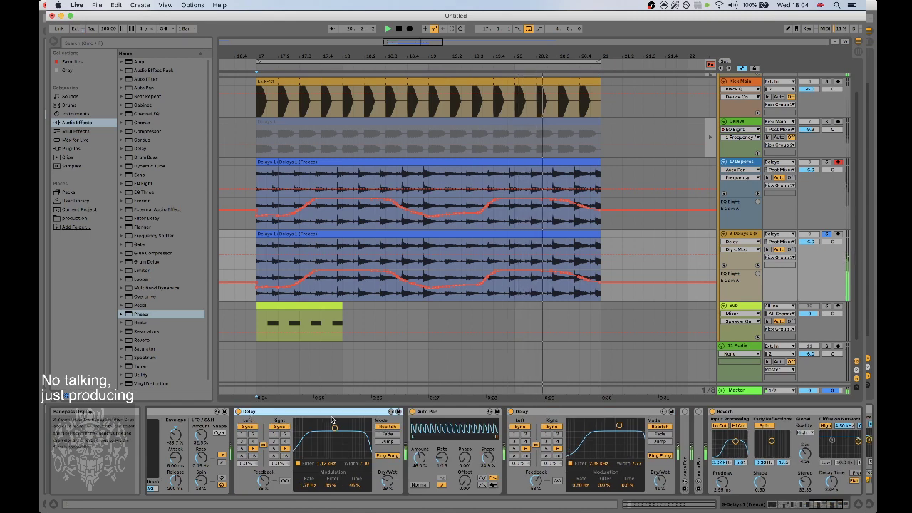
pyautogui.hscroll(-10, 333, 442)
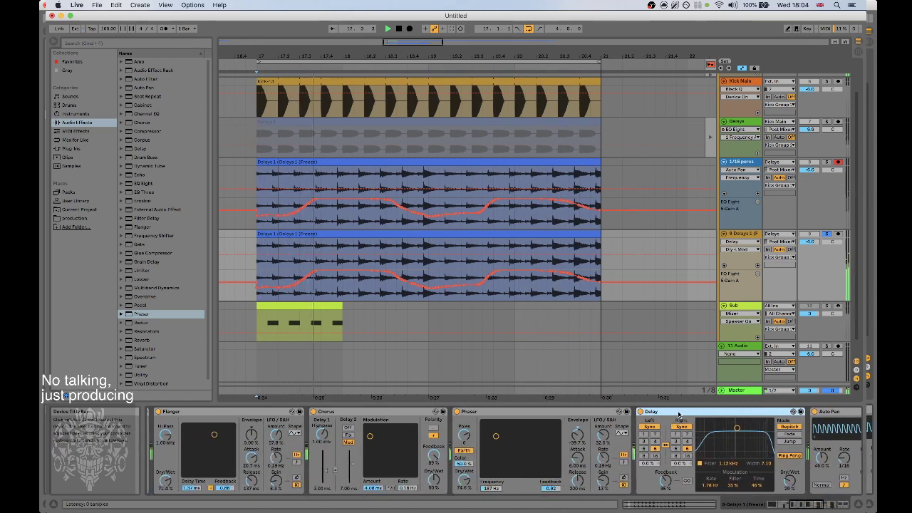
pyautogui.moveTo(678, 415); pyautogui.dragTo(203, 426)
pyautogui.hscroll(-5, 214, 438)
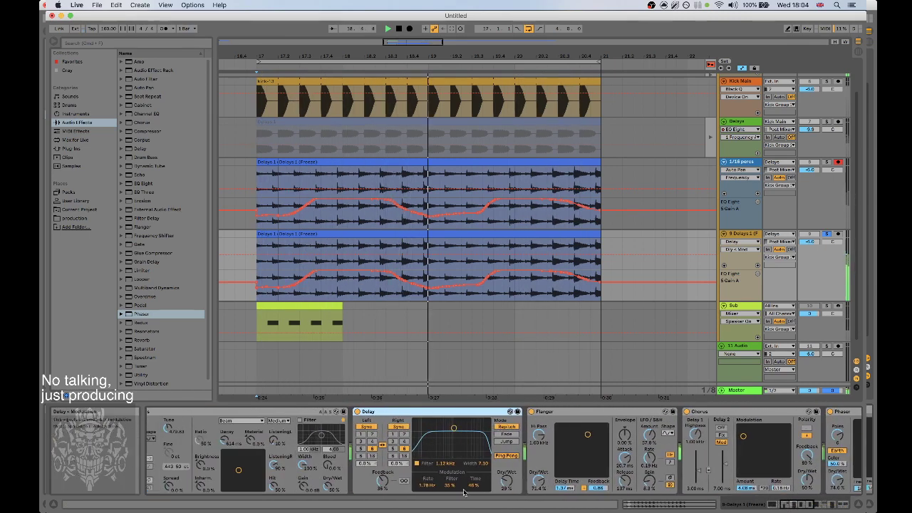
# Set the moved Delay's modulation to about 0.49 Hz rate, 85% filter and 87% time, and readjust the Corpus decay.
pyautogui.moveTo(473, 487)
pyautogui.mouseDown()
pyautogui.moveTo(450, 480)
pyautogui.moveTo(476, 489)
pyautogui.mouseUp()
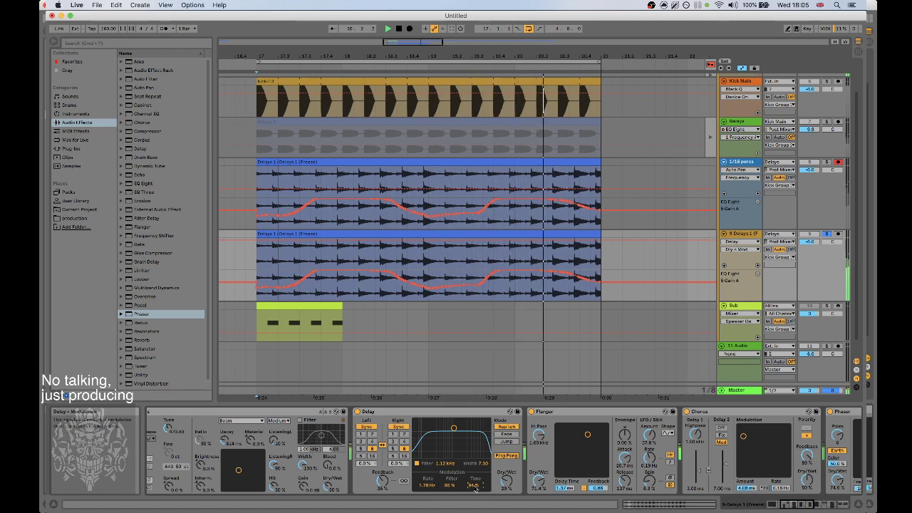
pyautogui.moveTo(452, 486)
pyautogui.mouseDown()
pyautogui.moveTo(452, 494)
pyautogui.moveTo(427, 492)
pyautogui.moveTo(437, 483)
pyautogui.mouseUp()
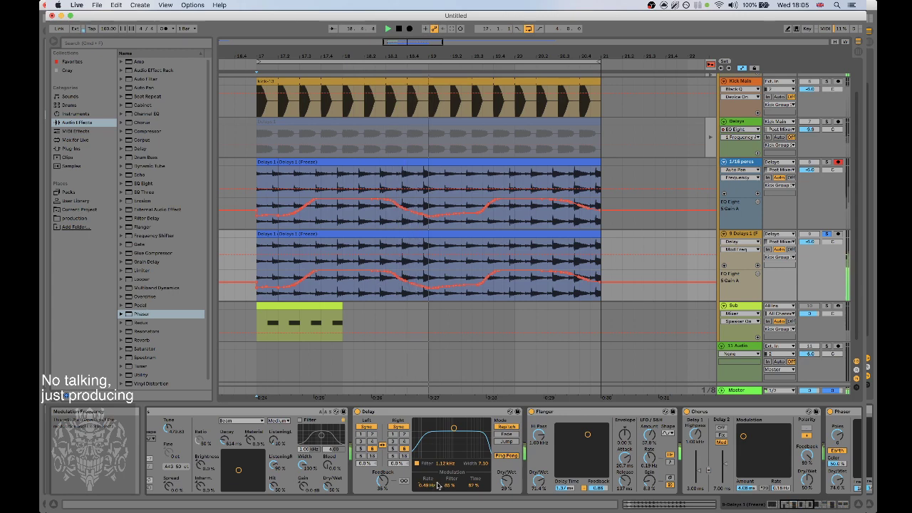
pyautogui.hscroll(-3, 479, 469)
pyautogui.hscroll(-4, 479, 470)
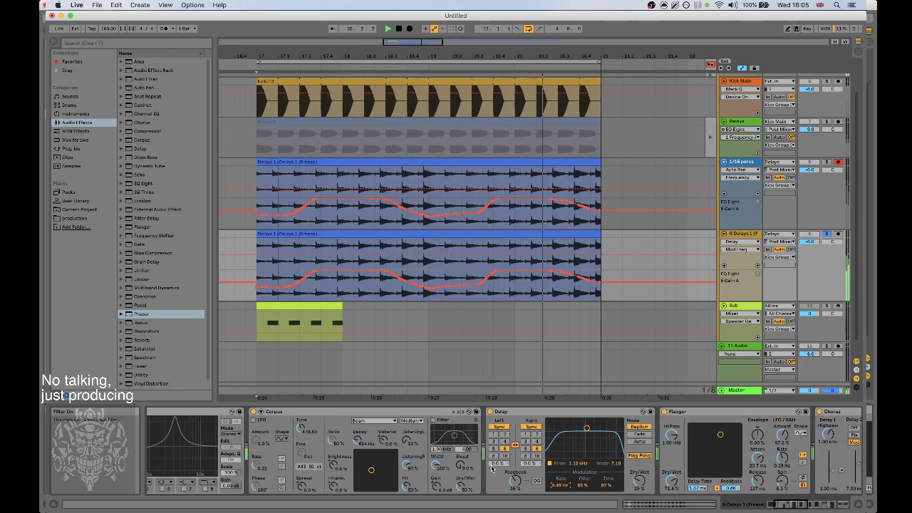
pyautogui.moveTo(435, 440)
pyautogui.mouseDown()
pyautogui.moveTo(436, 421)
pyautogui.moveTo(436, 443)
pyautogui.mouseUp()
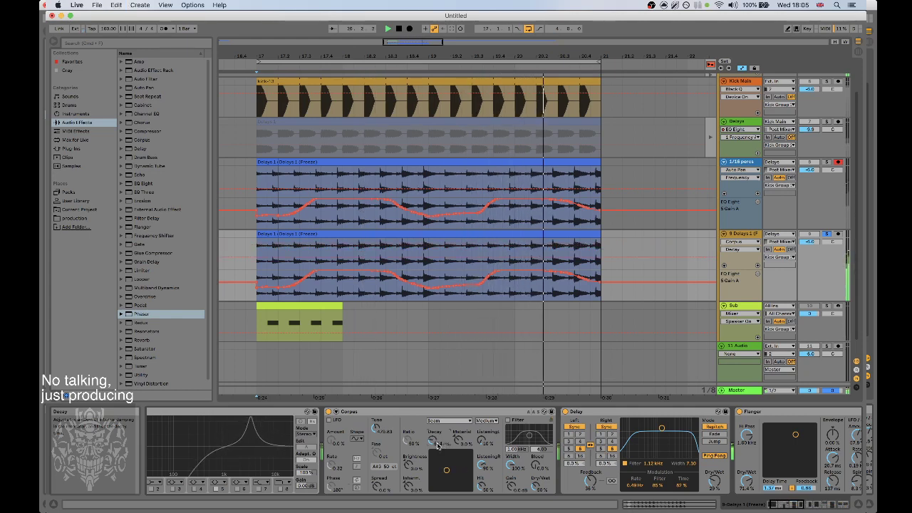
# Add the Max for Live audio effect The Spellbook v16 after the Reverb and adjust its read rate.
pyautogui.click(862, 503)
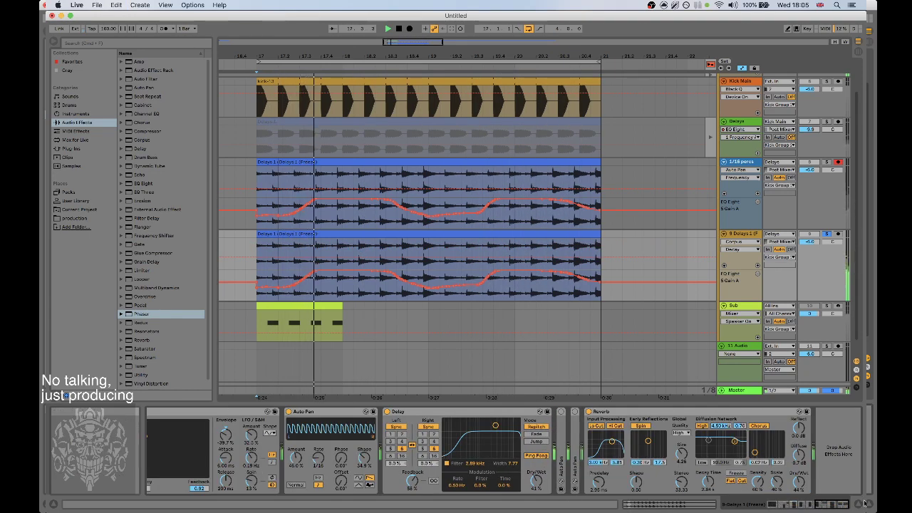
pyautogui.click(73, 139)
pyautogui.click(120, 62)
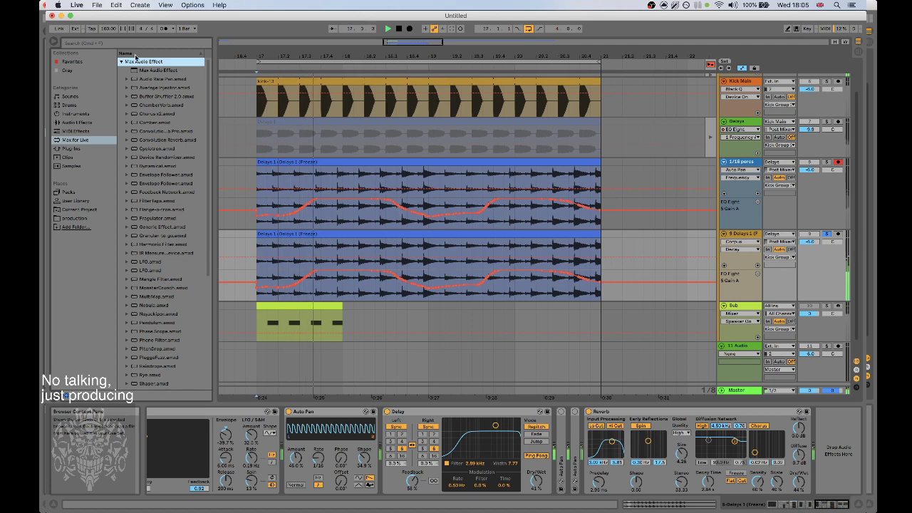
pyautogui.click(138, 44)
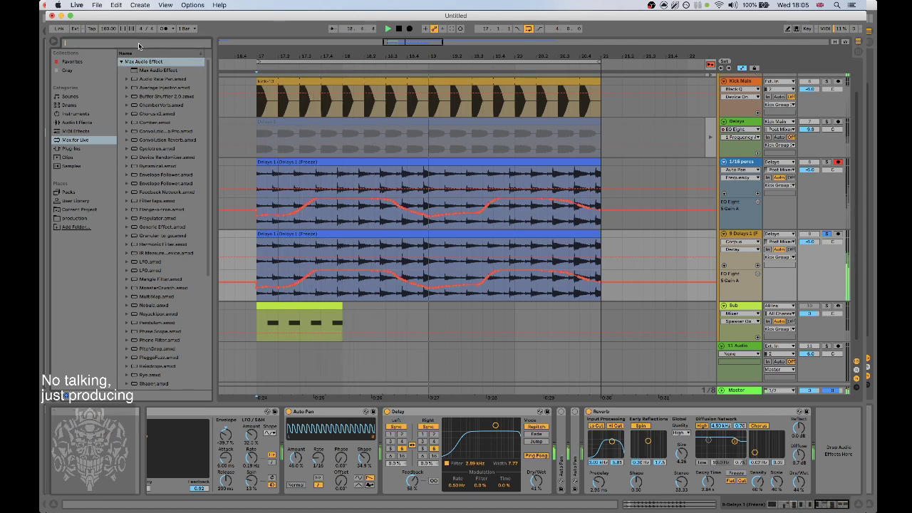
pyautogui.scroll(-6, 150, 299)
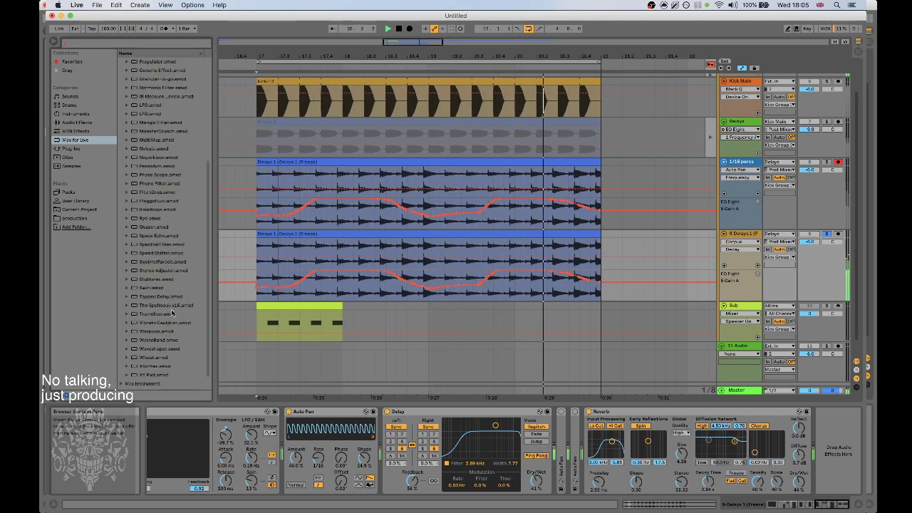
pyautogui.click(155, 306)
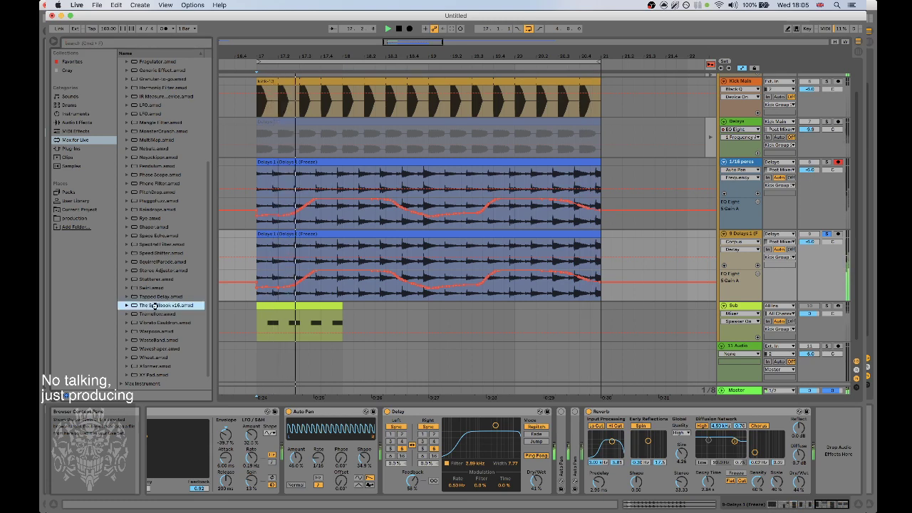
pyautogui.press('Return')
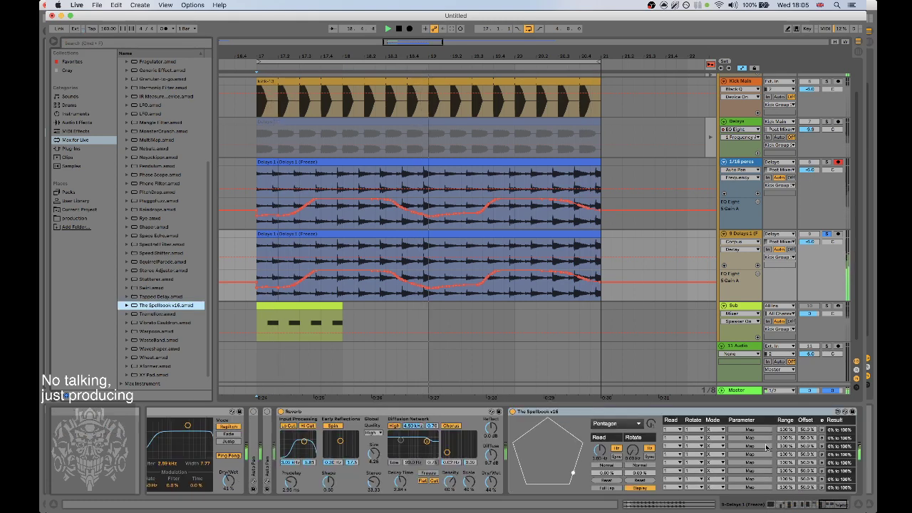
pyautogui.click(609, 454)
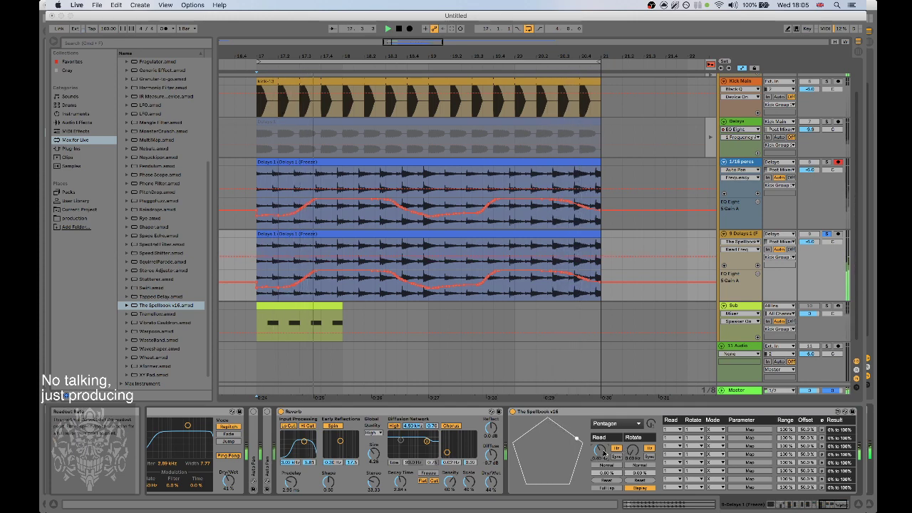
pyautogui.hscroll(-5, 529, 412)
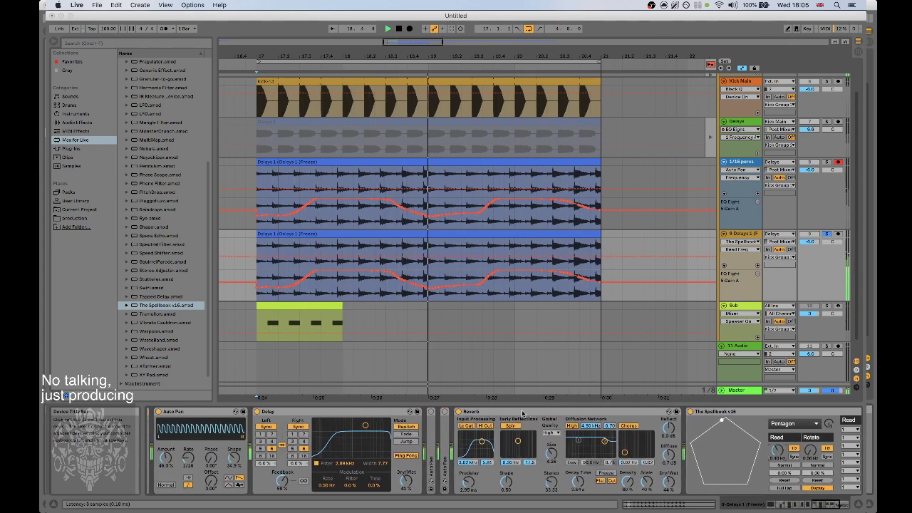
# Fold the Reverb, map The Spellbook's first slot to the Phaser's Frequency, and readjust the read rate.
pyautogui.doubleClick(529, 412)
pyautogui.hscroll(-3, 359, 415)
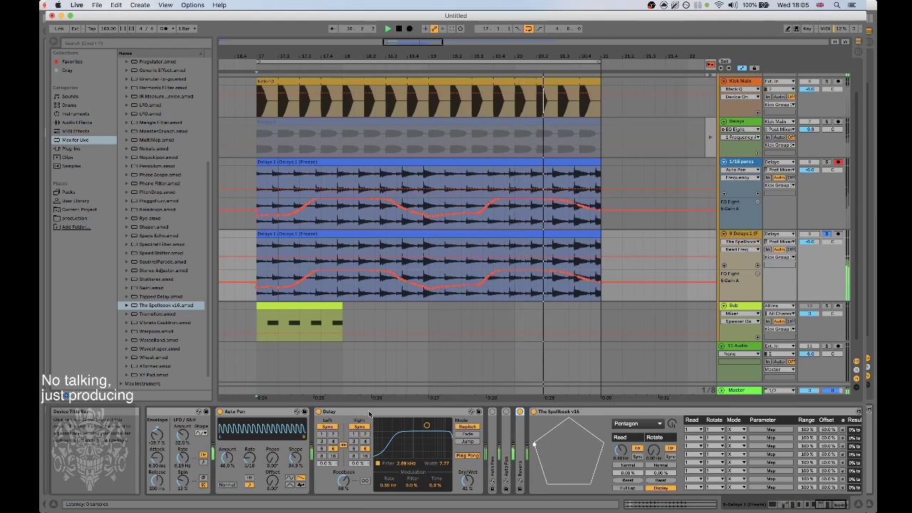
pyautogui.hscroll(-5, 363, 415)
pyautogui.hscroll(-1, 378, 413)
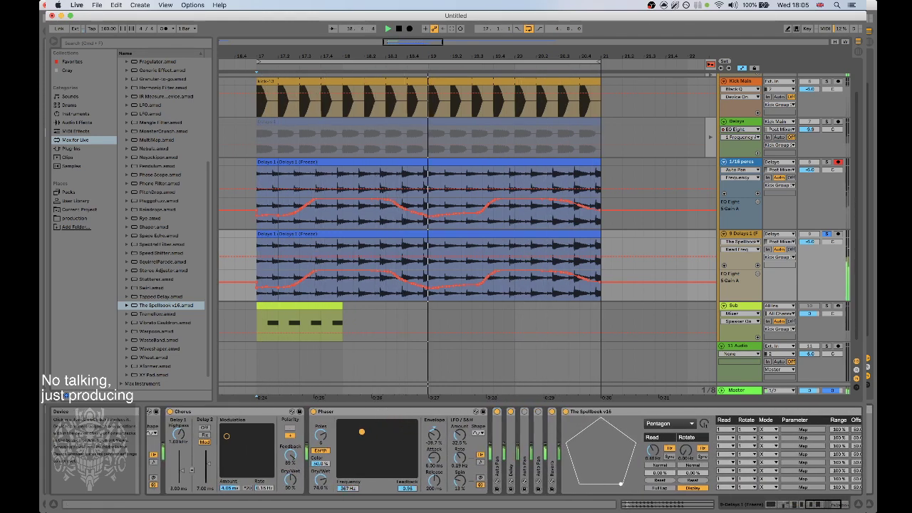
pyautogui.click(803, 430)
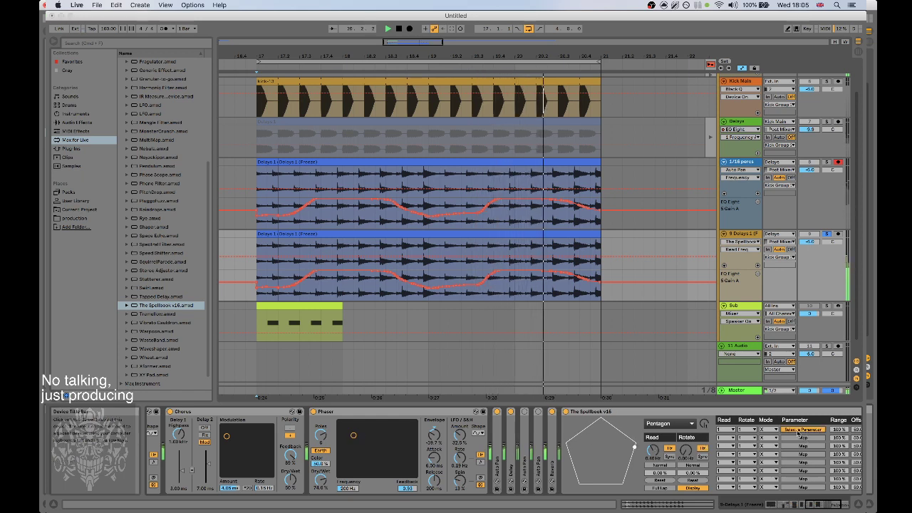
pyautogui.click(353, 437)
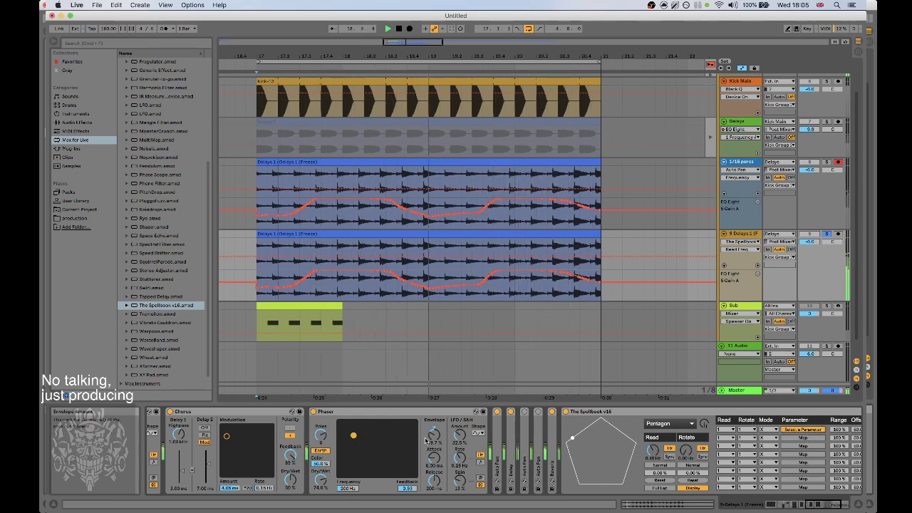
pyautogui.moveTo(354, 436)
pyautogui.mouseDown()
pyautogui.moveTo(404, 424)
pyautogui.moveTo(350, 432)
pyautogui.mouseUp()
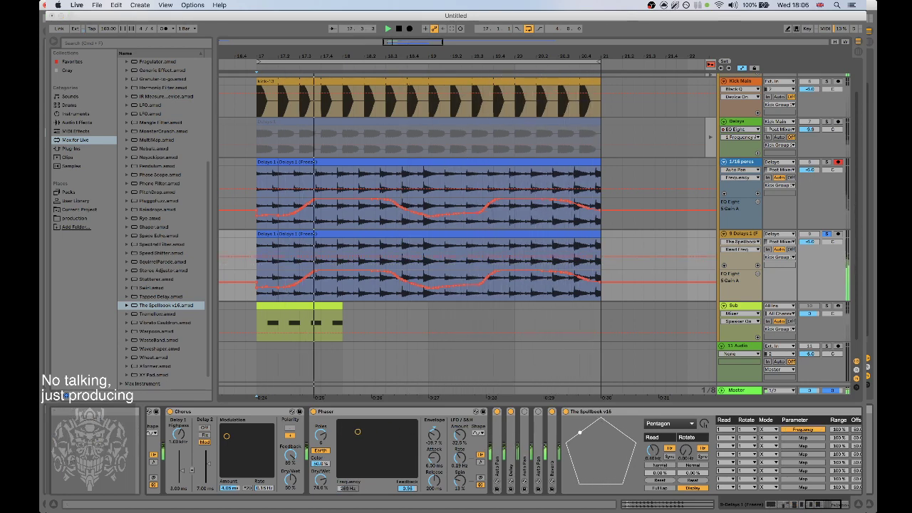
pyautogui.moveTo(653, 448); pyautogui.dragTo(655, 451)
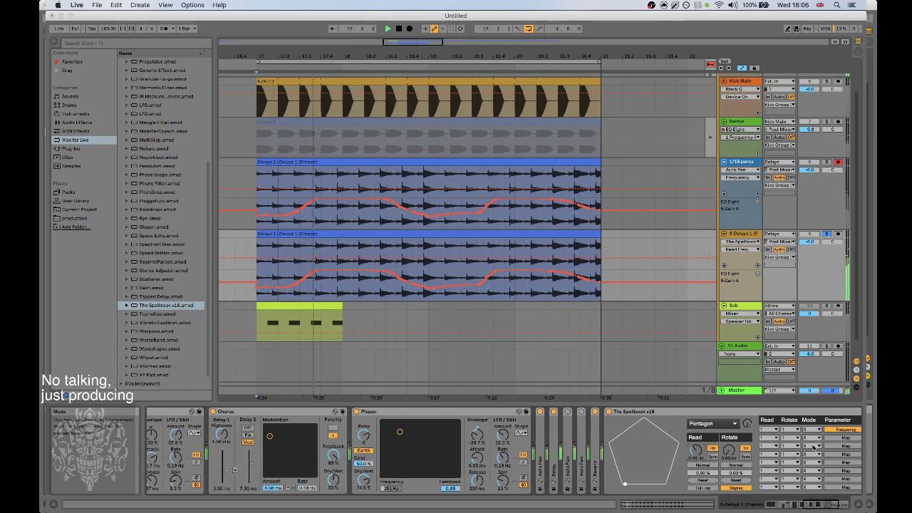
# Map The Spellbook's second slot to the Phaser's Feedback, narrowing its range to about 19% and raising its offset to about 90%.
pyautogui.hscroll(3, 807, 446)
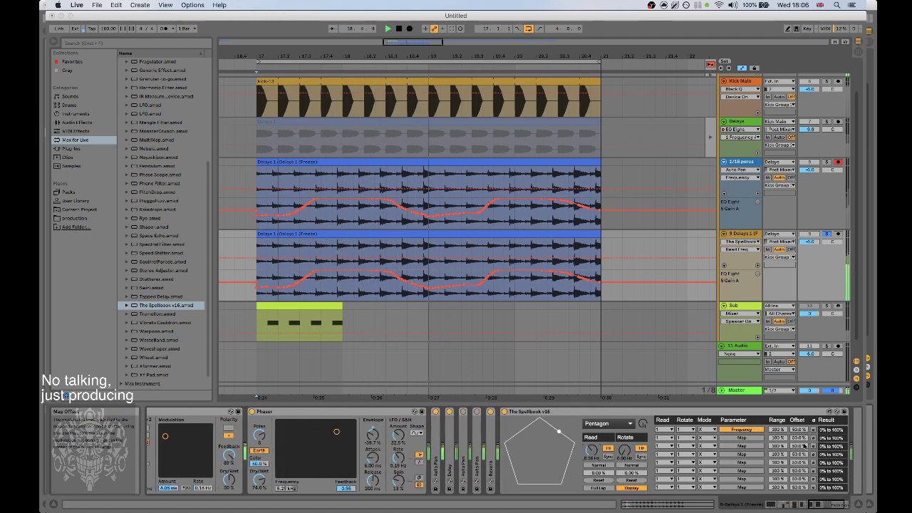
pyautogui.moveTo(778, 438); pyautogui.dragTo(779, 450)
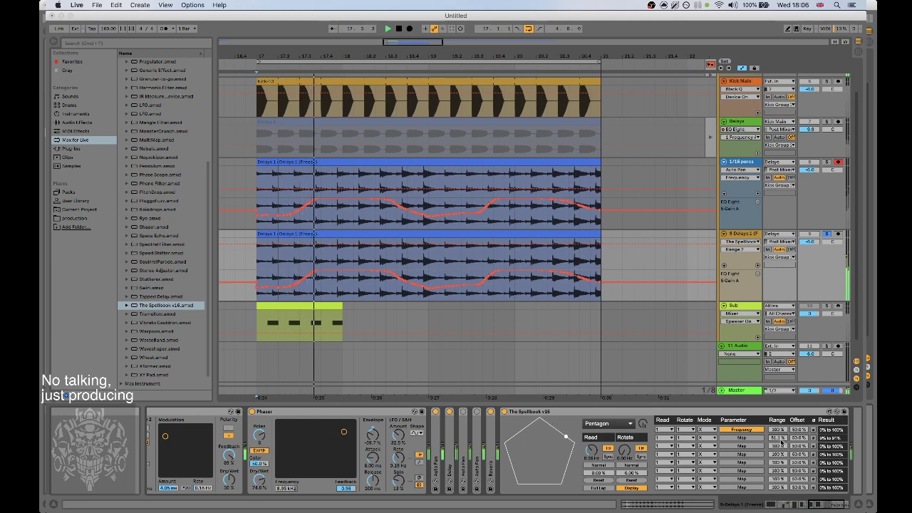
pyautogui.hscroll(-1, 770, 442)
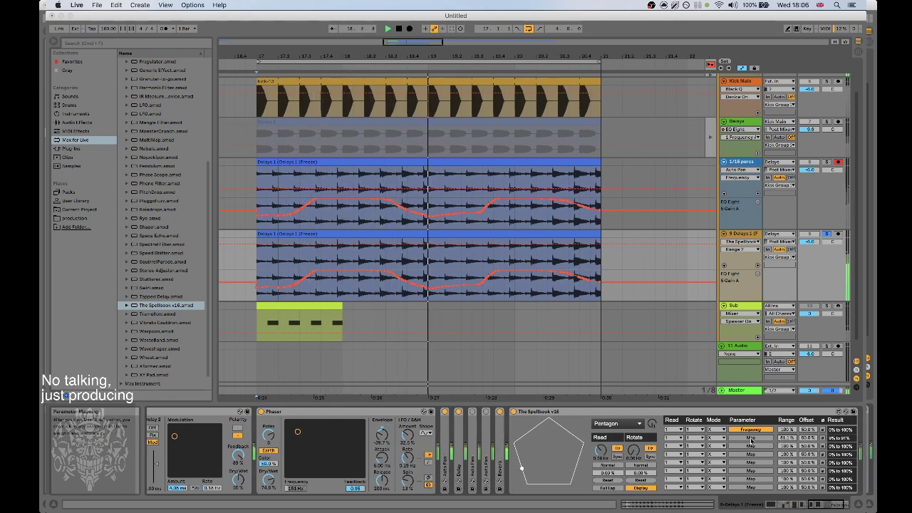
pyautogui.click(752, 439)
pyautogui.click(355, 489)
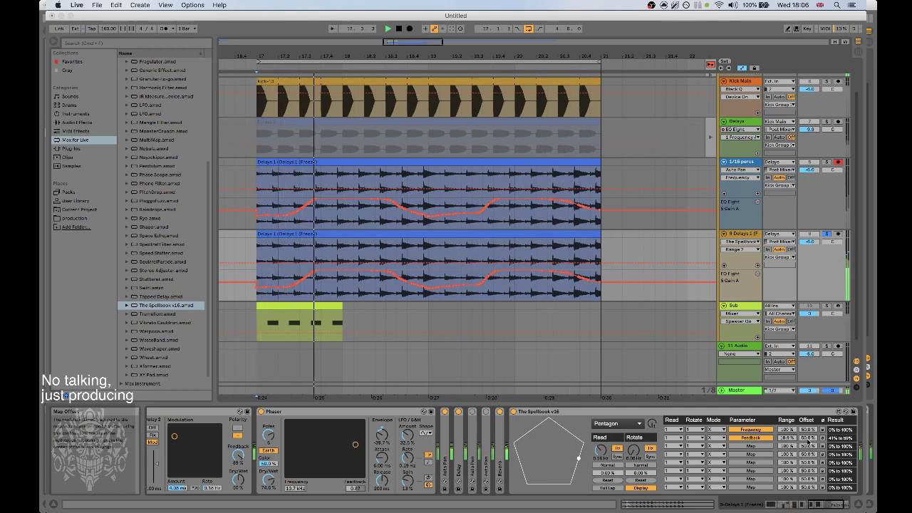
pyautogui.moveTo(808, 438); pyautogui.dragTo(807, 416)
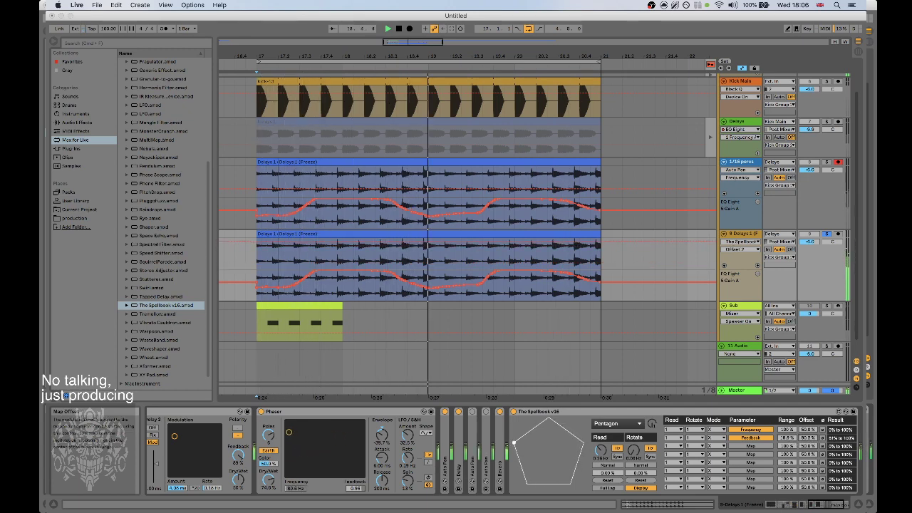
# Try Shape 12 2 3 4 4 3 2 and Enneagram in The Spellbook, and settle on the Pentagram shape.
pyautogui.hscroll(-5, 810, 442)
pyautogui.hscroll(5, 810, 442)
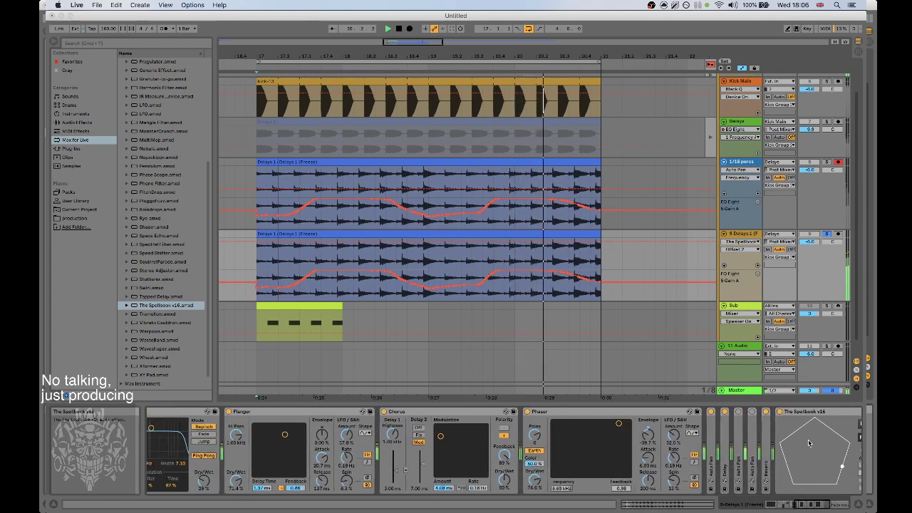
pyautogui.click(690, 424)
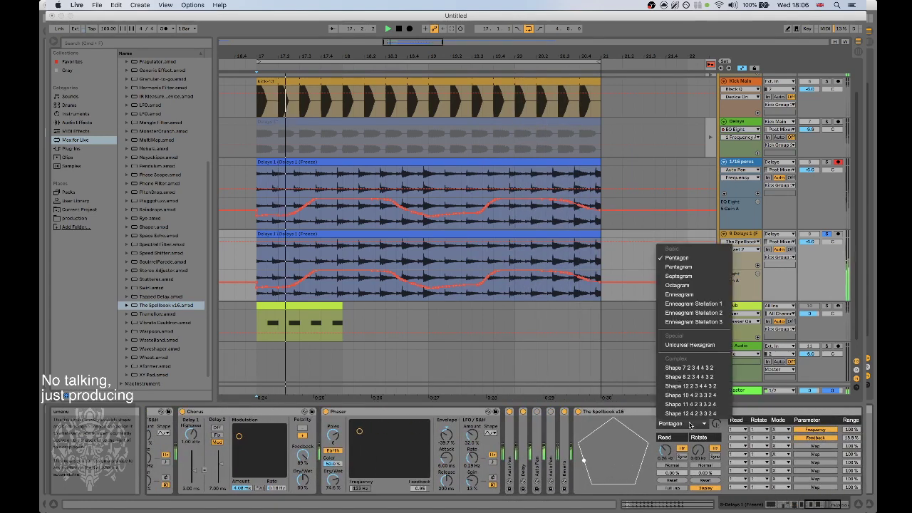
pyautogui.click(688, 386)
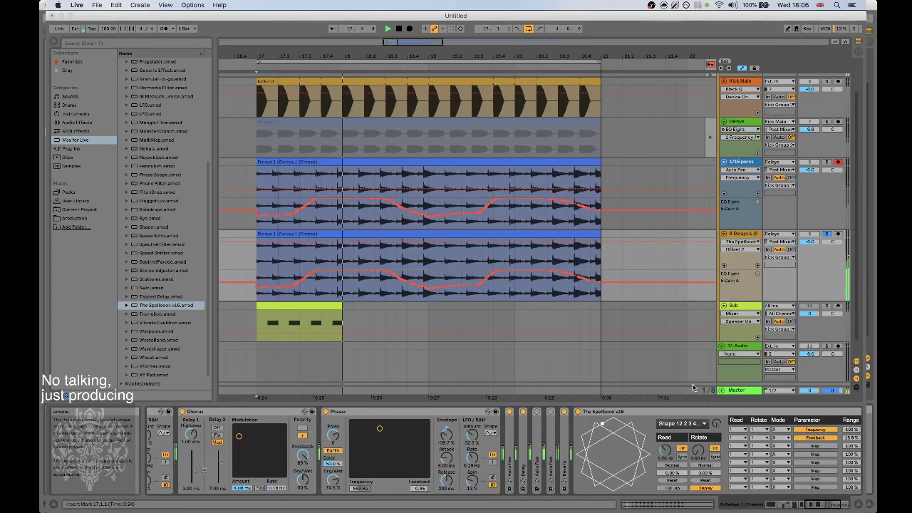
pyautogui.click(695, 424)
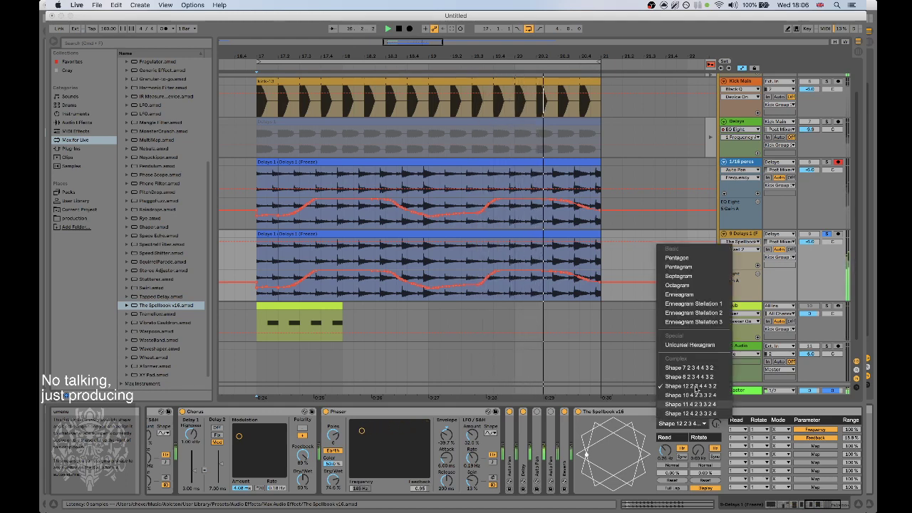
pyautogui.click(690, 295)
pyautogui.click(684, 423)
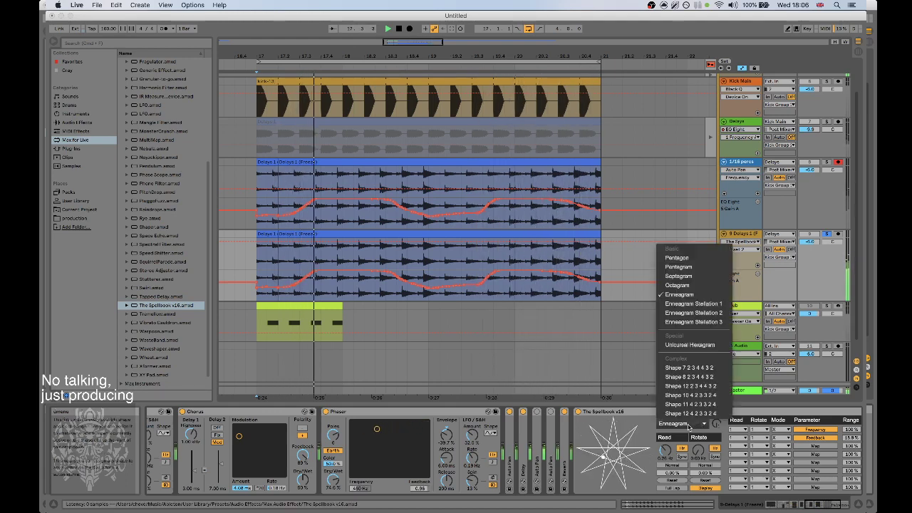
pyautogui.click(691, 266)
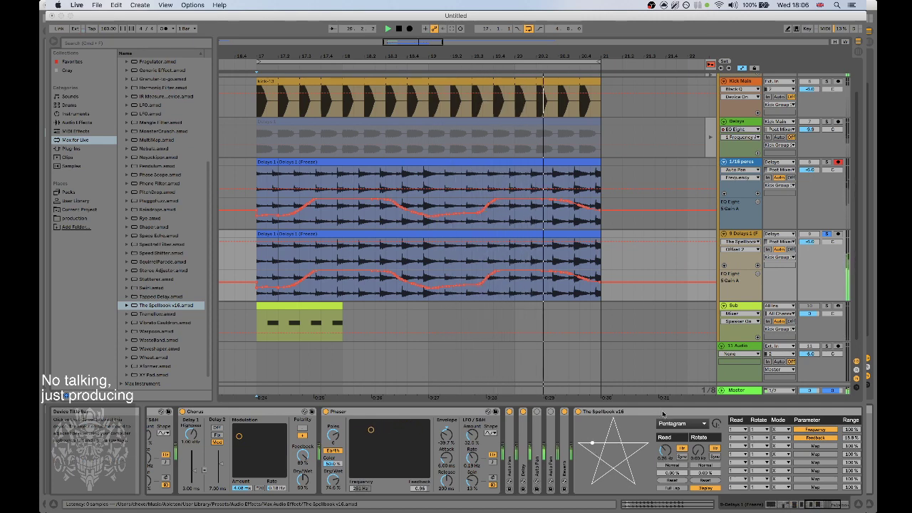
pyautogui.moveTo(716, 424)
pyautogui.mouseDown()
pyautogui.moveTo(717, 411)
pyautogui.moveTo(713, 429)
pyautogui.mouseUp()
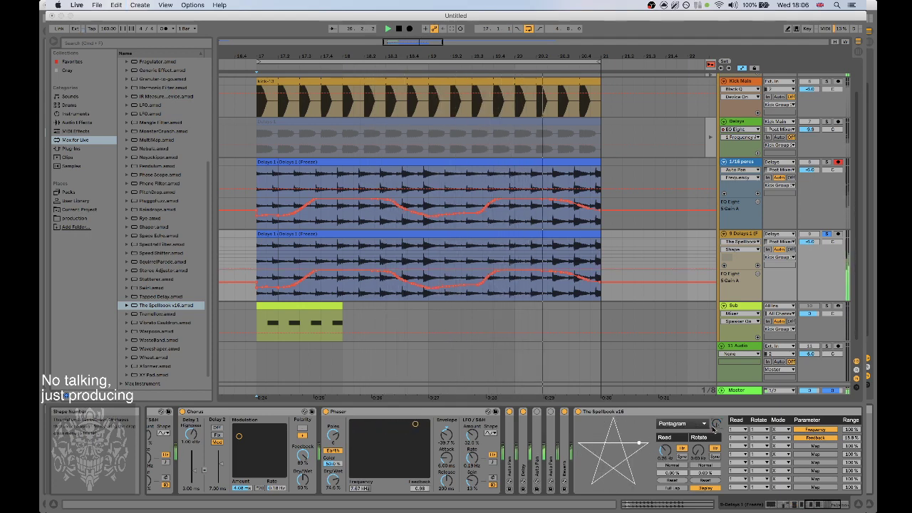
# Map The Spellbook's third slot to the Corpus Decay and toggle that slot's invert option.
pyautogui.hscroll(-10, 528, 464)
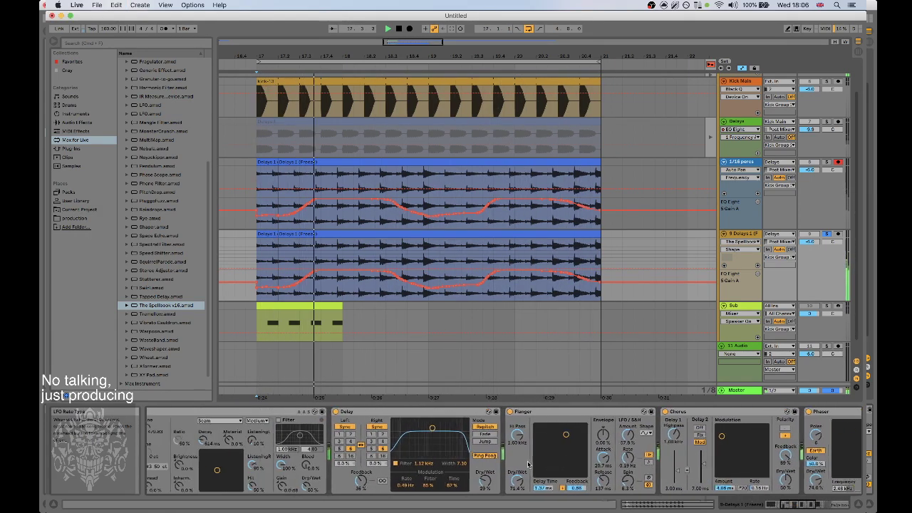
pyautogui.hscroll(10, 529, 464)
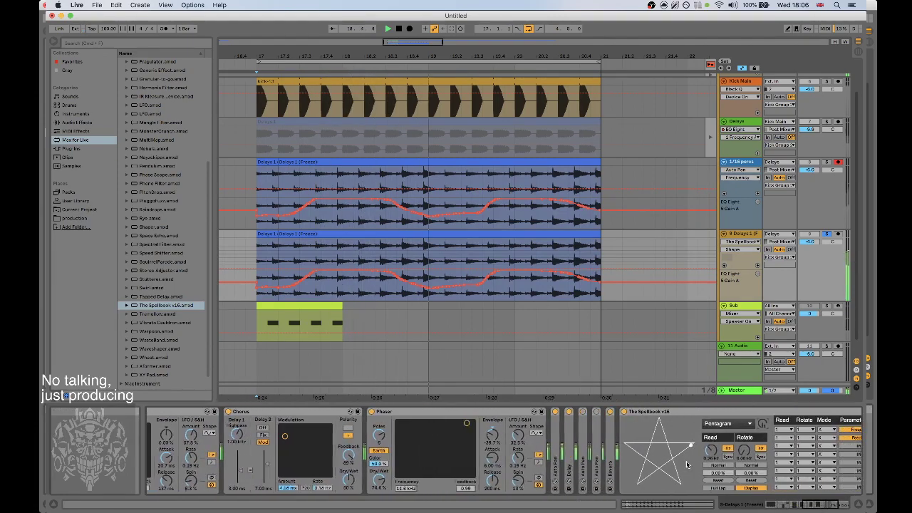
pyautogui.hscroll(-10, 687, 464)
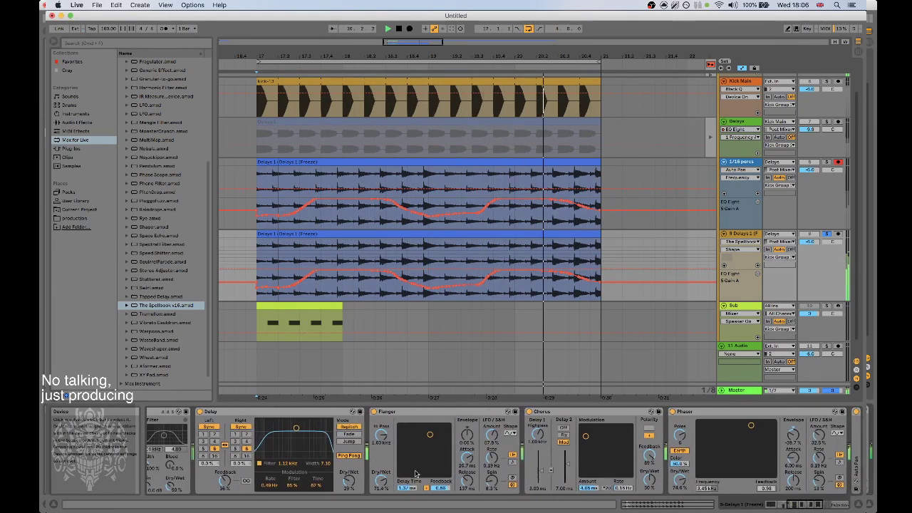
pyautogui.hscroll(-10, 416, 474)
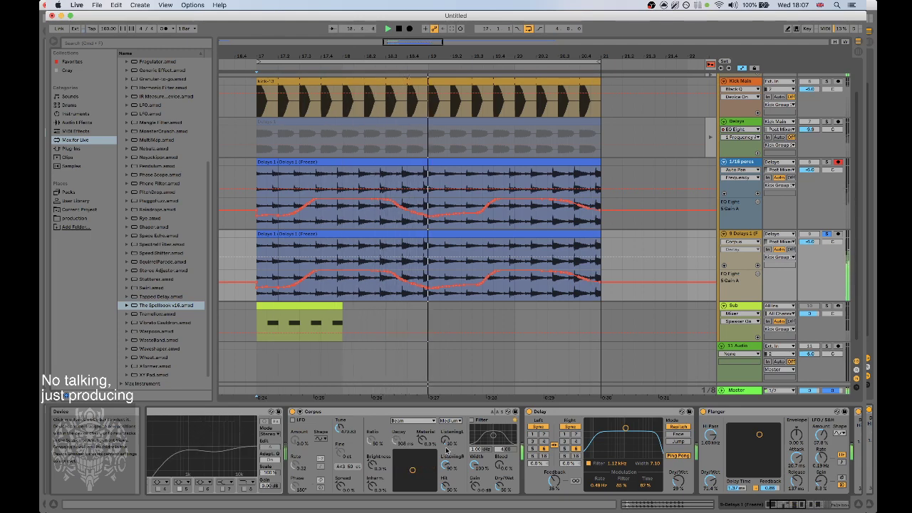
pyautogui.hscroll(10, 446, 450)
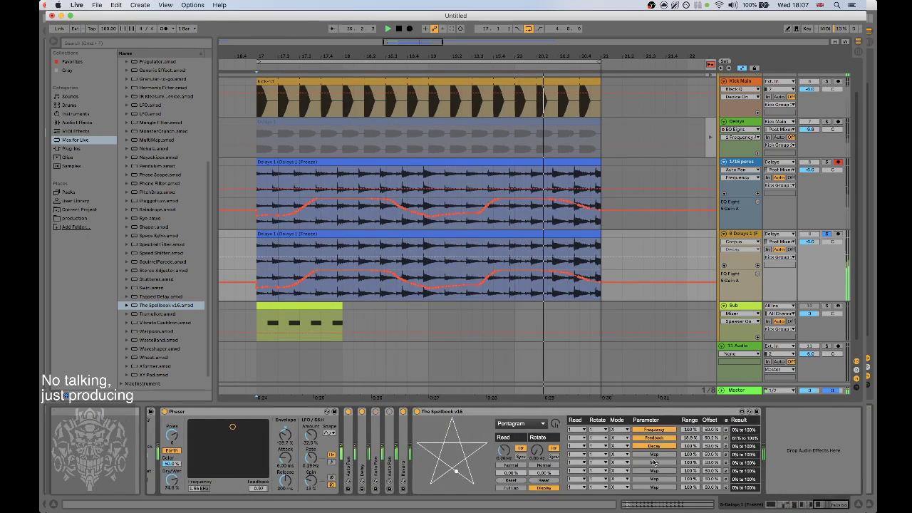
pyautogui.click(726, 447)
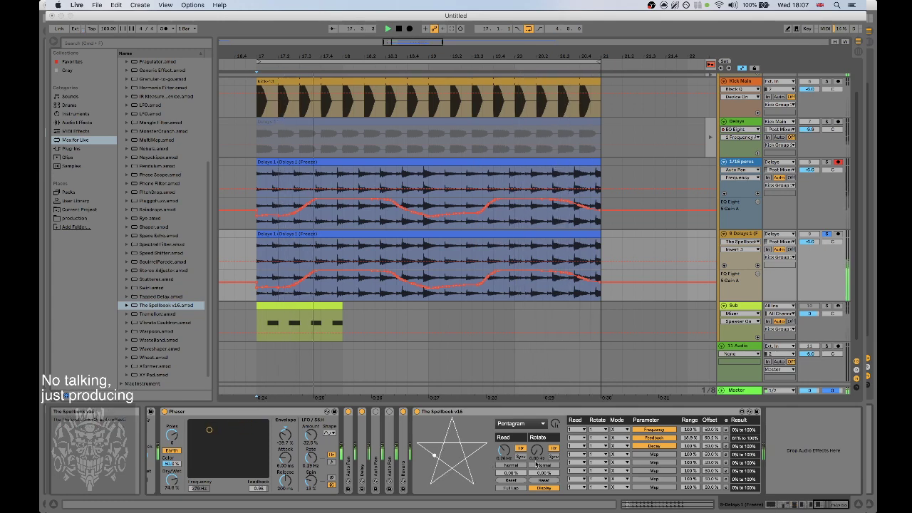
# Try The Spellbook's Point to Point read mode and its Display switch, and restore Full Lap with the display on.
pyautogui.hscroll(-5, 556, 460)
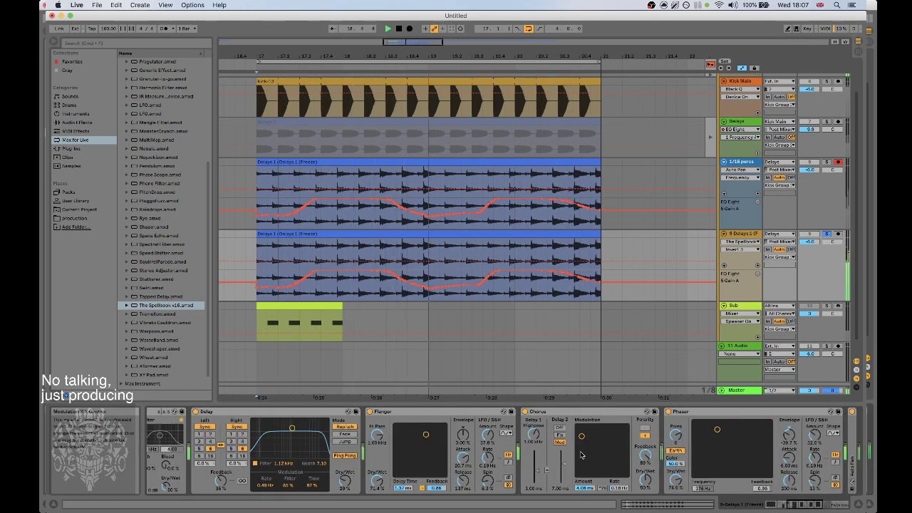
pyautogui.hscroll(-3, 556, 457)
pyautogui.hscroll(-3, 439, 431)
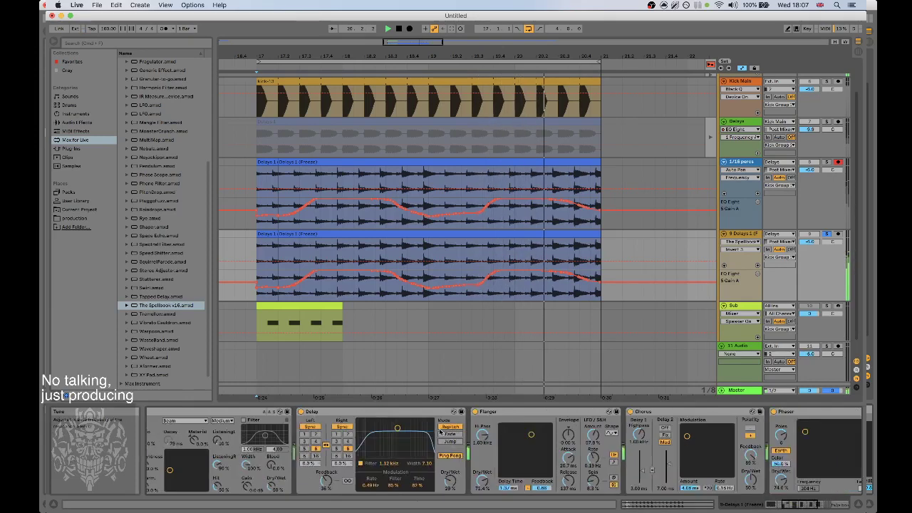
pyautogui.hscroll(5, 440, 431)
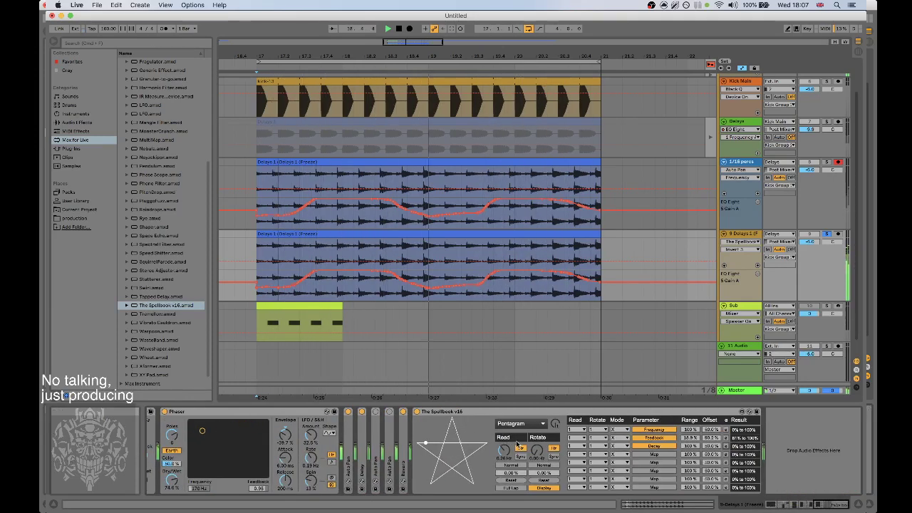
pyautogui.click(512, 488)
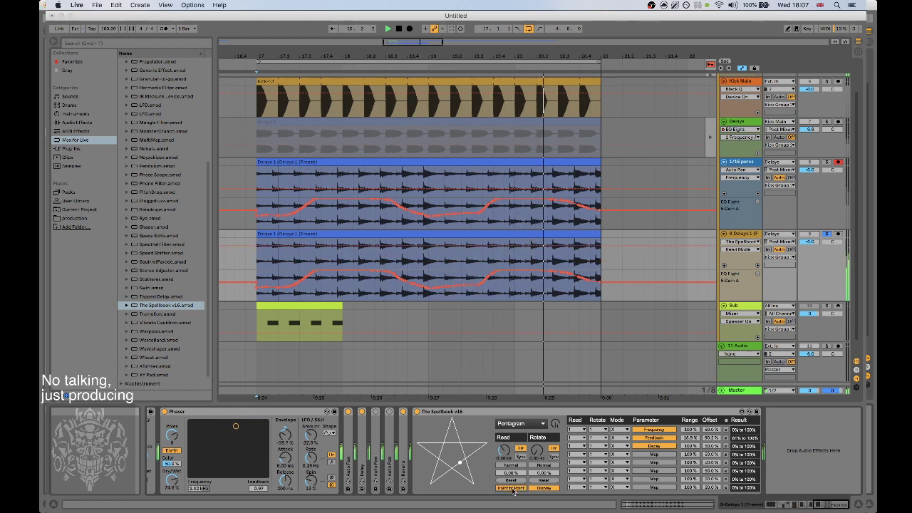
pyautogui.click(512, 489)
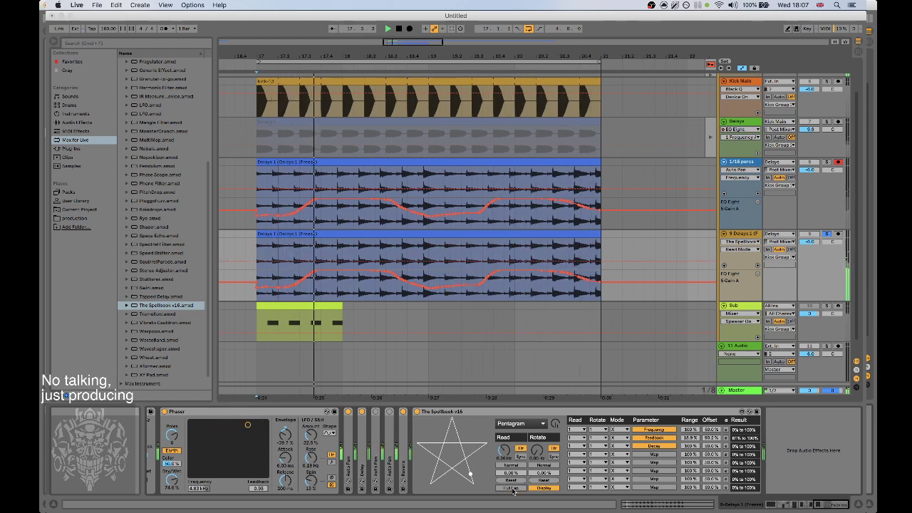
pyautogui.click(542, 488)
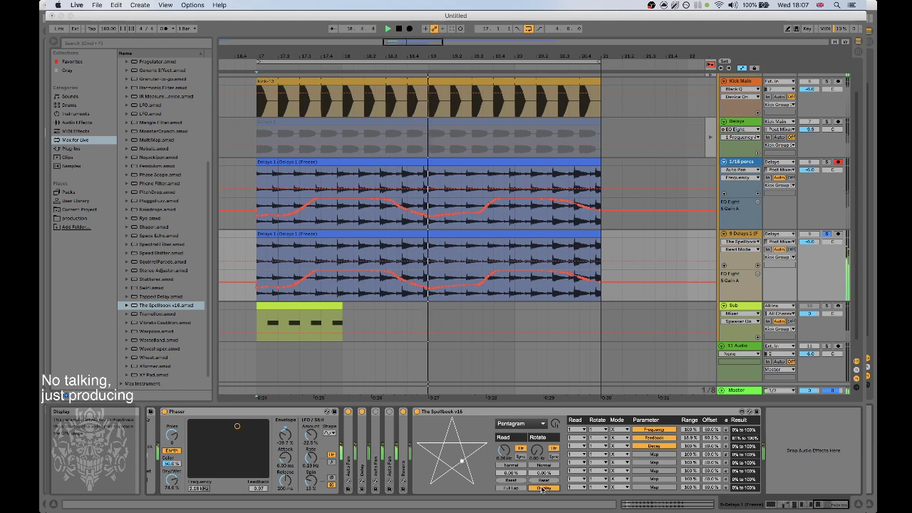
# Give The Spellbook's pentagram a slow rotation by raising its rotate rate slightly, and review the Corpus and Delay settings.
pyautogui.moveTo(537, 450); pyautogui.dragTo(537, 450)
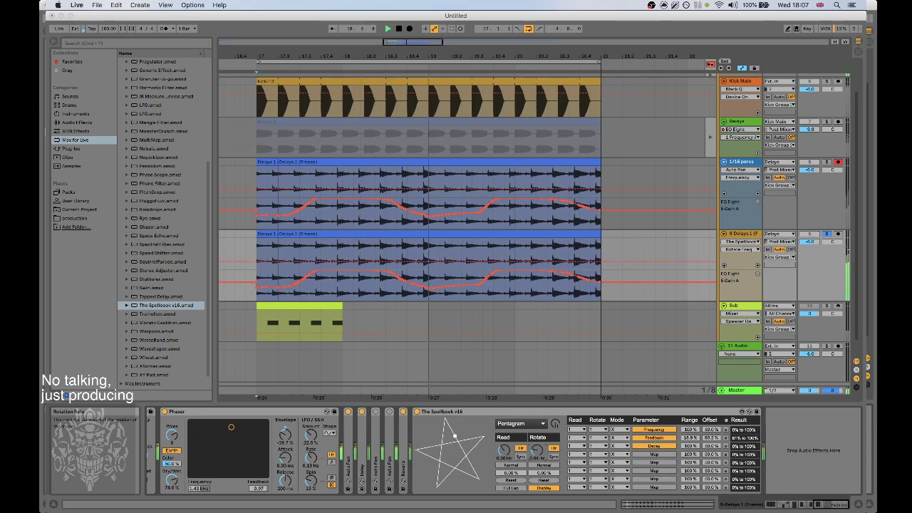
pyautogui.hscroll(-10, 539, 451)
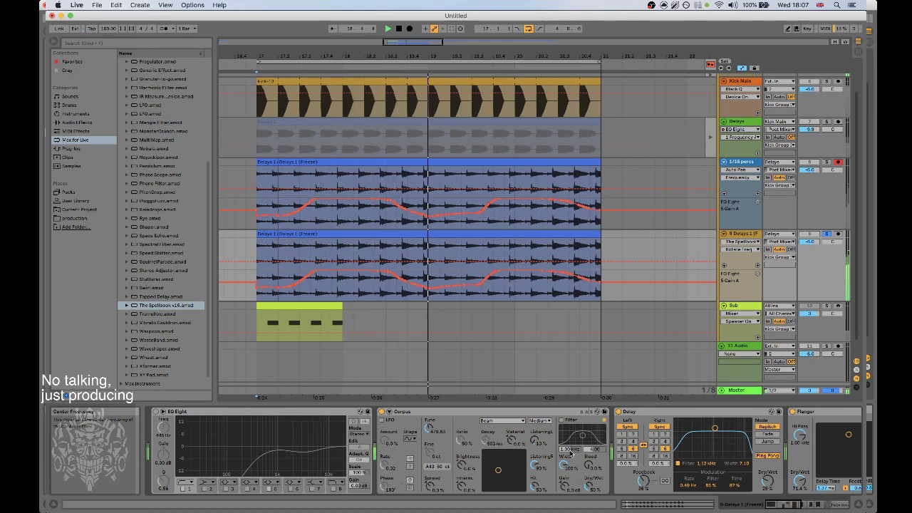
pyautogui.hscroll(10, 570, 454)
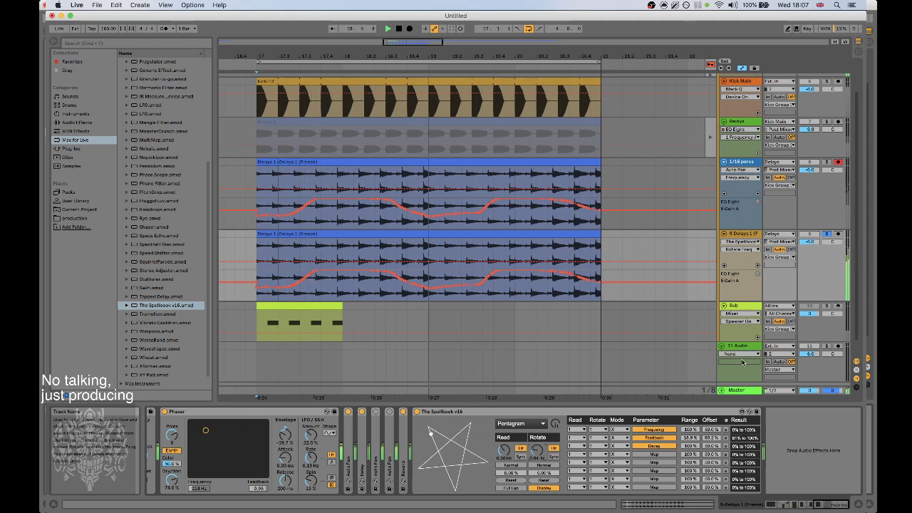
# Insert a new return track into the set.
pyautogui.click(745, 234)
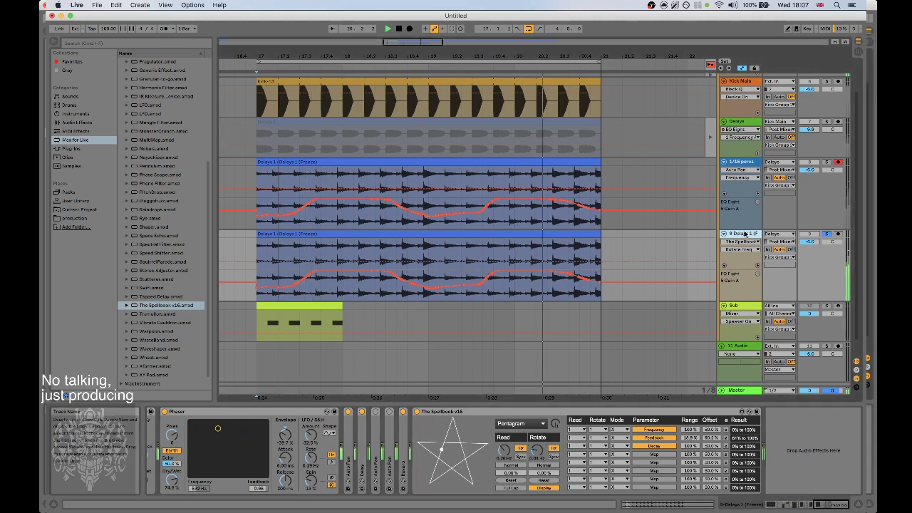
pyautogui.press('alt+super+t')
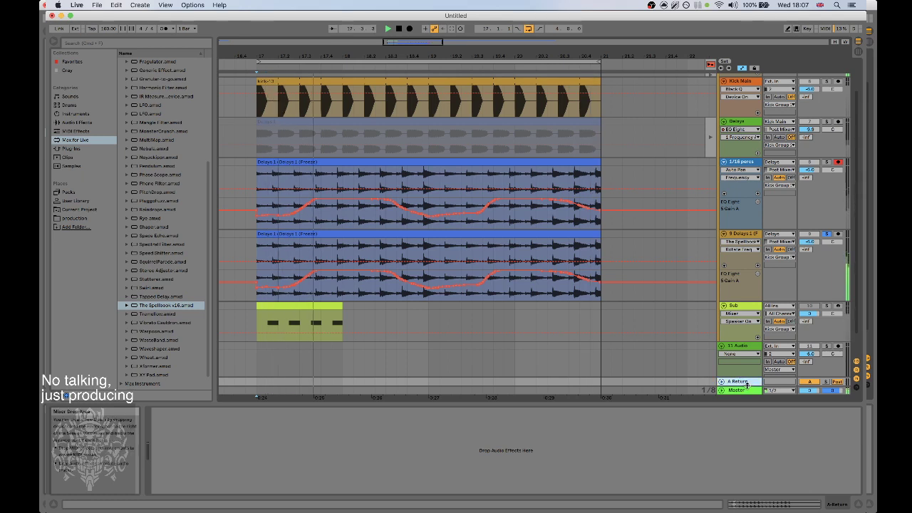
# Send the duplicated Delays 1 track to the return at about -7 dB, and load the BalanceSPTeufelsbergReverb plug-in onto the return track.
pyautogui.moveTo(807, 250); pyautogui.dragTo(806, 200)
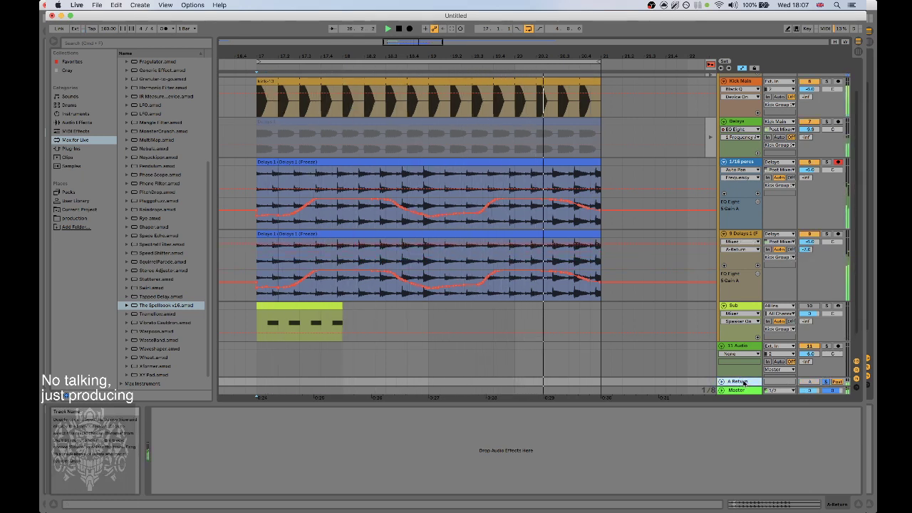
pyautogui.click(110, 148)
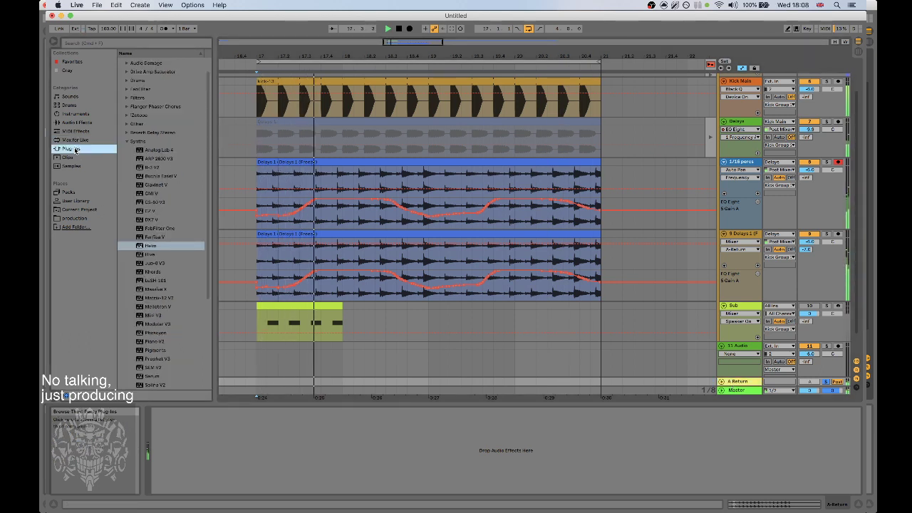
pyautogui.click(125, 142)
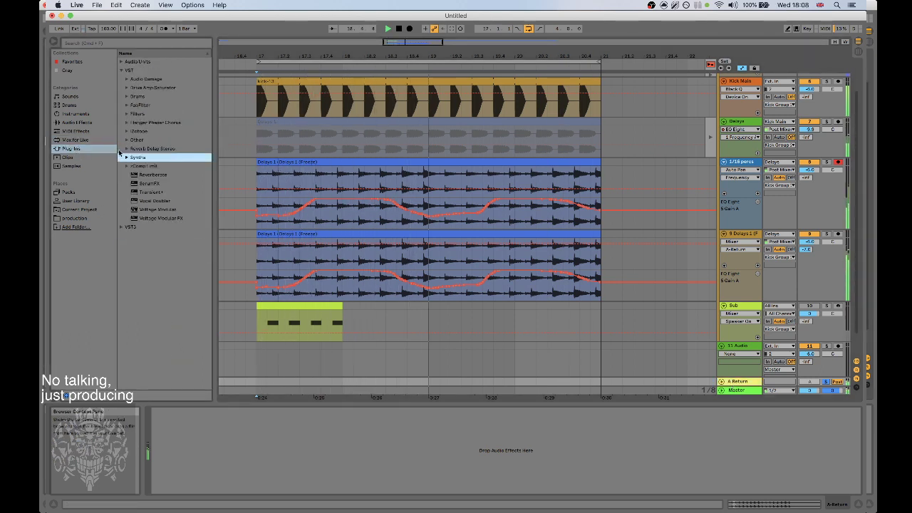
pyautogui.click(125, 141)
pyautogui.click(126, 140)
pyautogui.click(126, 148)
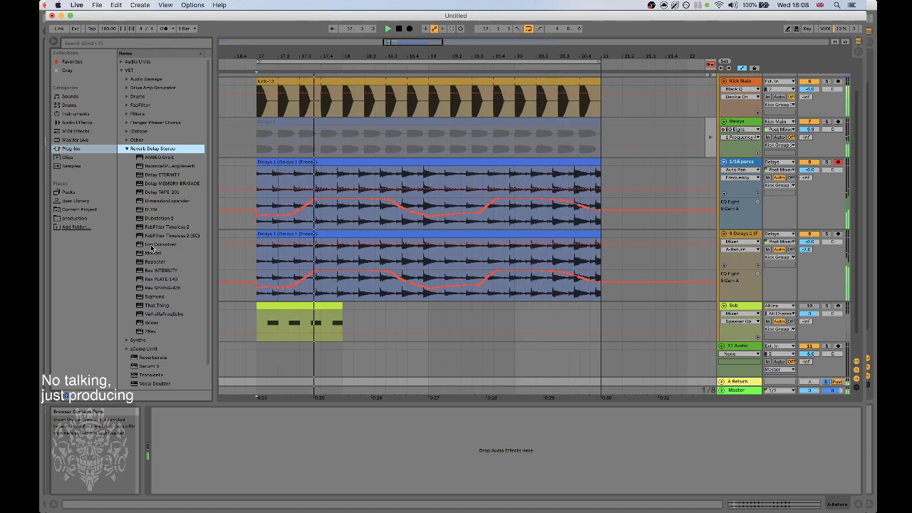
pyautogui.doubleClick(164, 165)
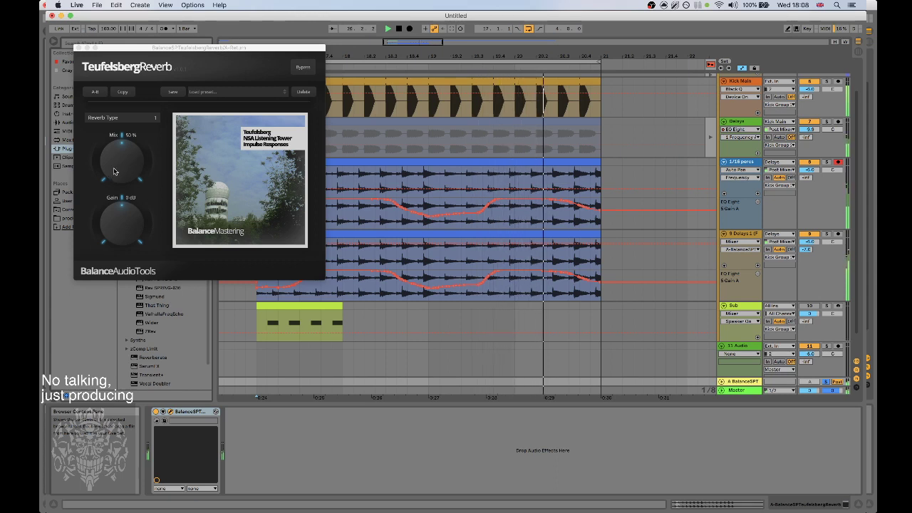
# Set the TeufelsbergReverb Mix to 46.875 % and its Gain to 3 dB, and close the plug-in window.
pyautogui.click(123, 116)
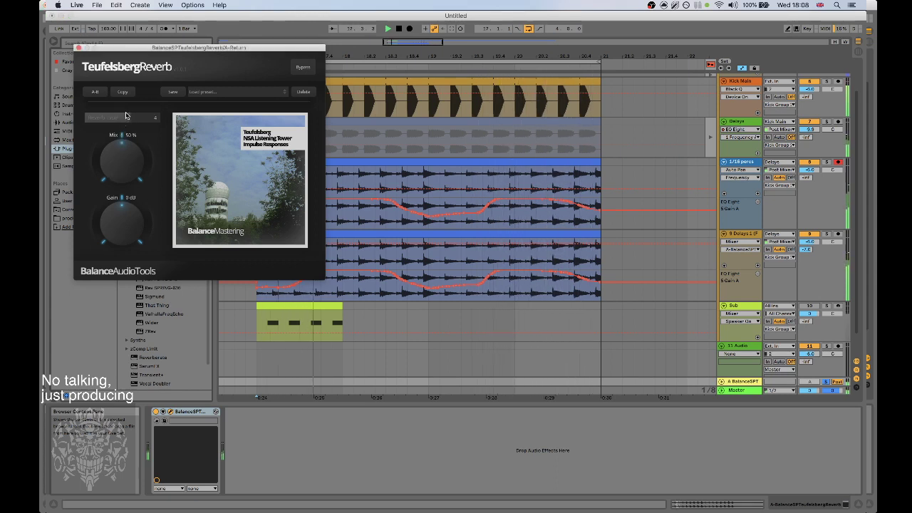
pyautogui.scroll(-1, 121, 158)
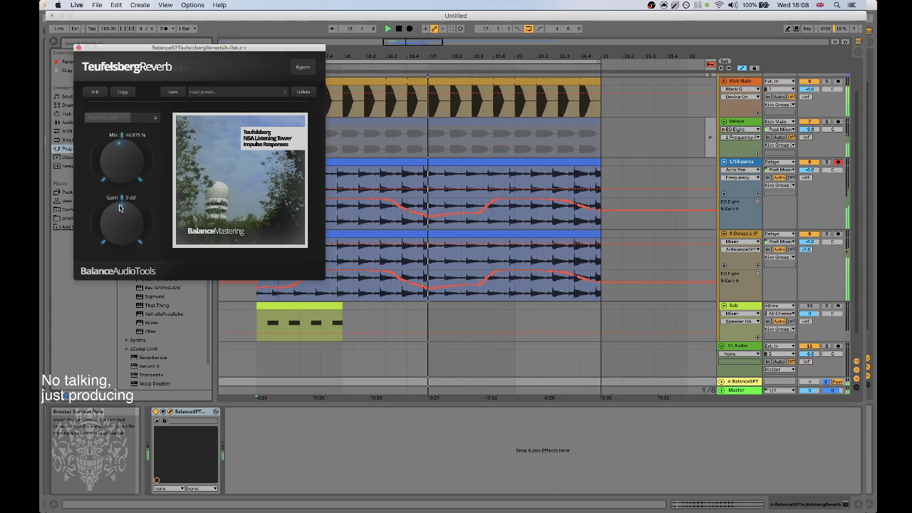
pyautogui.moveTo(119, 220); pyautogui.dragTo(120, 212)
pyautogui.click(79, 48)
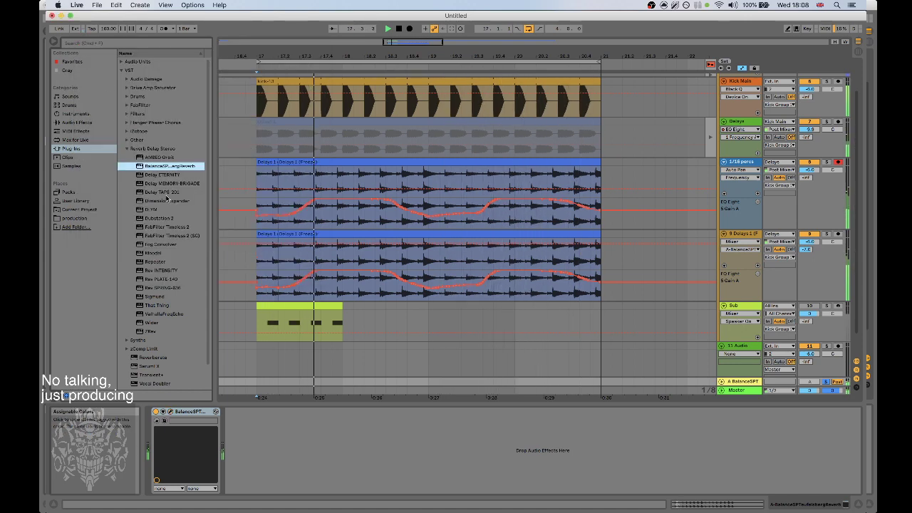
# Add the That Thing plug-in after the reverb and choose its Nightmares on Wax preset.
pyautogui.click(157, 306)
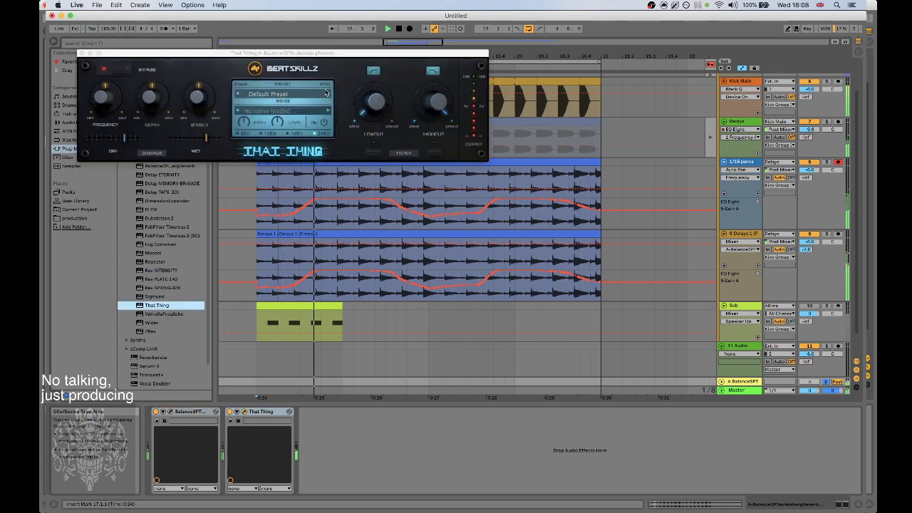
pyautogui.click(328, 94)
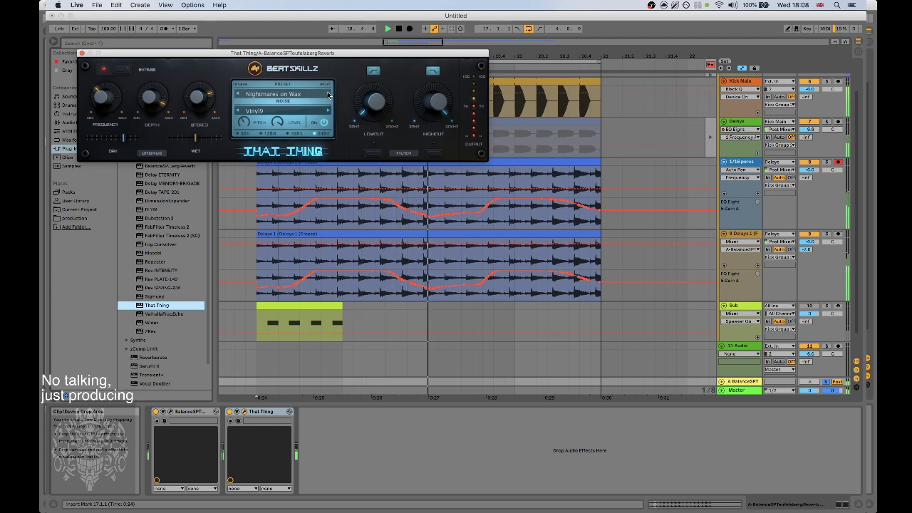
pyautogui.click(328, 94)
pyautogui.click(240, 93)
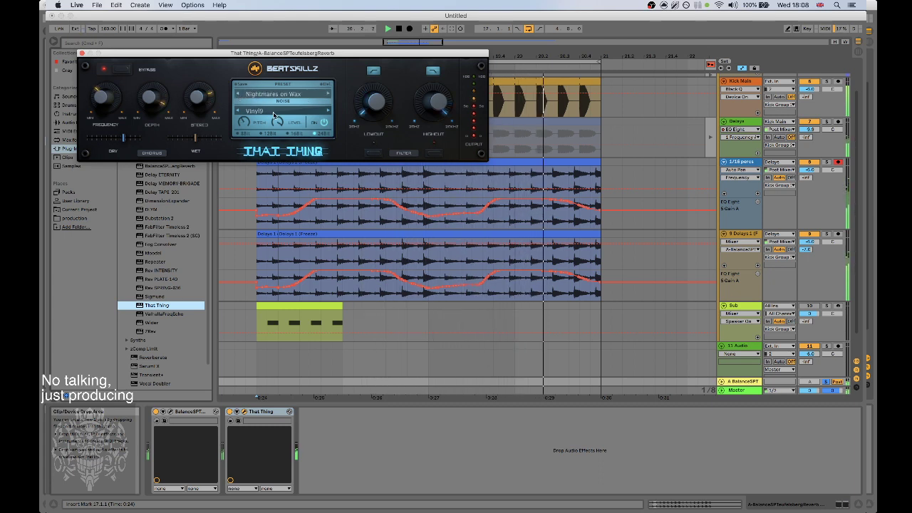
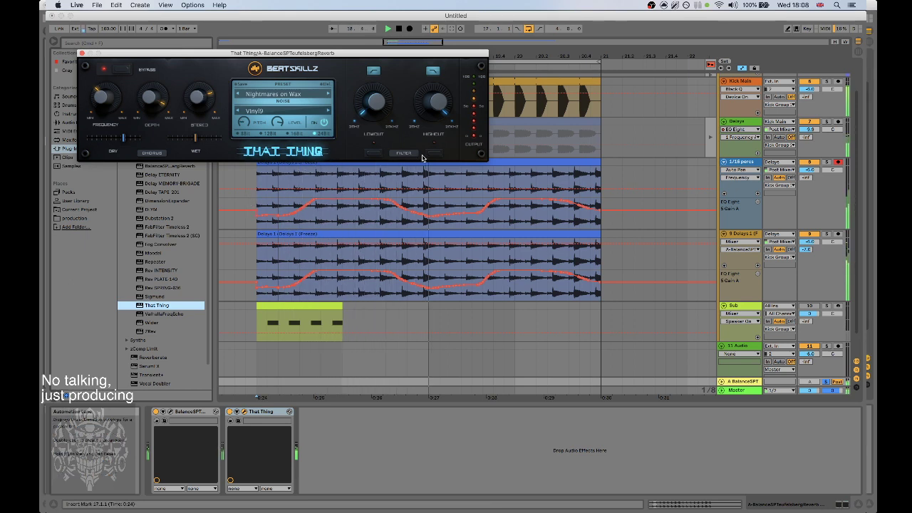
# Adjust That Thing's low-cut and high-cut filters, and review the TeufelsbergReverb settings.
pyautogui.moveTo(433, 109); pyautogui.dragTo(431, 119)
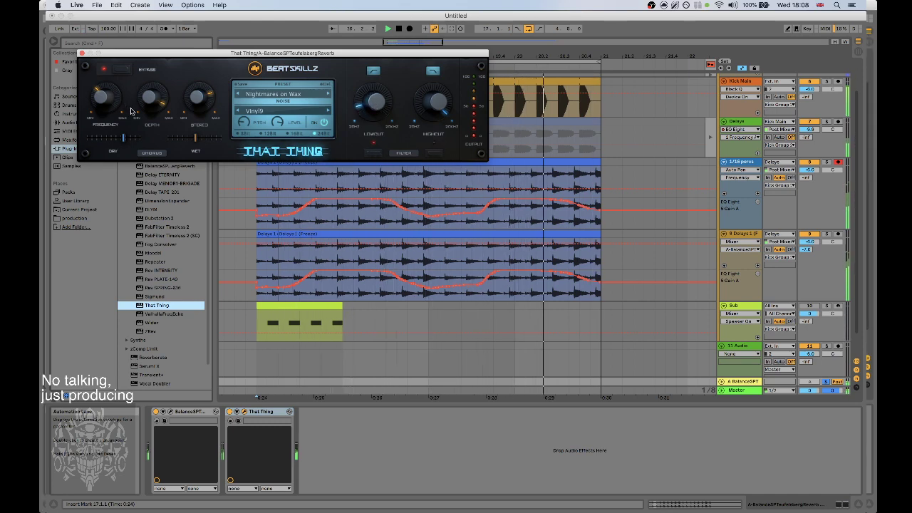
pyautogui.click(82, 54)
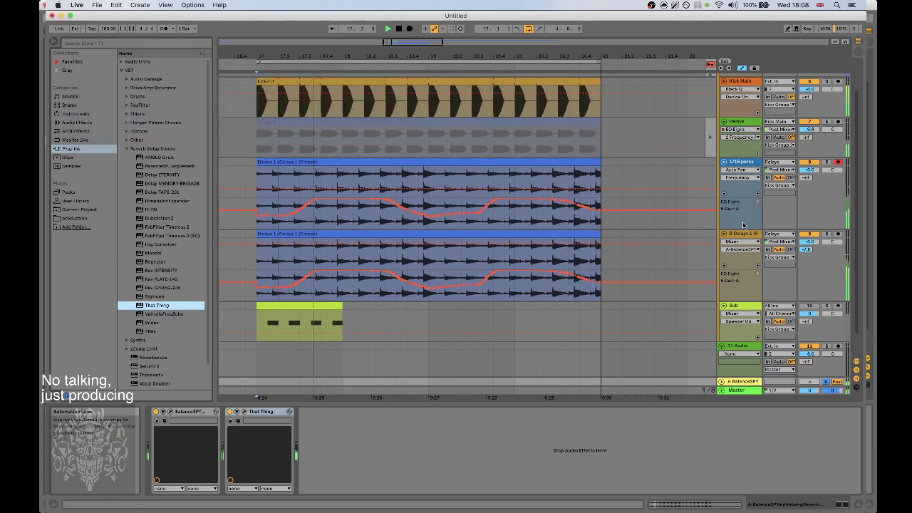
pyautogui.click(169, 412)
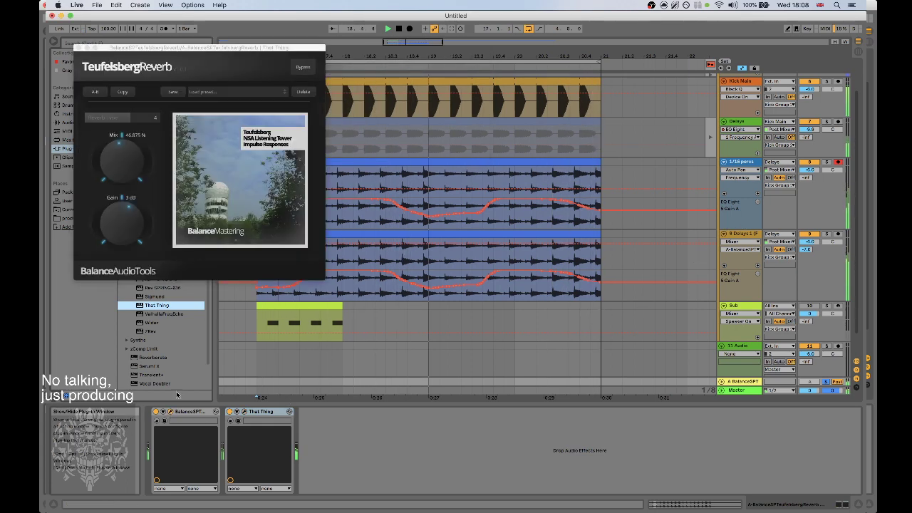
pyautogui.click(79, 49)
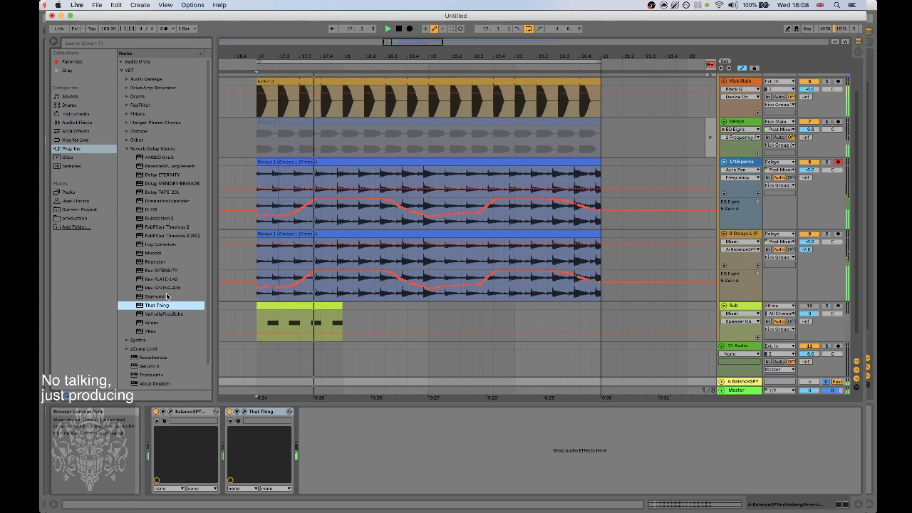
# Add ValhallaFreqEcho at the end of the return chain and set its Shift to -2.26 Hz.
pyautogui.press('Down')
pyautogui.press('Return')
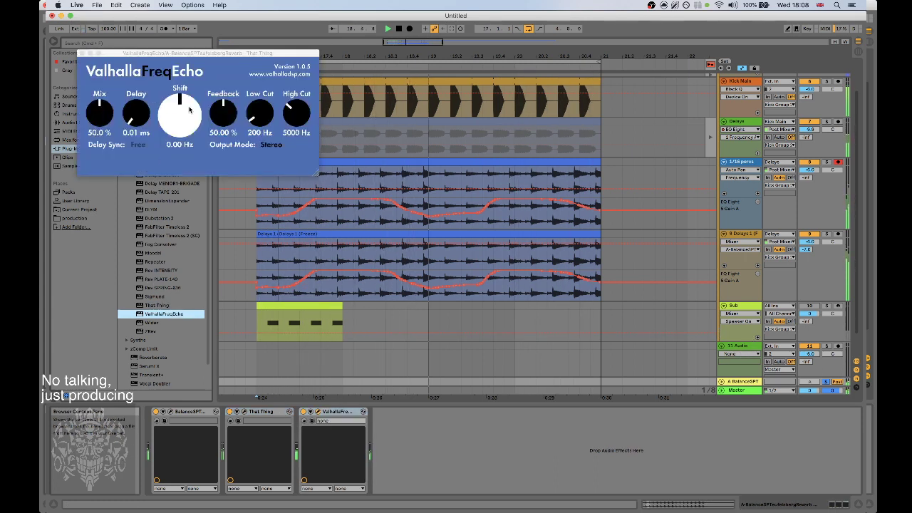
pyautogui.moveTo(184, 109); pyautogui.dragTo(184, 128)
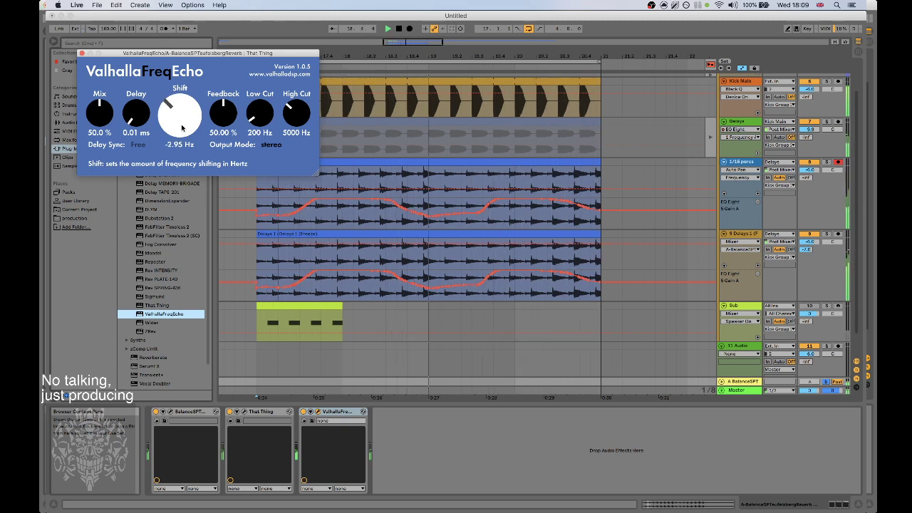
pyautogui.moveTo(182, 128); pyautogui.dragTo(182, 127)
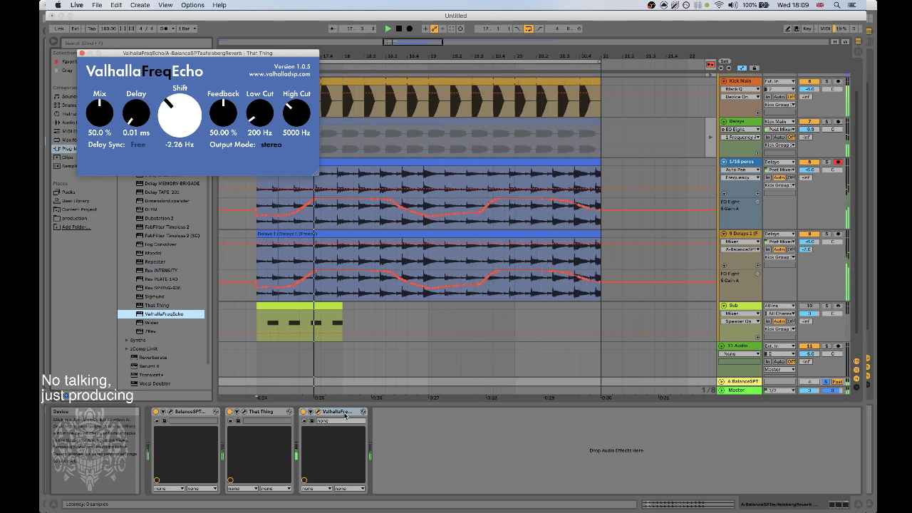
# Set ValhallaFreqEcho's Shift to -0.47 Hz, Mix to 51.2 %, Delay to 3.18 ms and Feedback to 48.80 %.
pyautogui.moveTo(335, 412); pyautogui.dragTo(401, 421)
pyautogui.moveTo(185, 121); pyautogui.dragTo(133, 78)
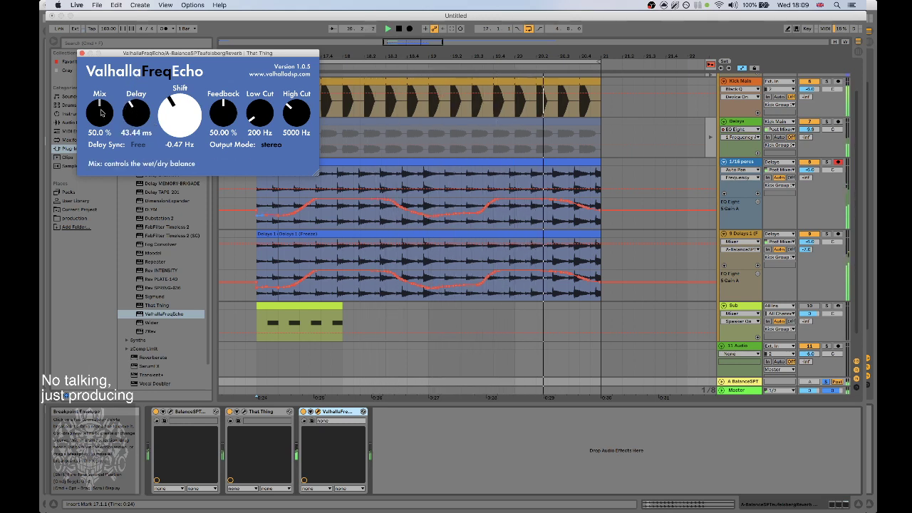
pyautogui.moveTo(100, 111)
pyautogui.mouseDown()
pyautogui.moveTo(111, 76)
pyautogui.moveTo(110, 119)
pyautogui.mouseUp()
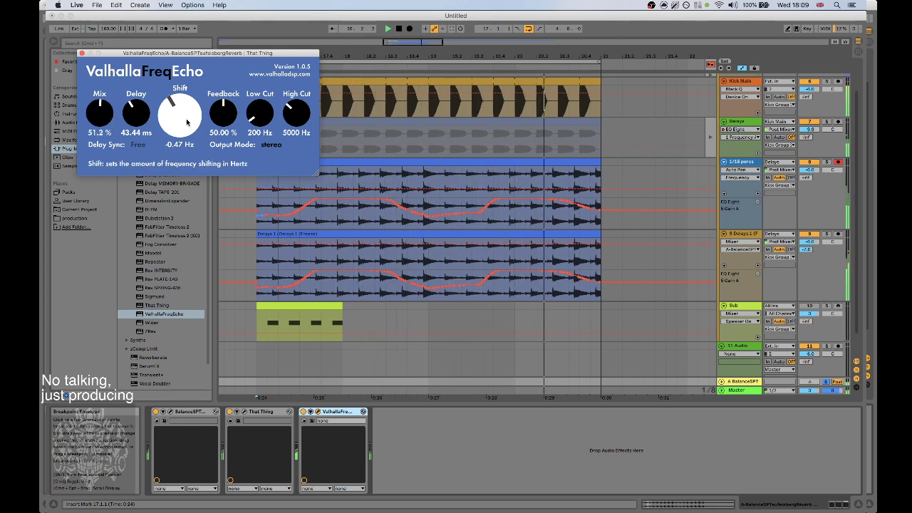
pyautogui.moveTo(136, 112); pyautogui.dragTo(148, 144)
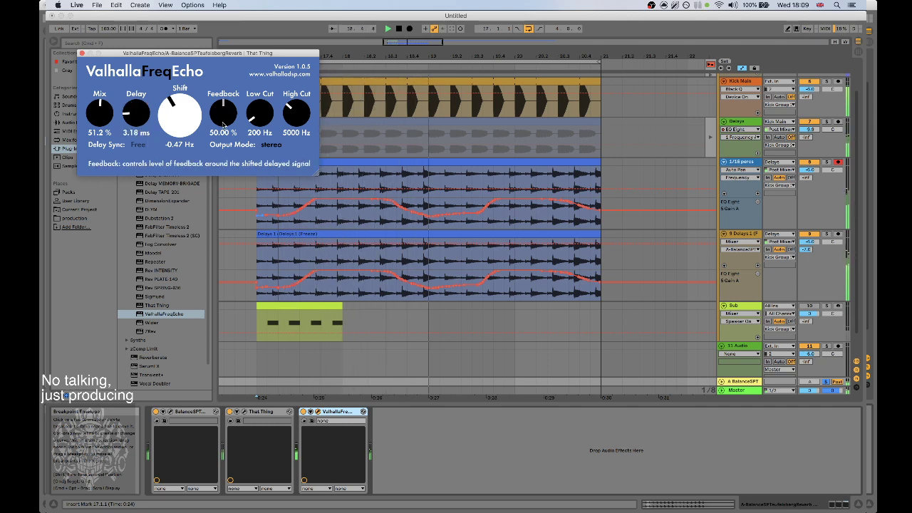
pyautogui.moveTo(223, 110); pyautogui.dragTo(230, 144)
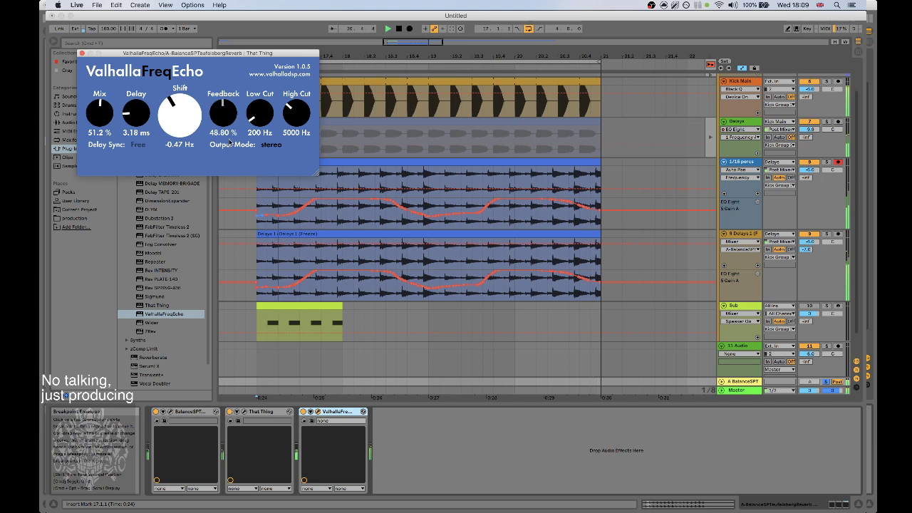
# Move ValhallaFreqEcho to the start of the return's device chain and raise its Feedback to 56.80 %.
pyautogui.click(344, 414)
pyautogui.moveTo(344, 414); pyautogui.dragTo(171, 415)
pyautogui.moveTo(223, 109); pyautogui.dragTo(229, 84)
pyautogui.moveTo(229, 93); pyautogui.dragTo(298, 49)
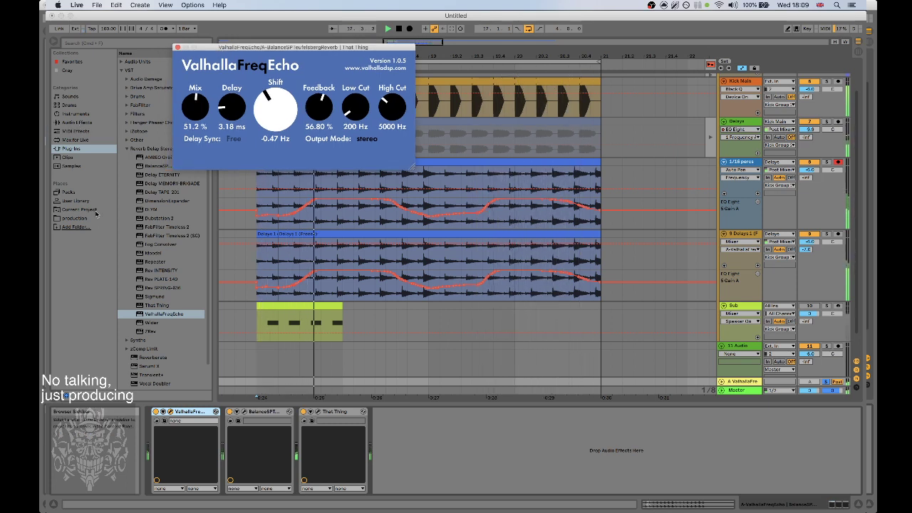
# Add The Spellbook v16 to the end of the return chain and unfold ValhallaFreqEcho's device parameters.
pyautogui.click(74, 139)
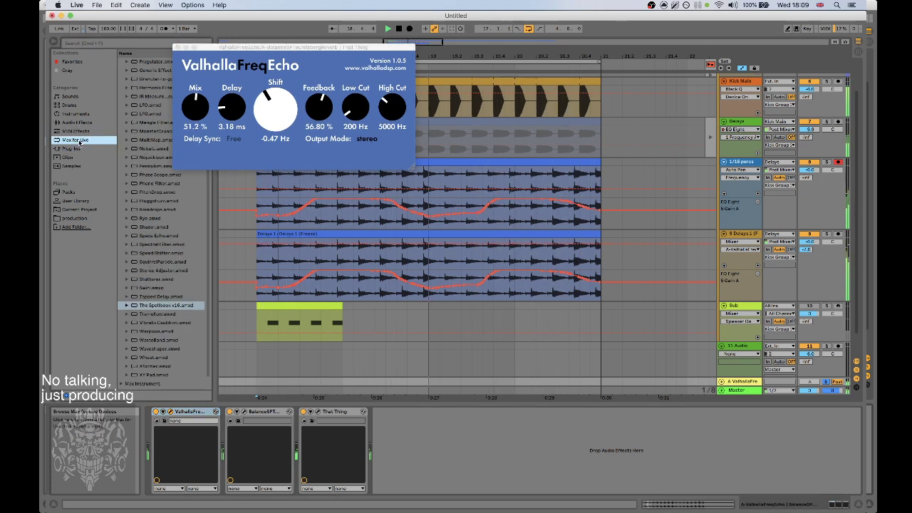
pyautogui.doubleClick(166, 307)
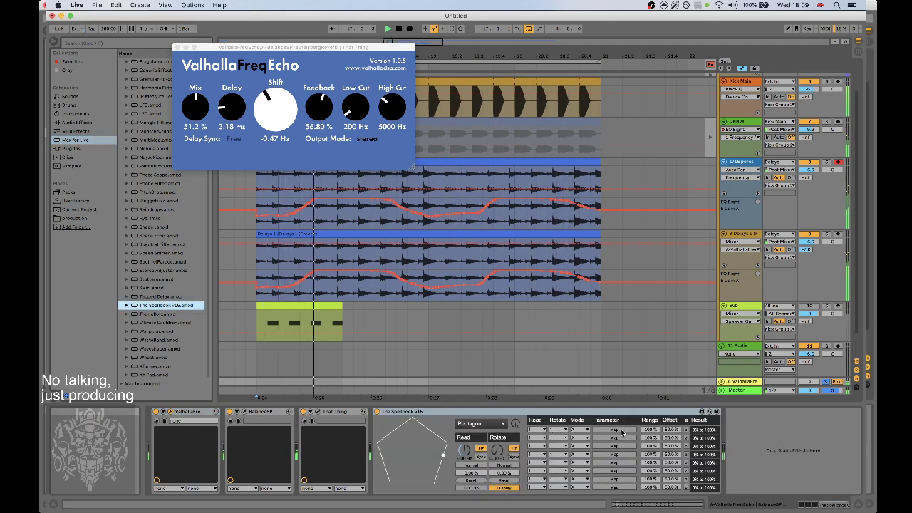
pyautogui.click(164, 412)
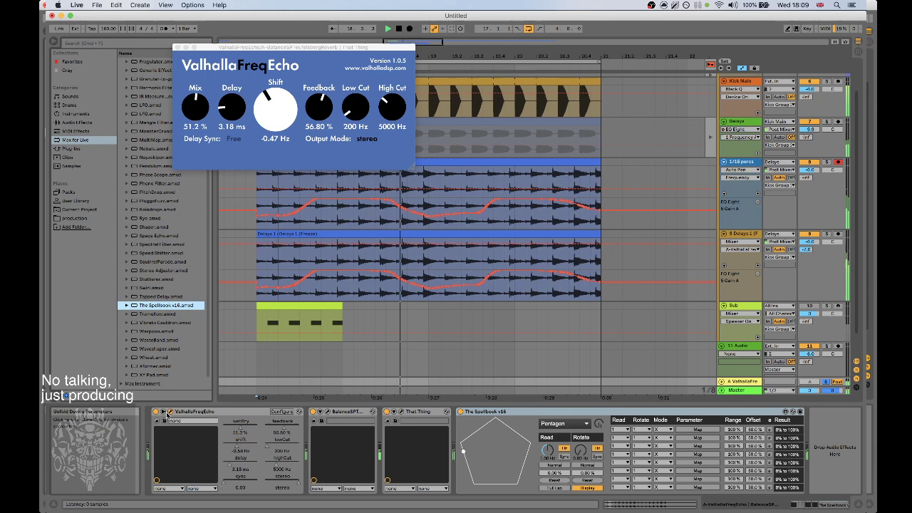
# Set ValhallaFreqEcho's Feedback to about 63 % and map it to The Spellbook's first slot with a 32.3 % range.
pyautogui.moveTo(324, 114); pyautogui.dragTo(325, 104)
pyautogui.click(288, 430)
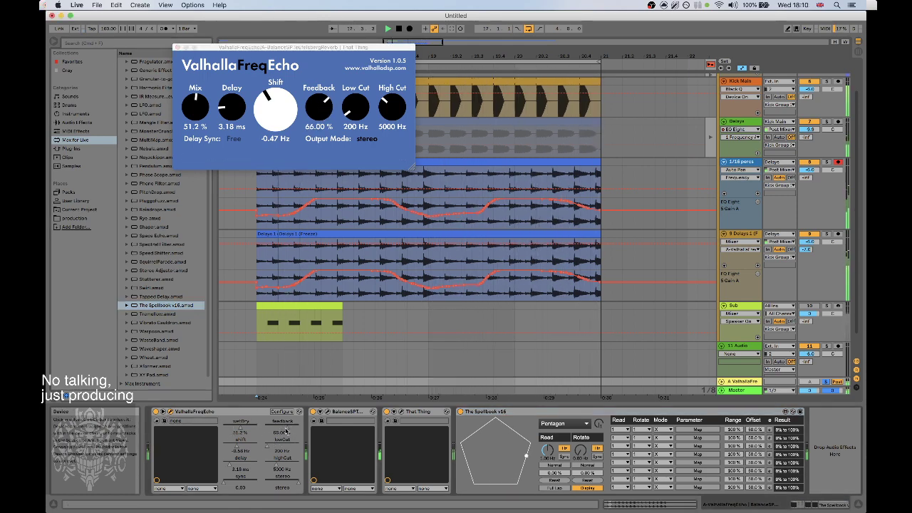
pyautogui.moveTo(288, 430); pyautogui.dragTo(288, 445)
pyautogui.click(698, 430)
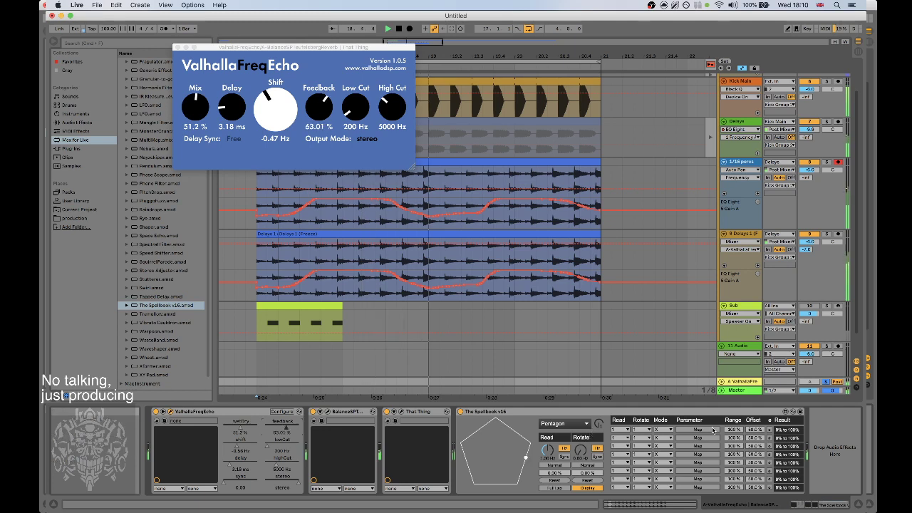
pyautogui.click(283, 429)
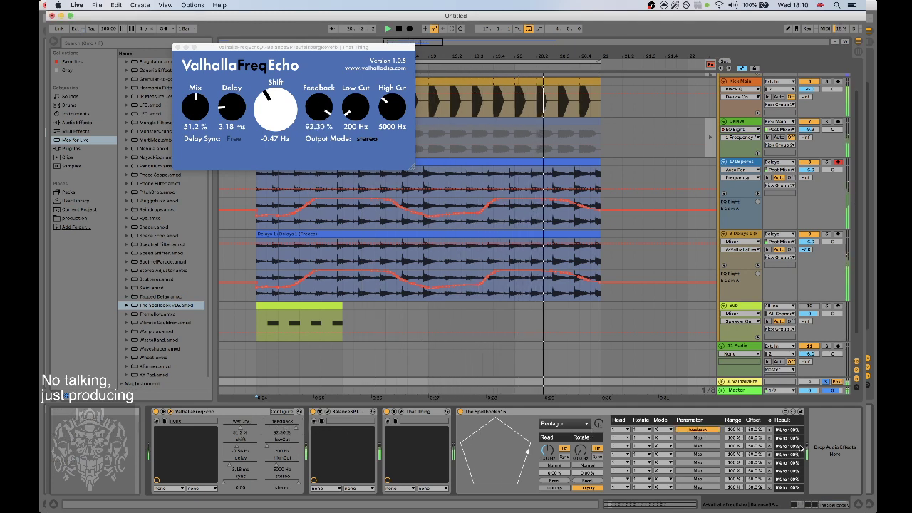
pyautogui.moveTo(733, 430); pyautogui.dragTo(734, 447)
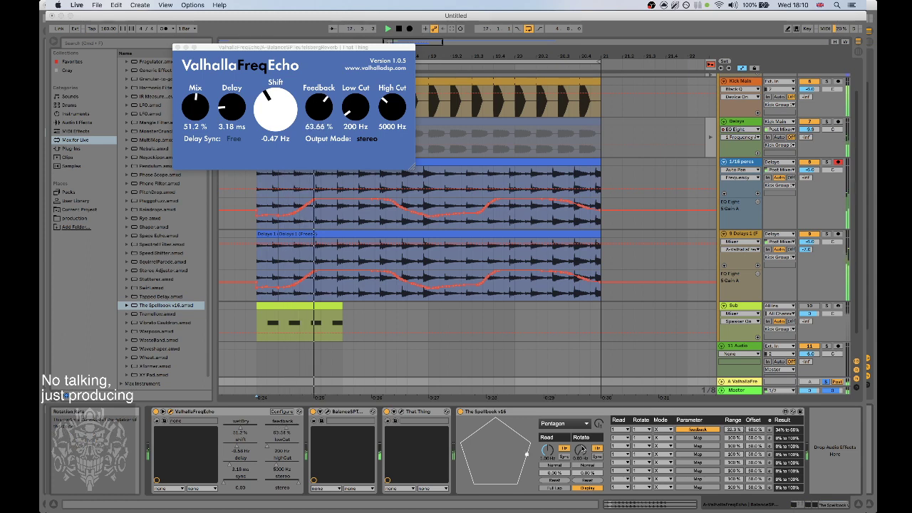
# Slow The Spellbook's read rate and change its shape through Pentagram to Enneagram.
pyautogui.moveTo(546, 450); pyautogui.dragTo(546, 444)
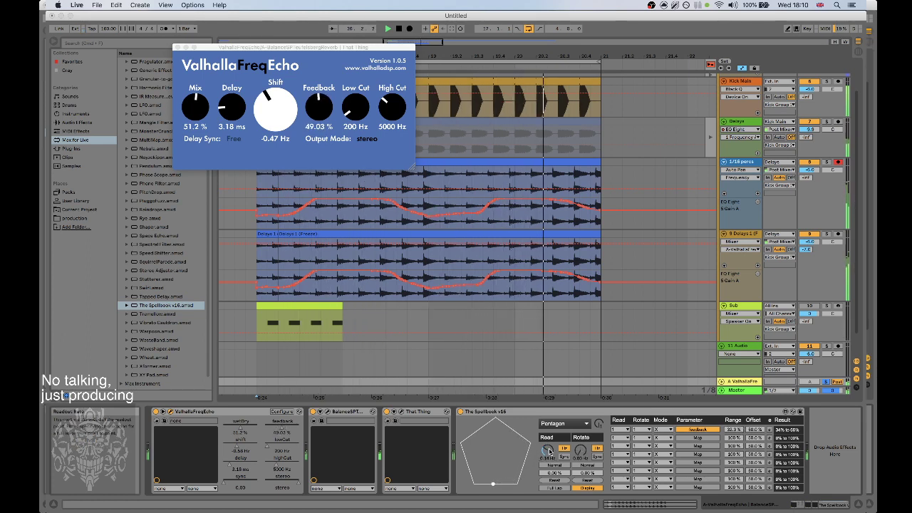
pyautogui.click(563, 423)
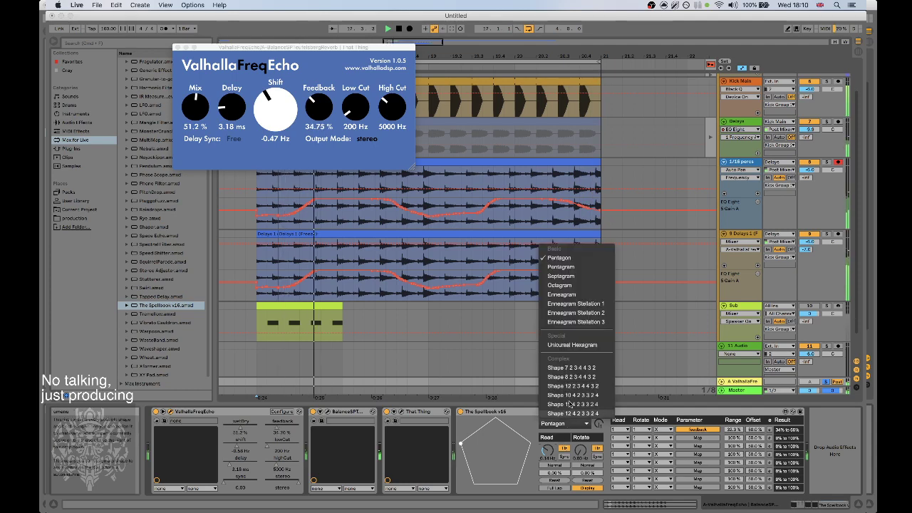
pyautogui.click(567, 267)
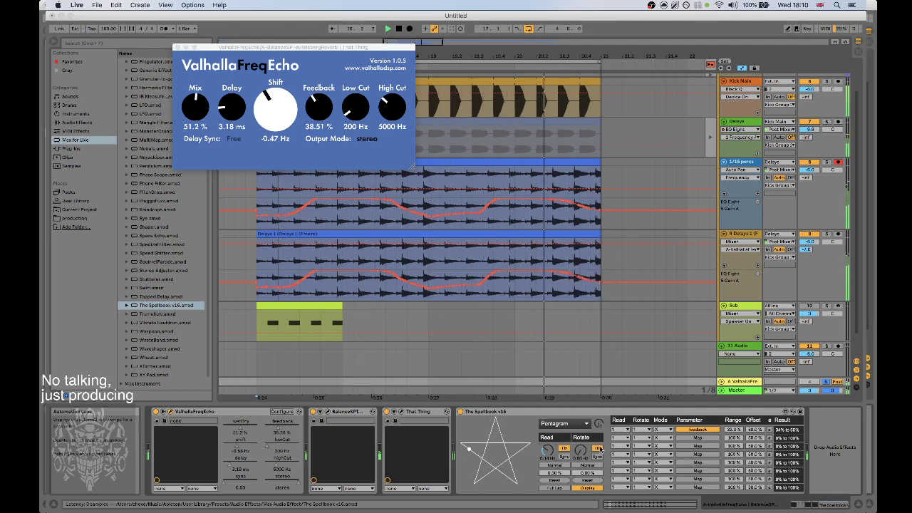
pyautogui.scroll(4, 599, 426)
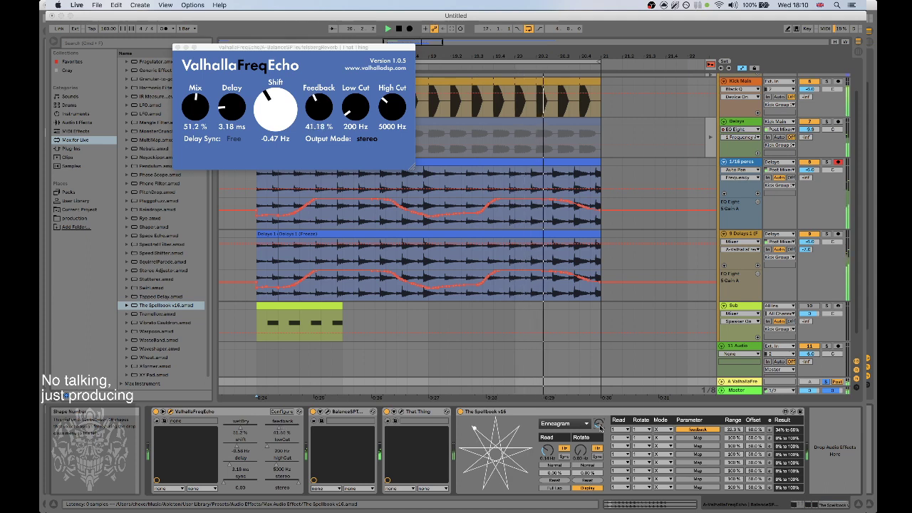
# Cycle The Spellbook's shape through Enneagram Star and Septagram and settle on Pentagram.
pyautogui.scroll(1, 600, 426)
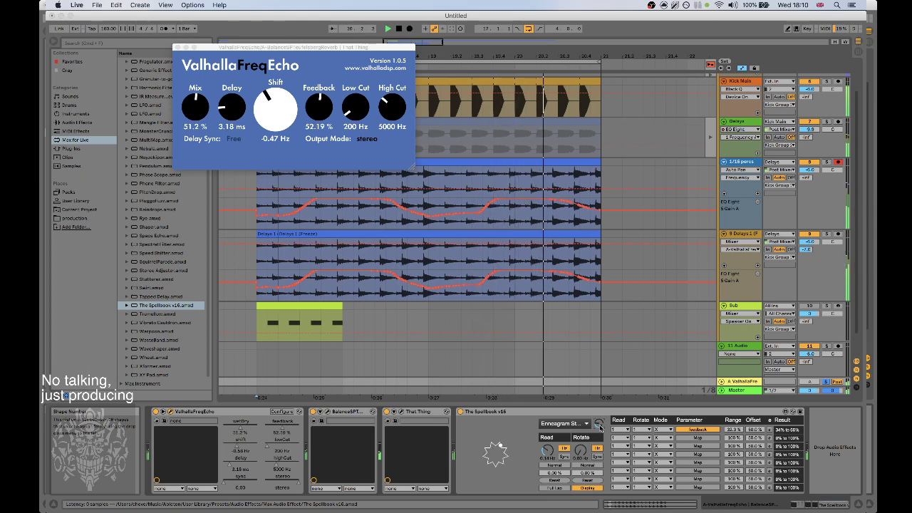
pyautogui.scroll(-1, 599, 426)
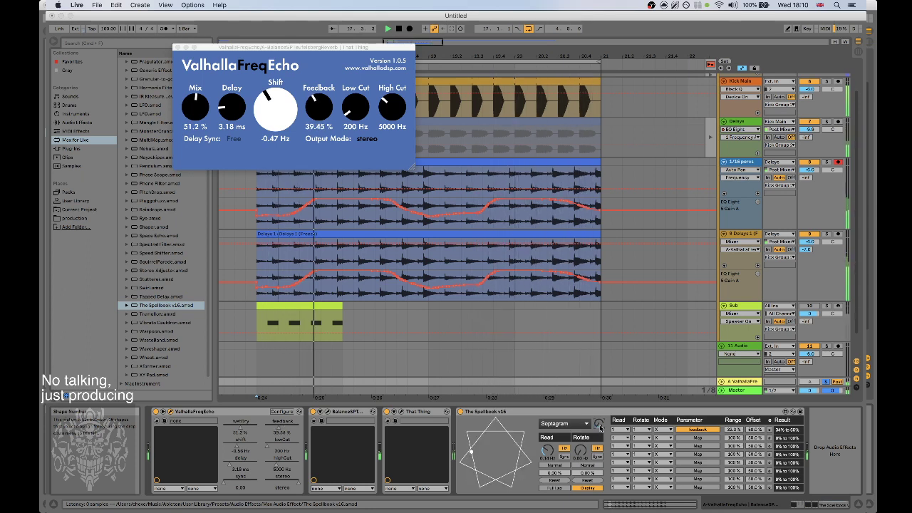
pyautogui.scroll(-4, 599, 426)
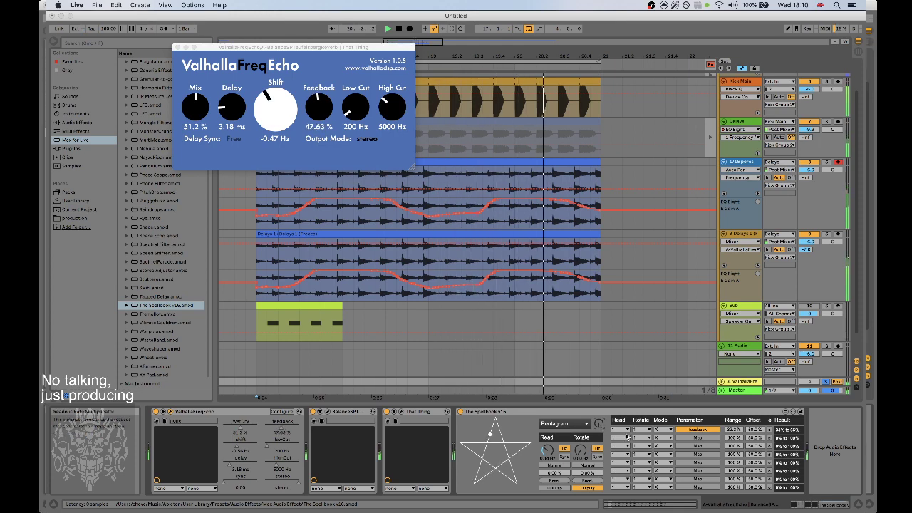
# Try a 1/4 read multiplier on The Spellbook's feedback slot and return it to 1.
pyautogui.click(620, 430)
pyautogui.click(621, 440)
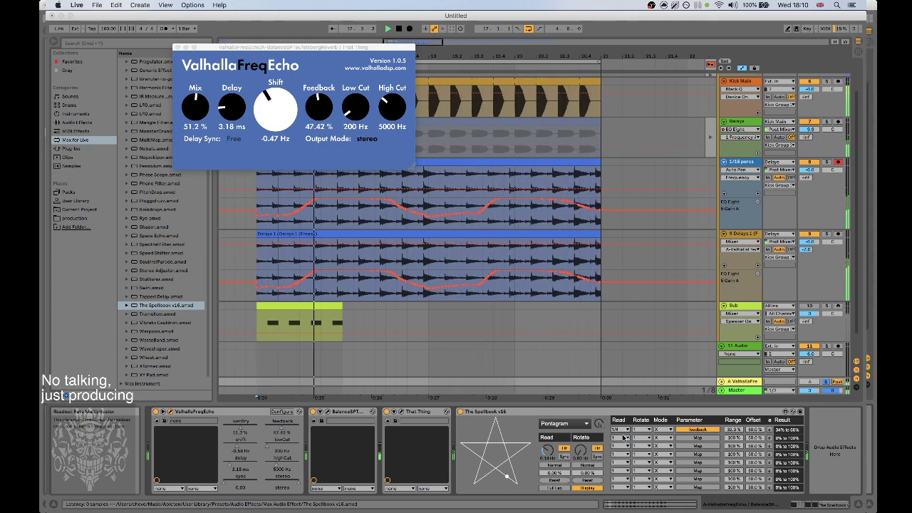
pyautogui.click(623, 431)
pyautogui.click(620, 452)
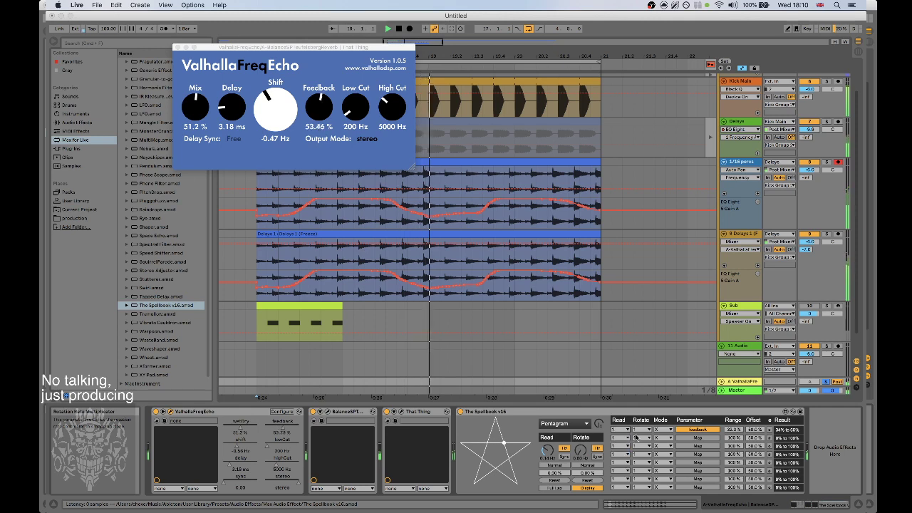
# Remap The Spellbook's first slot to ValhallaFreqEcho's feedback and widen its range to 48 %.
pyautogui.click(643, 431)
pyautogui.click(706, 431)
pyautogui.click(707, 431)
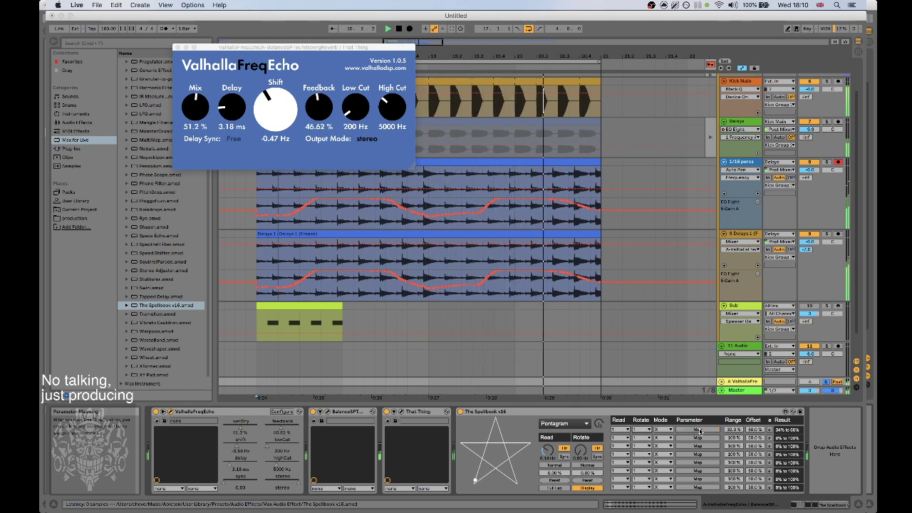
pyautogui.click(707, 430)
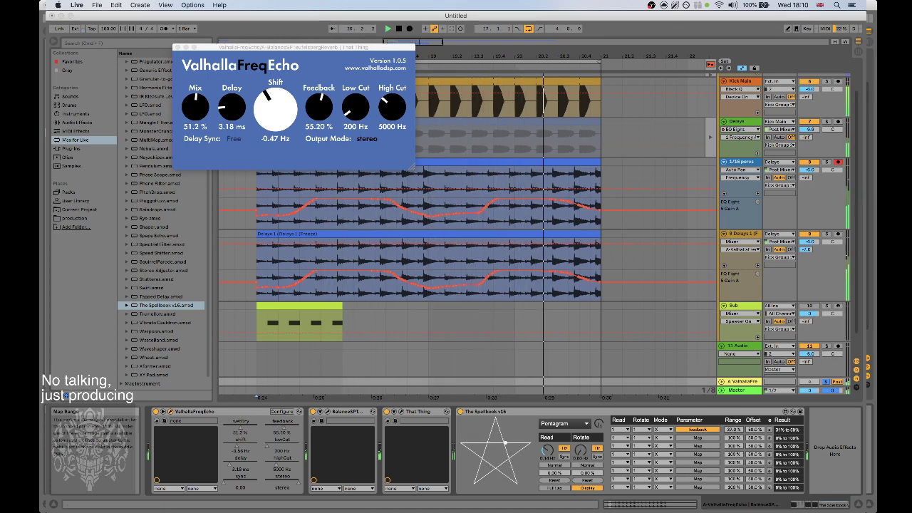
# Try ValhallaFreqEcho's Low Cut at about 940 Hz and its High Cut at about 7570 Hz.
pyautogui.moveTo(356, 107); pyautogui.dragTo(351, 80)
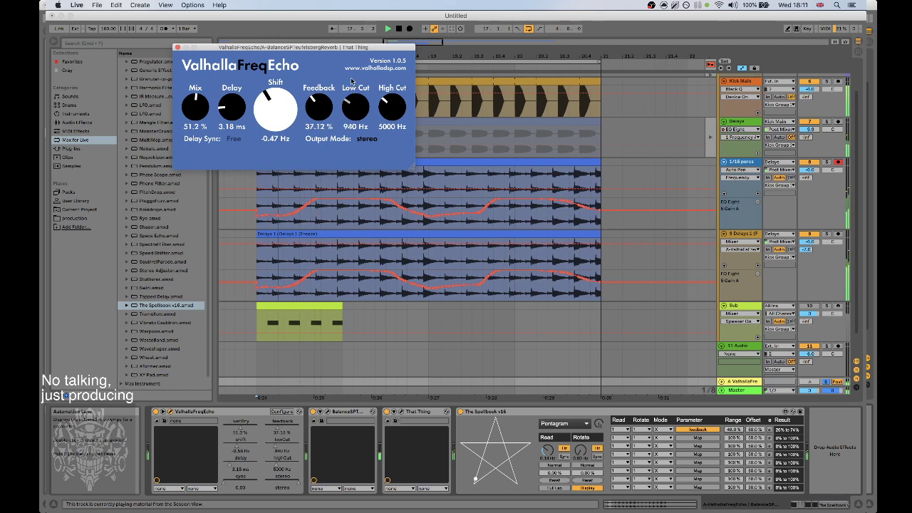
pyautogui.moveTo(353, 34); pyautogui.dragTo(393, 48)
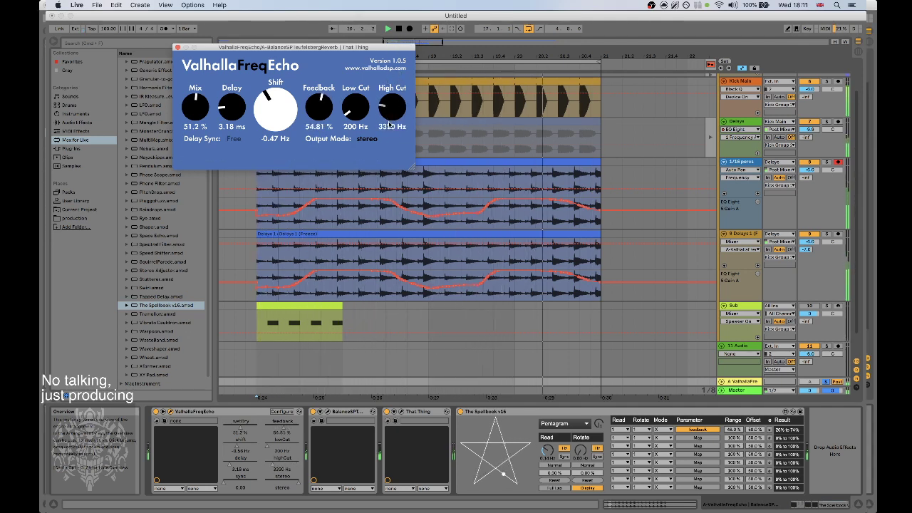
pyautogui.moveTo(389, 125); pyautogui.dragTo(391, 92)
# Map ValhallaFreqEcho's High Cut to The Spellbook's second slot with a 1/4 read and a 1/2 rotate multiplier.
pyautogui.click(698, 438)
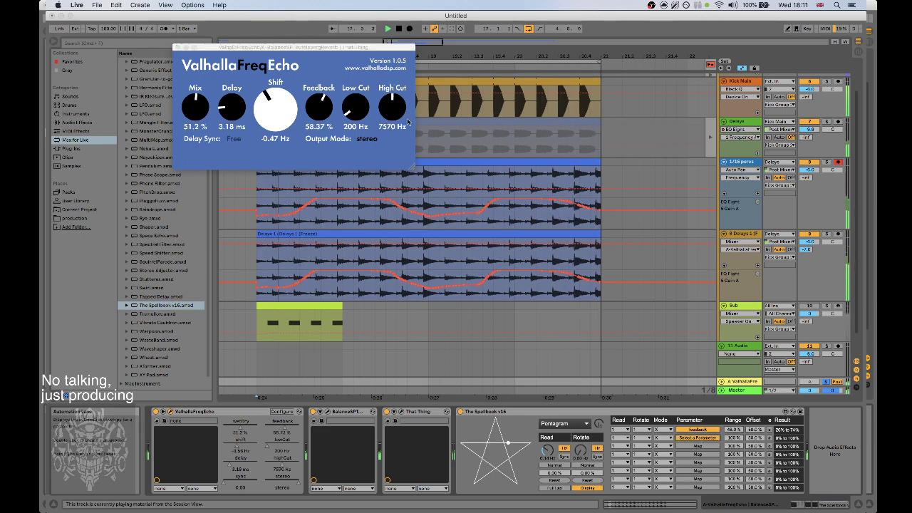
pyautogui.click(283, 469)
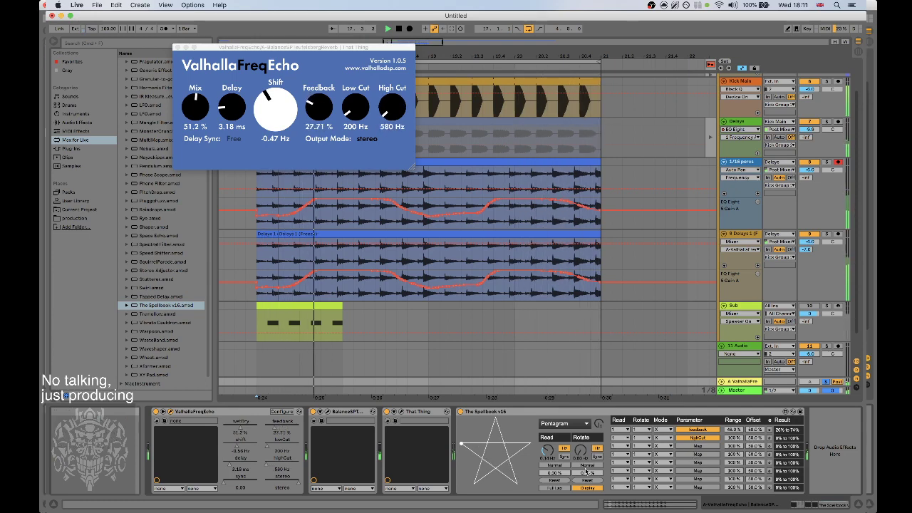
pyautogui.click(643, 439)
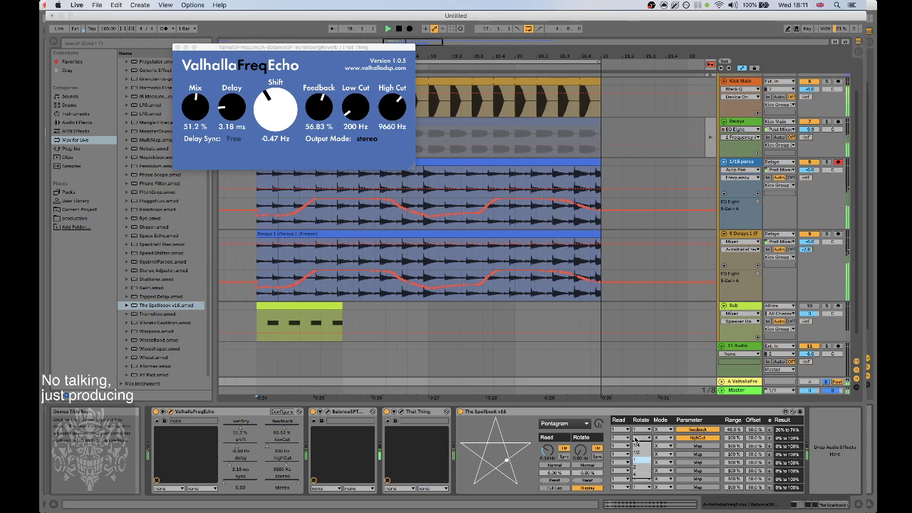
pyautogui.click(641, 452)
pyautogui.click(622, 437)
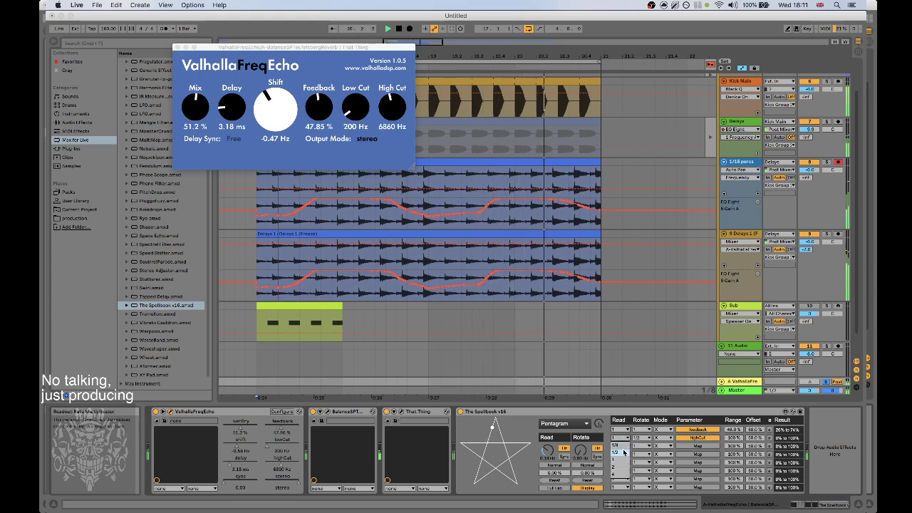
pyautogui.click(623, 444)
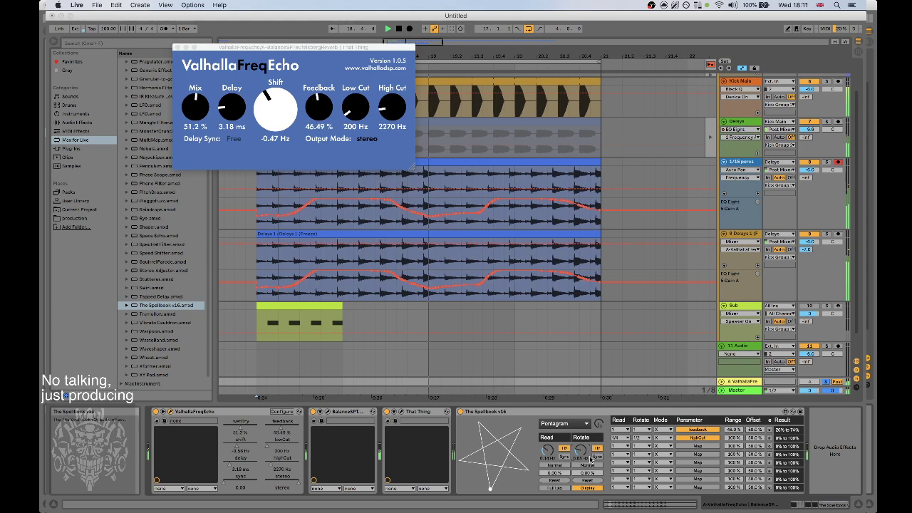
# Close the ValhallaFreqEcho window and briefly solo the Kick Main and 9 Delays 1 tracks to audition them.
pyautogui.click(177, 47)
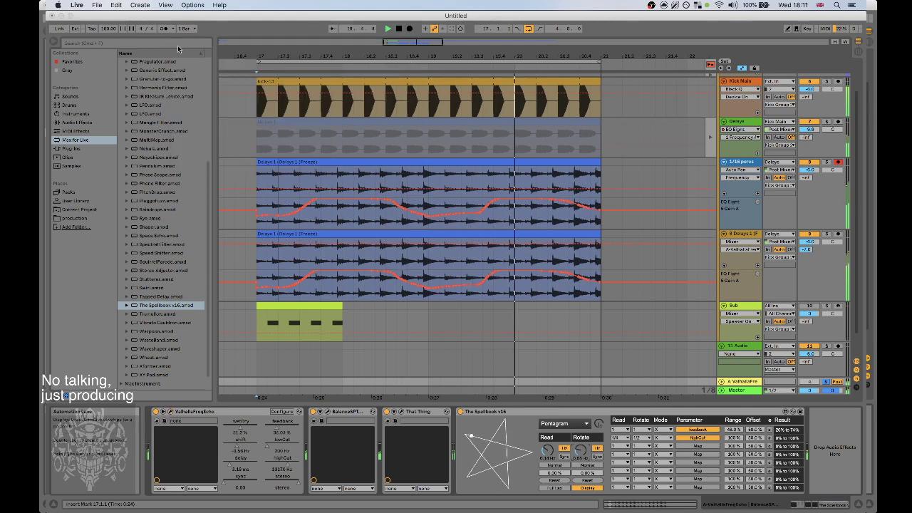
pyautogui.click(77, 122)
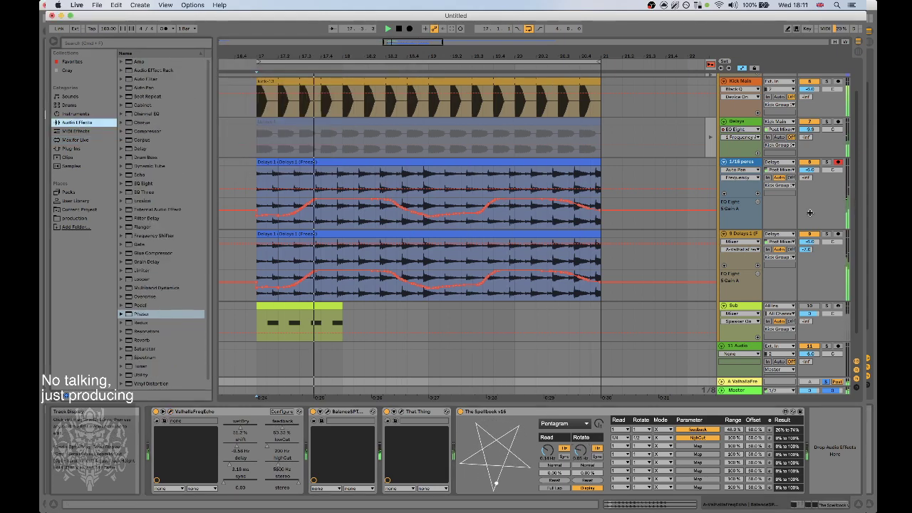
pyautogui.scroll(2, 827, 121)
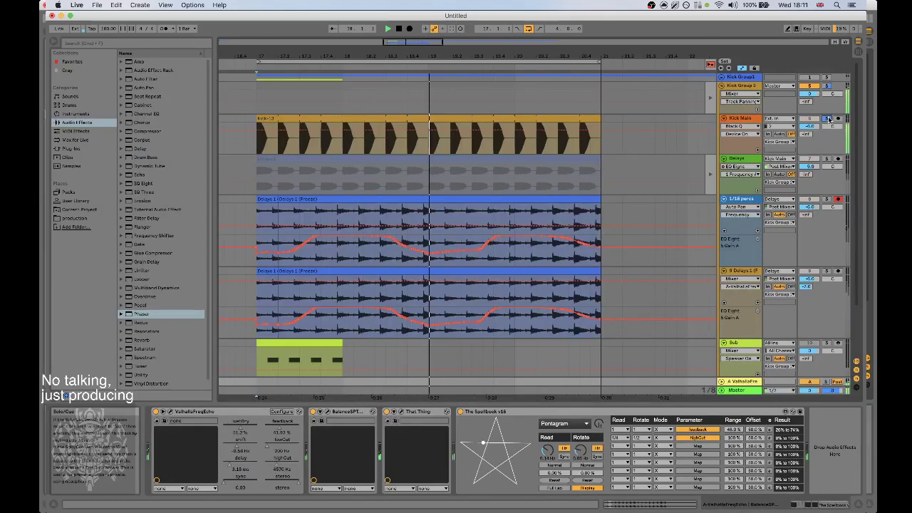
pyautogui.scroll(-3, 825, 202)
pyautogui.click(826, 208)
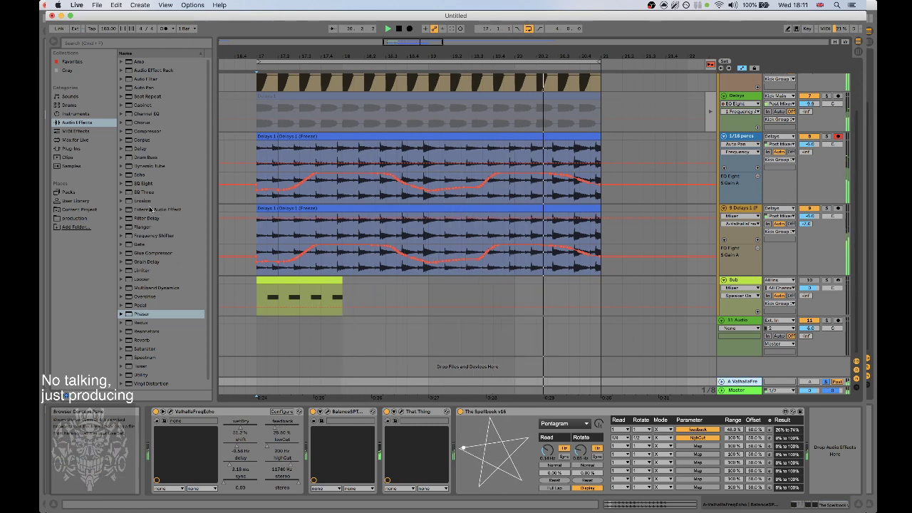
# Add Echo to the return chain after The Spellbook and fold The Spellbook.
pyautogui.click(140, 175)
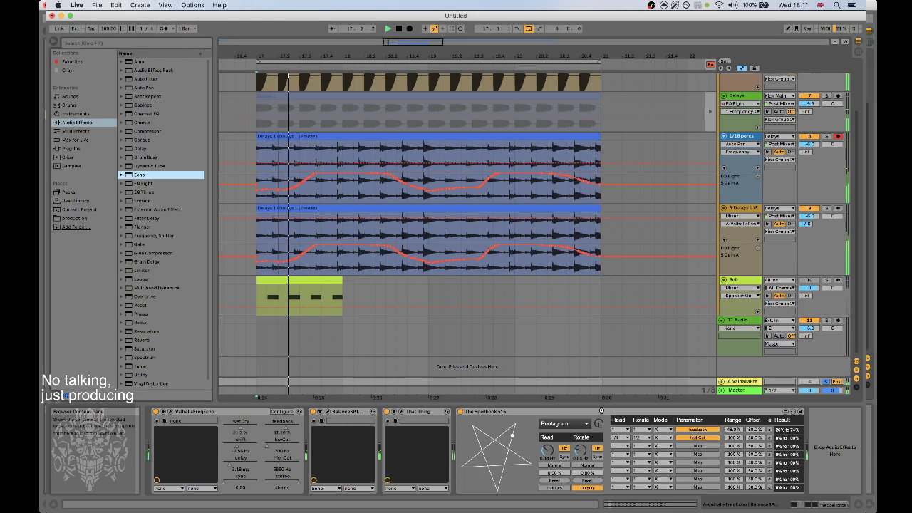
pyautogui.moveTo(468, 425); pyautogui.dragTo(827, 449)
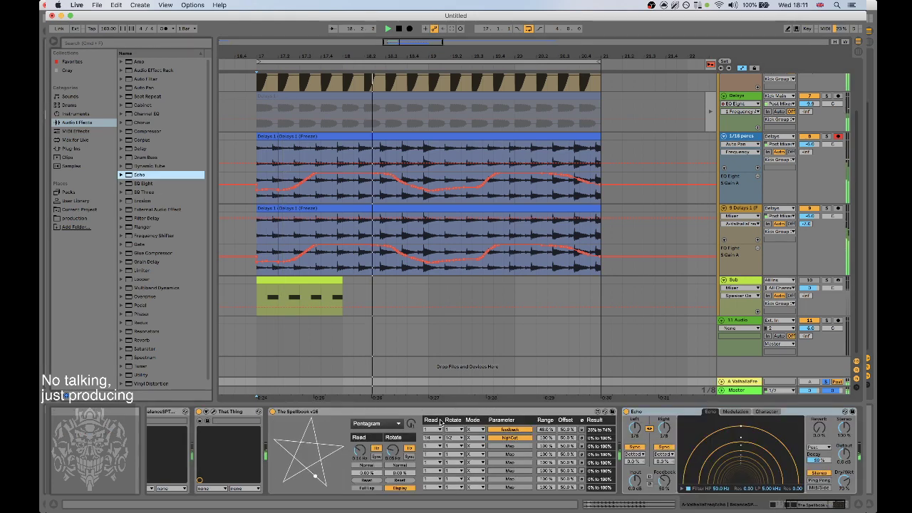
pyautogui.doubleClick(368, 412)
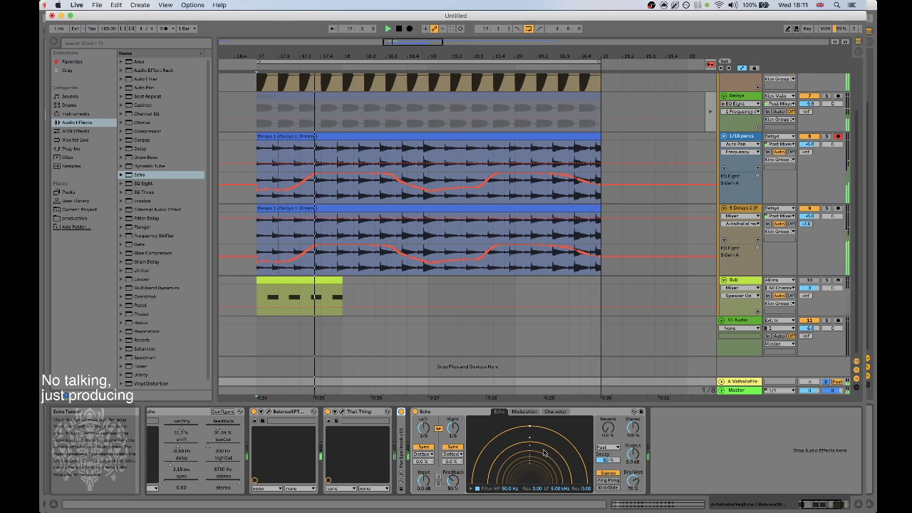
# Unlink Echo's delay times and set the left delay to 1/4 and the right delay to 1/2.
pyautogui.moveTo(454, 437); pyautogui.dragTo(457, 414)
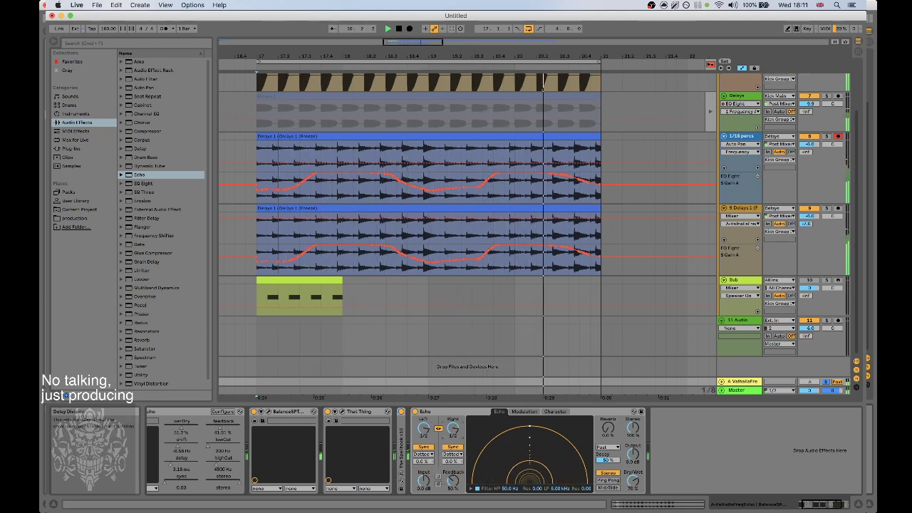
pyautogui.click(439, 428)
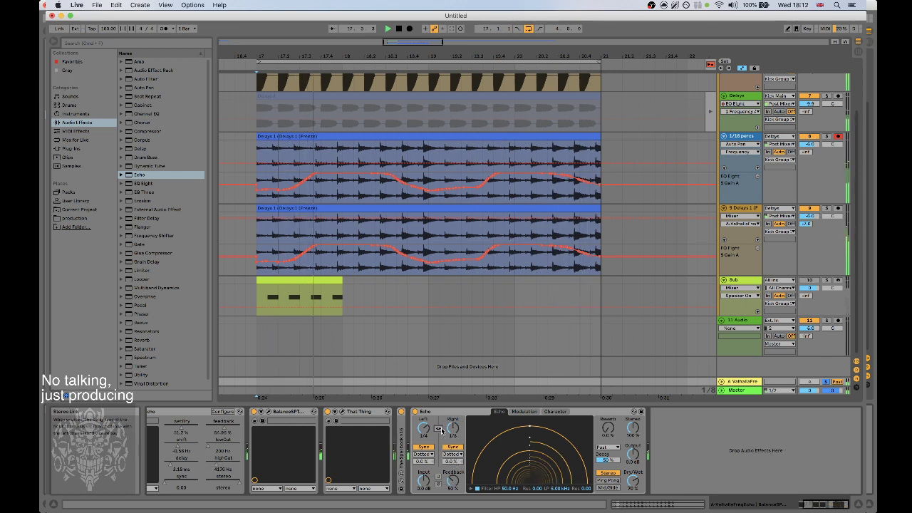
pyautogui.moveTo(453, 428); pyautogui.dragTo(453, 421)
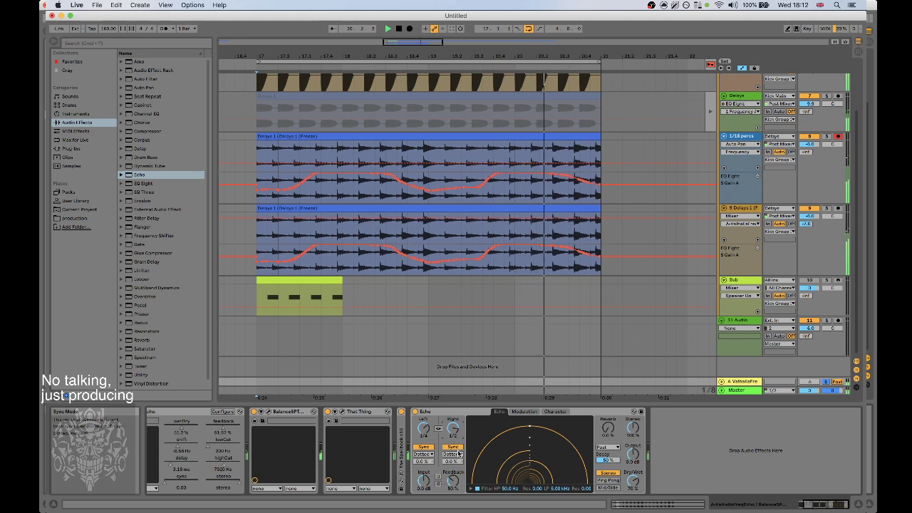
# Set Echo's Input to 2.5 dB, Feedback to 55 % and Reverb to about 24 %.
pyautogui.moveTo(424, 481)
pyautogui.mouseDown()
pyautogui.moveTo(424, 467)
pyautogui.moveTo(453, 467)
pyautogui.moveTo(454, 486)
pyautogui.moveTo(424, 485)
pyautogui.mouseUp()
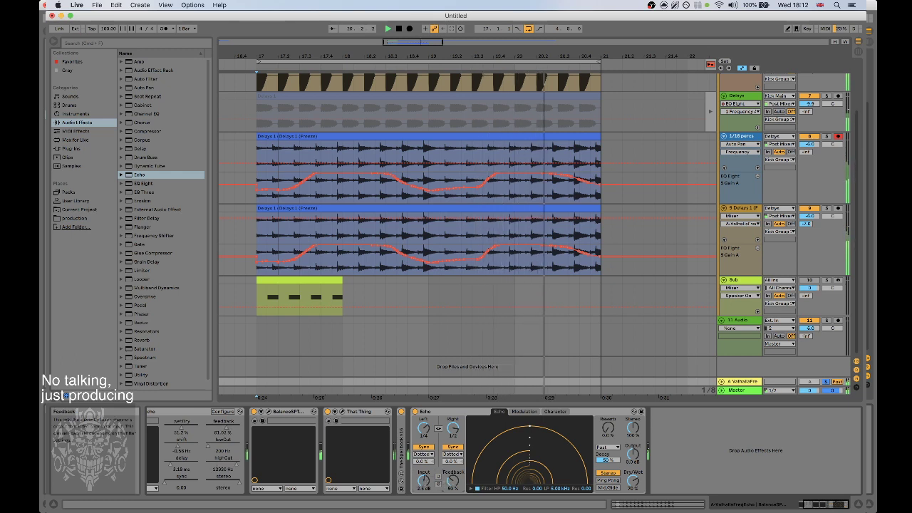
pyautogui.moveTo(608, 429); pyautogui.dragTo(608, 412)
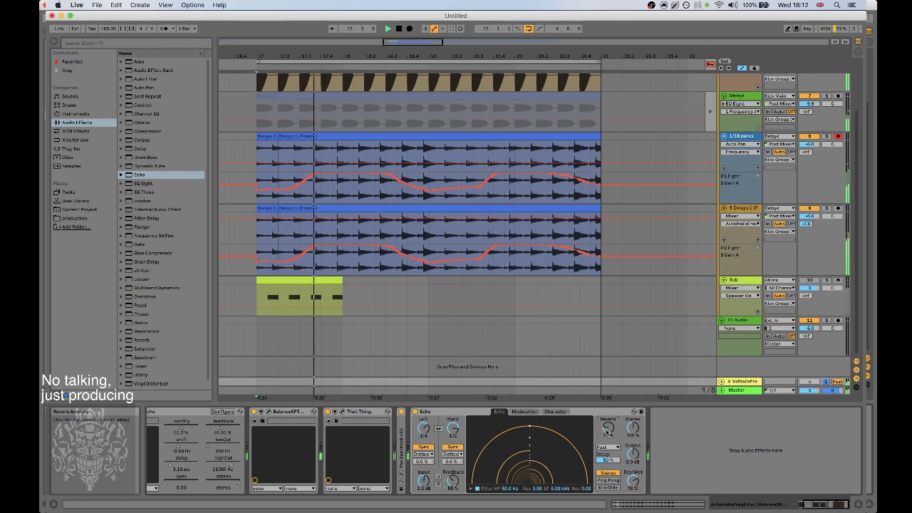
pyautogui.click(526, 412)
pyautogui.click(499, 412)
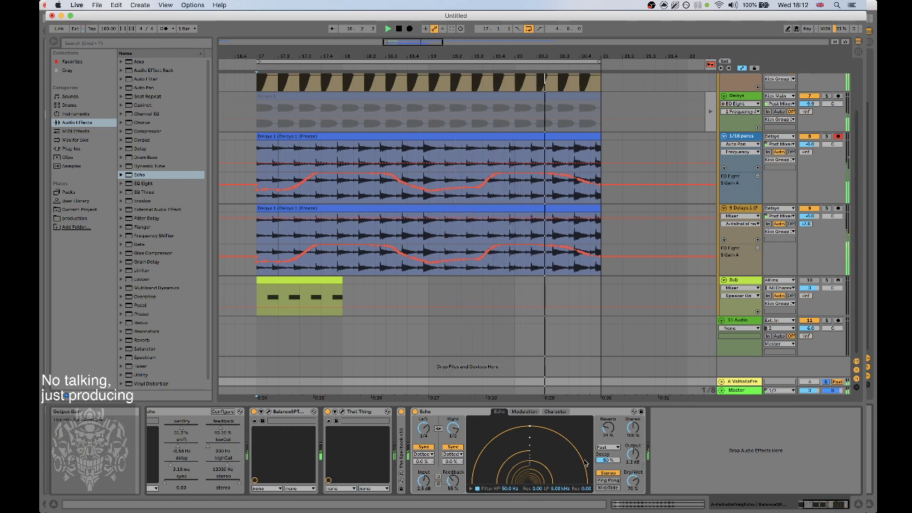
# Add EQ Eight after Echo and cut band 6 by about 5 dB near 1.9 kHz.
pyautogui.doubleClick(146, 185)
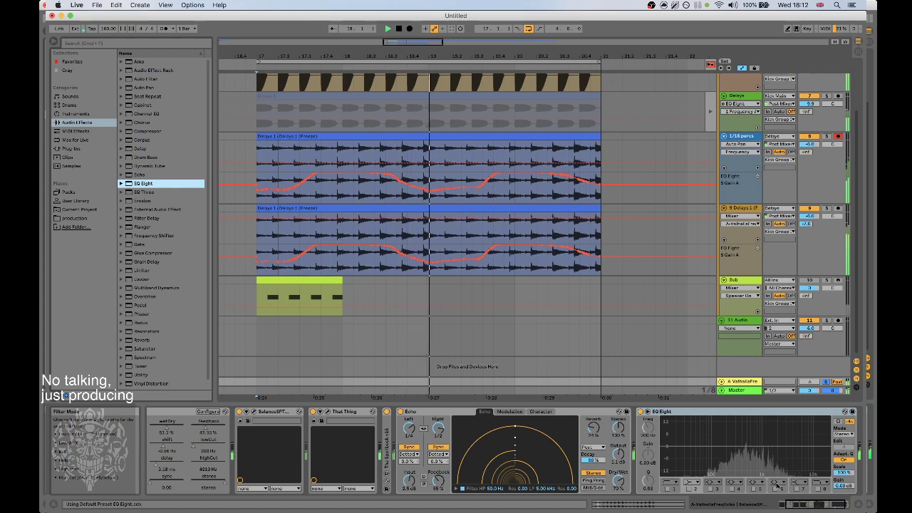
pyautogui.click(776, 489)
pyautogui.moveTo(788, 446); pyautogui.dragTo(765, 453)
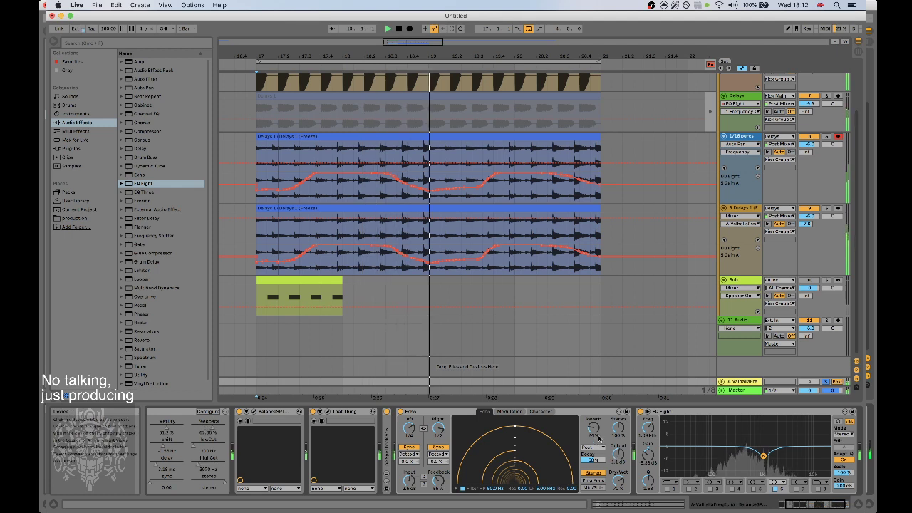
# Set Echo's reverb Decay to about 65 % and its Input to 0 dB, and display its modulation settings.
pyautogui.moveTo(594, 462); pyautogui.dragTo(595, 456)
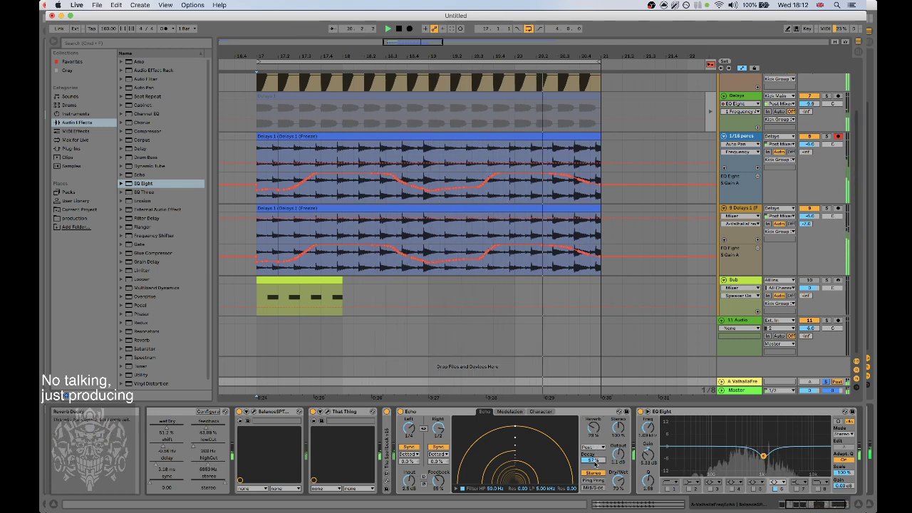
pyautogui.moveTo(408, 472); pyautogui.dragTo(408, 481)
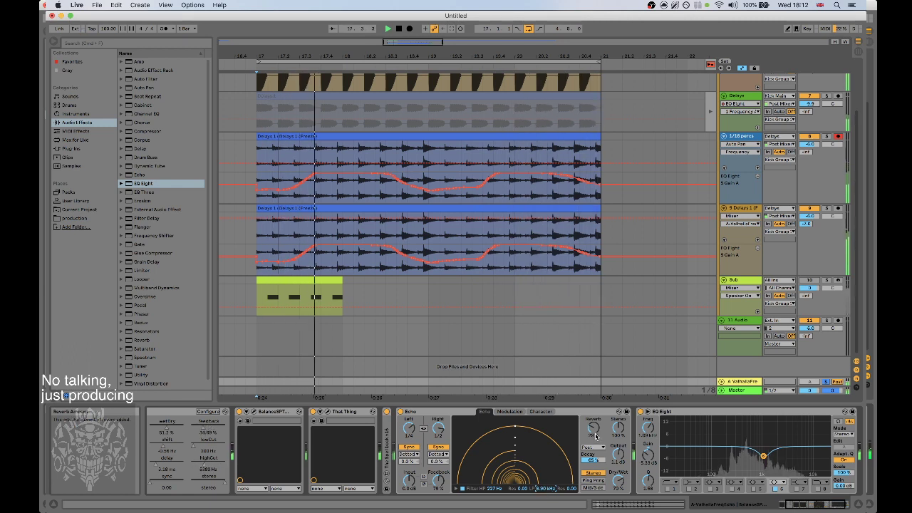
pyautogui.click(510, 412)
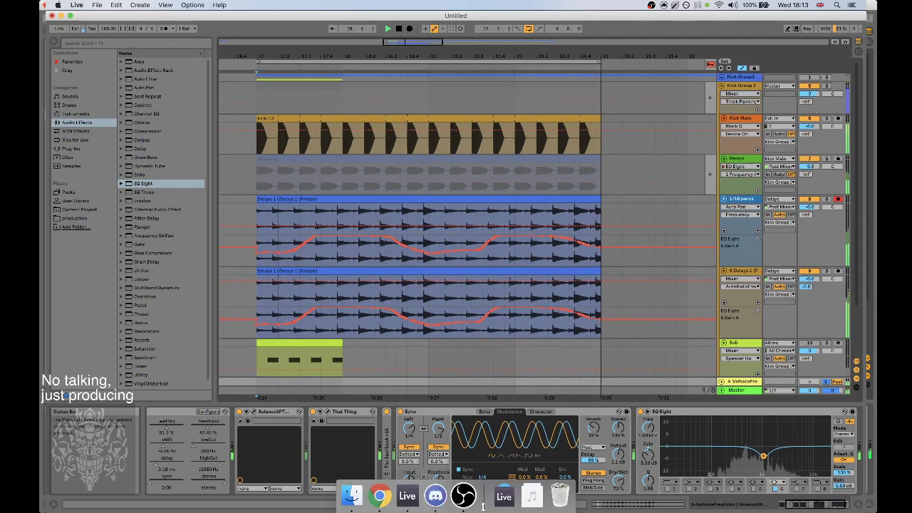
pyautogui.click(472, 505)
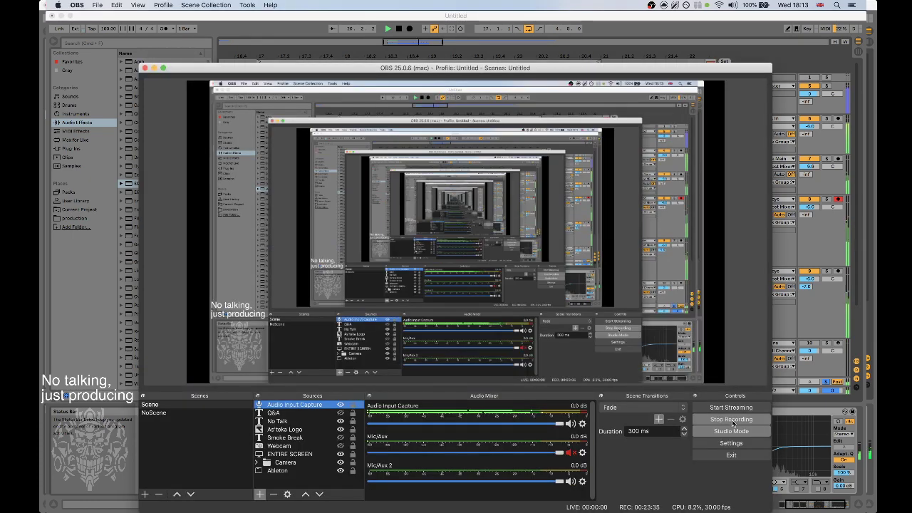
pyautogui.press('super+Tab')
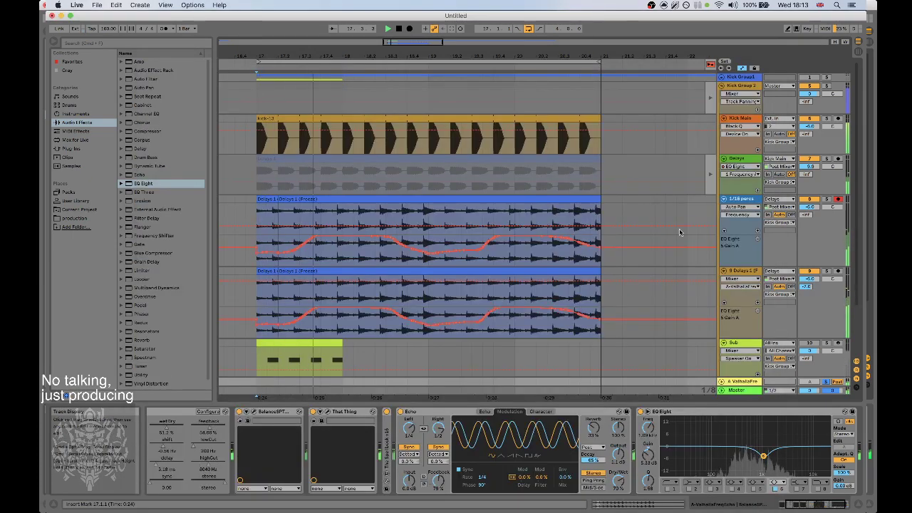
# Set the sends from Kick Main and 9 Delays 1 to the ValhallaFreqEcho return to -inf.
pyautogui.moveTo(806, 134)
pyautogui.mouseDown()
pyautogui.moveTo(806, 113)
pyautogui.moveTo(806, 151)
pyautogui.mouseUp()
pyautogui.moveTo(807, 287); pyautogui.dragTo(806, 314)
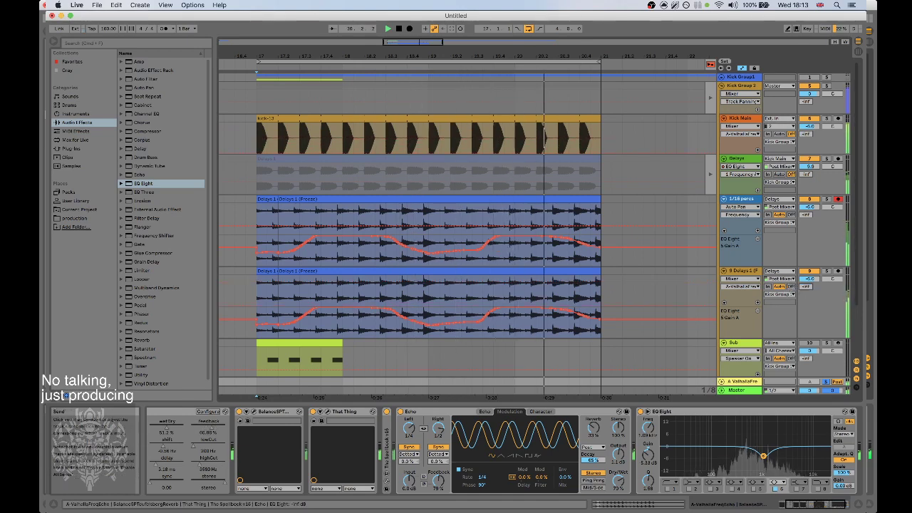
# Insert a new audio track and raise Kick Main's send to the ValhallaFreqEcho return to about -7.2 dB.
pyautogui.press('super+t')
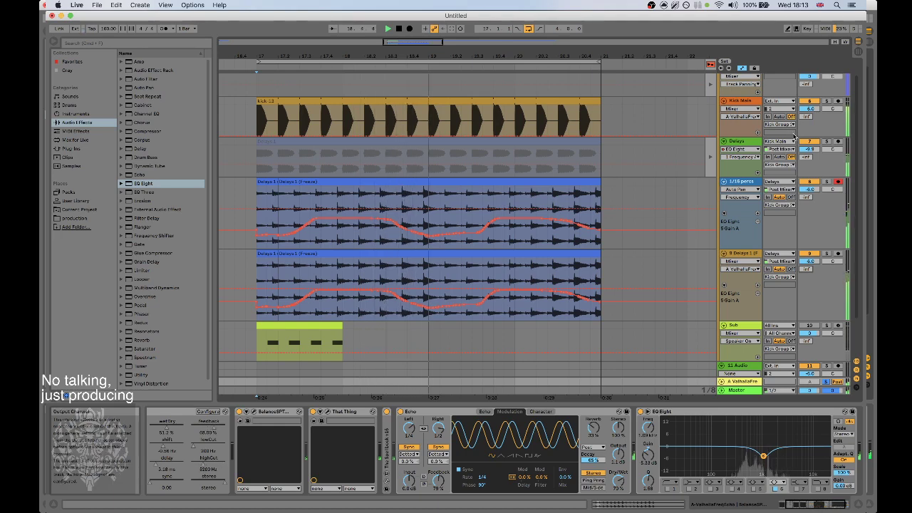
pyautogui.moveTo(806, 117); pyautogui.dragTo(806, 97)
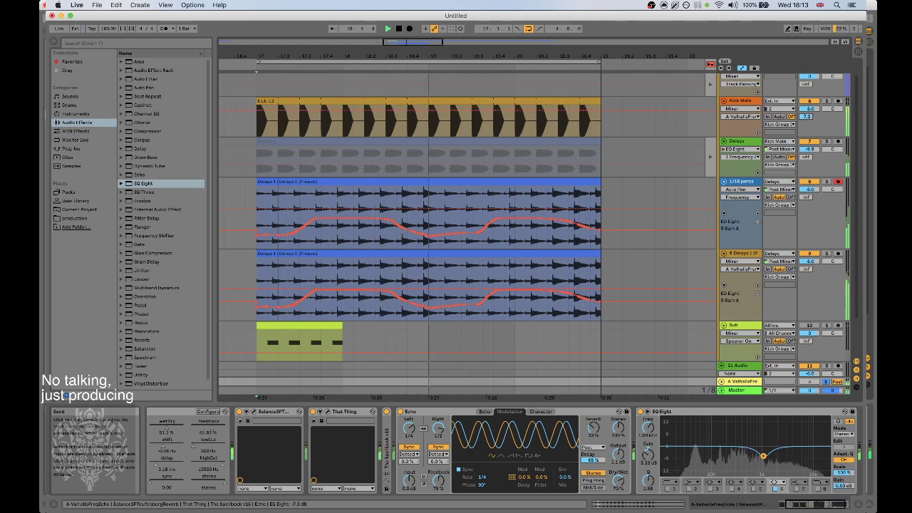
# Review That Thing's settings on the return, and deactivate the Delays, 1/16 percs, 9 Delays 1 and Sub tracks for playback.
pyautogui.moveTo(823, 505); pyautogui.dragTo(806, 505)
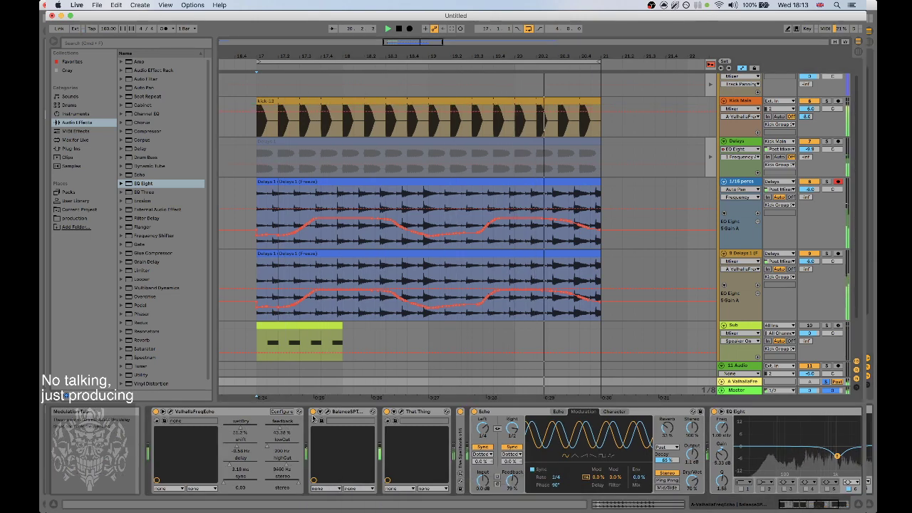
pyautogui.click(400, 412)
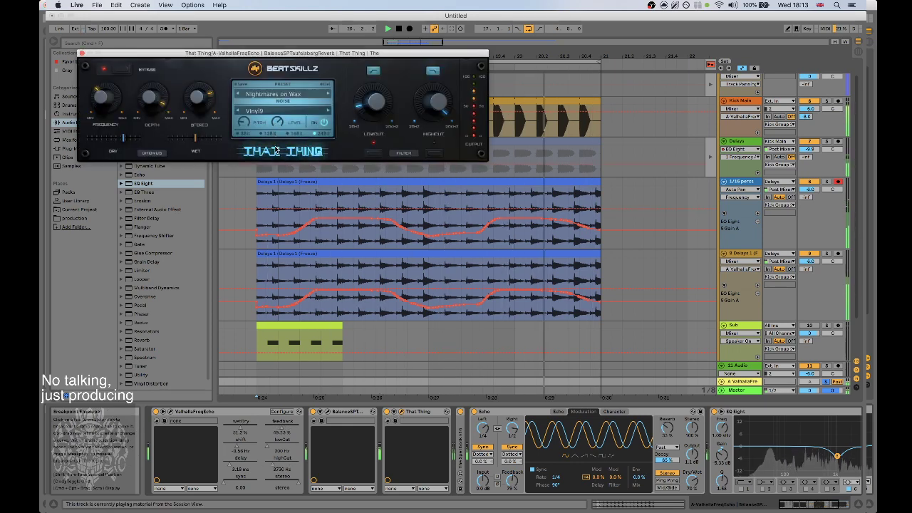
pyautogui.click(82, 53)
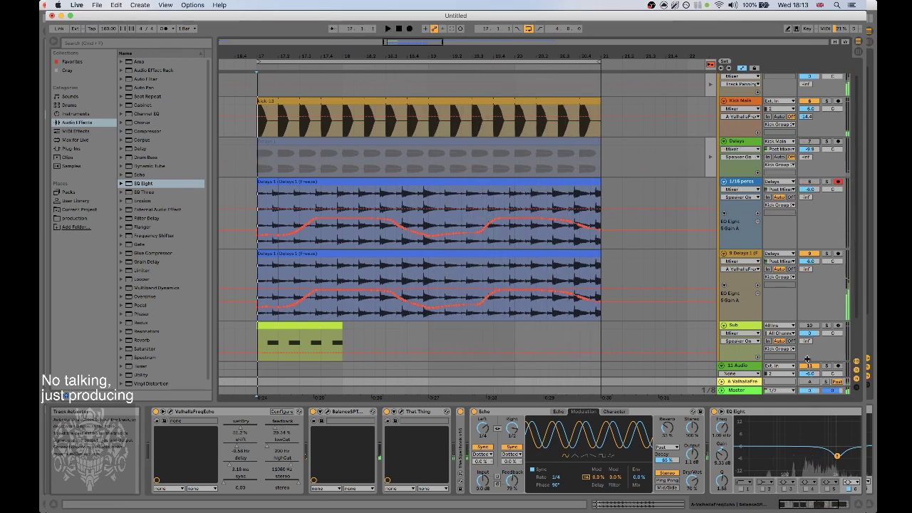
pyautogui.press('space')
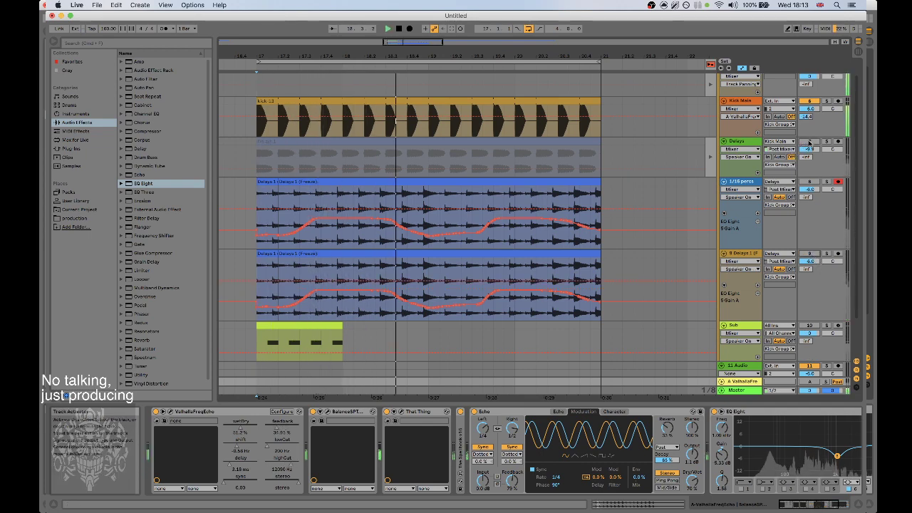
# Bypass the Master's Saturator, FabFilter Pro-L 2 and Spectrum, add Utility at the chain's end and lower the Master volume.
pyautogui.press('Tab')
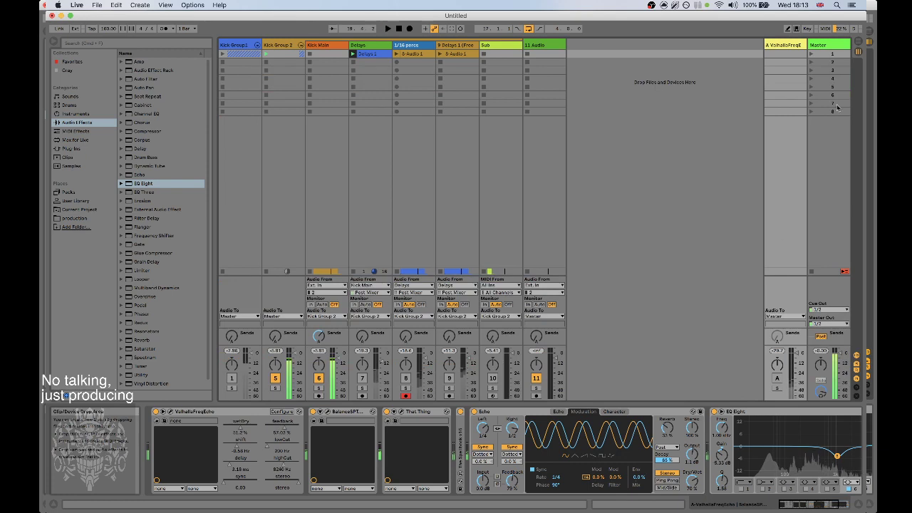
pyautogui.click(837, 45)
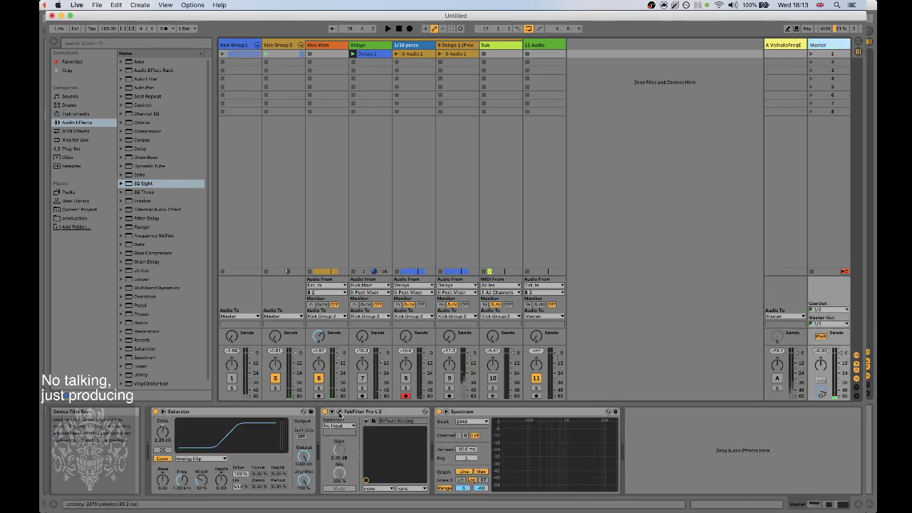
pyautogui.click(479, 412)
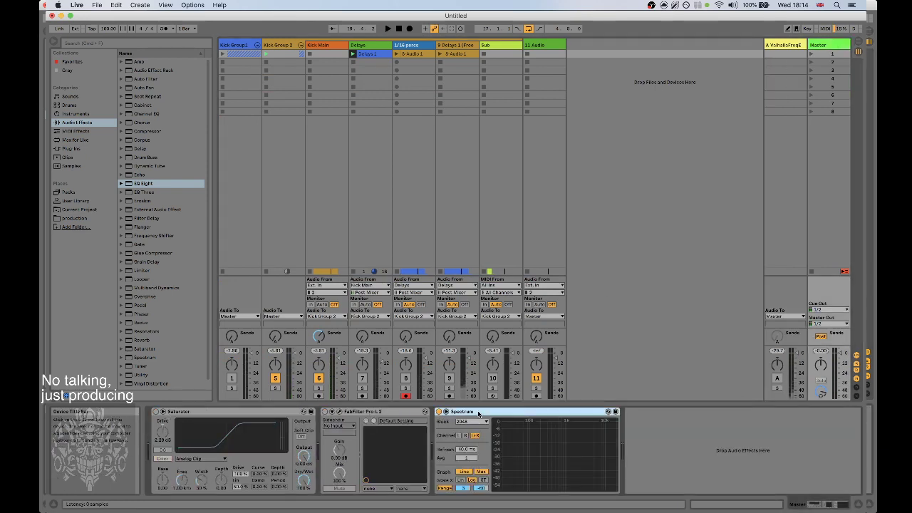
pyautogui.click(439, 412)
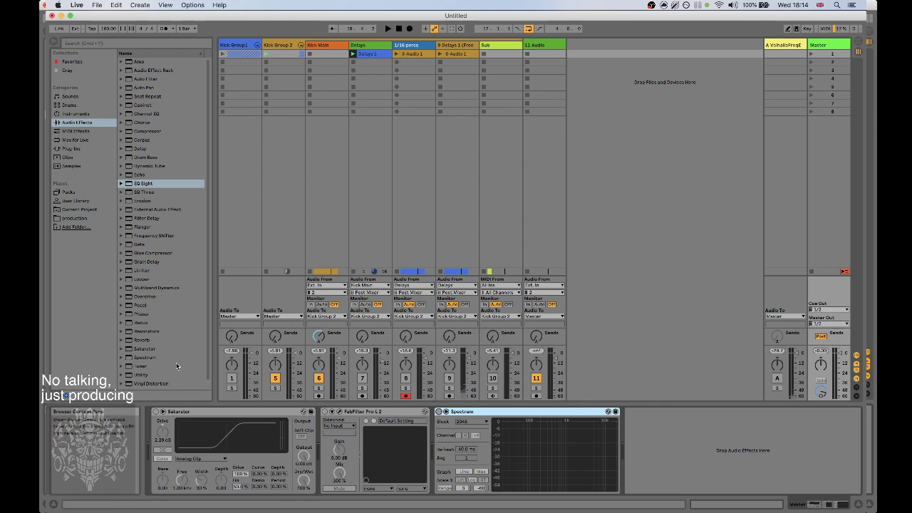
pyautogui.doubleClick(142, 376)
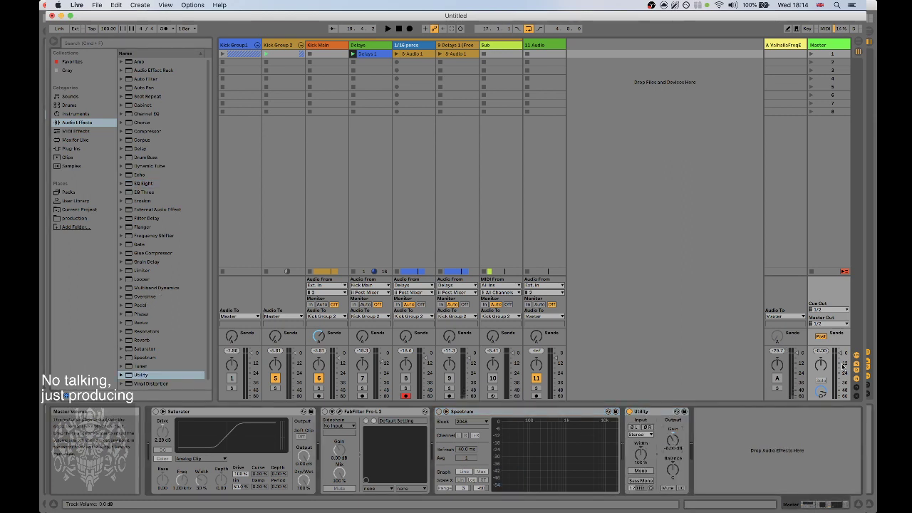
pyautogui.press('Tab')
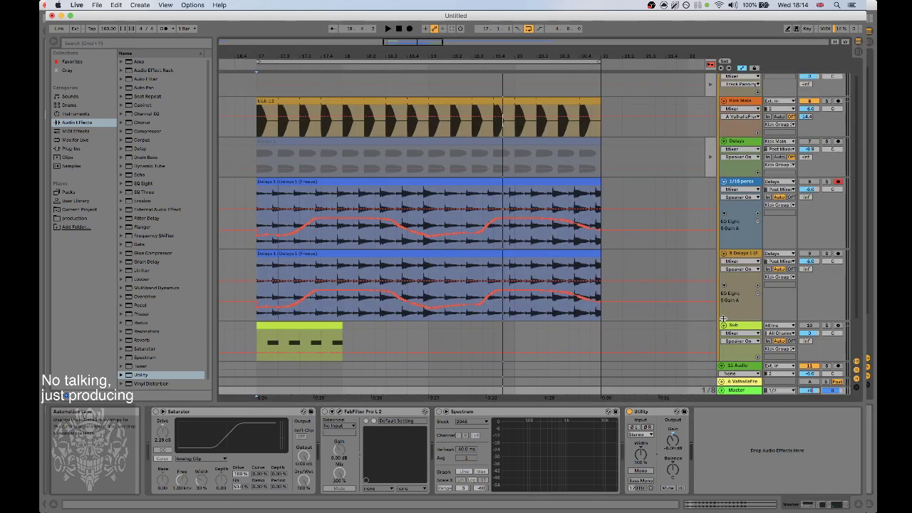
pyautogui.press('Tab')
# Solo Kick Main, set its volume to about -10.1 dB, and audition it against the soloed Delays and 1/16 percs tracks.
pyautogui.press('space')
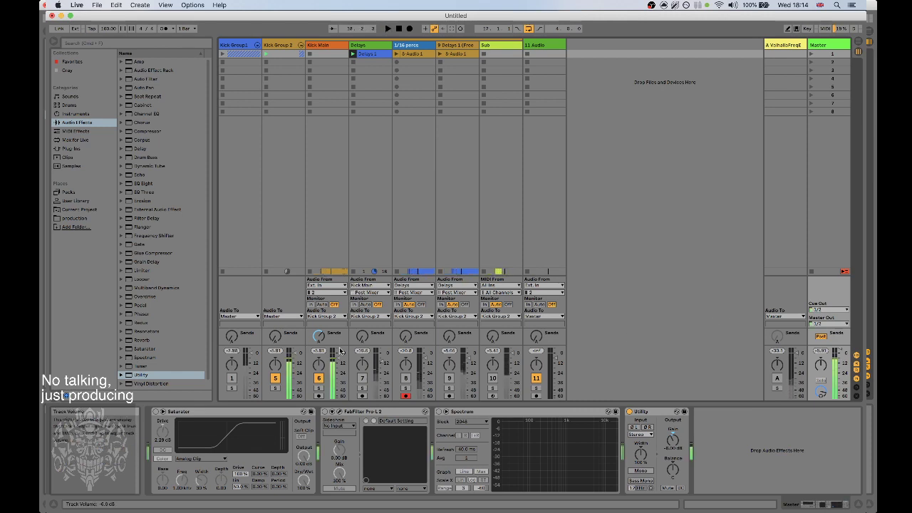
pyautogui.click(319, 388)
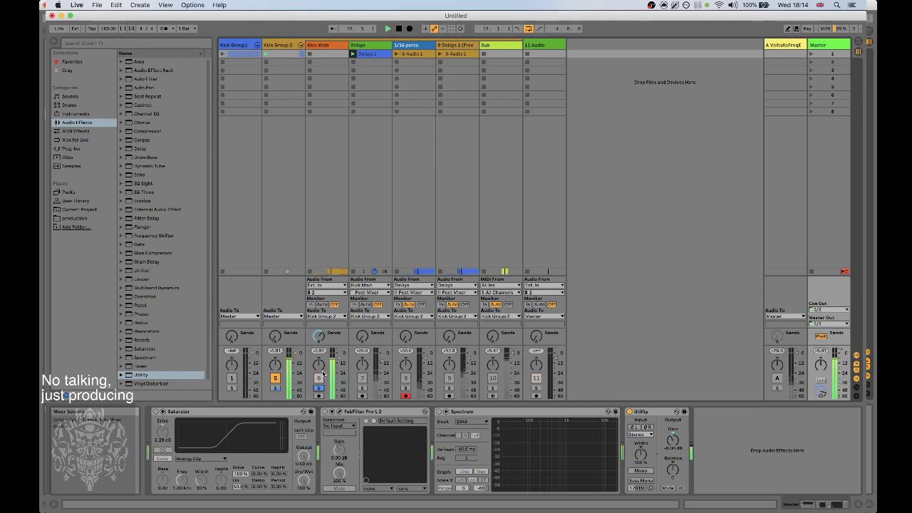
pyautogui.press('Tab')
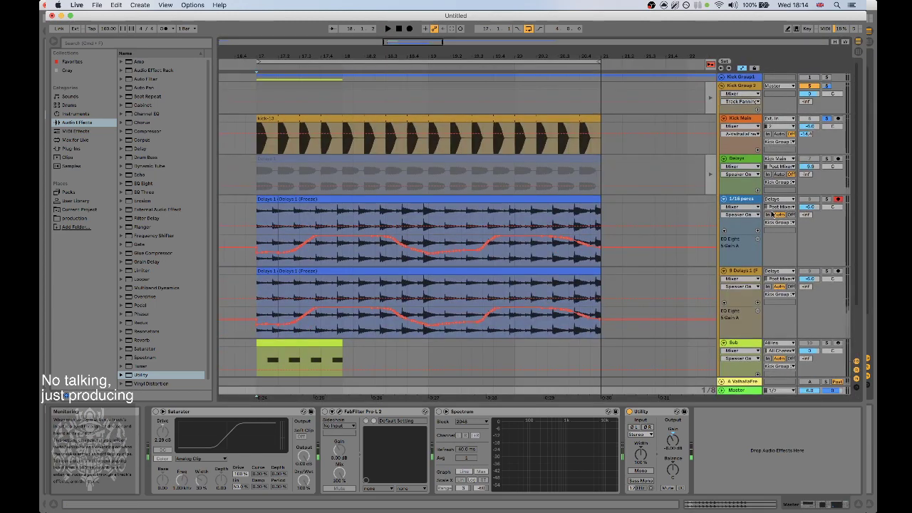
pyautogui.press('Tab')
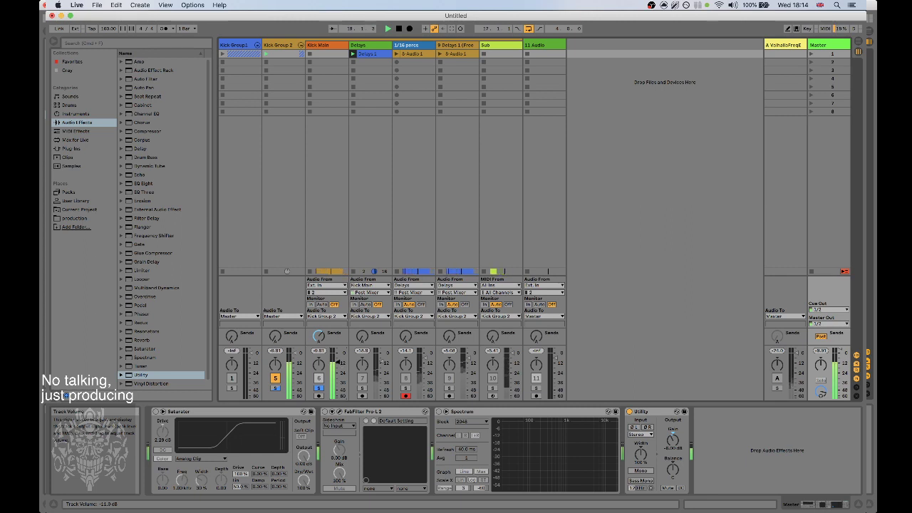
pyautogui.click(324, 354)
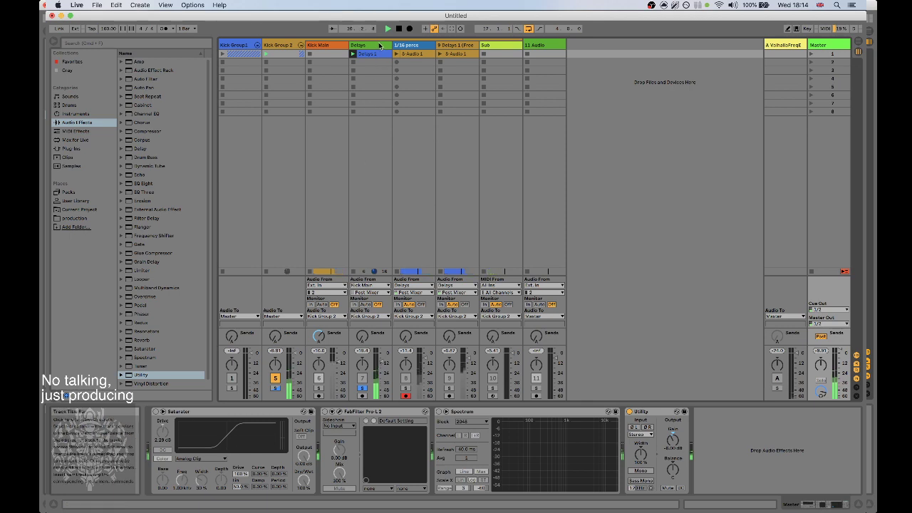
pyautogui.click(406, 387)
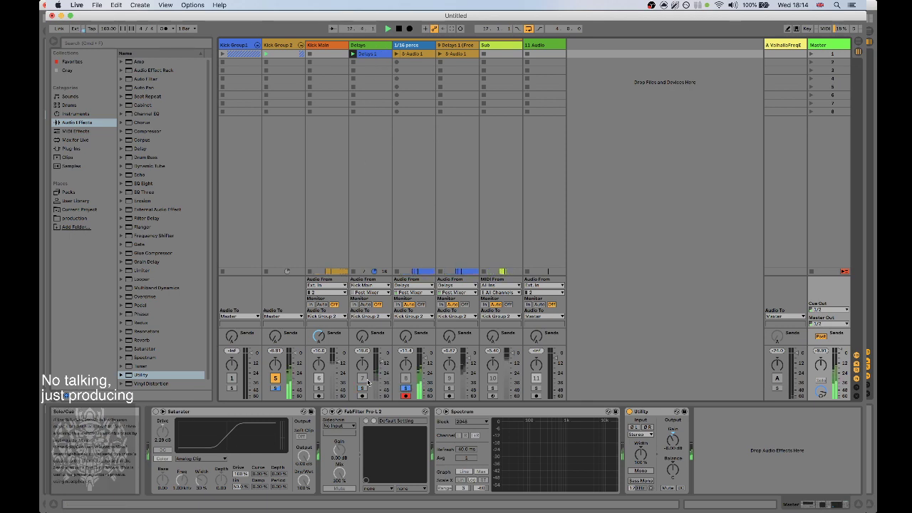
pyautogui.click(318, 388)
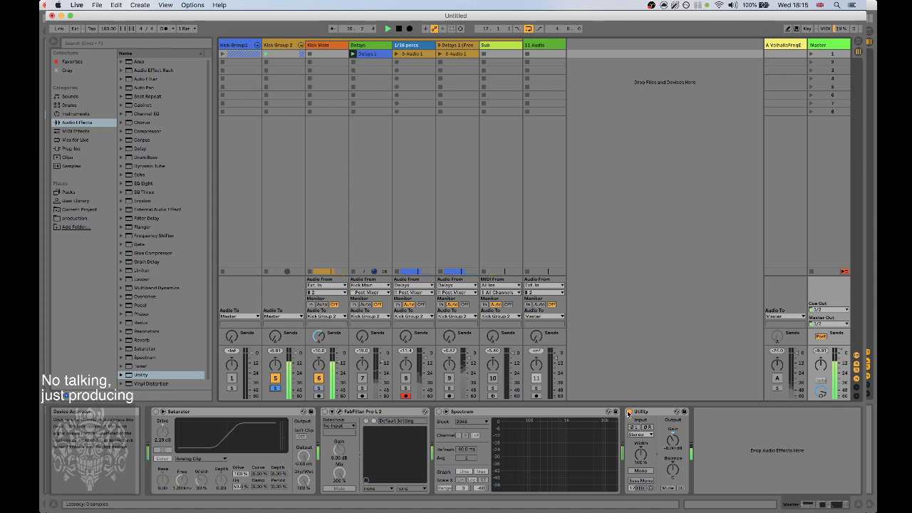
# Re-enable Spectrum, FabFilter Pro-L 2 and Saturator on the Master track.
pyautogui.press('Tab')
pyautogui.press('Tab')
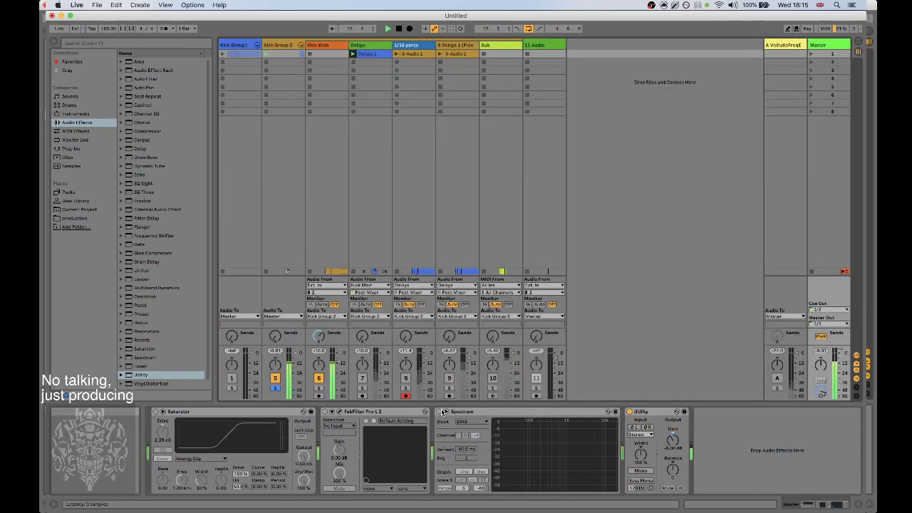
pyautogui.click(332, 412)
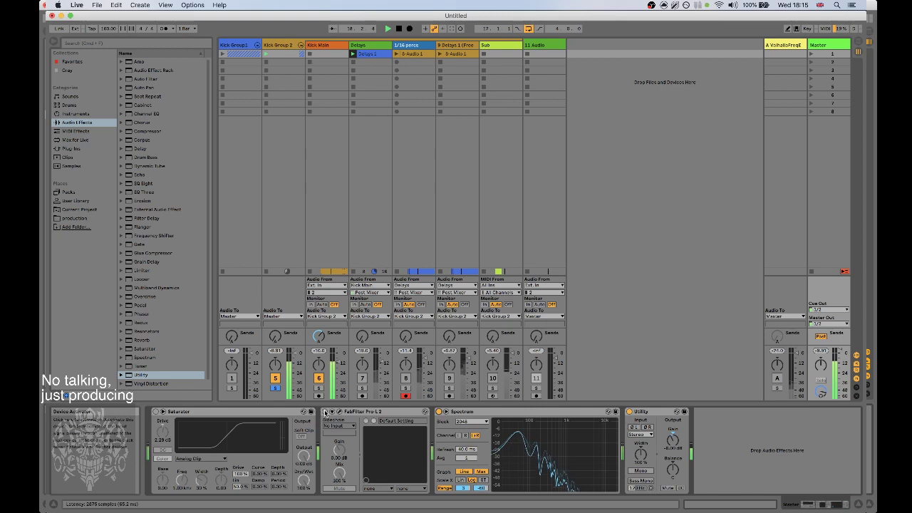
pyautogui.click(155, 412)
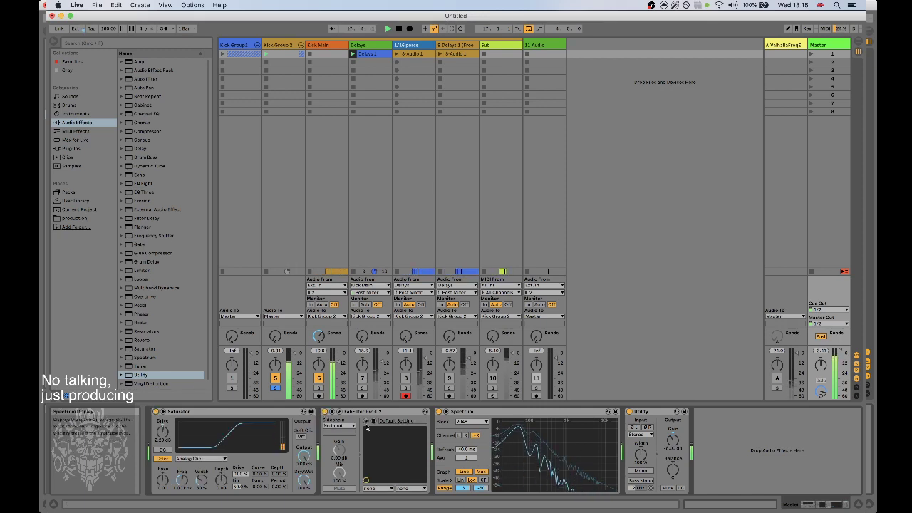
# Reactivate Delays and 1/16 percs, and set the return sends to about -20 dB on Kick Main and -13 dB on Delays.
pyautogui.press('Tab')
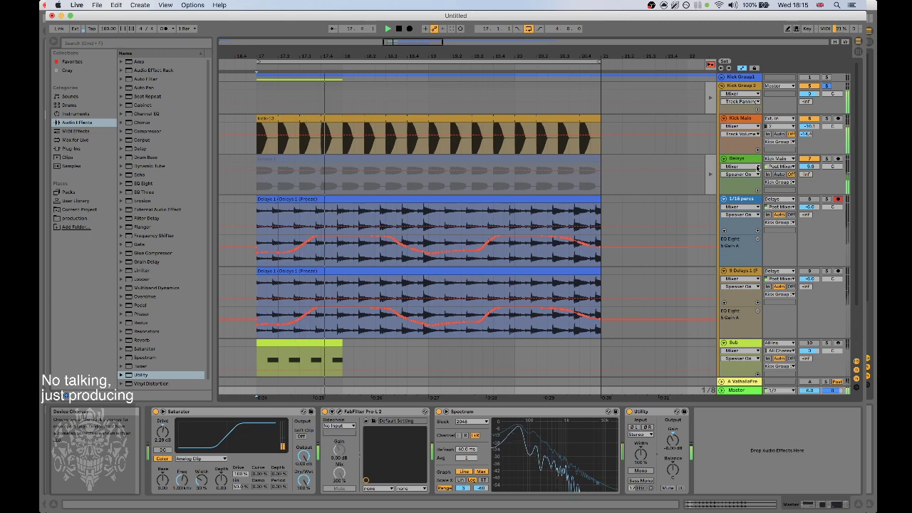
pyautogui.moveTo(806, 175); pyautogui.dragTo(806, 107)
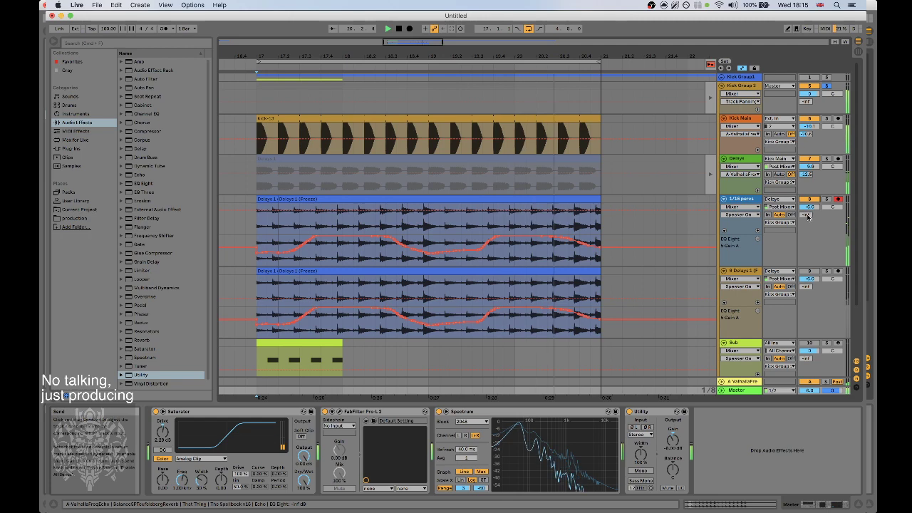
# Add EQ Eight to the end of the 1/16 percs chain with band 1 as a low cut at about 719 Hz.
pyautogui.click(743, 199)
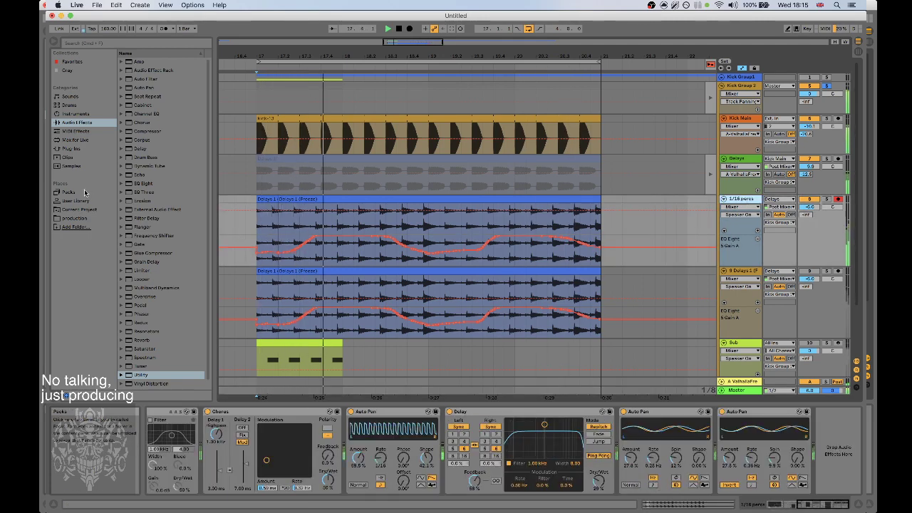
pyautogui.doubleClick(143, 183)
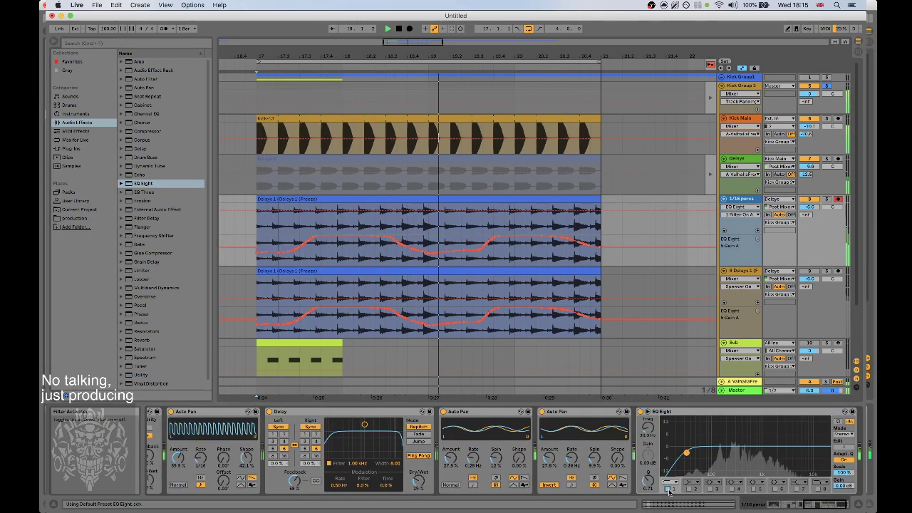
pyautogui.moveTo(648, 428); pyautogui.dragTo(648, 380)
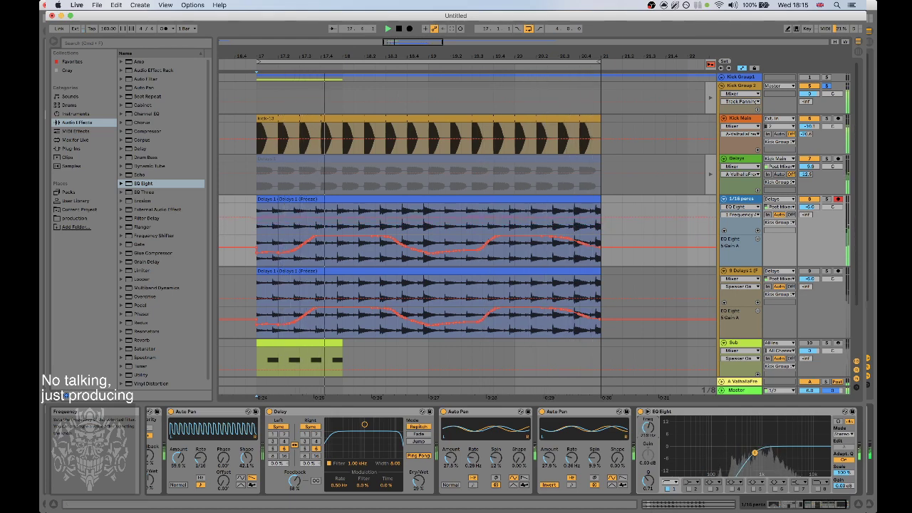
# Insert another Delay directly before the existing Delay in the 1/16 percs chain.
pyautogui.hscroll(2, 503, 452)
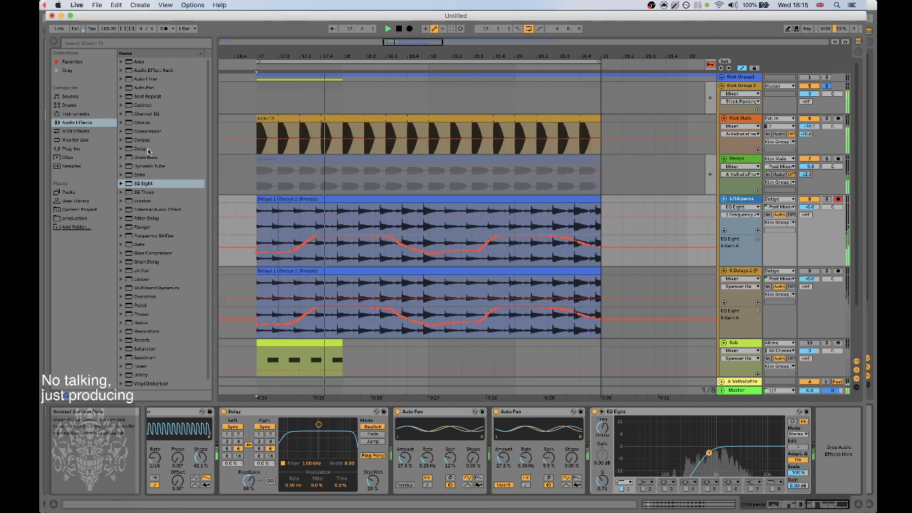
pyautogui.moveTo(148, 151); pyautogui.dragTo(220, 453)
pyautogui.press('super+z')
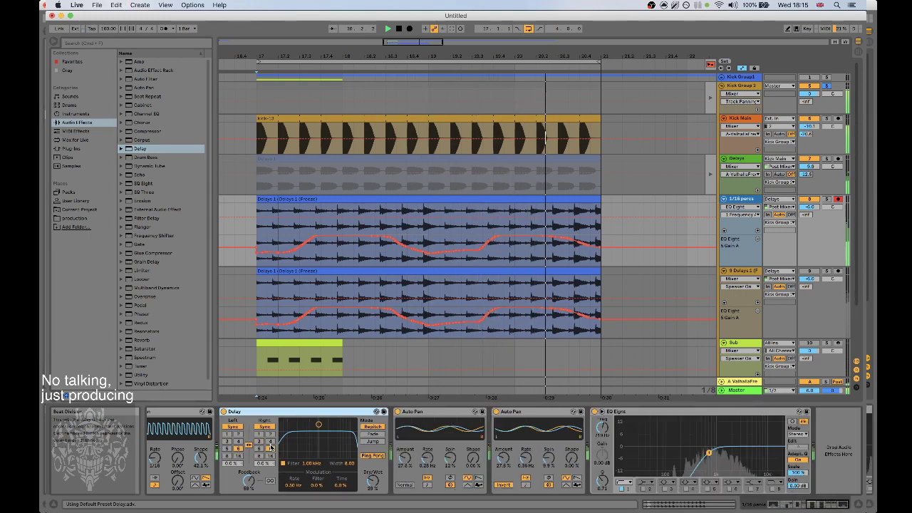
pyautogui.press('super+shift+z')
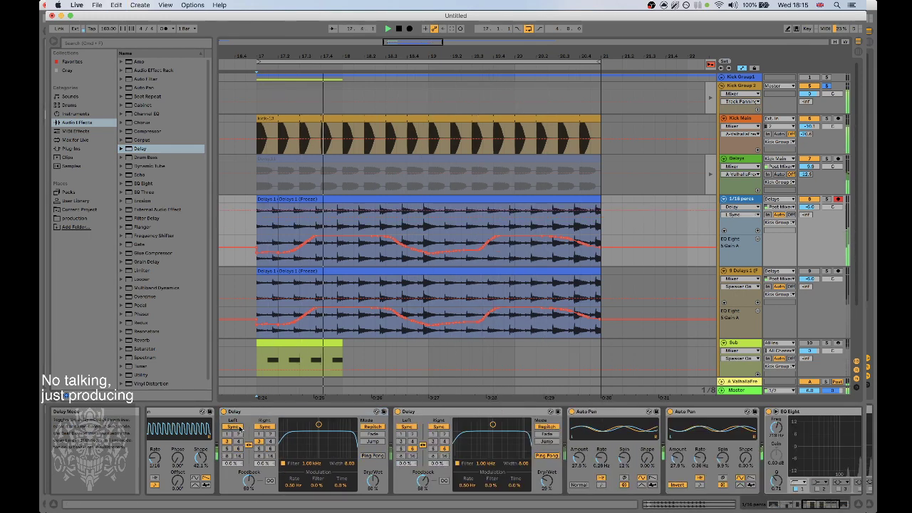
# Set the new Delay to unlinked, unsynced times of 1 ms left and about 4.8 ms right, with 0 % feedback and 100 % Dry/Wet.
pyautogui.click(233, 426)
pyautogui.click(250, 445)
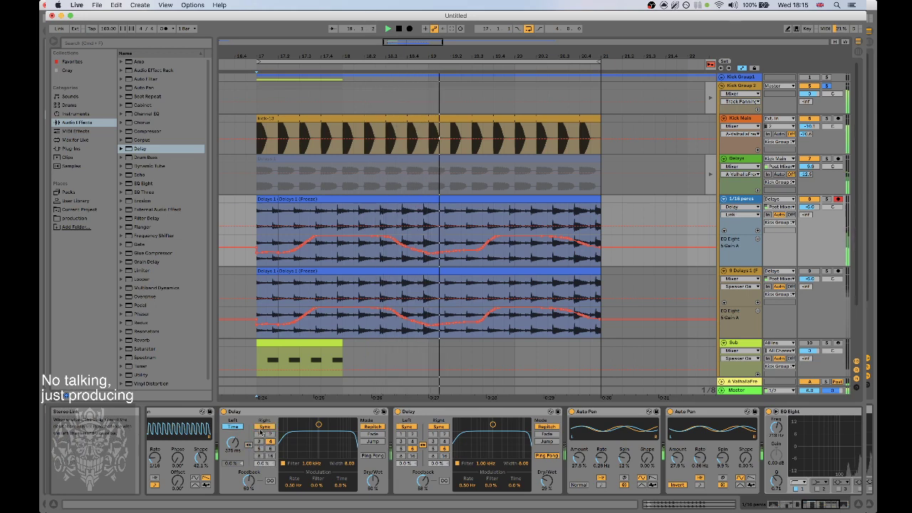
pyautogui.moveTo(233, 443); pyautogui.dragTo(233, 499)
pyautogui.moveTo(385, 488)
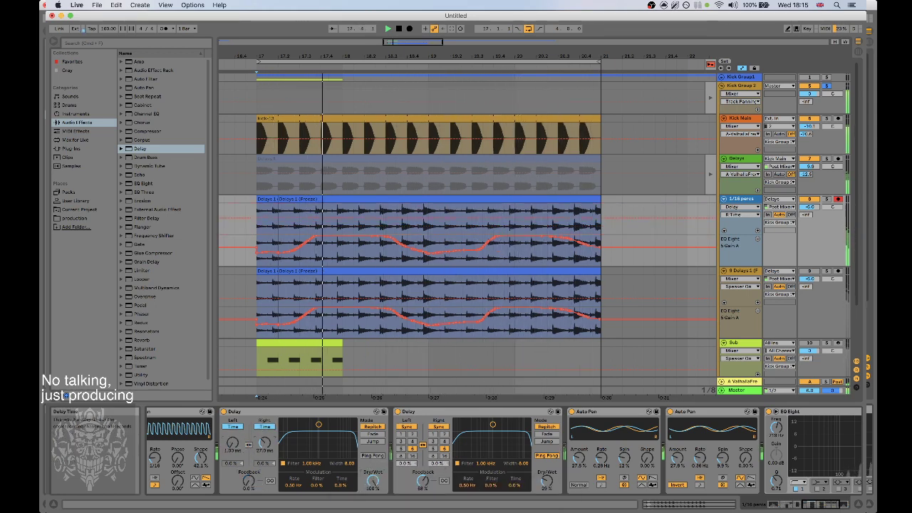
pyautogui.moveTo(265, 445); pyautogui.dragTo(265, 499)
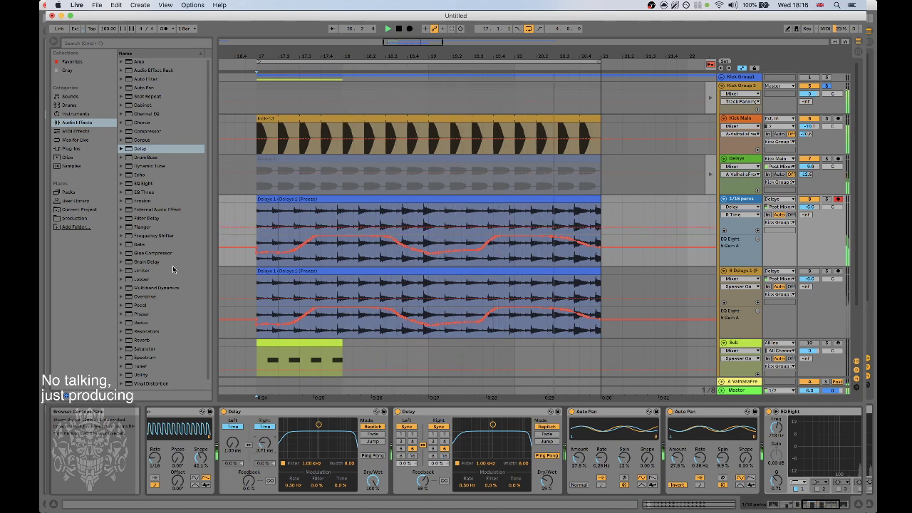
pyautogui.moveTo(265, 444)
pyautogui.mouseDown()
pyautogui.moveTo(265, 422)
pyautogui.moveTo(262, 442)
pyautogui.mouseUp()
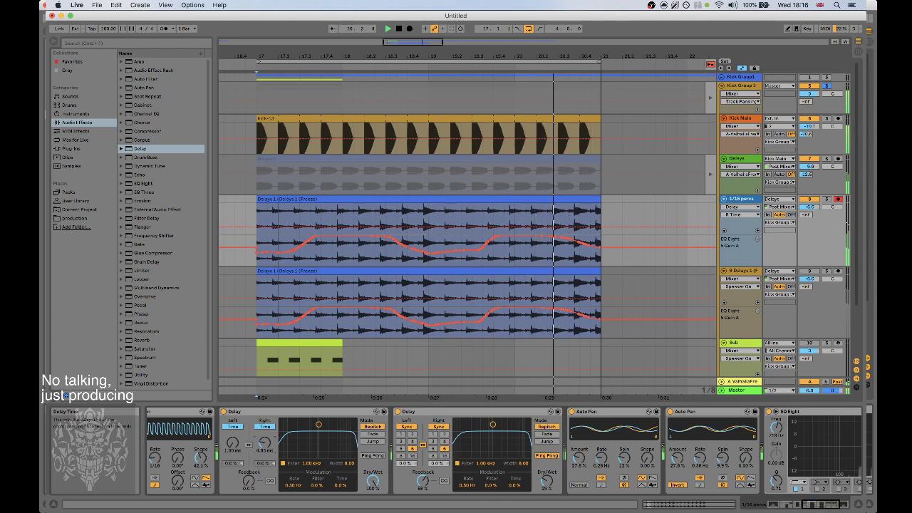
# Enable band 6 in the 1/16 percs EQ Eight and boost it about 6.6 dB near 4 kHz with a Q of about 0.8.
pyautogui.click(807, 487)
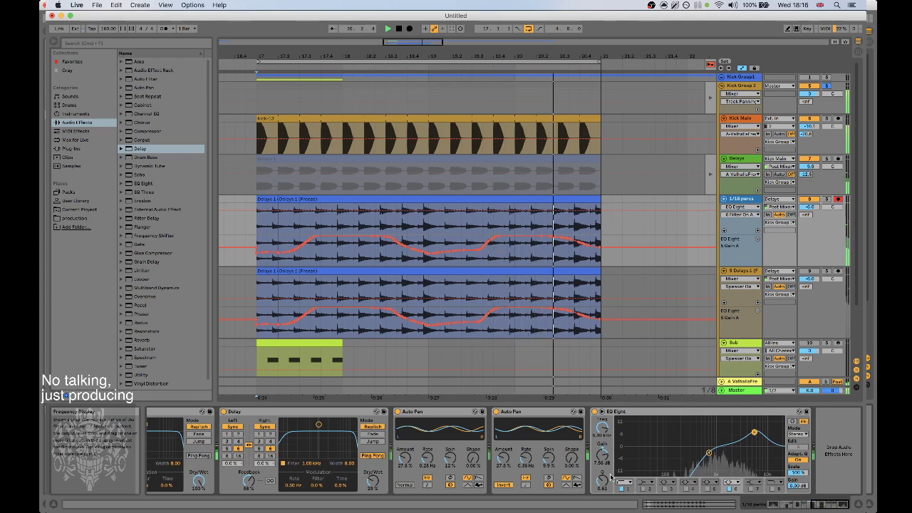
pyautogui.moveTo(604, 481)
pyautogui.mouseDown()
pyautogui.moveTo(604, 470)
pyautogui.moveTo(602, 486)
pyautogui.mouseUp()
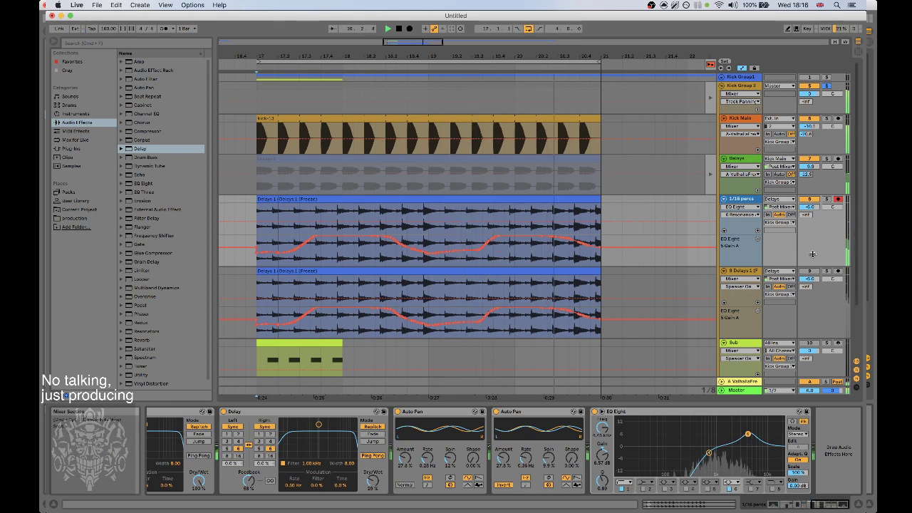
# Reactivate the 9 Delays 1 track and lower its volume to about -10.3 dB.
pyautogui.scroll(-1, 835, 223)
pyautogui.scroll(-1, 823, 244)
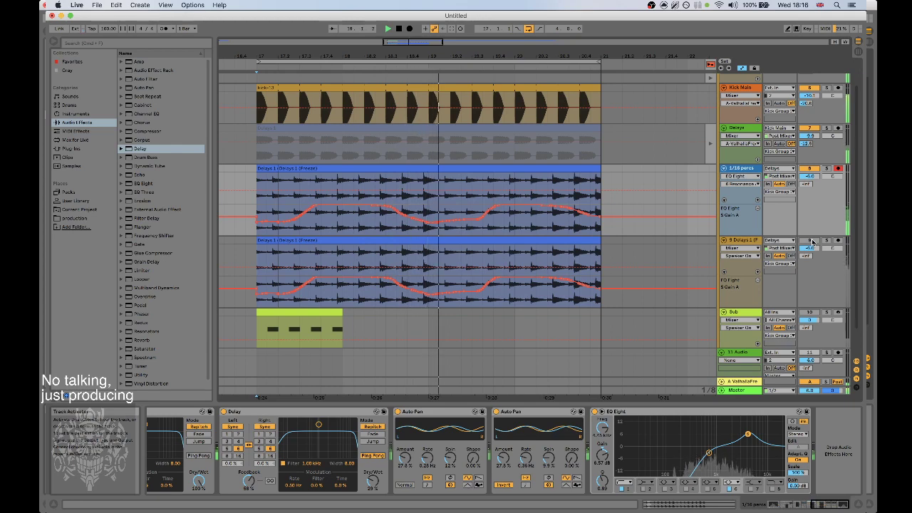
pyautogui.moveTo(811, 247); pyautogui.dragTo(811, 257)
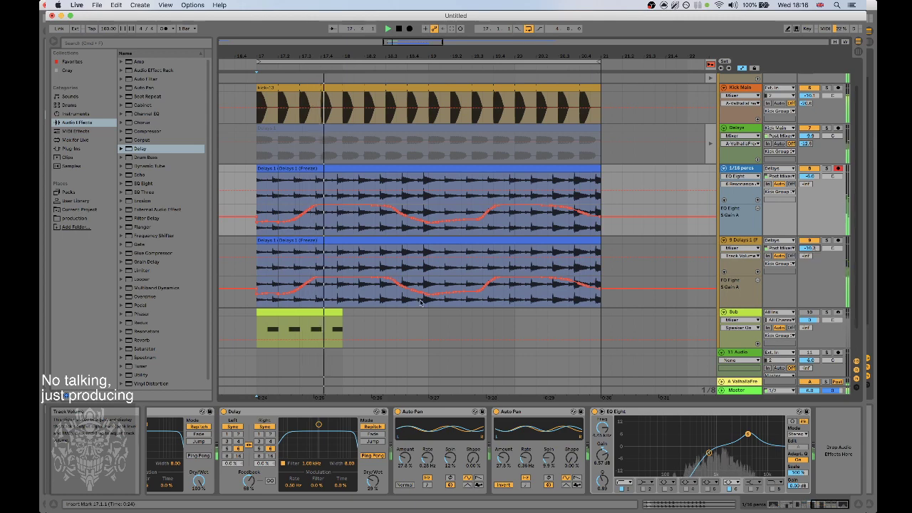
# Set the audio input of track 9, the lower Delays 1 track, to Sub and its monitoring to In.
pyautogui.click(325, 312)
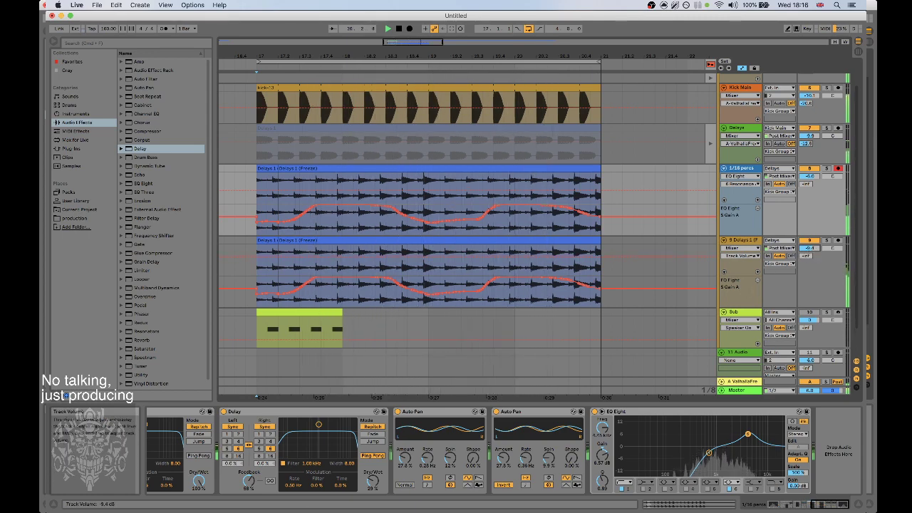
pyautogui.click(780, 240)
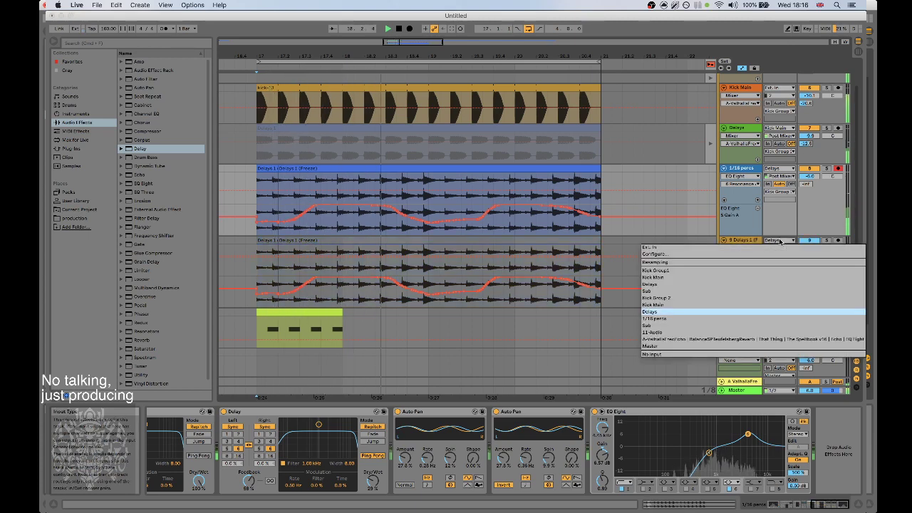
pyautogui.click(662, 326)
# Extend the Sub clip's end to bar 21.
pyautogui.click(325, 311)
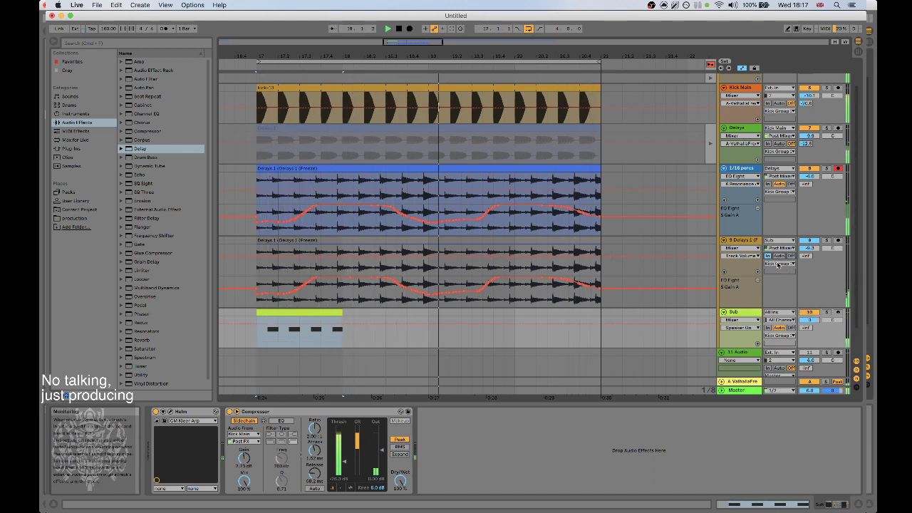
pyautogui.click(316, 332)
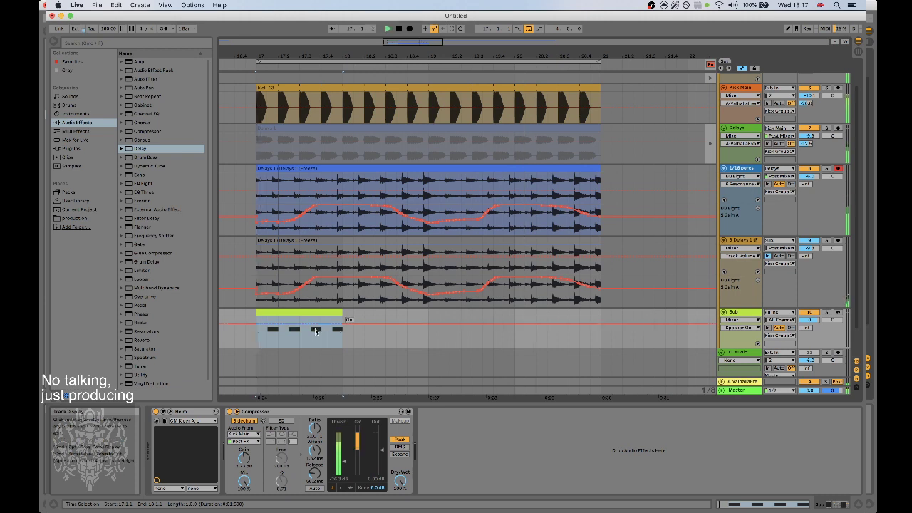
pyautogui.moveTo(343, 313); pyautogui.dragTo(601, 313)
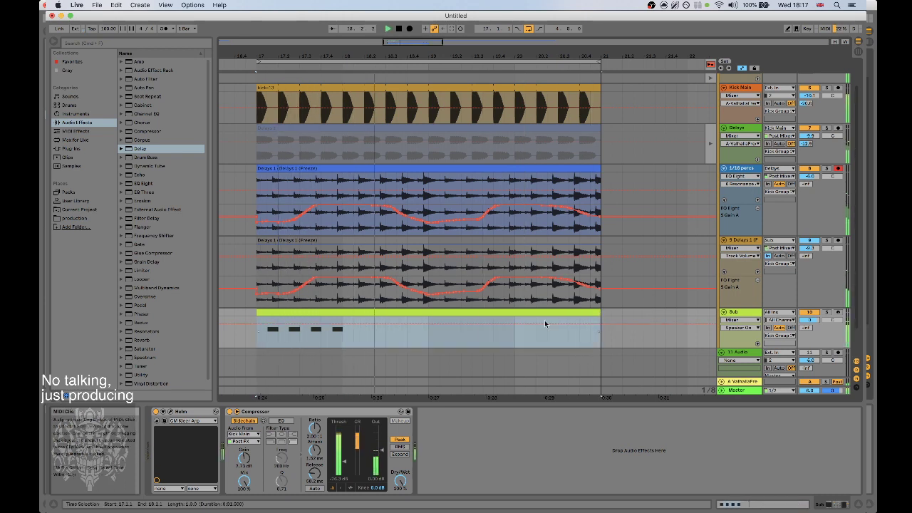
# Mute the Sub track and set the lower Delays 1 track's input tap point to Pre FX.
pyautogui.click(809, 313)
pyautogui.press('space')
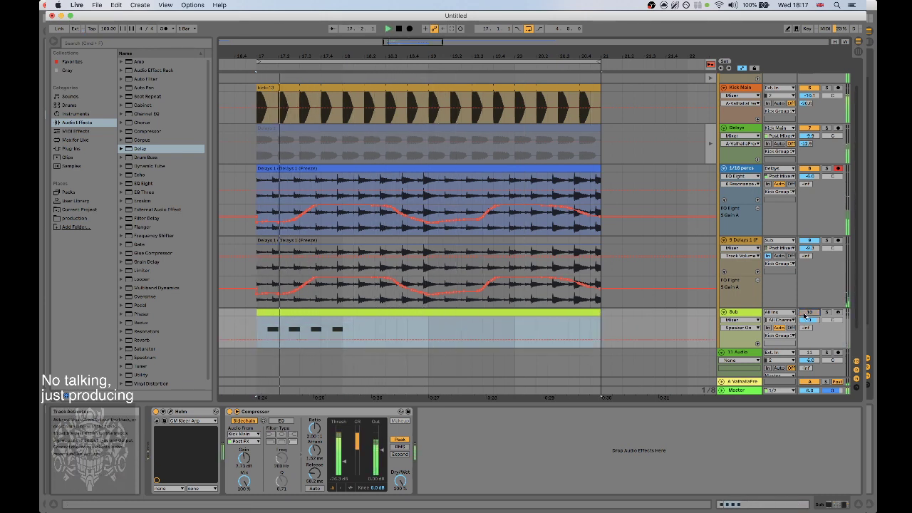
pyautogui.click(808, 313)
pyautogui.click(780, 248)
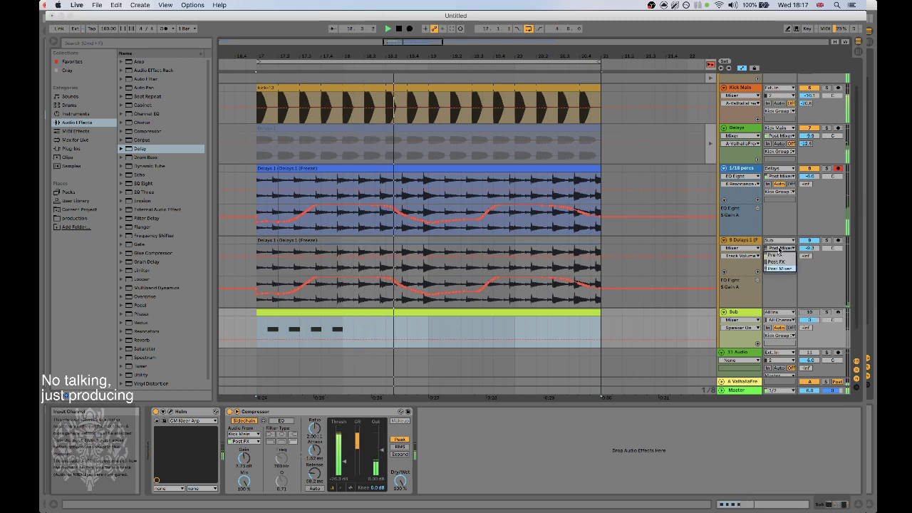
pyautogui.click(780, 252)
pyautogui.press('space')
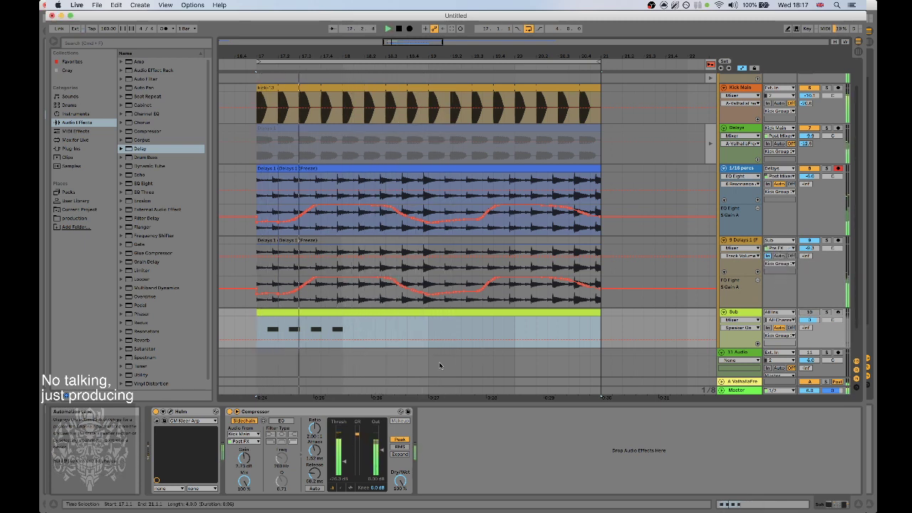
# Duplicate the first-bar Sub pattern so its notes repeat up to bar 21.
pyautogui.moveTo(343, 326); pyautogui.dragTo(266, 316)
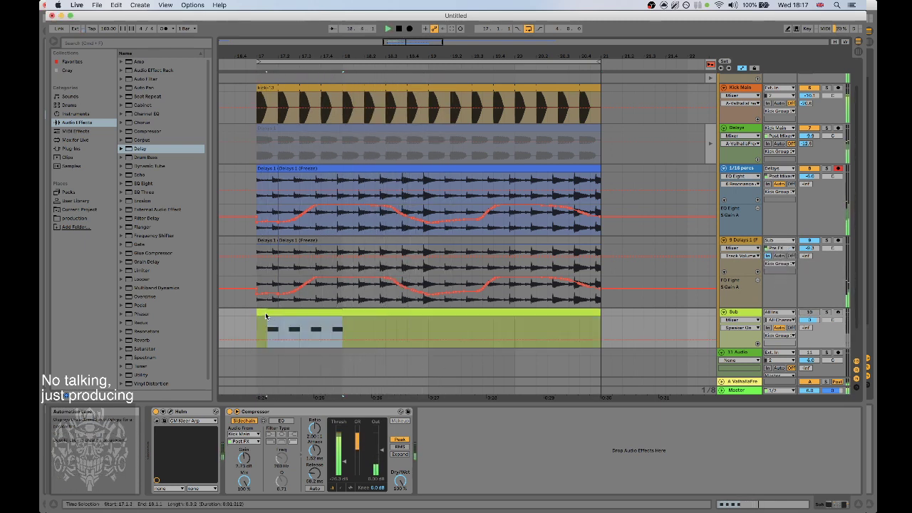
pyautogui.press('super+d')
pyautogui.press('super+d')
pyautogui.press('super+d')
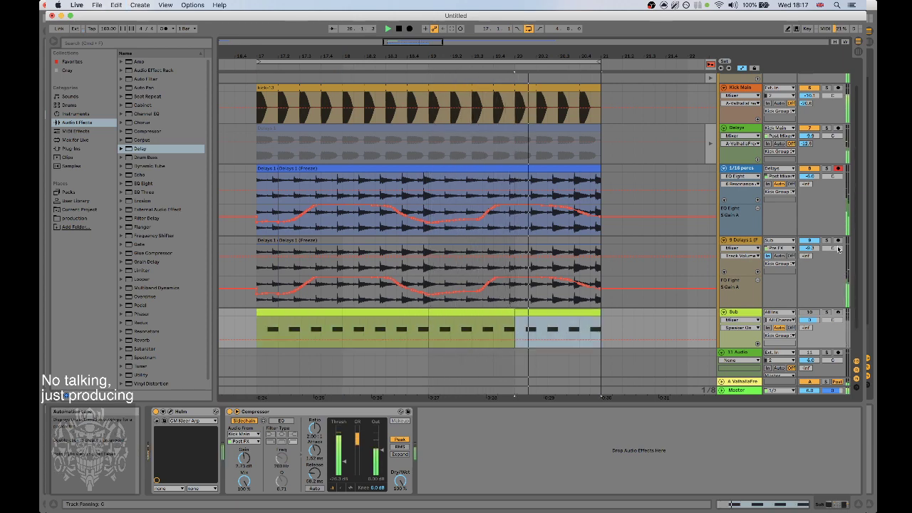
# Solo the lower Delays 1 track and raise its send A to 0.
pyautogui.click(745, 241)
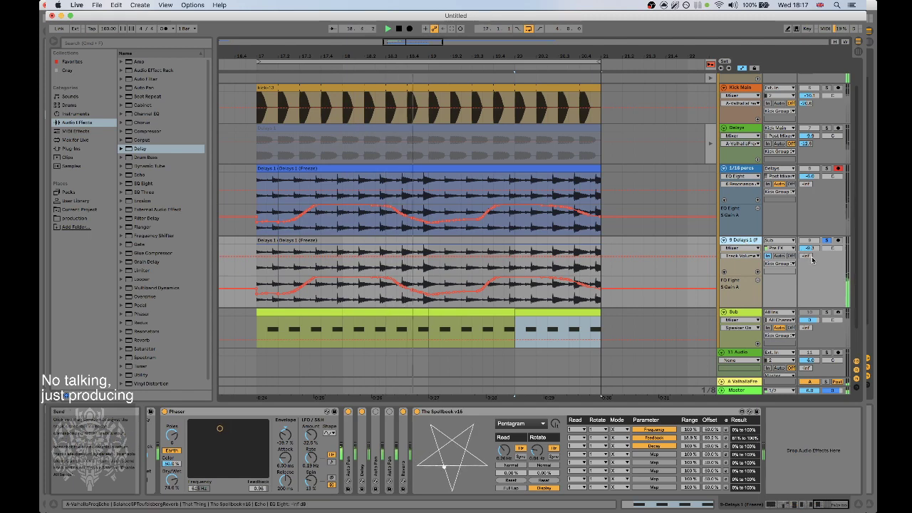
pyautogui.moveTo(807, 256); pyautogui.dragTo(807, 211)
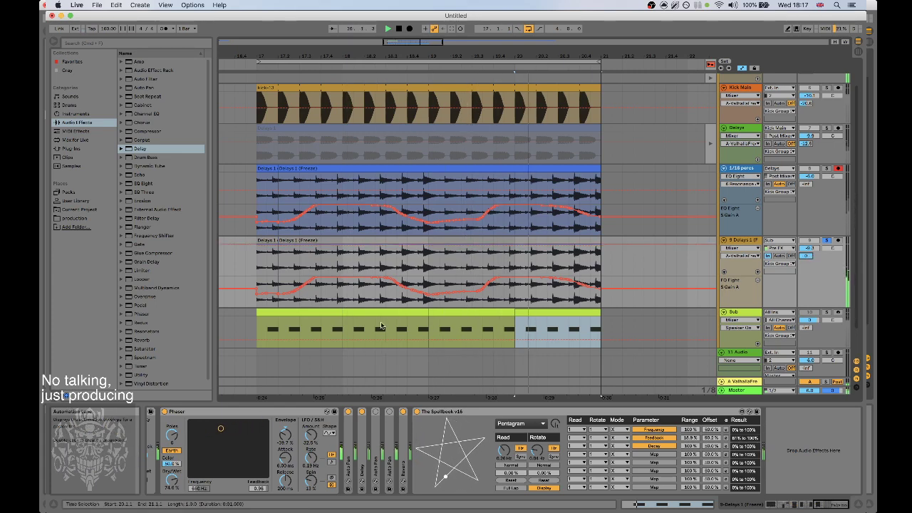
# Open the first Sub clip and transpose its notes up an octave to G2.
pyautogui.click(323, 312)
pyautogui.doubleClick(322, 312)
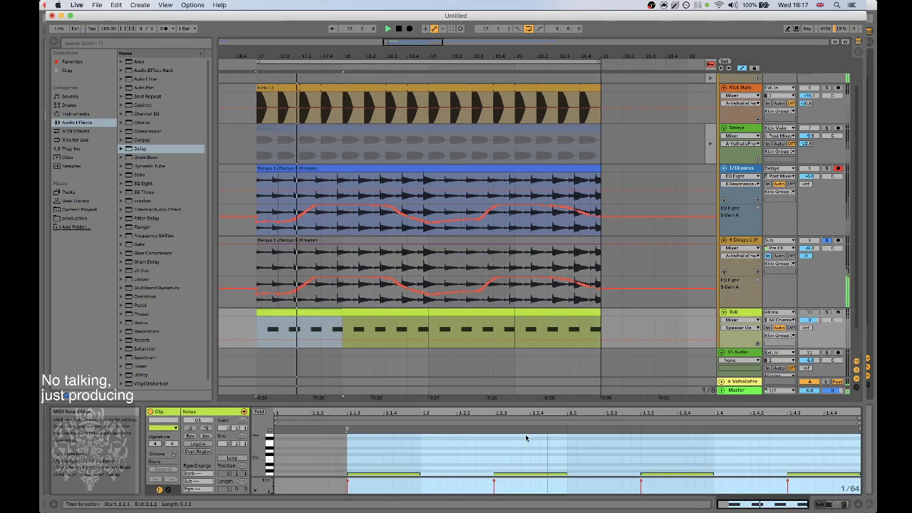
pyautogui.click(526, 436)
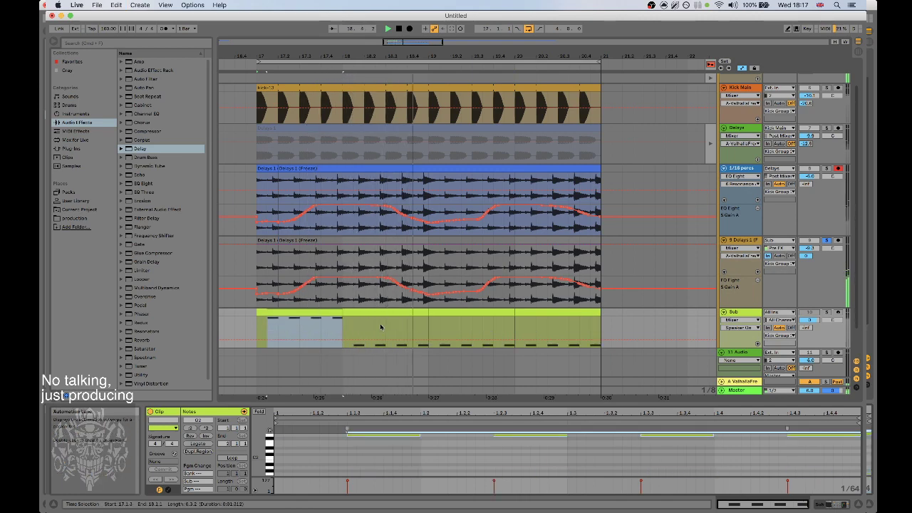
# Enable looping on the first Sub clip and extend it over the following clips to bar 21.
pyautogui.click(233, 458)
pyautogui.moveTo(338, 319); pyautogui.dragTo(602, 314)
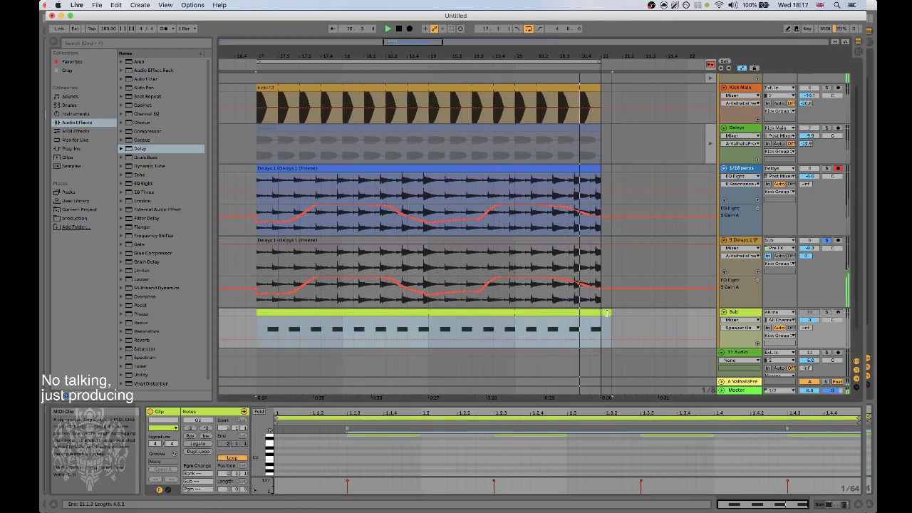
# Select all notes in the looped Sub clip and try different octaves, settling on G1.
pyautogui.click(440, 462)
pyautogui.press('super+a')
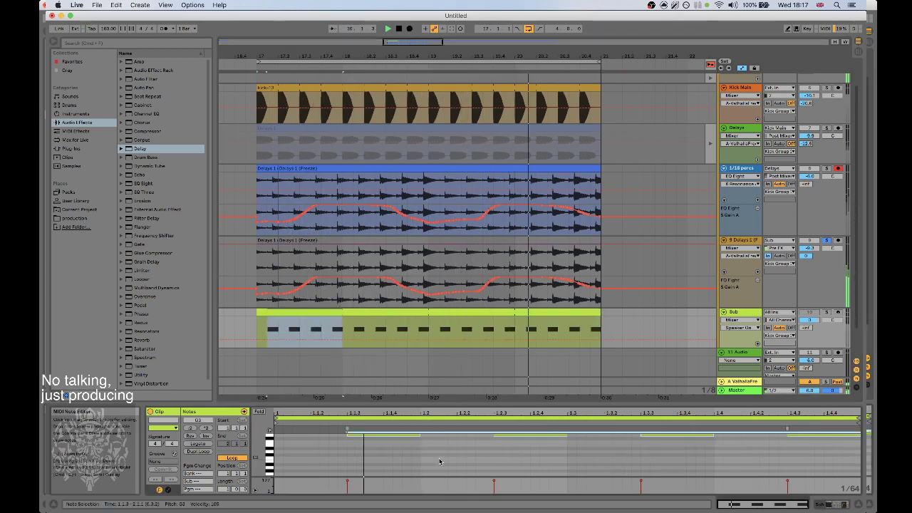
pyautogui.hotkey('shift', 'Down')
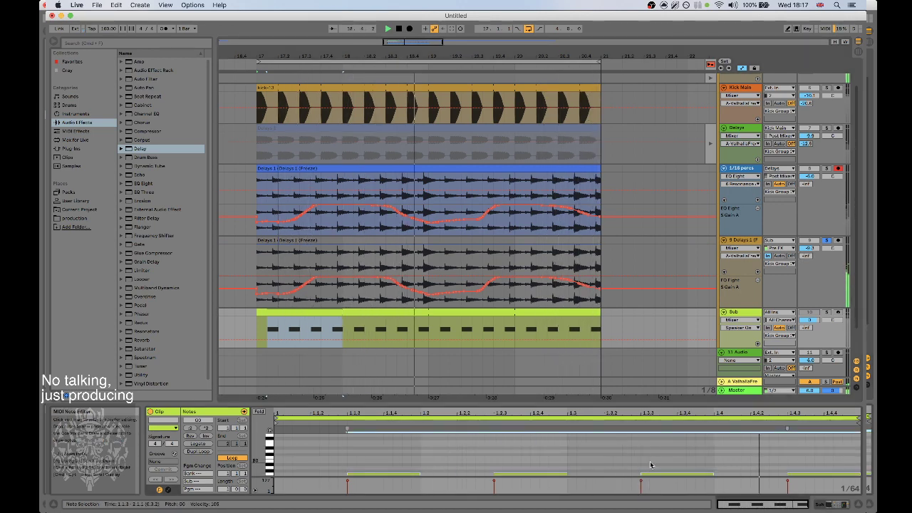
pyautogui.hotkey('shift', 'Up')
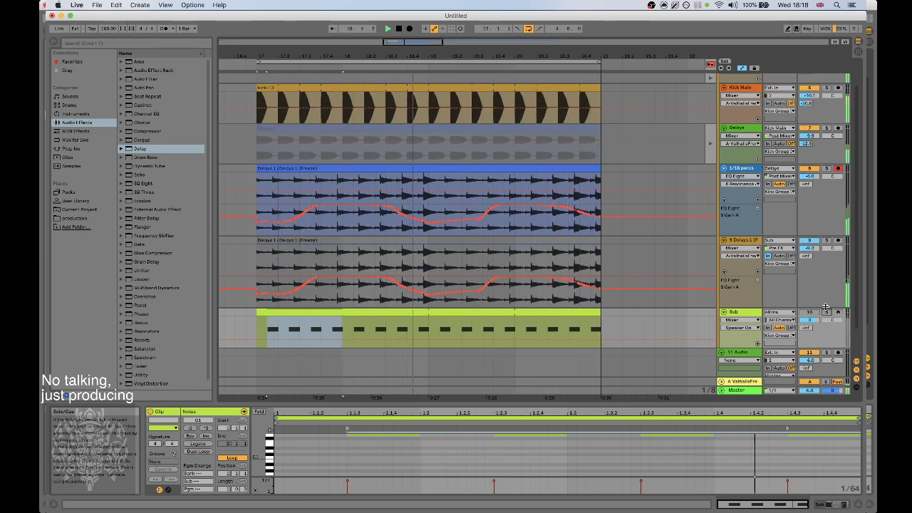
# Set the lower Delays 1 track's monitoring to Off and insert a new audio track directly below it.
pyautogui.click(761, 250)
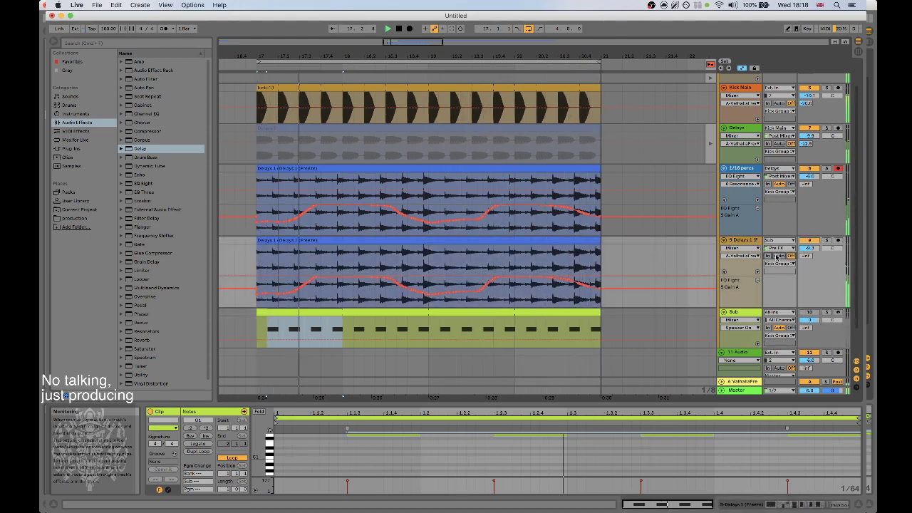
pyautogui.scroll(-2, 770, 242)
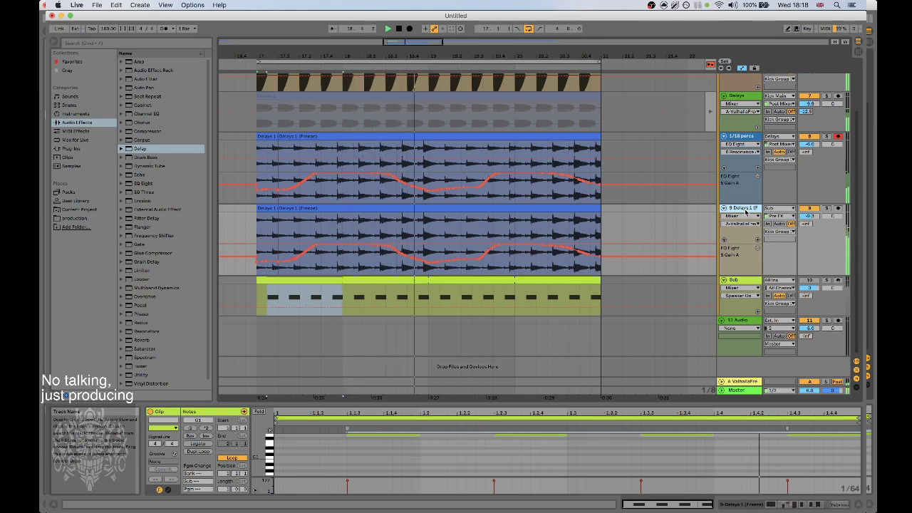
pyautogui.scroll(2, 748, 250)
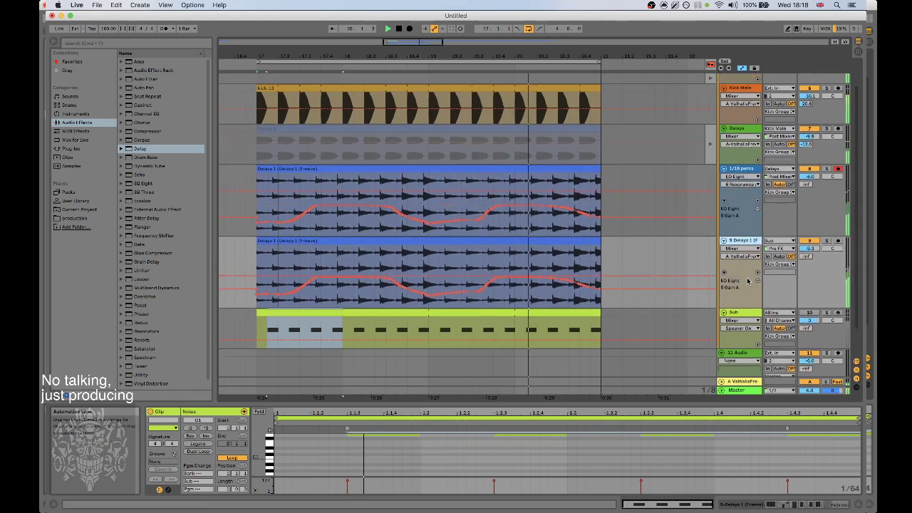
pyautogui.scroll(1, 749, 280)
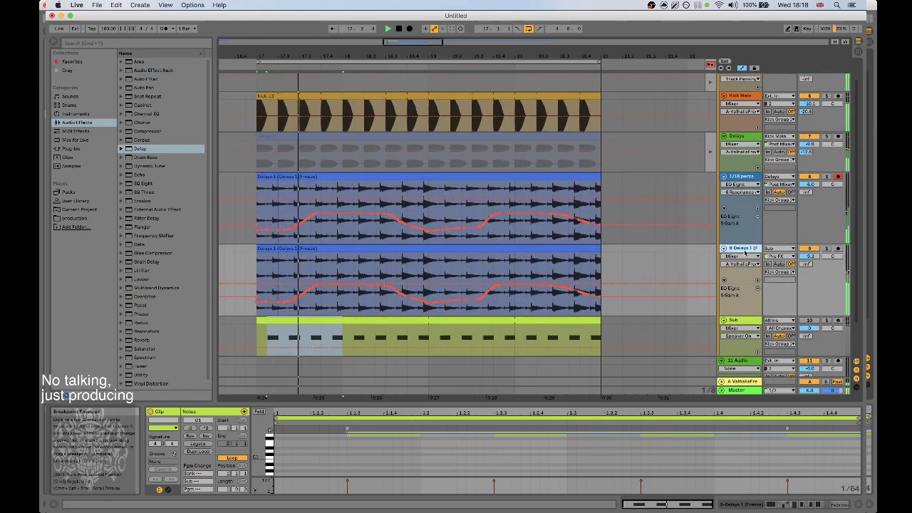
pyautogui.press('super+t')
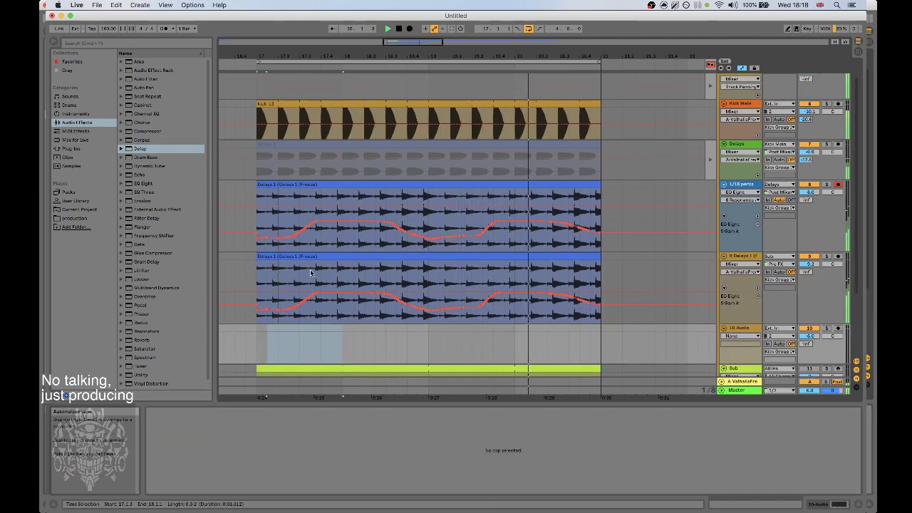
# Copy the one-beat slice from 17.3.4 to 17.4.4 of the lower Delays 1 clip and paste it at bar 17 on the new audio track.
pyautogui.scroll(3, 321, 274)
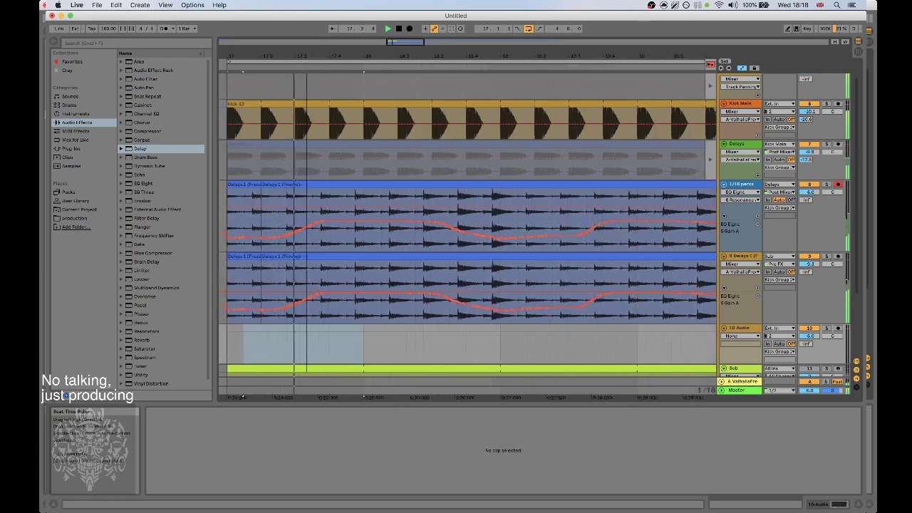
pyautogui.click(323, 276)
pyautogui.moveTo(323, 277); pyautogui.dragTo(362, 264)
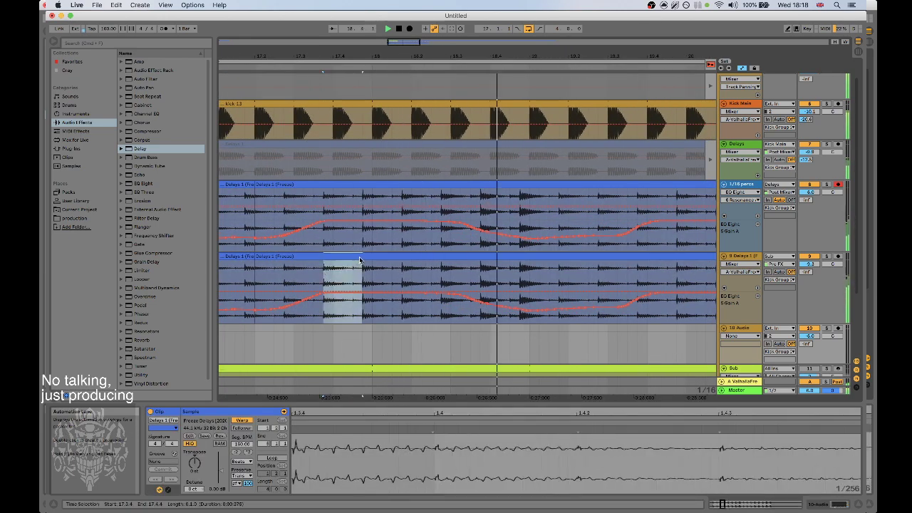
pyautogui.press('super+c')
pyautogui.moveTo(372, 57); pyautogui.dragTo(437, 57)
pyautogui.press('-')
pyautogui.click(381, 335)
pyautogui.press('super+v')
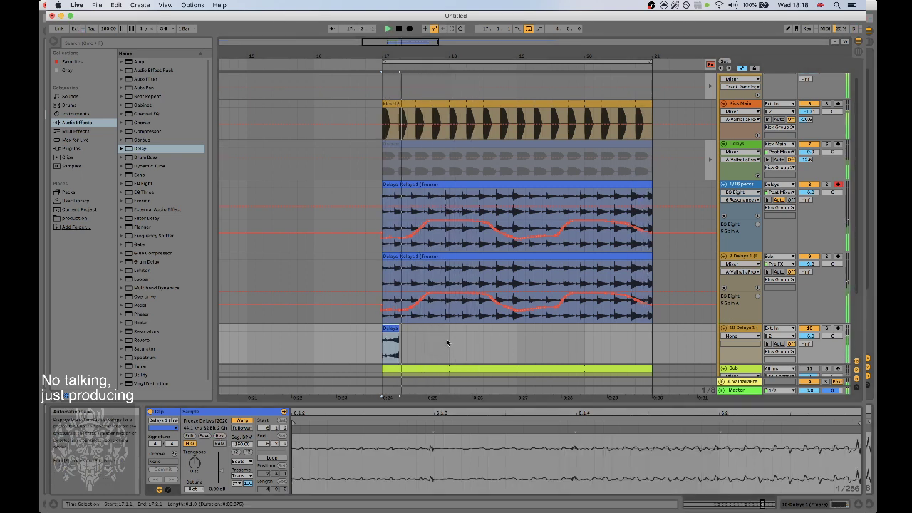
# Solo the new audio track briefly to audition the pasted slice.
pyautogui.click(827, 329)
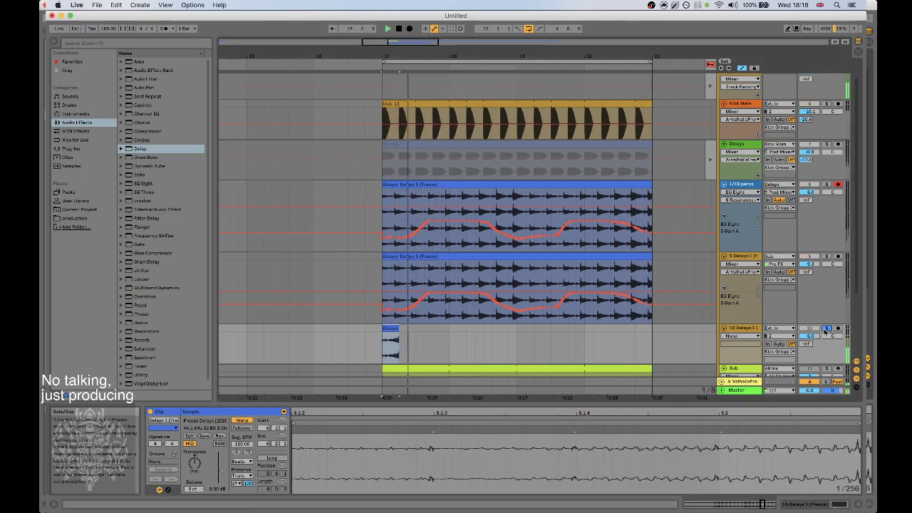
pyautogui.press('space')
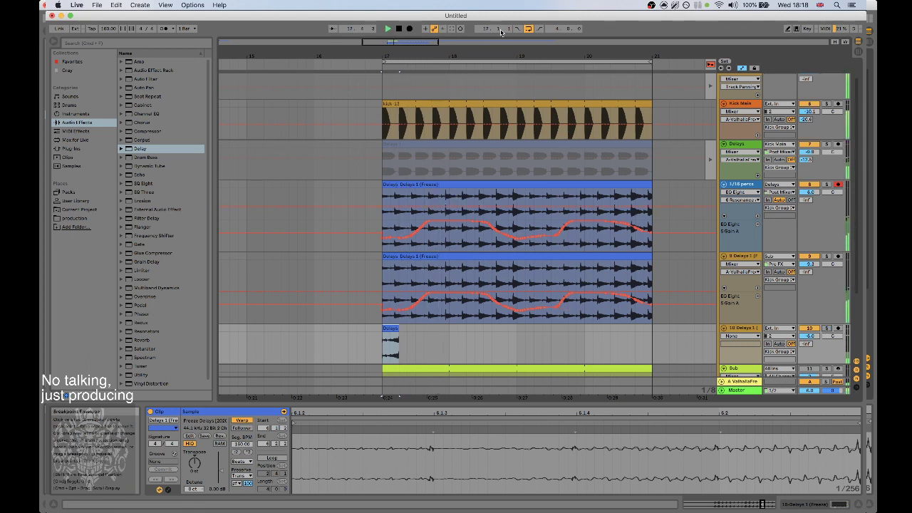
# Duplicate the slice to bar 19 and repeat it on the following beat, undoing the extra copy.
pyautogui.hscroll(2, 357, 342)
pyautogui.moveTo(343, 356); pyautogui.dragTo(487, 331)
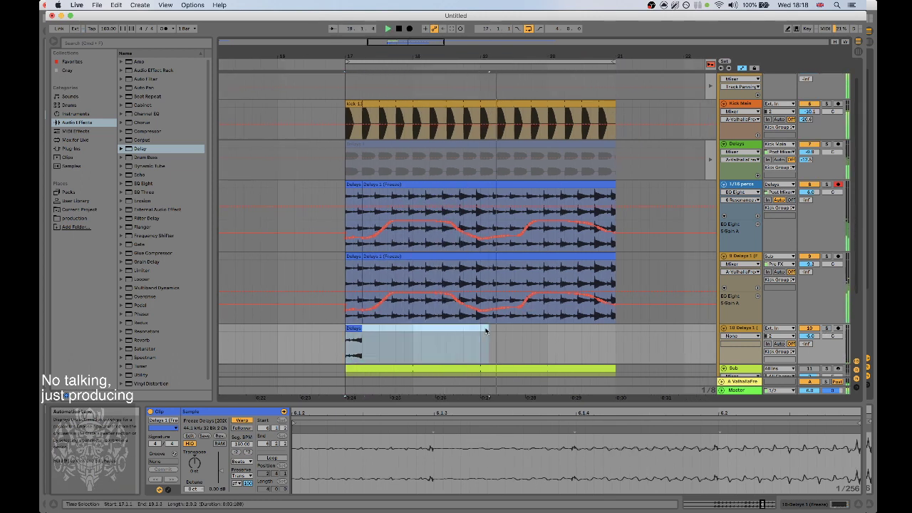
pyautogui.press('super+d')
pyautogui.click(505, 342)
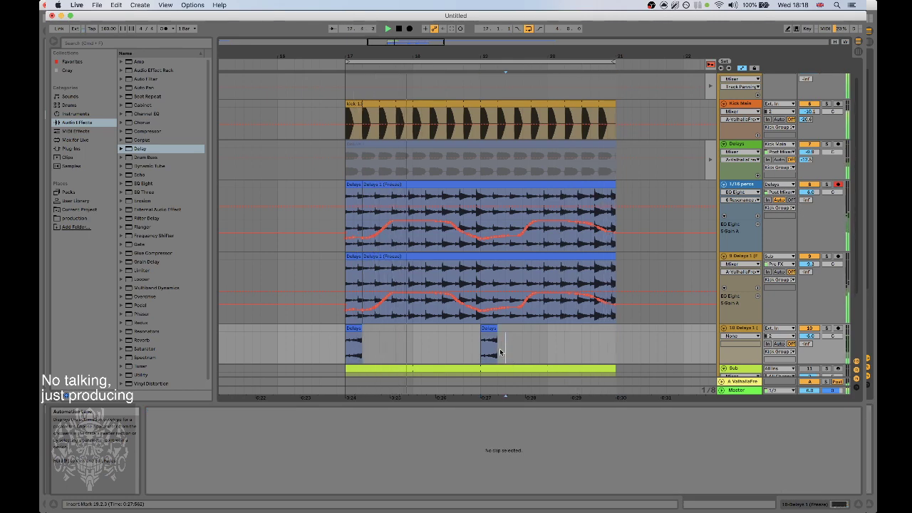
pyautogui.click(492, 336)
pyautogui.press('super+d')
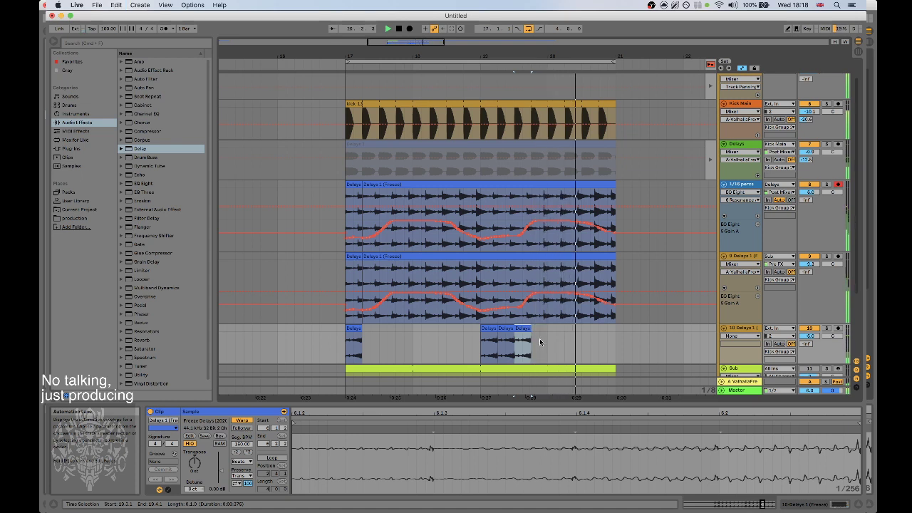
pyautogui.press('super+z')
# Add a Delay after the EQ Eight on the new audio track and adjust its feedback.
pyautogui.click(735, 328)
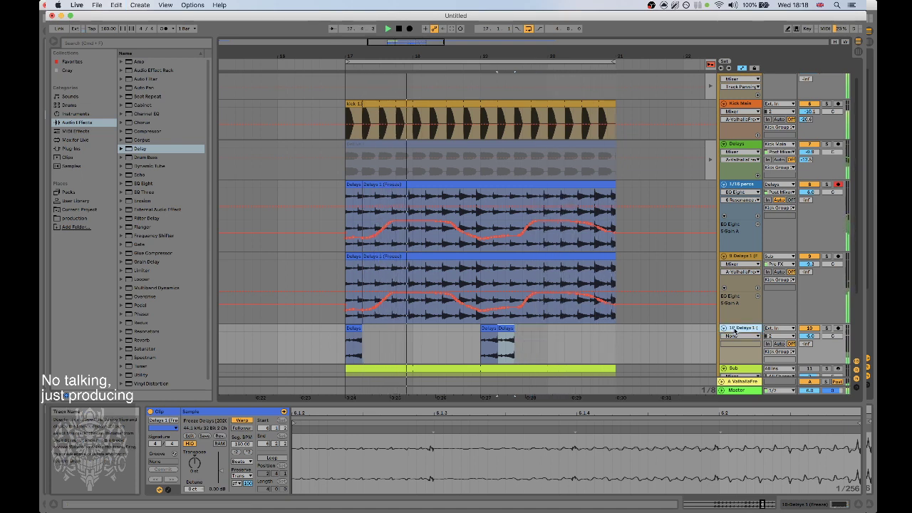
pyautogui.click(812, 505)
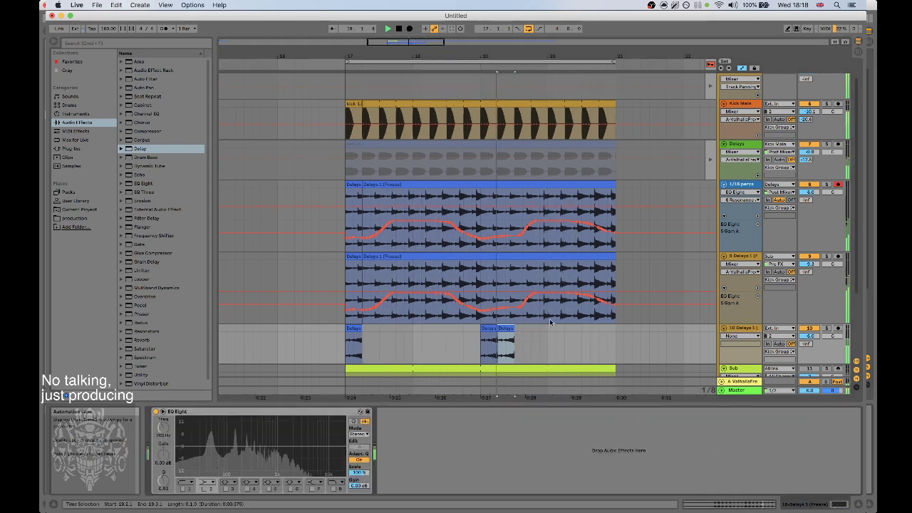
pyautogui.doubleClick(141, 149)
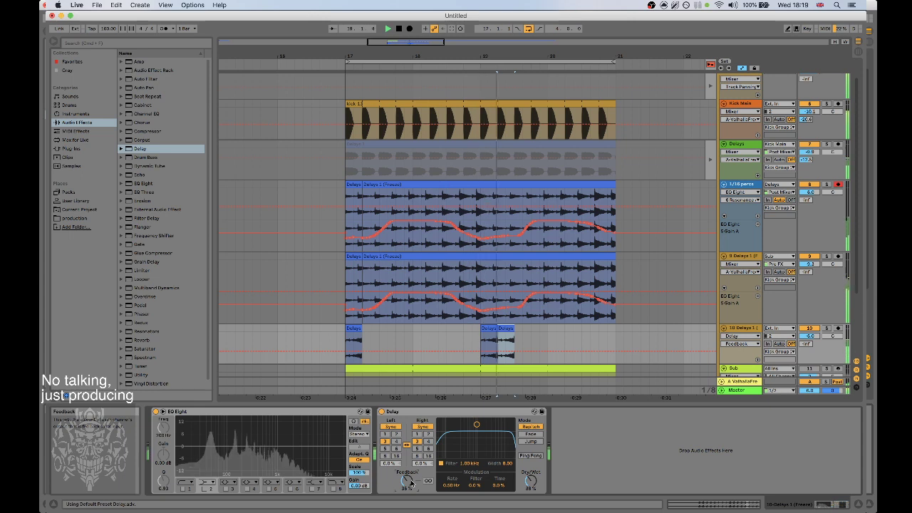
pyautogui.moveTo(416, 481); pyautogui.dragTo(418, 492)
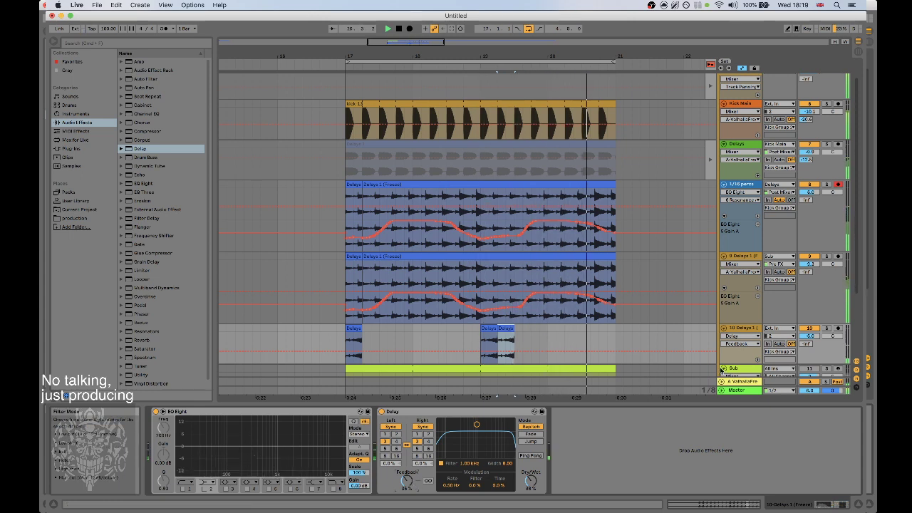
# Solo the new audio track together with Kick Main, and reduce its Delay's feedback and set dry/wet to 16%.
pyautogui.click(827, 328)
pyautogui.keyDown('super'); pyautogui.click(829, 104); pyautogui.keyUp('super')
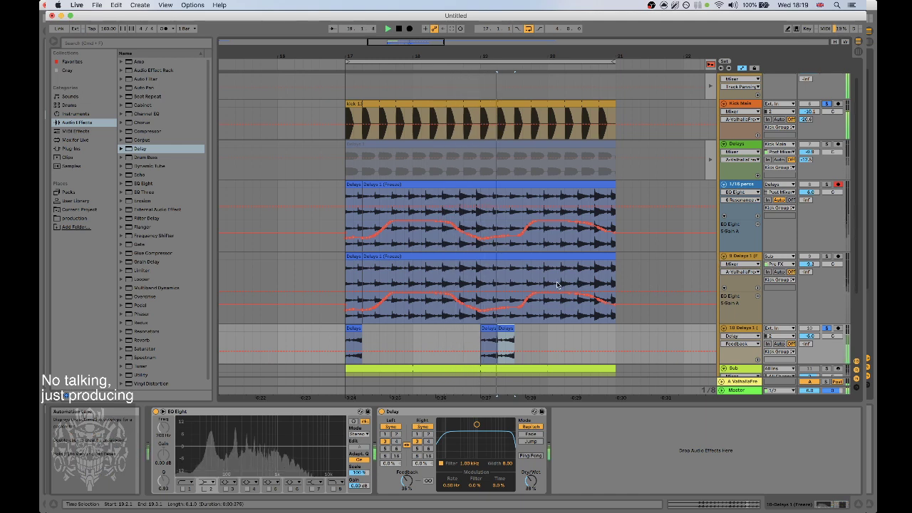
pyautogui.moveTo(531, 481); pyautogui.dragTo(531, 489)
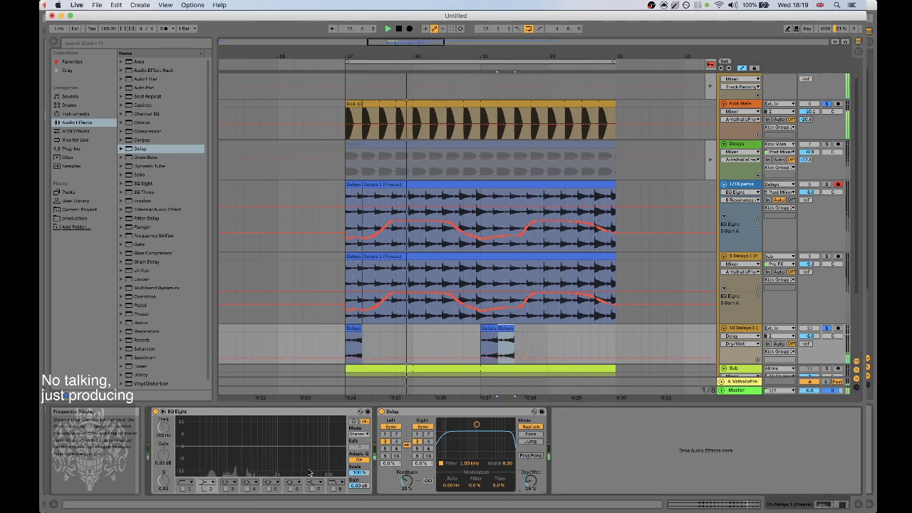
# Solo Delays, restore its arrangement playback, copy its first beat over the bar 17 slice on the new audio track, and reverse it.
pyautogui.click(827, 145)
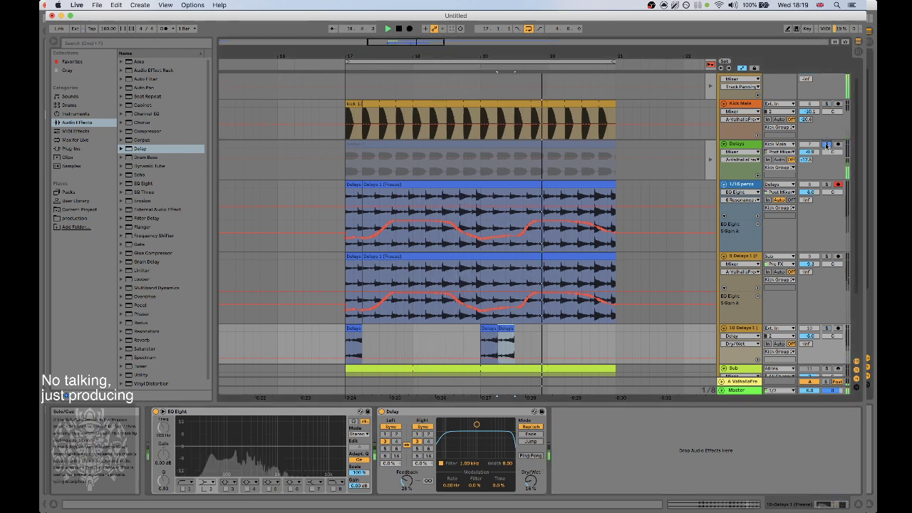
pyautogui.click(711, 160)
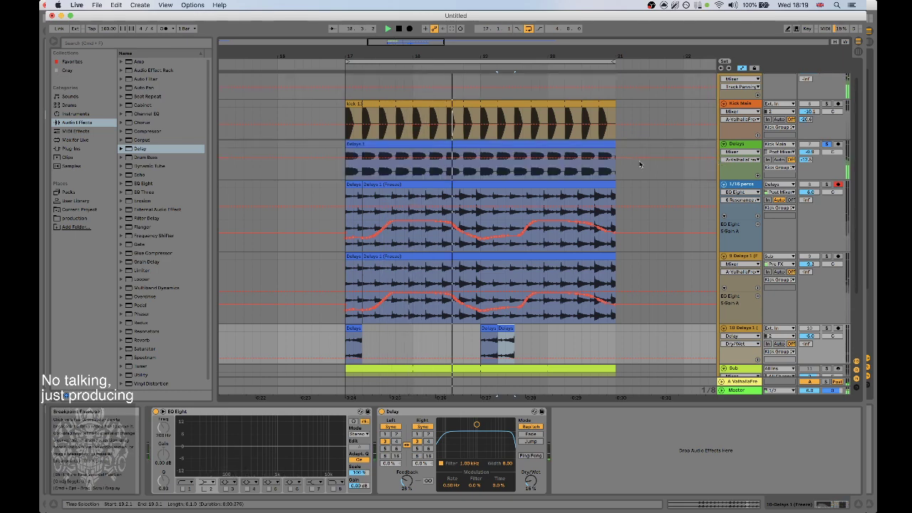
pyautogui.click(350, 169)
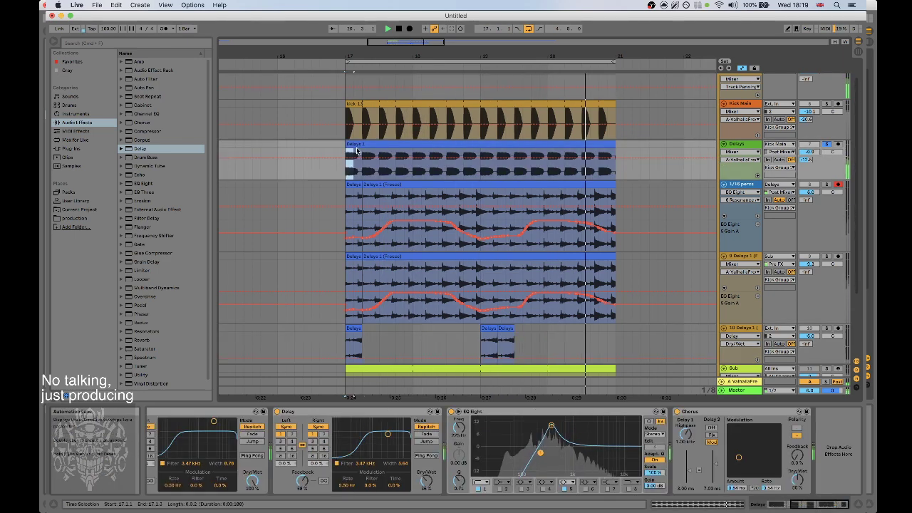
pyautogui.click(349, 345)
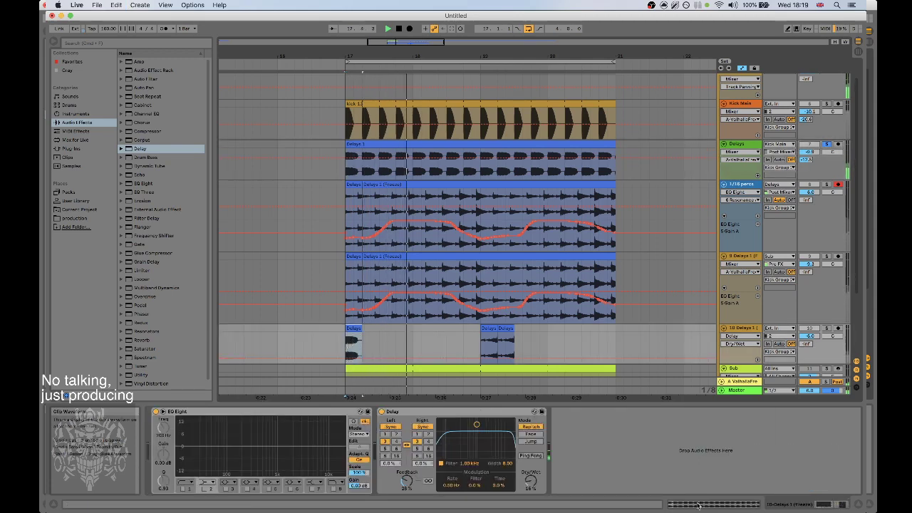
pyautogui.doubleClick(349, 345)
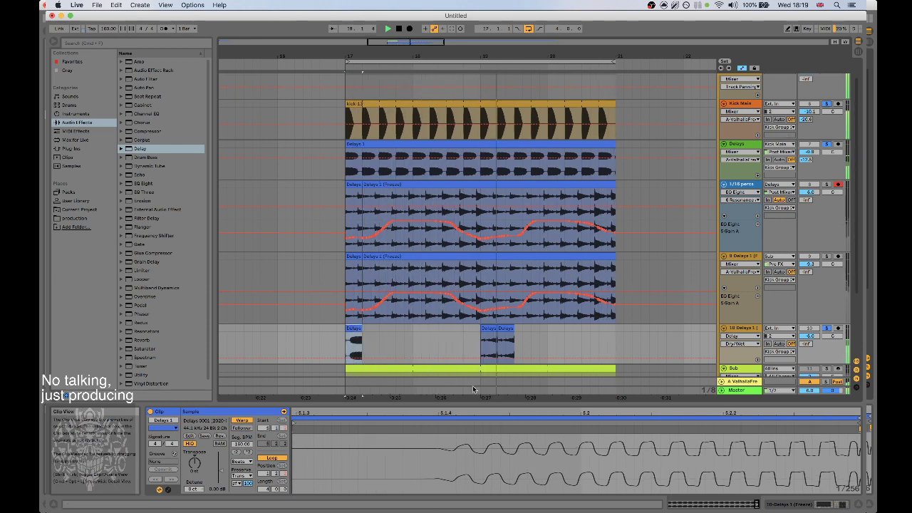
# Hide the automation lanes and audition the reversed slice at bar 17 with the soloed tracks.
pyautogui.click(371, 337)
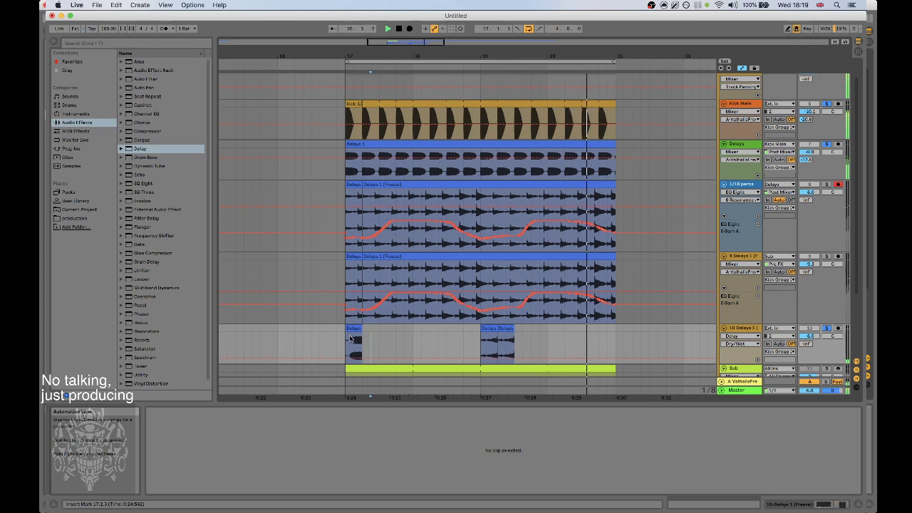
pyautogui.press('a')
pyautogui.click(360, 296)
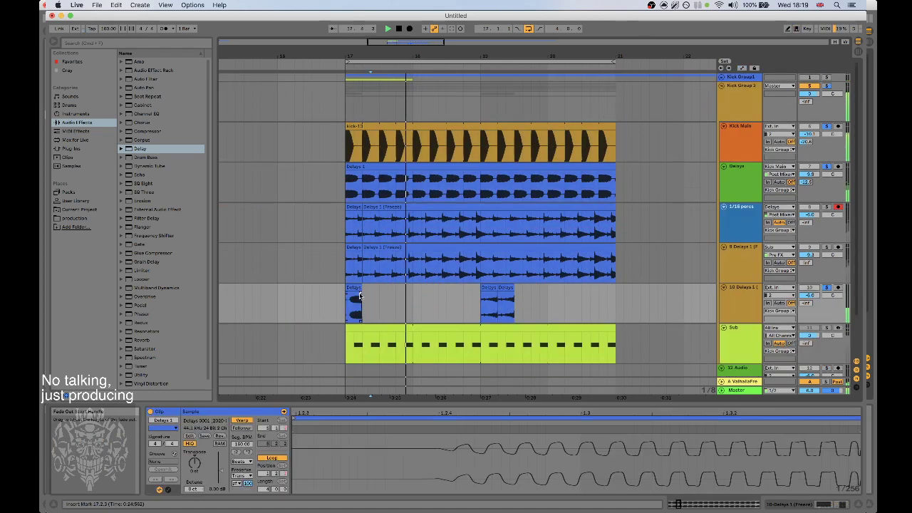
pyautogui.press('space')
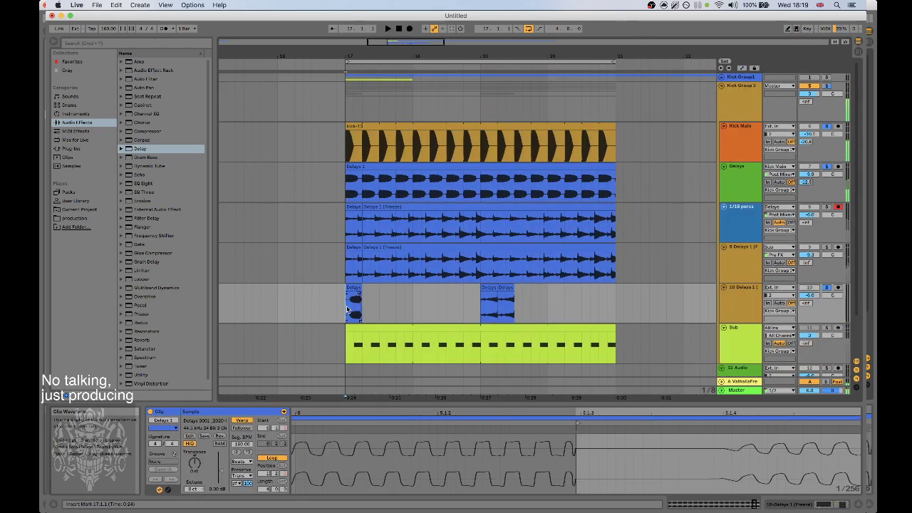
pyautogui.press('space')
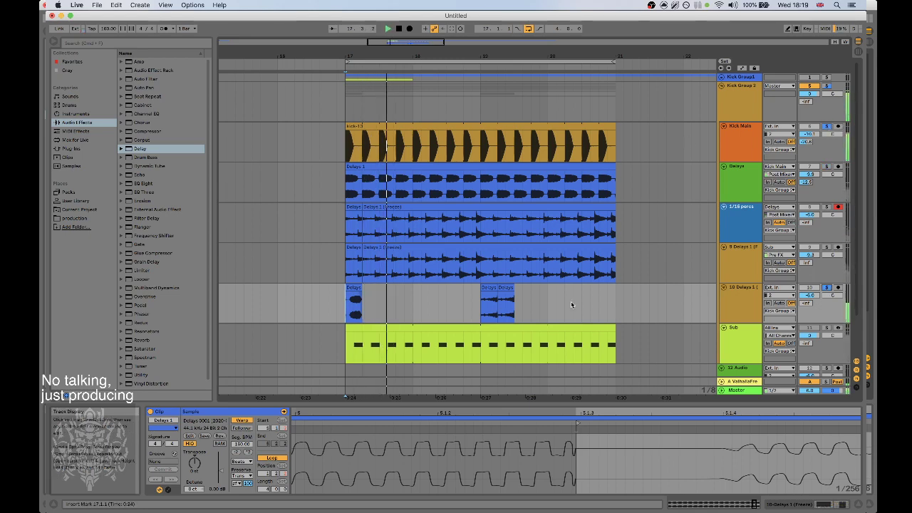
pyautogui.moveTo(355, 57); pyautogui.dragTo(356, 104)
pyautogui.press('space')
pyautogui.press('space')
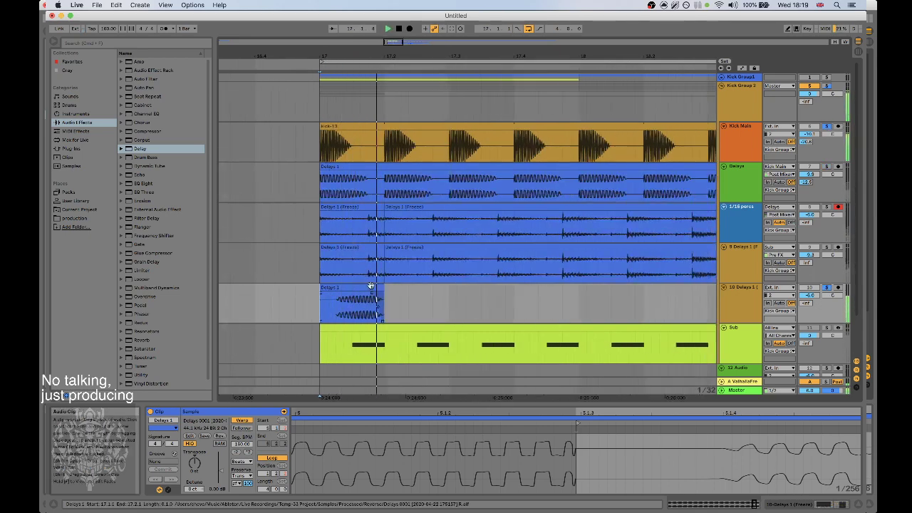
pyautogui.press('space')
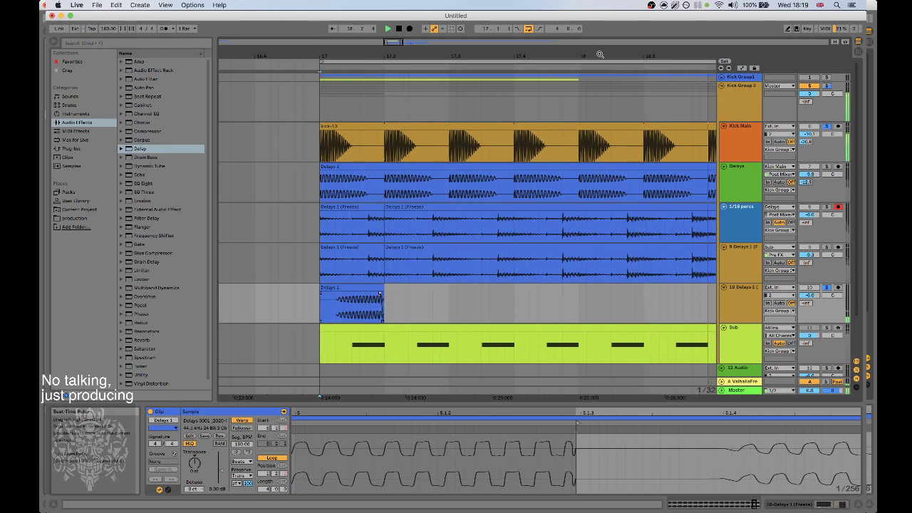
# Move the reversed slice from bar 17 to 20.4.1 on the new audio track, trying it at 18.4.1 first.
pyautogui.moveTo(551, 56); pyautogui.dragTo(401, 47)
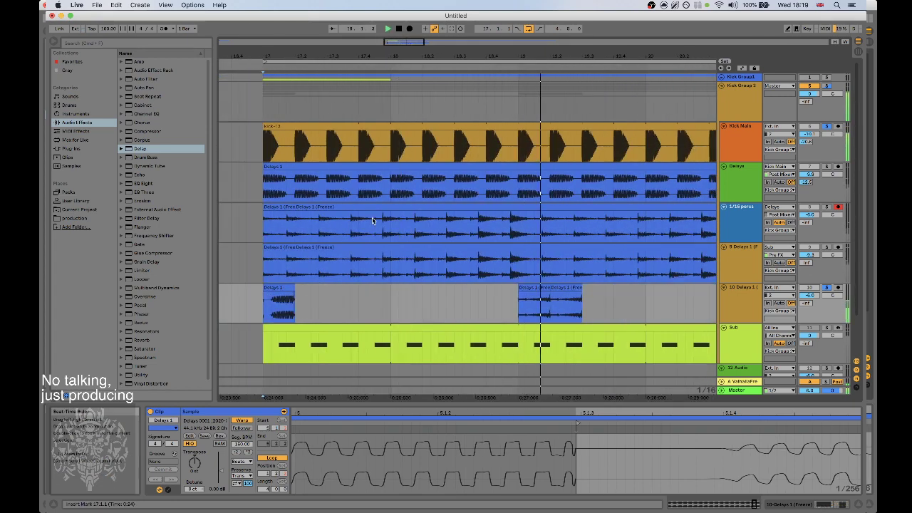
pyautogui.click(263, 314)
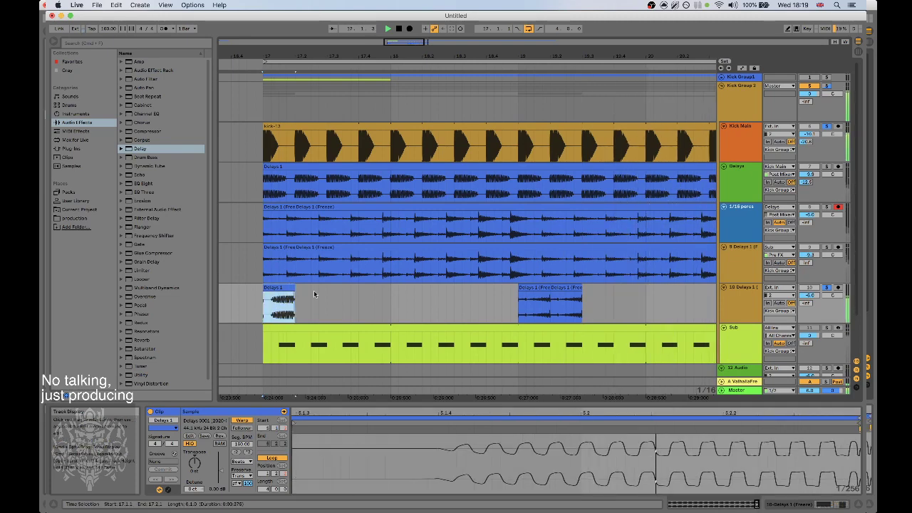
pyautogui.hotkey('ctrl', 'x')
pyautogui.click(489, 294)
pyautogui.hotkey('ctrl', 'v')
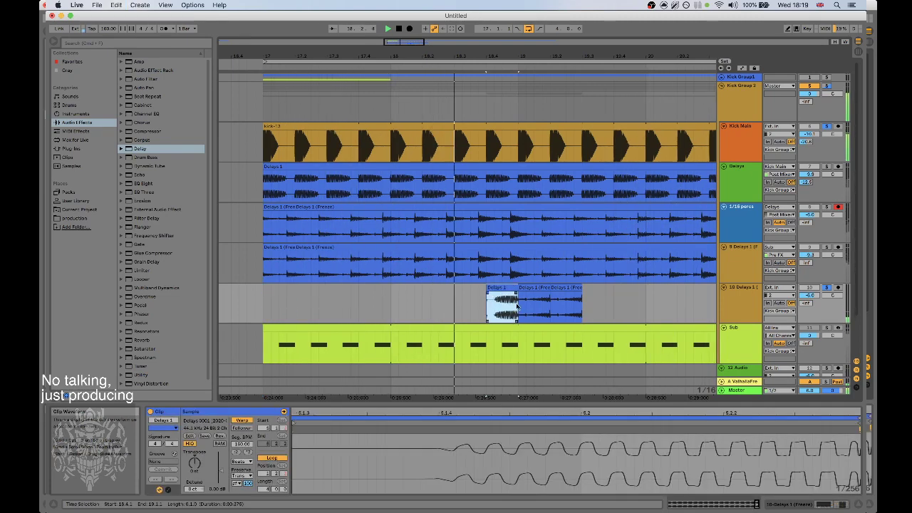
pyautogui.moveTo(585, 57); pyautogui.dragTo(484, 48)
pyautogui.press('Delete')
pyautogui.click(586, 295)
pyautogui.hotkey('ctrl', 'v')
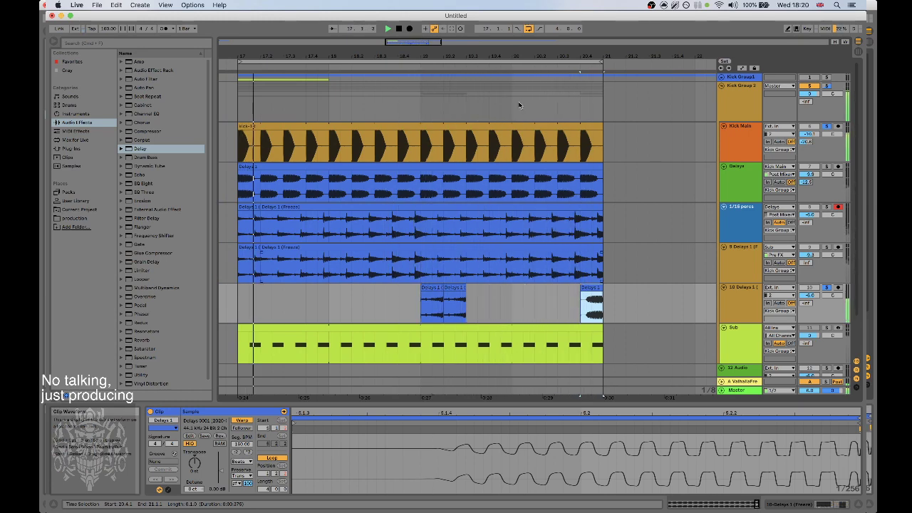
# Duplicate the four-bar material on Kick Main, Delays, 1/16 percs and the 9 Delays 1 track to fill bars 21 to 25.
pyautogui.moveTo(542, 55); pyautogui.dragTo(541, 37)
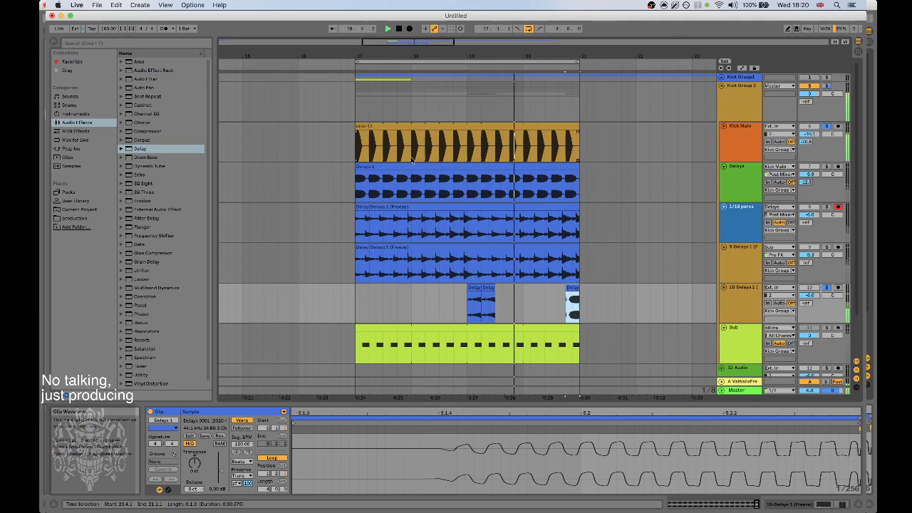
pyautogui.click(381, 126)
pyautogui.press('super+d')
pyautogui.moveTo(529, 54); pyautogui.dragTo(529, 37)
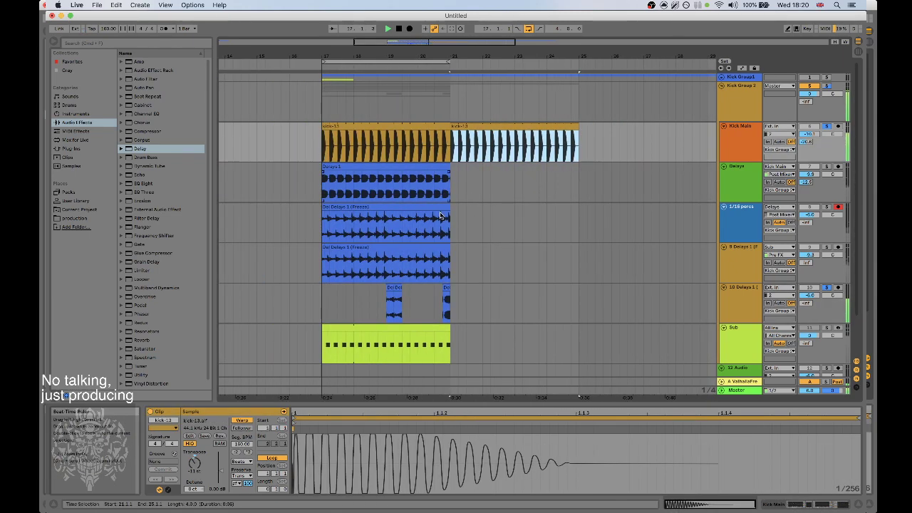
pyautogui.moveTo(324, 172); pyautogui.dragTo(466, 265)
pyautogui.press('super+z')
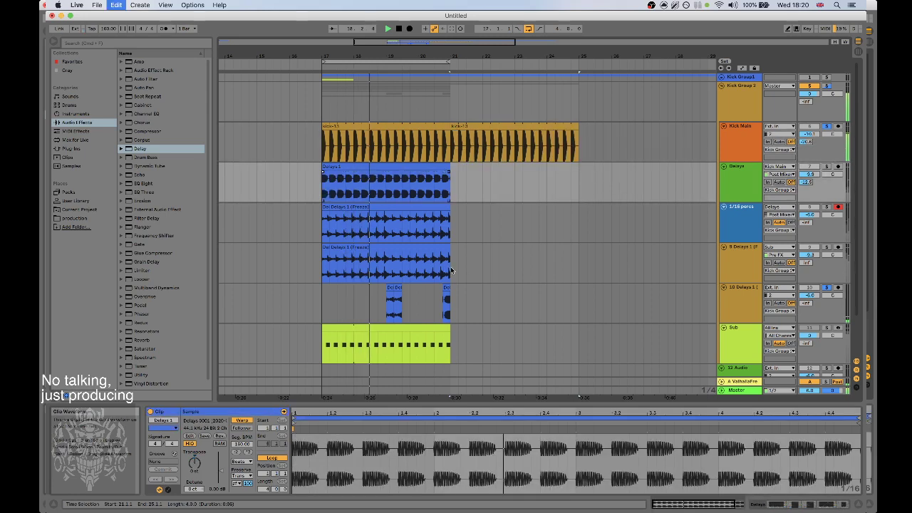
pyautogui.keyDown('shift'); pyautogui.click(451, 271); pyautogui.keyUp('shift')
pyautogui.press('super+d')
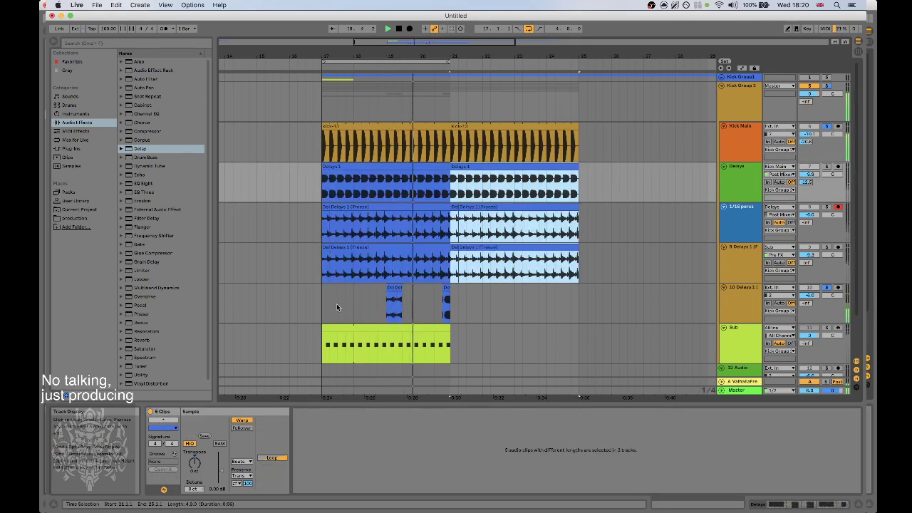
# Copy the reversed slice at 20.4.1 and paste it at 22.4.1 on the same track.
pyautogui.moveTo(419, 310); pyautogui.dragTo(498, 294)
pyautogui.click(459, 306)
pyautogui.click(446, 289)
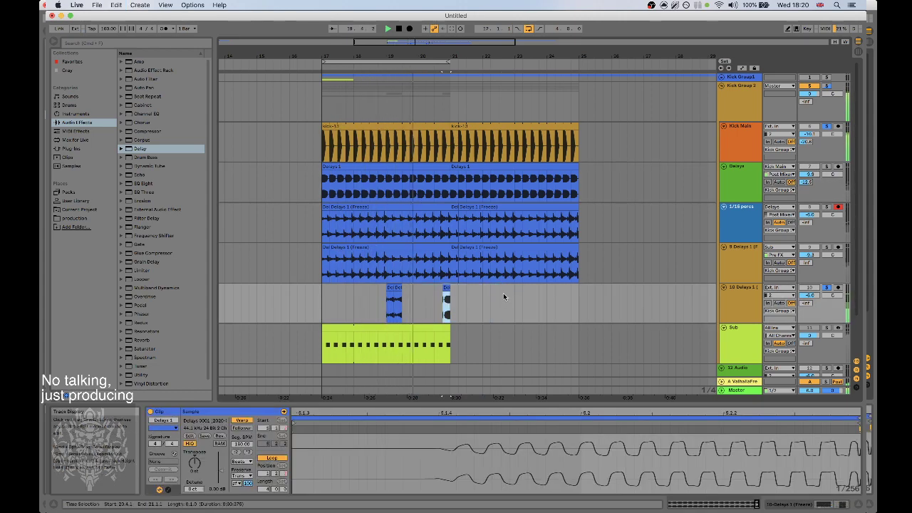
pyautogui.click(504, 295)
pyautogui.press('super+v')
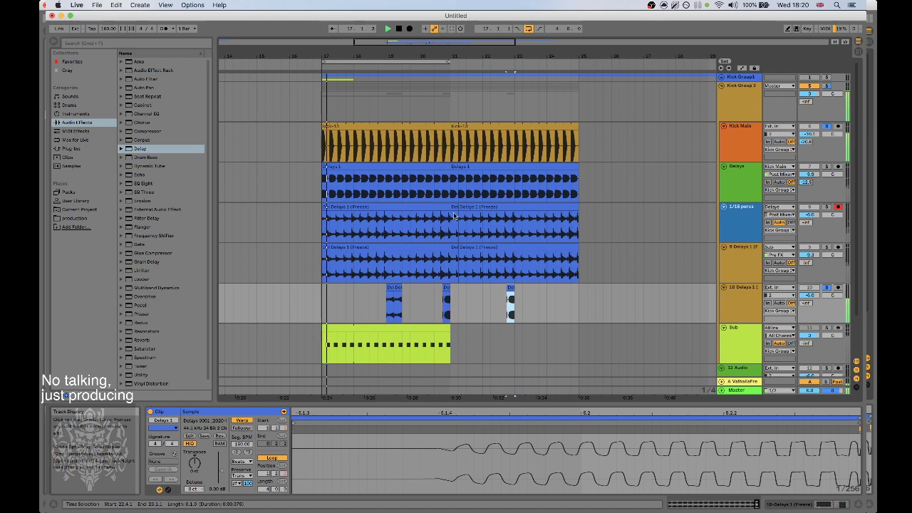
# Extend the Sub clip and the arrangement loop to end at bar 25.
pyautogui.scroll(-2, 446, 295)
pyautogui.moveTo(445, 295); pyautogui.dragTo(579, 294)
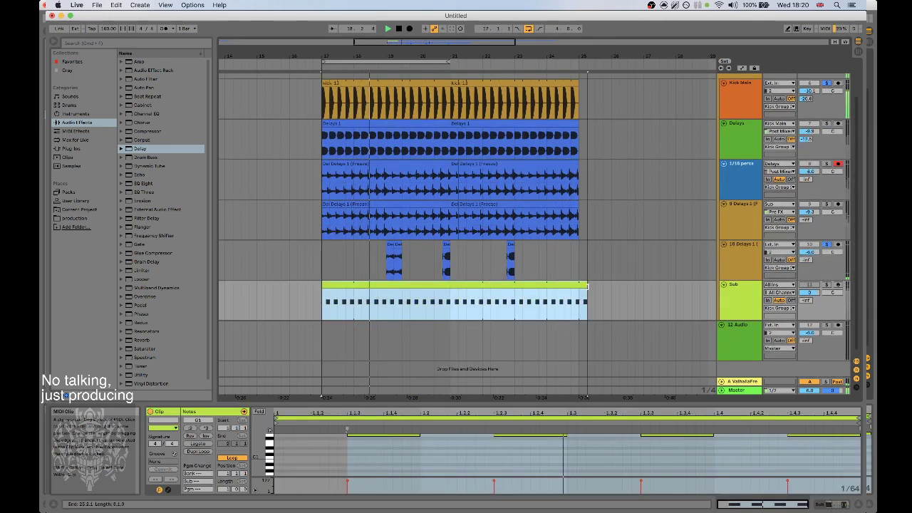
pyautogui.click(454, 62)
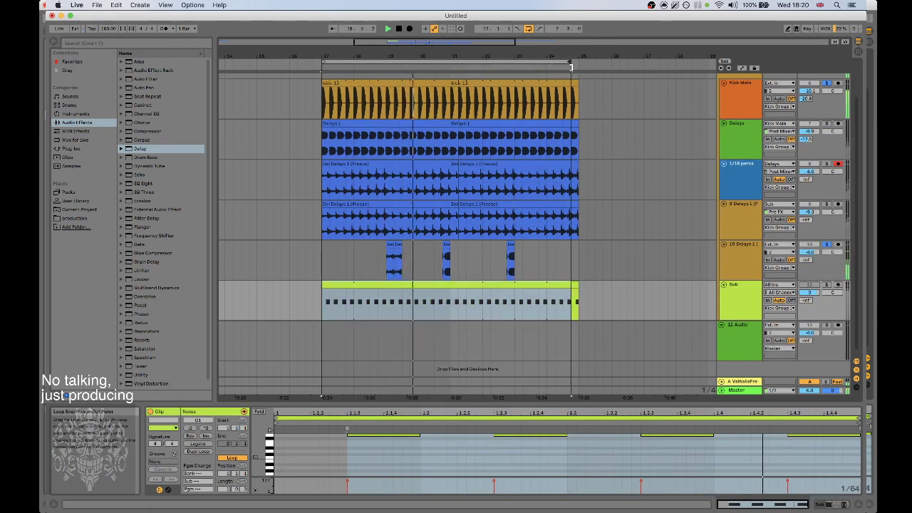
# Shift all four slices on the 10 Delays 1 track two bars earlier to start at bar 17, and play from there.
pyautogui.click(452, 261)
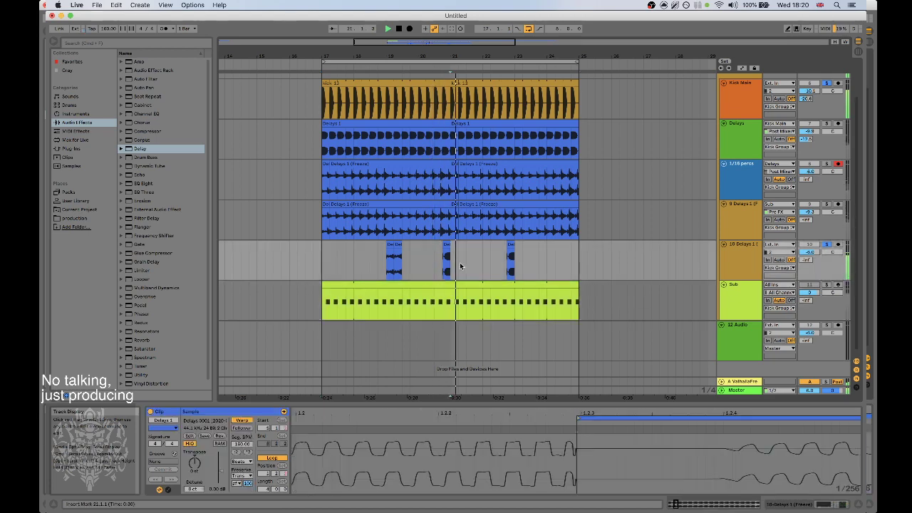
pyautogui.scroll(2, 460, 267)
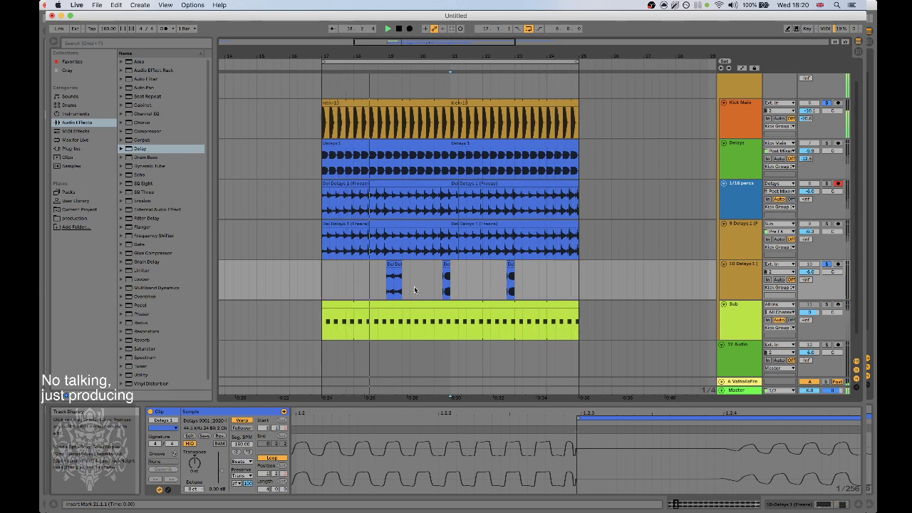
pyautogui.moveTo(390, 285); pyautogui.dragTo(546, 281)
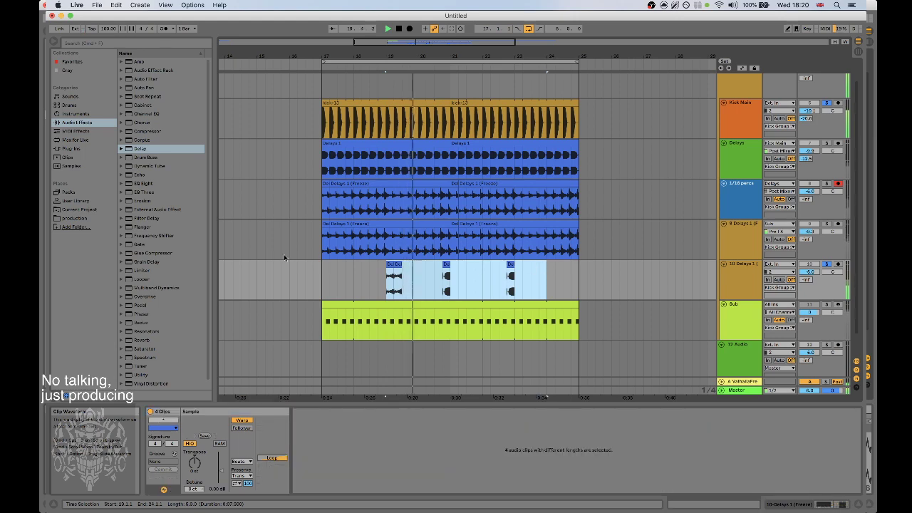
pyautogui.press('super+x')
pyautogui.click(326, 278)
pyautogui.press('super+v')
pyautogui.click(324, 278)
pyautogui.press('space')
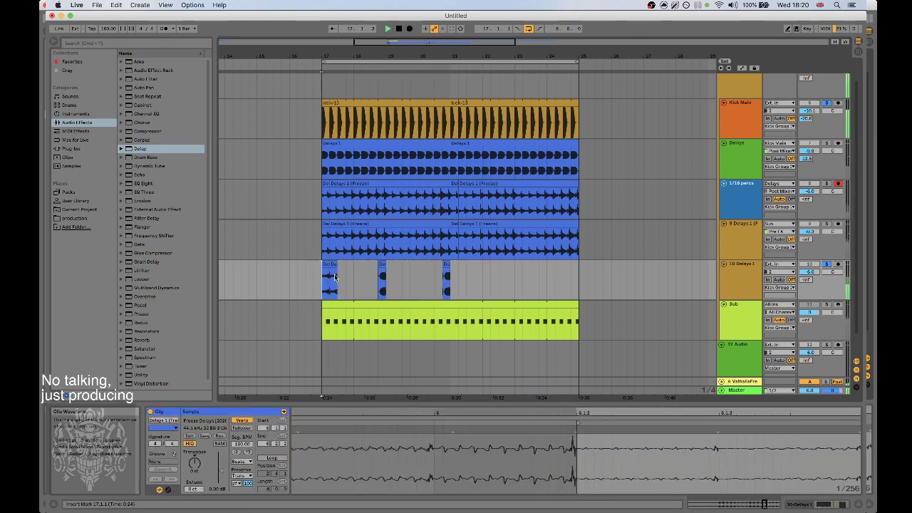
# Enable band 8 of the 10 Delays 1 track's EQ Eight as a high cut at about 400 Hz and audition it.
pyautogui.click(332, 265)
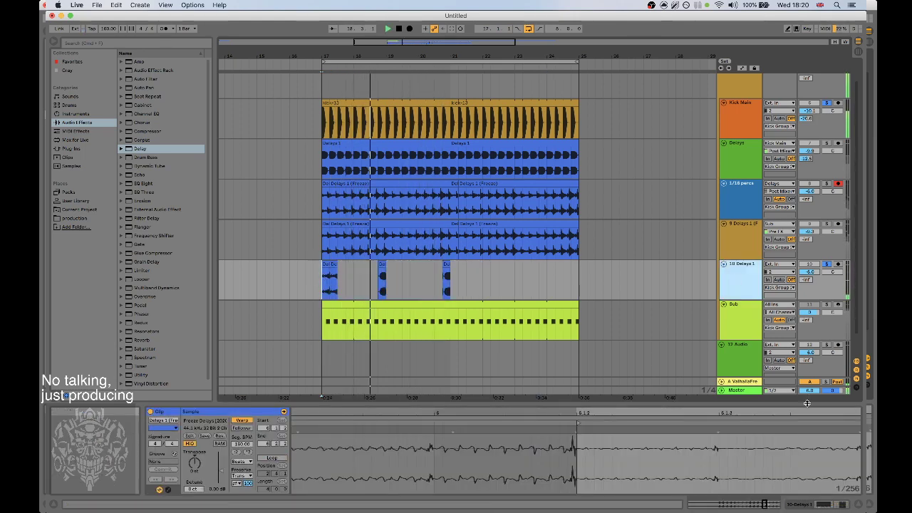
pyautogui.hotkey('shift', 'Tab')
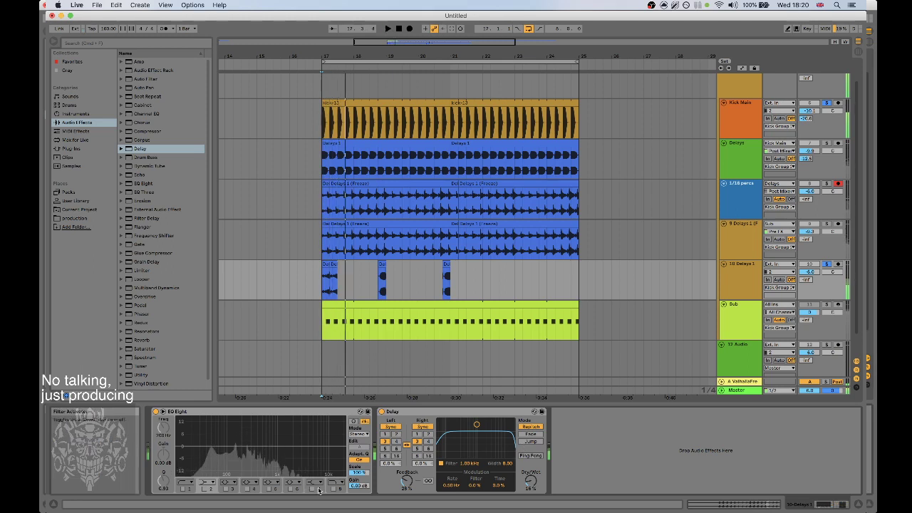
pyautogui.click(333, 490)
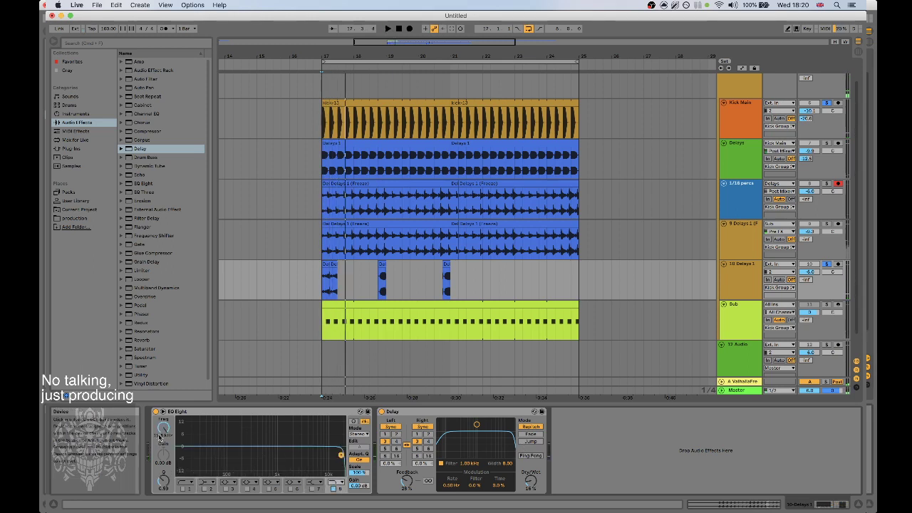
pyautogui.press('space')
pyautogui.moveTo(163, 428); pyautogui.dragTo(164, 483)
pyautogui.press('space')
pyautogui.press('space')
pyautogui.press('space')
pyautogui.press('space')
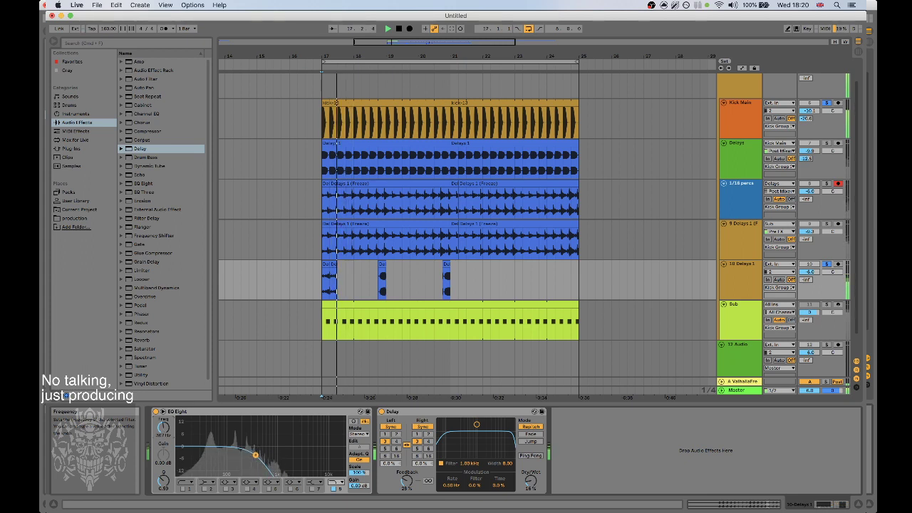
pyautogui.press('space')
pyautogui.press('space')
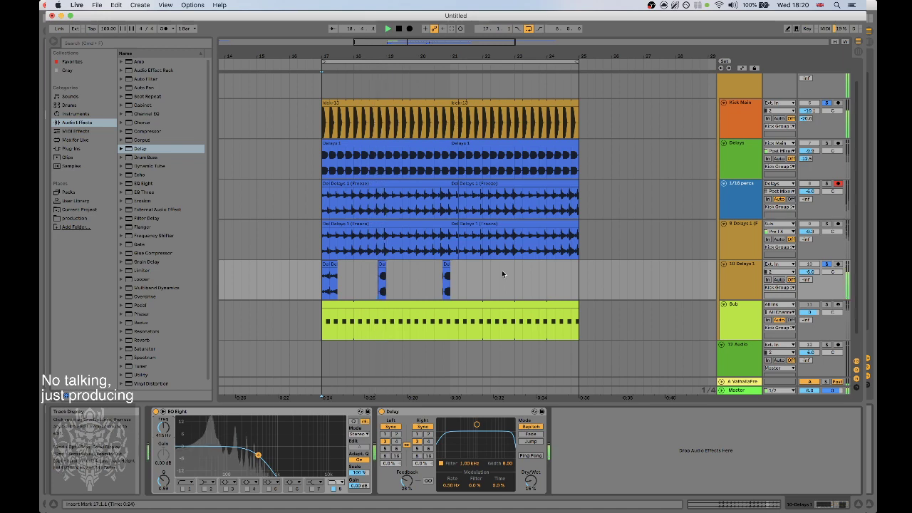
pyautogui.moveTo(381, 48); pyautogui.dragTo(381, 93)
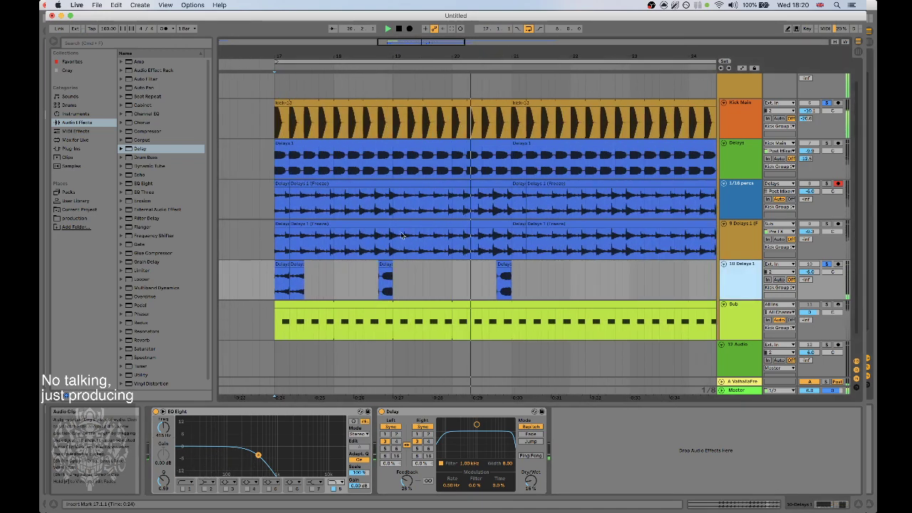
# Delete the first slice on the 10 Delays 1 track, from 17.1.1 to 17.2.1.
pyautogui.click(379, 273)
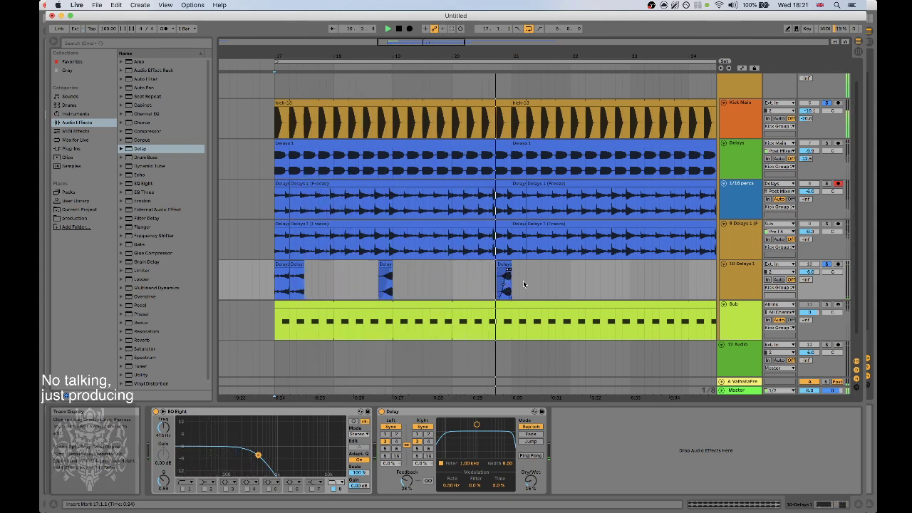
pyautogui.moveTo(576, 53); pyautogui.dragTo(491, 49)
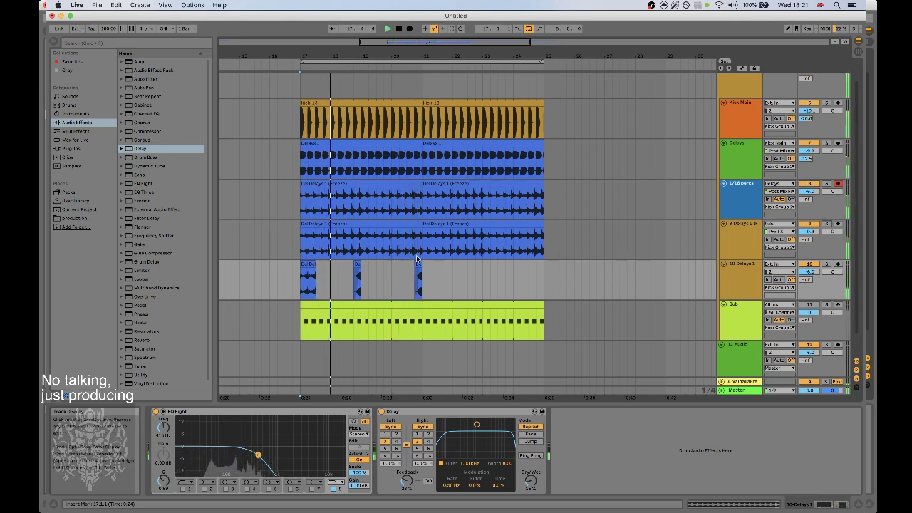
pyautogui.moveTo(300, 54); pyautogui.dragTo(300, 71)
pyautogui.press('space')
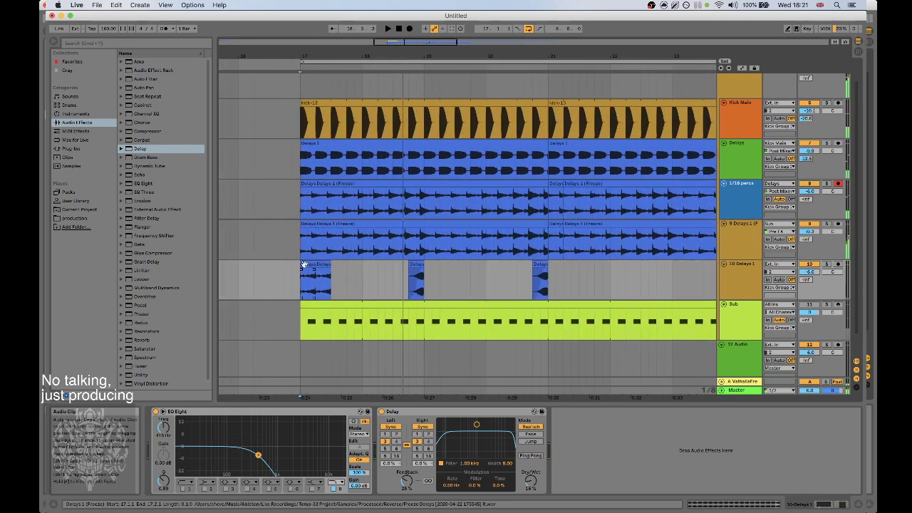
pyautogui.click(307, 265)
pyautogui.press('super+e')
pyautogui.press('Delete')
# Duplicate the 10 Delays 1 slice at 17.2.1 to 17.3.1 and play from bar 17.
pyautogui.click(319, 278)
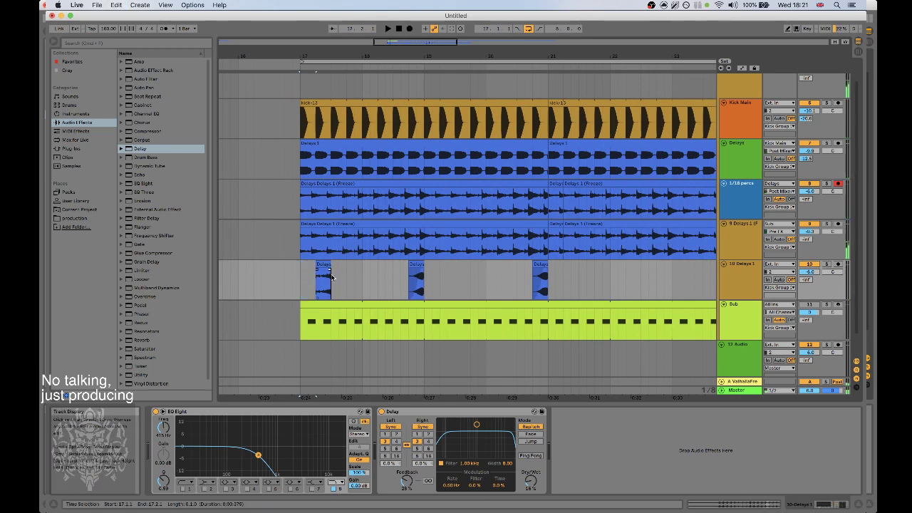
pyautogui.press('super+d')
pyautogui.click(299, 280)
pyautogui.press('space')
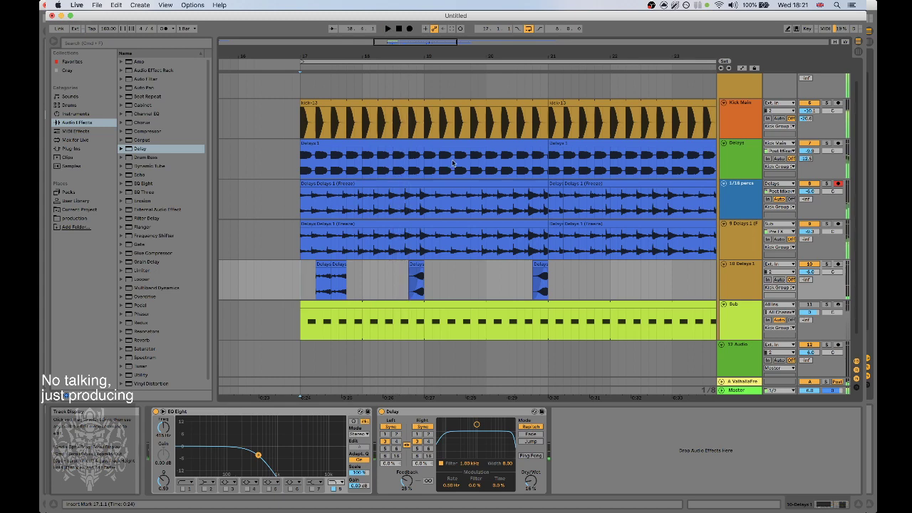
# Insert a new audio track below 10 Delays 1 and move the reversed slices at 18.4.1 and 20.4.1 onto it at the same positions.
pyautogui.moveTo(532, 57); pyautogui.dragTo(368, 65)
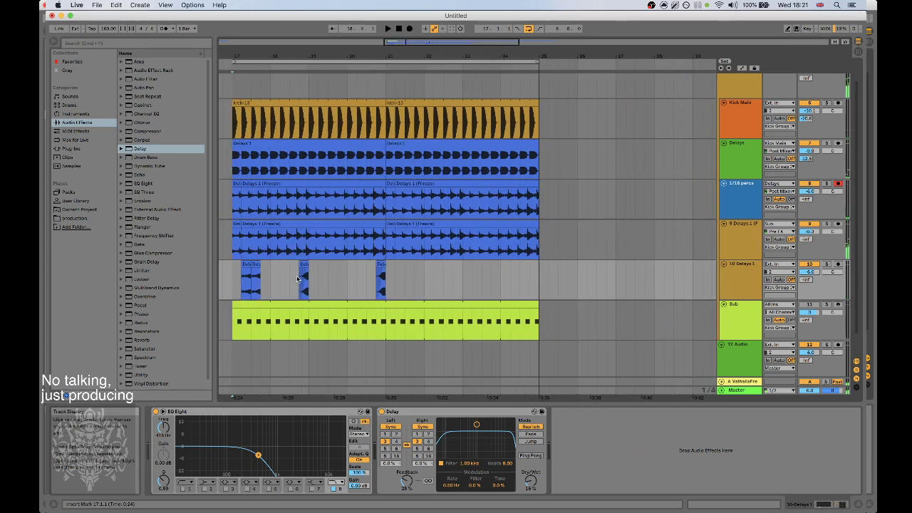
pyautogui.click(761, 264)
pyautogui.press('super+t')
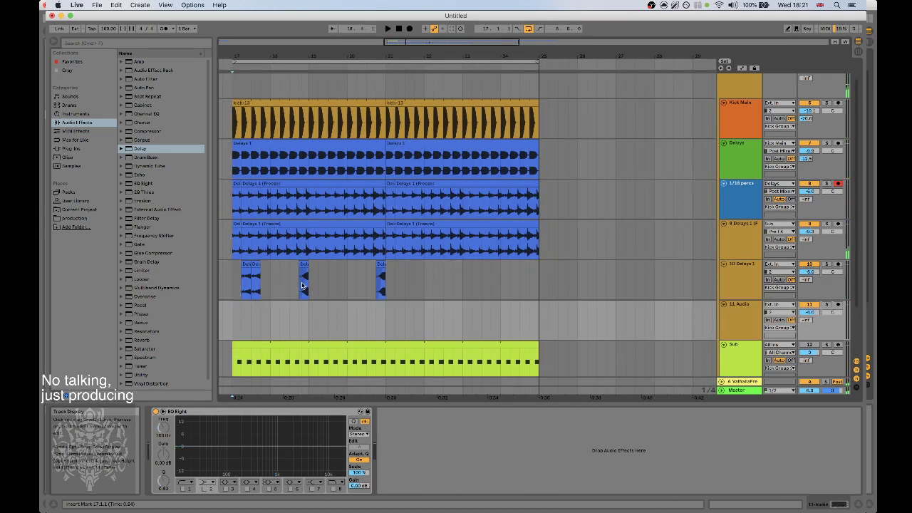
pyautogui.moveTo(301, 272); pyautogui.dragTo(385, 270)
pyautogui.press('super+x')
pyautogui.press('Down')
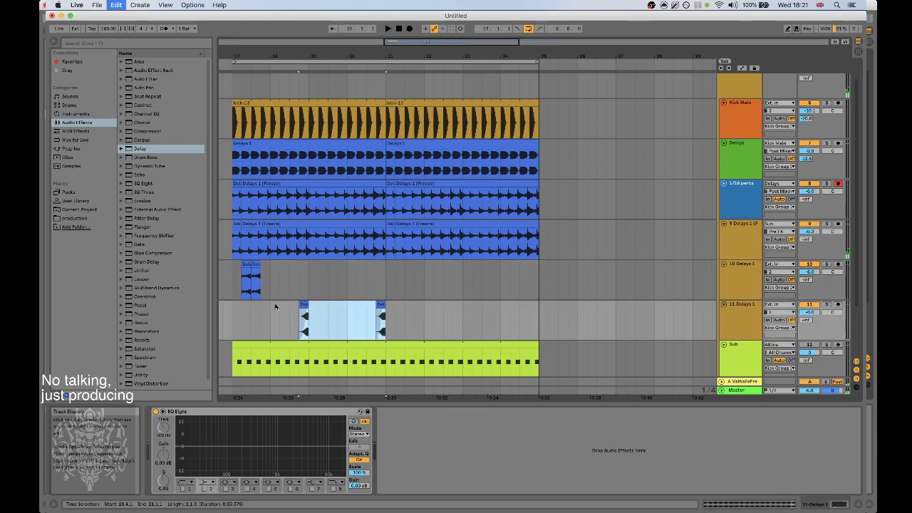
pyautogui.press('super+v')
# Duplicate bars 17 to 19 of the 10 Delays 1 track three times to fill up to bar 25, and play from bar 17.
pyautogui.moveTo(242, 271); pyautogui.dragTo(293, 269)
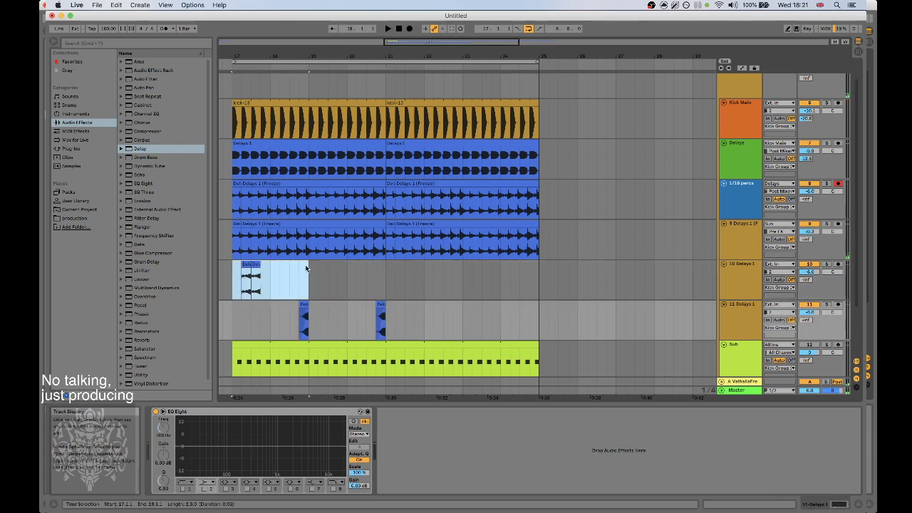
pyautogui.press('super+d')
pyautogui.press('super+d')
pyautogui.press('super+d')
pyautogui.click(242, 278)
pyautogui.press('space')
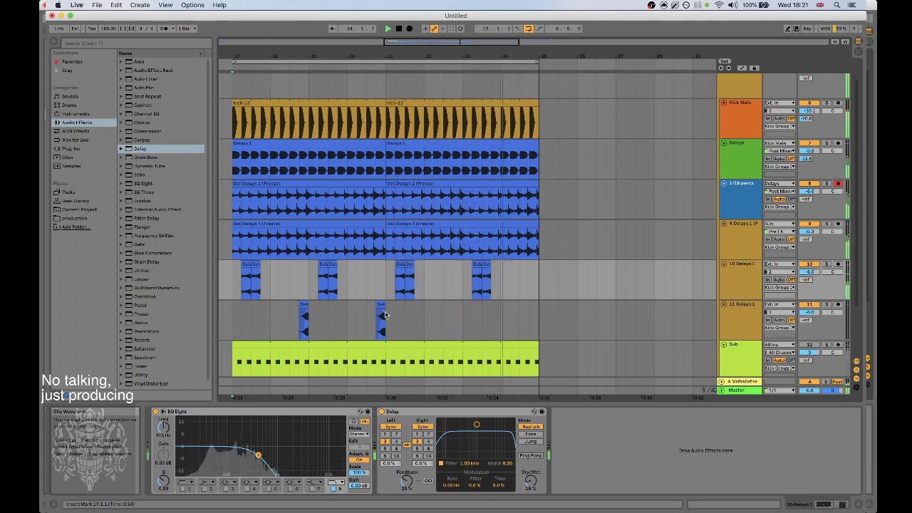
# Move the 11 Delays 1 slice at 20.4.1 to 24.4.1 and delete the slice at 18.4.1.
pyautogui.moveTo(388, 323); pyautogui.dragTo(533, 316)
pyautogui.click(306, 311)
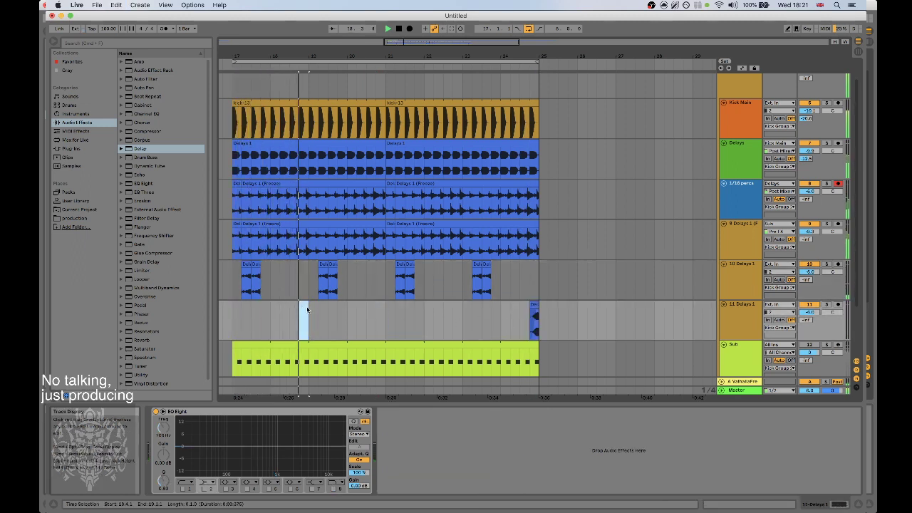
pyautogui.click(753, 279)
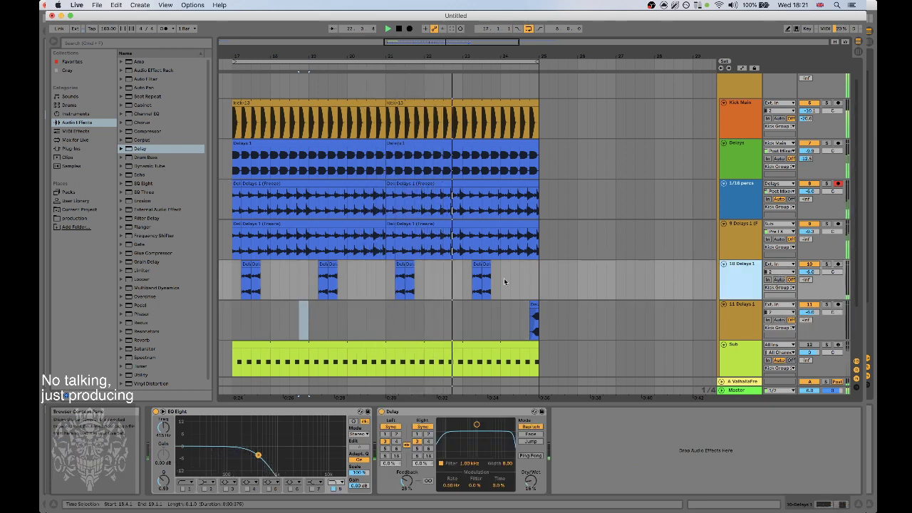
# Paste the copied slice from the first pair on 10 Delays 1 over the second slices at 19.3.1, 21.3.1 and 23.3.1.
pyautogui.click(247, 264)
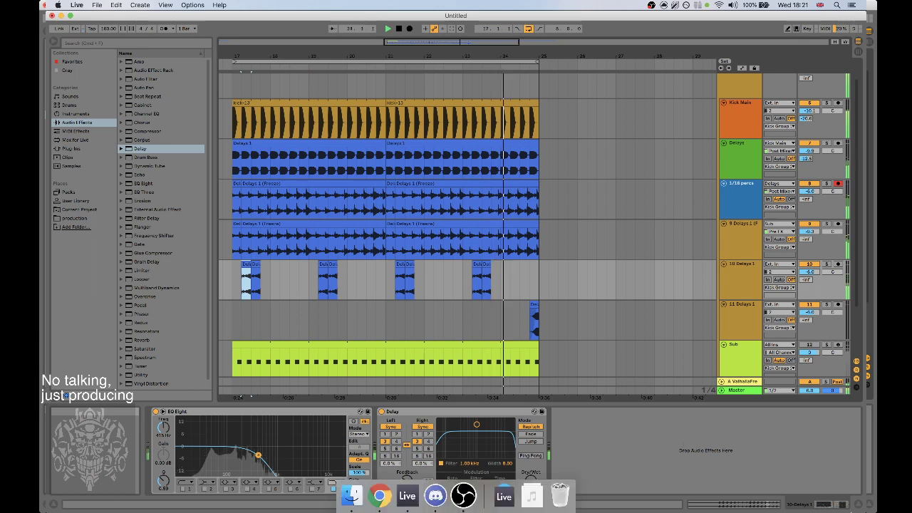
pyautogui.click(703, 505)
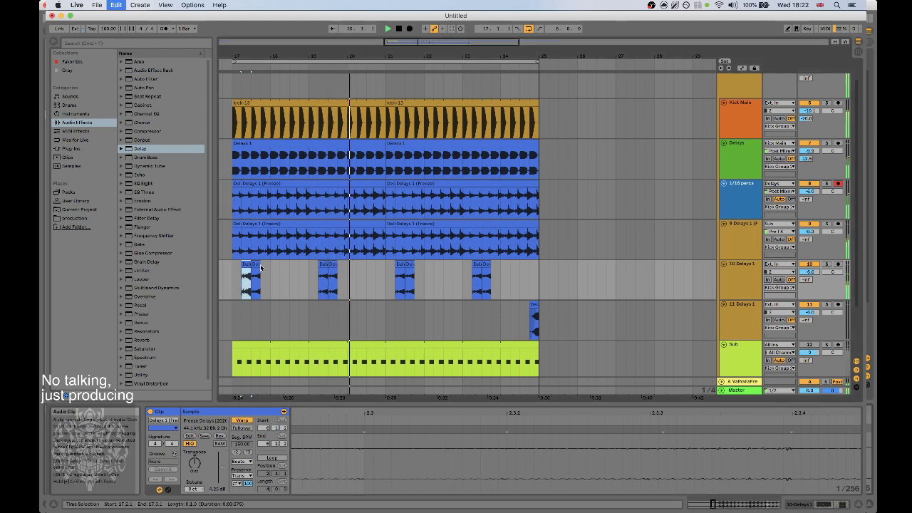
pyautogui.click(322, 264)
pyautogui.press('super+v')
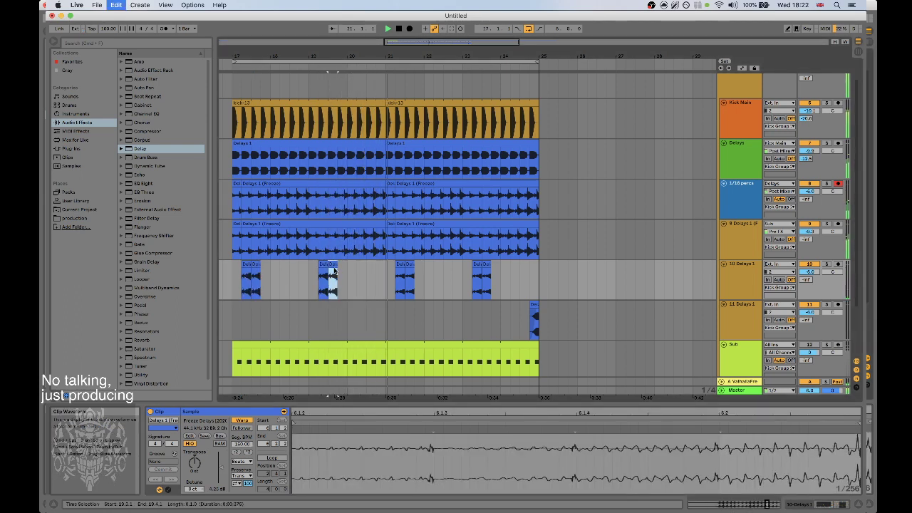
pyautogui.click(400, 264)
pyautogui.press('super+v')
pyautogui.click(475, 264)
pyautogui.press('super+v')
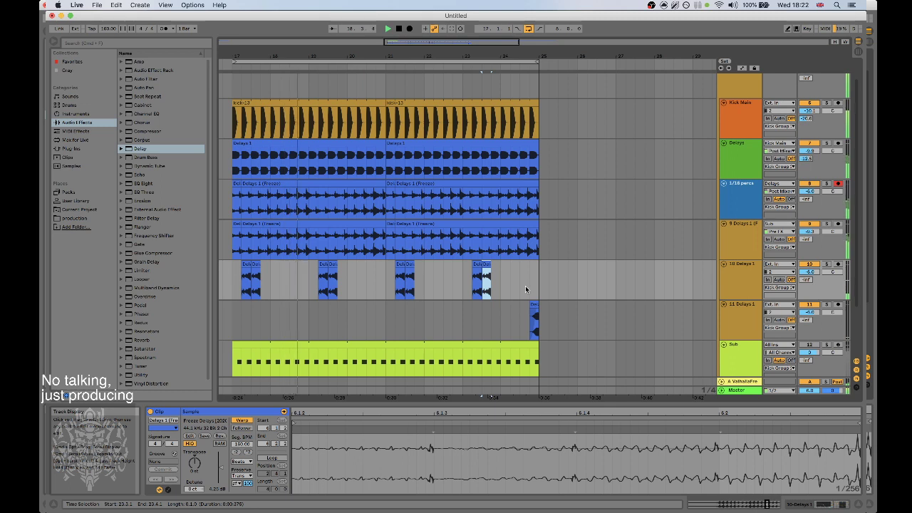
# Solo the Kick Main and Sub tracks together and show the Sub track's device chain.
pyautogui.click(810, 224)
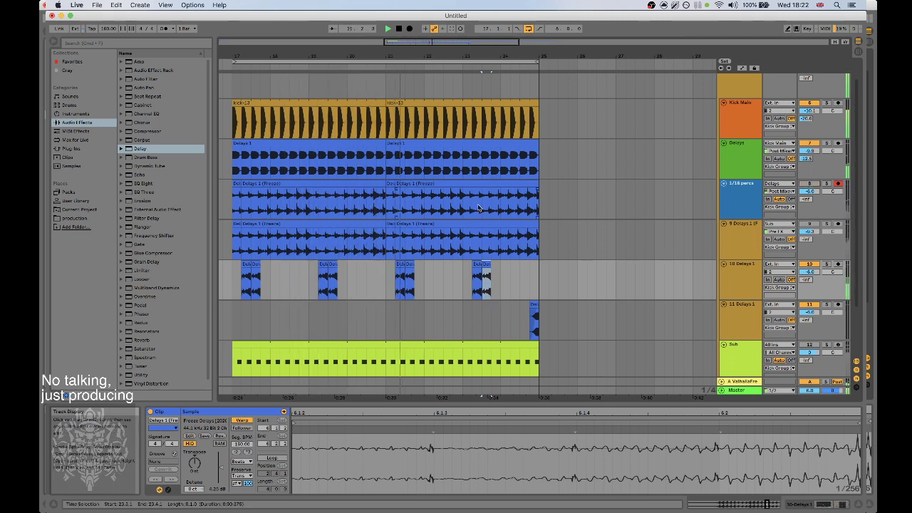
pyautogui.scroll(-1, 558, 295)
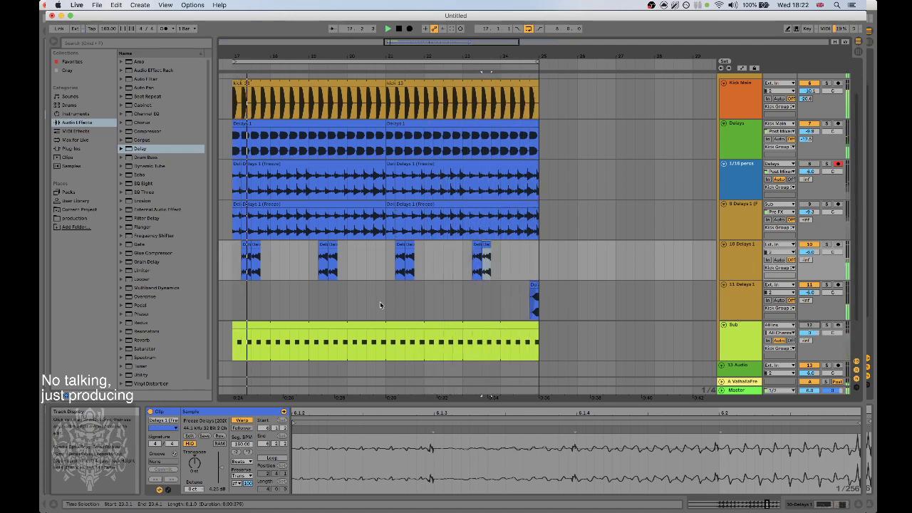
pyautogui.click(828, 84)
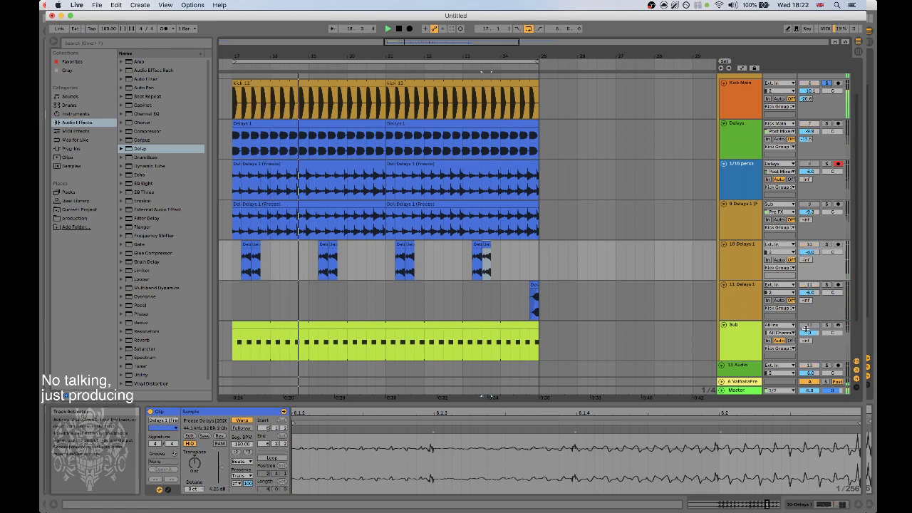
pyautogui.keyDown('super'); pyautogui.click(827, 326); pyautogui.keyUp('super')
pyautogui.click(750, 345)
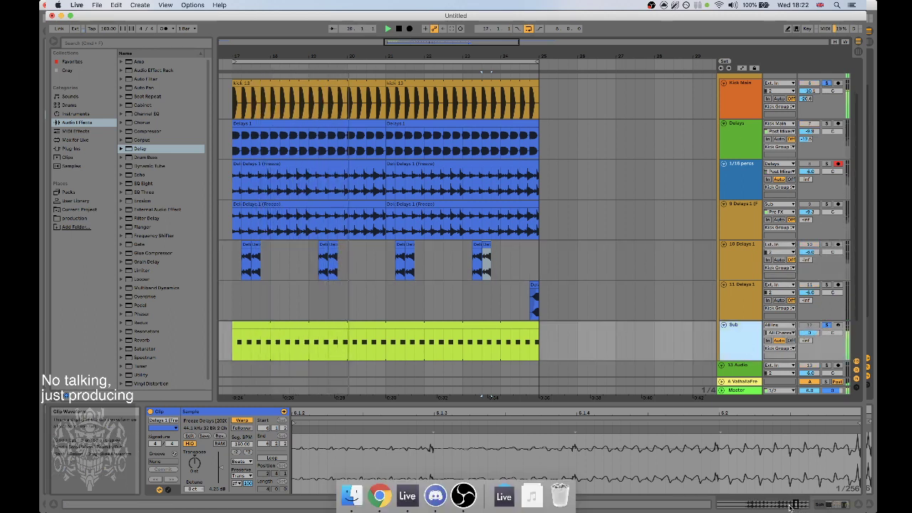
pyautogui.click(453, 325)
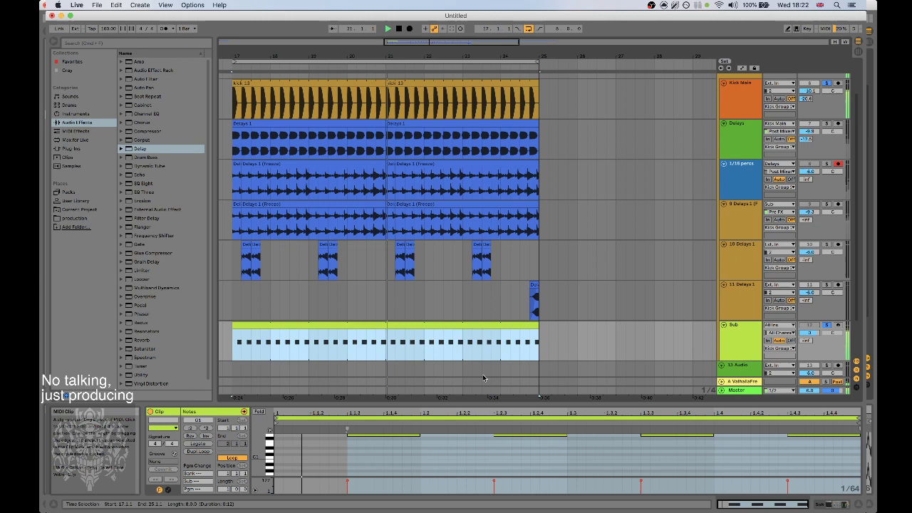
pyautogui.click(832, 504)
pyautogui.click(739, 326)
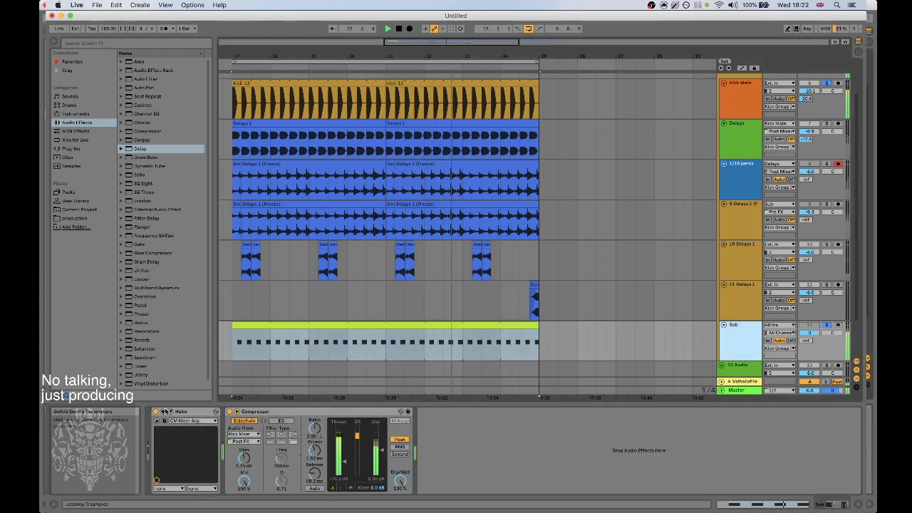
# Compare the Sub with its sidechain Compressor bypassed and enabled, and set the Compressor's release to about 92 ms.
pyautogui.click(230, 412)
pyautogui.click(230, 412)
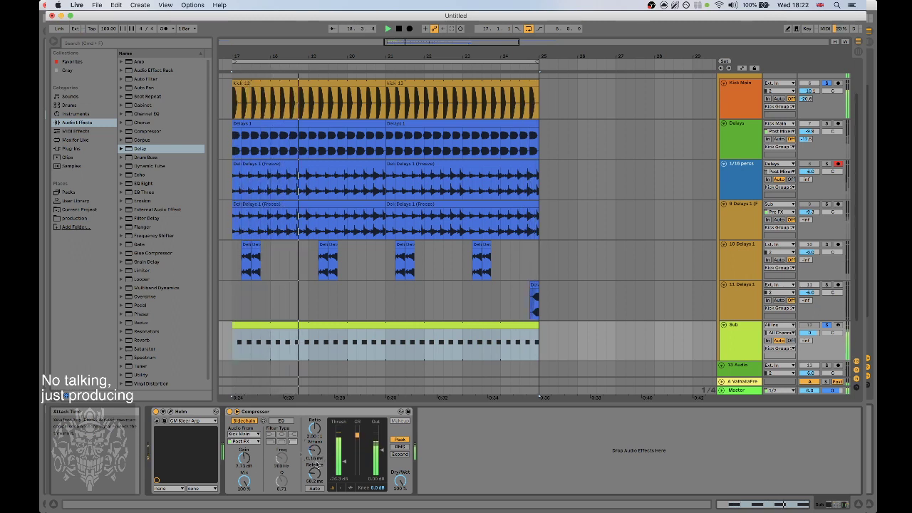
pyautogui.moveTo(316, 463); pyautogui.dragTo(316, 453)
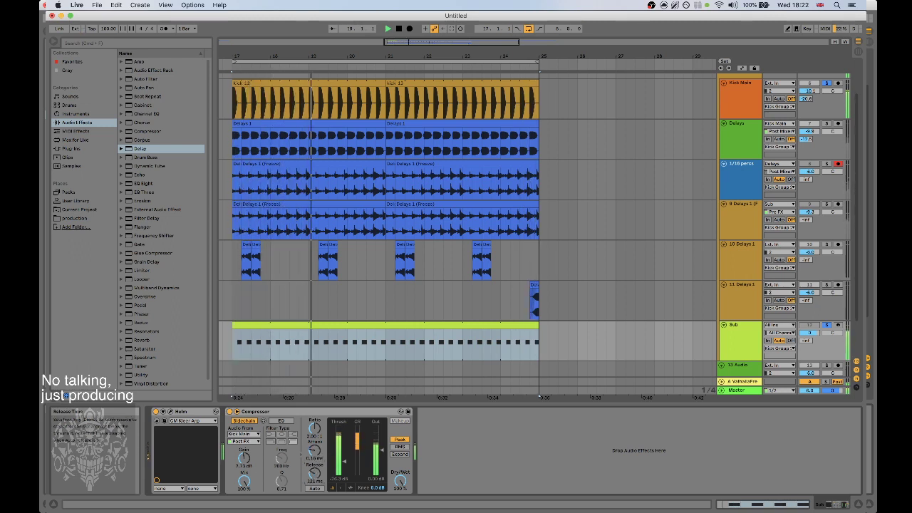
# Open the Sub track's Helm synth and audition changes to its filter envelope and filter envelope depth.
pyautogui.click(170, 412)
pyautogui.click(189, 235)
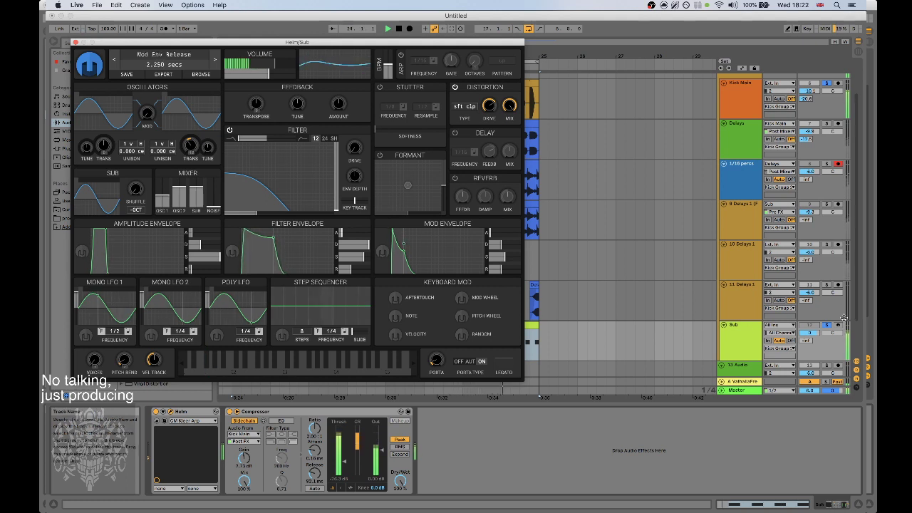
pyautogui.click(827, 325)
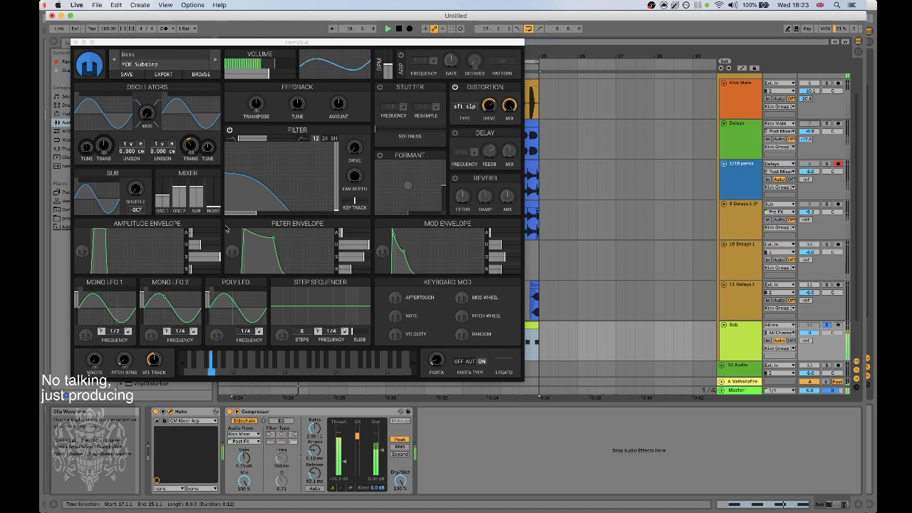
pyautogui.moveTo(245, 234); pyautogui.dragTo(250, 236)
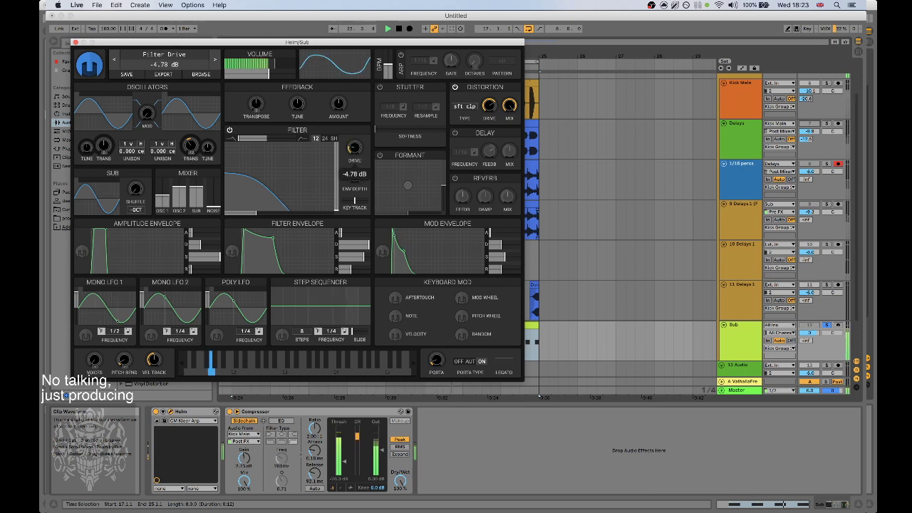
pyautogui.moveTo(356, 179); pyautogui.dragTo(355, 42)
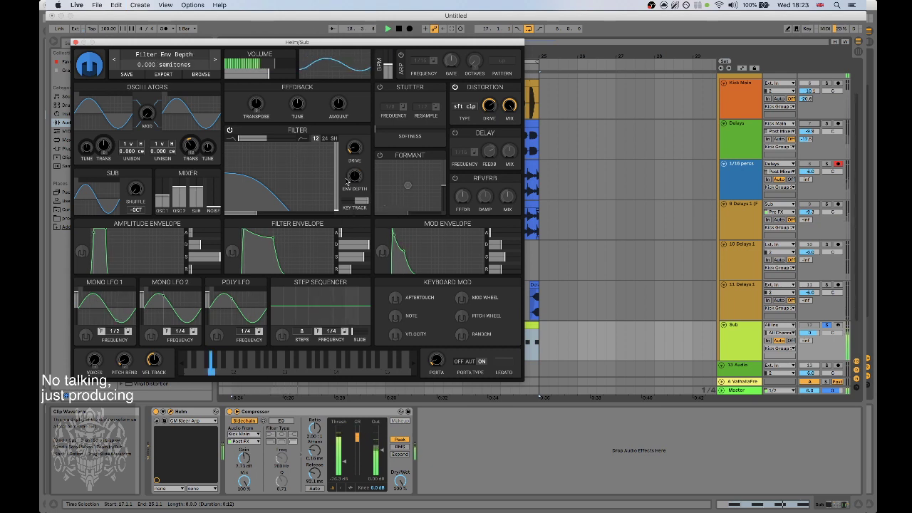
# Set Helm's filter style to 24dB after trying the Shelf style, and lower the filter cutoff slightly.
pyautogui.moveTo(268, 139); pyautogui.dragTo(231, 141)
pyautogui.click(326, 139)
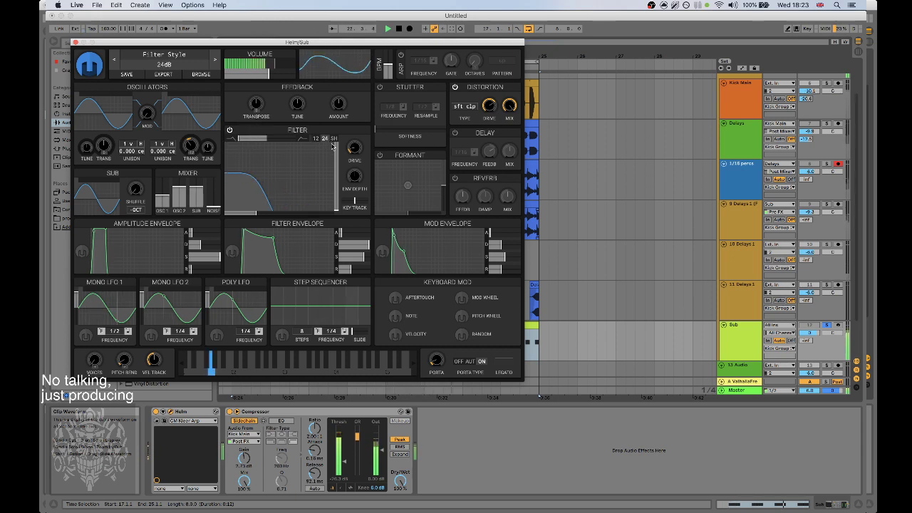
pyautogui.moveTo(354, 148); pyautogui.dragTo(354, 147)
pyautogui.click(334, 139)
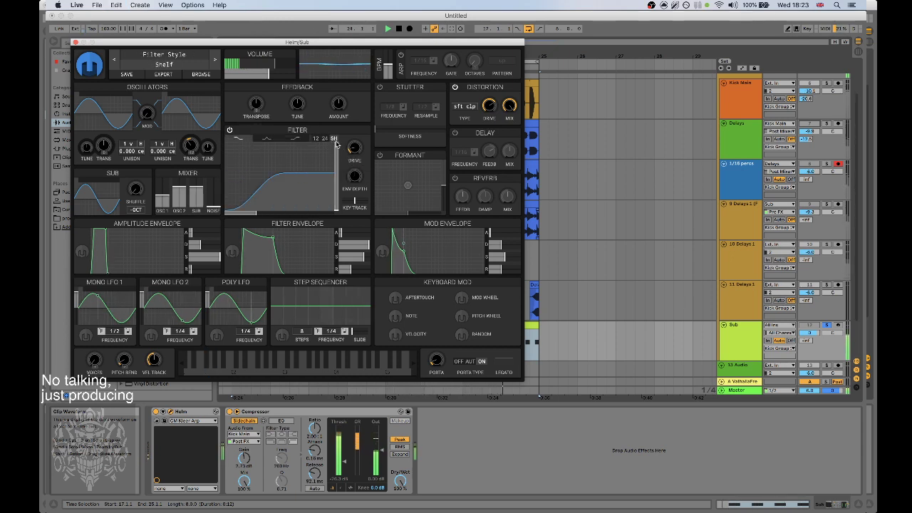
pyautogui.click(326, 140)
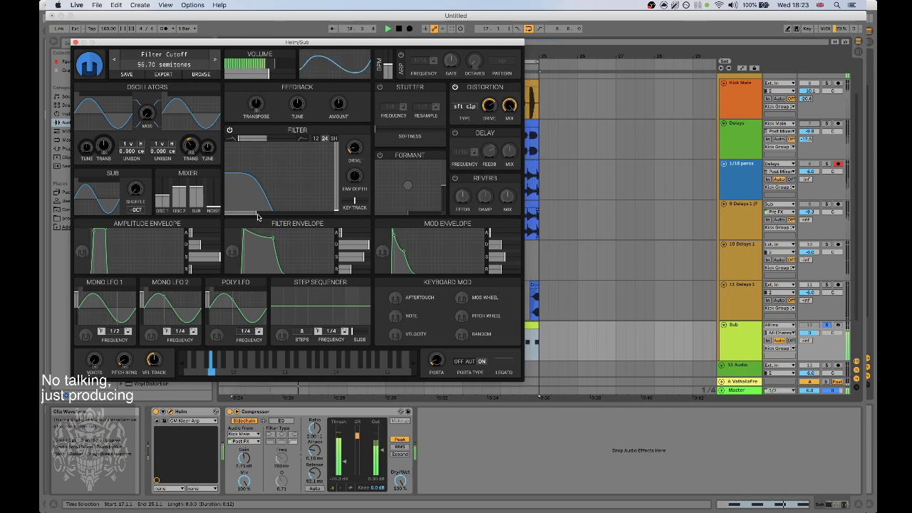
pyautogui.moveTo(257, 215)
pyautogui.mouseDown()
pyautogui.moveTo(282, 216)
pyautogui.moveTo(229, 217)
pyautogui.moveTo(255, 216)
pyautogui.mouseUp()
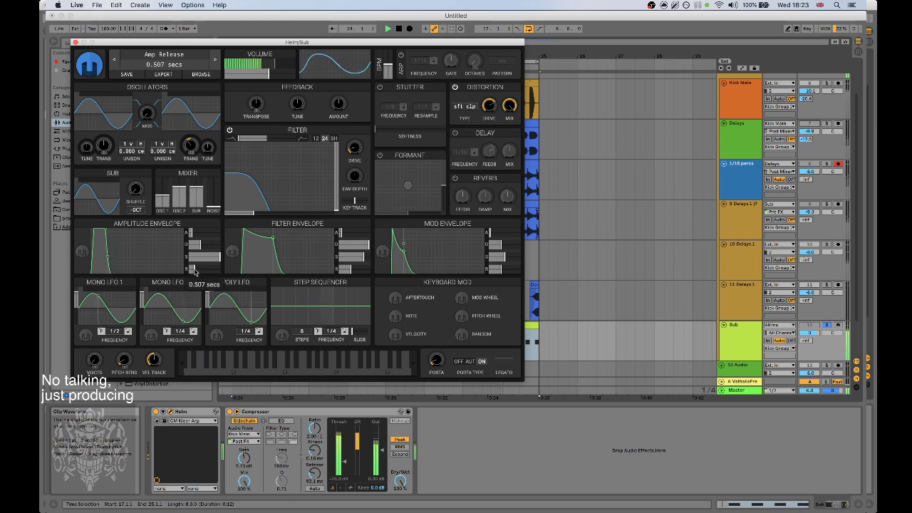
# Adjust Helm's amplitude envelope release and audition changes to the distortion drive and mod envelope attack.
pyautogui.moveTo(196, 271); pyautogui.dragTo(202, 272)
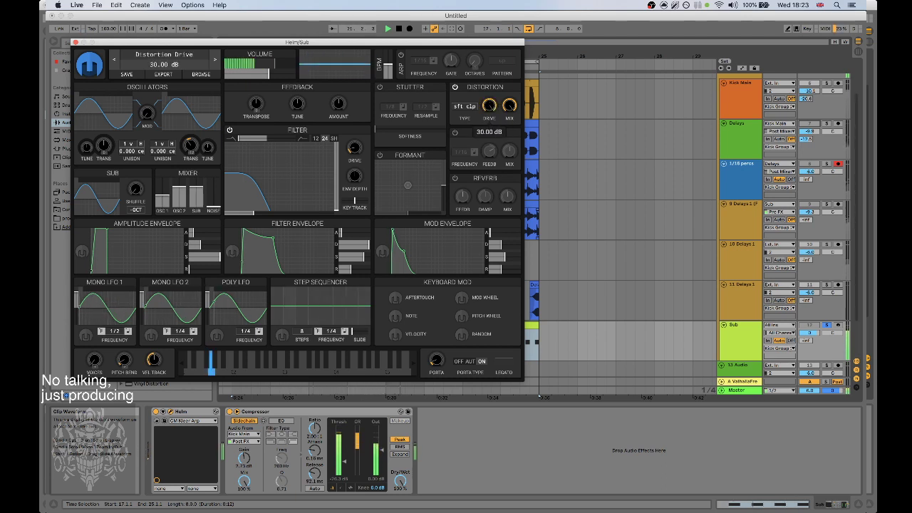
pyautogui.moveTo(489, 106); pyautogui.dragTo(489, 110)
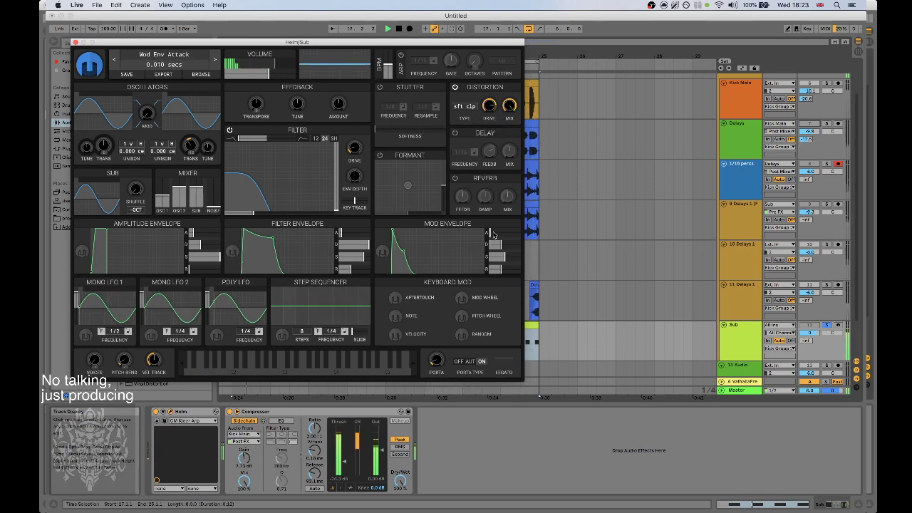
pyautogui.moveTo(491, 235); pyautogui.dragTo(489, 235)
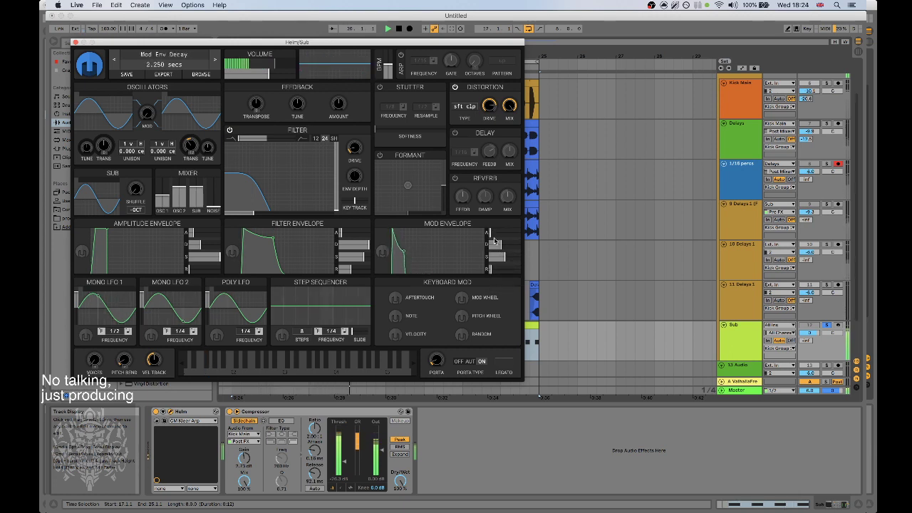
# Try small changes to Helm's mod envelope attack and oscillator cross modulation, and close the synth window.
pyautogui.moveTo(490, 234); pyautogui.dragTo(493, 234)
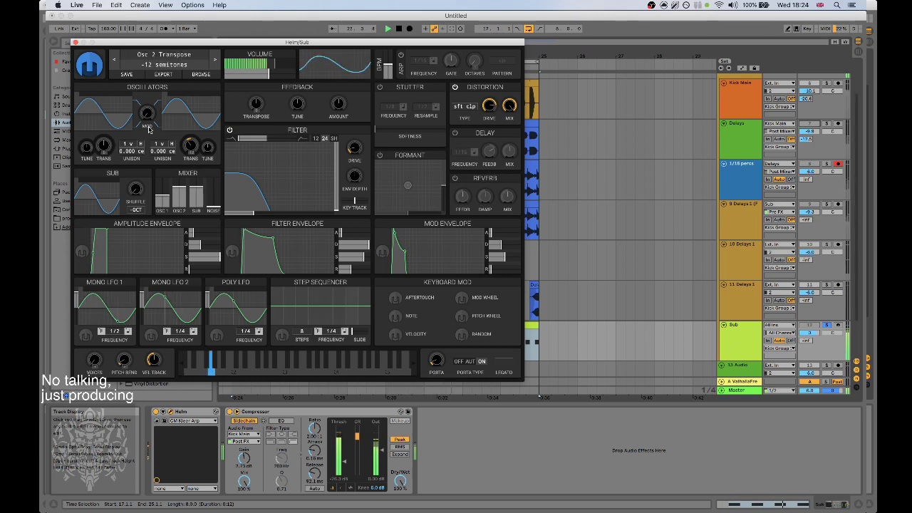
pyautogui.moveTo(147, 112)
pyautogui.mouseDown()
pyautogui.moveTo(147, 92)
pyautogui.moveTo(147, 120)
pyautogui.mouseUp()
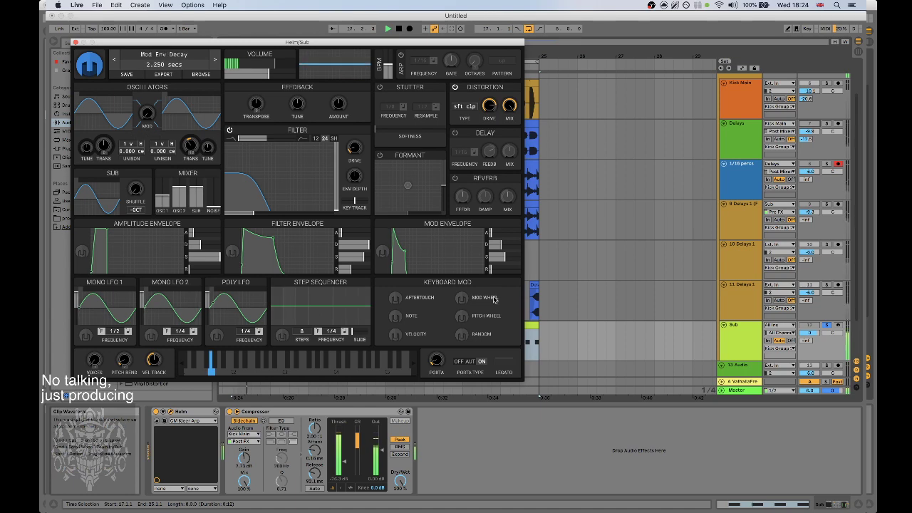
pyautogui.click(77, 42)
# Try to freeze the Sub track, first with its Compressor and again with the Compressor removed.
pyautogui.click(747, 335)
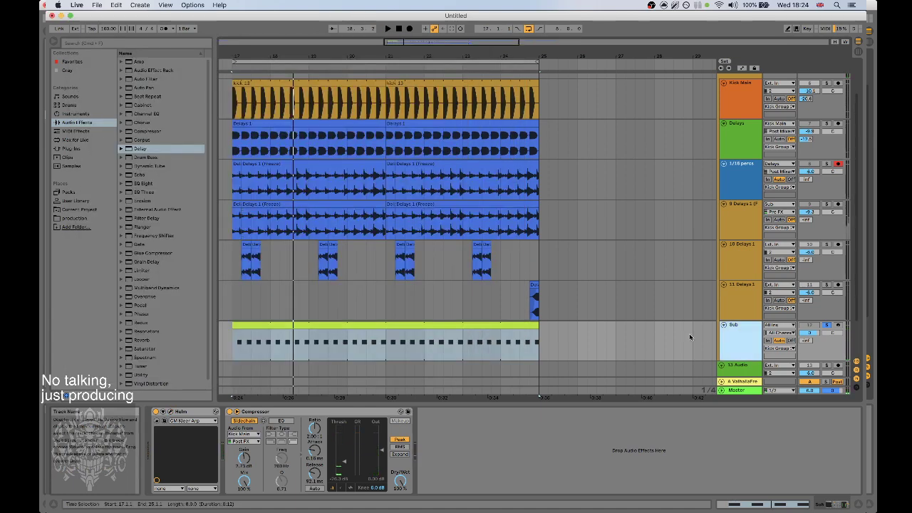
pyautogui.click(743, 338)
pyautogui.rightClick(745, 320)
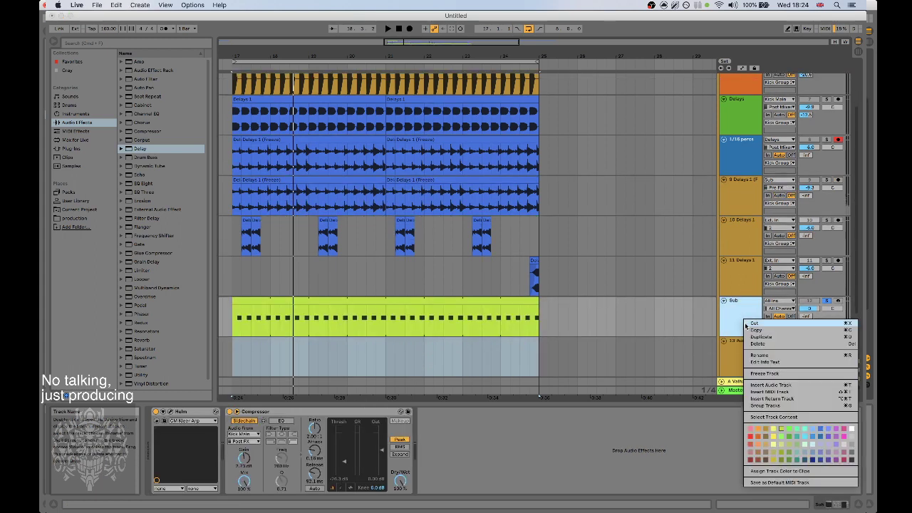
pyautogui.click(772, 374)
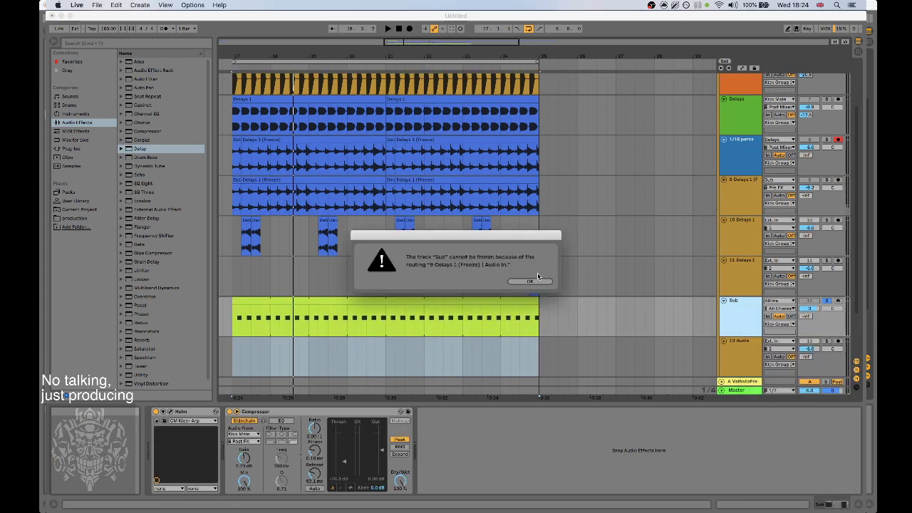
pyautogui.click(529, 283)
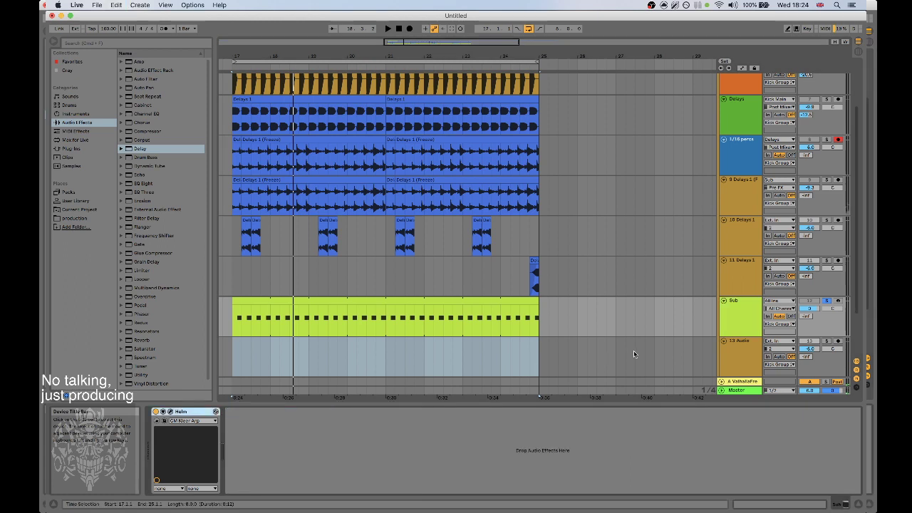
pyautogui.rightClick(740, 317)
pyautogui.click(763, 372)
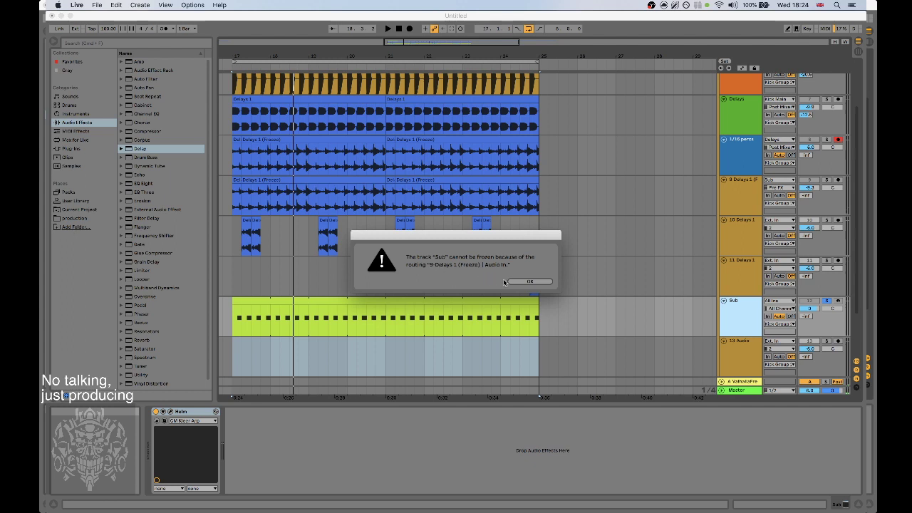
pyautogui.click(527, 282)
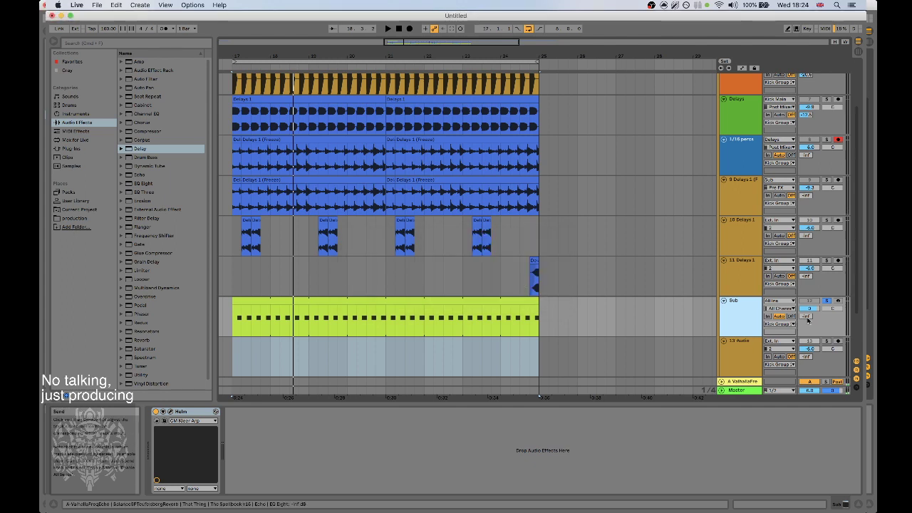
# Route the audio input of track 9, Delays 1 (Freeze), from 11-Delays 1 instead of Sub.
pyautogui.click(745, 197)
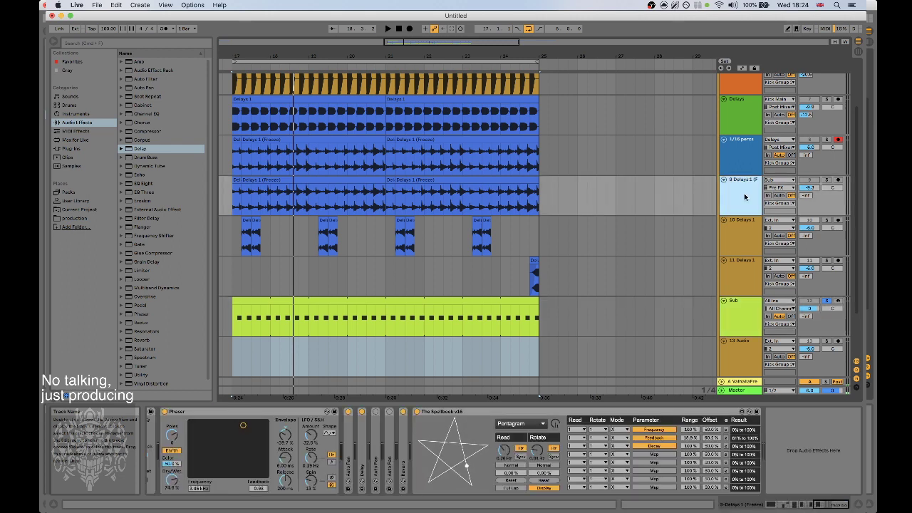
pyautogui.click(770, 180)
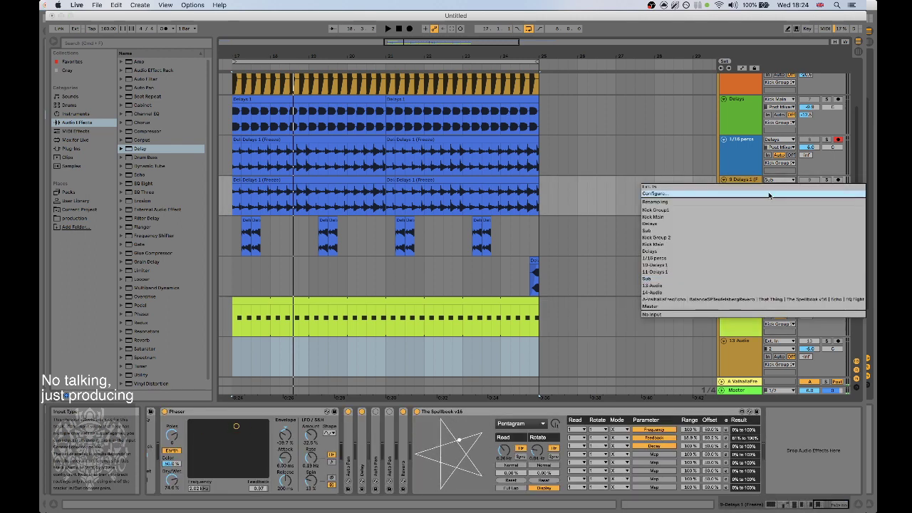
pyautogui.click(678, 272)
pyautogui.click(743, 323)
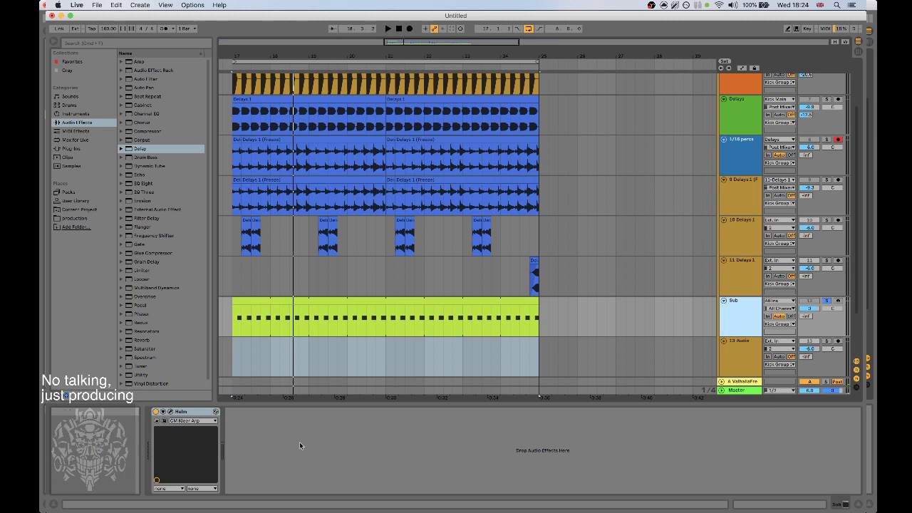
pyautogui.click(300, 443)
pyautogui.press('super+v')
pyautogui.rightClick(736, 319)
pyautogui.click(732, 307)
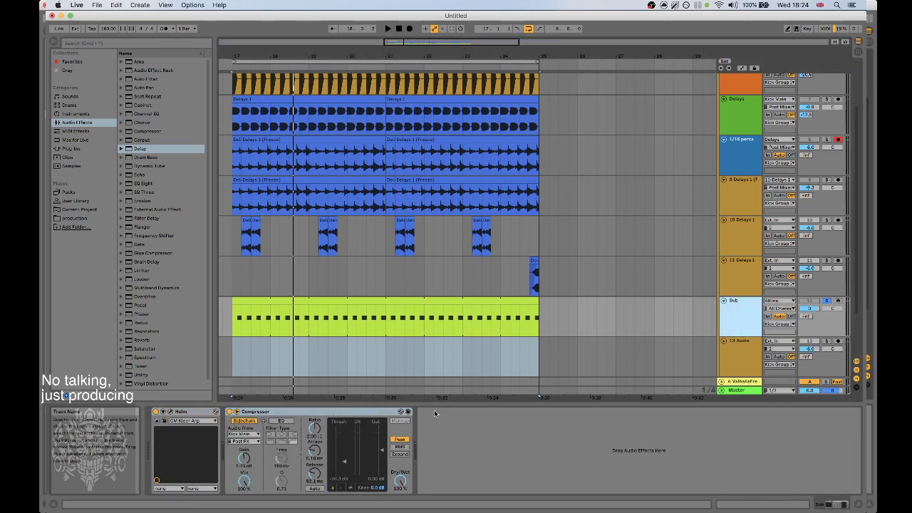
pyautogui.click(357, 411)
pyautogui.press('Delete')
# Freeze the Sub track with only Helm in its device chain.
pyautogui.rightClick(741, 313)
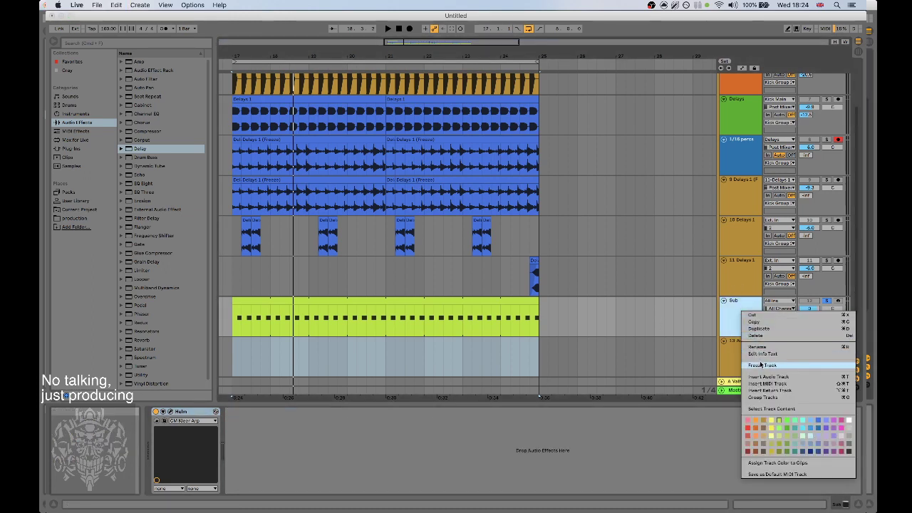
pyautogui.click(762, 365)
pyautogui.rightClick(740, 312)
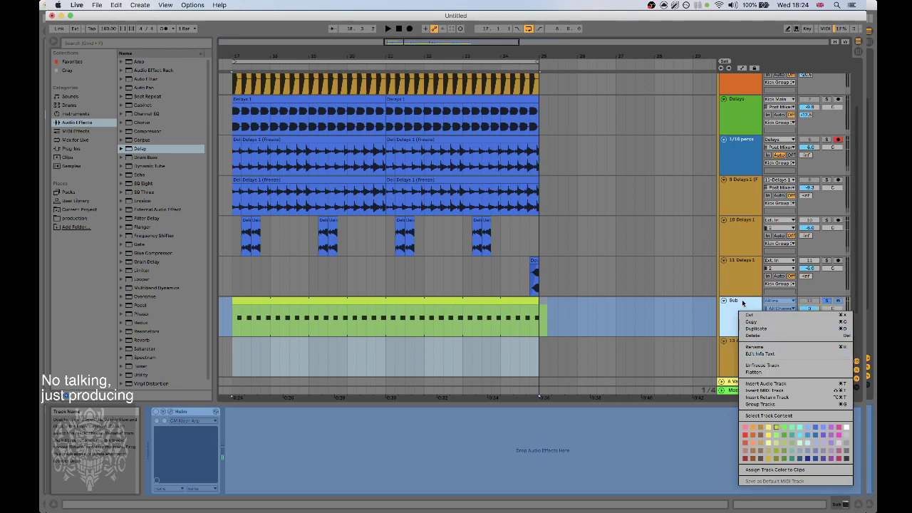
pyautogui.click(743, 303)
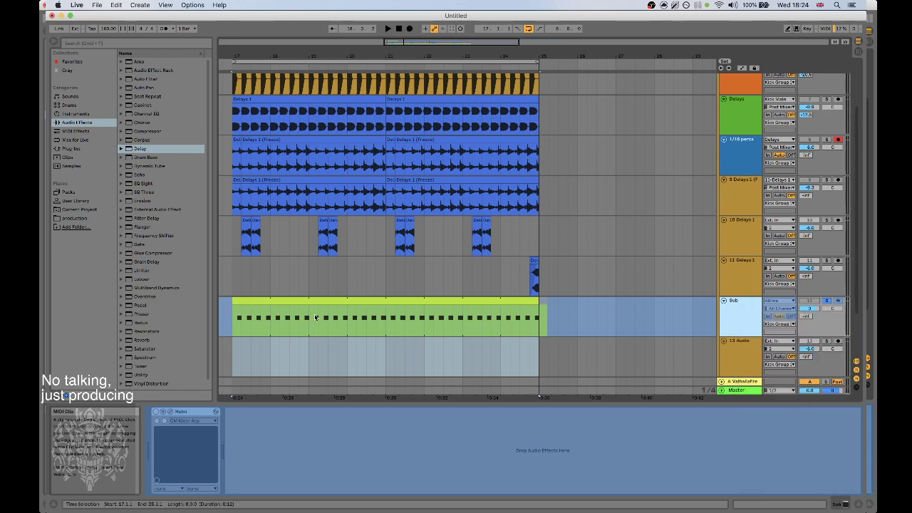
pyautogui.click(725, 325)
pyautogui.click(726, 325)
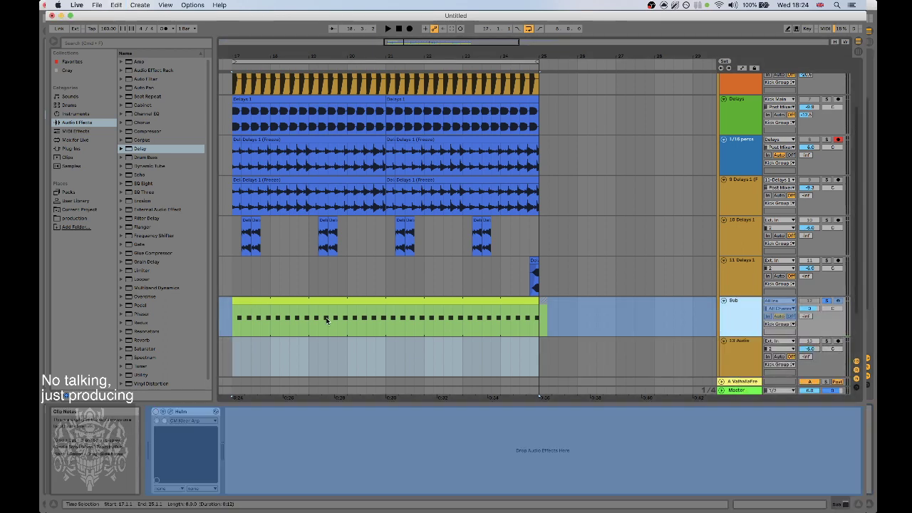
# Copy the frozen Sub clip and paste it as audio onto track 13 at bar 17.
pyautogui.click(291, 321)
pyautogui.press('super+c')
pyautogui.click(232, 360)
pyautogui.press('super+v')
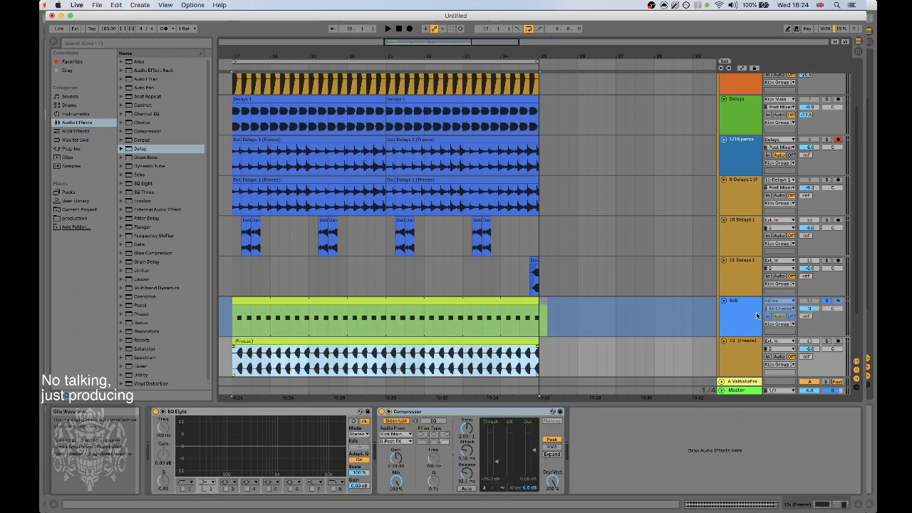
# Unfreeze and fold the Sub track, and move the resampled audio track directly above it.
pyautogui.rightClick(744, 311)
pyautogui.click(763, 367)
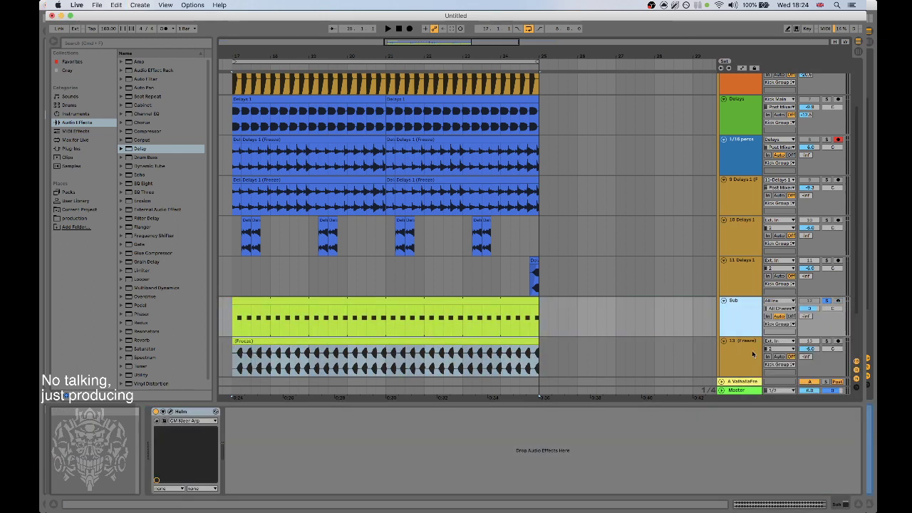
pyautogui.click(724, 300)
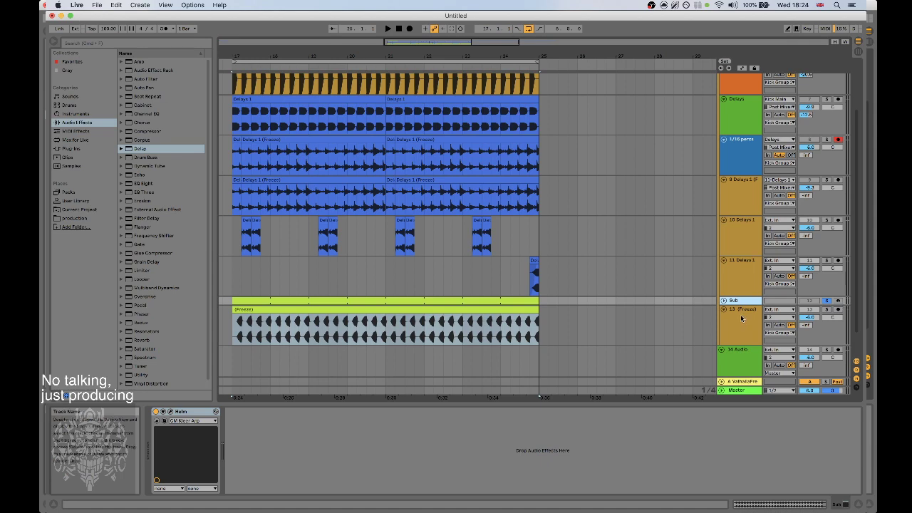
pyautogui.moveTo(742, 318); pyautogui.dragTo(744, 299)
# Play the resampled sub in solo from bar 17 and examine its waveform against the kick.
pyautogui.click(236, 327)
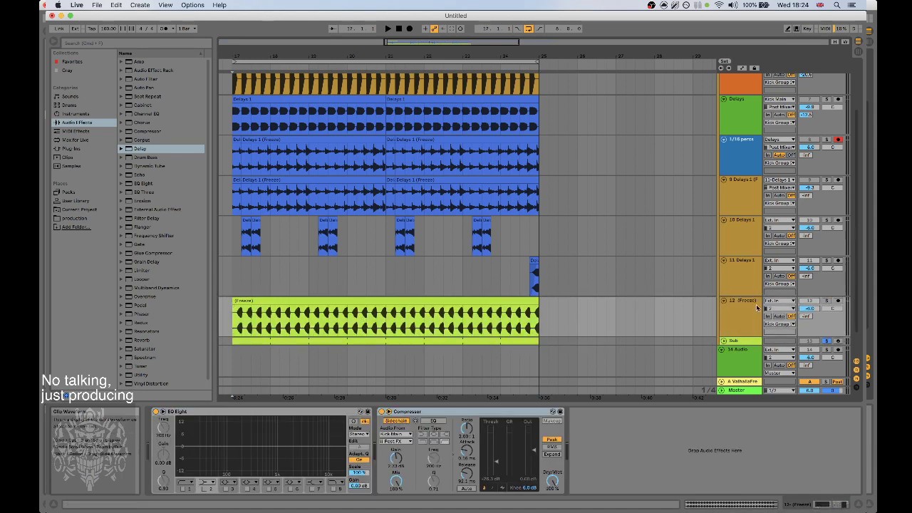
pyautogui.press('space')
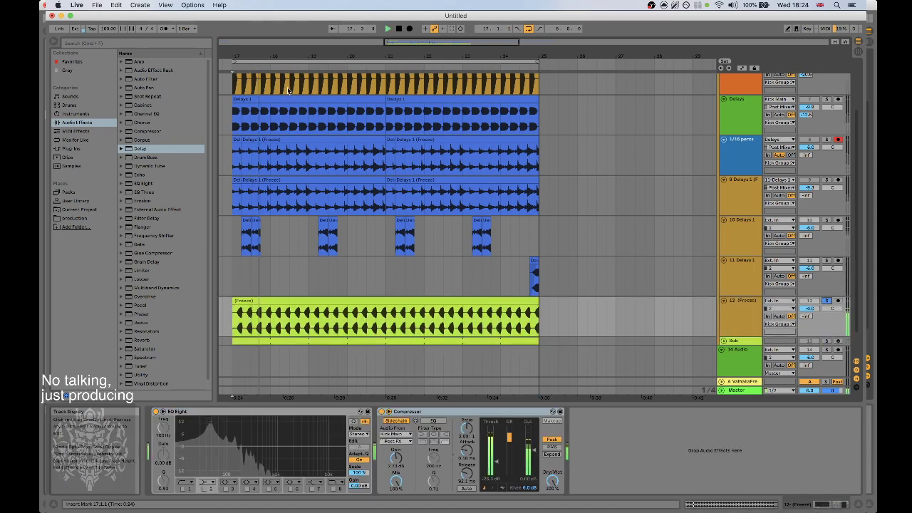
pyautogui.press('space')
pyautogui.moveTo(240, 57); pyautogui.dragTo(313, 178)
pyautogui.press('space')
pyautogui.press('space')
pyautogui.scroll(3, 349, 207)
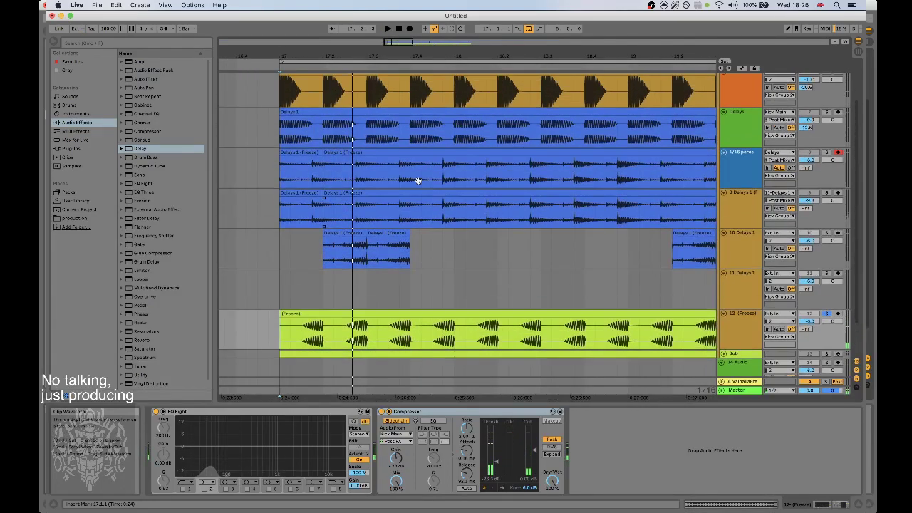
pyautogui.scroll(-5, 821, 206)
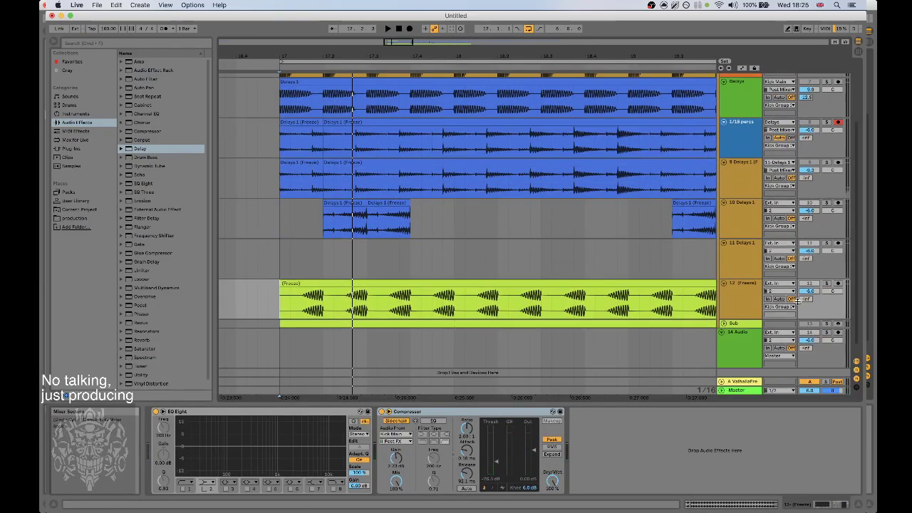
# Compare the resampled sub soloed and unsoloed during playback across the loop.
pyautogui.press('space')
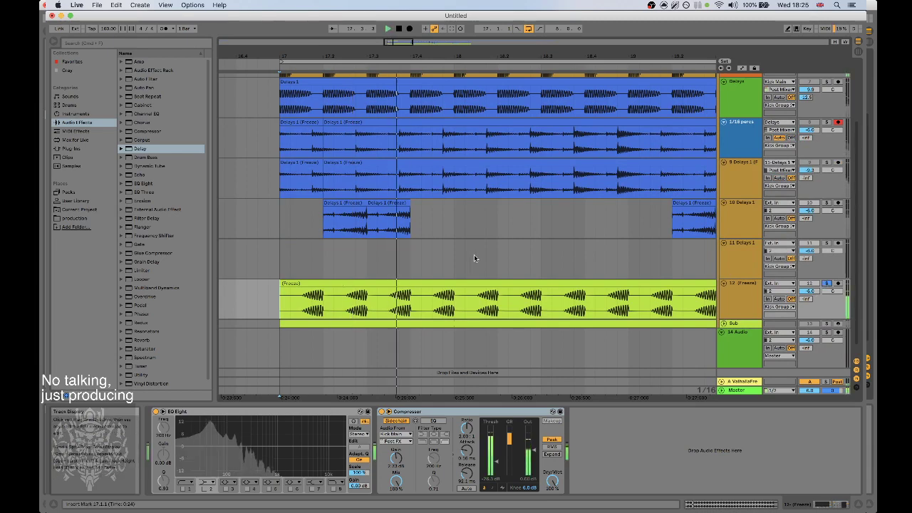
pyautogui.moveTo(465, 56); pyautogui.dragTo(465, 45)
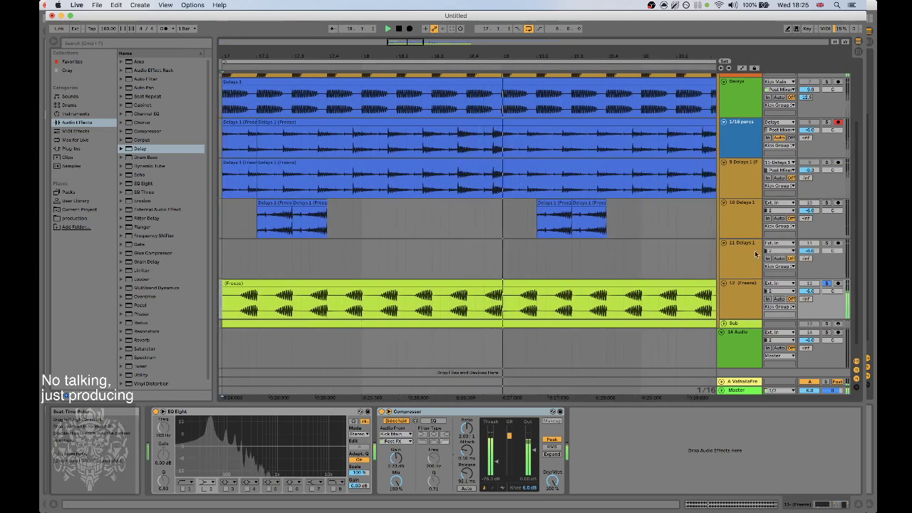
pyautogui.click(827, 285)
pyautogui.click(827, 284)
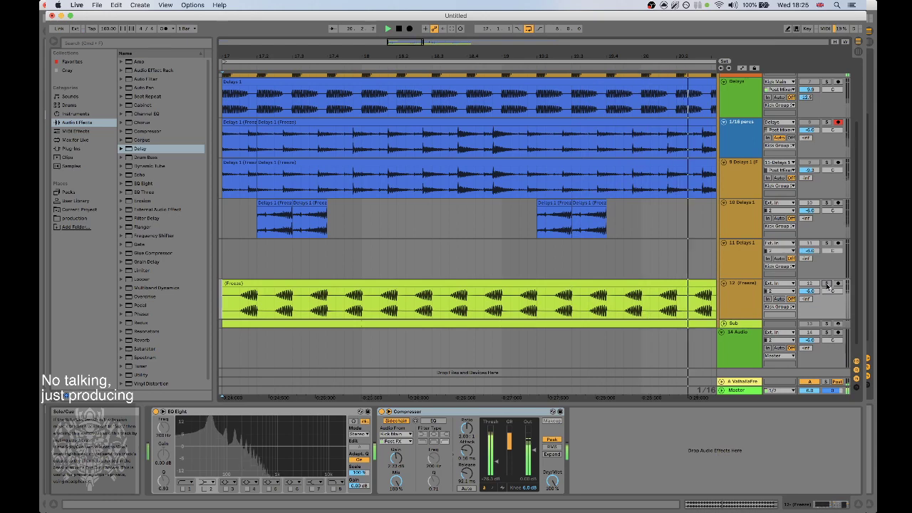
pyautogui.moveTo(534, 56); pyautogui.dragTo(462, 44)
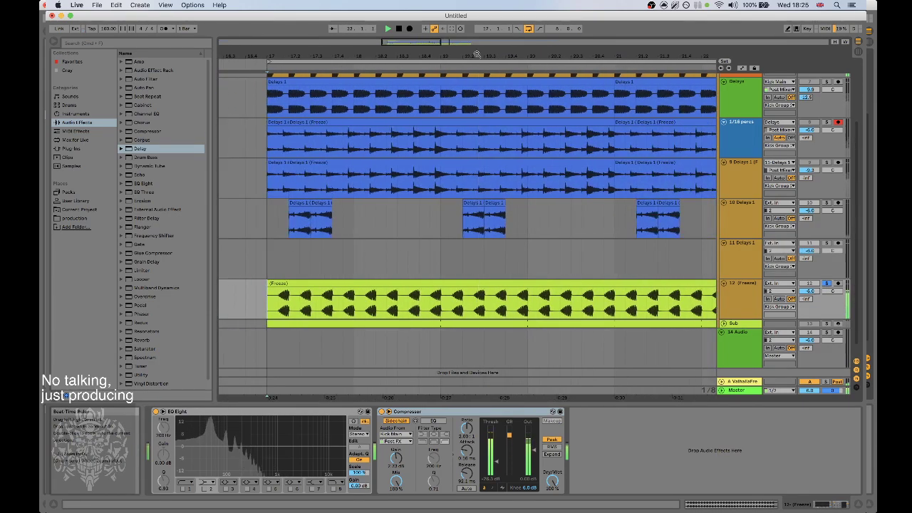
pyautogui.press('space')
pyautogui.scroll(-1, 631, 254)
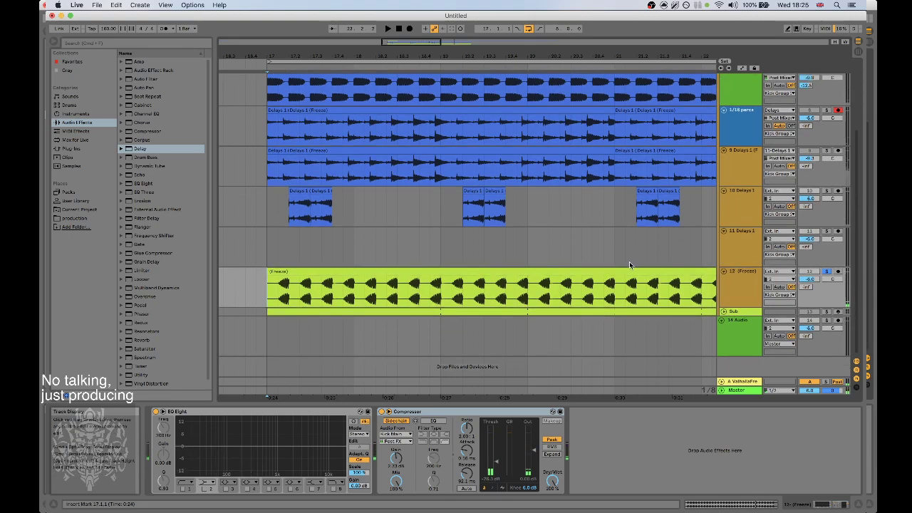
# Solo the Sub synth track in place of the resampled audio and play it from bar 17.
pyautogui.click(839, 315)
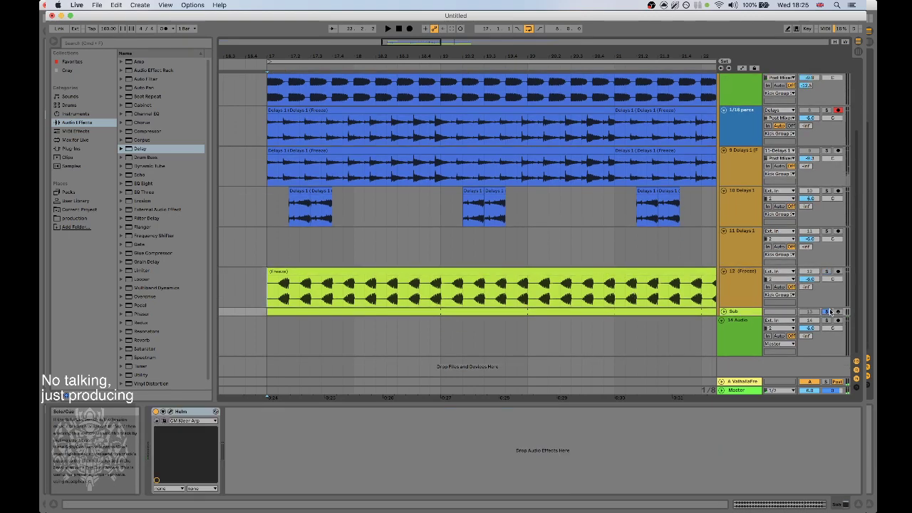
pyautogui.press('space')
pyautogui.scroll(3, 803, 271)
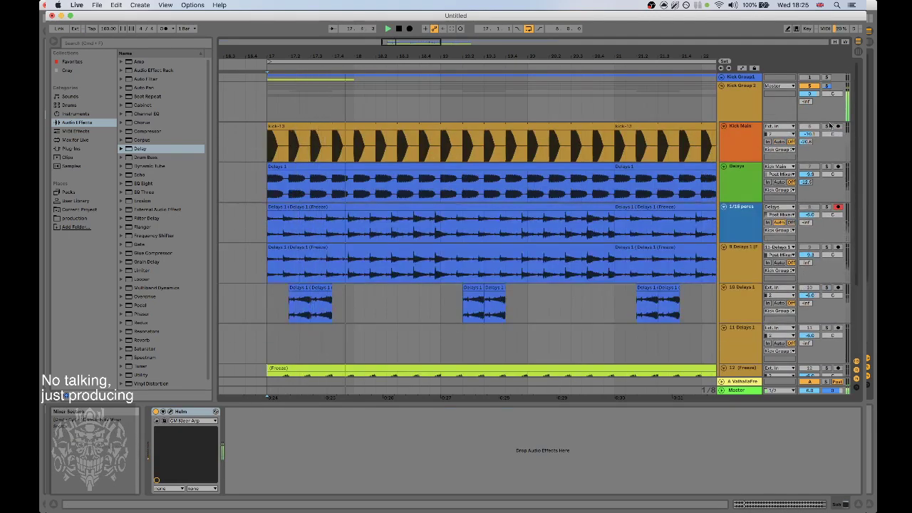
# Move the Sub track directly below Kick Main and unfold it, with both tracks soloed.
pyautogui.scroll(-3, 750, 333)
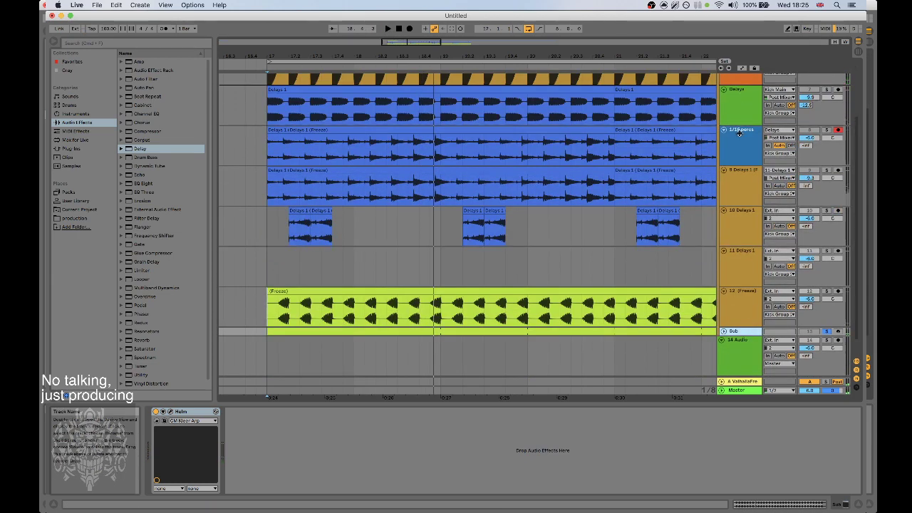
pyautogui.scroll(3, 740, 133)
pyautogui.click(724, 167)
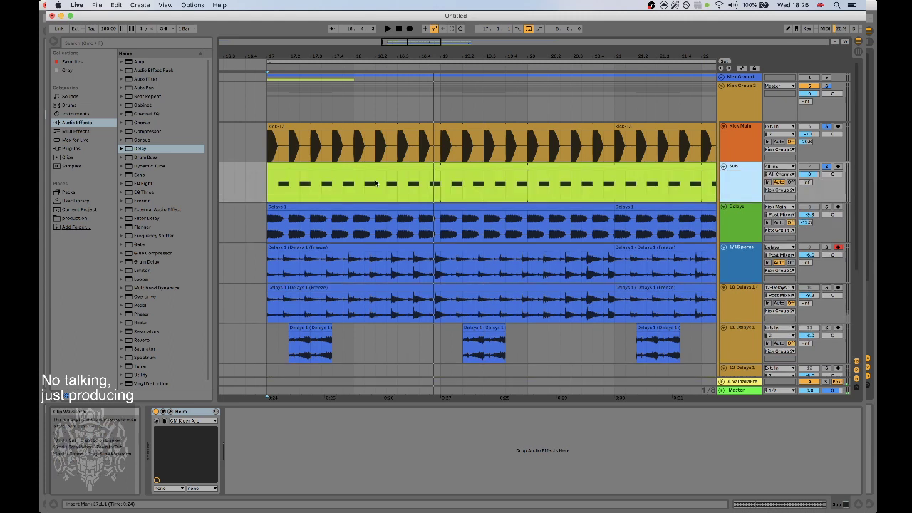
# Extend the first note of the Sub's MIDI clip to start at 1.1.2, and play it against the kick.
pyautogui.click(288, 166)
pyautogui.click(781, 504)
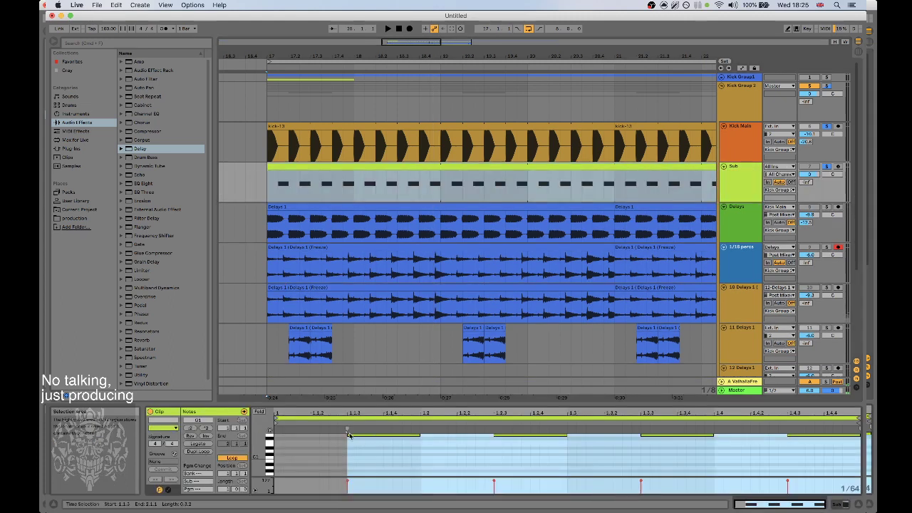
pyautogui.moveTo(348, 435); pyautogui.dragTo(310, 436)
pyautogui.press('space')
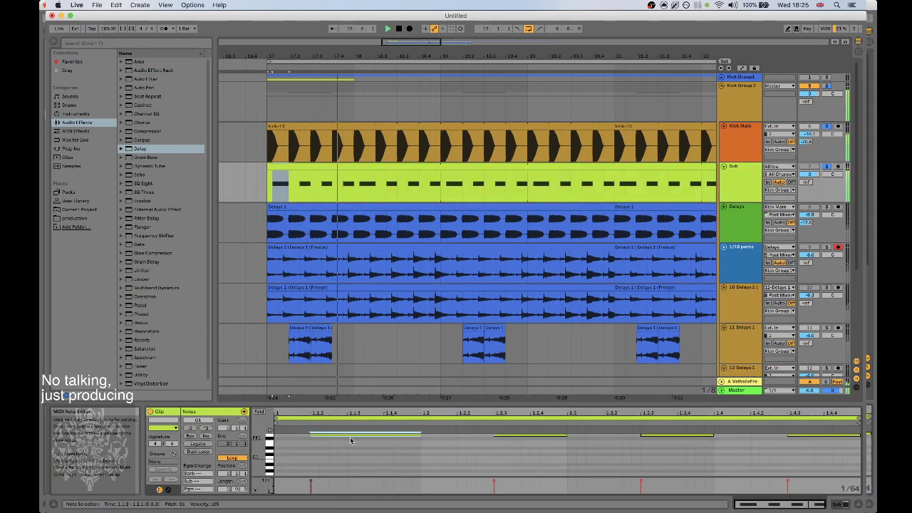
pyautogui.press('space')
pyautogui.press('space')
pyautogui.press('space')
pyautogui.press('space')
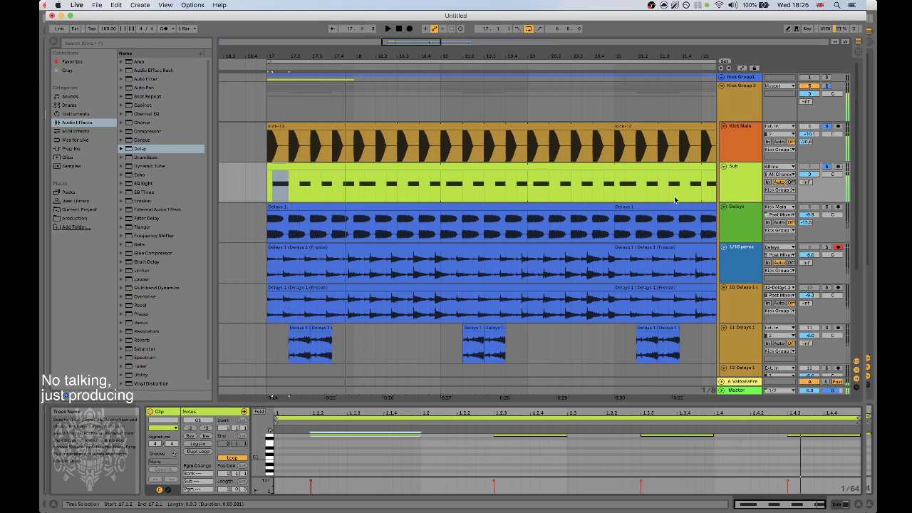
# Shorten the Sub clip's loop to its first beat, from 1 to 1.2, and play it against the kick.
pyautogui.press('space')
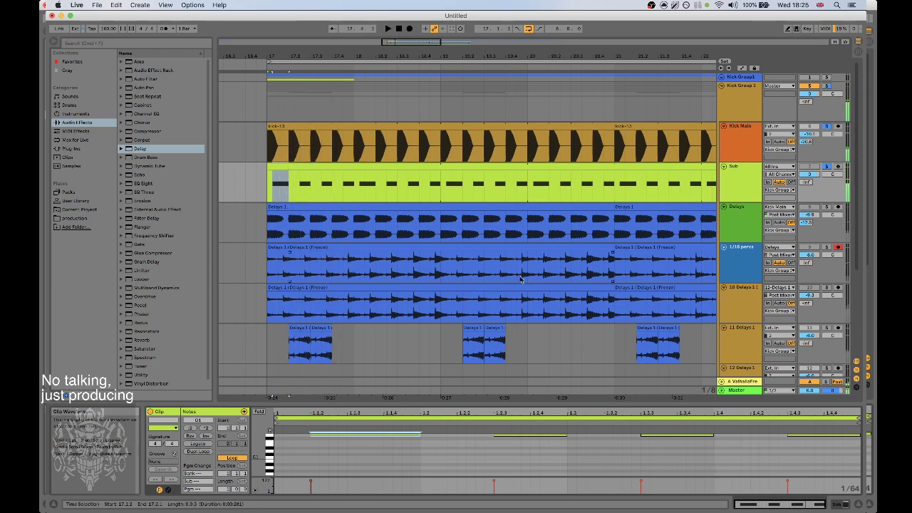
pyautogui.scroll(-3, 539, 286)
pyautogui.press('space')
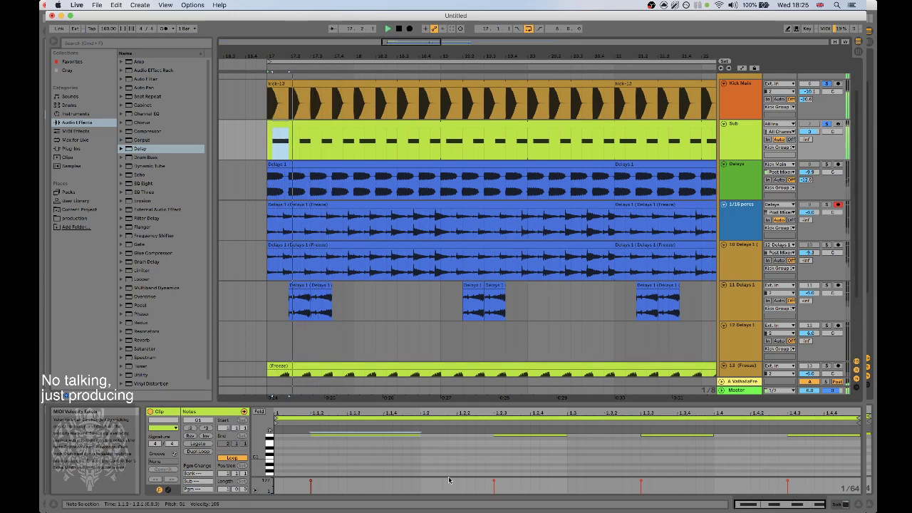
pyautogui.press('super+z')
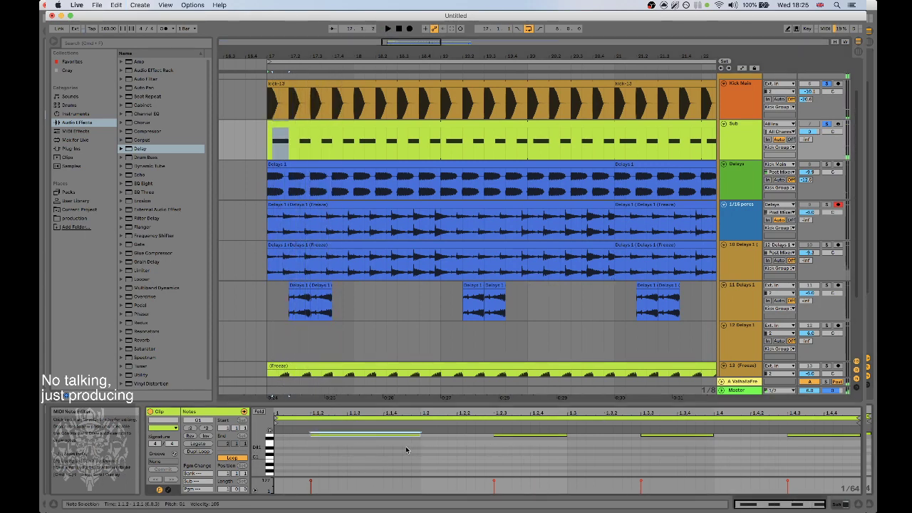
pyautogui.moveTo(420, 450); pyautogui.dragTo(275, 448)
pyautogui.press('super+l')
pyautogui.press('space')
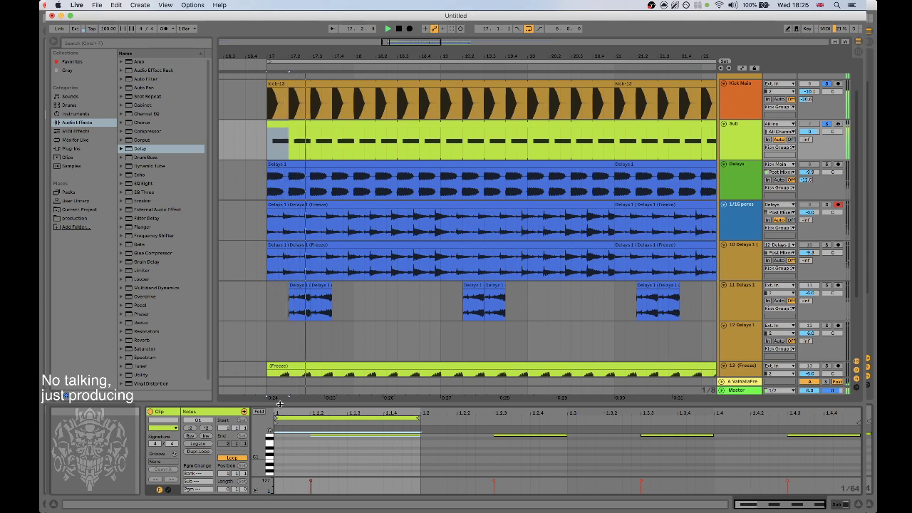
# Compare the one-beat Sub loop with the previous loop by undoing and redoing the change, keeping the one-beat loop.
pyautogui.press('super+z')
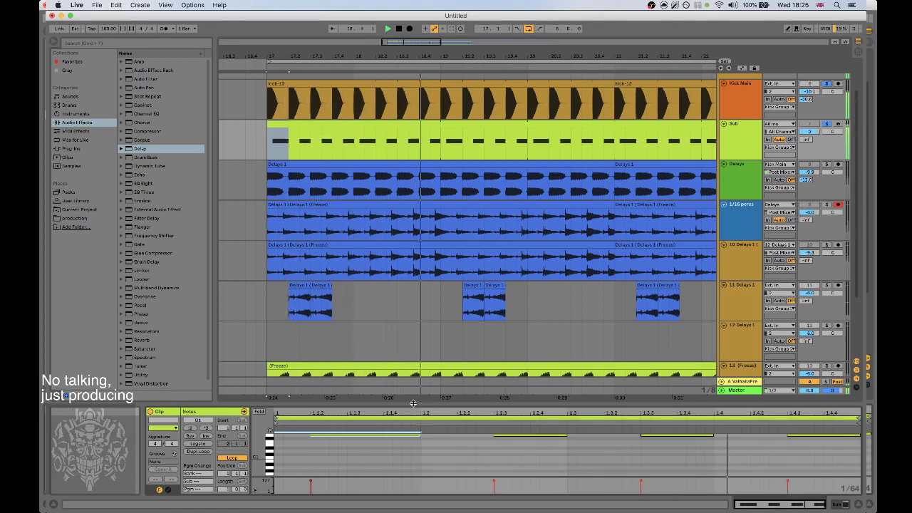
pyautogui.press('super+shift+z')
pyautogui.press('space')
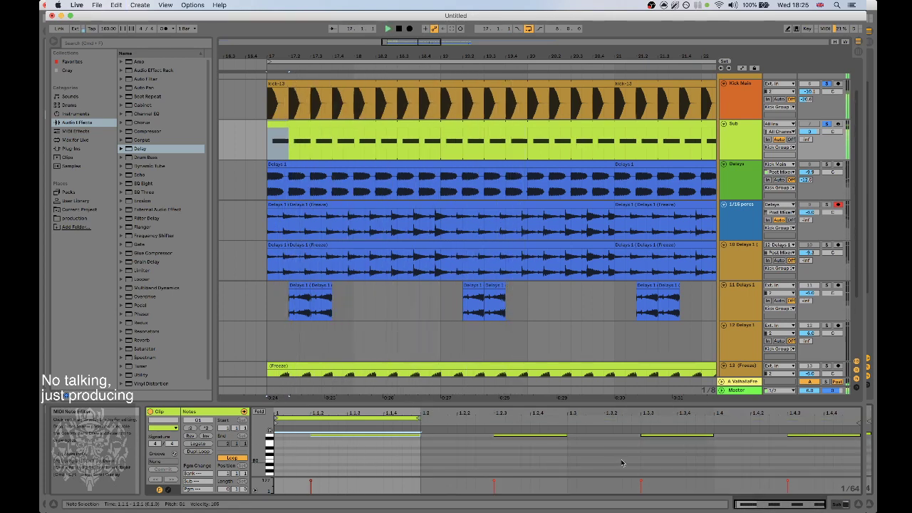
pyautogui.press('space')
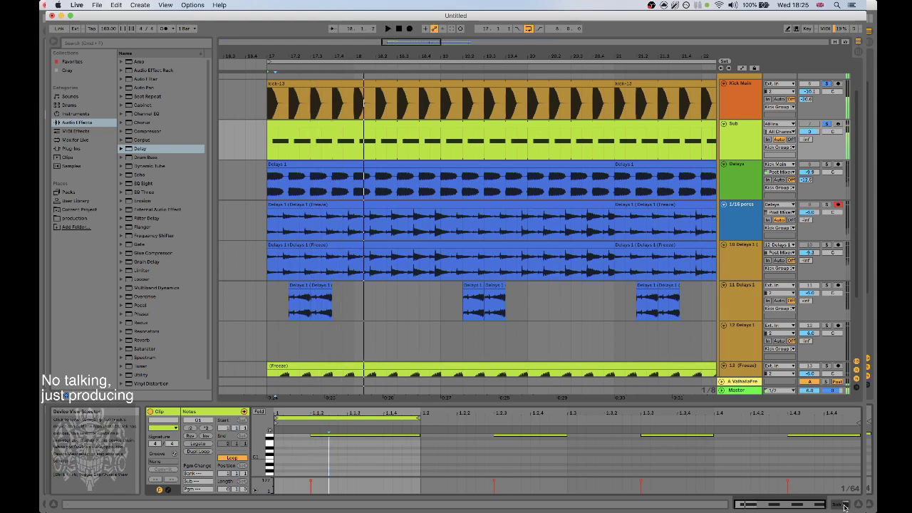
# Shape Helm's amplitude envelope on the Sub track with a short attack, longer decay and no sustain, and raise the oscillator cross modulation.
pyautogui.click(845, 508)
pyautogui.click(172, 412)
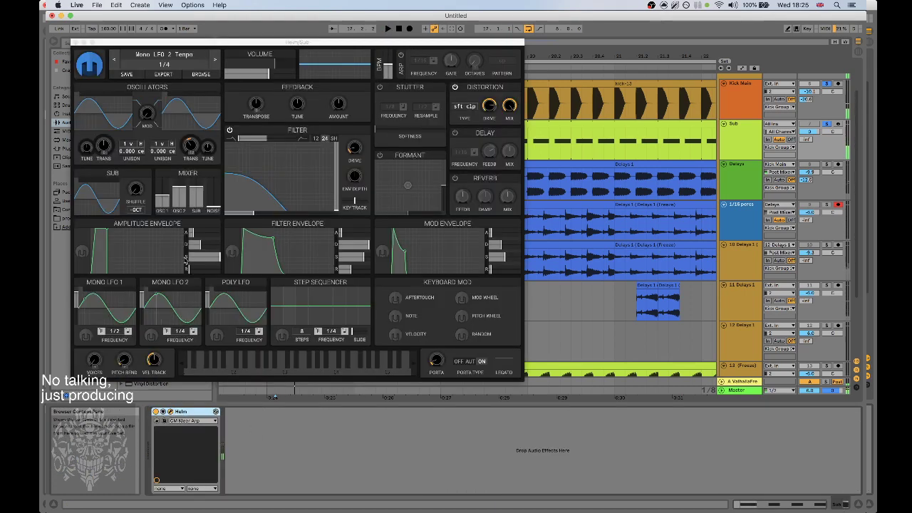
pyautogui.moveTo(192, 234)
pyautogui.mouseDown()
pyautogui.moveTo(203, 233)
pyautogui.moveTo(189, 249)
pyautogui.mouseUp()
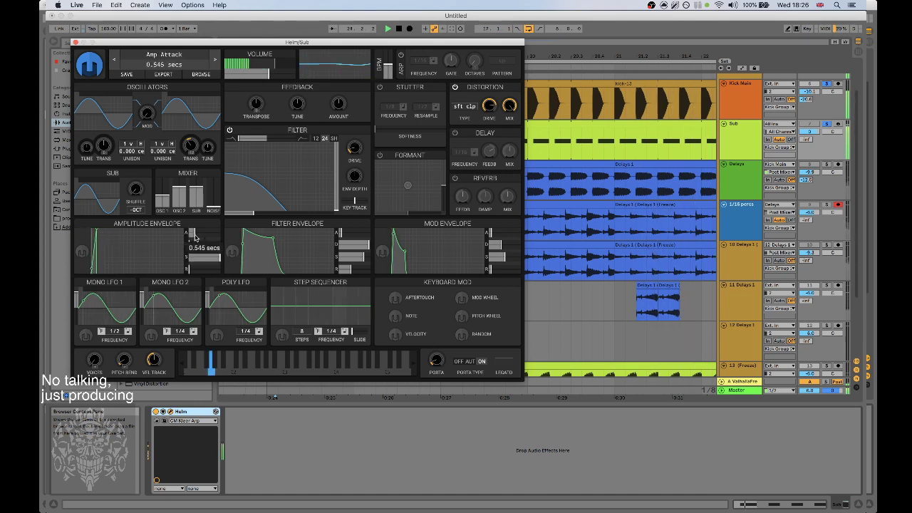
pyautogui.moveTo(193, 245)
pyautogui.mouseDown()
pyautogui.moveTo(223, 248)
pyautogui.moveTo(188, 259)
pyautogui.moveTo(196, 236)
pyautogui.mouseUp()
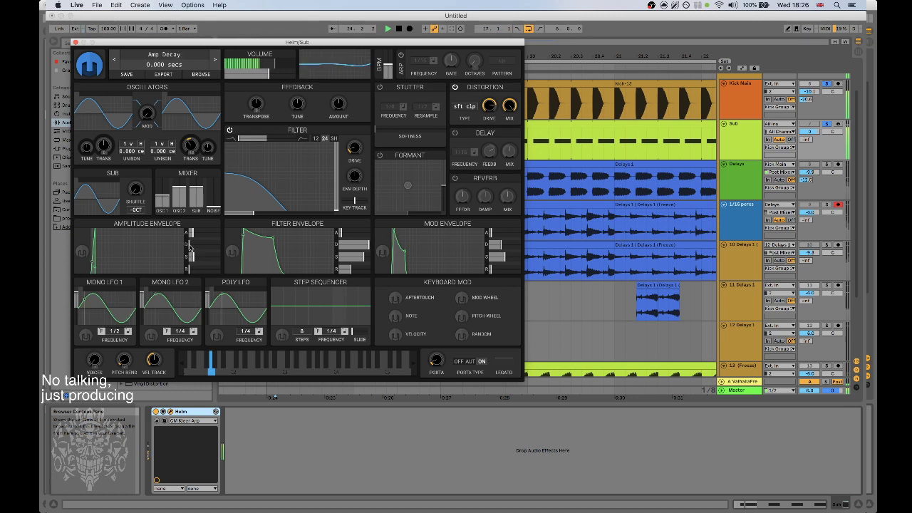
pyautogui.moveTo(193, 245); pyautogui.dragTo(191, 249)
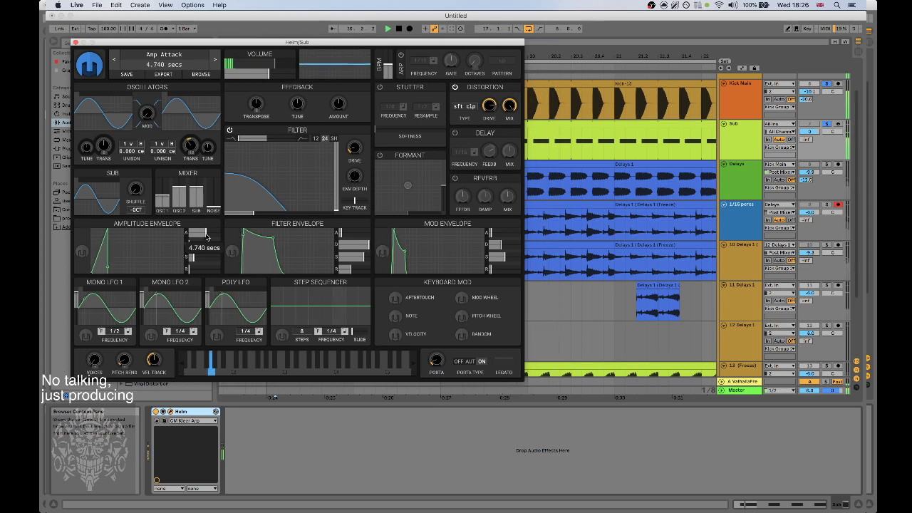
pyautogui.moveTo(202, 236); pyautogui.dragTo(234, 241)
pyautogui.moveTo(217, 241); pyautogui.dragTo(208, 241)
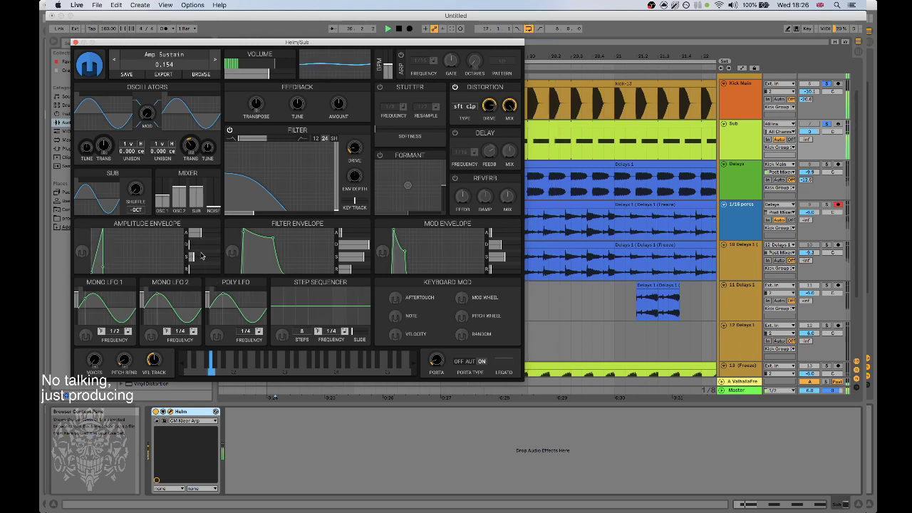
pyautogui.moveTo(193, 245); pyautogui.dragTo(211, 252)
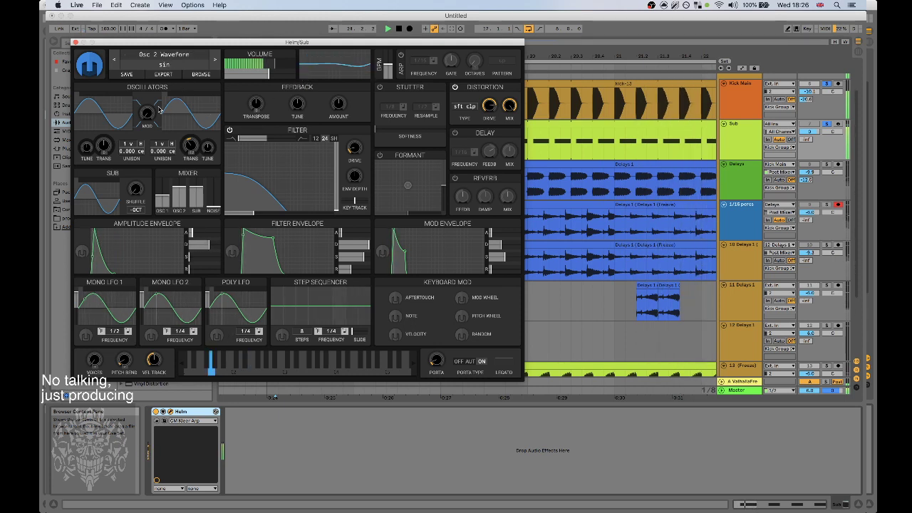
pyautogui.moveTo(146, 114); pyautogui.dragTo(146, 57)
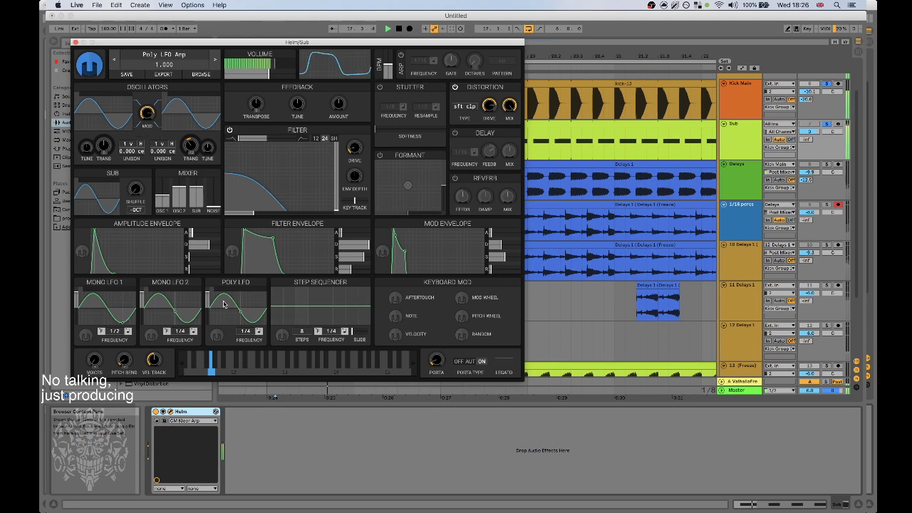
pyautogui.press('super+alt+p')
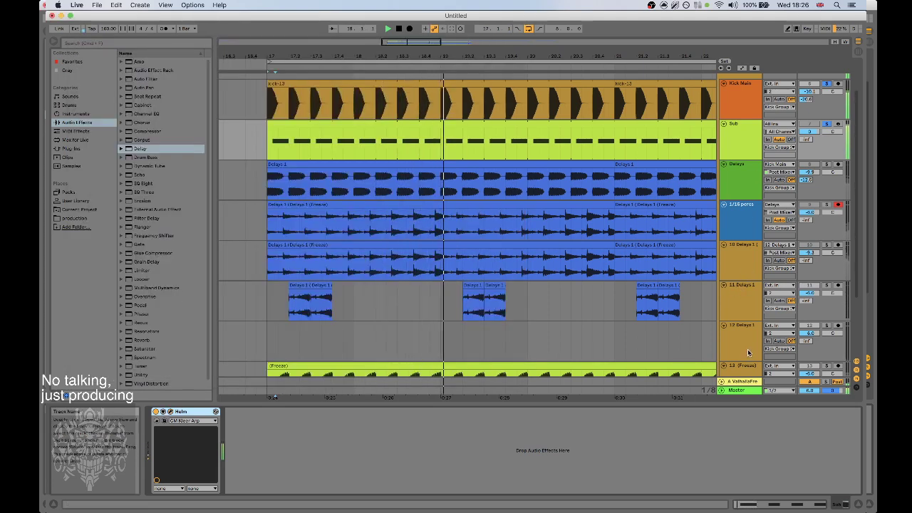
# Copy the kick-sidechained Compressor from the frozen sub track onto the Sub track, and set its attack to 0.07 ms and release to 174 ms.
pyautogui.scroll(-3, 748, 352)
pyautogui.click(744, 288)
pyautogui.click(429, 412)
pyautogui.scroll(4, 554, 290)
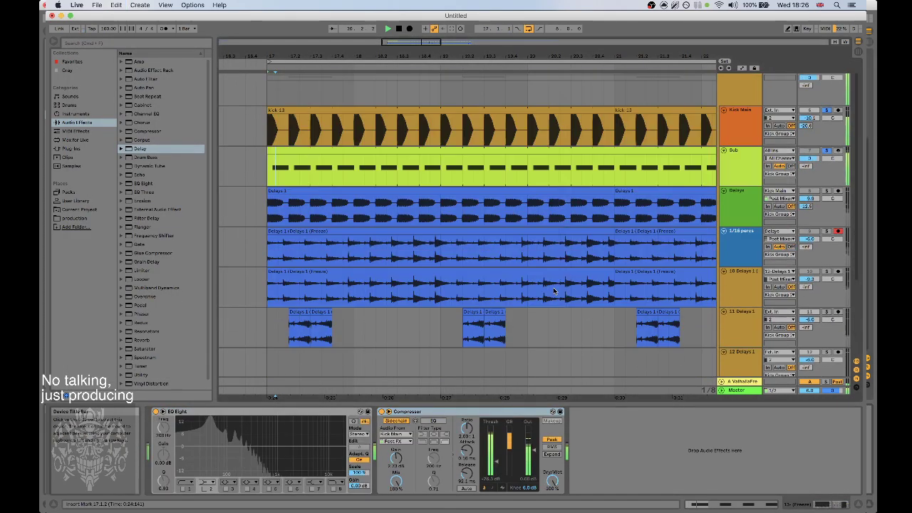
pyautogui.click(741, 162)
pyautogui.click(516, 431)
pyautogui.press('super+v')
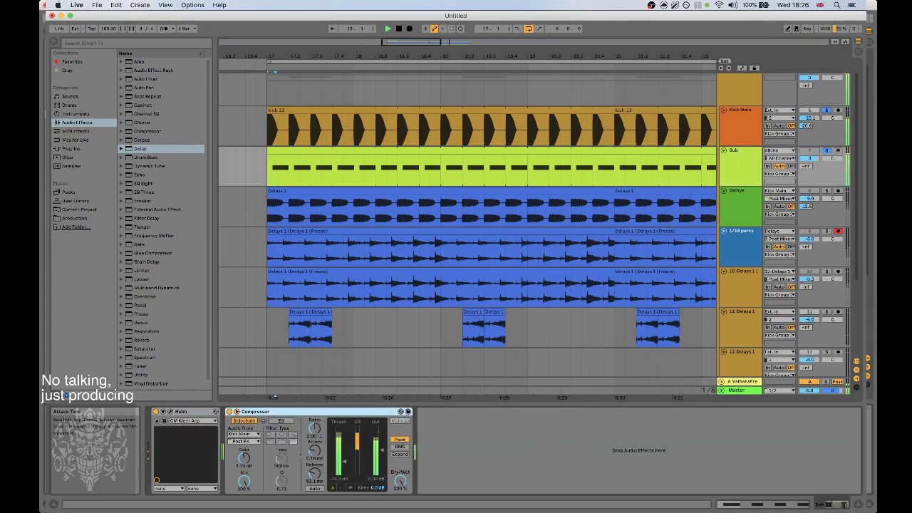
pyautogui.moveTo(315, 450); pyautogui.dragTo(314, 435)
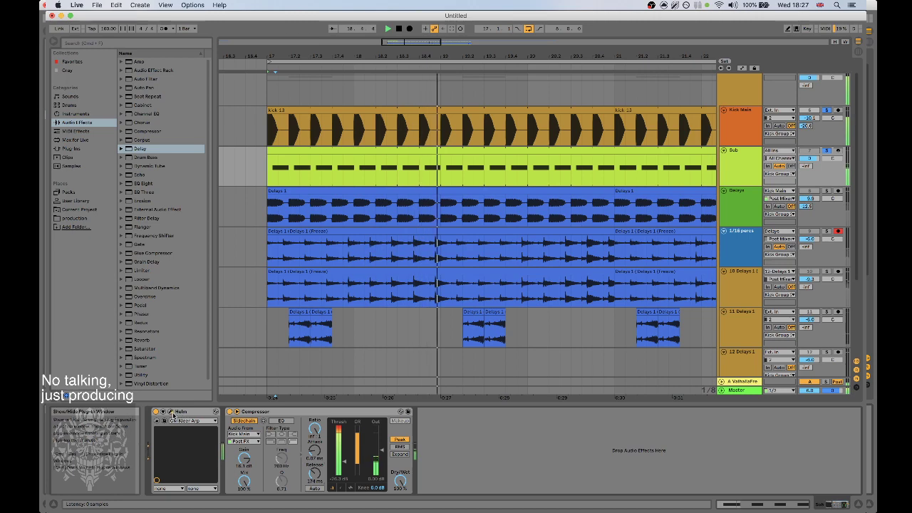
# Set Helm's amplitude attack to about 0.382 seconds with full sustain, and close the synth window.
pyautogui.click(171, 412)
pyautogui.moveTo(190, 233)
pyautogui.mouseDown()
pyautogui.moveTo(209, 261)
pyautogui.moveTo(219, 249)
pyautogui.moveTo(197, 246)
pyautogui.mouseUp()
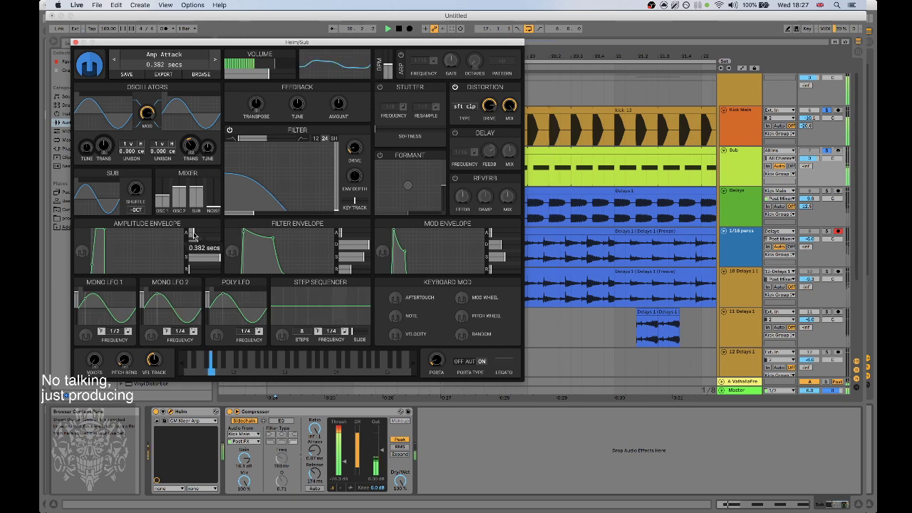
pyautogui.click(75, 42)
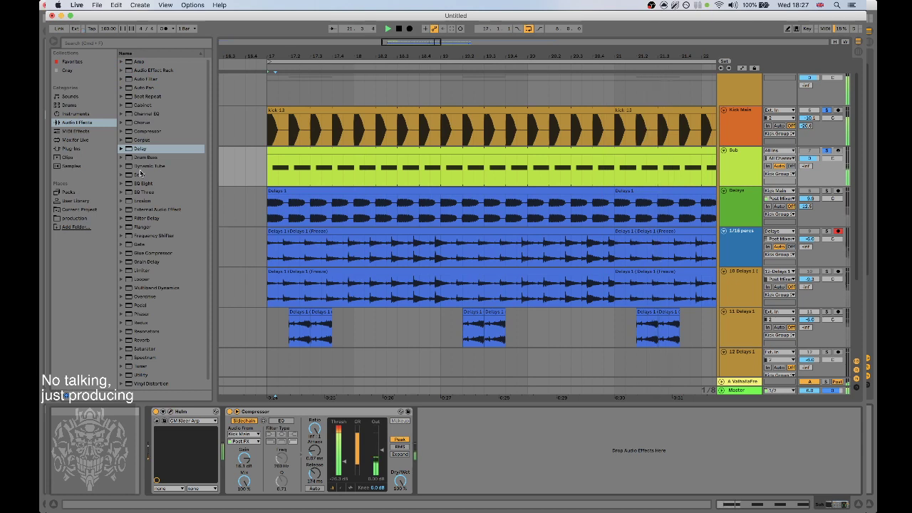
# Add an Auto Pan between Helm and the Compressor with 1/4 rate, 0° phase and 46.8% shape, and bypass it to compare the sound.
pyautogui.doubleClick(139, 87)
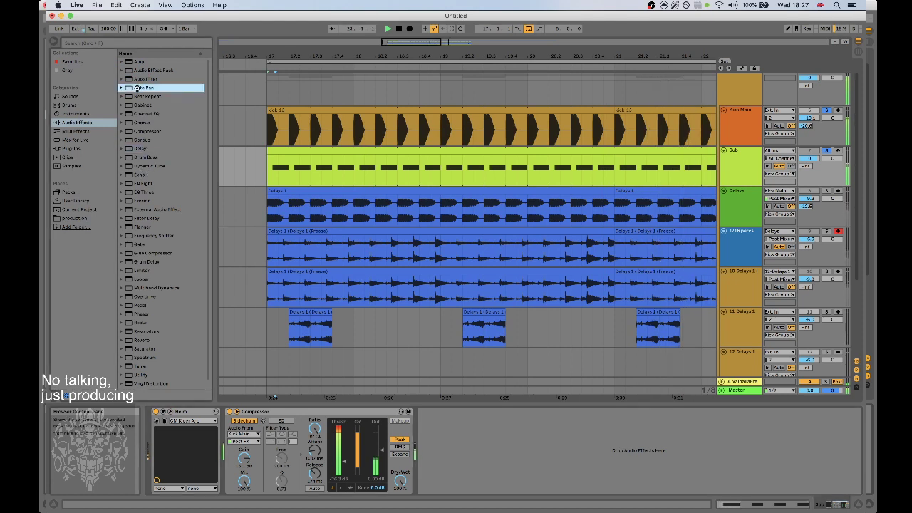
pyautogui.click(451, 485)
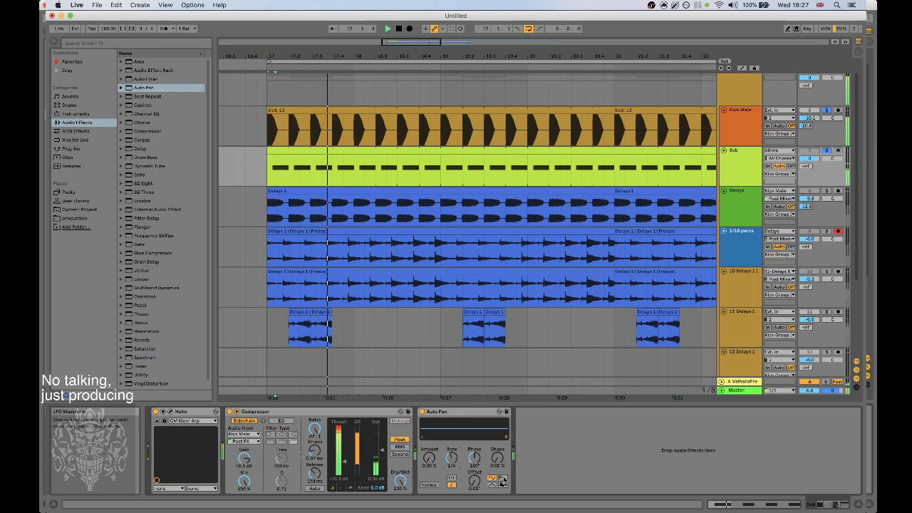
pyautogui.moveTo(429, 460); pyautogui.dragTo(430, 420)
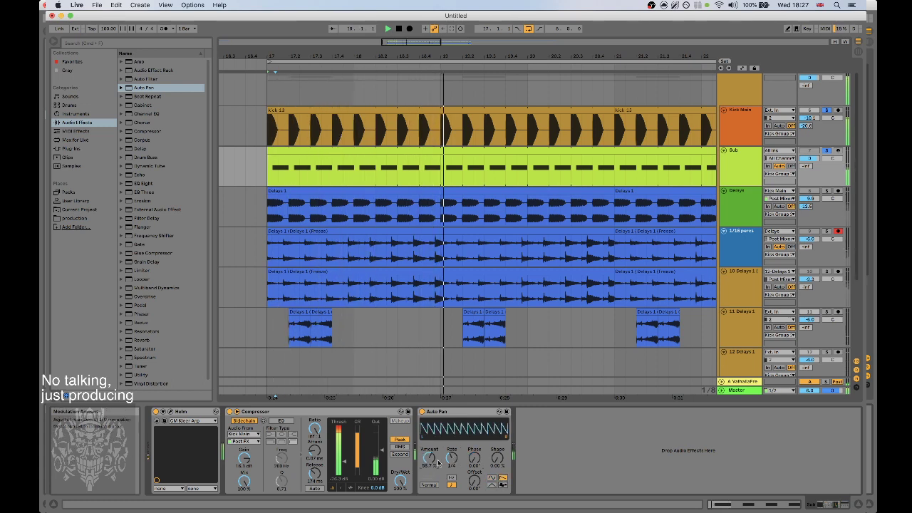
pyautogui.moveTo(500, 461); pyautogui.dragTo(241, 416)
pyautogui.moveTo(237, 459); pyautogui.dragTo(238, 474)
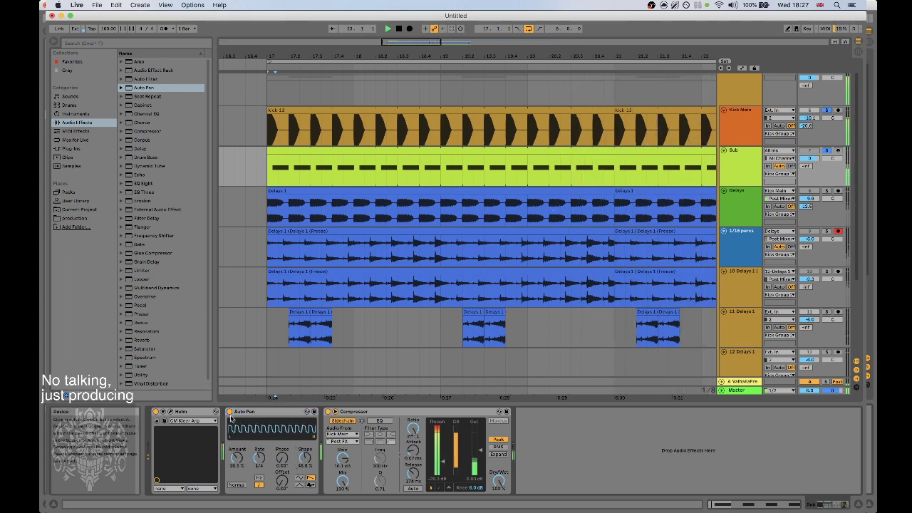
pyautogui.click(230, 412)
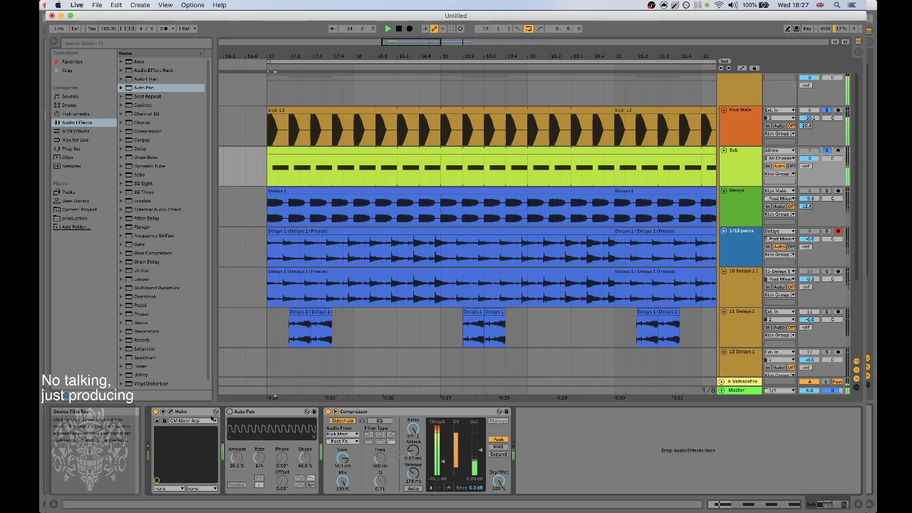
pyautogui.keyDown('super'); pyautogui.click(828, 152); pyautogui.keyUp('super')
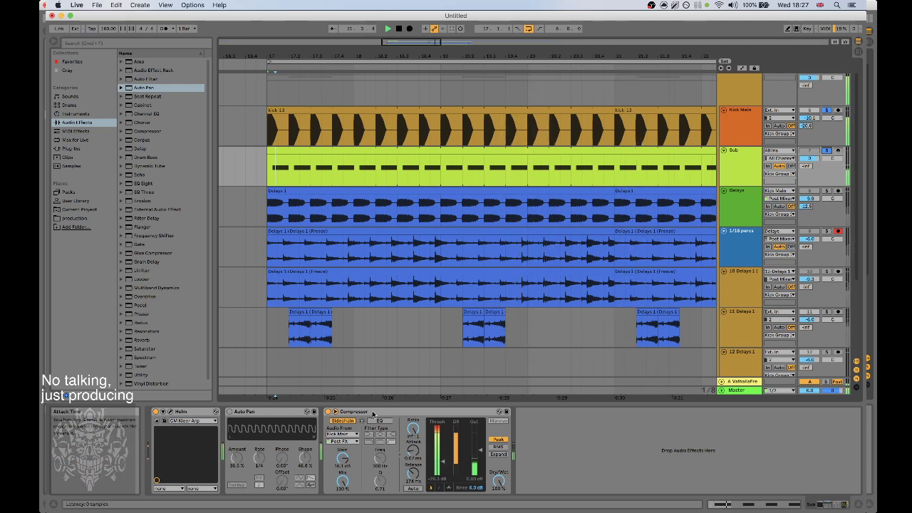
# Duplicate the sidechain Compressor, place the lower-ratio copy ahead of the original, and reduce the original's Dry/Wet to 77%.
pyautogui.press('super+d')
pyautogui.moveTo(605, 454)
pyautogui.mouseDown()
pyautogui.moveTo(608, 432)
pyautogui.moveTo(606, 453)
pyautogui.mouseUp()
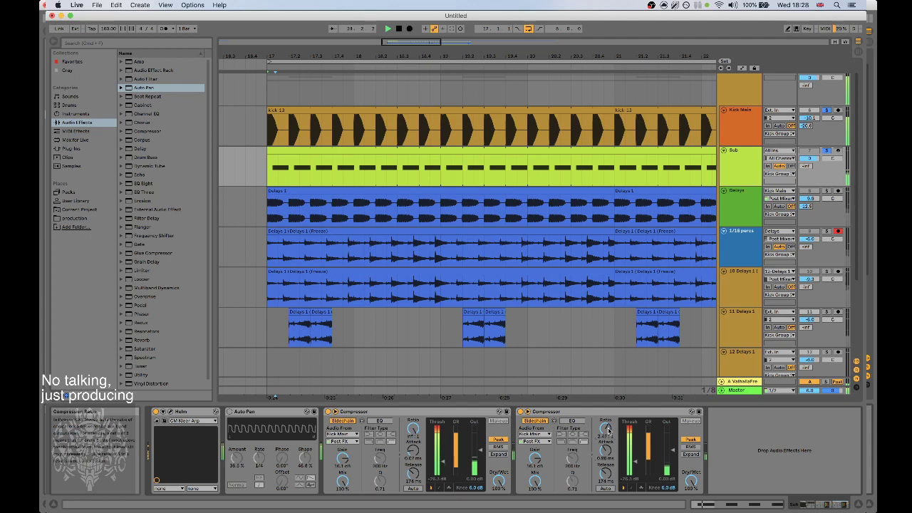
pyautogui.moveTo(549, 412); pyautogui.dragTo(350, 413)
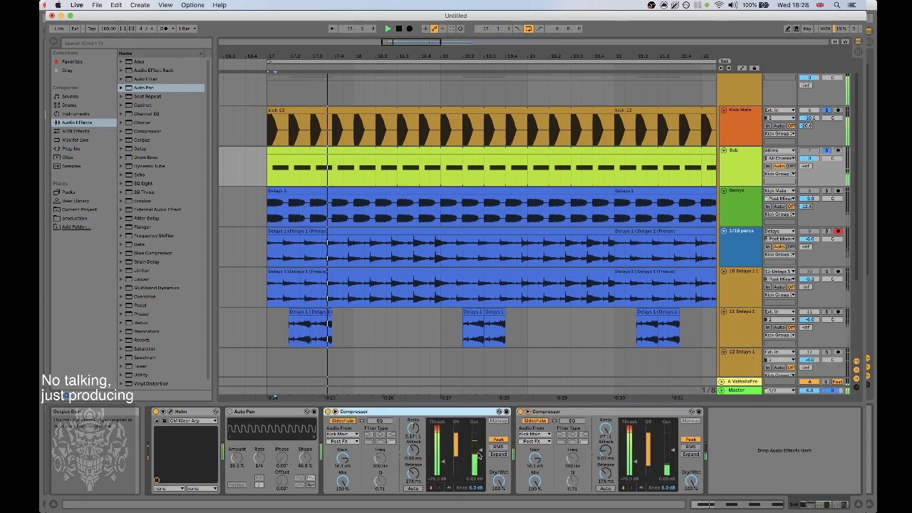
pyautogui.moveTo(691, 482); pyautogui.dragTo(691, 499)
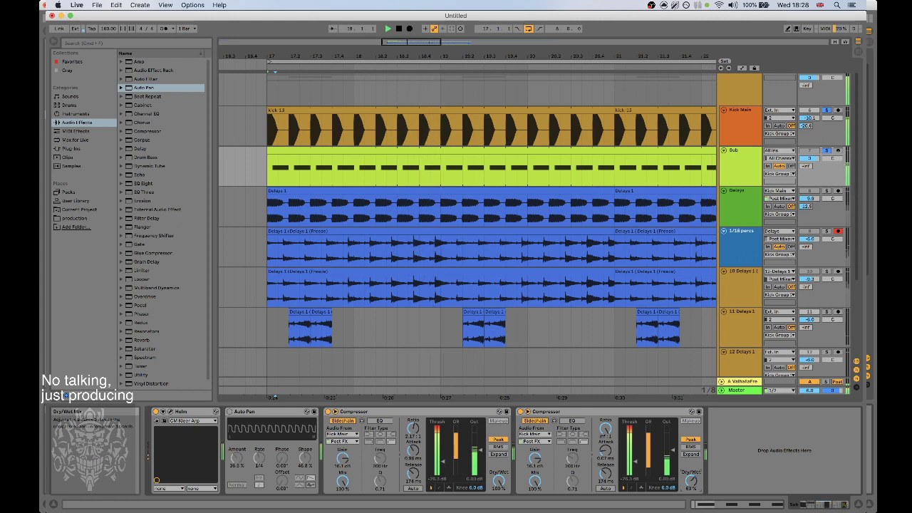
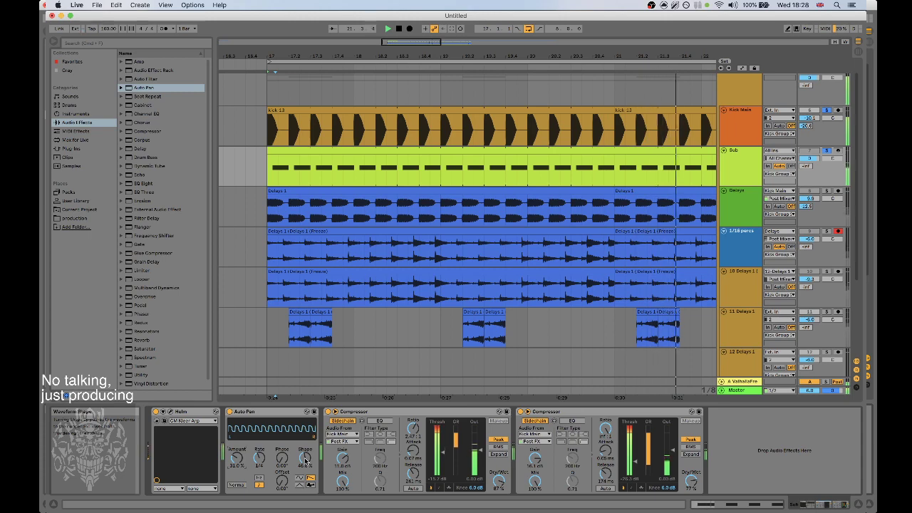
# Set Helm's distortion drive to 9.692 dB and close the synth window.
pyautogui.click(171, 412)
pyautogui.moveTo(489, 107); pyautogui.dragTo(492, 126)
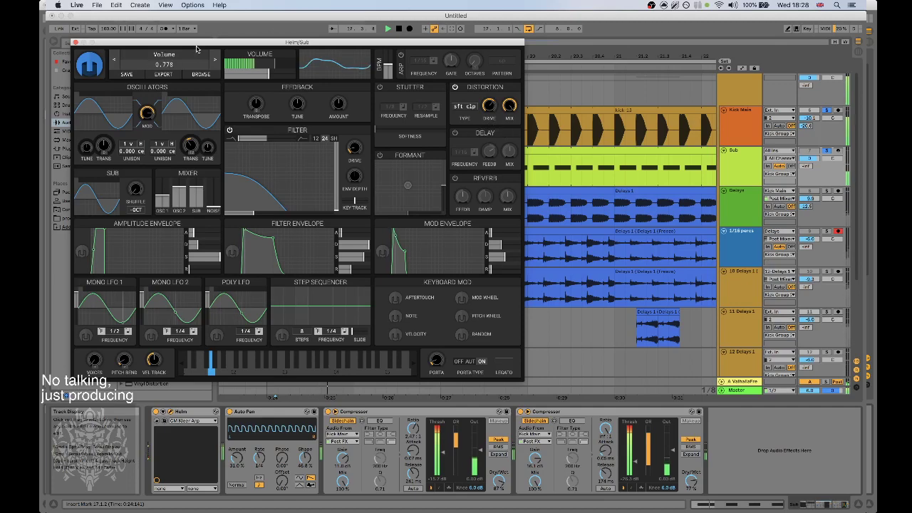
pyautogui.moveTo(491, 105)
pyautogui.mouseDown()
pyautogui.moveTo(492, 125)
pyautogui.moveTo(492, 106)
pyautogui.mouseUp()
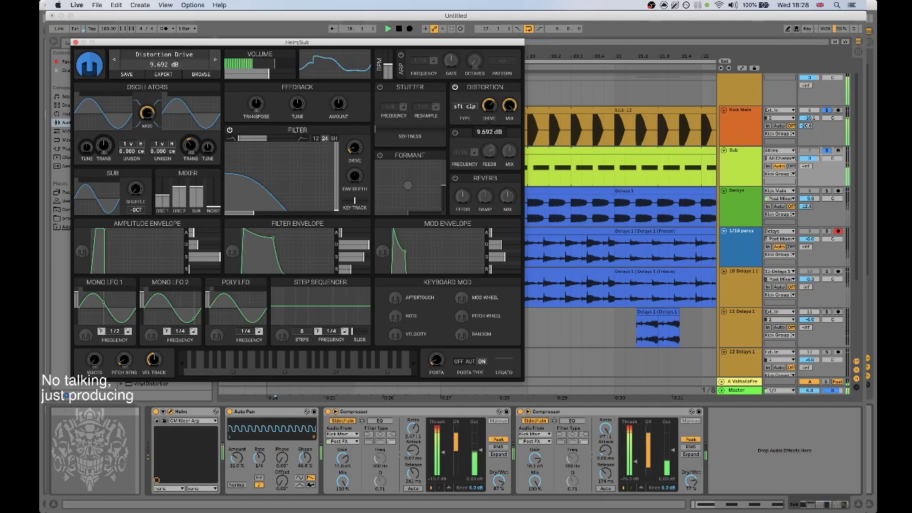
pyautogui.click(76, 43)
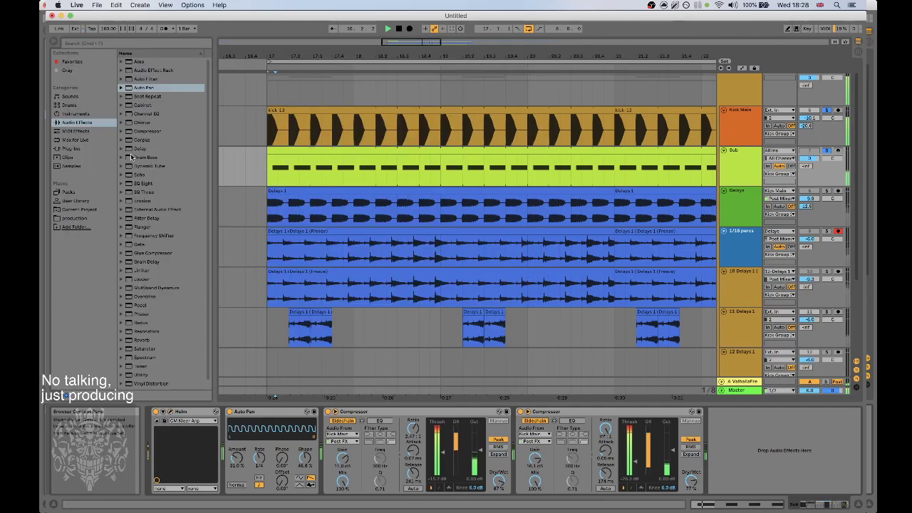
# Add a low-pass Auto Filter at the end of the Sub track's device chain and play the sub with the kick.
pyautogui.moveTo(147, 79); pyautogui.dragTo(750, 459)
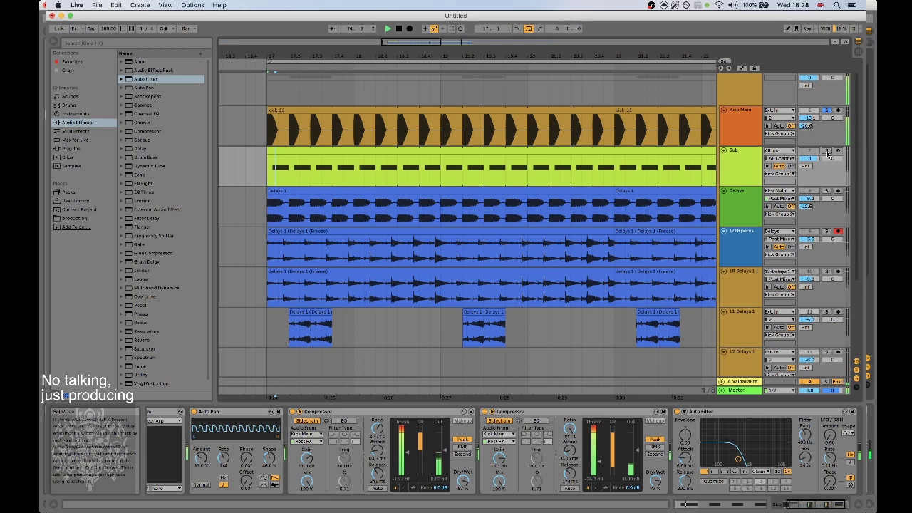
pyautogui.press('space')
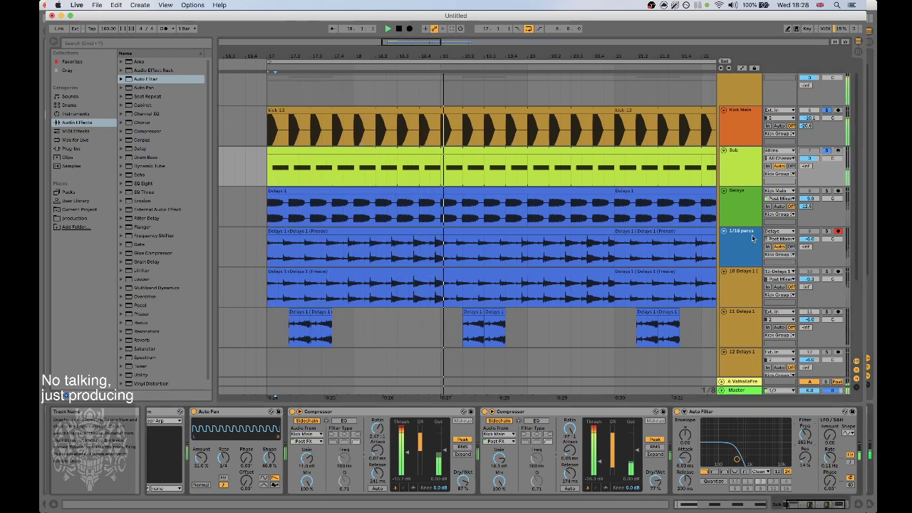
# Enlarge the Master track's Spectrum display and compare block sizes 16384 and 2048, leaving it at 2048.
pyautogui.click(743, 390)
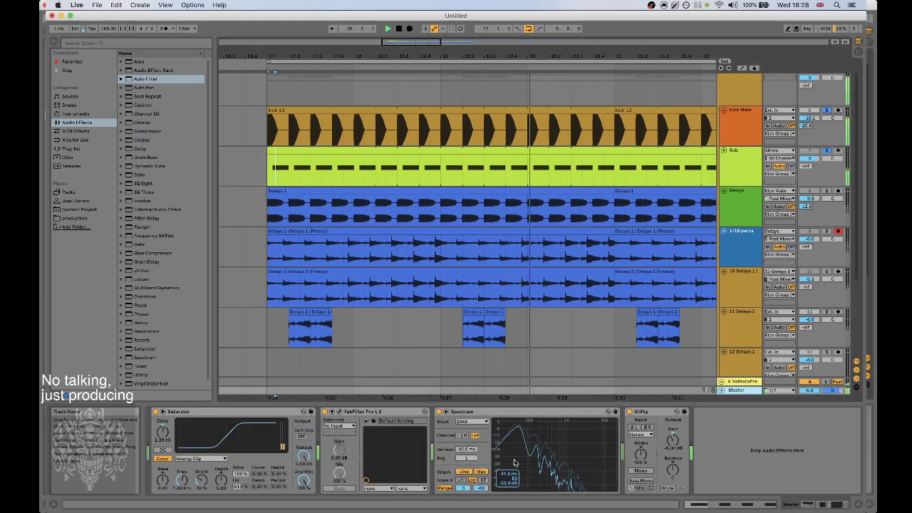
pyautogui.doubleClick(563, 459)
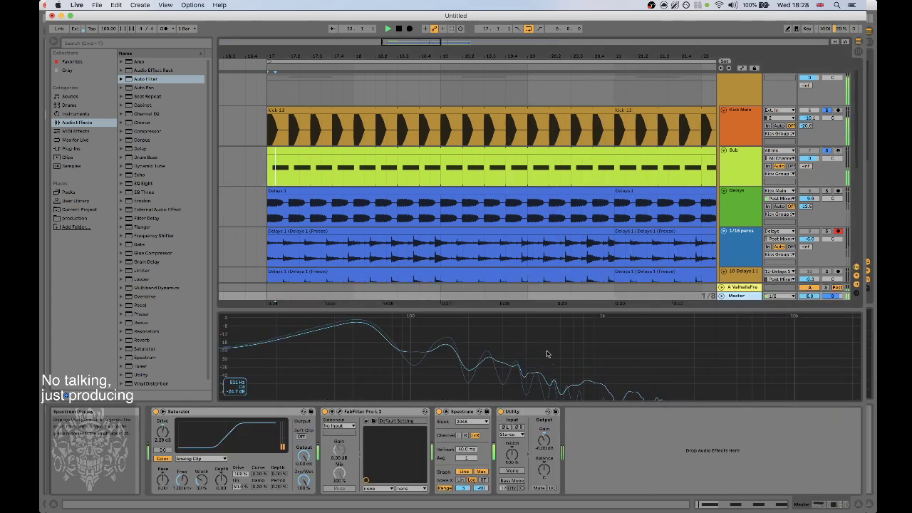
pyautogui.moveTo(471, 422); pyautogui.dragTo(468, 453)
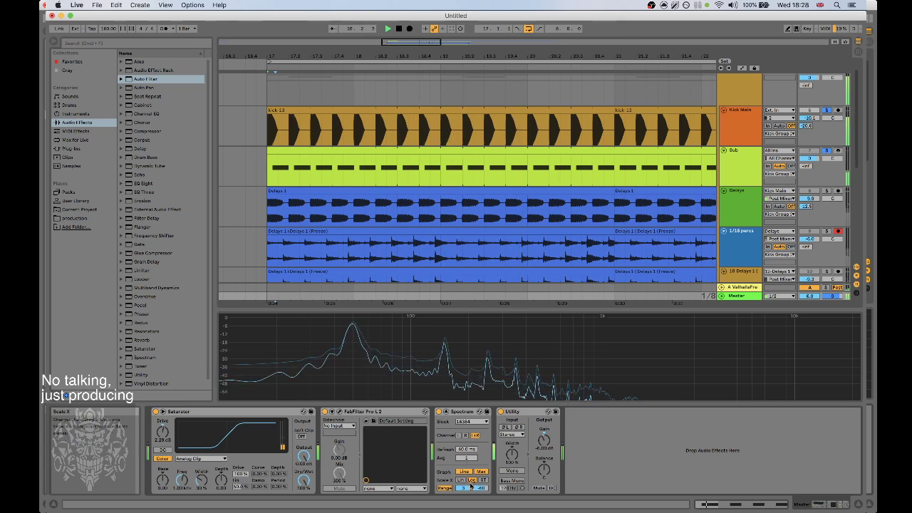
pyautogui.click(470, 422)
pyautogui.click(472, 432)
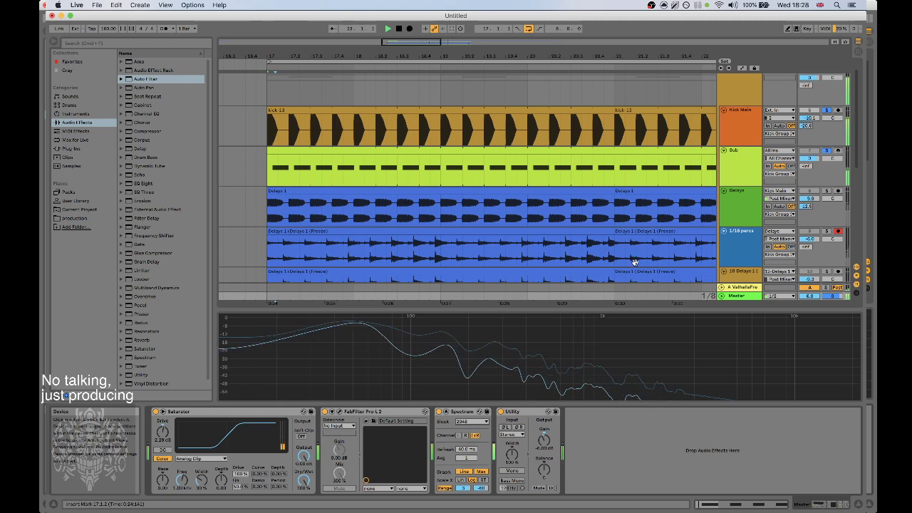
# Solo the kick and the sub in turn to compare their frequency curves in the Spectrum.
pyautogui.click(828, 152)
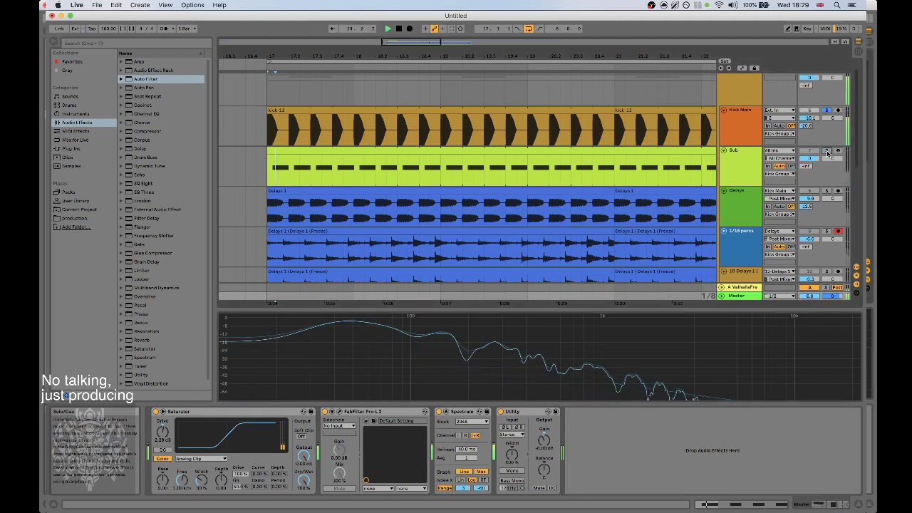
pyautogui.click(828, 110)
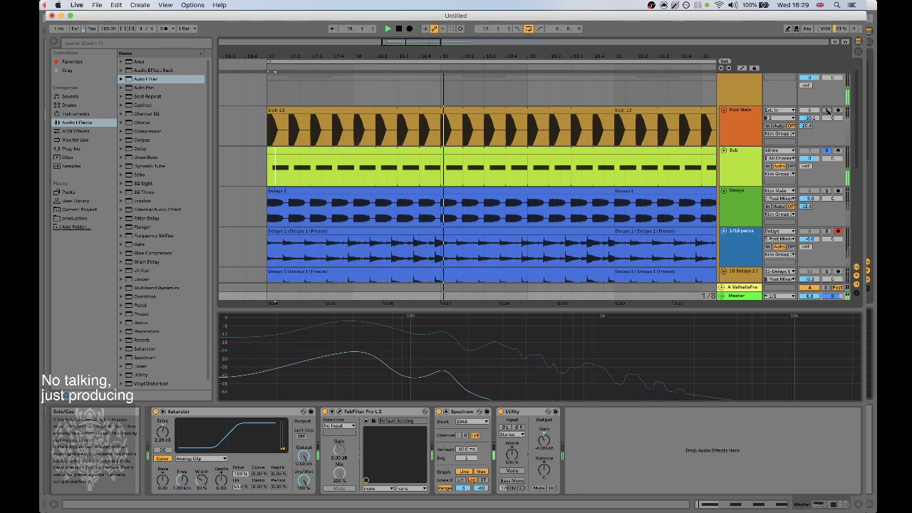
pyautogui.click(826, 151)
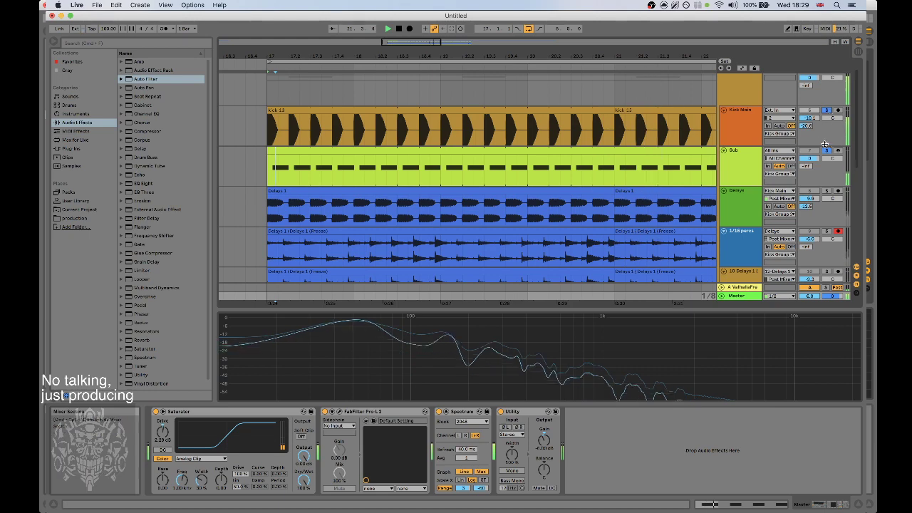
# Toggle the Sub track to compare the loop with and without it, leave it active, and activate the Delays track.
pyautogui.click(753, 162)
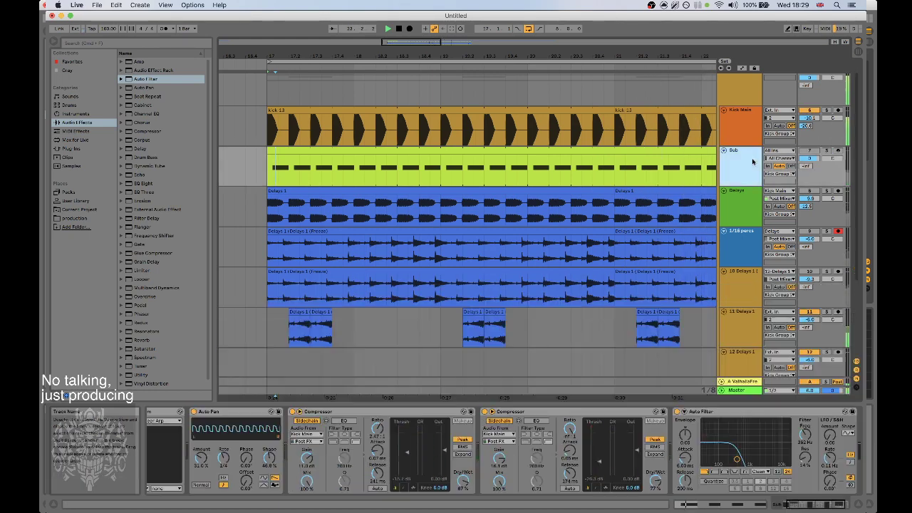
pyautogui.click(810, 151)
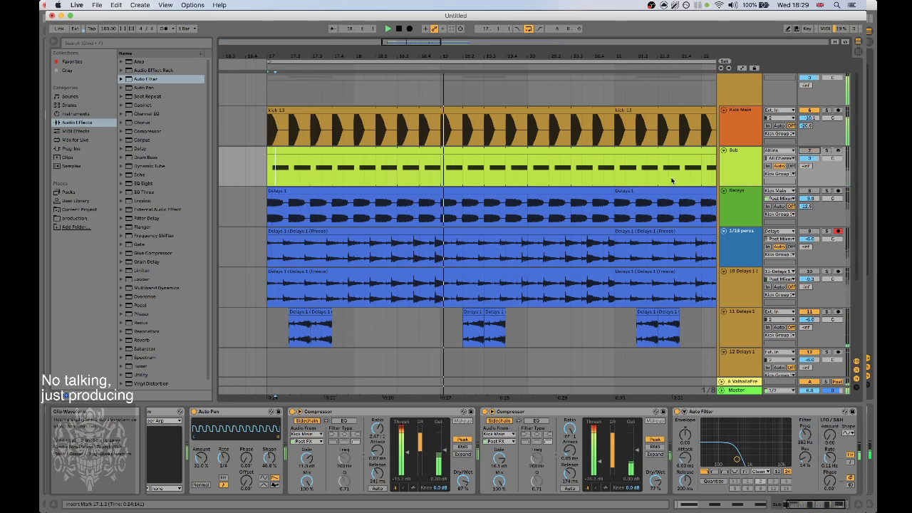
pyautogui.scroll(-5, 672, 179)
pyautogui.scroll(6, 674, 125)
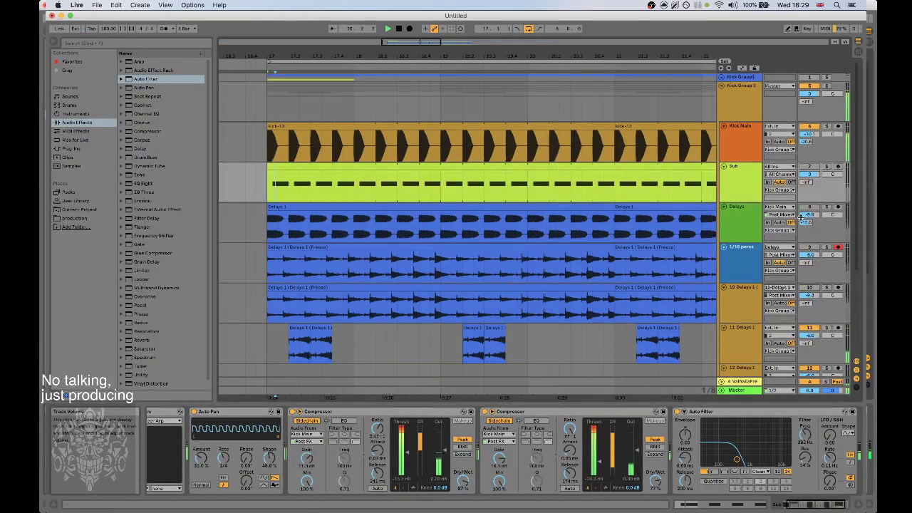
pyautogui.moveTo(622, 58); pyautogui.dragTo(530, 21)
pyautogui.moveTo(569, 57); pyautogui.dragTo(506, 54)
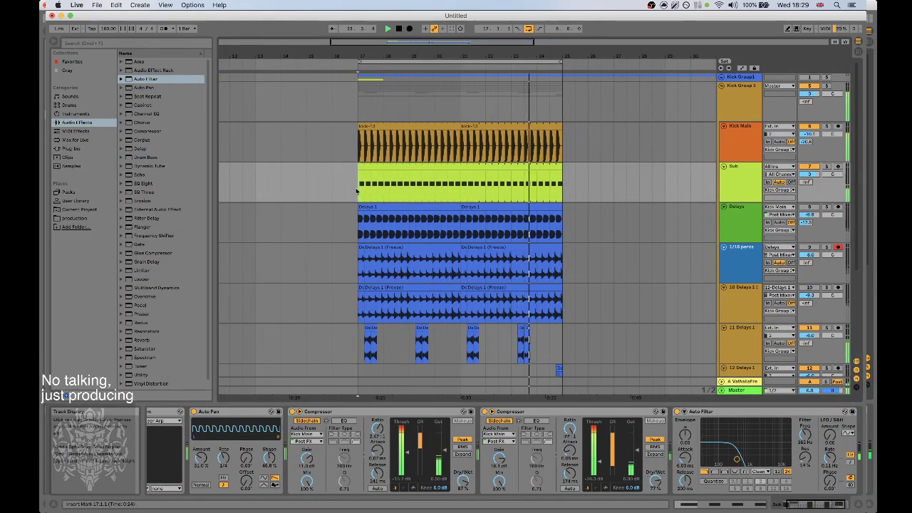
pyautogui.click(738, 197)
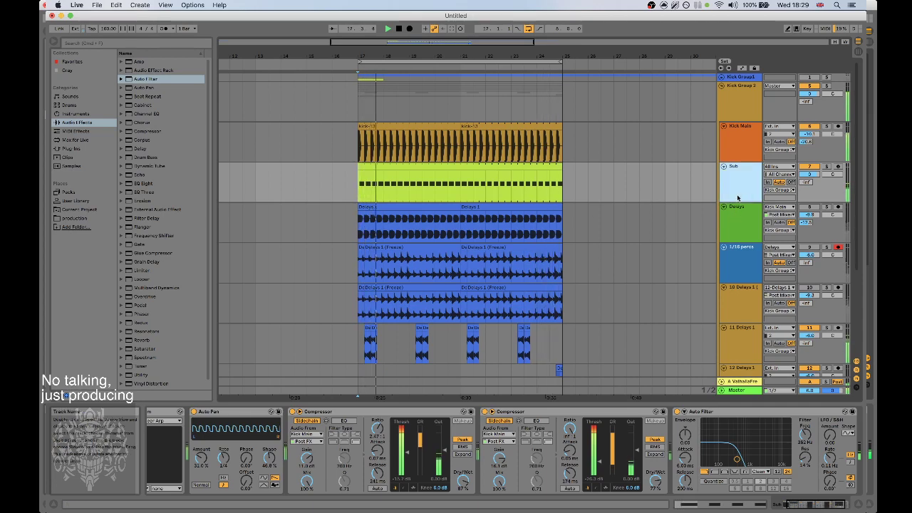
pyautogui.scroll(-2, 737, 196)
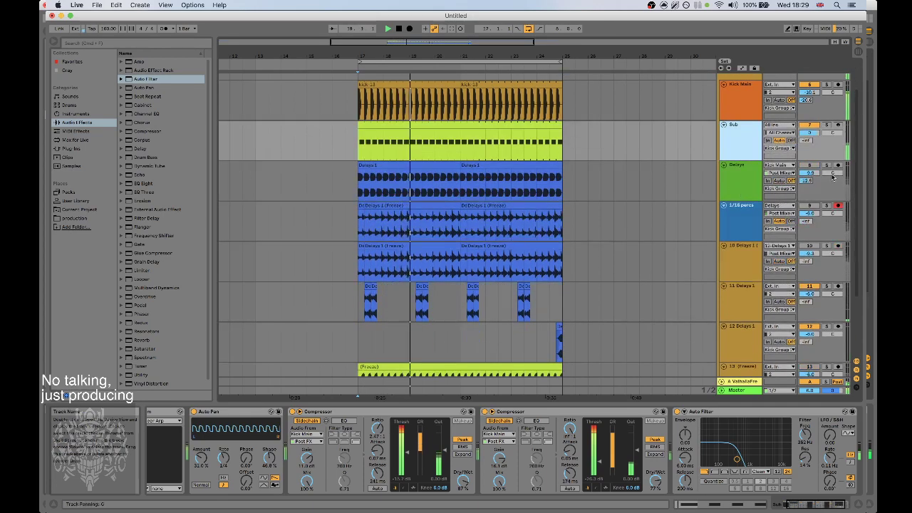
pyautogui.click(810, 165)
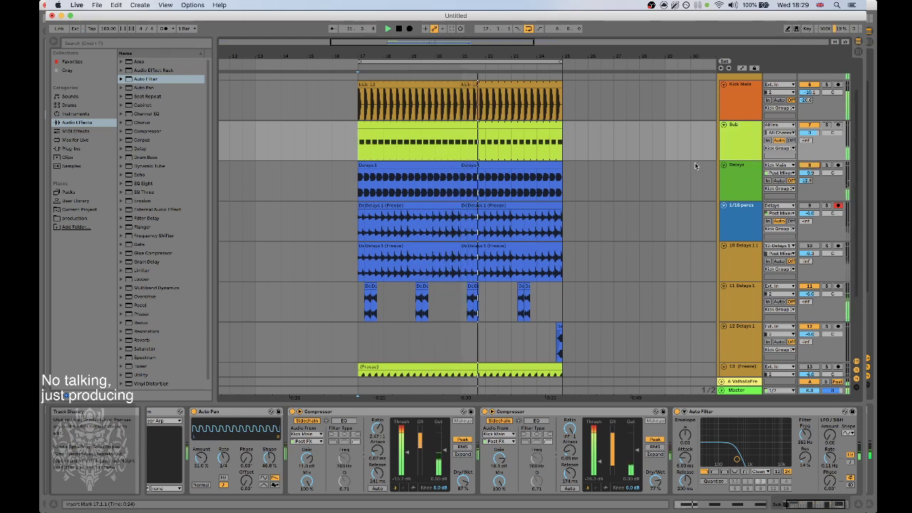
# Move the Sub track below the delay tracks, directly above the frozen track, and colour it red.
pyautogui.click(744, 141)
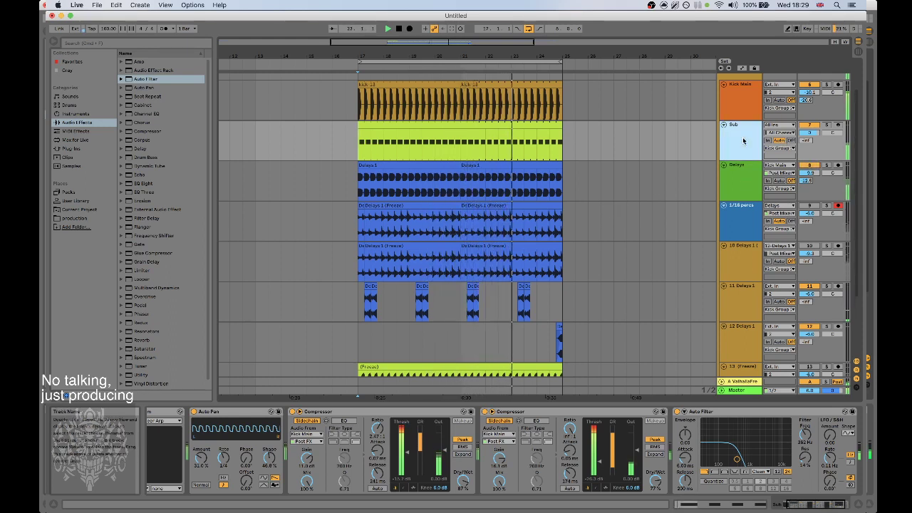
pyautogui.scroll(-2, 744, 140)
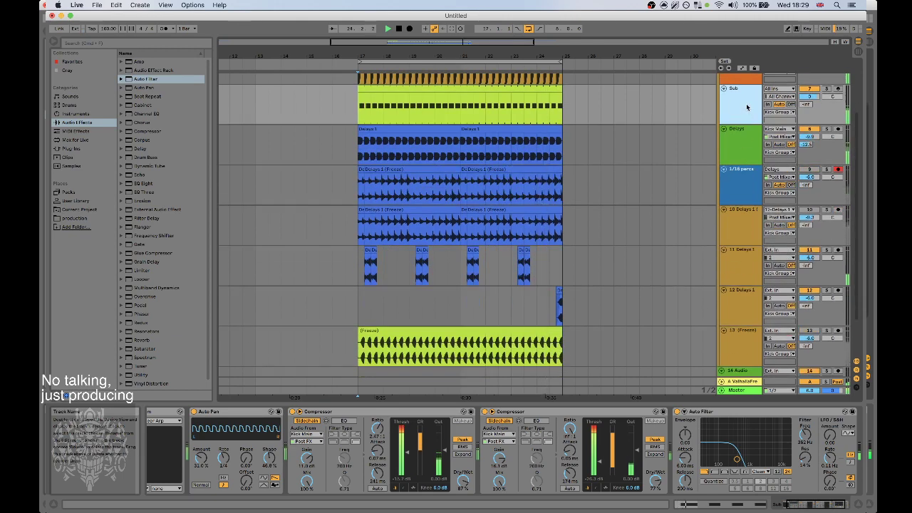
pyautogui.moveTo(757, 338); pyautogui.dragTo(749, 324)
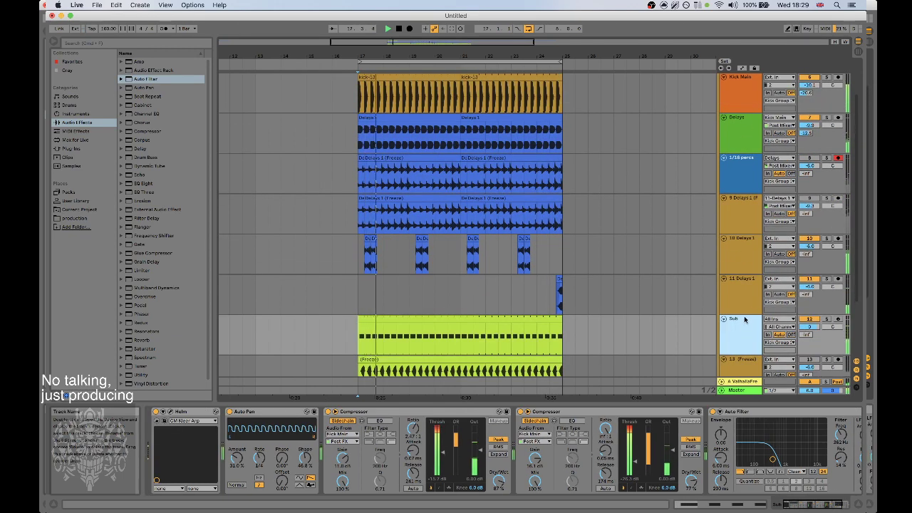
pyautogui.rightClick(747, 328)
pyautogui.click(746, 448)
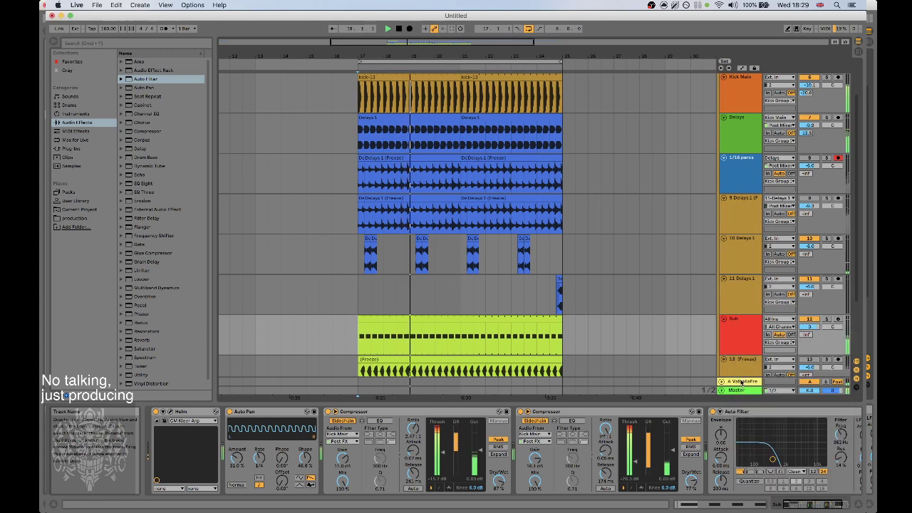
# Delete the frozen track below the Sub track and the unused audio track beneath it.
pyautogui.rightClick(741, 199)
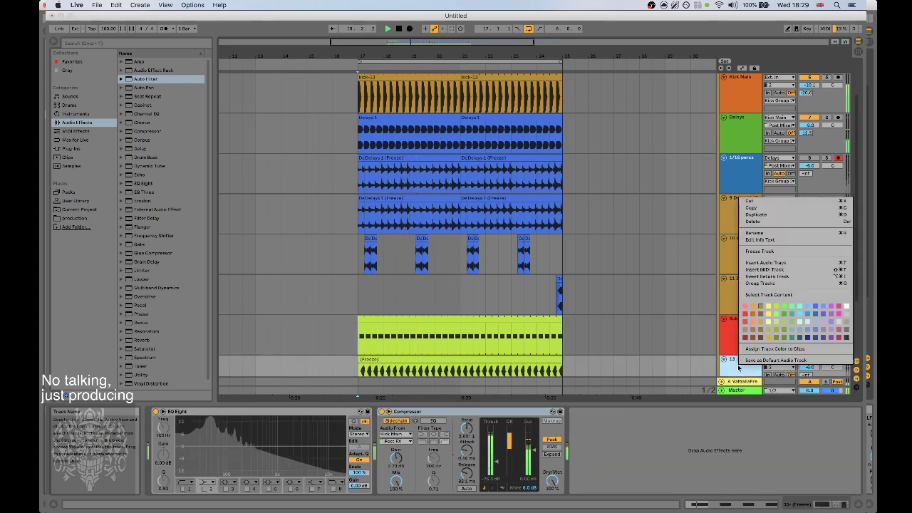
pyautogui.click(746, 314)
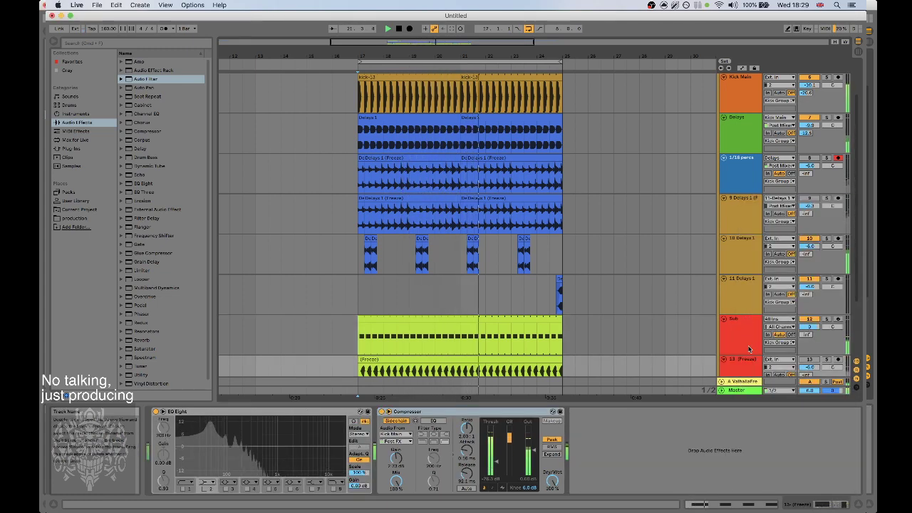
pyautogui.scroll(-1, 747, 317)
pyautogui.click(751, 348)
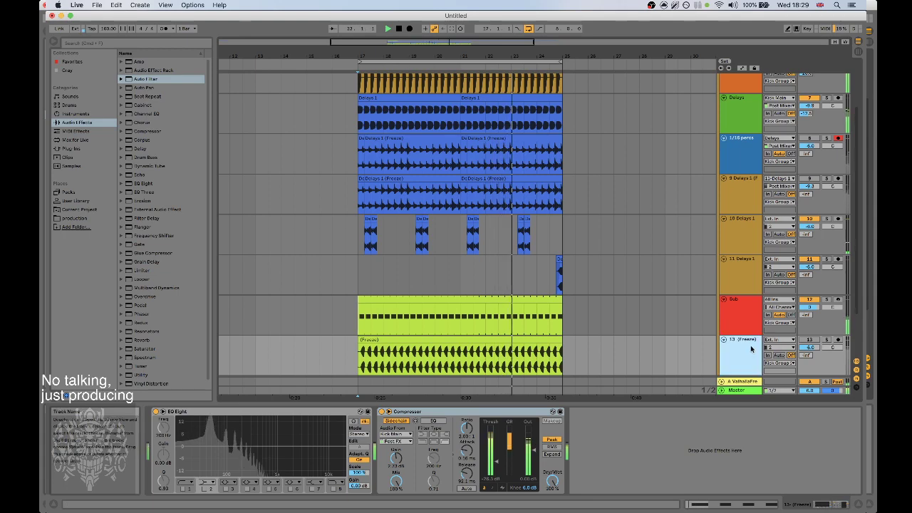
pyautogui.press('Delete')
pyautogui.press('Delete')
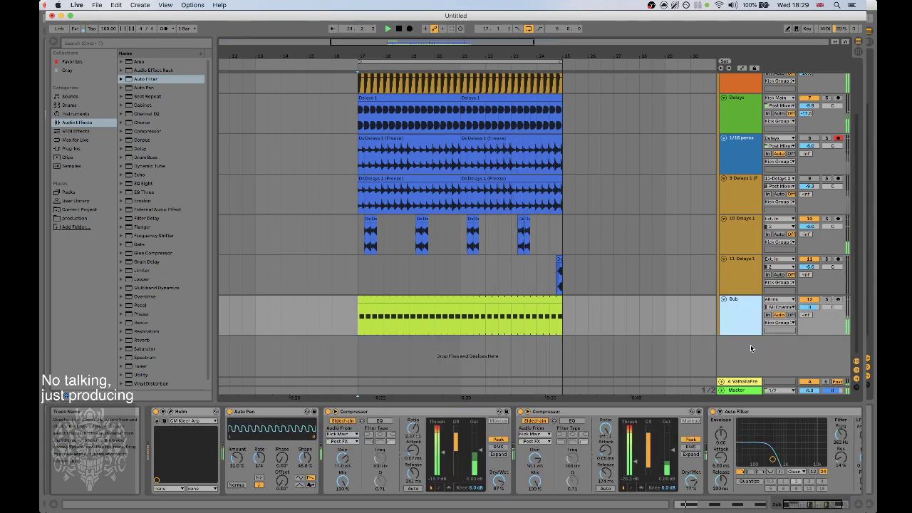
# Activate the 1/16 percs track so it plays with the kick, delays and sub.
pyautogui.scroll(1, 631, 319)
pyautogui.scroll(2, 631, 323)
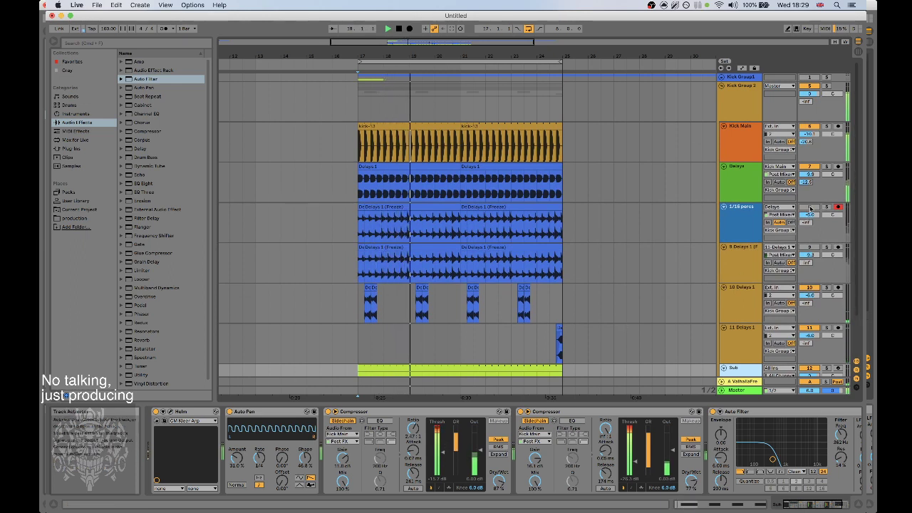
pyautogui.click(810, 208)
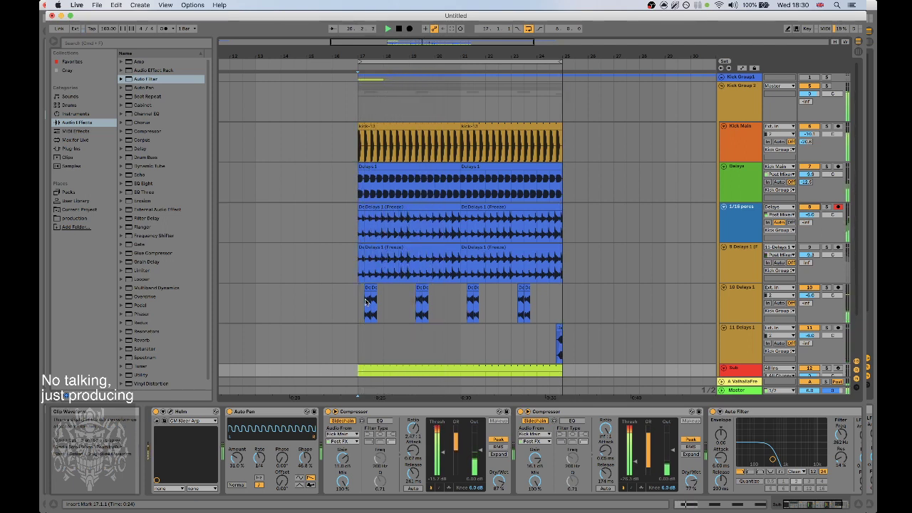
# Move the four short clip pairs on the 10 Delays track later by cutting their time range and pasting it at 18.2.1.
pyautogui.moveTo(359, 304); pyautogui.dragTo(563, 291)
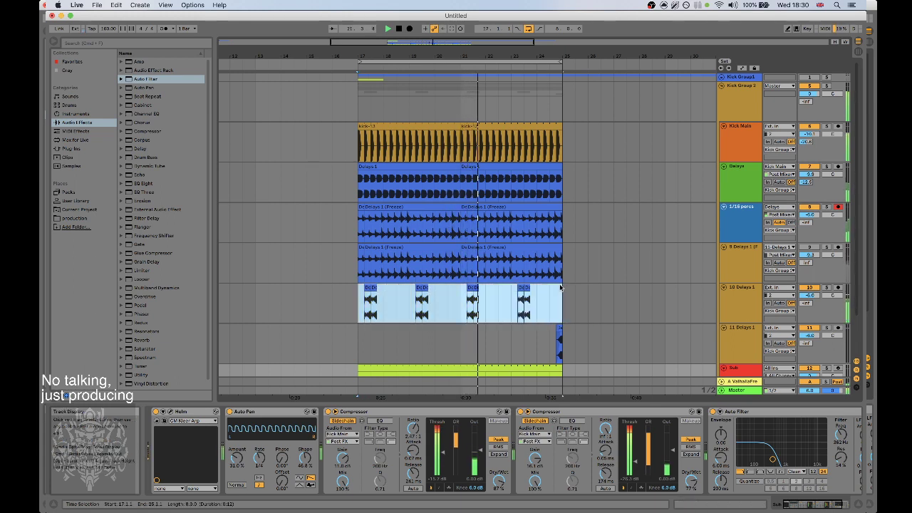
pyautogui.press('Right')
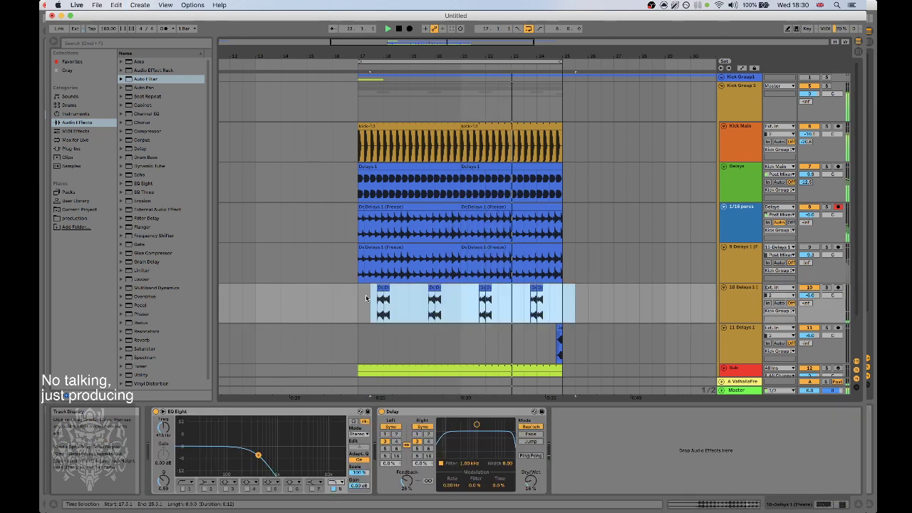
pyautogui.press('Delete')
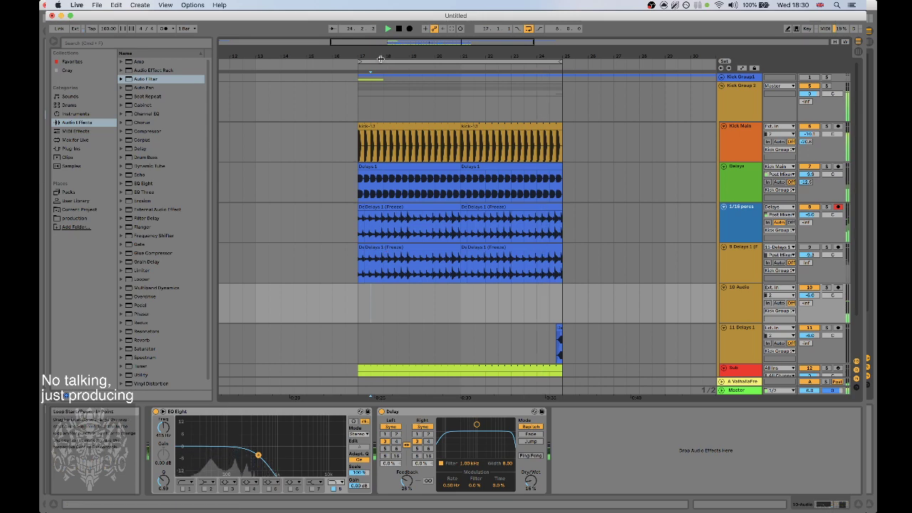
pyautogui.press('+')
pyautogui.press('super+z')
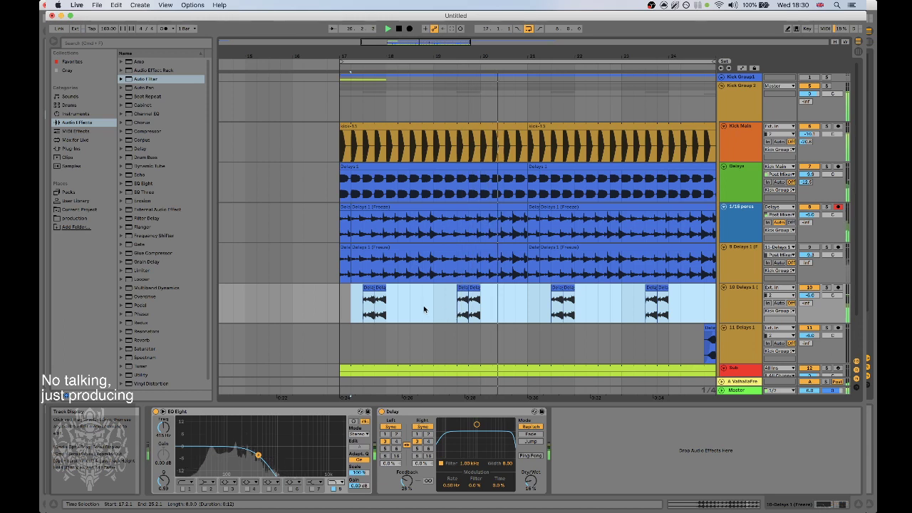
pyautogui.press('super+x')
pyautogui.click(399, 299)
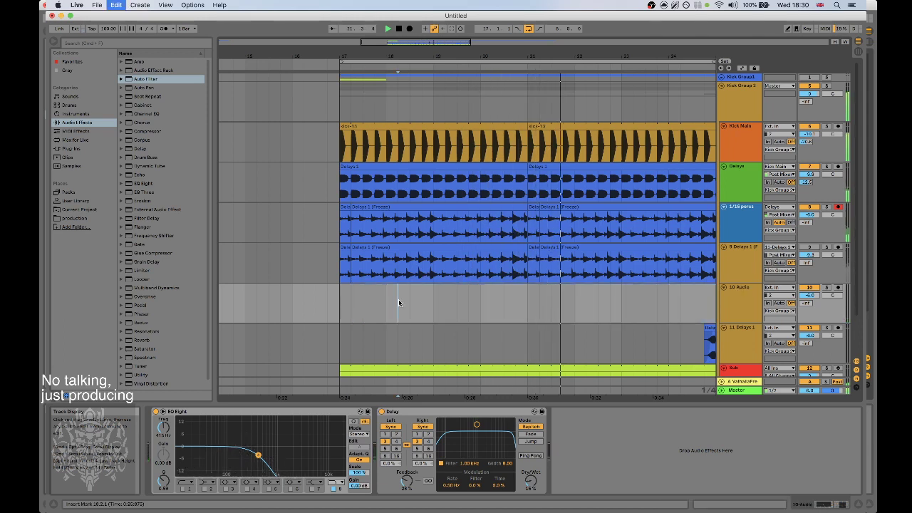
pyautogui.press('super+v')
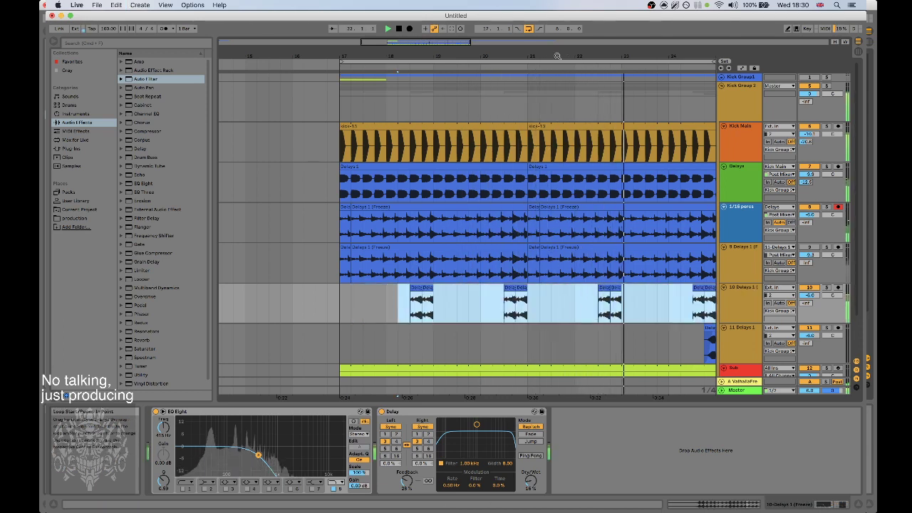
pyautogui.moveTo(568, 56); pyautogui.dragTo(445, 54)
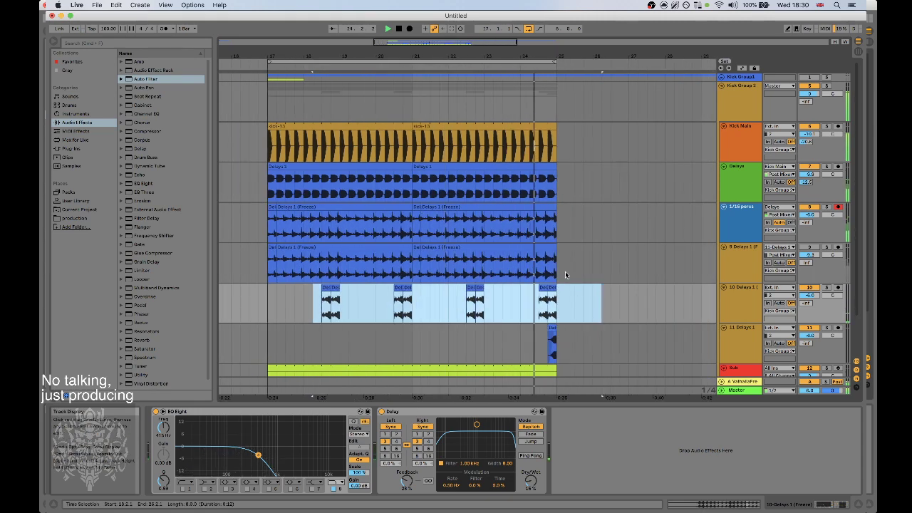
# Move the single clip on the 11 Delays track to 17.4.1 and shift the 10 Delays clips one beat earlier.
pyautogui.click(552, 343)
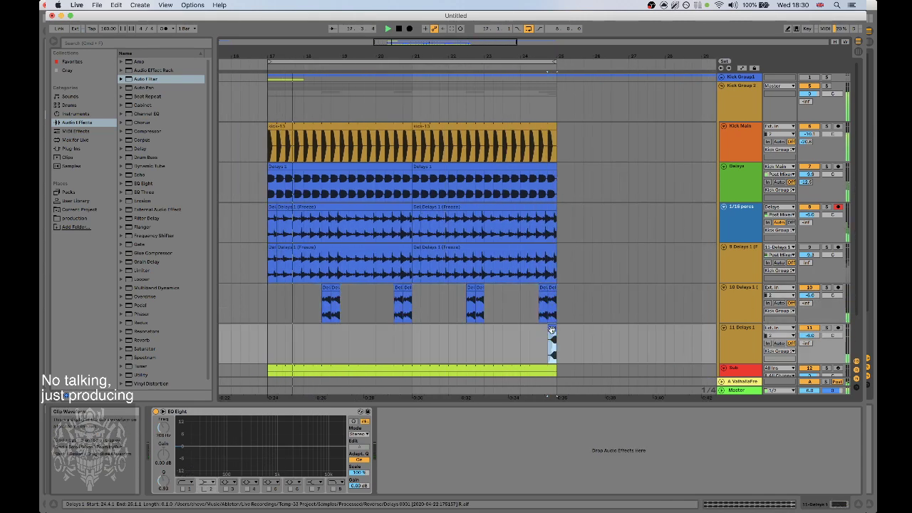
pyautogui.press('Delete')
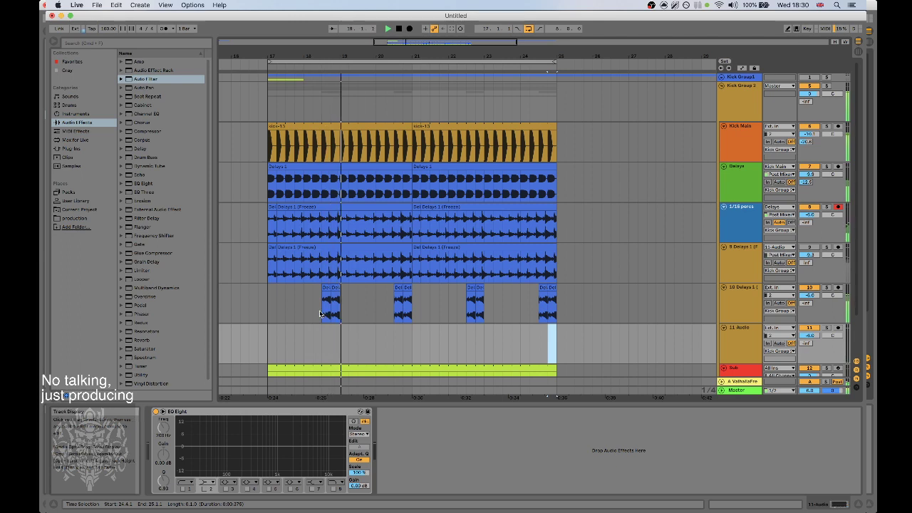
pyautogui.click(295, 346)
pyautogui.press('super+v')
pyautogui.moveTo(323, 305); pyautogui.dragTo(558, 298)
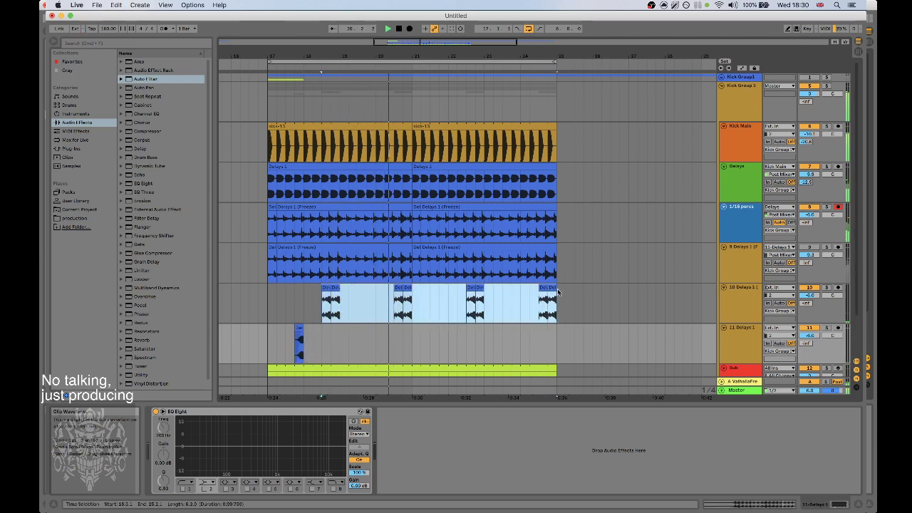
pyautogui.click(299, 330)
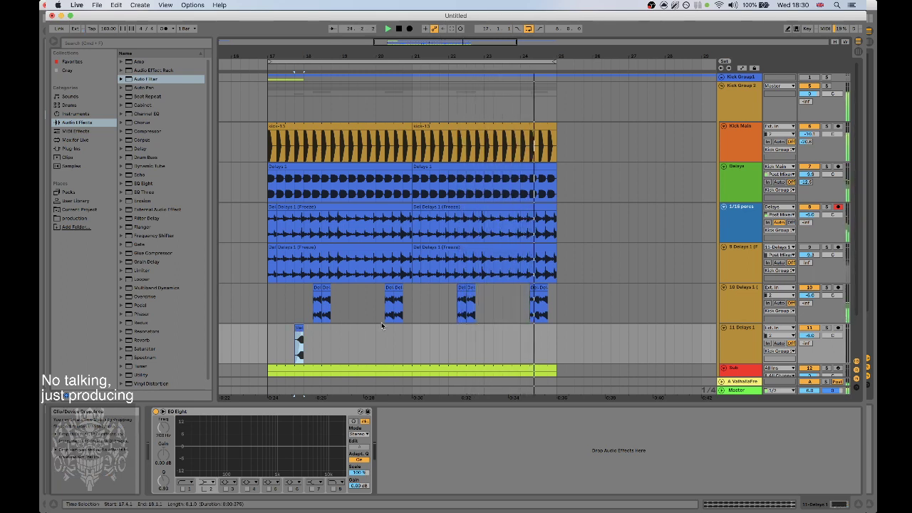
# Move the single clip on the 11 Delays track to 24.4.1, on the last beat of the loop.
pyautogui.moveTo(298, 330); pyautogui.dragTo(288, 330)
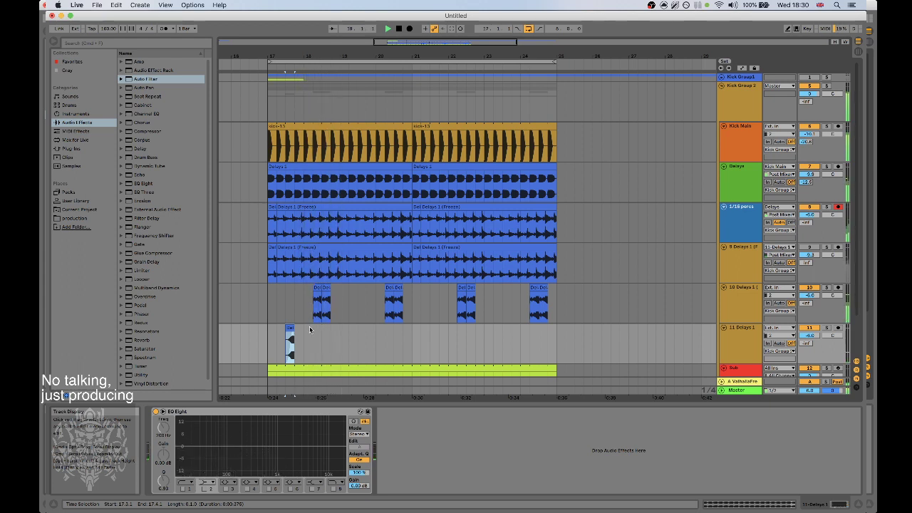
pyautogui.moveTo(290, 336); pyautogui.dragTo(551, 337)
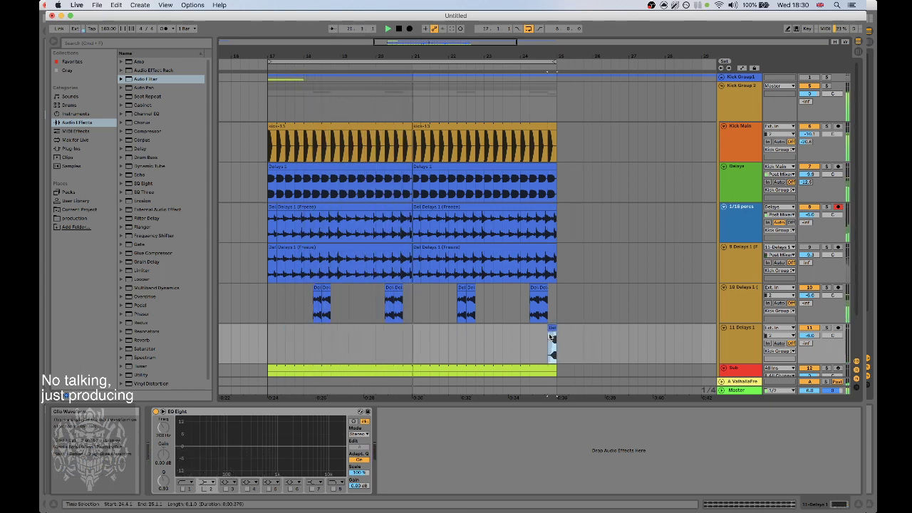
pyautogui.click(827, 288)
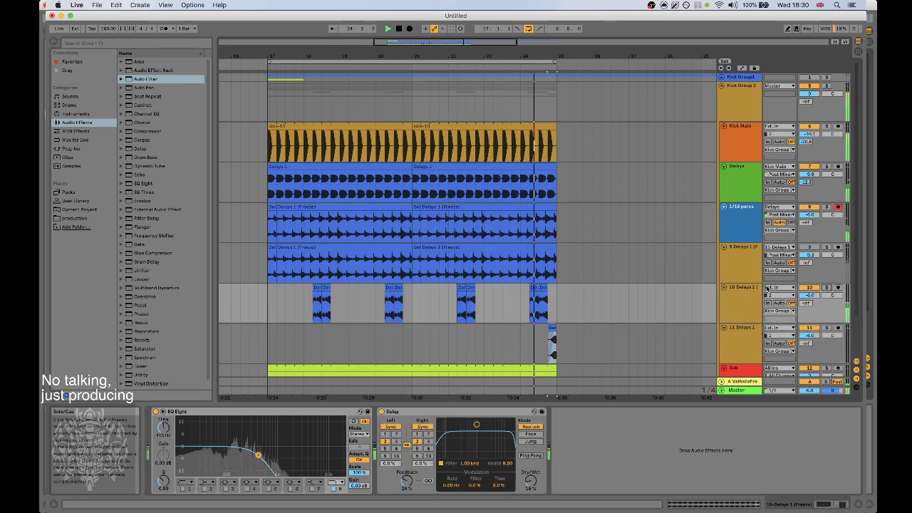
pyautogui.click(553, 341)
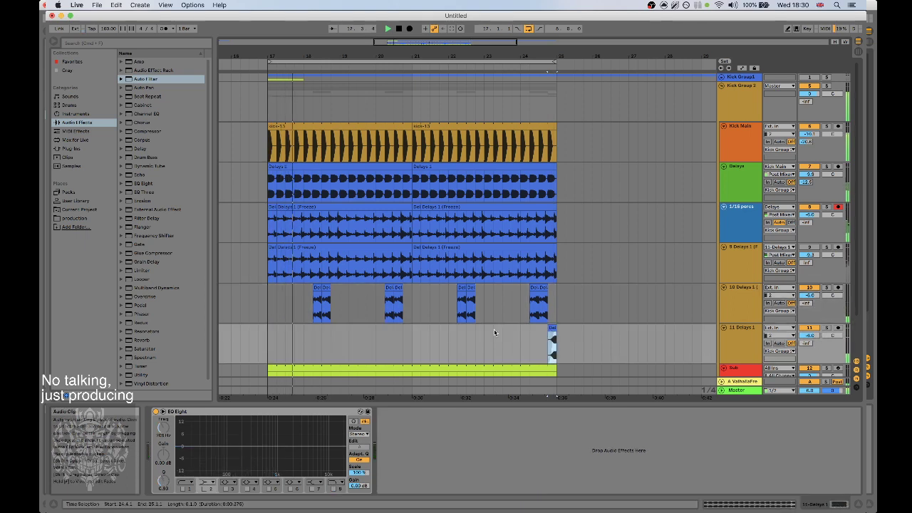
pyautogui.press('Delete')
pyautogui.press('super+z')
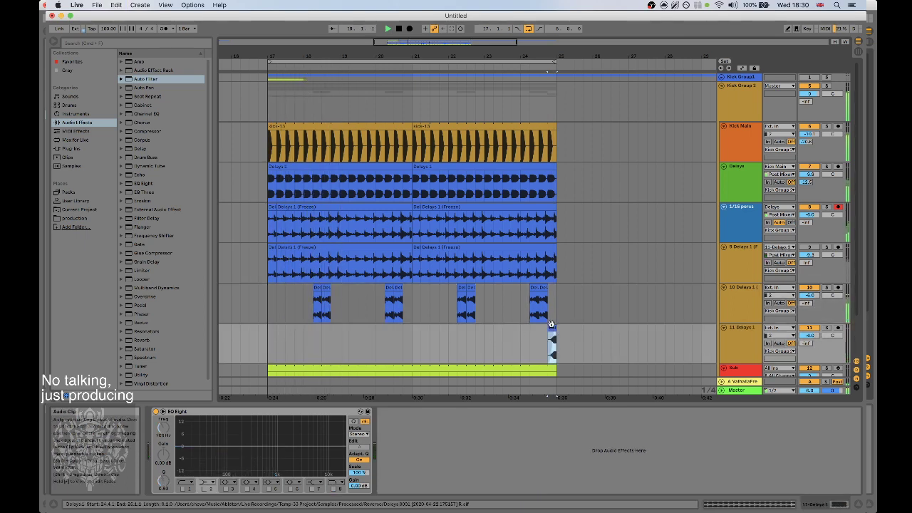
# Delete the final clip on the 10 Delays track, the one starting at 24.3.1.
pyautogui.click(543, 287)
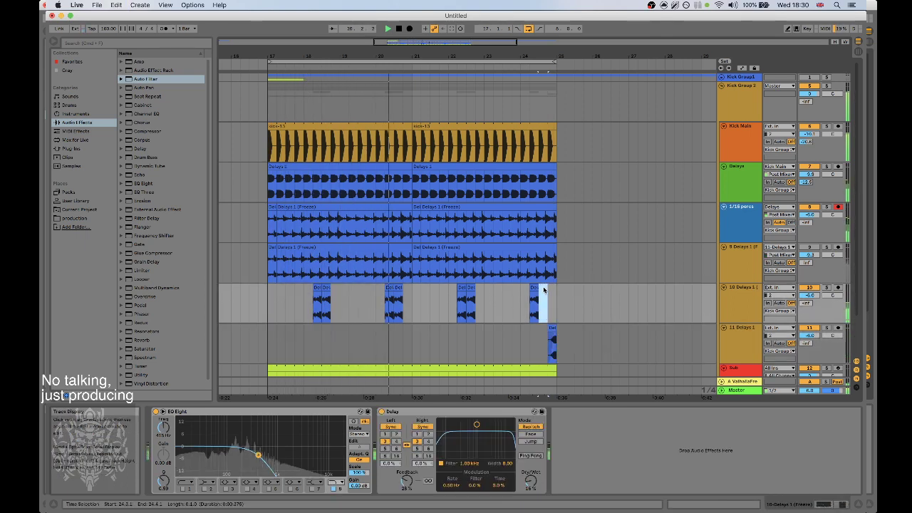
pyautogui.press('Delete')
pyautogui.click(713, 505)
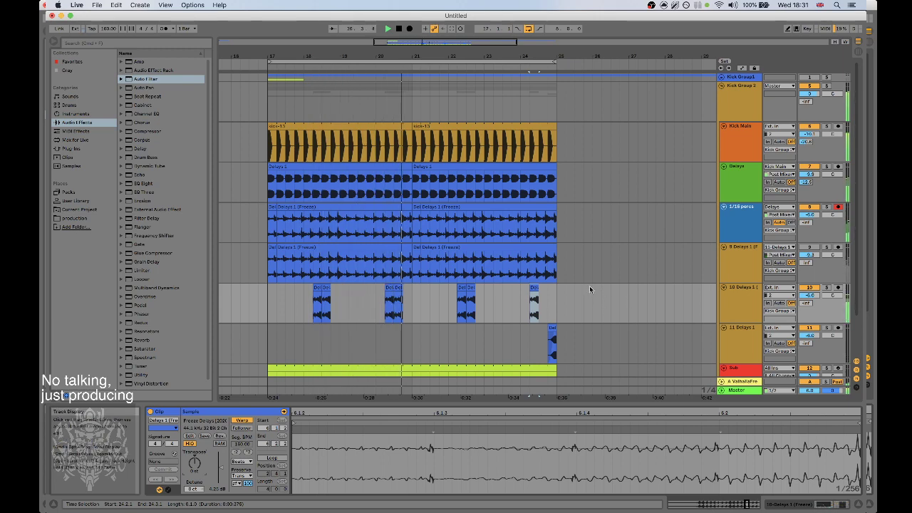
# Solo the Sub track and add a default Compressor between its second sidechain compressor and the Auto Filter.
pyautogui.scroll(-3, 592, 284)
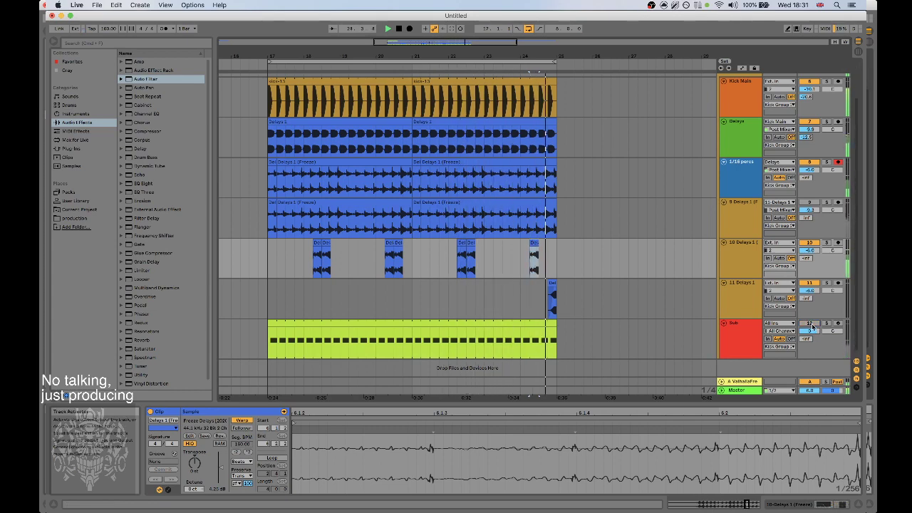
pyautogui.click(820, 326)
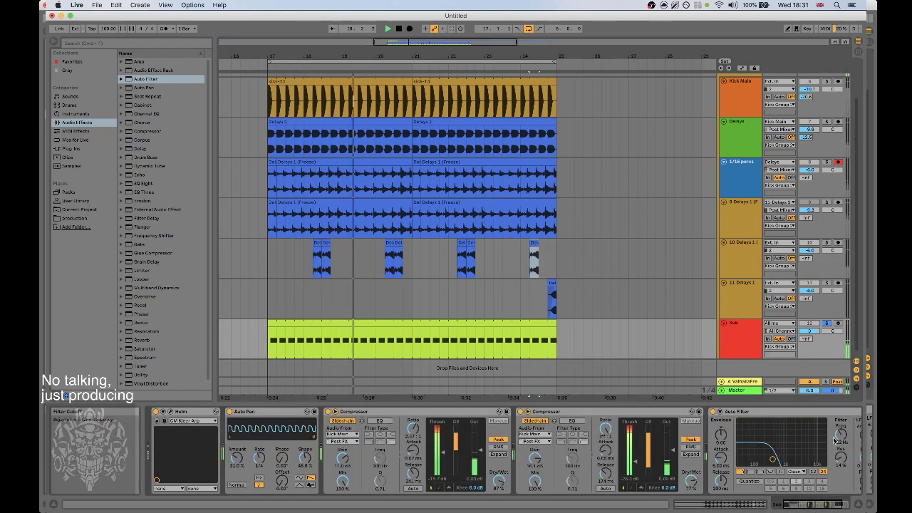
pyautogui.hscroll(3, 806, 497)
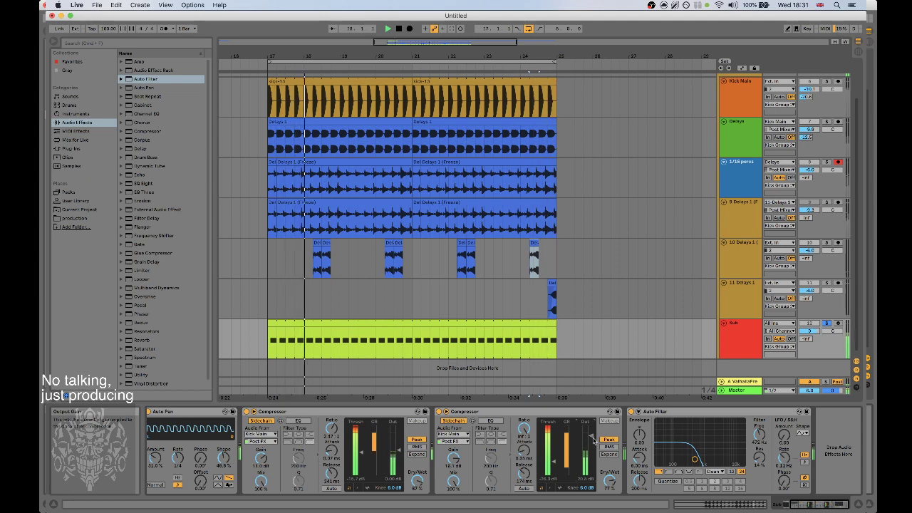
pyautogui.doubleClick(144, 132)
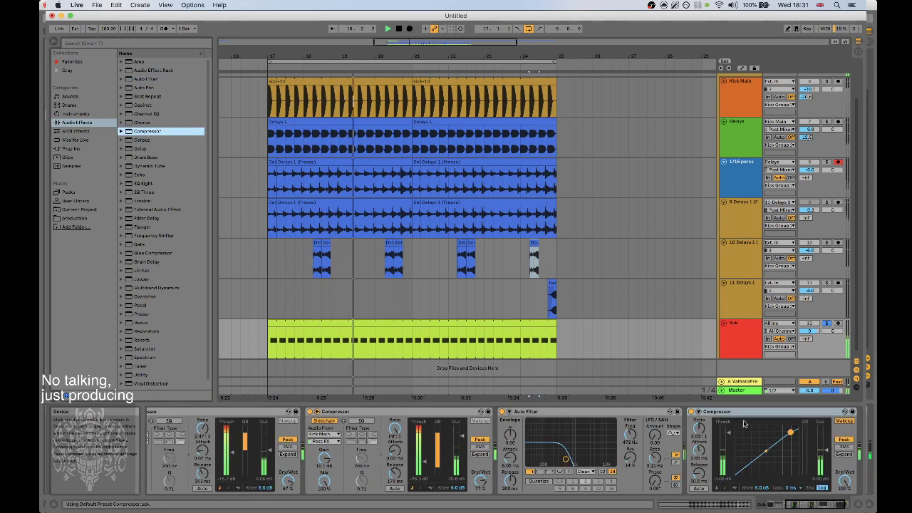
pyautogui.moveTo(720, 412); pyautogui.dragTo(499, 417)
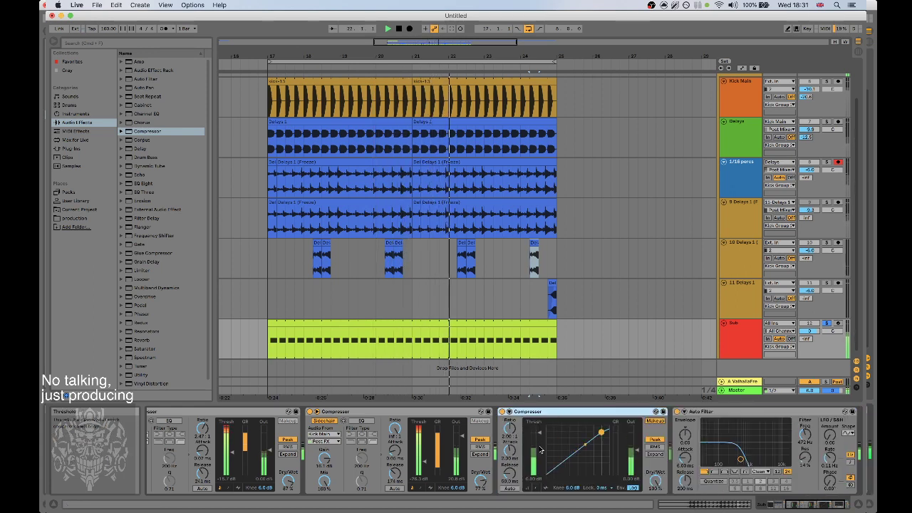
# Set the new Sub compressor to an infinite ratio and 129 ms release with a low threshold and very short attack.
pyautogui.moveTo(510, 450); pyautogui.dragTo(539, 462)
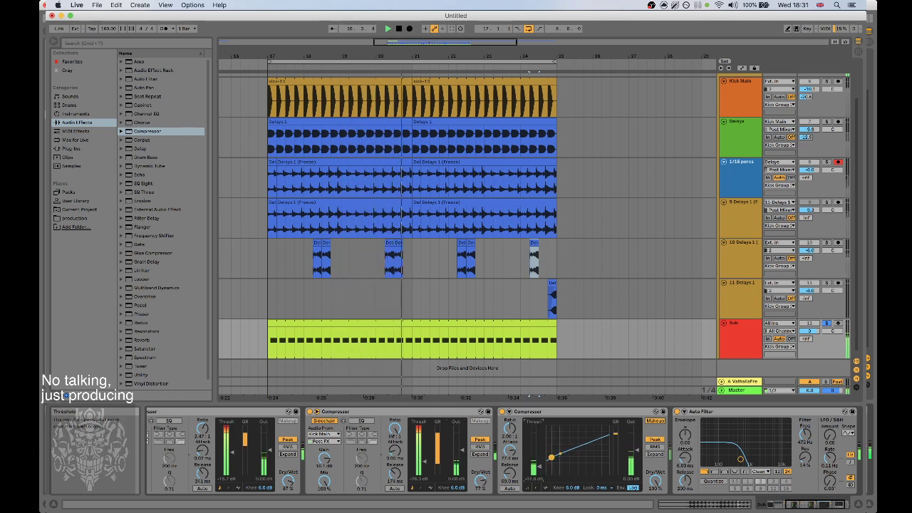
pyautogui.moveTo(510, 450); pyautogui.dragTo(510, 454)
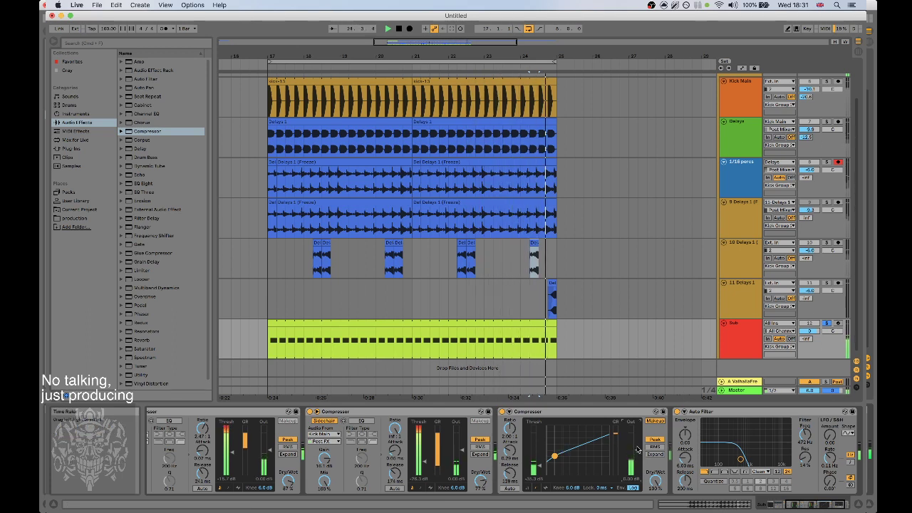
pyautogui.moveTo(510, 428); pyautogui.dragTo(510, 385)
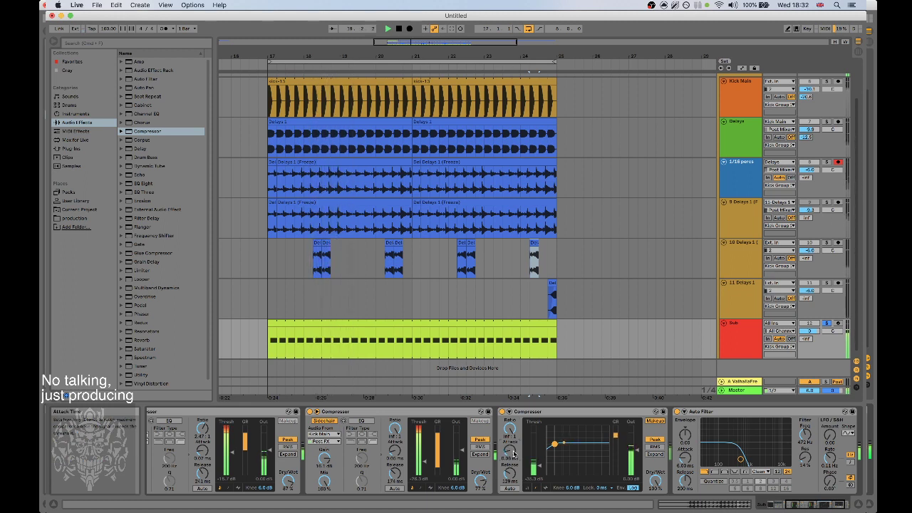
pyautogui.moveTo(555, 444); pyautogui.dragTo(564, 442)
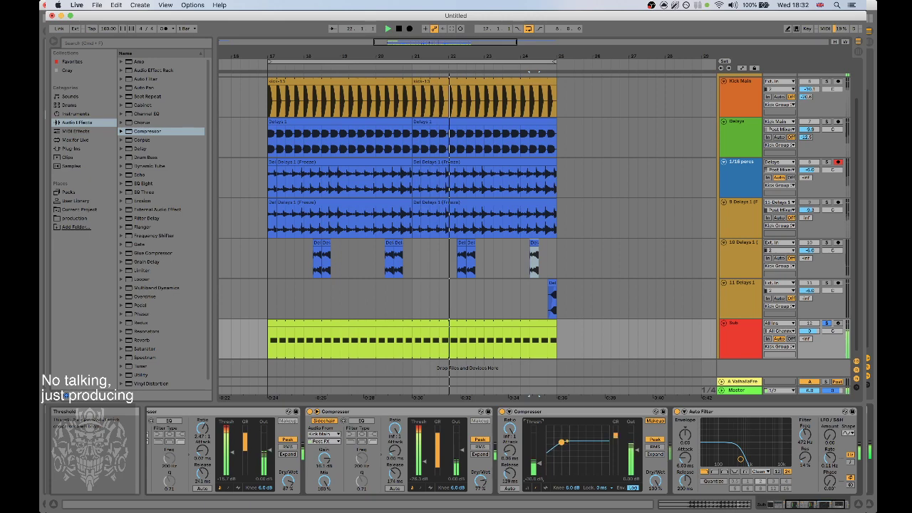
# Move the new compressor directly after the Auto Pan, ahead of both sidechain compressors, and raise its threshold slightly.
pyautogui.hscroll(-5, 553, 421)
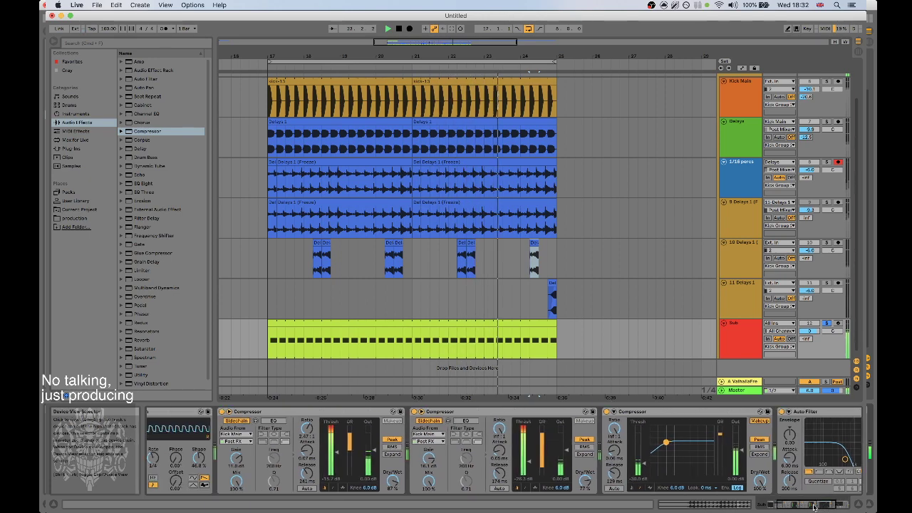
pyautogui.moveTo(673, 412); pyautogui.dragTo(338, 436)
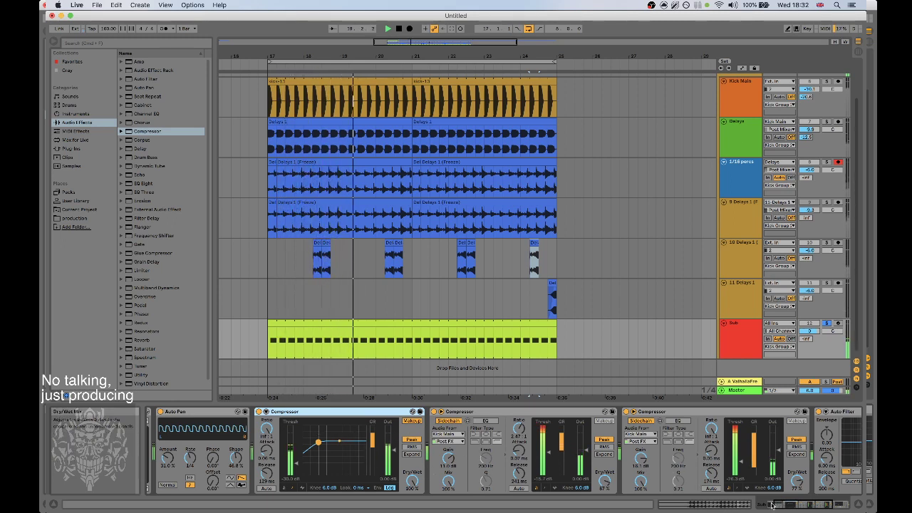
pyautogui.moveTo(296, 463)
pyautogui.mouseDown()
pyautogui.moveTo(297, 453)
pyautogui.moveTo(296, 474)
pyautogui.moveTo(296, 451)
pyautogui.mouseUp()
# Lower the Sub's Auto Filter cutoff to about 192 Hz and raise its resonance to 48%.
pyautogui.hscroll(5, 641, 467)
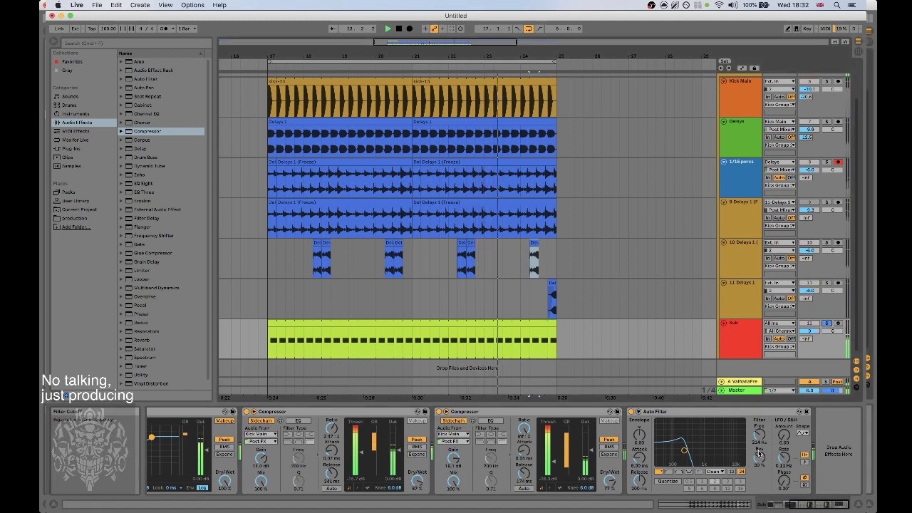
pyautogui.moveTo(759, 456); pyautogui.dragTo(760, 432)
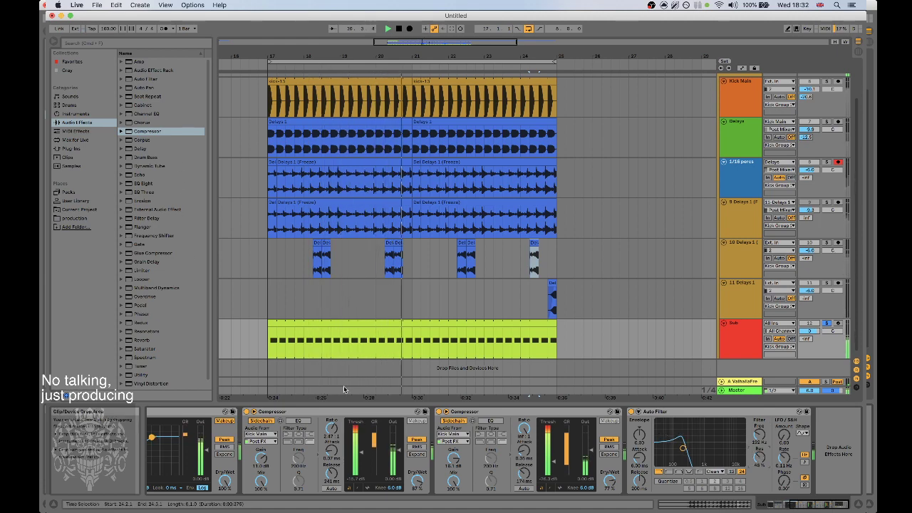
# Paste a copy of the Auto Pan after the Sub's Auto Filter, setting its amount to about 35% and its shape to about 13%.
pyautogui.moveTo(827, 507); pyautogui.dragTo(803, 507)
pyautogui.click(831, 460)
pyautogui.press('super+v')
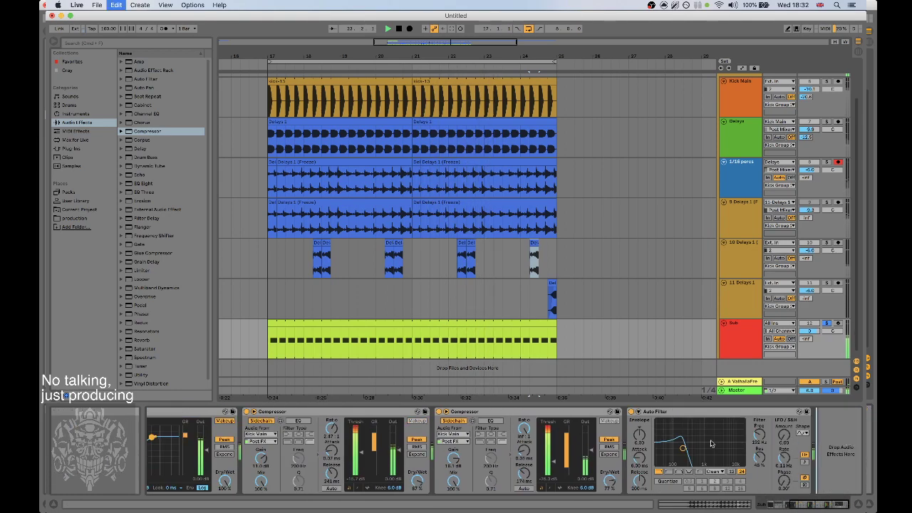
pyautogui.moveTo(776, 459); pyautogui.dragTo(775, 453)
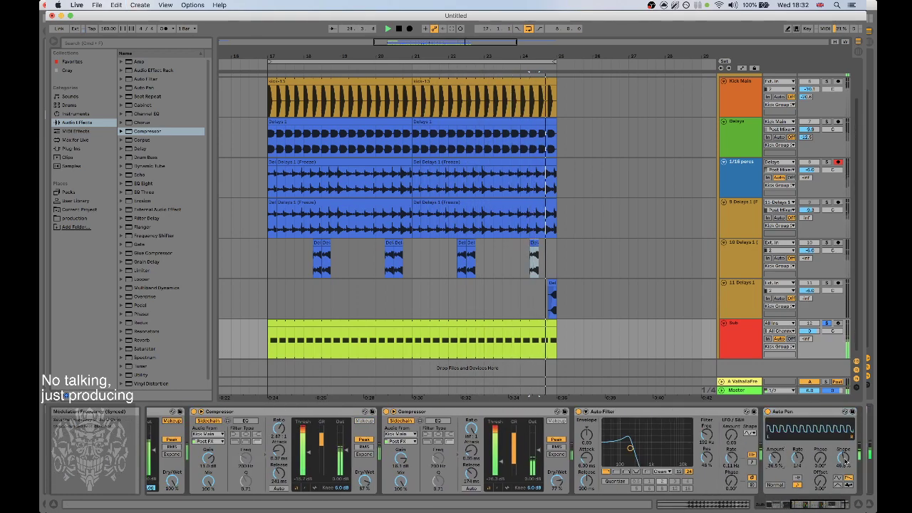
pyautogui.moveTo(844, 458); pyautogui.dragTo(844, 480)
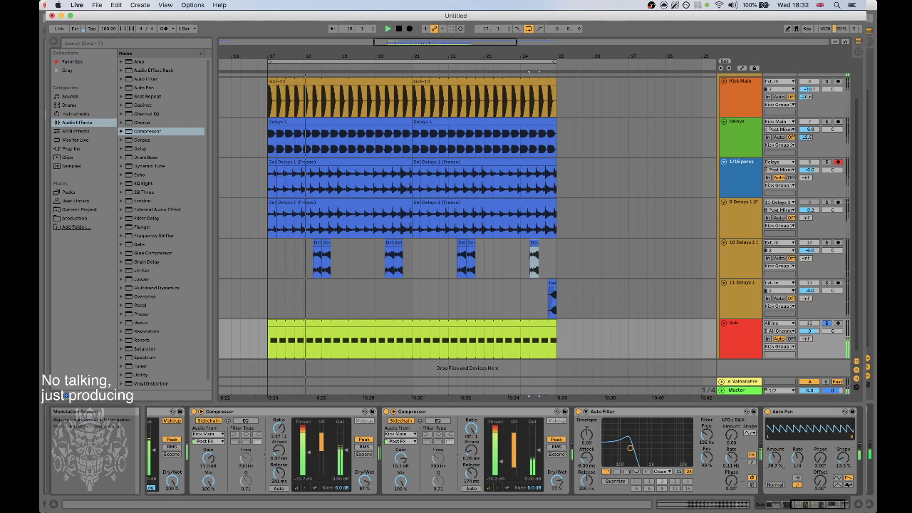
# Unsolo the Sub track and activate the 9 Delays track so it plays in the full loop.
pyautogui.click(828, 325)
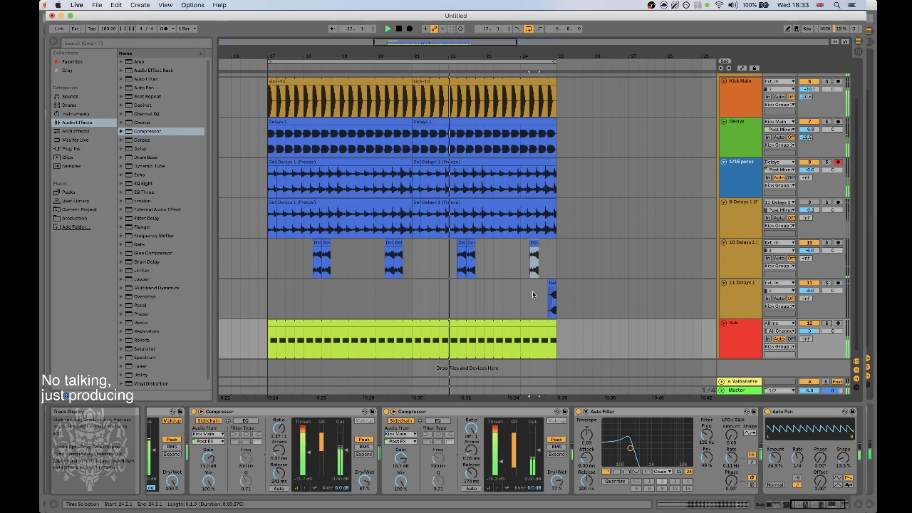
pyautogui.scroll(1, 535, 289)
pyautogui.click(743, 187)
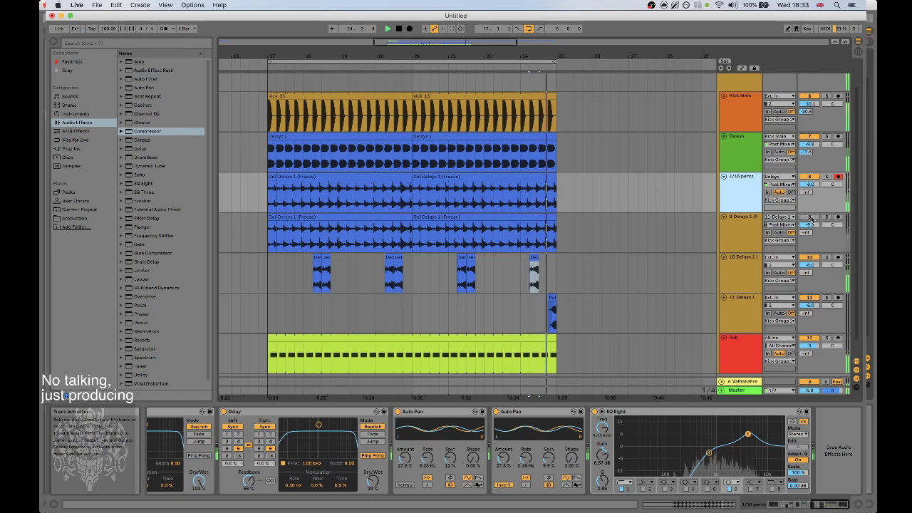
pyautogui.click(812, 218)
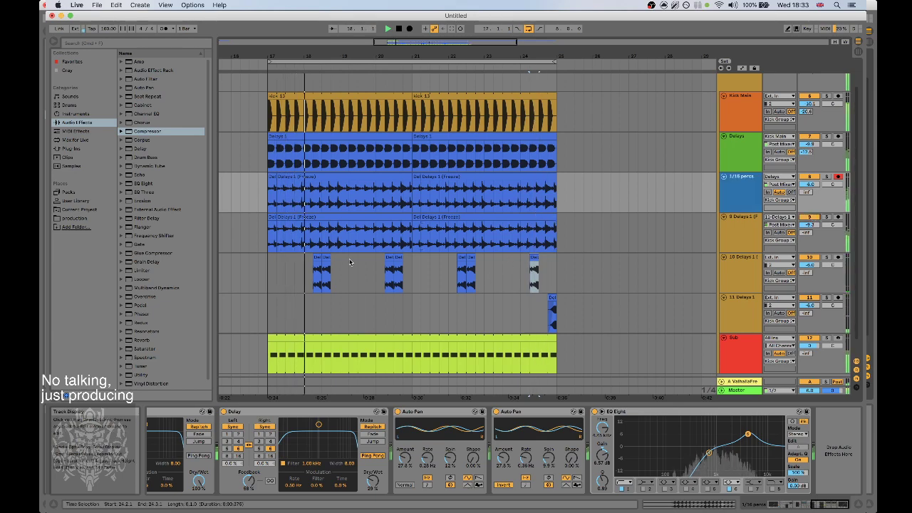
pyautogui.click(277, 215)
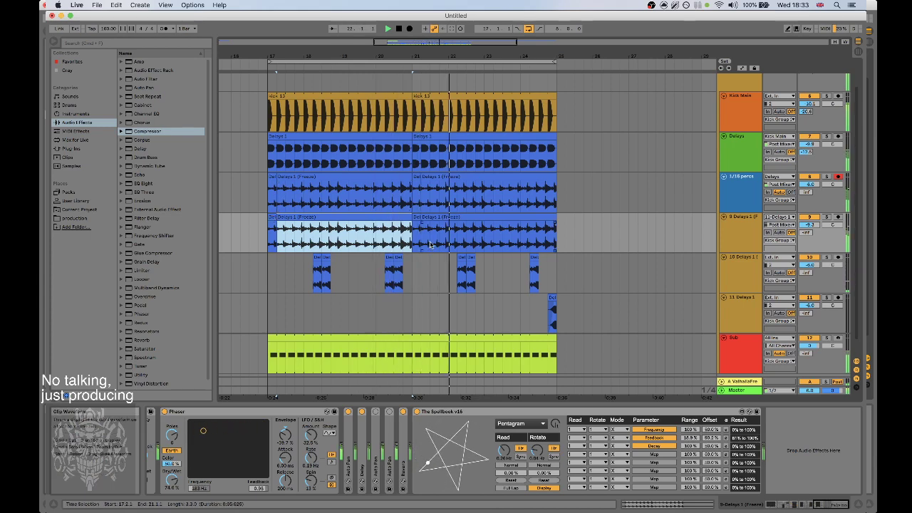
pyautogui.click(418, 277)
pyautogui.scroll(-1, 575, 258)
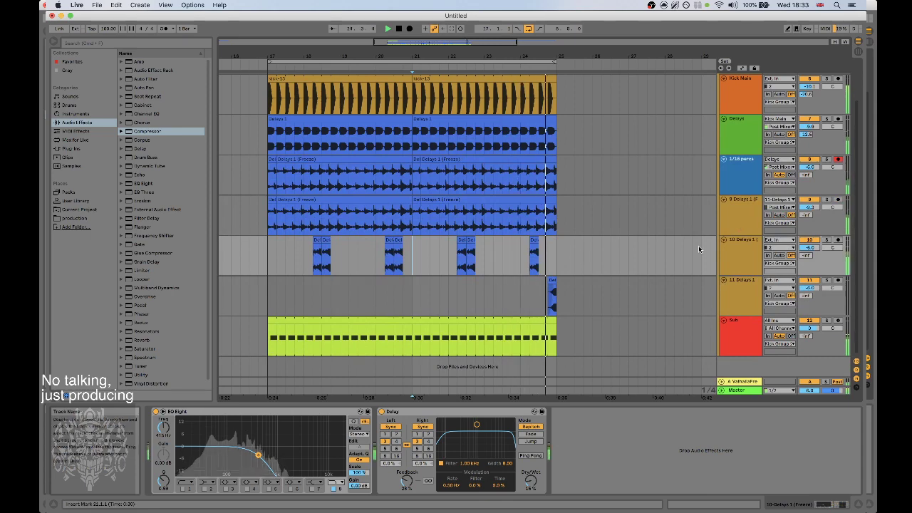
pyautogui.scroll(2, 682, 249)
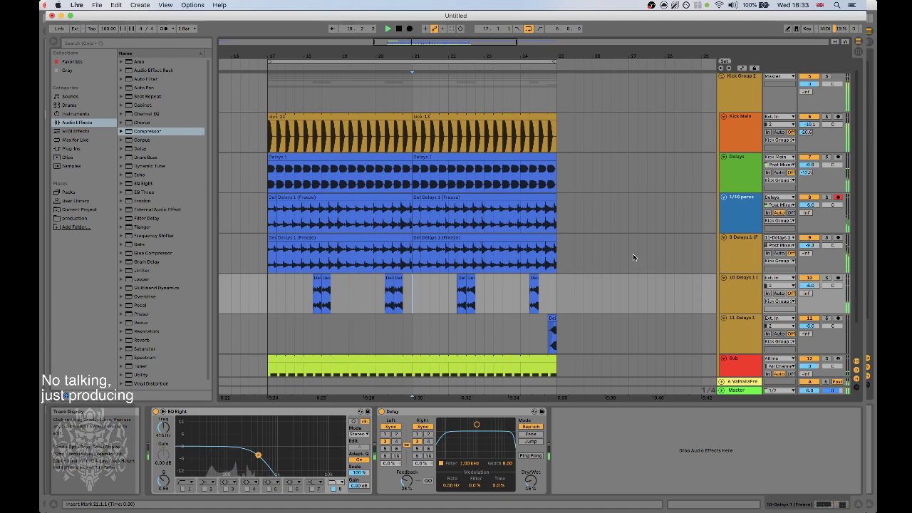
# Reduce the resonance of the Auto Filter on the Sub track while the full loop plays.
pyautogui.scroll(-1, 633, 257)
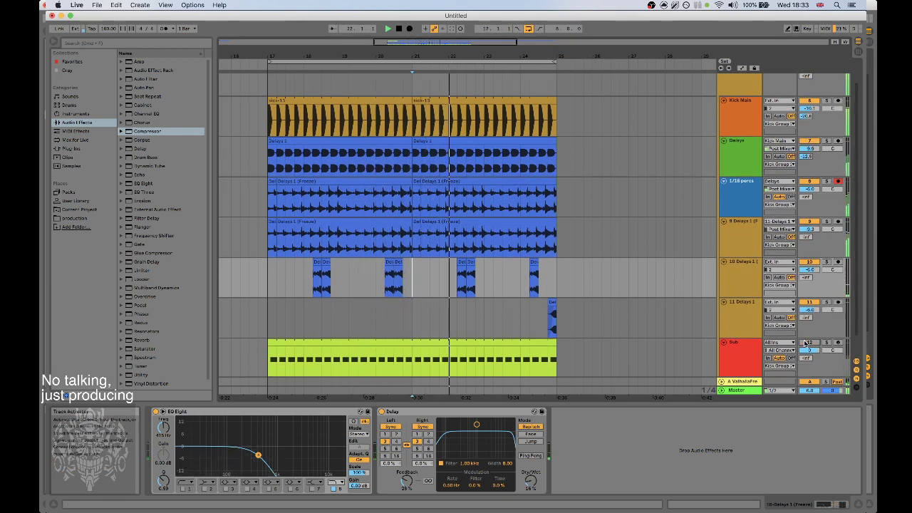
pyautogui.press('space')
pyautogui.click(742, 348)
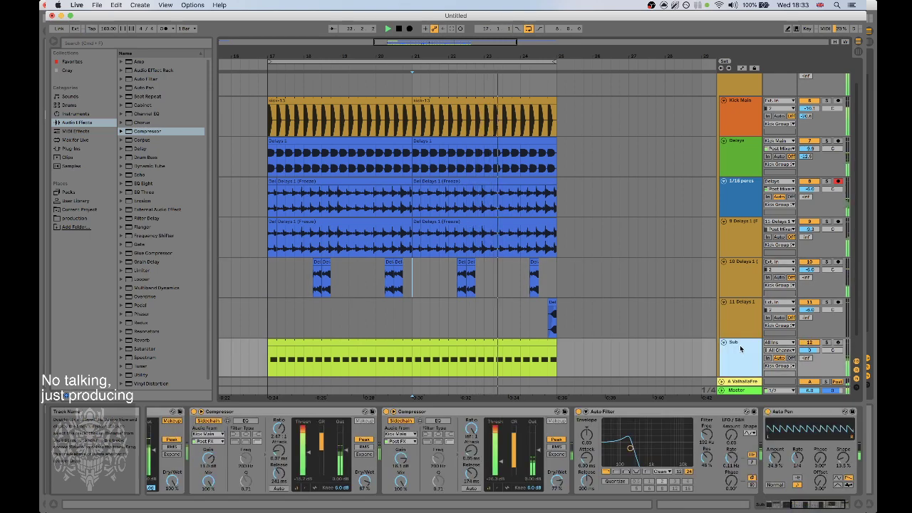
pyautogui.hscroll(3, 817, 504)
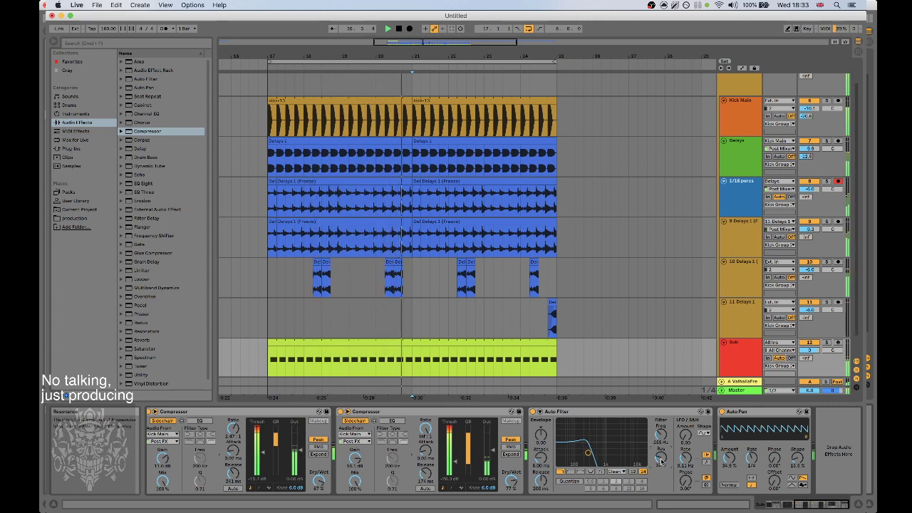
# Solo the Kick Main track to hear the kick on its own.
pyautogui.click(268, 278)
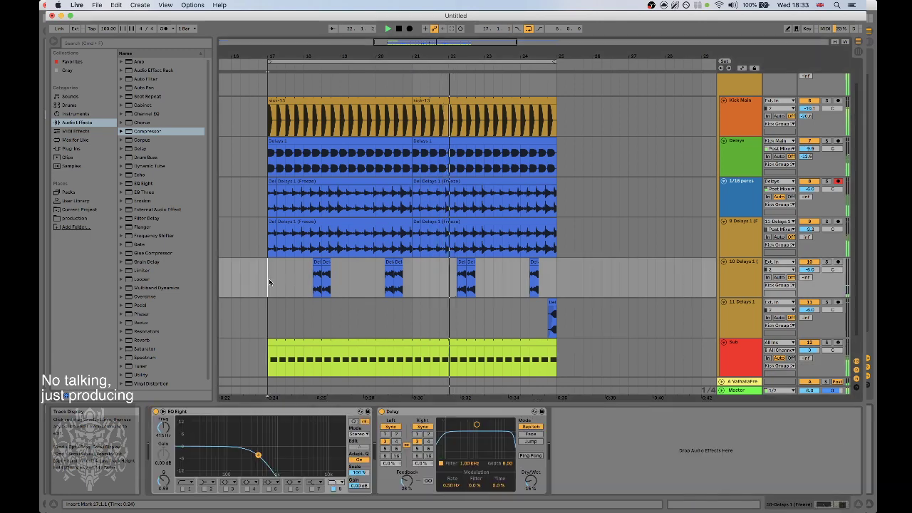
pyautogui.scroll(-1, 635, 303)
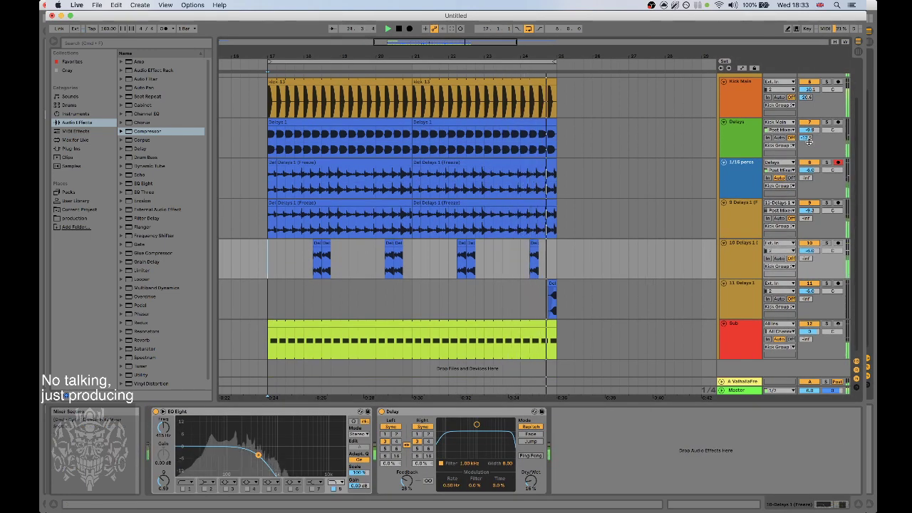
pyautogui.click(827, 162)
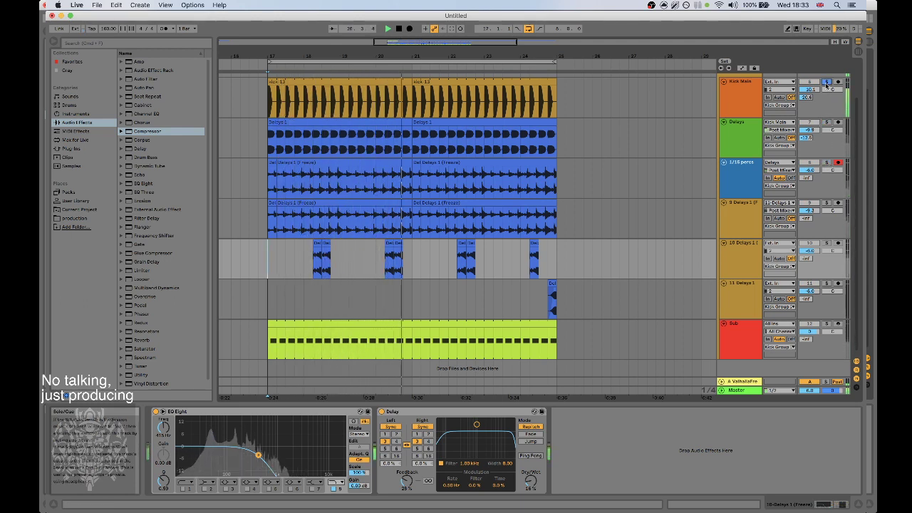
# Copy the first kick hit of the Kick Main clip onto a new audio track at the start of bar 17.
pyautogui.click(743, 99)
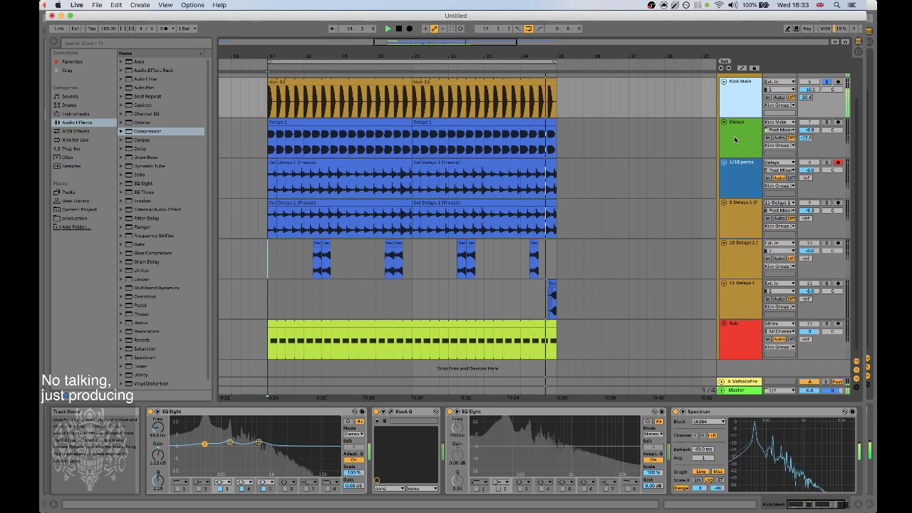
pyautogui.scroll(1, 741, 132)
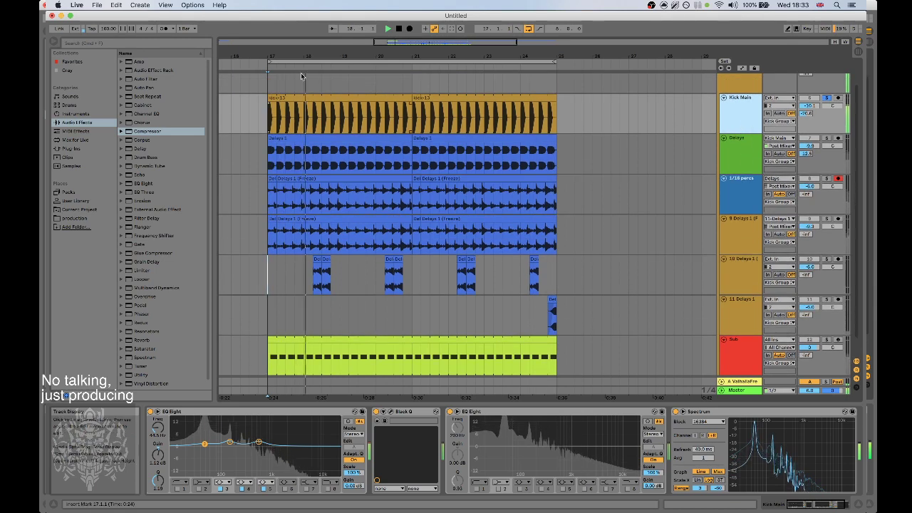
pyautogui.moveTo(267, 56); pyautogui.dragTo(268, 143)
pyautogui.moveTo(323, 108); pyautogui.dragTo(440, 101)
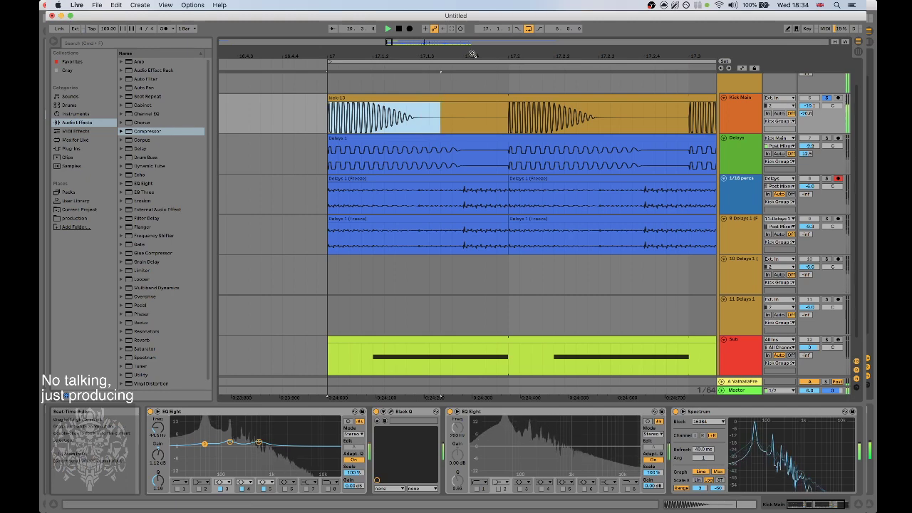
pyautogui.moveTo(474, 57); pyautogui.dragTo(280, 4)
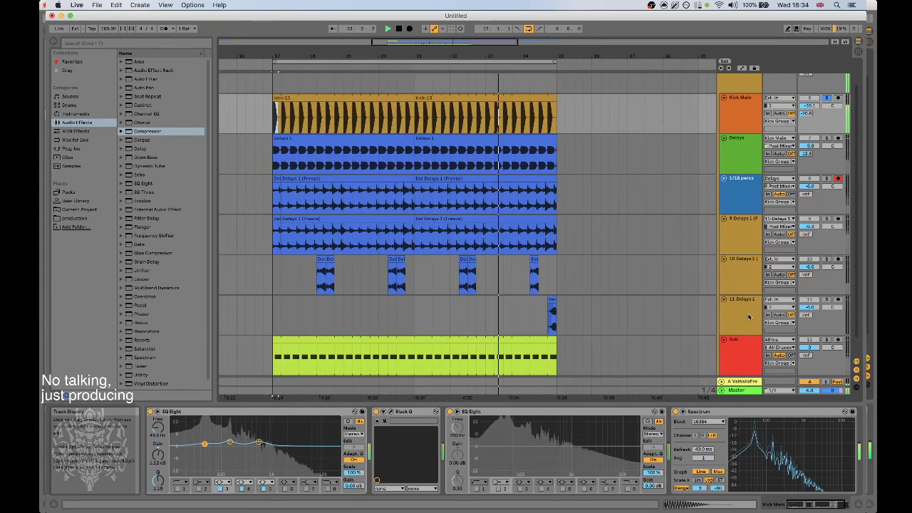
pyautogui.click(529, 314)
pyautogui.press('super+t')
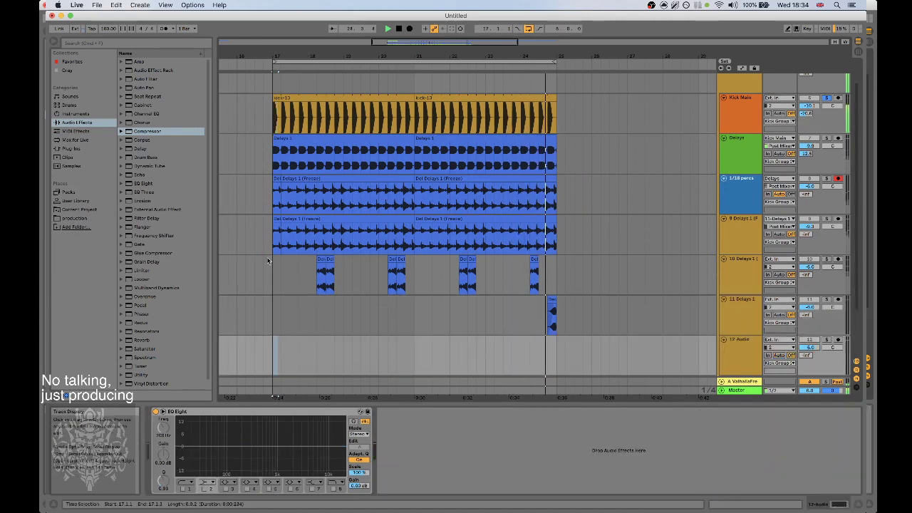
pyautogui.moveTo(272, 56); pyautogui.dragTo(273, 72)
pyautogui.click(273, 353)
pyautogui.press('super+v')
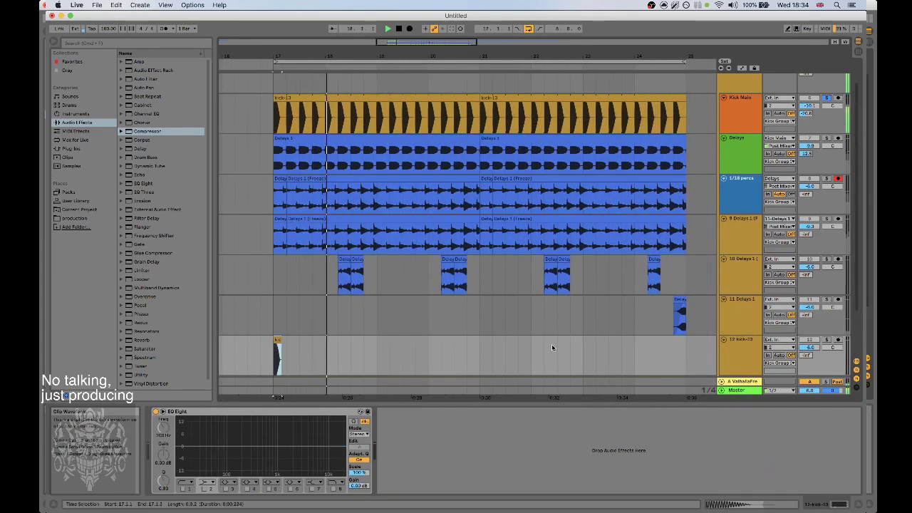
# Set the loop to bars 17 to 19 using a time selection on the new kick track.
pyautogui.moveTo(274, 56); pyautogui.dragTo(274, 70)
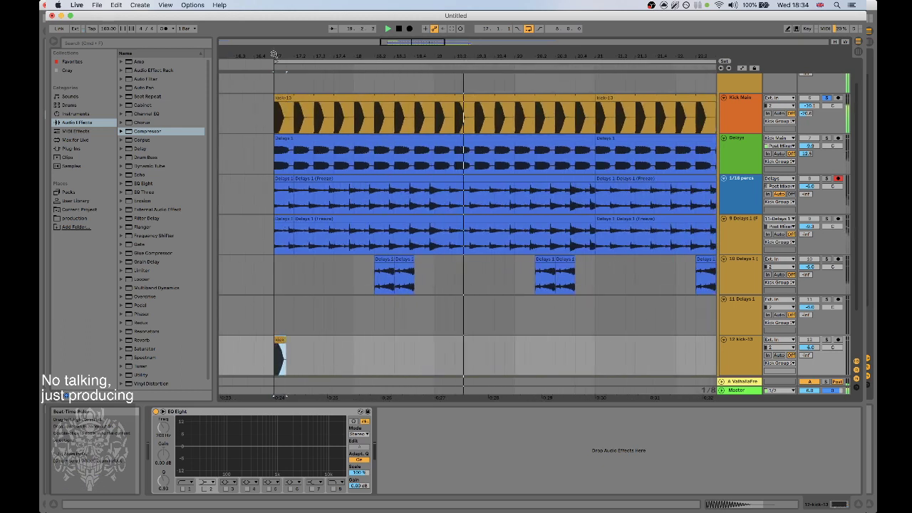
pyautogui.moveTo(270, 358); pyautogui.dragTo(409, 359)
pyautogui.press('super+l')
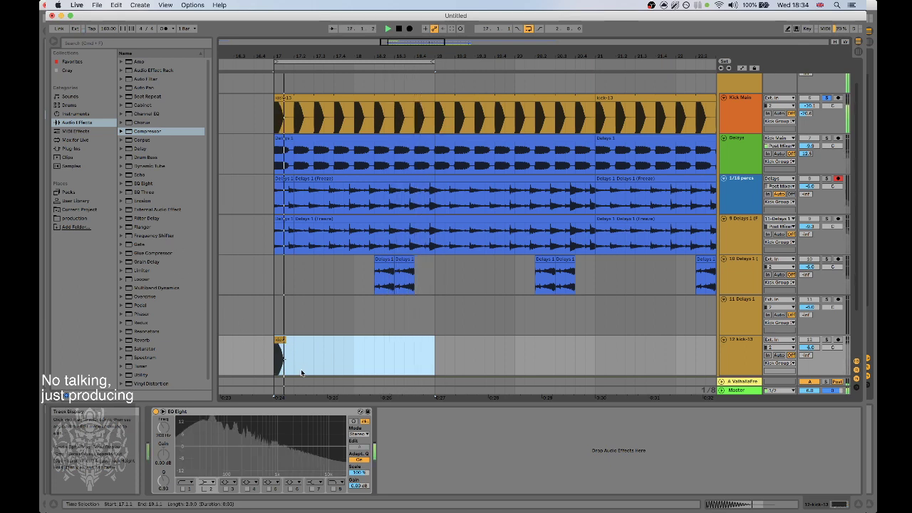
# Add a Saturator with about 19 dB drive before an EQ Eight low cut at about 5 kHz on the soloed kick copy track.
pyautogui.doubleClick(141, 184)
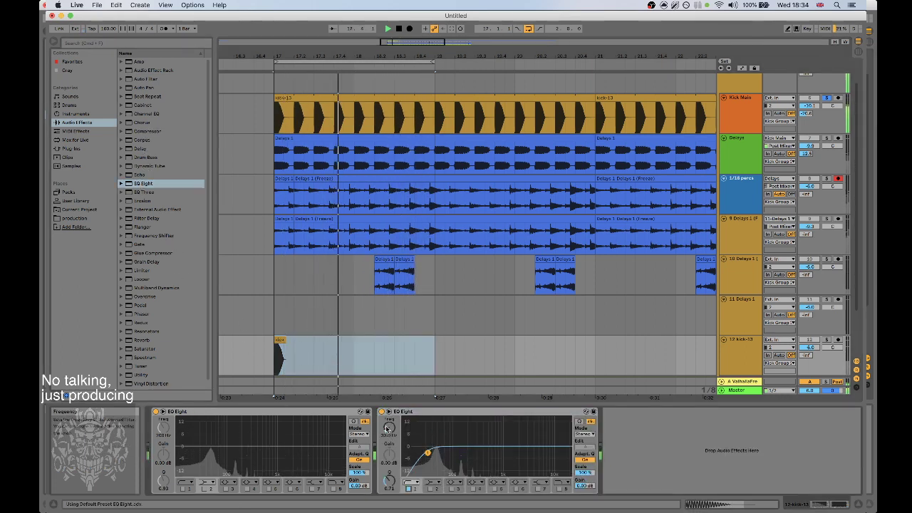
pyautogui.moveTo(141, 349); pyautogui.dragTo(390, 406)
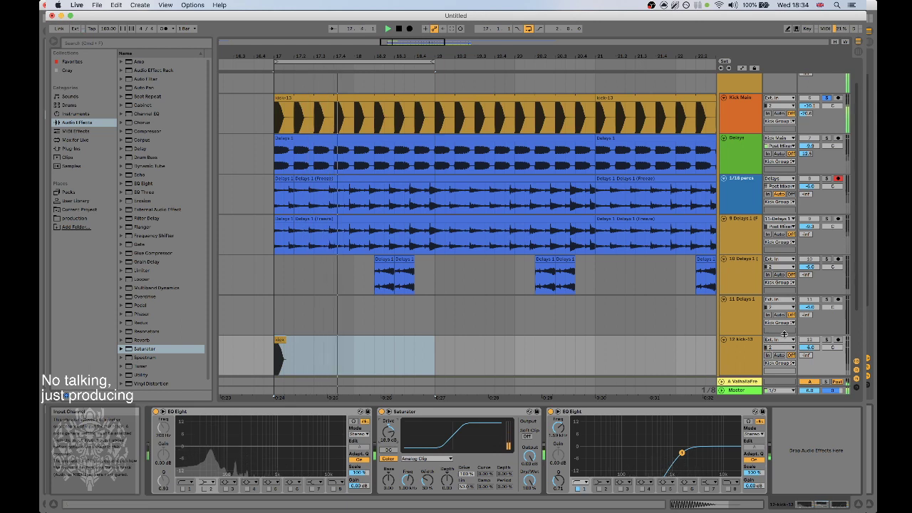
pyautogui.click(827, 341)
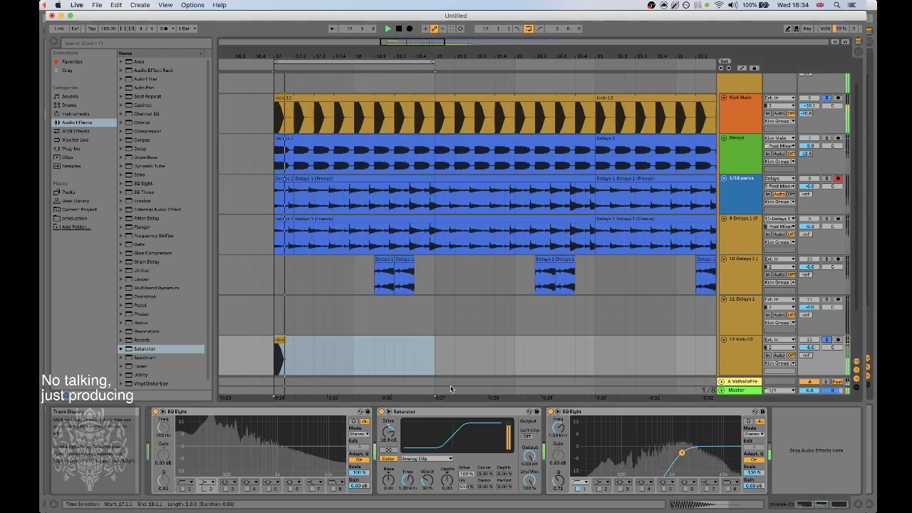
pyautogui.moveTo(682, 453); pyautogui.dragTo(707, 450)
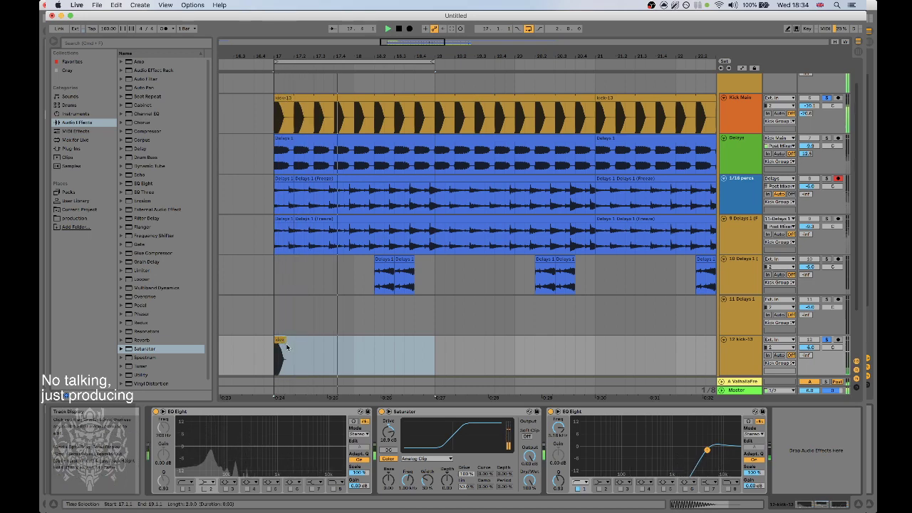
# Fade out the copied kick clip into a short tail, and lower the EQ Eight low cut to about 3.18 kHz with Q 0.49.
pyautogui.press('a')
pyautogui.press('a')
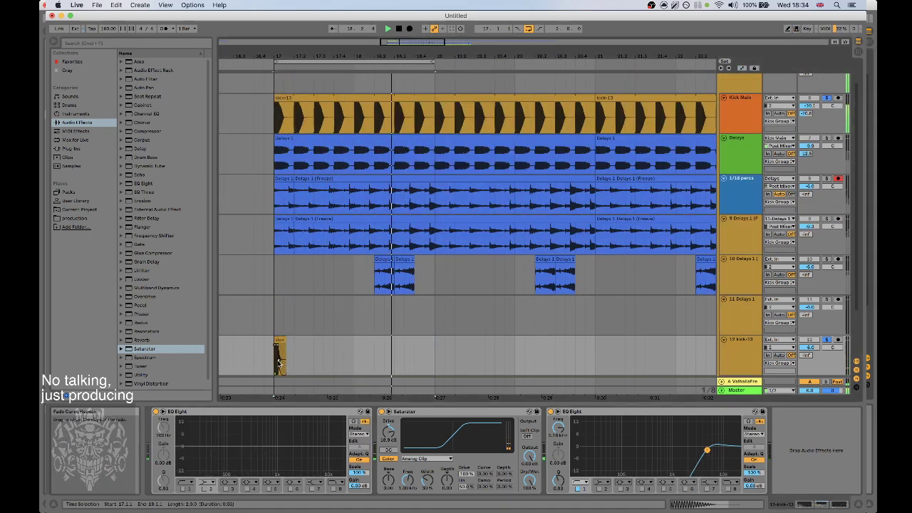
pyautogui.click(279, 343)
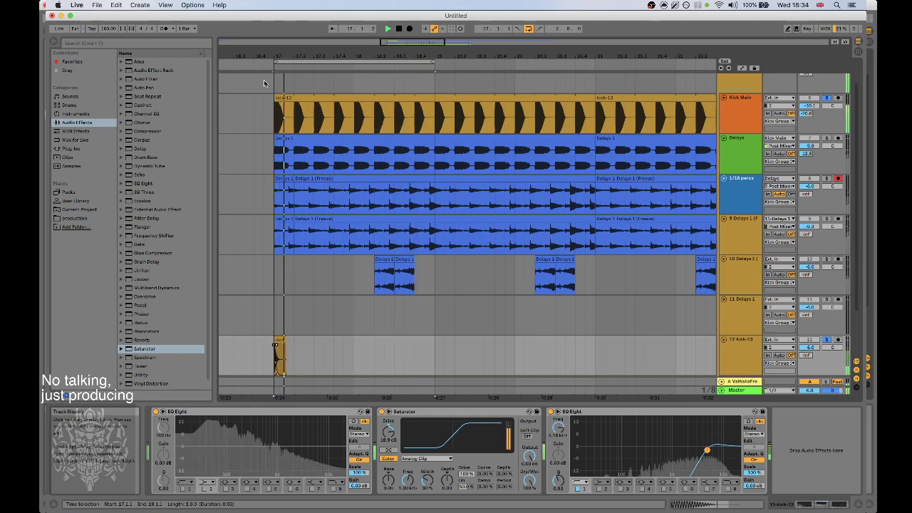
pyautogui.moveTo(270, 57); pyautogui.dragTo(268, 67)
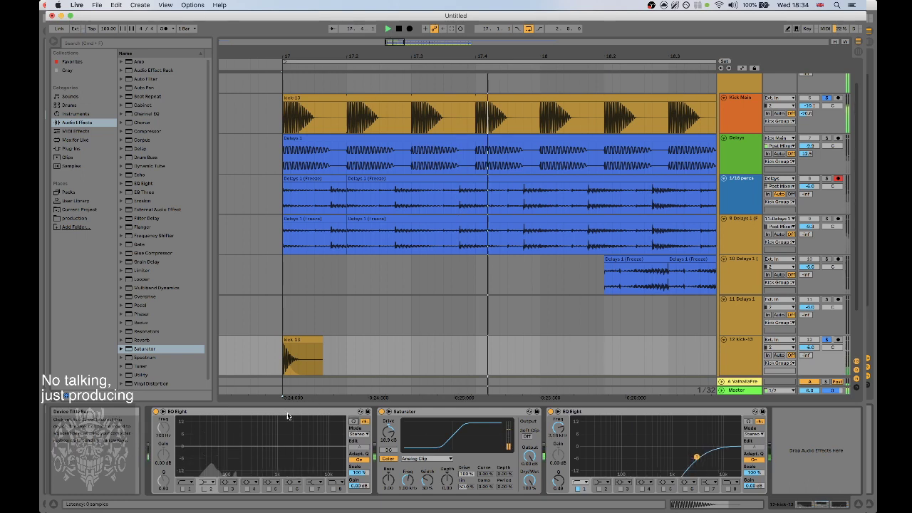
# Delete the unused first EQ Eight and duplicate the short kick clip onto every beat of bars 17 and 18.
pyautogui.click(290, 348)
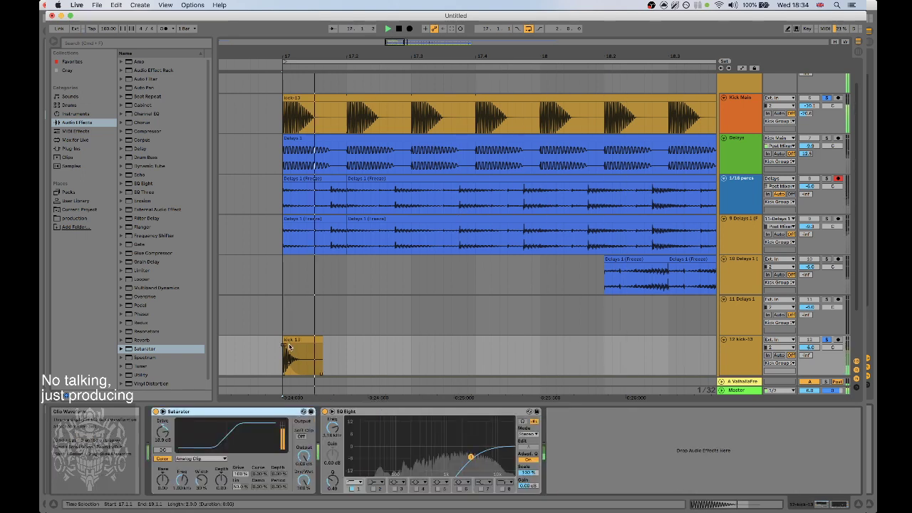
pyautogui.hotkey('ctrl', 'd')
pyautogui.hotkey('ctrl', 'd')
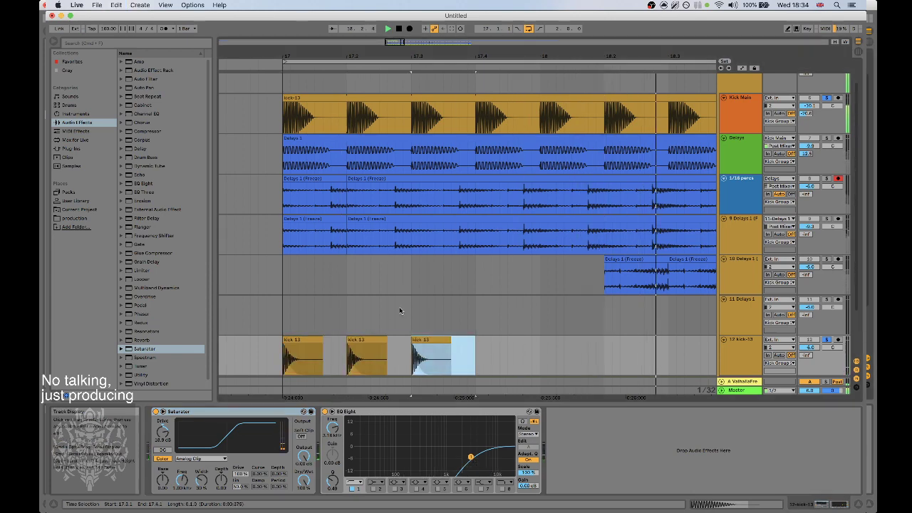
pyautogui.hotkey('ctrl', 'd')
pyautogui.hotkey('ctrl', 'd')
pyautogui.moveTo(457, 57); pyautogui.dragTo(452, 60)
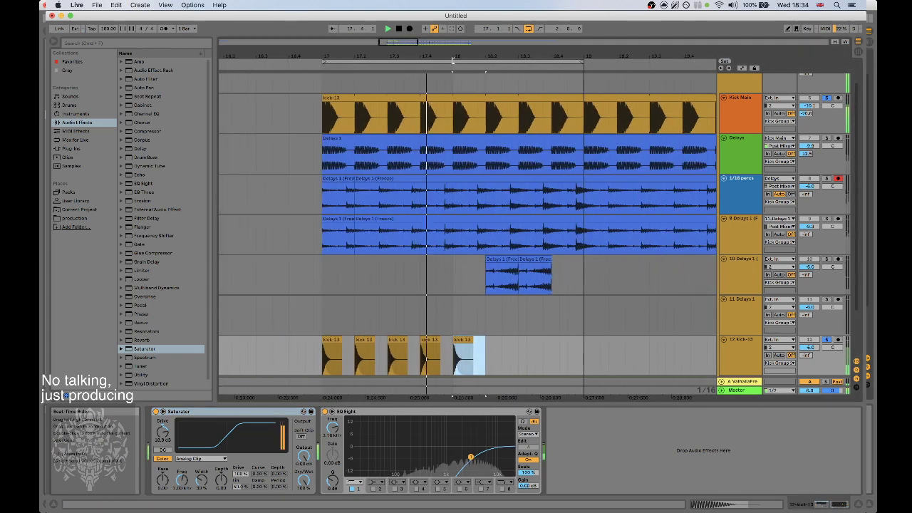
pyautogui.hotkey('ctrl', 'd')
pyautogui.hotkey('ctrl', 'd')
pyautogui.hotkey('ctrl', 'd')
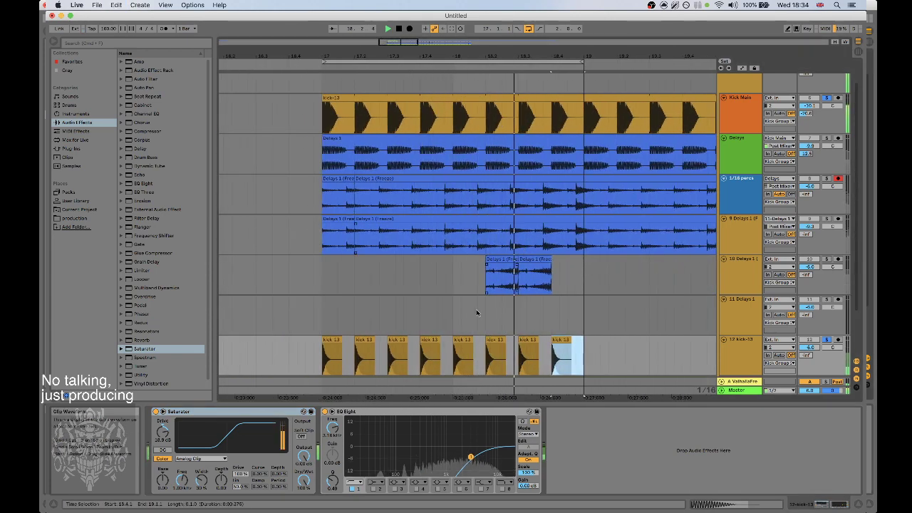
# Lengthen the fade-out of the first copied kick clip for a fuller tail, and insert a new audio track below.
pyautogui.click(340, 350)
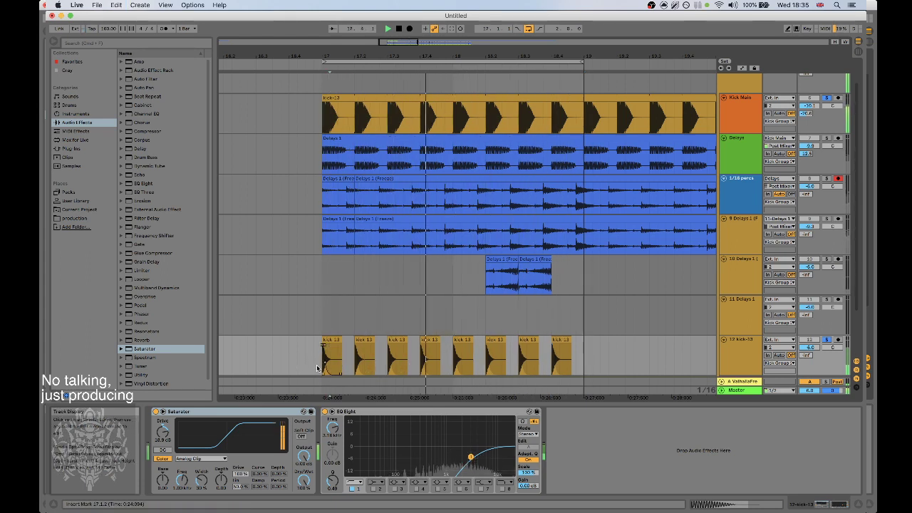
pyautogui.click(321, 373)
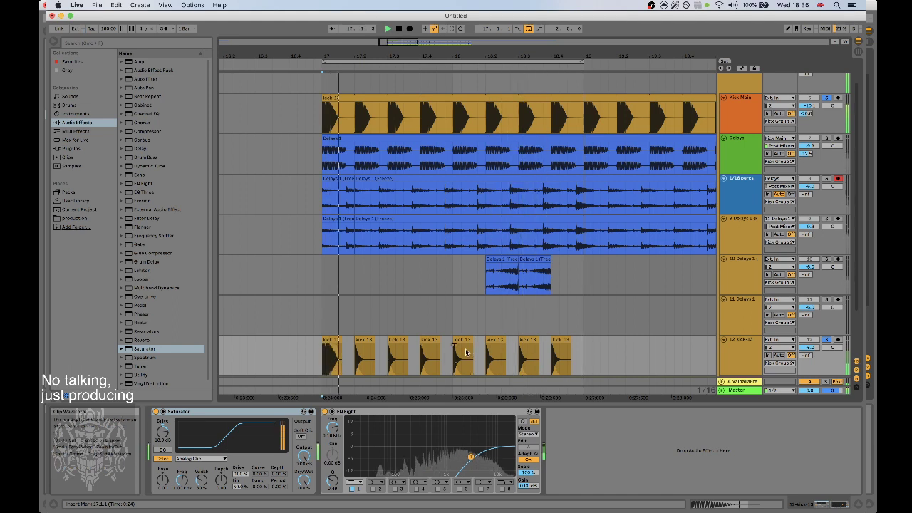
pyautogui.click(331, 340)
pyautogui.click(747, 355)
pyautogui.press('super+t')
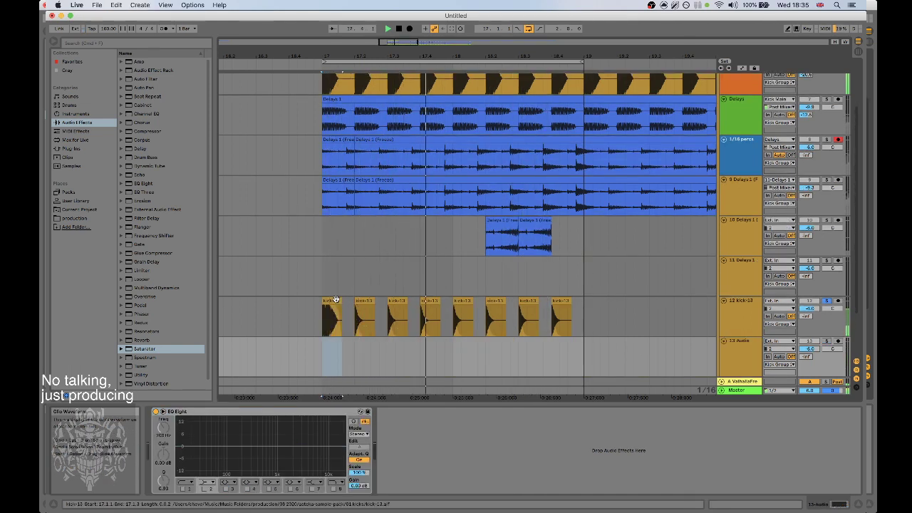
# Try pasting the longer first kick clip over the following hits, and undo the paste.
pyautogui.click(334, 302)
pyautogui.press('super+c')
pyautogui.click(365, 301)
pyautogui.press('super+v')
pyautogui.keyDown('shift'); pyautogui.click(396, 301); pyautogui.keyUp('shift')
pyautogui.press('super+v')
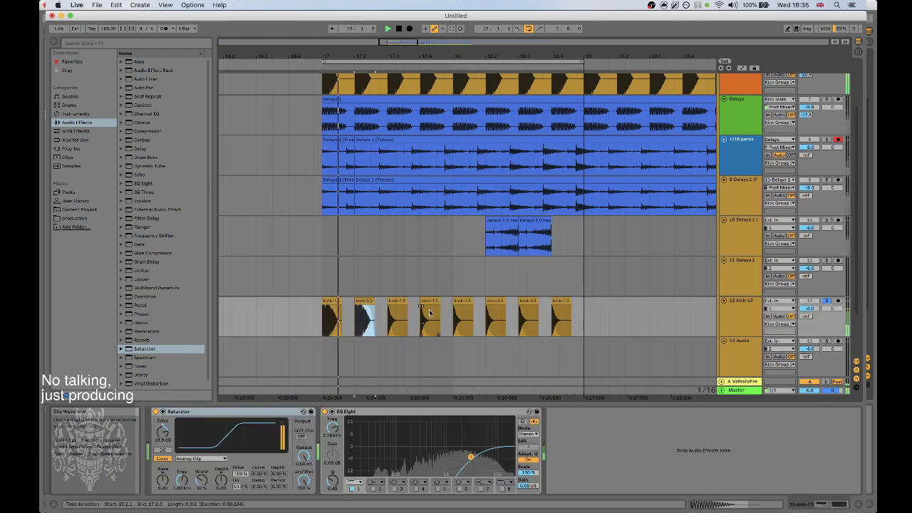
pyautogui.press('super+v')
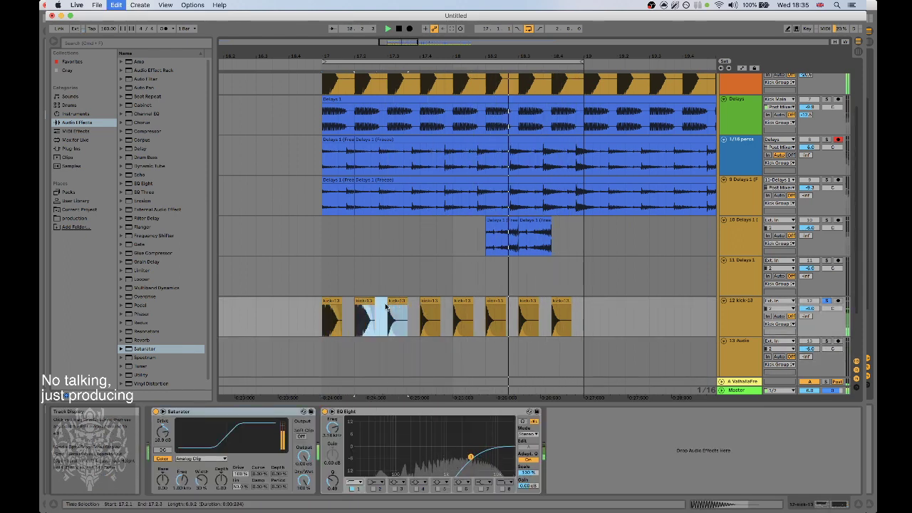
pyautogui.press('super+z')
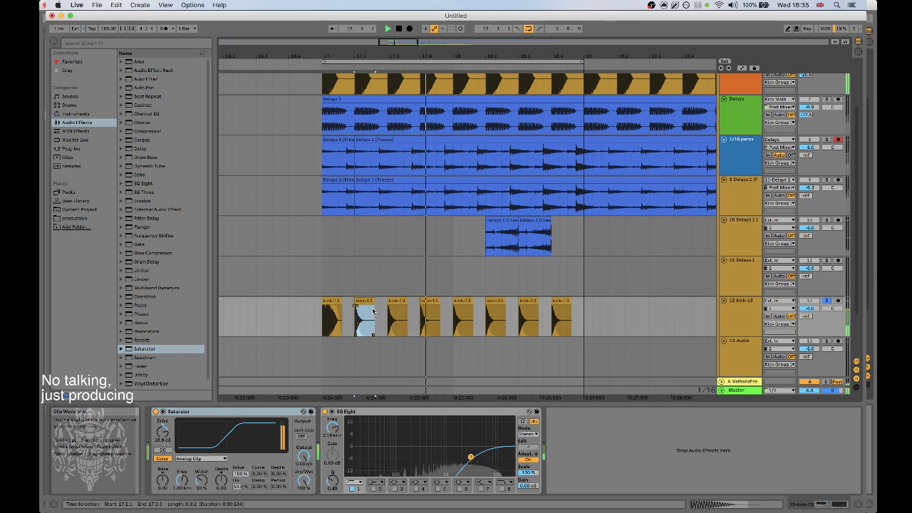
# Paste the longer first kick clip over the seventh and eighth hits, and replace the first hit with the short-tailed version.
pyautogui.click(332, 302)
pyautogui.click(366, 302)
pyautogui.press('super+c')
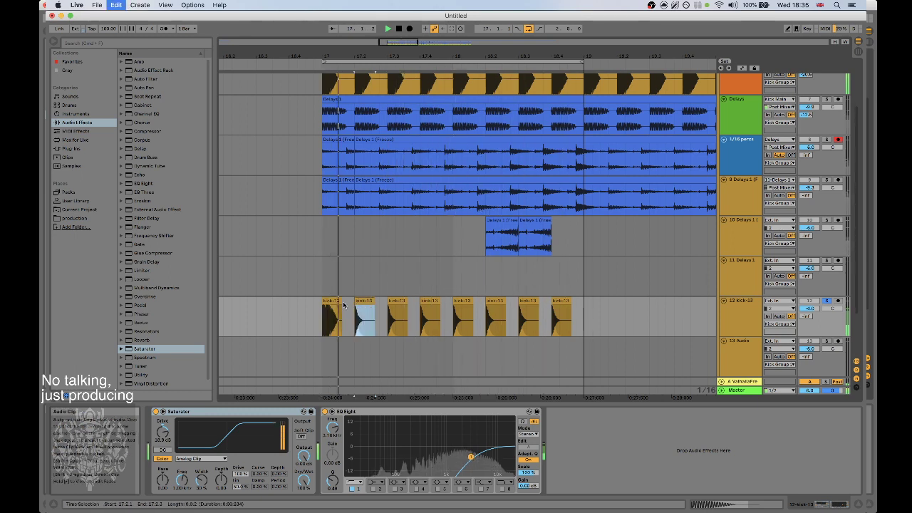
pyautogui.click(335, 301)
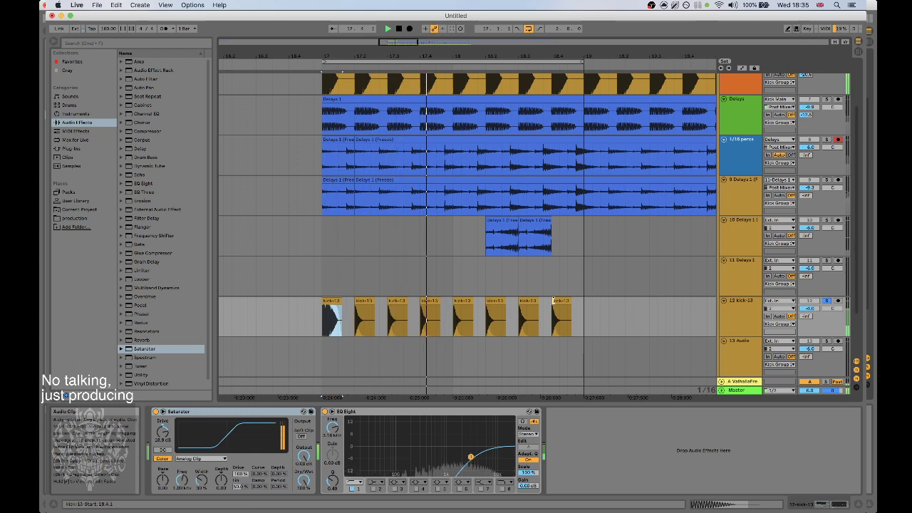
pyautogui.click(522, 308)
pyautogui.press('super+v')
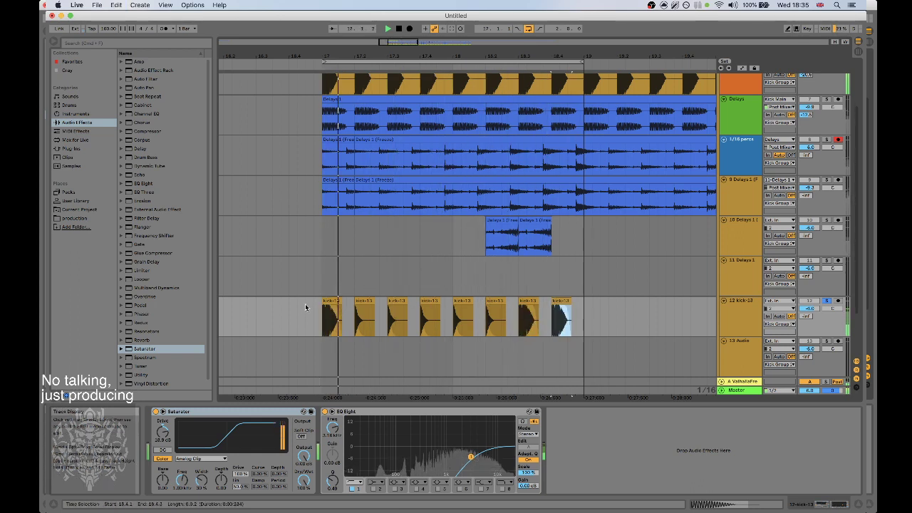
pyautogui.click(354, 302)
pyautogui.moveTo(354, 302); pyautogui.dragTo(323, 302)
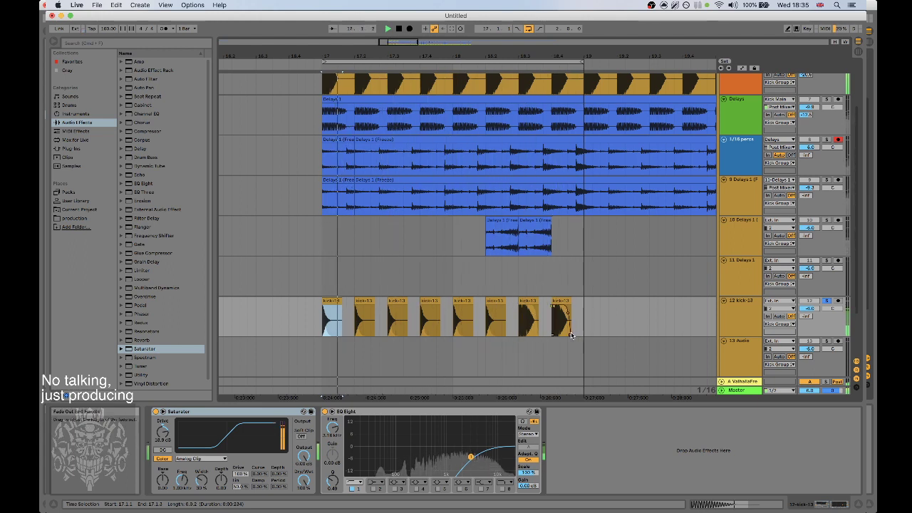
# Lower the EQ Eight low cut on the kick copy track to about 2.18 kHz with Q 0.27.
pyautogui.moveTo(478, 461); pyautogui.dragTo(423, 467)
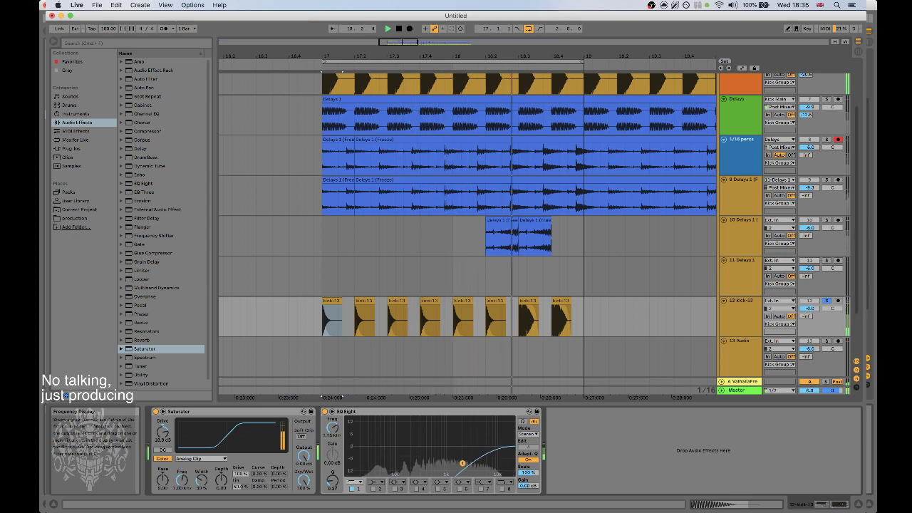
pyautogui.click(735, 315)
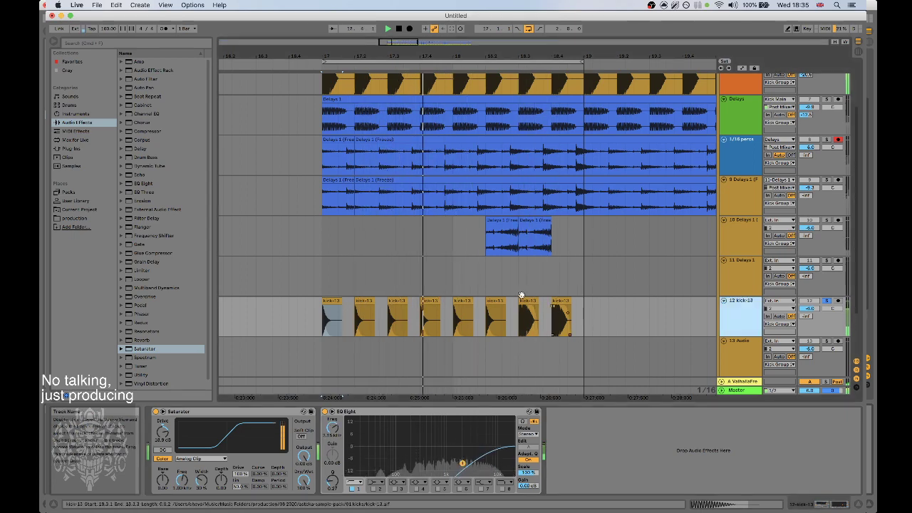
# Copy the first kick clip onto the empty audio track at offbeat position 17.1.3 and shorten its end.
pyautogui.scroll(-2, 521, 297)
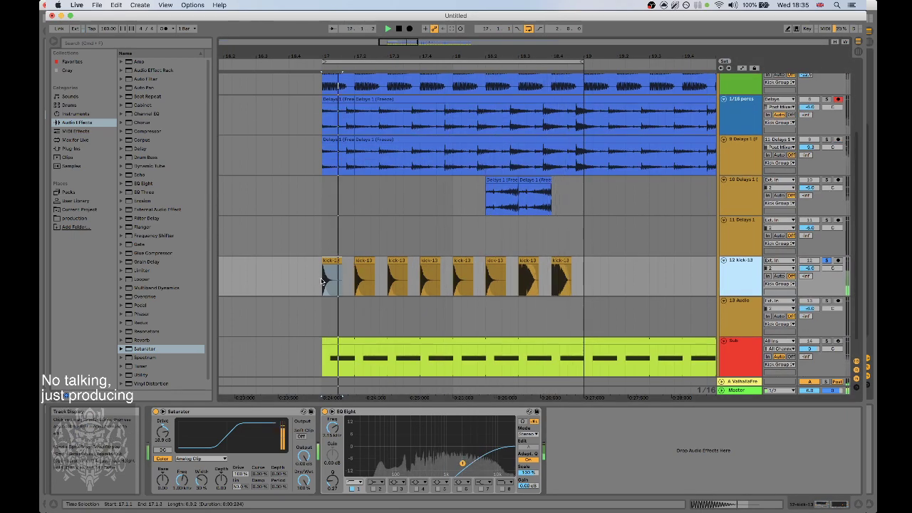
pyautogui.moveTo(322, 281); pyautogui.dragTo(343, 319)
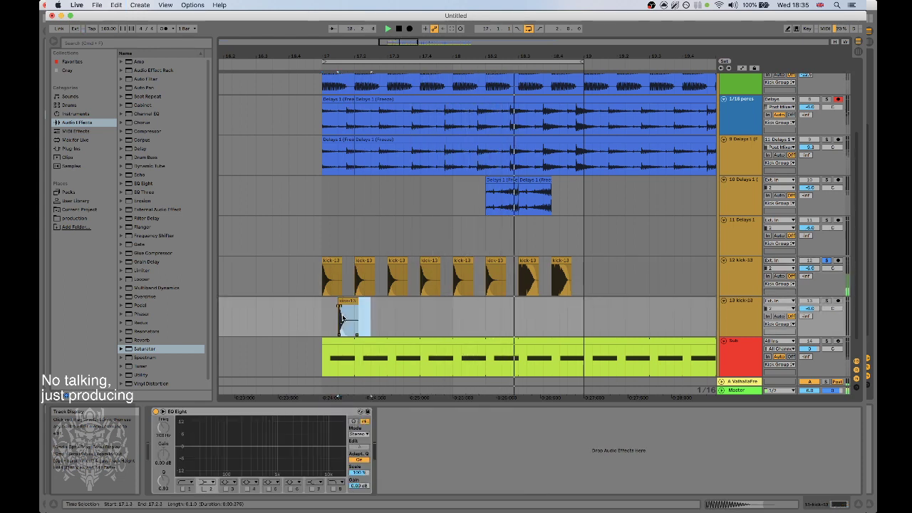
pyautogui.click(320, 323)
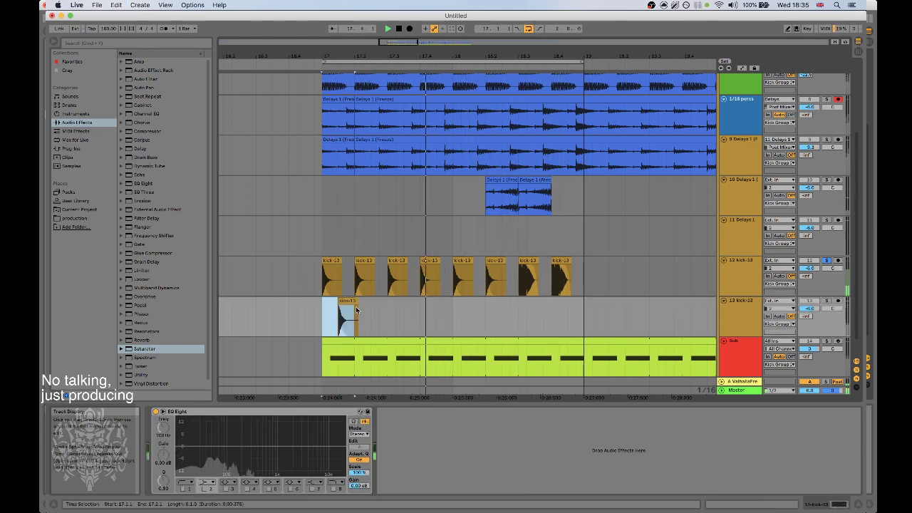
pyautogui.click(350, 314)
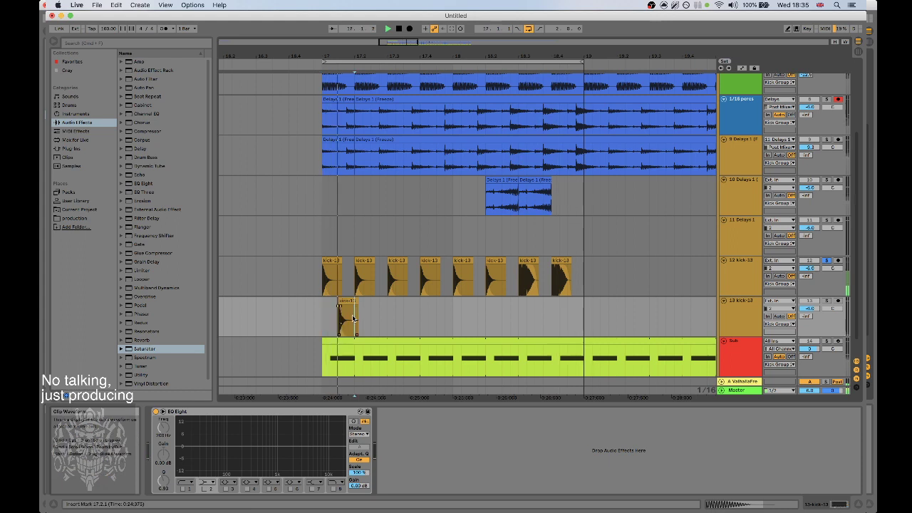
pyautogui.click(324, 315)
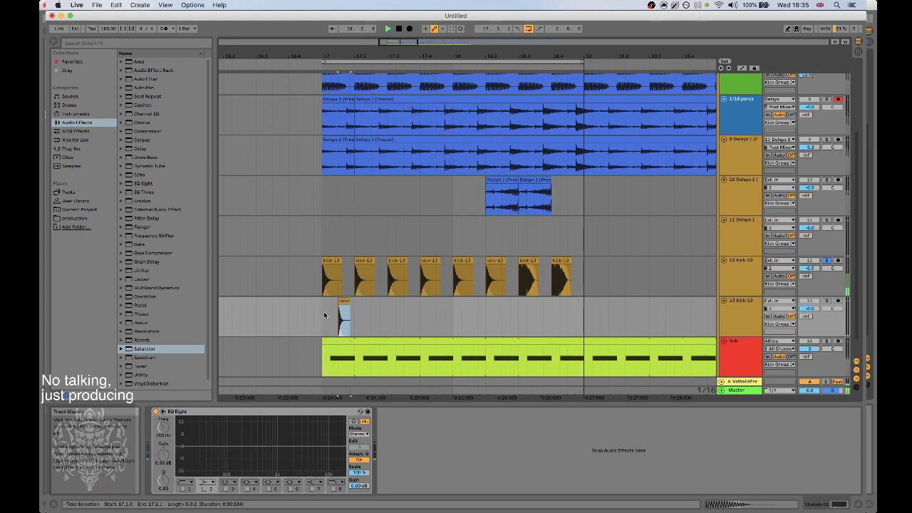
# Duplicate the short offbeat kick at one-beat intervals up to bar 19.
pyautogui.press('super+d')
pyautogui.press('super+d')
pyautogui.press('super+d')
pyautogui.press('super+d')
pyautogui.press('super+d')
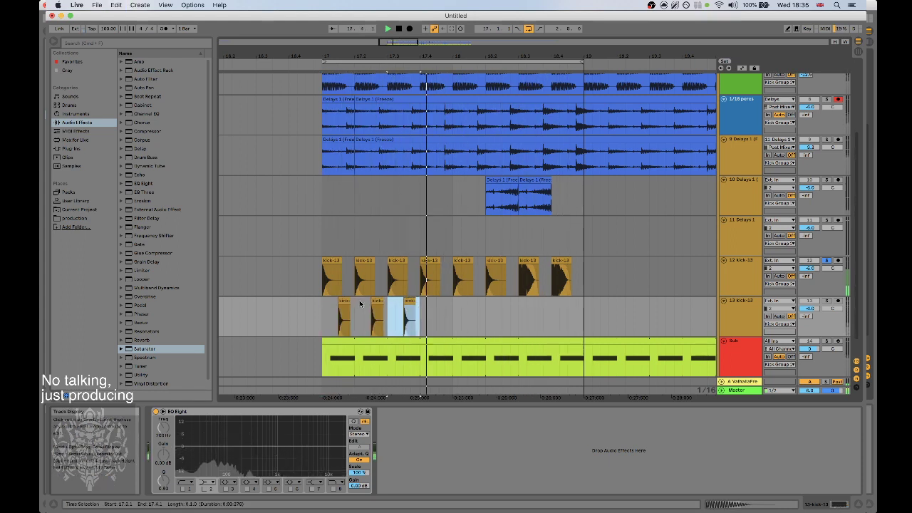
pyautogui.press('super+d')
pyautogui.press('super+d')
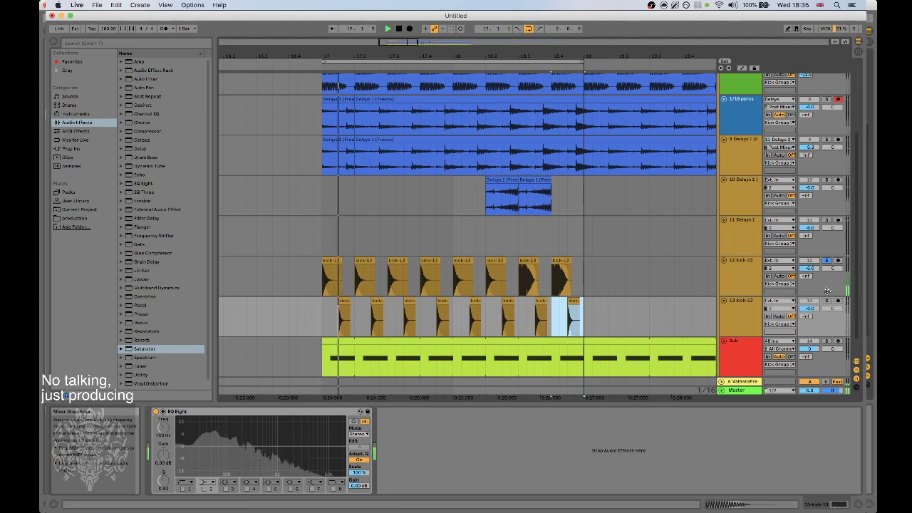
# Copy the EQ Eight from track 12 to the offbeat kick track and raise its low cut to about 3.37 kHz.
pyautogui.click(331, 315)
pyautogui.click(738, 273)
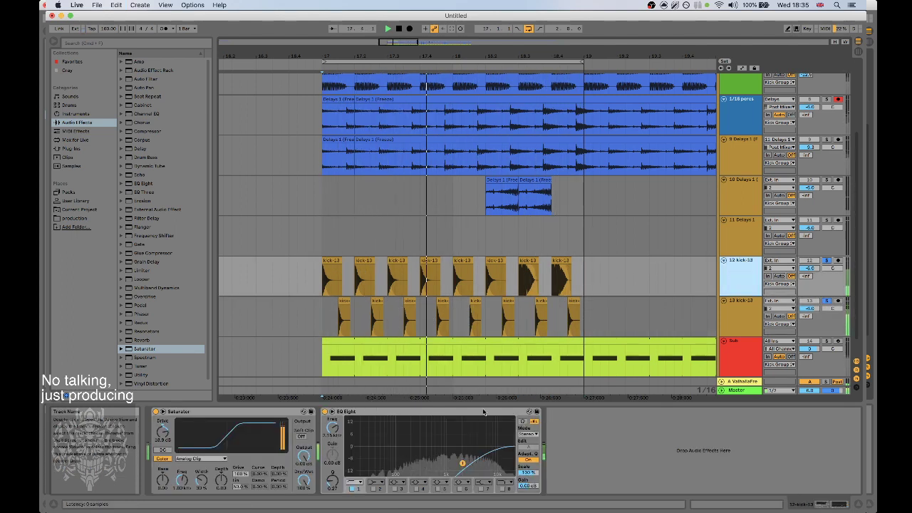
pyautogui.click(339, 314)
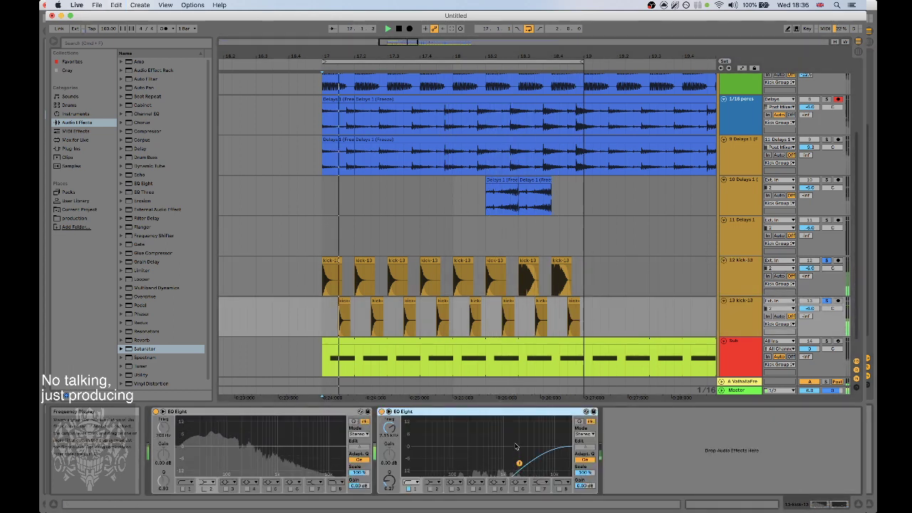
pyautogui.moveTo(519, 463)
pyautogui.mouseDown()
pyautogui.moveTo(525, 436)
pyautogui.moveTo(519, 447)
pyautogui.moveTo(531, 443)
pyautogui.moveTo(529, 453)
pyautogui.mouseUp()
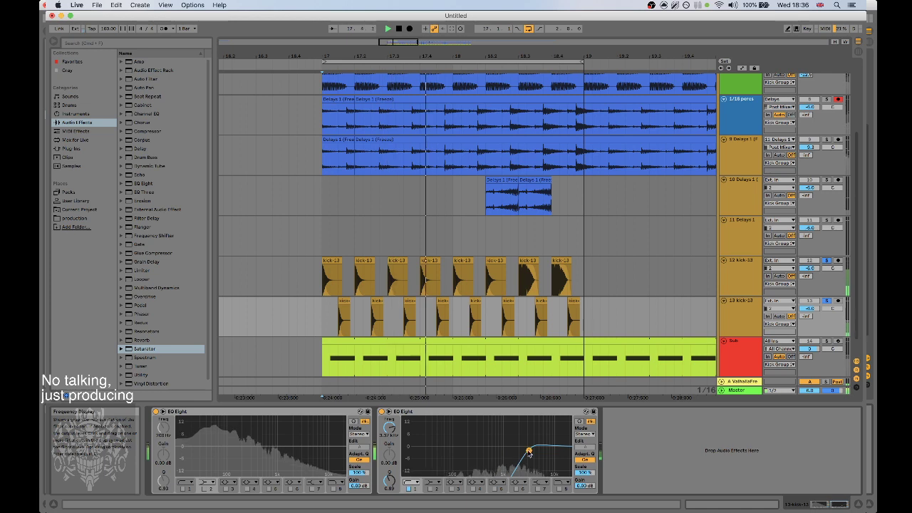
# Transpose the first offbeat kick clip on track 13 to -11 st.
pyautogui.click(343, 314)
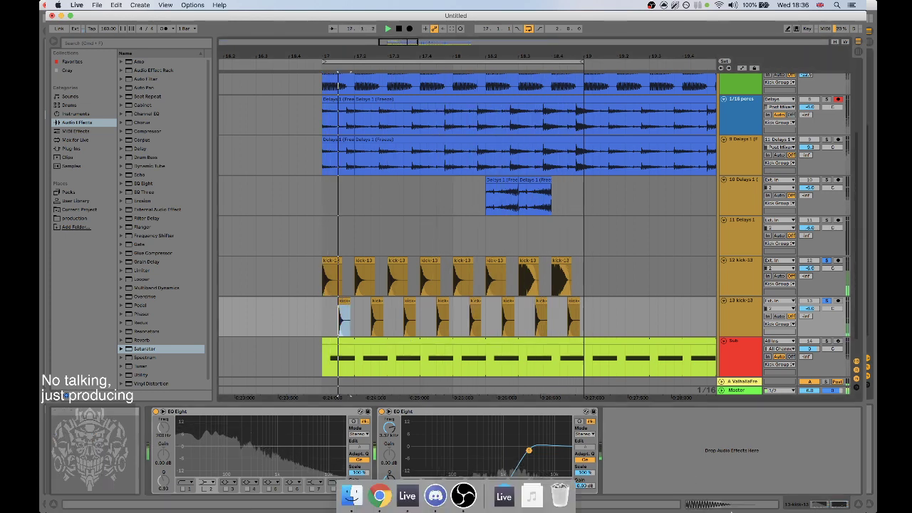
pyautogui.click(731, 507)
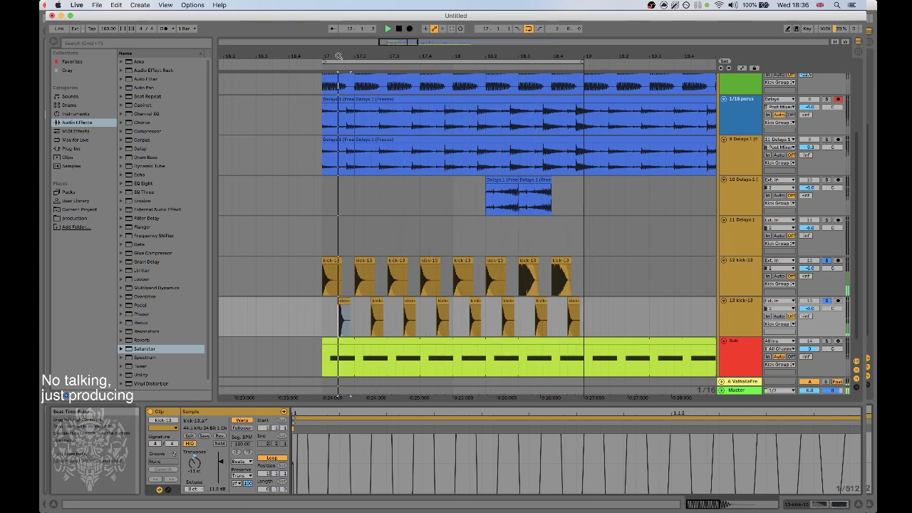
pyautogui.moveTo(337, 56); pyautogui.dragTo(335, 164)
pyautogui.click(348, 313)
pyautogui.click(335, 308)
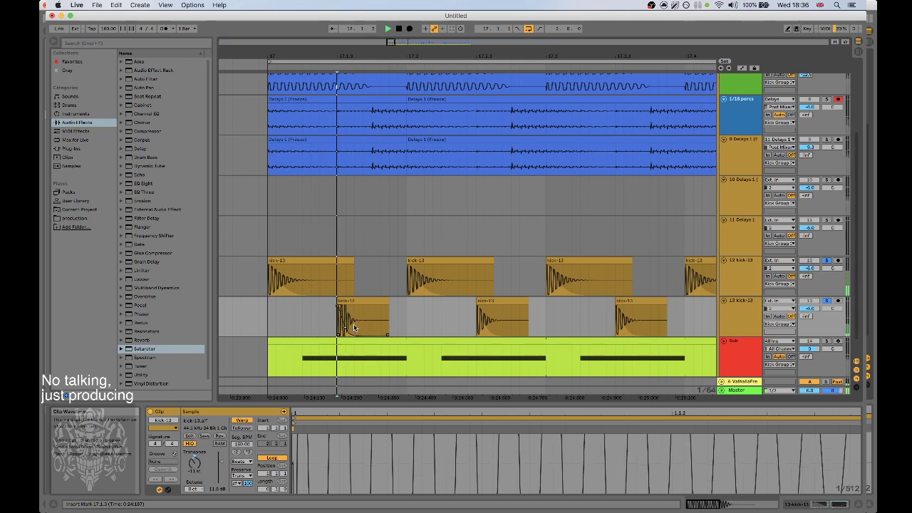
# Copy the transposed first offbeat kick and paste it over the following hits on track 13.
pyautogui.moveTo(492, 58); pyautogui.dragTo(471, 32)
pyautogui.click(417, 302)
pyautogui.press('super+c')
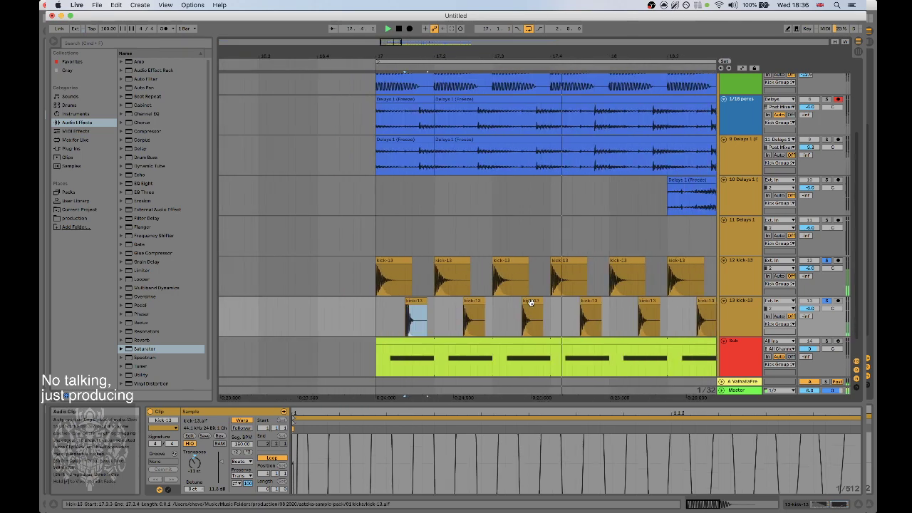
pyautogui.click(532, 302)
pyautogui.press('super+v')
pyautogui.moveTo(571, 56); pyautogui.dragTo(426, 44)
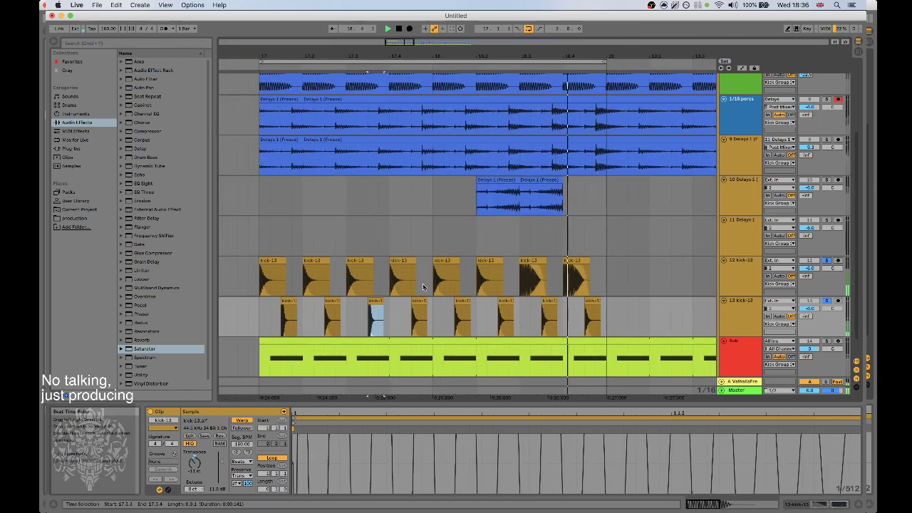
pyautogui.click(463, 317)
pyautogui.press('super+v')
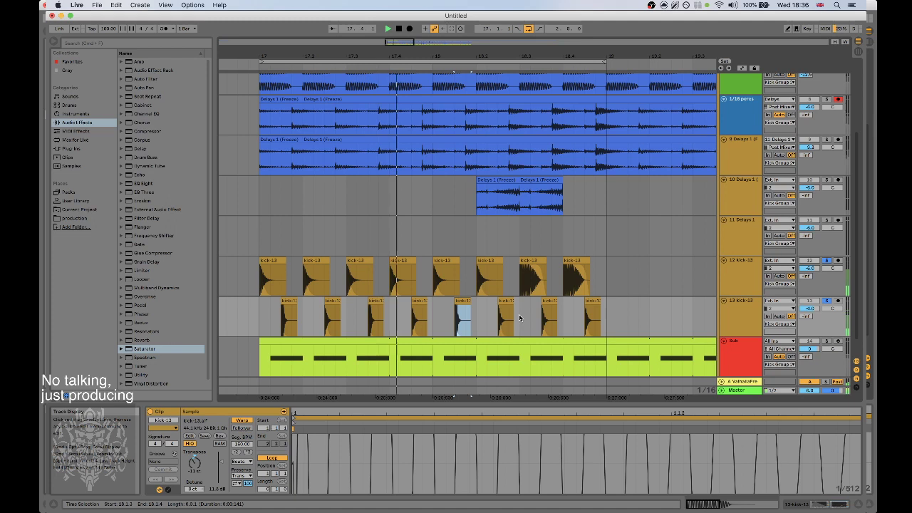
pyautogui.click(418, 310)
pyautogui.press('super+v')
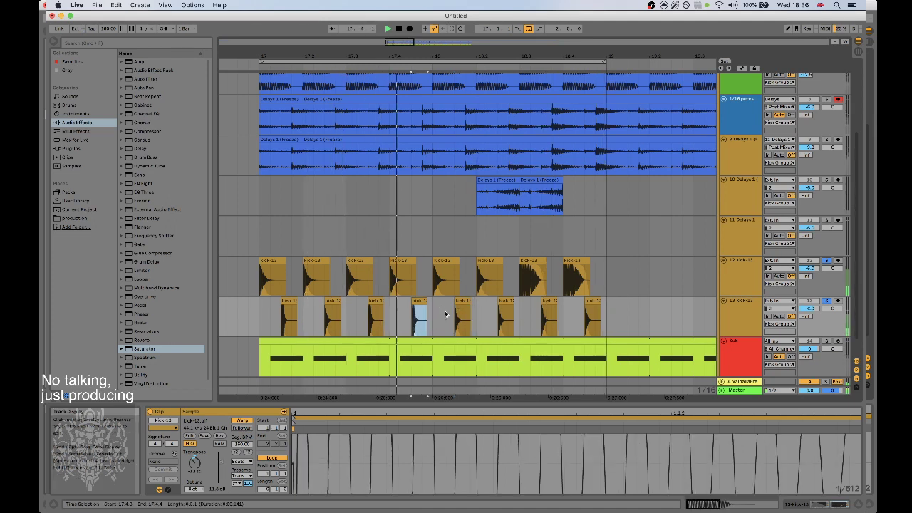
pyautogui.click(505, 313)
pyautogui.press('super+v')
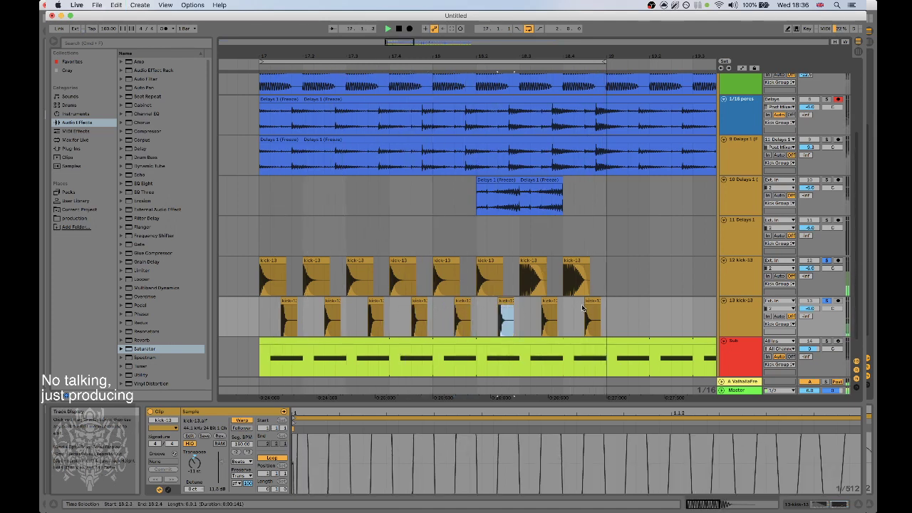
pyautogui.click(550, 310)
pyautogui.press('super+v')
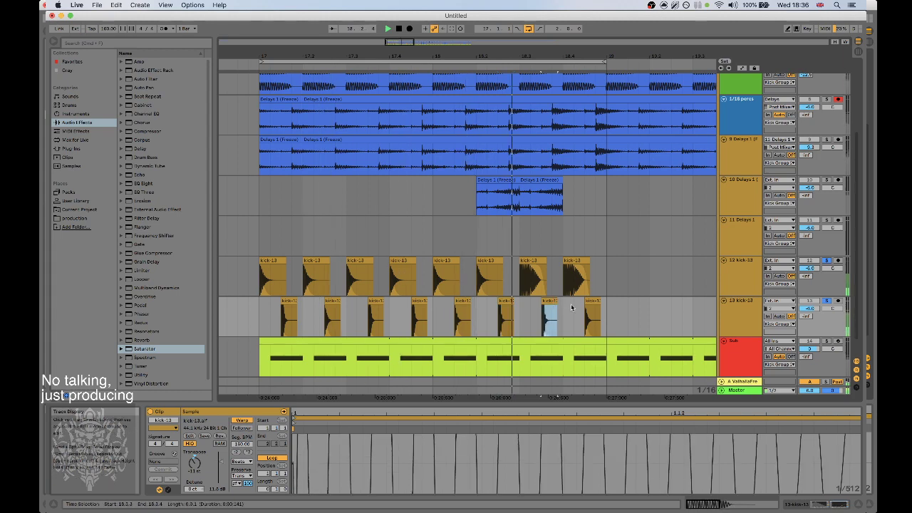
# Add a Reverb with 41% dry/wet to track 13 and raise the EQ Eight low cut to about 4.74 kHz.
pyautogui.scroll(-1, 542, 335)
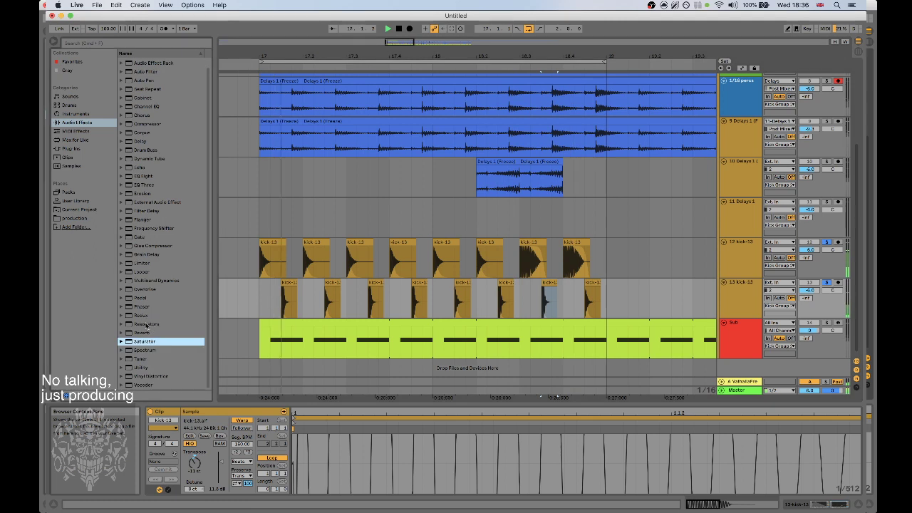
pyautogui.click(143, 339)
pyautogui.doubleClick(137, 341)
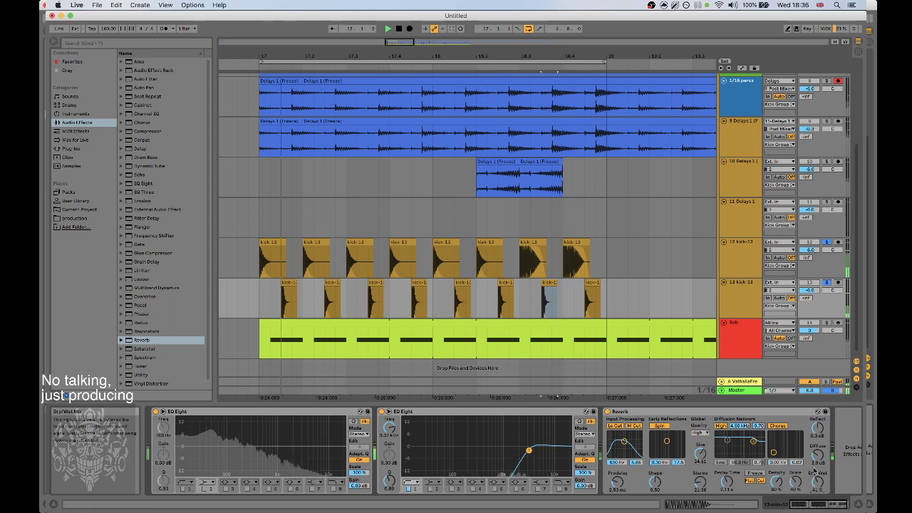
pyautogui.click(834, 504)
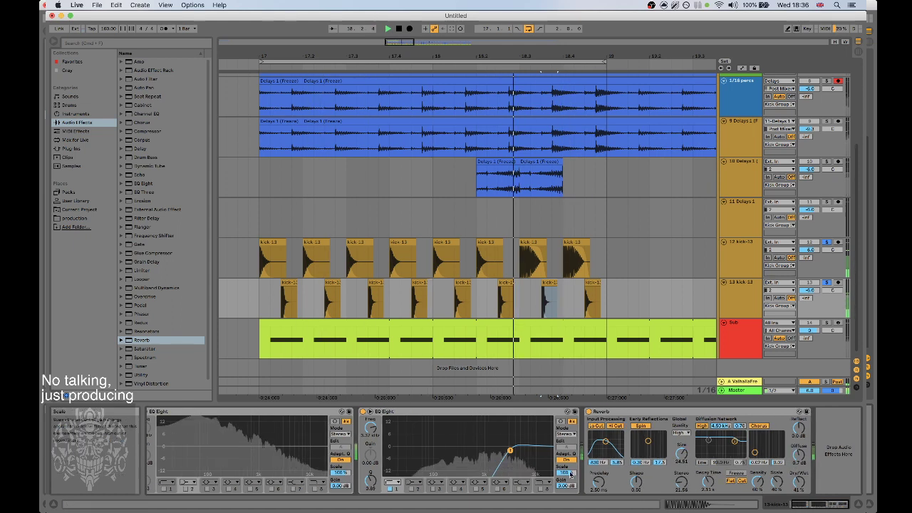
pyautogui.moveTo(511, 450)
pyautogui.mouseDown()
pyautogui.moveTo(526, 449)
pyautogui.moveTo(518, 449)
pyautogui.mouseUp()
pyautogui.click(831, 504)
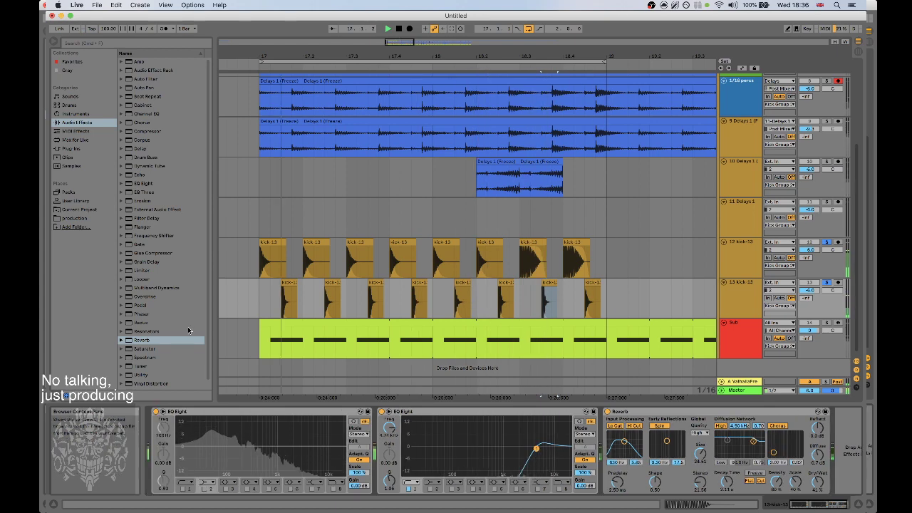
# Place a Saturator before track 13's low-cut EQ Eight with about 6.29 dB drive, and delete the unused default EQ Eight.
pyautogui.moveTo(147, 349); pyautogui.dragTo(282, 459)
pyautogui.click(218, 412)
pyautogui.press('Delete')
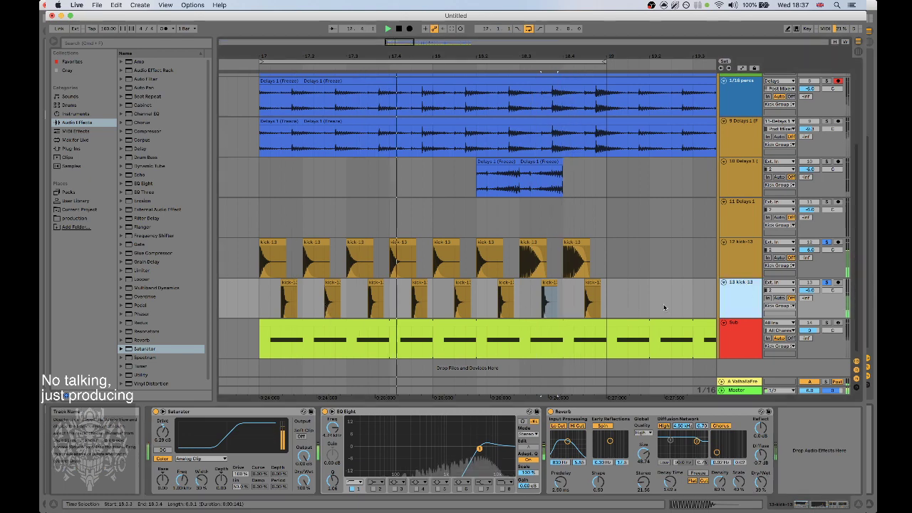
# Insert an audio track below track 13 and copy track 13's Saturator, EQ Eight and Reverb chain onto it.
pyautogui.press('super+t')
pyautogui.click(753, 297)
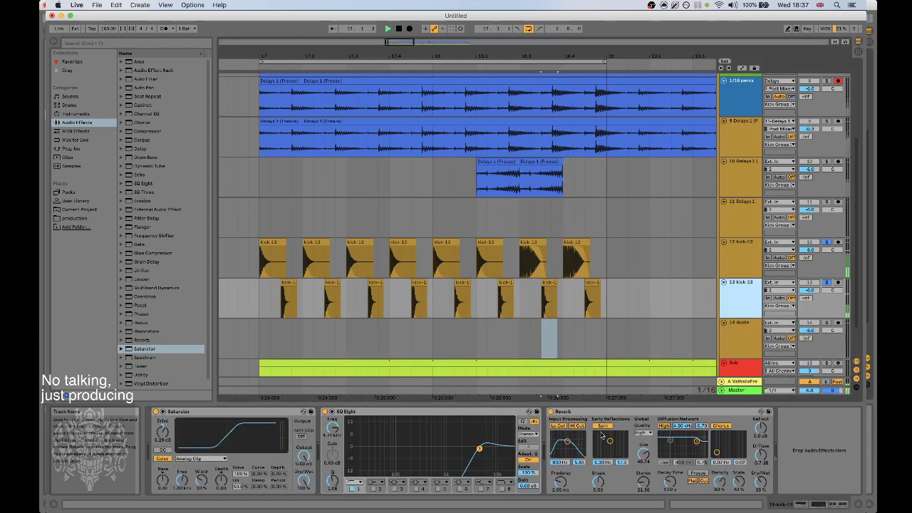
pyautogui.click(626, 413)
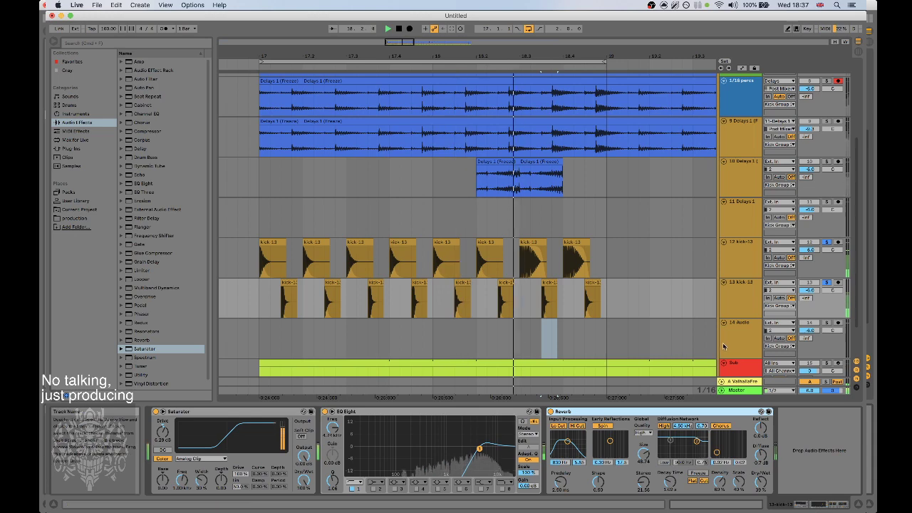
pyautogui.keyDown('shift'); pyautogui.click(204, 413); pyautogui.keyUp('shift')
pyautogui.click(741, 337)
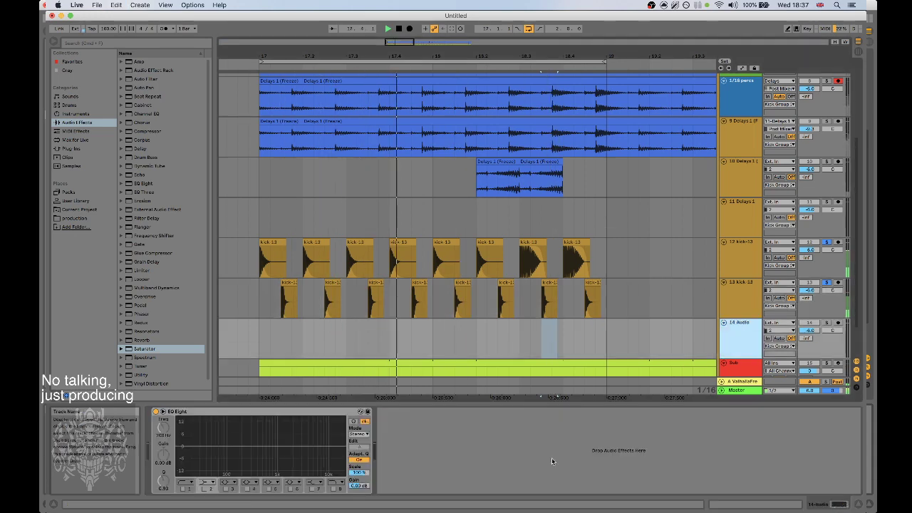
pyautogui.click(470, 469)
pyautogui.press('super+v')
# Delete the unused default EQ Eight at the start of the new track's device chain.
pyautogui.hscroll(-3, 428, 457)
pyautogui.click(252, 413)
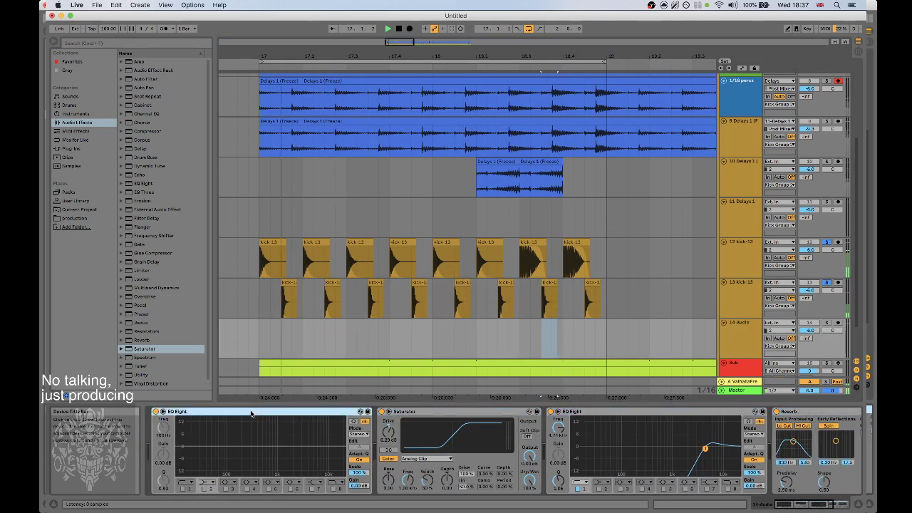
pyautogui.hscroll(-3, 320, 330)
pyautogui.hscroll(-2, 320, 329)
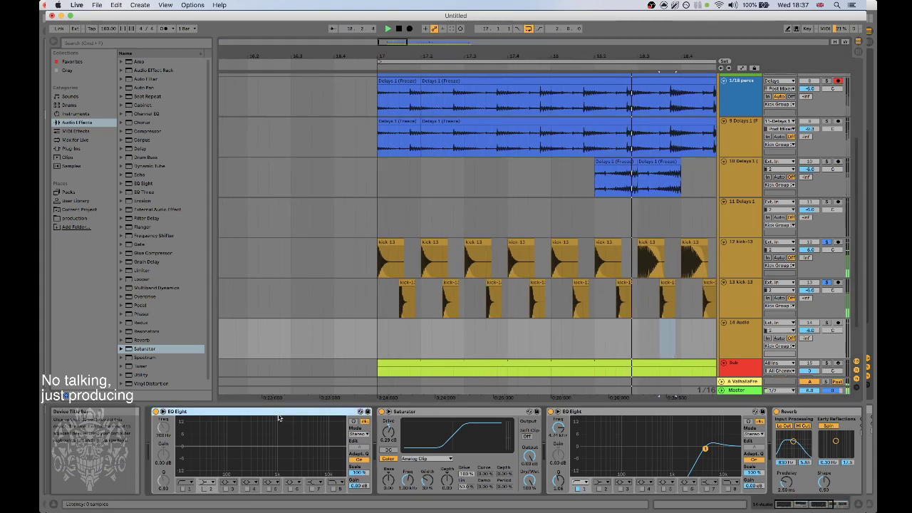
pyautogui.press('Delete')
# Copy an offbeat kick from track 13 to the start of bar 17 on track 14 and shorten the copy.
pyautogui.hscroll(4, 450, 328)
pyautogui.hscroll(-2, 458, 319)
pyautogui.click(432, 293)
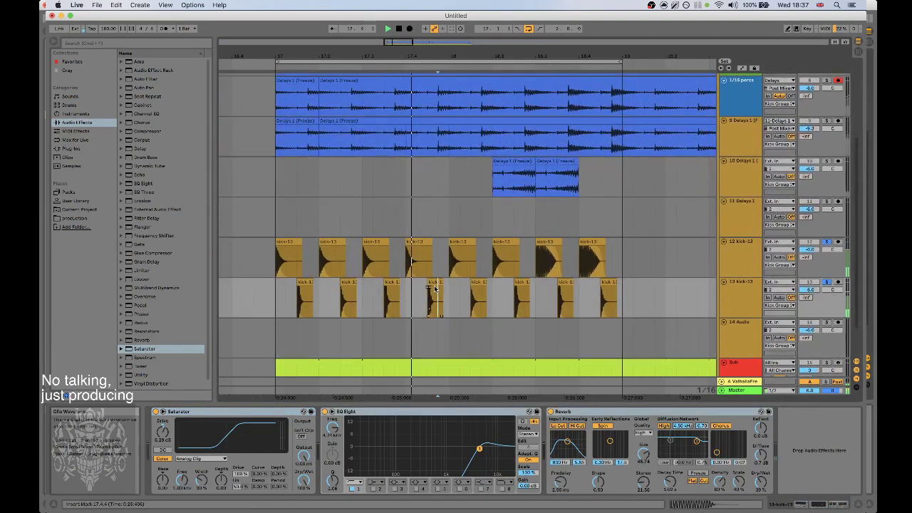
pyautogui.press('super+c')
pyautogui.click(278, 336)
pyautogui.press('super+v')
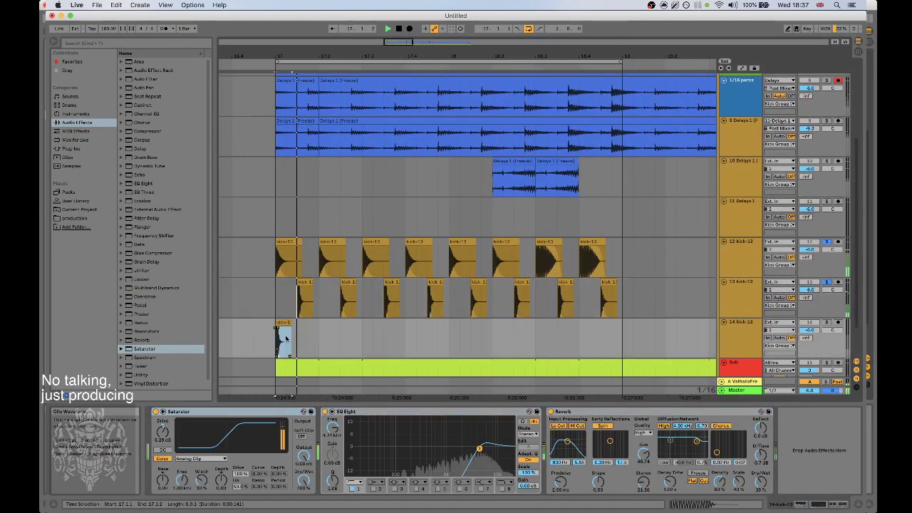
pyautogui.moveTo(292, 325); pyautogui.dragTo(264, 322)
# Duplicate the shortened kick on track 14 at half-beat intervals up to bar 19.
pyautogui.press('super+d')
pyautogui.press('super+d')
pyautogui.press('super+d')
pyautogui.press('super+d')
pyautogui.press('super+d')
pyautogui.press('super+d')
pyautogui.press('super+d')
pyautogui.press('super+d')
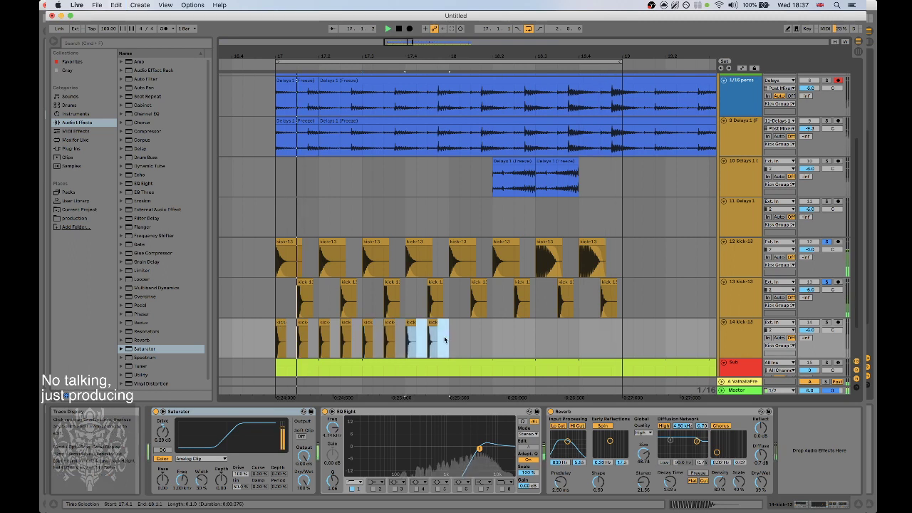
# Solo track 14 and transpose all of its kick clips from bar 17 to bar 19 to -23 st.
pyautogui.click(827, 322)
pyautogui.click(750, 333)
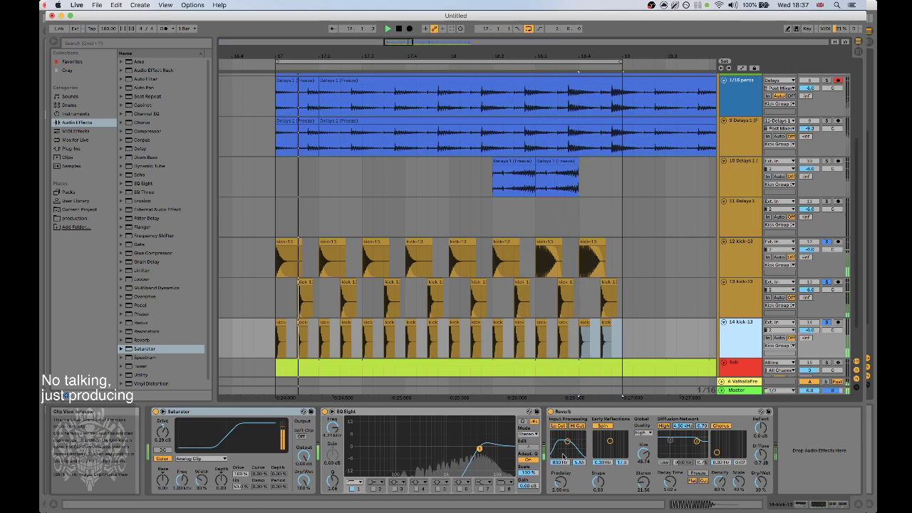
pyautogui.moveTo(275, 334); pyautogui.dragTo(622, 345)
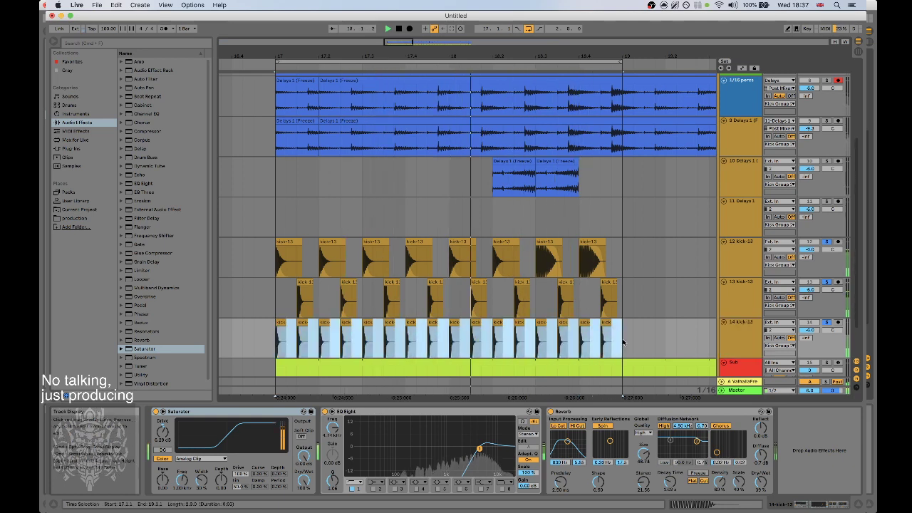
pyautogui.click(716, 505)
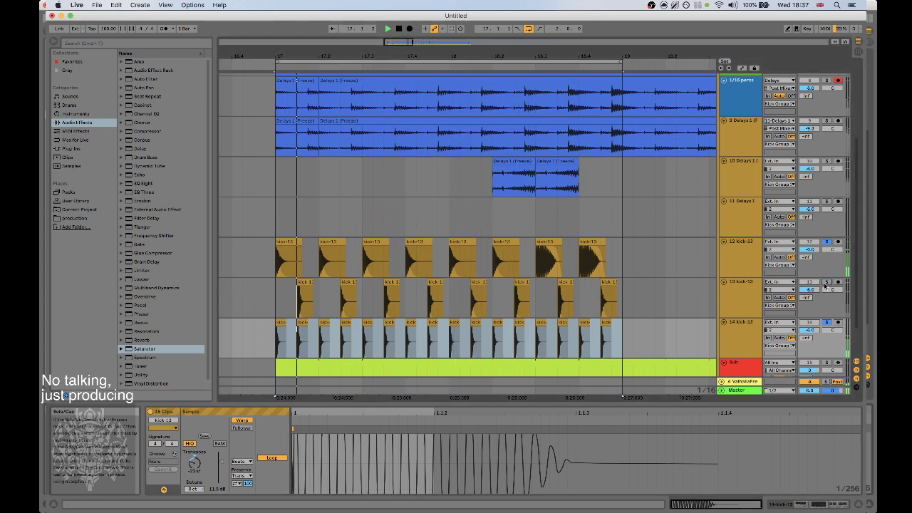
# Raise track 14's Saturator drive to 9.00 dB and lower its EQ Eight high-pass cutoff to about 4.17 kHz.
pyautogui.doubleClick(744, 326)
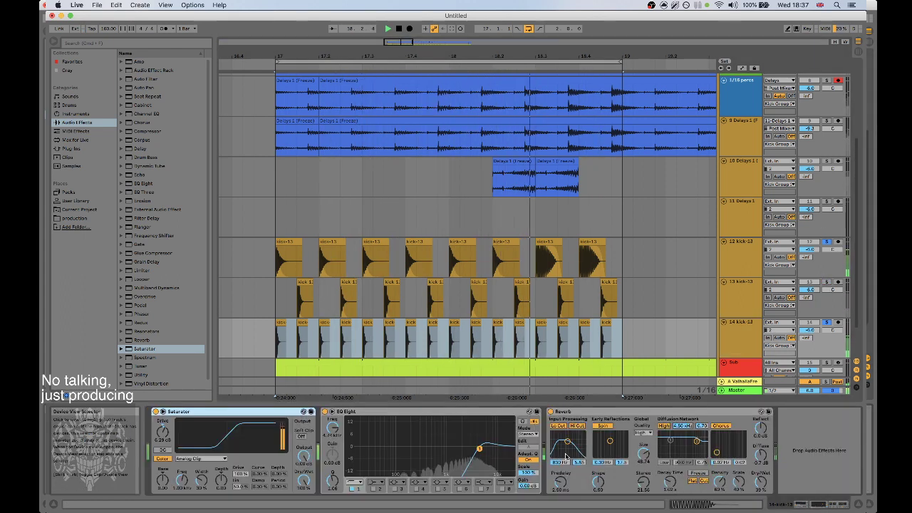
pyautogui.moveTo(163, 433); pyautogui.dragTo(163, 424)
pyautogui.moveTo(480, 449); pyautogui.dragTo(478, 447)
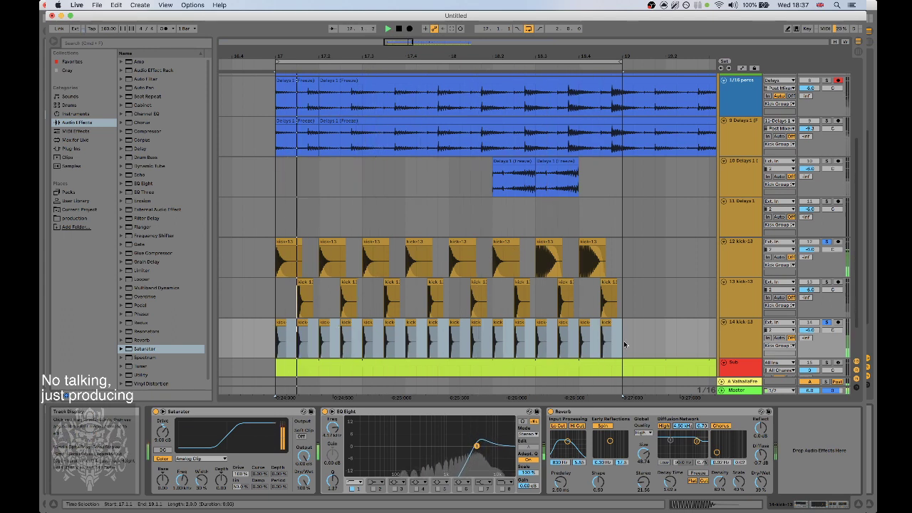
# Insert a MIDI track below track 14 and consolidate the kick clip at the start of bar 17 on track 14.
pyautogui.press('super+shift+t')
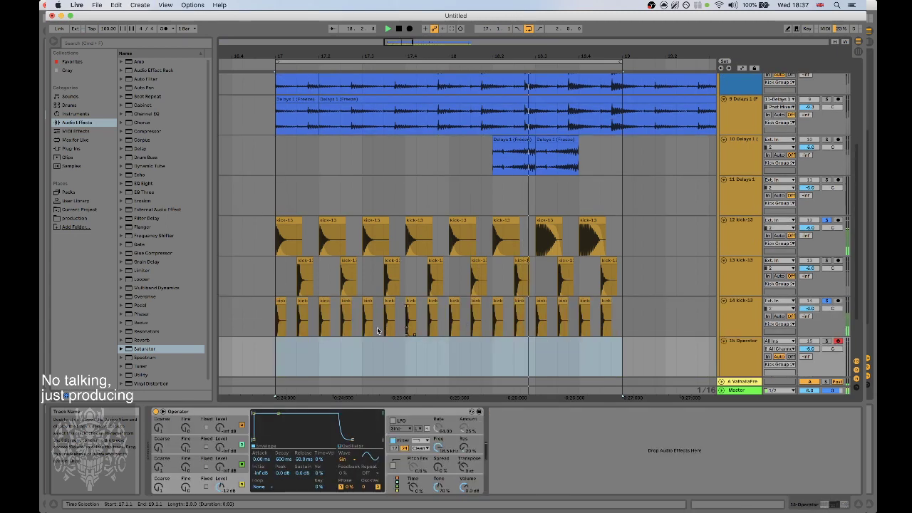
pyautogui.rightClick(280, 302)
pyautogui.click(271, 318)
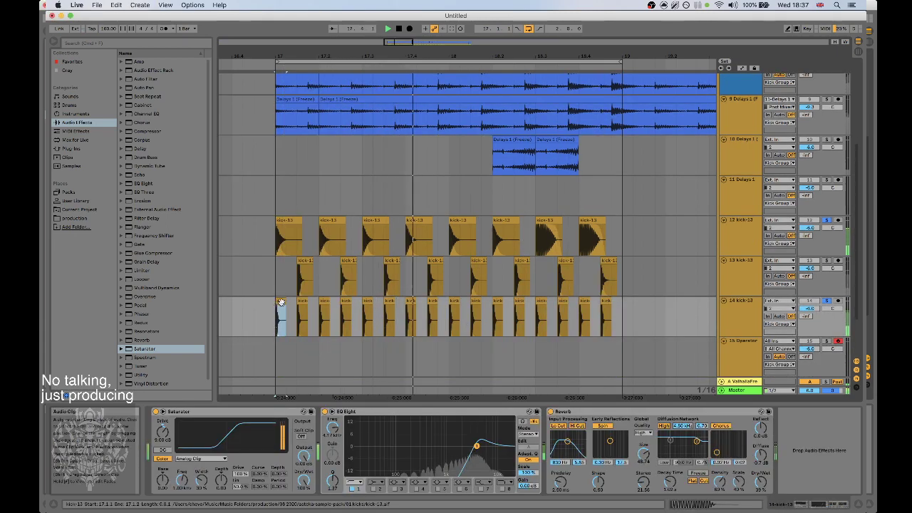
pyautogui.press('super+j')
pyautogui.press('Return')
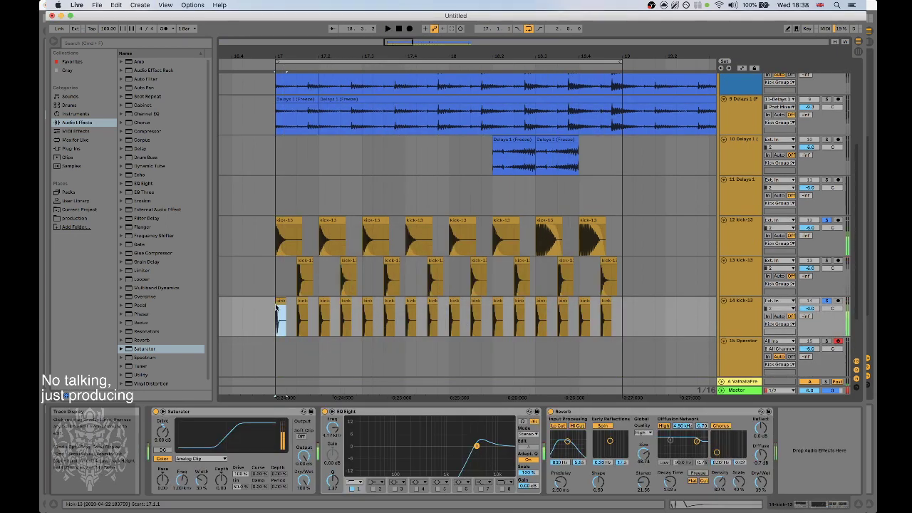
# Try placing the consolidated kick at 17.3.4 on track 14.
pyautogui.click(753, 362)
pyautogui.click(352, 311)
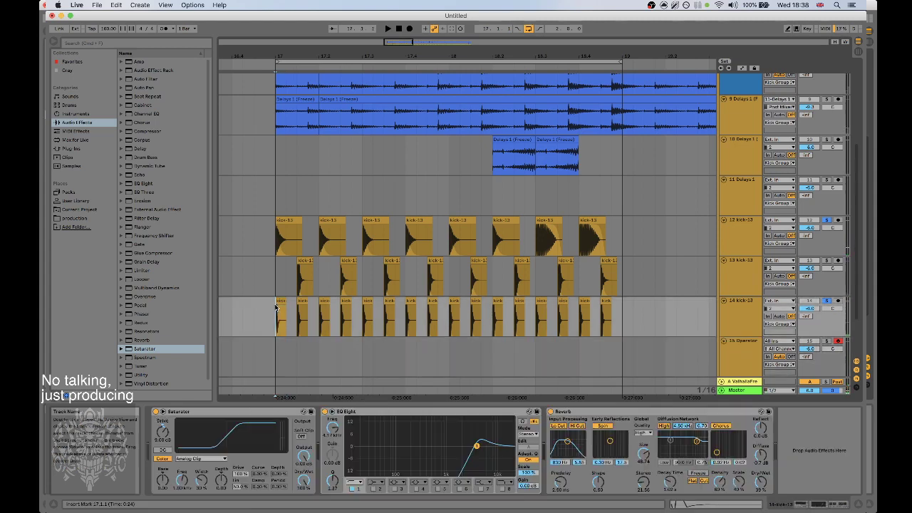
pyautogui.hscroll(1, 737, 358)
pyautogui.moveTo(734, 352); pyautogui.dragTo(319, 322)
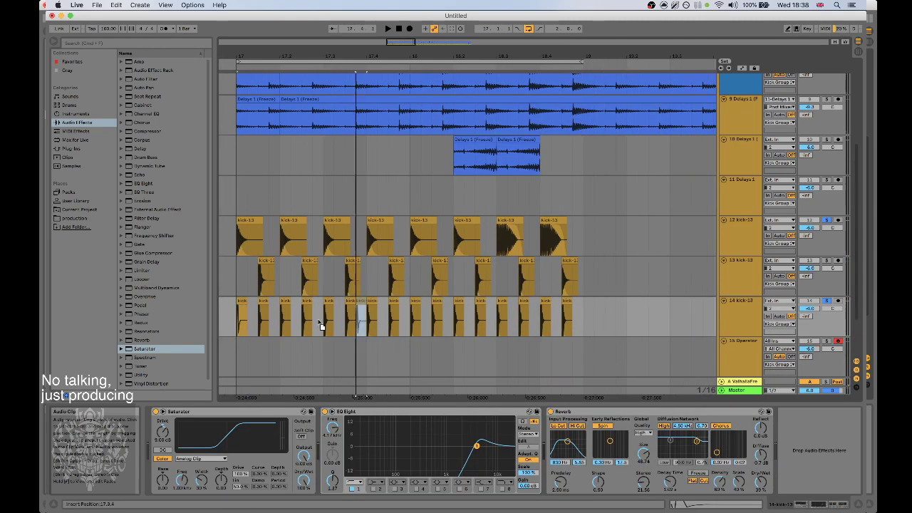
pyautogui.moveTo(242, 314); pyautogui.dragTo(243, 315)
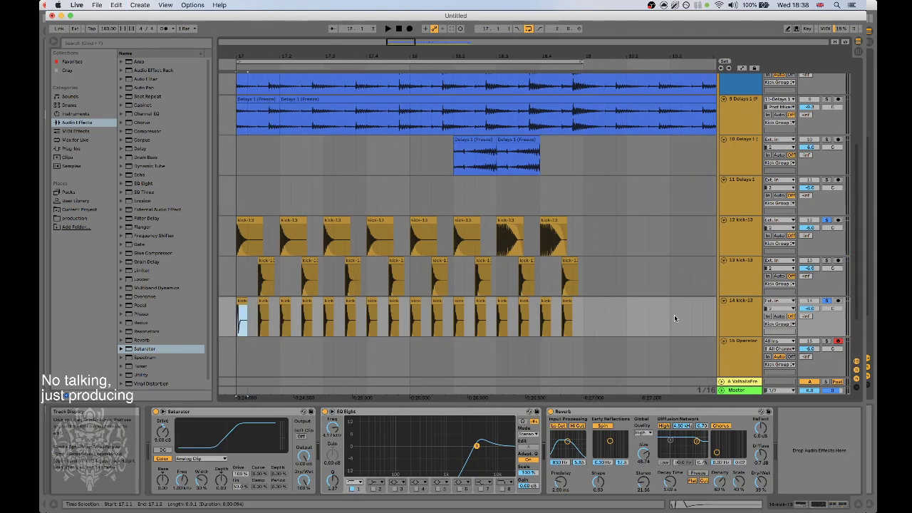
# Freeze track 14 and place its first kick at bar 17 as frozen audio on a new audio track directly below.
pyautogui.hscroll(-2, 705, 320)
pyautogui.rightClick(745, 316)
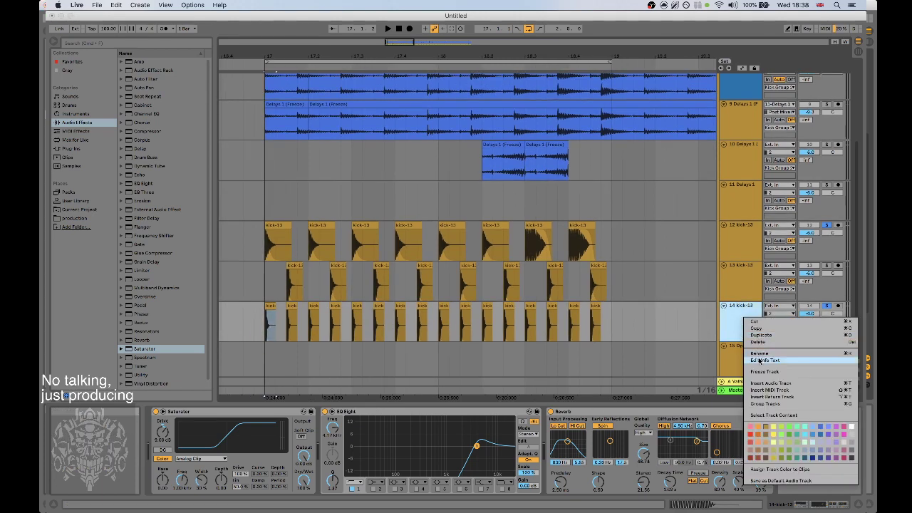
pyautogui.click(768, 372)
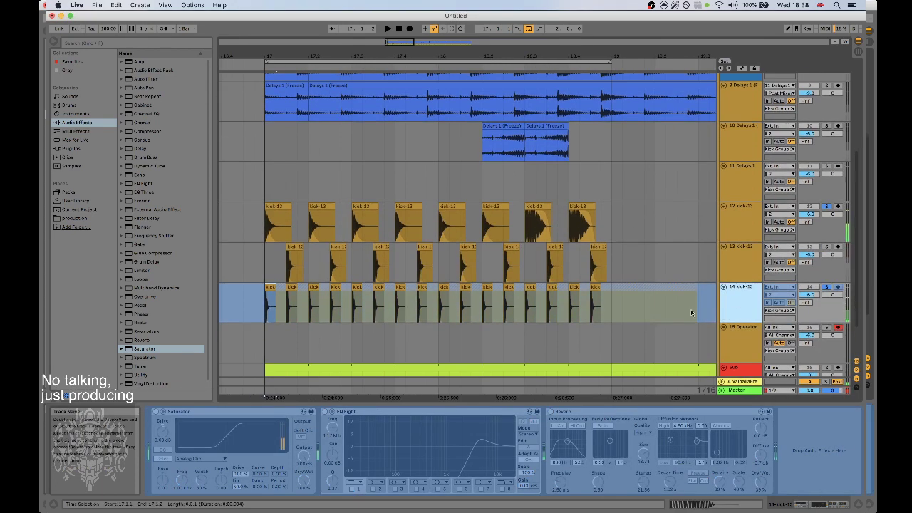
pyautogui.scroll(-1, 243, 295)
pyautogui.moveTo(271, 314); pyautogui.dragTo(266, 351)
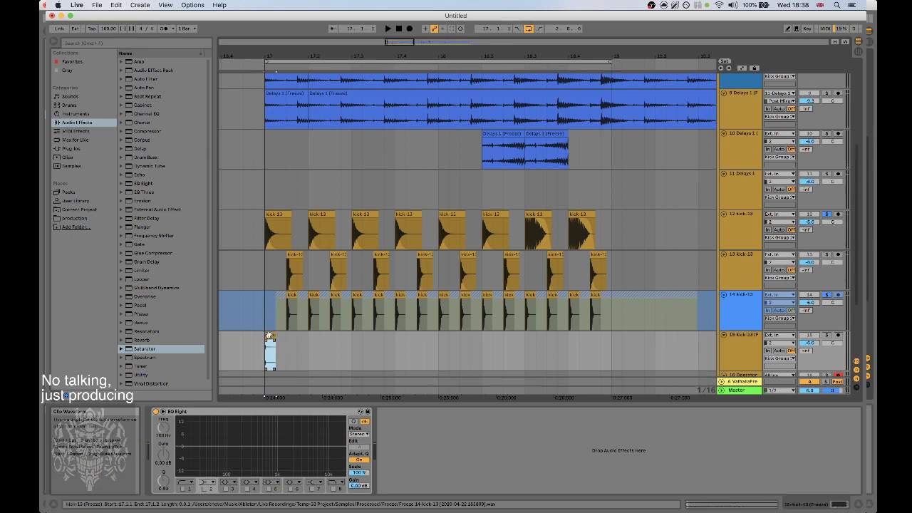
pyautogui.scroll(-2, 742, 321)
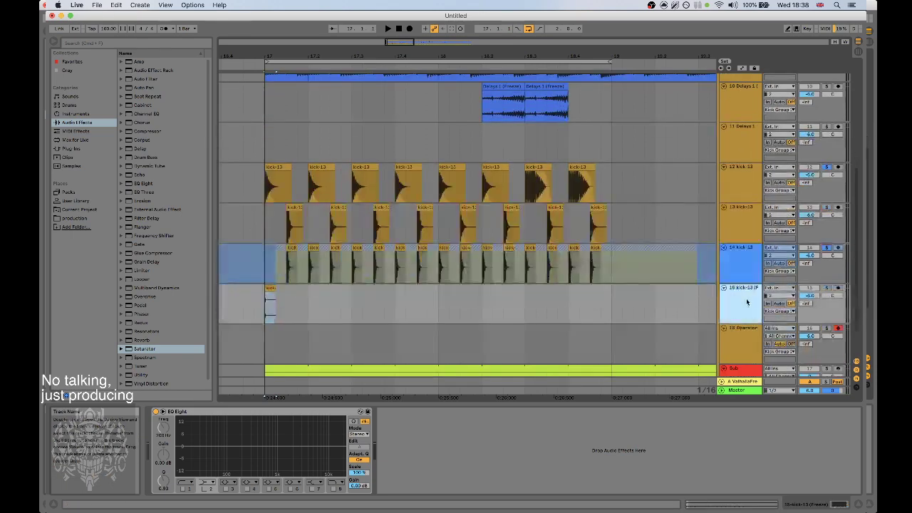
# Load the frozen kick clip as a sampler instrument in place of Operator on MIDI track 16, and solo that track.
pyautogui.click(732, 354)
pyautogui.click(270, 307)
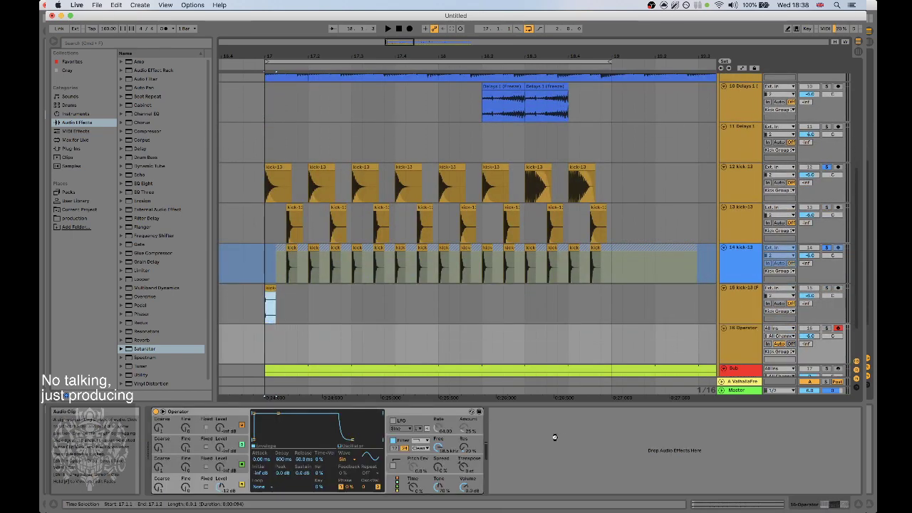
pyautogui.moveTo(556, 438); pyautogui.dragTo(556, 438)
pyautogui.click(828, 329)
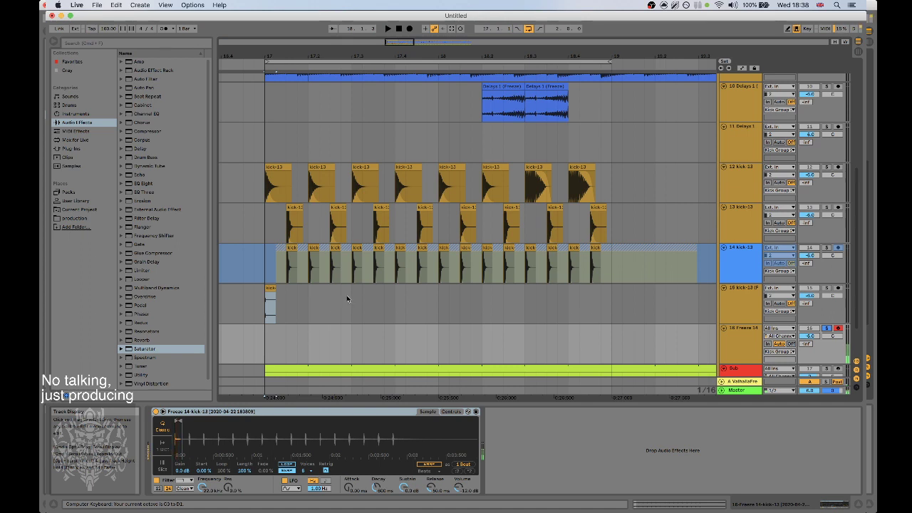
# Record looped passes of improvised computer-keyboard notes on track 16 from bar 17 to bar 19, shifting octaves between passes.
pyautogui.scroll(-2, 430, 285)
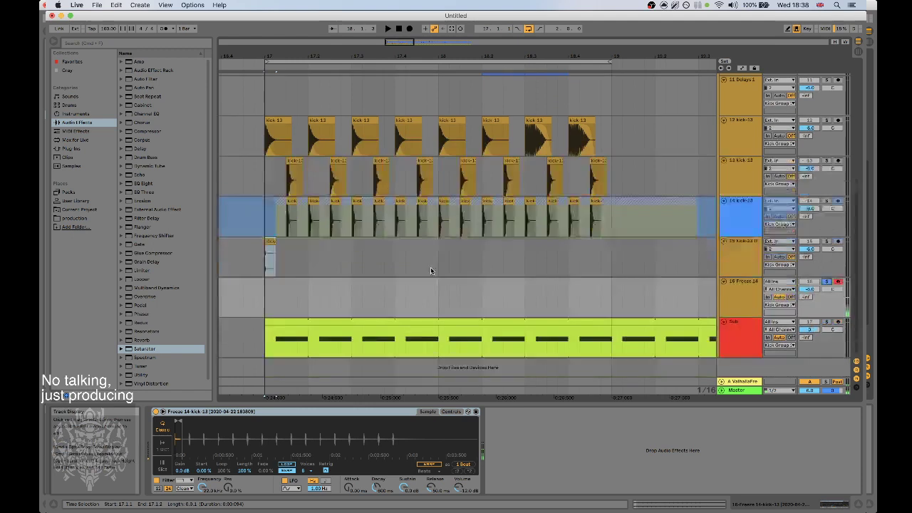
pyautogui.click(410, 30)
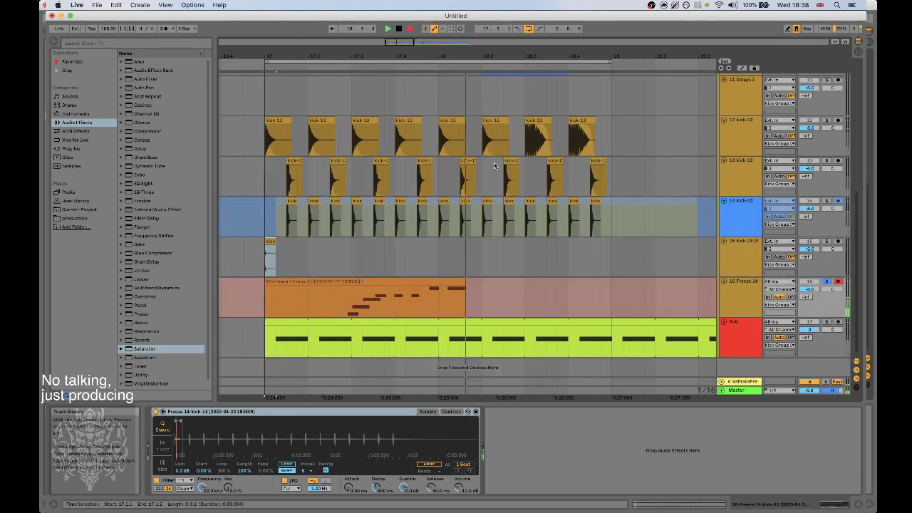
pyautogui.press('x')
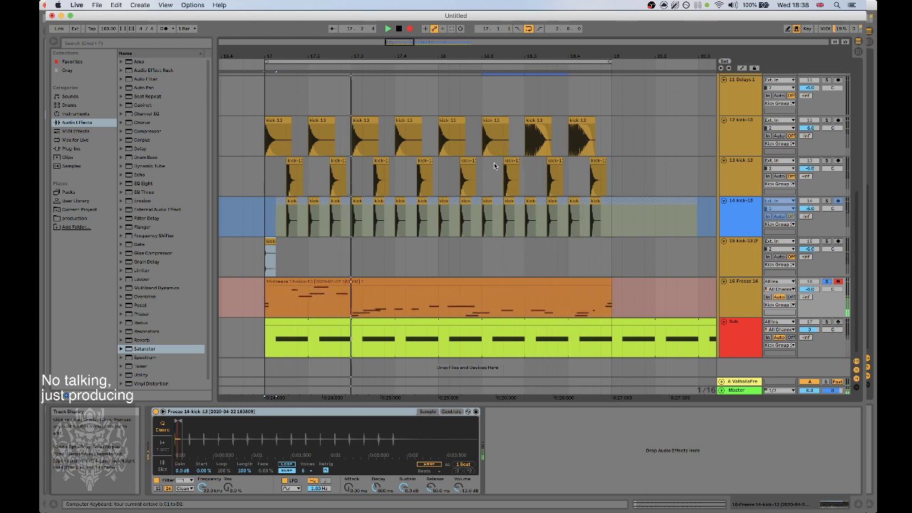
pyautogui.press('x')
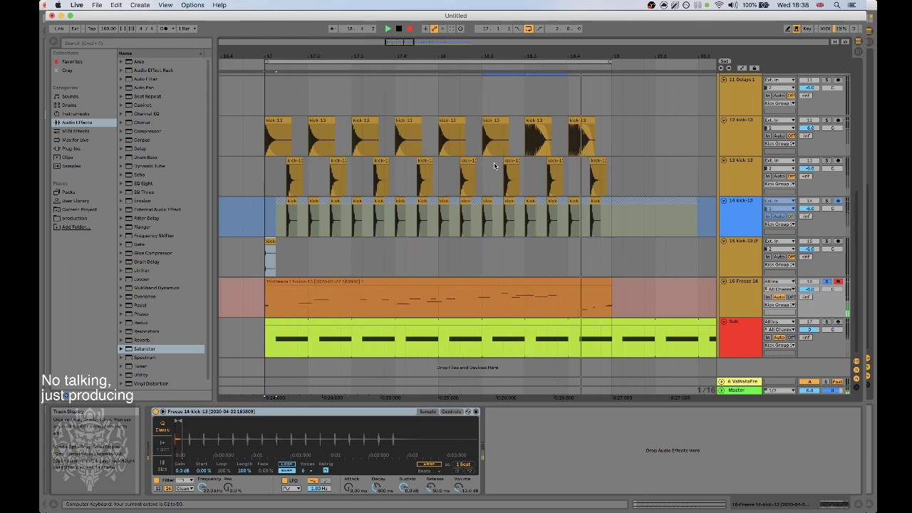
pyautogui.press('z')
pyautogui.press('z')
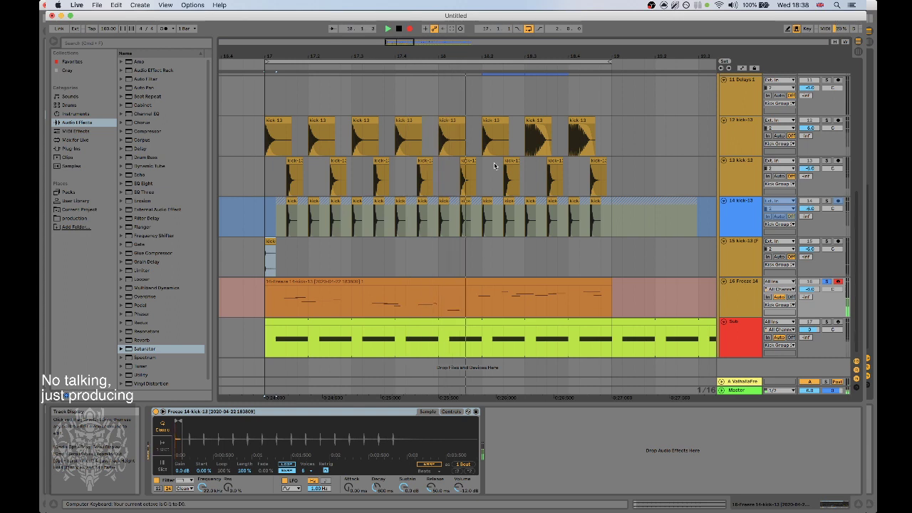
pyautogui.press('x')
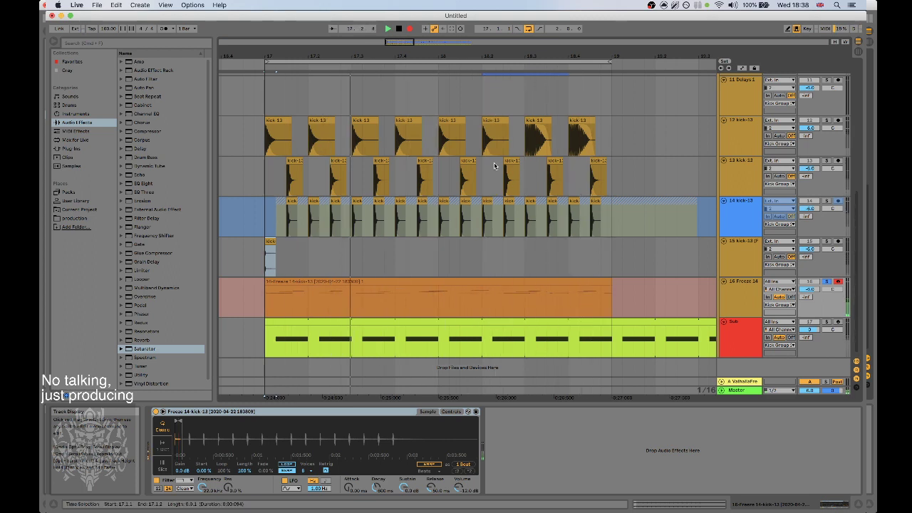
pyautogui.press('z')
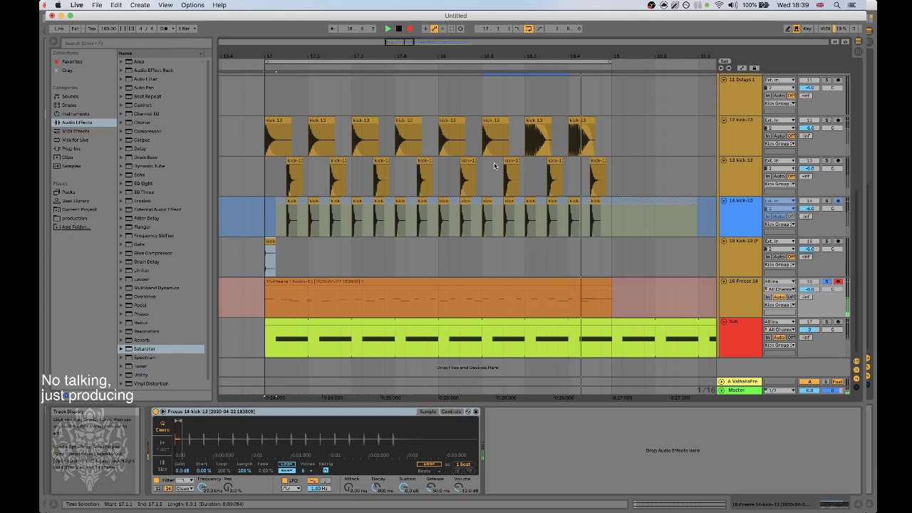
pyautogui.press('x')
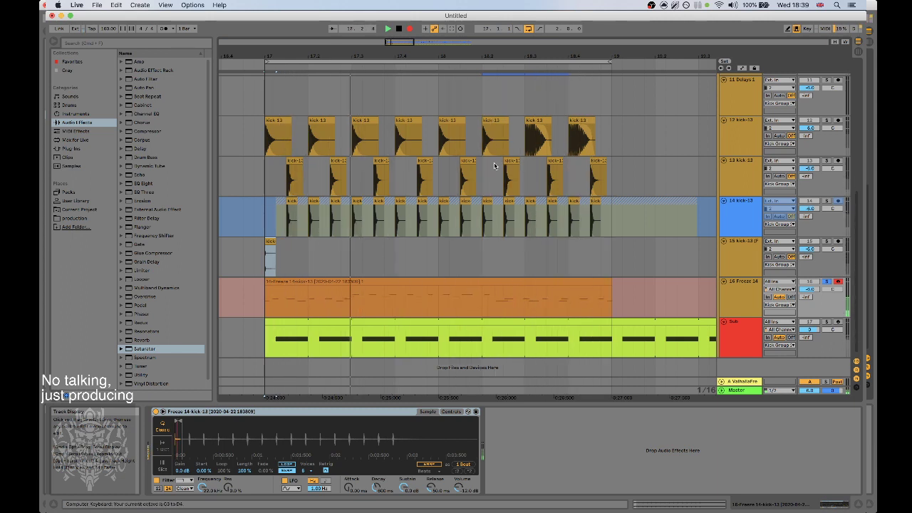
pyautogui.press('a')
pyautogui.press('s')
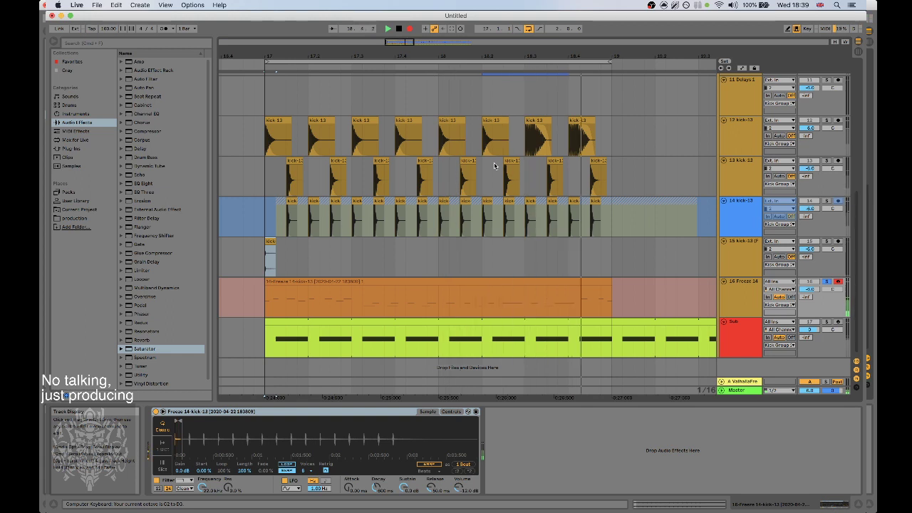
pyautogui.press('z')
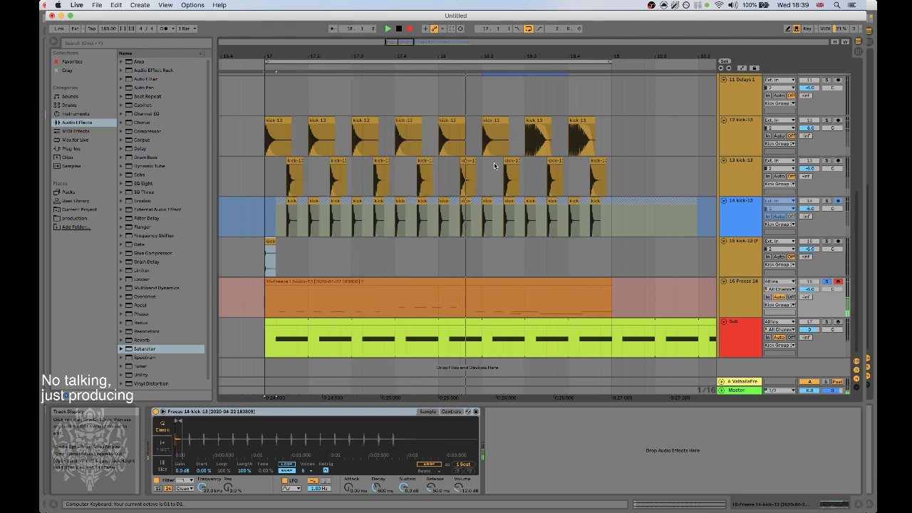
pyautogui.press('space')
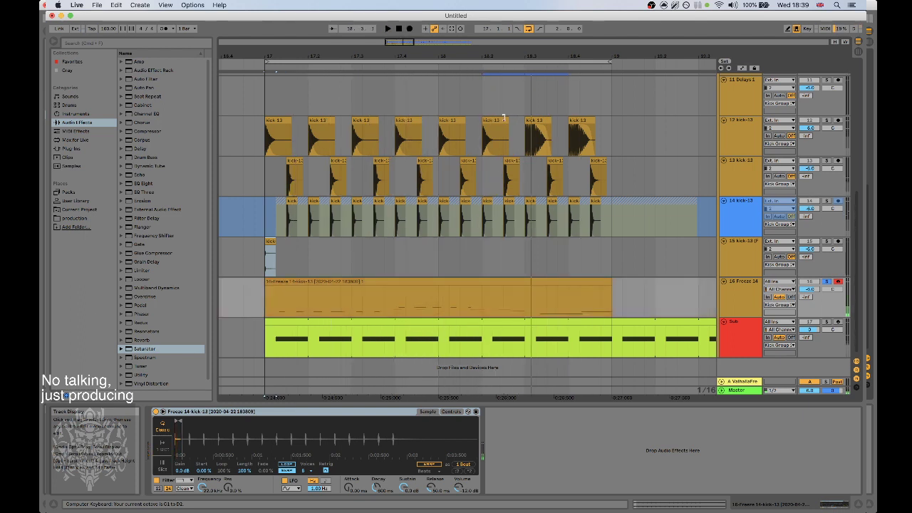
# Select all notes in the recorded MIDI clip on track 16 and quantize them while the loop plays.
pyautogui.click(434, 284)
pyautogui.click(675, 504)
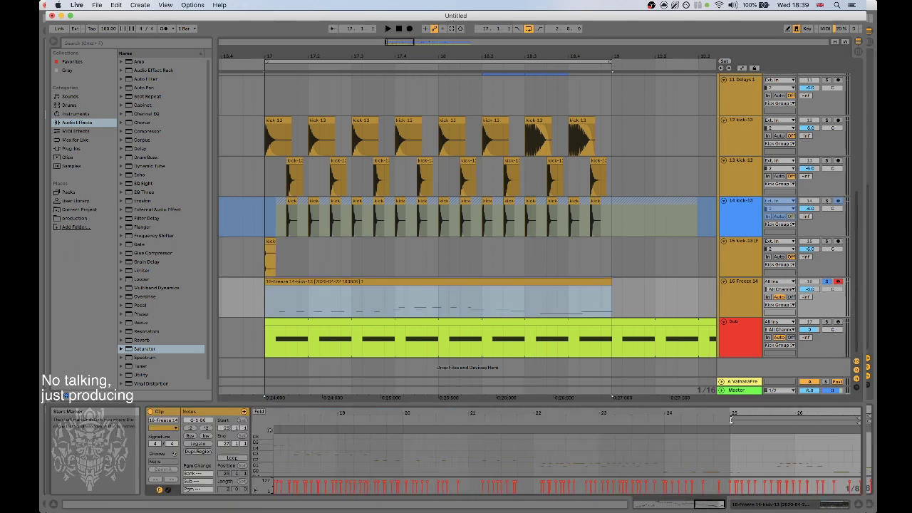
pyautogui.press('space')
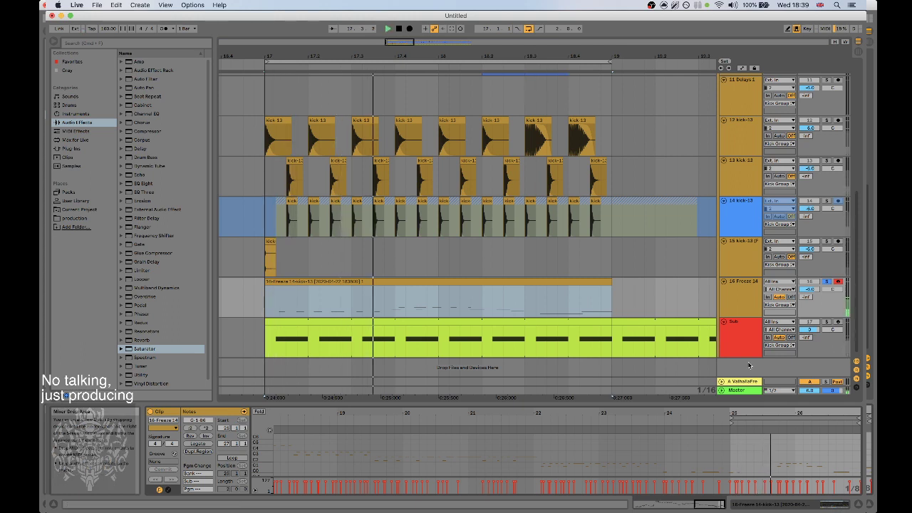
pyautogui.moveTo(777, 413); pyautogui.dragTo(604, 444)
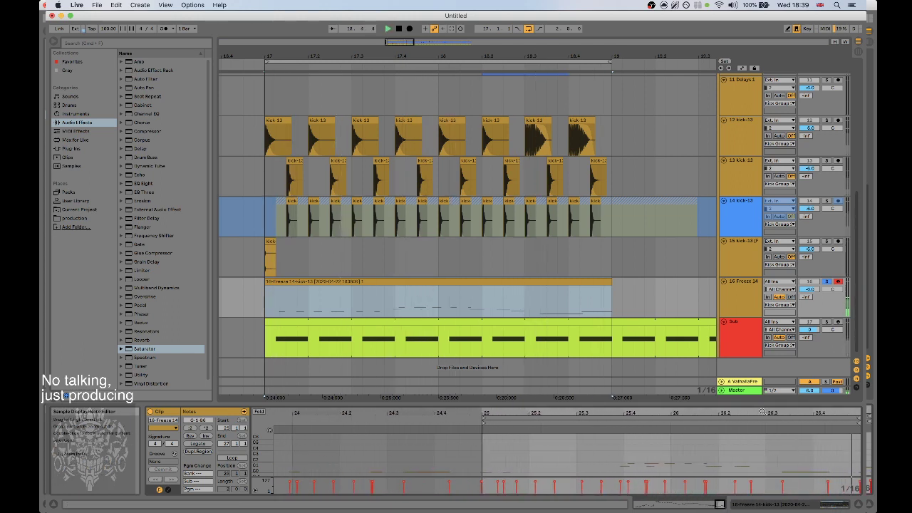
pyautogui.press('super+a')
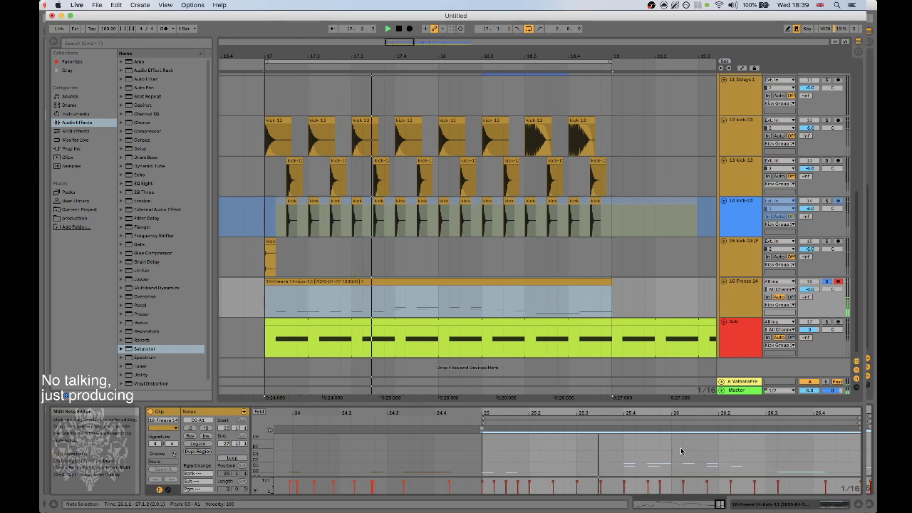
pyautogui.moveTo(707, 415); pyautogui.dragTo(703, 441)
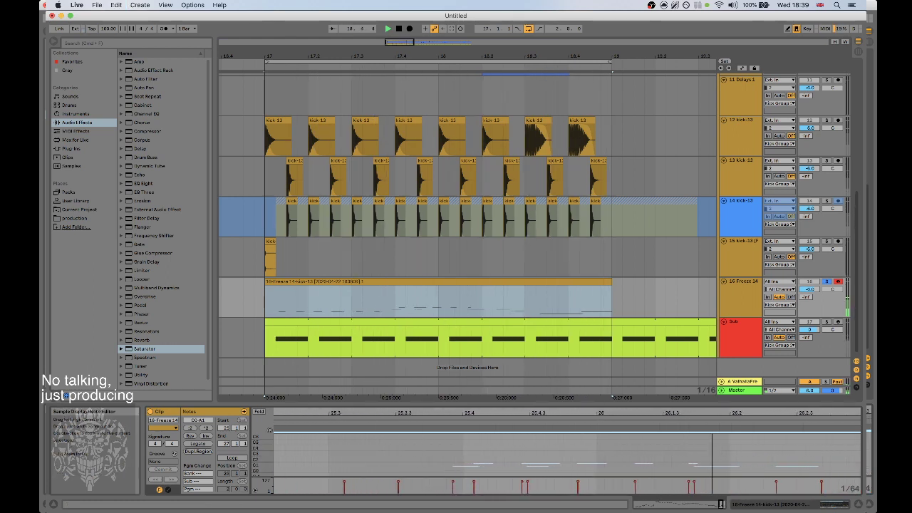
pyautogui.press('super+u')
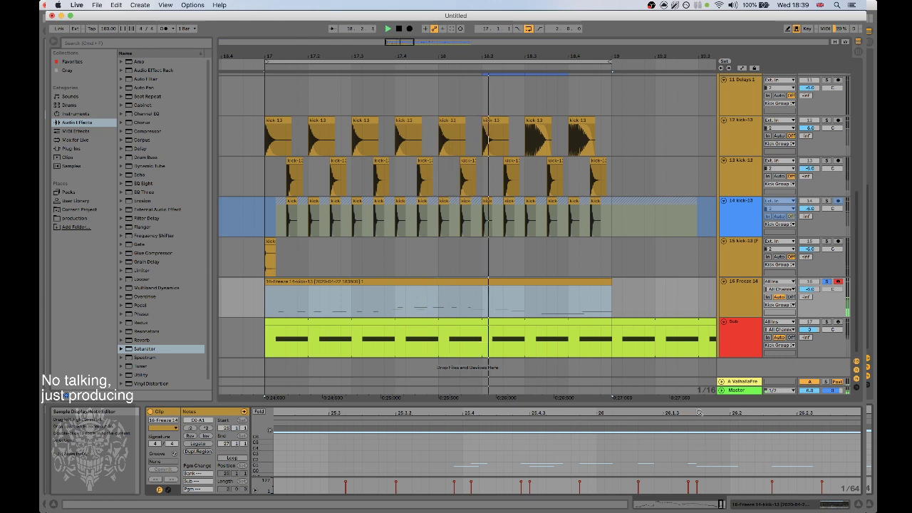
# Add an Auto Filter after the sampler on track 16 as a band-pass near 1.16 kHz with 41% resonance.
pyautogui.click(795, 505)
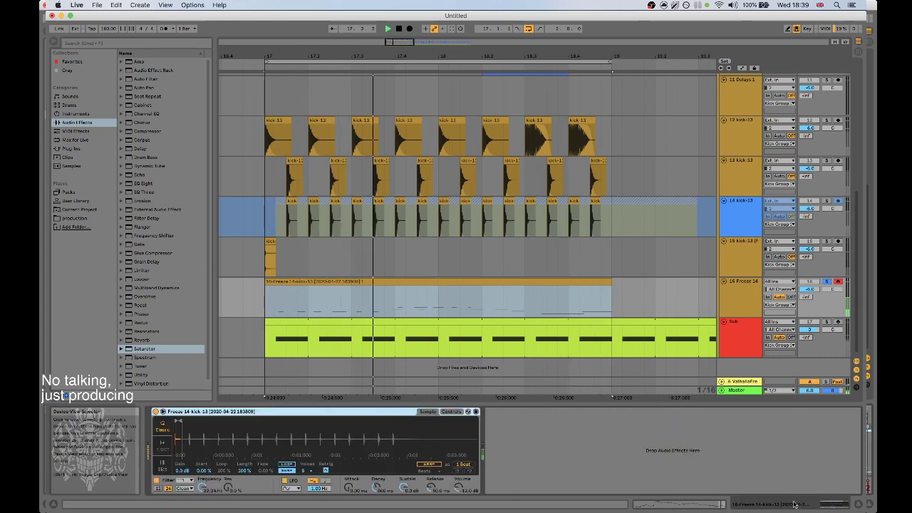
pyautogui.doubleClick(140, 80)
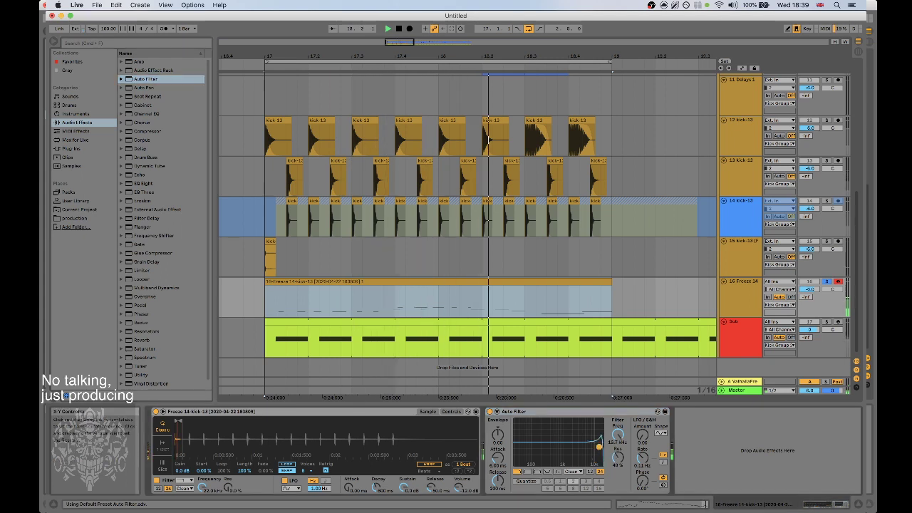
pyautogui.click(557, 470)
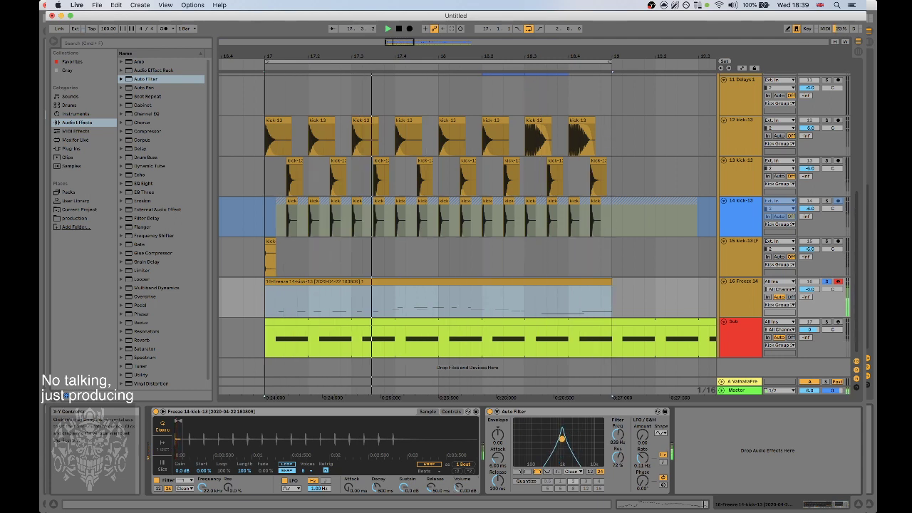
pyautogui.moveTo(562, 439)
pyautogui.mouseDown()
pyautogui.moveTo(552, 451)
pyautogui.moveTo(528, 446)
pyautogui.moveTo(565, 450)
pyautogui.mouseUp()
# Modulate the Auto Filter with a tempo-synced random sample-and-hold LFO, setting its amount to 12.1 and rate to 1.
pyautogui.click(662, 433)
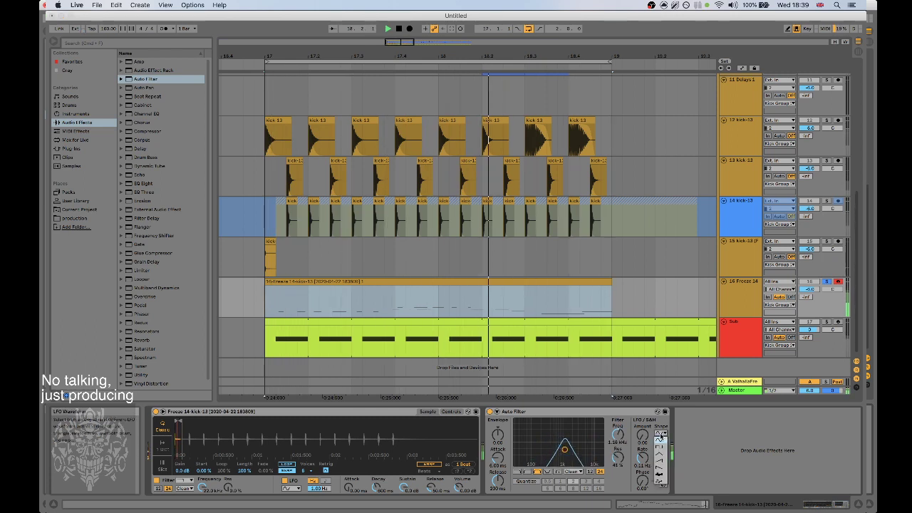
pyautogui.click(662, 460)
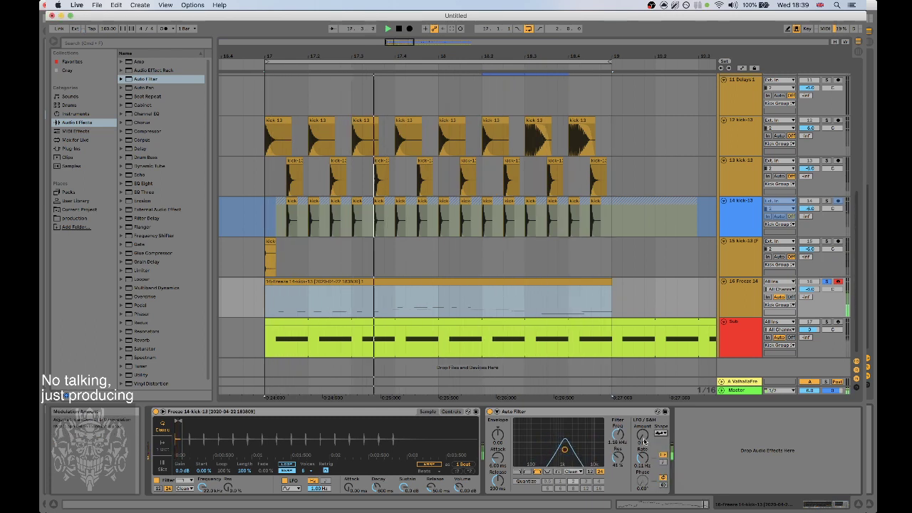
pyautogui.moveTo(643, 436); pyautogui.dragTo(643, 451)
pyautogui.click(663, 462)
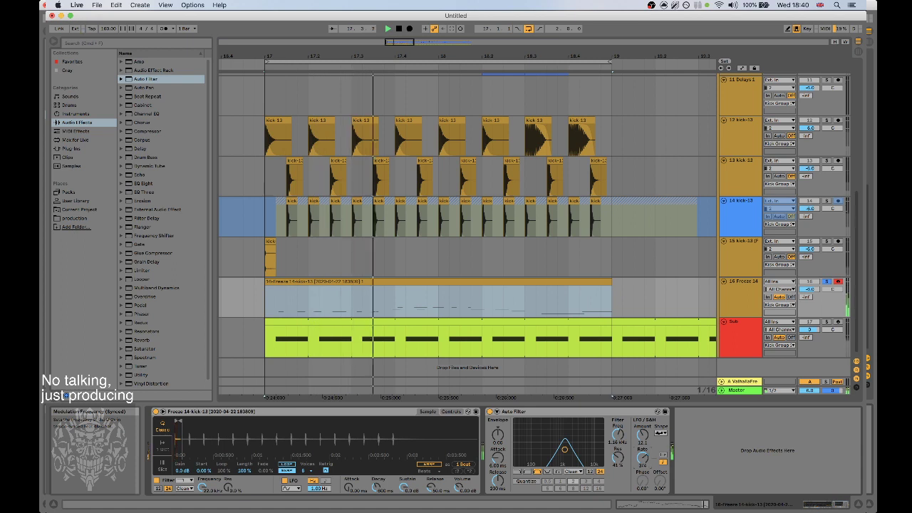
pyautogui.click(661, 433)
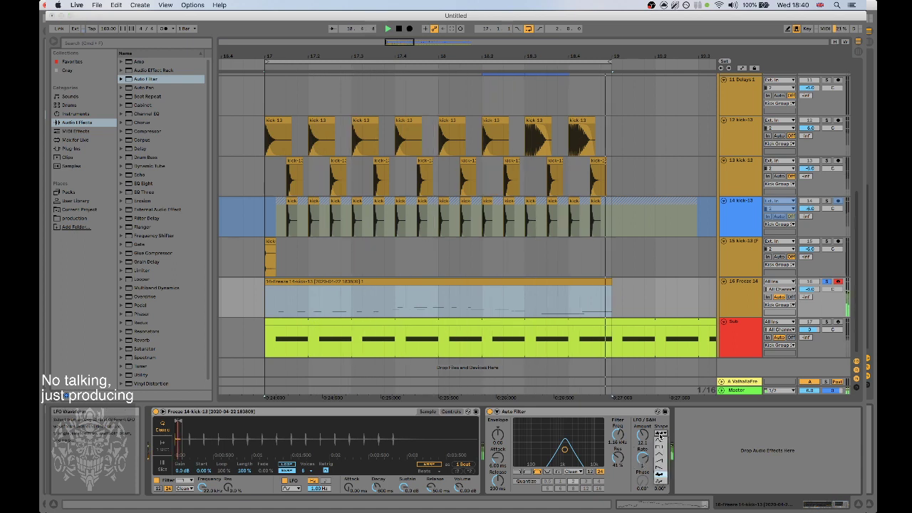
pyautogui.click(660, 484)
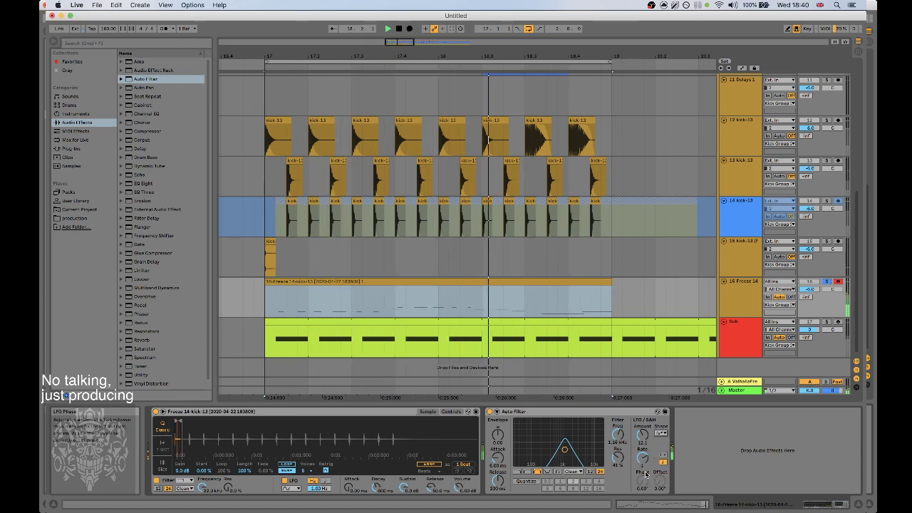
pyautogui.click(661, 435)
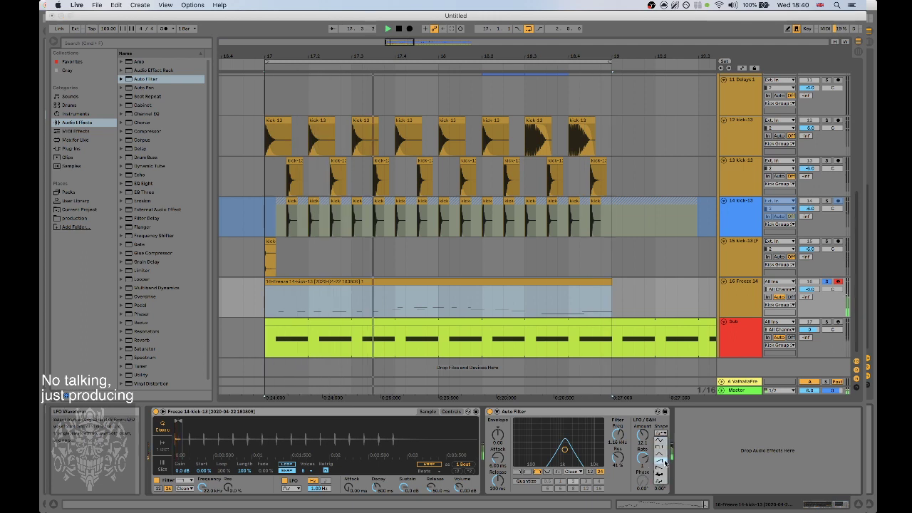
pyautogui.click(662, 474)
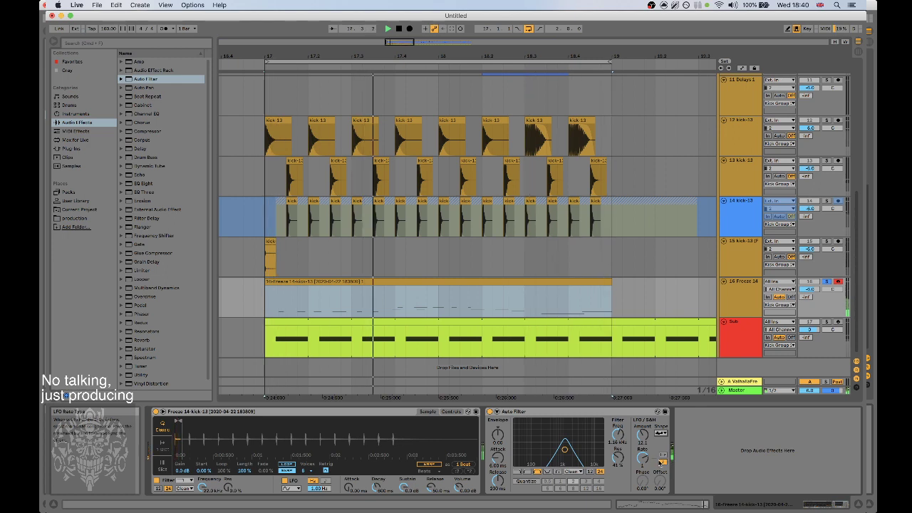
# Add a Compressor after the Auto Filter, lower its threshold to about -18 dB and set its release to 174 ms.
pyautogui.doubleClick(148, 131)
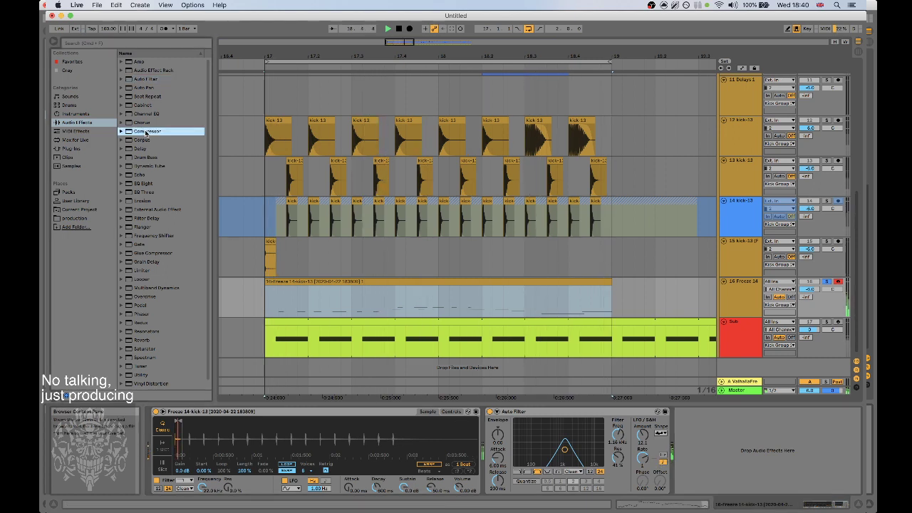
pyautogui.moveTo(712, 429); pyautogui.dragTo(712, 451)
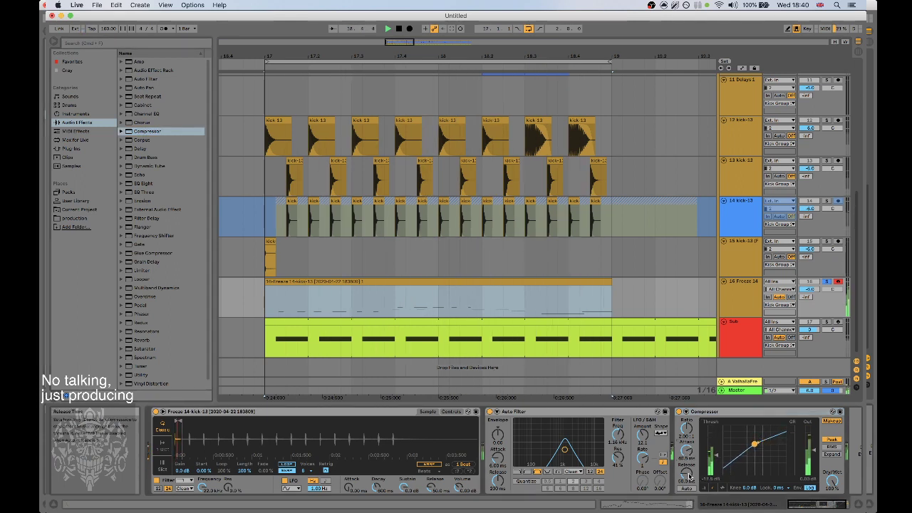
pyautogui.moveTo(687, 474); pyautogui.dragTo(687, 440)
# Duplicate the Auto Filter ahead of the Compressor, adjusting the copy's LFO amount to 14.5 and its cutoff to about 789 Hz.
pyautogui.hscroll(2, 732, 477)
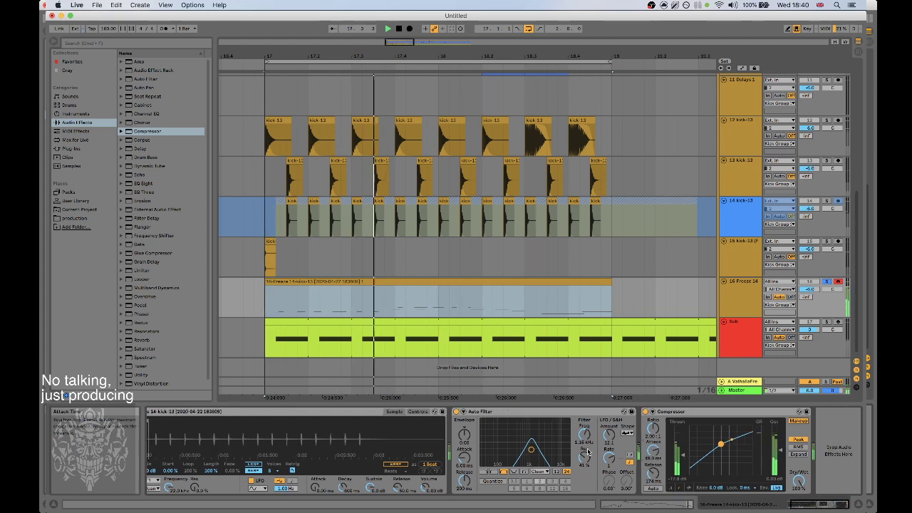
pyautogui.click(533, 418)
pyautogui.press('super+c')
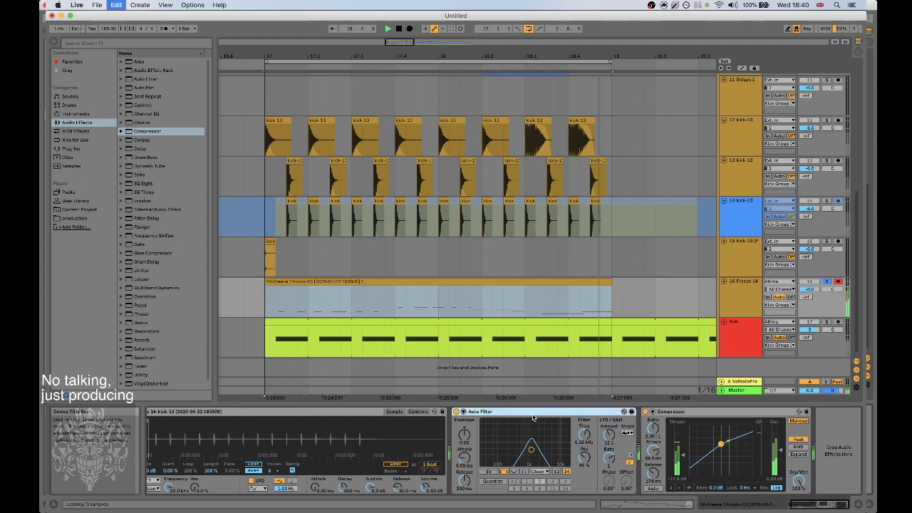
pyautogui.press('super+v')
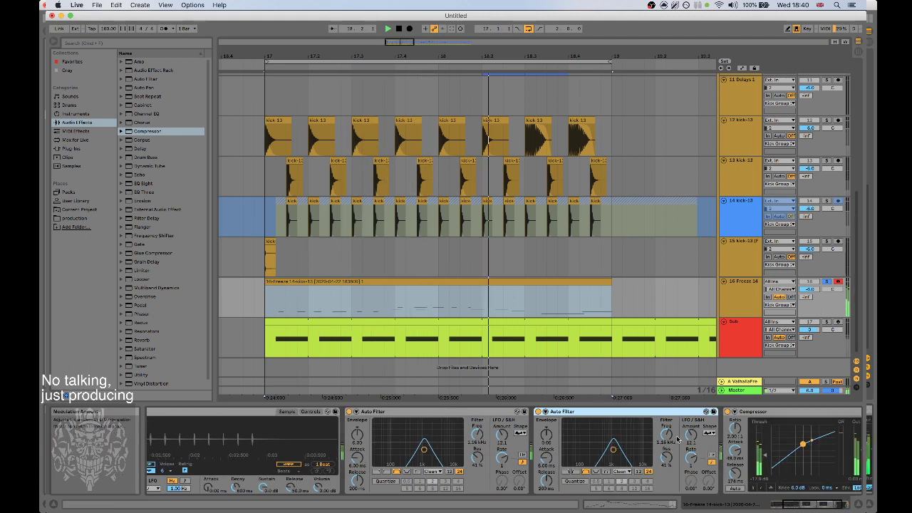
pyautogui.click(690, 437)
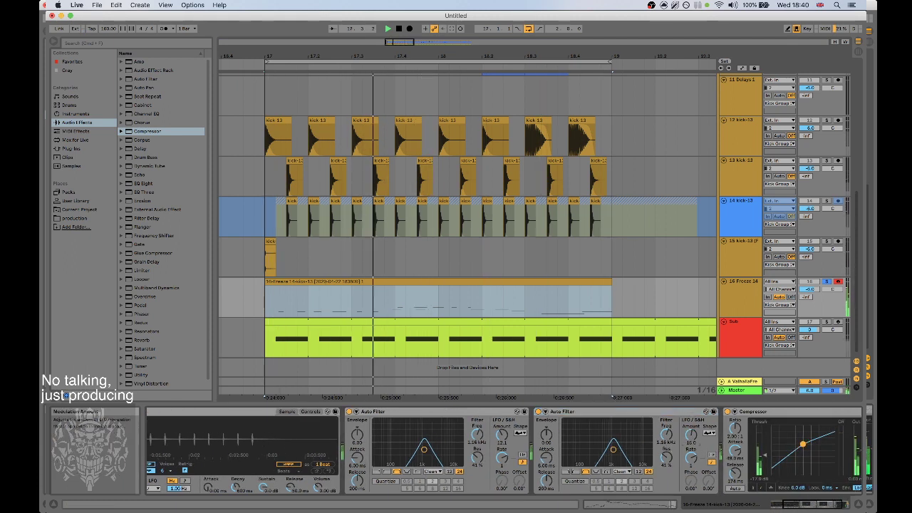
pyautogui.hscroll(3, 750, 477)
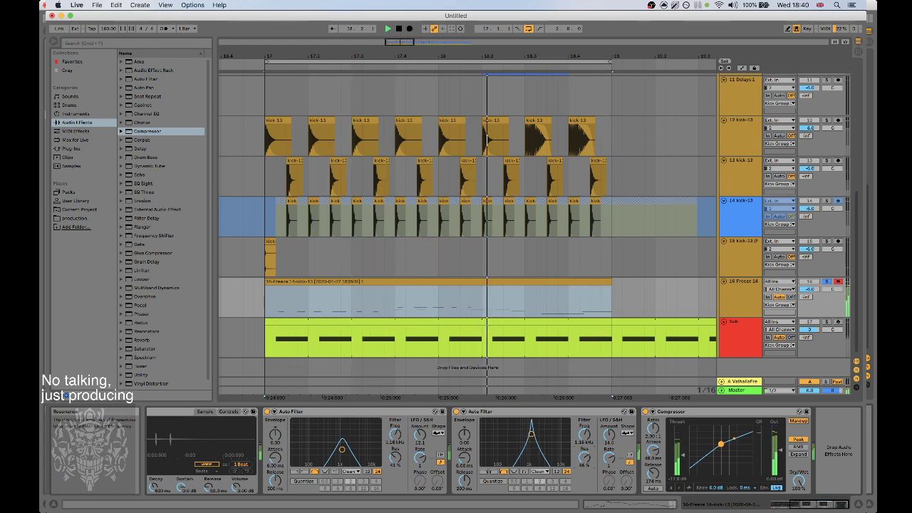
pyautogui.moveTo(585, 435); pyautogui.dragTo(585, 467)
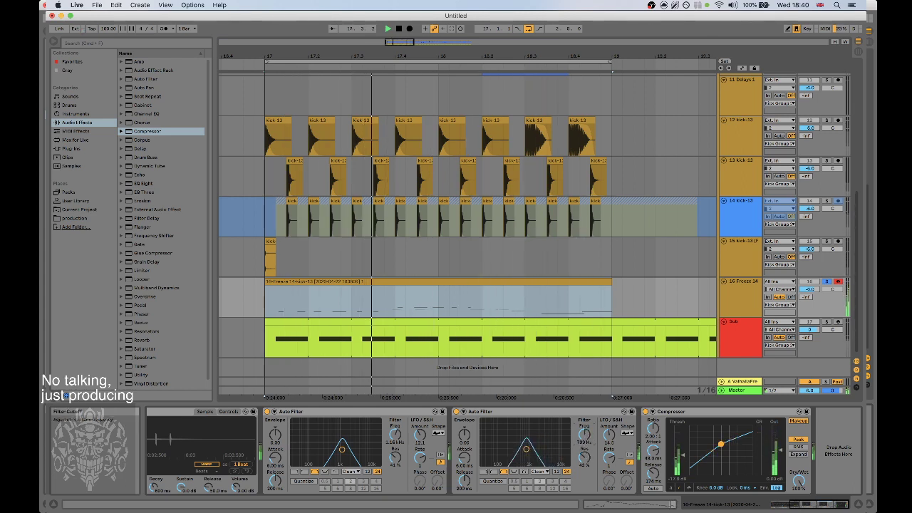
# Move the track 16 MIDI clip's playback region back through the earlier takes and loop bars 17 to 19.
pyautogui.click(662, 504)
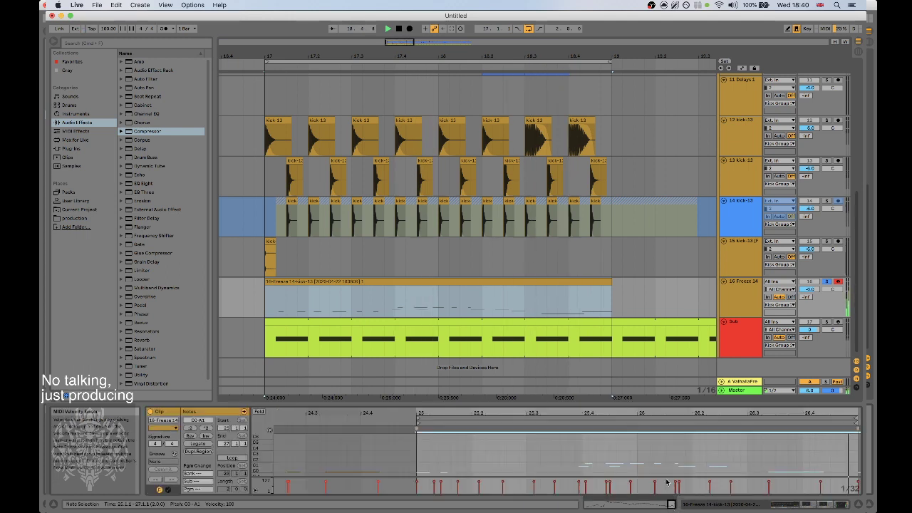
pyautogui.moveTo(779, 415); pyautogui.dragTo(551, 424)
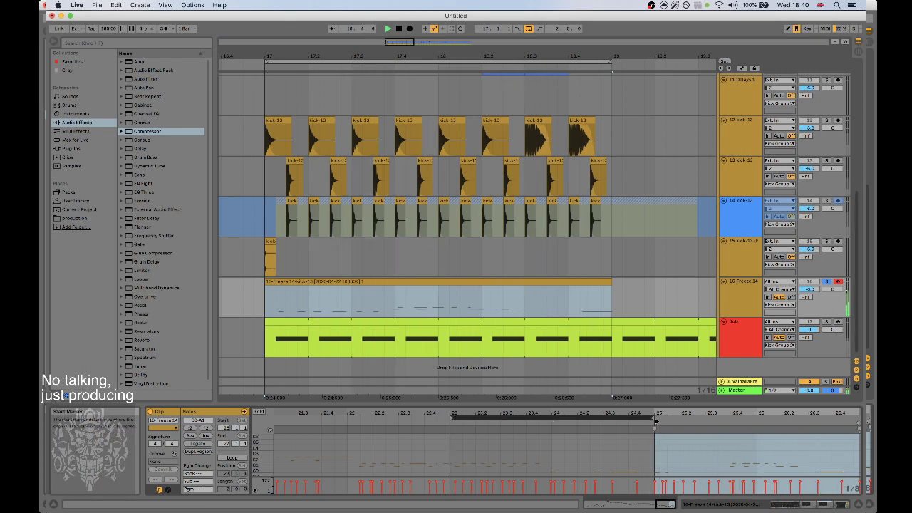
pyautogui.moveTo(656, 421)
pyautogui.mouseDown()
pyautogui.moveTo(413, 424)
pyautogui.moveTo(451, 425)
pyautogui.mouseUp()
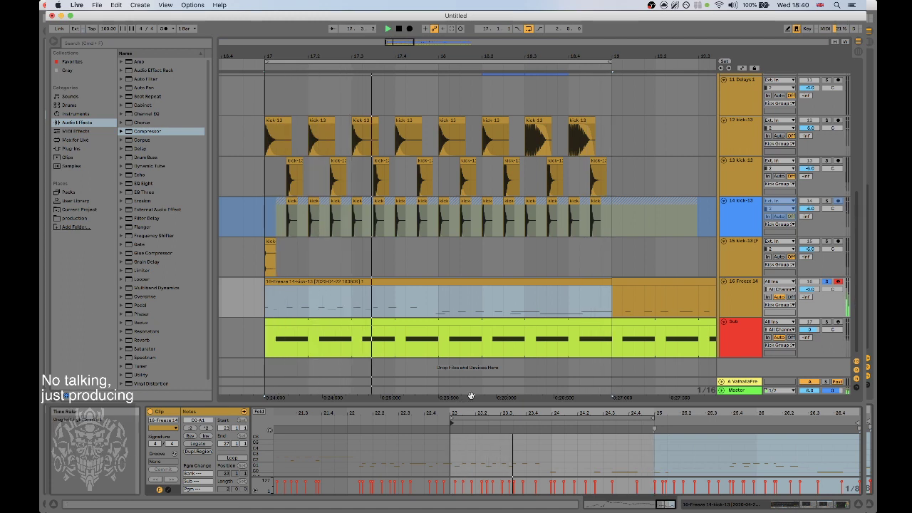
pyautogui.moveTo(473, 413); pyautogui.dragTo(472, 381)
pyautogui.moveTo(711, 447); pyautogui.dragTo(536, 423)
pyautogui.hotkey('shift', 'Tab')
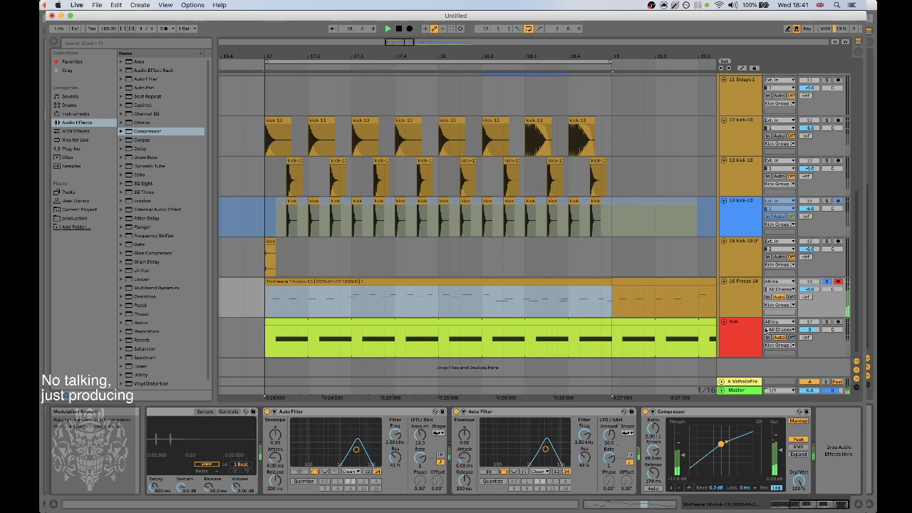
# Cut the notes from bars 25 to 27 of the MIDI clip and paste them over the looped take at bar 17.
pyautogui.click(636, 505)
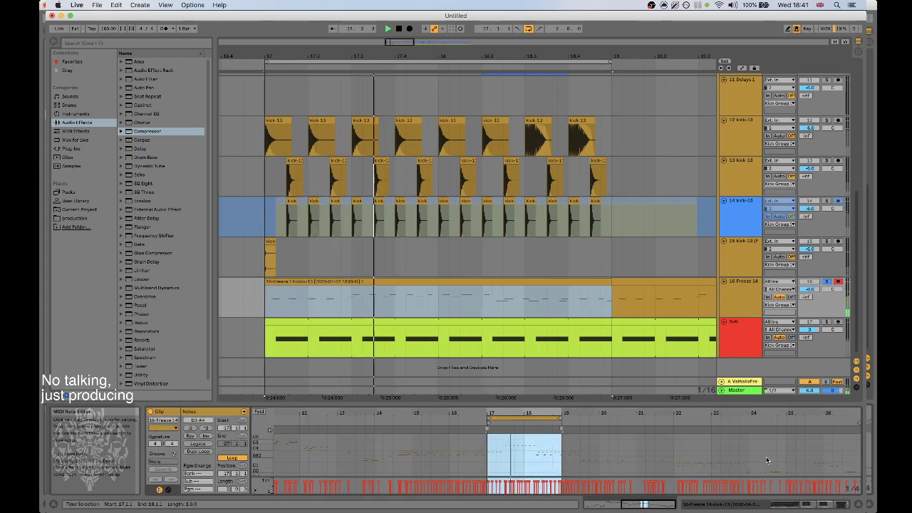
pyautogui.moveTo(788, 451); pyautogui.dragTo(859, 477)
pyautogui.press('super+x')
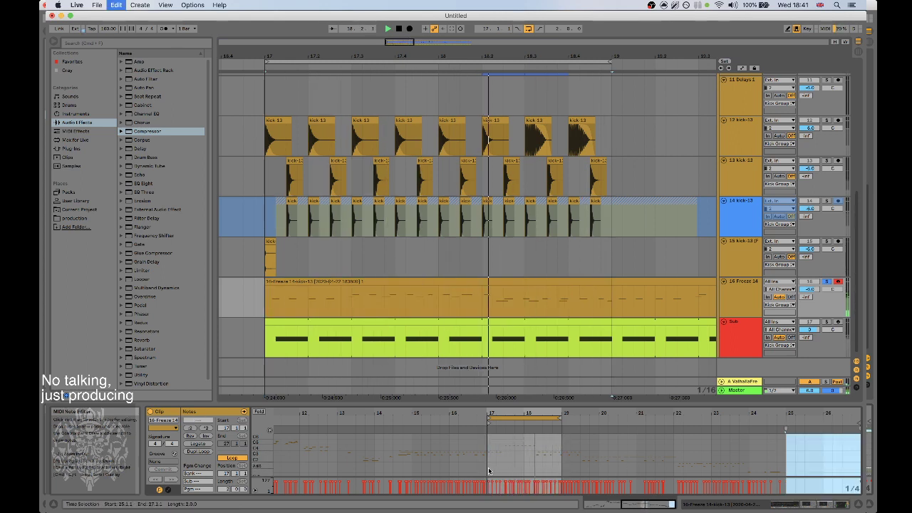
pyautogui.click(488, 471)
pyautogui.press('super+v')
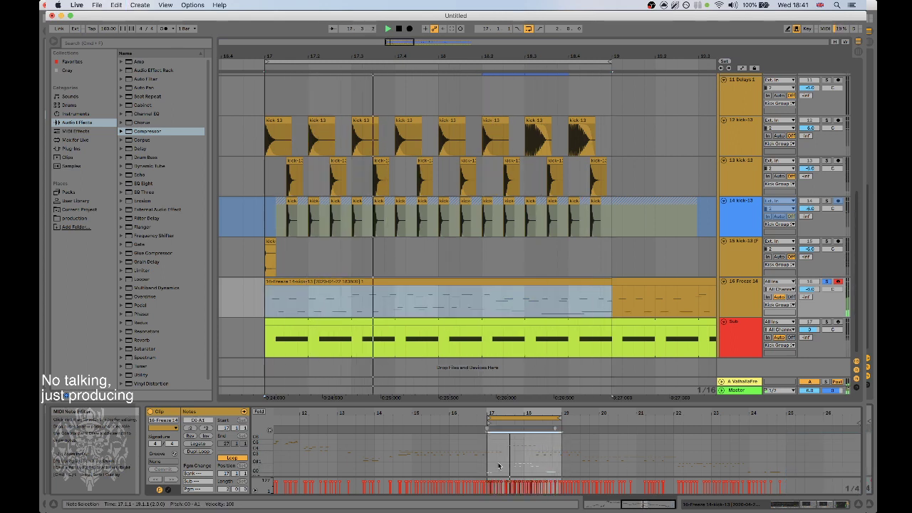
# Lower the second Auto Filter's cutoff to 2.18 kHz and its resonance to about 36%.
pyautogui.hotkey('shift', 'Tab')
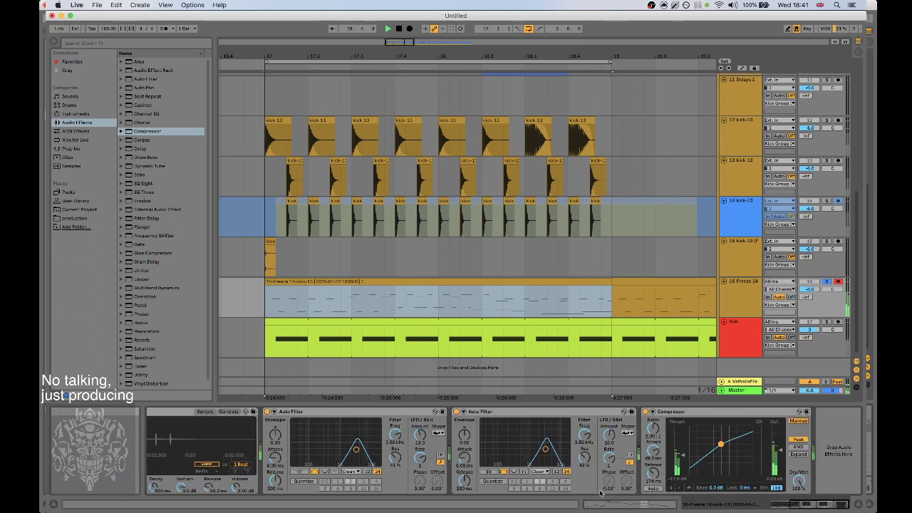
pyautogui.moveTo(584, 434); pyautogui.dragTo(584, 443)
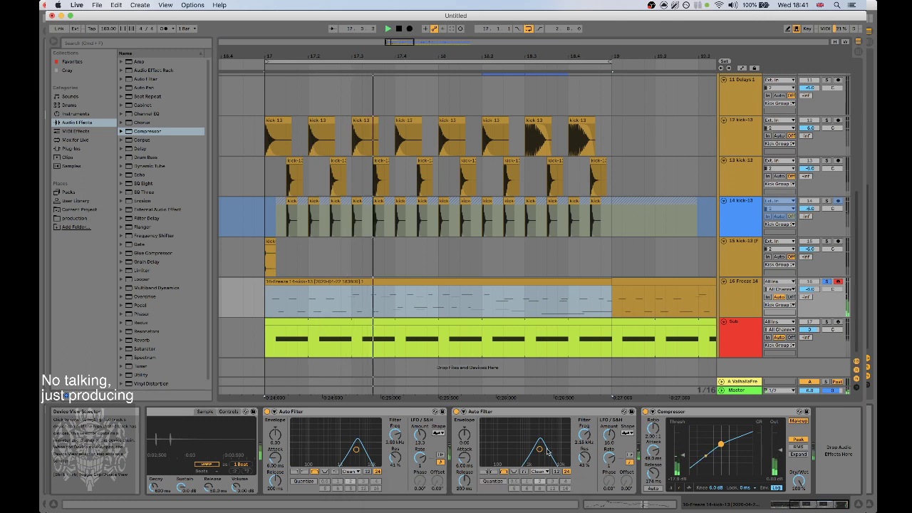
pyautogui.moveTo(585, 457); pyautogui.dragTo(584, 461)
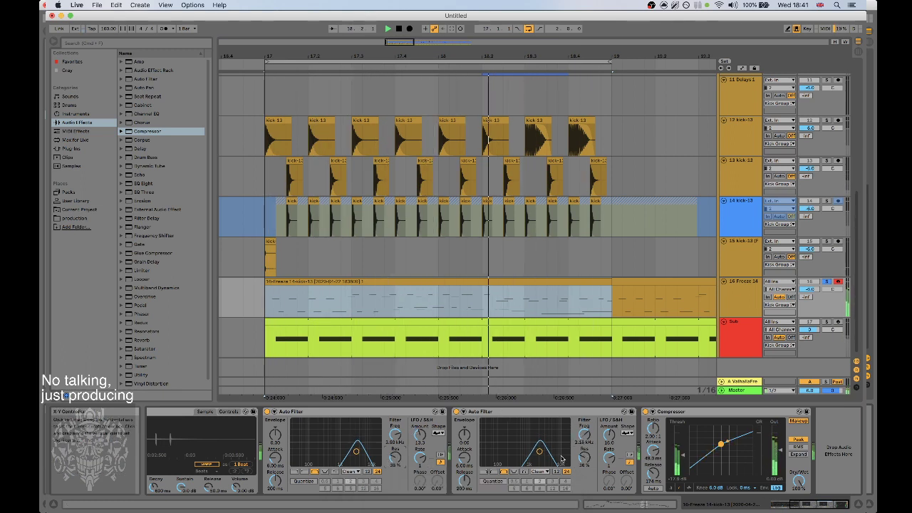
# Reduce the sampler's sustain to -44 dB and raise its volume to about 2.2 dB.
pyautogui.click(778, 505)
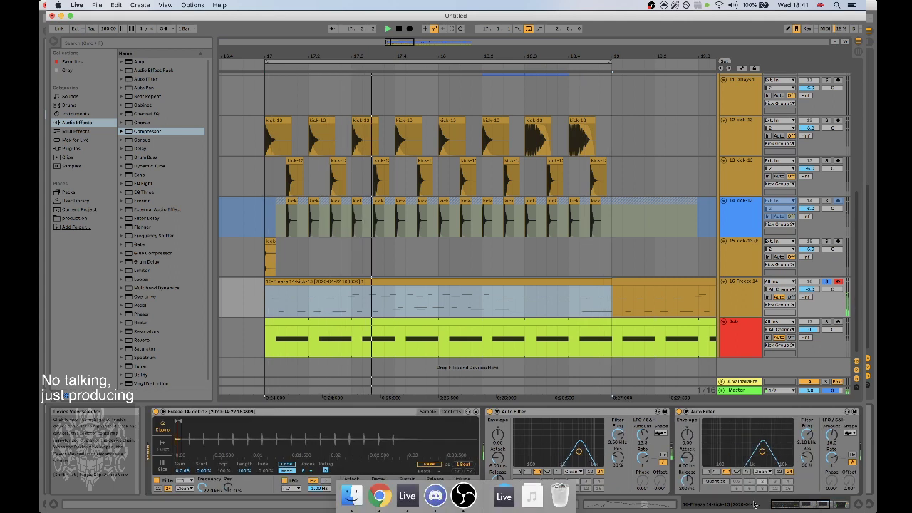
pyautogui.moveTo(404, 487)
pyautogui.mouseDown()
pyautogui.moveTo(404, 512)
pyautogui.moveTo(403, 493)
pyautogui.mouseUp()
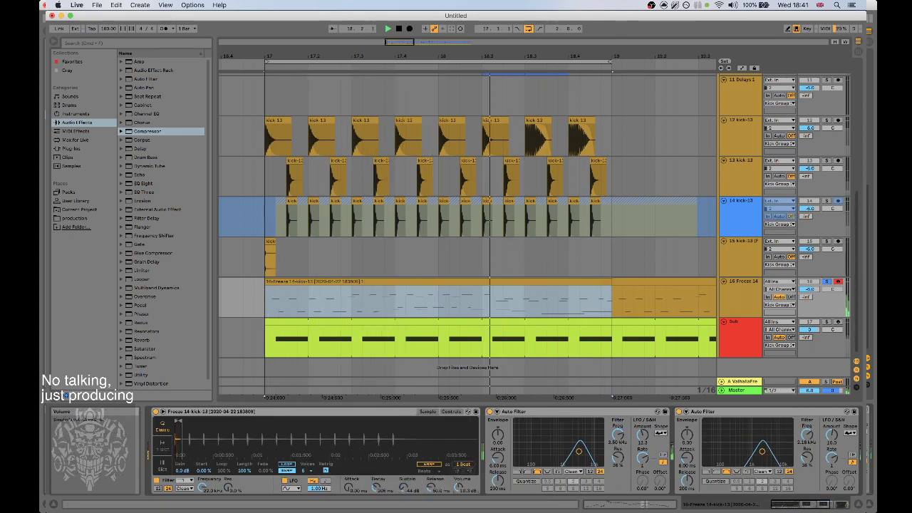
pyautogui.moveTo(462, 488); pyautogui.dragTo(462, 471)
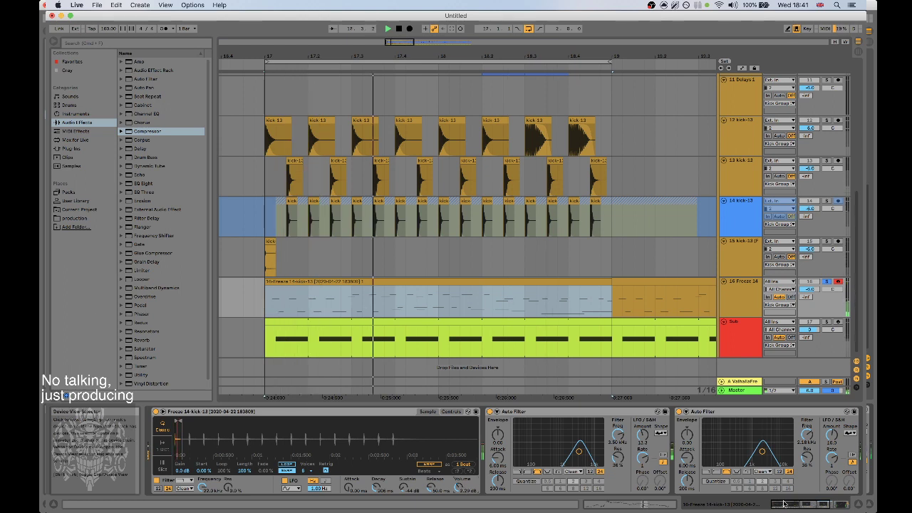
# Lower the Compressor's threshold and add a Grain Delay at the end of track 16's device chain.
pyautogui.hscroll(5, 709, 458)
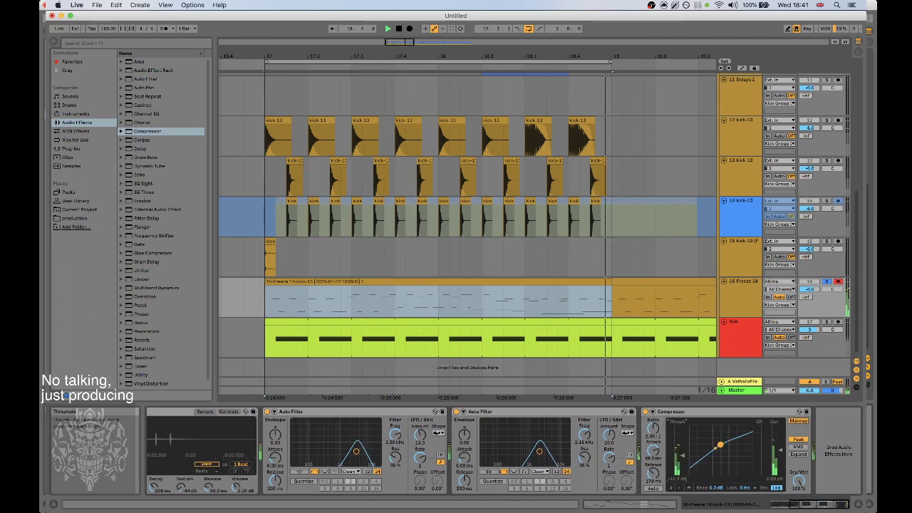
pyautogui.moveTo(722, 444); pyautogui.dragTo(709, 456)
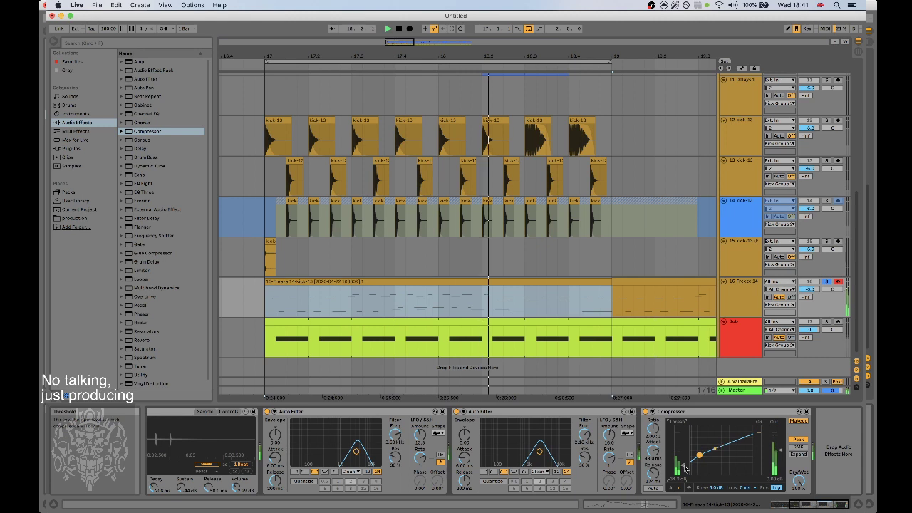
pyautogui.doubleClick(145, 261)
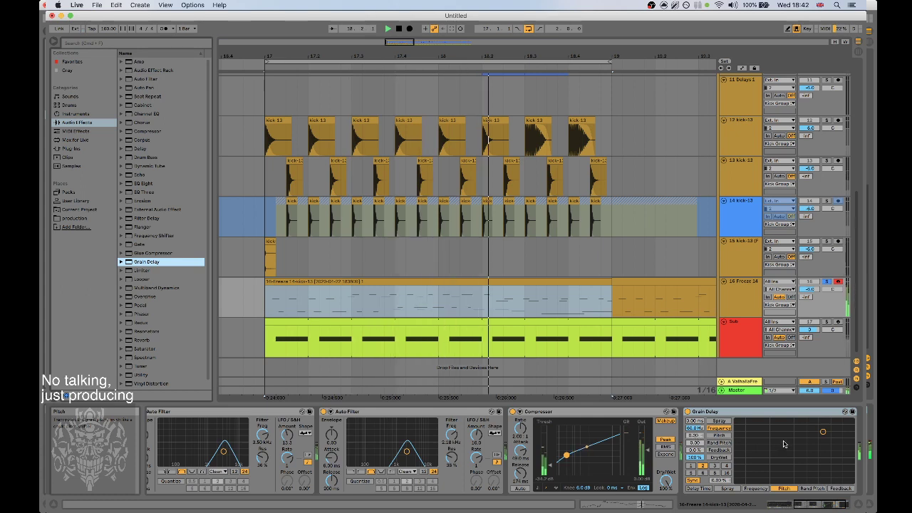
# Set the Grain Delay's pitch to -12, feedback to 37%, random pitch to about 60 and spray to about 190 ms.
pyautogui.click(694, 436)
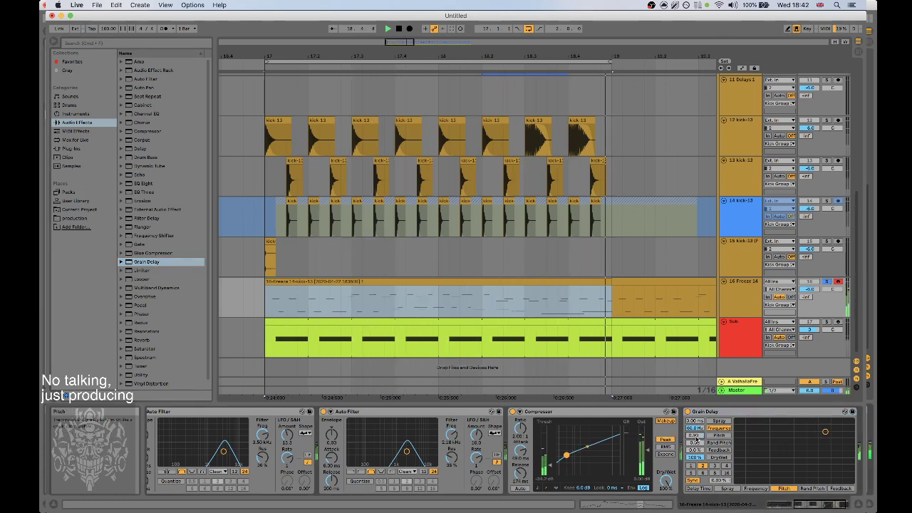
pyautogui.press('Up')
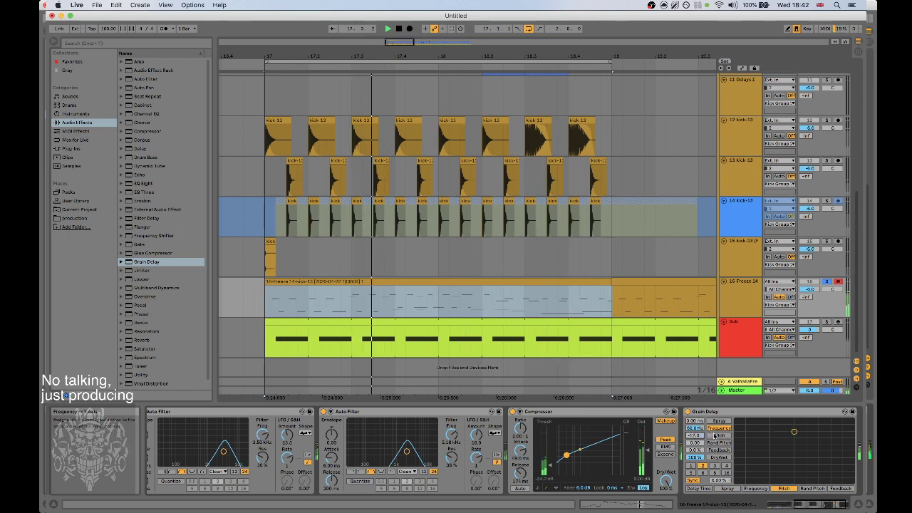
pyautogui.moveTo(695, 451); pyautogui.dragTo(695, 410)
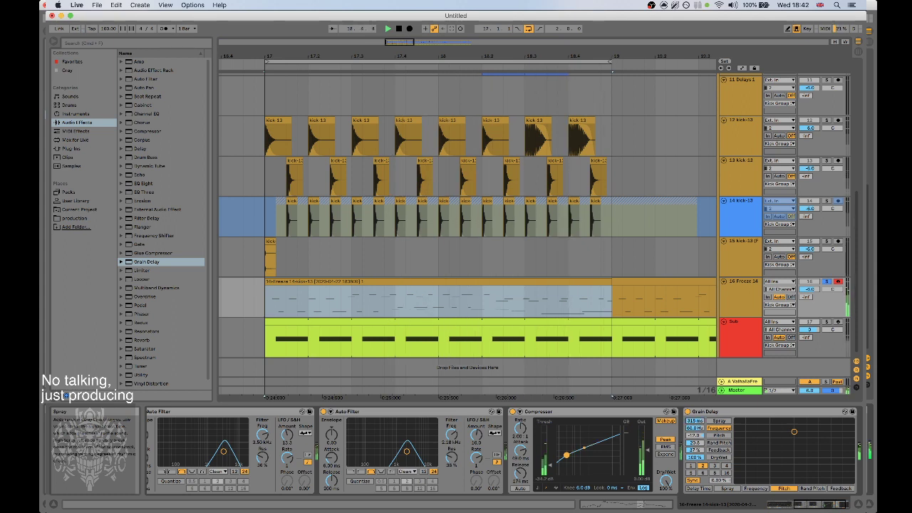
pyautogui.moveTo(695, 443); pyautogui.dragTo(695, 428)
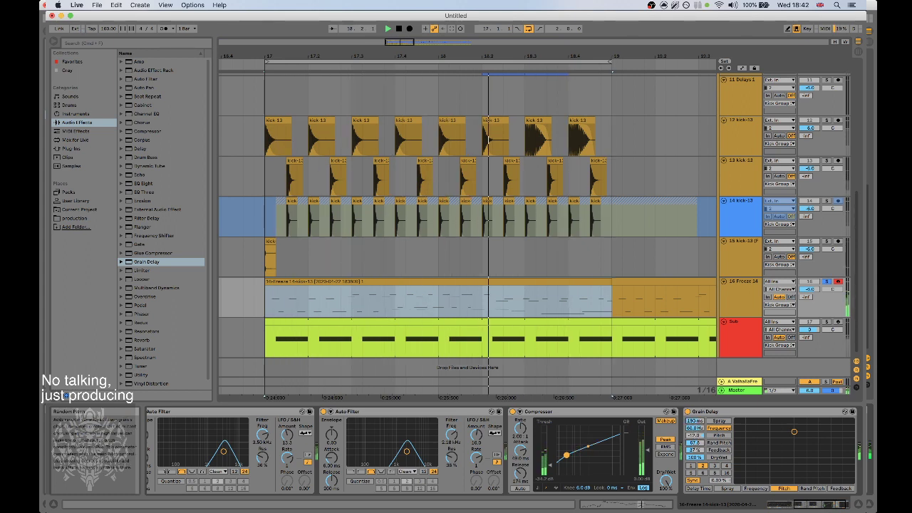
# Insert an Erosion effect right after the sampler and raise track 16's send A to about -18 dB.
pyautogui.click(819, 507)
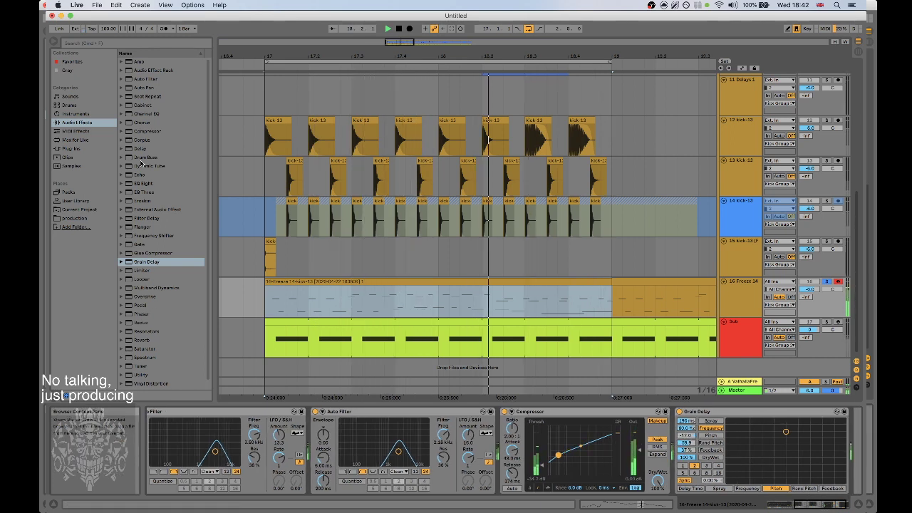
pyautogui.moveTo(143, 201); pyautogui.dragTo(271, 449)
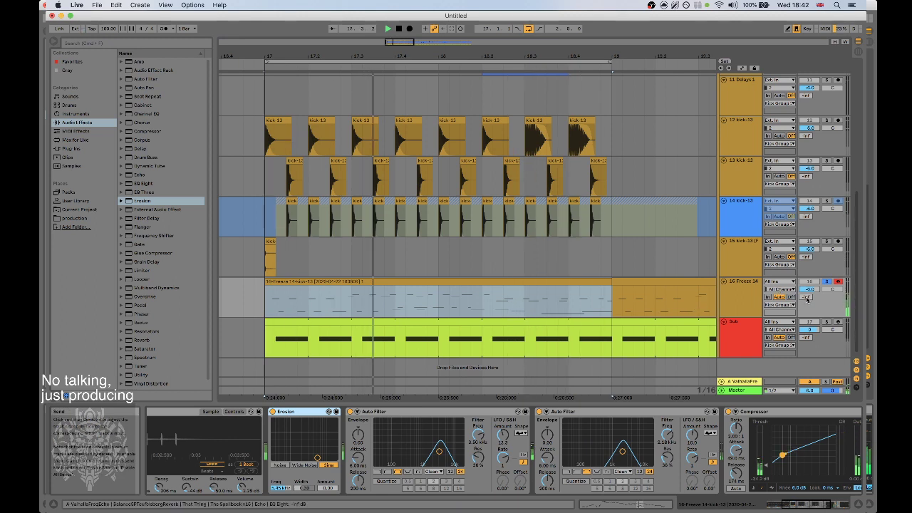
pyautogui.moveTo(808, 299); pyautogui.dragTo(808, 288)
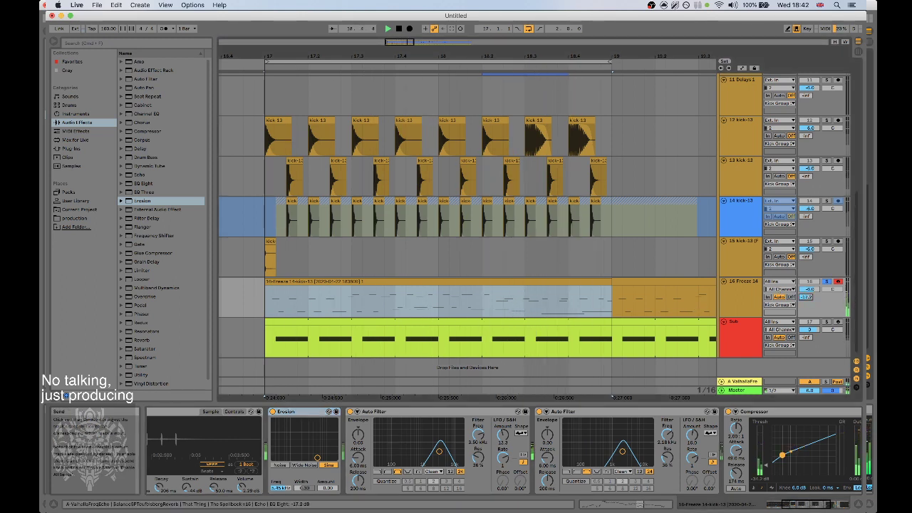
pyautogui.moveTo(807, 297); pyautogui.dragTo(807, 299)
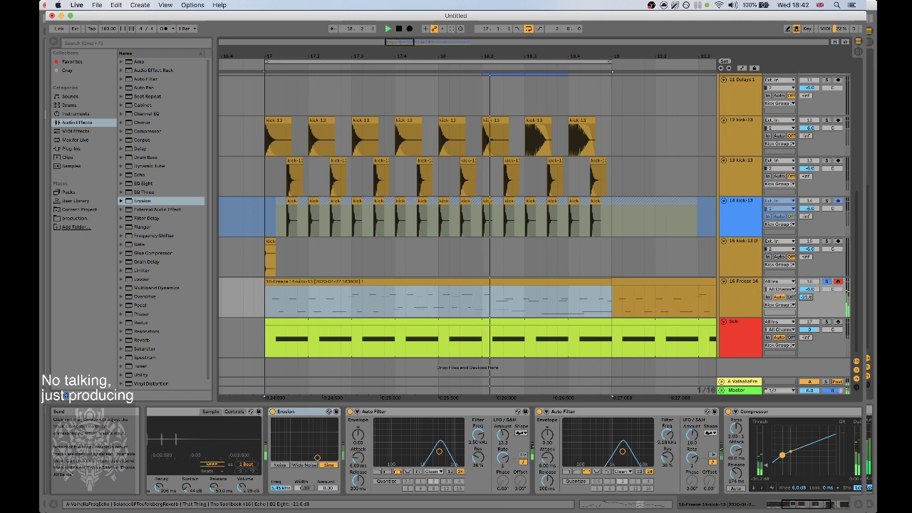
# Move Erosion between the second Auto Filter and the Compressor, and set it to Wide Noise at about 6.18 kHz with an amount of about 75.
pyautogui.moveTo(317, 456); pyautogui.dragTo(615, 414)
pyautogui.click(305, 466)
pyautogui.click(280, 465)
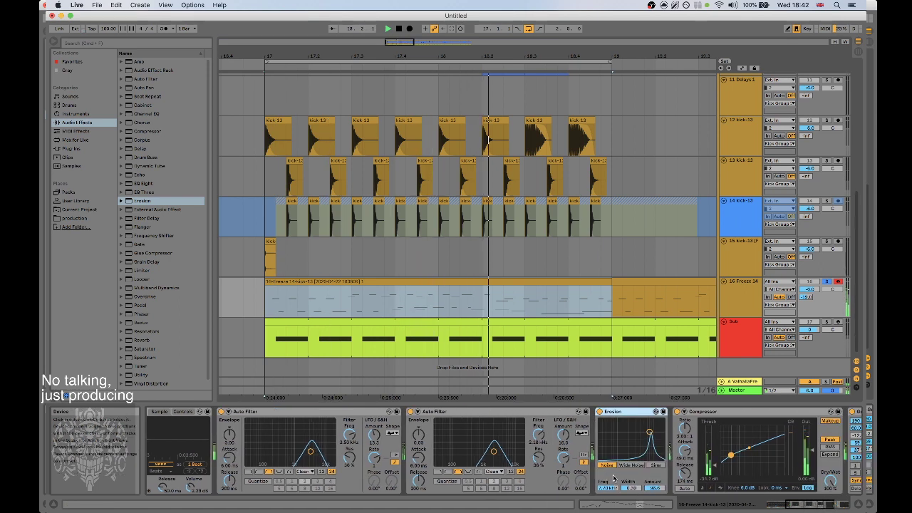
pyautogui.click(630, 465)
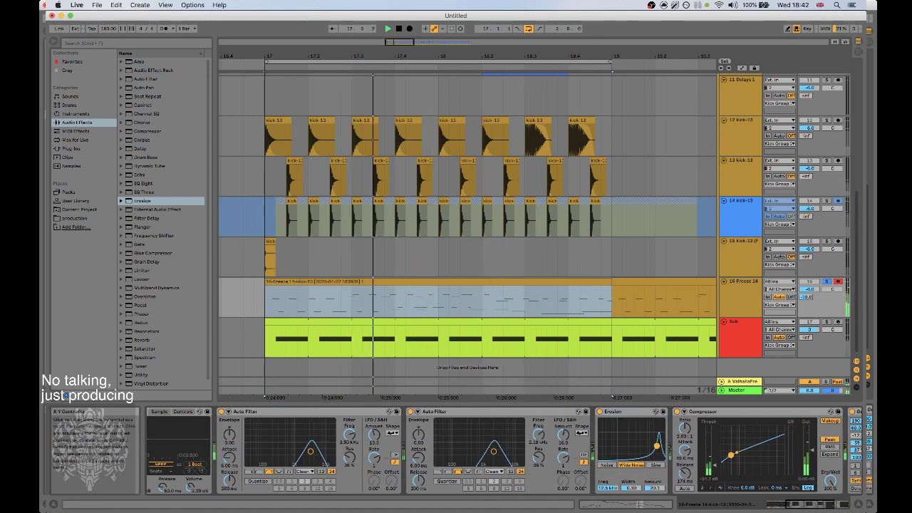
pyautogui.moveTo(657, 446); pyautogui.dragTo(657, 447)
pyautogui.click(819, 505)
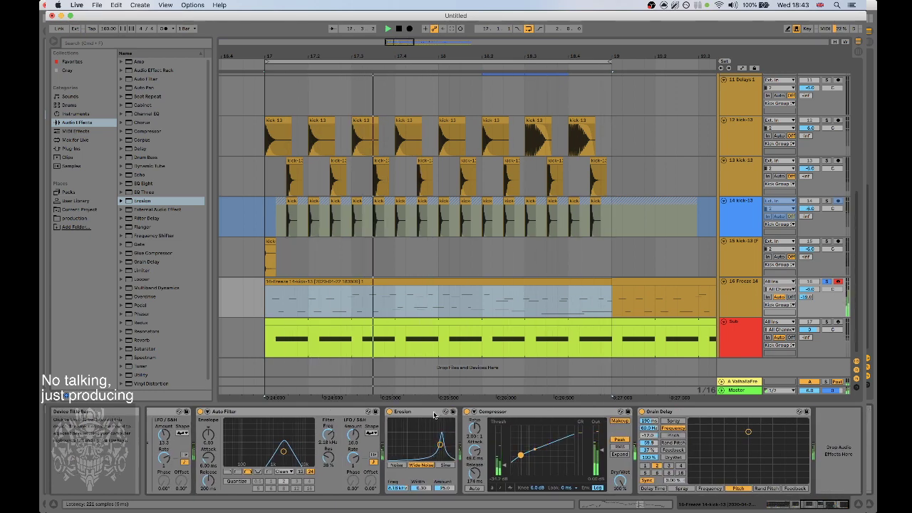
# Move Erosion to the end of the device chain, set its amount to 14.4, and append an Auto Filter and an EQ Eight.
pyautogui.moveTo(420, 412); pyautogui.dragTo(790, 448)
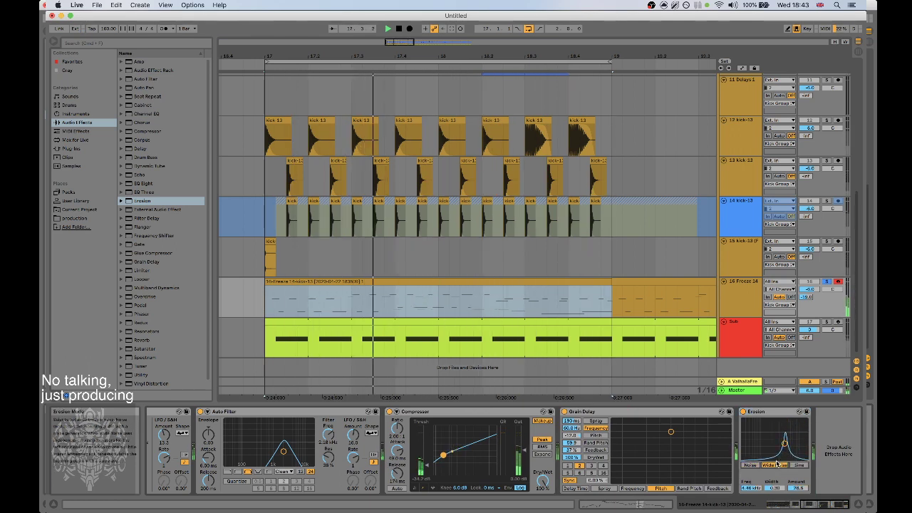
pyautogui.click(775, 466)
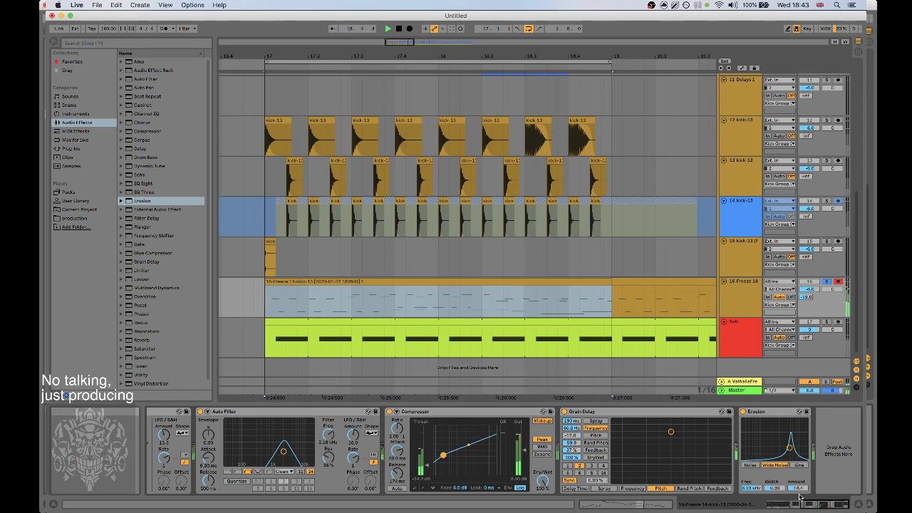
pyautogui.doubleClick(147, 79)
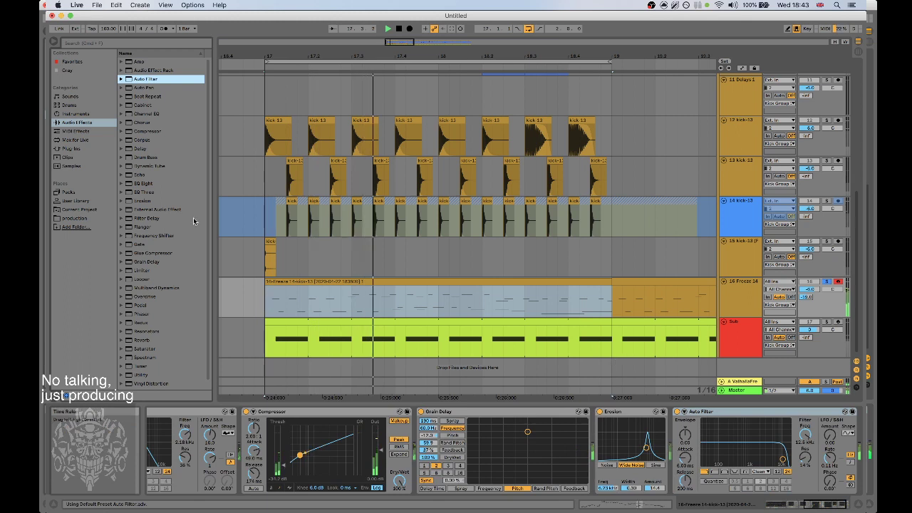
pyautogui.doubleClick(144, 184)
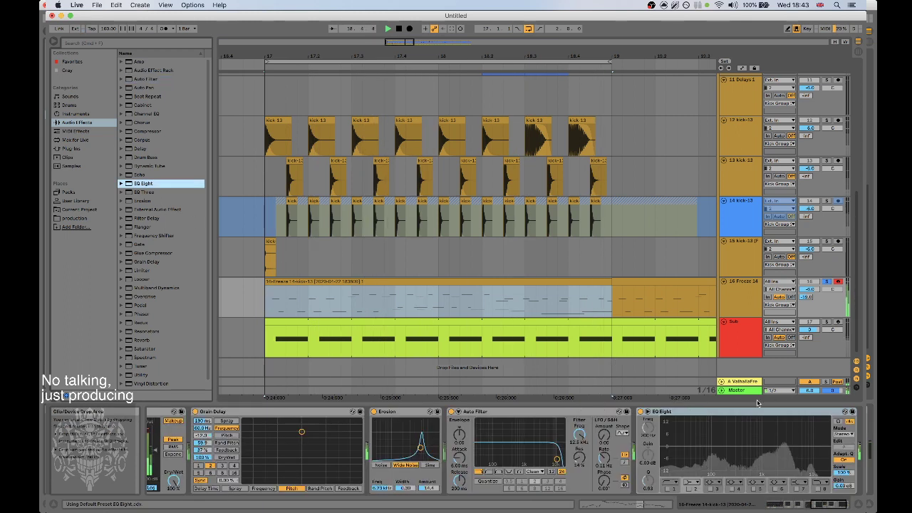
# In EQ Eight, cut the highs by about 2.9 dB with band 6 and the mids by about 4.6 dB with a narrowed band 5.
pyautogui.click(773, 491)
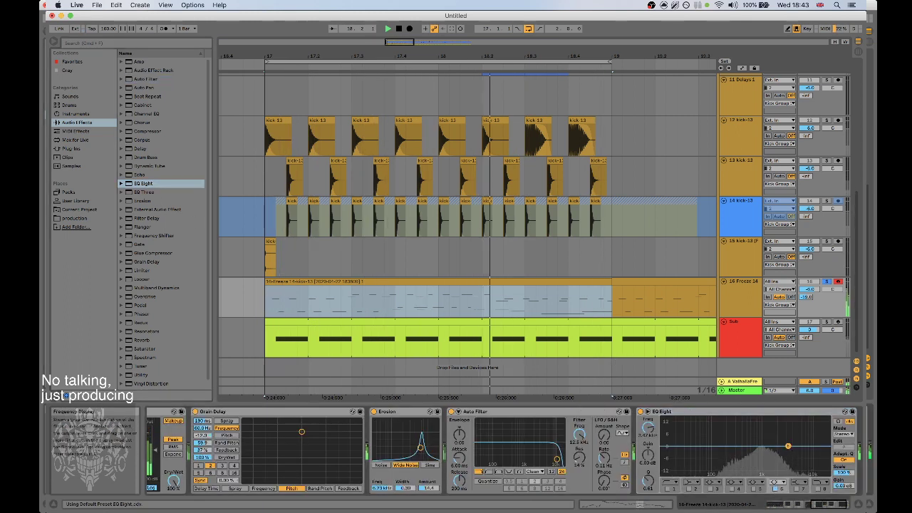
pyautogui.moveTo(782, 423); pyautogui.dragTo(775, 418)
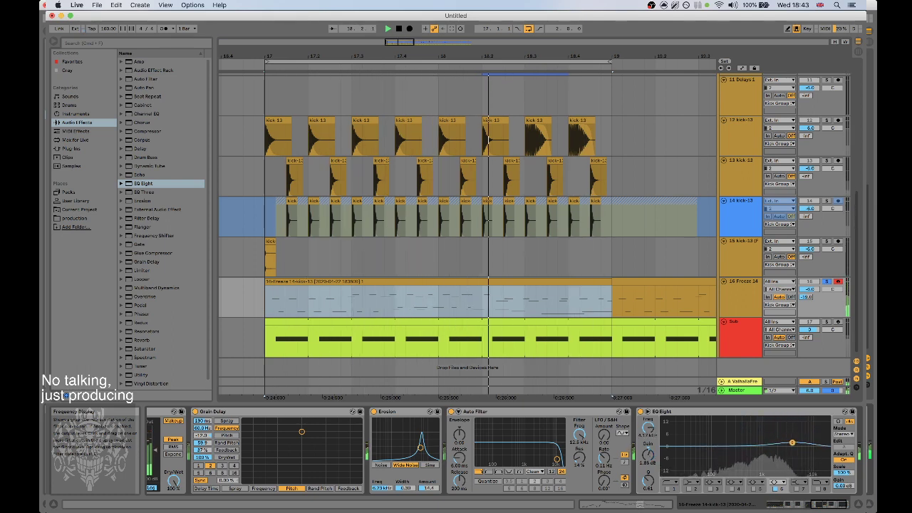
pyautogui.moveTo(792, 443); pyautogui.dragTo(812, 422)
pyautogui.moveTo(648, 480); pyautogui.dragTo(648, 465)
pyautogui.moveTo(809, 448); pyautogui.dragTo(809, 451)
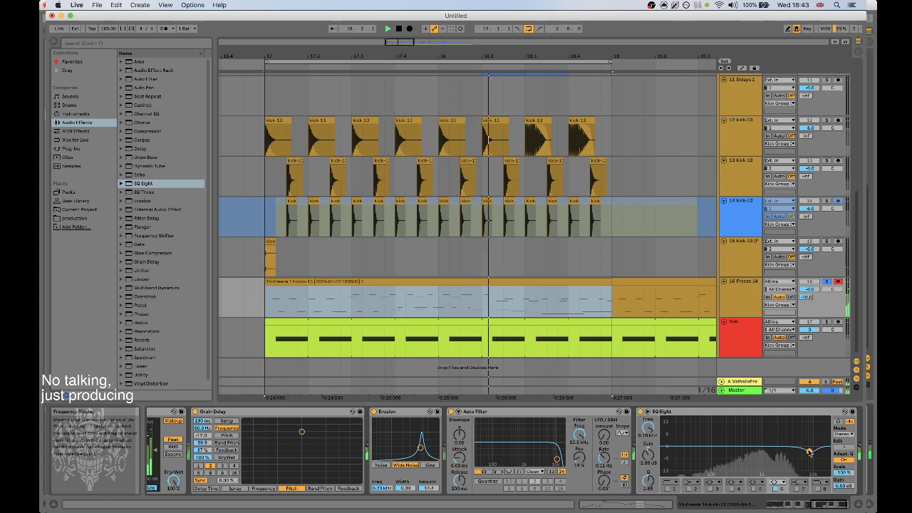
pyautogui.click(753, 484)
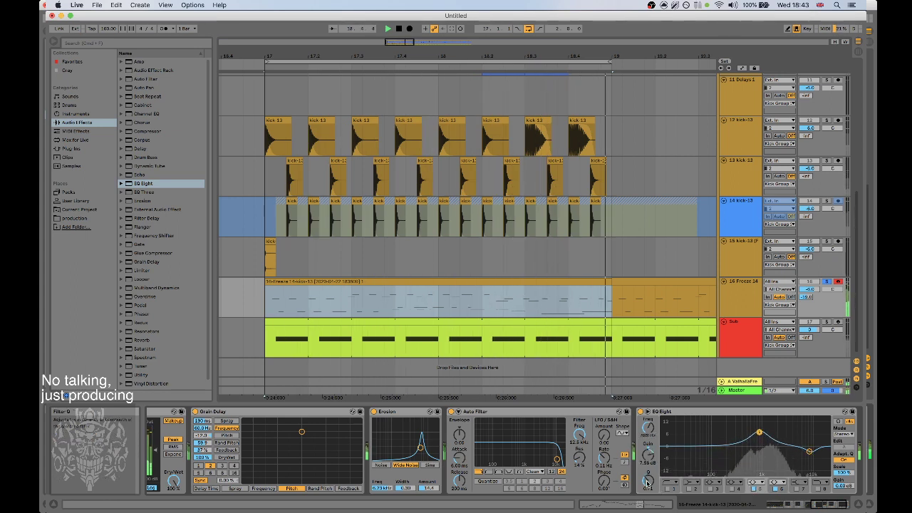
pyautogui.moveTo(751, 433); pyautogui.dragTo(760, 447)
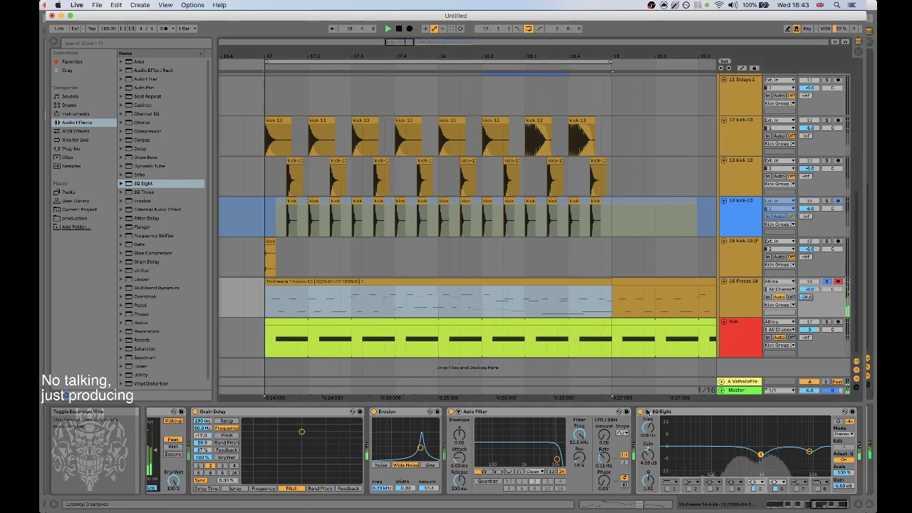
# Switch off the two Auto Filters placed ahead of the Compressor.
pyautogui.click(808, 506)
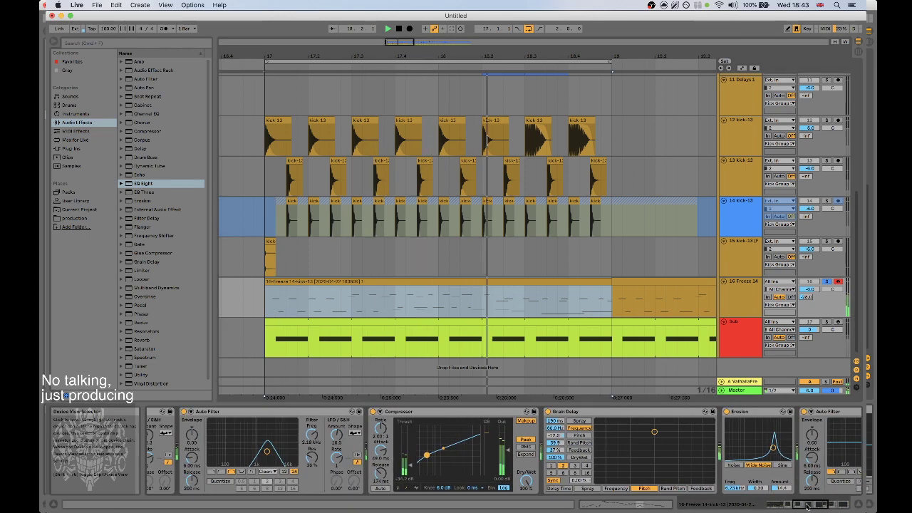
pyautogui.moveTo(807, 506); pyautogui.dragTo(798, 506)
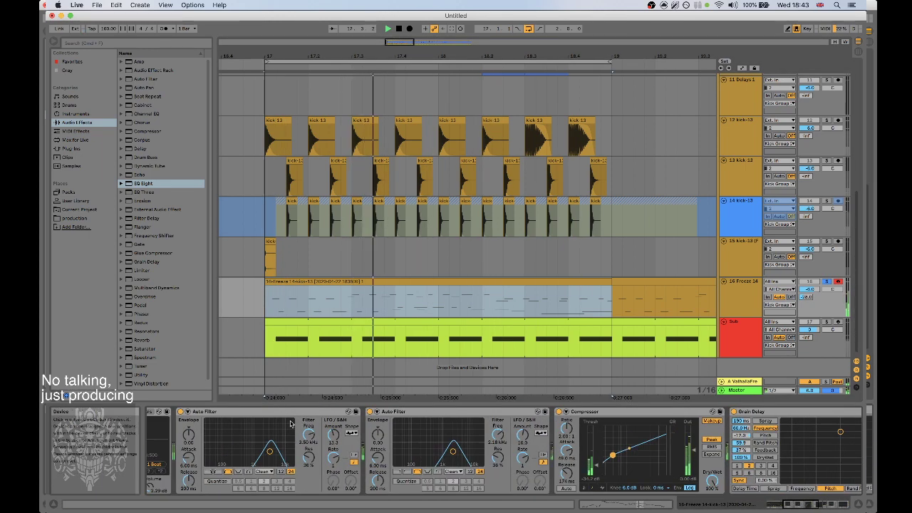
pyautogui.click(180, 412)
pyautogui.click(369, 412)
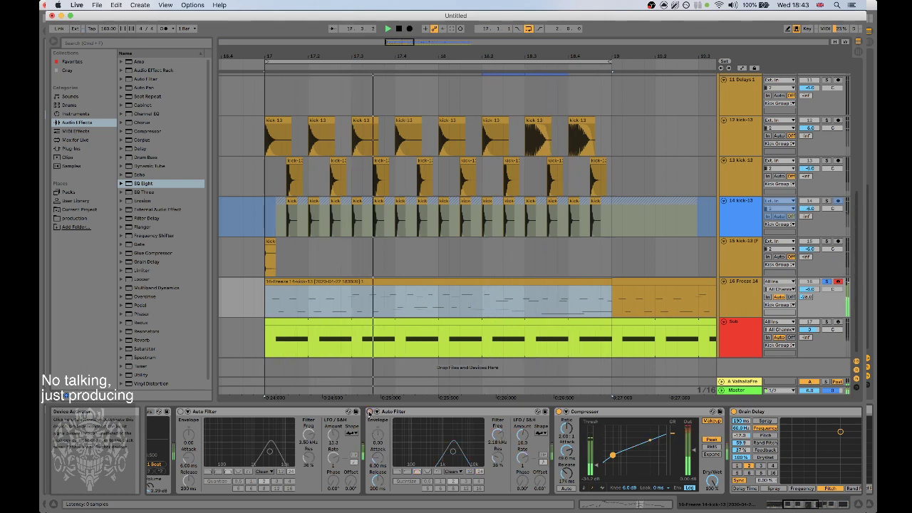
# Replace the first bypassed Auto Filter with a default one, set to high-pass at 373 Hz with zero resonance.
pyautogui.click(808, 506)
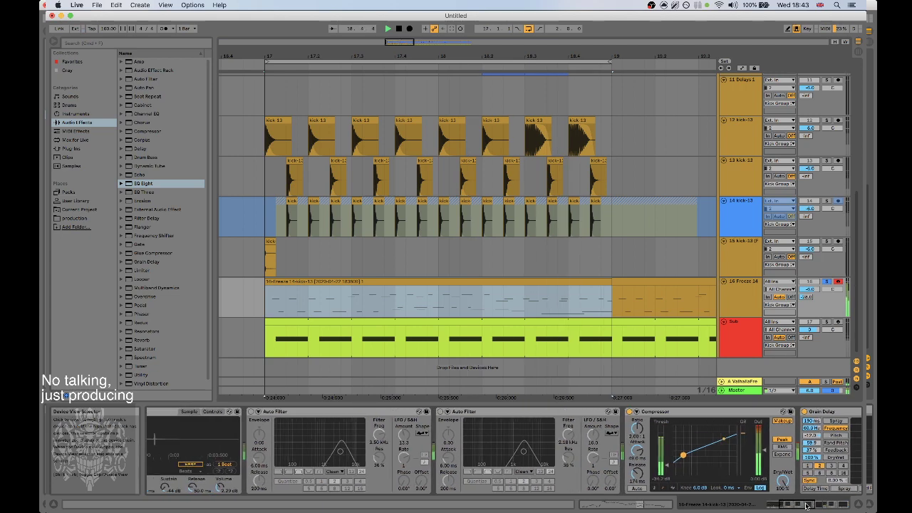
pyautogui.click(807, 505)
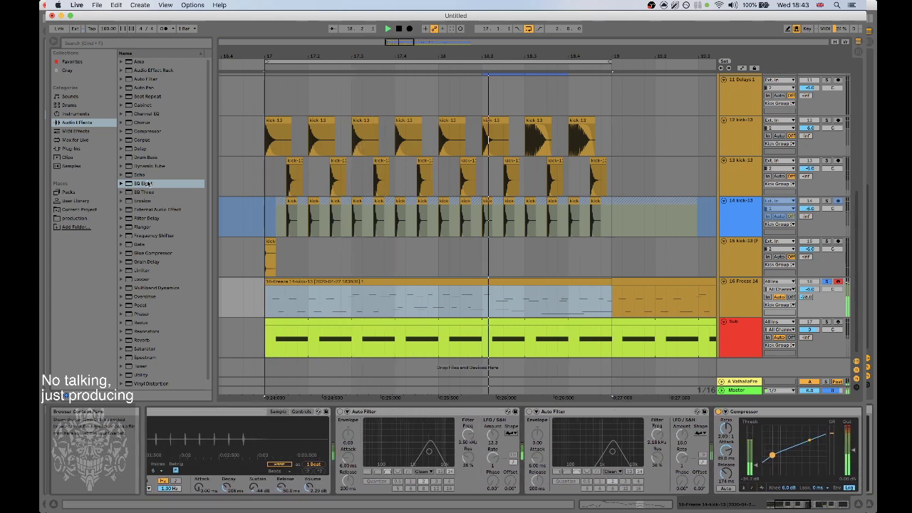
pyautogui.moveTo(146, 78); pyautogui.dragTo(364, 447)
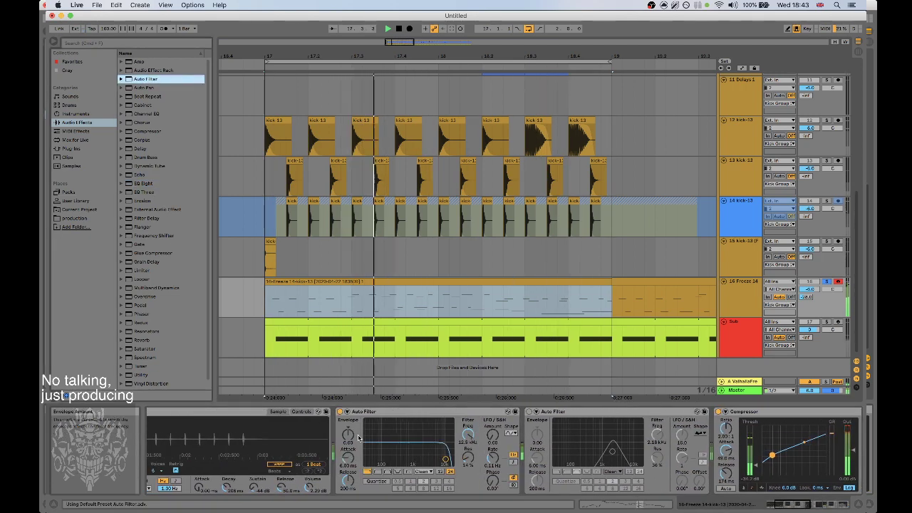
pyautogui.click(377, 471)
pyautogui.moveTo(468, 434); pyautogui.dragTo(468, 479)
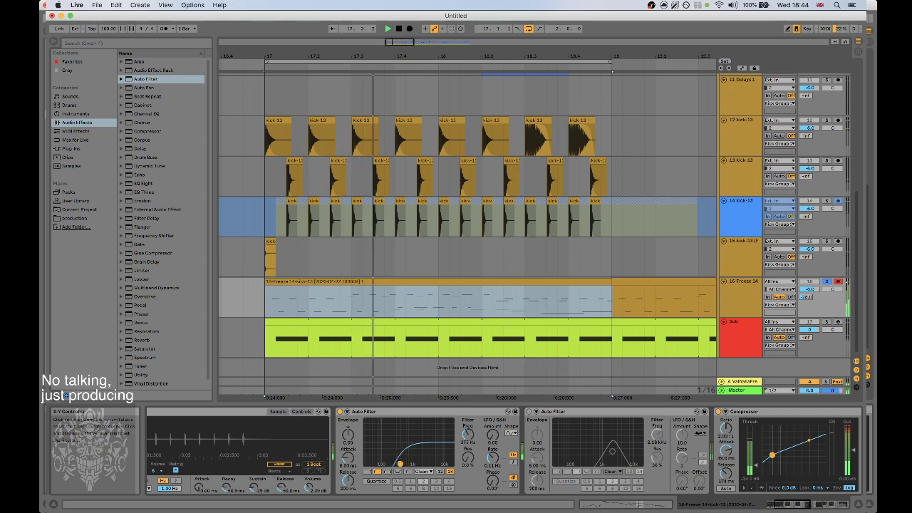
# Delete the low-pitched notes within the looped bars 17 and 18 of the Freeze 14 MIDI clip.
pyautogui.click(631, 506)
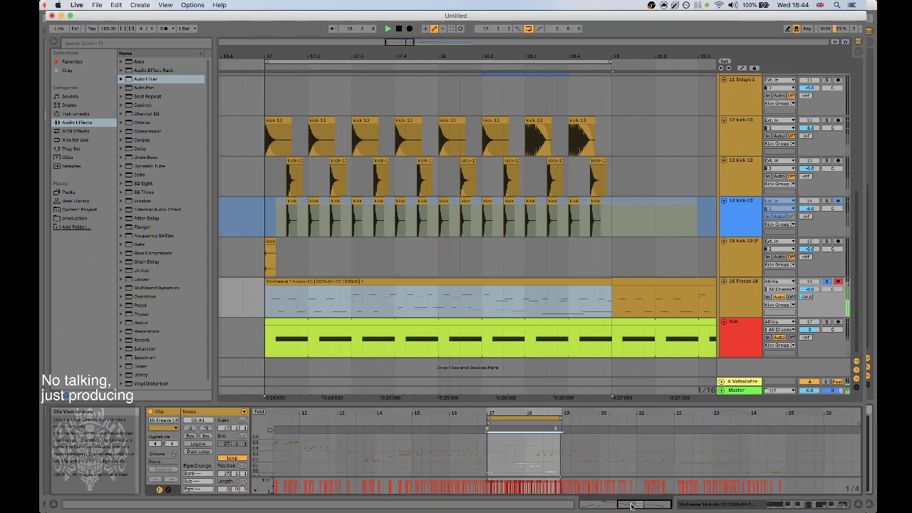
pyautogui.click(510, 463)
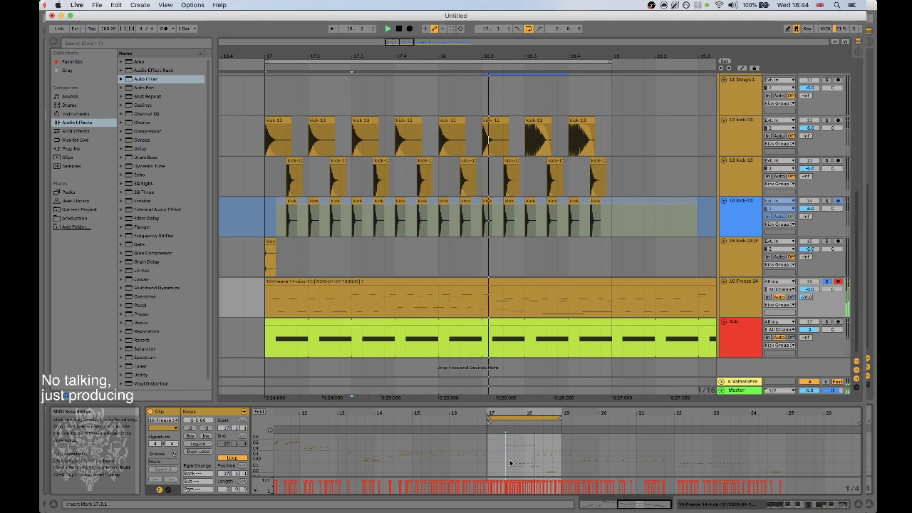
pyautogui.moveTo(493, 462); pyautogui.dragTo(557, 478)
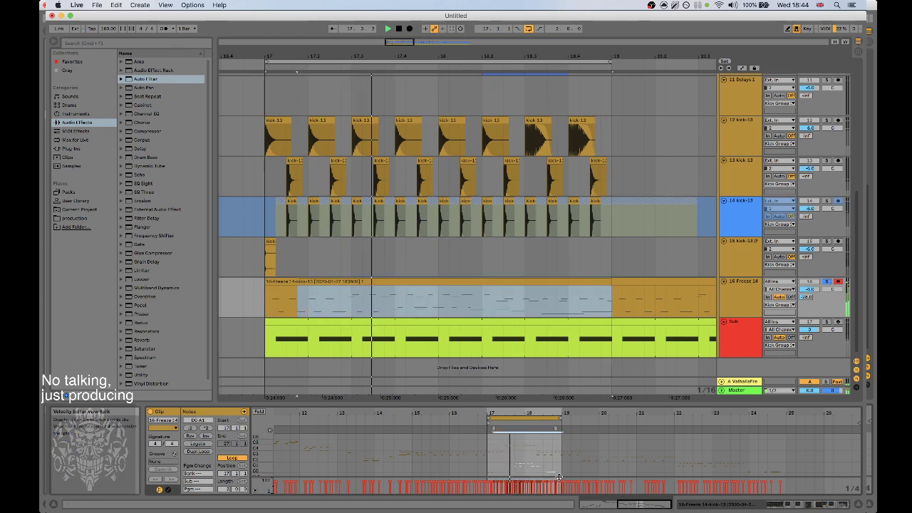
pyautogui.press('Delete')
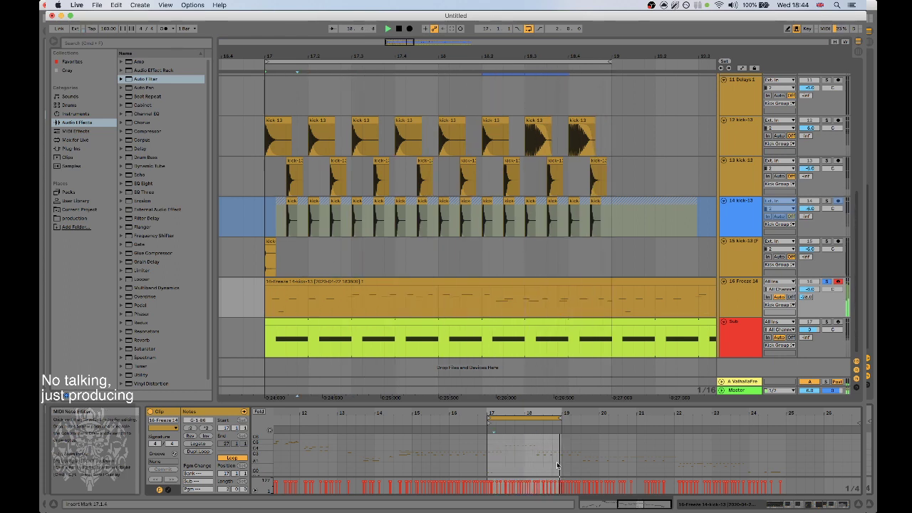
pyautogui.press('super+v')
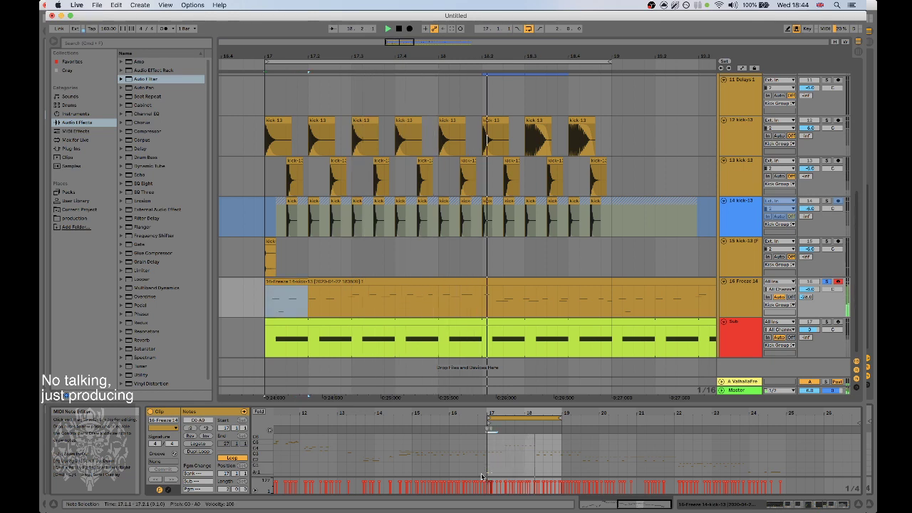
pyautogui.press('Delete')
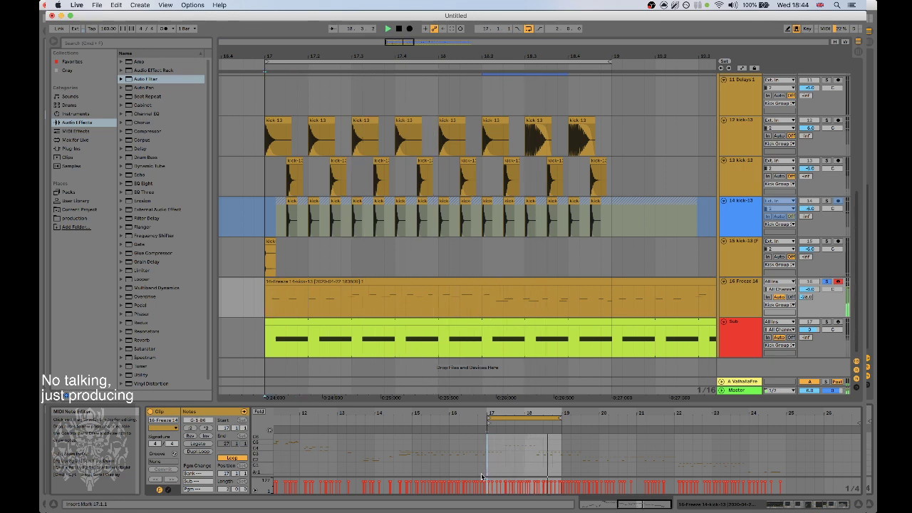
# Copy the group of C3–B3 notes starting around bar 14.3 and paste it at 17.4.1 inside the loop.
pyautogui.click(405, 453)
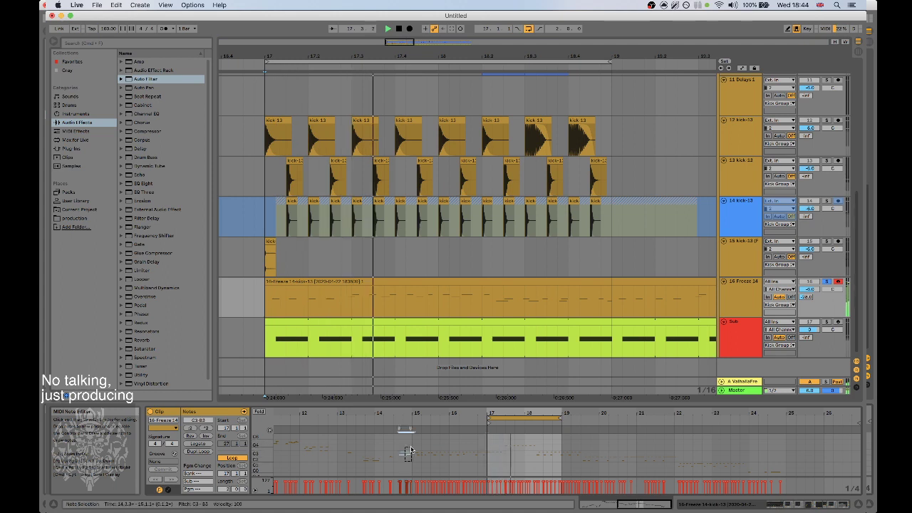
pyautogui.click(516, 464)
pyautogui.press('super+v')
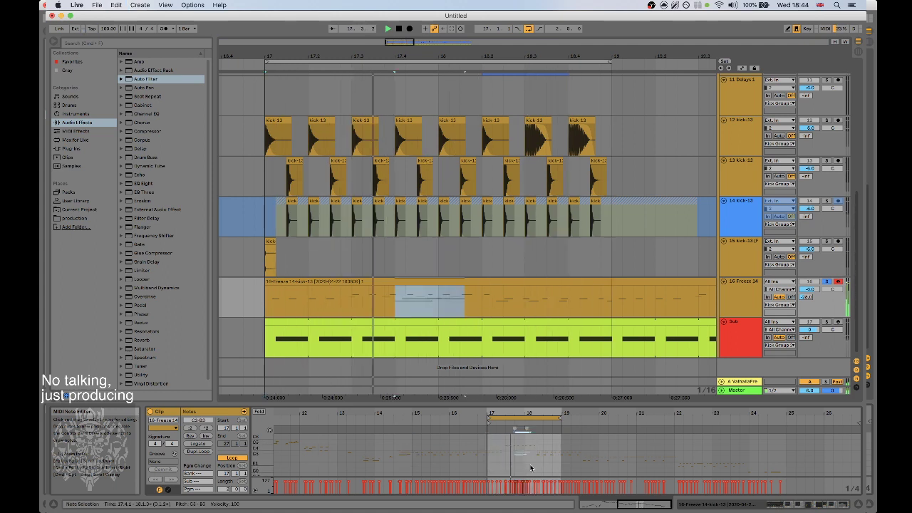
# Raise the Compressor's threshold with an 11.4 ms attack, and raise the cutoff of the Auto Filter just before it.
pyautogui.hotkey('shift', 'Tab')
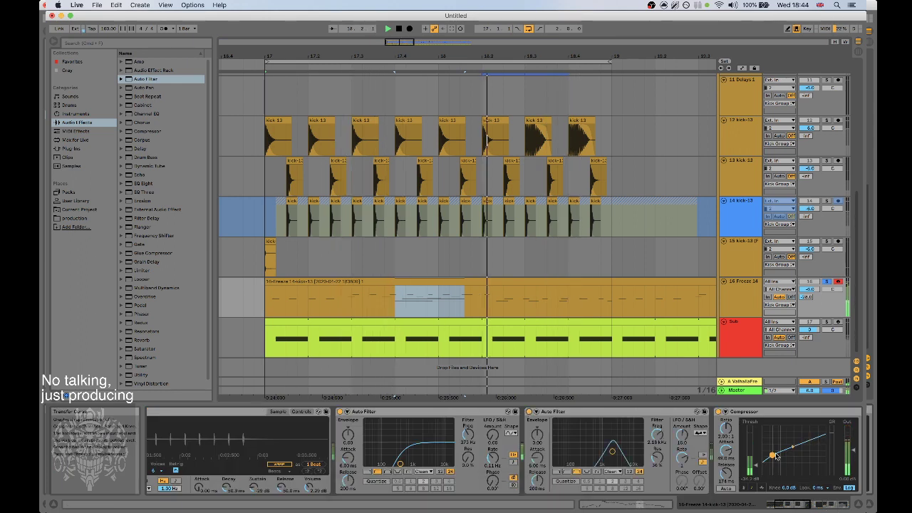
pyautogui.moveTo(760, 467); pyautogui.dragTo(760, 455)
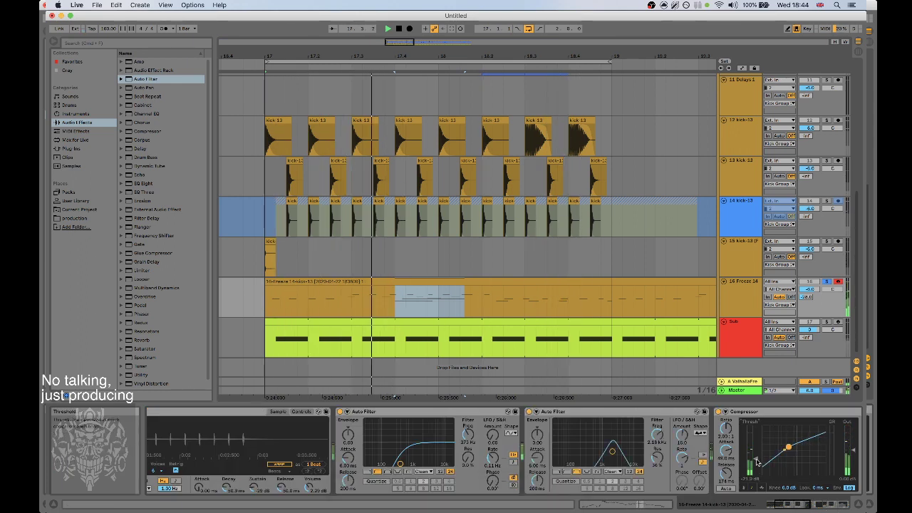
pyautogui.hscroll(4, 379, 447)
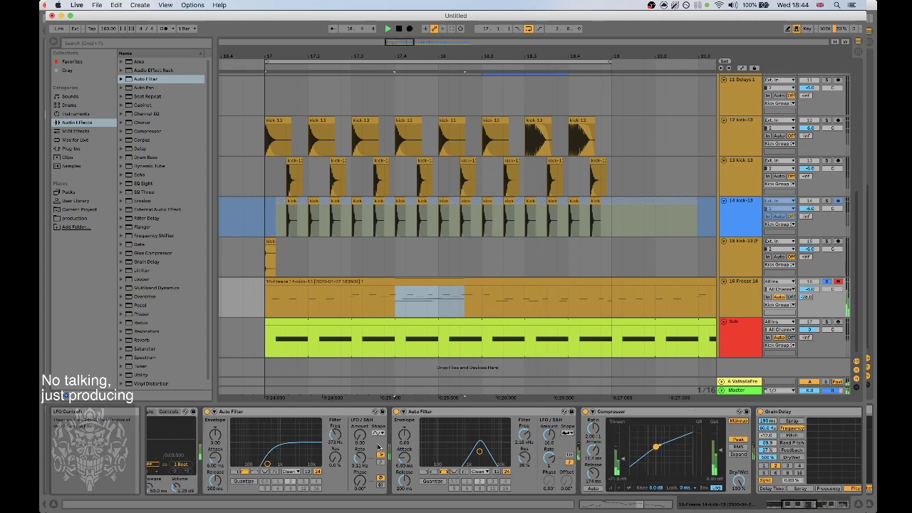
pyautogui.moveTo(522, 438); pyautogui.dragTo(549, 419)
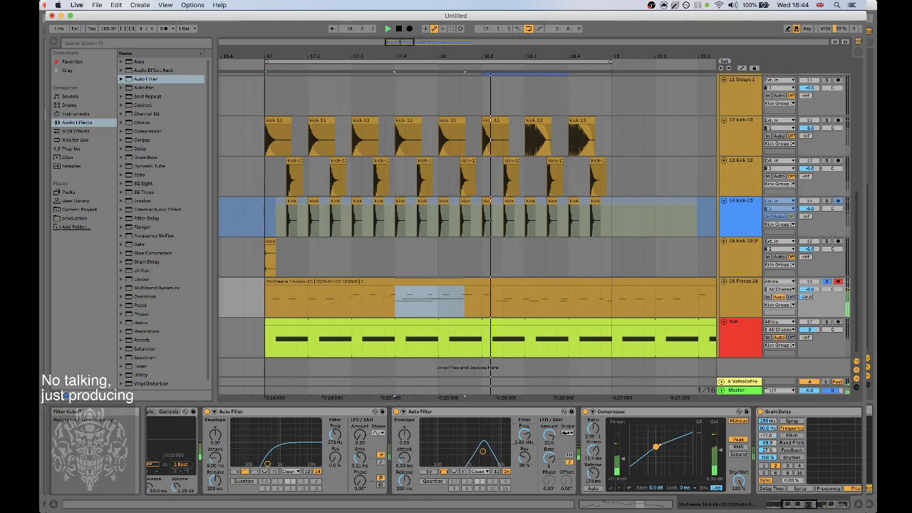
# Open up the low-pass Auto Filter between Erosion and EQ Eight by raising its cutoff to nearly 20 kHz.
pyautogui.click(827, 503)
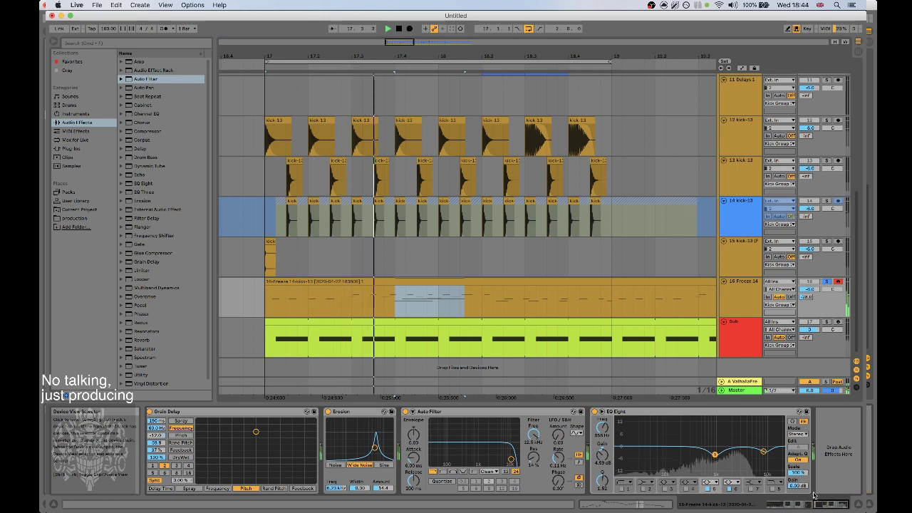
pyautogui.moveTo(532, 440)
pyautogui.mouseDown()
pyautogui.moveTo(531, 458)
pyautogui.moveTo(532, 425)
pyautogui.mouseUp()
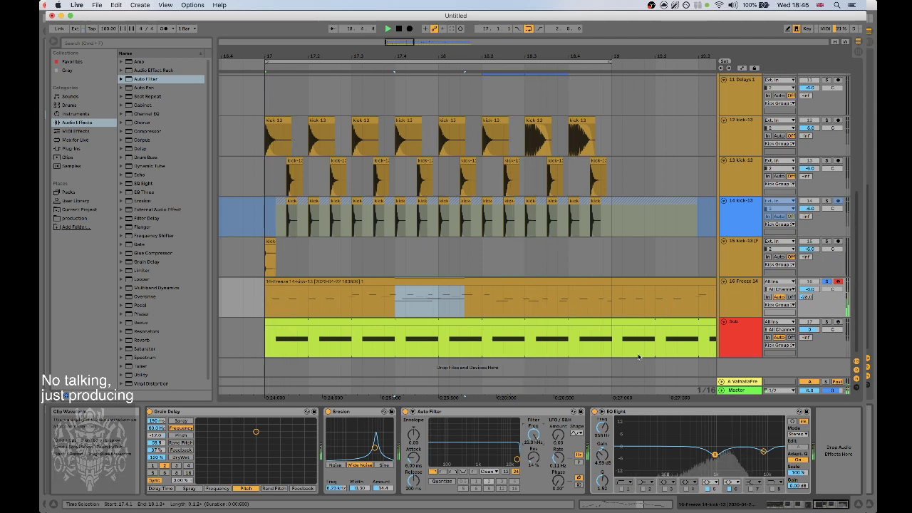
pyautogui.hotkey('shift', 'Tab')
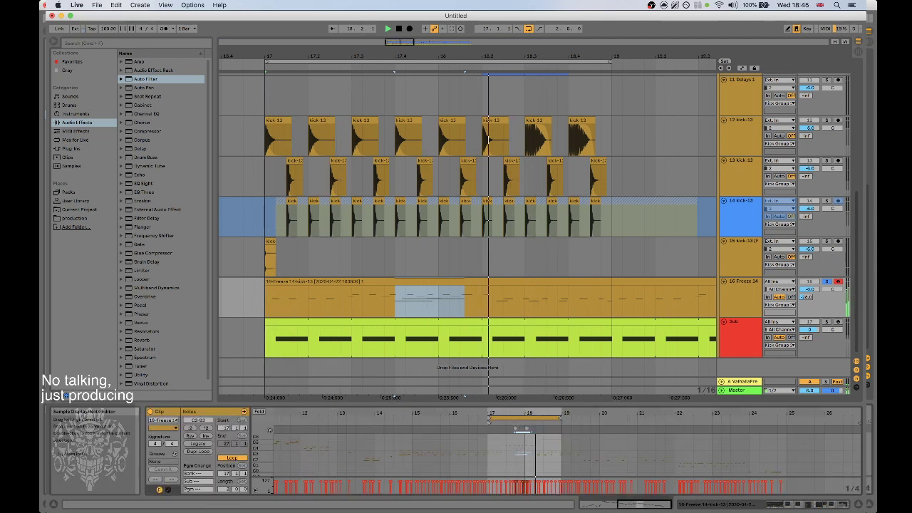
pyautogui.hotkey('shift', 'Tab')
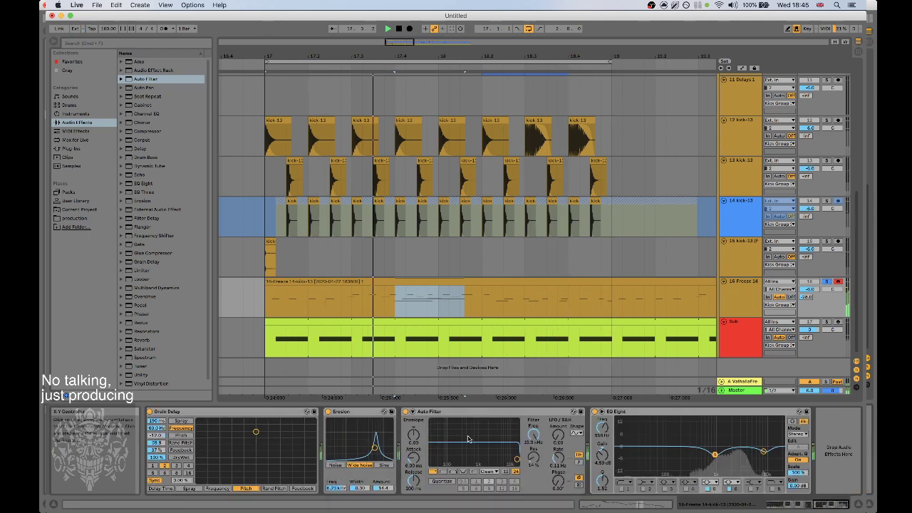
# Audition Grain Delay and Erosion by bypassing and re-enabling each, and set the Grain Delay's dry/wet to 16%.
pyautogui.hscroll(-3, 468, 439)
pyautogui.click(232, 412)
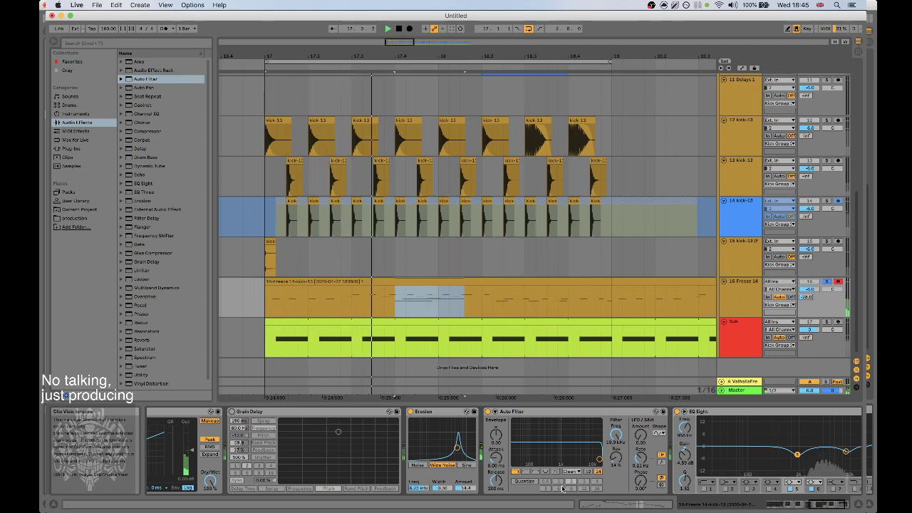
pyautogui.click(232, 412)
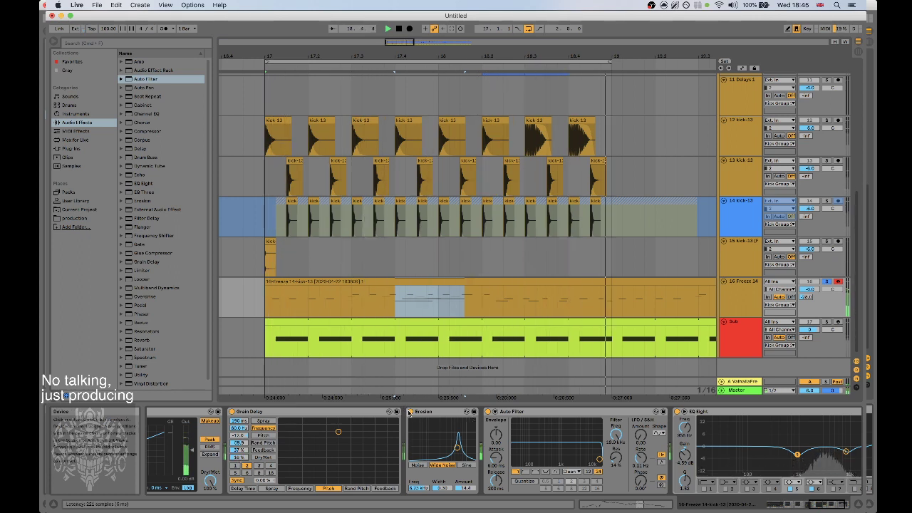
pyautogui.click(411, 412)
pyautogui.click(411, 413)
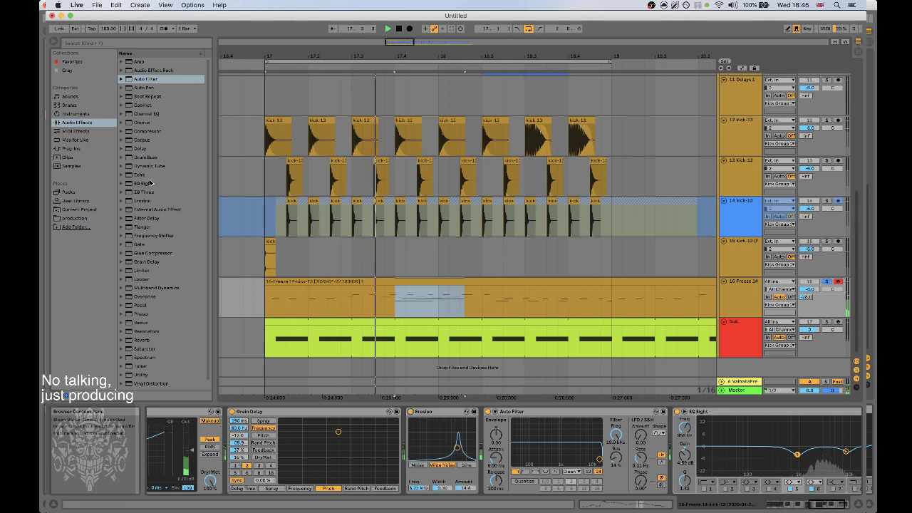
# Insert a Delay between the Auto Filter and EQ Eight, with Ping Pong on, lower feedback and a 20% dry/wet mix.
pyautogui.moveTo(140, 150); pyautogui.dragTo(678, 460)
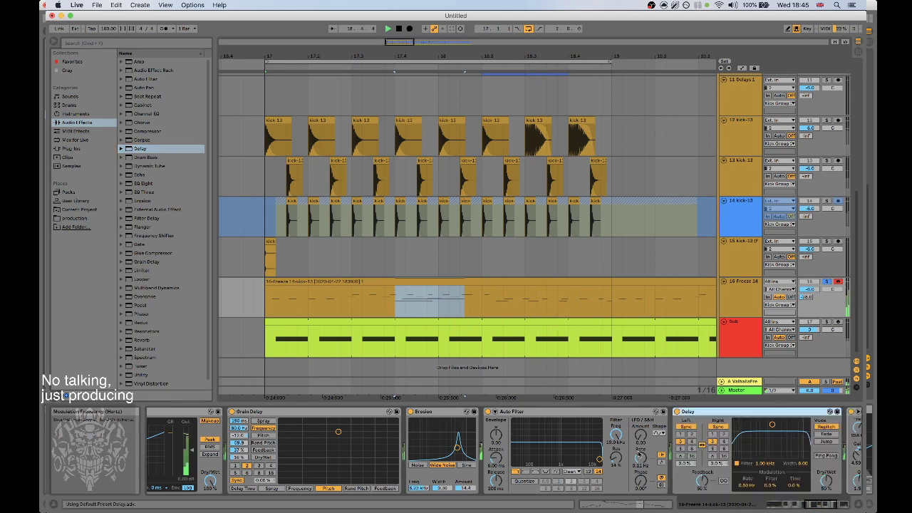
pyautogui.click(827, 455)
pyautogui.moveTo(827, 481); pyautogui.dragTo(827, 499)
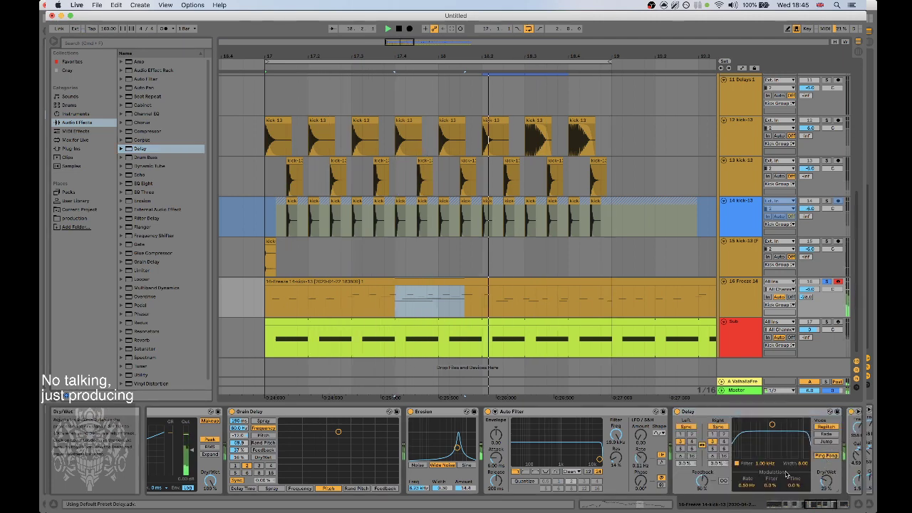
pyautogui.moveTo(702, 481); pyautogui.dragTo(702, 498)
pyautogui.moveTo(827, 481); pyautogui.dragTo(826, 485)
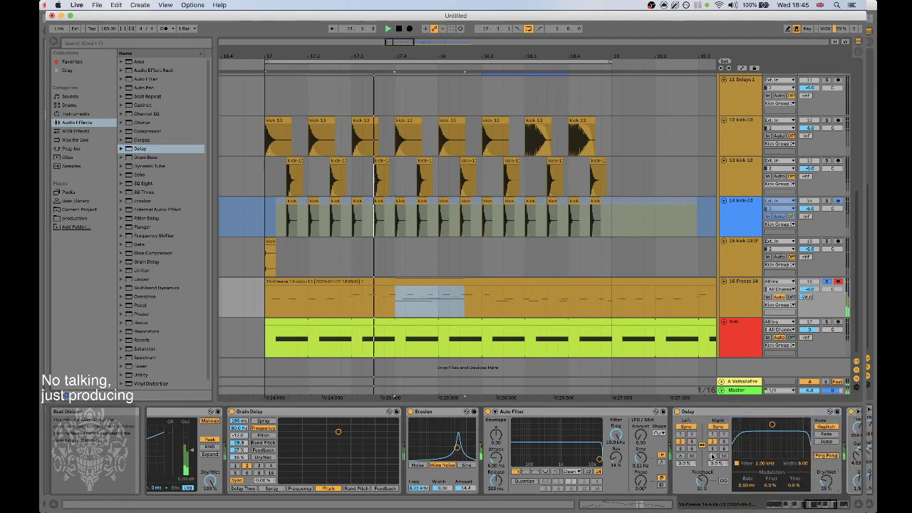
pyautogui.click(817, 502)
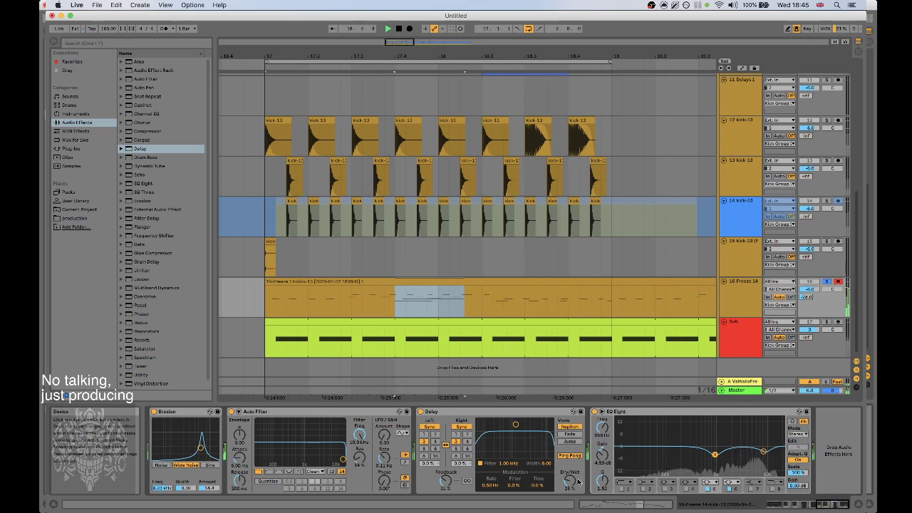
pyautogui.moveTo(446, 480); pyautogui.dragTo(446, 484)
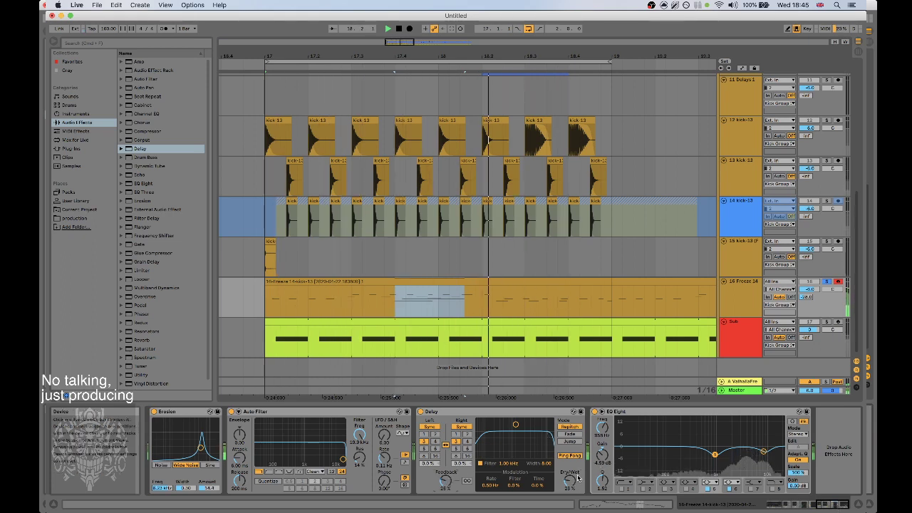
pyautogui.moveTo(570, 481); pyautogui.dragTo(570, 480)
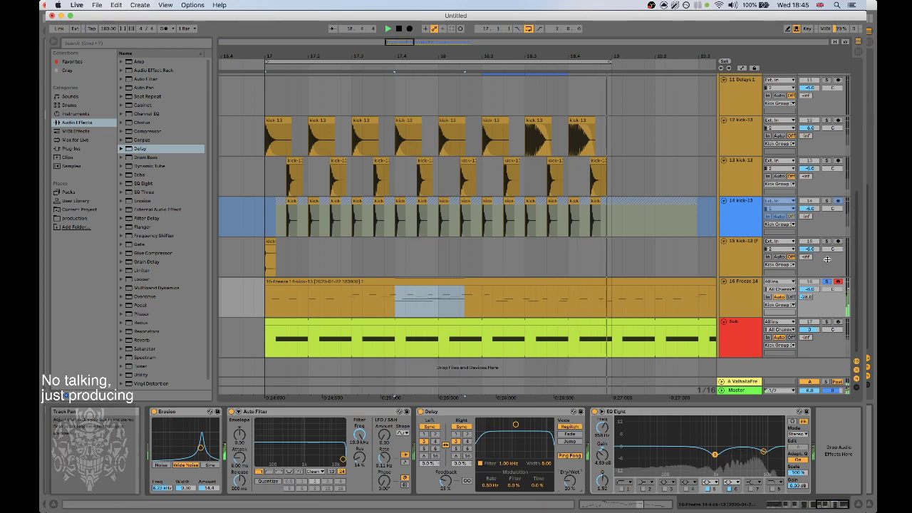
# Audition the Kick Main and 12 kick-13 tracks in solo against the resampled MIDI track.
pyautogui.scroll(6, 810, 258)
pyautogui.scroll(3, 810, 258)
pyautogui.click(827, 133)
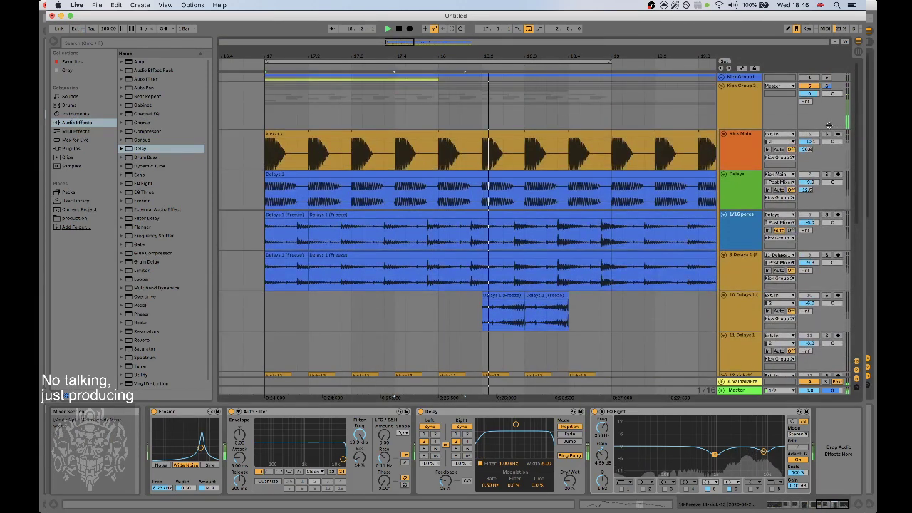
pyautogui.scroll(-2, 824, 237)
pyautogui.scroll(-3, 824, 237)
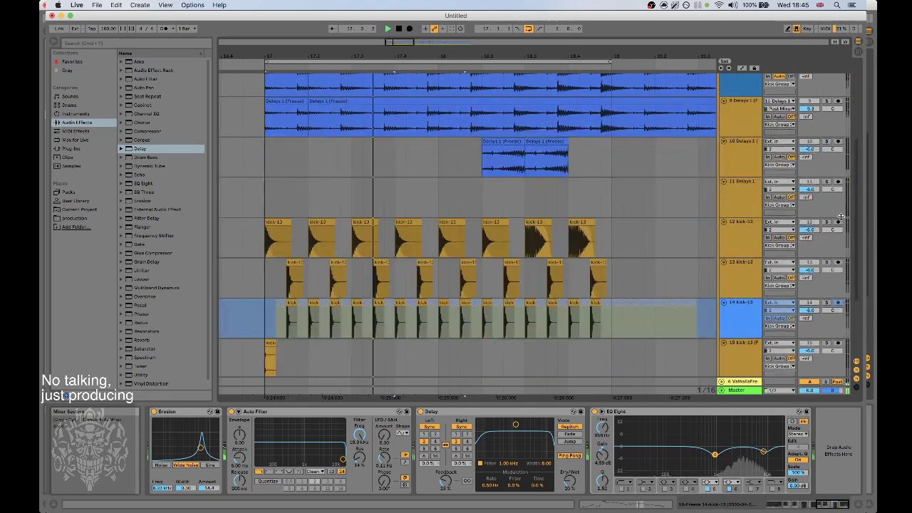
pyautogui.click(827, 223)
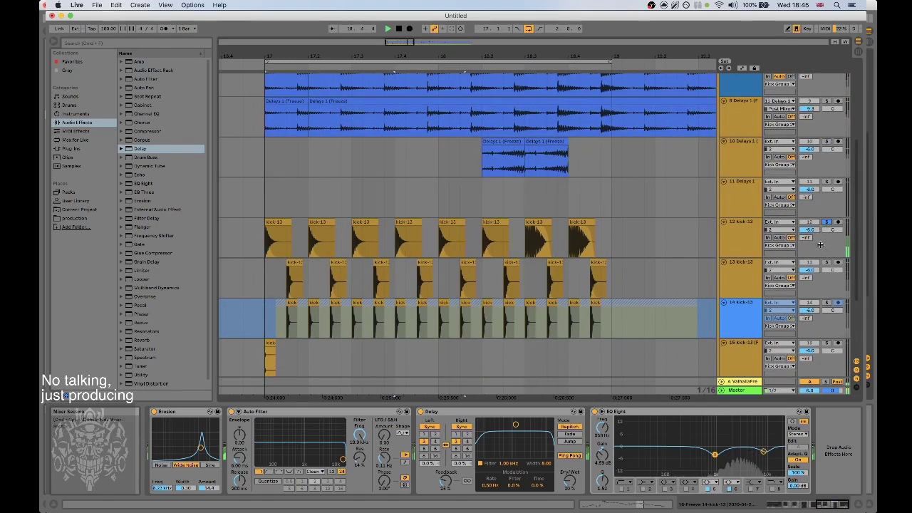
pyautogui.scroll(-2, 816, 241)
pyautogui.click(827, 178)
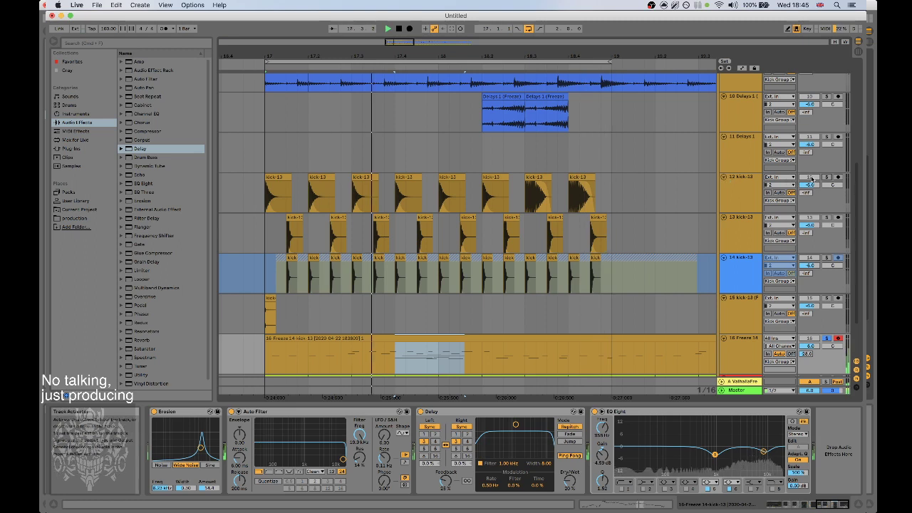
# Collapse tracks 12 kick-13 and 13 kick-13 in the arrangement, auditioning track 13 in solo.
pyautogui.click(724, 177)
pyautogui.click(827, 186)
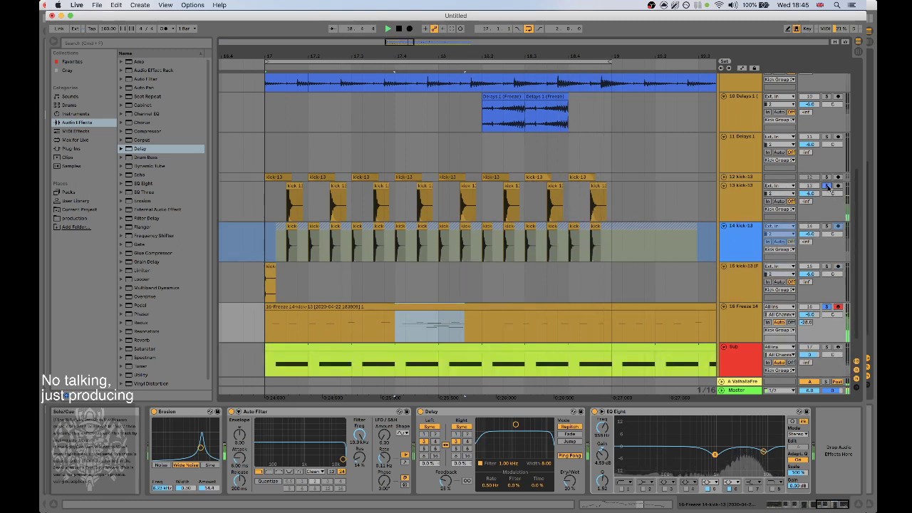
pyautogui.click(724, 185)
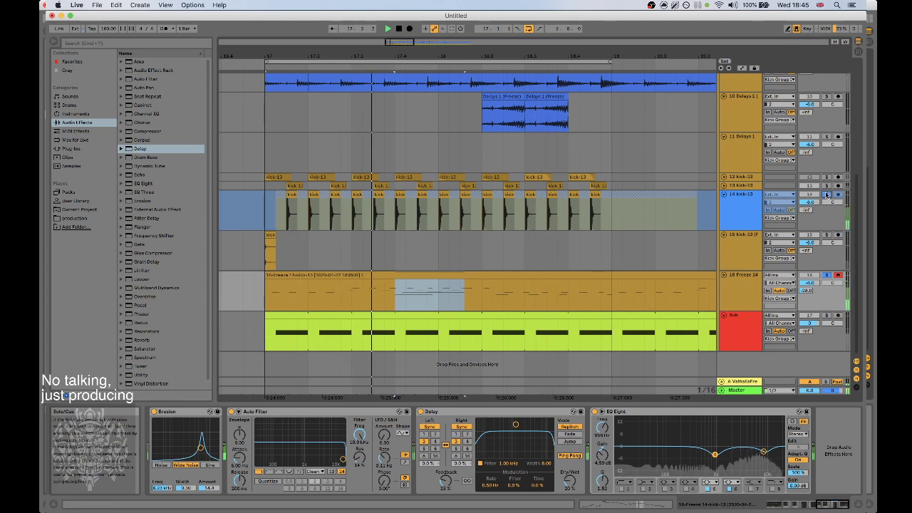
# Delete the 14 kick-13 track and the frozen kick-13 track just below it, auditioning the frozen one in solo first.
pyautogui.rightClick(747, 202)
pyautogui.click(743, 204)
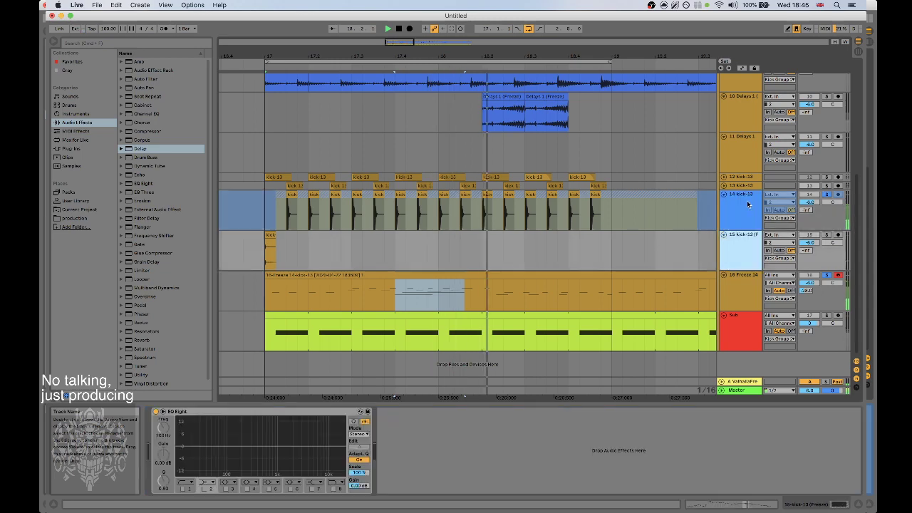
pyautogui.press('Delete')
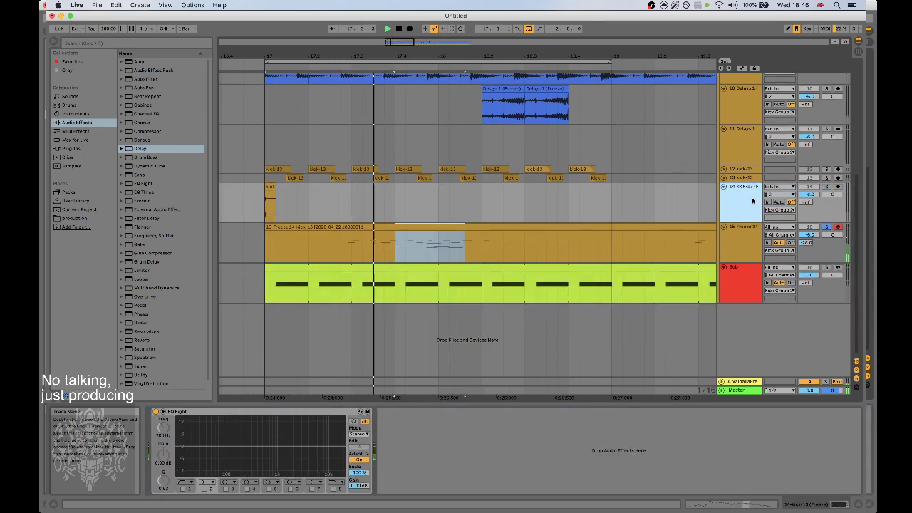
pyautogui.click(828, 189)
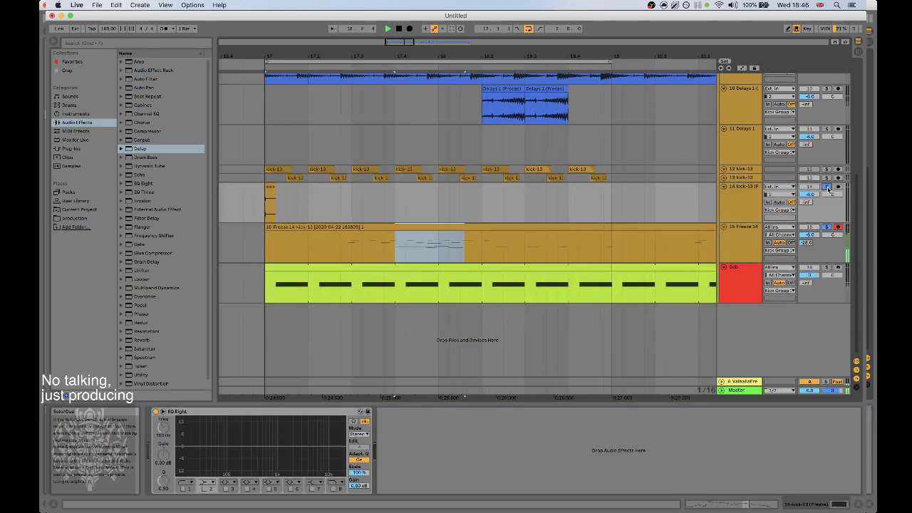
pyautogui.click(733, 205)
pyautogui.press('Delete')
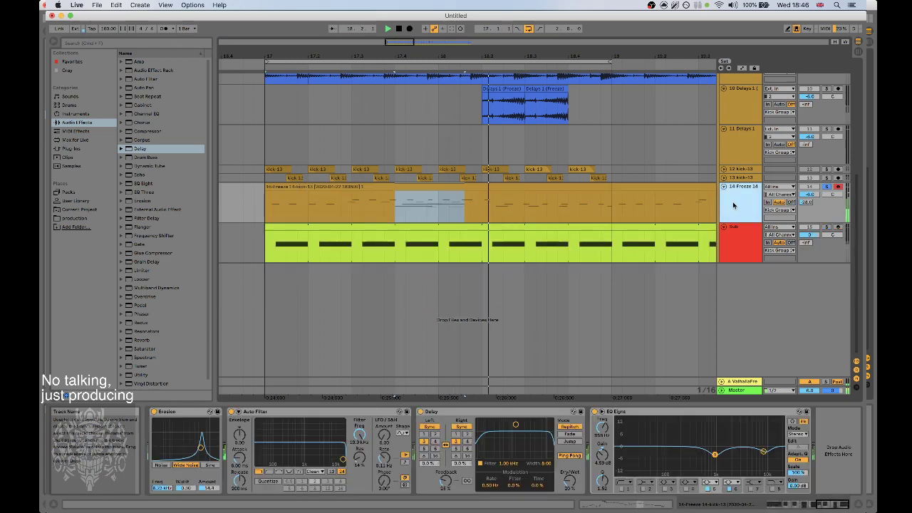
# Solo the Sub, 10 Delays 1, 9 Delays 1 and Kick Main tracks together with the resampled MIDI track.
pyautogui.scroll(4, 822, 243)
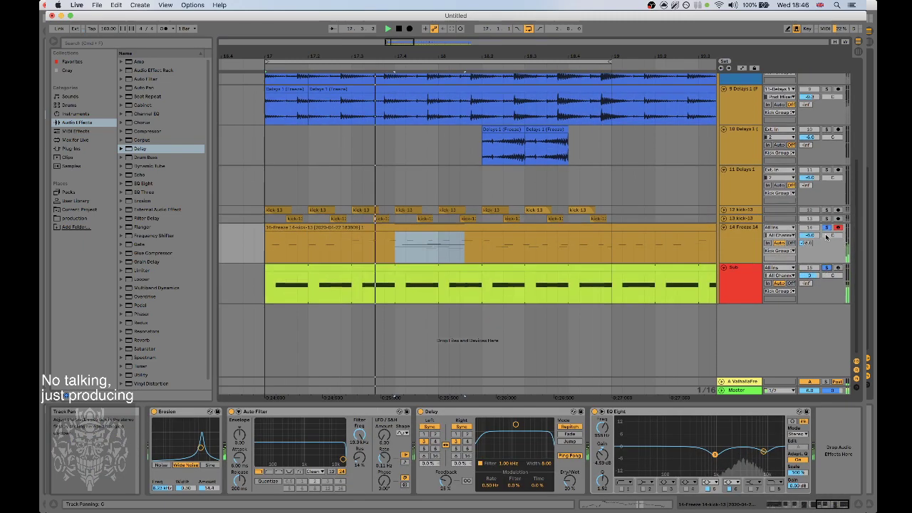
pyautogui.scroll(1, 801, 269)
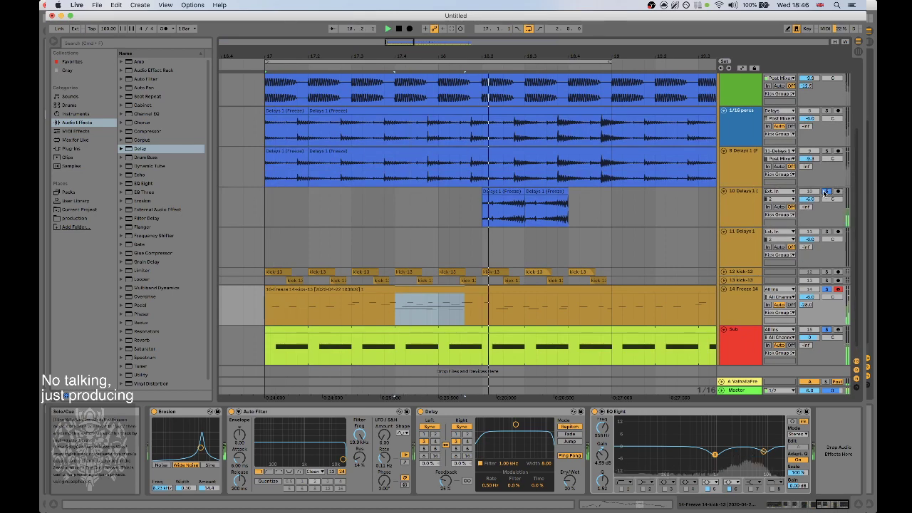
pyautogui.moveTo(627, 56); pyautogui.dragTo(590, 32)
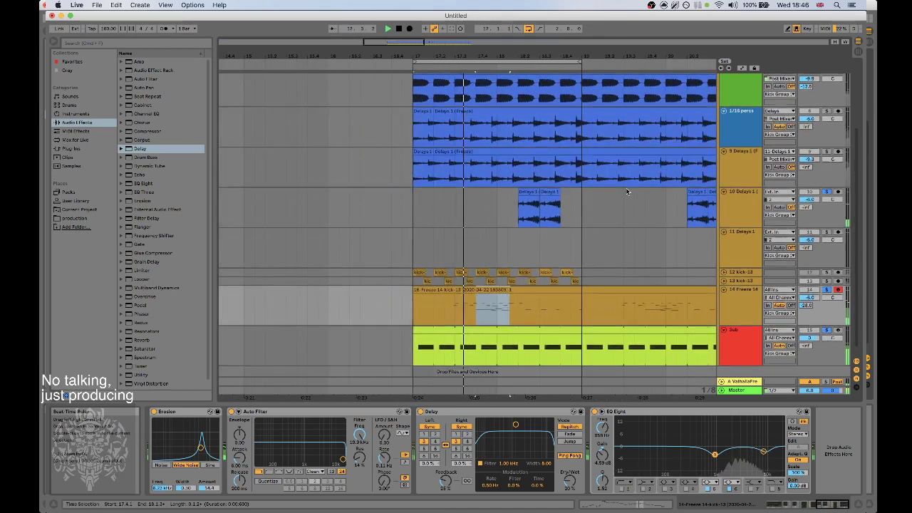
pyautogui.scroll(3, 627, 191)
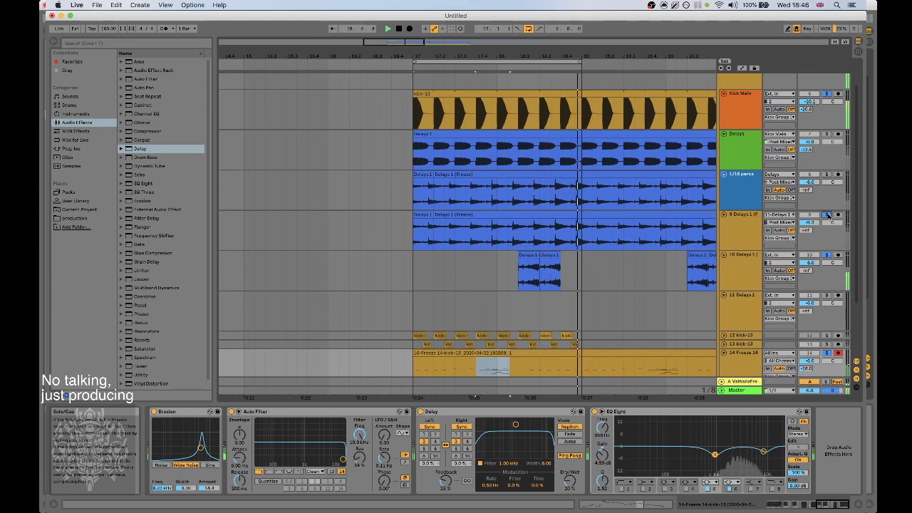
pyautogui.scroll(2, 671, 164)
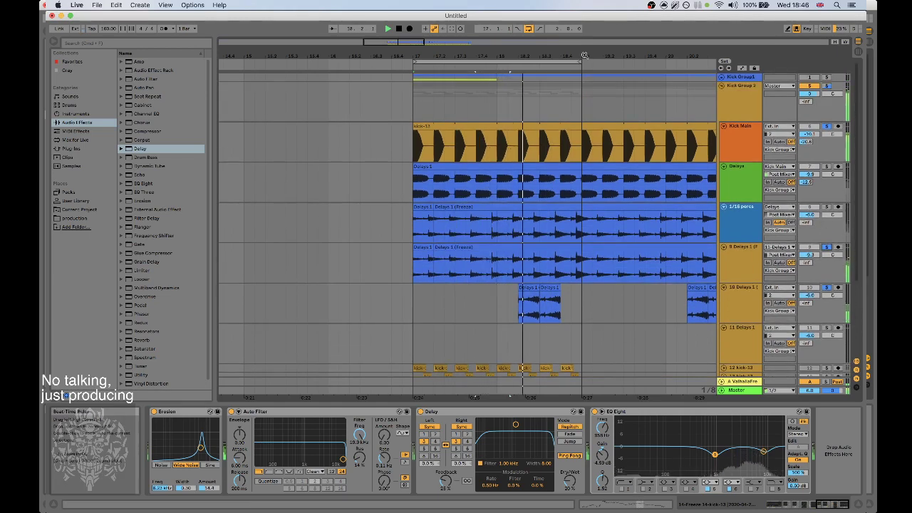
# Extend the MIDI clip on the Freeze 14 track to bar 25, level with the end of the Sub clip.
pyautogui.moveTo(586, 56); pyautogui.dragTo(473, 54)
pyautogui.scroll(-5, 496, 247)
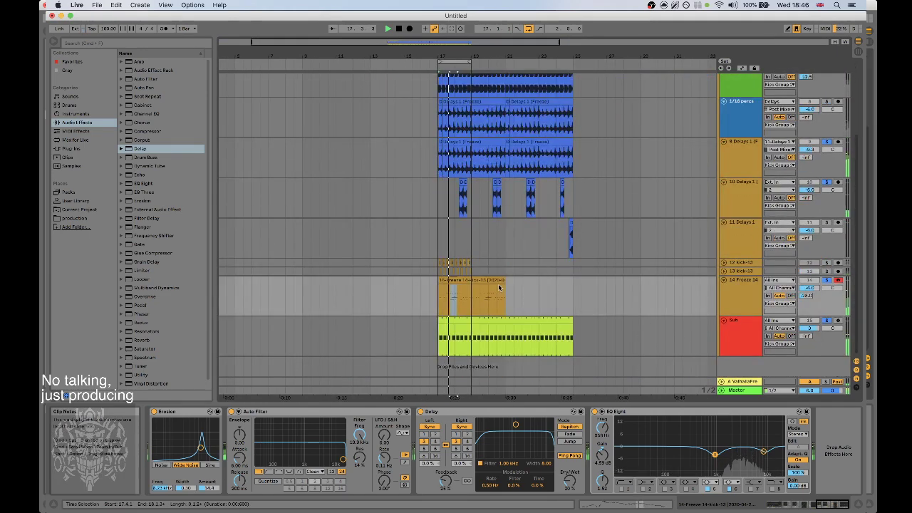
pyautogui.moveTo(506, 279); pyautogui.dragTo(571, 279)
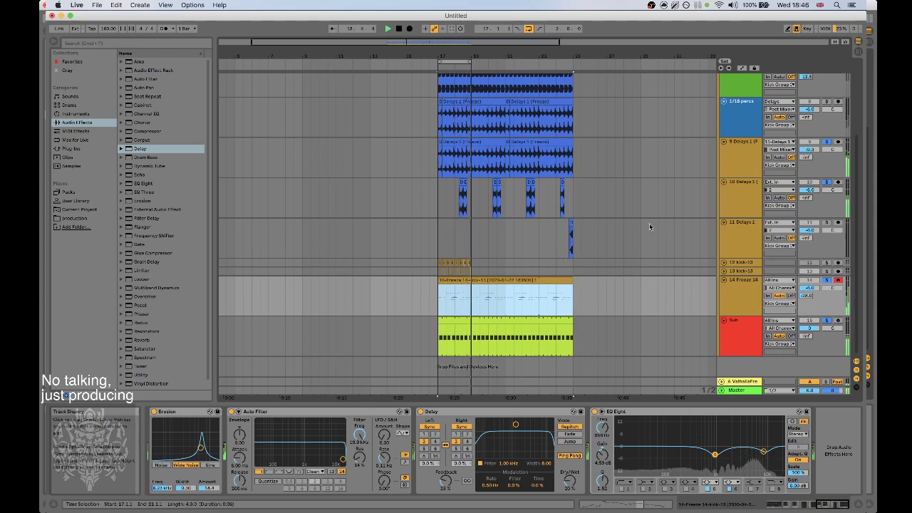
# Set the arrangement loop to bars 17 through 25 from a time selection on the 11 Delays 1 track.
pyautogui.moveTo(574, 236); pyautogui.dragTo(462, 236)
pyautogui.click(441, 238)
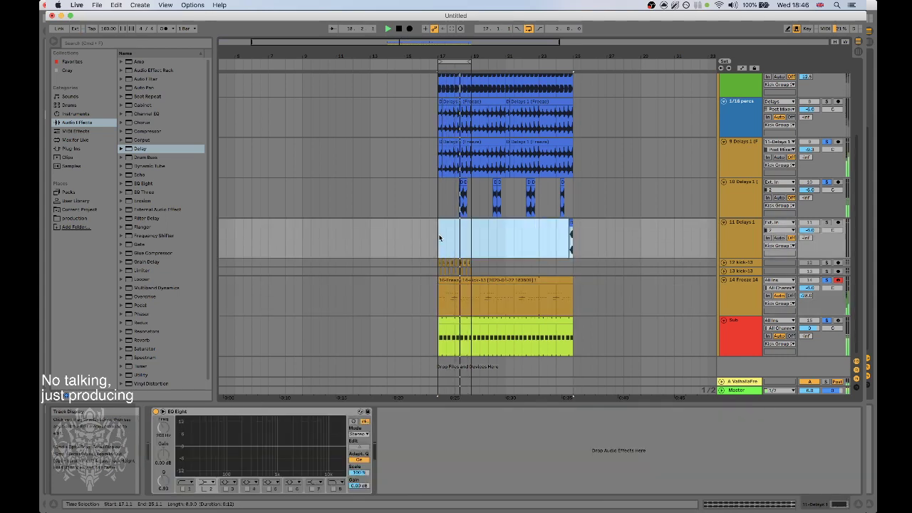
# Add the 1/16 percs track to the soloed tracks to hear it in the eight-bar loop.
pyautogui.scroll(2, 582, 267)
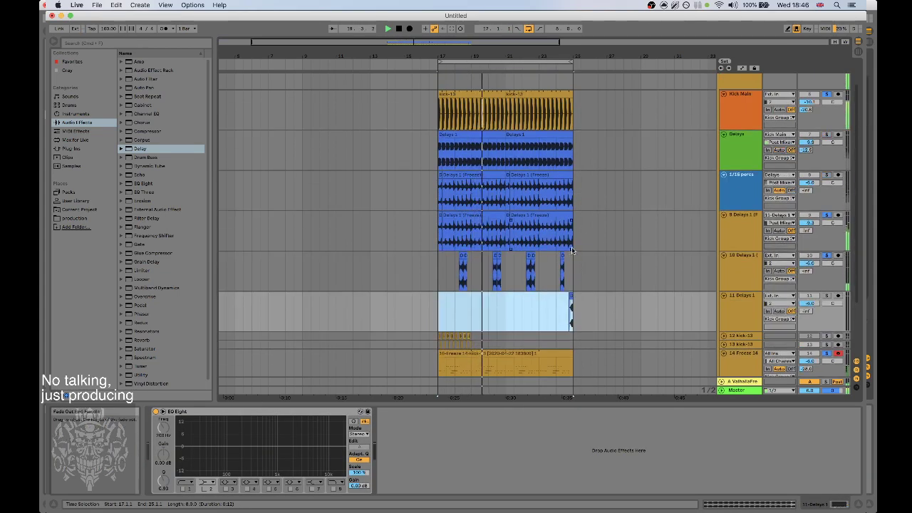
pyautogui.scroll(1, 713, 250)
pyautogui.scroll(1, 830, 233)
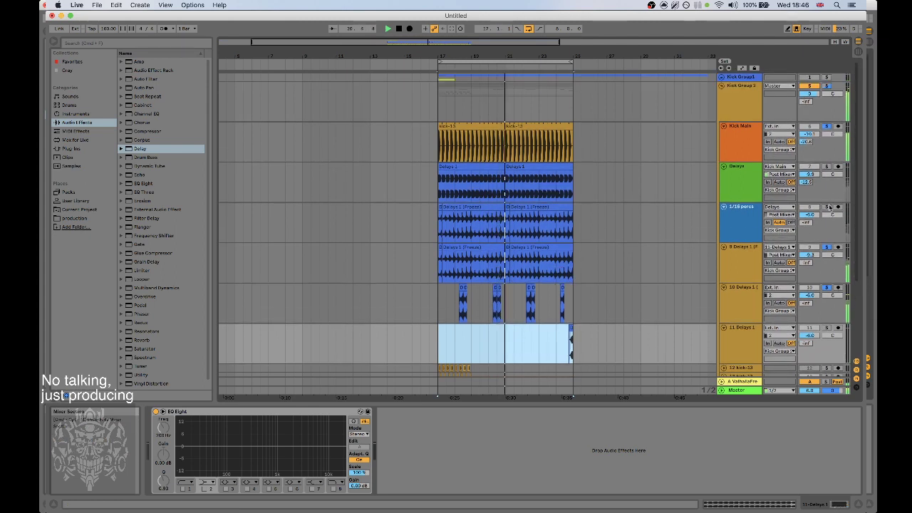
pyautogui.click(829, 207)
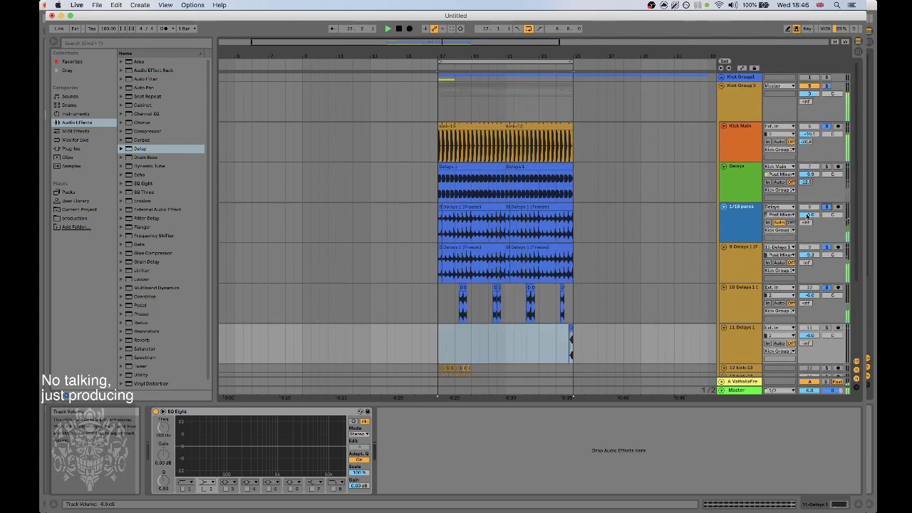
pyautogui.moveTo(588, 512)
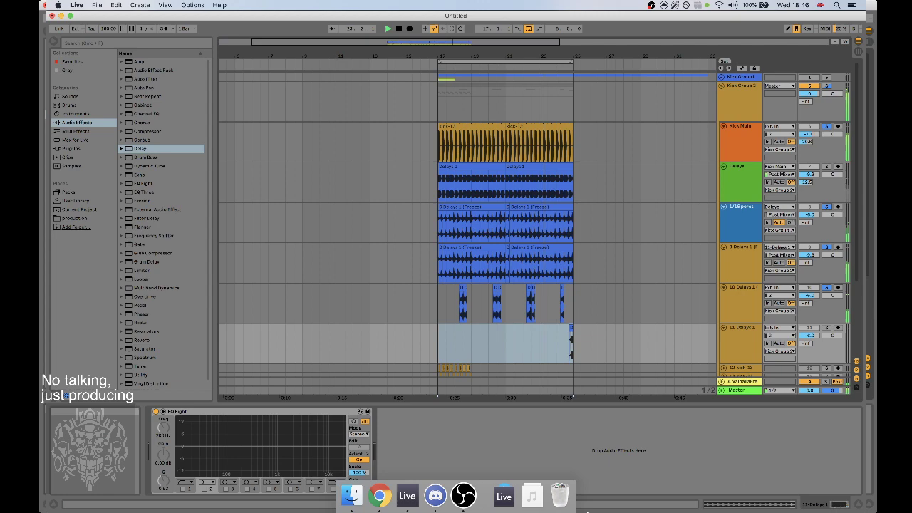
pyautogui.click(464, 495)
pyautogui.press('super+Tab')
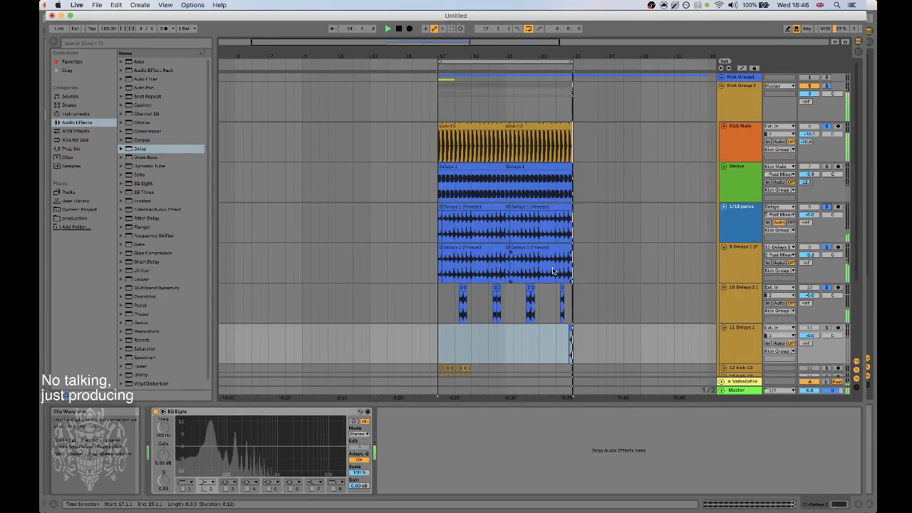
# Audition the Delays, 9 Delays 1 and 10 Delays 1 tracks in solo one after another within Kick Group 2.
pyautogui.moveTo(568, 55); pyautogui.dragTo(568, 108)
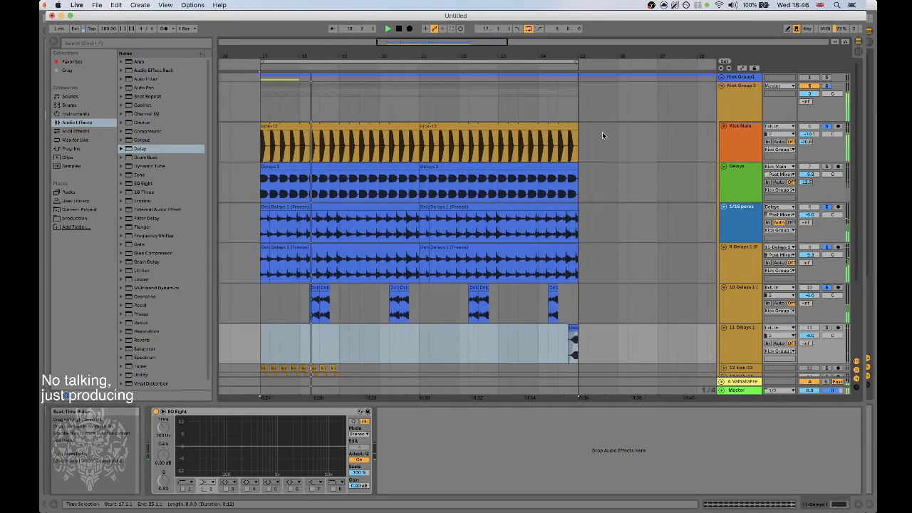
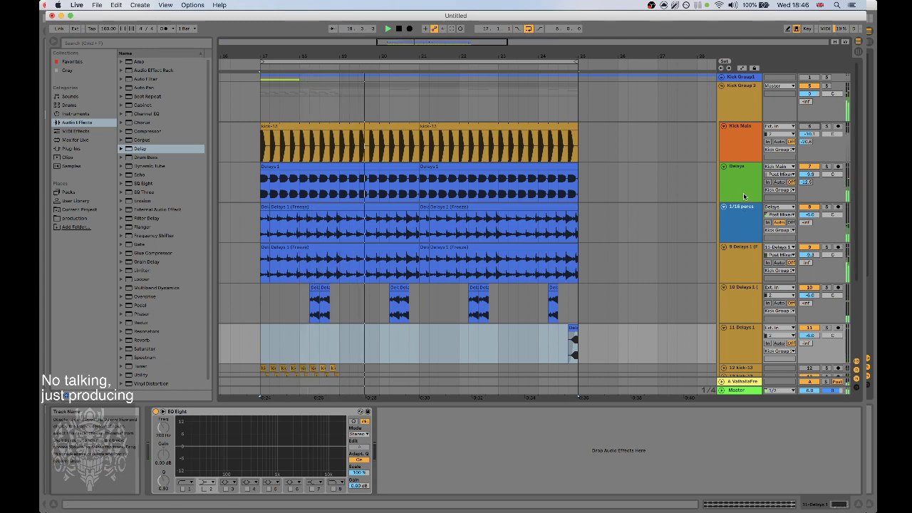
pyautogui.click(746, 98)
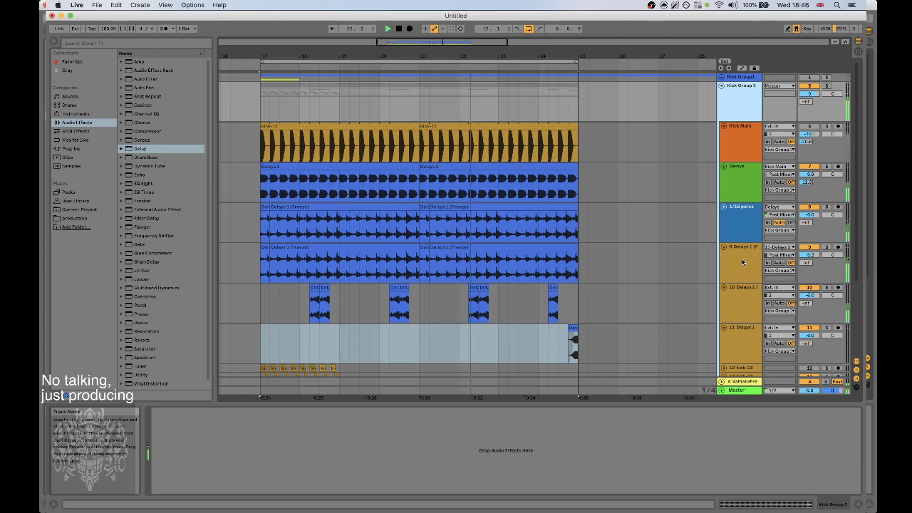
pyautogui.click(827, 247)
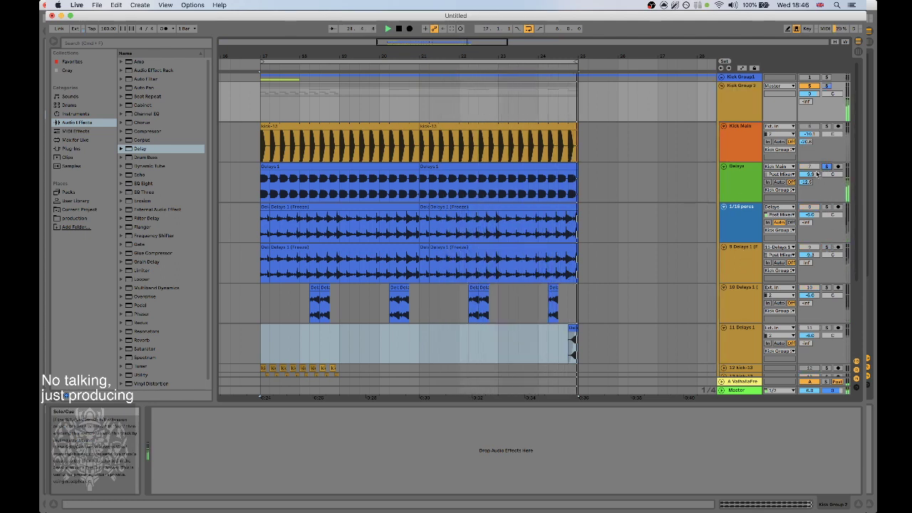
pyautogui.click(827, 288)
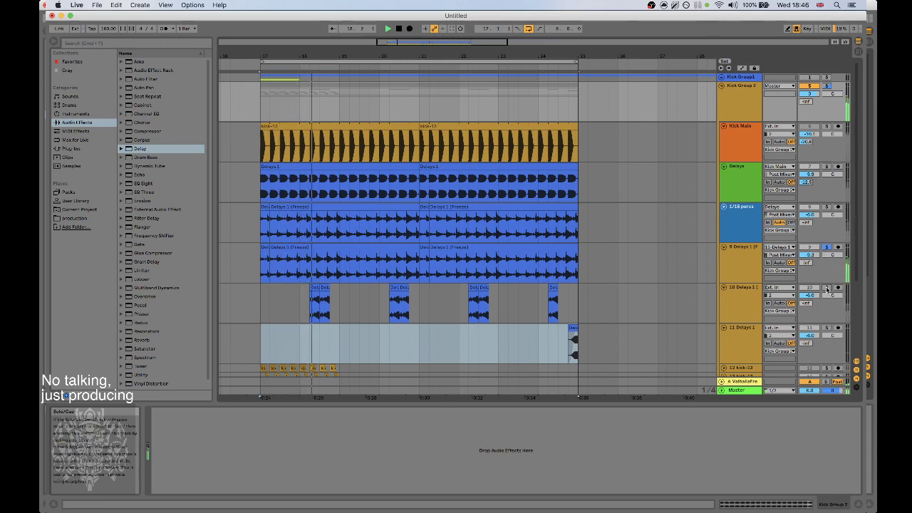
# Move the 10 Delays 1 and 11 Delays 1 tracks directly below the Delays track and rename Delays as Delayed.
pyautogui.click(733, 295)
pyautogui.keyDown('shift'); pyautogui.click(745, 338); pyautogui.keyUp('shift')
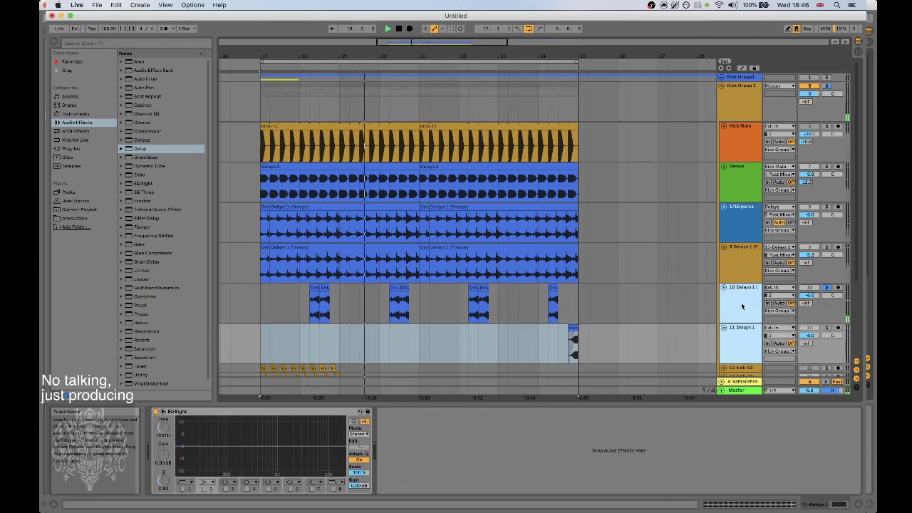
pyautogui.moveTo(744, 338); pyautogui.dragTo(740, 182)
pyautogui.click(740, 183)
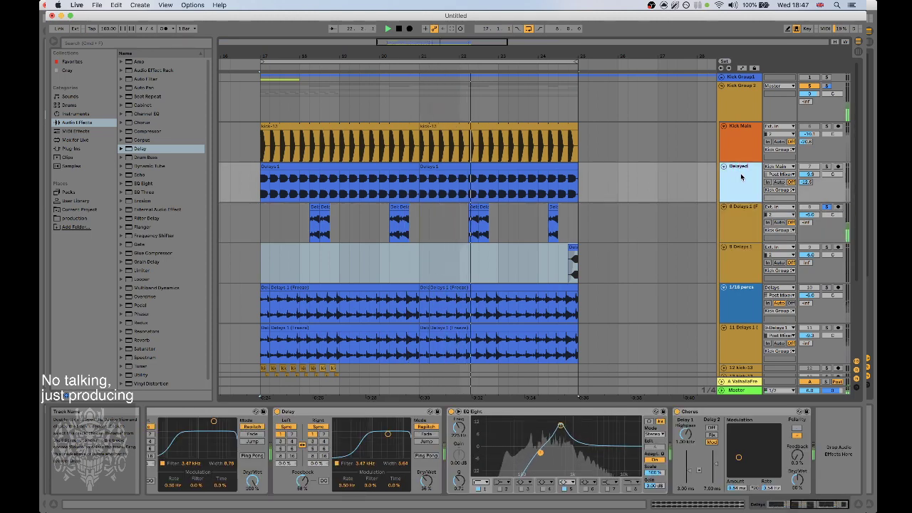
# Rename the first track below Delayed, holding the short repeated clips, as Rev loop.
pyautogui.click(740, 226)
pyautogui.write('Rev')
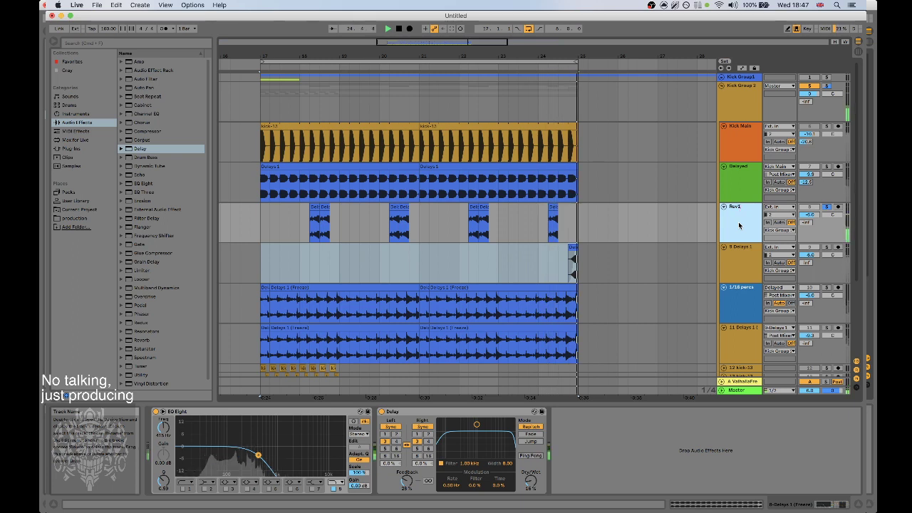
pyautogui.write(' l')
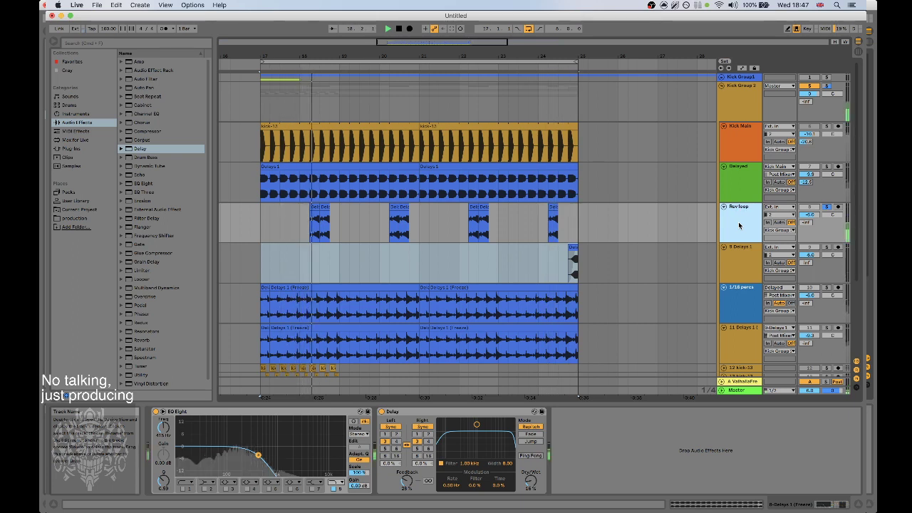
pyautogui.write('oop')
# Rename the track below Rev loop, with its single sound before bar 25, as Rev-end-8bar.
pyautogui.click(742, 276)
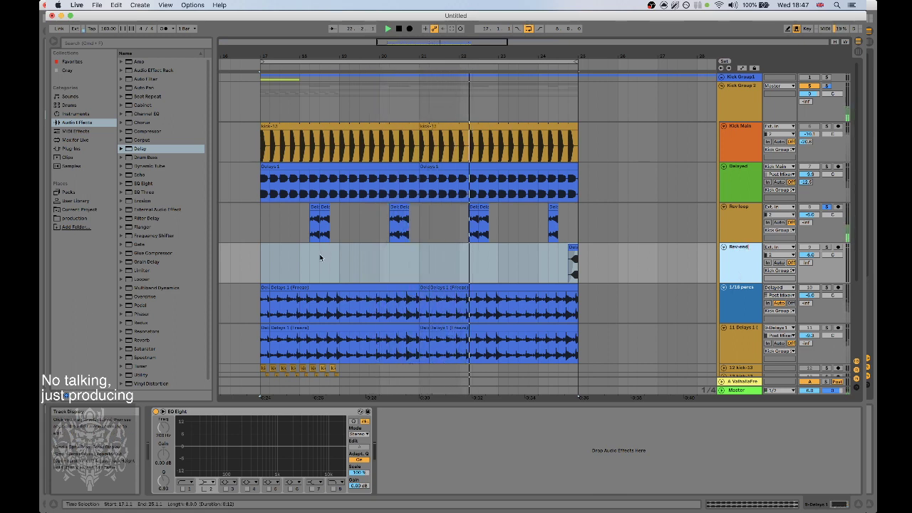
pyautogui.moveTo(250, 257); pyautogui.dragTo(578, 264)
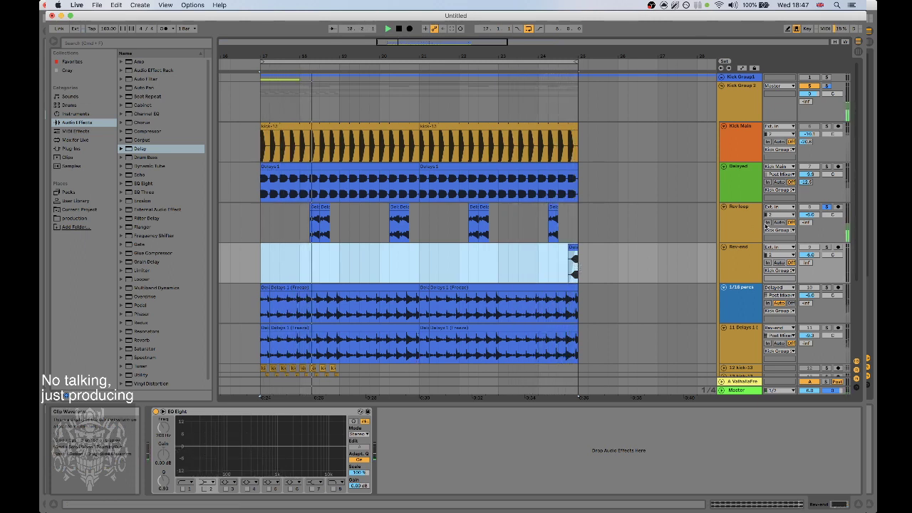
pyautogui.click(742, 260)
pyautogui.press('super+r')
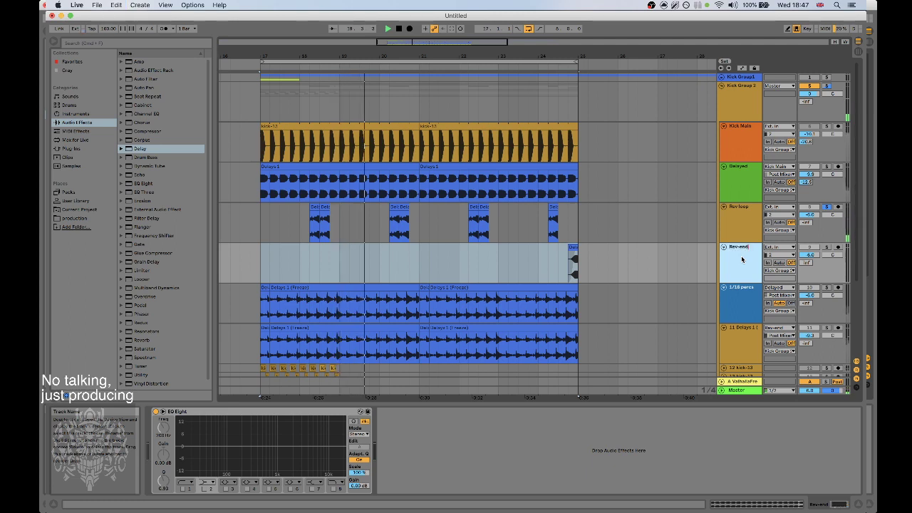
pyautogui.write('-8bar')
pyautogui.press('Return')
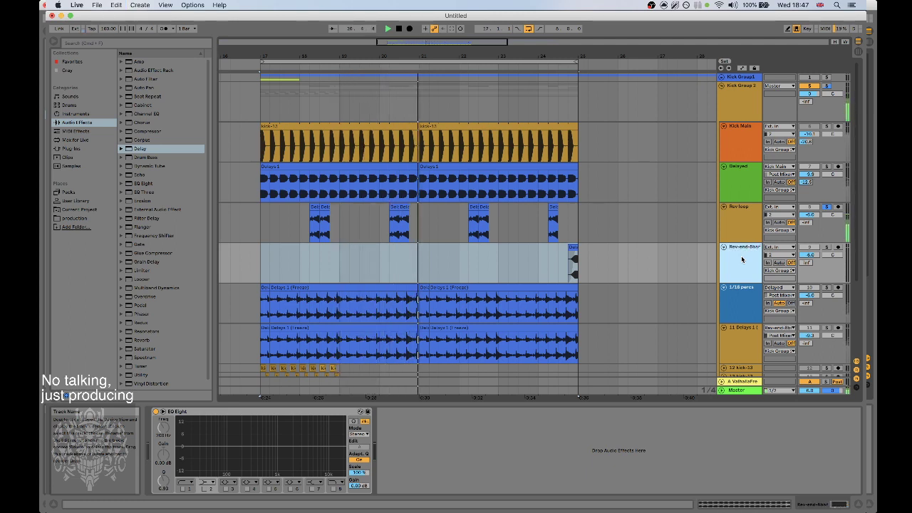
# Audition the 1/16 percs and 11 Delays 1 tracks in solo one after the other.
pyautogui.click(827, 295)
pyautogui.scroll(-2, 742, 262)
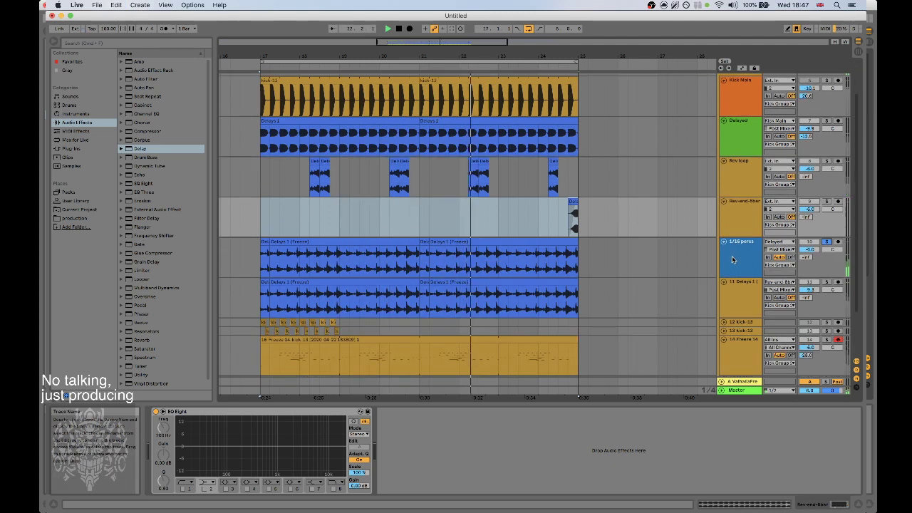
pyautogui.click(736, 249)
pyautogui.scroll(-2, 748, 247)
pyautogui.click(827, 237)
pyautogui.scroll(-1, 820, 236)
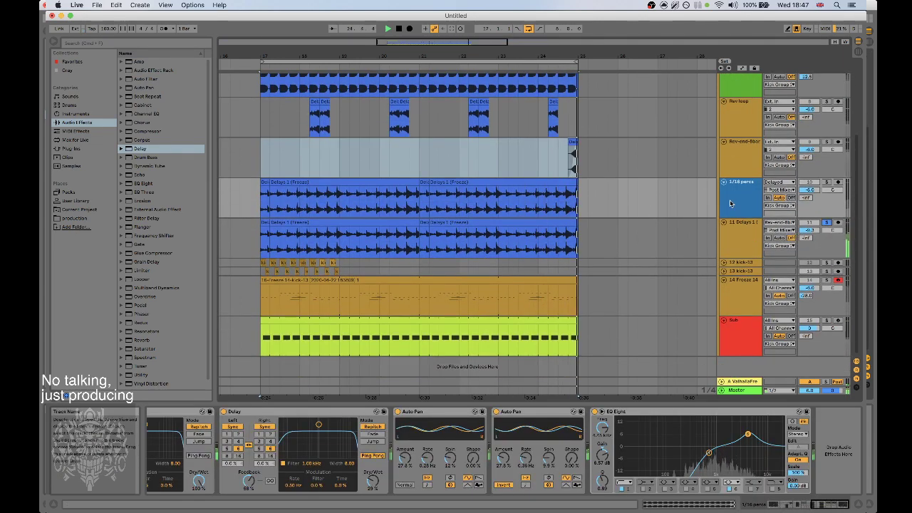
# Group the 11 Delays 1 track and name the new group Atmos.
pyautogui.click(739, 244)
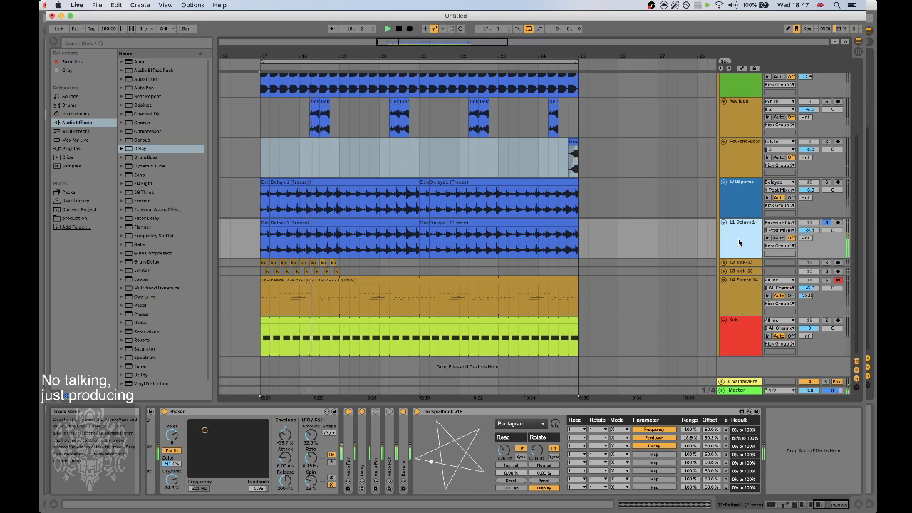
pyautogui.press('super+g')
pyautogui.write('Atmos')
pyautogui.press('Return')
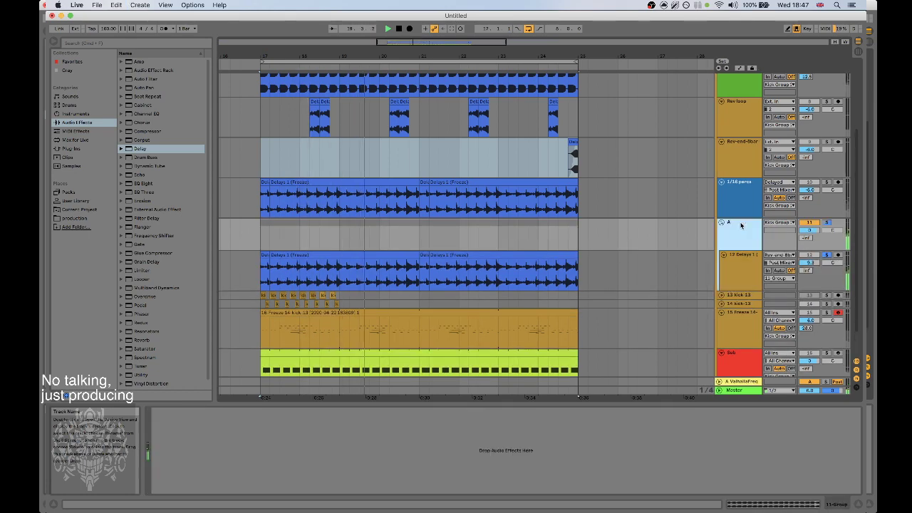
# Put the 1/16 percs track into its own group and name that group Percs.
pyautogui.click(750, 198)
pyautogui.press('super+r')
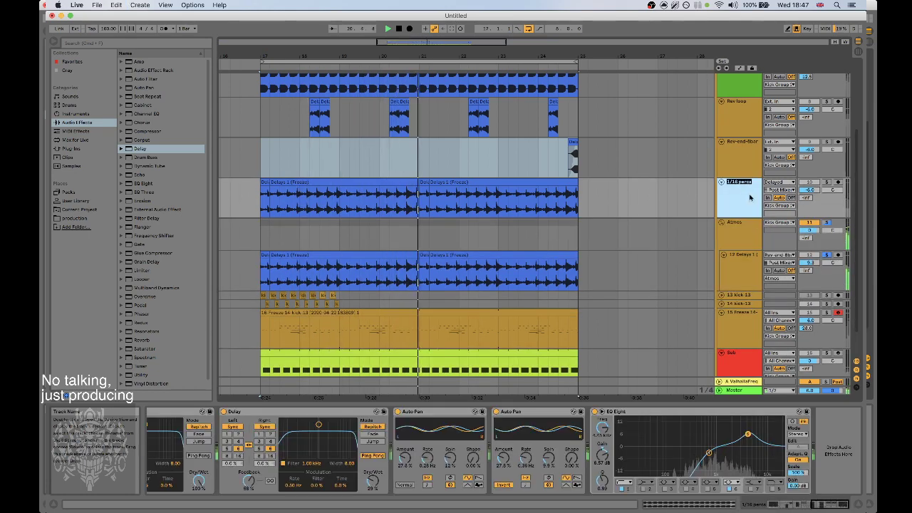
pyautogui.press('super+g')
pyautogui.write('Per')
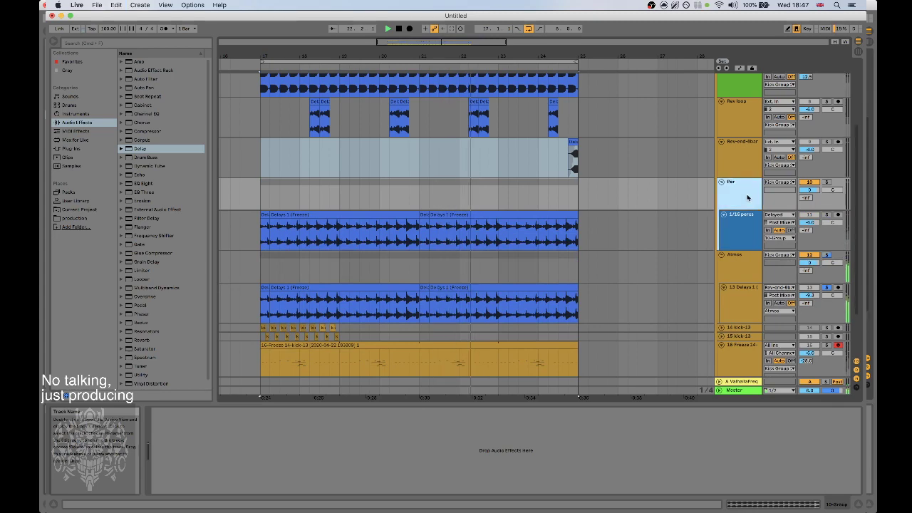
pyautogui.write('ca')
pyautogui.press('Return')
# Color the Atmos group and the Delays 1 track inside it green.
pyautogui.scroll(-2, 746, 205)
pyautogui.rightClick(741, 228)
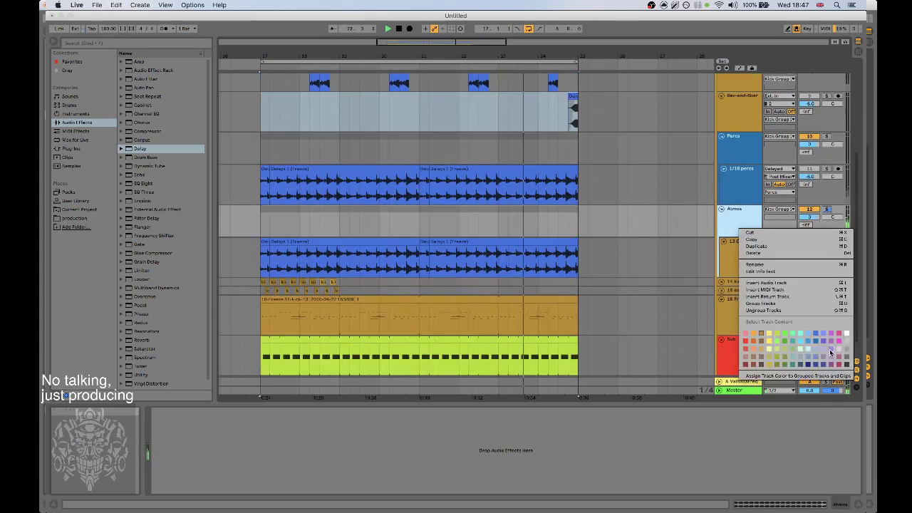
pyautogui.click(793, 348)
pyautogui.rightClick(741, 222)
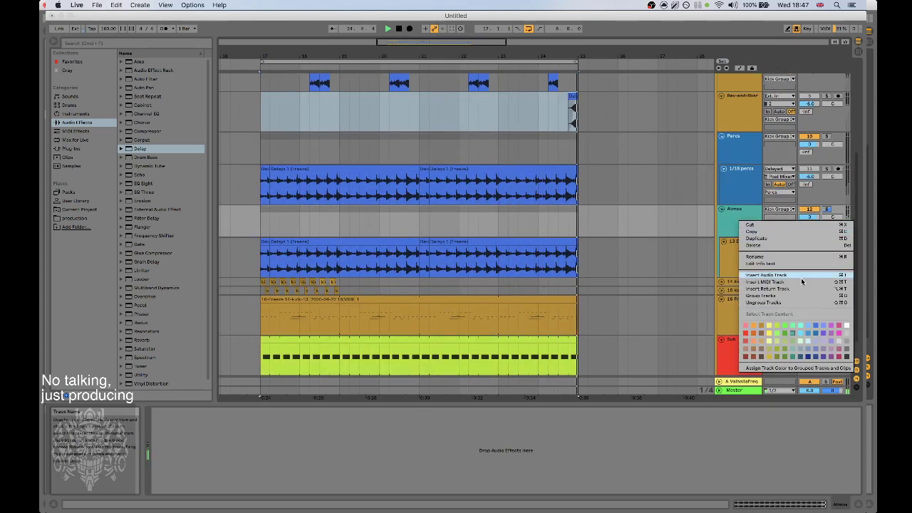
pyautogui.click(793, 333)
pyautogui.rightClick(741, 250)
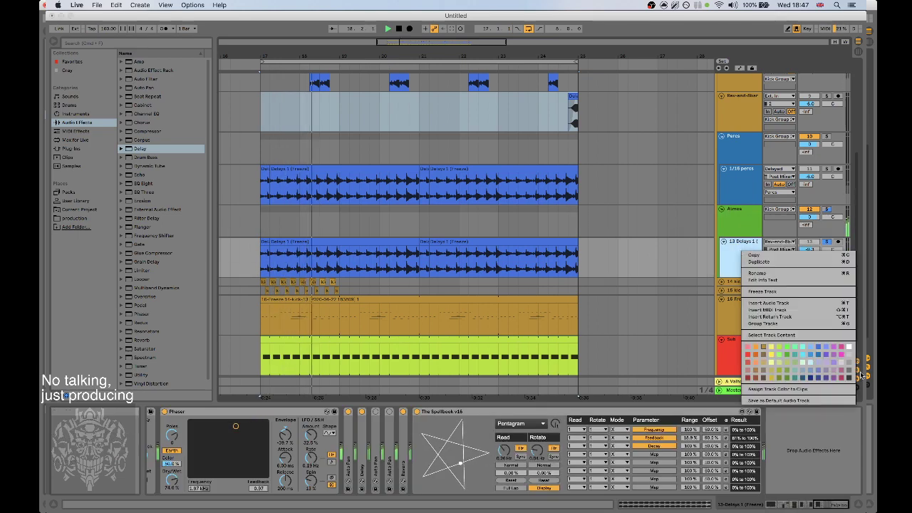
pyautogui.click(788, 355)
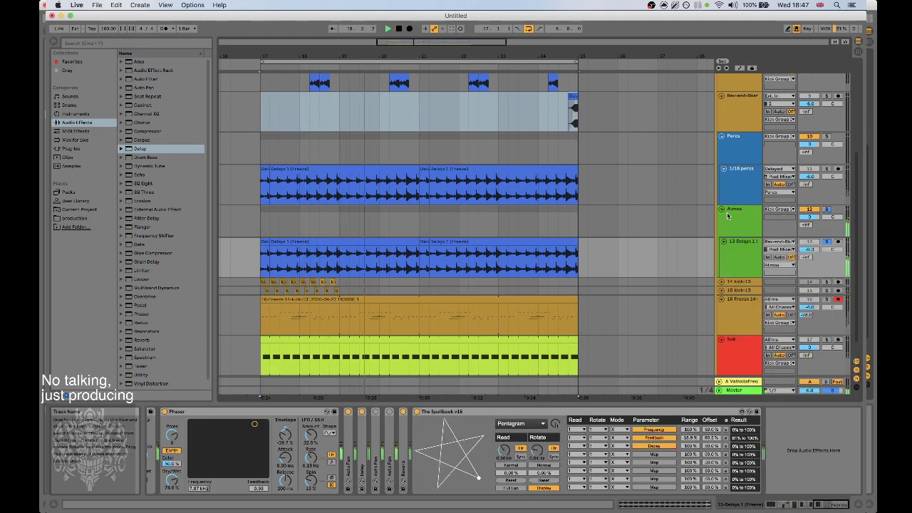
# Move the Sub track up between the Rev-end-8bar track and the Percs group.
pyautogui.scroll(-2, 735, 215)
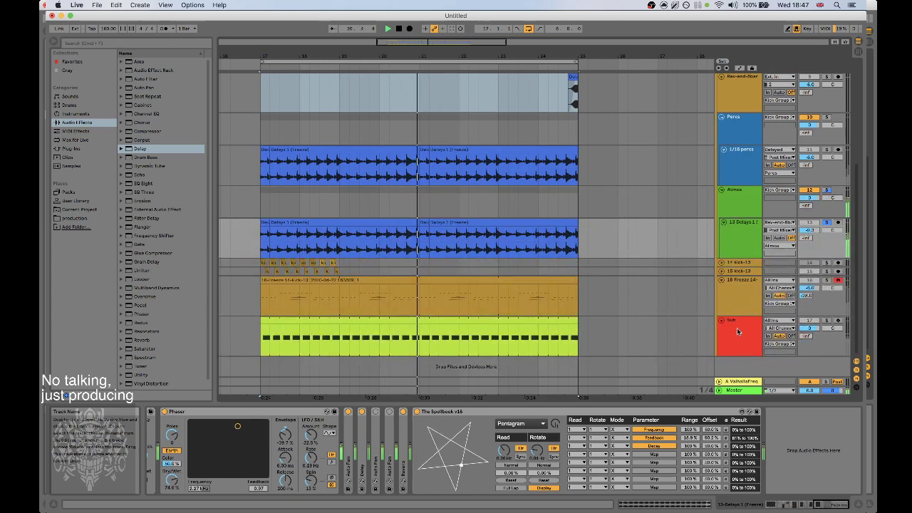
pyautogui.moveTo(738, 330); pyautogui.dragTo(745, 125)
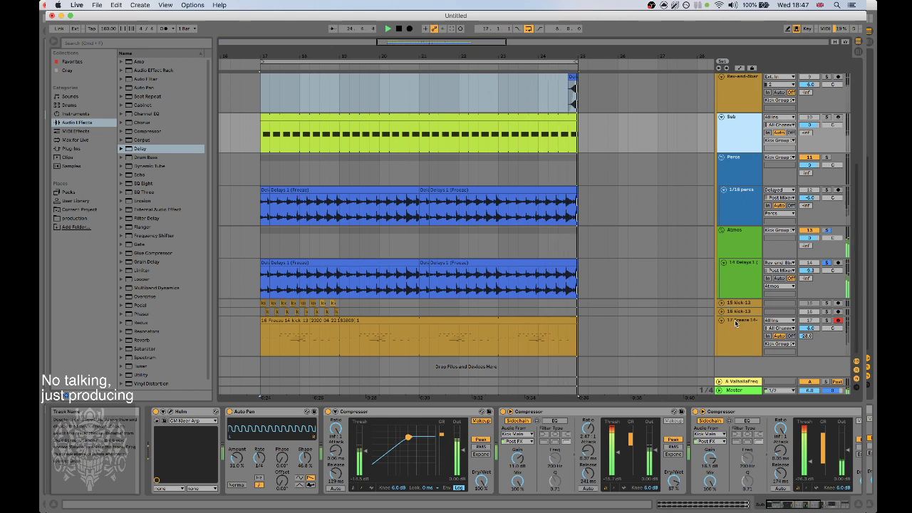
# Solo the Freeze 14 track, then put it into a new group named Textures.
pyautogui.click(827, 321)
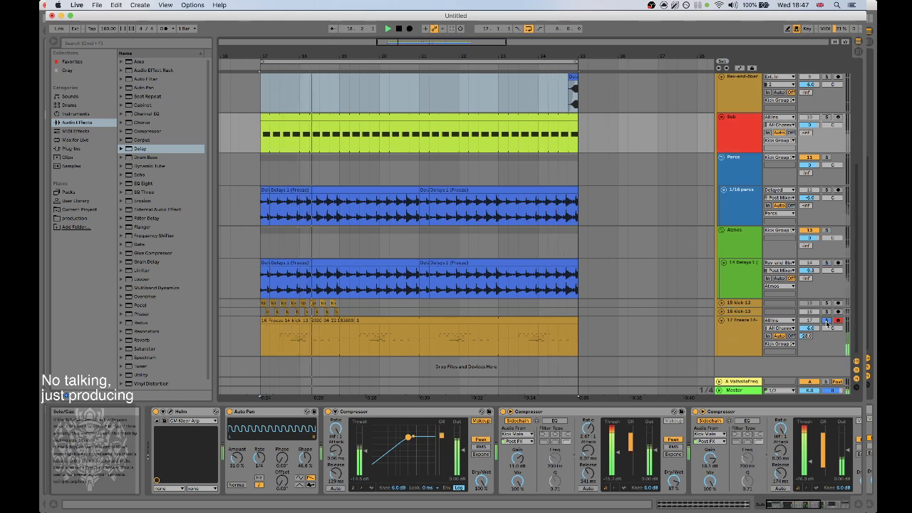
pyautogui.click(745, 332)
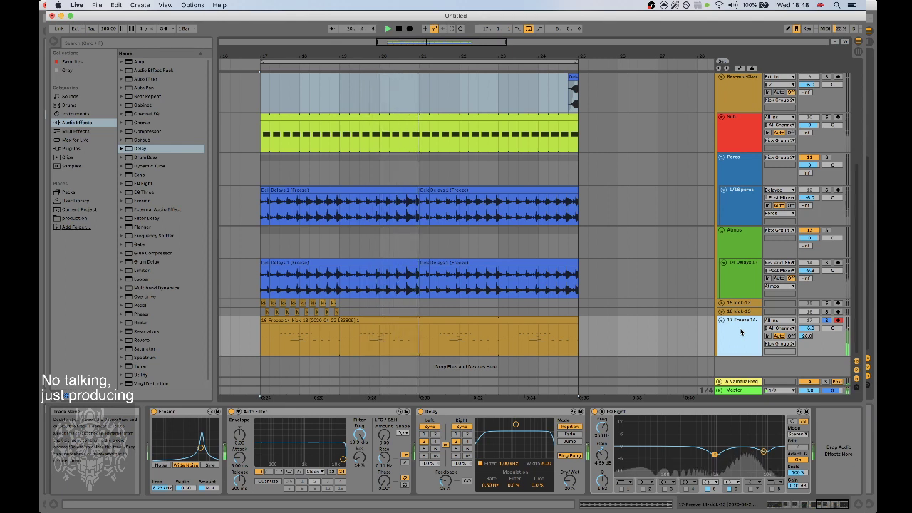
pyautogui.press('super+g')
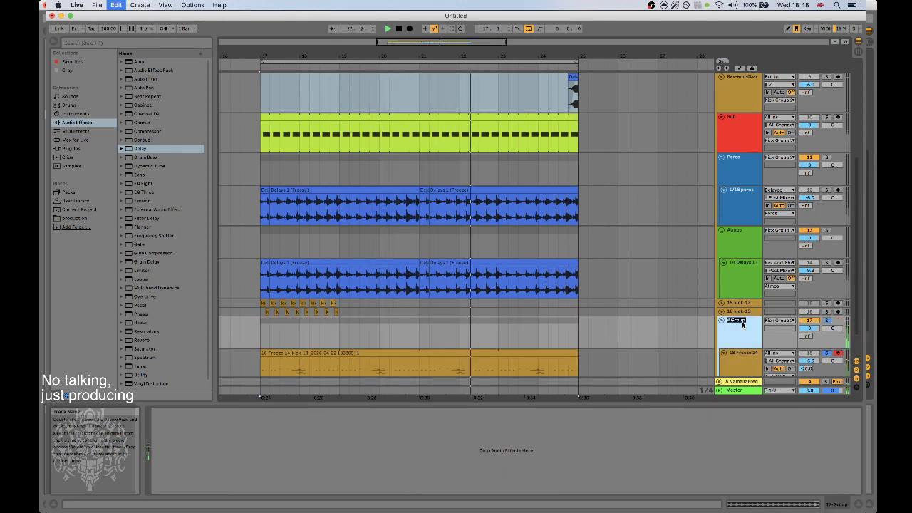
pyautogui.write('res')
pyautogui.press('Return')
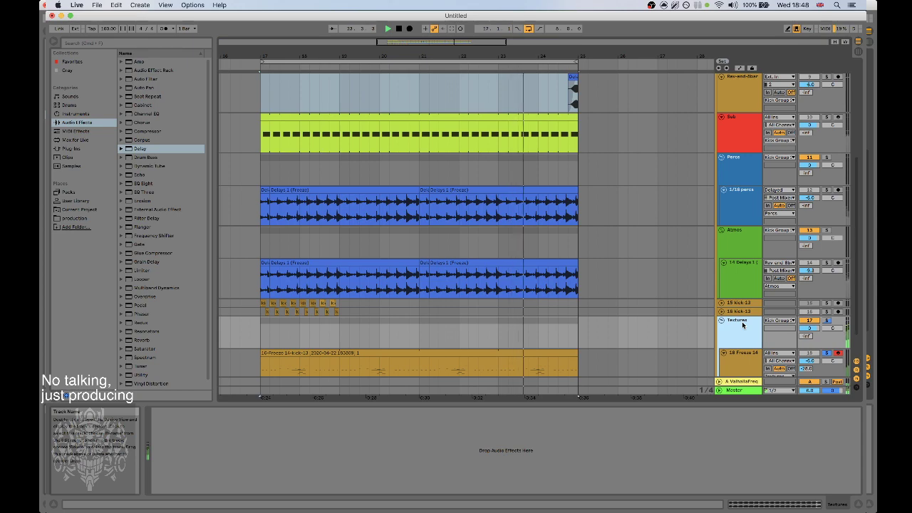
# Add a Reverb to the Freeze 14 track's device chain, directly after Erosion.
pyautogui.scroll(-1, 749, 329)
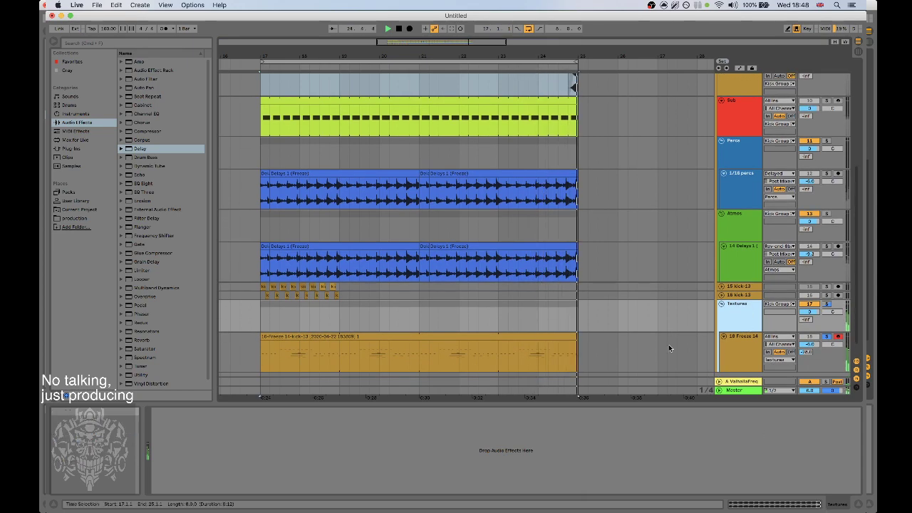
pyautogui.click(742, 350)
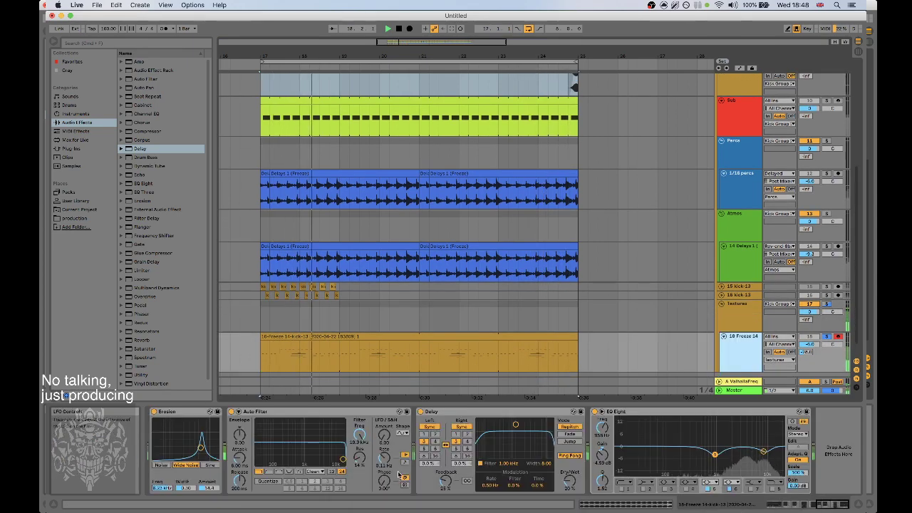
pyautogui.hscroll(-8, 394, 469)
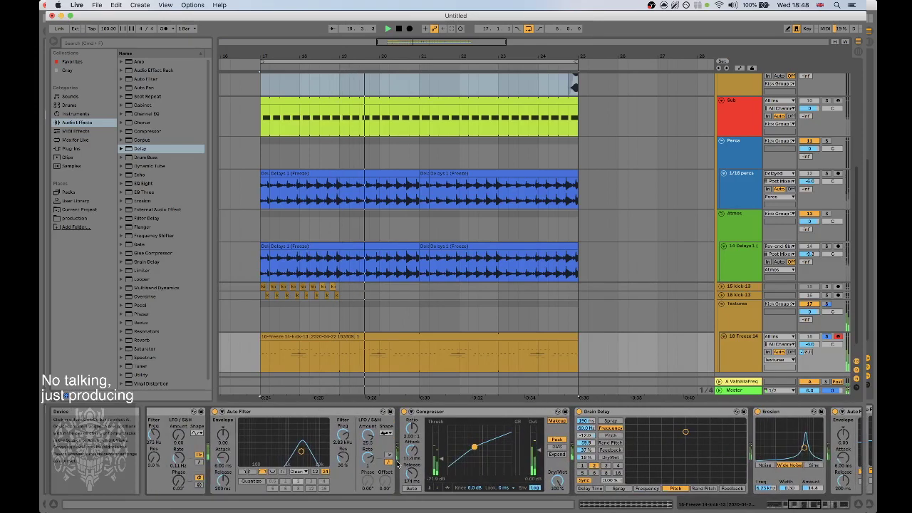
pyautogui.hscroll(-5, 394, 462)
pyautogui.hscroll(8, 385, 449)
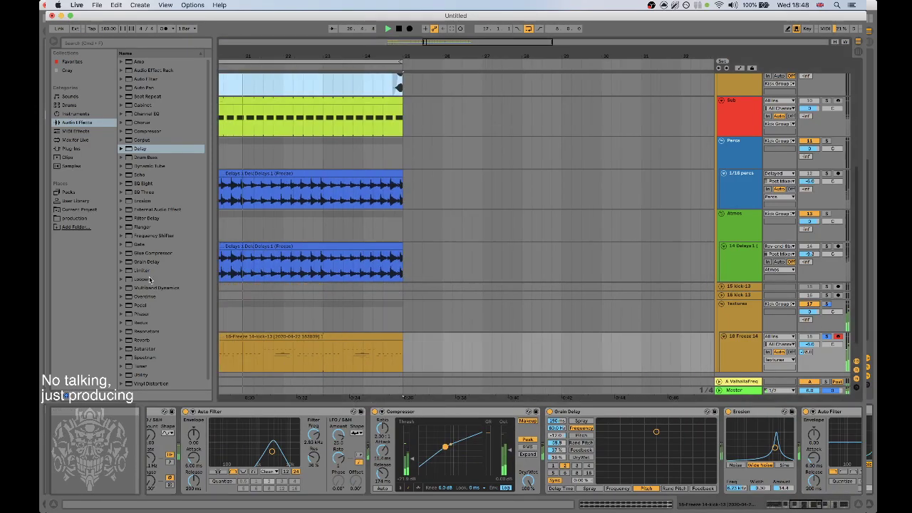
pyautogui.moveTo(141, 340); pyautogui.dragTo(745, 461)
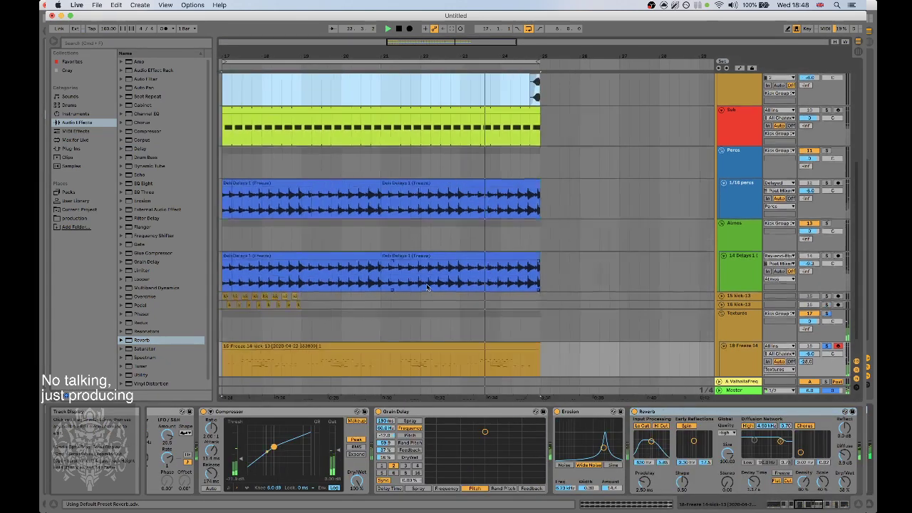
# Set the Freeze 14 track's Reverb to 100% Dry/Wet and 5.0% Scale, raise its density, shorten the predelay, and lower the shape and early-reflections spin.
pyautogui.moveTo(845, 483); pyautogui.dragTo(844, 481)
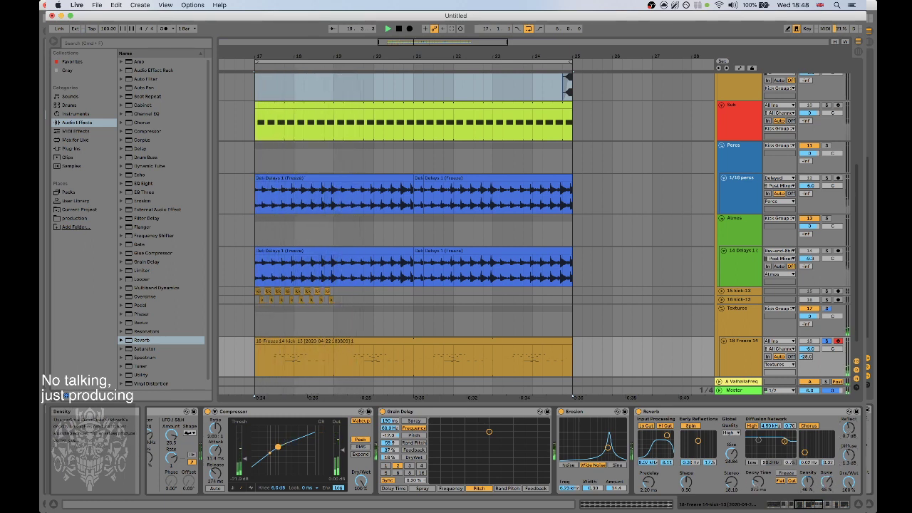
pyautogui.moveTo(818, 484); pyautogui.dragTo(818, 472)
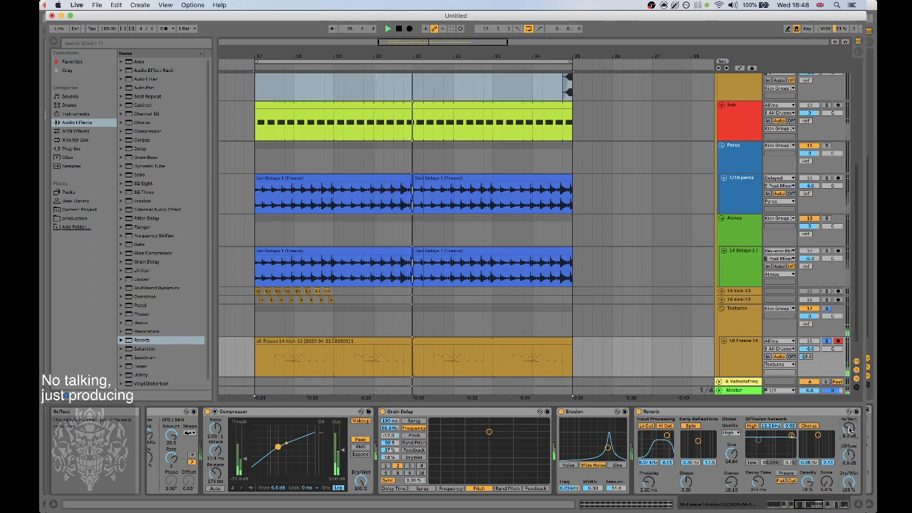
pyautogui.moveTo(648, 484); pyautogui.dragTo(648, 453)
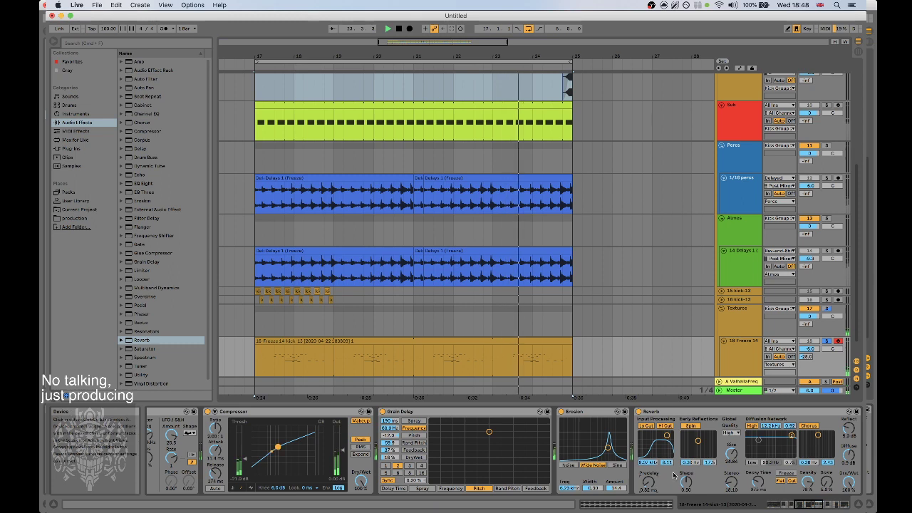
pyautogui.moveTo(684, 482); pyautogui.dragTo(684, 476)
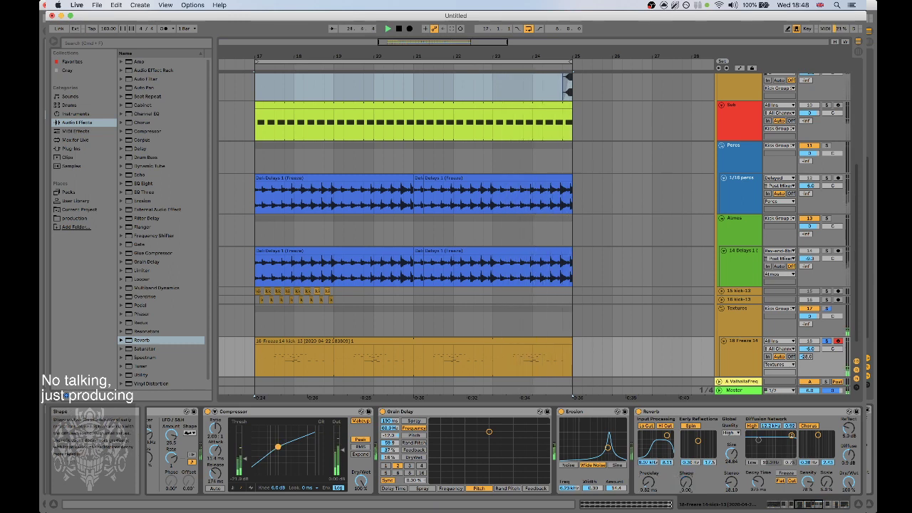
pyautogui.moveTo(699, 441); pyautogui.dragTo(698, 461)
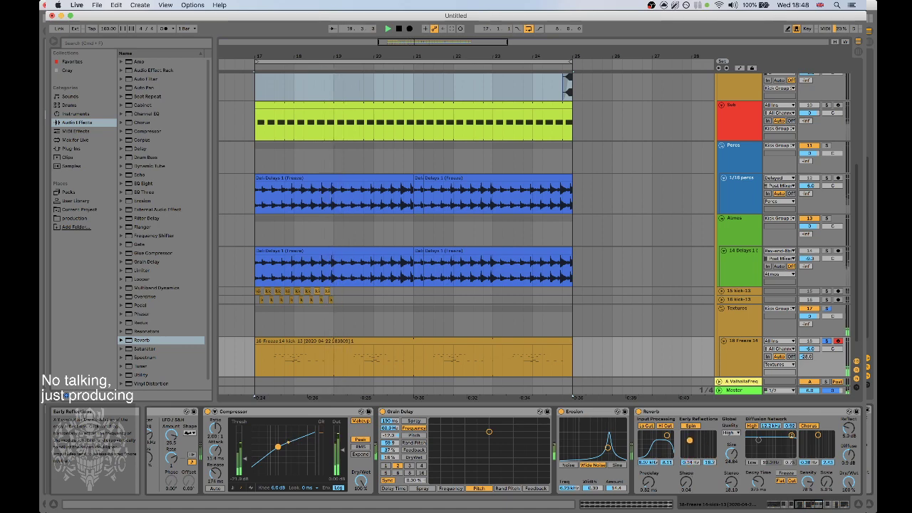
pyautogui.moveTo(816, 505); pyautogui.dragTo(832, 506)
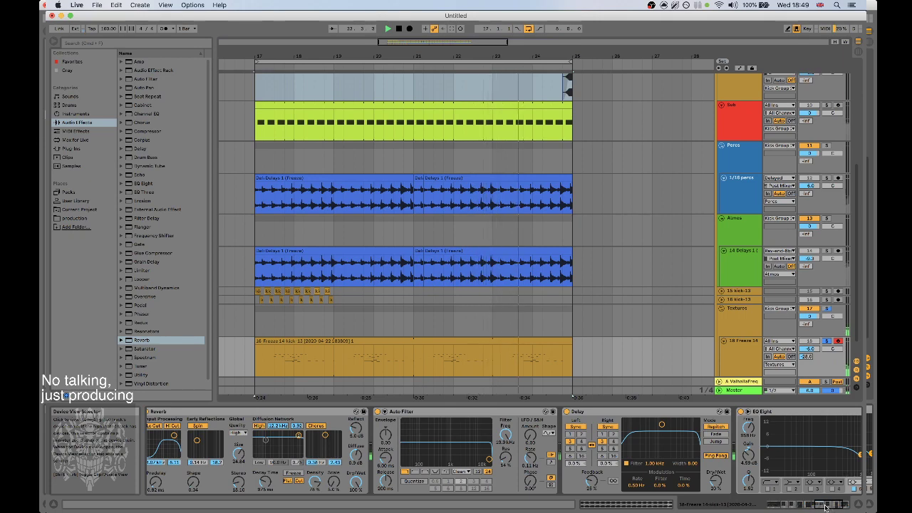
# Reduce the Dry/Wet of the Freeze 14 track's Reverb to 77%.
pyautogui.moveTo(826, 508); pyautogui.dragTo(819, 506)
pyautogui.moveTo(535, 481); pyautogui.dragTo(536, 489)
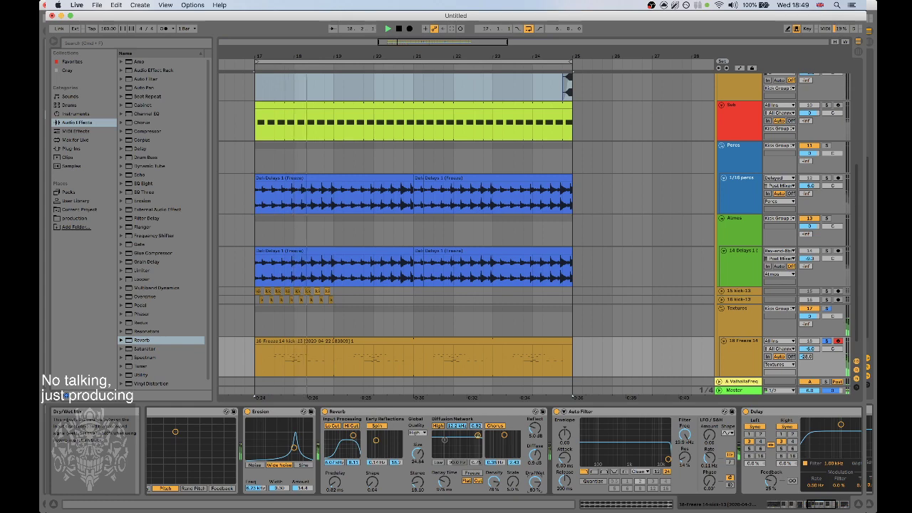
pyautogui.moveTo(821, 505); pyautogui.dragTo(837, 506)
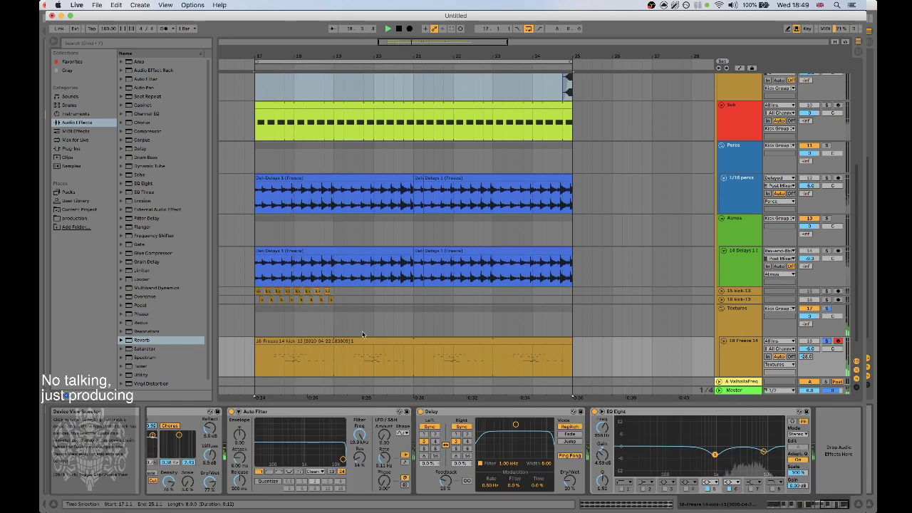
# Add a Compressor after EQ Eight at the end of the Freeze 14 track's device chain and lower its threshold strongly.
pyautogui.doubleClick(148, 132)
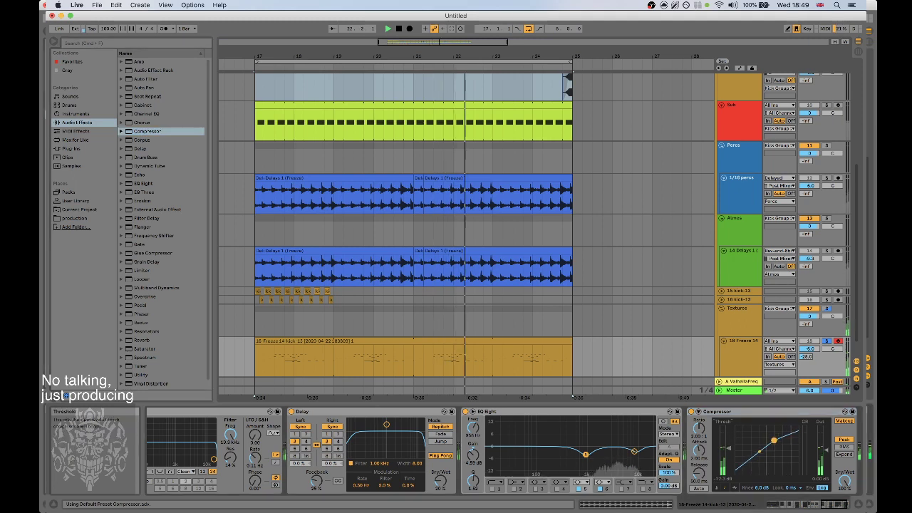
pyautogui.moveTo(731, 436); pyautogui.dragTo(699, 472)
pyautogui.hscroll(3, 789, 497)
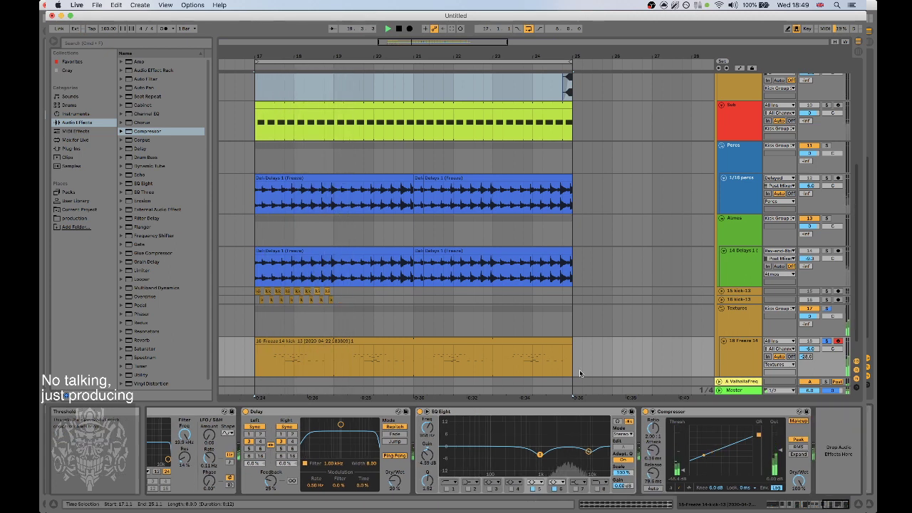
# Append a second Compressor to the Freeze 14 track, sidechain it from Kick Group 2's Kick Main track, and lower its threshold.
pyautogui.moveTo(148, 131); pyautogui.dragTo(758, 436)
pyautogui.click(698, 412)
pyautogui.click(704, 422)
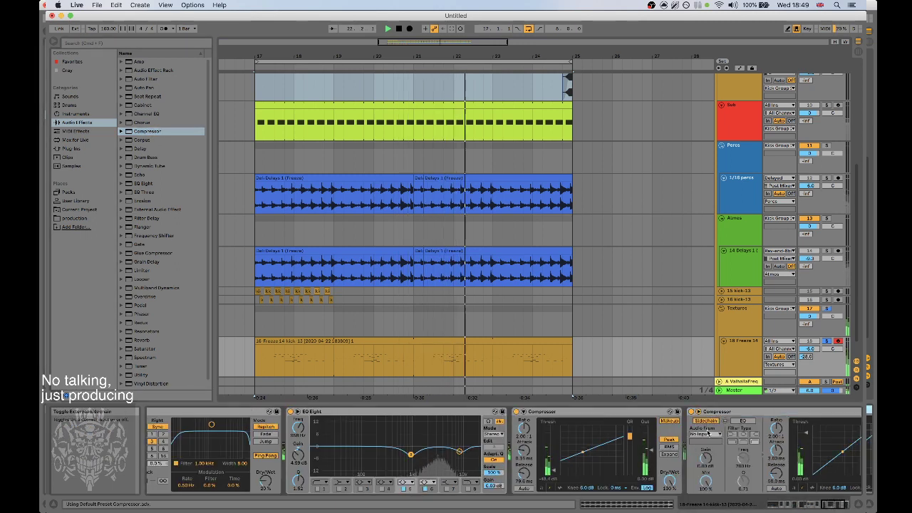
pyautogui.click(707, 433)
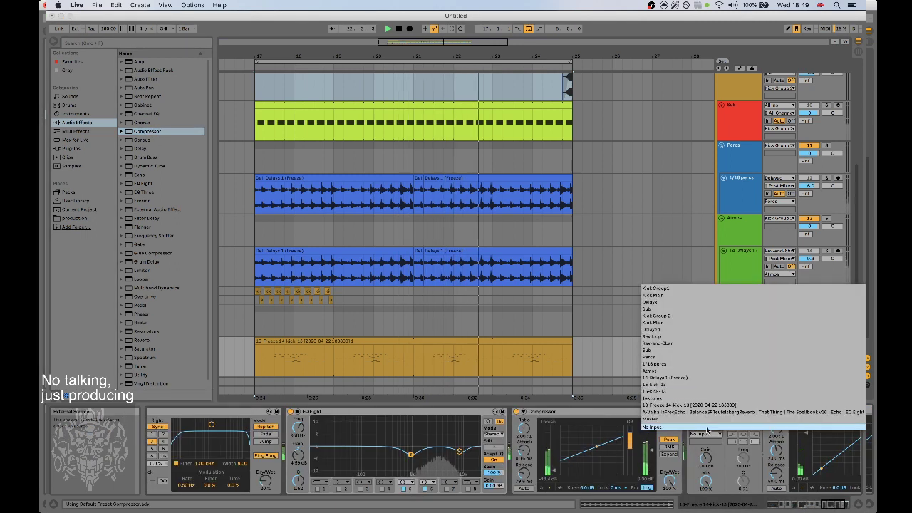
pyautogui.click(660, 323)
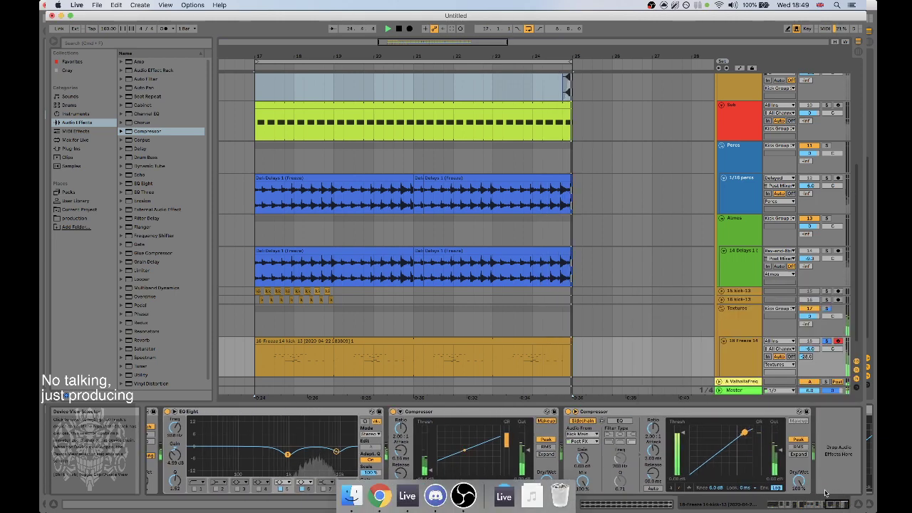
pyautogui.moveTo(682, 434); pyautogui.dragTo(682, 460)
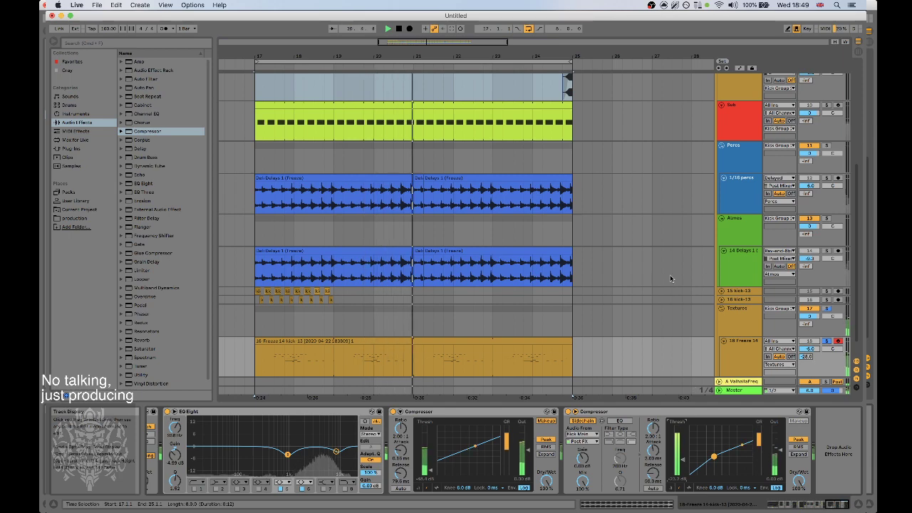
# Solo the Kick Main track alongside the texture, then raise the sidechained Compressor's threshold and shorten its release.
pyautogui.scroll(5, 673, 271)
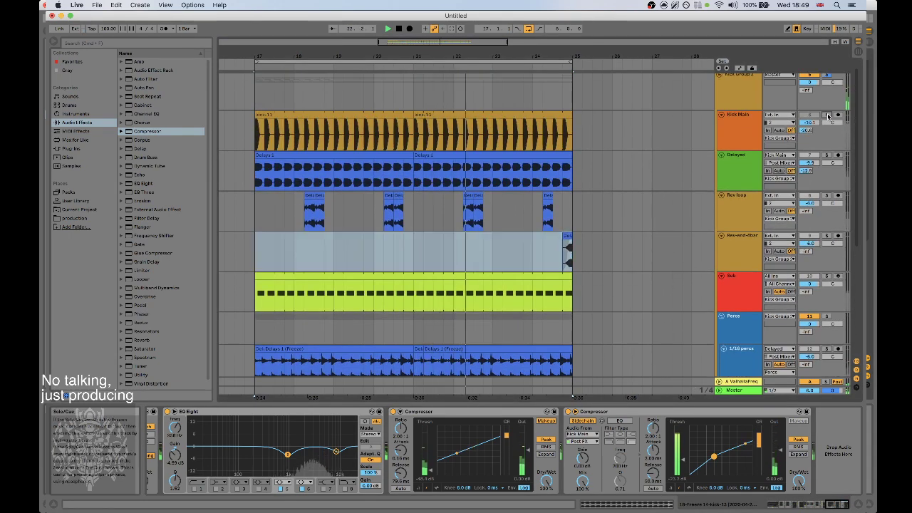
pyautogui.scroll(-3, 793, 247)
pyautogui.scroll(-1, 793, 247)
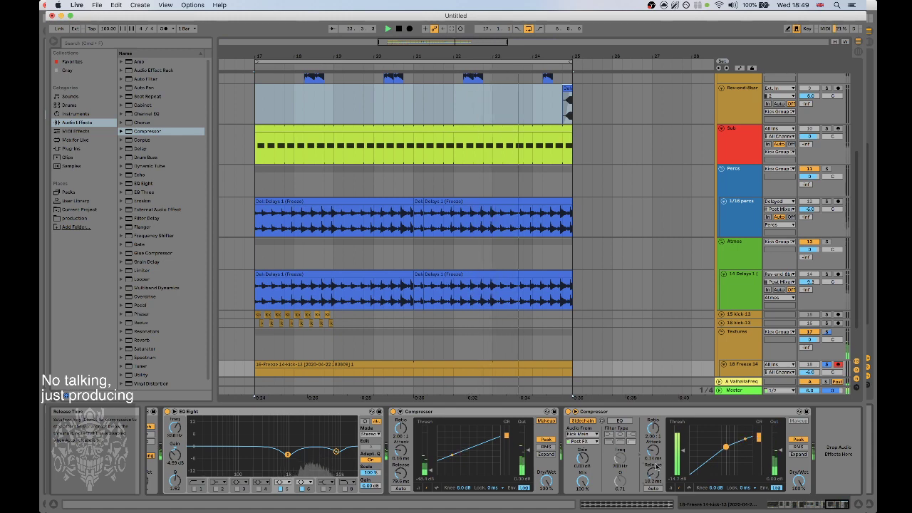
# Delete the two unused kick-13 tracks between the Atmos and Textures groups.
pyautogui.scroll(-3, 594, 264)
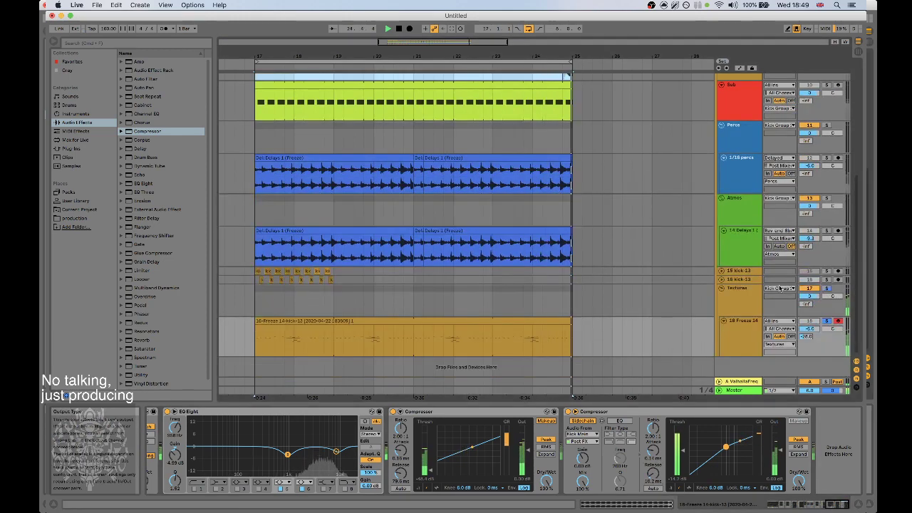
pyautogui.click(752, 271)
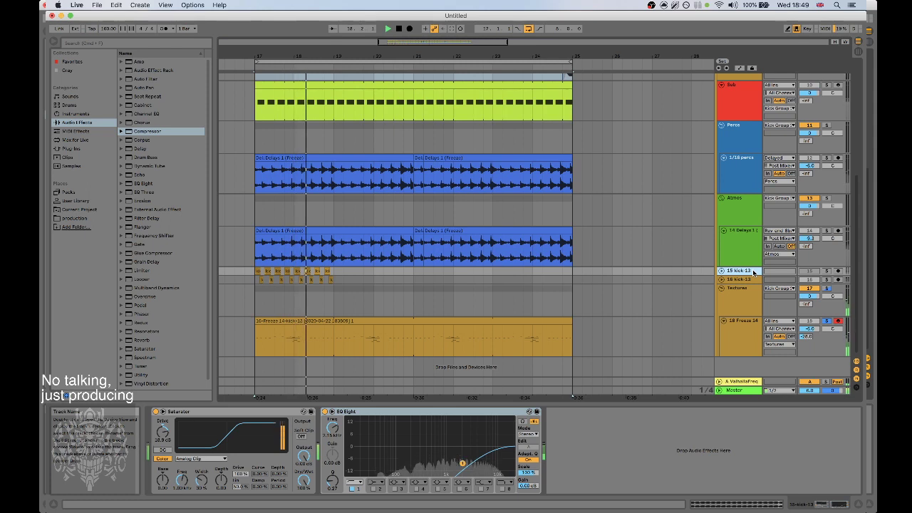
pyautogui.press('Delete')
pyautogui.press('Delete')
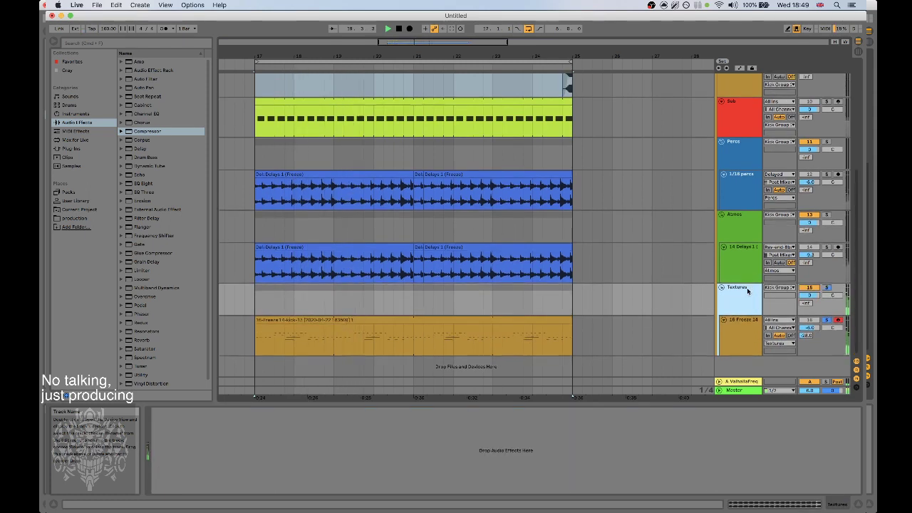
# Move the Percs, Atmos and Textures groups together out of Kick Group 2 to the top level below it.
pyautogui.click(742, 229)
pyautogui.click(739, 163)
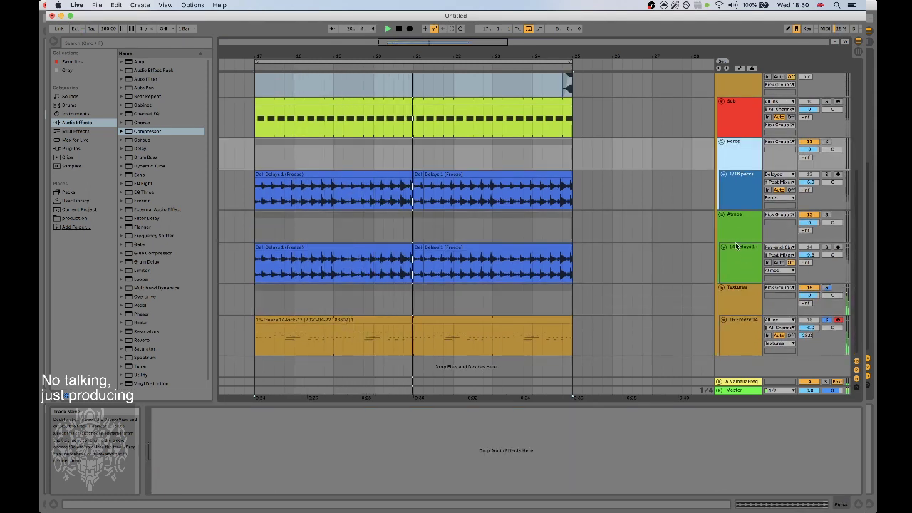
pyautogui.keyDown('super'); pyautogui.click(732, 227); pyautogui.keyUp('super')
pyautogui.keyDown('super'); pyautogui.click(740, 300); pyautogui.keyUp('super')
pyautogui.moveTo(740, 159); pyautogui.dragTo(750, 364)
pyautogui.scroll(3, 743, 263)
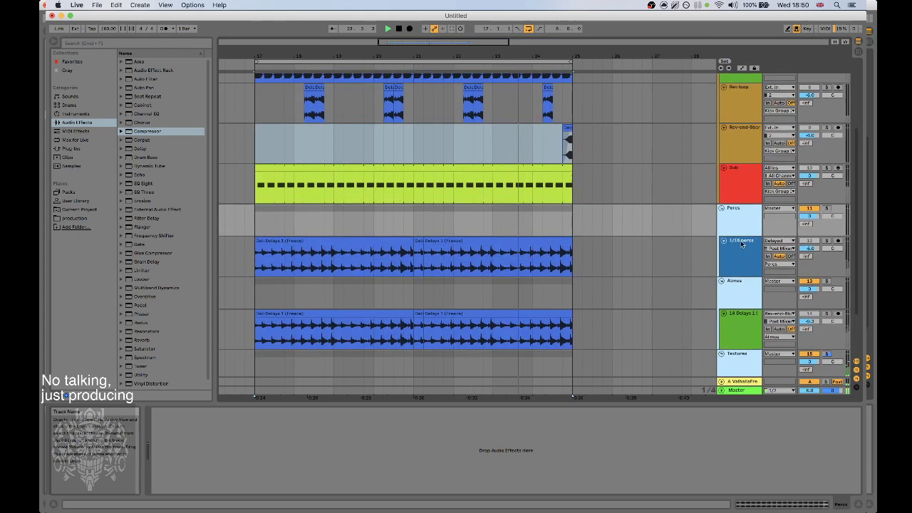
# Collapse the Percs, Atmos and Textures groups.
pyautogui.click(731, 219)
pyautogui.click(721, 208)
pyautogui.click(722, 216)
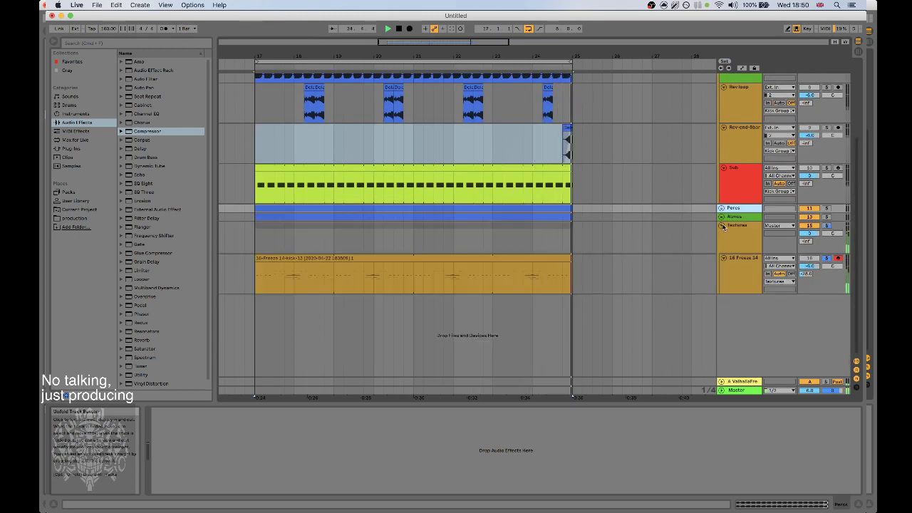
pyautogui.click(722, 225)
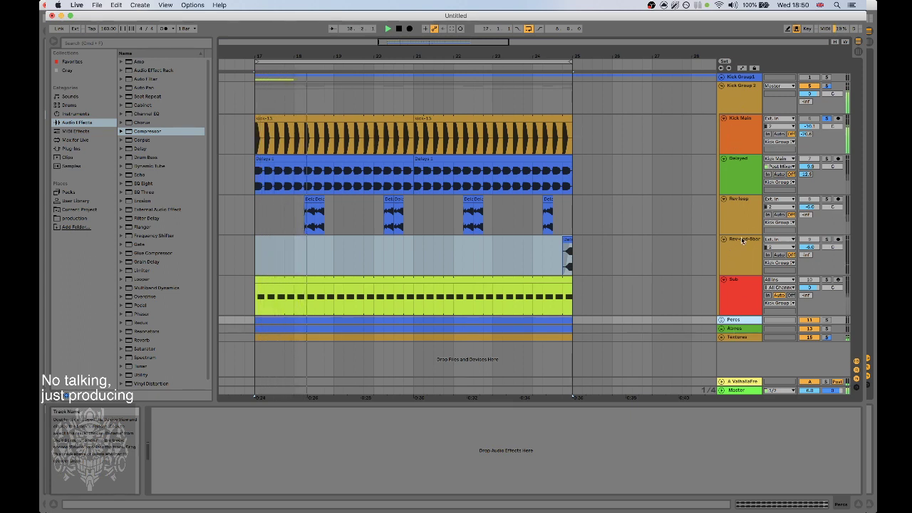
# Rename the Kick Group 2 group as Bass.
pyautogui.click(740, 296)
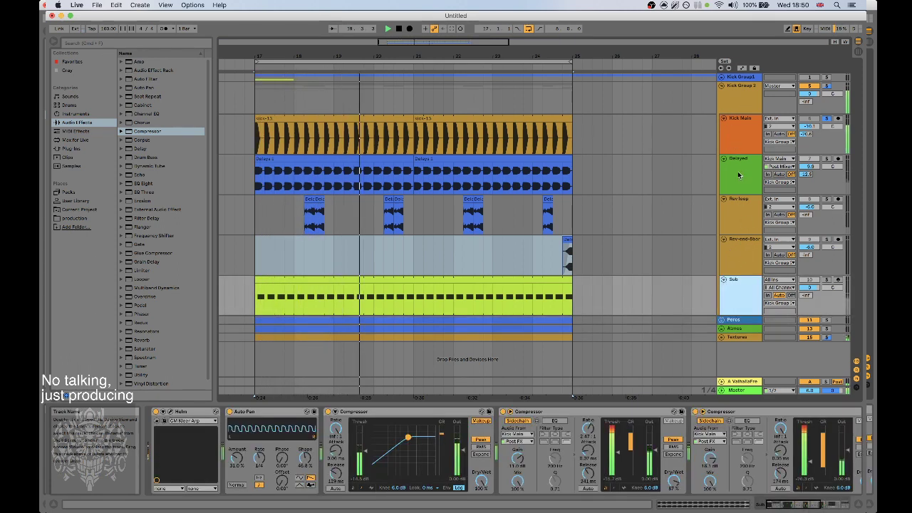
pyautogui.click(746, 86)
pyautogui.press('super+r')
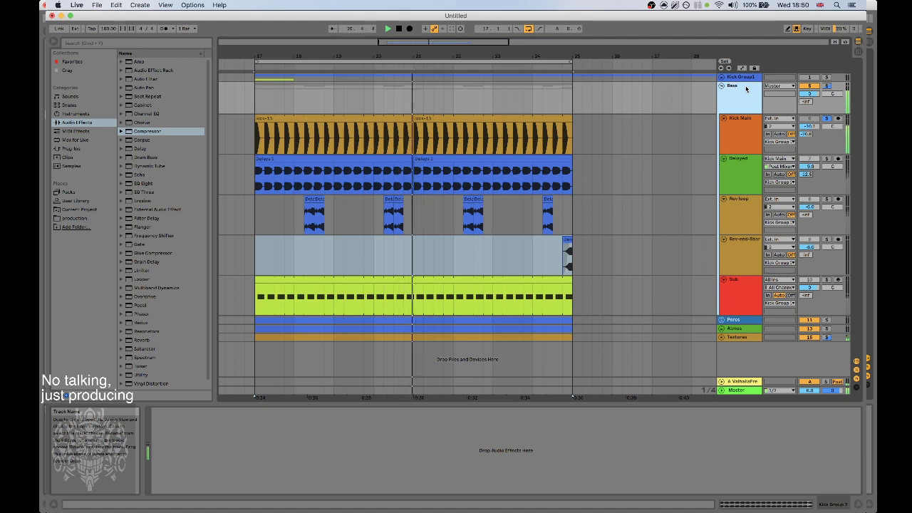
pyautogui.press('Return')
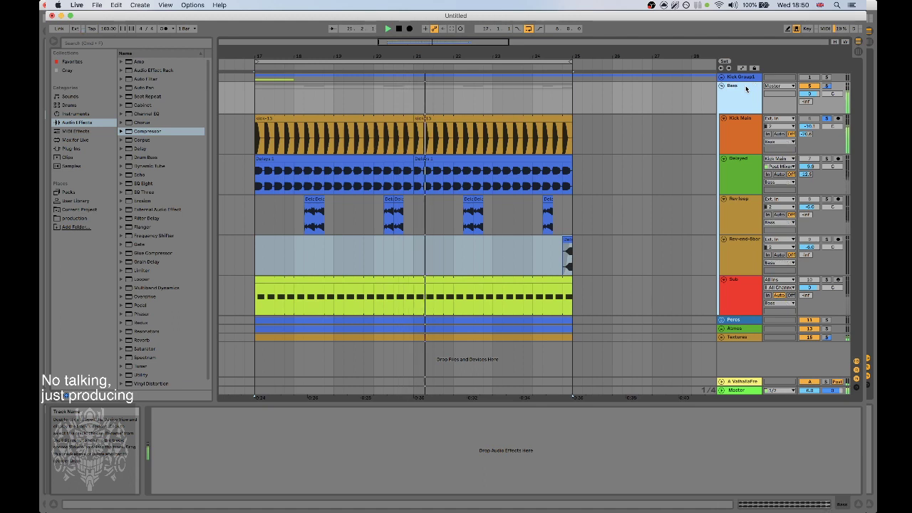
# Rename the Delayed track in the Bass group as KickDelays.
pyautogui.click(744, 169)
pyautogui.press('super+r')
pyautogui.write('Kick')
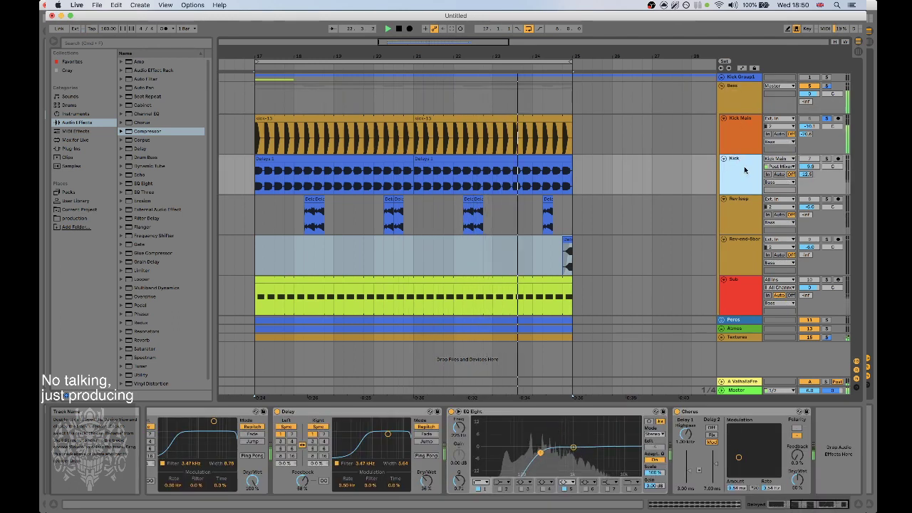
pyautogui.write('Delays')
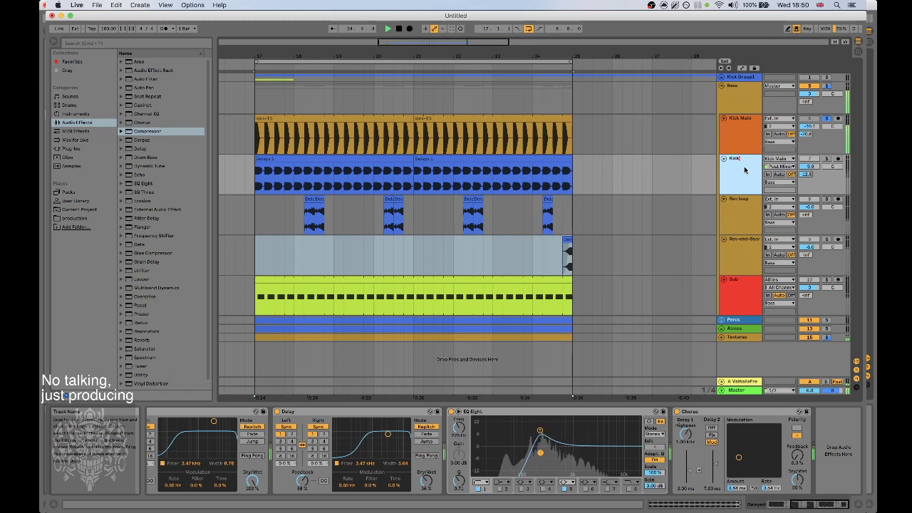
pyautogui.press('Return')
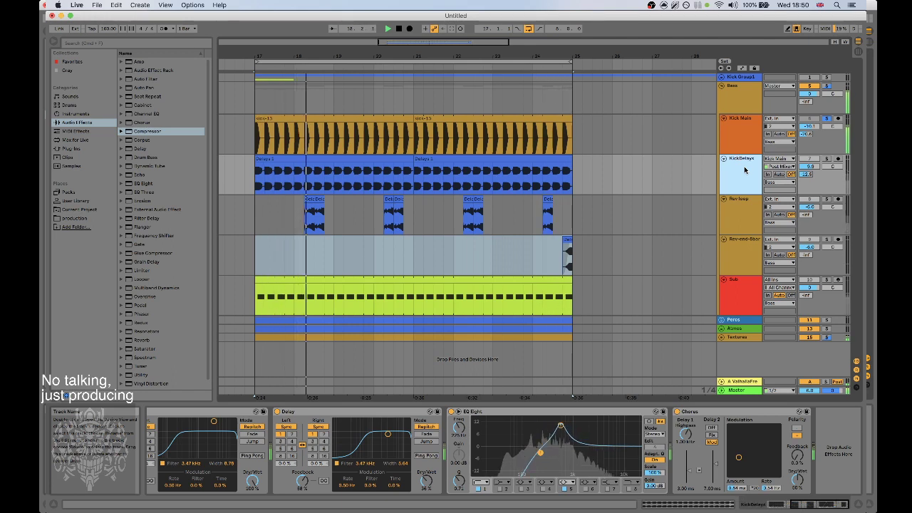
# Rename the Rev loop track as Kick Reverse1.
pyautogui.click(740, 206)
pyautogui.press('super+r')
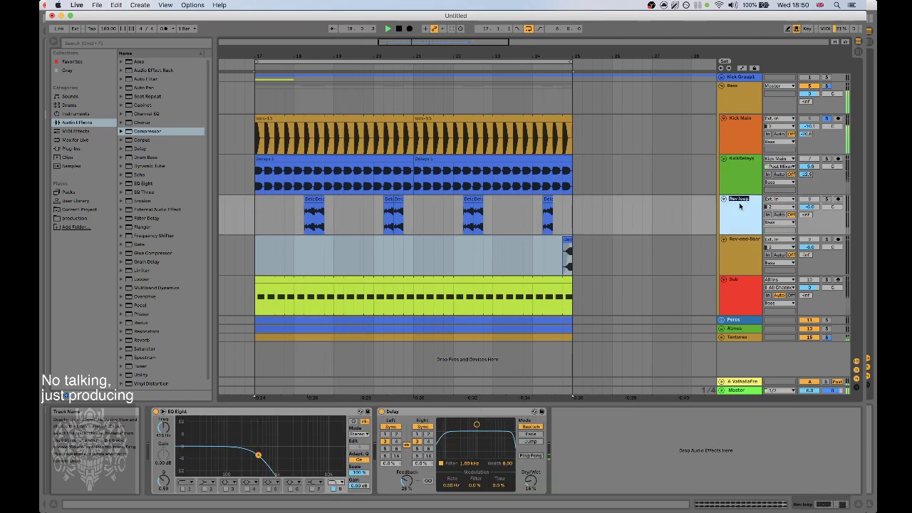
pyautogui.write('Kick Reverse')
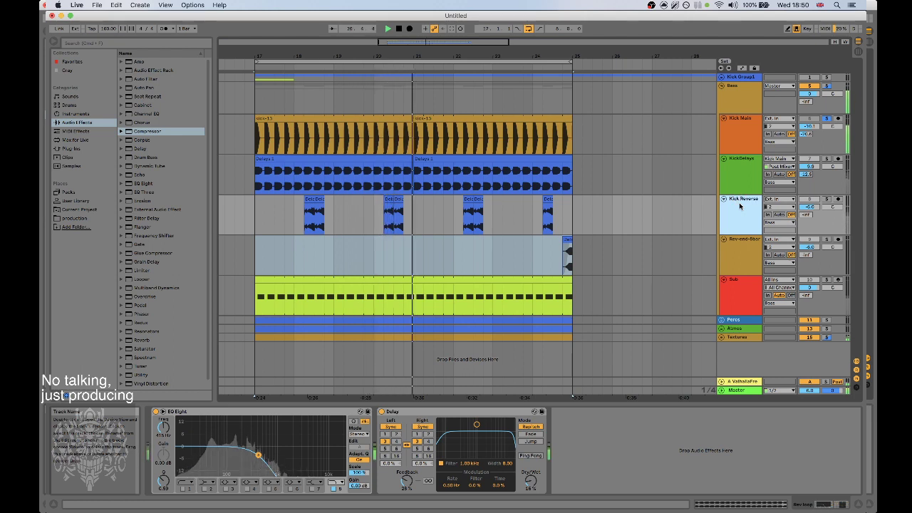
pyautogui.press('Return')
# Rename the Rev-end-8bar track as Kick Reverse2 and widen the track headers slightly to fit the names.
pyautogui.click(747, 256)
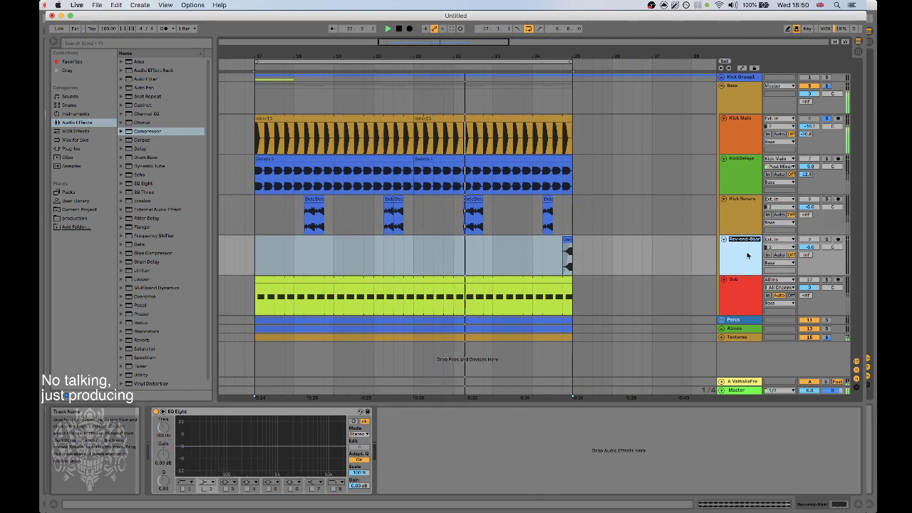
pyautogui.write('Kick Revers')
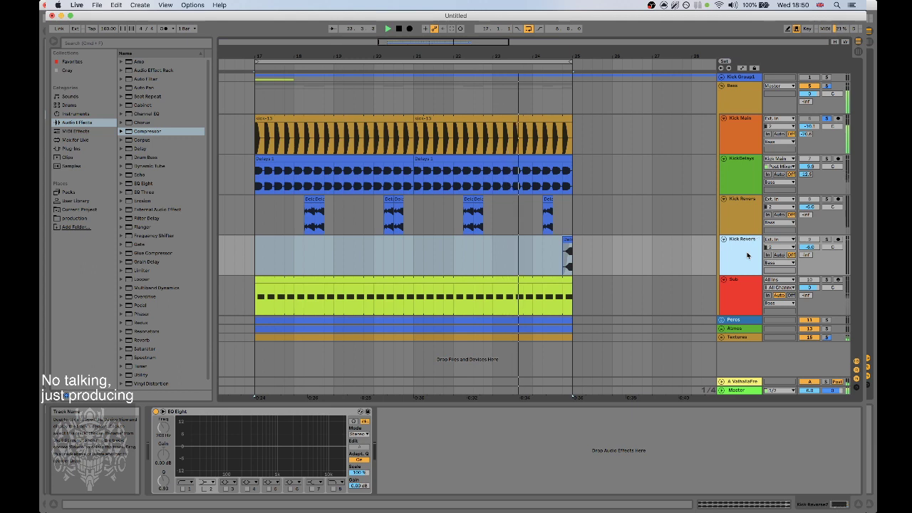
pyautogui.moveTo(717, 107); pyautogui.dragTo(712, 107)
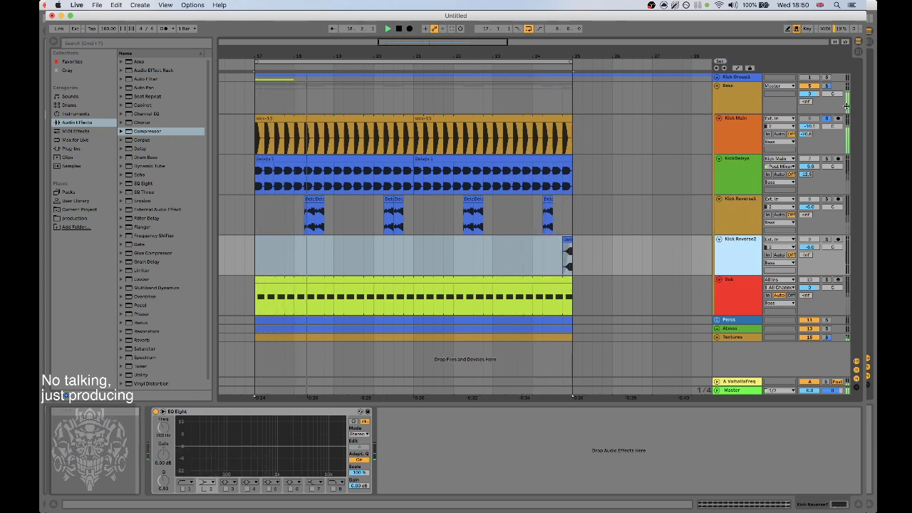
# Turn off the active solos so that all the groups play together.
pyautogui.click(828, 118)
pyautogui.click(827, 119)
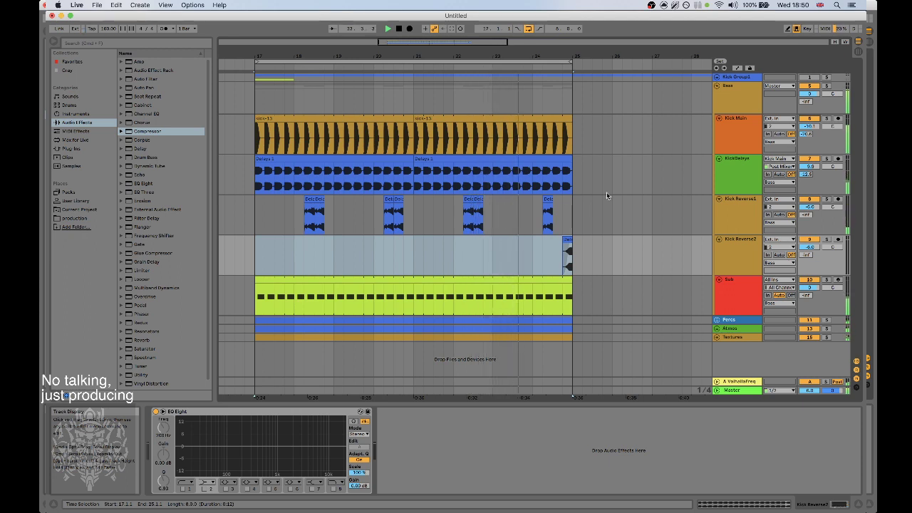
# Unfold the Textures group and lower the Freeze 14 track's volume.
pyautogui.click(718, 337)
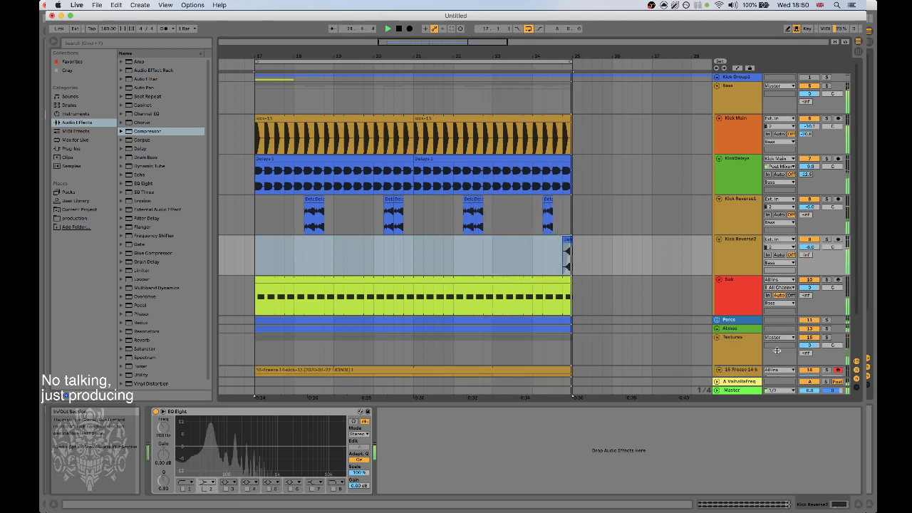
pyautogui.scroll(-2, 807, 339)
pyautogui.moveTo(807, 339); pyautogui.dragTo(808, 349)
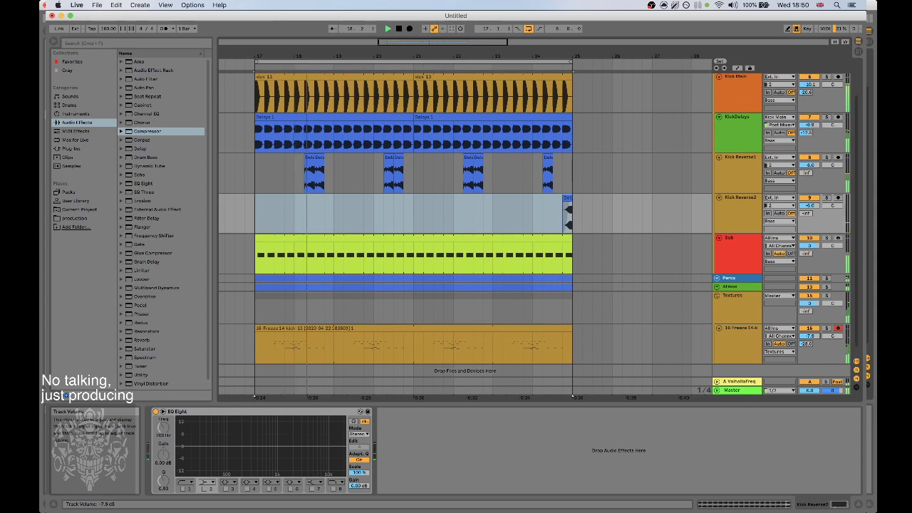
# Move the Freeze 14 track's Auto Filter between EQ Eight and the first Compressor, and lower its cutoff frequency.
pyautogui.click(724, 337)
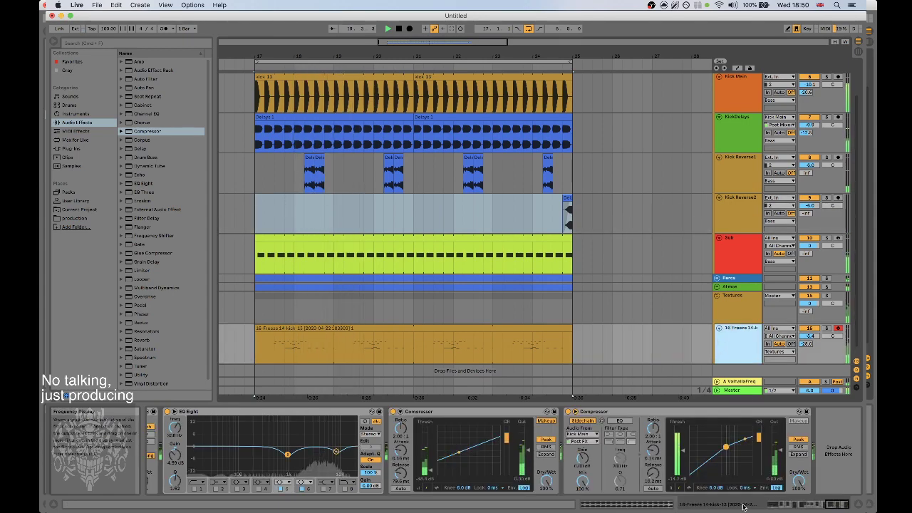
pyautogui.click(829, 504)
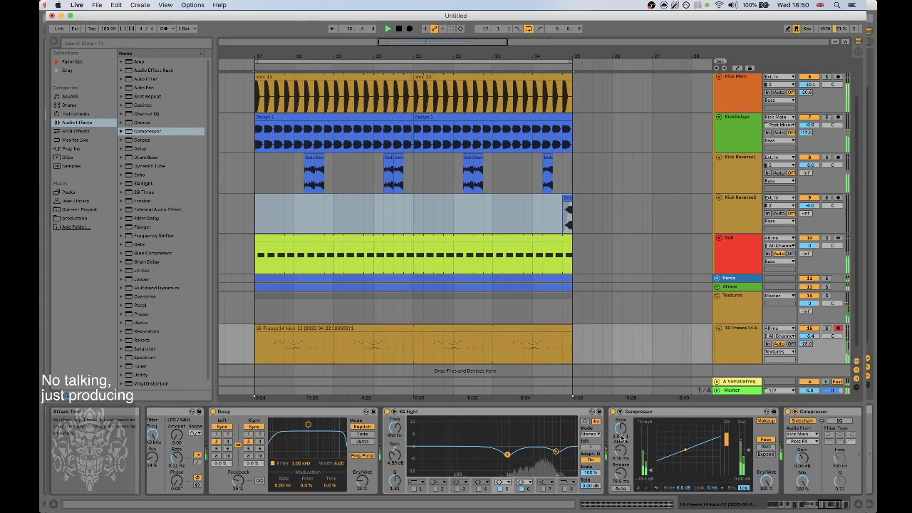
pyautogui.hscroll(-4, 621, 438)
pyautogui.moveTo(414, 412); pyautogui.dragTo(817, 434)
pyautogui.hscroll(2, 717, 434)
pyautogui.moveTo(724, 435); pyautogui.dragTo(725, 462)
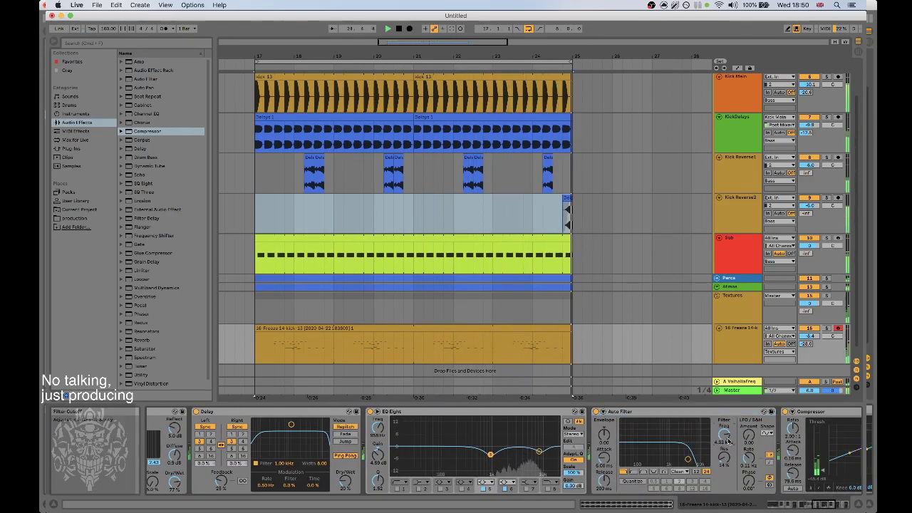
pyautogui.hscroll(-5, 553, 428)
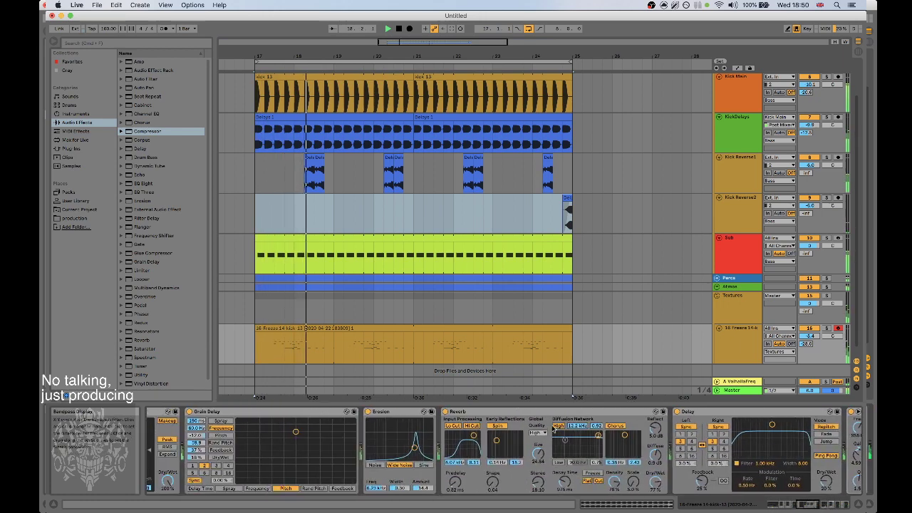
# Solo the Freeze 14 track and examine its effect chain from the Auto Filters through Grain Delay, Reverb and Delay to the Compressors.
pyautogui.hscroll(-10, 554, 429)
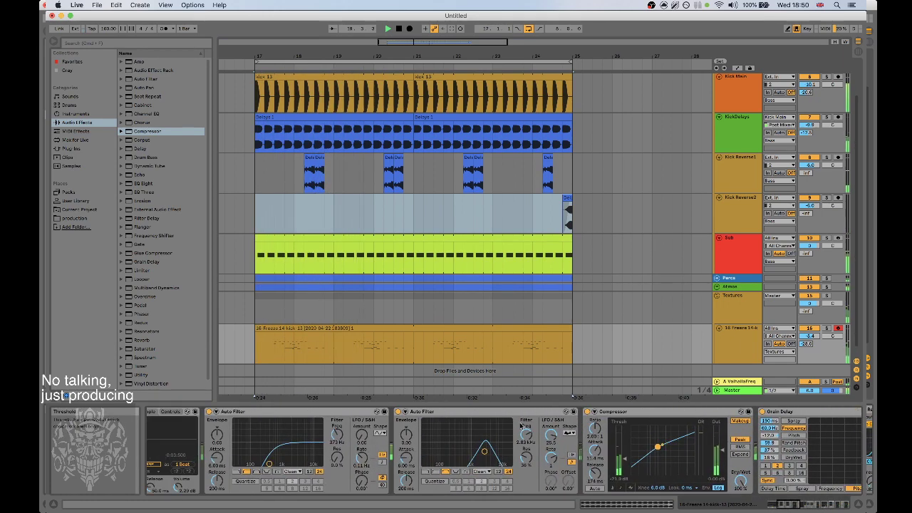
pyautogui.hscroll(-5, 526, 431)
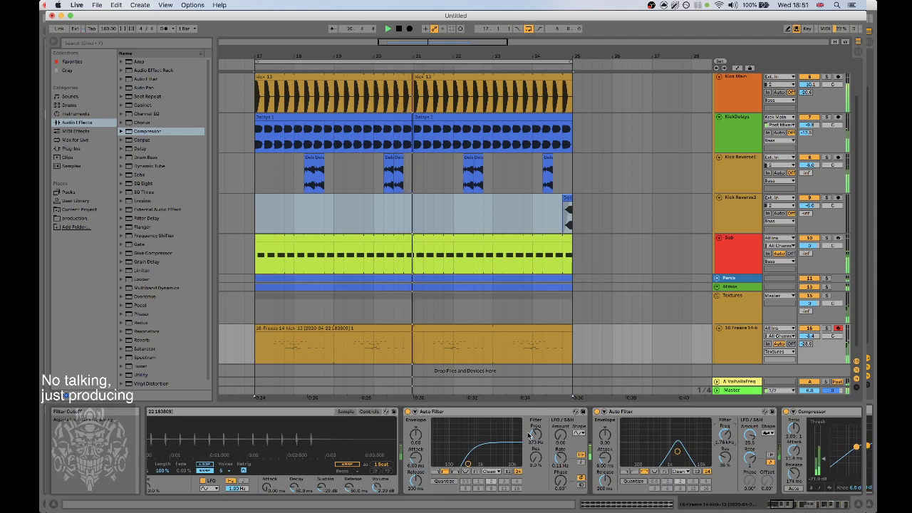
pyautogui.hscroll(3, 725, 442)
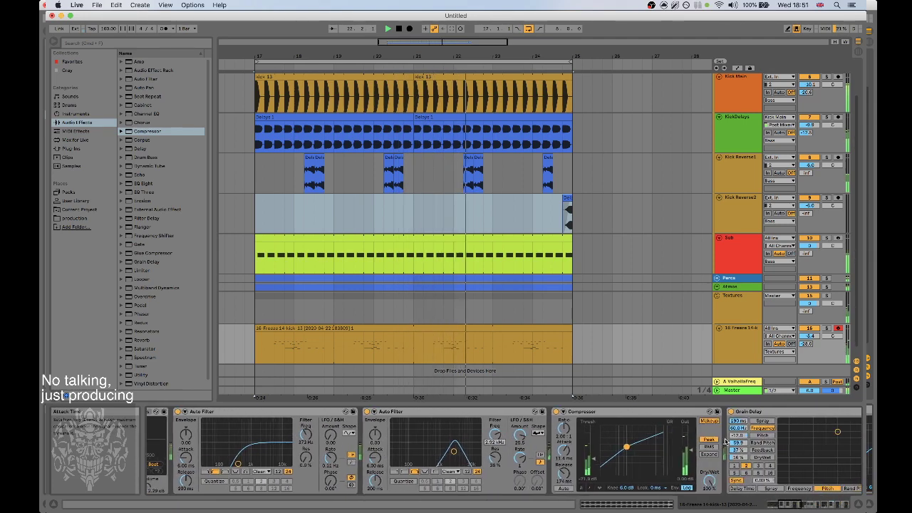
pyautogui.hscroll(5, 726, 442)
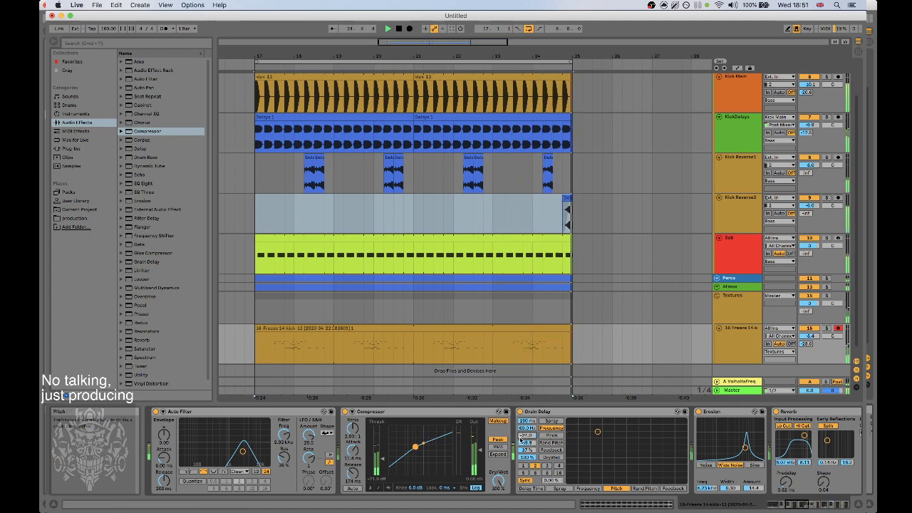
pyautogui.click(819, 505)
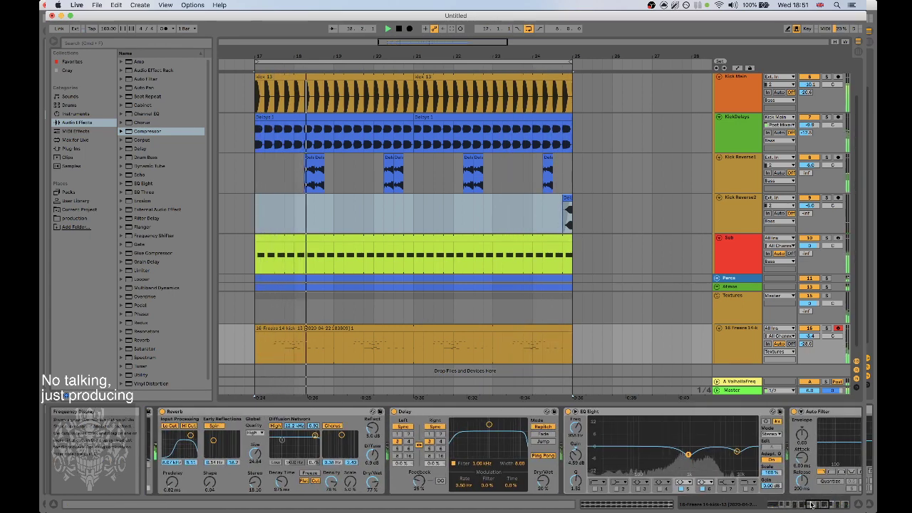
pyautogui.hscroll(10, 726, 437)
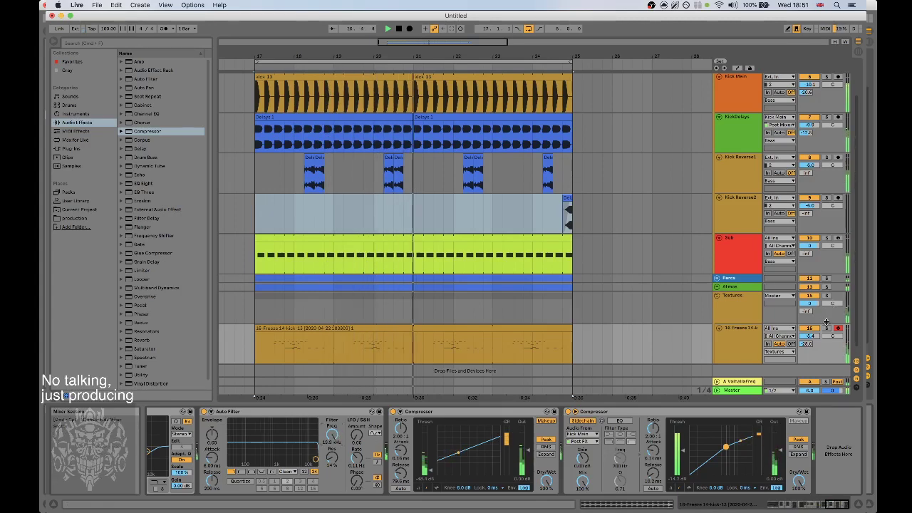
pyautogui.click(822, 505)
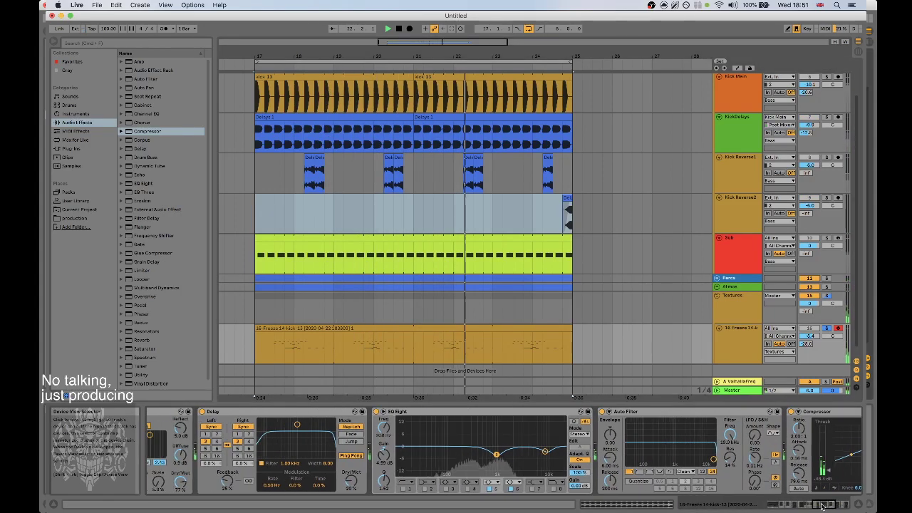
pyautogui.moveTo(822, 506); pyautogui.dragTo(793, 505)
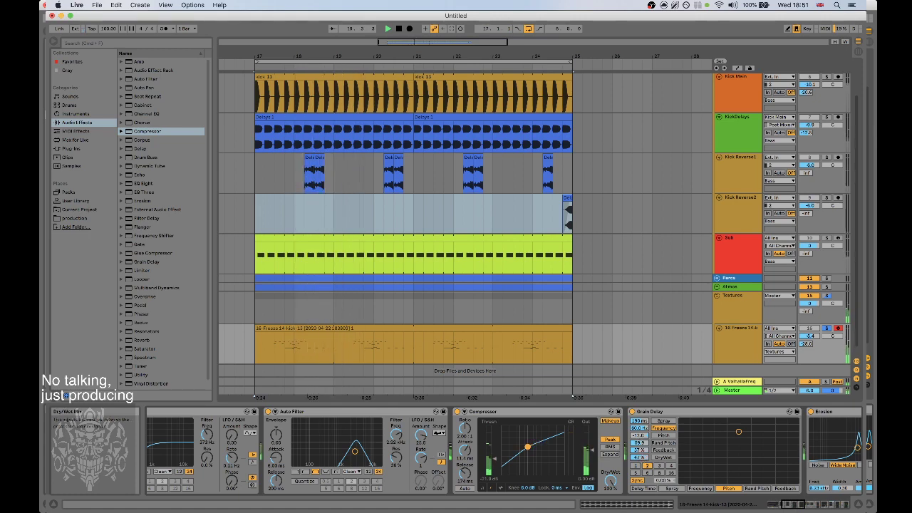
pyautogui.hscroll(5, 669, 483)
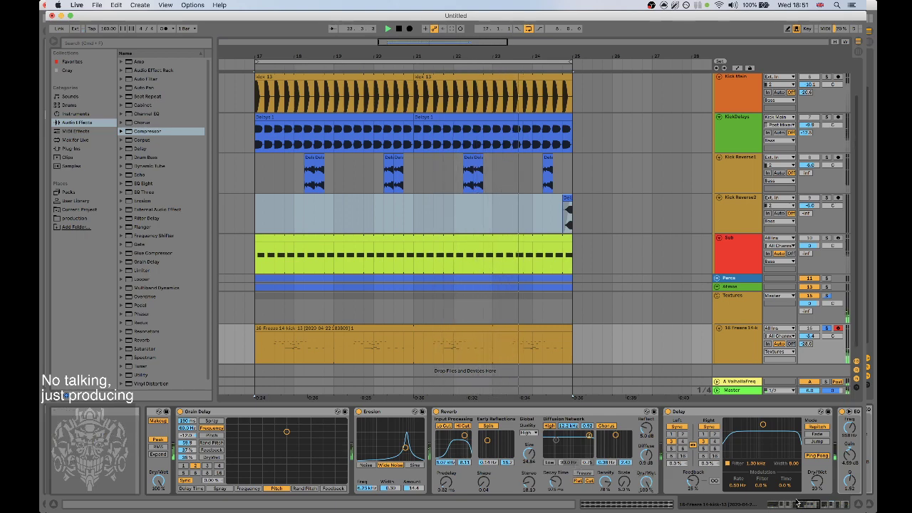
pyautogui.hscroll(5, 641, 457)
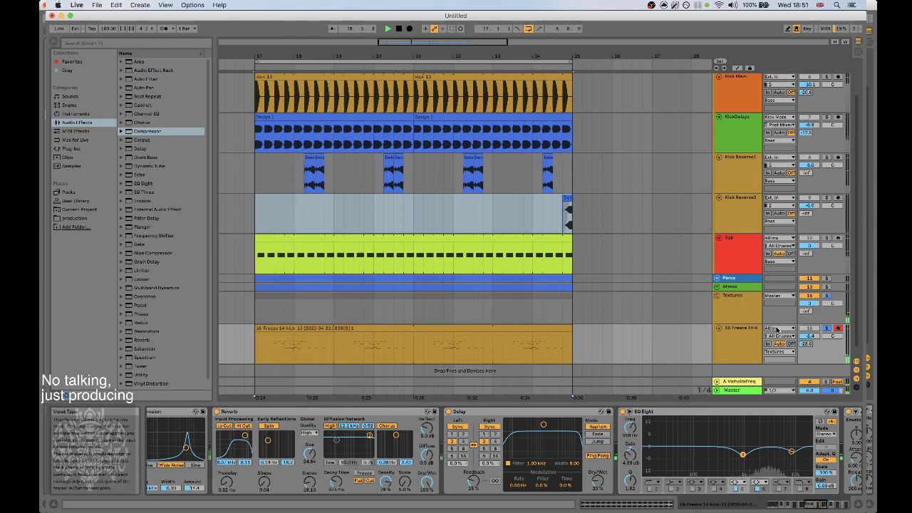
# Route the Freeze 14 track's output to Sends Only, raise its send to return A to about -18 dB, and turn off its solo.
pyautogui.click(780, 351)
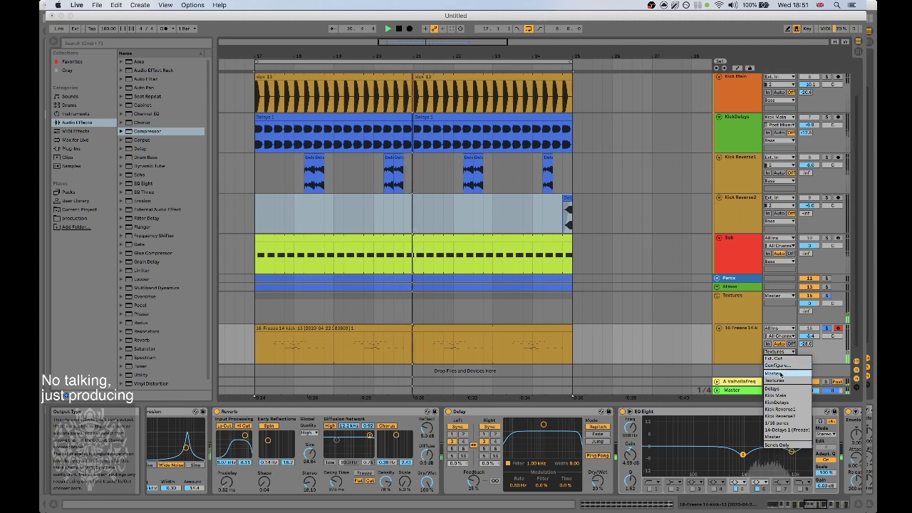
pyautogui.click(777, 445)
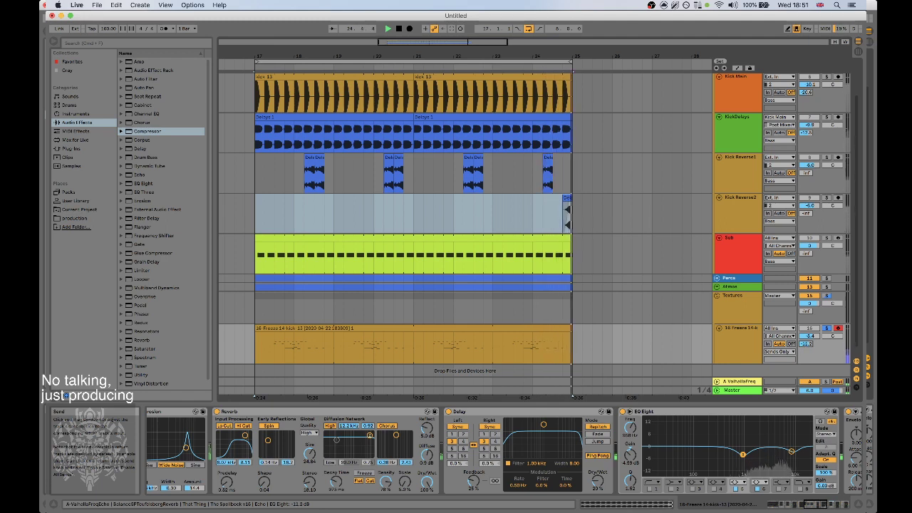
pyautogui.moveTo(806, 345); pyautogui.dragTo(806, 313)
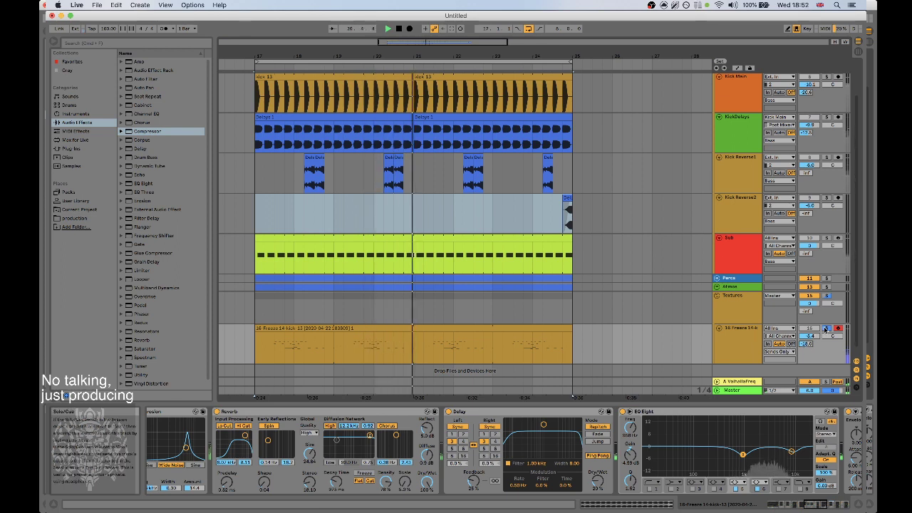
pyautogui.scroll(1, 566, 294)
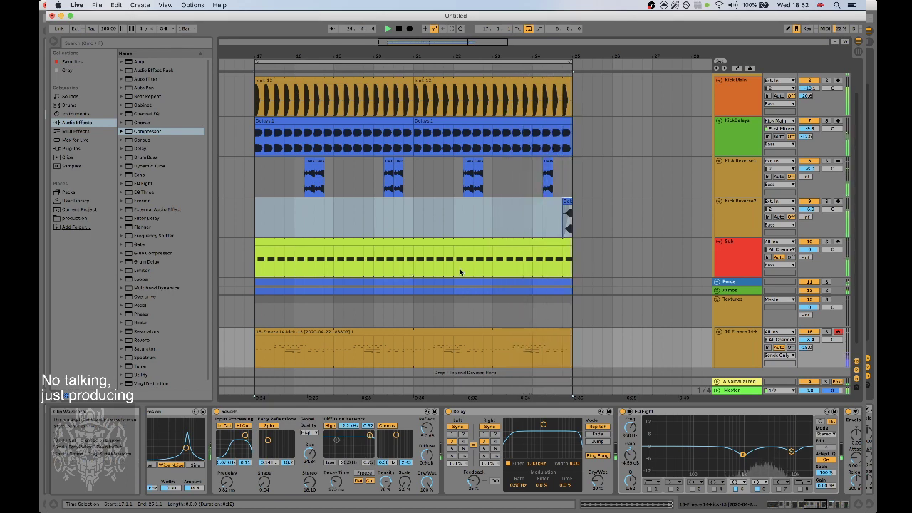
# Insert an audio track below the Sub track and put it in a new group named Drums.
pyautogui.click(737, 272)
pyautogui.press('super+t')
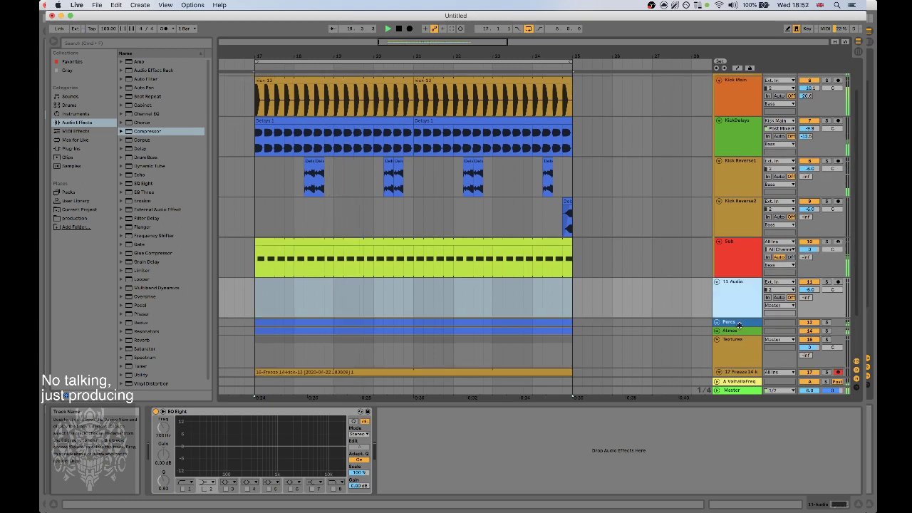
pyautogui.press('super+g')
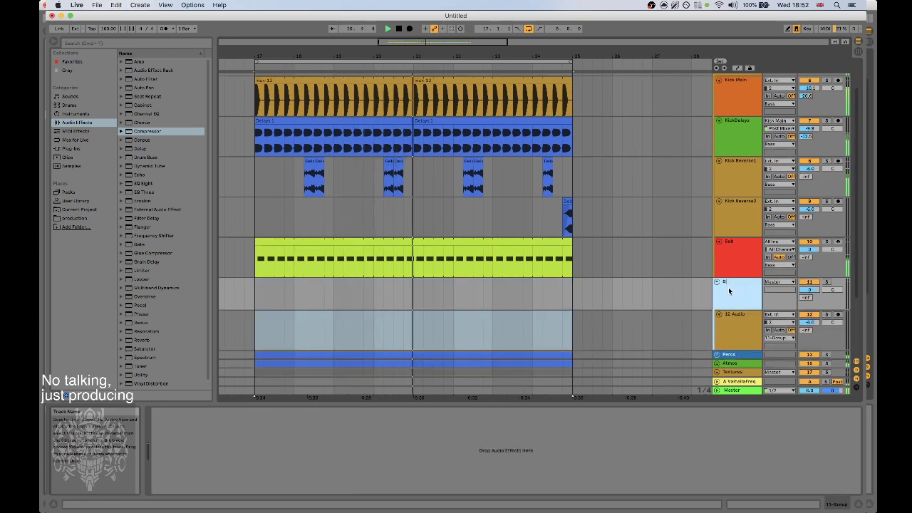
pyautogui.write('Drums')
pyautogui.press('Return')
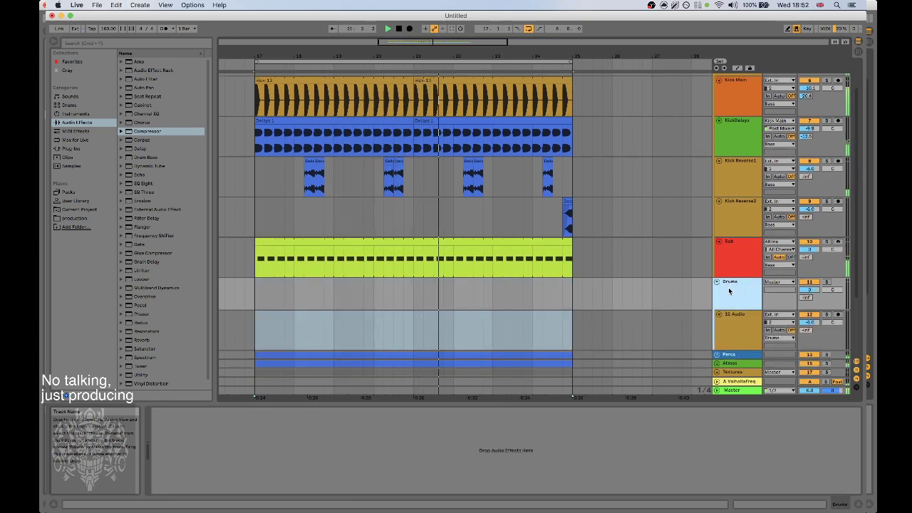
# Find hat-noise-2.aif in the production folder's asteka-sample-pack, inside the hats-noises subfolder, and preview it.
pyautogui.click(734, 326)
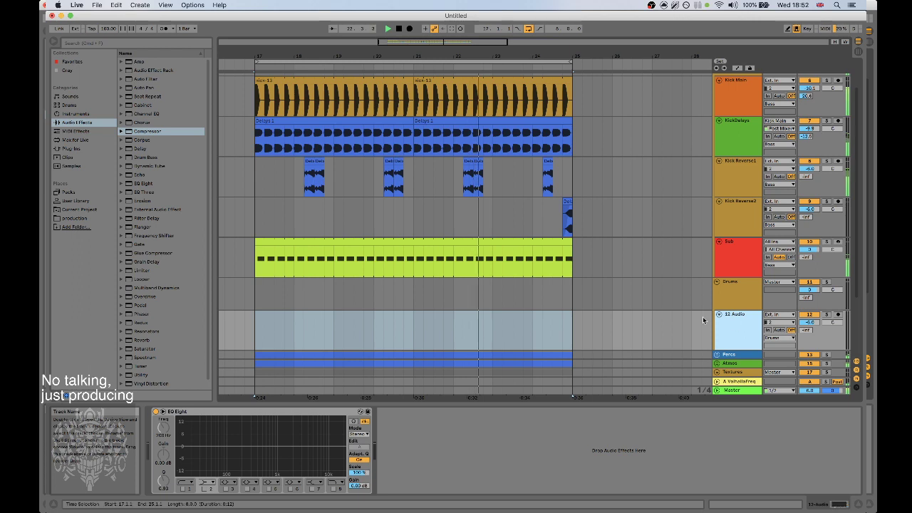
pyautogui.click(64, 149)
pyautogui.click(70, 220)
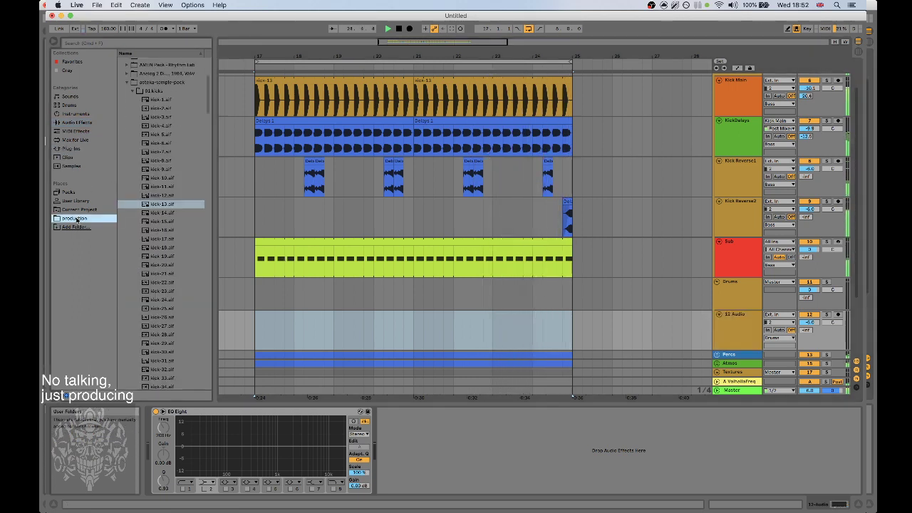
pyautogui.click(134, 93)
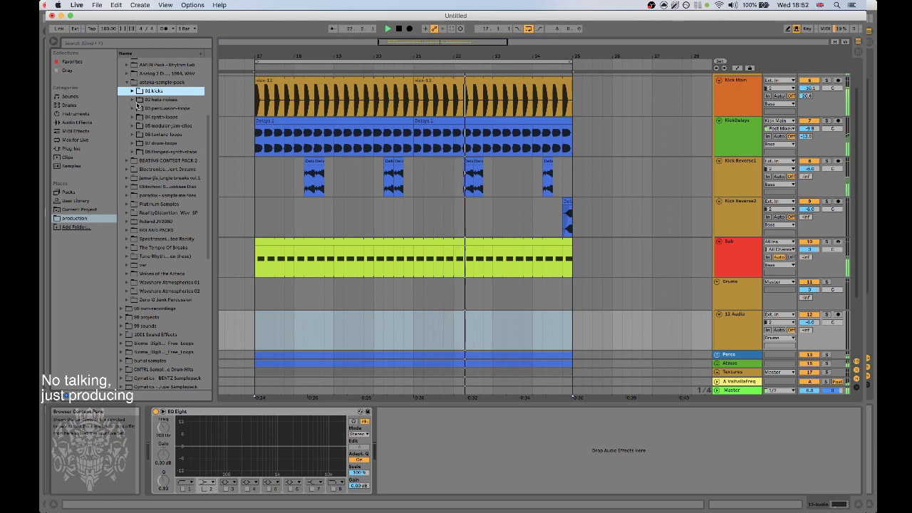
pyautogui.click(138, 100)
pyautogui.click(133, 100)
pyautogui.click(153, 117)
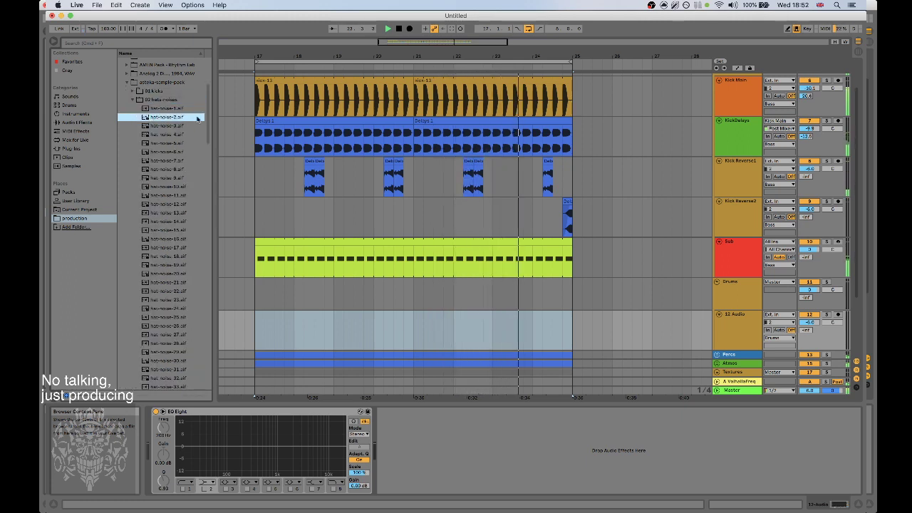
# Rename the new audio track in the Drums group as "snare", including the quotation marks.
pyautogui.click(733, 333)
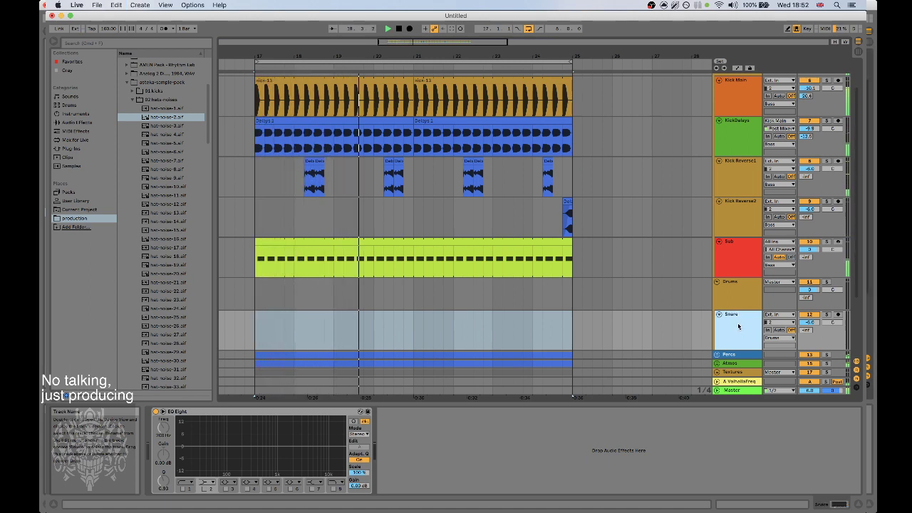
pyautogui.press('super+r')
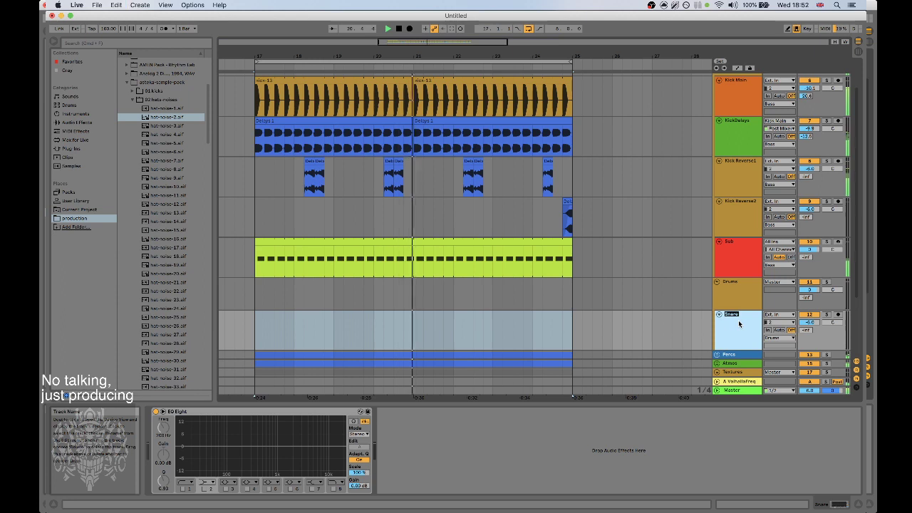
pyautogui.press('Return')
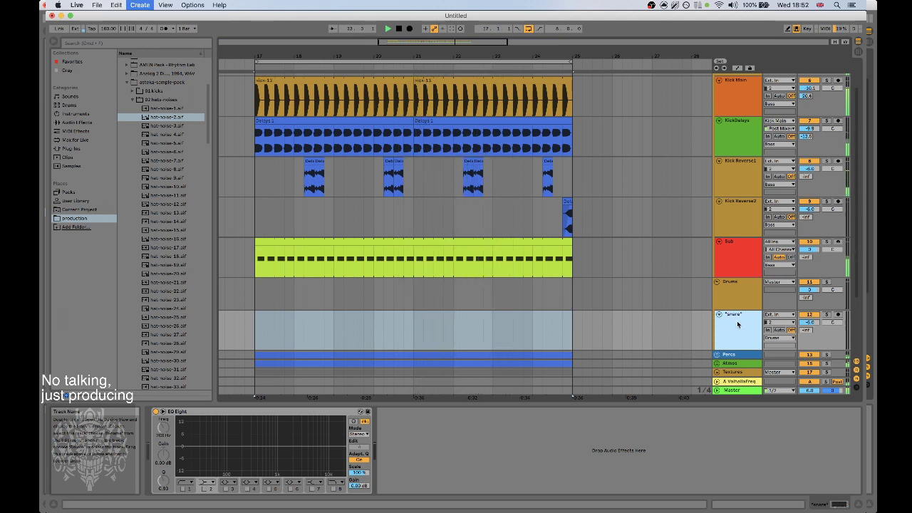
# Replace the "snare" audio track with a MIDI track of the same name inside the Drums group.
pyautogui.press('super+shift+t')
pyautogui.click(739, 312)
pyautogui.press('super+r')
pyautogui.press('super+c')
pyautogui.click(741, 355)
pyautogui.press('super+r')
pyautogui.press('super+v')
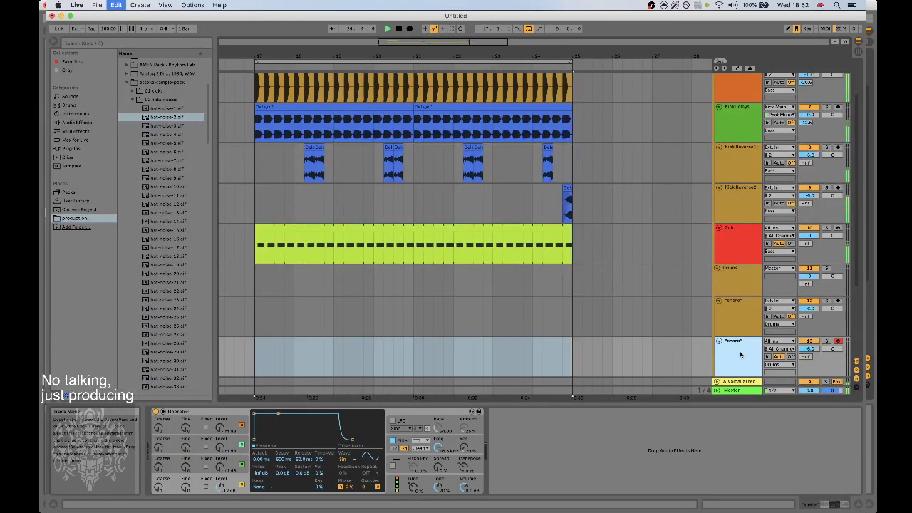
pyautogui.click(739, 309)
pyautogui.press('Delete')
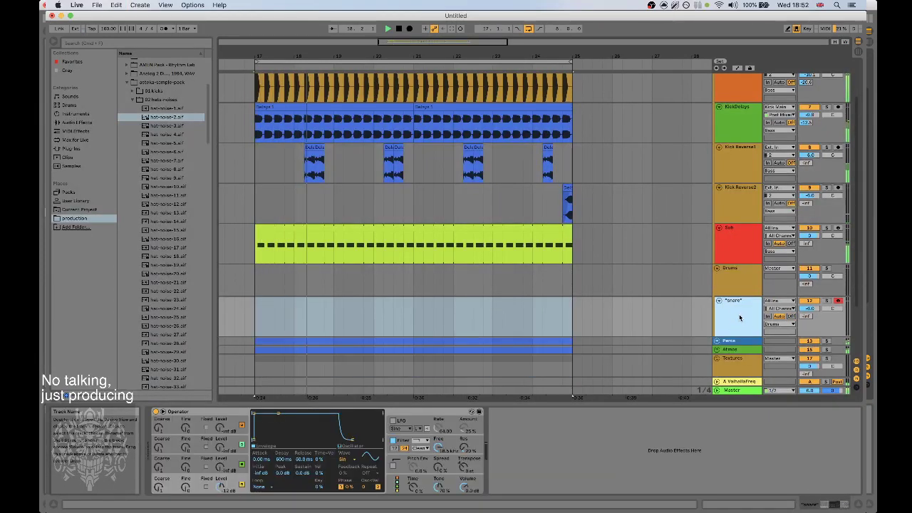
# Load hat-noise-2.aif as a sampler instrument on the "snare" track and create a one-bar MIDI clip at bar 17.
pyautogui.moveTo(174, 117); pyautogui.dragTo(539, 427)
pyautogui.click(256, 315)
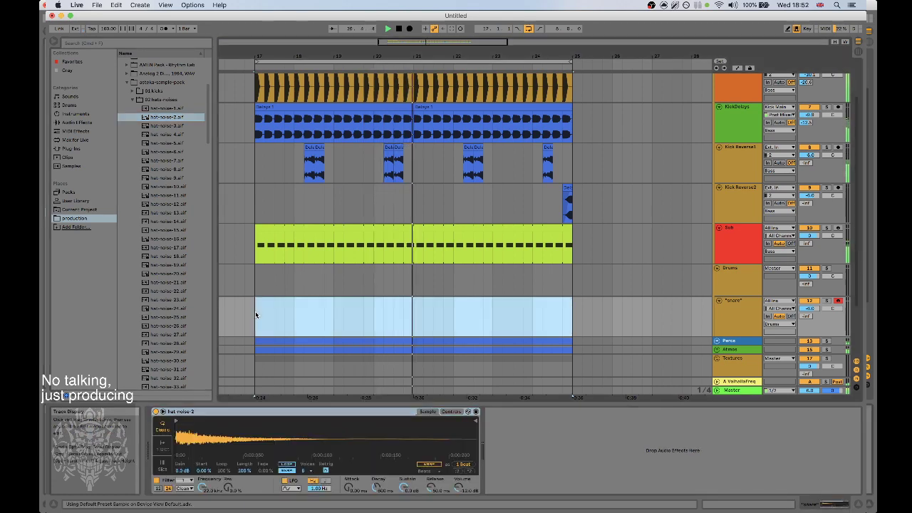
pyautogui.doubleClick(255, 315)
pyautogui.moveTo(257, 314); pyautogui.dragTo(293, 308)
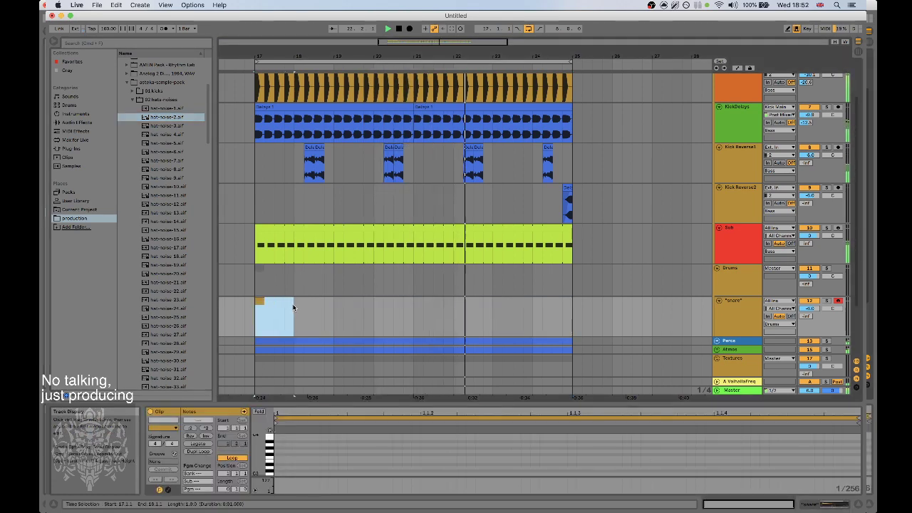
pyautogui.press('super+j')
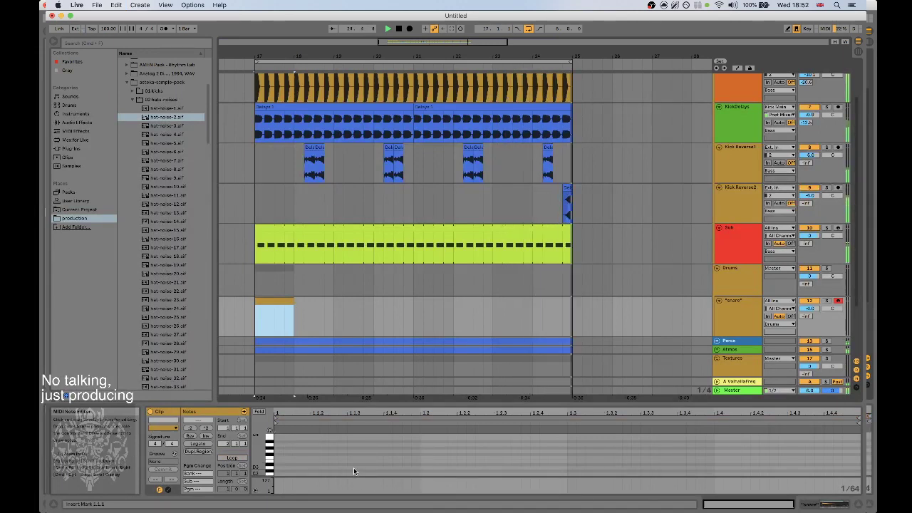
# Add one-beat C3 notes on beats 2 and 4 of the "snare" clip, and loop the clip out to bar 25.
pyautogui.moveTo(422, 475); pyautogui.dragTo(550, 474)
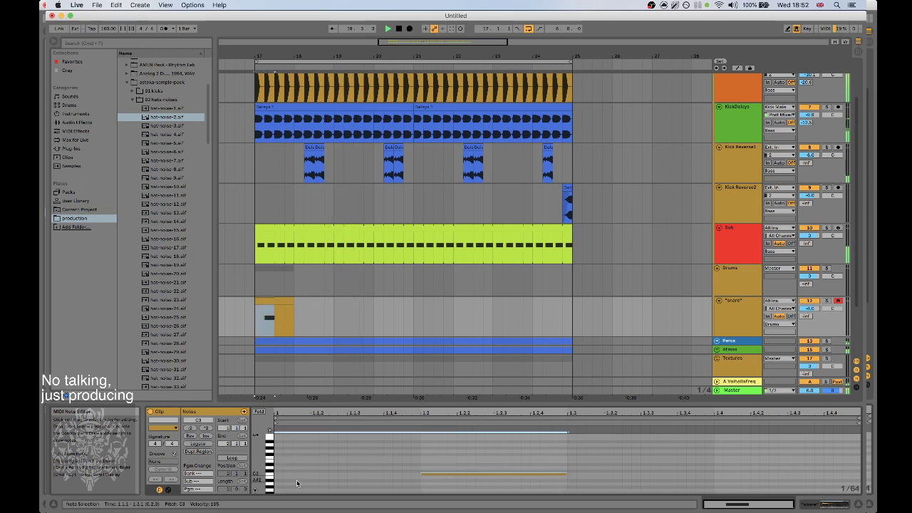
pyautogui.press('super+d')
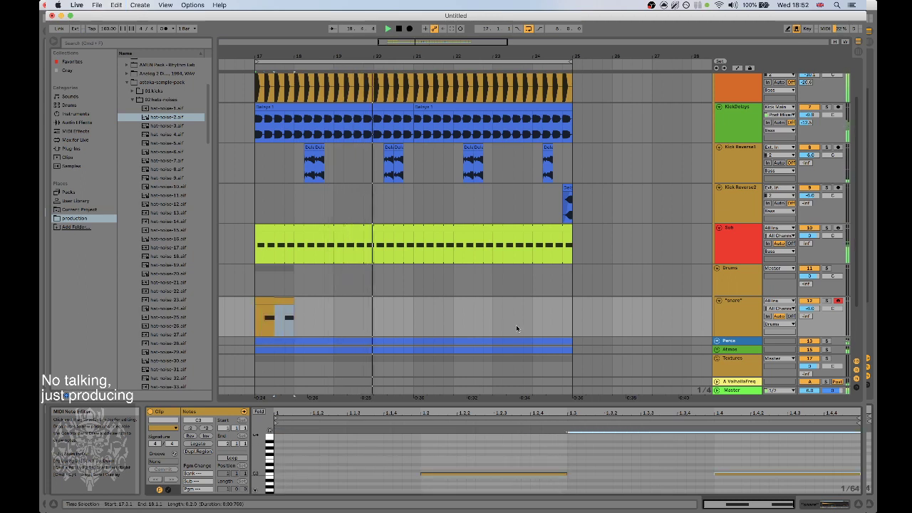
pyautogui.click(294, 304)
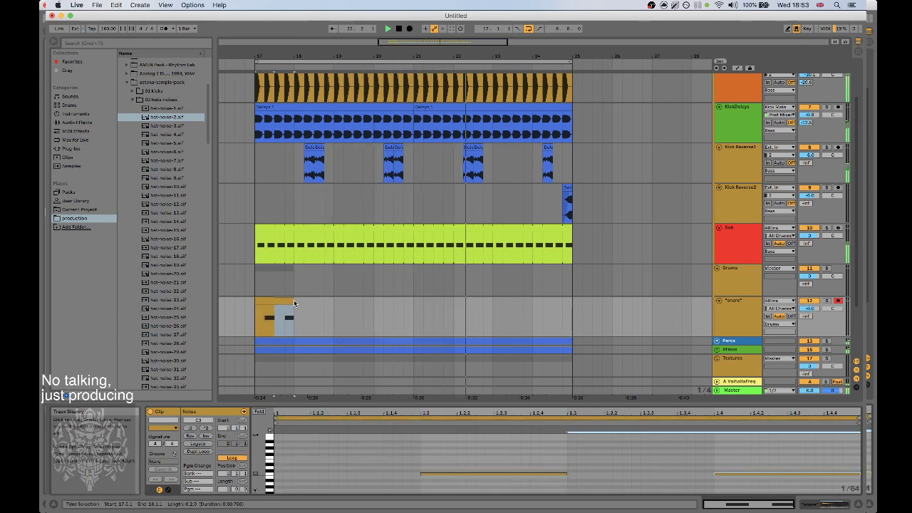
pyautogui.moveTo(294, 303); pyautogui.dragTo(573, 304)
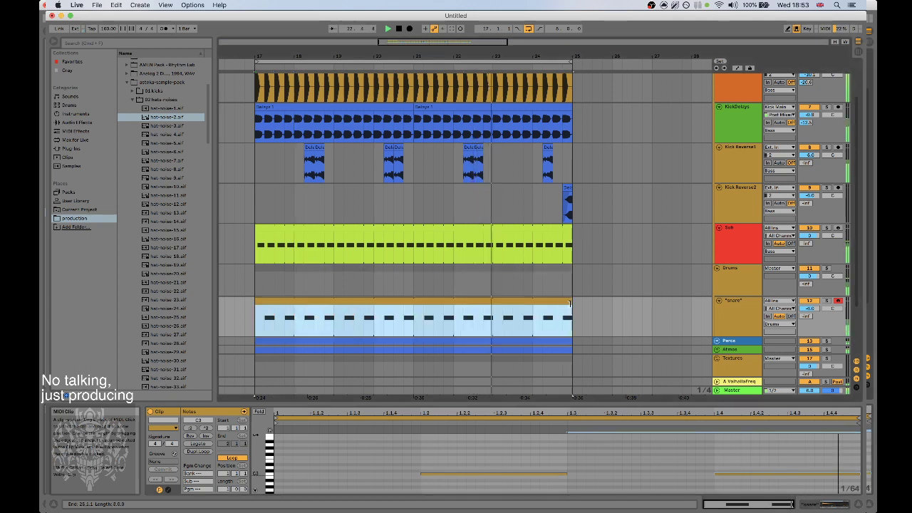
# Lower the "snare" track's mixer volume and raise its sampler's volume to 0 dB.
pyautogui.click(816, 302)
pyautogui.click(756, 309)
pyautogui.click(825, 505)
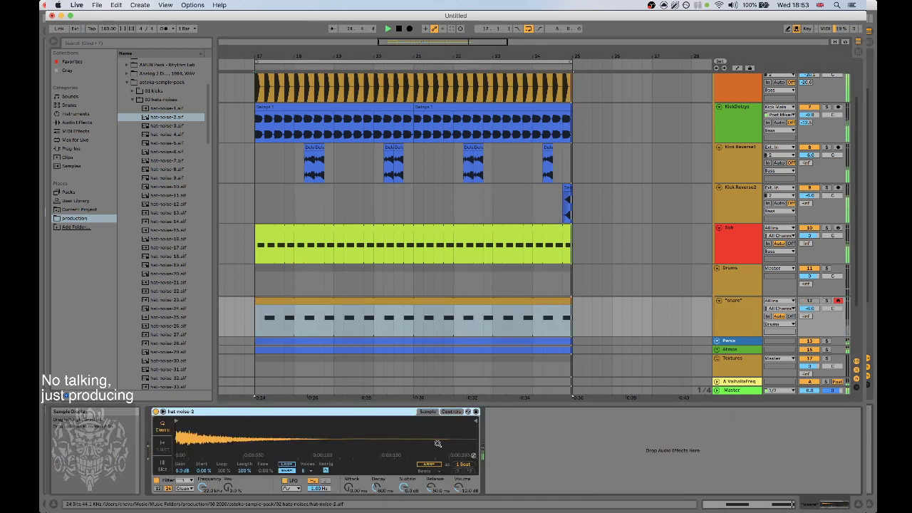
pyautogui.moveTo(809, 309); pyautogui.dragTo(810, 354)
pyautogui.moveTo(457, 489); pyautogui.dragTo(458, 470)
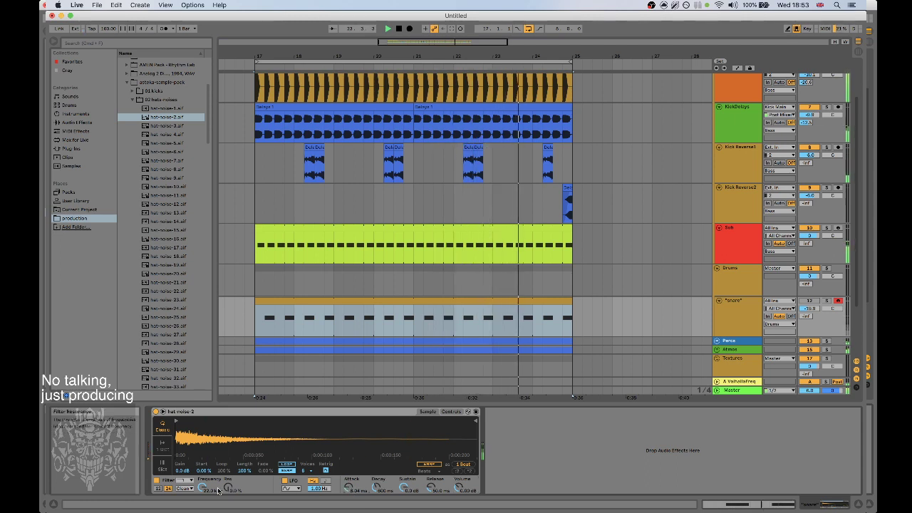
# Shape the "snare" sampler with a 7.85 kHz filter cutoff, 0 ms attack and lower sustain, and raise the track's mixer volume.
pyautogui.moveTo(202, 489); pyautogui.dragTo(202, 496)
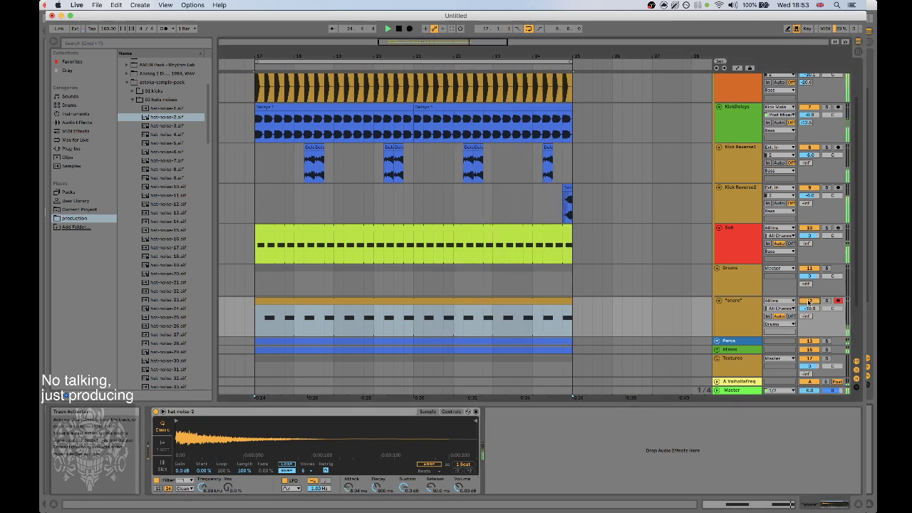
pyautogui.moveTo(810, 308); pyautogui.dragTo(810, 306)
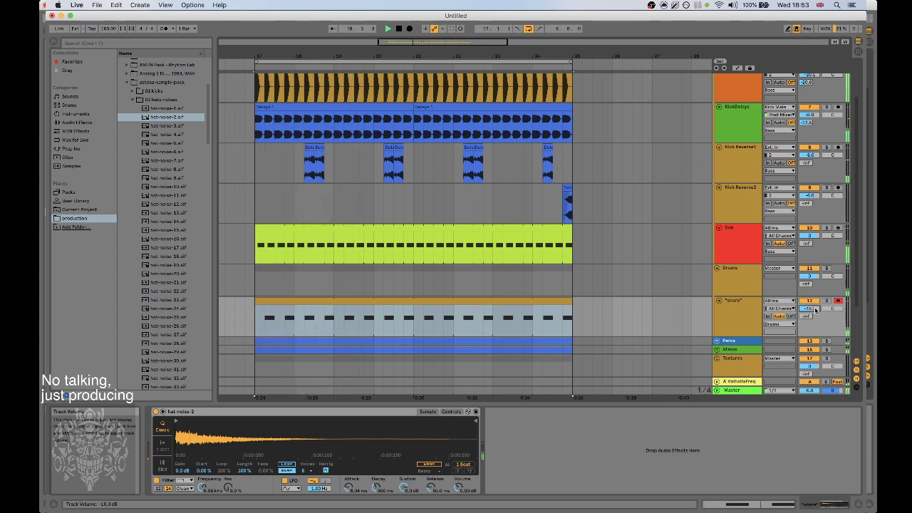
pyautogui.moveTo(402, 486)
pyautogui.mouseDown()
pyautogui.moveTo(378, 492)
pyautogui.moveTo(403, 494)
pyautogui.mouseUp()
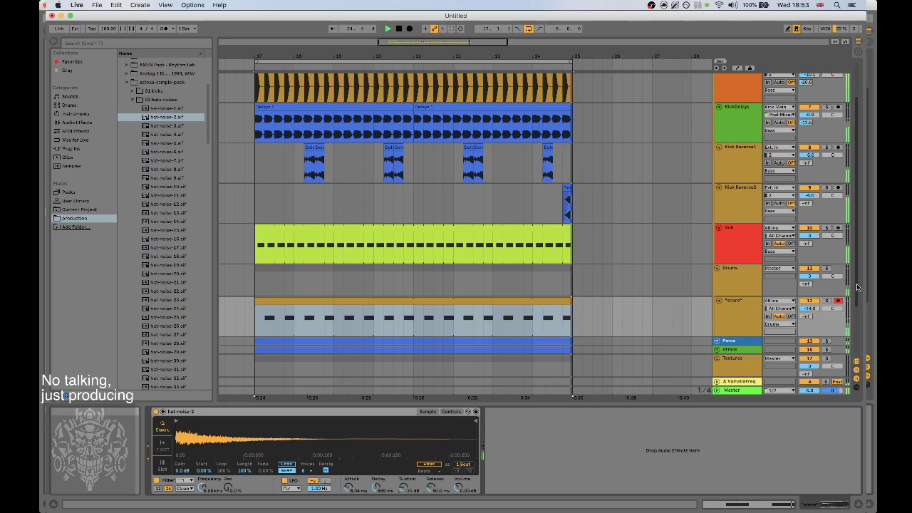
pyautogui.moveTo(810, 308); pyautogui.dragTo(810, 302)
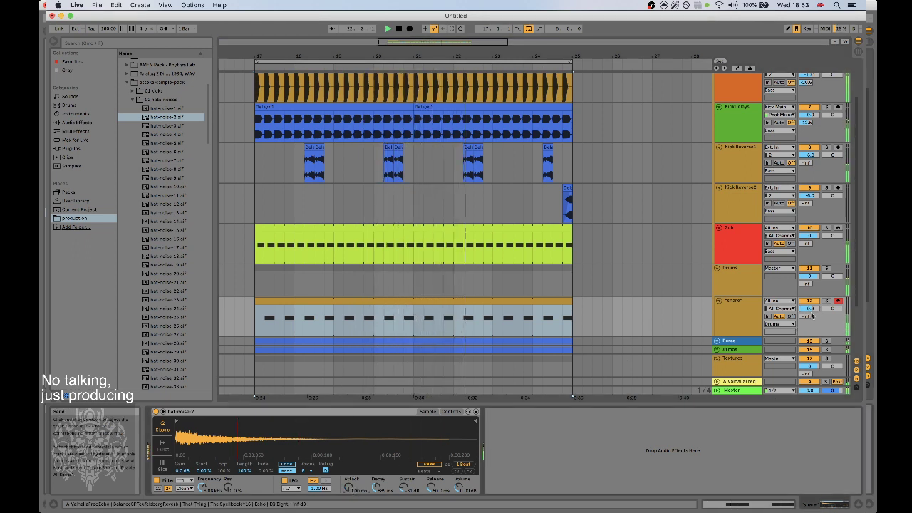
pyautogui.moveTo(810, 308); pyautogui.dragTo(810, 308)
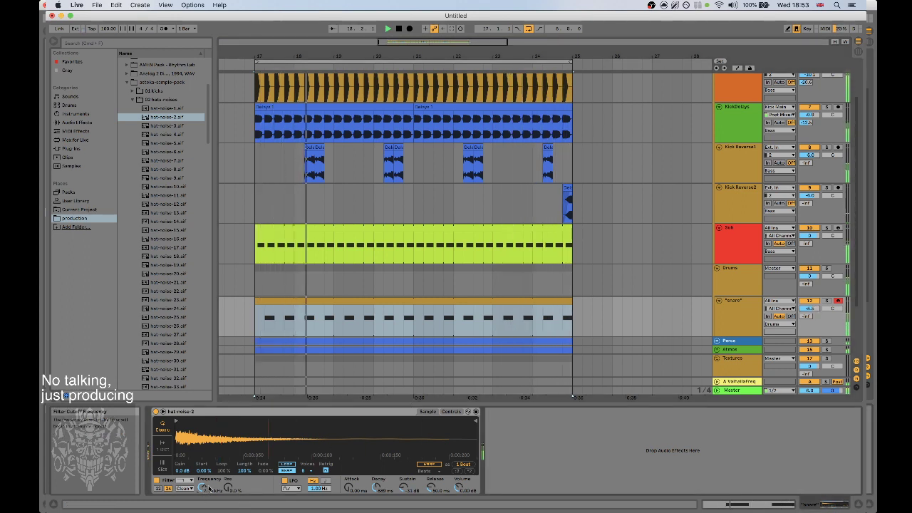
pyautogui.moveTo(810, 308); pyautogui.dragTo(810, 310)
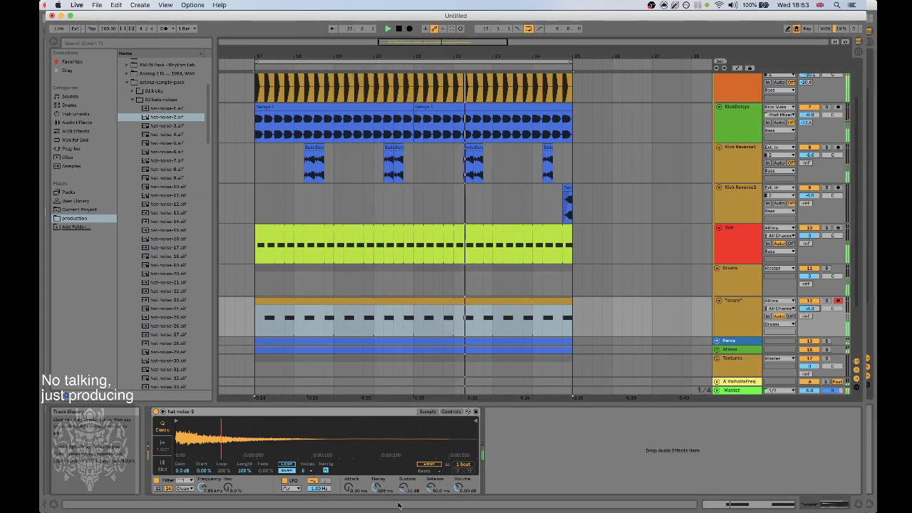
pyautogui.moveTo(349, 488); pyautogui.dragTo(349, 475)
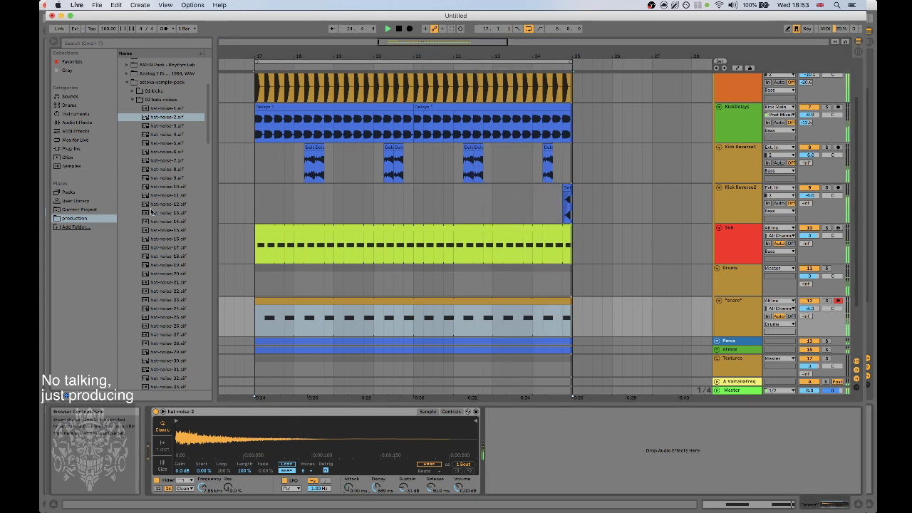
# Audition other noise hats from the asteka-sample-pack, including hat-noise-14.aif and hat-noise-19.aif.
pyautogui.click(152, 212)
pyautogui.click(159, 222)
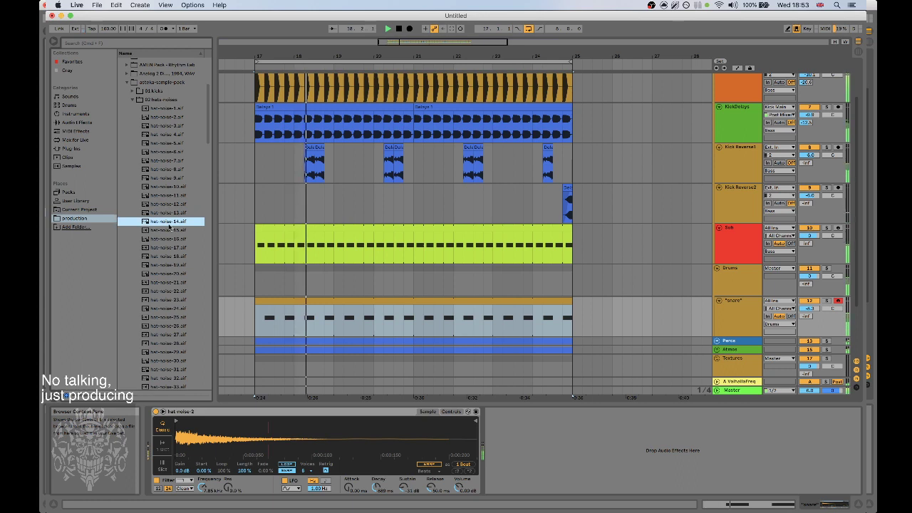
pyautogui.scroll(-4, 164, 221)
pyautogui.click(167, 192)
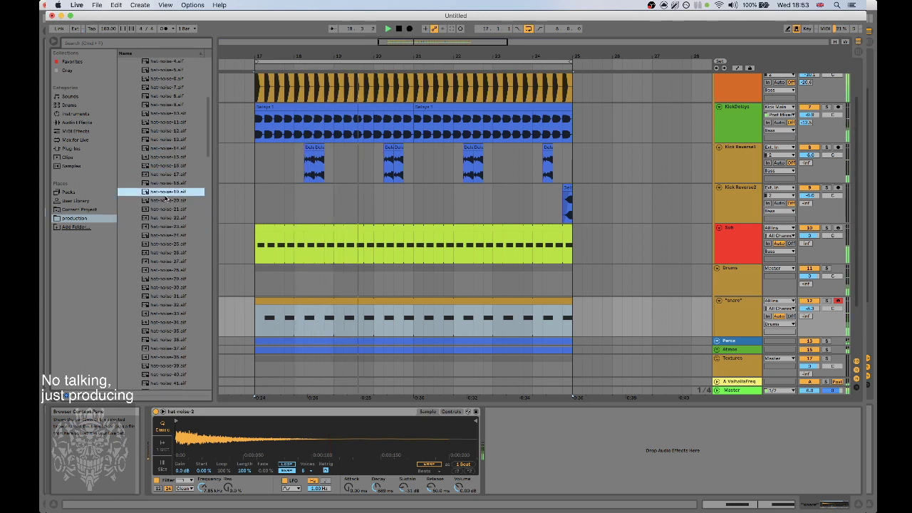
# Look through the other sample folders for a further drum sound, including BEATING CONTEST PACK 2, 05 aug samples and 01 new samples.
pyautogui.scroll(1, 168, 194)
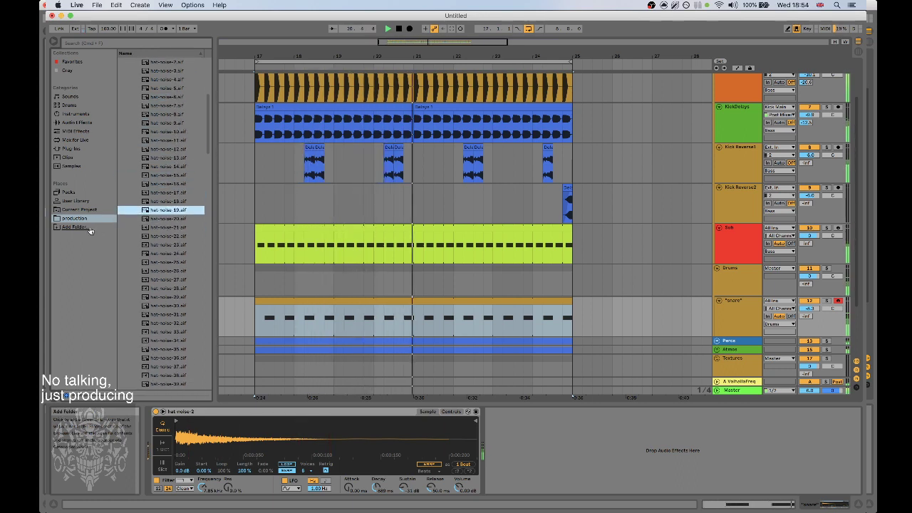
pyautogui.scroll(4, 166, 142)
pyautogui.scroll(2, 159, 143)
pyautogui.click(127, 155)
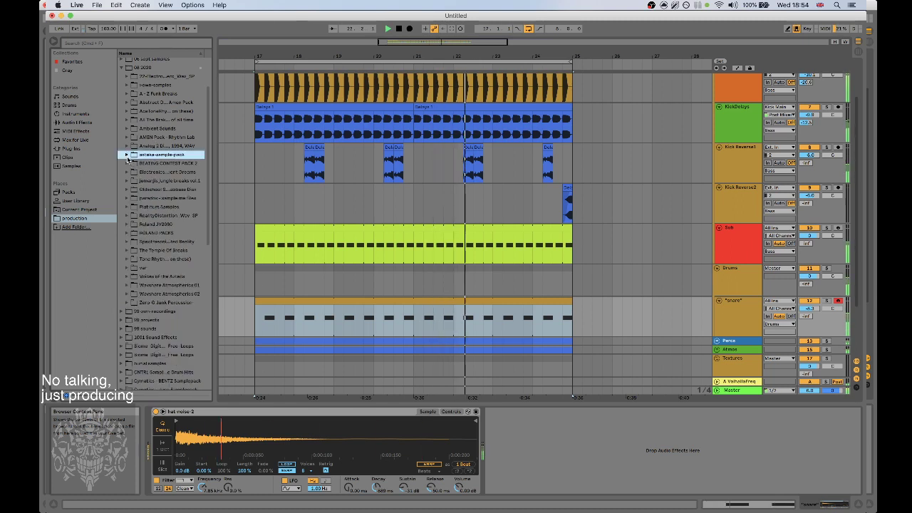
pyautogui.scroll(1, 127, 166)
pyautogui.click(127, 183)
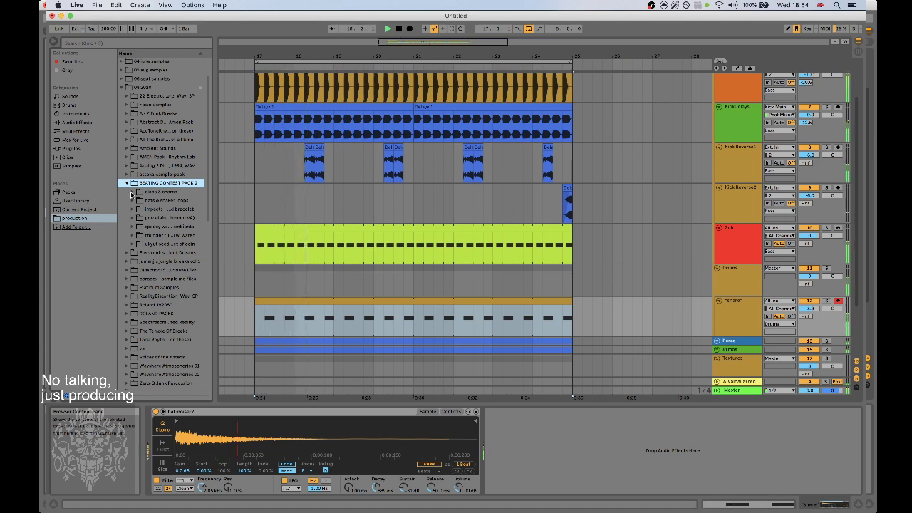
pyautogui.click(127, 183)
pyautogui.click(121, 71)
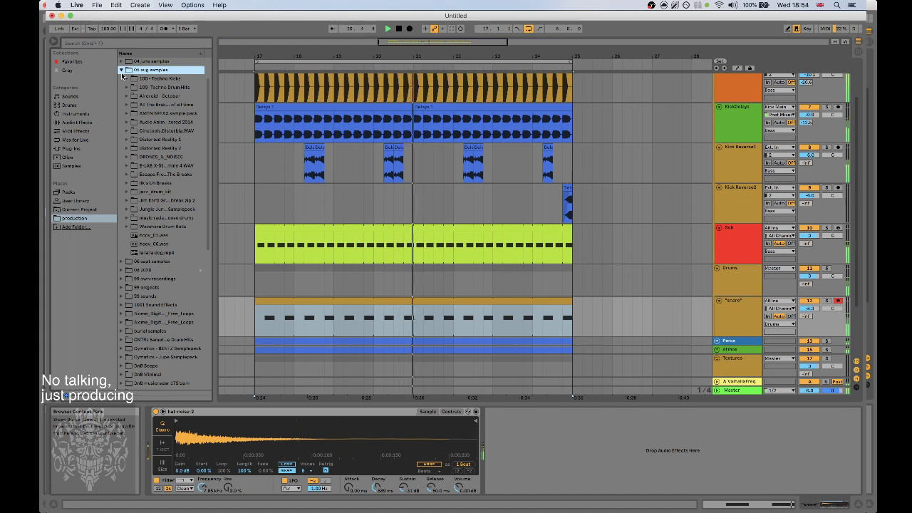
pyautogui.click(122, 73)
pyautogui.scroll(2, 127, 114)
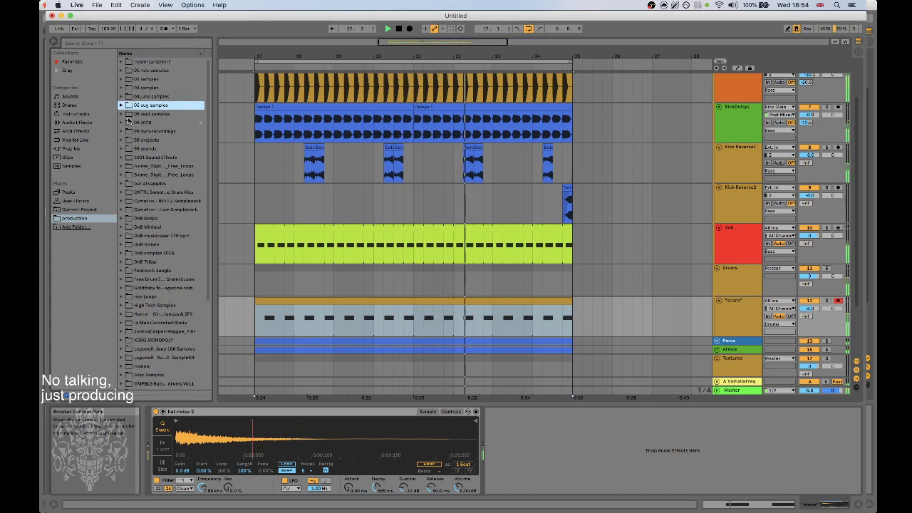
pyautogui.click(123, 79)
pyautogui.click(124, 79)
pyautogui.click(123, 71)
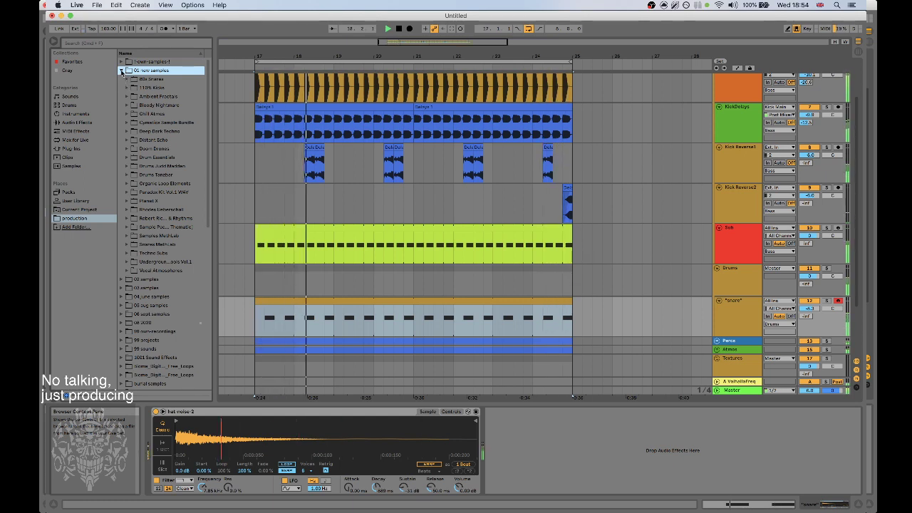
pyautogui.click(122, 71)
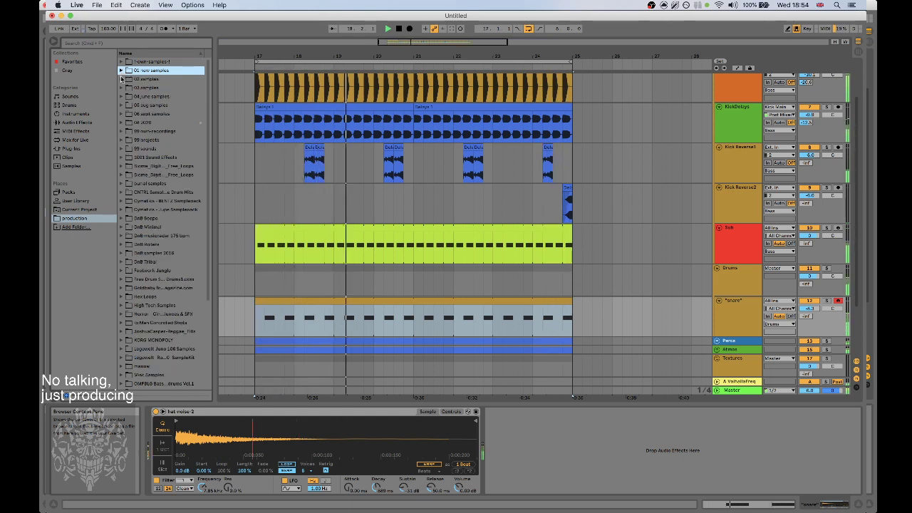
# Open the rides folder inside 04 Drums of 06 sept samples, and solo the Drums group.
pyautogui.click(122, 114)
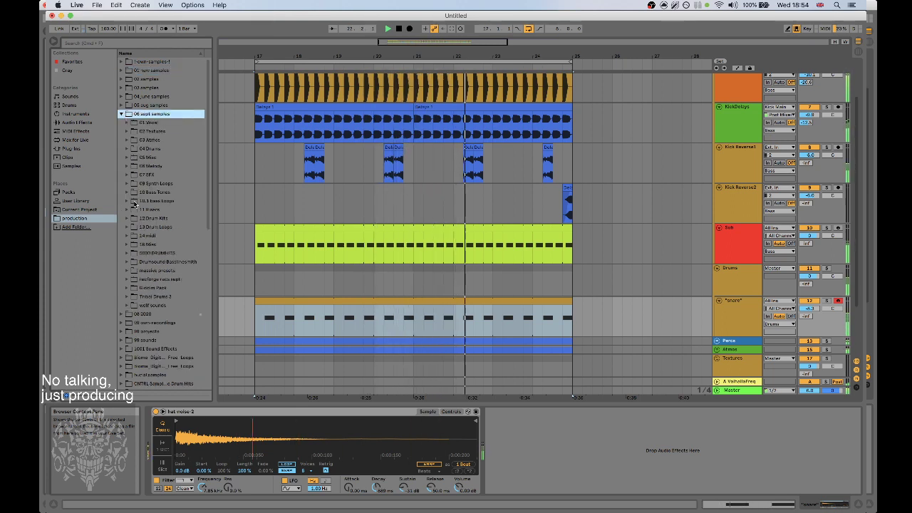
pyautogui.click(126, 149)
pyautogui.scroll(-4, 150, 217)
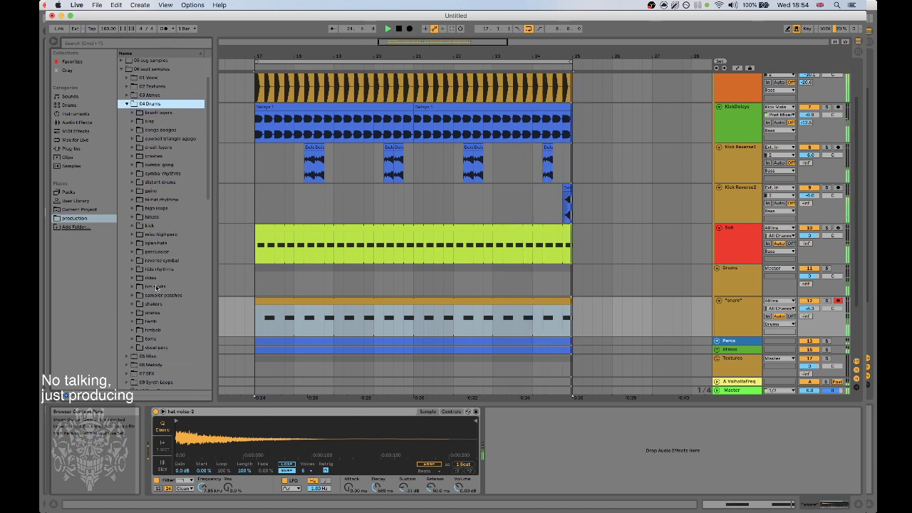
pyautogui.click(132, 251)
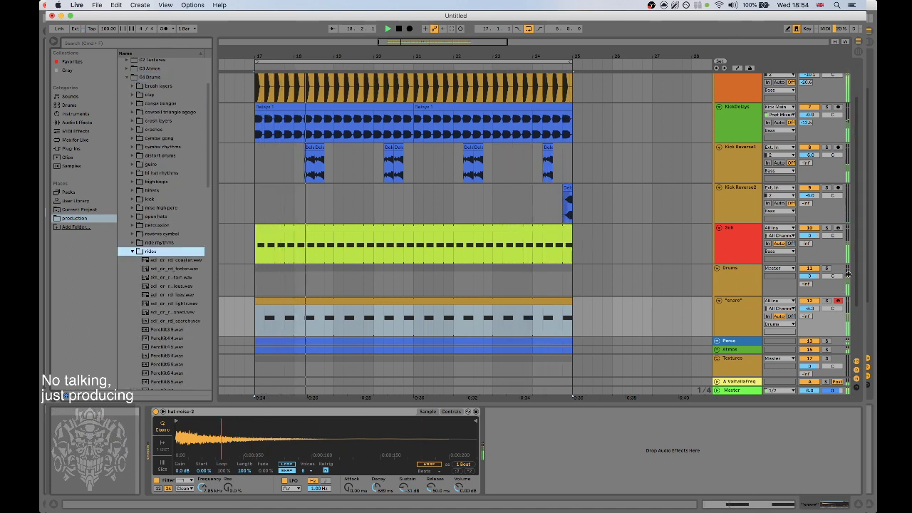
pyautogui.click(827, 269)
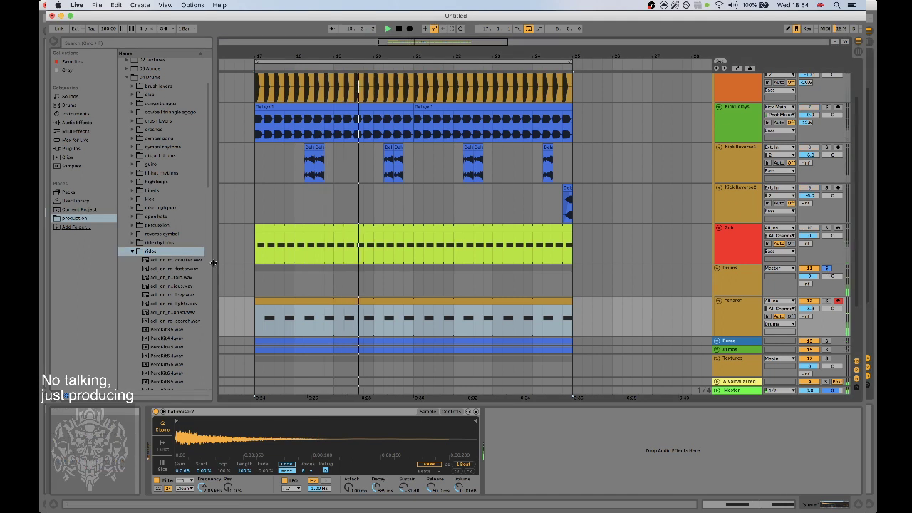
# Audition several ride samples from the rides folder against the soloed Drums group.
pyautogui.scroll(-2, 164, 264)
pyautogui.click(168, 269)
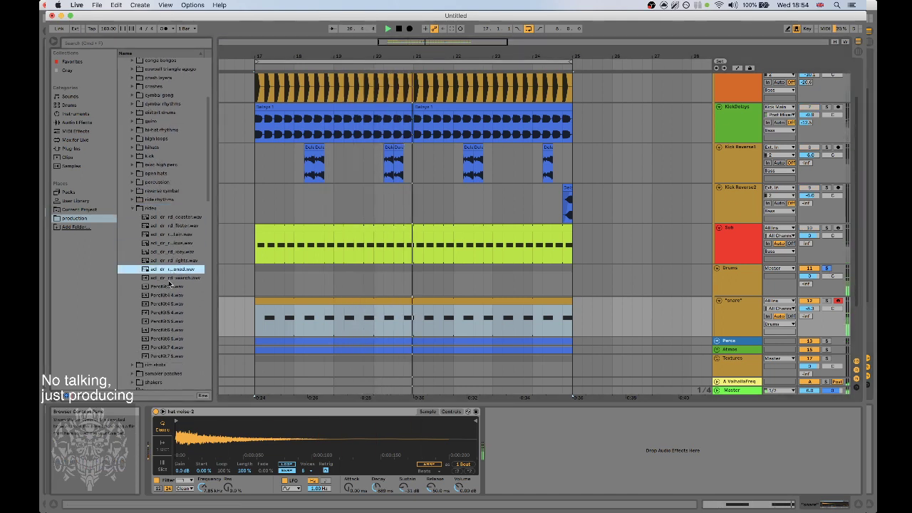
pyautogui.click(168, 287)
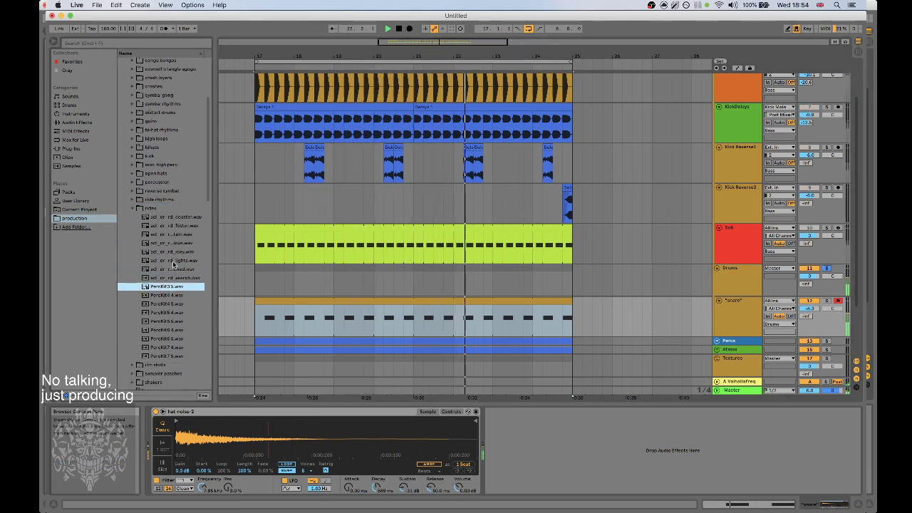
pyautogui.click(175, 261)
pyautogui.click(176, 253)
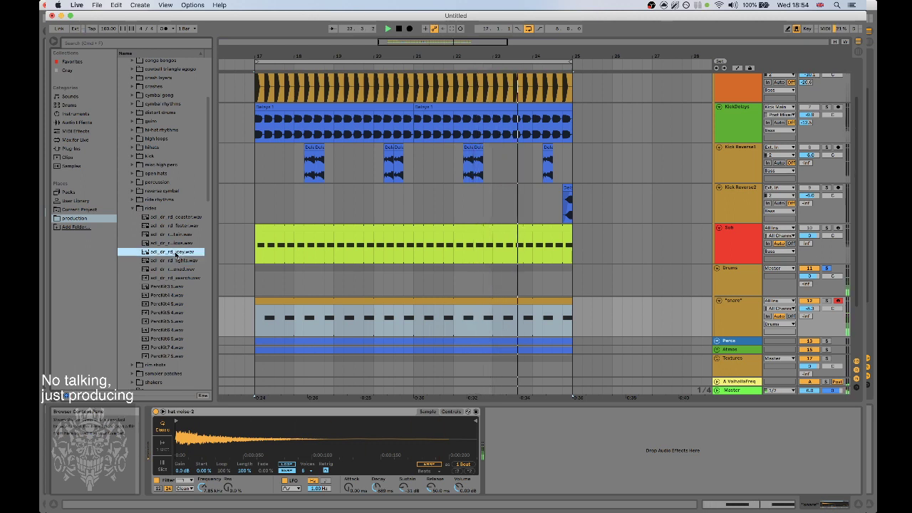
pyautogui.click(174, 243)
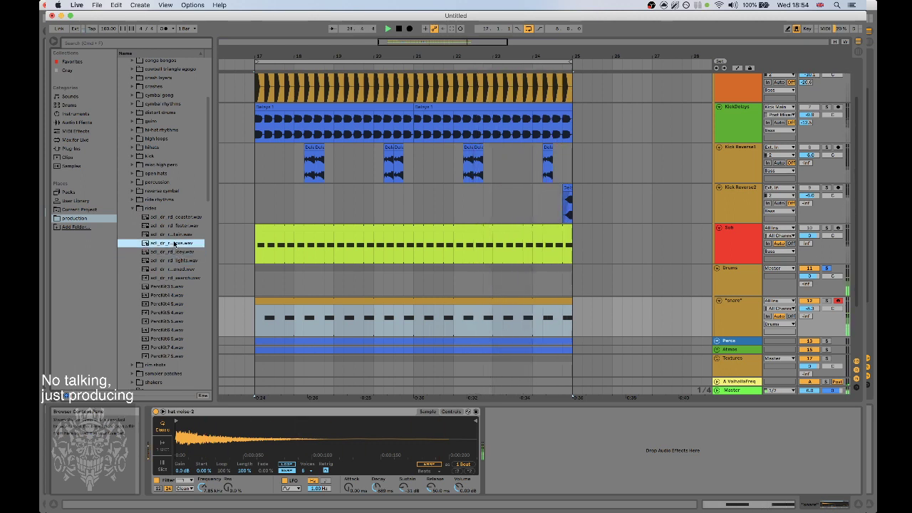
pyautogui.click(176, 237)
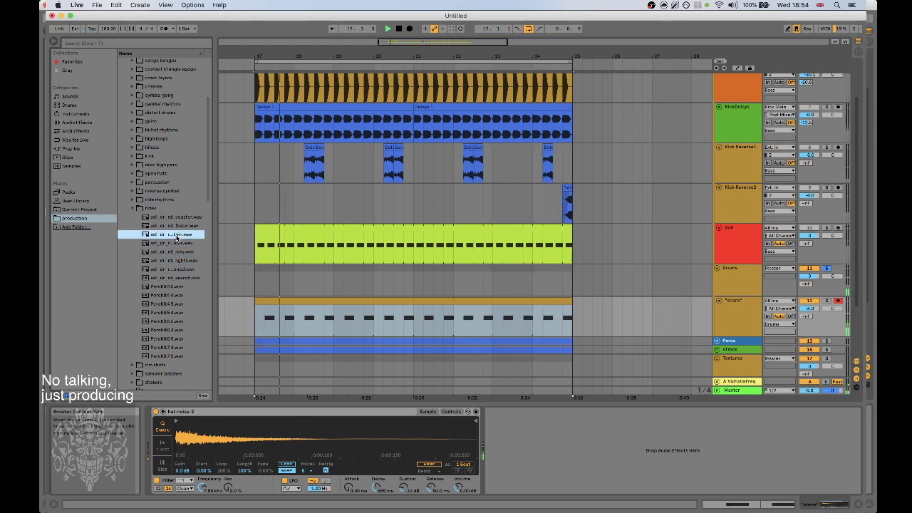
pyautogui.click(174, 244)
# Insert a new MIDI track below "snare" in the Drums group and load adl_dr_rd_hilarious.wav on it as a sampler.
pyautogui.click(407, 305)
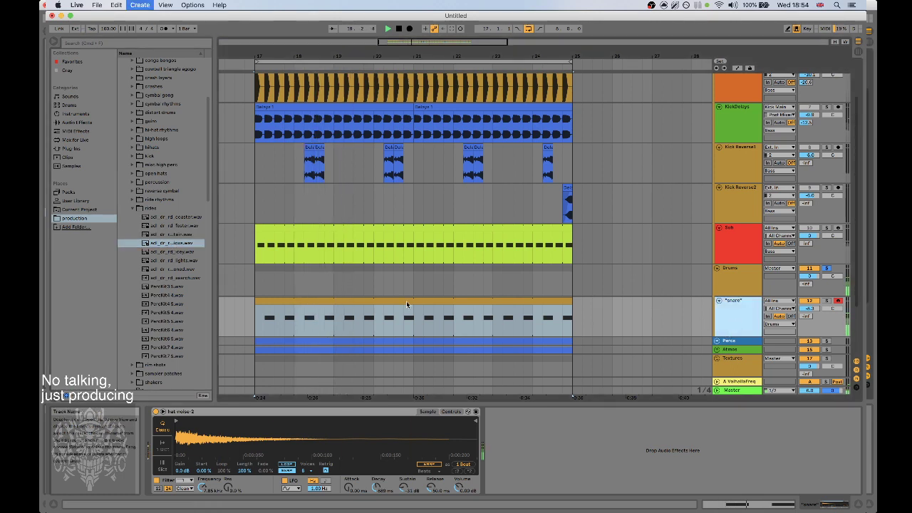
pyautogui.press('super+shift+t')
pyautogui.press('super+z')
pyautogui.click(737, 315)
pyautogui.press('super+shift+t')
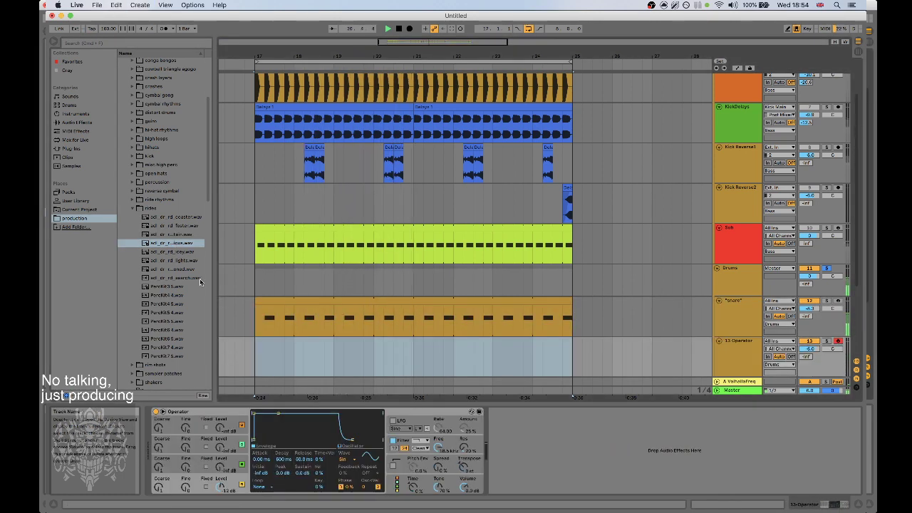
pyautogui.moveTo(172, 244); pyautogui.dragTo(544, 436)
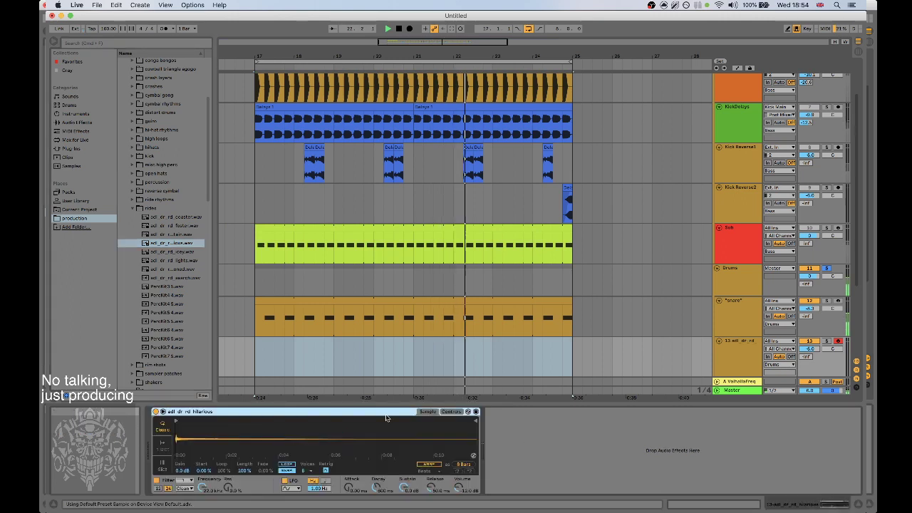
# Copy the "snare" MIDI clip onto the new ride track at bar 17.
pyautogui.click(274, 303)
pyautogui.press('super+c')
pyautogui.click(257, 354)
pyautogui.press('super+v')
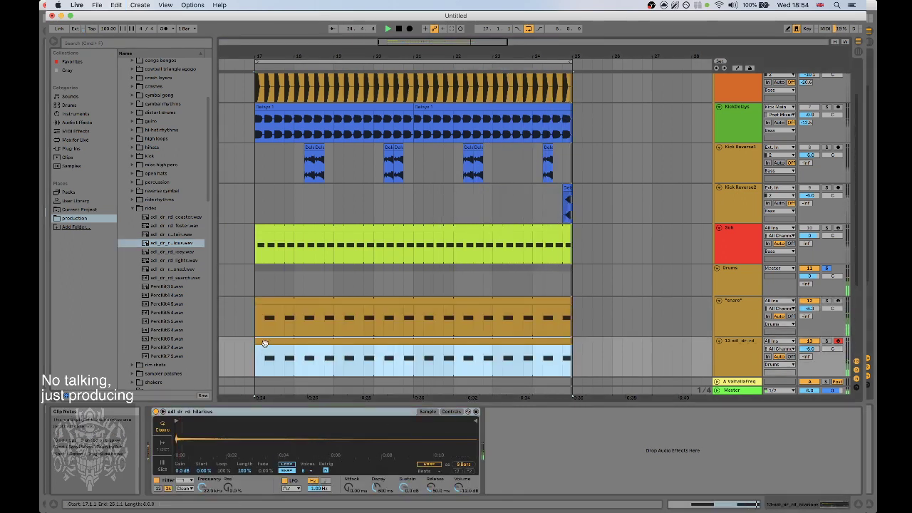
# In the ride clip, move both C3 notes one beat earlier and duplicate them so every beat of the bar has a note.
pyautogui.click(702, 504)
pyautogui.press('super+a')
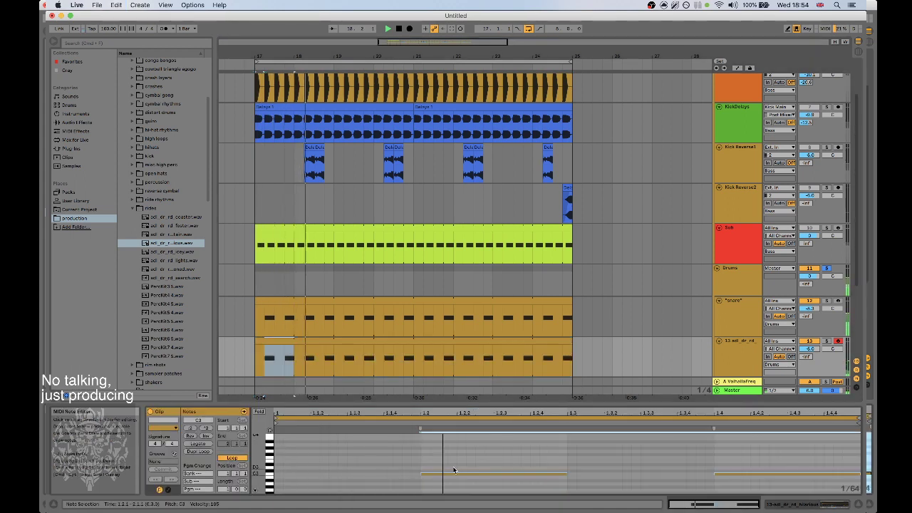
pyautogui.moveTo(454, 472); pyautogui.dragTo(298, 478)
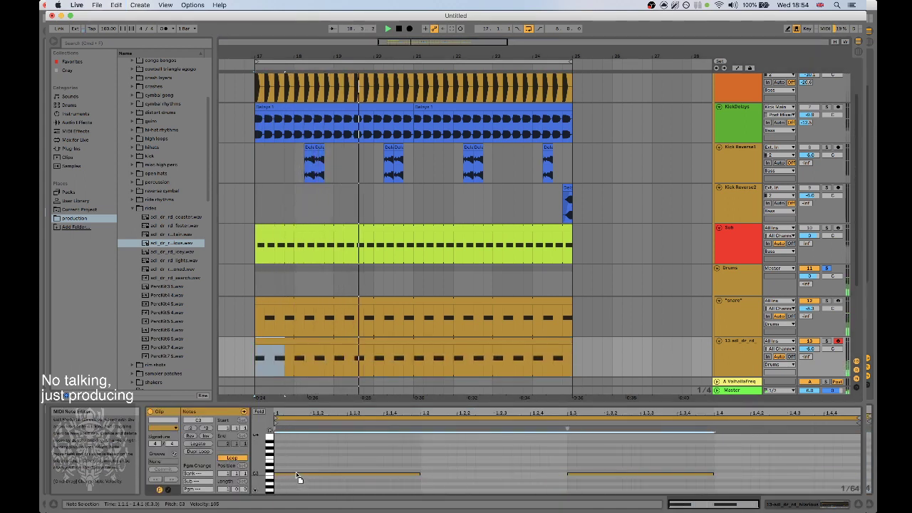
pyautogui.moveTo(421, 474)
pyautogui.mouseDown()
pyautogui.moveTo(564, 473)
pyautogui.moveTo(418, 474)
pyautogui.moveTo(425, 463)
pyautogui.mouseUp()
pyautogui.press('super+d')
pyautogui.press('super+d')
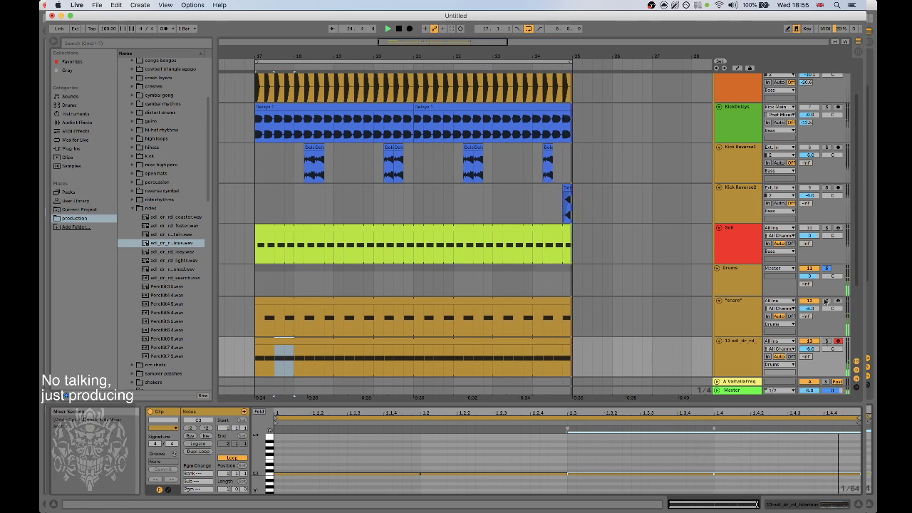
# Solo the ride track and set its sampler's start point at the first transient of the ride sample.
pyautogui.click(820, 505)
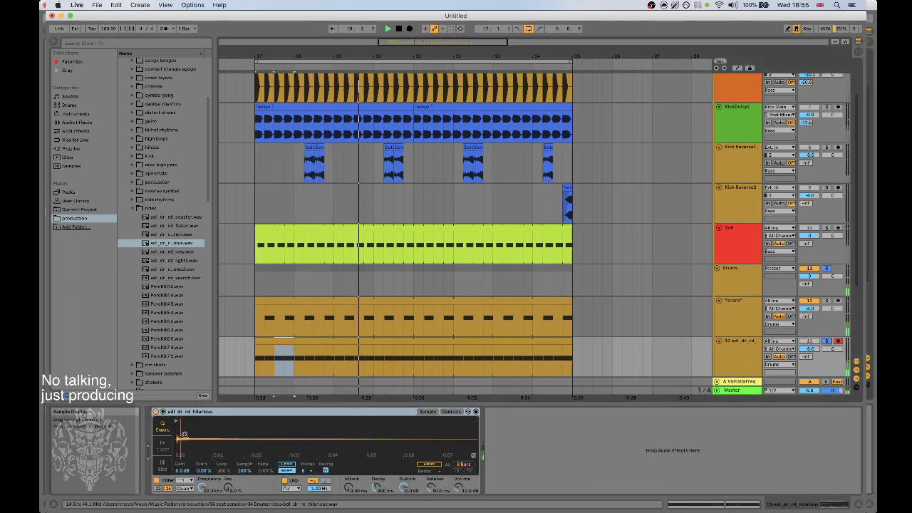
pyautogui.moveTo(184, 434); pyautogui.dragTo(243, 488)
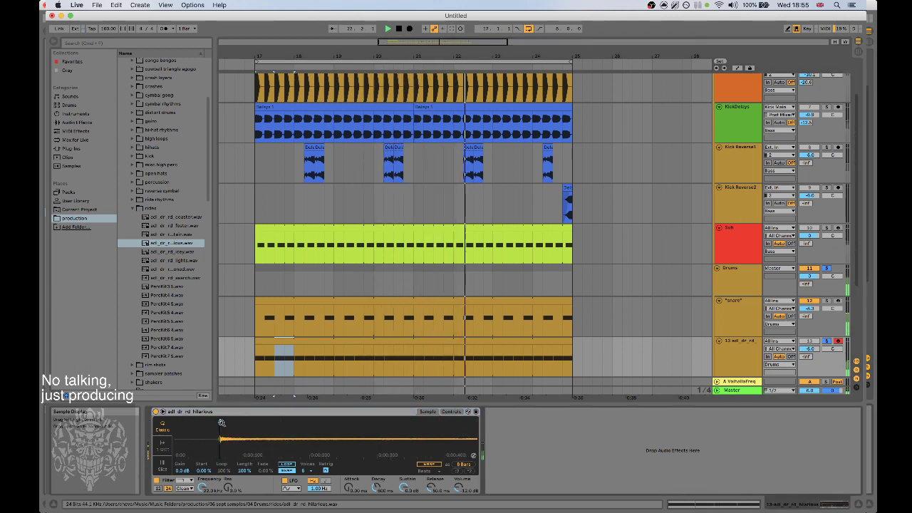
pyautogui.moveTo(221, 423); pyautogui.dragTo(268, 421)
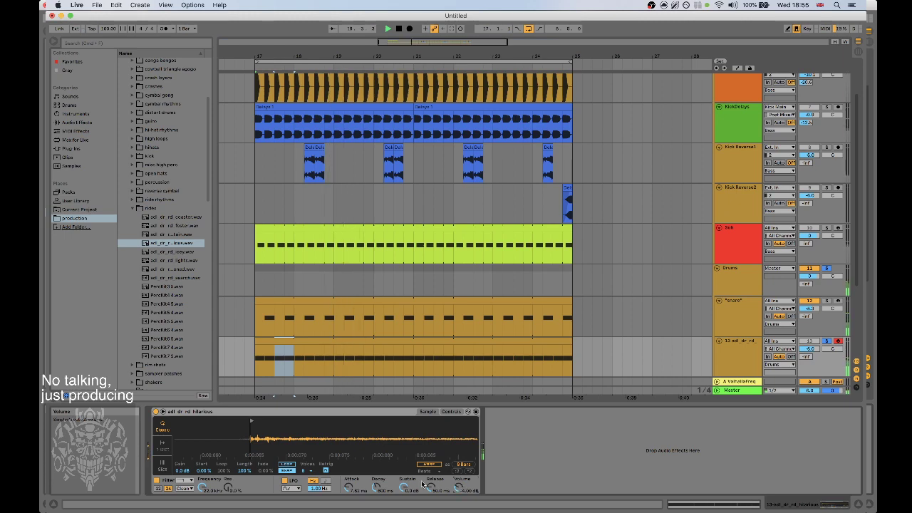
# Unsolo the ride track, lower its sampler's filter cutoff, and switch the track off and on to compare it in the mix.
pyautogui.scroll(3, 819, 255)
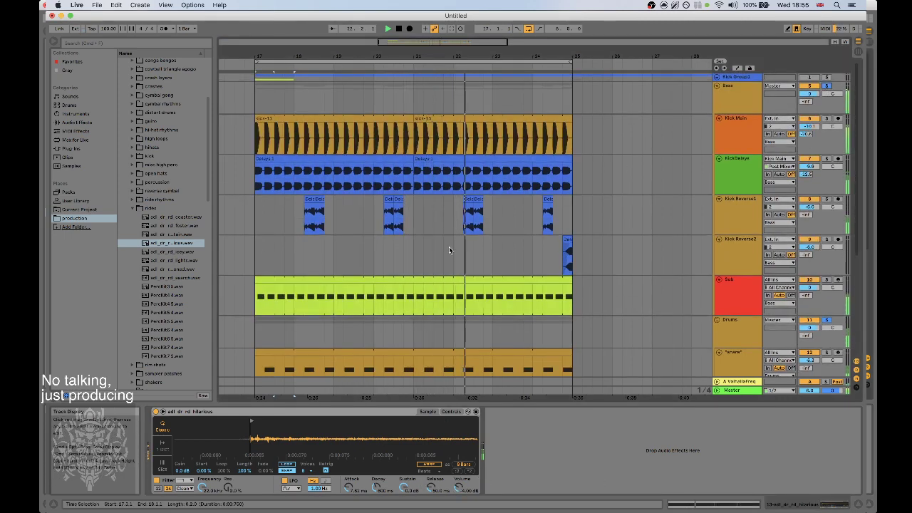
pyautogui.scroll(-8, 450, 248)
pyautogui.scroll(1, 653, 287)
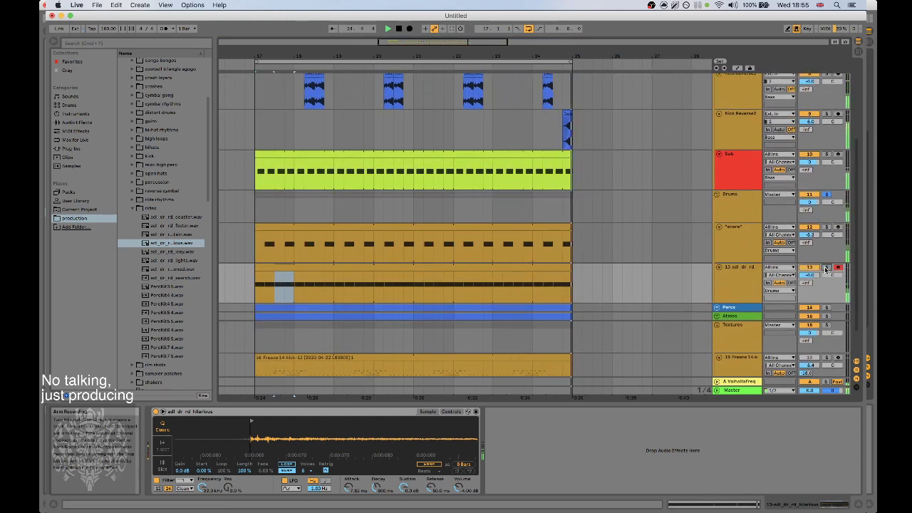
pyautogui.click(727, 252)
pyautogui.click(733, 267)
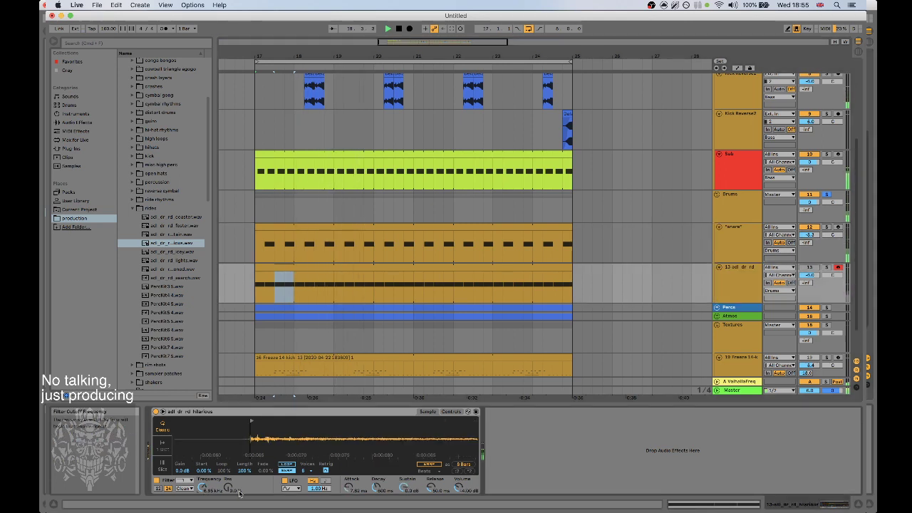
pyautogui.click(811, 268)
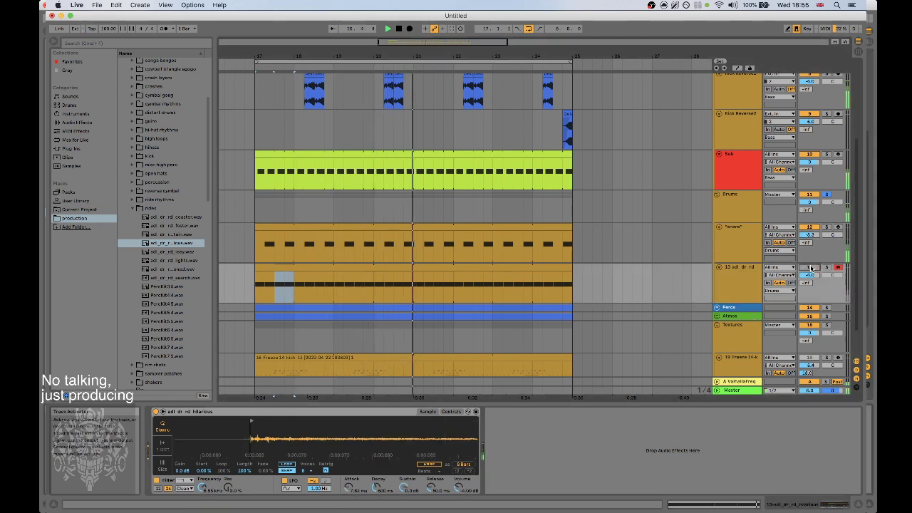
pyautogui.click(811, 269)
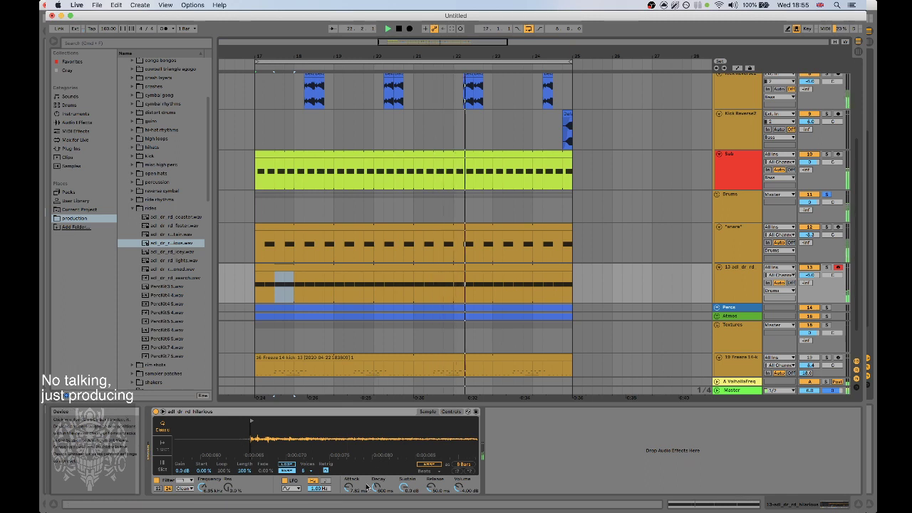
# Try the ride pattern without its notes on beats 1 and 3, and undo the deletions.
pyautogui.hotkey('shift', 'Tab')
pyautogui.click(419, 474)
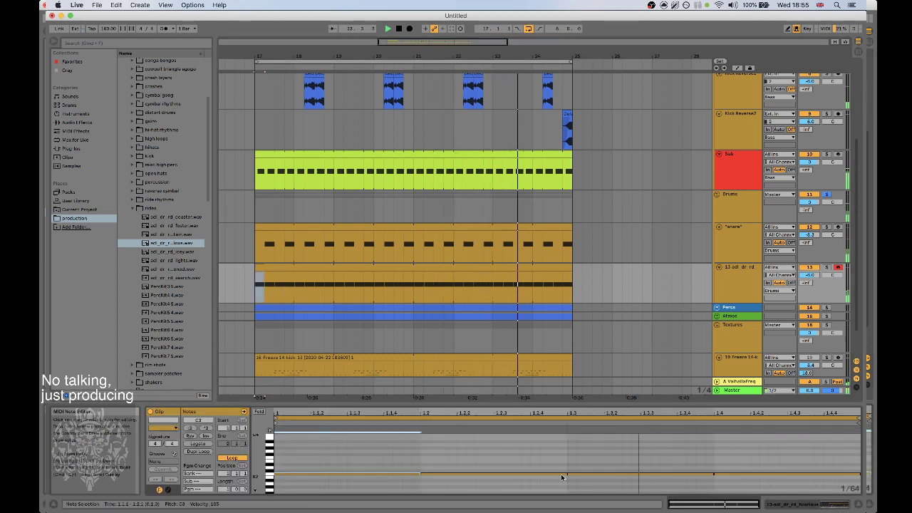
pyautogui.press('super+d')
pyautogui.press('+')
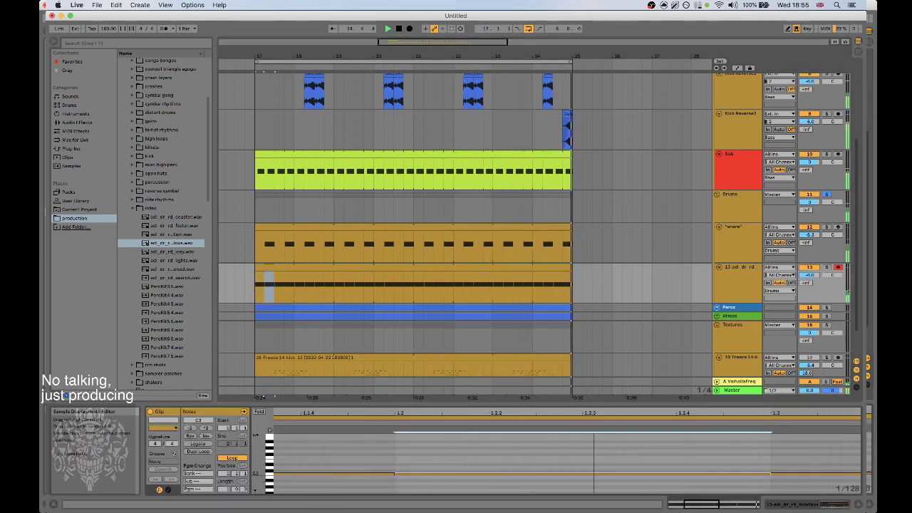
pyautogui.moveTo(492, 414); pyautogui.dragTo(492, 385)
pyautogui.moveTo(668, 456); pyautogui.dragTo(616, 496)
pyautogui.press('Delete')
pyautogui.moveTo(395, 451); pyautogui.dragTo(349, 495)
pyautogui.press('Delete')
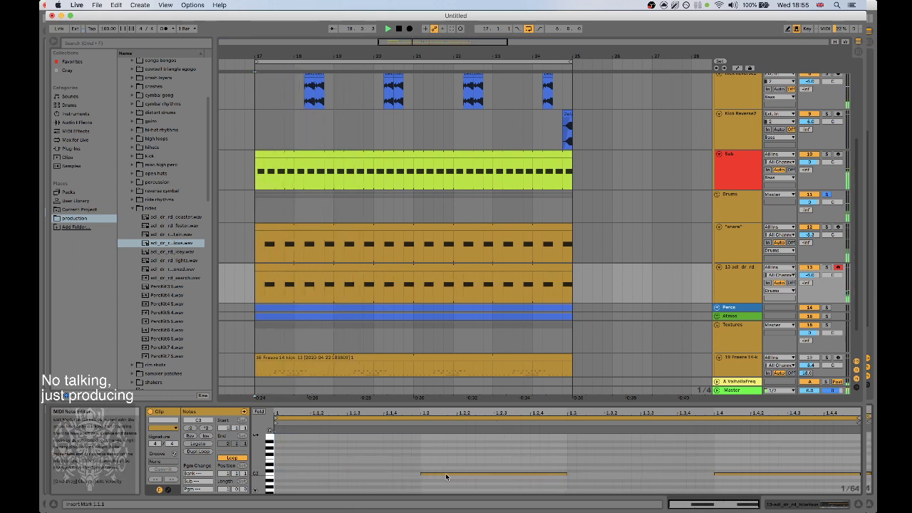
pyautogui.press('super+z')
pyautogui.press('super+z')
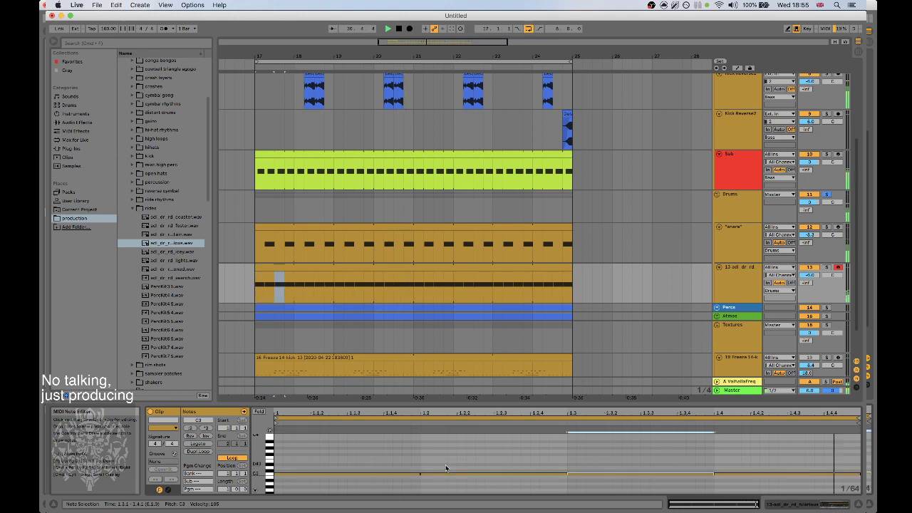
# Shift all ride notes half a beat later onto the offbeats, and lengthen the ride sampler's attack and release.
pyautogui.press('super+a')
pyautogui.moveTo(392, 476); pyautogui.dragTo(464, 476)
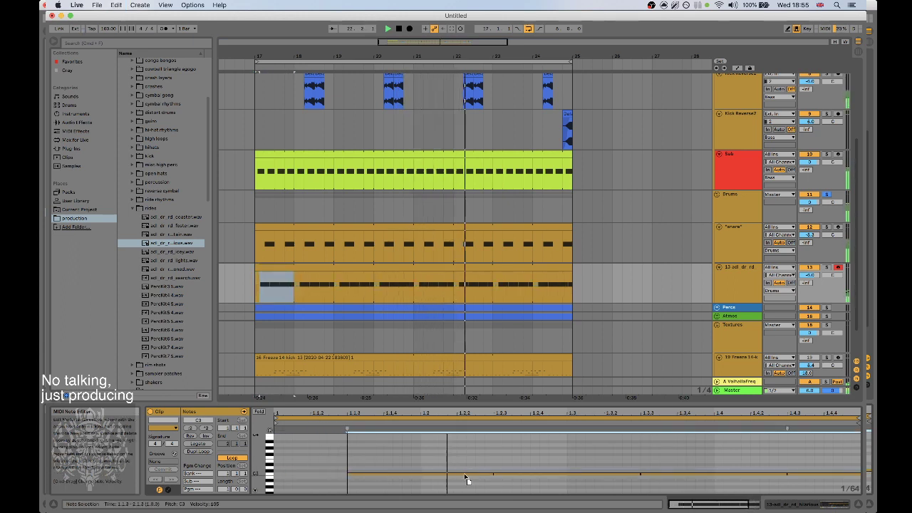
pyautogui.click(386, 465)
pyautogui.hotkey('shift', 'Tab')
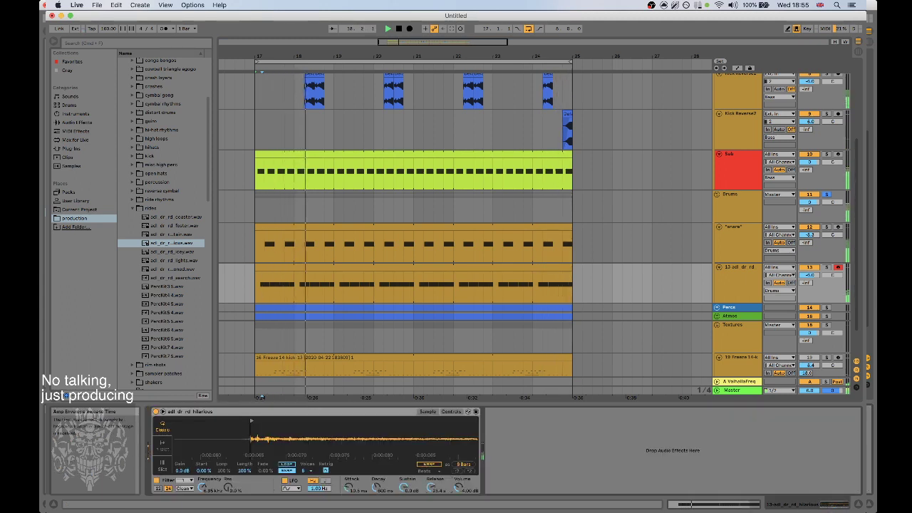
pyautogui.moveTo(284, 438); pyautogui.dragTo(242, 436)
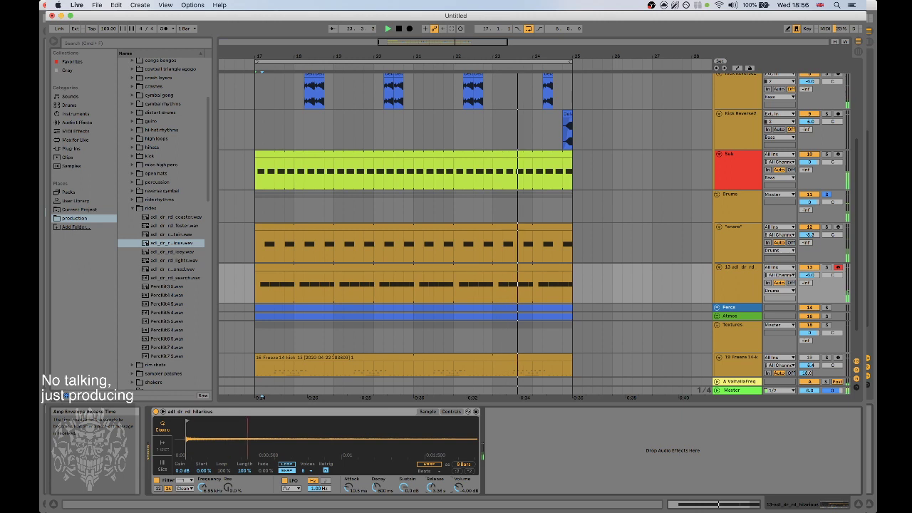
# Shorten all the ride notes in the clip so each one ends before the next begins.
pyautogui.hotkey('shift', 'Tab')
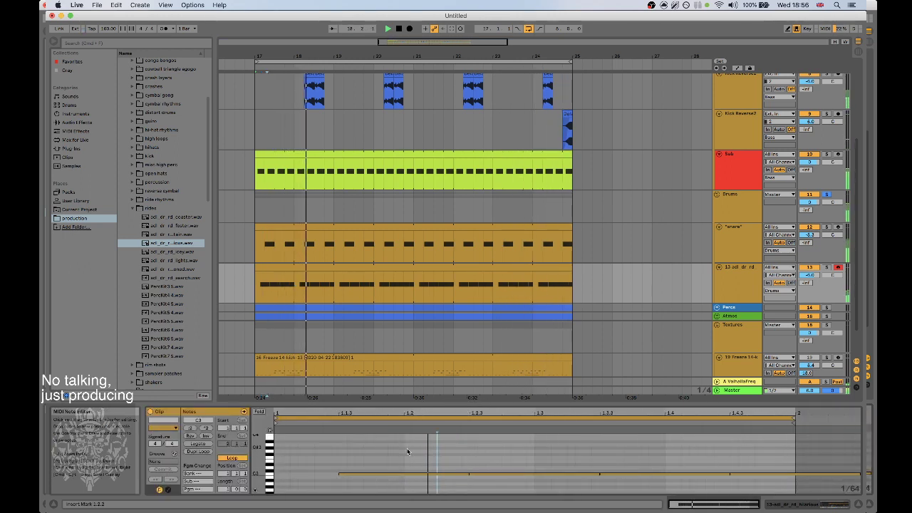
pyautogui.press('super+a')
pyautogui.moveTo(466, 475); pyautogui.dragTo(416, 476)
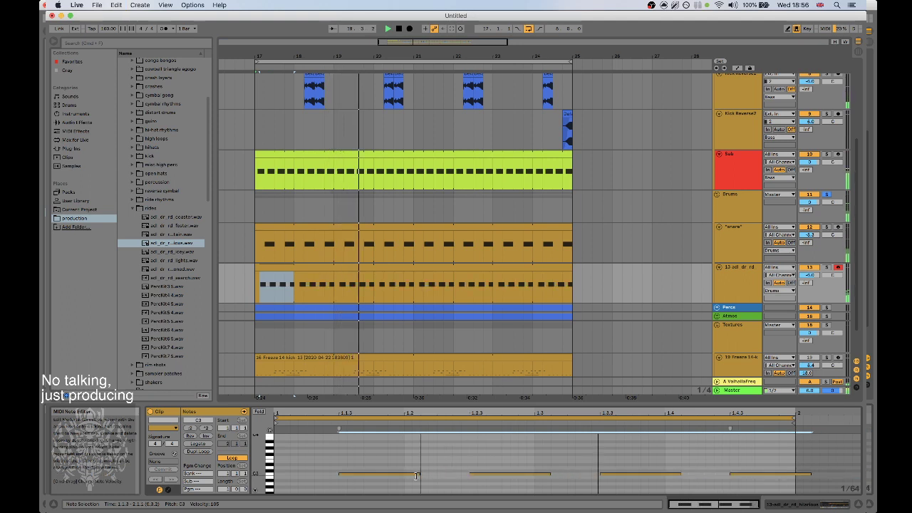
# Set the ride sampler's decay to about 4.77 s, release to about 2.37 s and filter cutoff to about 8.13 kHz, and show its detailed controls.
pyautogui.hotkey('shift', 'Tab')
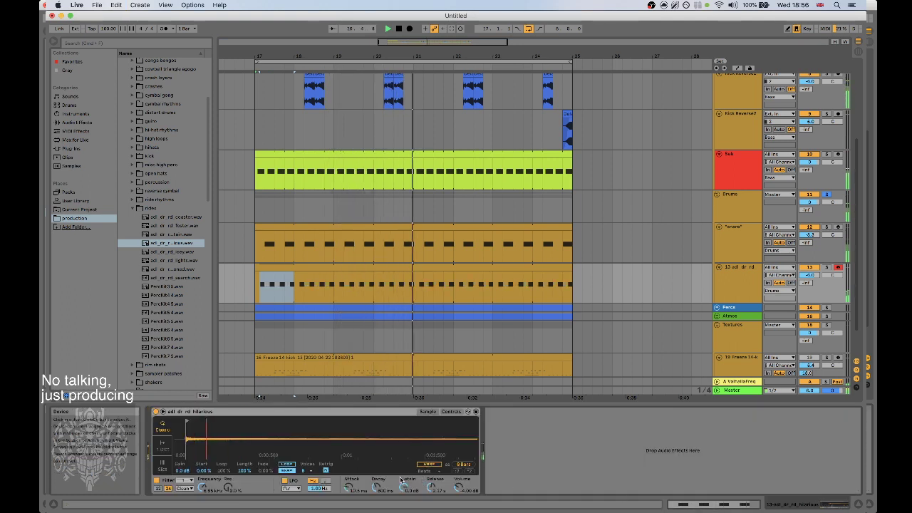
pyautogui.moveTo(430, 489); pyautogui.dragTo(376, 479)
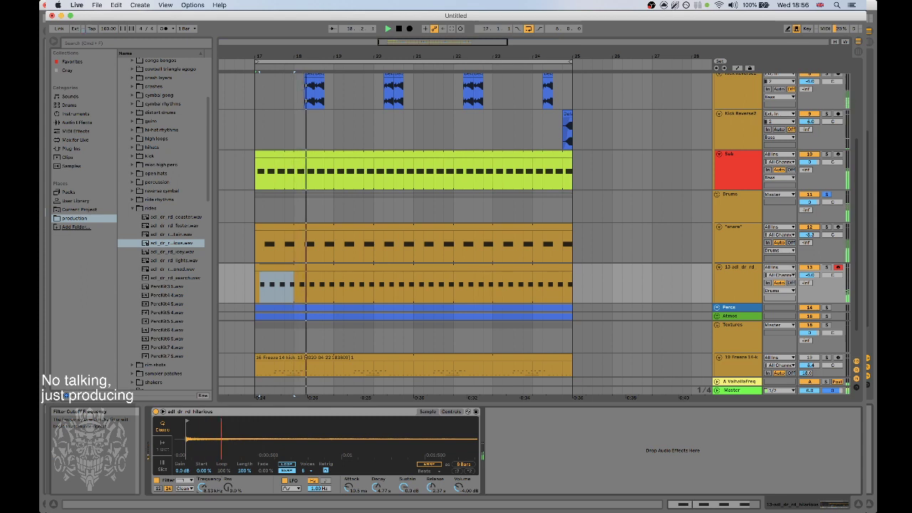
pyautogui.click(451, 412)
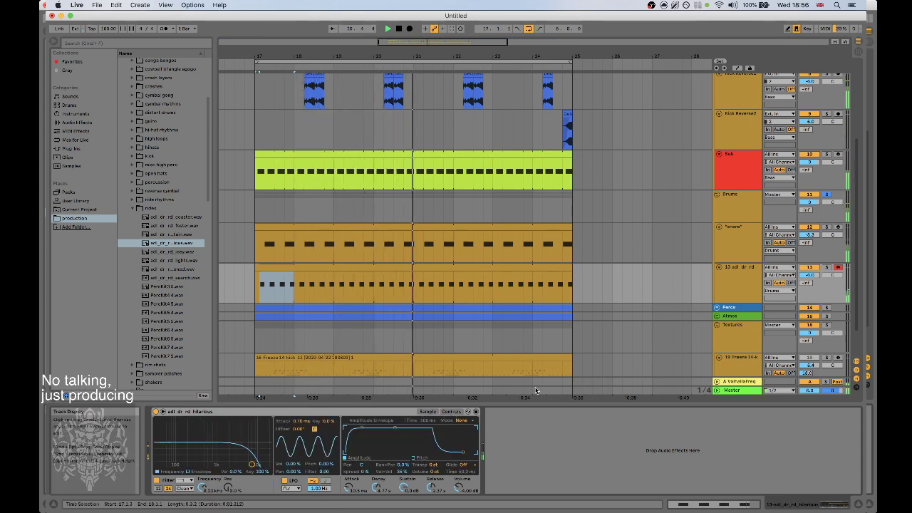
# Fold the Textures group and deactivate the Textures, Atmos and Percs groups.
pyautogui.scroll(-1, 679, 300)
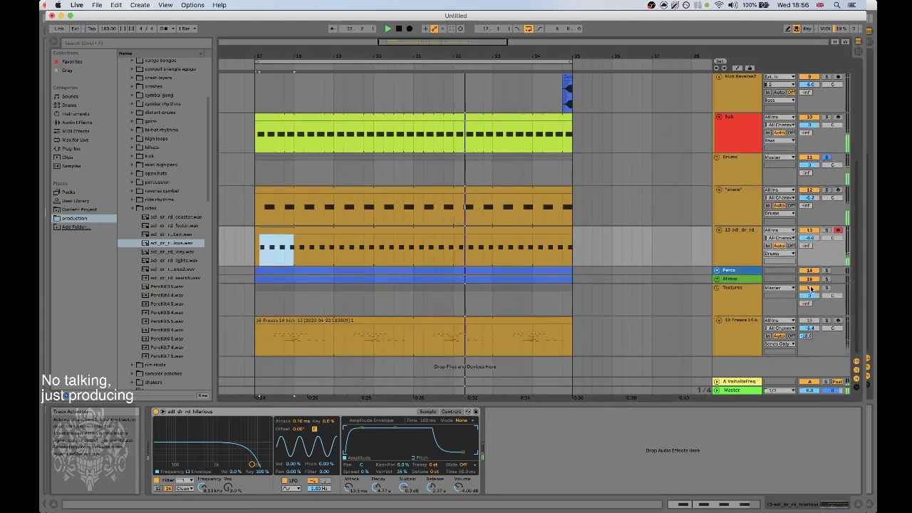
pyautogui.click(717, 288)
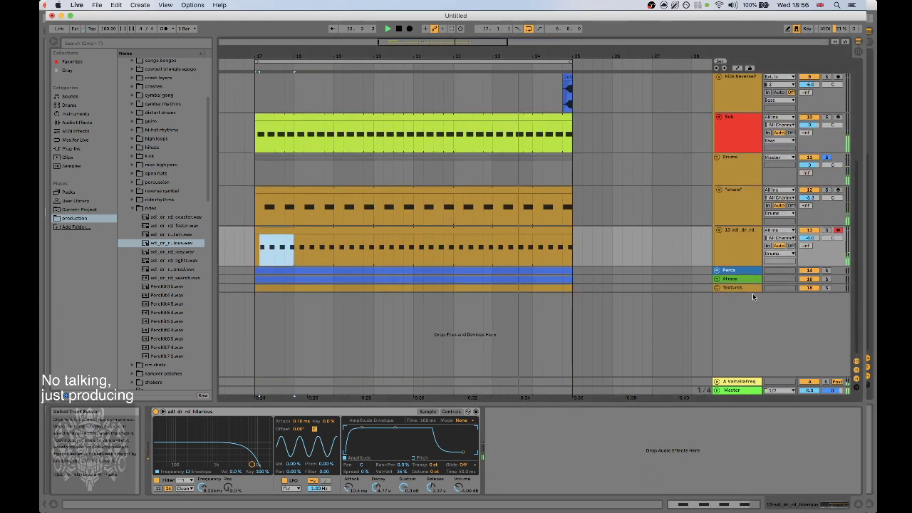
pyautogui.click(812, 288)
pyautogui.click(812, 278)
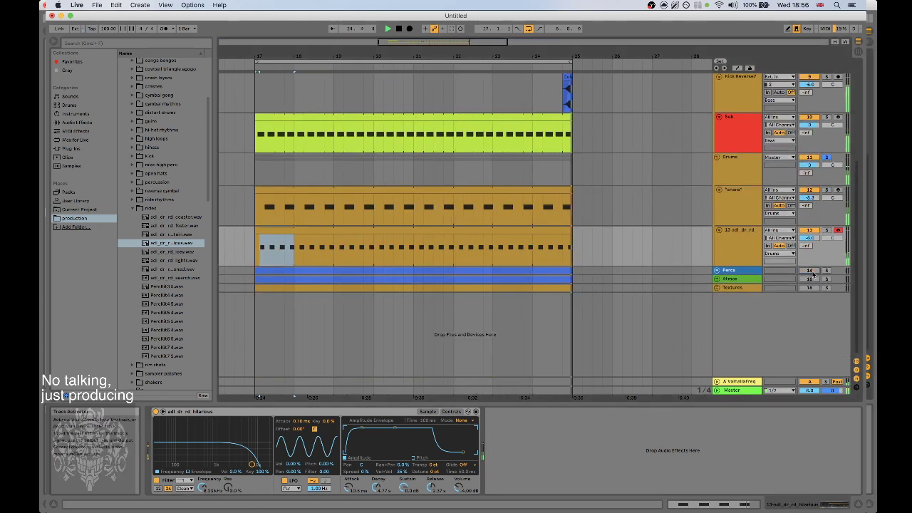
pyautogui.scroll(1, 790, 280)
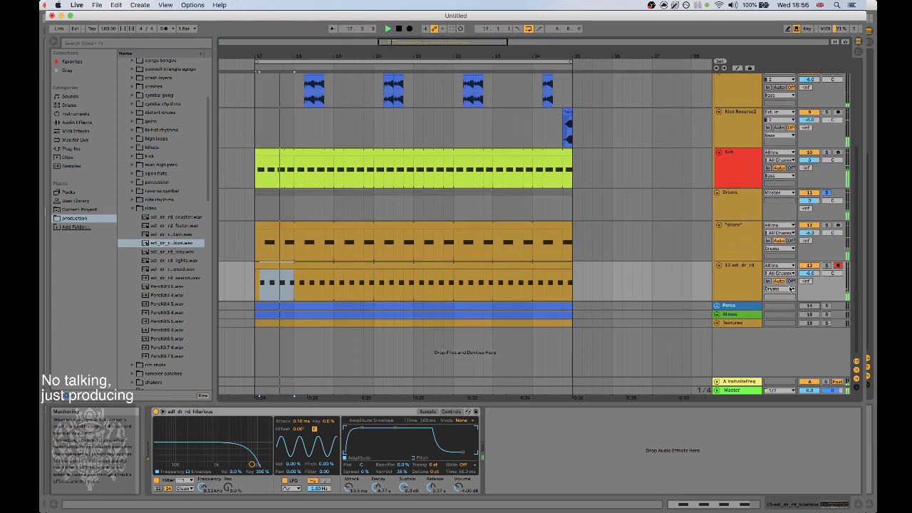
# Unfold the Percs group, reactivate it with its 1/16 percs track, and toggle the Atmos and Textures groups to audition them.
pyautogui.click(718, 307)
pyautogui.scroll(-2, 784, 300)
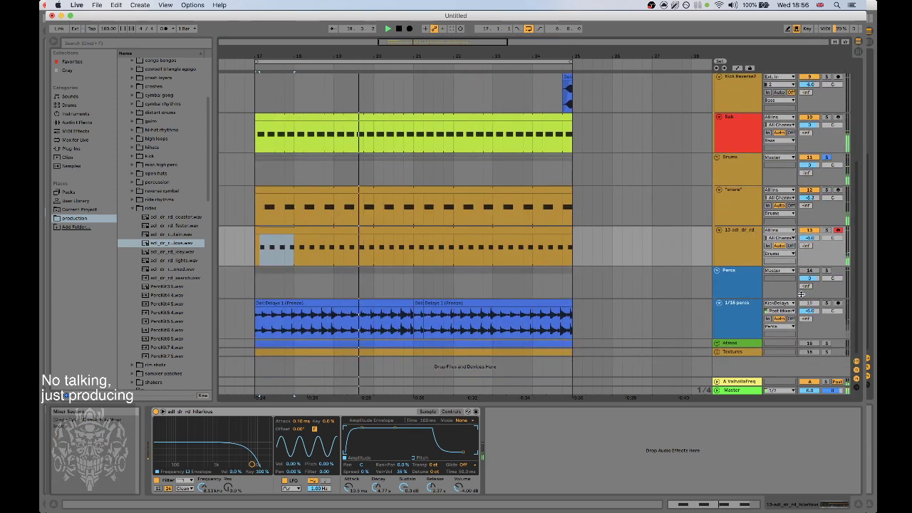
pyautogui.click(810, 271)
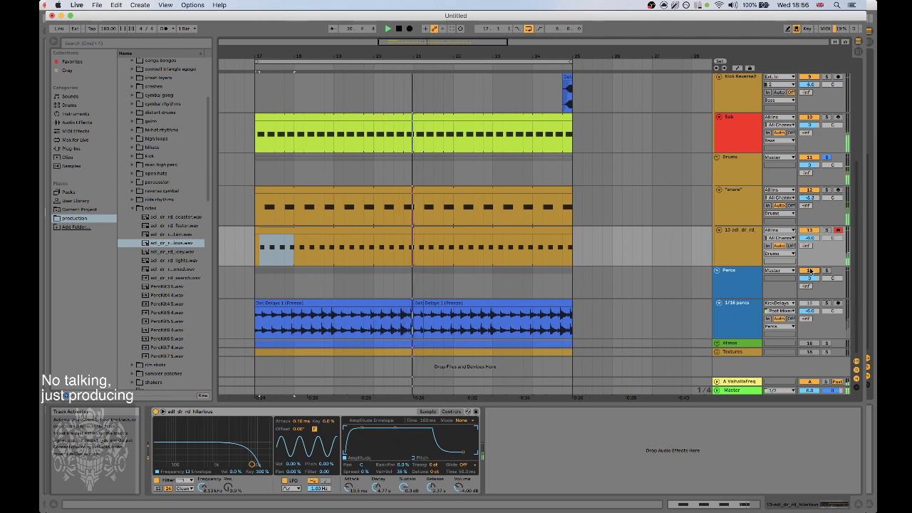
pyautogui.click(811, 303)
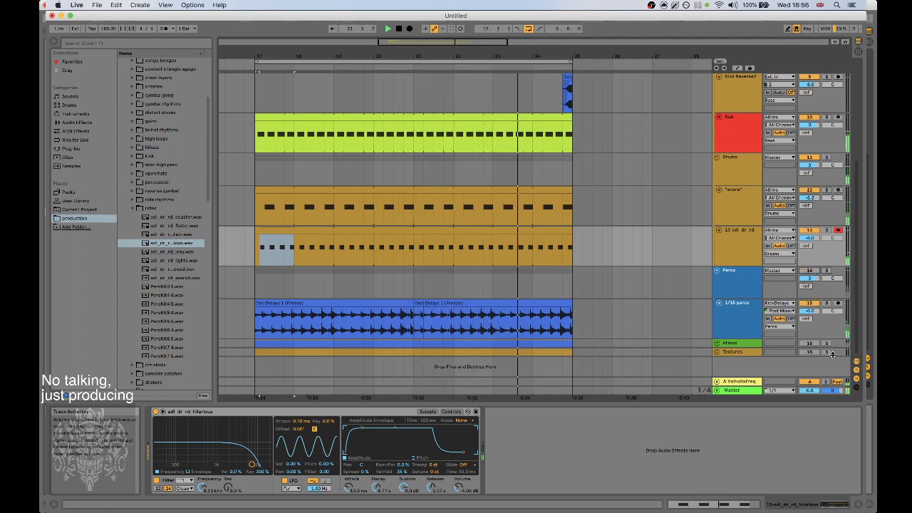
pyautogui.click(812, 344)
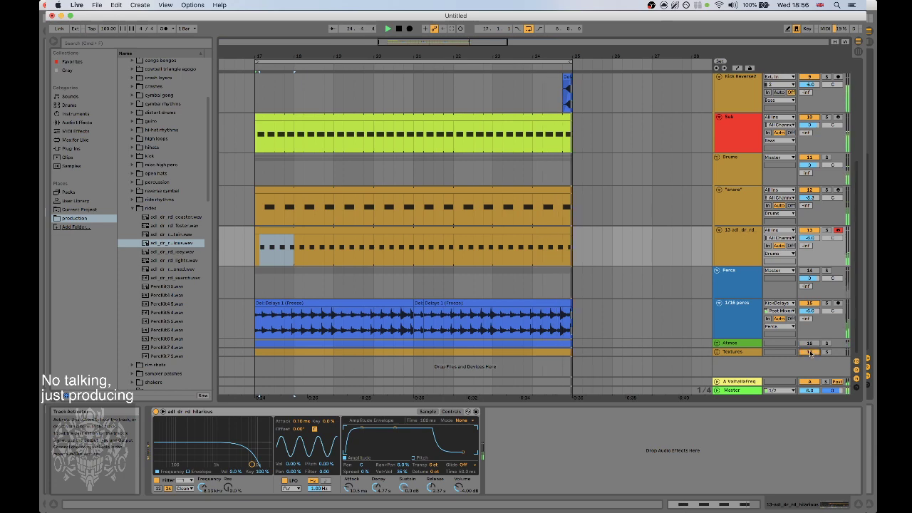
pyautogui.click(811, 353)
# Unfold and solo the Atmos group, and lower its Delays track's volume to -13.2 dB.
pyautogui.click(743, 344)
pyautogui.click(717, 344)
pyautogui.scroll(-2, 741, 319)
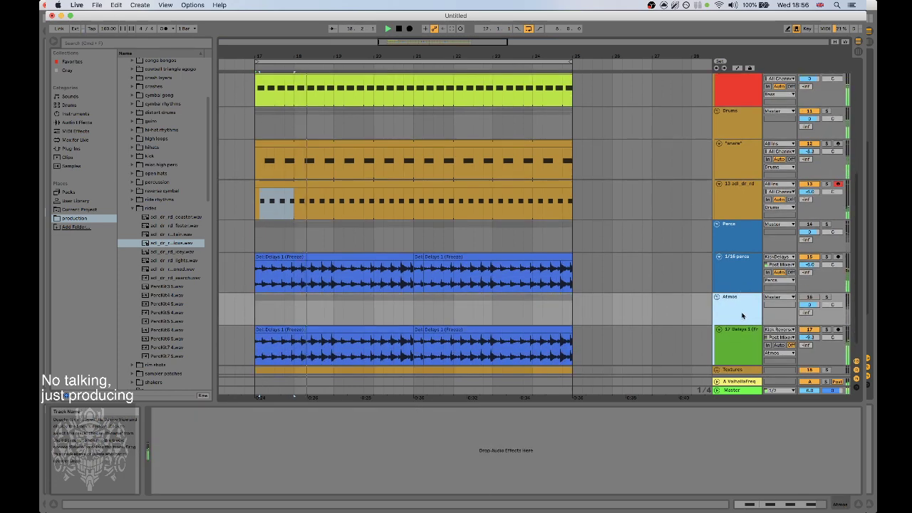
pyautogui.scroll(-1, 742, 316)
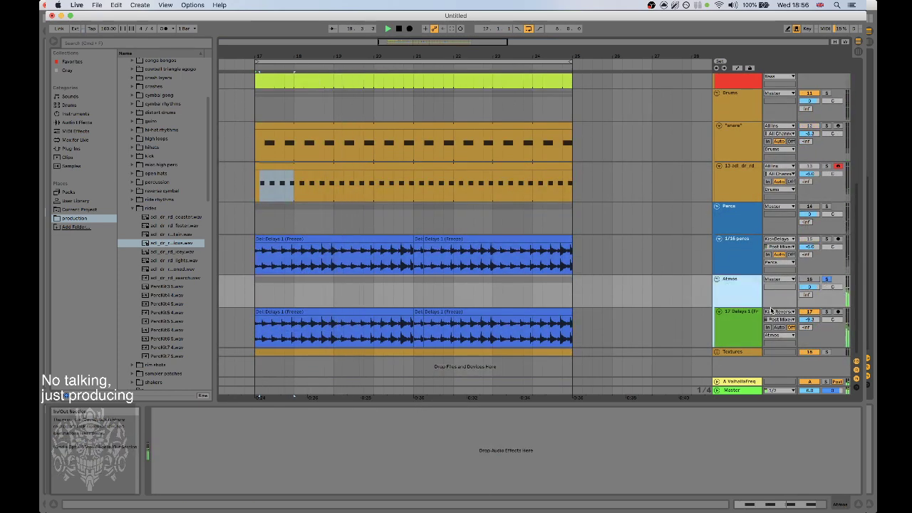
pyautogui.click(742, 325)
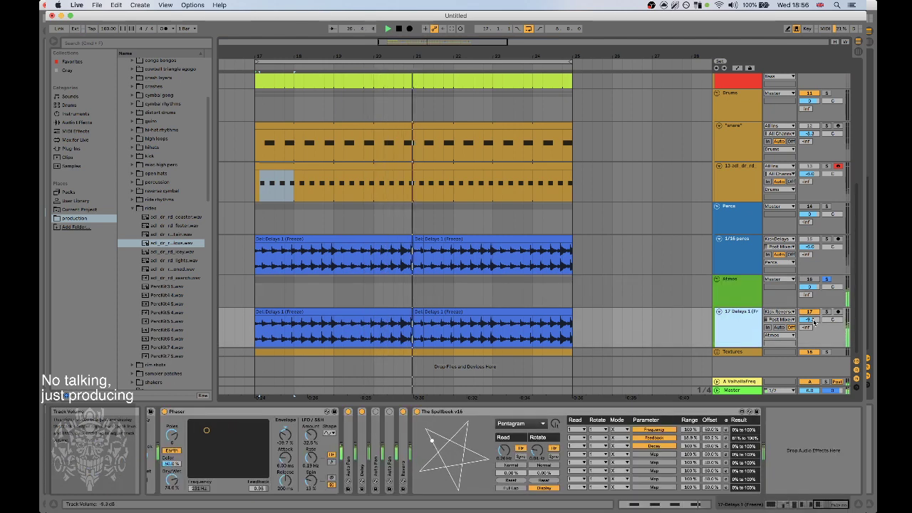
pyautogui.moveTo(814, 320)
pyautogui.mouseDown()
pyautogui.moveTo(814, 332)
pyautogui.moveTo(813, 321)
pyautogui.mouseUp()
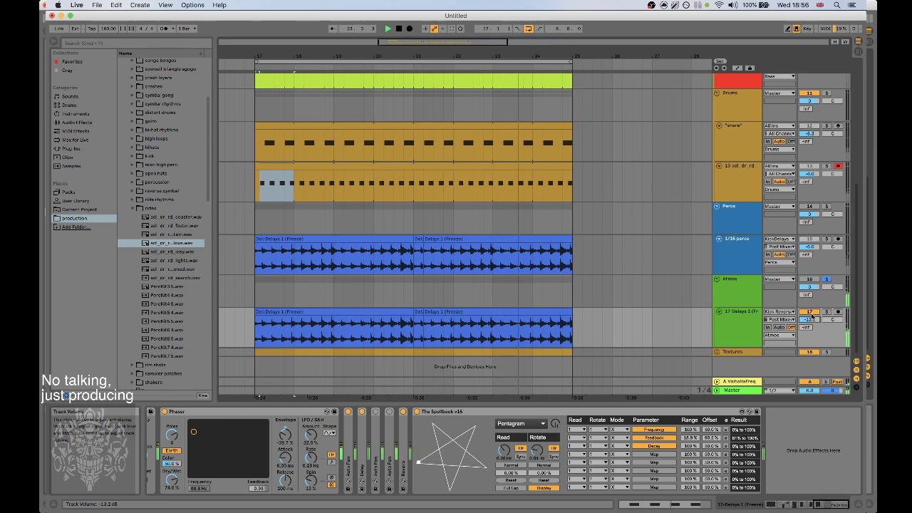
# Unsolo the Atmos group, reactivate it and fold it.
pyautogui.click(827, 280)
pyautogui.click(813, 281)
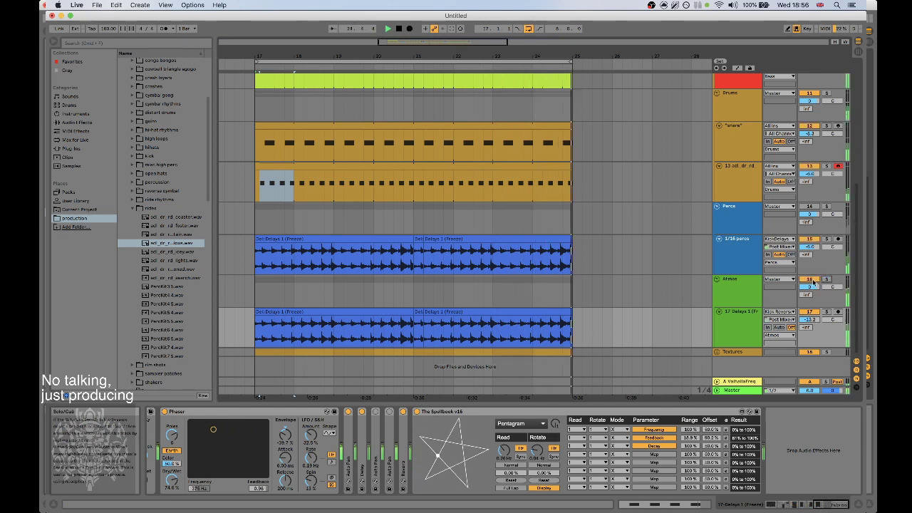
pyautogui.click(717, 279)
# Tighten the "snare" sampler with a shorter decay, about 17 ms release and -41 dB sustain, and lower its filter cutoff.
pyautogui.scroll(4, 609, 271)
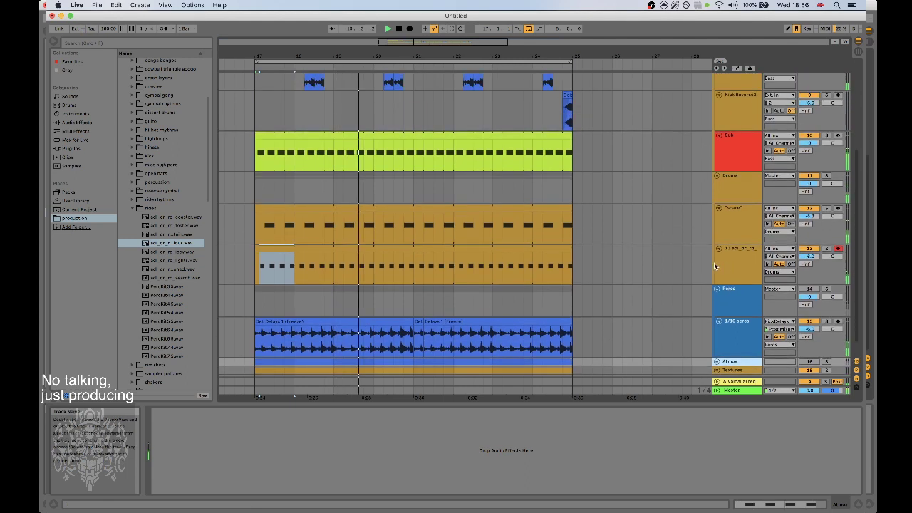
pyautogui.scroll(1, 715, 266)
pyautogui.click(737, 231)
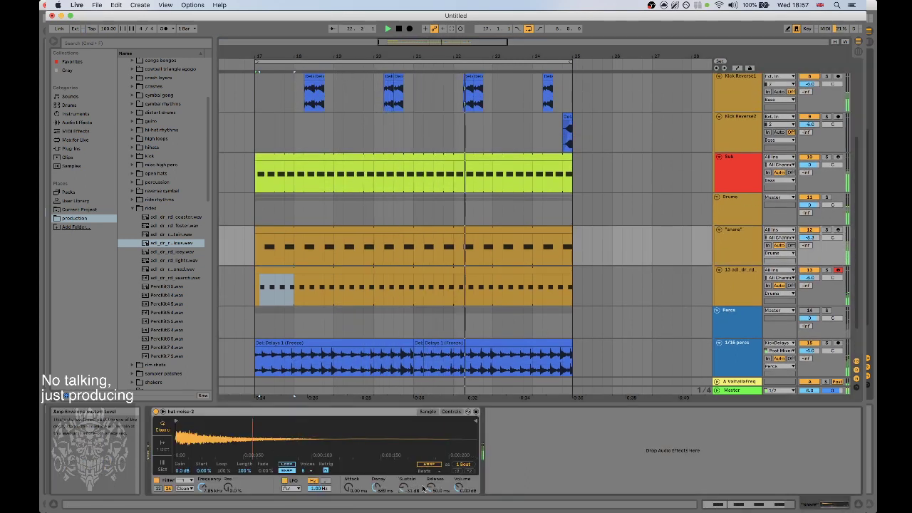
pyautogui.moveTo(431, 487); pyautogui.dragTo(431, 506)
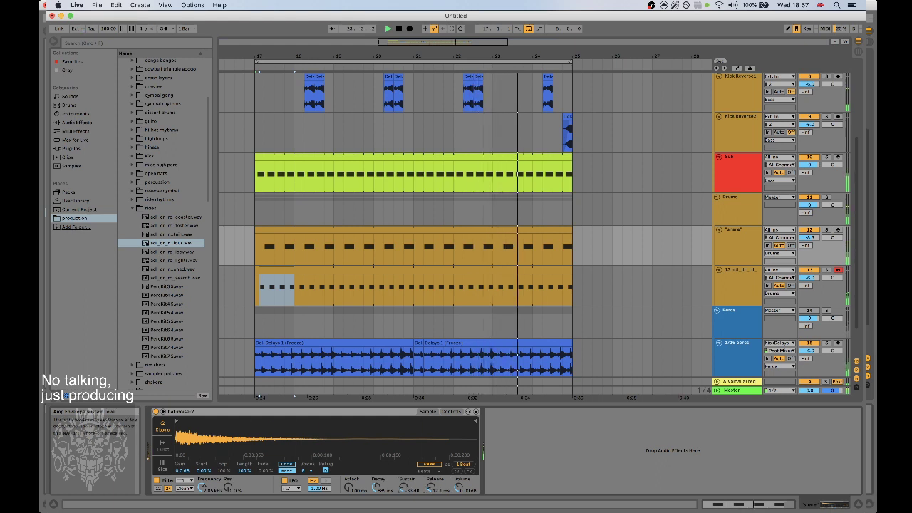
pyautogui.moveTo(378, 489); pyautogui.dragTo(378, 485)
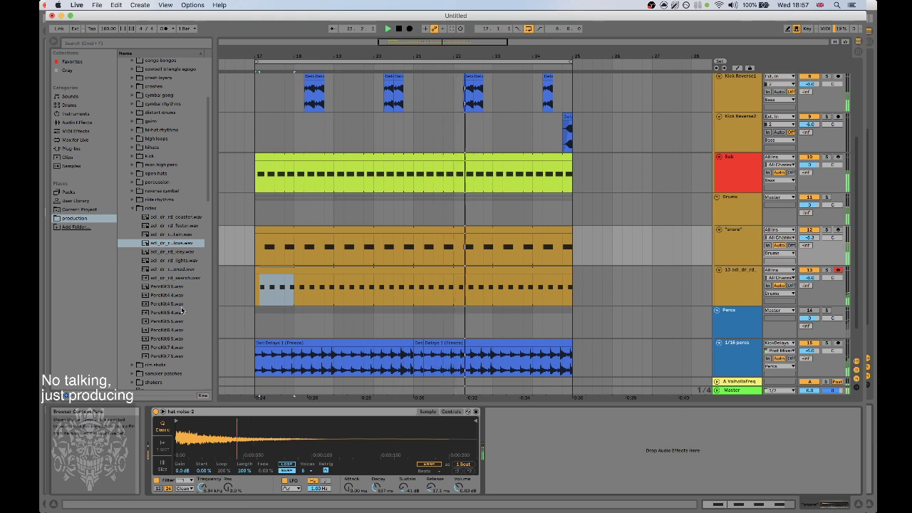
# Inspect the ride sampler's waveform and controls, and set its transposition to +3 semitones.
pyautogui.click(581, 299)
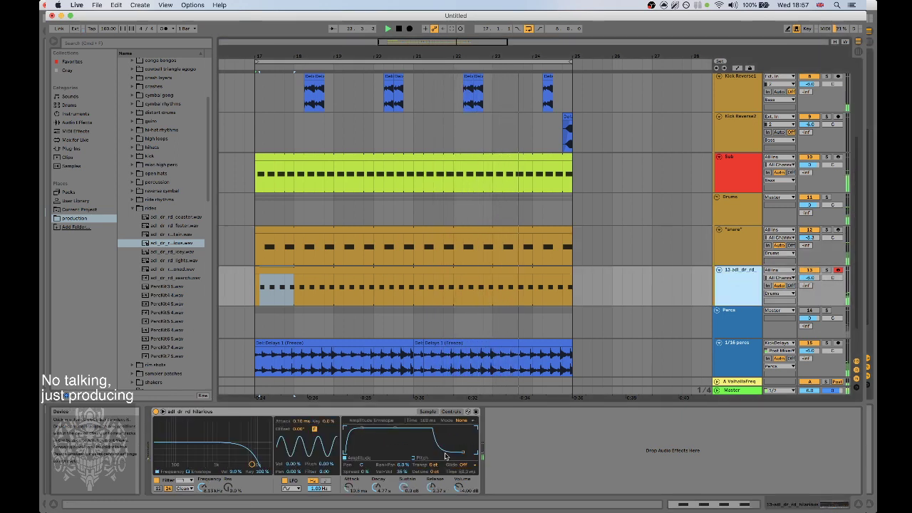
pyautogui.click(428, 412)
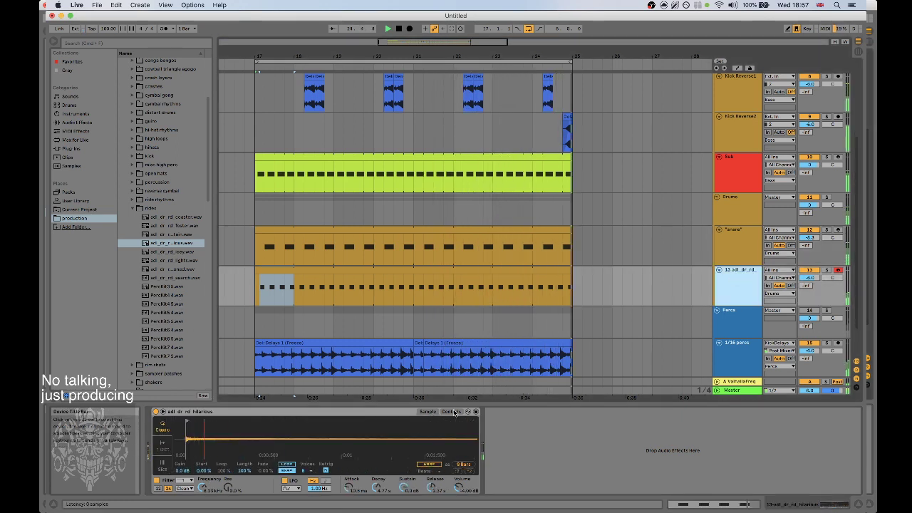
pyautogui.click(451, 412)
pyautogui.moveTo(435, 472); pyautogui.dragTo(434, 460)
pyautogui.press('super+z')
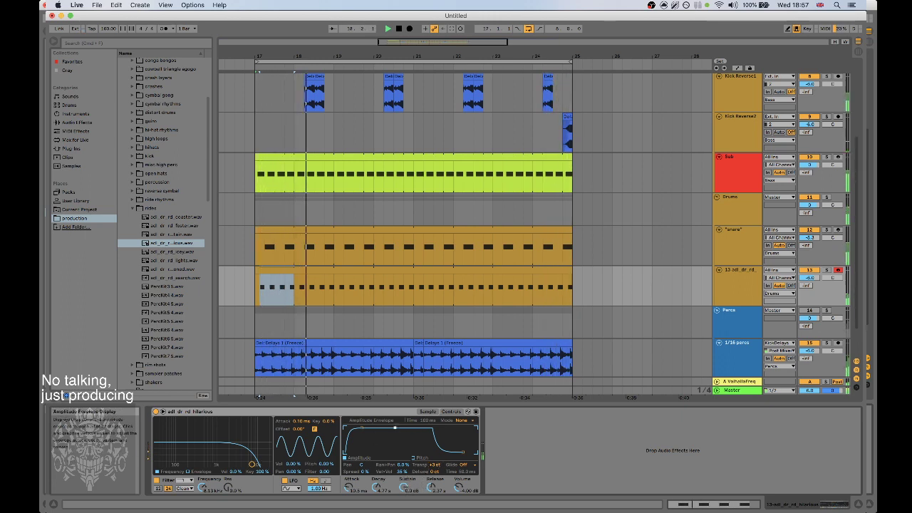
# Shape the ride sampler's amplitude envelope to about 17.2 ms attack, 1.68 s decay and -37 dB sustain, and adjust its filter cutoff.
pyautogui.moveTo(395, 428)
pyautogui.mouseDown()
pyautogui.moveTo(390, 442)
pyautogui.moveTo(398, 444)
pyautogui.mouseUp()
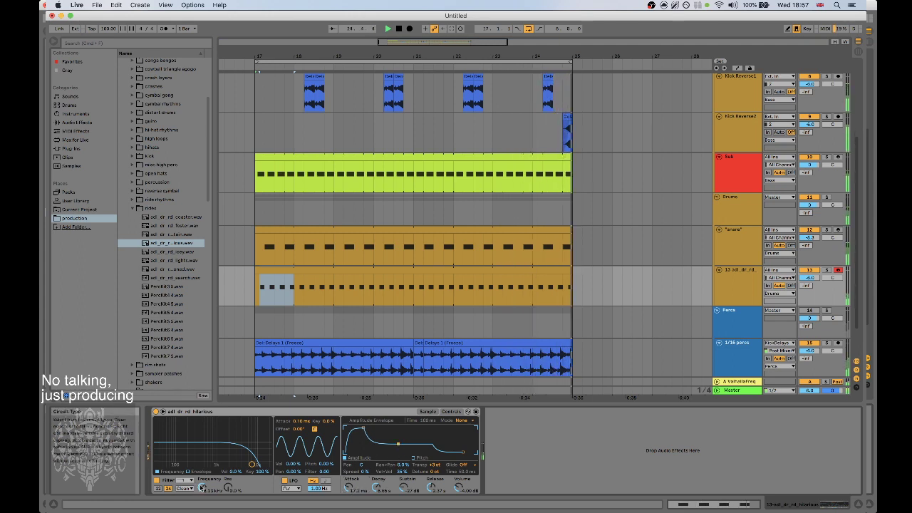
pyautogui.moveTo(202, 488); pyautogui.dragTo(203, 488)
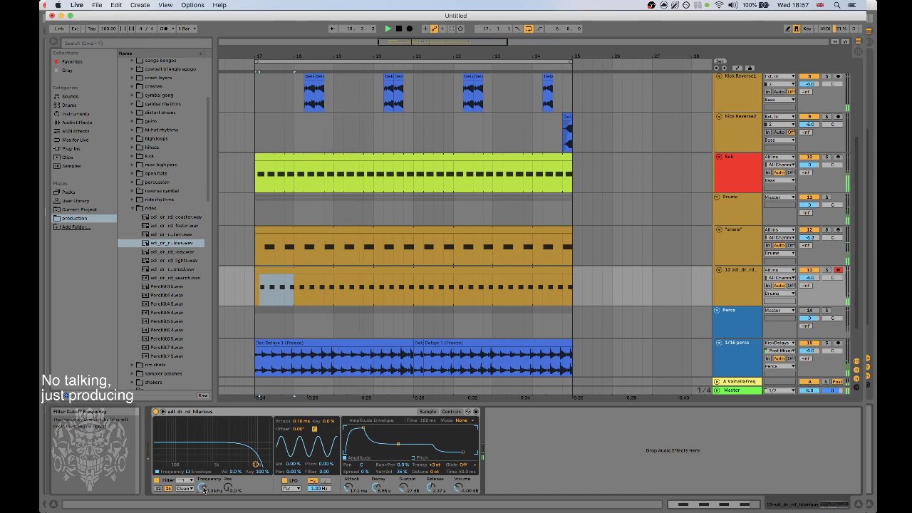
pyautogui.moveTo(394, 445); pyautogui.dragTo(393, 444)
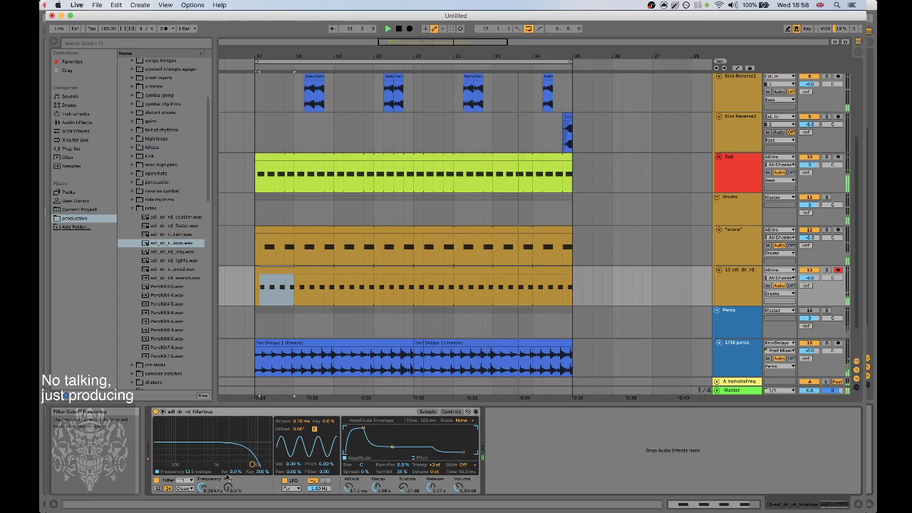
# Audition the KickDelays and Kick Reverse1 tracks by soloing them, and return to the full mix.
pyautogui.scroll(-1, 485, 274)
pyautogui.scroll(3, 499, 268)
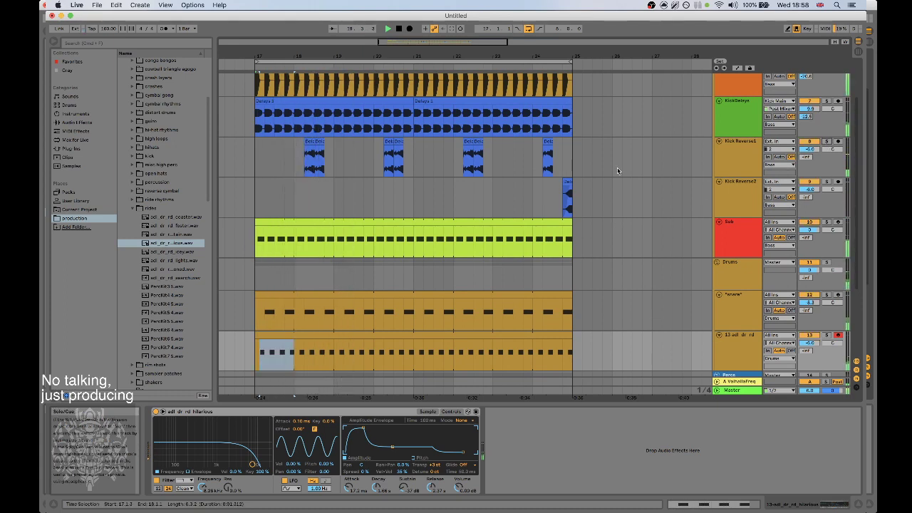
pyautogui.scroll(1, 612, 179)
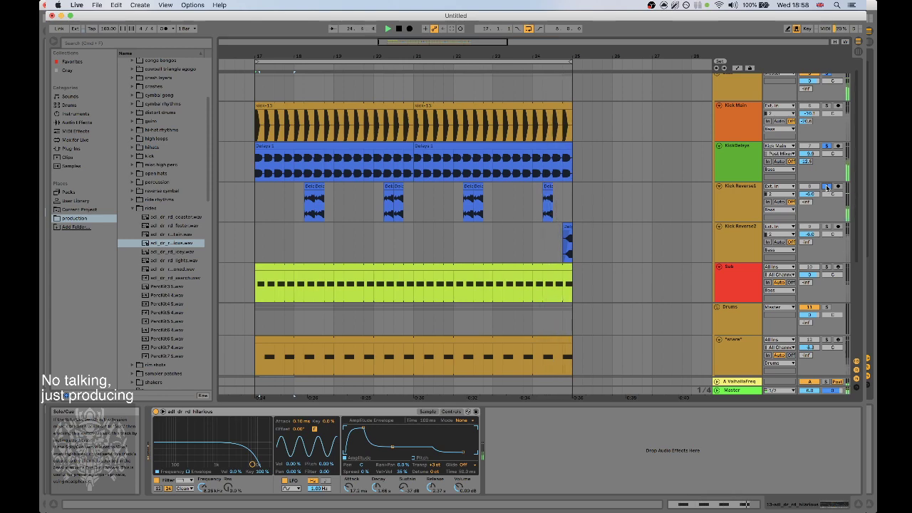
pyautogui.scroll(-3, 509, 247)
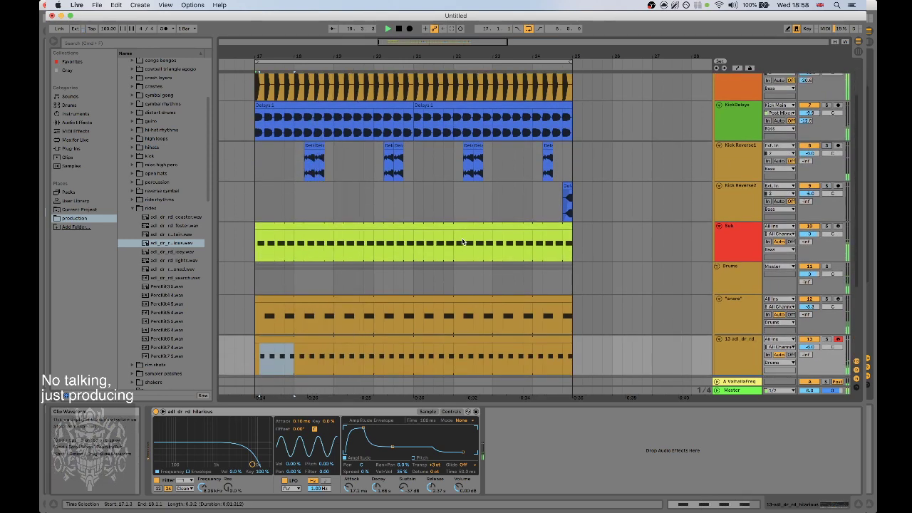
pyautogui.scroll(-5, 525, 189)
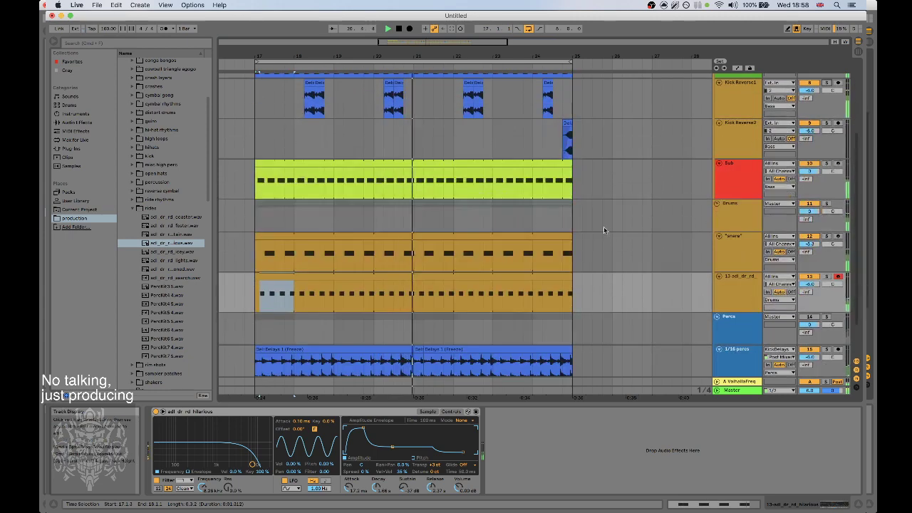
# Shorten the ride sampler's amplitude attack to about 11.8 ms.
pyautogui.click(685, 284)
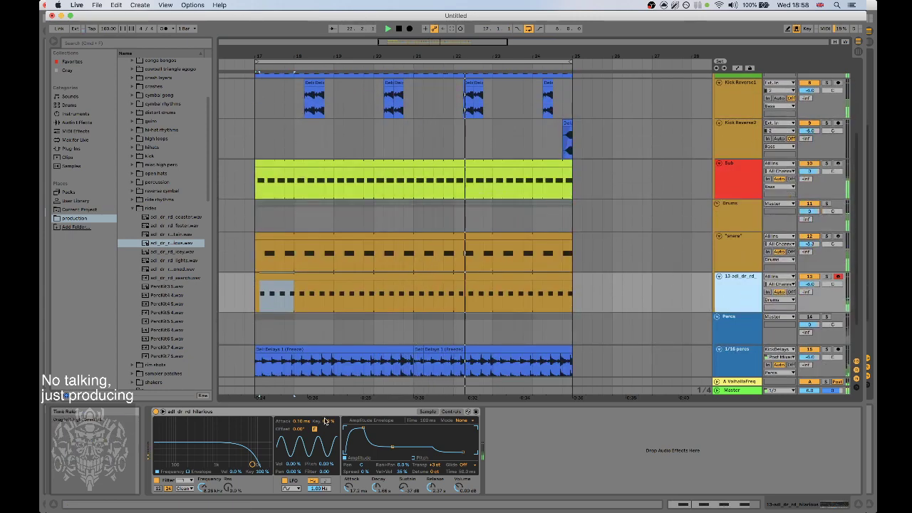
pyautogui.moveTo(349, 488); pyautogui.dragTo(349, 495)
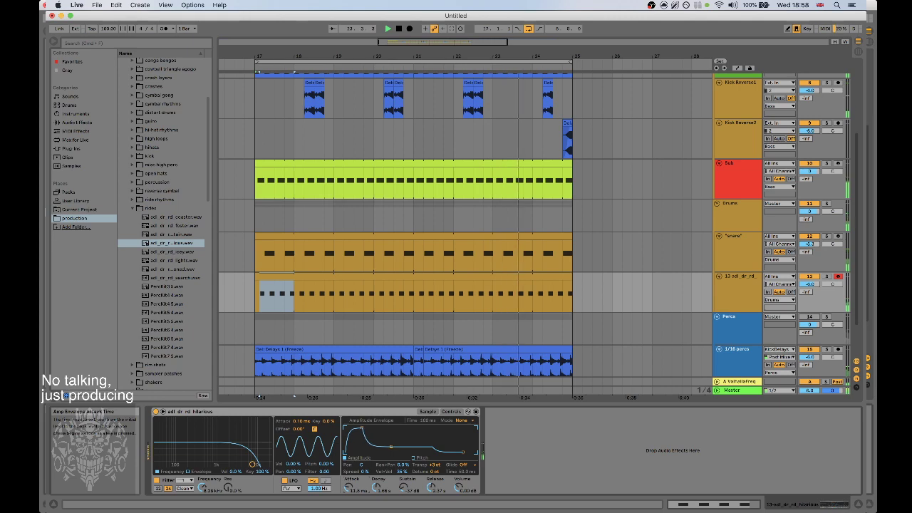
# Examine the EQ Eight and Spectrum devices on the Bass group's Kick Main track.
pyautogui.scroll(9, 623, 170)
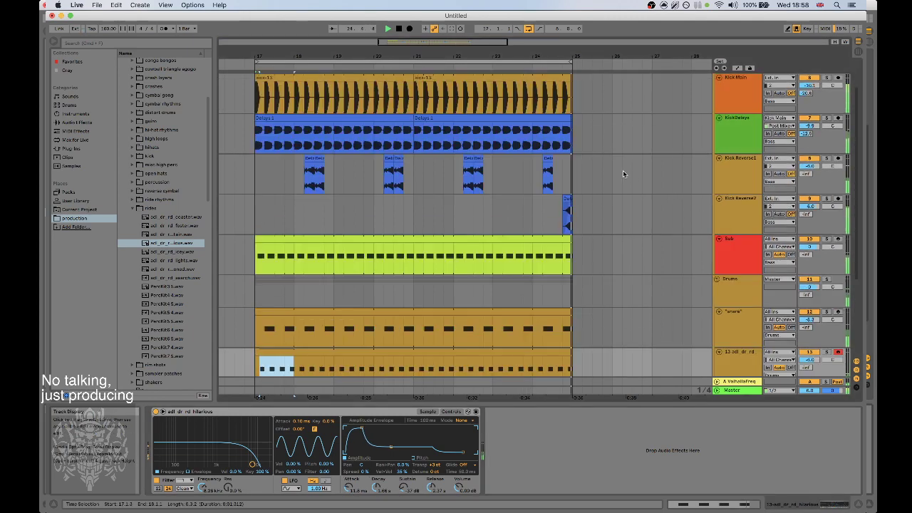
pyautogui.click(740, 99)
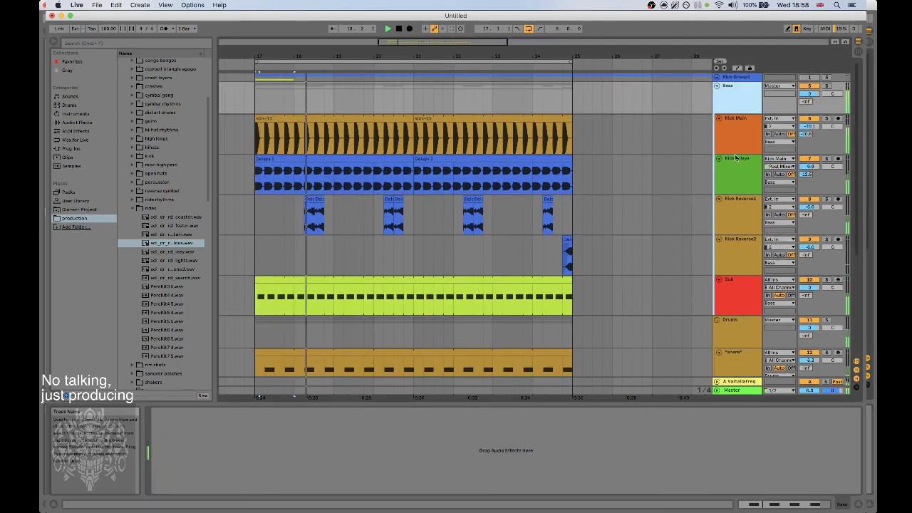
pyautogui.click(739, 130)
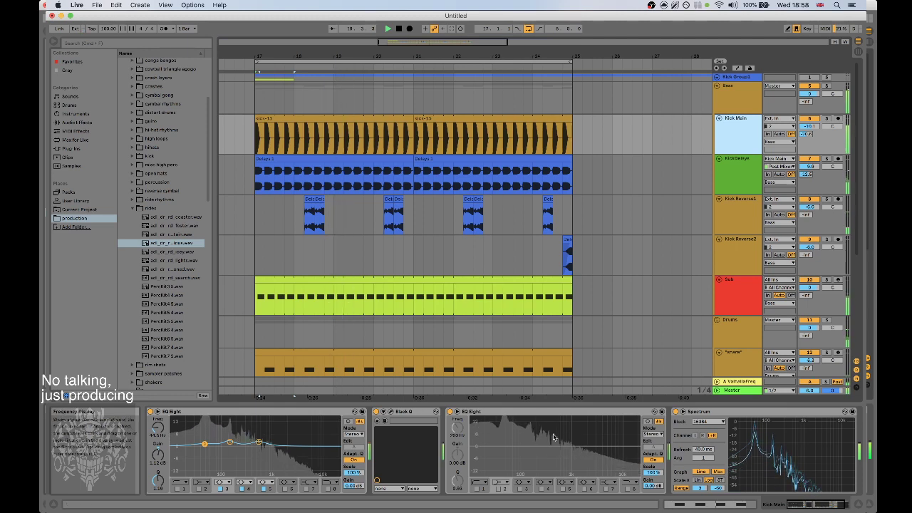
pyautogui.click(808, 507)
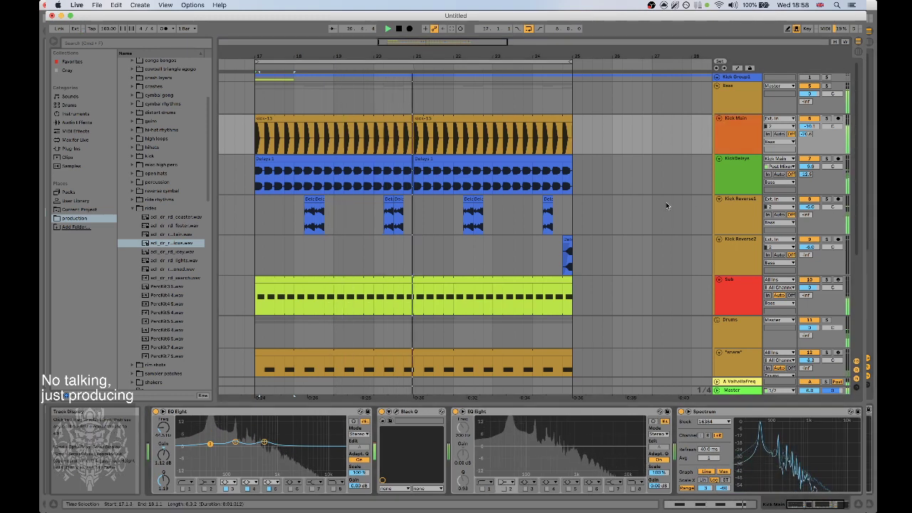
# Unfold Kick Group1 and solo it to compare its kick with the Bass group, and return to the full mix.
pyautogui.click(717, 76)
pyautogui.click(740, 80)
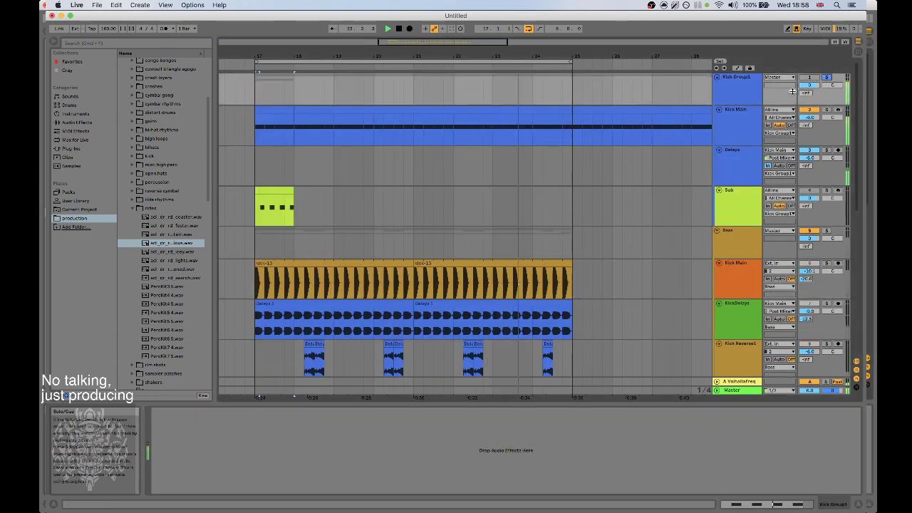
pyautogui.scroll(-2, 550, 188)
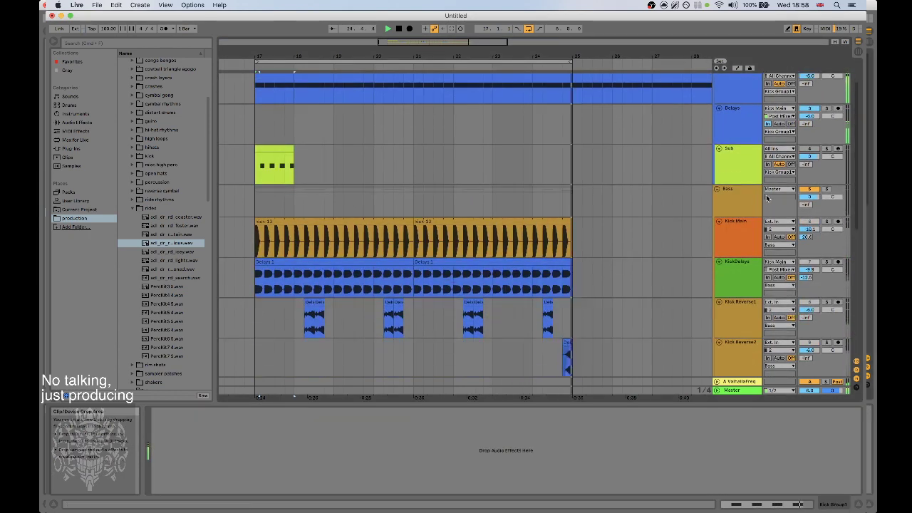
pyautogui.scroll(1, 537, 140)
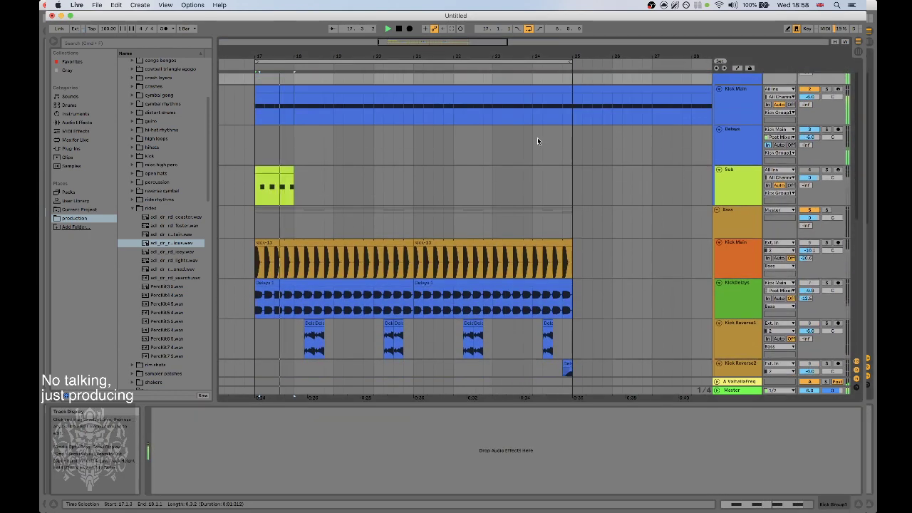
pyautogui.click(828, 130)
pyautogui.scroll(1, 812, 106)
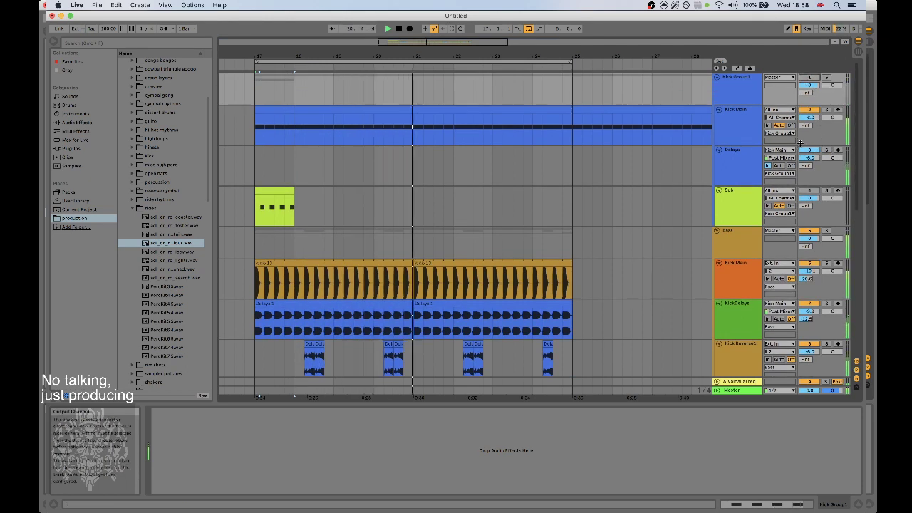
# Try a copy of Kick Group1's Delays track above KickDelays in the Bass group, and solo the copy.
pyautogui.click(737, 157)
pyautogui.scroll(-3, 739, 158)
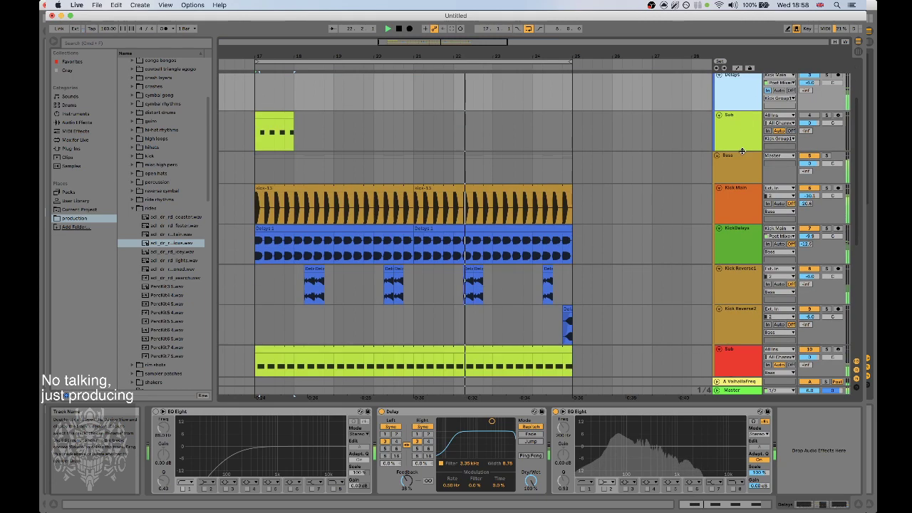
pyautogui.click(734, 246)
pyautogui.press('super+v')
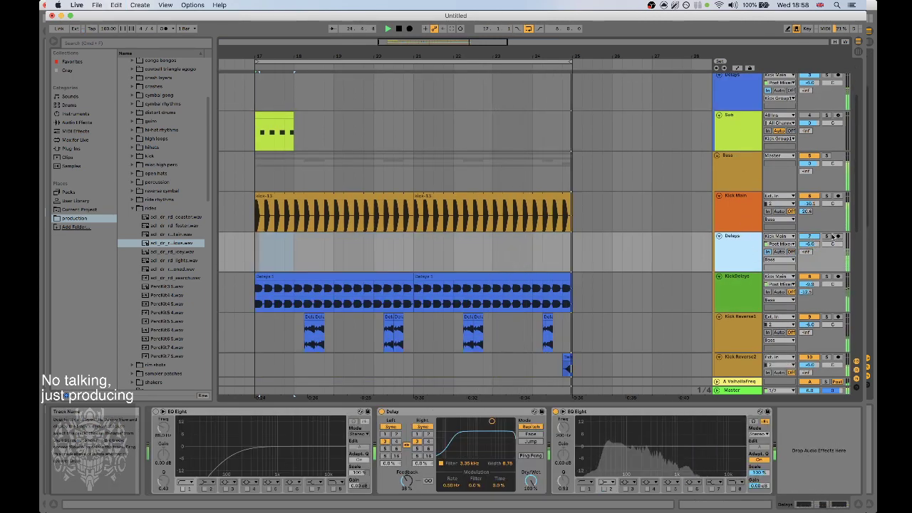
pyautogui.click(826, 236)
# Delete the copied Delays track from the Bass group.
pyautogui.click(738, 251)
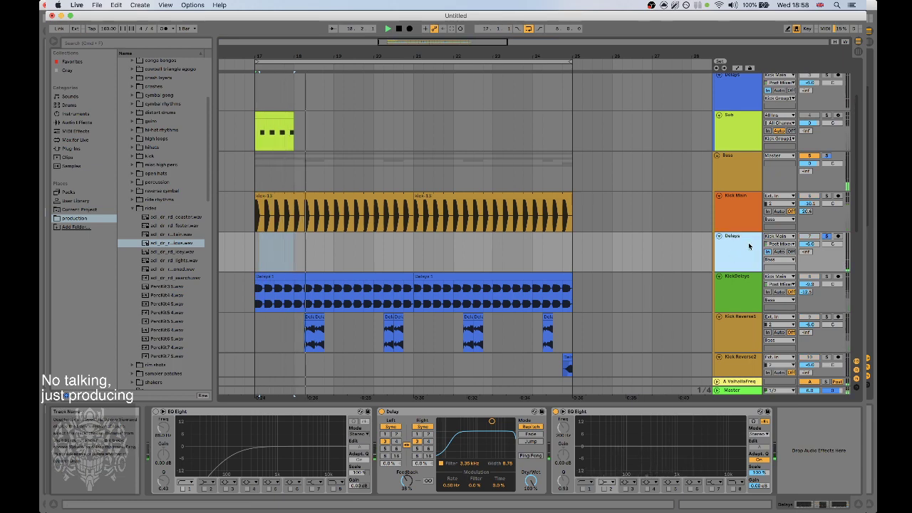
pyautogui.press('Delete')
pyautogui.press('super+z')
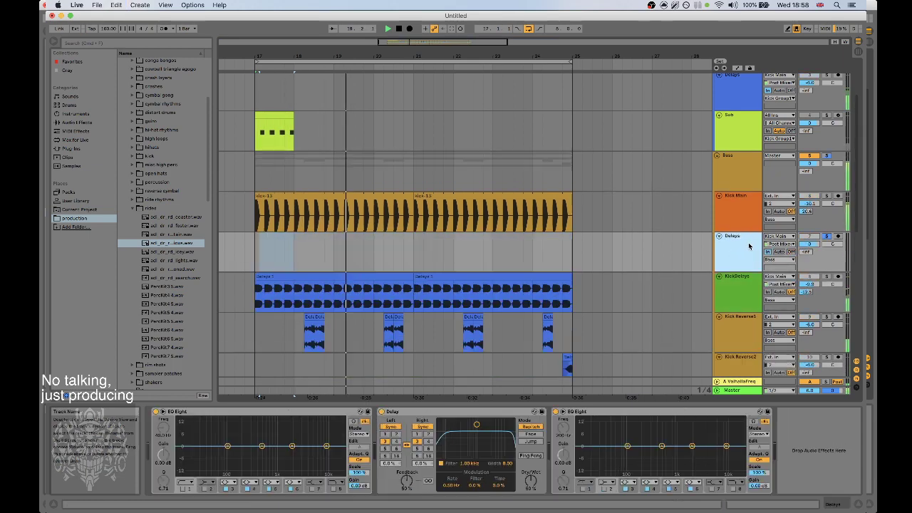
pyautogui.press('Delete')
# Activate and solo Kick Group1 to check its Kick Main track, then unsolo and deactivate the group.
pyautogui.scroll(3, 745, 242)
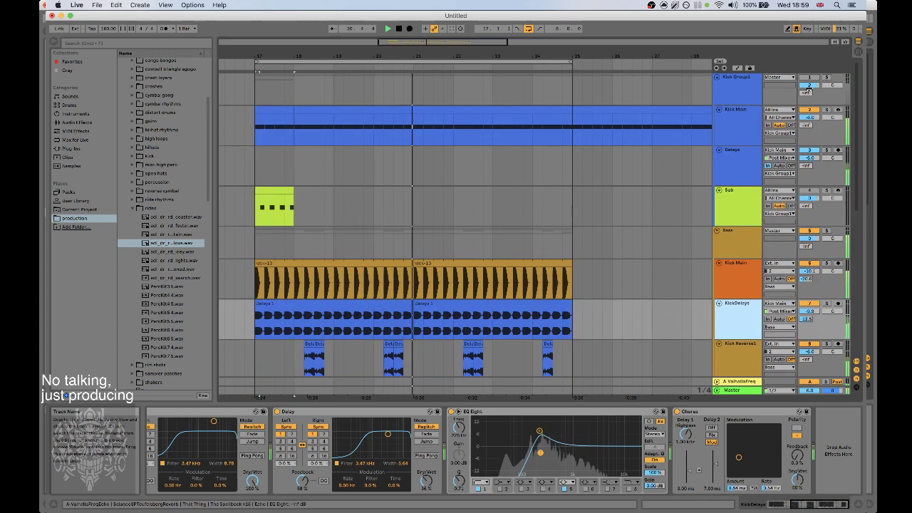
pyautogui.click(828, 78)
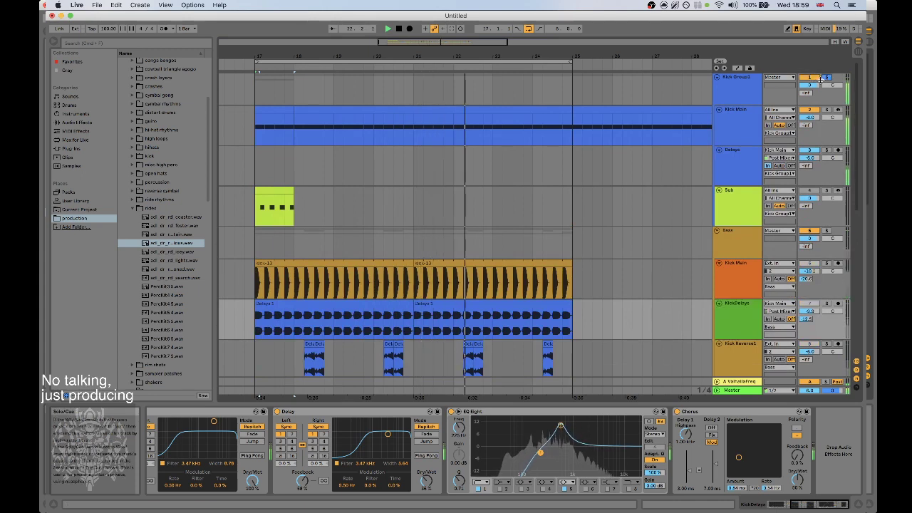
pyautogui.click(745, 128)
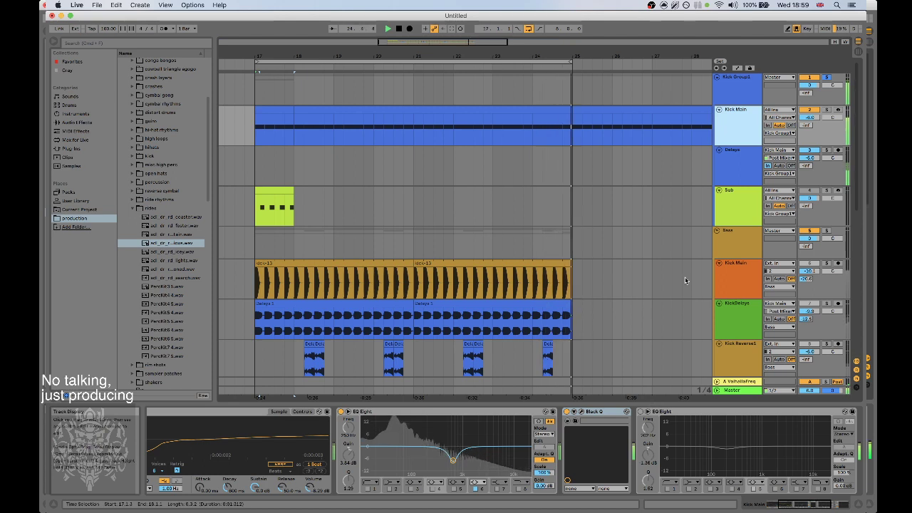
pyautogui.click(828, 78)
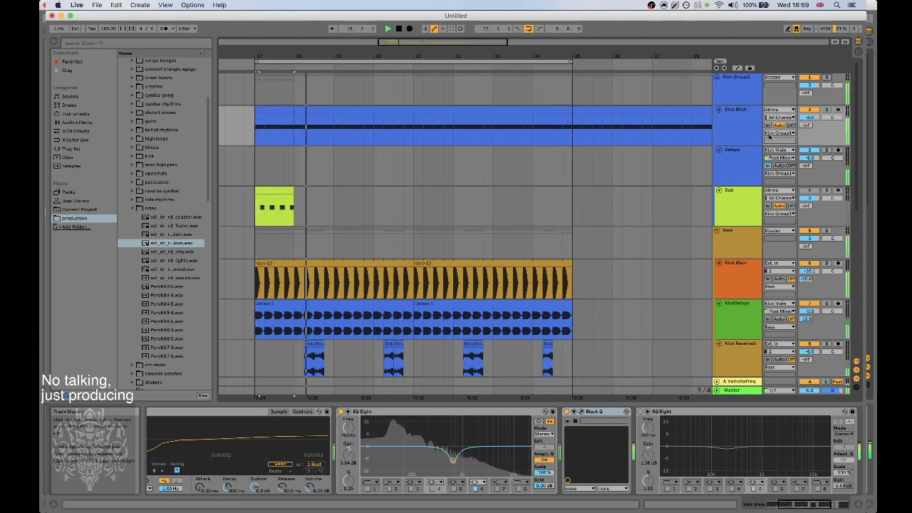
pyautogui.click(810, 77)
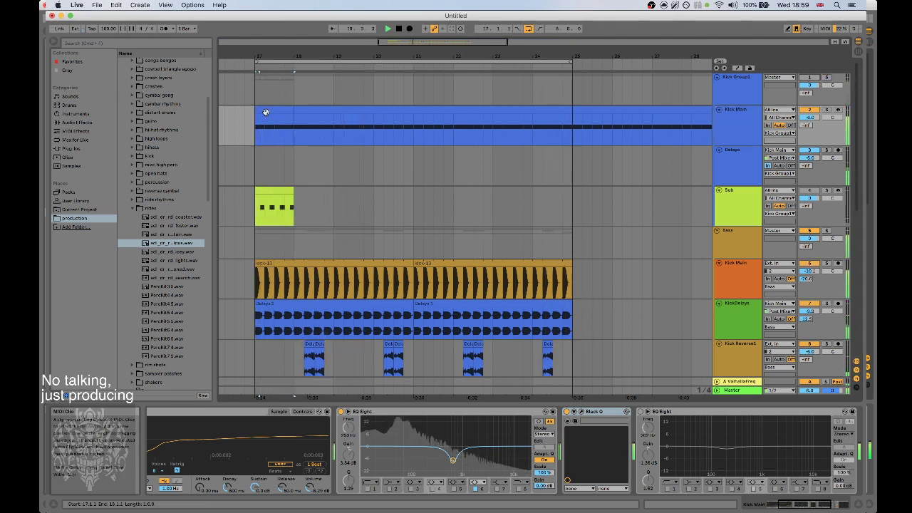
# Clear bars 17 to 25 on Kick Group1's Kick Main track, keeping its clip in bars 25 to 33.
pyautogui.scroll(-1, 469, 151)
pyautogui.scroll(-2, 469, 152)
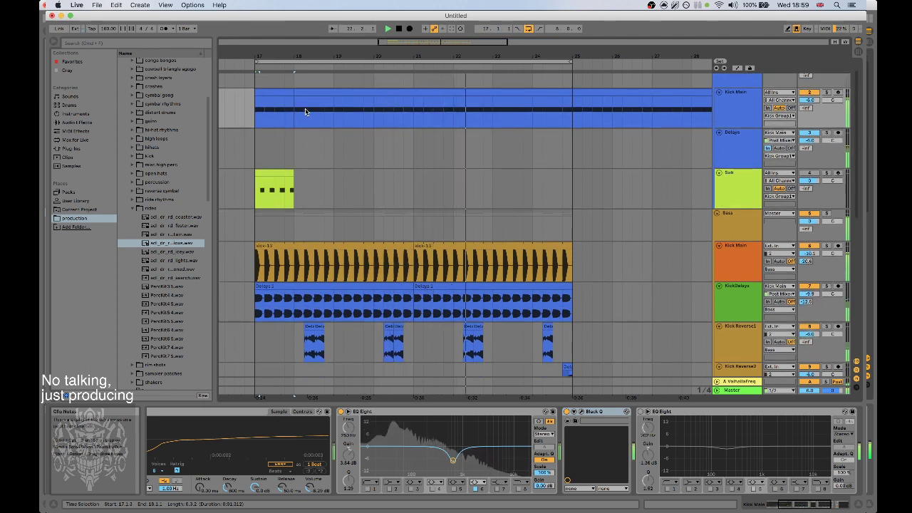
pyautogui.moveTo(296, 94); pyautogui.dragTo(256, 103)
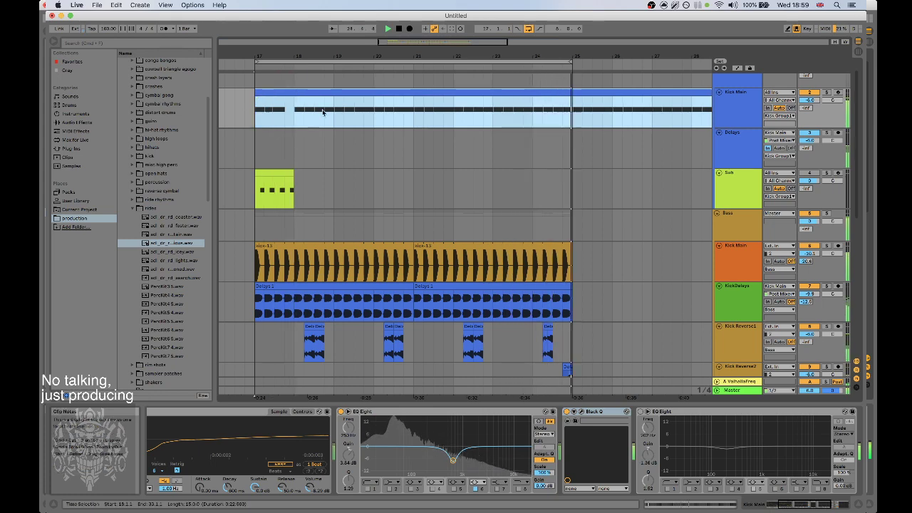
pyautogui.moveTo(452, 61); pyautogui.dragTo(456, 36)
pyautogui.moveTo(384, 109); pyautogui.dragTo(493, 99)
pyautogui.press('Delete')
pyautogui.click(516, 107)
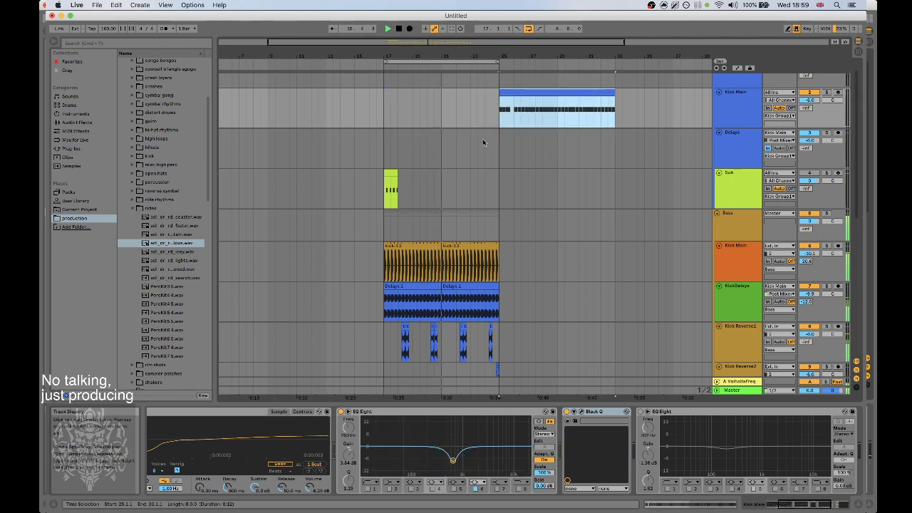
# Solo the Bass group and restart playback from bar 17 to audition it.
pyautogui.scroll(-3, 495, 139)
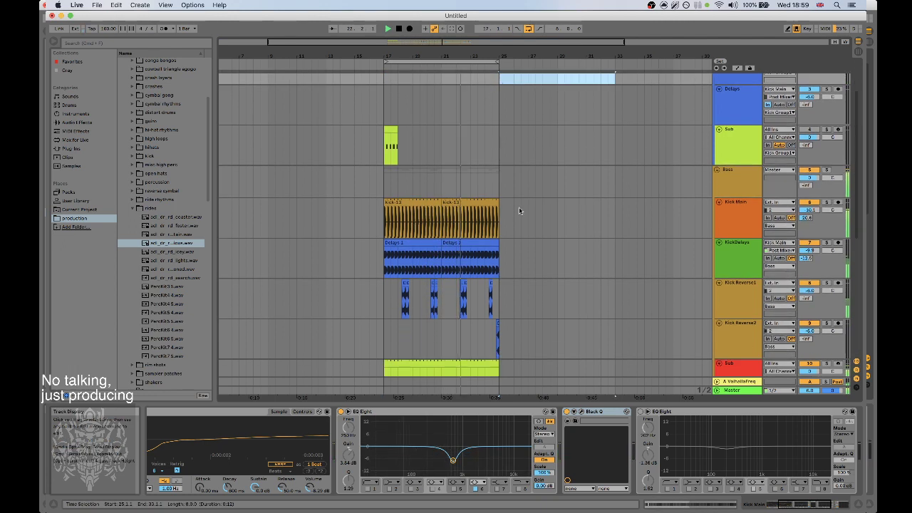
pyautogui.press('space')
pyautogui.press('space')
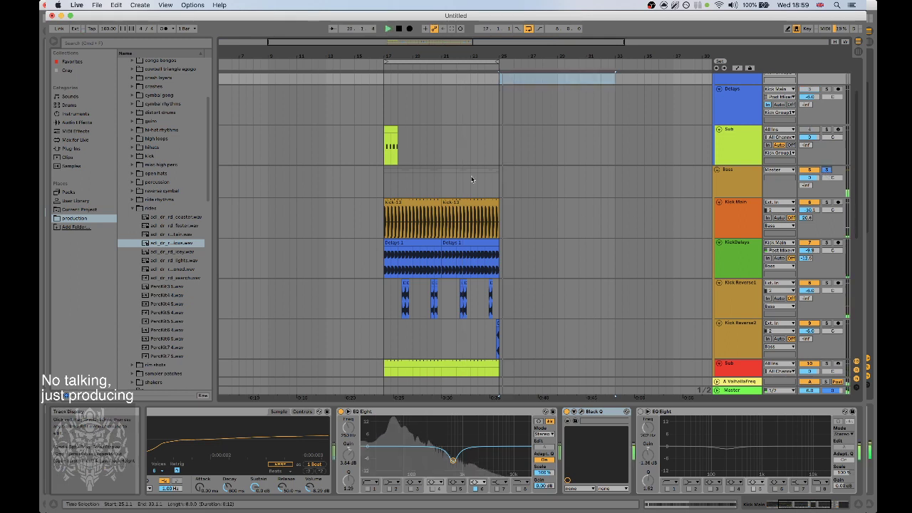
pyautogui.click(394, 182)
pyautogui.scroll(4, 481, 188)
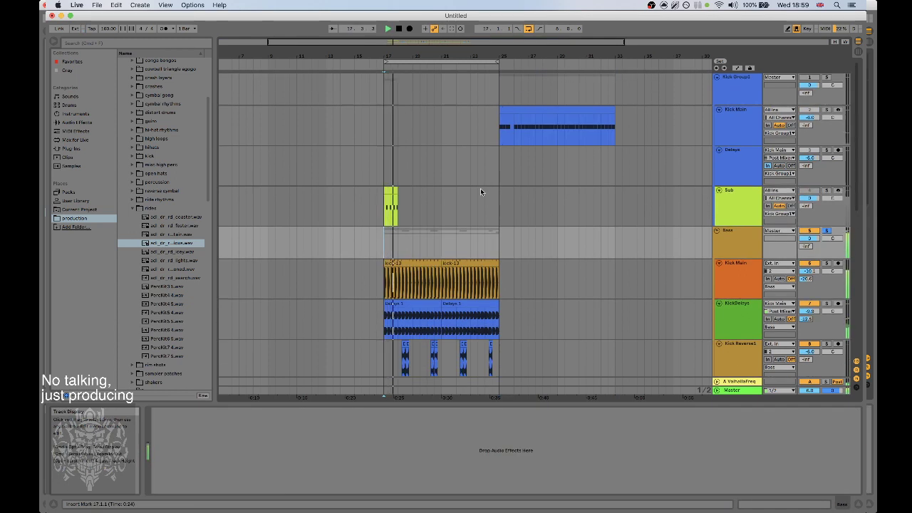
# Undo the Bass group's solo and the clearing of bars 17 to 25 on Kick Group1's Kick Main track.
pyautogui.press('super+z')
pyautogui.press('super+z')
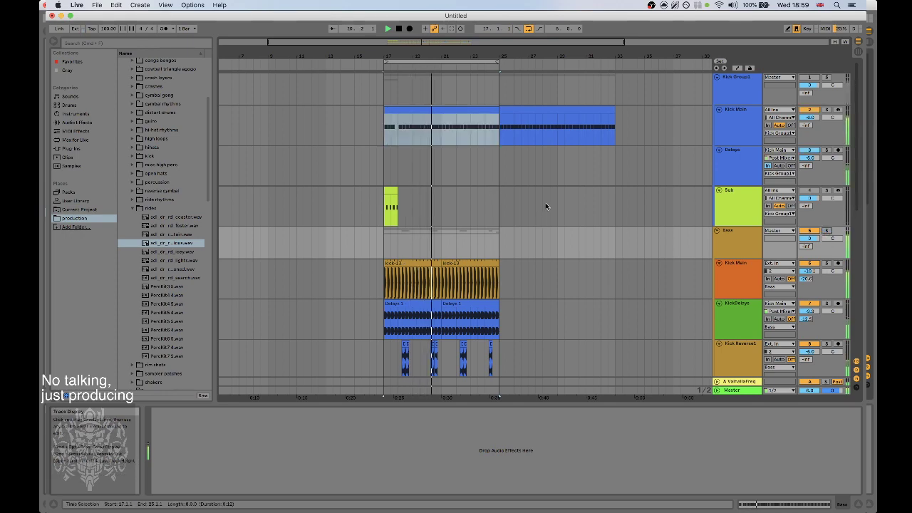
# Set the sidechain source of the second Compressor on the Bass group's Sub track to the Bass group's Kick Main.
pyautogui.scroll(-5, 546, 202)
pyautogui.scroll(-6, 549, 204)
pyautogui.click(744, 251)
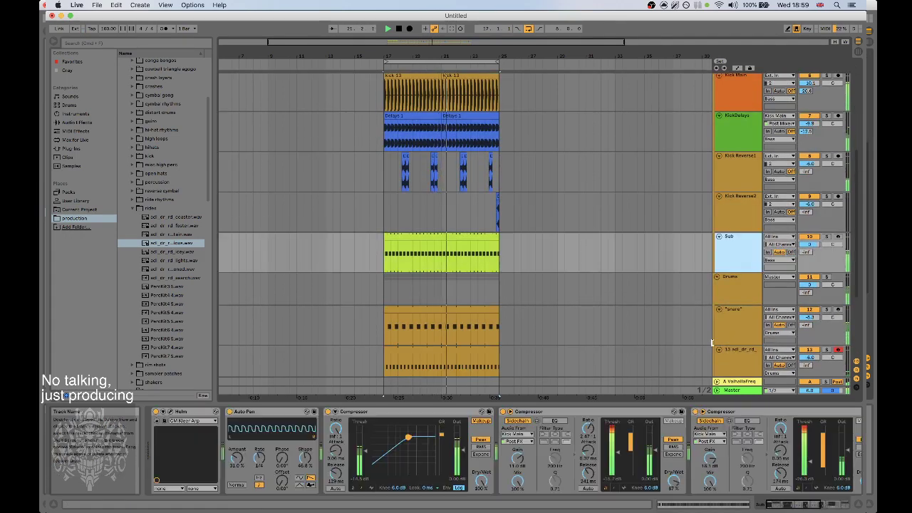
pyautogui.click(798, 504)
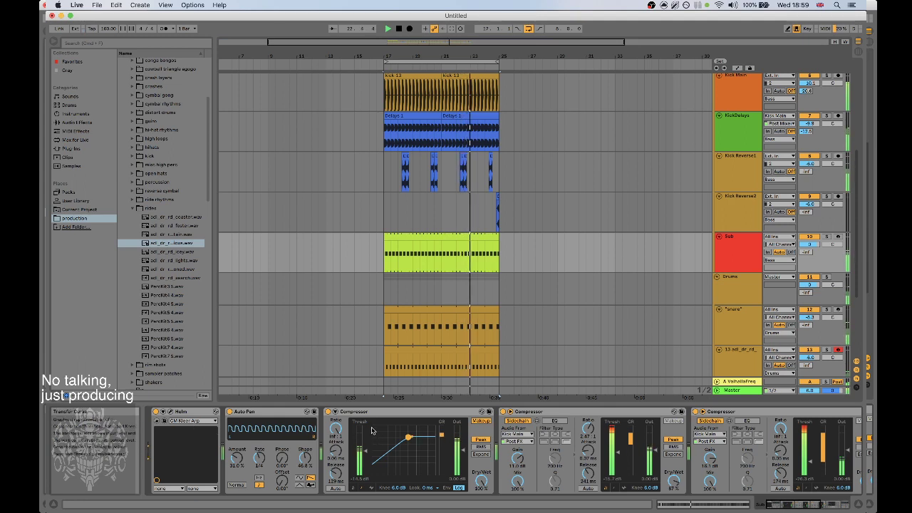
pyautogui.click(526, 436)
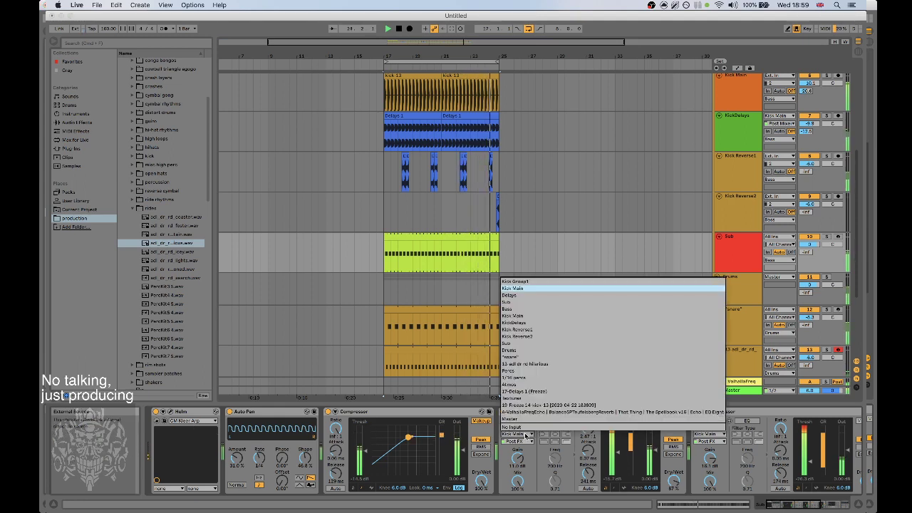
pyautogui.click(529, 317)
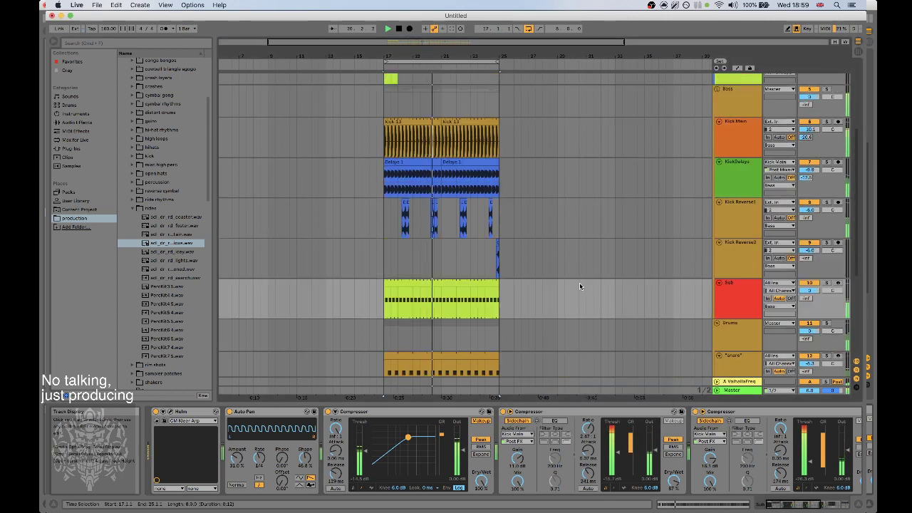
# Move the Kick Main clip in Kick Group1 so that it starts at bar 25.
pyautogui.scroll(5, 579, 282)
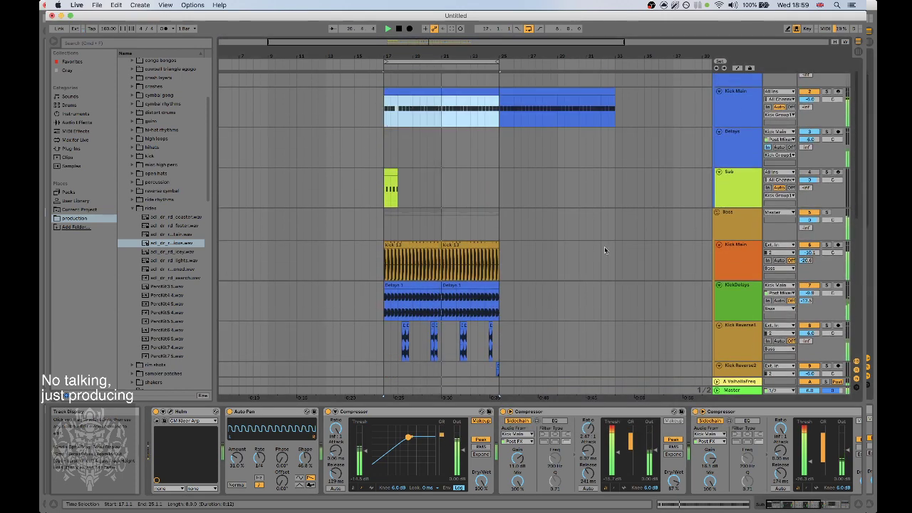
pyautogui.click(492, 97)
pyautogui.click(499, 98)
pyautogui.press('super+v')
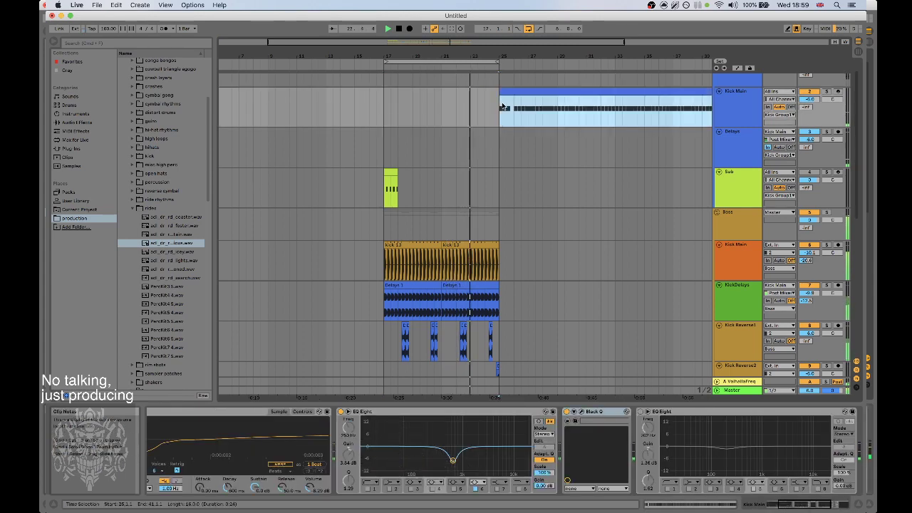
# Solo the Bass group's KickDelays track and examine its EQ Eight and Delay devices.
pyautogui.scroll(-3, 508, 220)
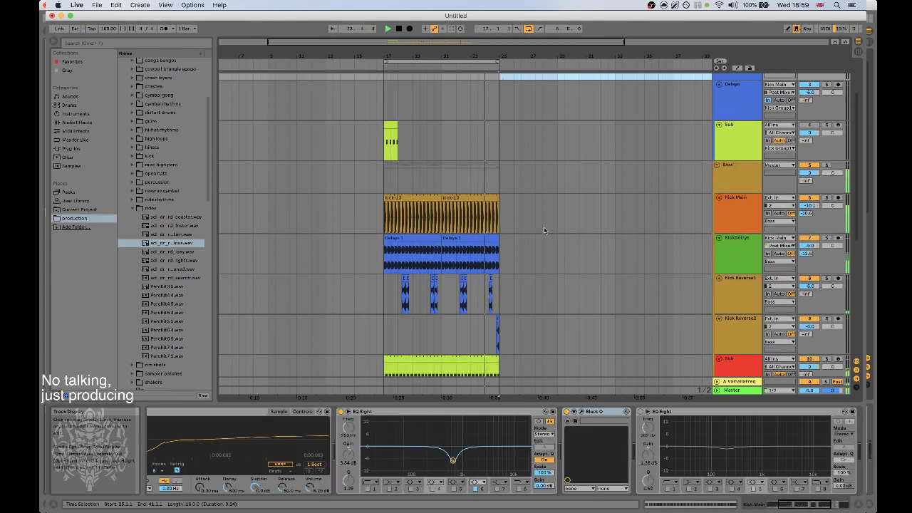
pyautogui.click(827, 238)
pyautogui.click(741, 249)
pyautogui.hscroll(-5, 523, 445)
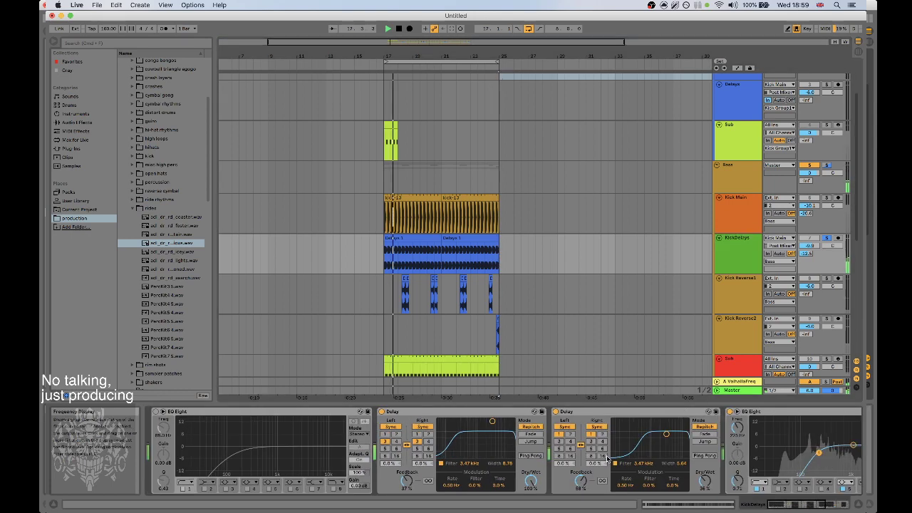
pyautogui.hscroll(-2, 552, 281)
pyautogui.hscroll(2, 577, 271)
pyautogui.scroll(-2, 584, 267)
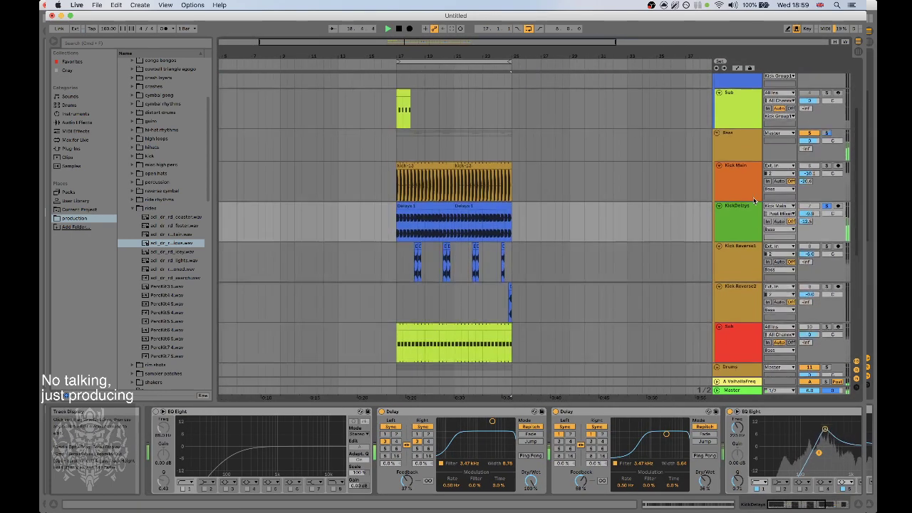
# Solo the Bass group's Sub track and check how its sidechained Compressors respond.
pyautogui.scroll(-3, 590, 265)
pyautogui.hscroll(-1, 589, 265)
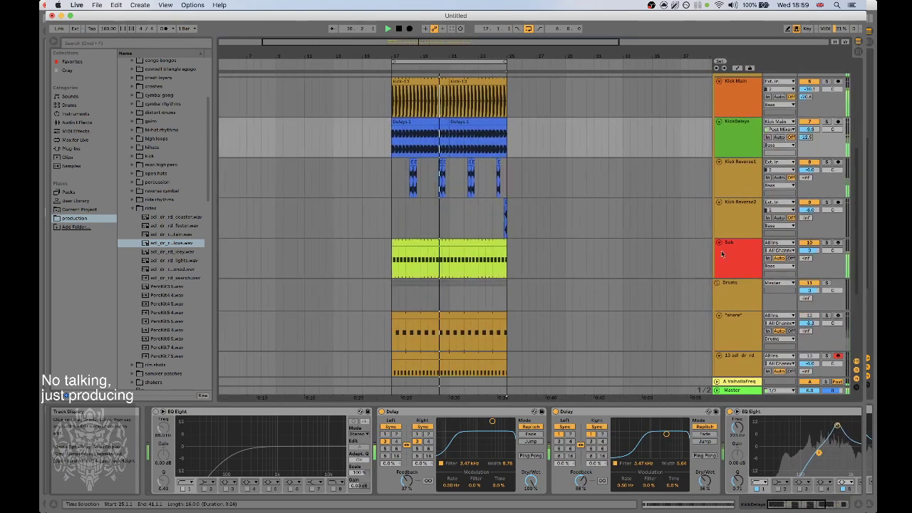
pyautogui.click(804, 251)
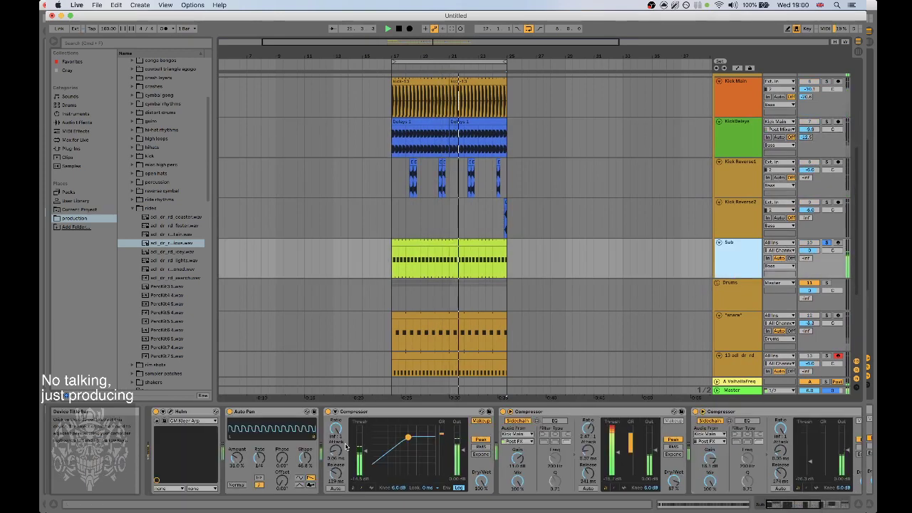
pyautogui.scroll(-1, 580, 265)
pyautogui.hscroll(1, 580, 265)
pyautogui.scroll(7, 570, 242)
pyautogui.hscroll(-1, 543, 184)
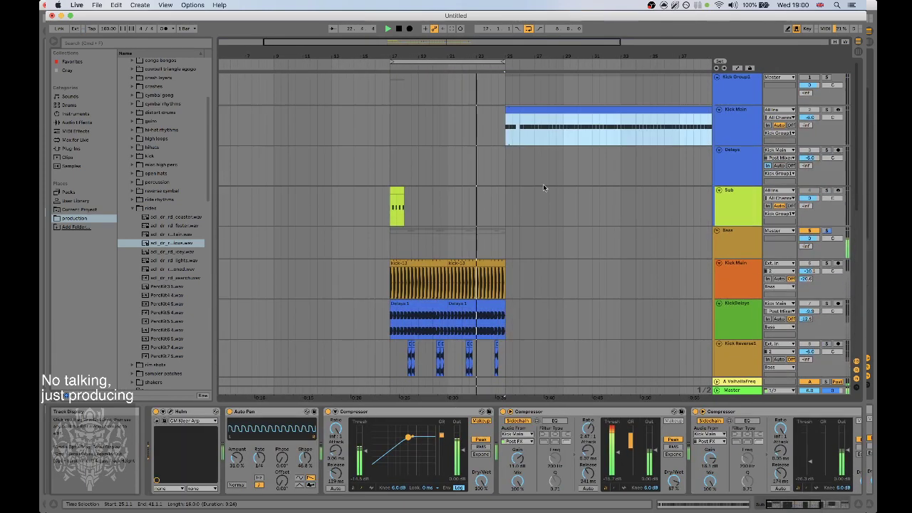
# Paste the Kick Main clip back at bar 17 in Kick Group1 and check the sidechain Compressor on that group's Sub track.
pyautogui.click(396, 127)
pyautogui.press('super+v')
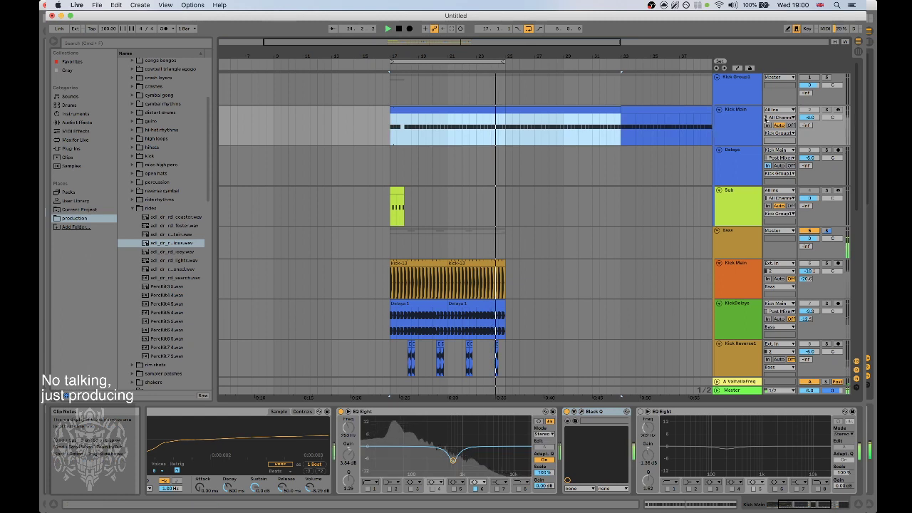
pyautogui.press('space')
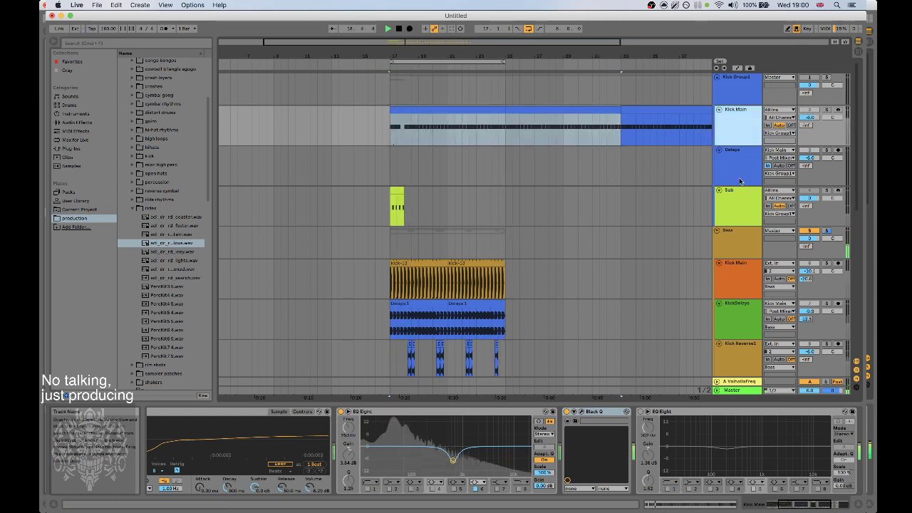
pyautogui.click(739, 204)
pyautogui.scroll(-3, 634, 175)
pyautogui.scroll(3, 634, 175)
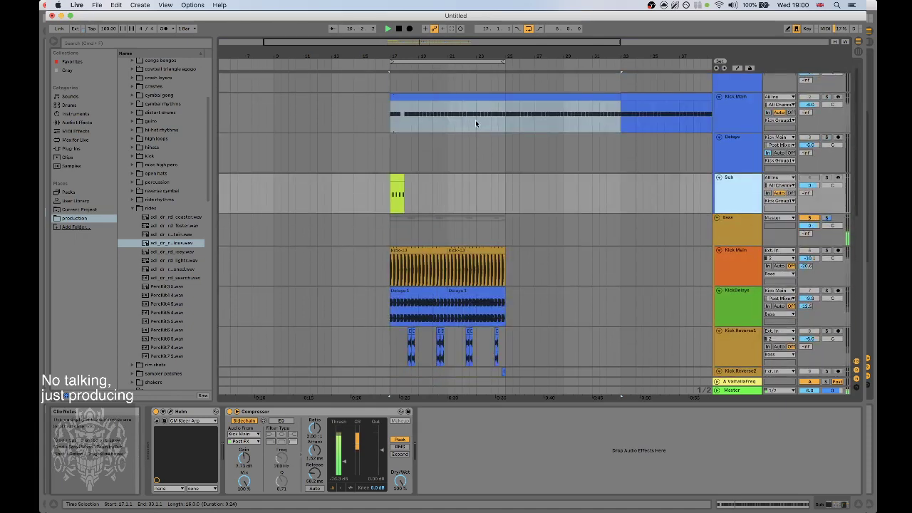
pyautogui.click(471, 114)
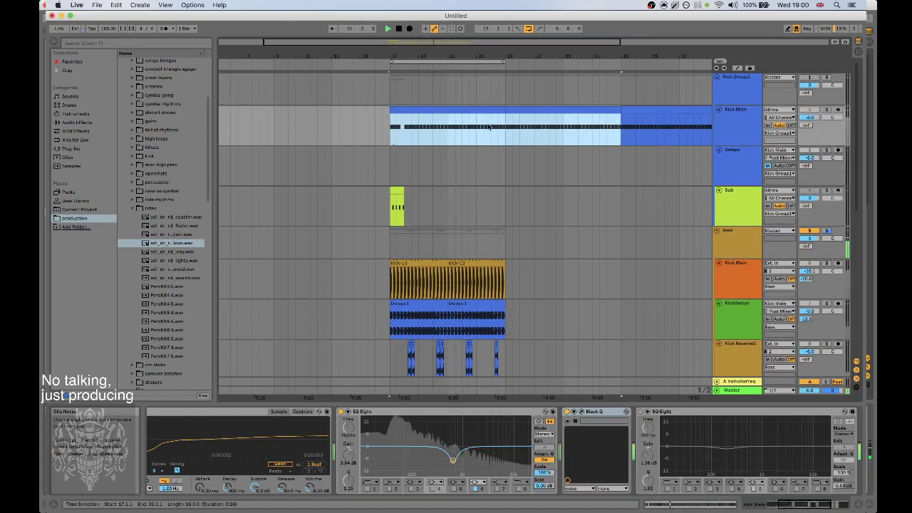
# Set the sidechain source of both sidechained Compressors on the Bass group's Sub track to the Bass group's Kick Main.
pyautogui.scroll(-6, 713, 213)
pyautogui.click(713, 214)
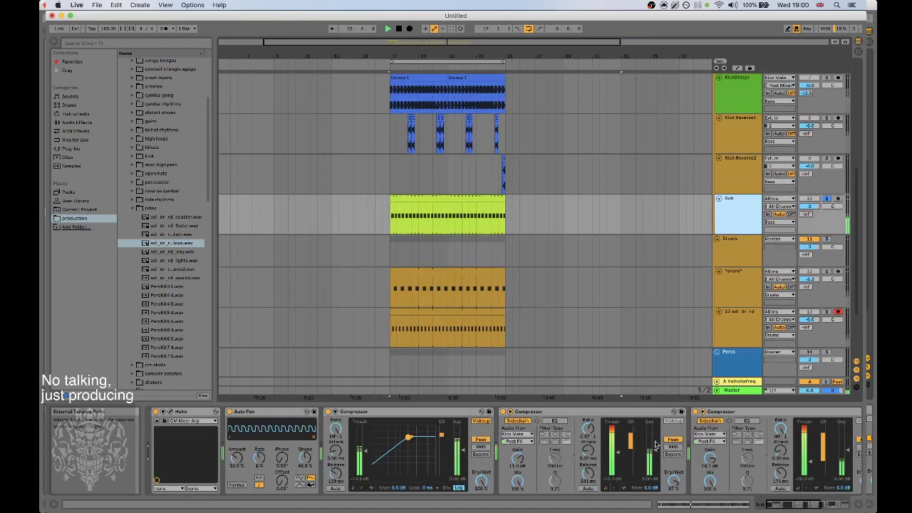
pyautogui.click(711, 434)
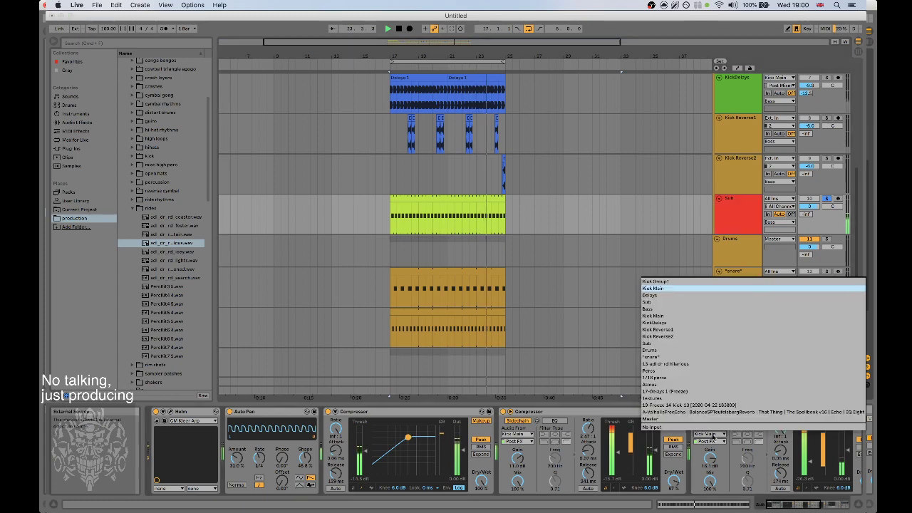
pyautogui.click(660, 315)
pyautogui.click(522, 434)
pyautogui.click(514, 315)
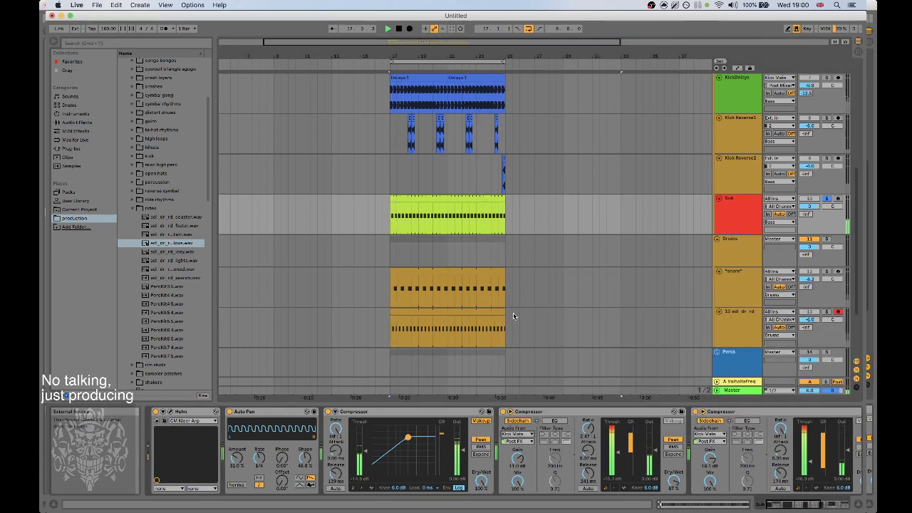
# Move Kick Group1's Kick Main clip to start at bar 25 and turn off the solo in the Bass group.
pyautogui.scroll(6, 502, 161)
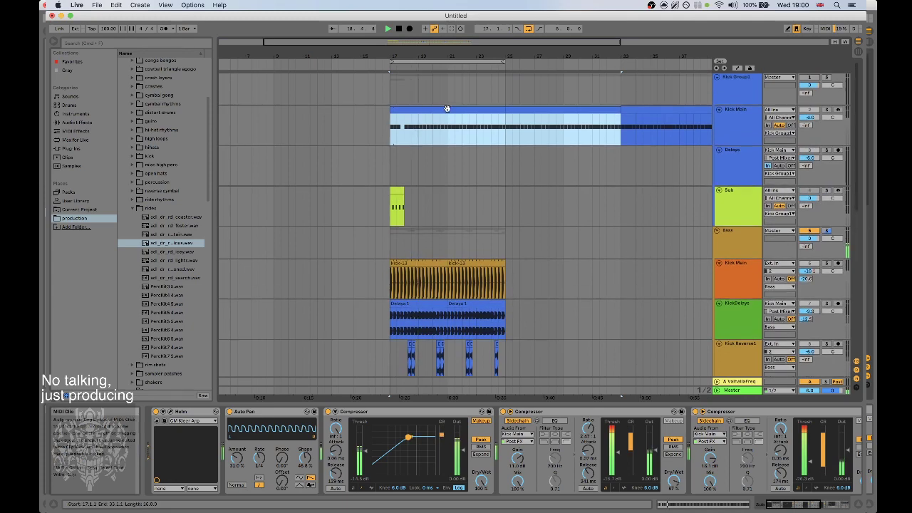
pyautogui.click(525, 128)
pyautogui.click(508, 127)
pyautogui.press('super+v')
pyautogui.moveTo(574, 59); pyautogui.dragTo(511, 60)
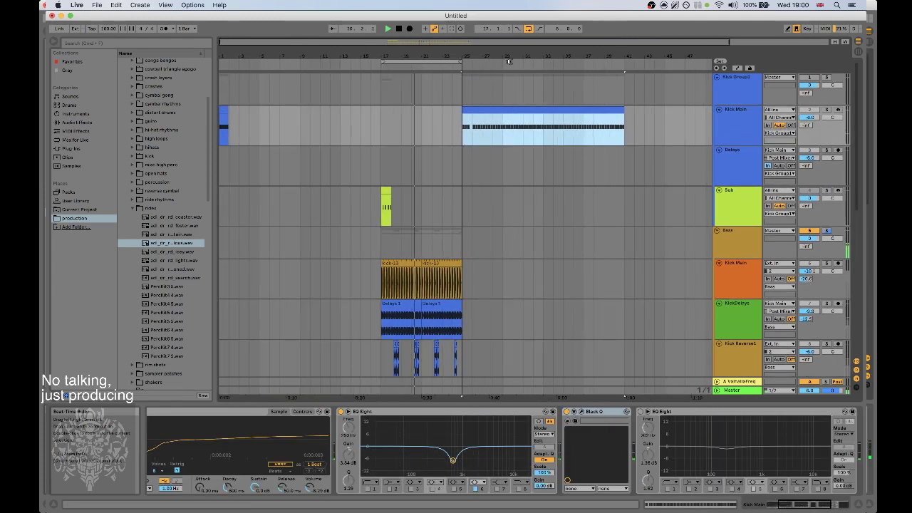
pyautogui.click(827, 231)
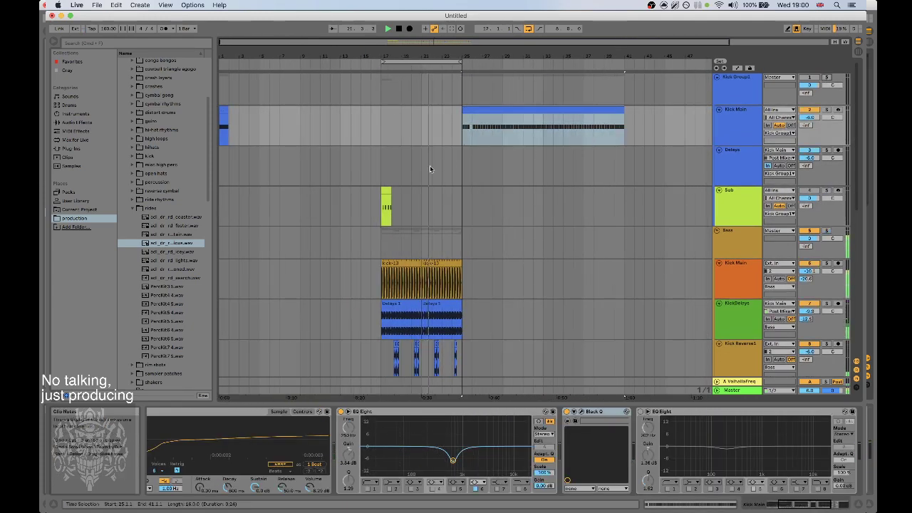
pyautogui.click(382, 163)
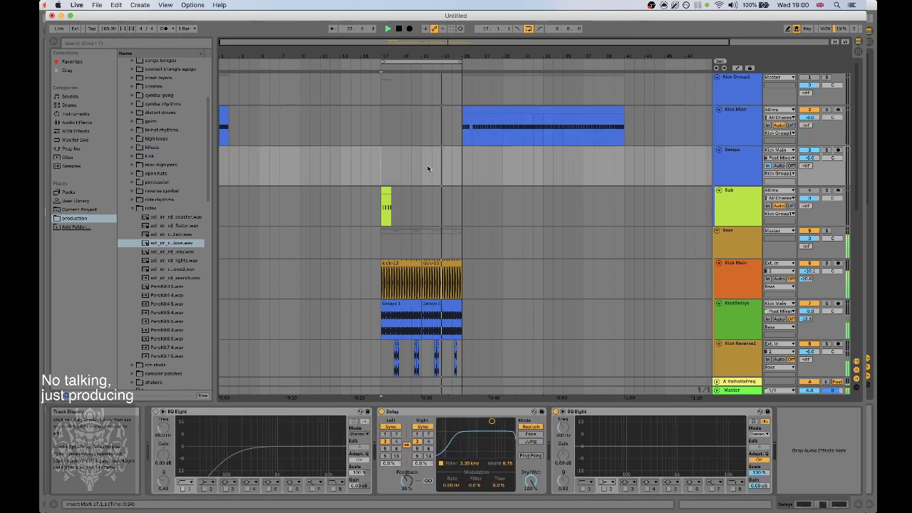
# Try moving the offbeat ride clip's notes to the start of the bar and playing them at double tempo.
pyautogui.moveTo(457, 50); pyautogui.dragTo(457, 58)
pyautogui.scroll(-5, 444, 142)
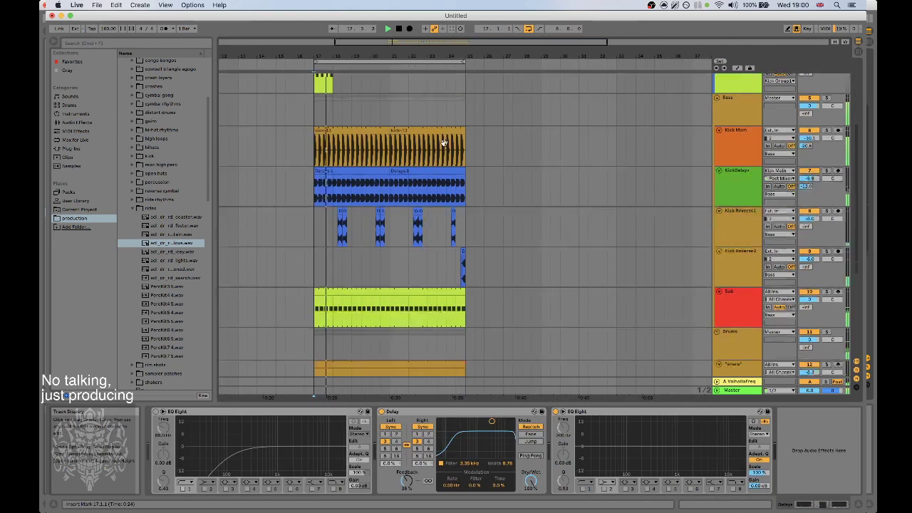
pyautogui.scroll(-3, 641, 261)
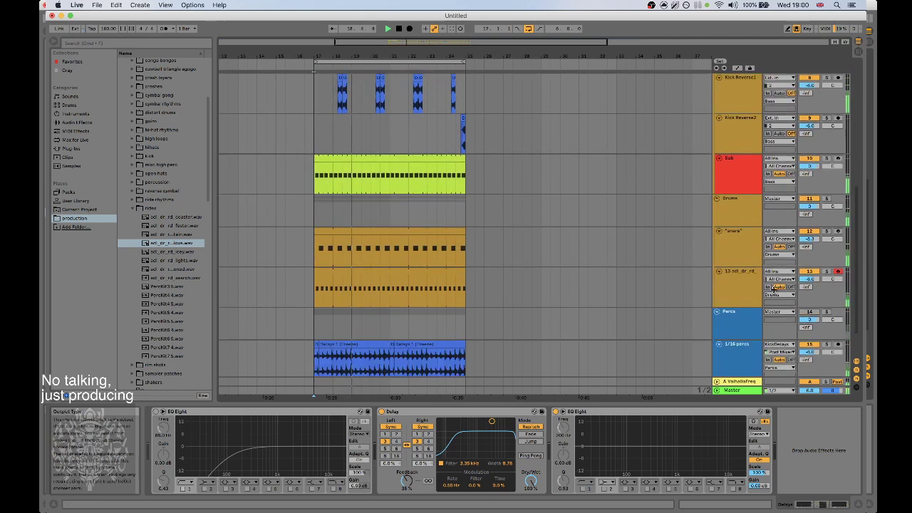
pyautogui.click(648, 288)
pyautogui.doubleClick(428, 272)
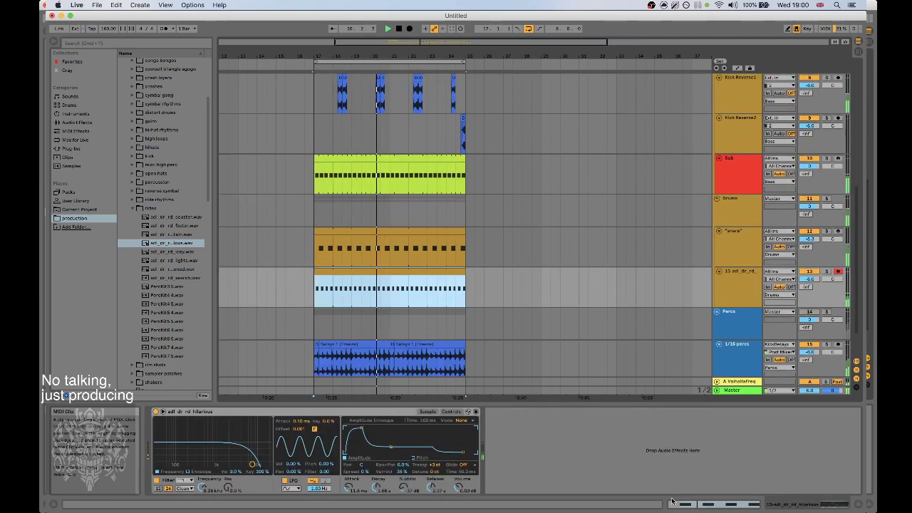
pyautogui.click(367, 449)
pyautogui.press('super+a')
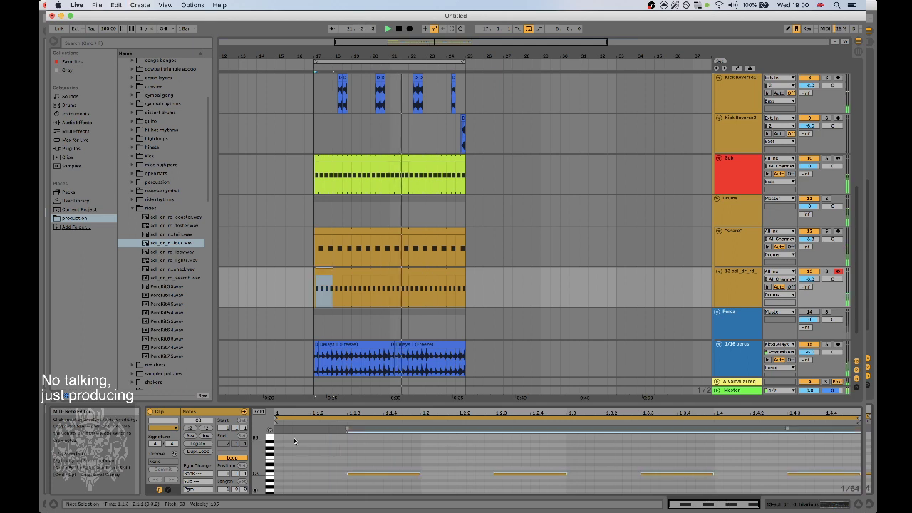
pyautogui.press('super+x')
pyautogui.click(278, 477)
pyautogui.press('super+v')
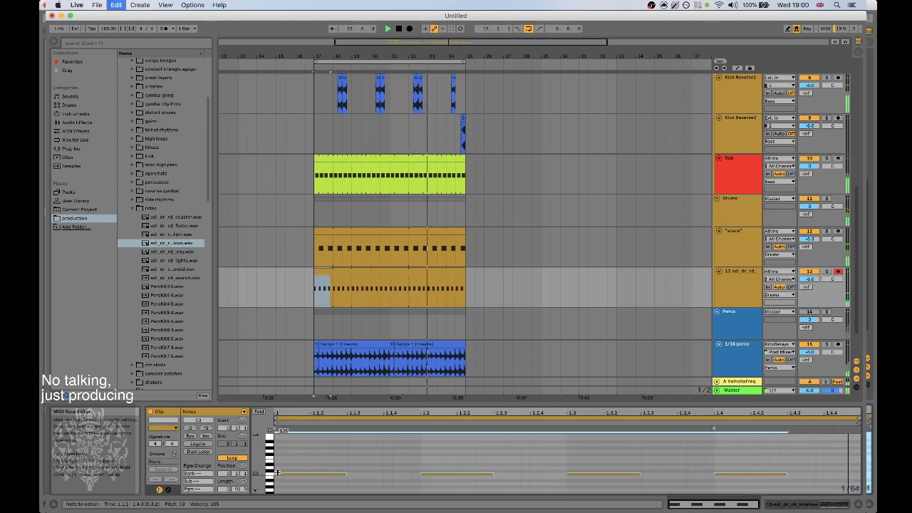
pyautogui.click(191, 429)
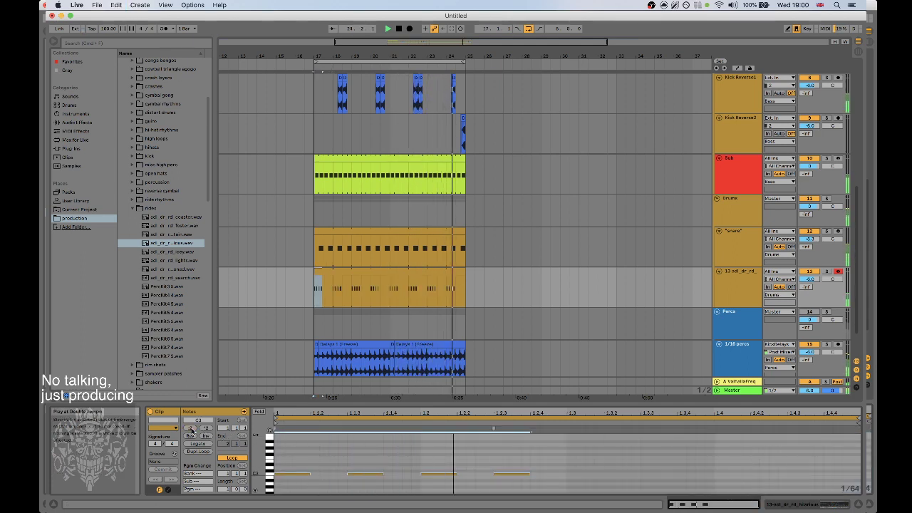
# Undo the ride clip's tempo doubling and note shift.
pyautogui.press('super+z')
pyautogui.press('super+z')
pyautogui.press('super+z')
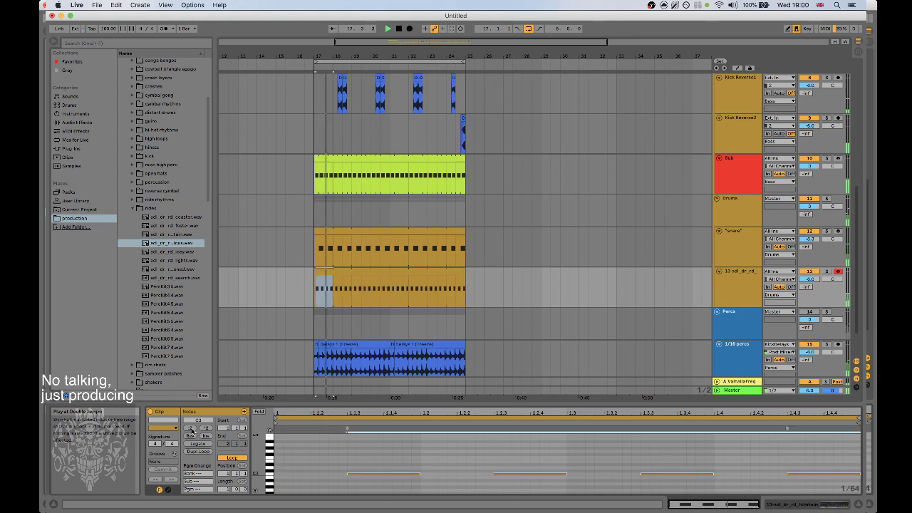
# Raise the filter cutoff frequency of the ride track's sampler to its maximum.
pyautogui.click(465, 448)
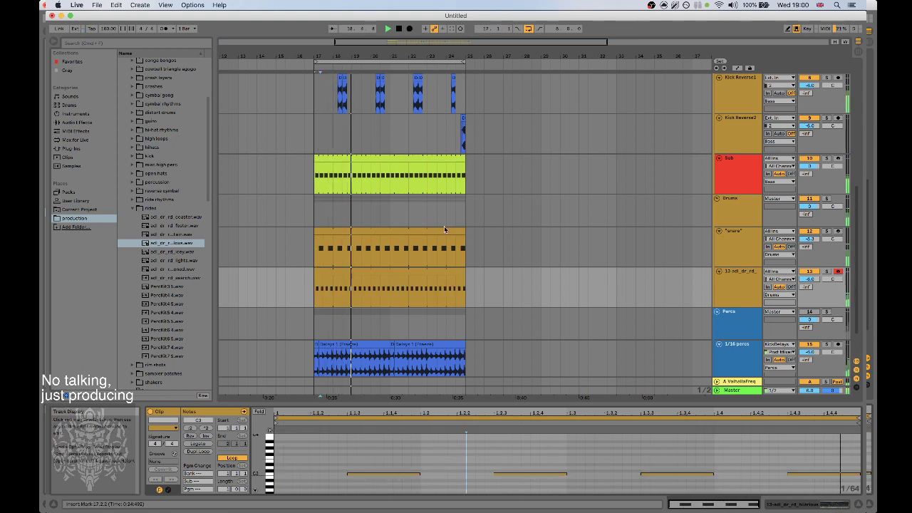
pyautogui.click(844, 506)
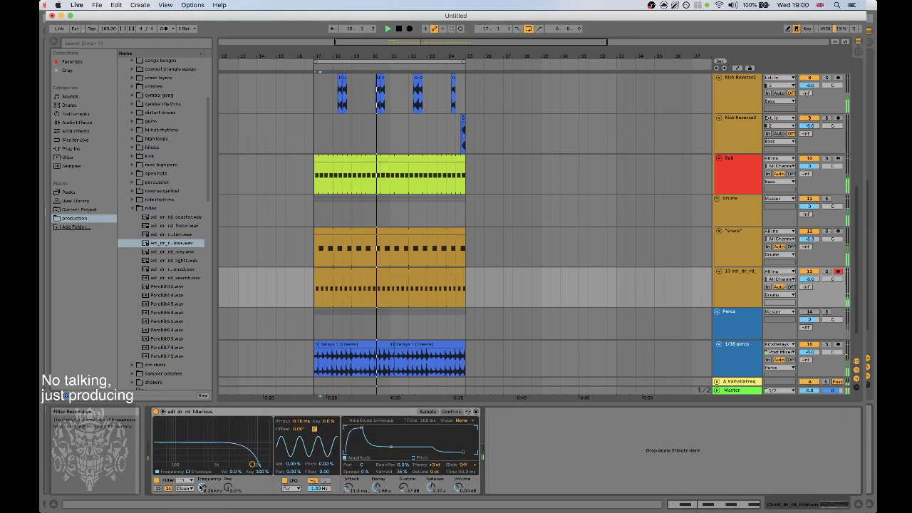
pyautogui.moveTo(253, 465); pyautogui.dragTo(255, 464)
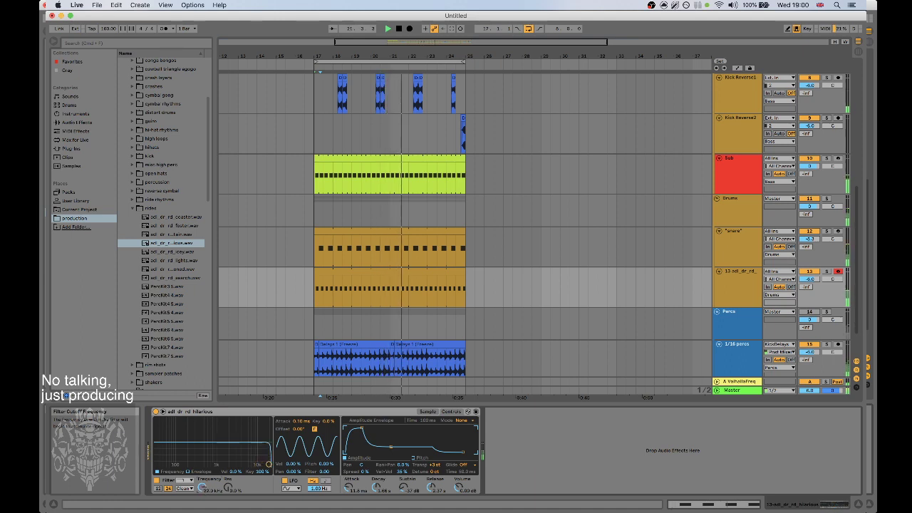
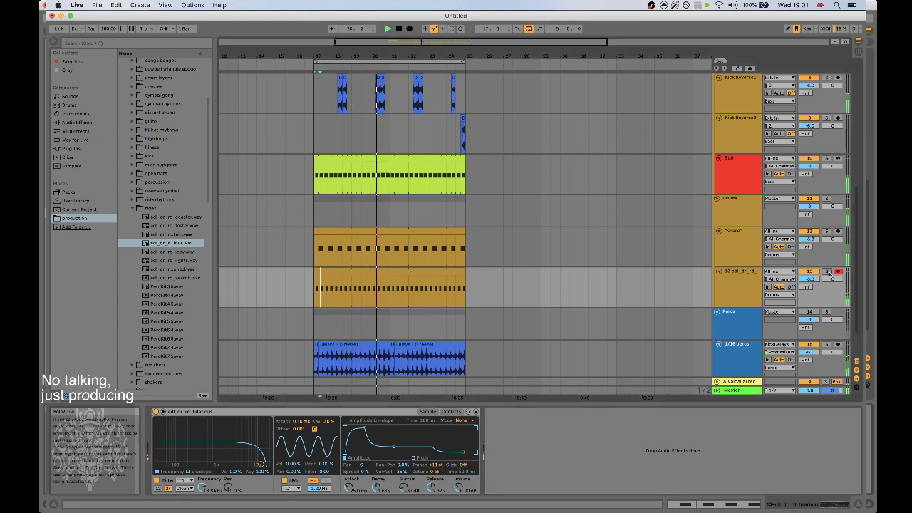
# Solo the ride track, add a Spectrum after its sampler, and lower the upper limit of the Spectrum's level range.
pyautogui.click(826, 271)
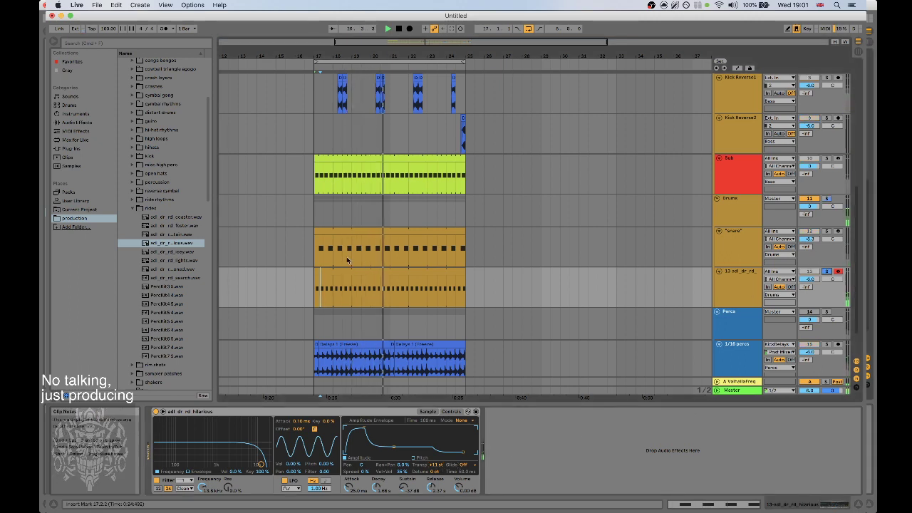
pyautogui.click(89, 124)
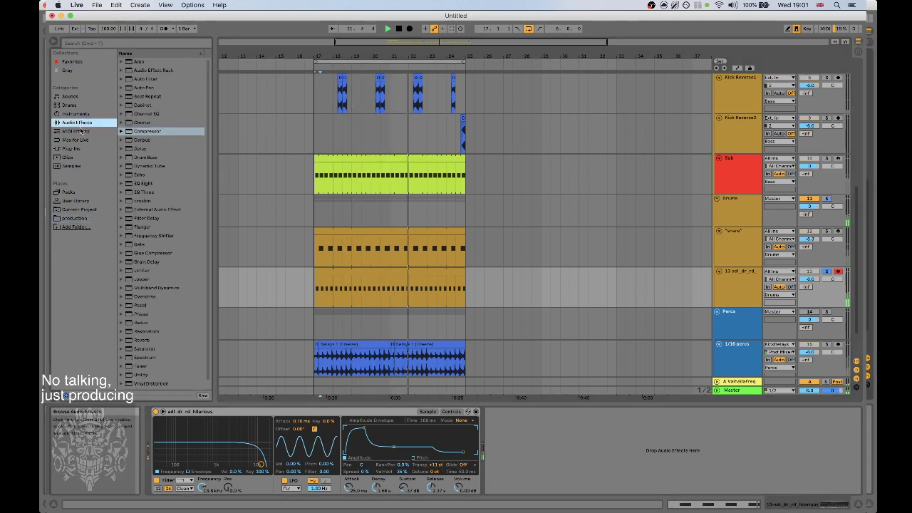
pyautogui.click(137, 354)
pyautogui.doubleClick(155, 358)
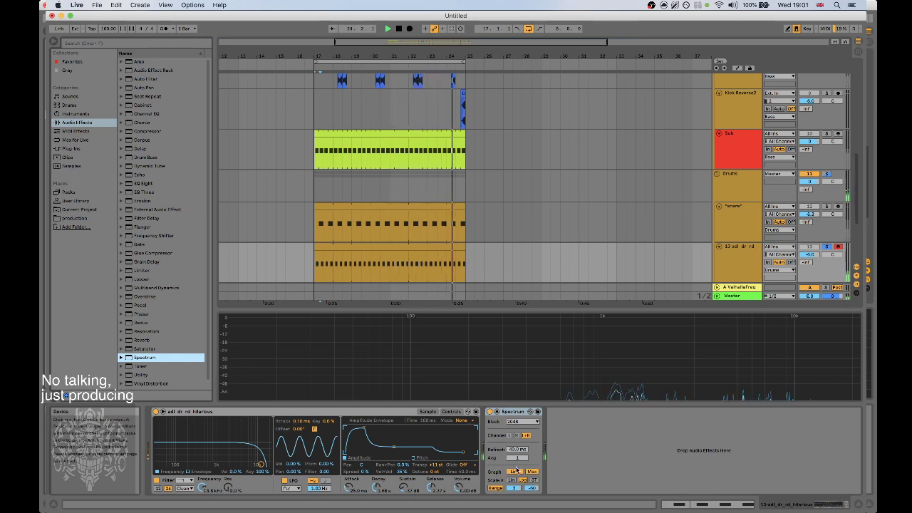
pyautogui.moveTo(513, 488)
pyautogui.mouseDown()
pyautogui.moveTo(514, 511)
pyautogui.moveTo(514, 498)
pyautogui.mouseUp()
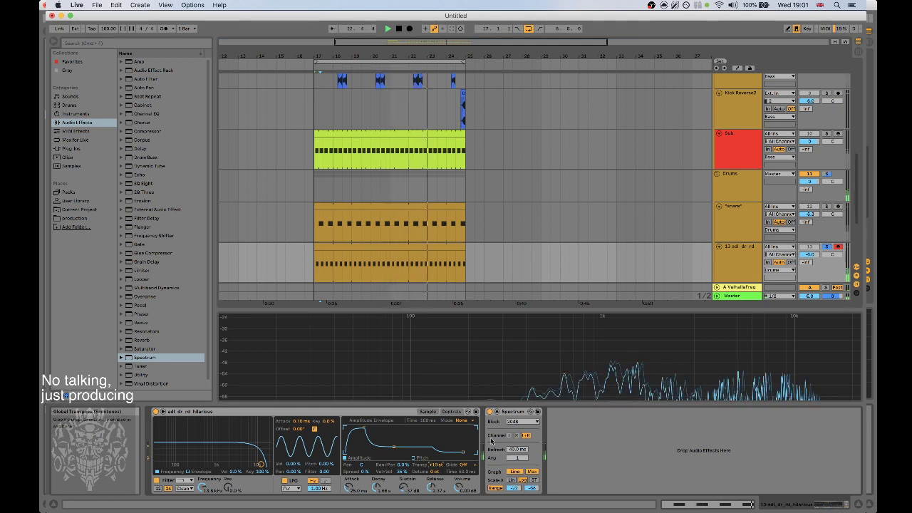
pyautogui.doubleClick(558, 366)
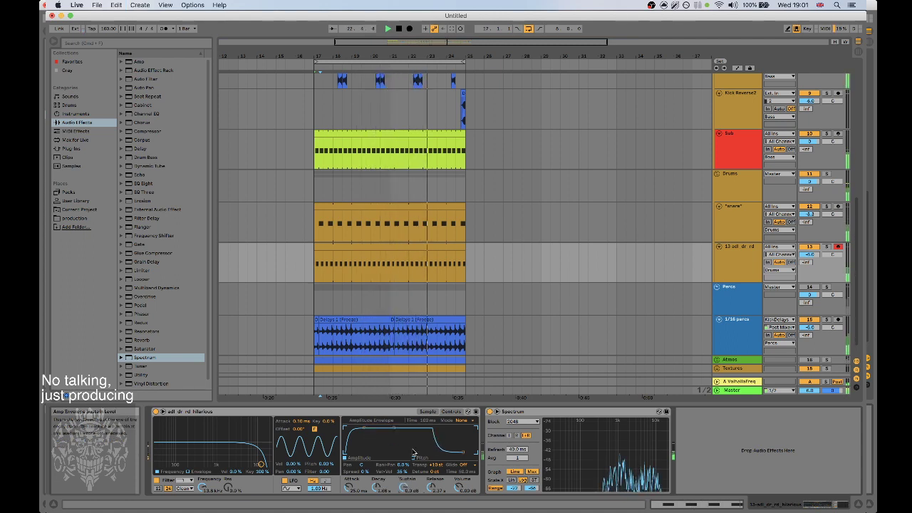
# Shorten the second kick clip on the Bass group's Kick Main track to end at 24.4.1.
pyautogui.scroll(5, 450, 211)
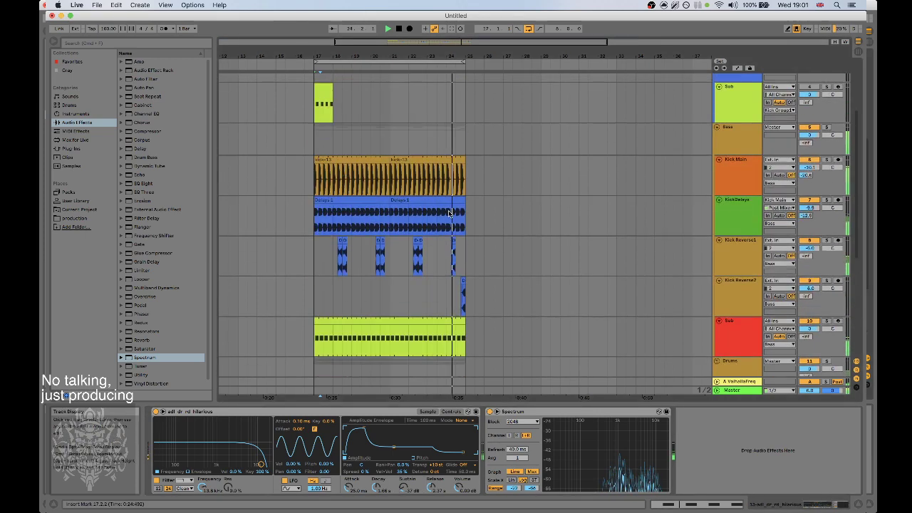
pyautogui.scroll(2, 450, 212)
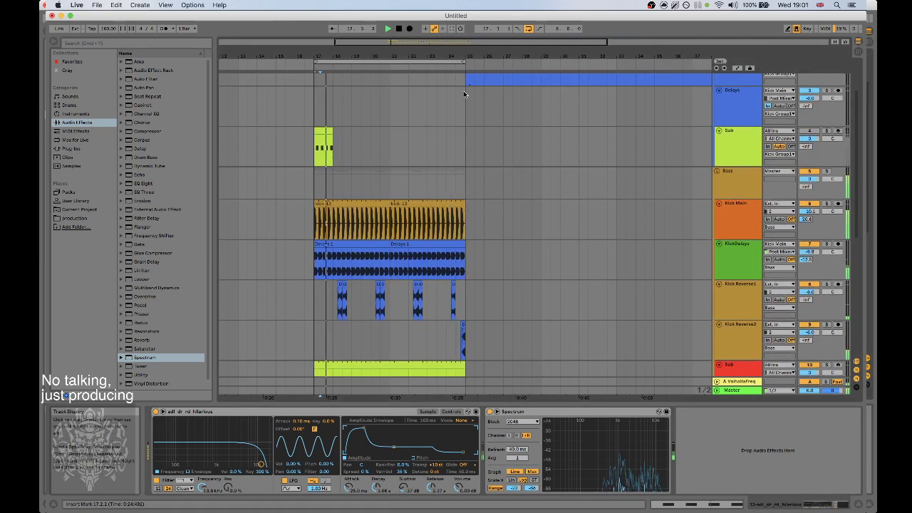
pyautogui.moveTo(453, 43); pyautogui.dragTo(444, 56)
pyautogui.moveTo(477, 222); pyautogui.dragTo(468, 222)
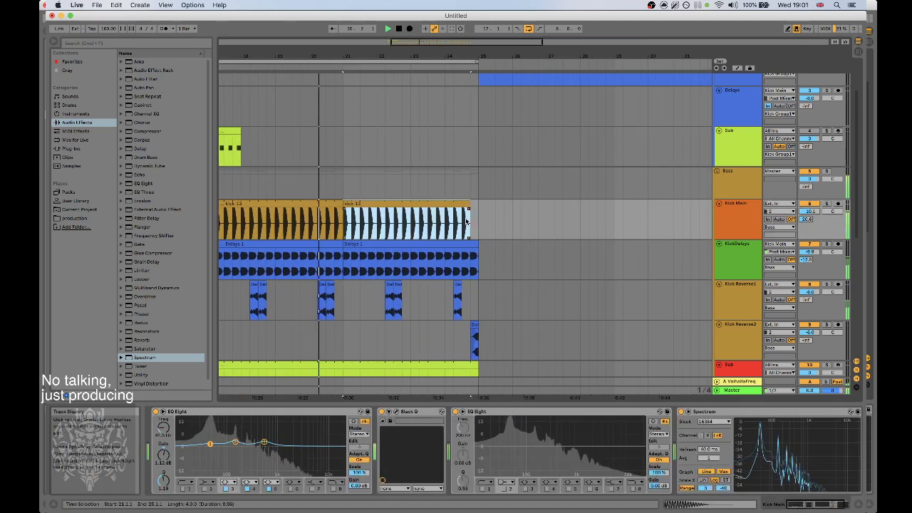
pyautogui.press('w')
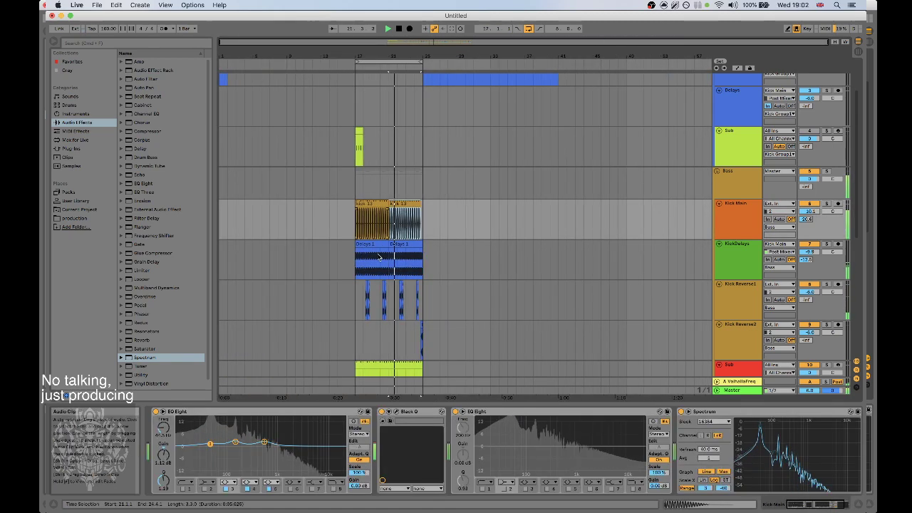
# Duplicate bars 17 to 25 of the KickDelays, Kick Reverse1 and Kick Reverse2 tracks directly after the originals.
pyautogui.moveTo(380, 257); pyautogui.dragTo(432, 328)
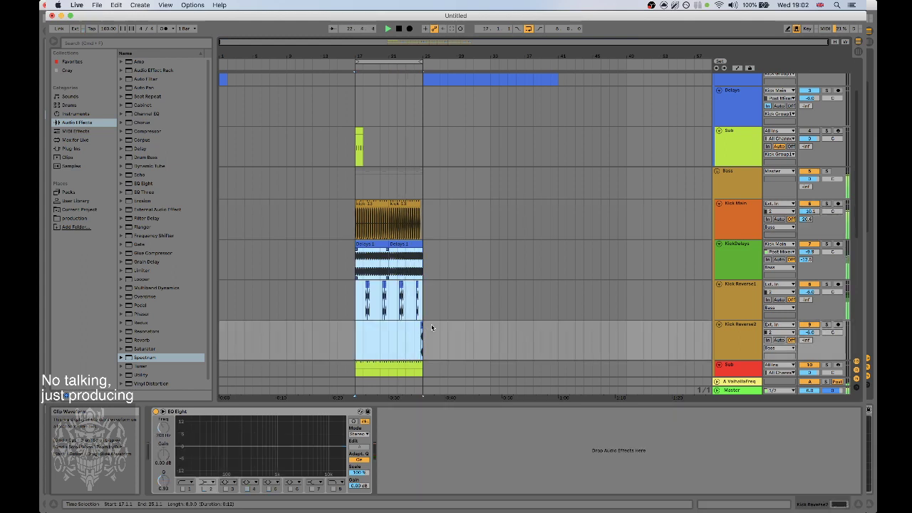
pyautogui.press('super+d')
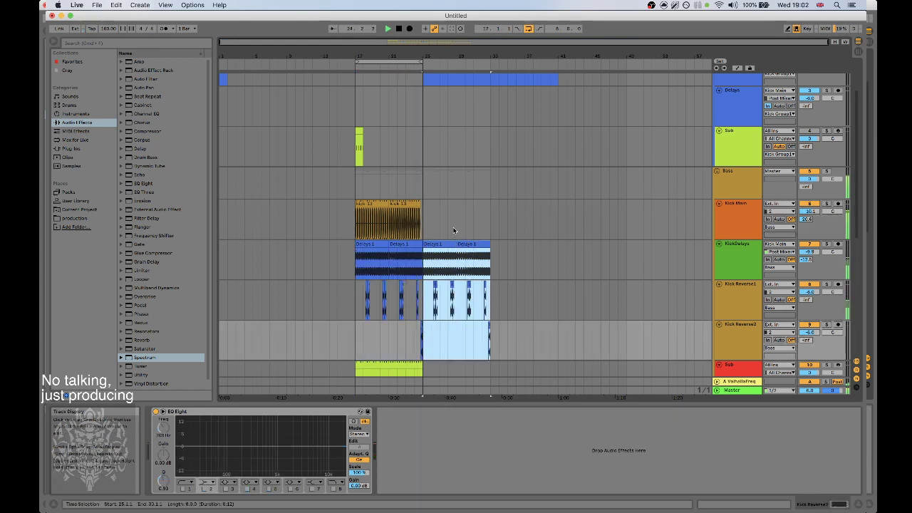
pyautogui.press('space')
# Duplicate bars 17 to 25 of the Bass group's Sub track and all tracks below it, placing the copies at bar 25.
pyautogui.scroll(-5, 454, 230)
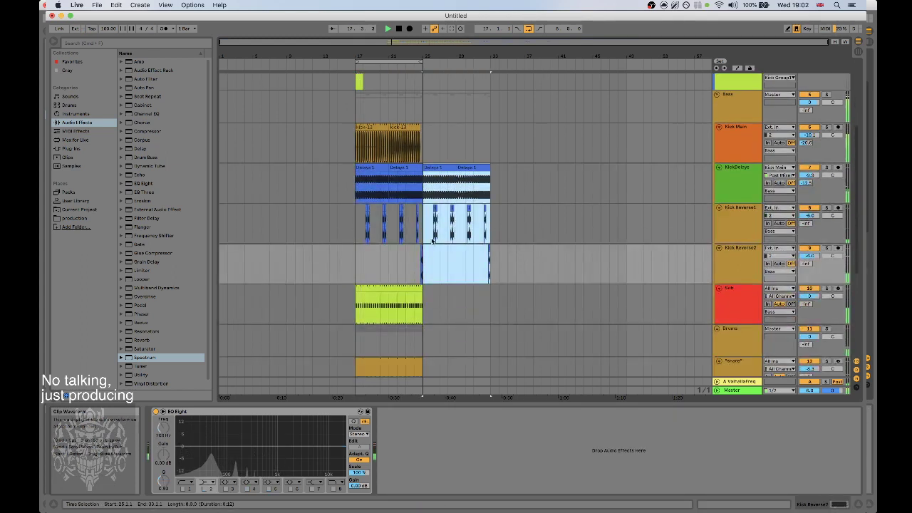
pyautogui.scroll(-3, 421, 237)
pyautogui.click(359, 209)
pyautogui.scroll(-4, 359, 208)
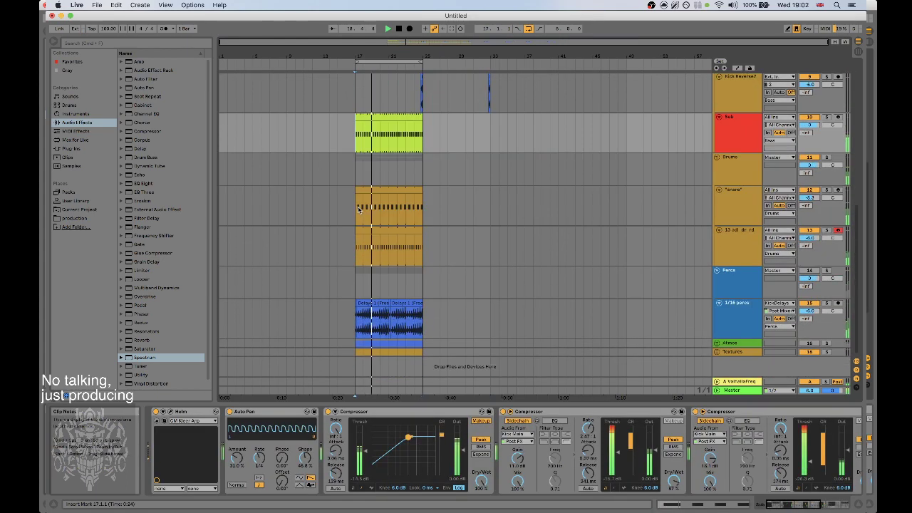
pyautogui.hotkey('ctrl', 'a')
pyautogui.hotkey('ctrl', 'd')
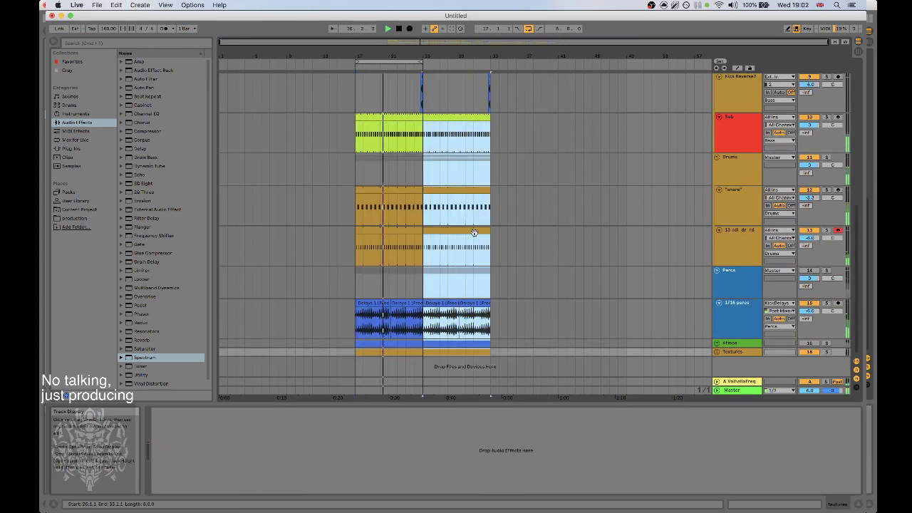
# Extend the arrangement loop to end at bar 33 and place the insert marker at bar 25.
pyautogui.scroll(3, 410, 221)
pyautogui.scroll(8, 410, 221)
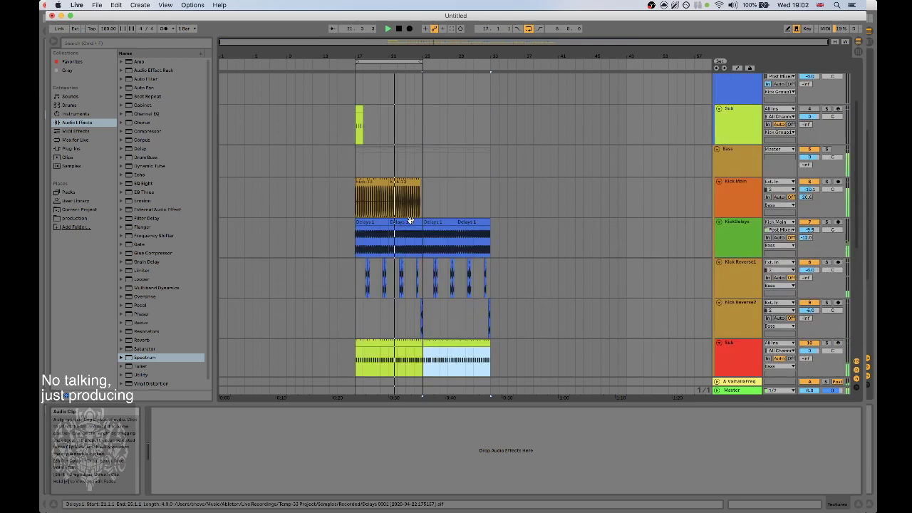
pyautogui.moveTo(421, 62); pyautogui.dragTo(491, 63)
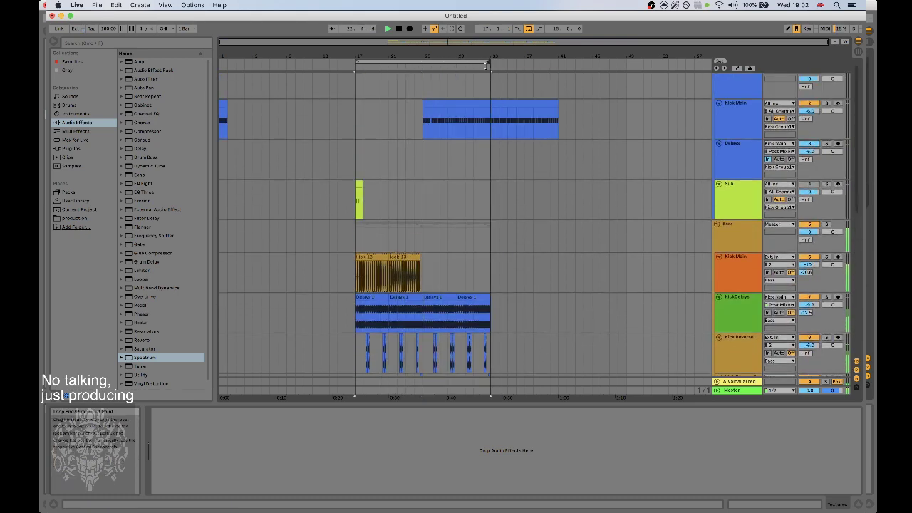
pyautogui.click(410, 160)
pyautogui.scroll(1, 804, 73)
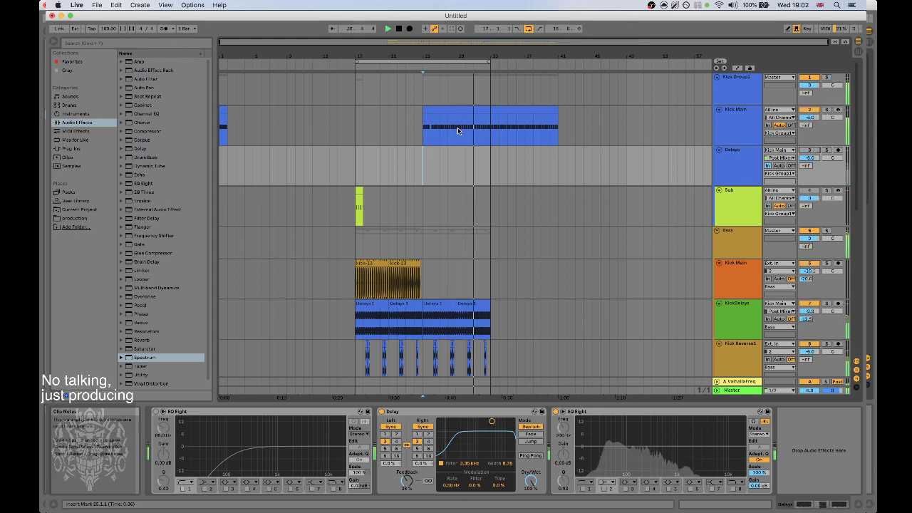
# Delete the Bass group's Sub clip copy at bars 25 to 33 and shorten the remaining Sub clip to end at 24.4.1.
pyautogui.scroll(-1, 472, 178)
pyautogui.scroll(-6, 813, 275)
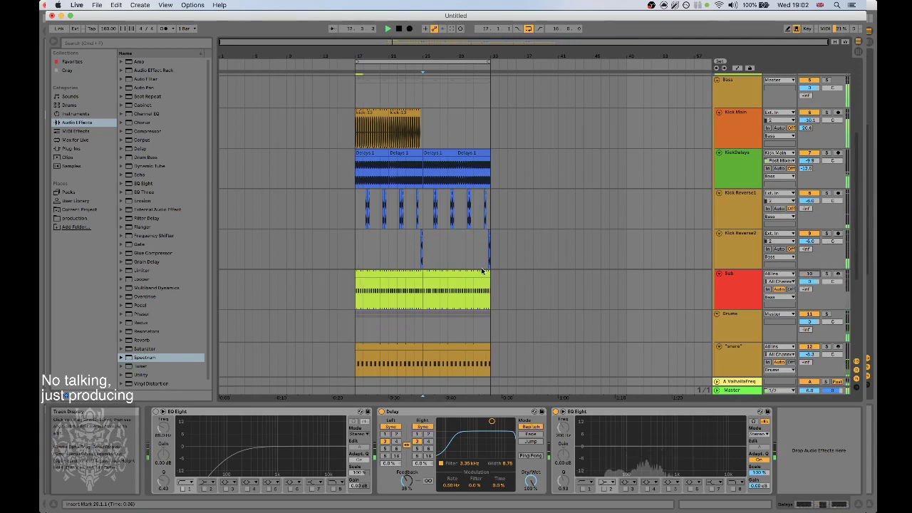
pyautogui.click(438, 274)
pyautogui.press('Delete')
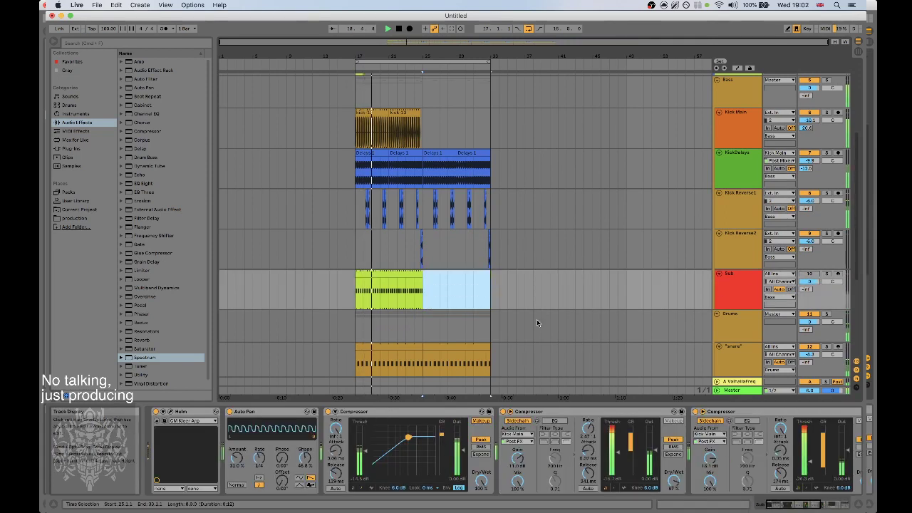
pyautogui.click(424, 292)
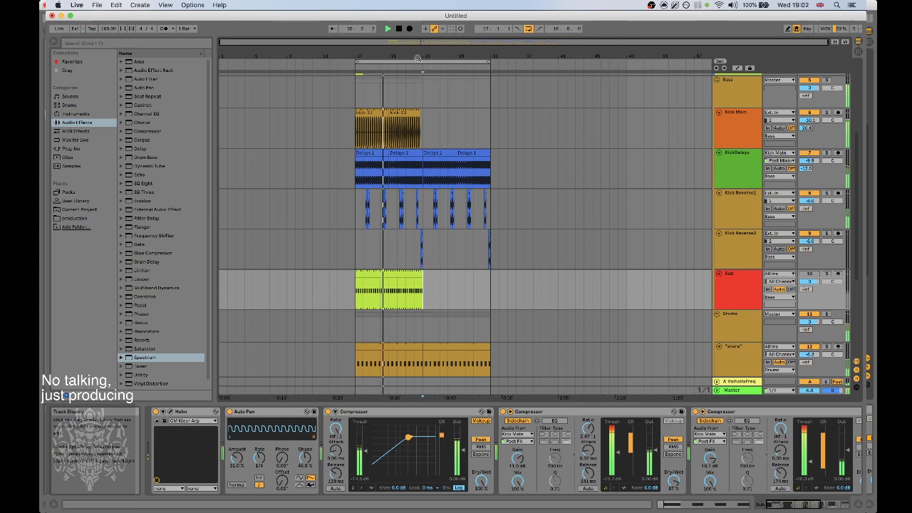
pyautogui.moveTo(417, 57); pyautogui.dragTo(417, 107)
pyautogui.click(437, 273)
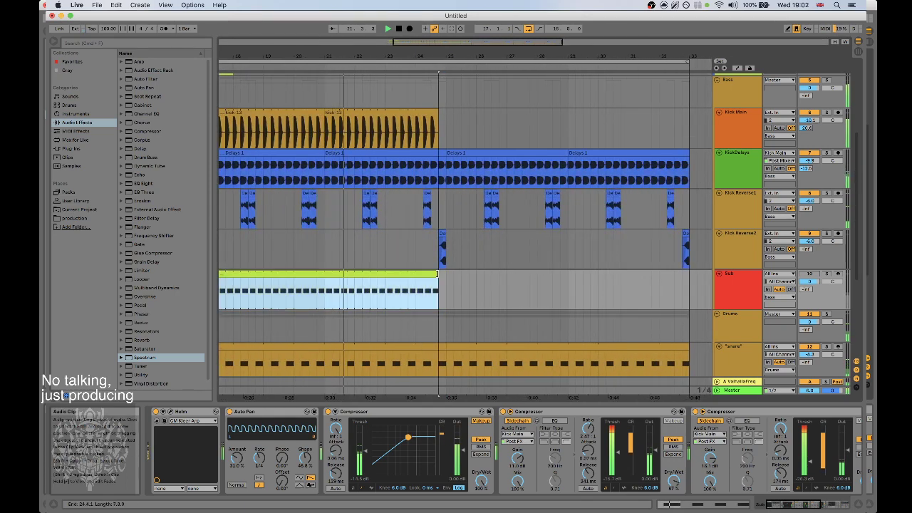
# Move Kick Group1's Kick Main clip one bar earlier to start at bar 24 and play the transition.
pyautogui.scroll(5, 454, 275)
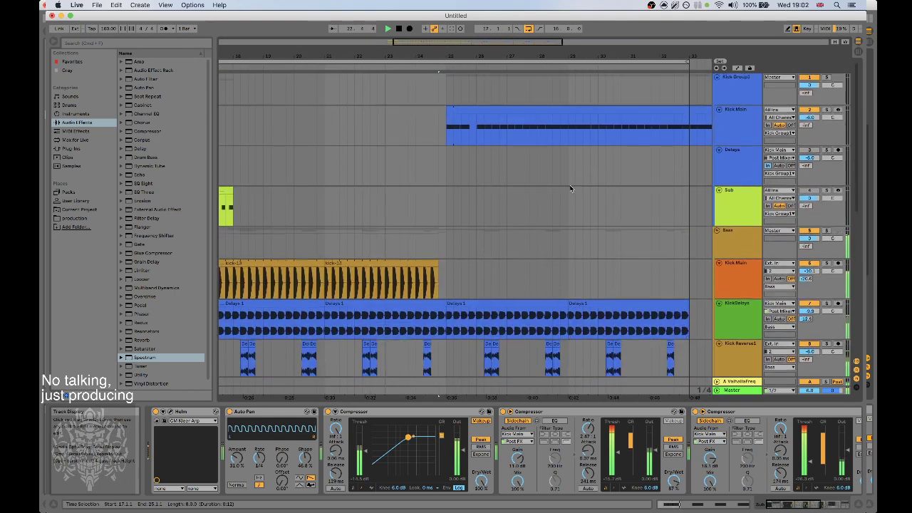
pyautogui.click(737, 117)
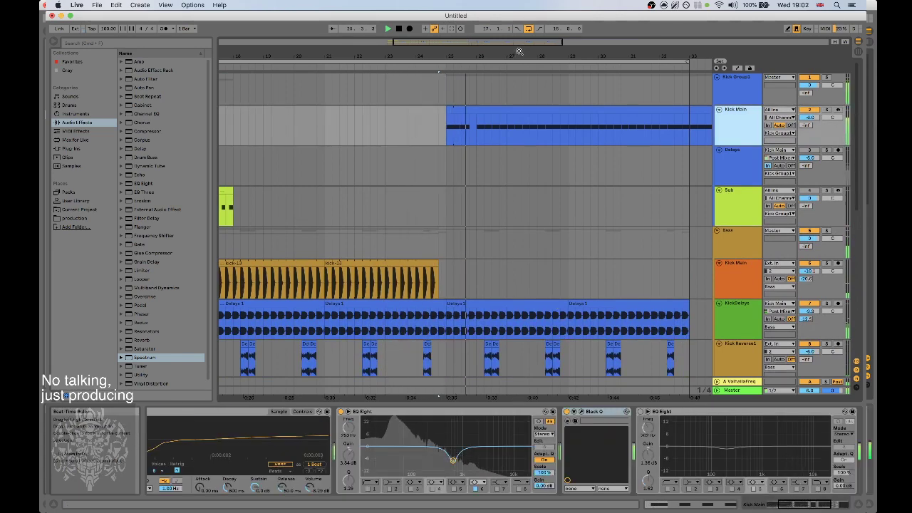
pyautogui.moveTo(518, 57); pyautogui.dragTo(472, 23)
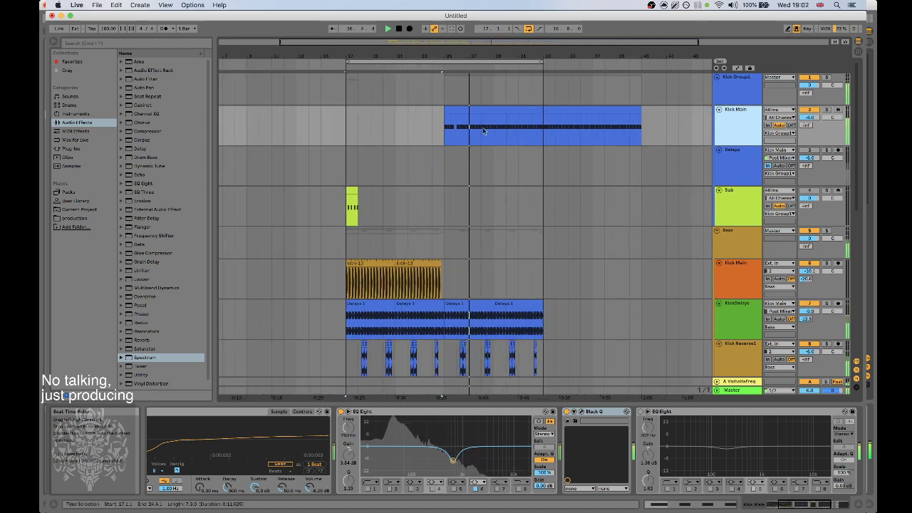
pyautogui.scroll(-4, 487, 122)
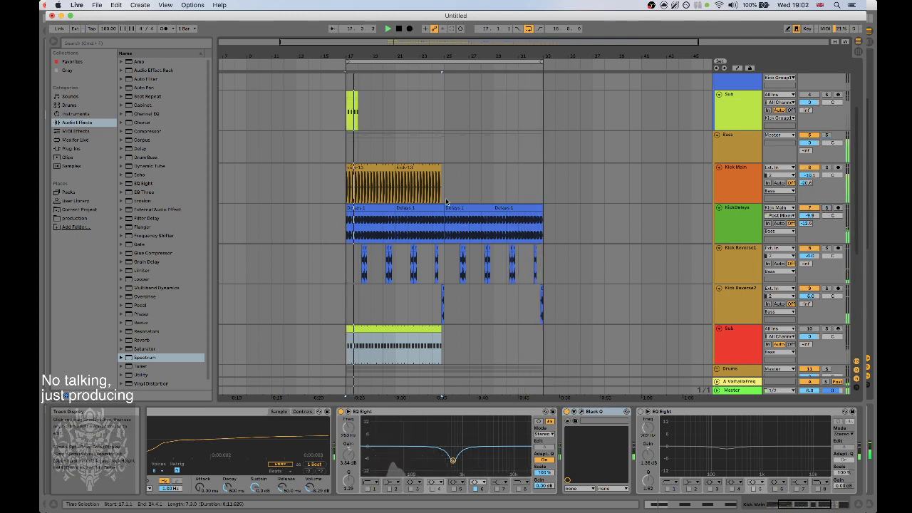
pyautogui.scroll(5, 449, 201)
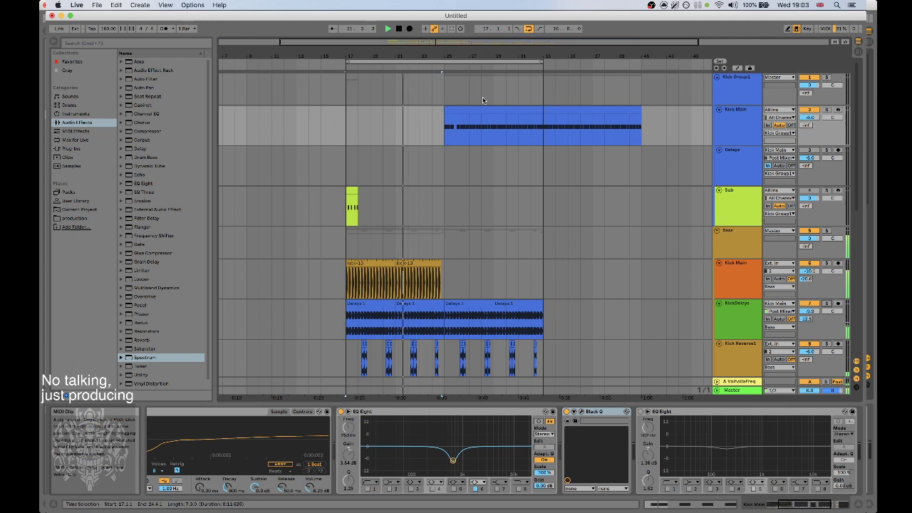
pyautogui.scroll(5, 456, 111)
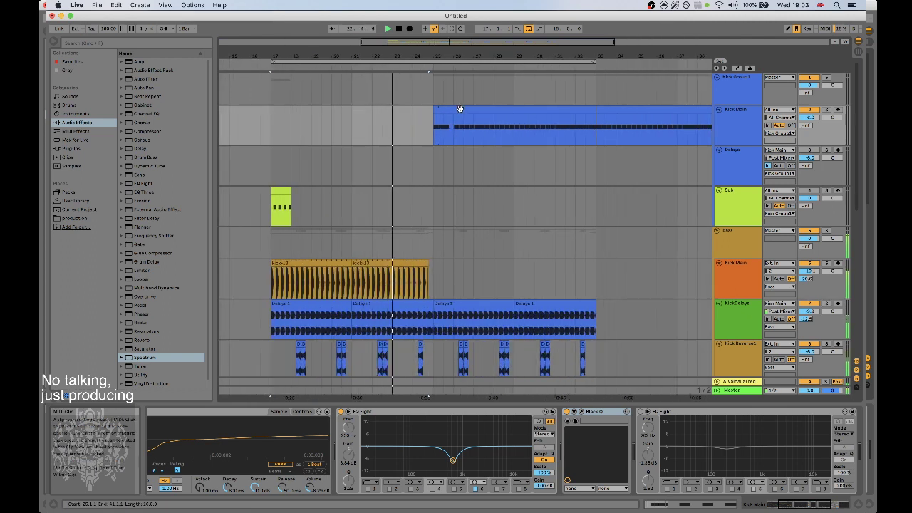
pyautogui.moveTo(458, 111); pyautogui.dragTo(448, 113)
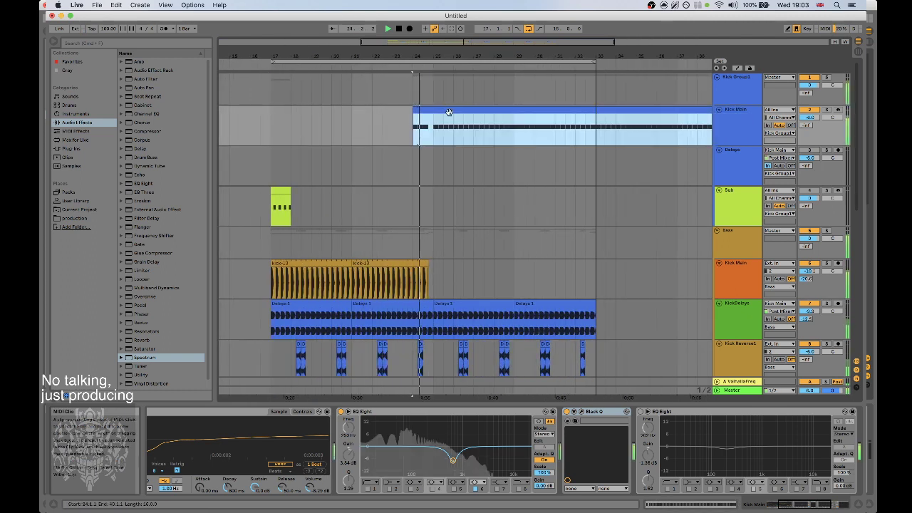
pyautogui.click(380, 68)
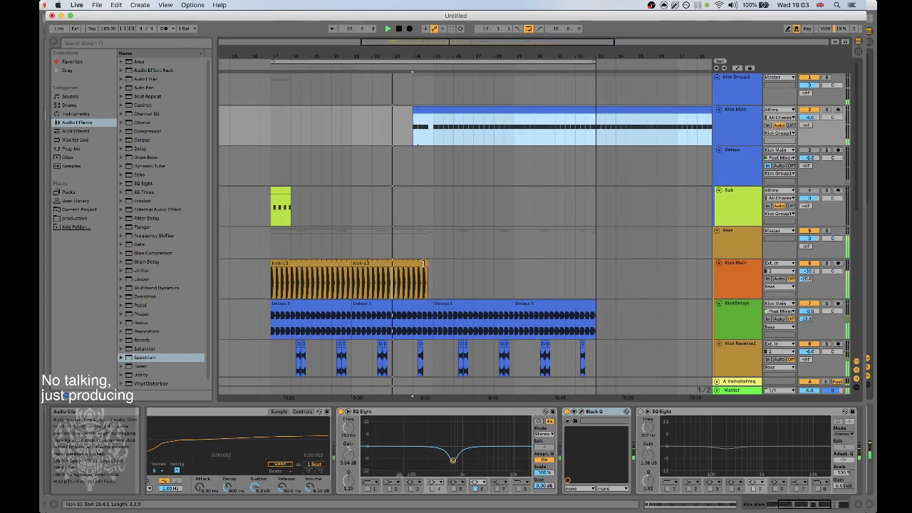
# Shorten the second kick clip on the Bass group's Kick Main track to end at bar 24.
pyautogui.moveTo(428, 263); pyautogui.dragTo(423, 263)
pyautogui.moveTo(421, 55); pyautogui.dragTo(421, 55)
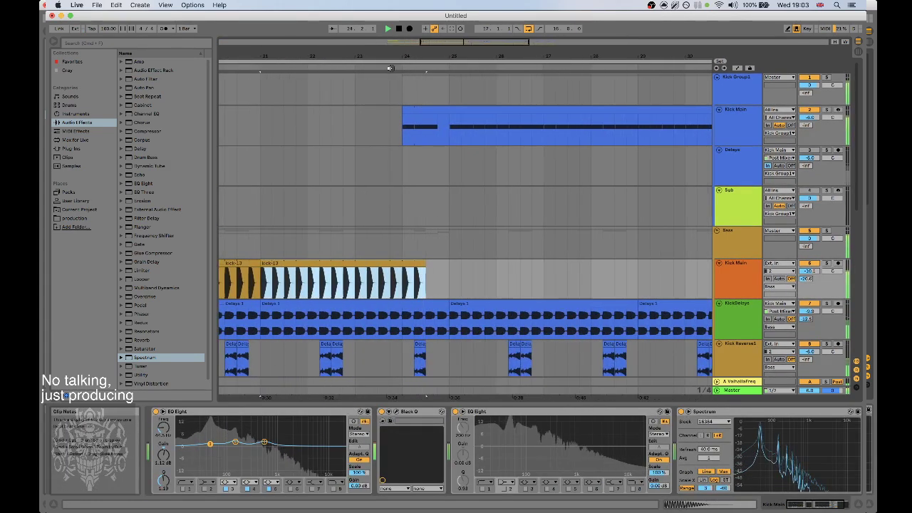
pyautogui.moveTo(421, 263); pyautogui.dragTo(403, 264)
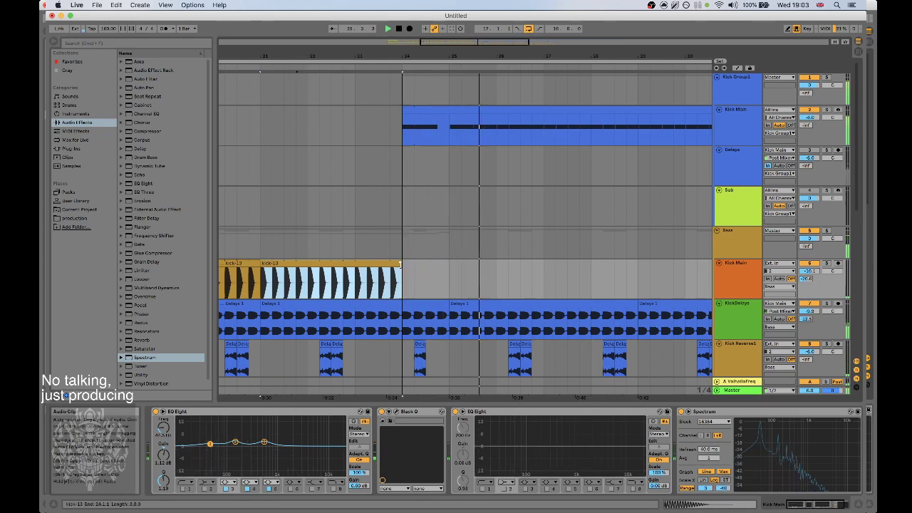
# Delete the single reverse clip at 24.2.1 on the Kick Reverse1 track.
pyautogui.scroll(-3, 404, 266)
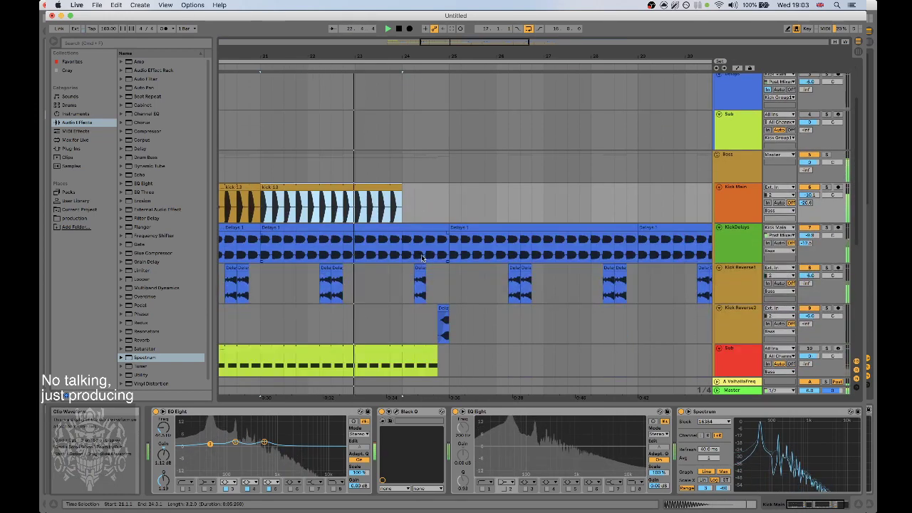
pyautogui.click(420, 284)
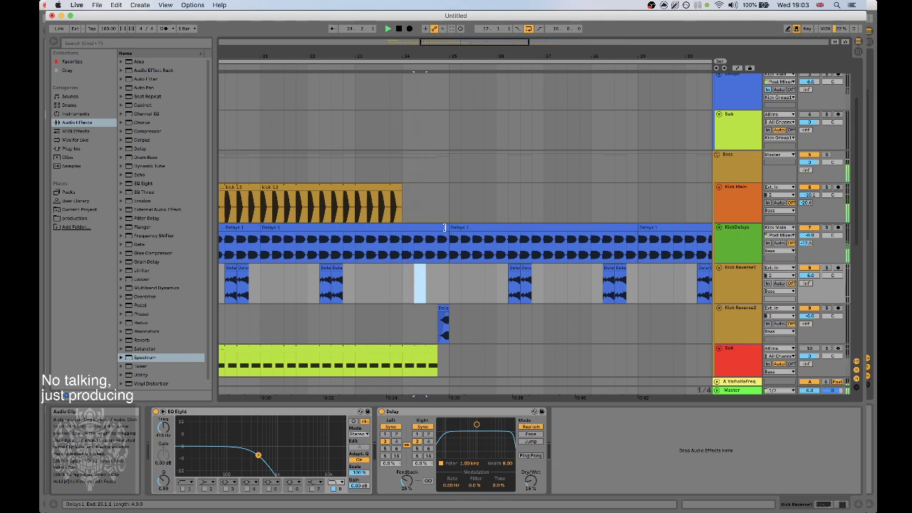
pyautogui.scroll(2, 444, 227)
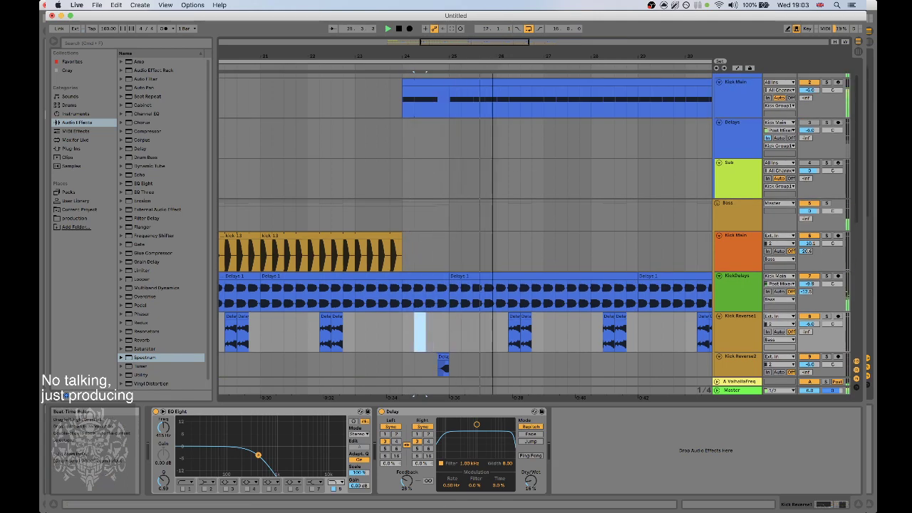
pyautogui.moveTo(427, 56); pyautogui.dragTo(416, 21)
pyautogui.scroll(-10, 415, 161)
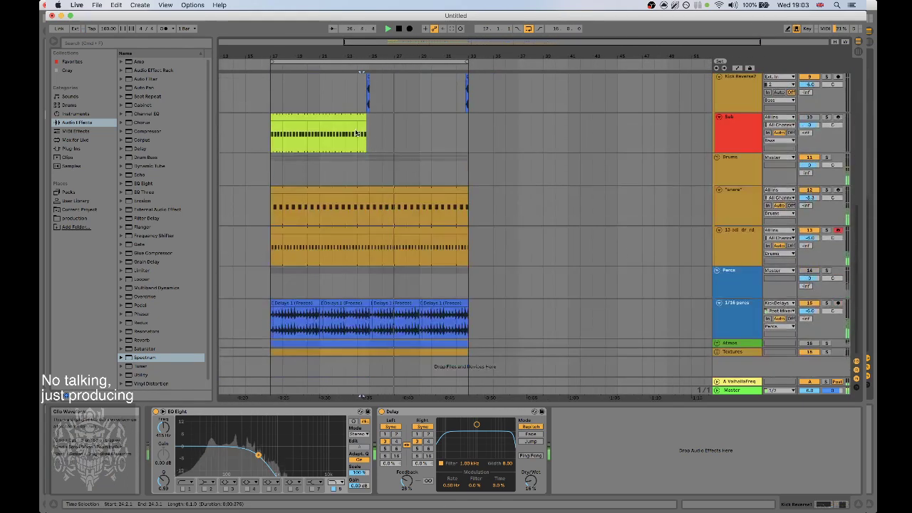
# Copy the Bass group's Sub clip and paste the copy at bar 25 on the same track.
pyautogui.click(358, 117)
pyautogui.press('super+c')
pyautogui.click(370, 132)
pyautogui.press('super+v')
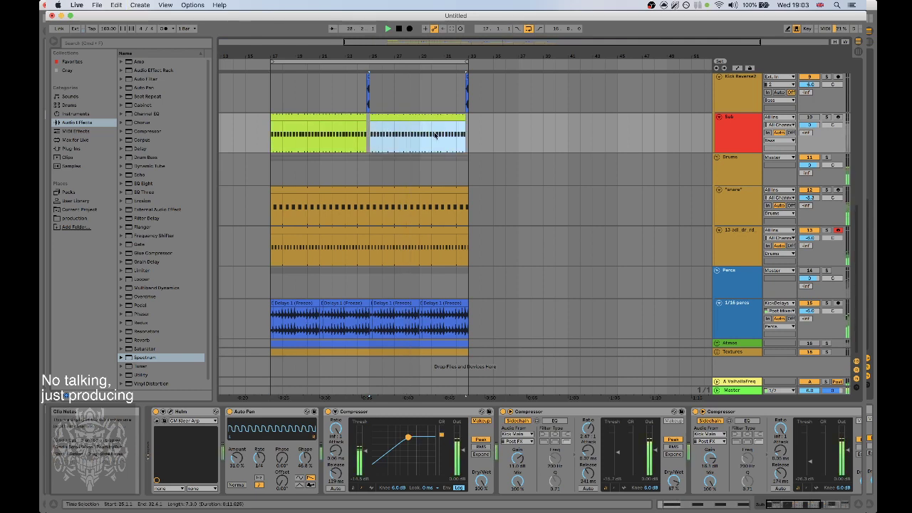
pyautogui.click(812, 118)
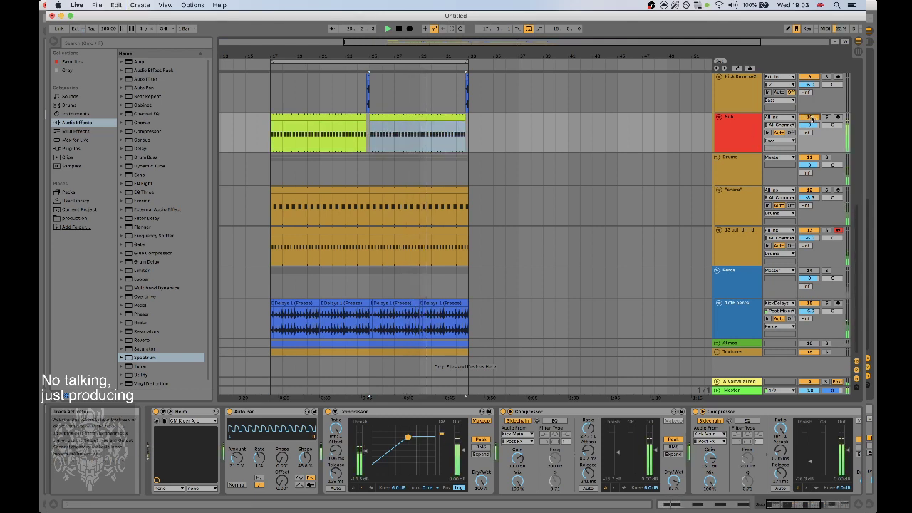
# Duplicate the two kick-sidechained compressors in the Bass group's Sub device chain.
pyautogui.click(750, 130)
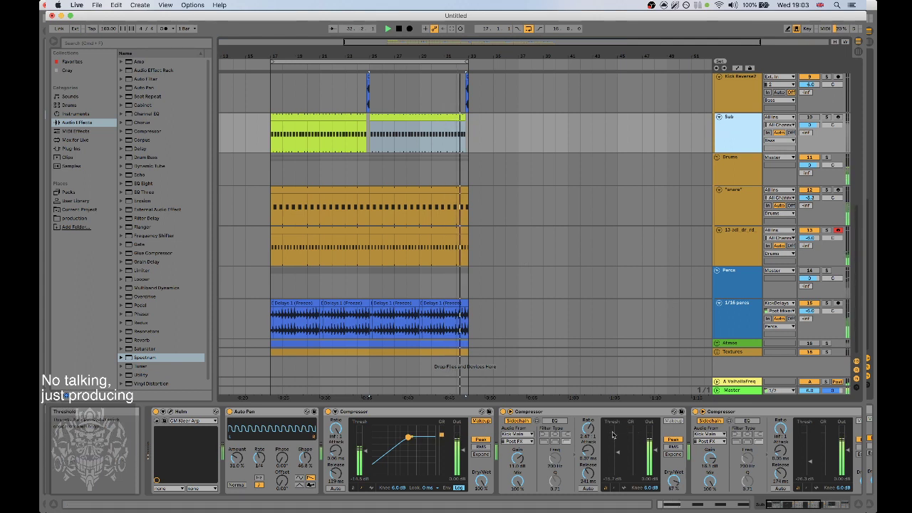
pyautogui.click(640, 413)
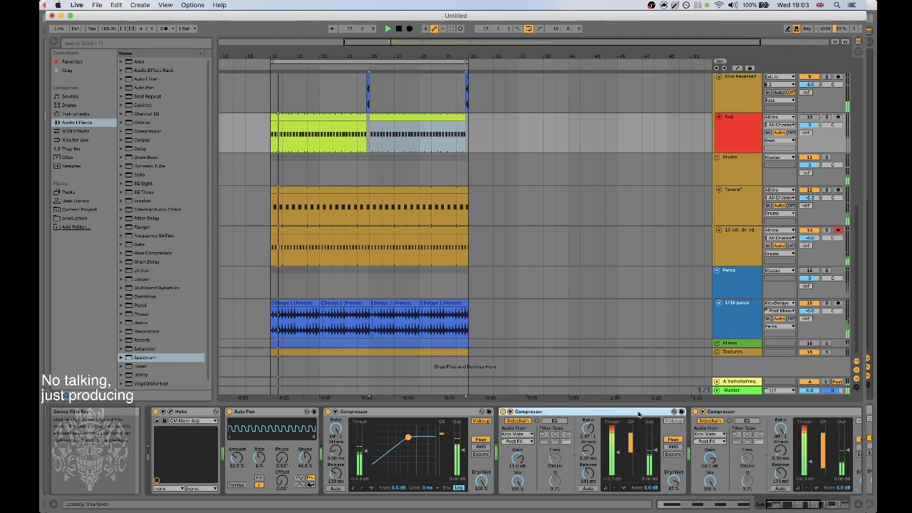
pyautogui.keyDown('shift'); pyautogui.click(776, 414); pyautogui.keyUp('shift')
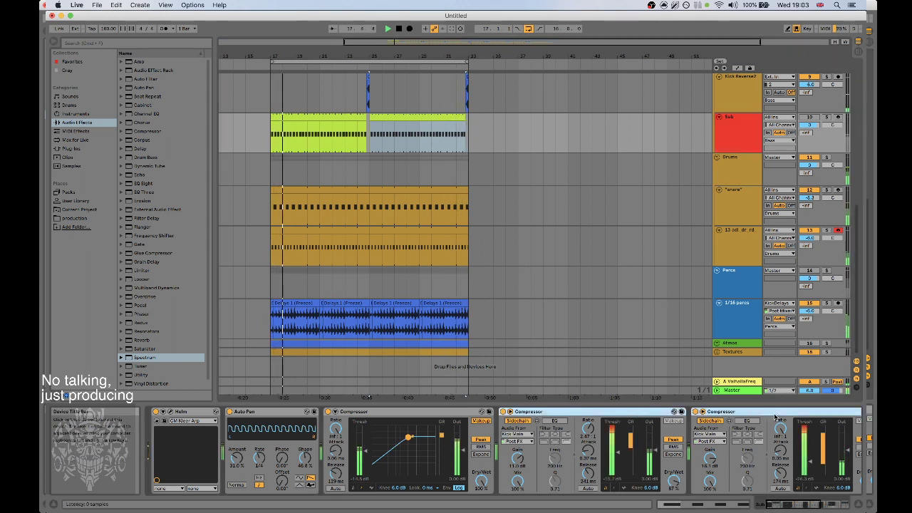
pyautogui.doubleClick(572, 411)
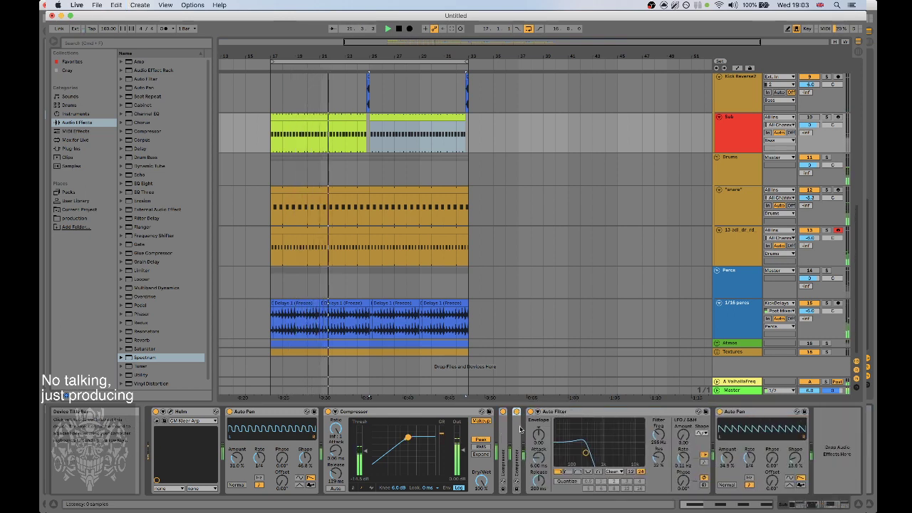
pyautogui.doubleClick(503, 430)
pyautogui.doubleClick(718, 412)
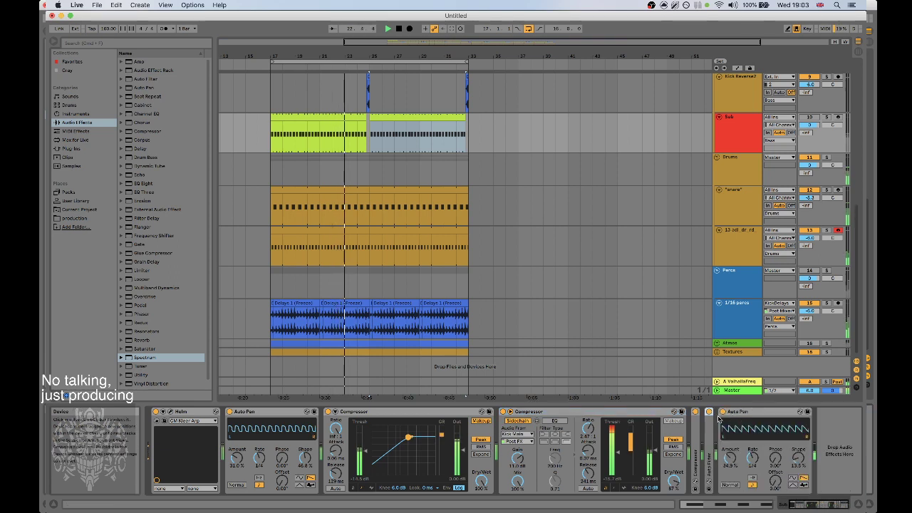
pyautogui.doubleClick(698, 437)
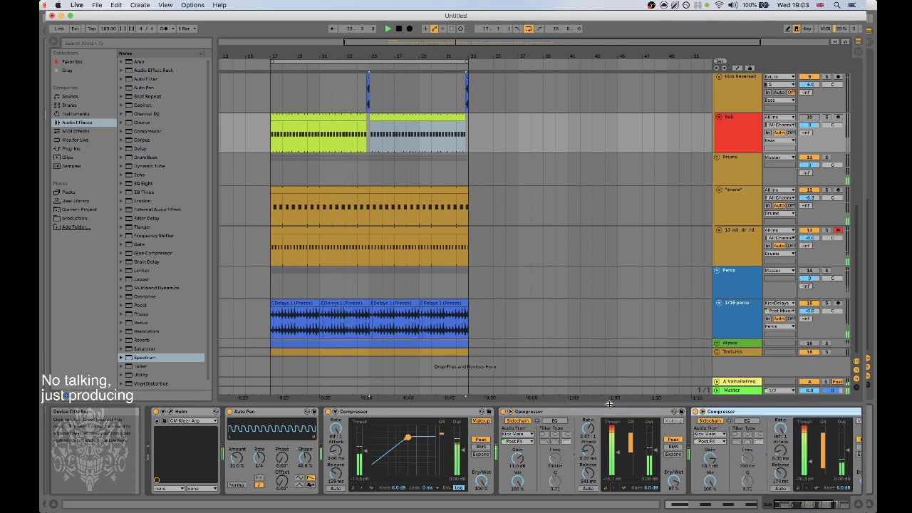
pyautogui.keyDown('shift'); pyautogui.click(754, 414); pyautogui.keyUp('shift')
pyautogui.press('super+d')
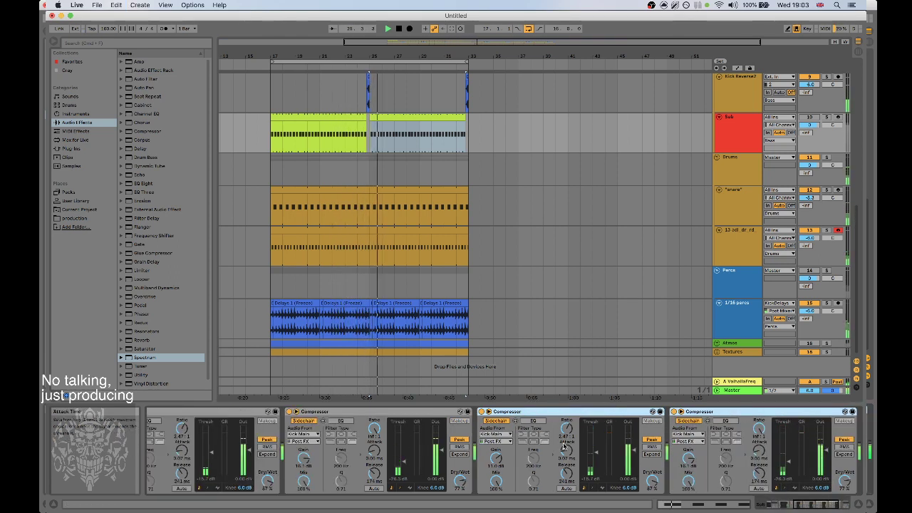
# Set the sidechain source of both duplicated Sub compressors to Kick Main from Kick Group1.
pyautogui.click(503, 442)
pyautogui.click(497, 434)
pyautogui.click(497, 434)
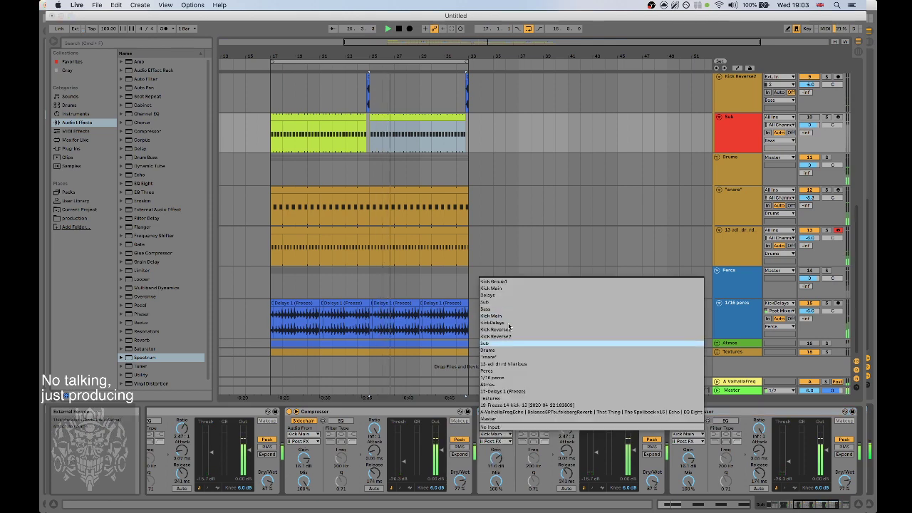
pyautogui.click(502, 289)
pyautogui.click(660, 435)
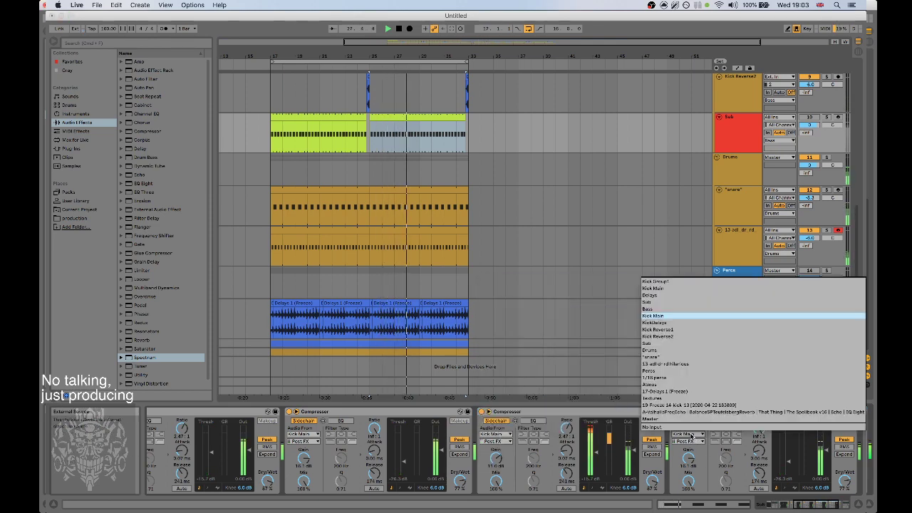
pyautogui.click(662, 288)
# Rename the Kick Group1 group as Low kick.
pyautogui.scroll(10, 690, 248)
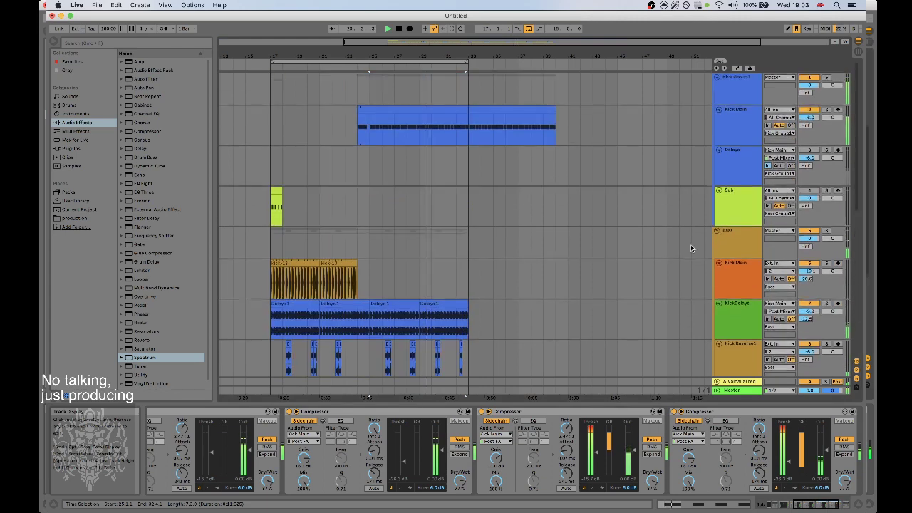
pyautogui.click(753, 97)
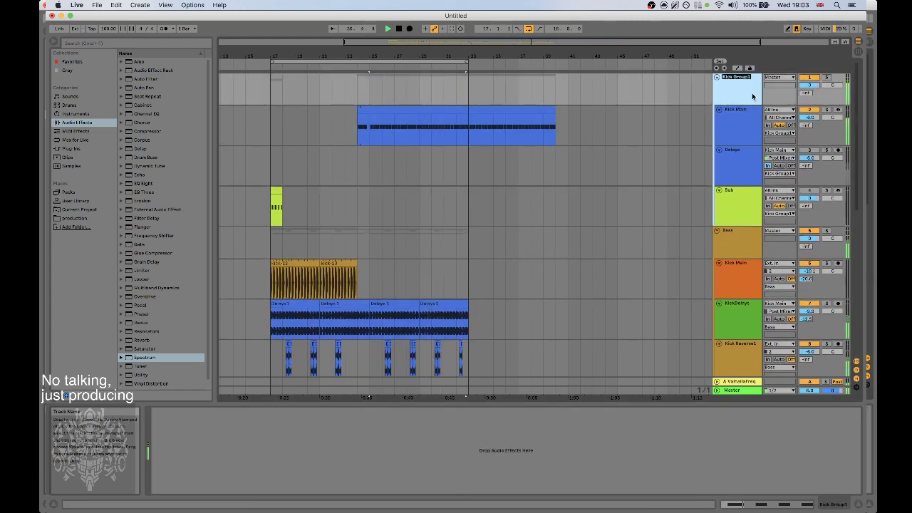
pyautogui.write('Low kick')
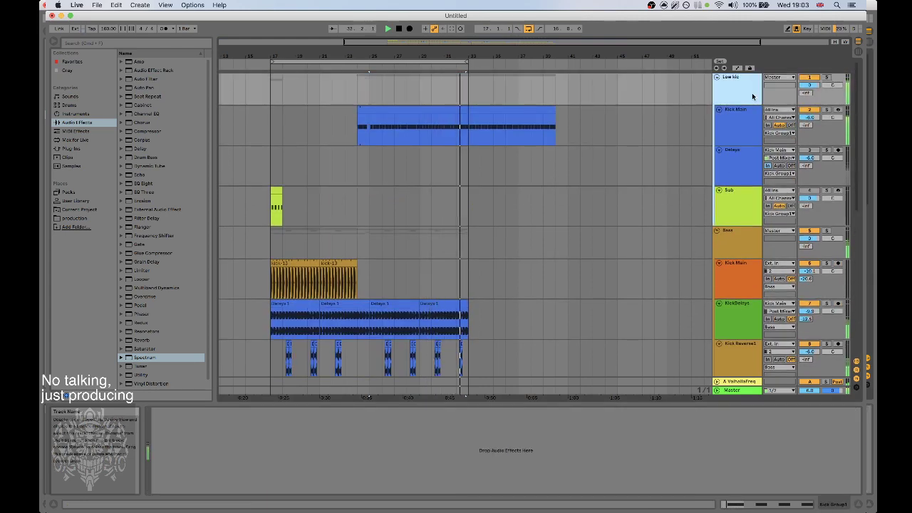
pyautogui.press('Return')
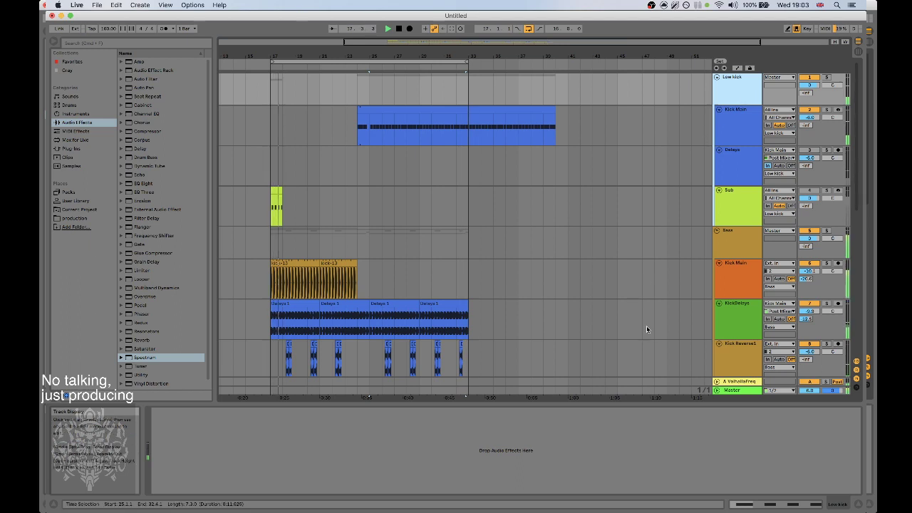
# Rename the Bass group's Kick Main track as Mental kick.
pyautogui.scroll(-2, 646, 326)
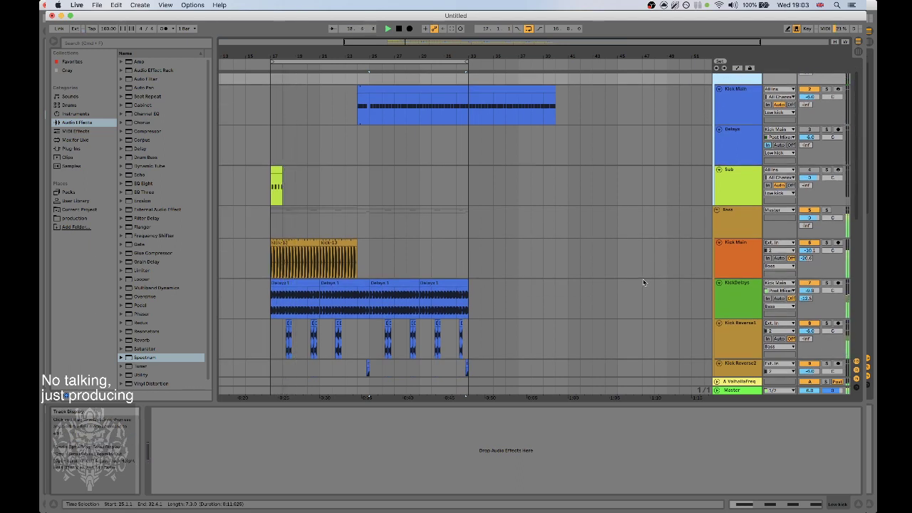
pyautogui.click(739, 258)
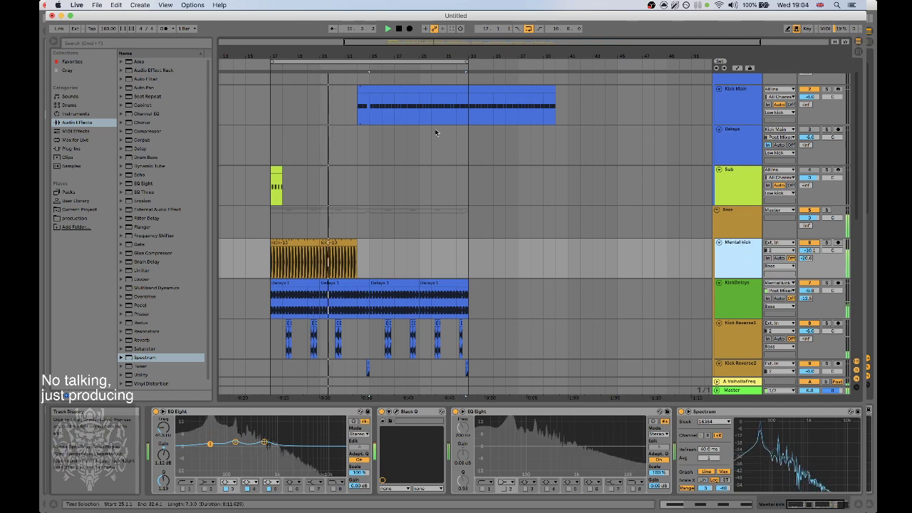
pyautogui.moveTo(365, 46); pyautogui.dragTo(368, 58)
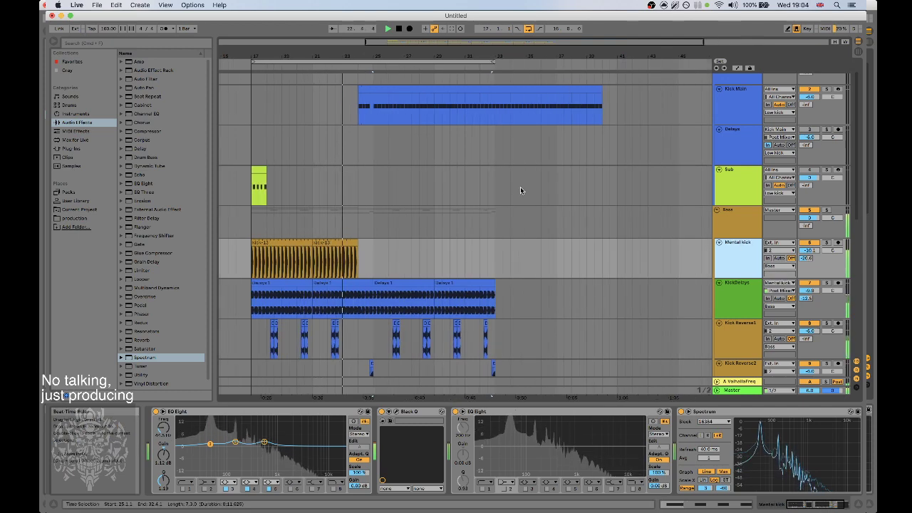
# Adjust the Dry/Wet amounts of the duplicated compressors on the Bass group's Sub track.
pyautogui.scroll(1, 521, 187)
pyautogui.scroll(-8, 605, 197)
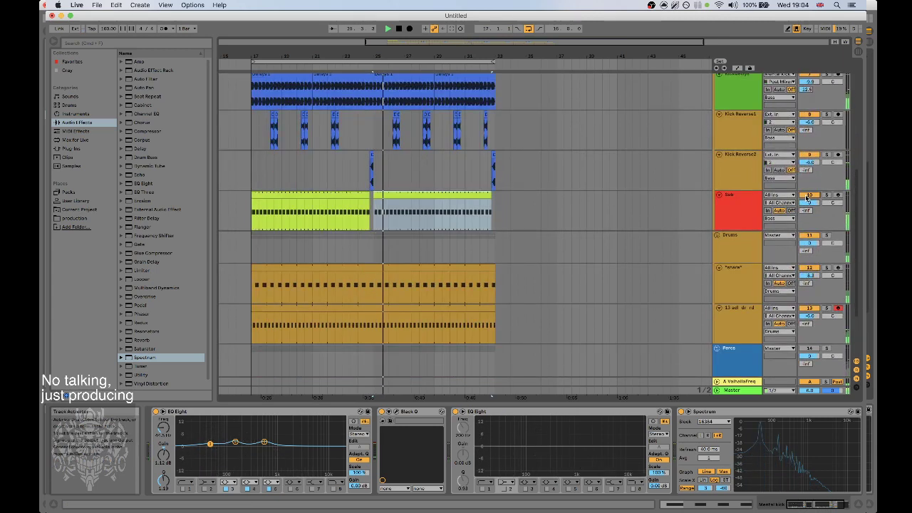
pyautogui.click(747, 204)
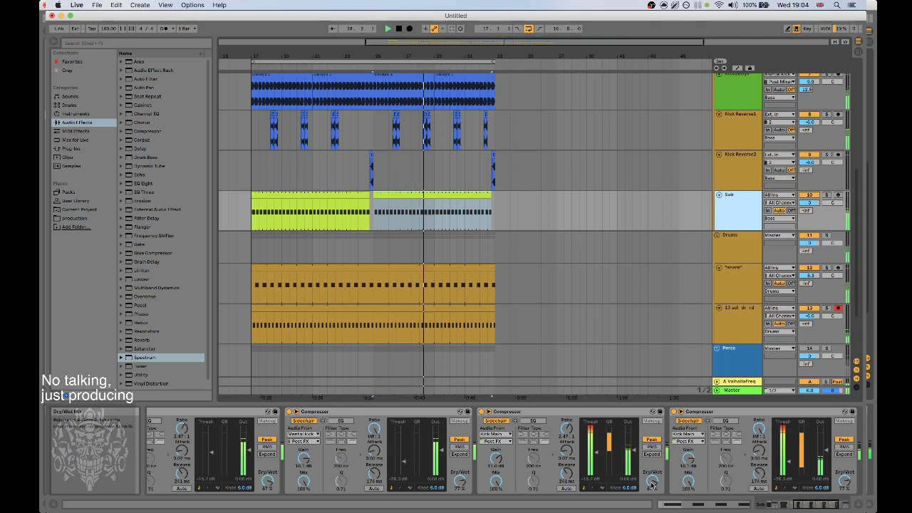
pyautogui.moveTo(652, 482); pyautogui.dragTo(653, 488)
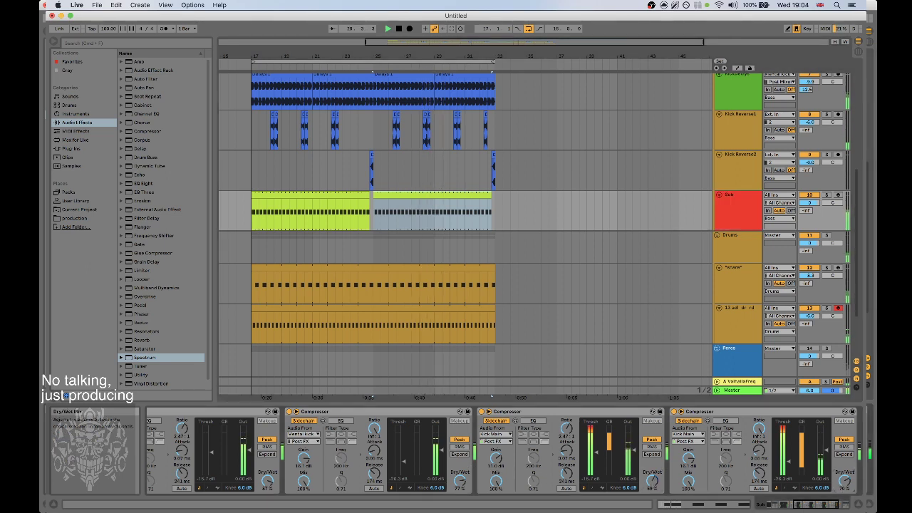
# Switch the sidechain source of both duplicated Sub compressors to the Low kick group.
pyautogui.click(690, 434)
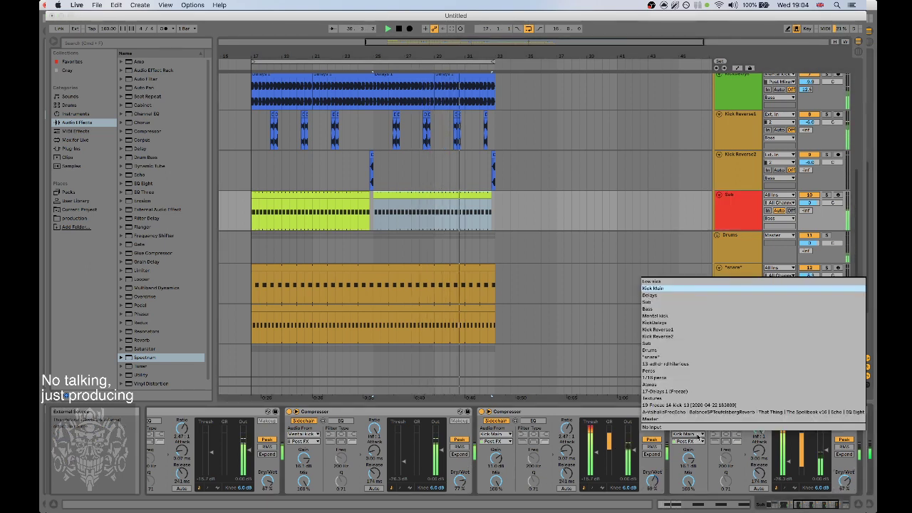
pyautogui.click(660, 282)
pyautogui.click(493, 434)
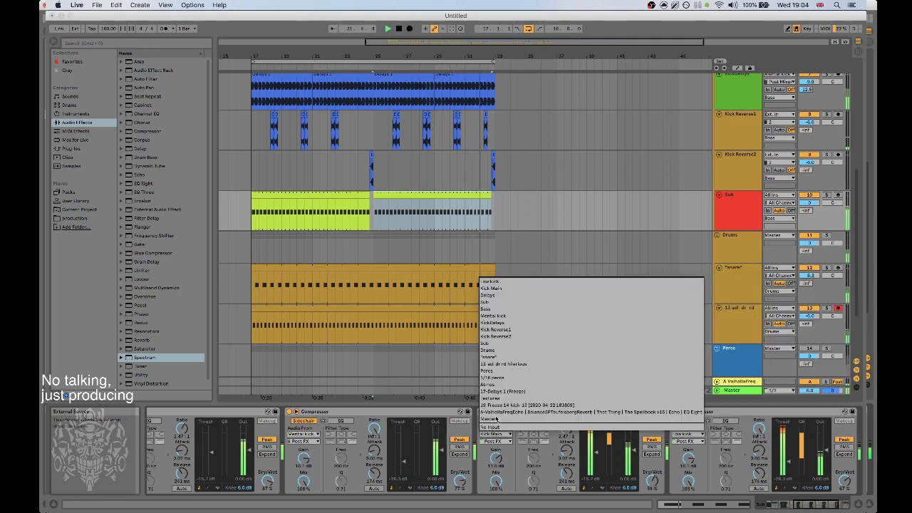
pyautogui.click(502, 285)
# Rename the first group's Kick Main track as Low Kick and the group itself as Kick group 1.
pyautogui.scroll(6, 611, 252)
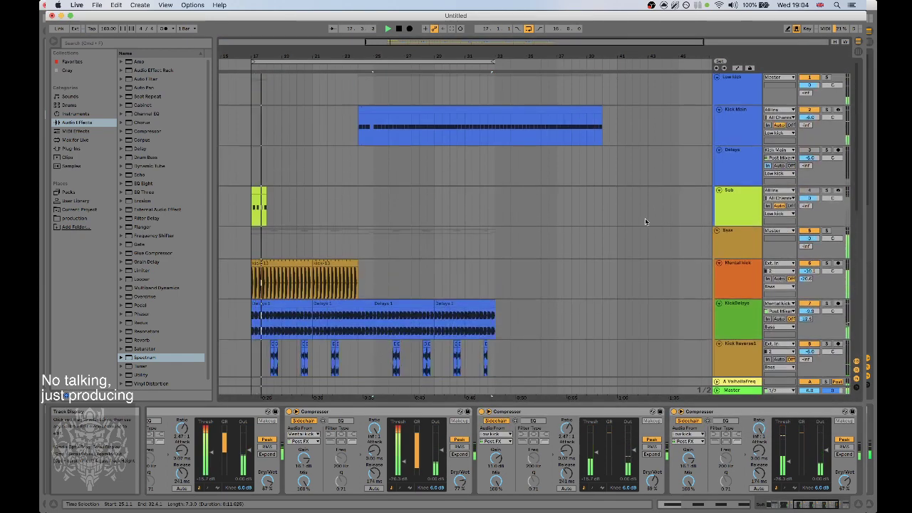
pyautogui.click(731, 121)
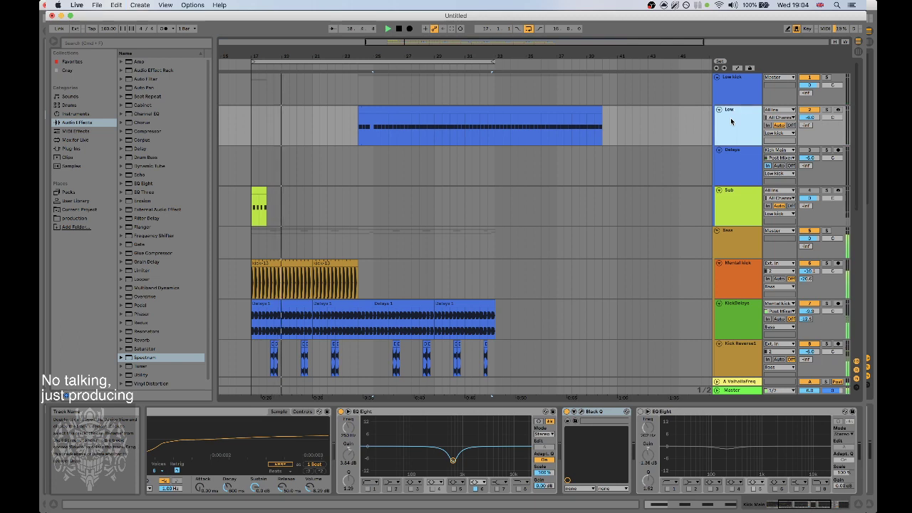
pyautogui.click(741, 90)
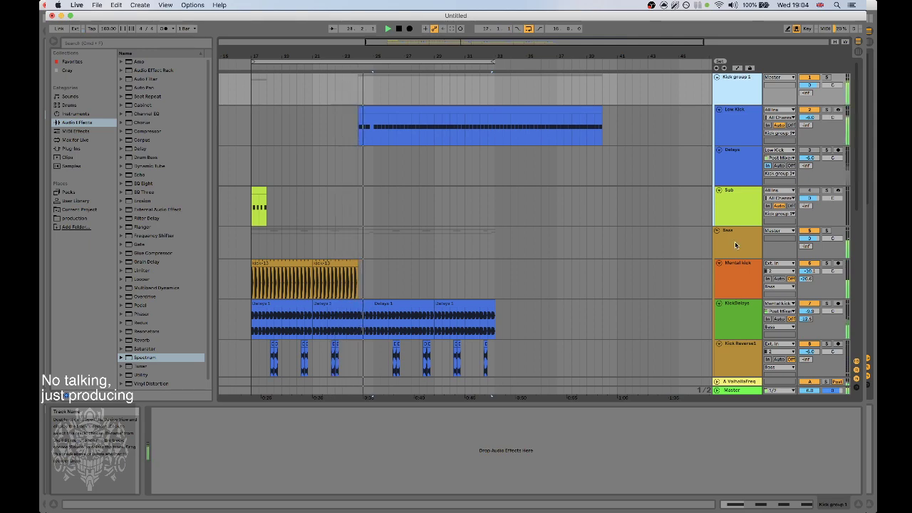
# Set the sidechain source of both duplicated Sub compressors to the Low Kick track.
pyautogui.scroll(-2, 728, 242)
pyautogui.scroll(-4, 620, 226)
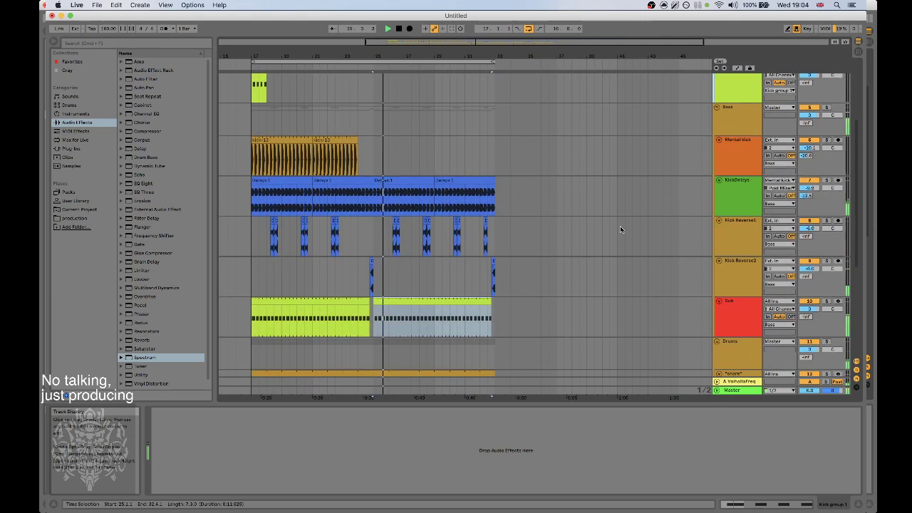
pyautogui.click(734, 250)
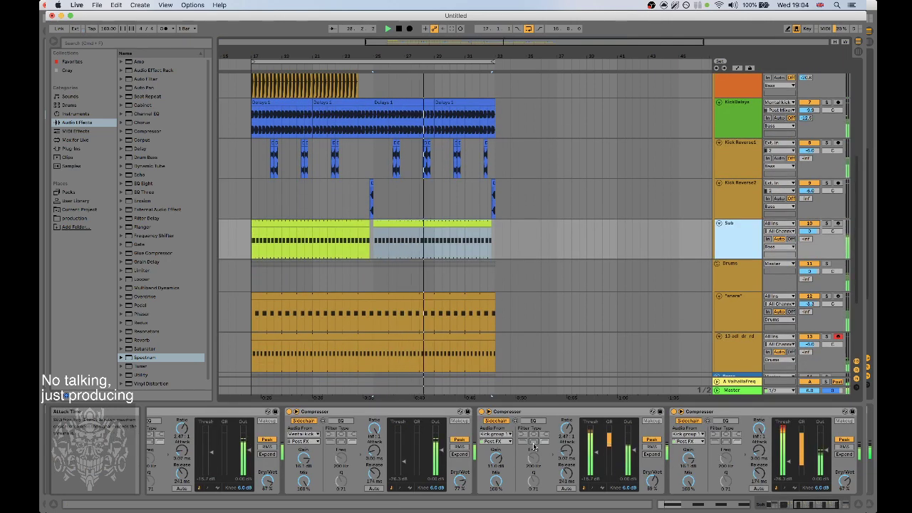
pyautogui.click(497, 433)
pyautogui.click(530, 291)
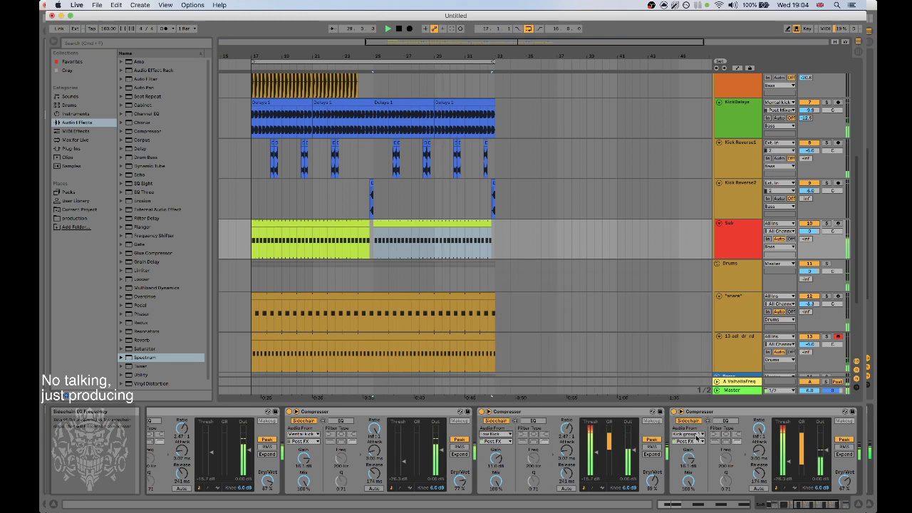
pyautogui.click(697, 436)
pyautogui.click(659, 290)
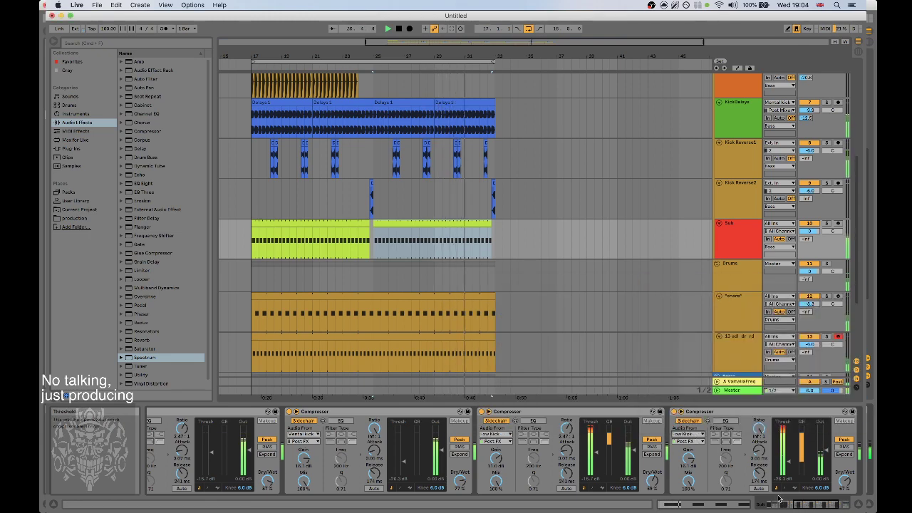
# Lower the Dry/Wet of the Low Kick sidechain compressors and set the Bass group's Sub track volume to -6.0 dB.
pyautogui.moveTo(817, 505); pyautogui.dragTo(826, 505)
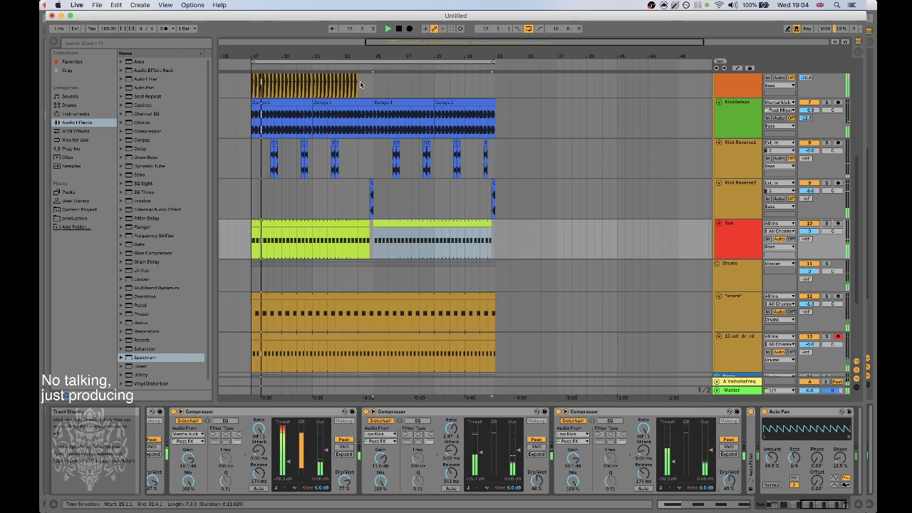
pyautogui.click(828, 224)
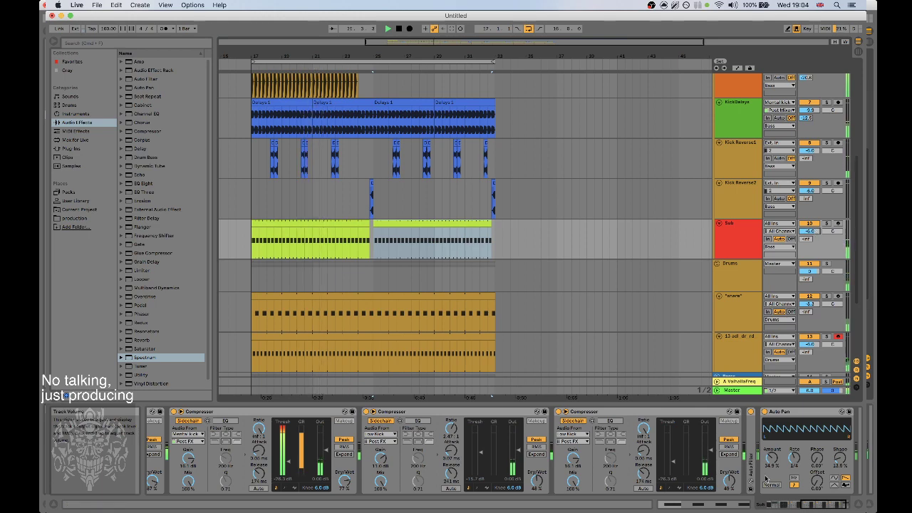
# Add a Utility after the last Auto Pan on the Sub track and readjust the Low Kick compressors' Dry/Wet.
pyautogui.hscroll(-8, 654, 457)
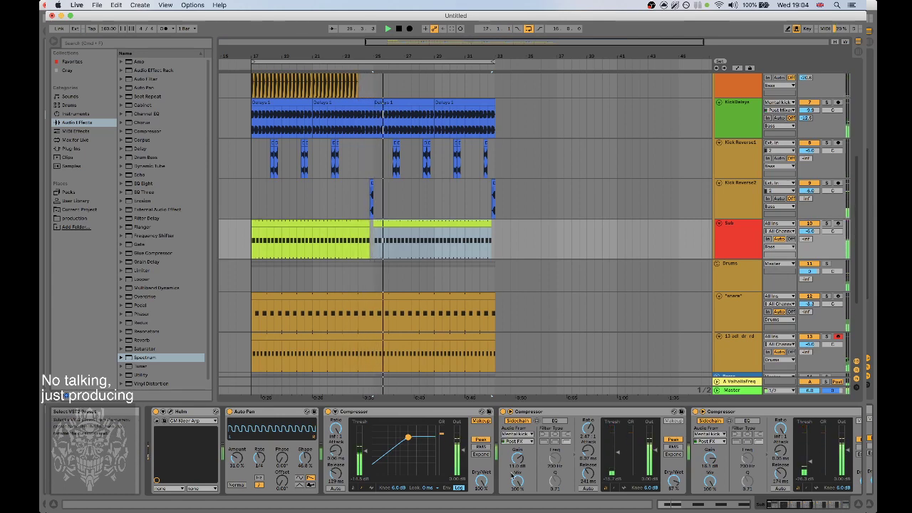
pyautogui.click(324, 340)
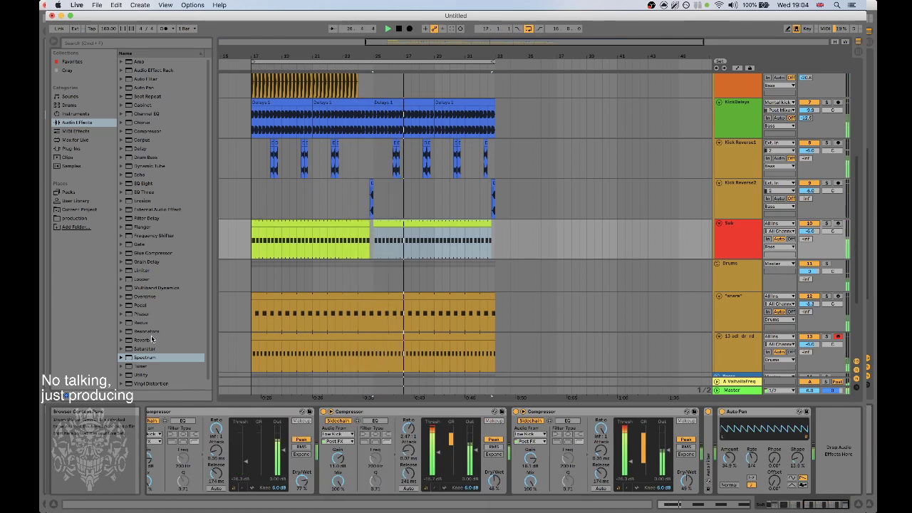
pyautogui.doubleClick(141, 375)
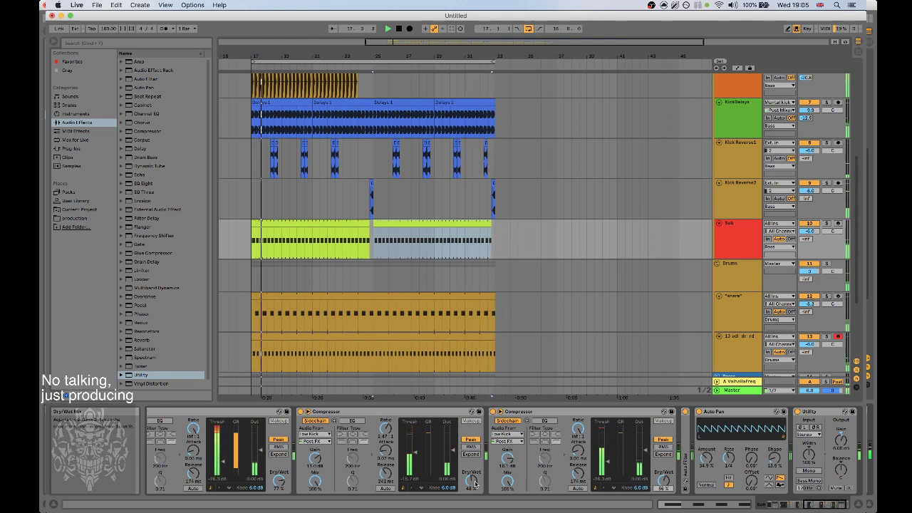
# Set the playback loop to bars 25 to 33 over the second Sub clip.
pyautogui.click(493, 232)
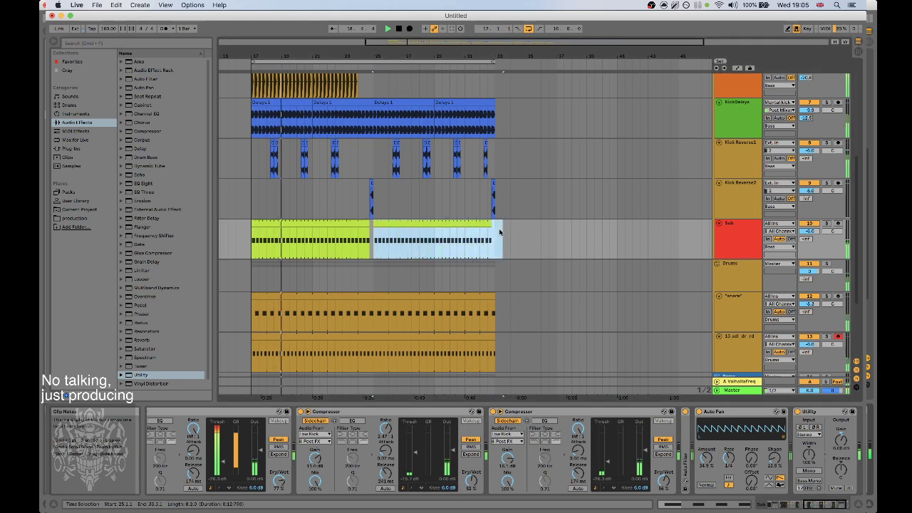
pyautogui.press('super+l')
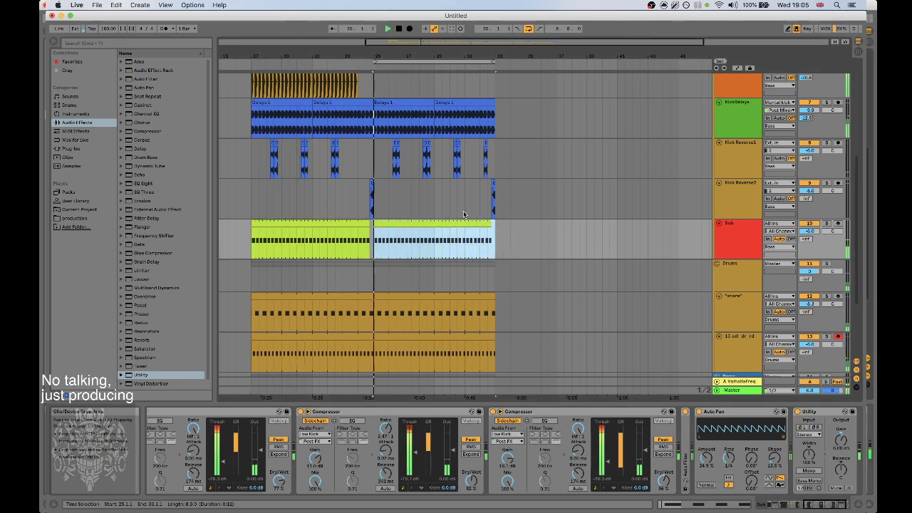
pyautogui.scroll(2, 629, 138)
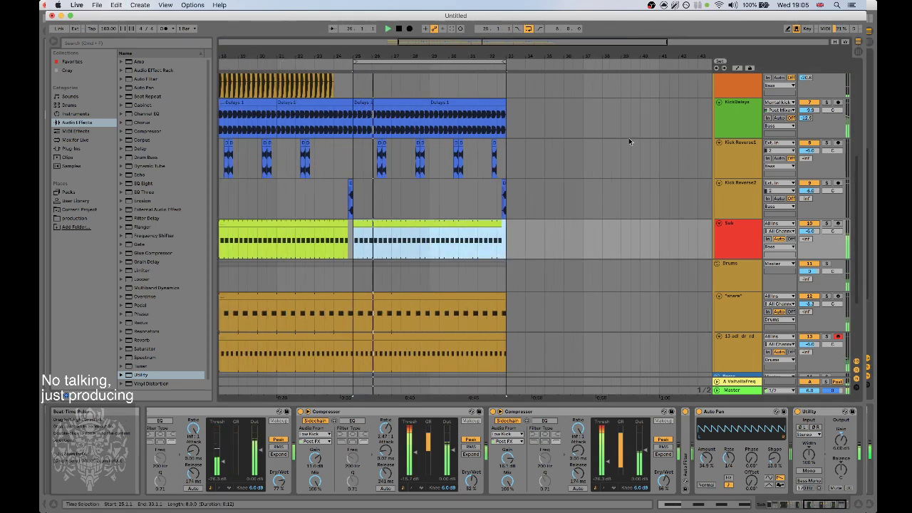
# Solo the Bass group's Sub track together with Kick group 1.
pyautogui.click(827, 223)
pyautogui.scroll(5, 483, 175)
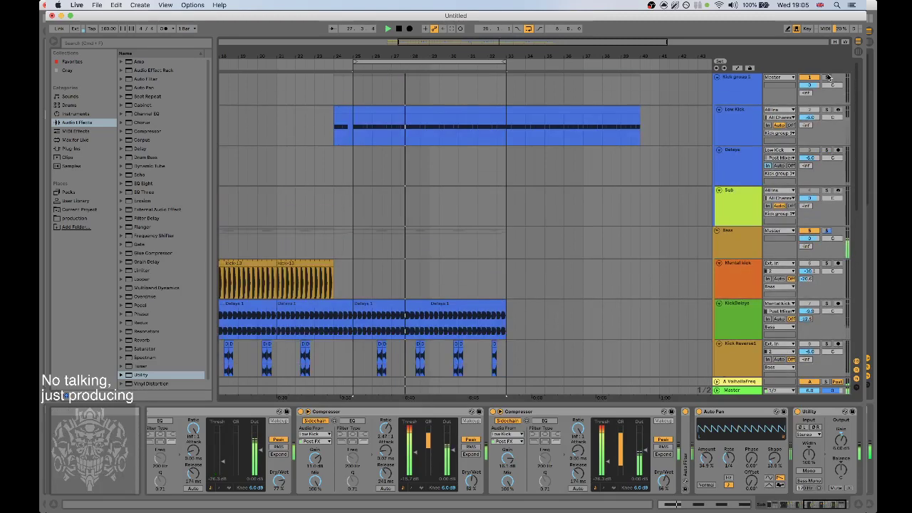
# Lower the amp envelope sustain of the Low Kick track's sampler to -12 dB.
pyautogui.scroll(-1, 546, 190)
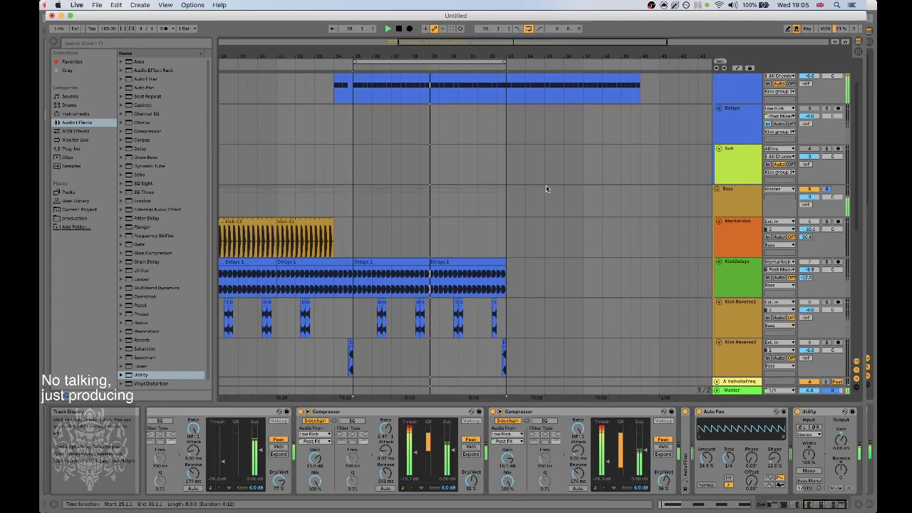
pyautogui.scroll(1, 509, 211)
pyautogui.click(738, 118)
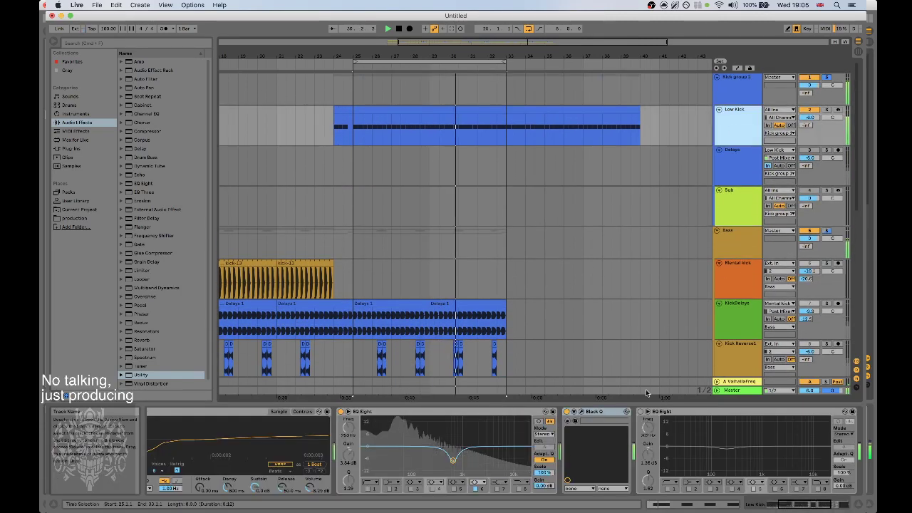
pyautogui.click(448, 138)
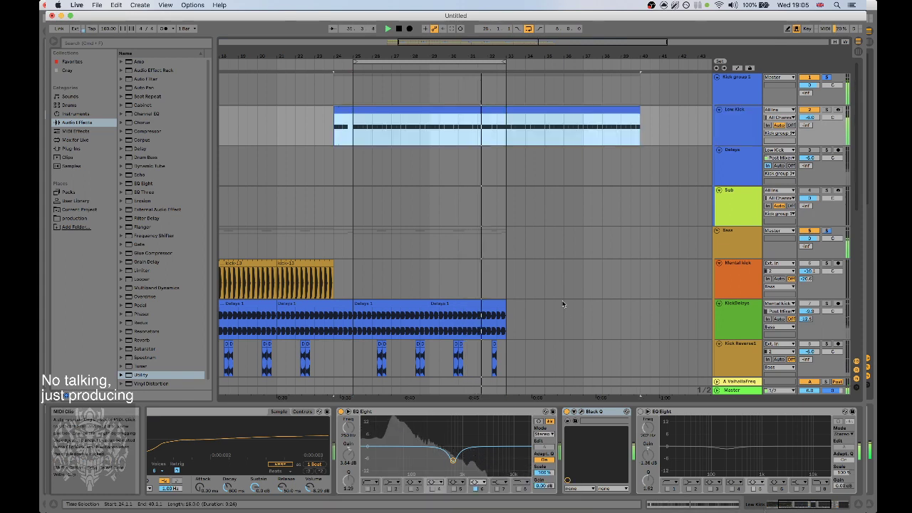
pyautogui.moveTo(258, 488); pyautogui.dragTo(258, 504)
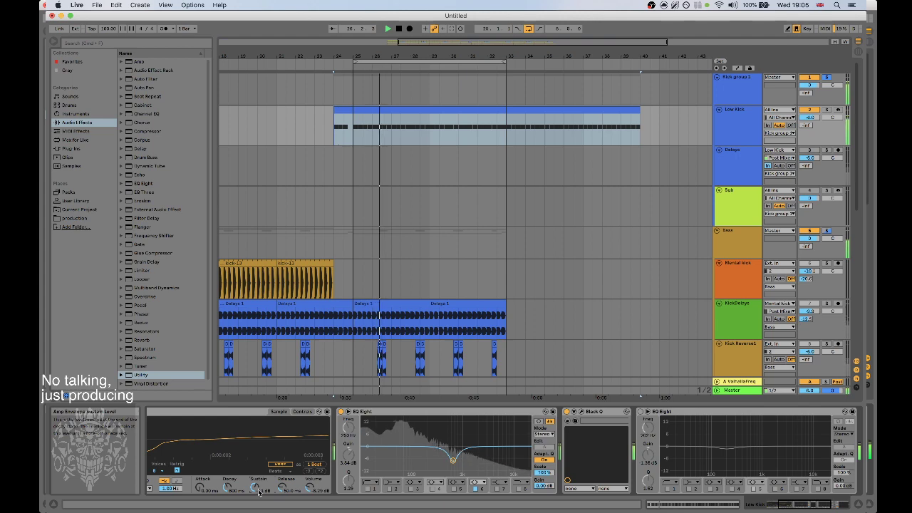
# Delete the section from 25.4.1 to 26.1.1 on the Bass group's red Sub track.
pyautogui.scroll(-5, 414, 224)
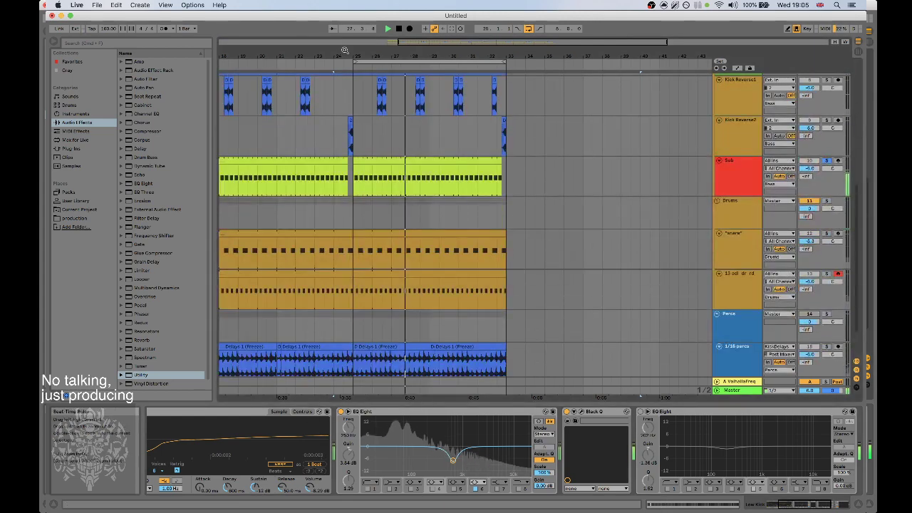
pyautogui.moveTo(344, 50); pyautogui.dragTo(345, 83)
pyautogui.moveTo(382, 183); pyautogui.dragTo(392, 171)
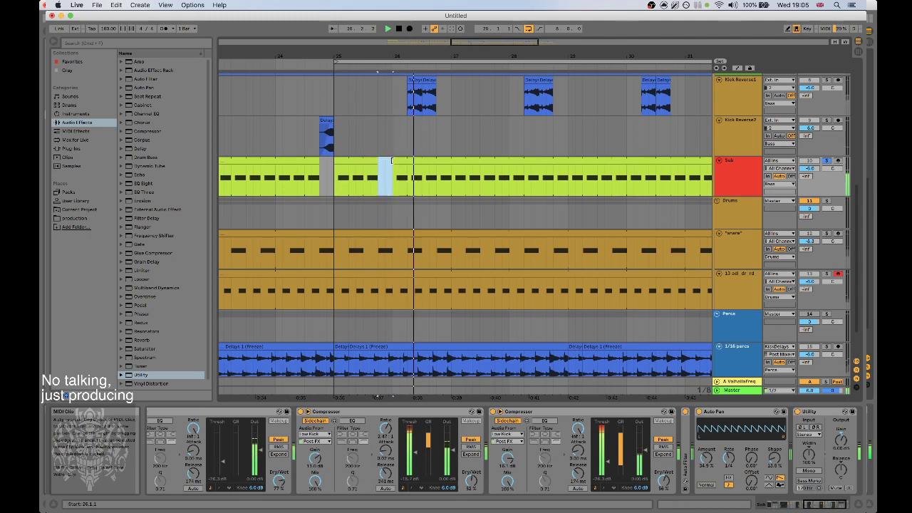
pyautogui.click(306, 67)
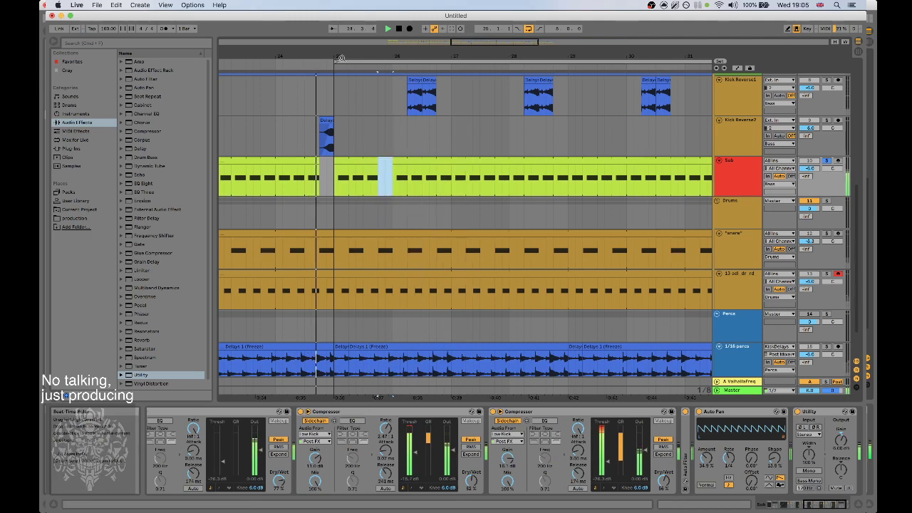
pyautogui.moveTo(341, 58); pyautogui.dragTo(325, 44)
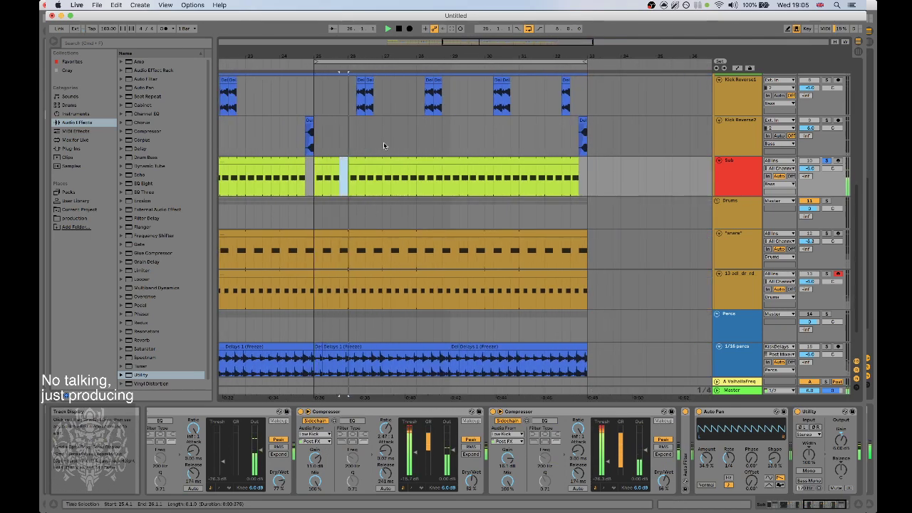
pyautogui.moveTo(410, 57)
pyautogui.mouseDown()
pyautogui.moveTo(393, 67)
pyautogui.moveTo(399, 51)
pyautogui.mouseUp()
# Duplicate a short slice of the Low Kick clip just before bar 27 so the copy fills 26.4.3 to 27.1.1.
pyautogui.scroll(8, 656, 187)
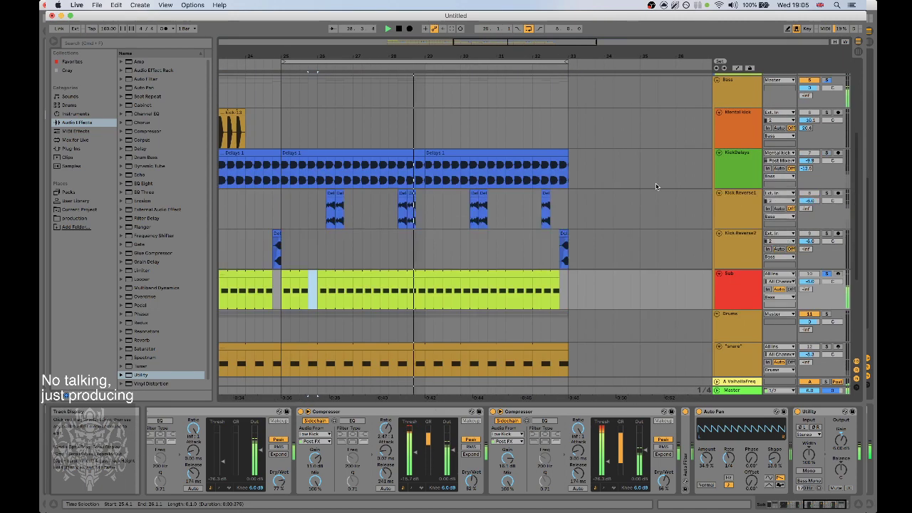
pyautogui.click(742, 119)
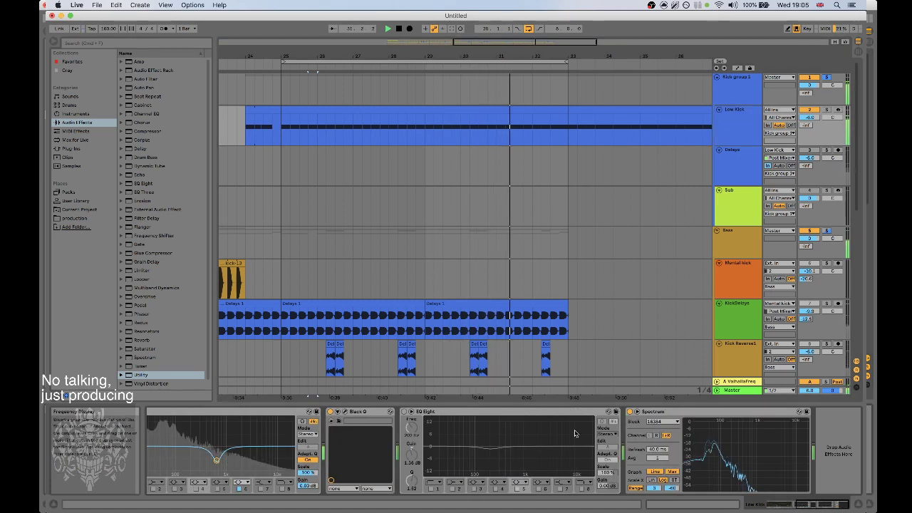
pyautogui.hscroll(-5, 401, 425)
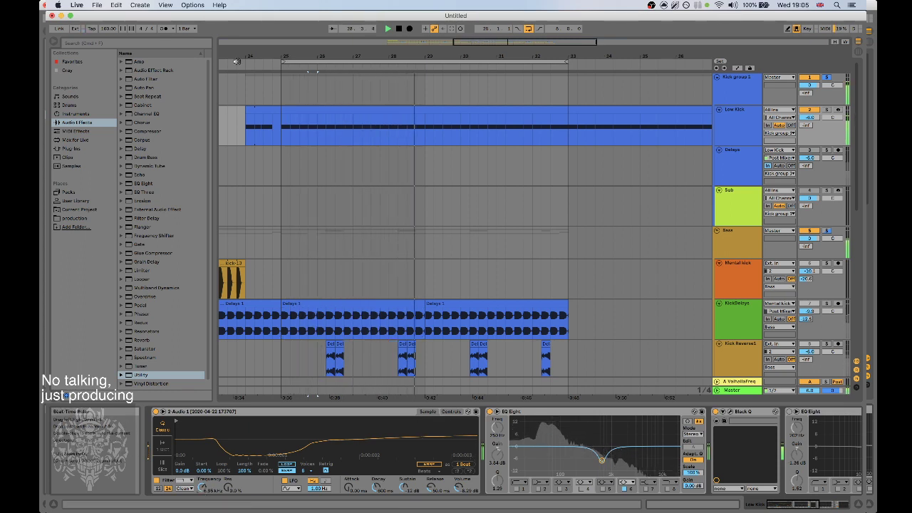
pyautogui.click(236, 61)
pyautogui.moveTo(254, 57); pyautogui.dragTo(263, 87)
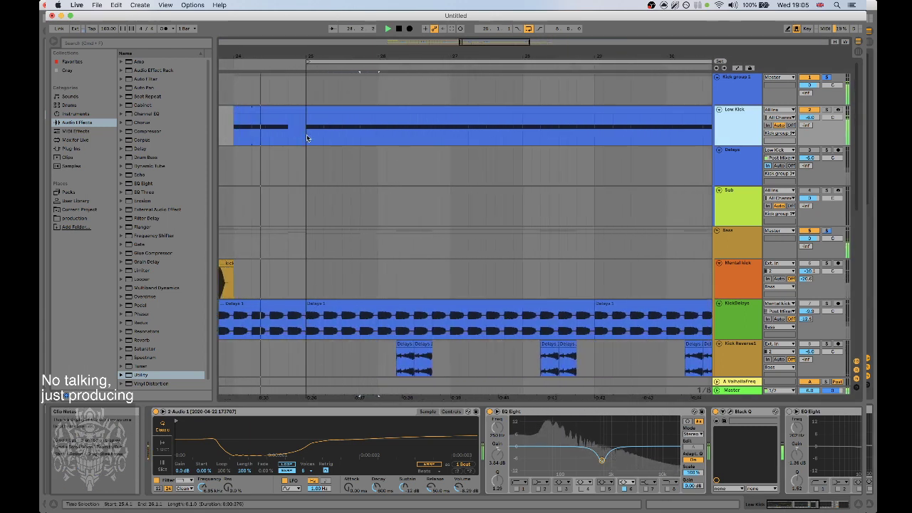
pyautogui.click(382, 126)
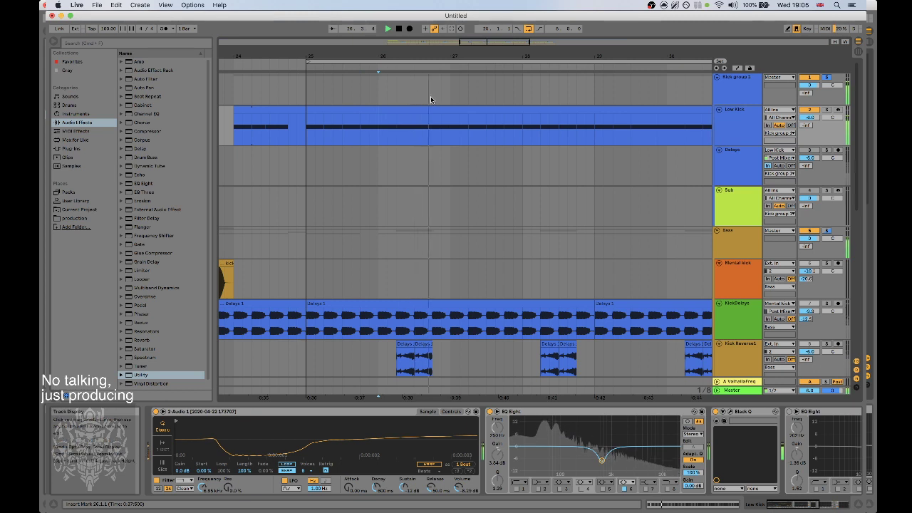
pyautogui.moveTo(444, 56); pyautogui.dragTo(444, 69)
pyautogui.moveTo(429, 133); pyautogui.dragTo(440, 114)
pyautogui.press('super+d')
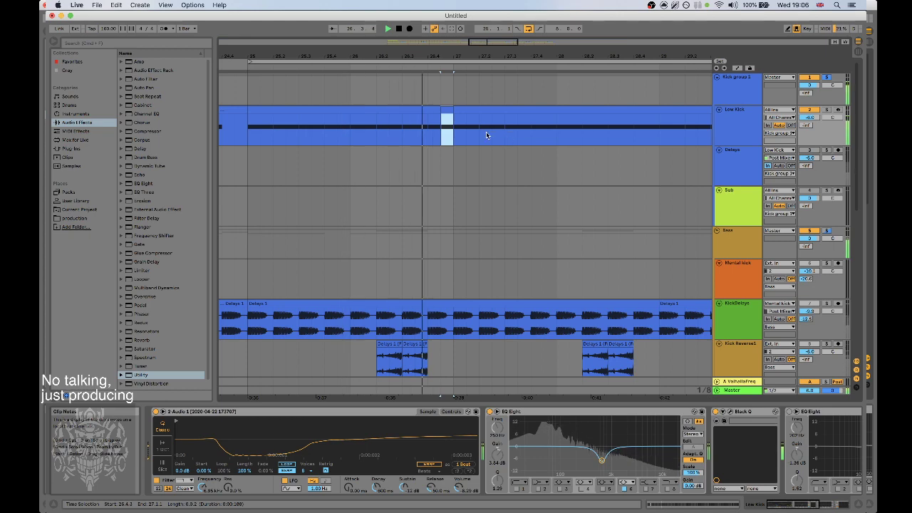
# Duplicate a 1/32-note slice of the Low Kick clip twice after 26.4.3 to build a kick roll into bar 27.
pyautogui.moveTo(455, 56); pyautogui.dragTo(412, 54)
pyautogui.press('super+d')
pyautogui.press('super+d')
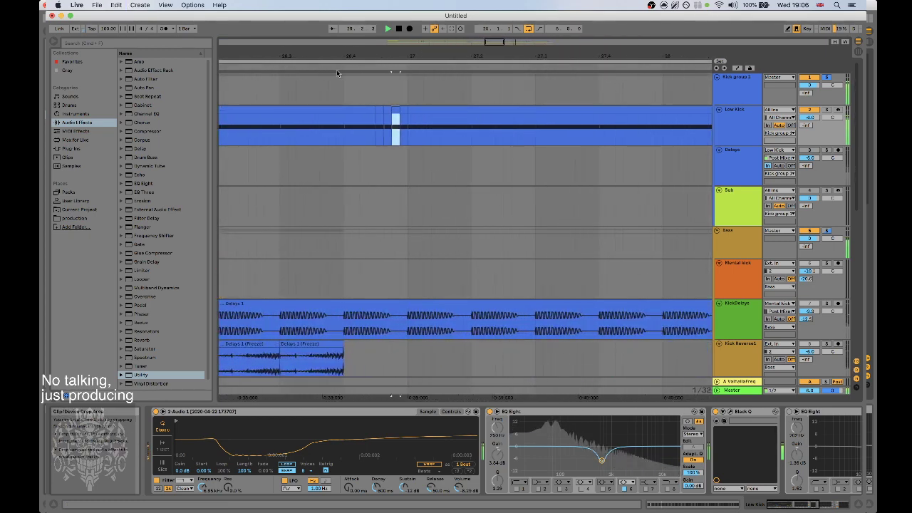
pyautogui.click(325, 66)
pyautogui.moveTo(404, 55); pyautogui.dragTo(404, 16)
pyautogui.moveTo(404, 54); pyautogui.dragTo(425, 44)
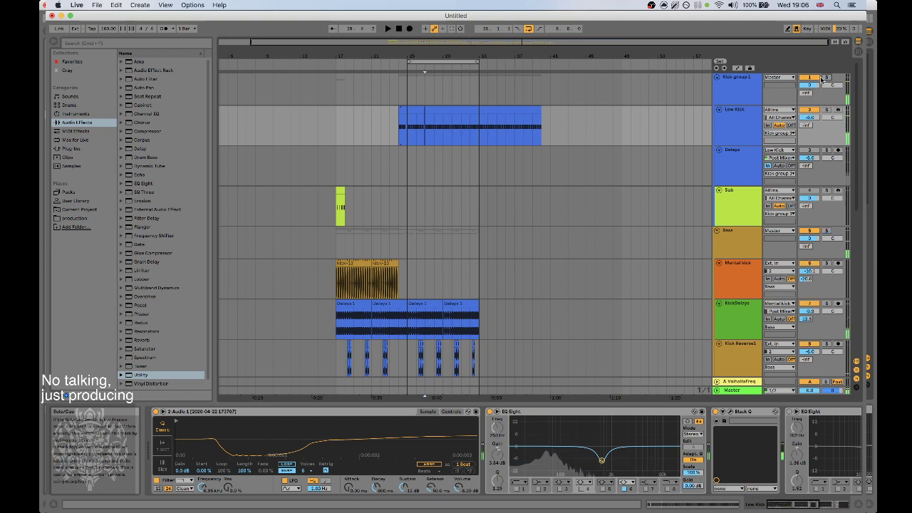
# Extend the kick group's Sub clip at bar 17 to bar 33 and turn on looping for it.
pyautogui.click(331, 66)
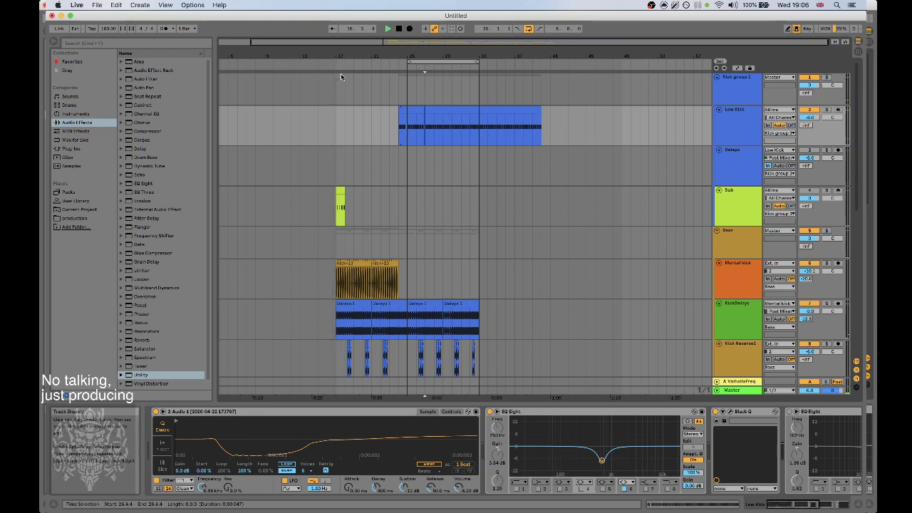
pyautogui.click(340, 214)
pyautogui.moveTo(373, 55); pyautogui.dragTo(373, 73)
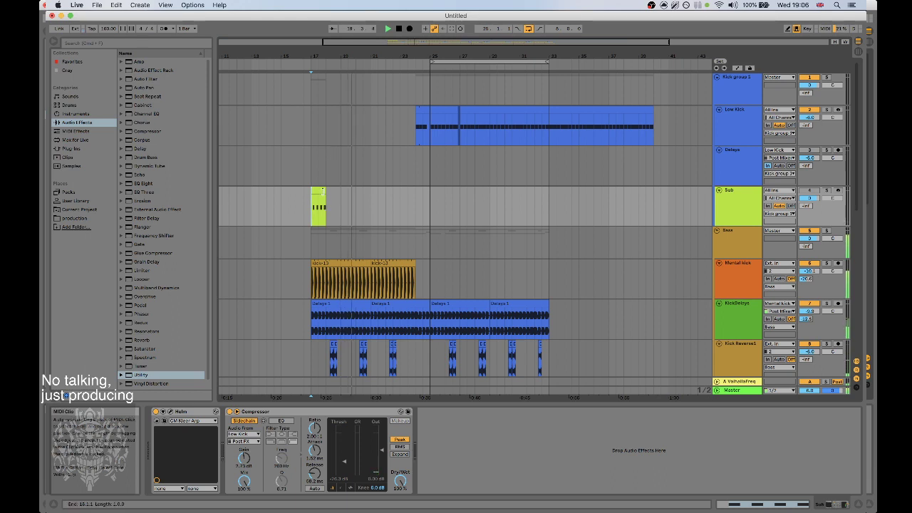
pyautogui.moveTo(324, 207); pyautogui.dragTo(545, 199)
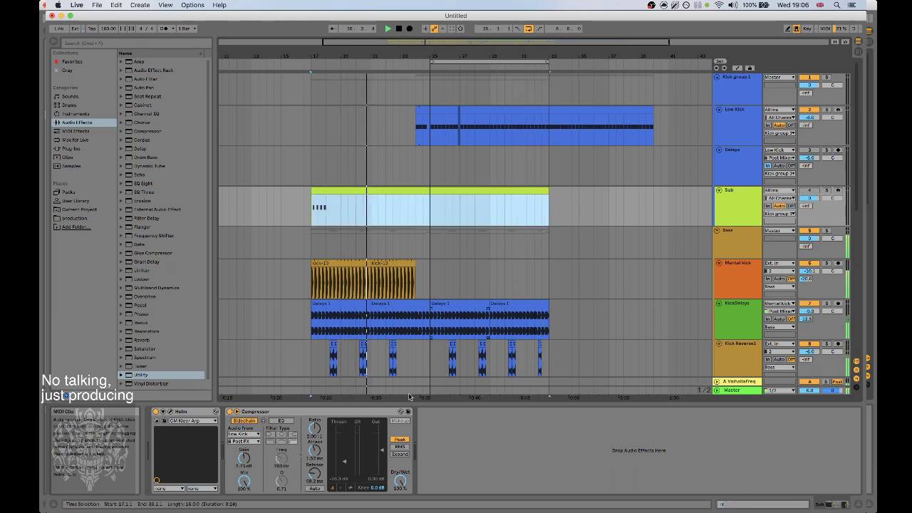
pyautogui.click(752, 504)
pyautogui.click(232, 458)
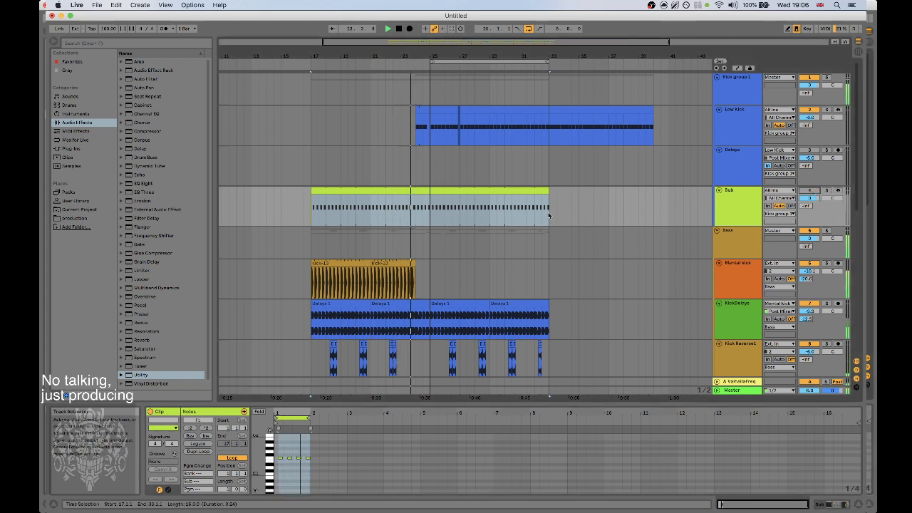
# Activate the kick group's Sub track, using the bar 25 to 33 loop to audition it.
pyautogui.click(430, 213)
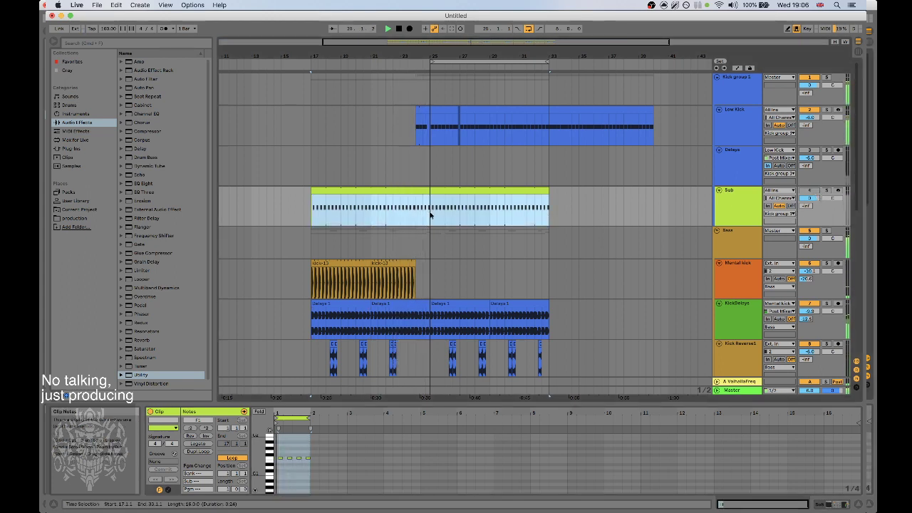
pyautogui.click(430, 218)
pyautogui.scroll(-10, 580, 183)
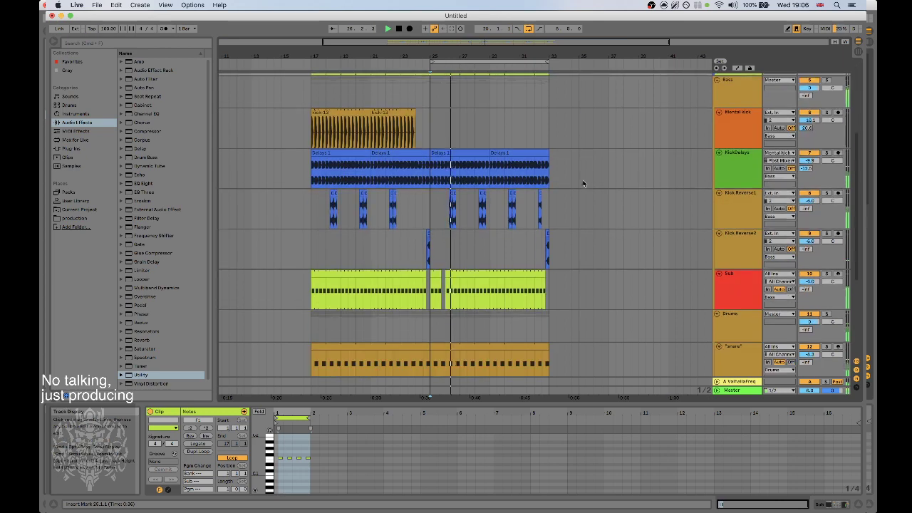
pyautogui.scroll(8, 579, 183)
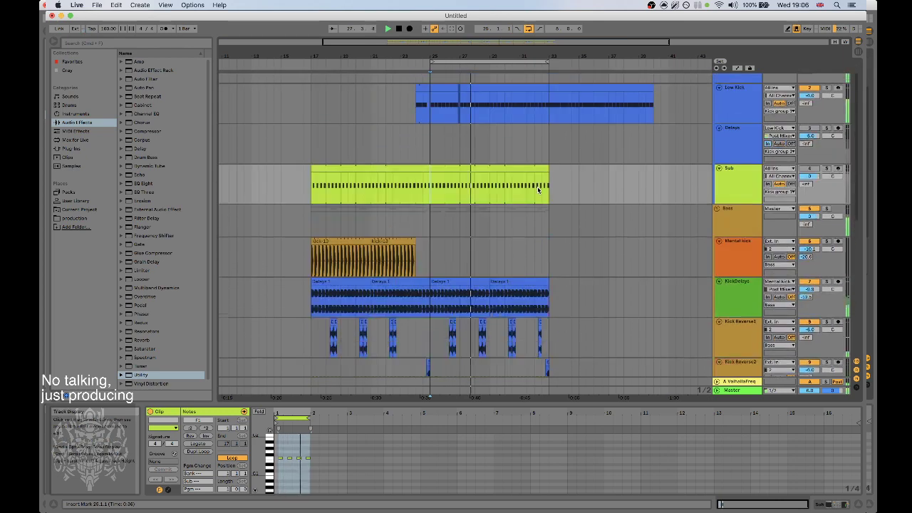
pyautogui.click(745, 113)
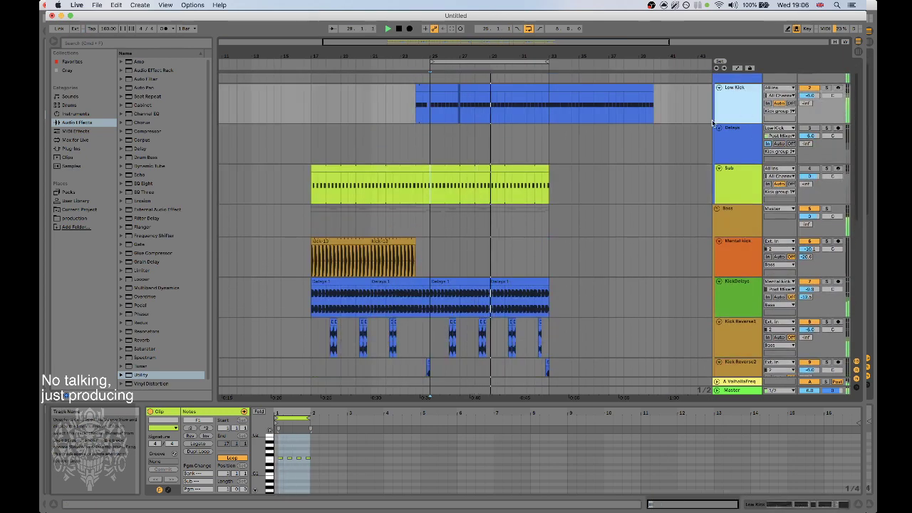
pyautogui.scroll(2, 483, 189)
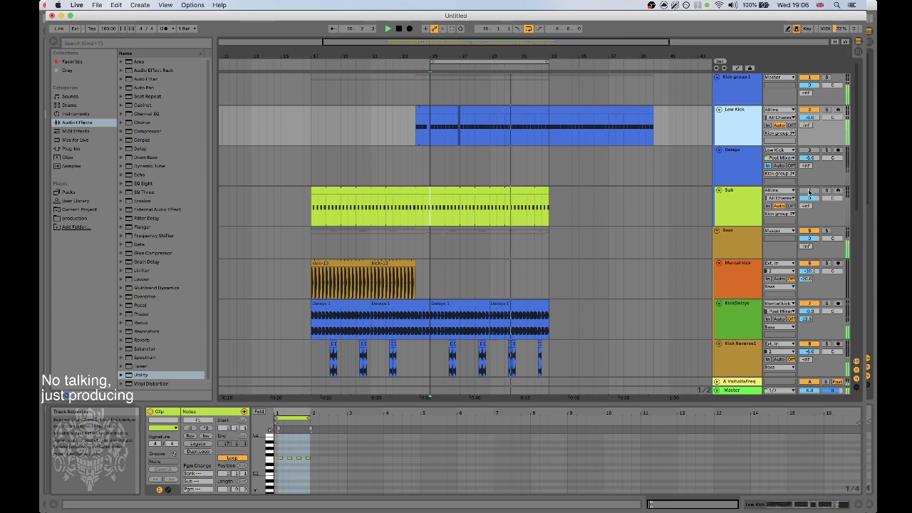
pyautogui.scroll(-4, 632, 252)
pyautogui.scroll(-2, 632, 252)
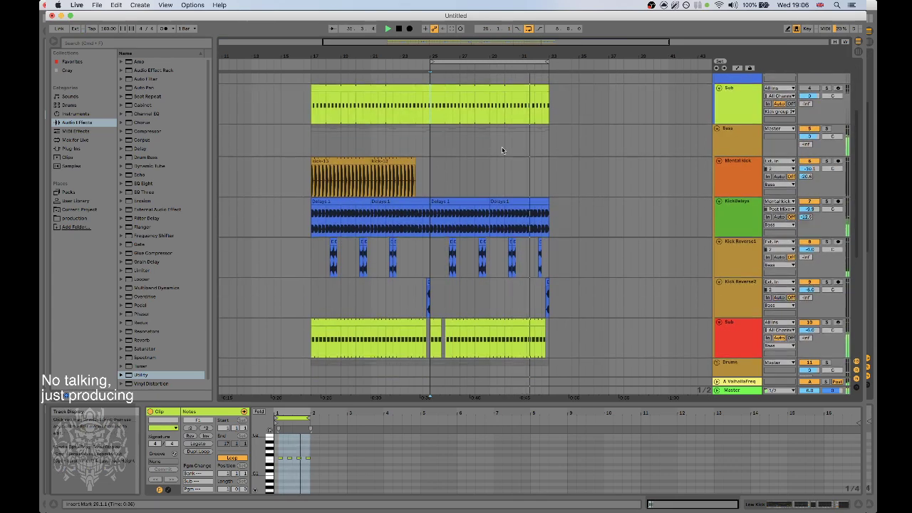
pyautogui.scroll(4, 816, 169)
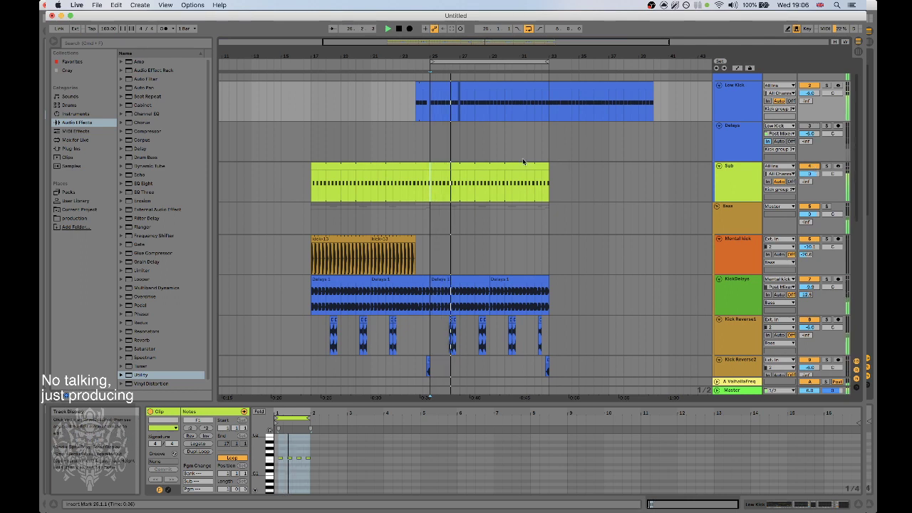
pyautogui.click(431, 153)
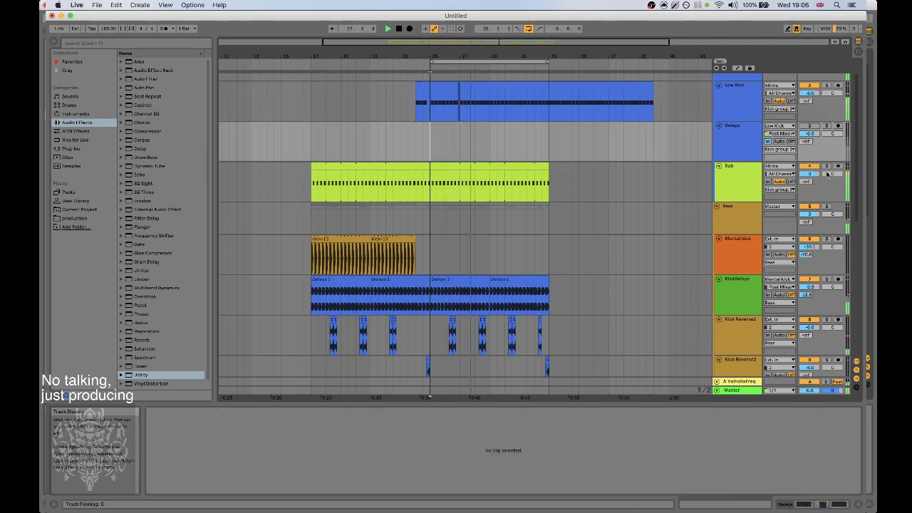
# Solo the kick group and set its Sub track's volume to -6 dB.
pyautogui.scroll(2, 819, 94)
pyautogui.click(827, 77)
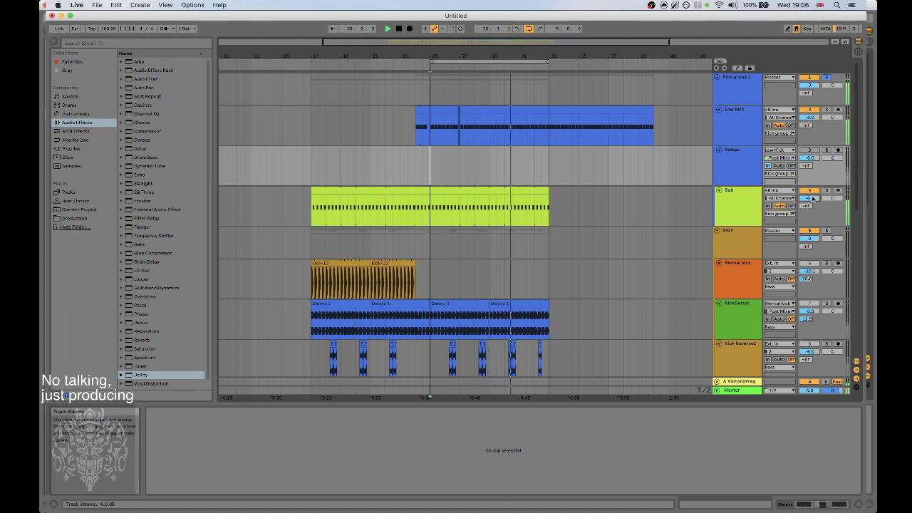
pyautogui.click(739, 206)
pyautogui.click(834, 505)
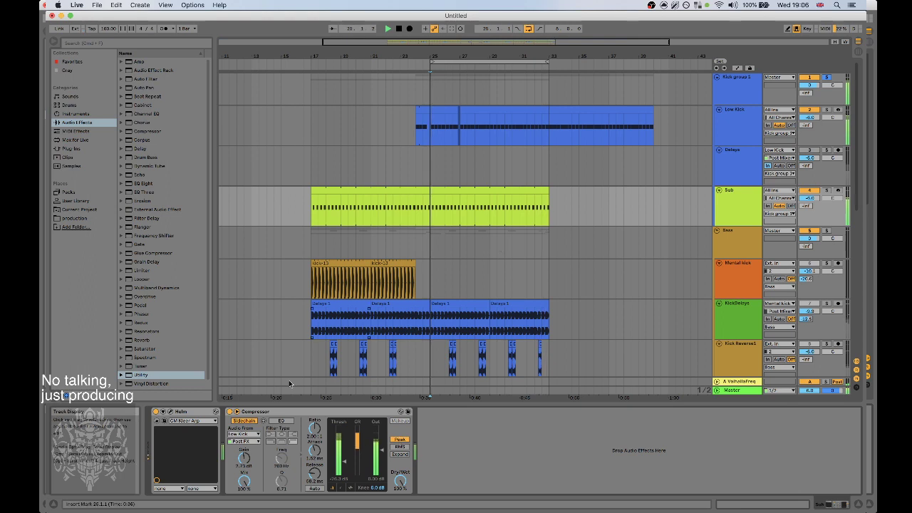
# Raise the Low Kick sampler's filter cutoff and switch off band 6 in the track's first EQ Eight.
pyautogui.click(739, 124)
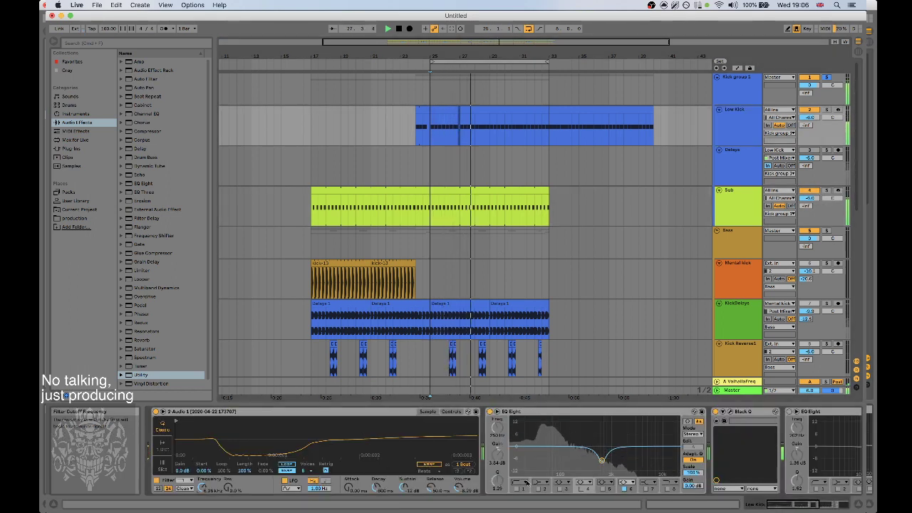
pyautogui.click(625, 490)
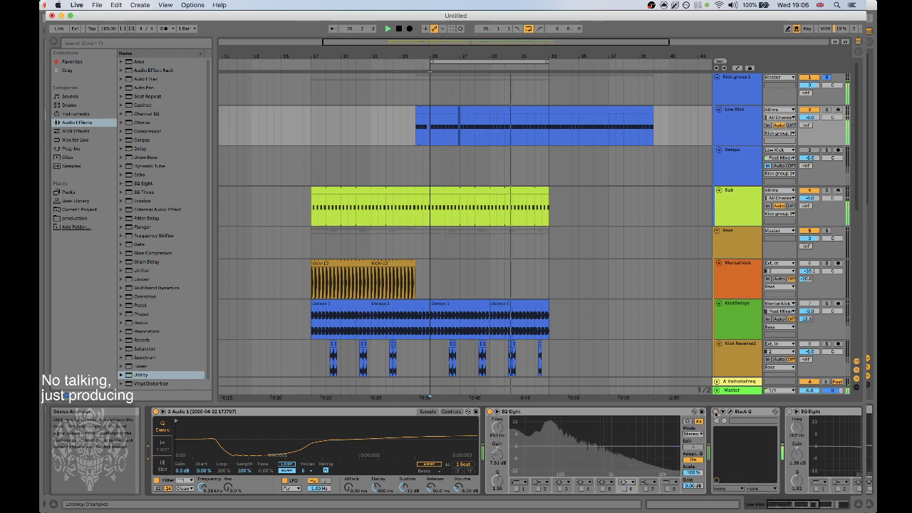
pyautogui.click(716, 412)
# Delete the second EQ Eight, after Black Q, from the Low Kick track's device chain.
pyautogui.hscroll(10, 716, 414)
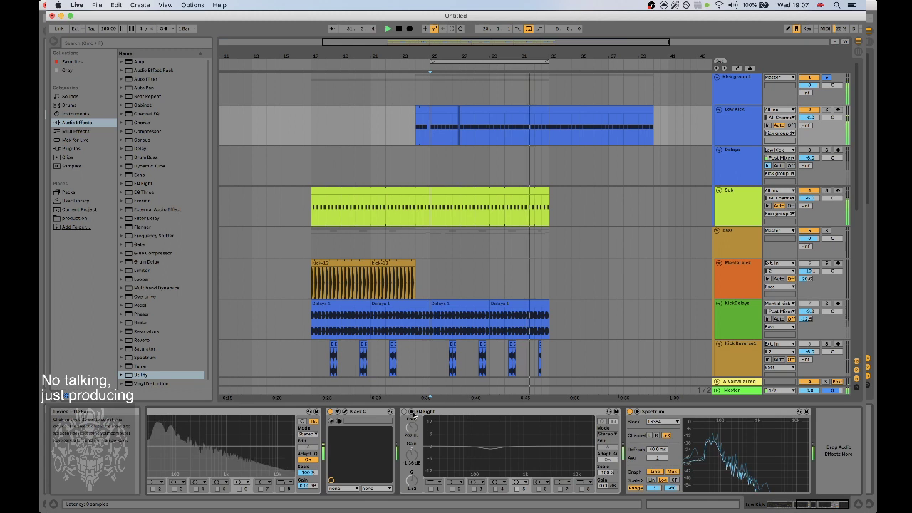
pyautogui.click(503, 413)
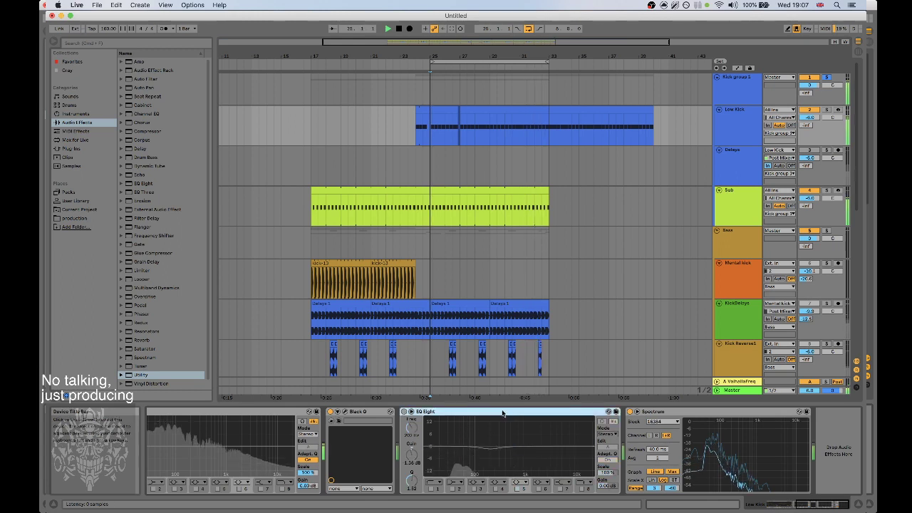
pyautogui.press('Delete')
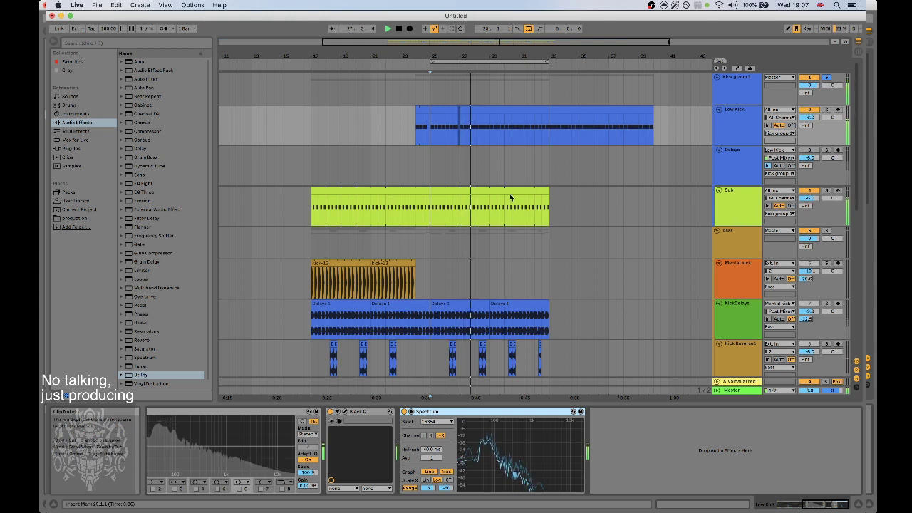
# Deactivate the kick group's Delays track and look over the bass tracks while the loop plays.
pyautogui.click(808, 151)
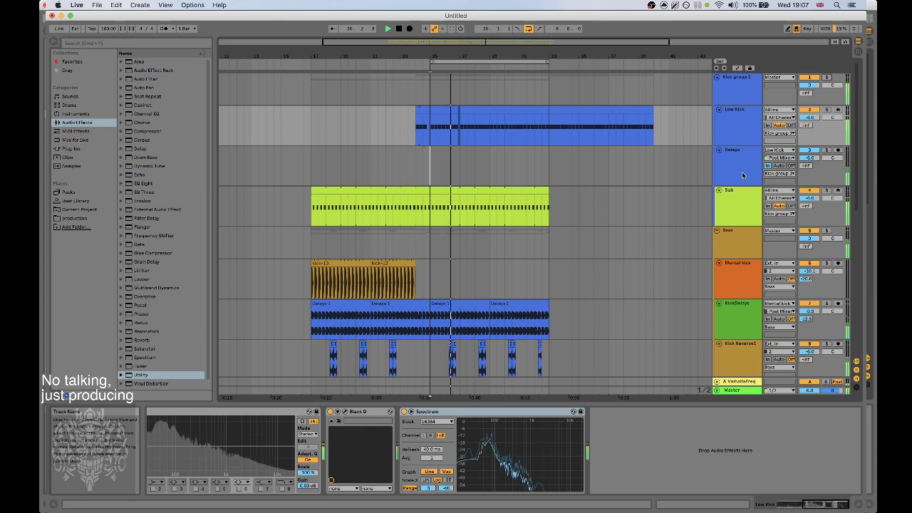
pyautogui.scroll(-5, 673, 209)
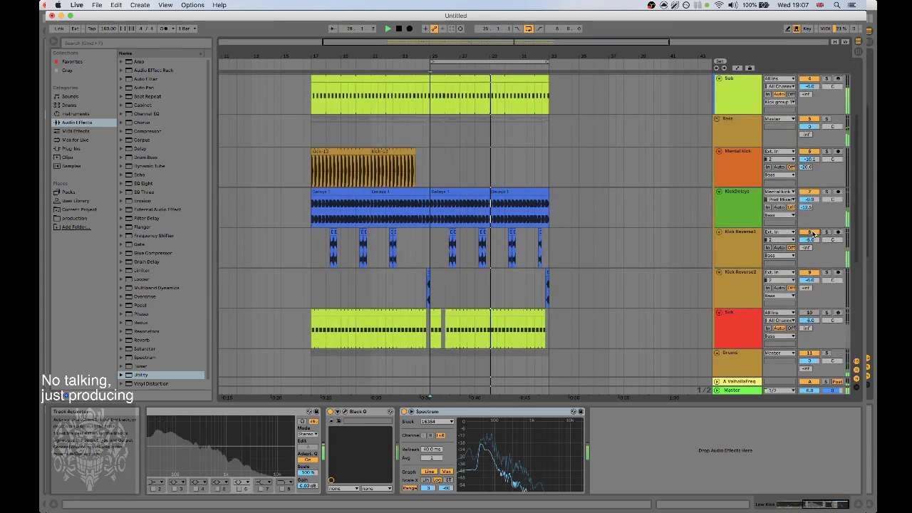
pyautogui.scroll(4, 546, 204)
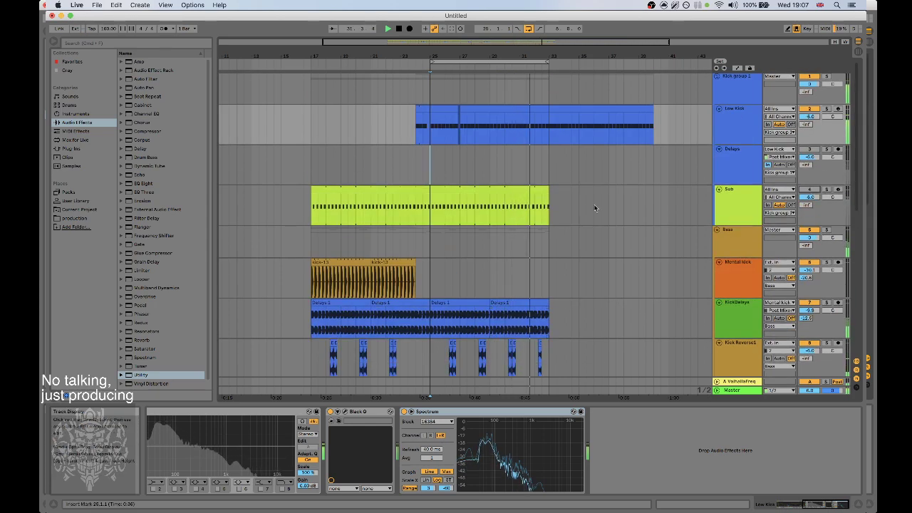
pyautogui.scroll(-3, 536, 171)
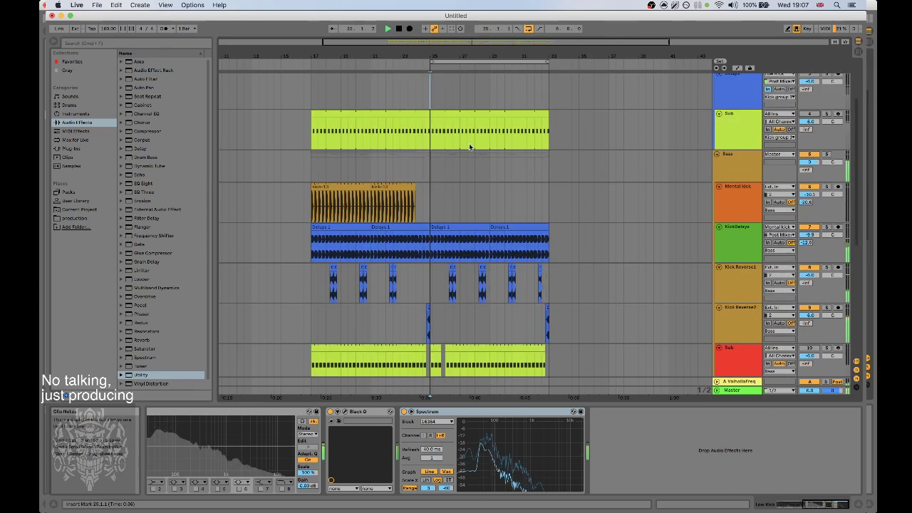
pyautogui.scroll(3, 471, 100)
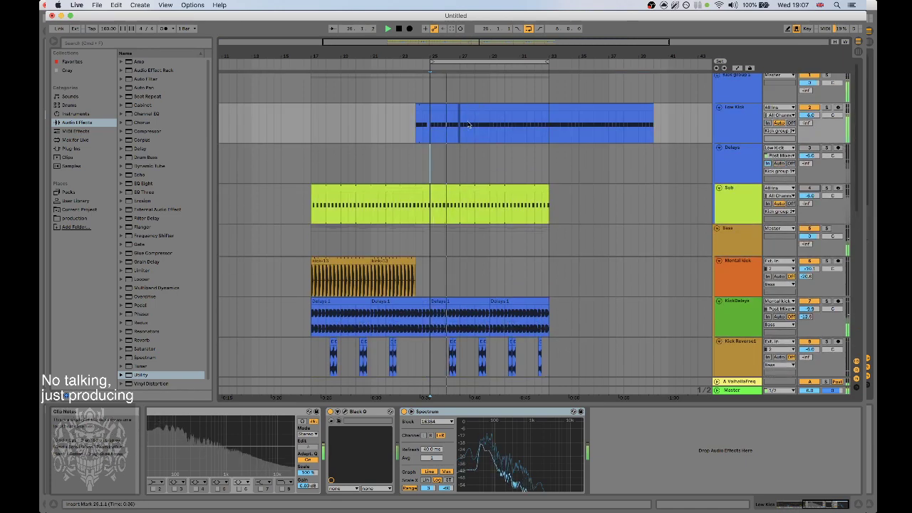
# Solo the Low Kick track and bring the sampler at the start of its device chain into view.
pyautogui.click(731, 119)
pyautogui.click(827, 108)
pyautogui.click(746, 125)
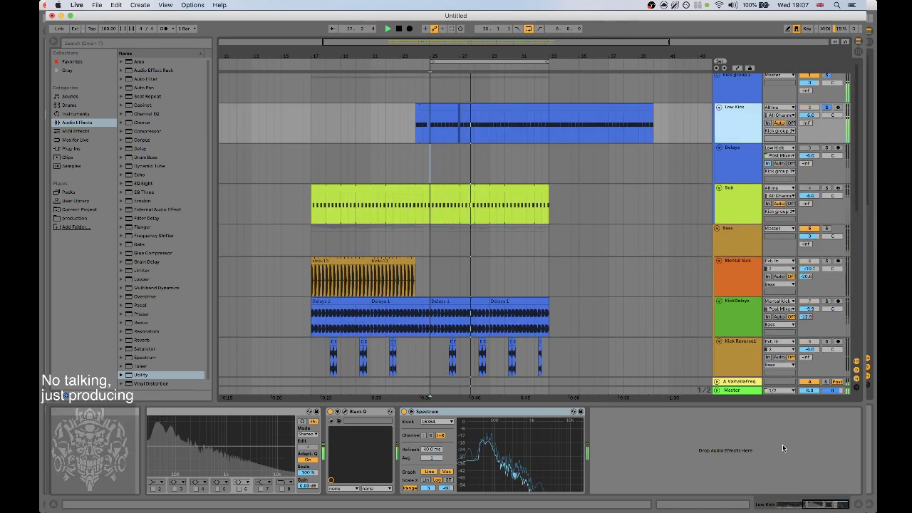
pyautogui.click(788, 504)
pyautogui.click(451, 412)
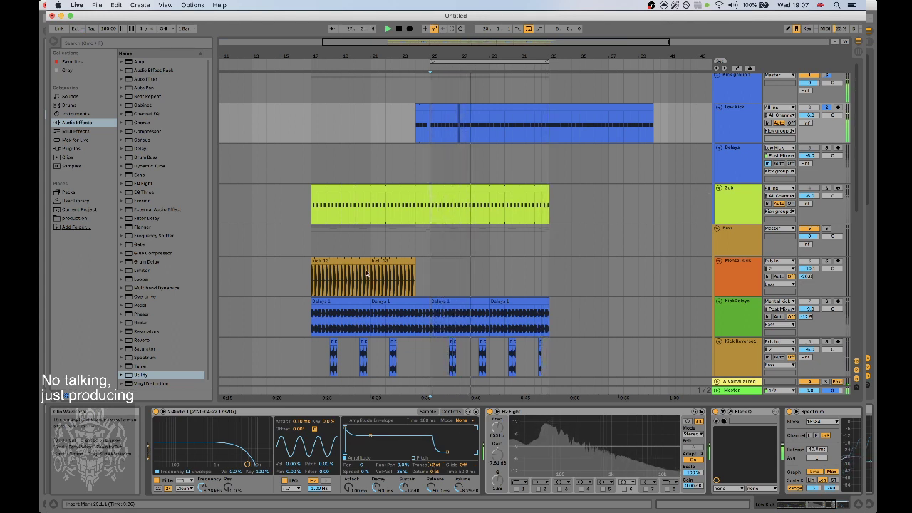
# Copy the first kick-13 clip on the Mental kick track to bar 25 and extend the copy to bar 33.
pyautogui.click(342, 261)
pyautogui.press('super+c')
pyautogui.click(432, 271)
pyautogui.press('super+v')
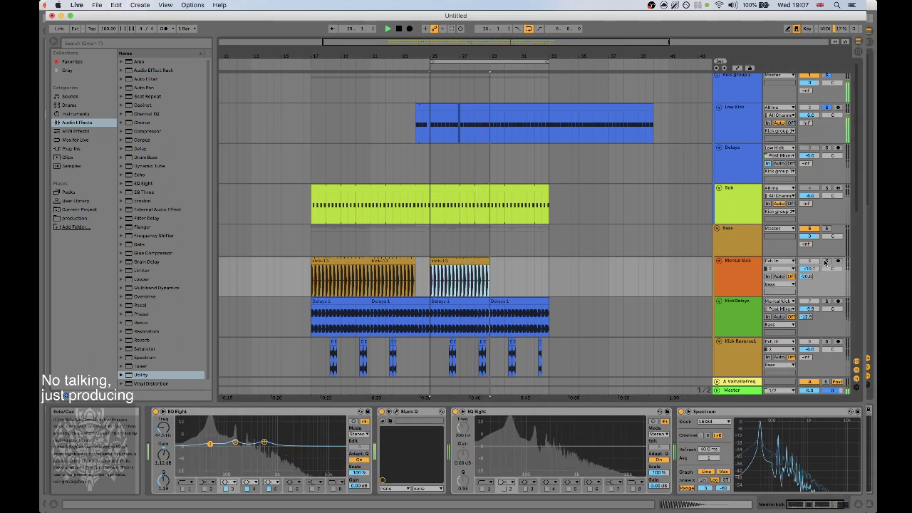
pyautogui.moveTo(487, 261); pyautogui.dragTo(549, 261)
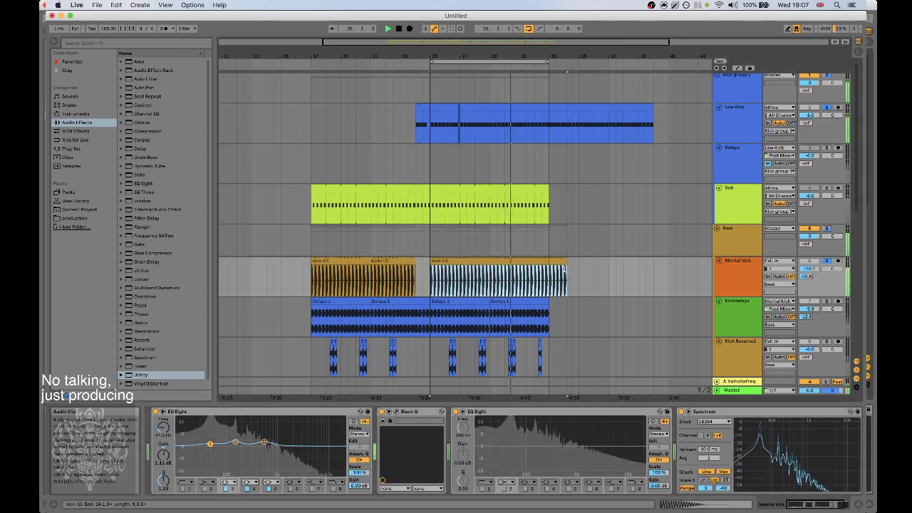
# Set the Low Kick sampler's global transpose to +3 st and adjust its global detune.
pyautogui.click(731, 128)
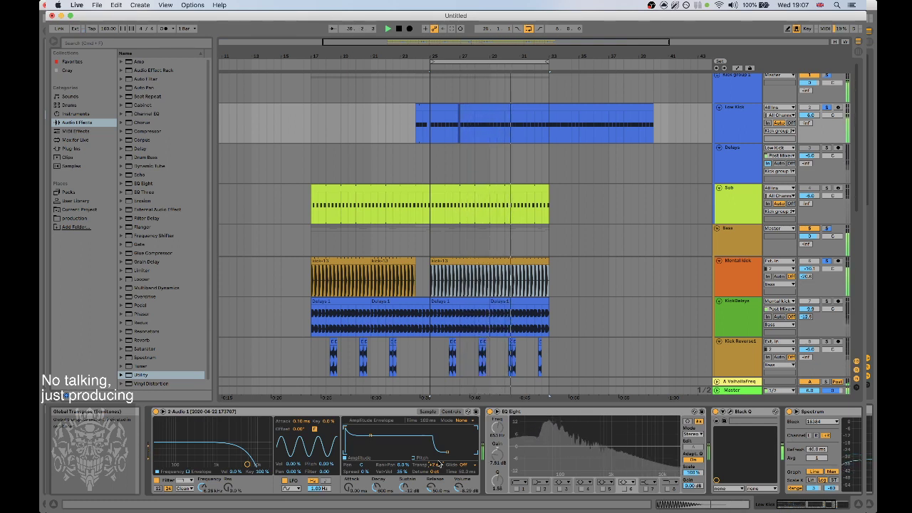
pyautogui.moveTo(437, 471); pyautogui.dragTo(437, 474)
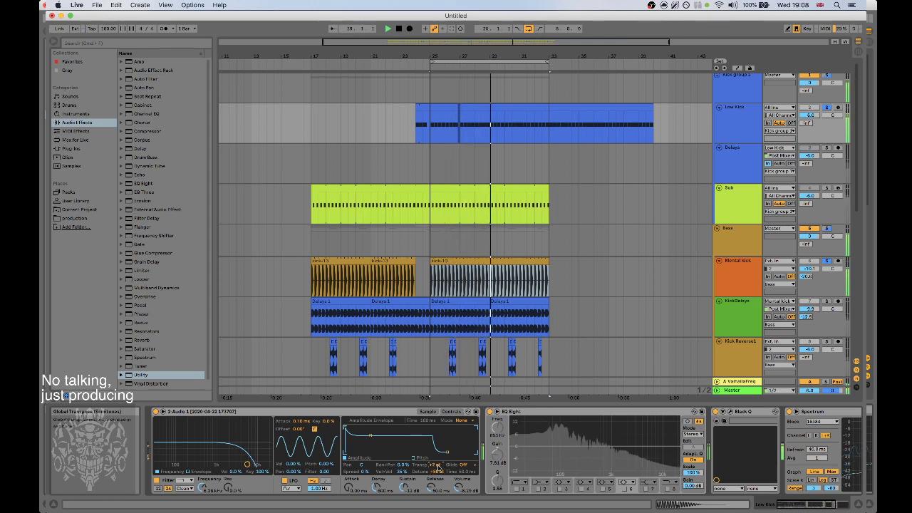
pyautogui.moveTo(436, 471); pyautogui.dragTo(437, 492)
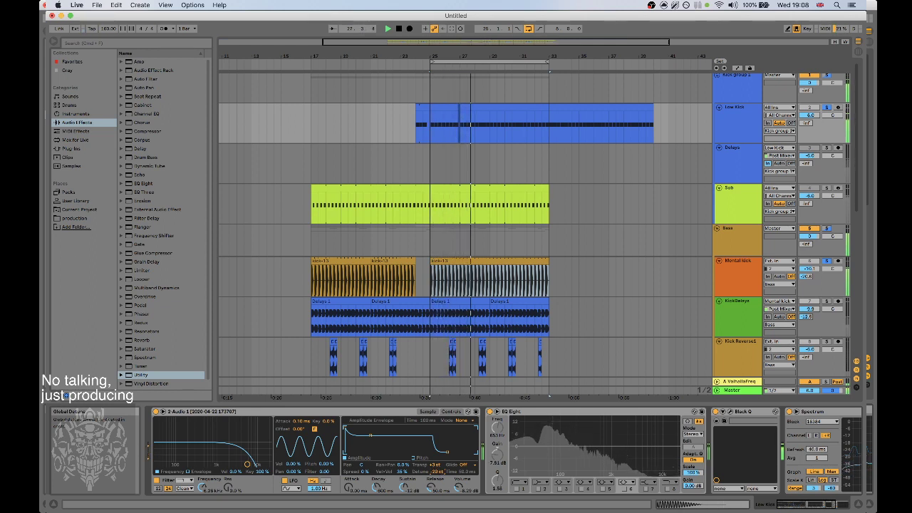
pyautogui.moveTo(439, 472); pyautogui.dragTo(440, 474)
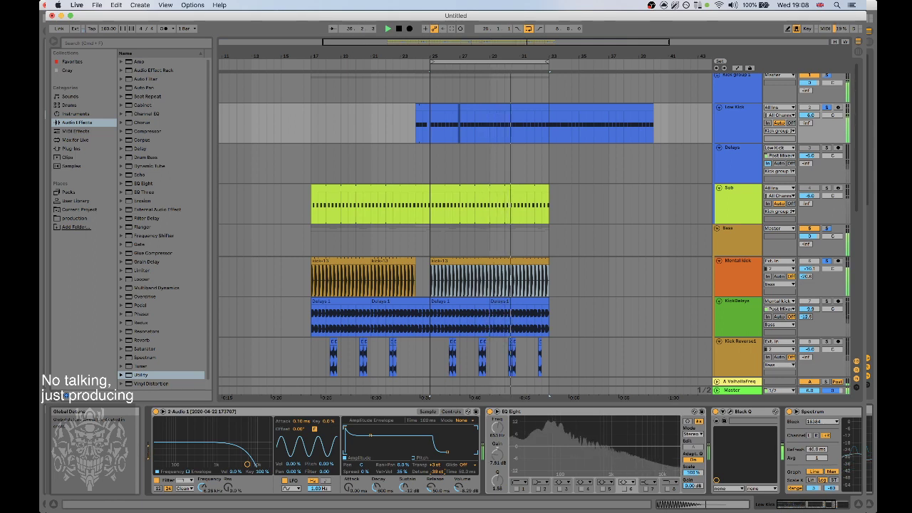
pyautogui.moveTo(437, 472); pyautogui.dragTo(437, 470)
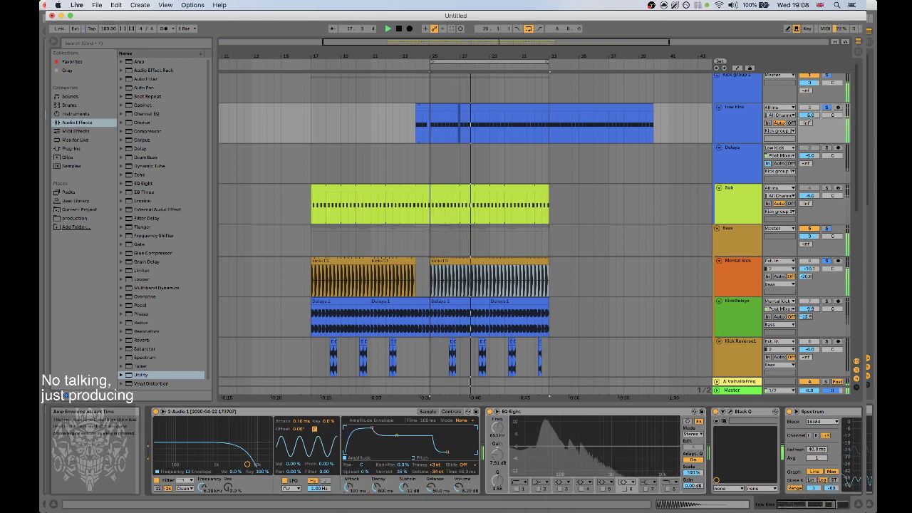
# Set the Low Kick sampler's amplitude attack to 0.00 ms and release to about 10.2 ms, with only Low Kick soloed.
pyautogui.moveTo(349, 488); pyautogui.dragTo(349, 508)
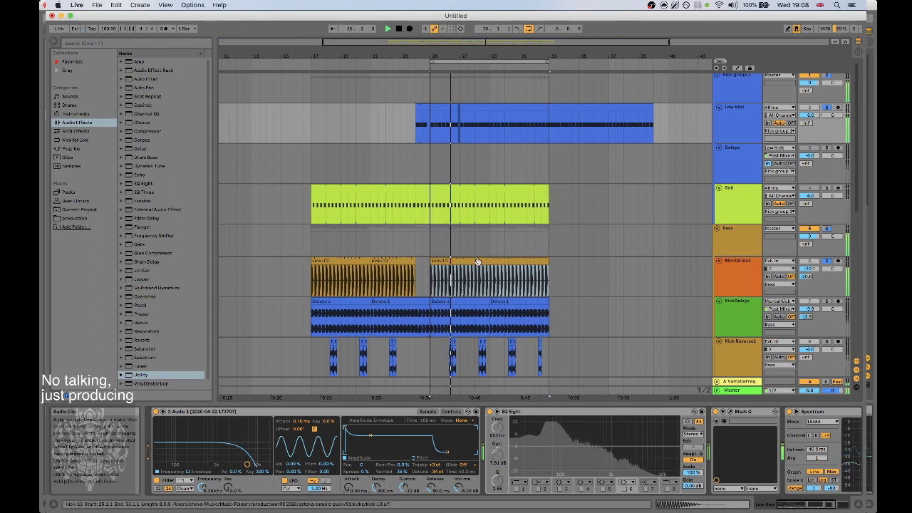
pyautogui.click(741, 279)
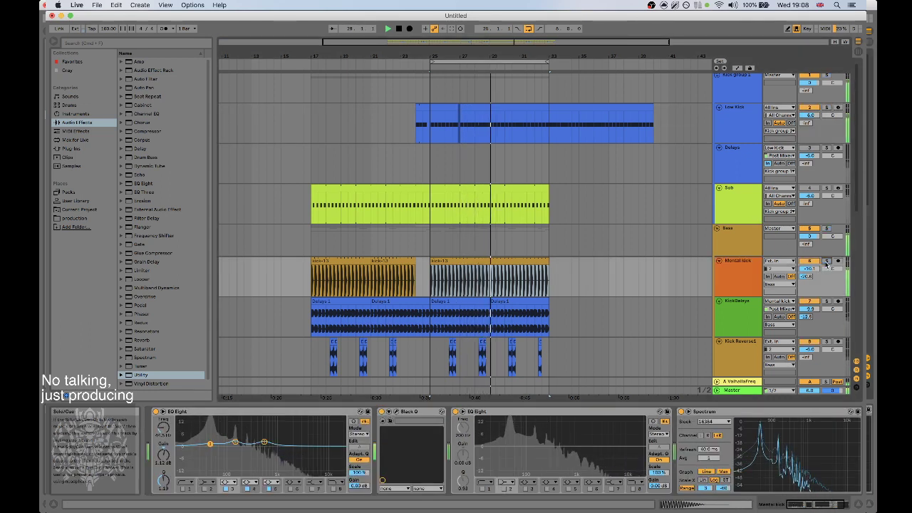
pyautogui.click(827, 107)
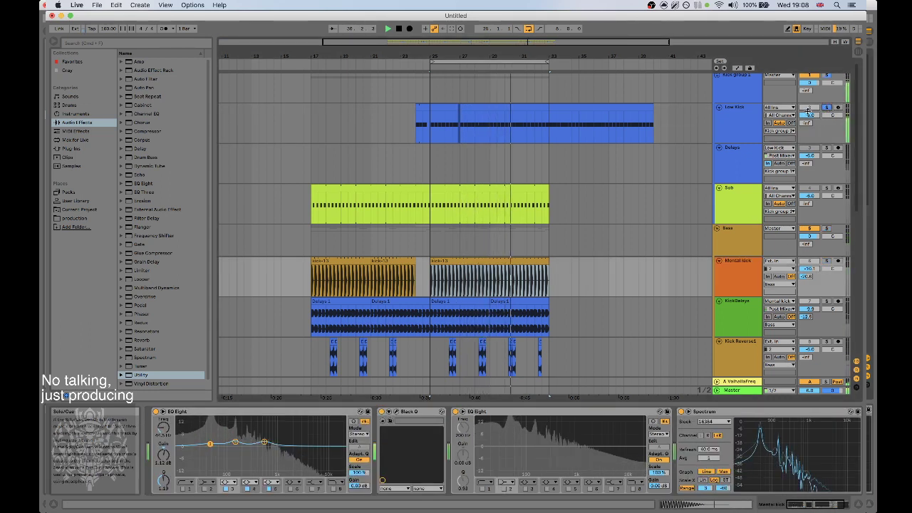
pyautogui.click(743, 116)
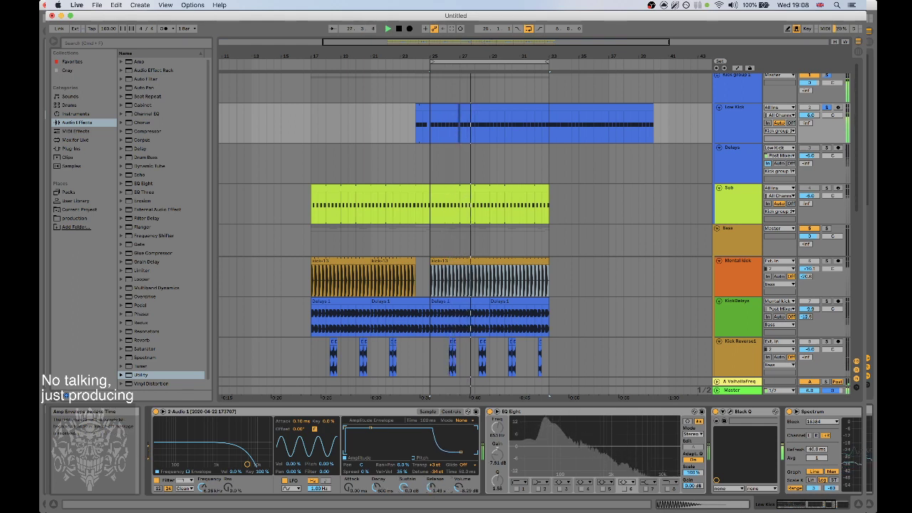
pyautogui.moveTo(432, 490); pyautogui.dragTo(432, 507)
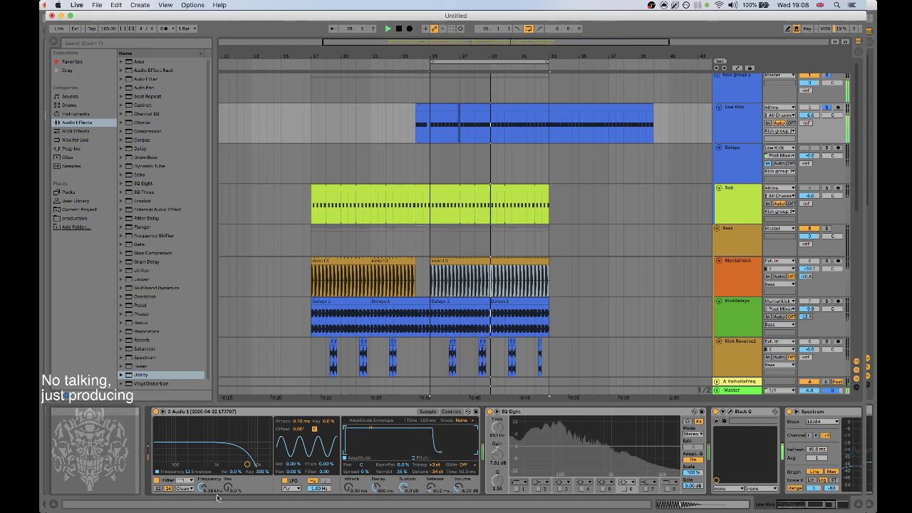
# Solo the Mental kick track alongside Low Kick and compare the sound with Low Kick's solo off and on.
pyautogui.click(825, 261)
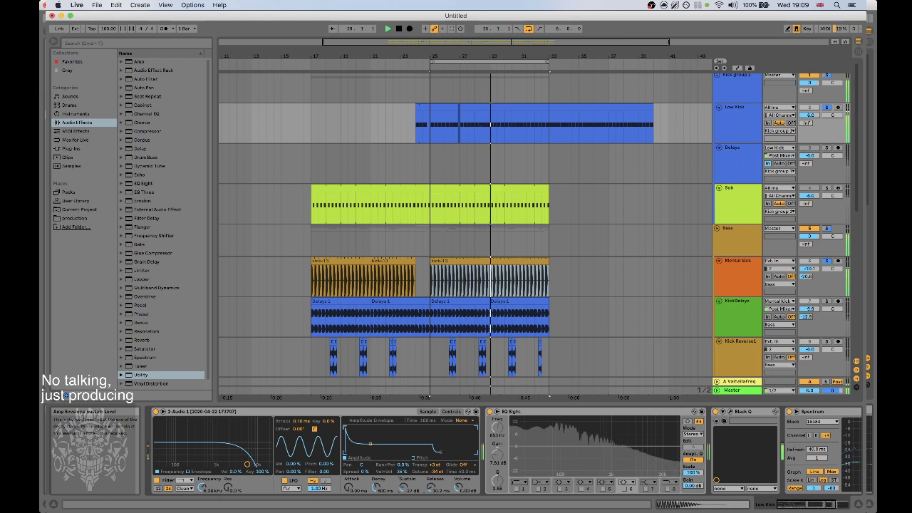
pyautogui.click(828, 108)
pyautogui.click(827, 108)
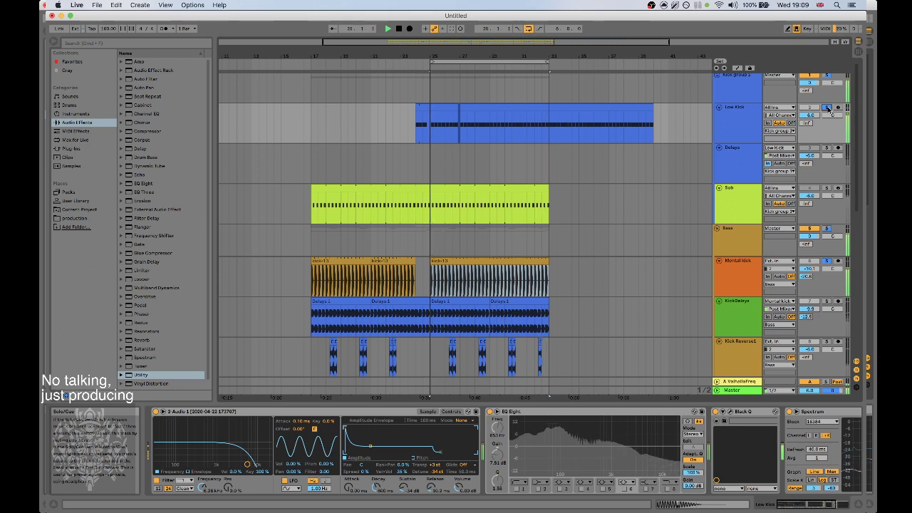
pyautogui.click(745, 268)
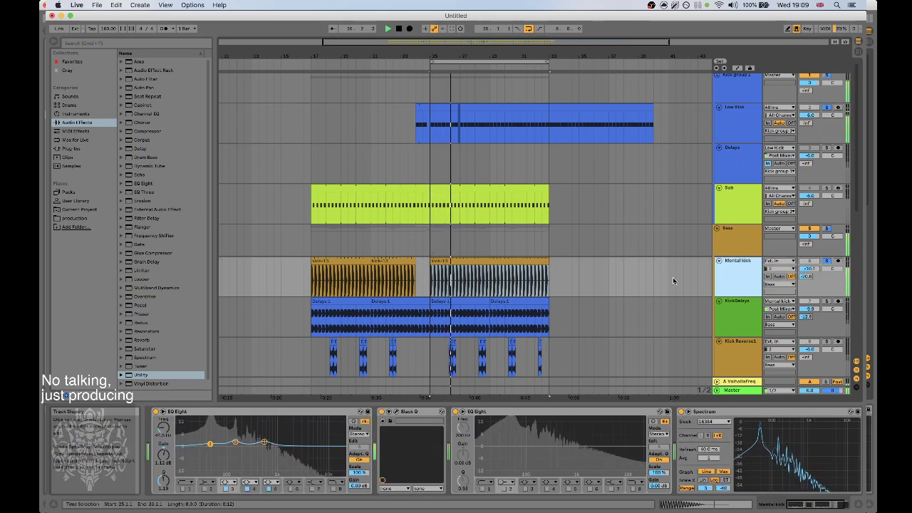
pyautogui.click(827, 108)
pyautogui.click(827, 108)
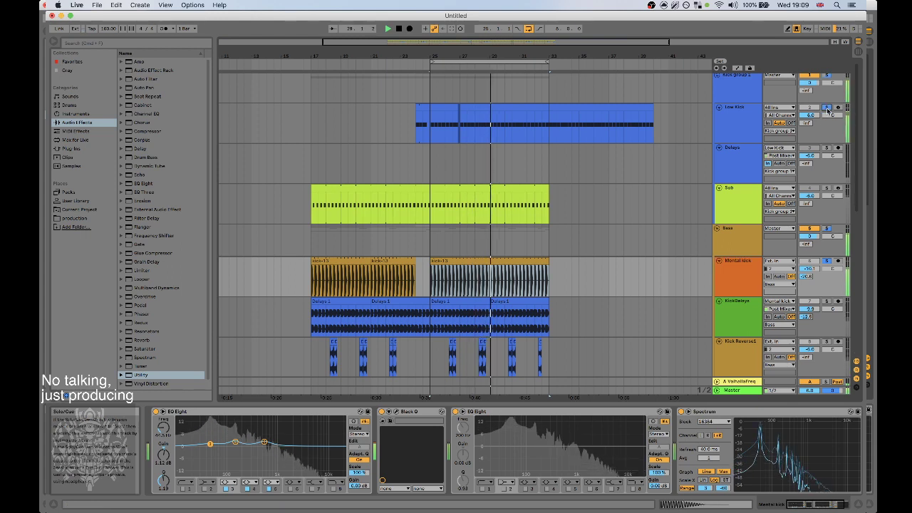
# Add a Glue Compressor at the end of the Mental kick chain and delete the Spectrum and second EQ Eight before it.
pyautogui.click(833, 505)
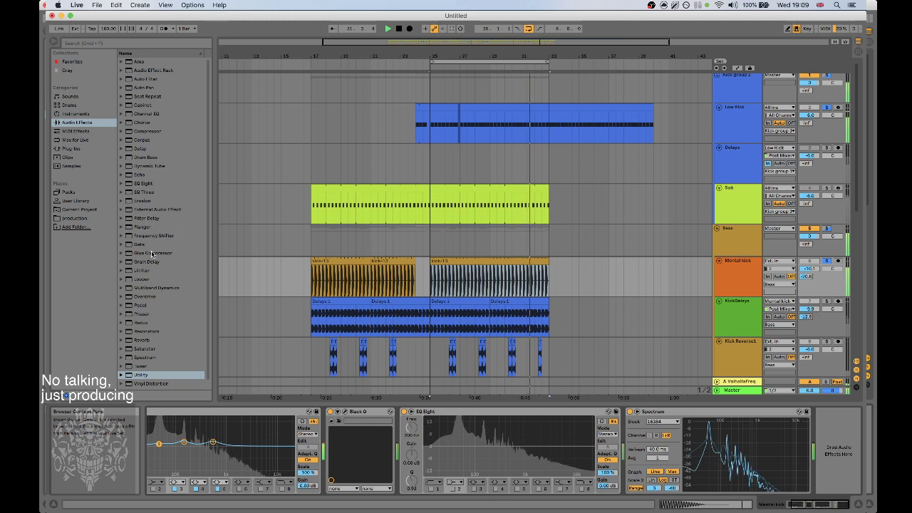
pyautogui.moveTo(141, 254); pyautogui.dragTo(730, 443)
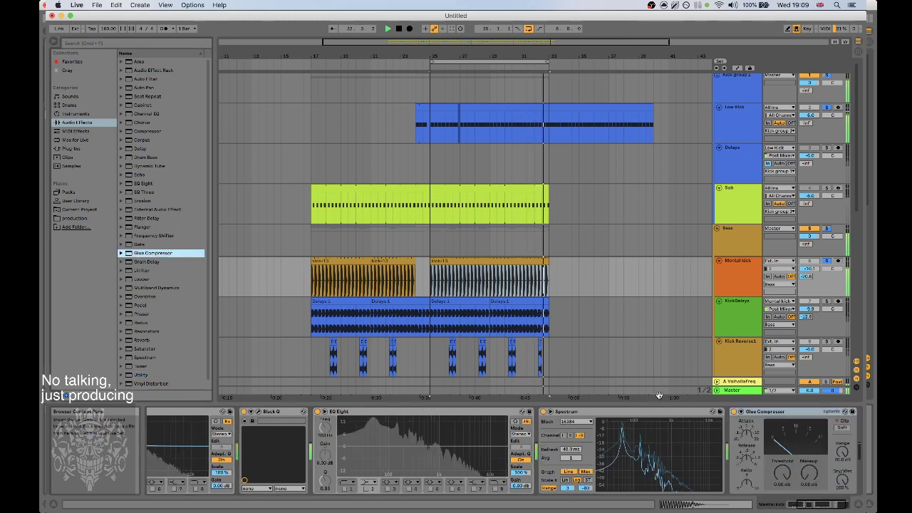
pyautogui.click(657, 413)
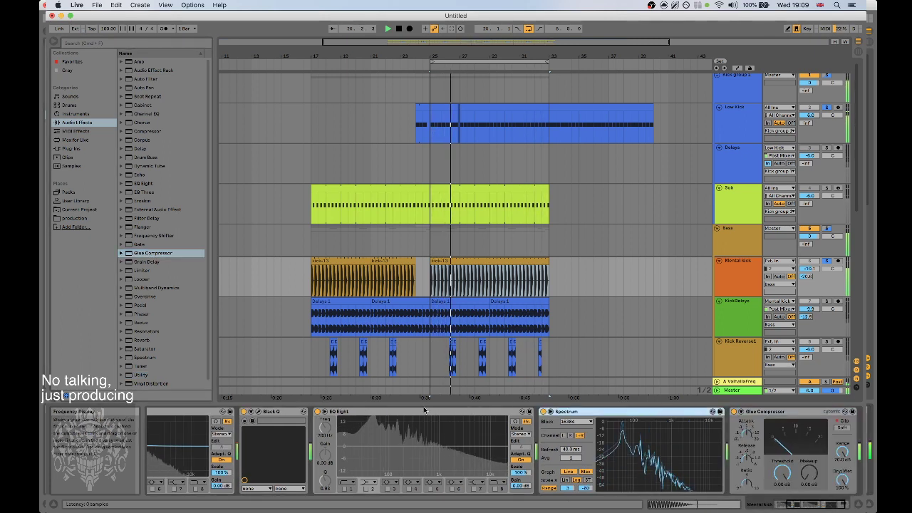
pyautogui.press('Delete')
pyautogui.click(421, 412)
pyautogui.press('Delete')
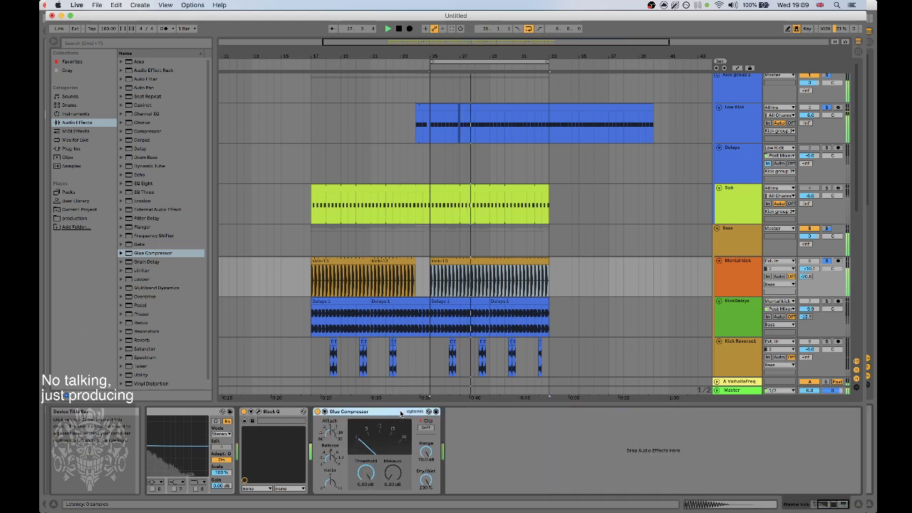
# Enable the Glue Compressor's sidechain with Low Kick as its source and lower the threshold to about -12.1 dB.
pyautogui.click(326, 412)
pyautogui.click(330, 422)
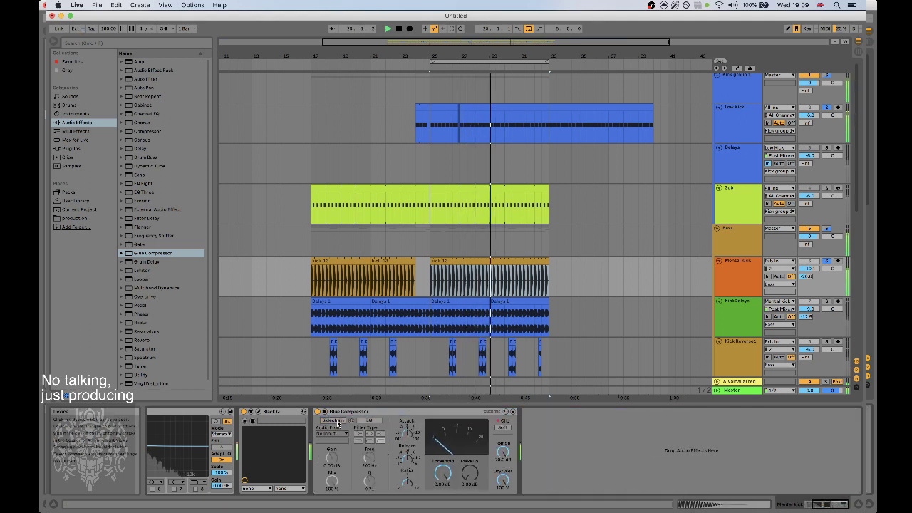
pyautogui.click(337, 434)
pyautogui.click(335, 288)
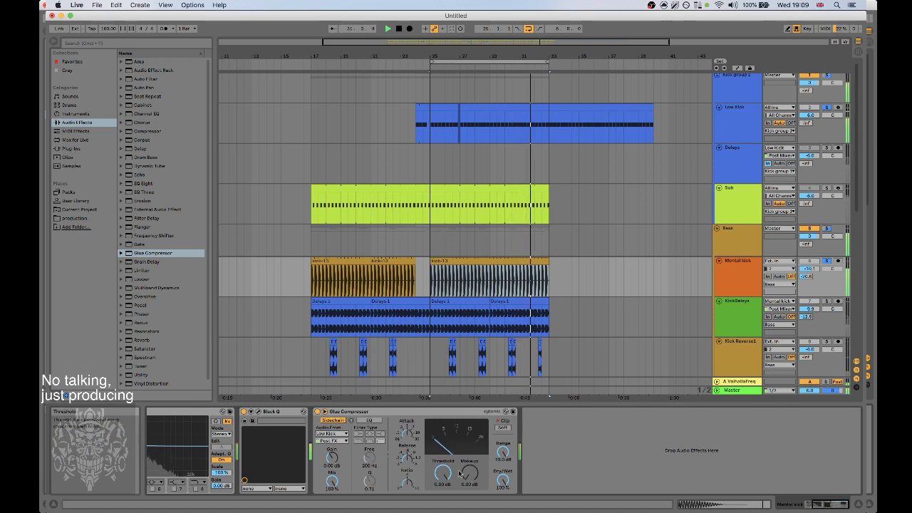
pyautogui.moveTo(443, 474); pyautogui.dragTo(443, 479)
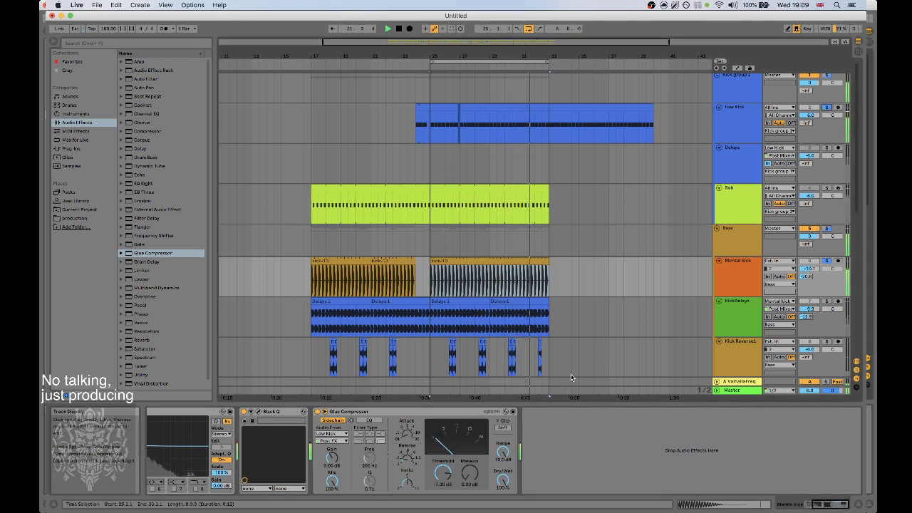
pyautogui.moveTo(442, 473); pyautogui.dragTo(442, 487)
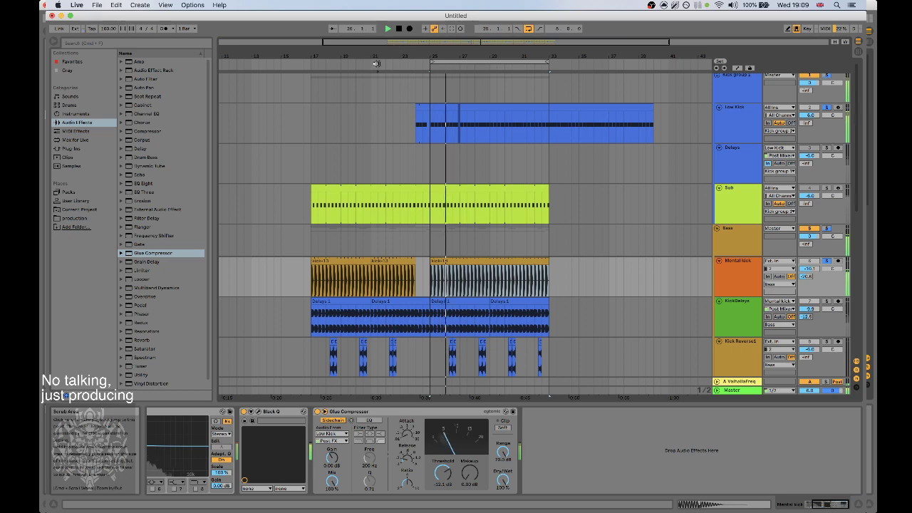
# Extend the Mental kick clip before bar 25 to end at 24.4.1 and replay the lead-in to the loop.
pyautogui.click(375, 64)
pyautogui.moveTo(415, 262); pyautogui.dragTo(427, 261)
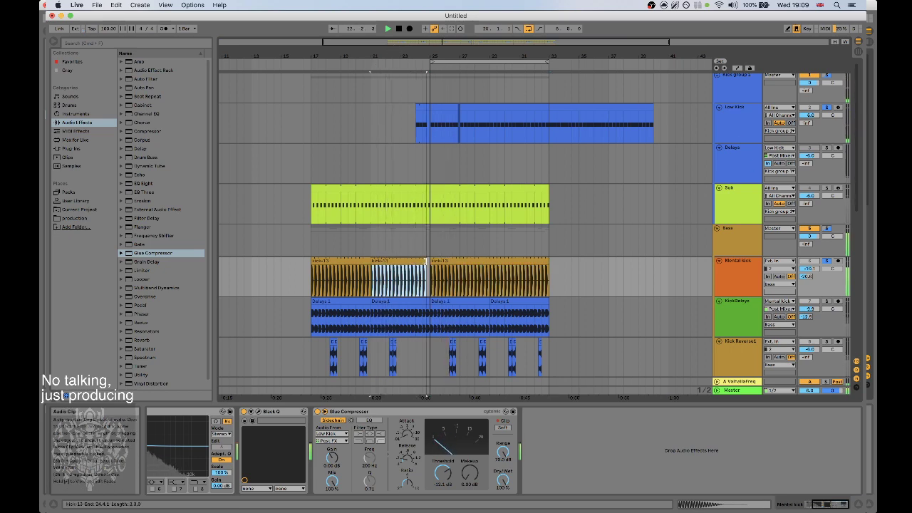
pyautogui.moveTo(413, 49); pyautogui.dragTo(442, 73)
pyautogui.click(375, 59)
# Duplicate the Mental kick audio from 24.2.1 to 24.2.4 so that the copy starts at 24.2.4.
pyautogui.click(450, 284)
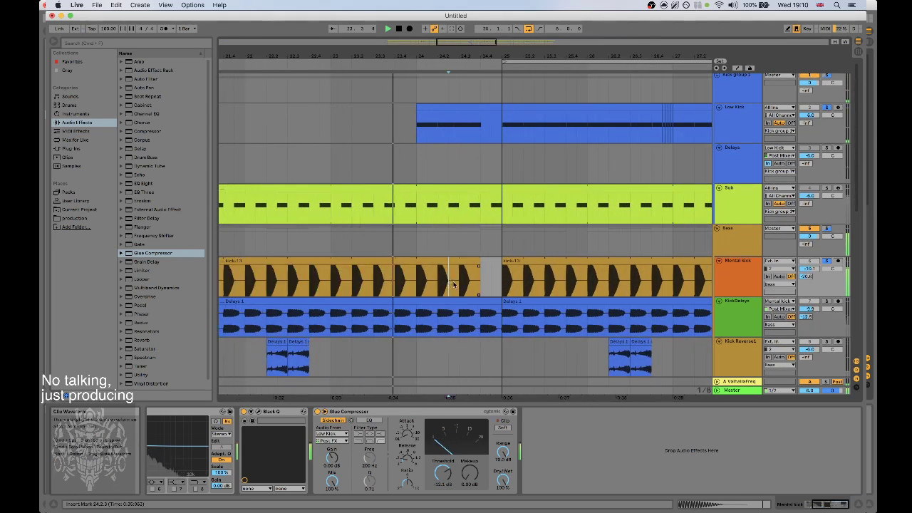
pyautogui.moveTo(447, 285); pyautogui.dragTo(440, 285)
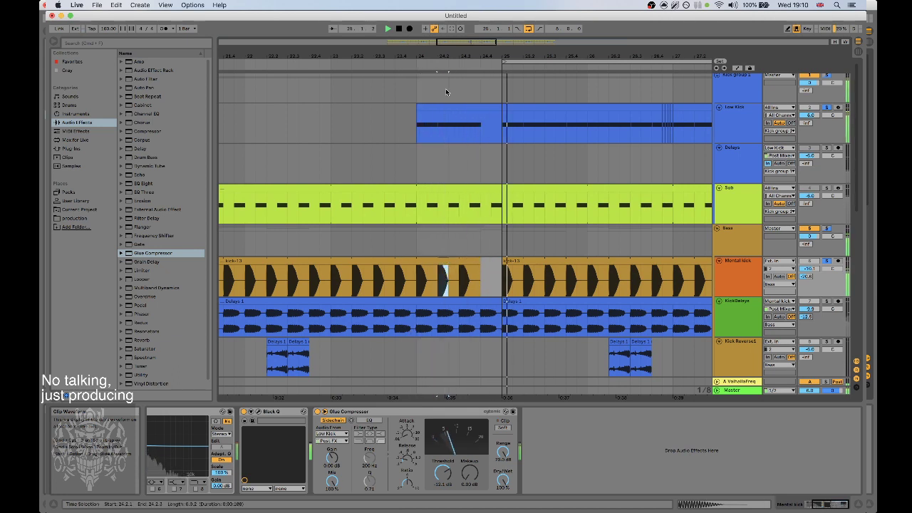
pyautogui.moveTo(367, 56); pyautogui.dragTo(367, 75)
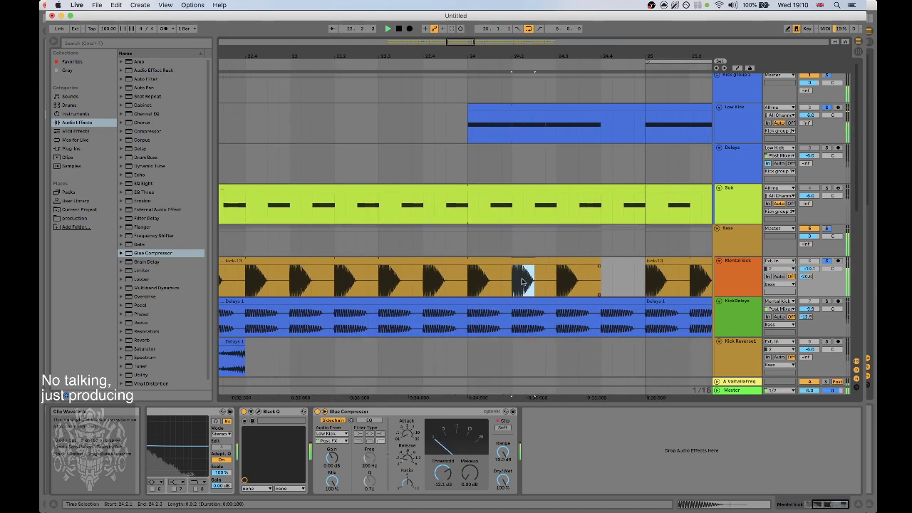
pyautogui.moveTo(529, 263); pyautogui.dragTo(549, 267)
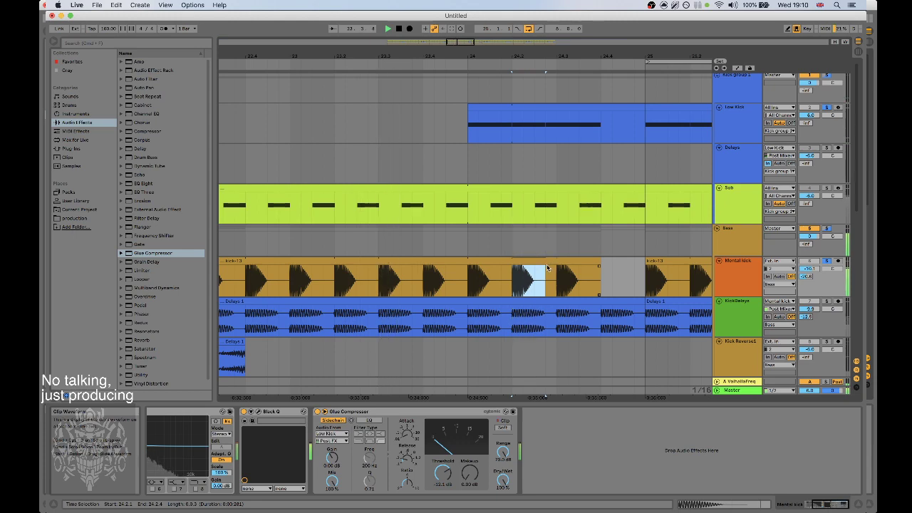
pyautogui.press('super+d')
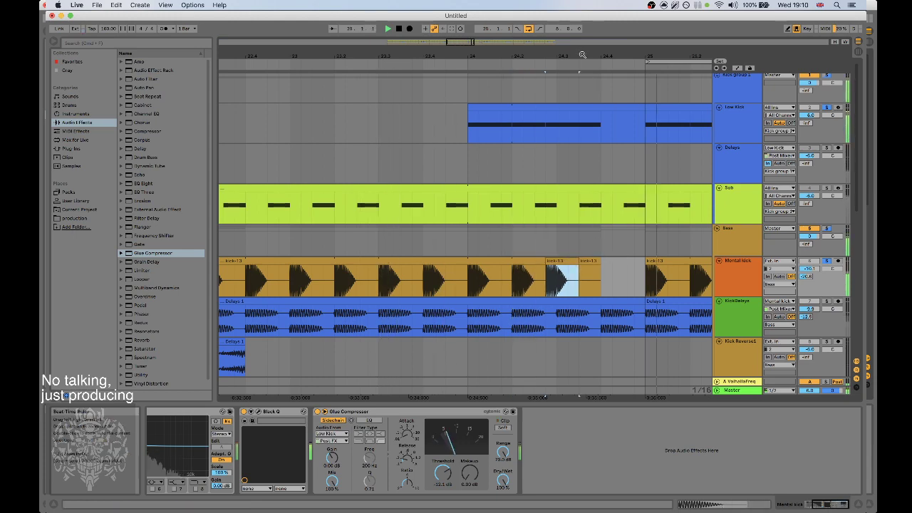
# Copy the 1/32 slice at 26.4.1 on Mental kick, repeat it from 26.4.3 up to bar 27, and play the result.
pyautogui.moveTo(581, 56); pyautogui.dragTo(374, 20)
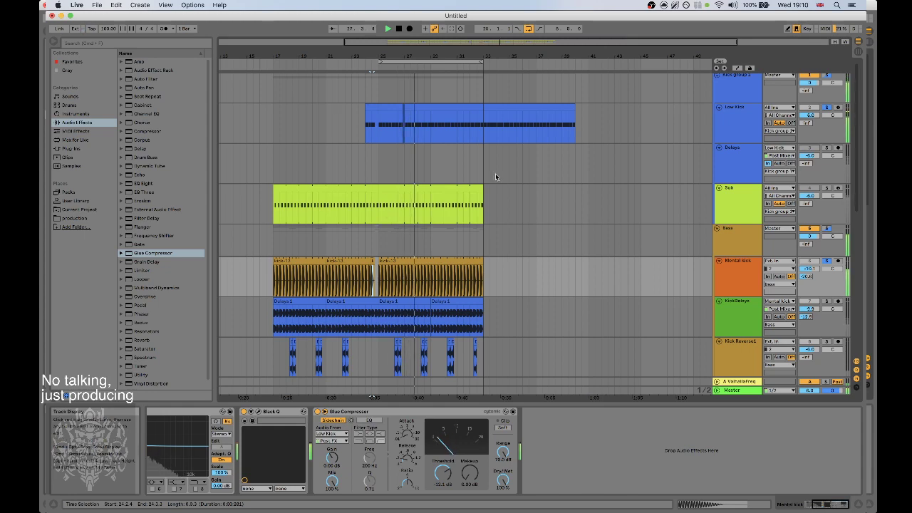
pyautogui.moveTo(410, 56); pyautogui.dragTo(409, 211)
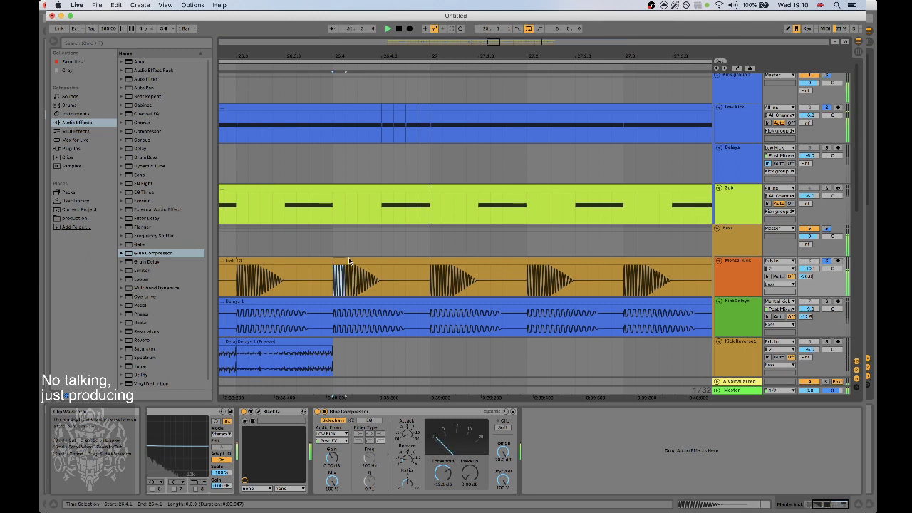
pyautogui.press('super+v')
pyautogui.press('super+d')
pyautogui.press('super+d')
pyautogui.press('super+d')
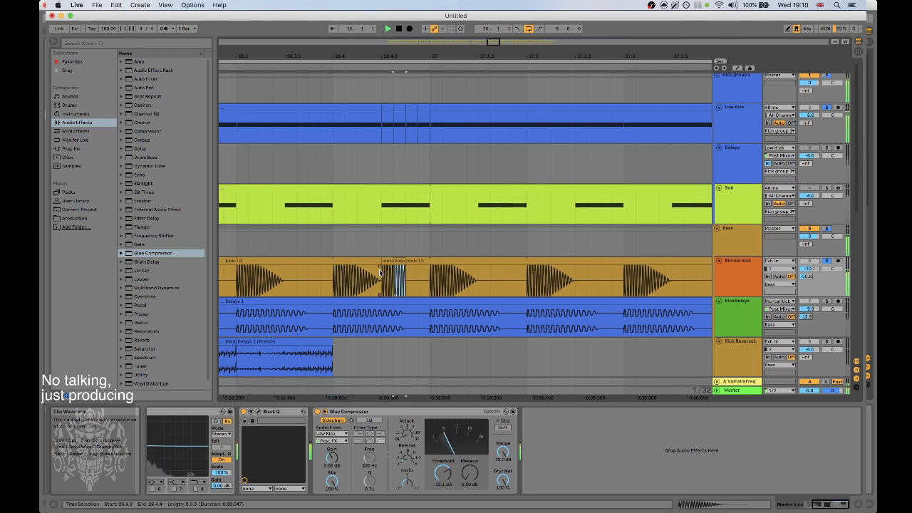
pyautogui.click(315, 68)
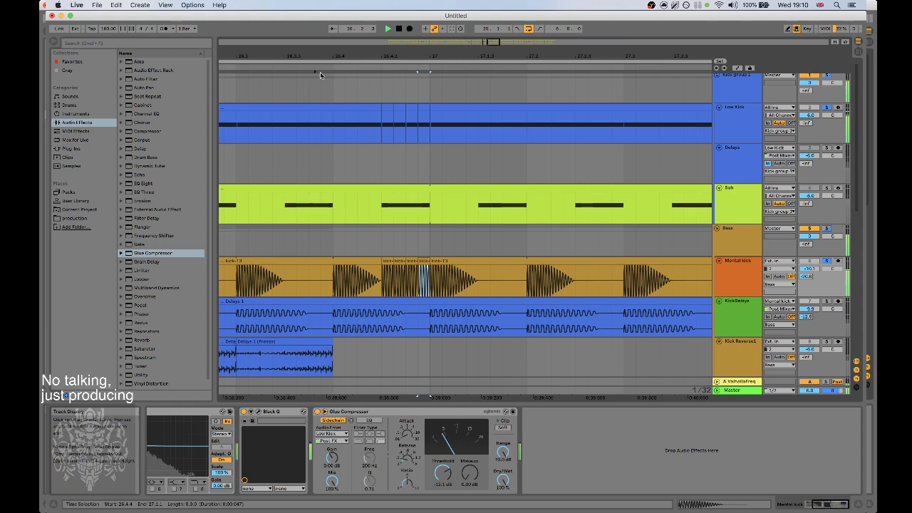
# Play the arrangement from just before bar 17 with the kick solos off and mute the "snare" track.
pyautogui.moveTo(483, 57); pyautogui.dragTo(483, 8)
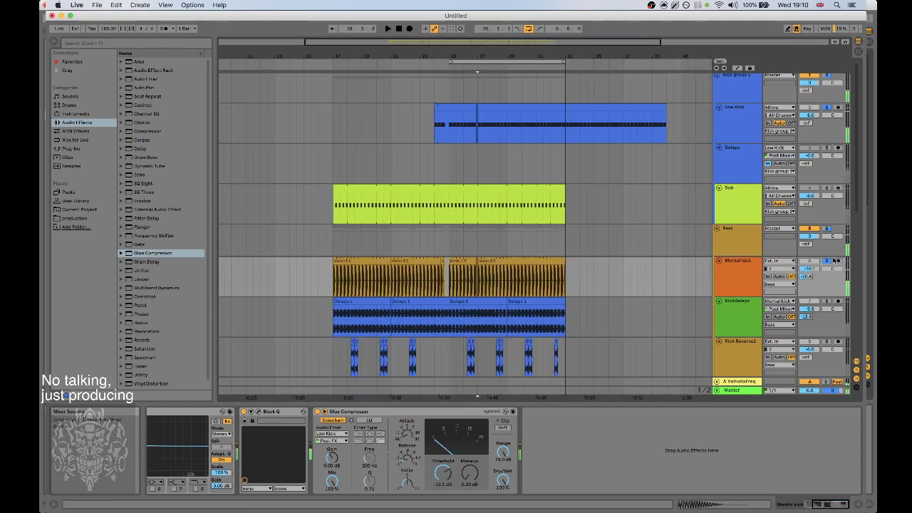
pyautogui.click(328, 64)
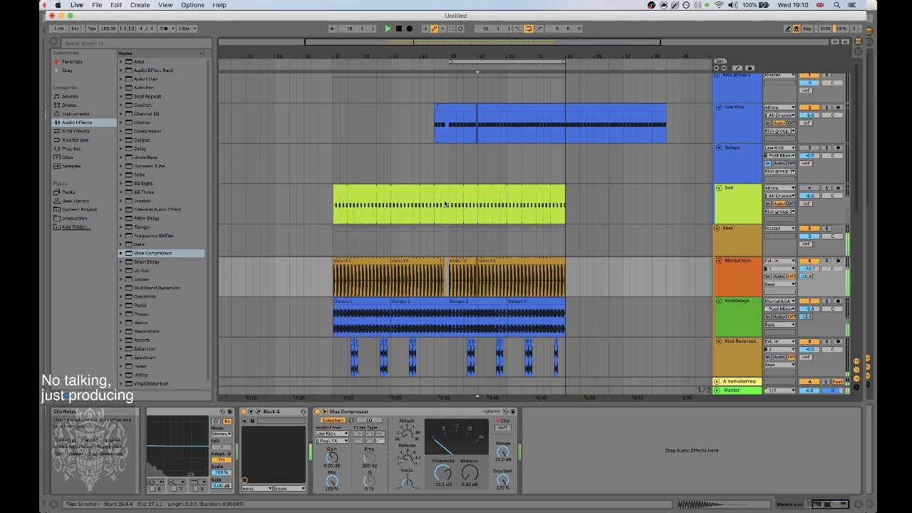
pyautogui.scroll(-5, 456, 205)
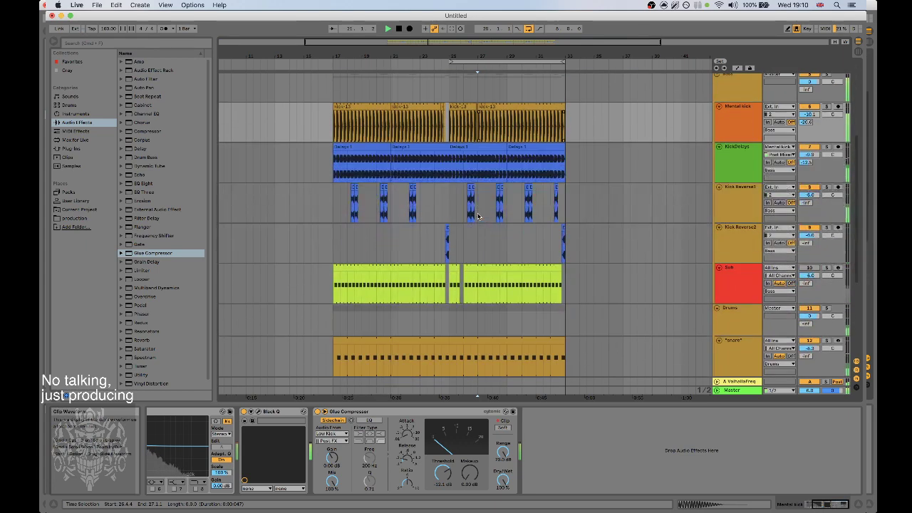
pyautogui.scroll(-2, 480, 215)
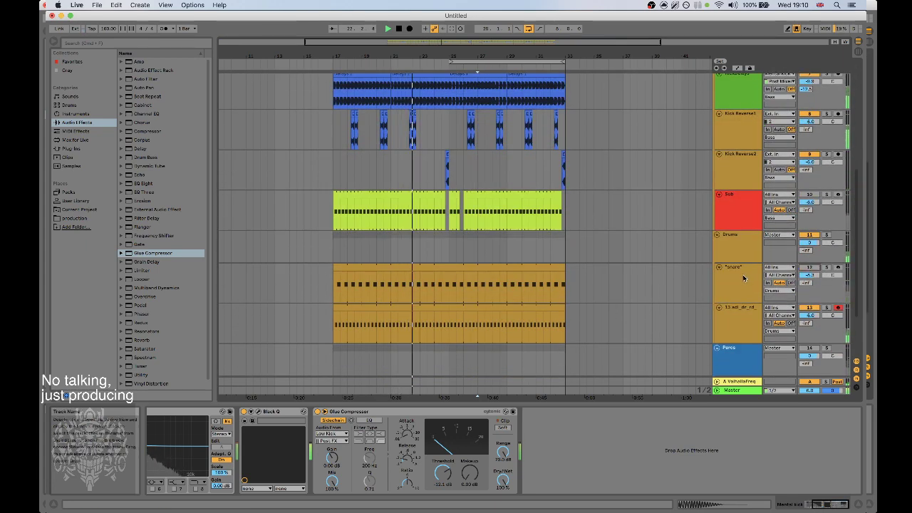
pyautogui.click(821, 270)
pyautogui.click(810, 268)
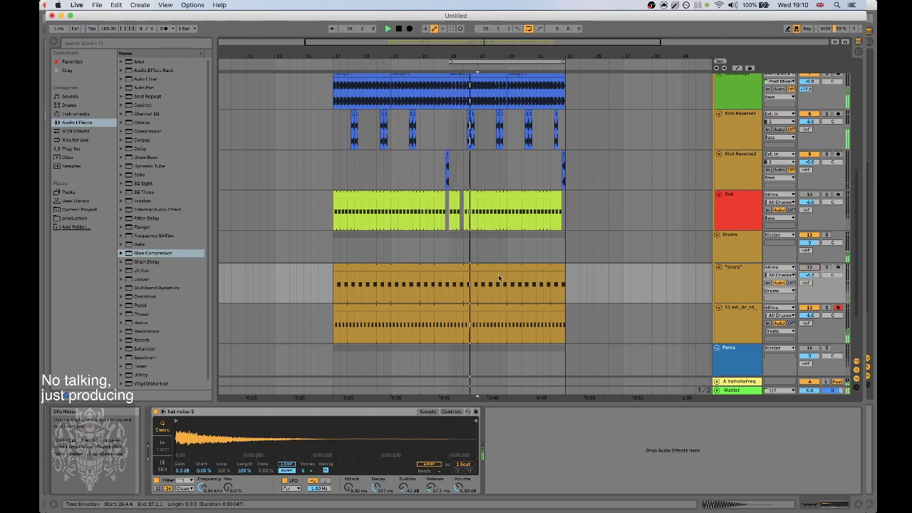
# Show the devices of the kick group's Sub track and activate that track.
pyautogui.scroll(5, 499, 276)
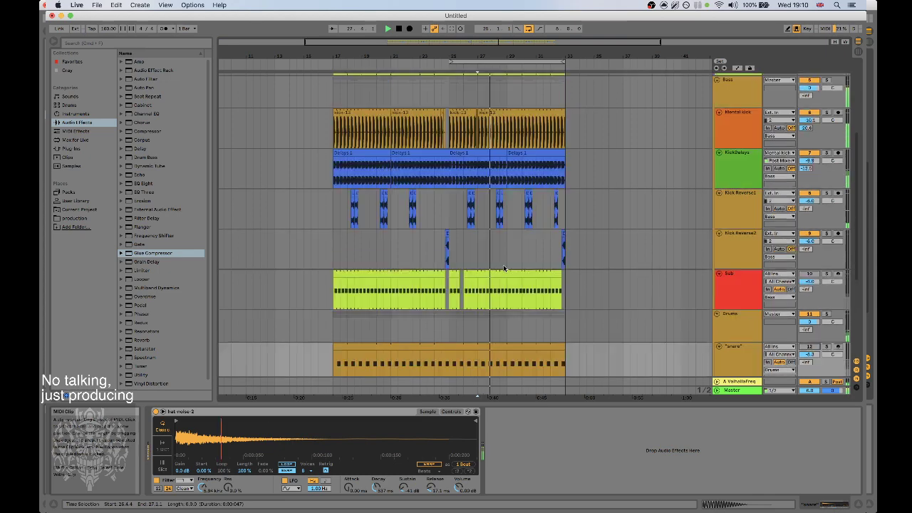
pyautogui.scroll(2, 503, 265)
pyautogui.click(742, 152)
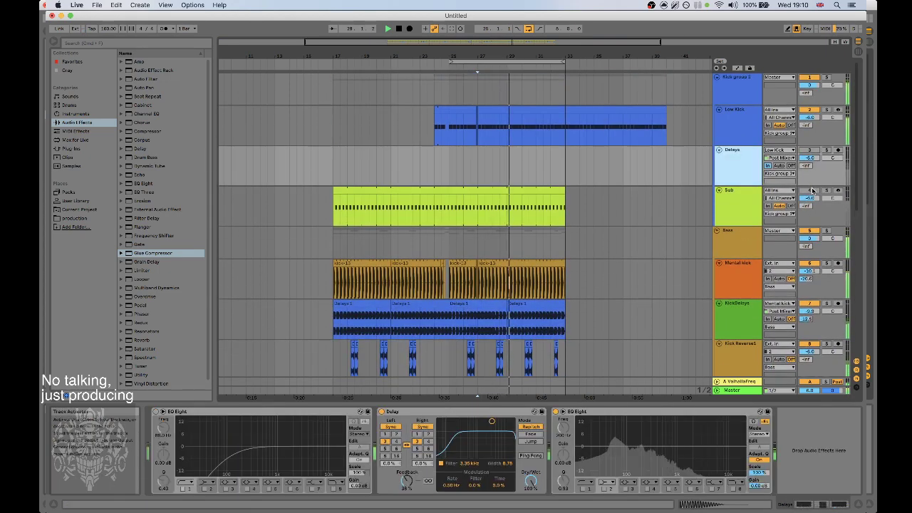
pyautogui.click(811, 191)
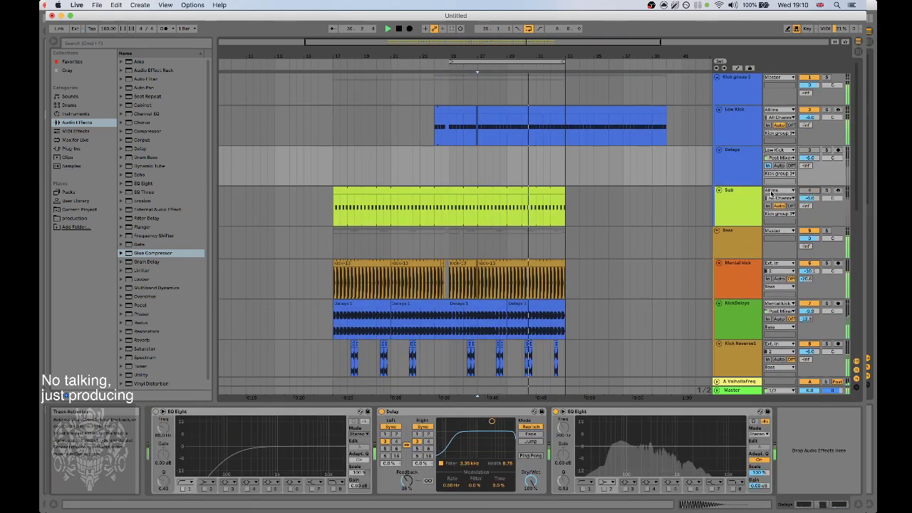
pyautogui.click(735, 204)
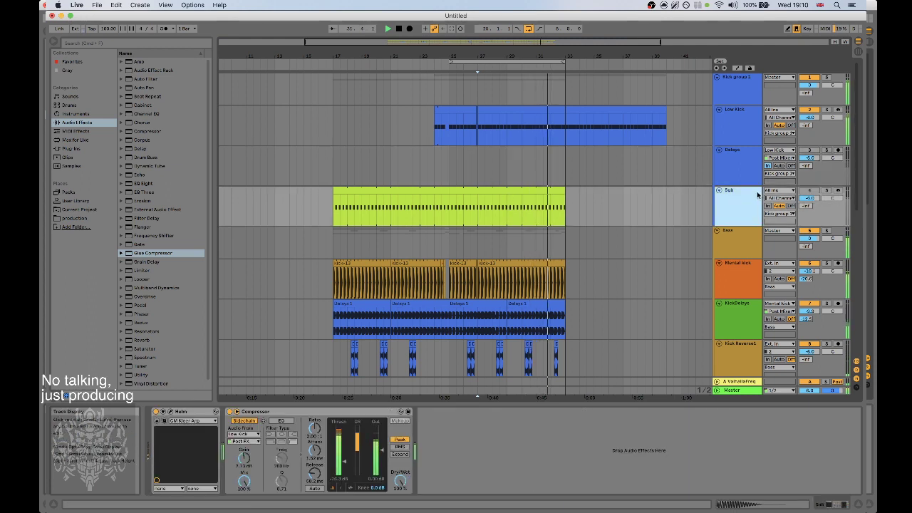
pyautogui.click(811, 193)
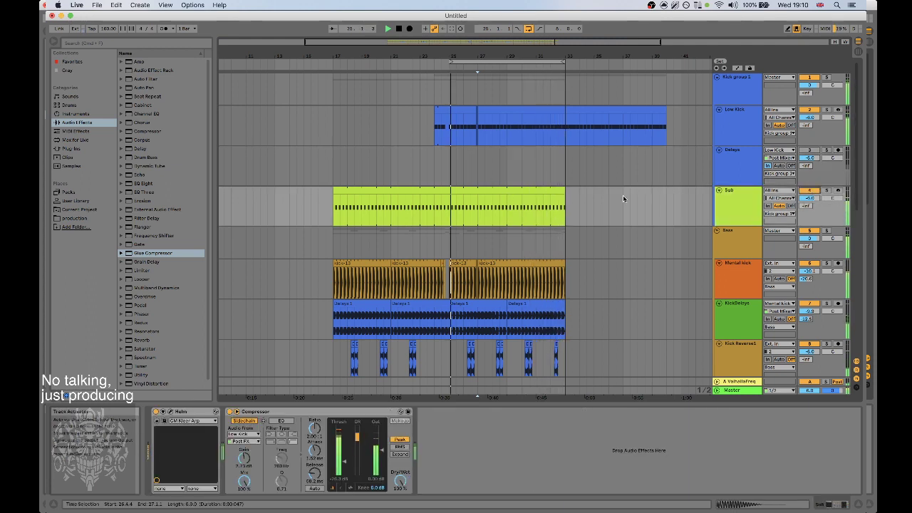
# Open the first clip on the kick group's Sub track and transpose all its notes to G1, trying other pitches during playback.
pyautogui.click(504, 192)
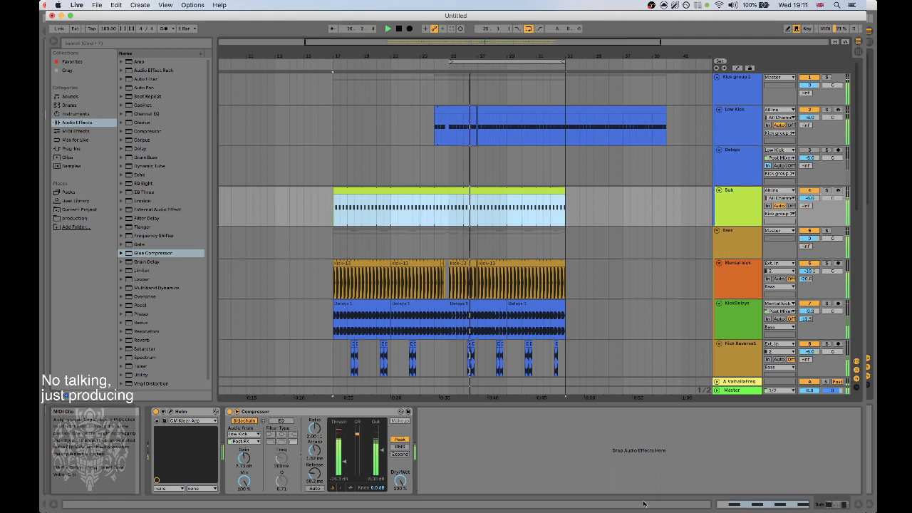
pyautogui.click(746, 504)
pyautogui.click(449, 454)
pyautogui.press('super+a')
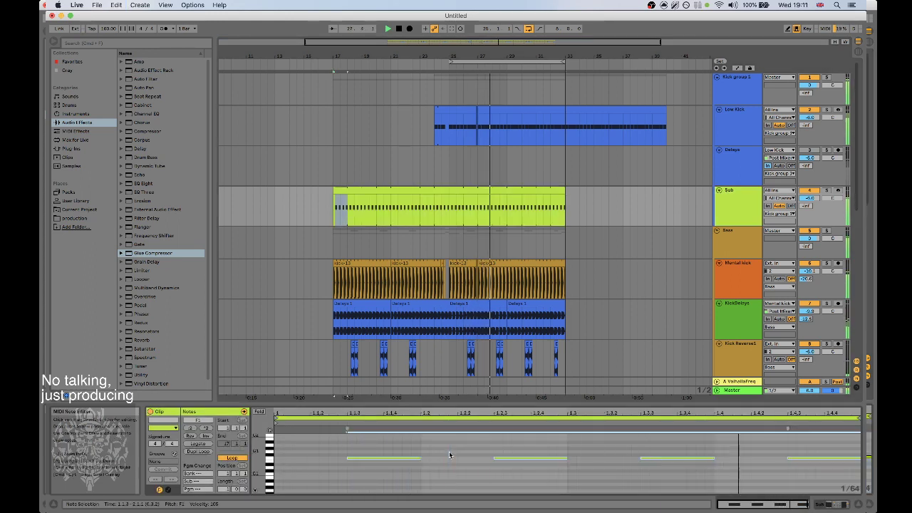
pyautogui.press('Down')
pyautogui.press('Down')
pyautogui.press('Down')
pyautogui.press('Up')
pyautogui.press('Up')
pyautogui.press('Up')
pyautogui.press('Up')
pyautogui.press('Up')
pyautogui.press('Up')
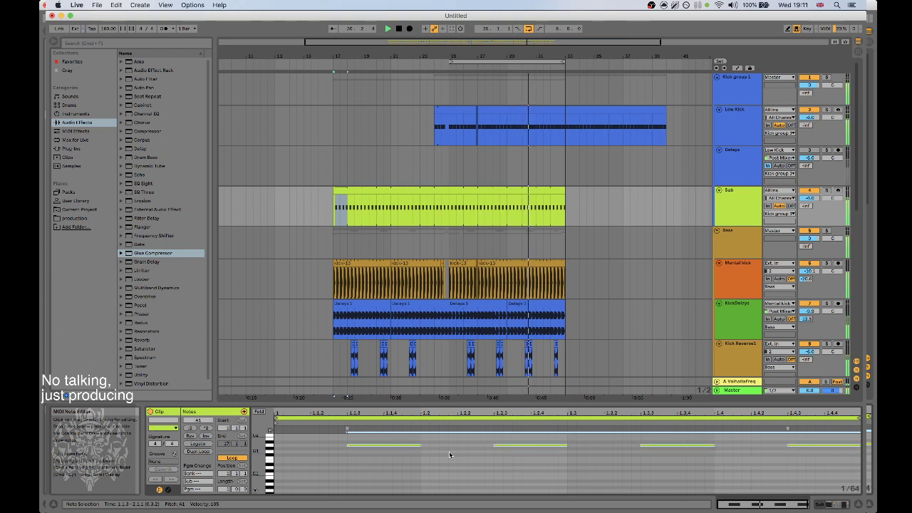
pyautogui.press('Up')
pyautogui.press('Up')
pyautogui.press('Down')
pyautogui.press('Down')
pyautogui.press('Down')
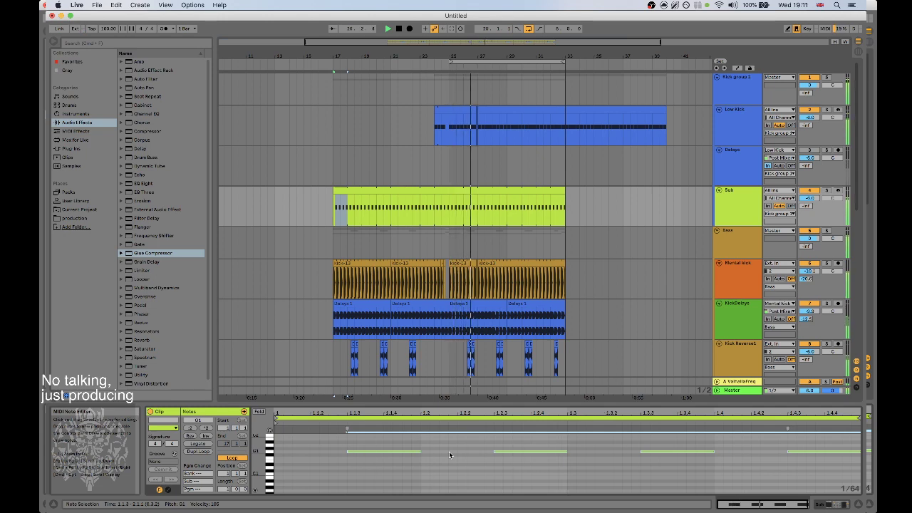
# Copy the sidechain compressors from the Bass group's Sub track to the end of the kick group's Sub device chain.
pyautogui.scroll(-5, 567, 228)
pyautogui.click(735, 318)
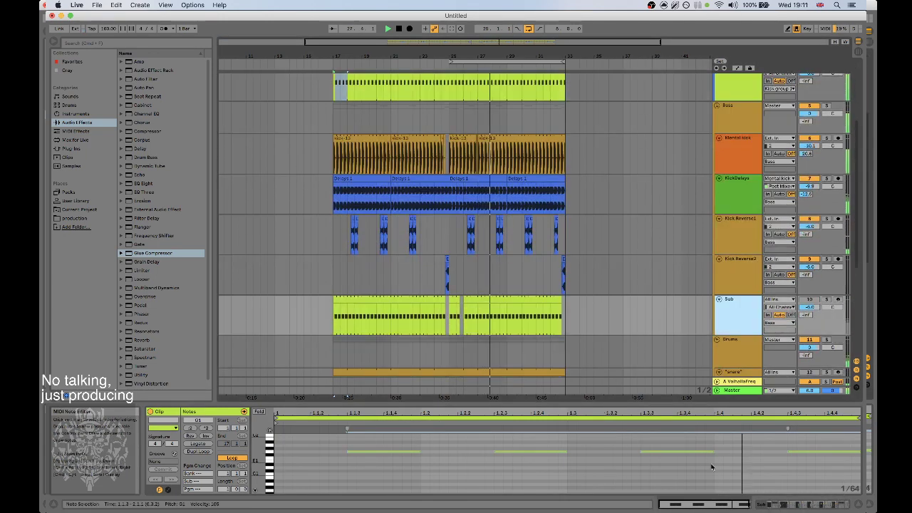
pyautogui.click(831, 504)
pyautogui.moveTo(829, 505); pyautogui.dragTo(792, 505)
pyautogui.click(826, 506)
pyautogui.keyDown('shift'); pyautogui.click(399, 412); pyautogui.keyUp('shift')
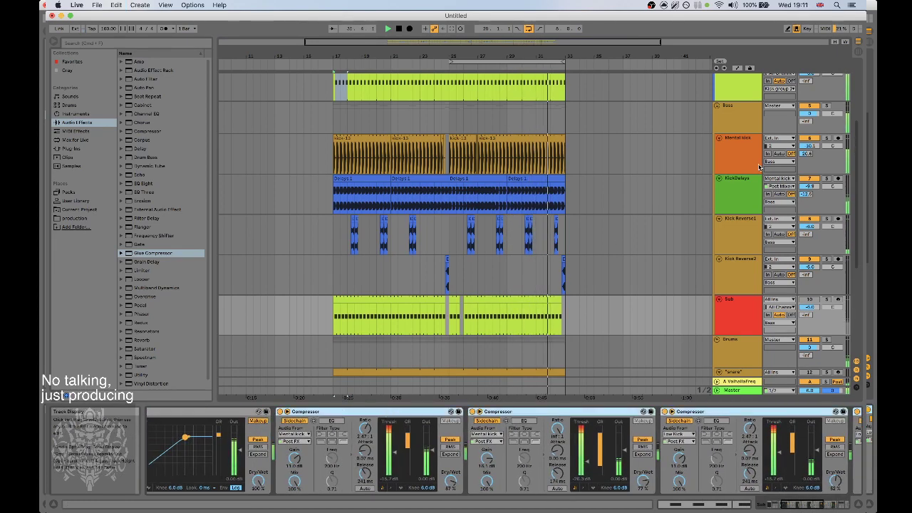
pyautogui.press('Delete')
pyautogui.press('super+z')
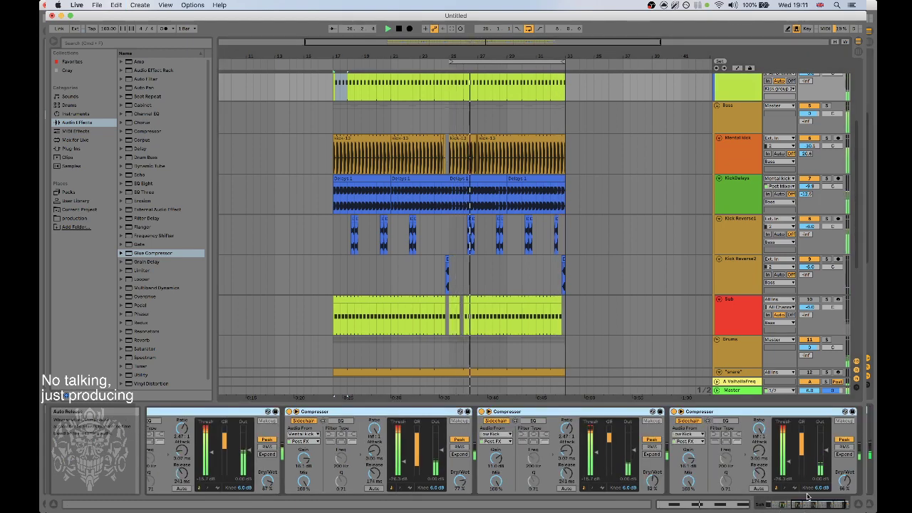
# Turn off and fold the original Compressor directly after Helm on the kick group's Sub track.
pyautogui.hscroll(-5, 266, 421)
pyautogui.click(229, 413)
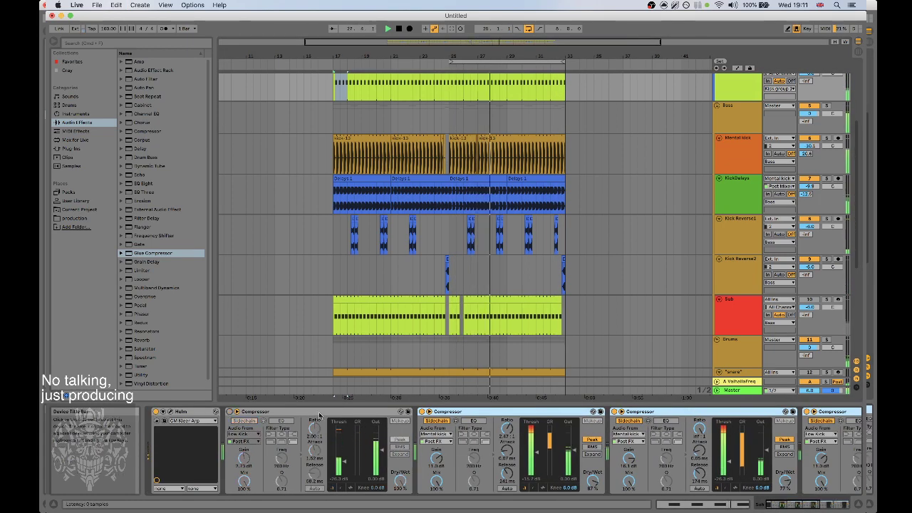
pyautogui.doubleClick(242, 412)
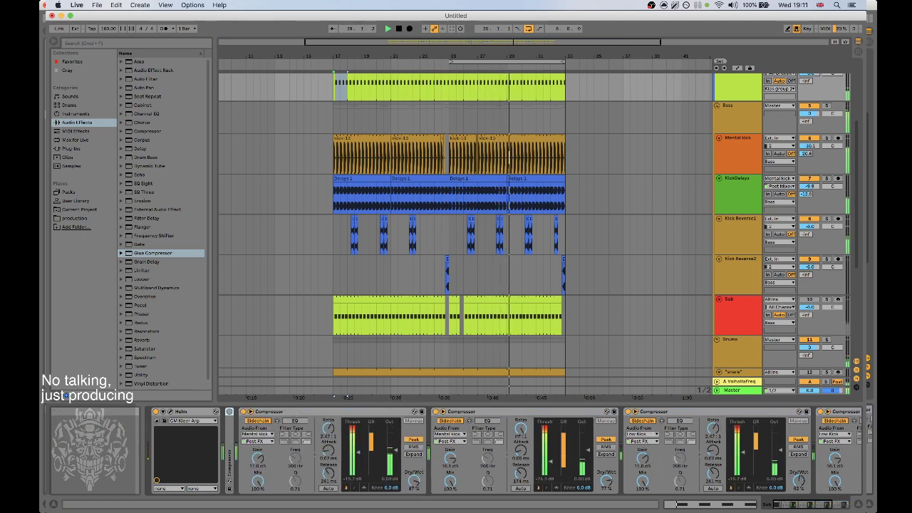
# Reduce the Dry/Wet of the two Sub compressors sidechained from Mental kick, the second to about 67%, and solo the kick group.
pyautogui.moveTo(414, 481); pyautogui.dragTo(414, 496)
pyautogui.moveTo(607, 481); pyautogui.dragTo(607, 495)
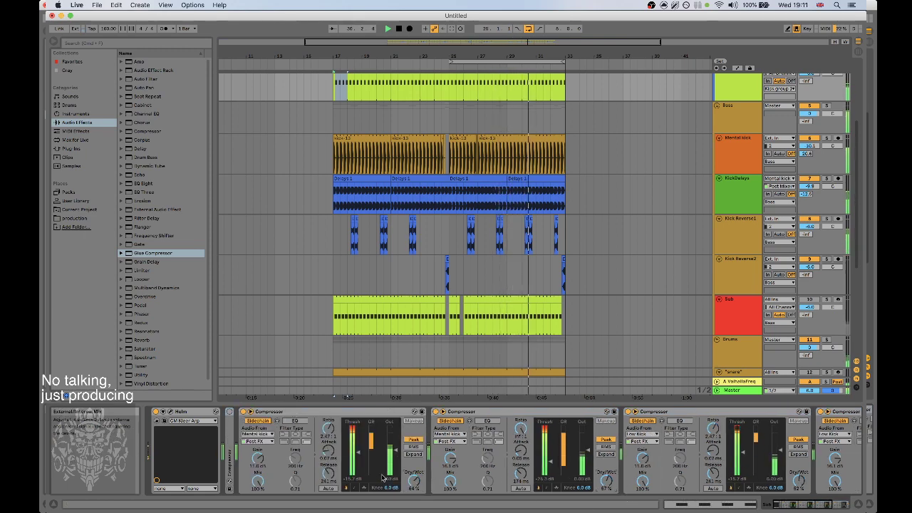
pyautogui.hscroll(6, 383, 478)
pyautogui.scroll(3, 638, 273)
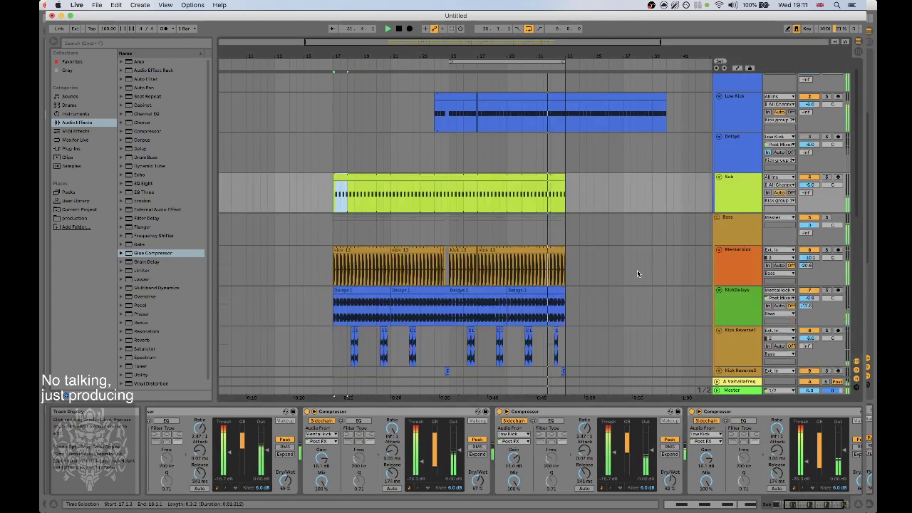
pyautogui.scroll(1, 638, 273)
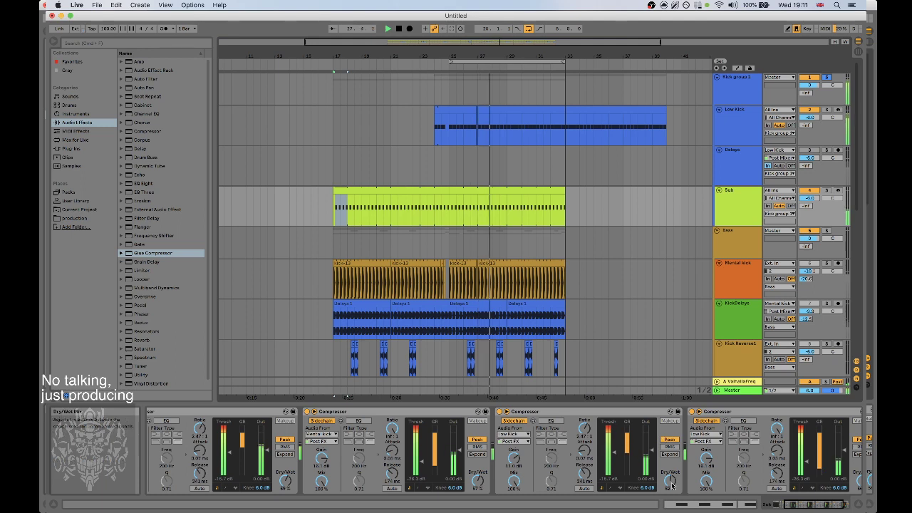
# Lower the Dry/Wet of the two Low Kick-sidechained compressors to about 48% and 41%, and raise the first one's threshold to about -5.4 dB.
pyautogui.hscroll(3, 671, 487)
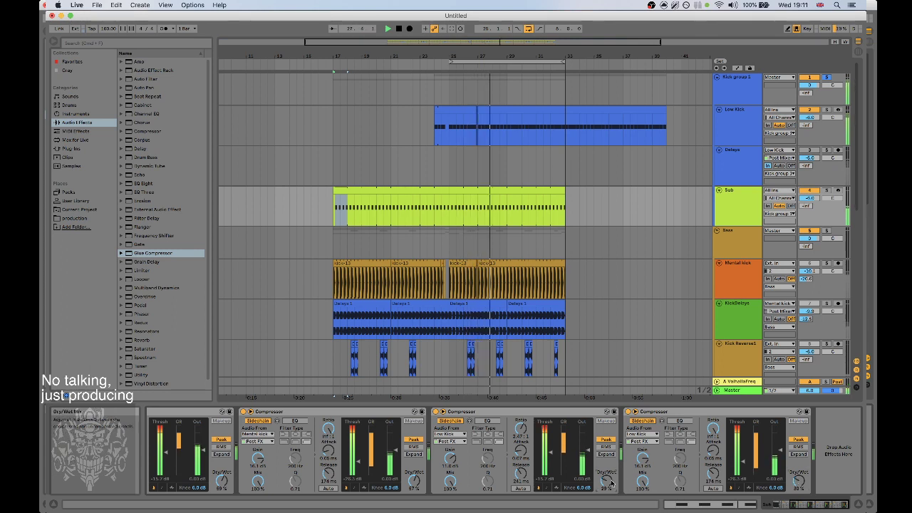
pyautogui.moveTo(610, 480); pyautogui.dragTo(610, 488)
pyautogui.hscroll(-1, 611, 479)
pyautogui.hscroll(-1, 611, 480)
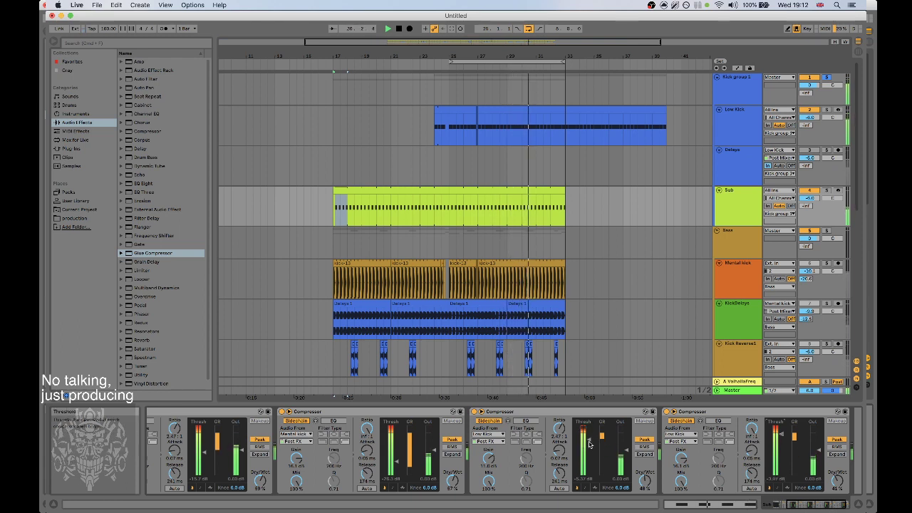
# Rename the Low Kick track as ShortKick.
pyautogui.click(745, 117)
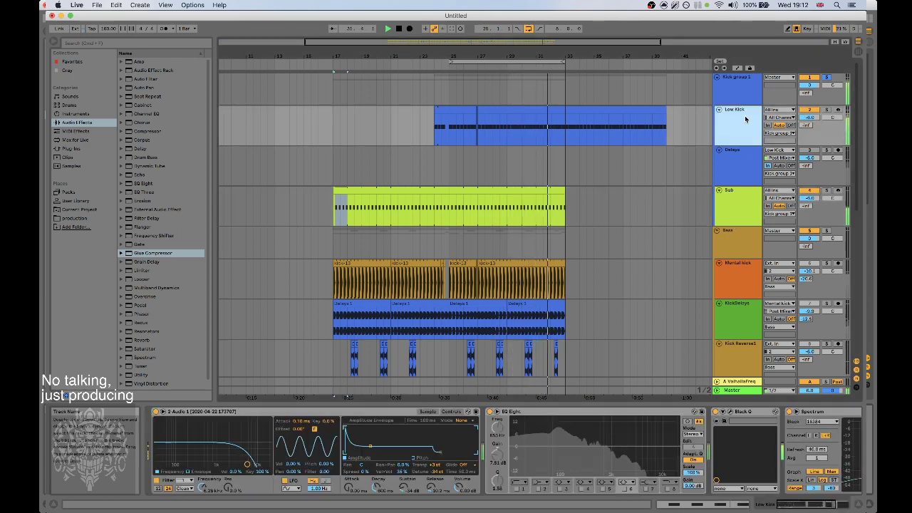
pyautogui.write('ho')
pyautogui.press('BackSpace')
pyautogui.press('BackSpace')
pyautogui.write('S')
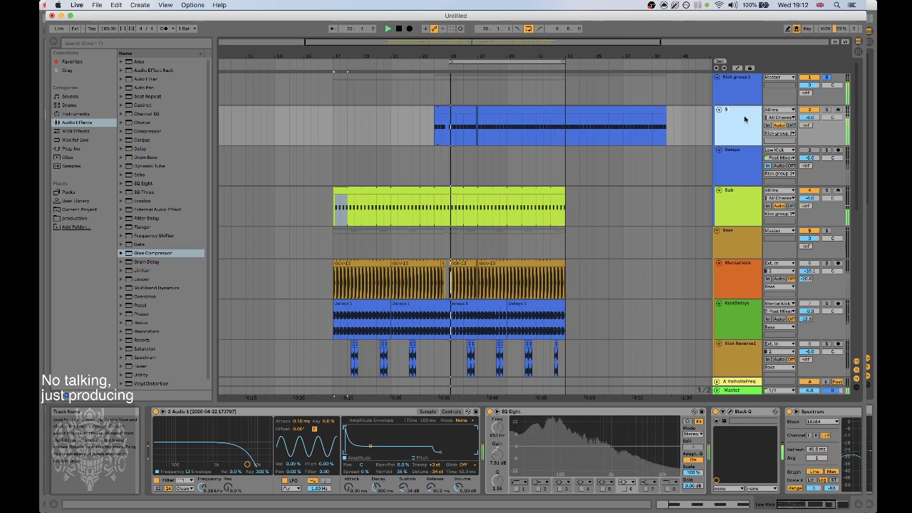
pyautogui.write('hortKick')
pyautogui.press('Return')
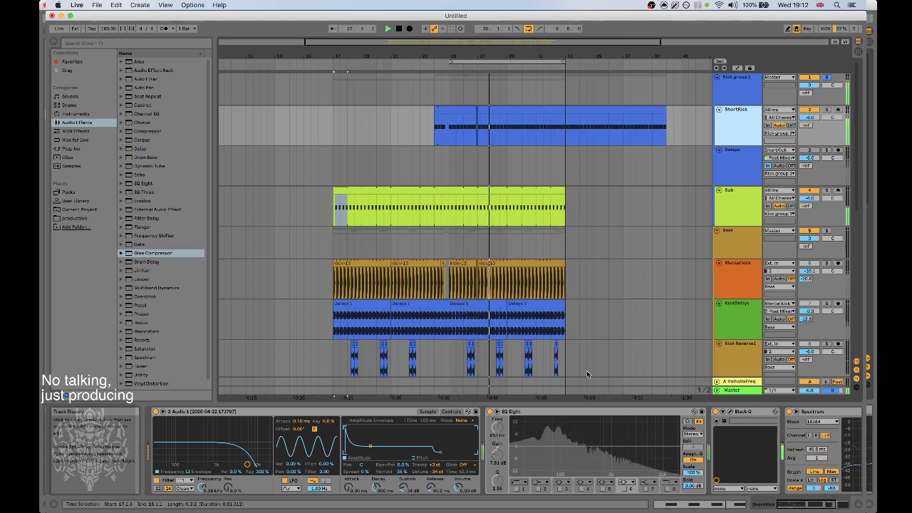
# On the kick group's Sub, raise the threshold of the second Mental kick-sidechained compressor and lower its Dry/Wet to about 38%.
pyautogui.click(731, 207)
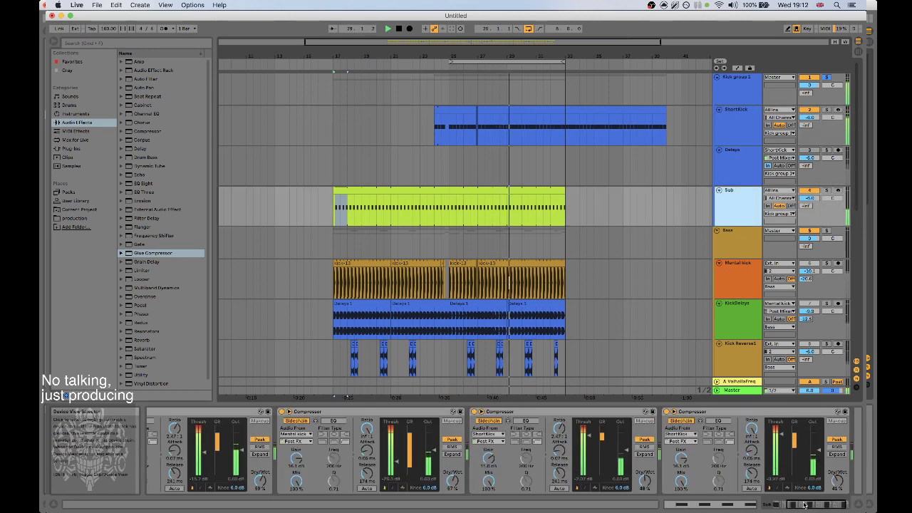
pyautogui.moveTo(813, 504); pyautogui.dragTo(797, 505)
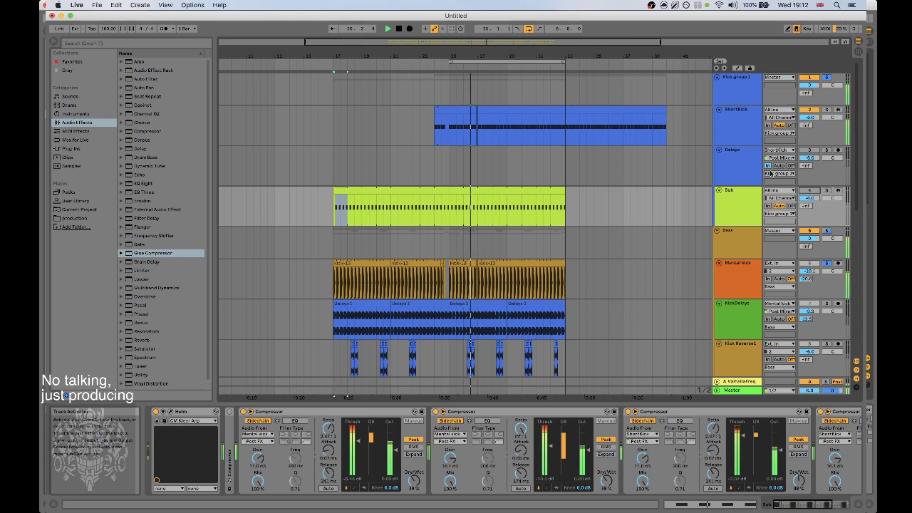
# Solo the Mental kick and Sub tracks in the Bass group and examine that Sub's sidechain compressors.
pyautogui.scroll(-5, 820, 285)
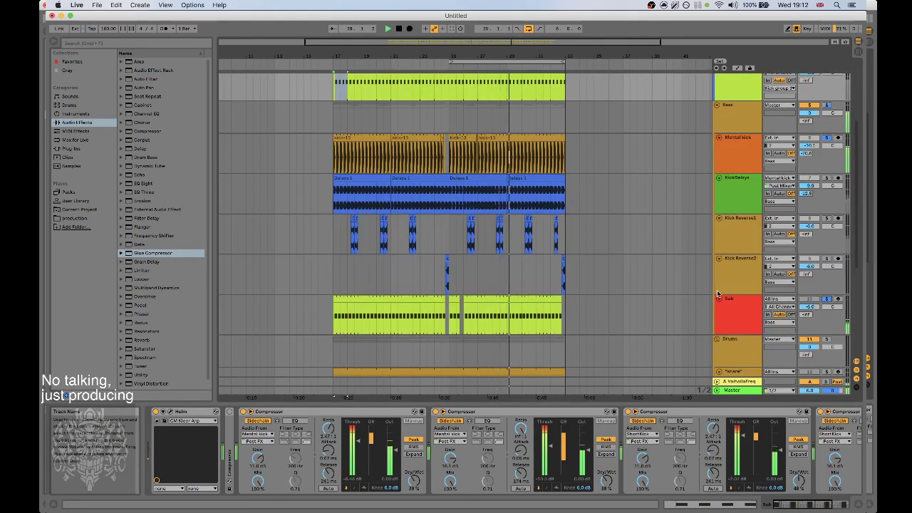
pyautogui.scroll(5, 720, 300)
pyautogui.scroll(-3, 727, 328)
pyautogui.click(741, 351)
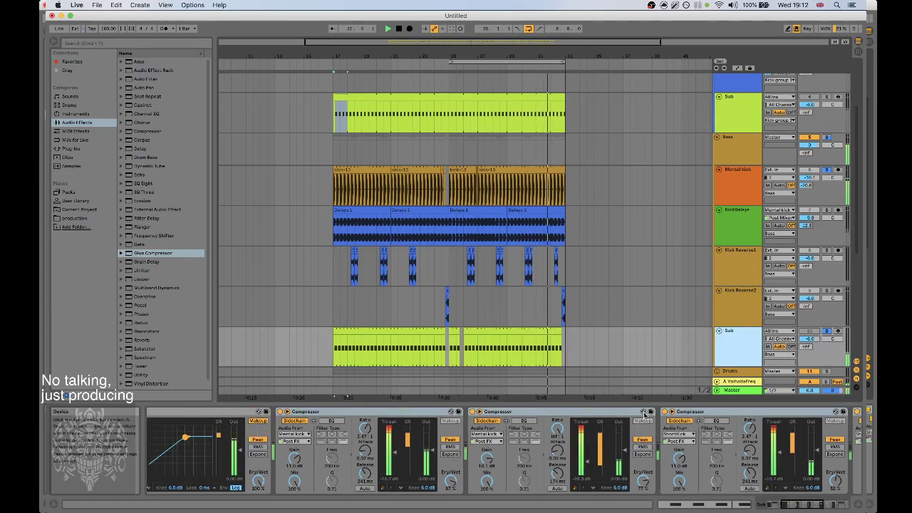
pyautogui.scroll(3, 766, 194)
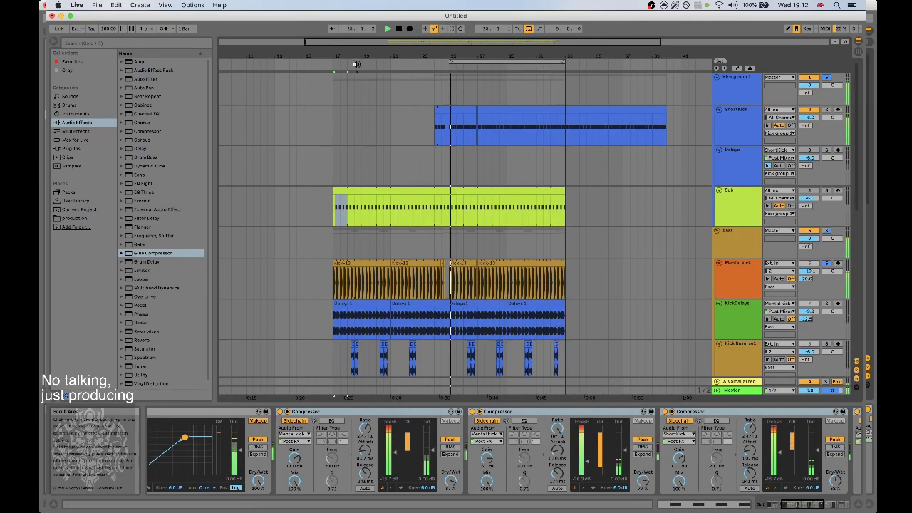
# Loop bars 19 to 21 and adjust the Bass Sub's two Mental kick-sidechained compressors, setting the second's threshold to about -15.3 dB and release to 92.1 ms.
pyautogui.moveTo(364, 206); pyautogui.dragTo(391, 207)
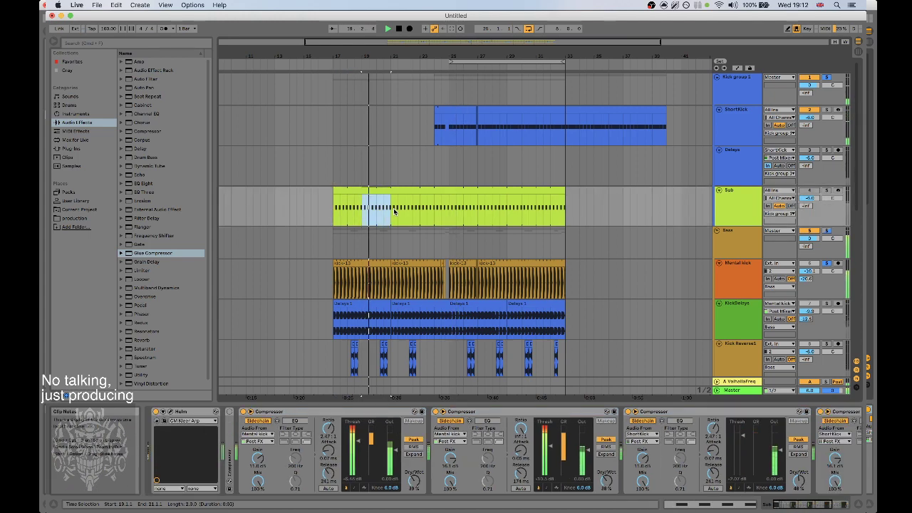
pyautogui.scroll(-2, 422, 204)
pyautogui.scroll(-5, 422, 204)
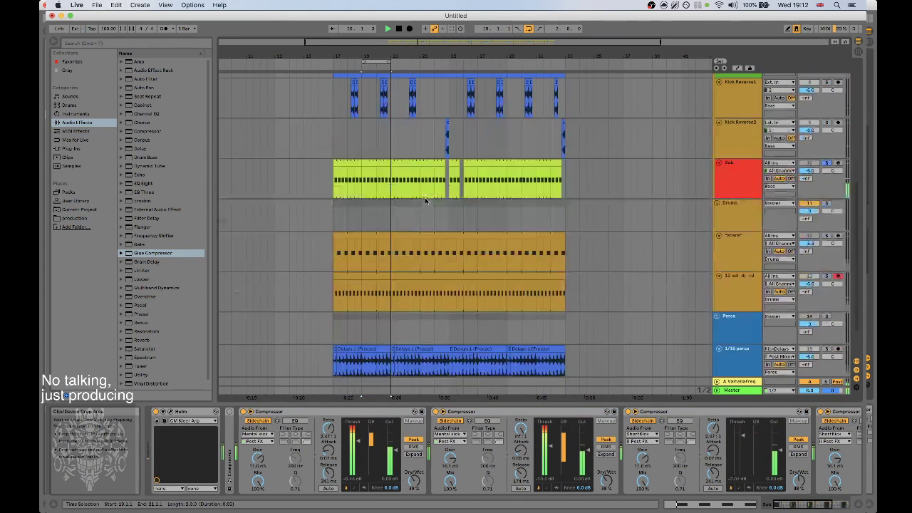
pyautogui.click(731, 182)
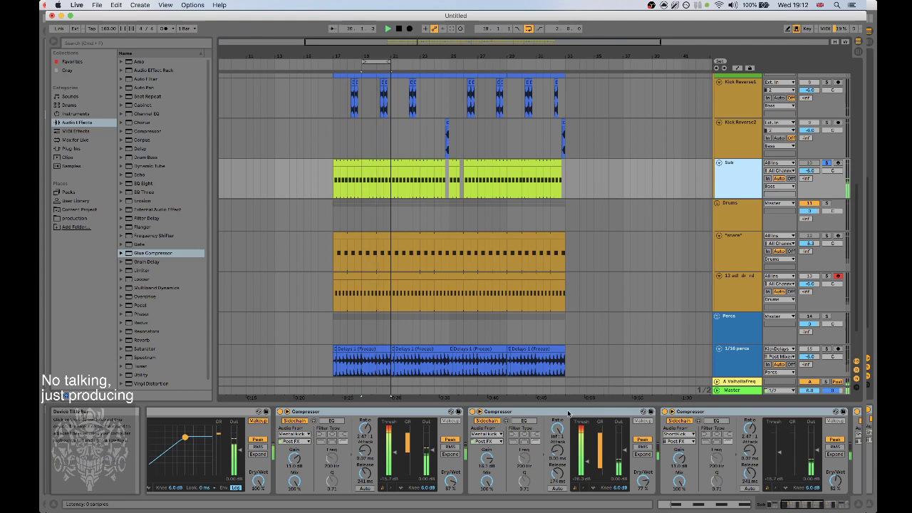
pyautogui.moveTo(587, 462); pyautogui.dragTo(587, 451)
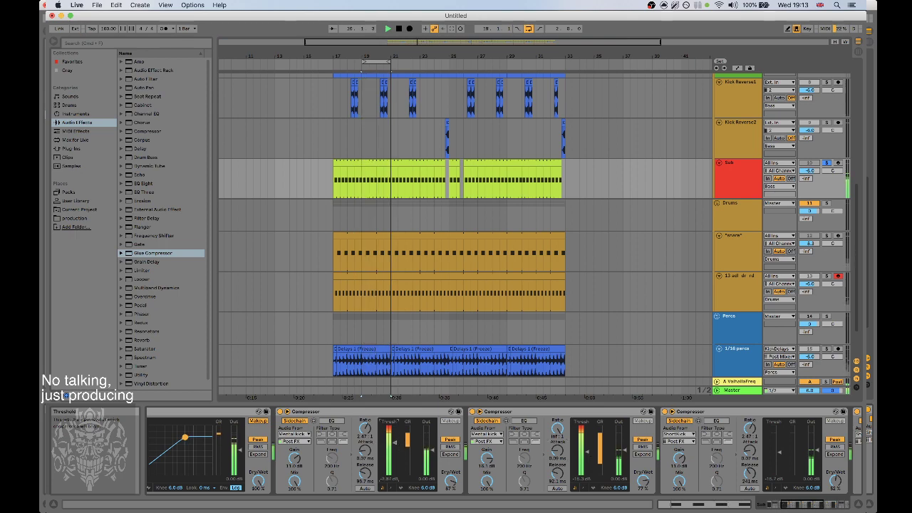
pyautogui.hscroll(3, 626, 479)
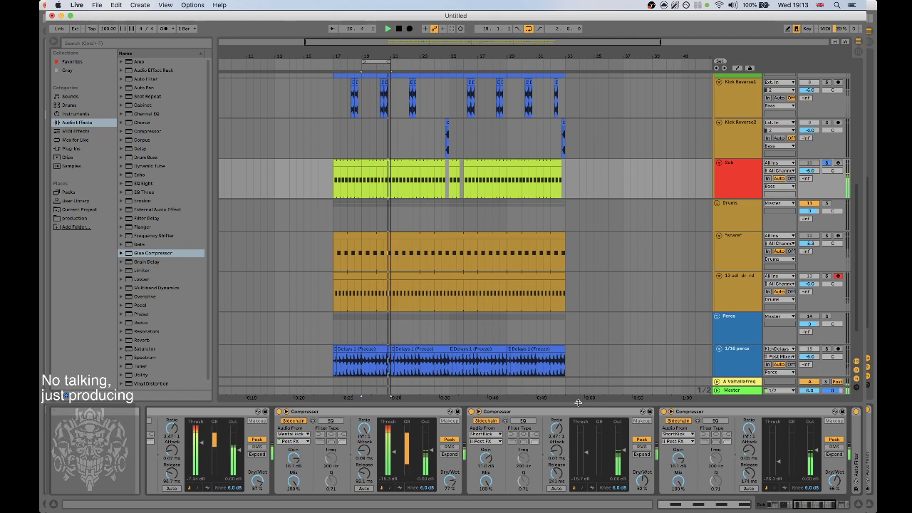
# Turn off the arrangement loop and clear the track solos to play the full mix.
pyautogui.click(397, 69)
pyautogui.rightClick(379, 61)
pyautogui.click(390, 68)
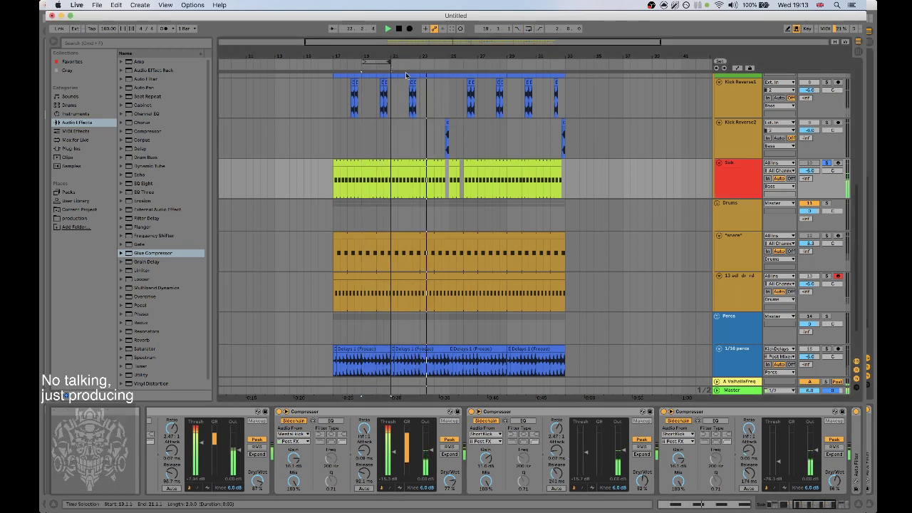
pyautogui.click(827, 163)
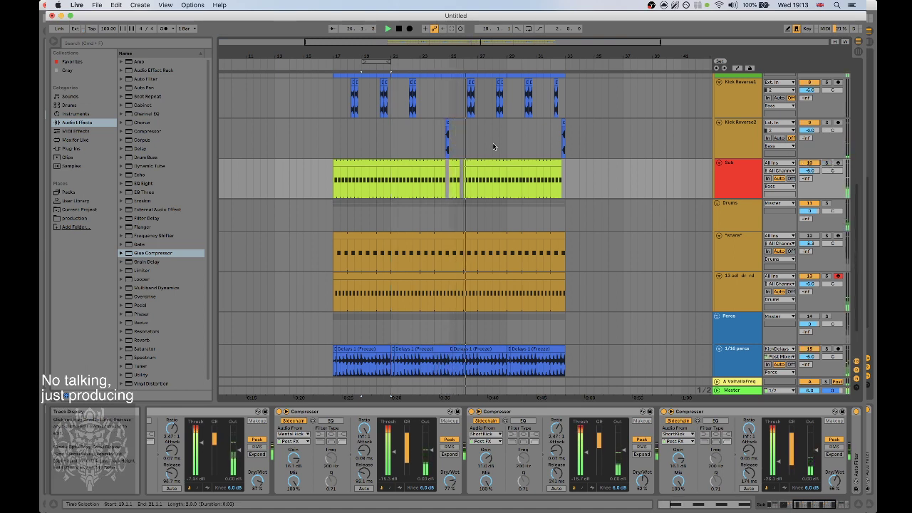
# Loop the arrangement from bar 17 to bar 25.
pyautogui.moveTo(498, 67); pyautogui.dragTo(443, 158)
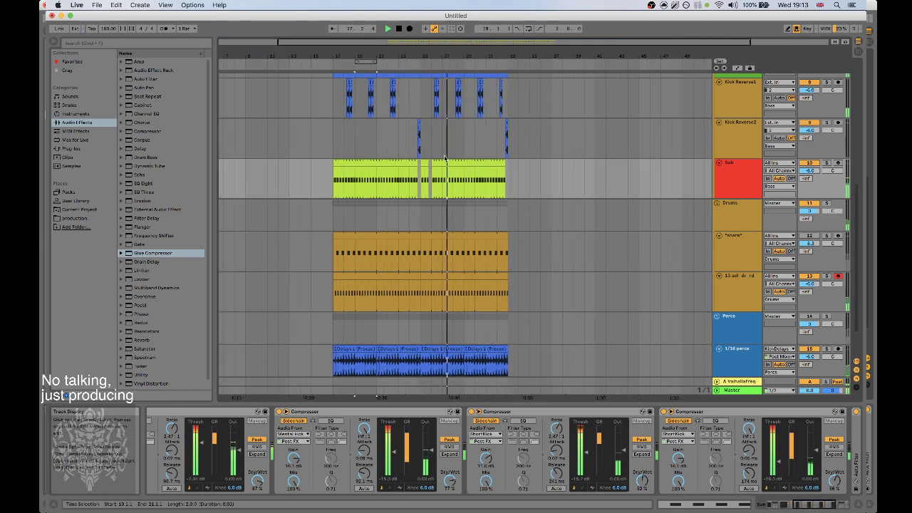
pyautogui.scroll(2, 451, 152)
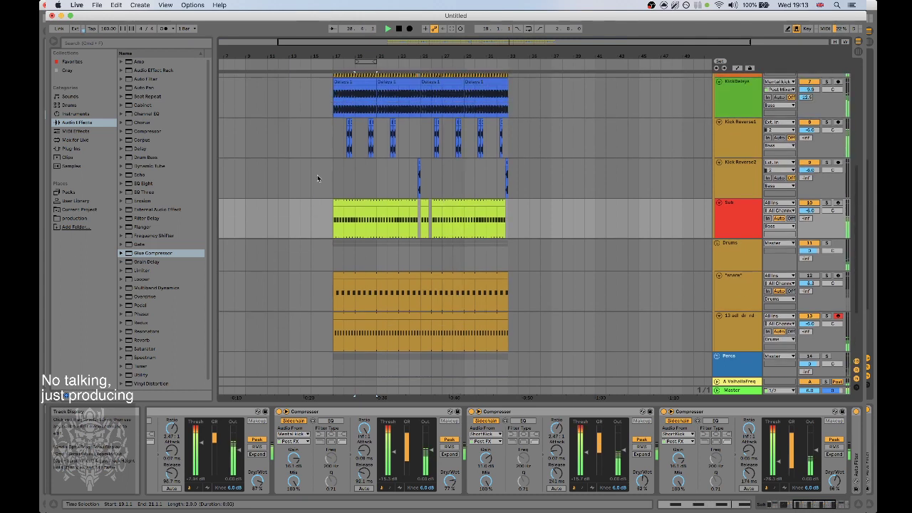
pyautogui.click(337, 178)
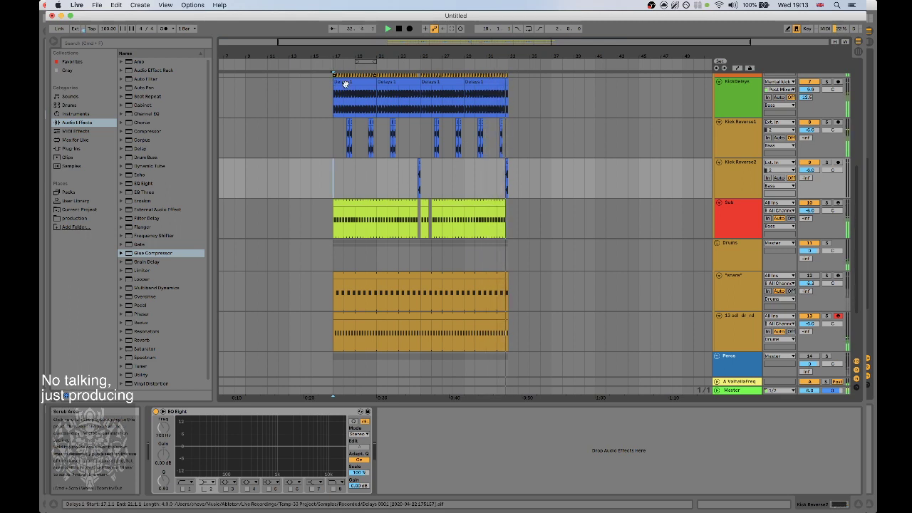
pyautogui.moveTo(334, 190); pyautogui.dragTo(422, 190)
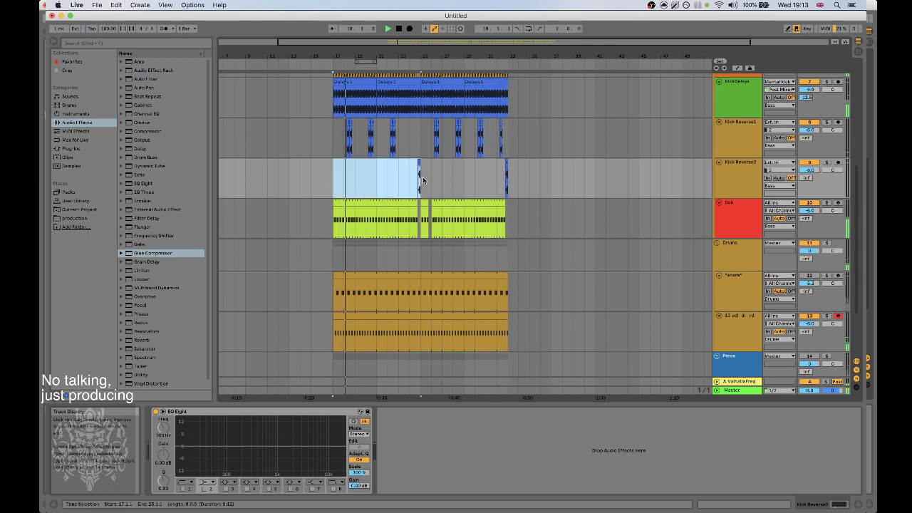
pyautogui.press('cmd+l')
pyautogui.press('z')
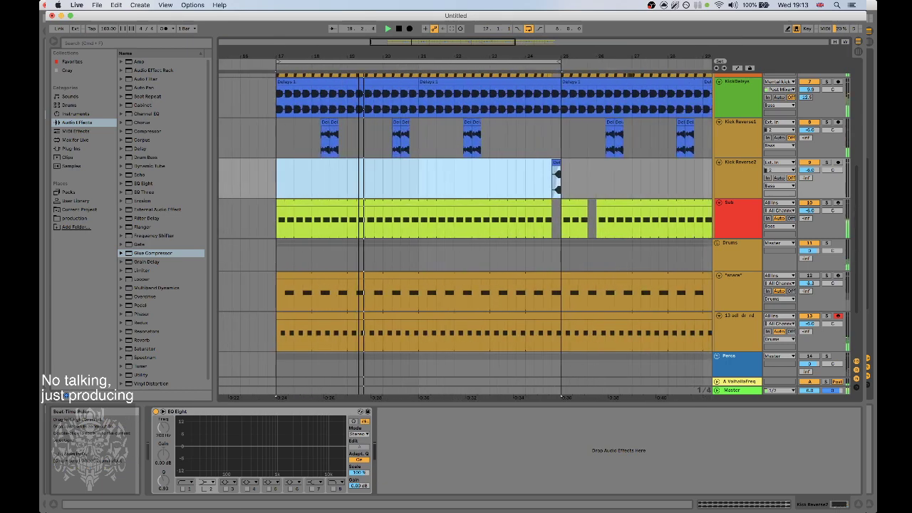
pyautogui.press('x')
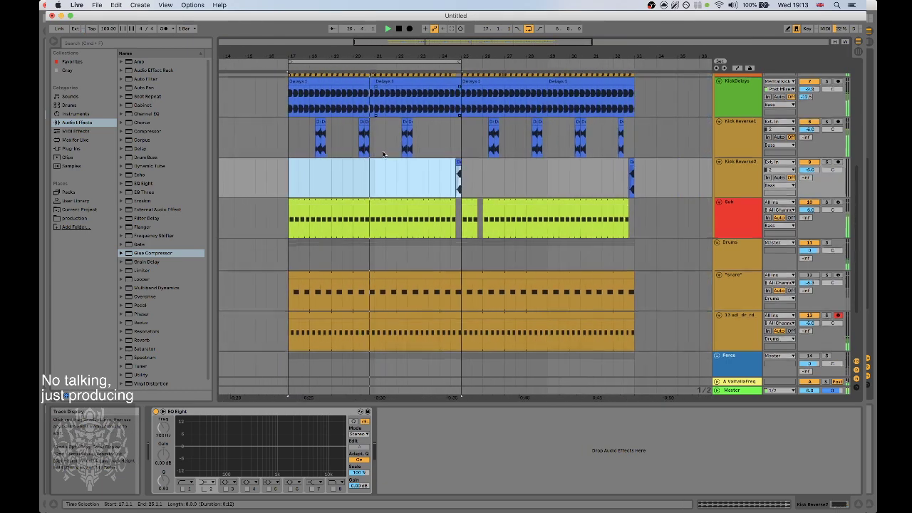
# Mute and reactivate the snare track to compare the mix with and without it.
pyautogui.scroll(-4, 391, 213)
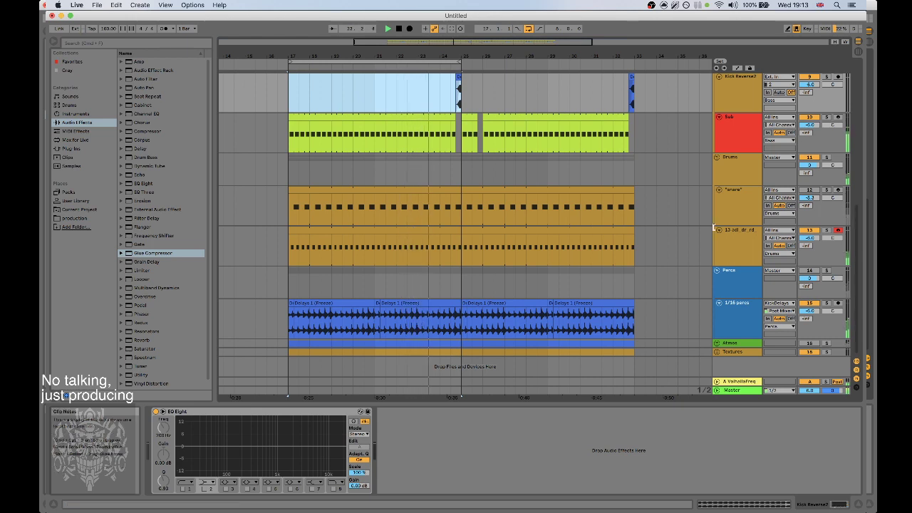
pyautogui.scroll(1, 734, 210)
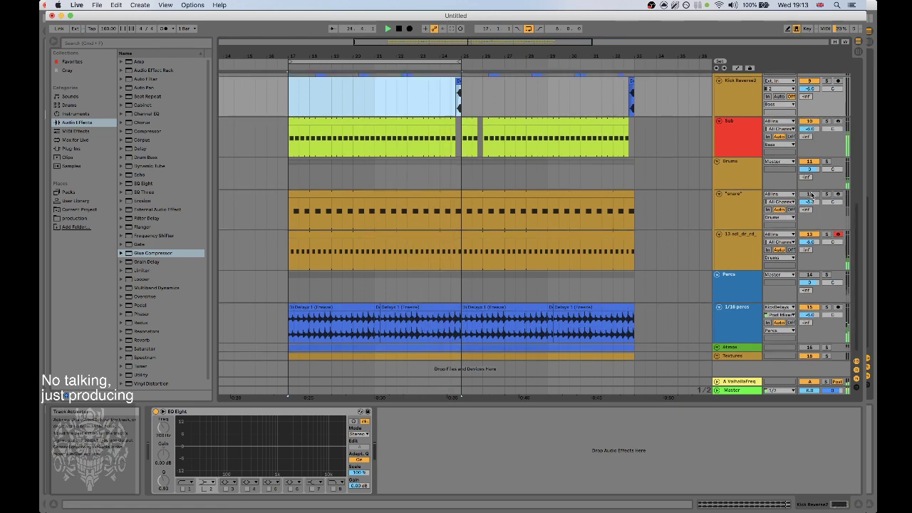
pyautogui.click(810, 194)
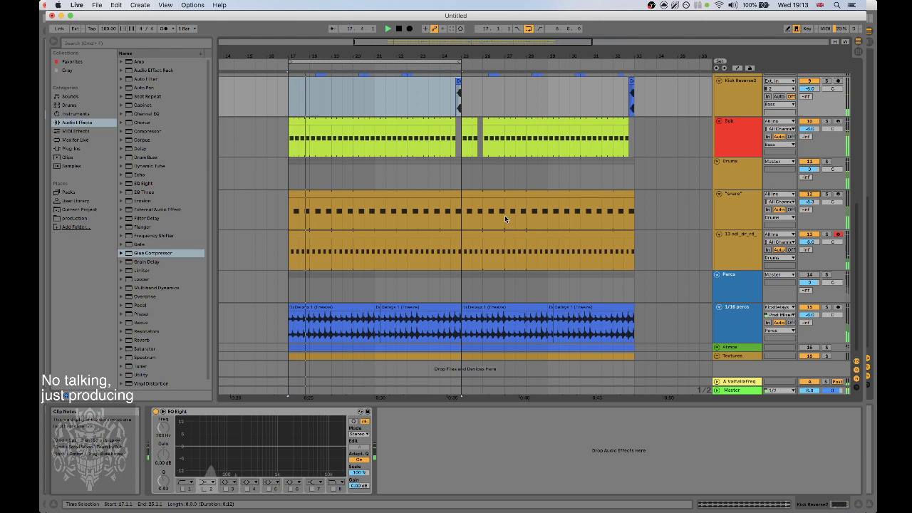
# Load adl_dr_rim_games.wav from the production folder's rim shots into the snare track's sampler.
pyautogui.click(728, 219)
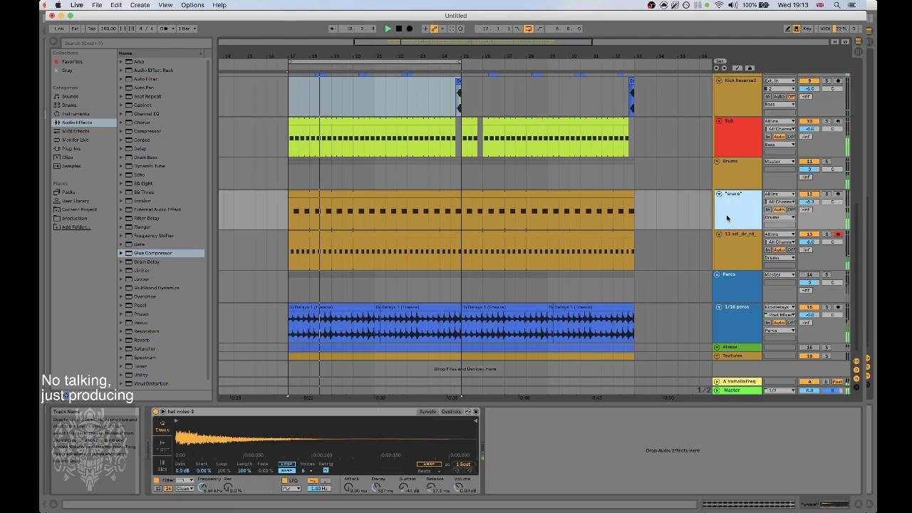
pyautogui.click(69, 148)
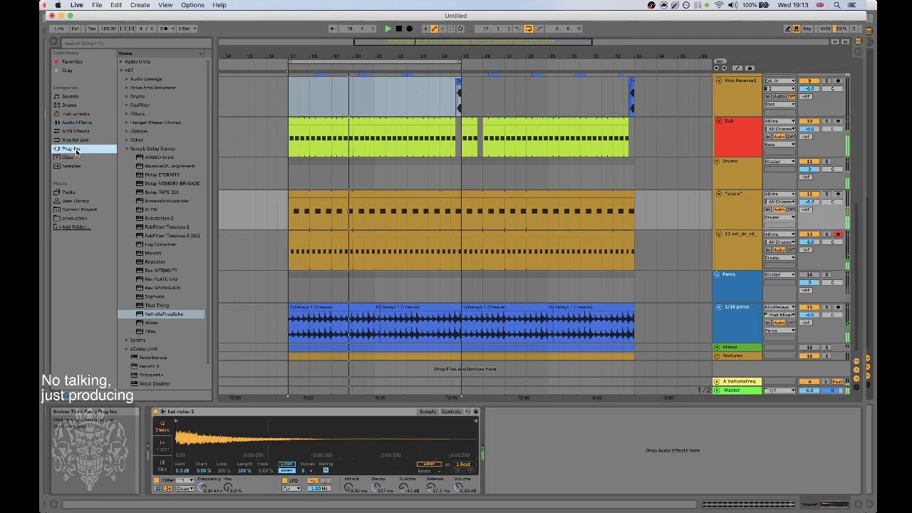
pyautogui.click(74, 218)
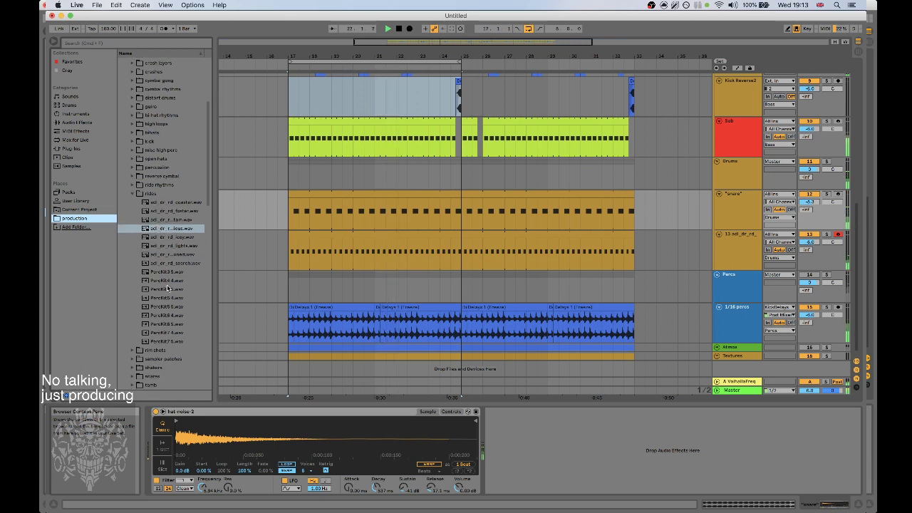
pyautogui.click(132, 193)
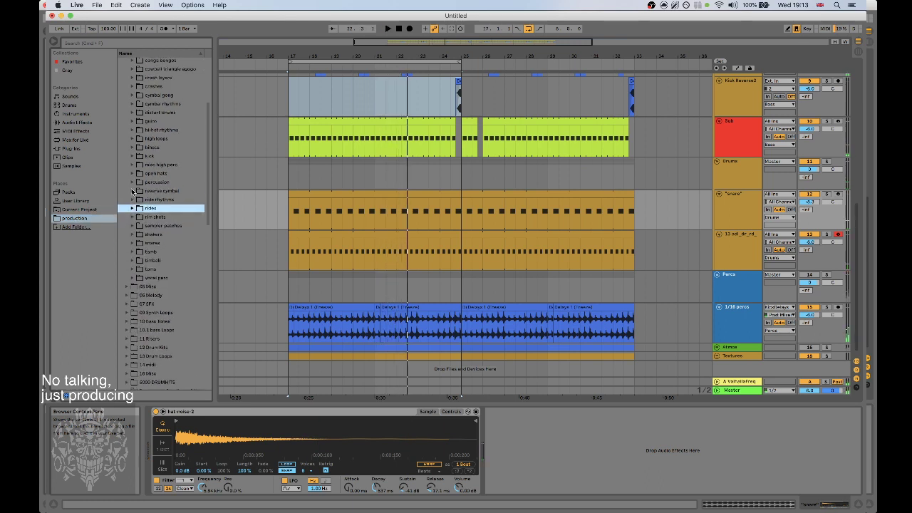
pyautogui.click(131, 217)
pyautogui.click(175, 245)
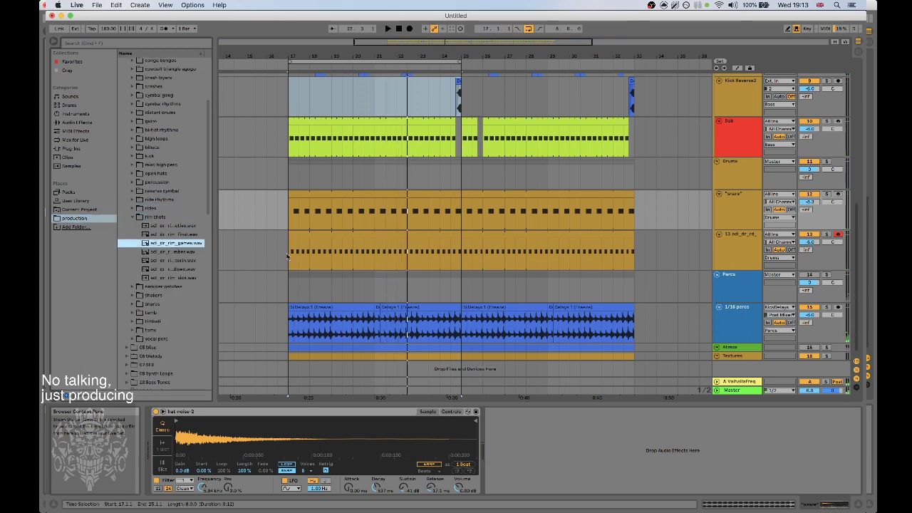
pyautogui.click(733, 241)
pyautogui.click(728, 226)
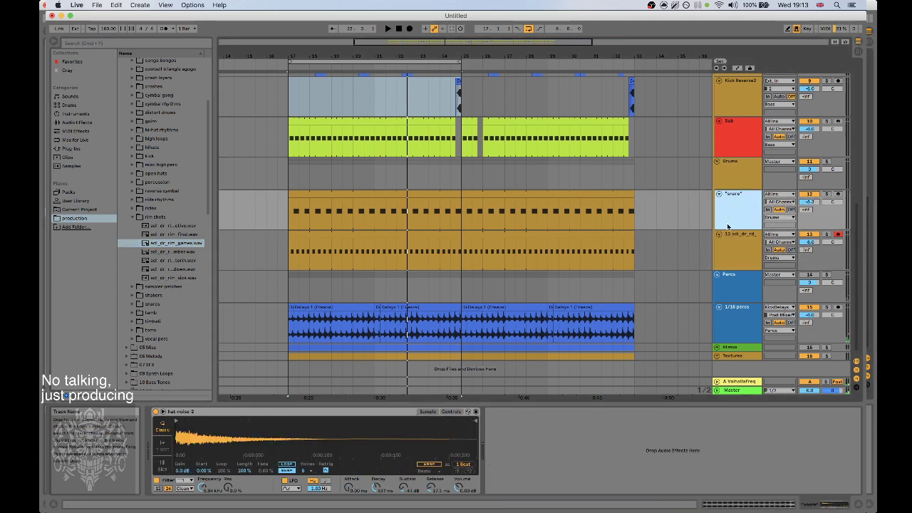
pyautogui.moveTo(178, 243); pyautogui.dragTo(336, 440)
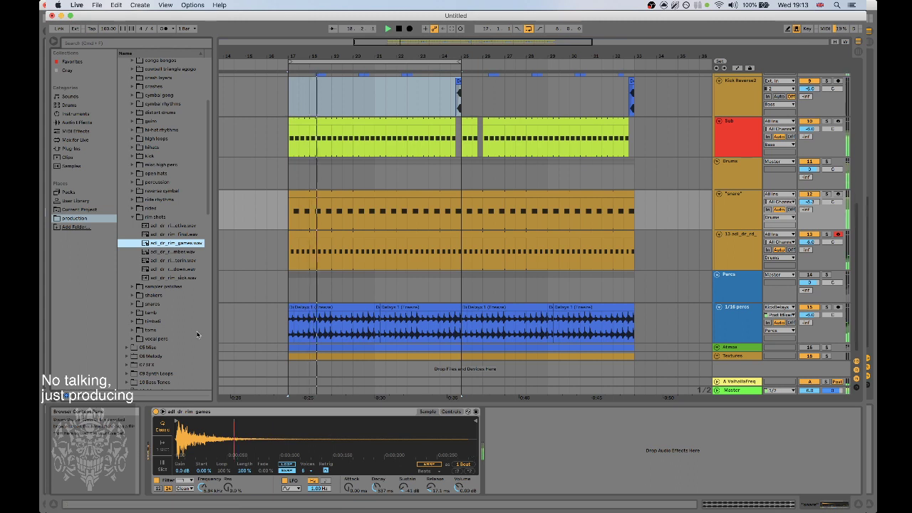
# Replace the snare sample with adl_dr_rim_final.wav, adjust its filter frequency and lengthen its decay to about 318 ms.
pyautogui.press('space')
pyautogui.click(177, 253)
pyautogui.click(181, 236)
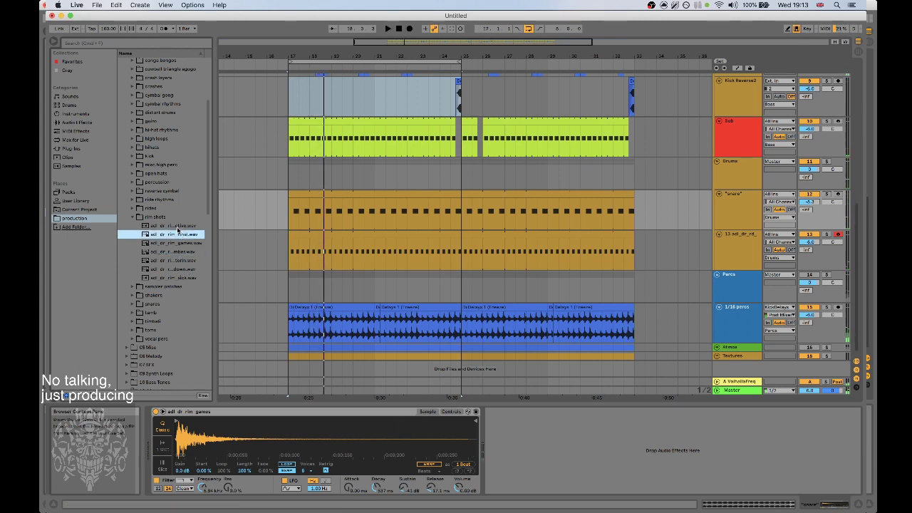
pyautogui.press('Return')
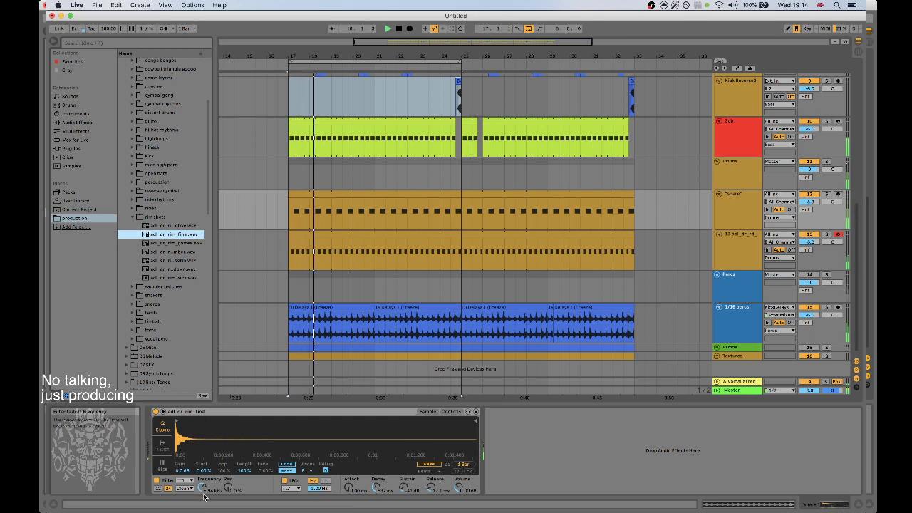
pyautogui.moveTo(203, 489); pyautogui.dragTo(205, 492)
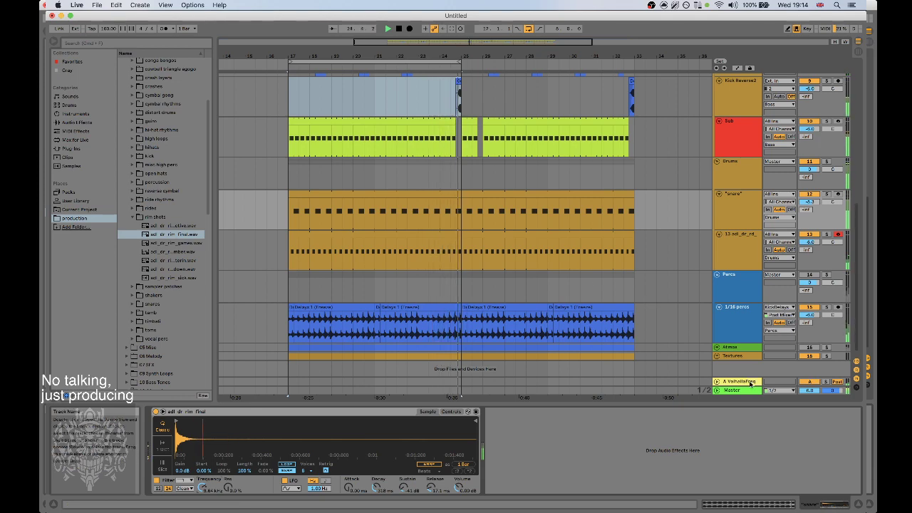
pyautogui.scroll(3, 419, 164)
pyautogui.moveTo(422, 57); pyautogui.dragTo(422, 73)
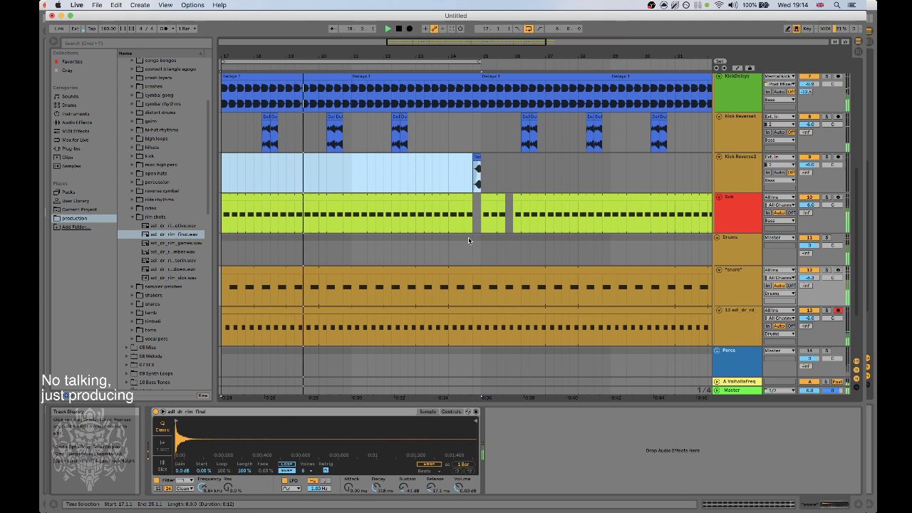
# Cut the snare at beat 24.4 before bar 25 and trim the first snare clip back to end at bar 24.
pyautogui.scroll(-1, 468, 241)
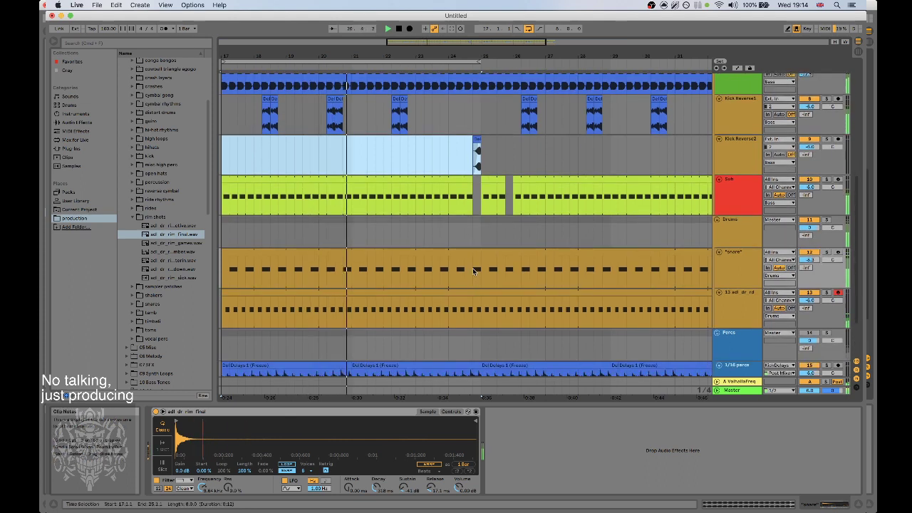
pyautogui.click(474, 271)
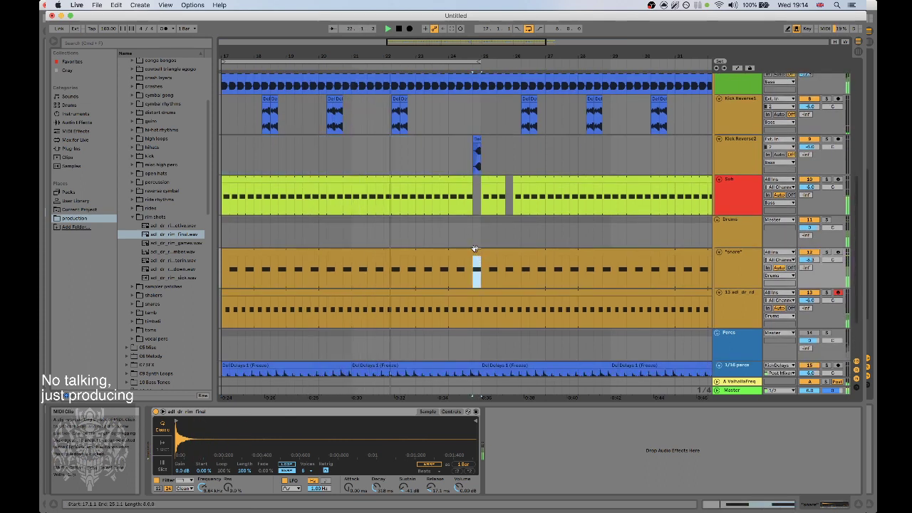
pyautogui.press('Delete')
pyautogui.moveTo(527, 55); pyautogui.dragTo(419, 53)
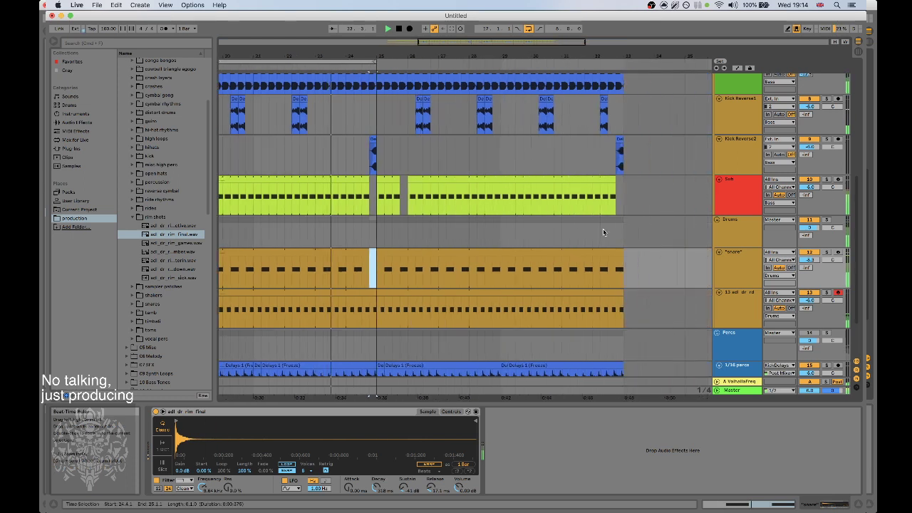
pyautogui.moveTo(622, 267); pyautogui.dragTo(618, 262)
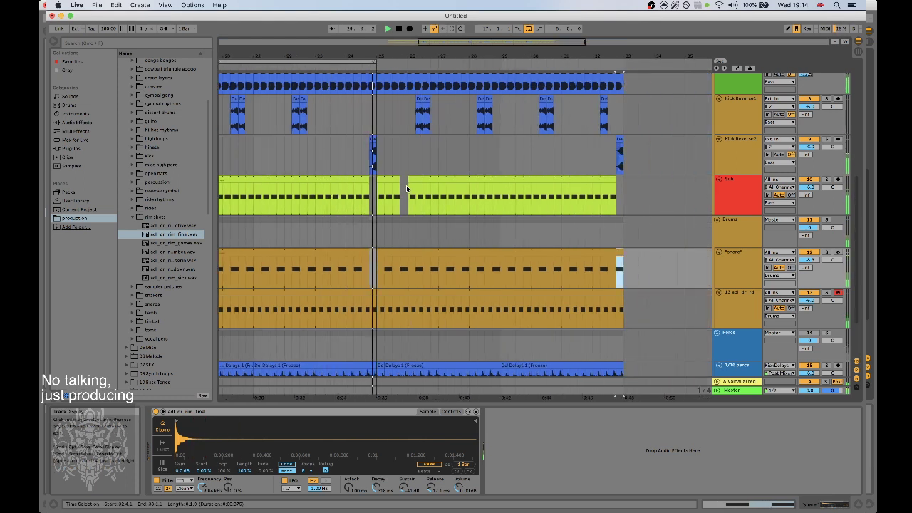
pyautogui.moveTo(372, 253); pyautogui.dragTo(345, 252)
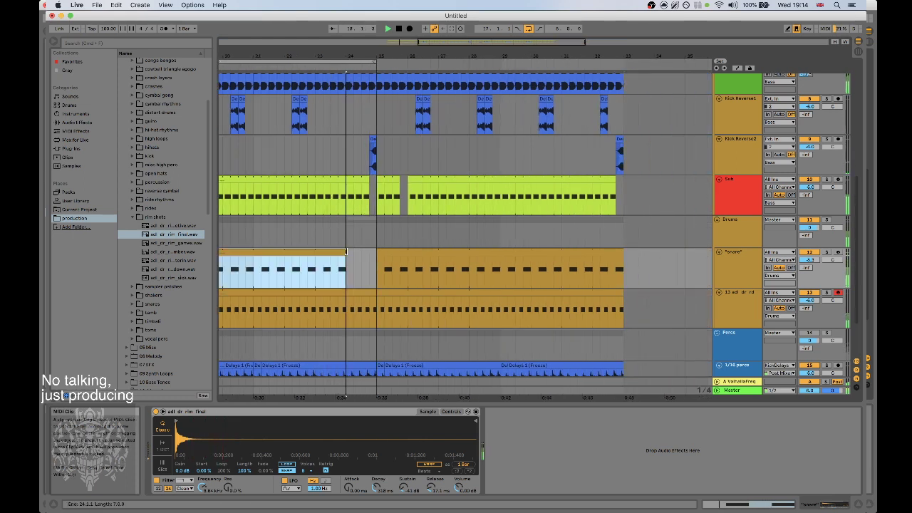
pyautogui.moveTo(346, 54); pyautogui.dragTo(395, 43)
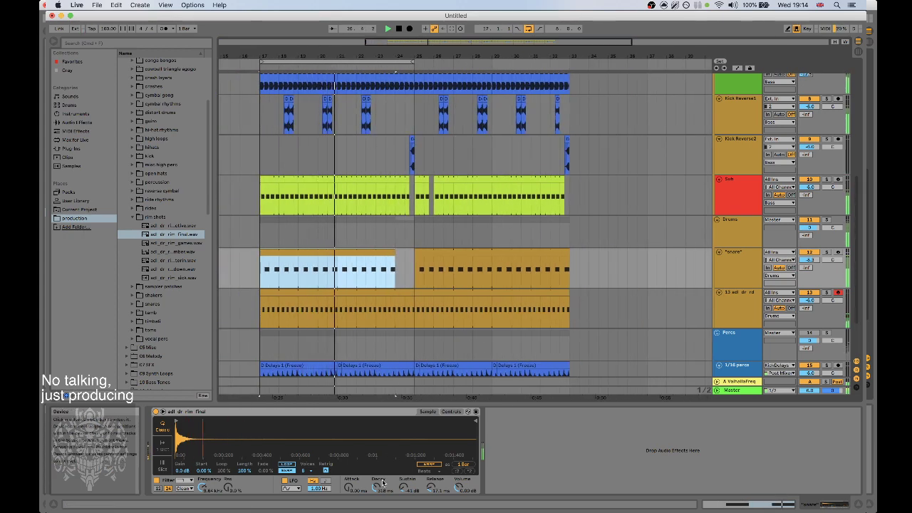
# Lengthen the decay of the snare sampler slightly and place the insert marker at bar 17 on the Drums group.
pyautogui.moveTo(377, 489); pyautogui.dragTo(377, 449)
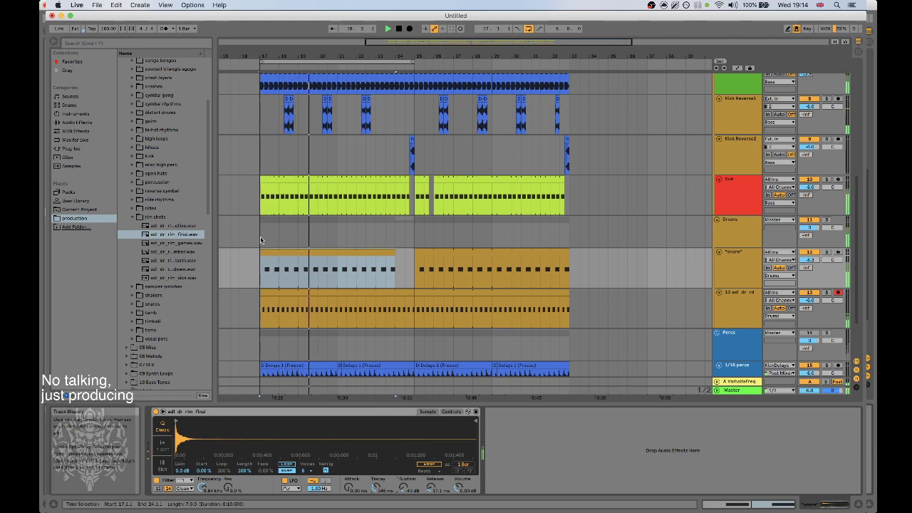
pyautogui.click(261, 235)
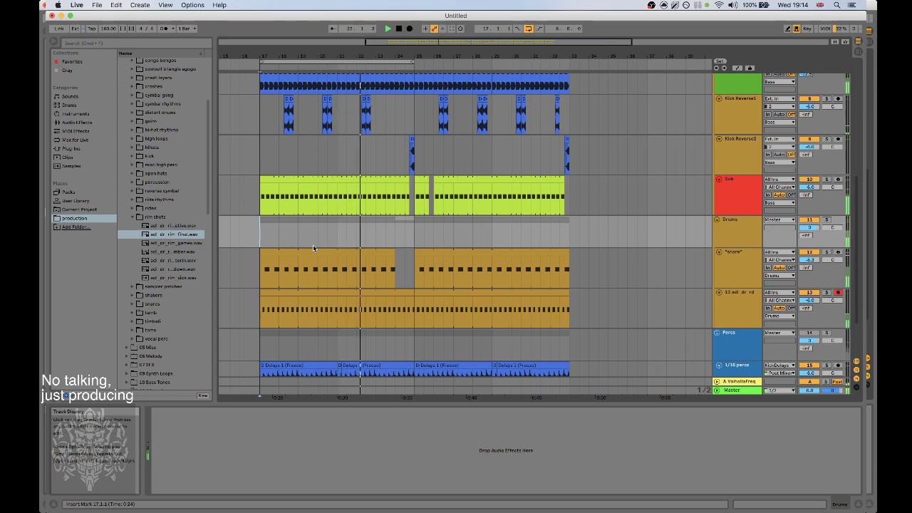
# Unfold the Textures and Atmos groups and select the frozen Delays track inside Atmos to show its devices.
pyautogui.scroll(-3, 335, 245)
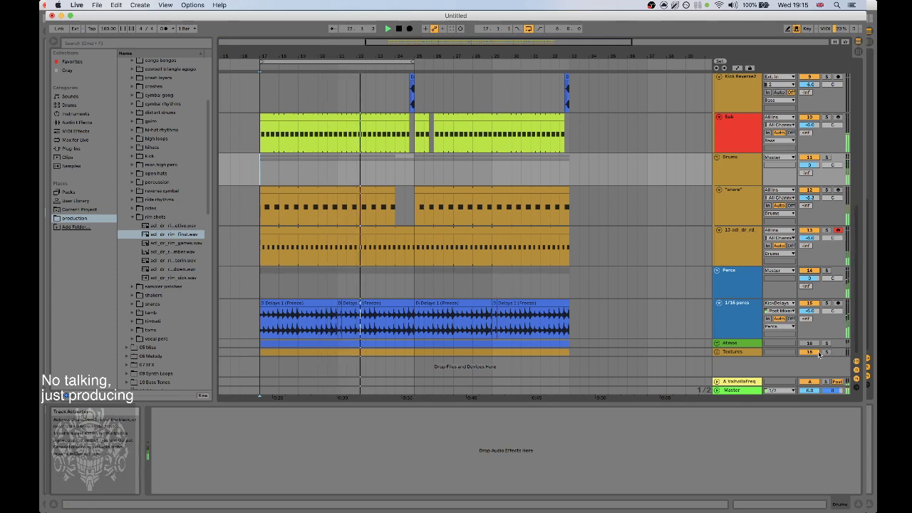
pyautogui.click(717, 354)
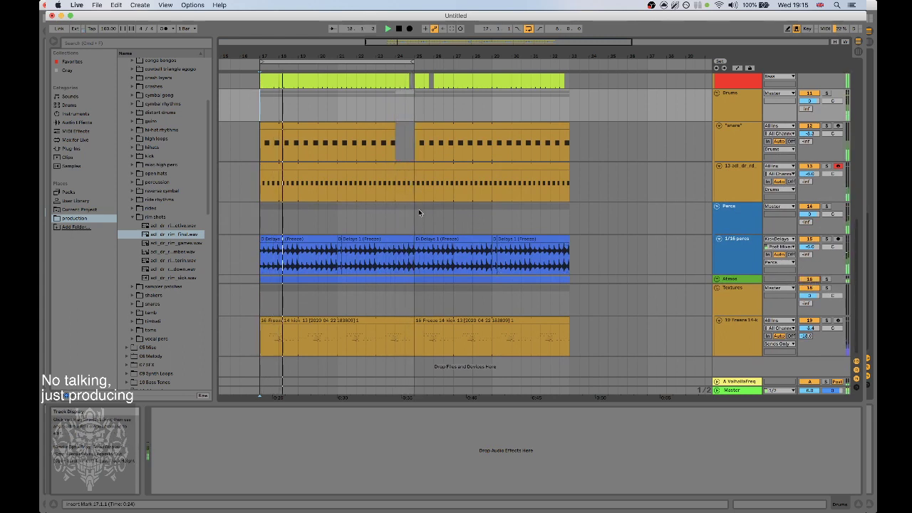
pyautogui.press('-')
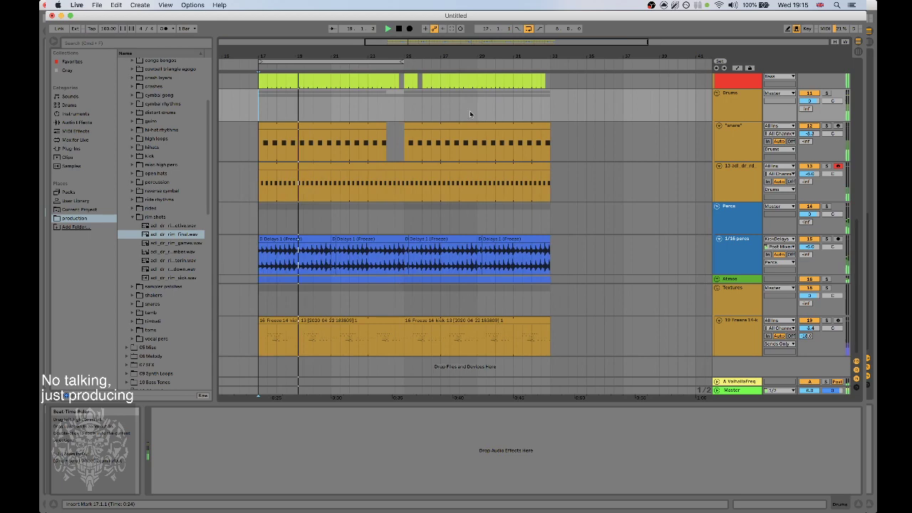
pyautogui.click(717, 279)
pyautogui.click(737, 326)
pyautogui.scroll(-1, 737, 326)
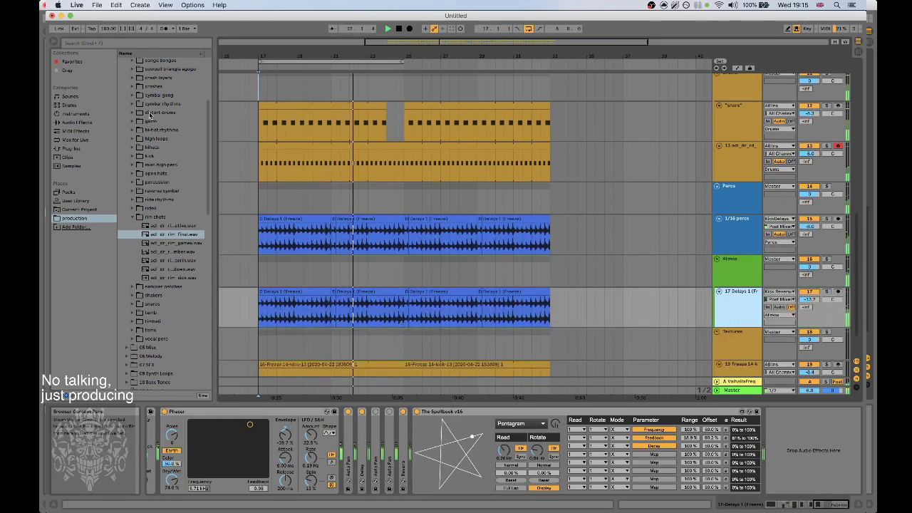
# Add an Auto Filter at the end of the Atmos Delays track's effect chain and lower its cutoff frequency.
pyautogui.click(76, 122)
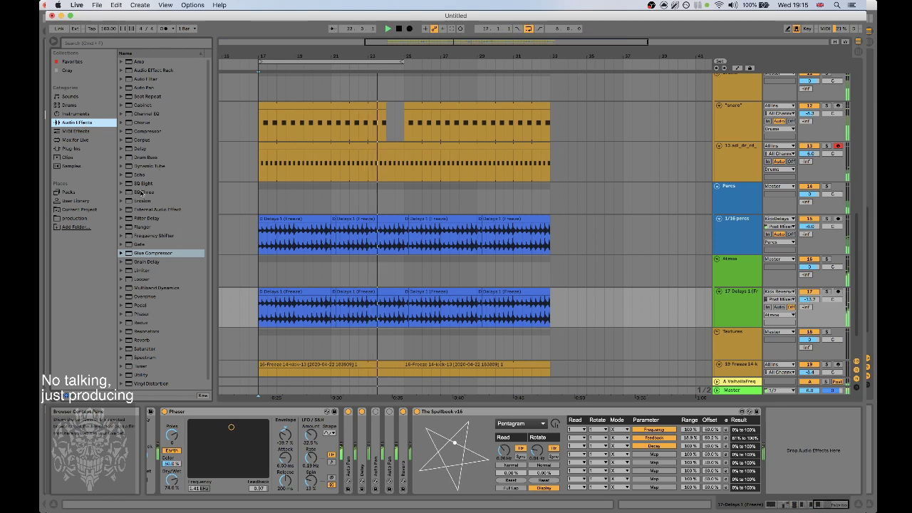
pyautogui.doubleClick(146, 79)
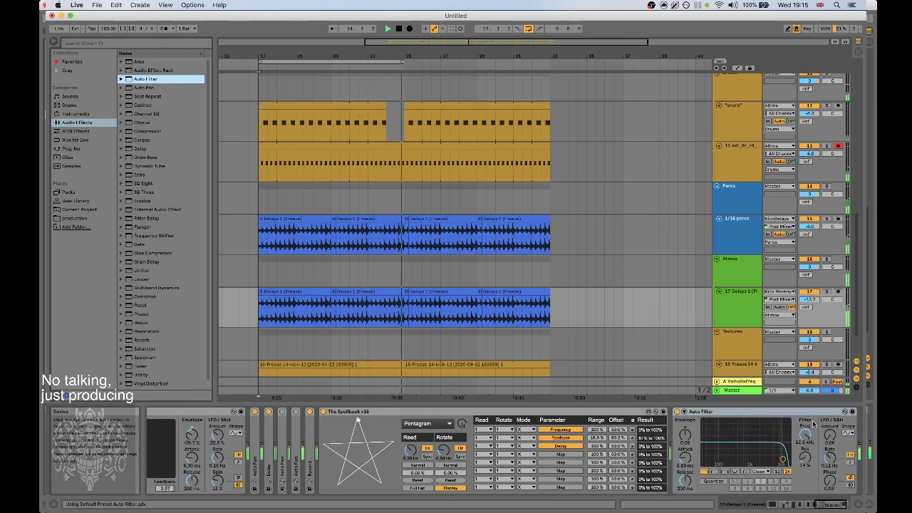
pyautogui.moveTo(807, 434); pyautogui.dragTo(805, 467)
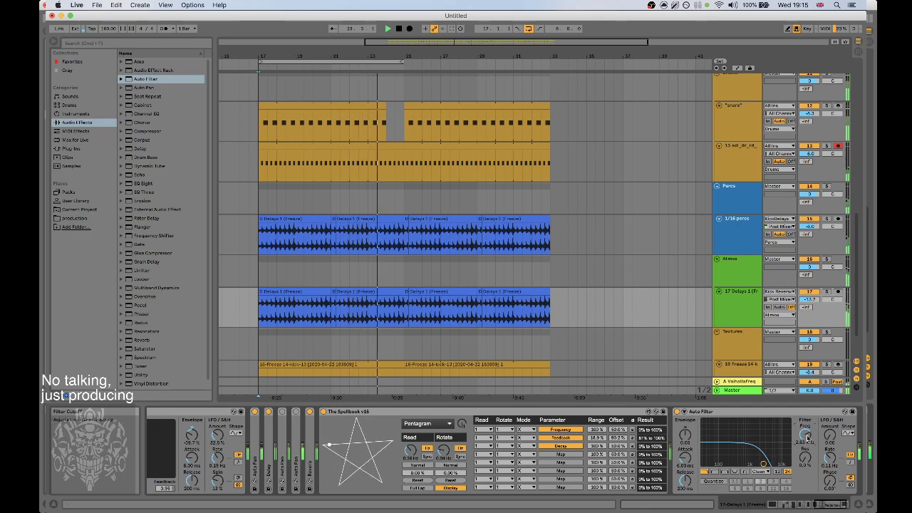
# Lower the snare track's volume to -6.8 dB, lengthen its sampler decay and raise its filter frequency.
pyautogui.scroll(4, 485, 309)
pyautogui.click(739, 233)
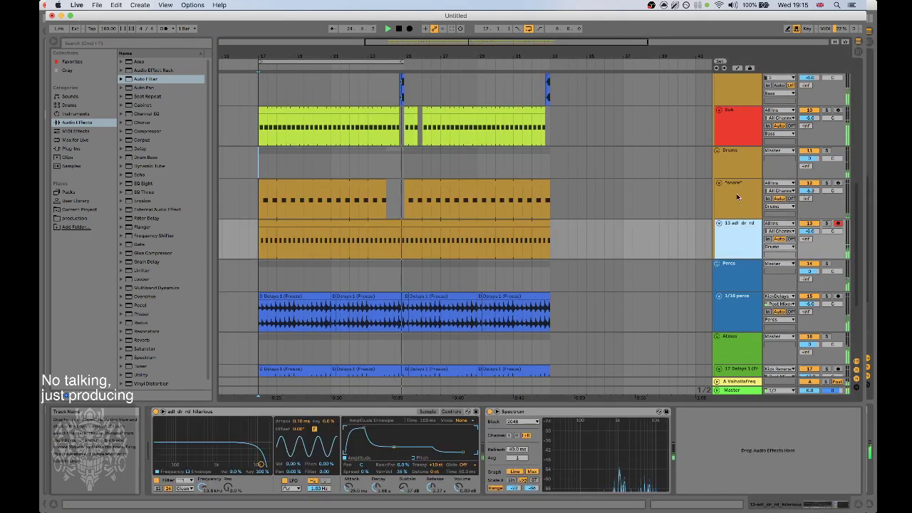
pyautogui.click(737, 198)
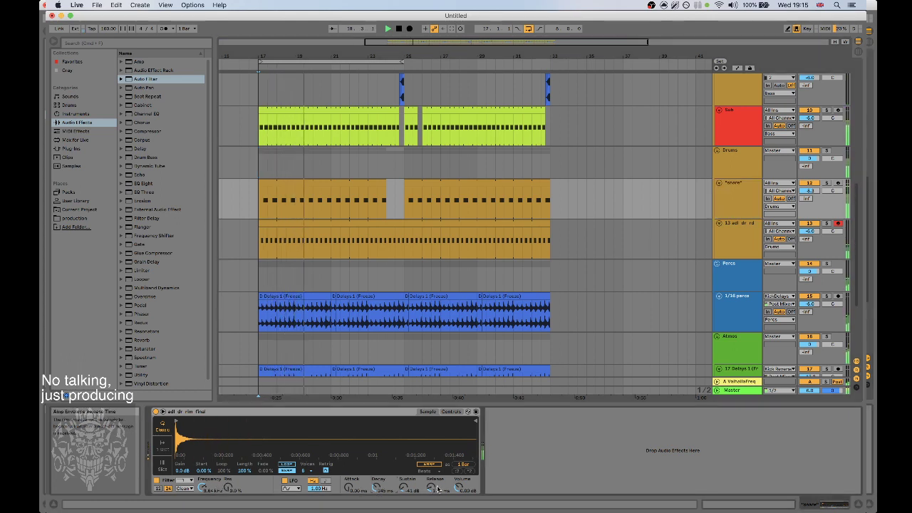
pyautogui.moveTo(810, 191); pyautogui.dragTo(810, 195)
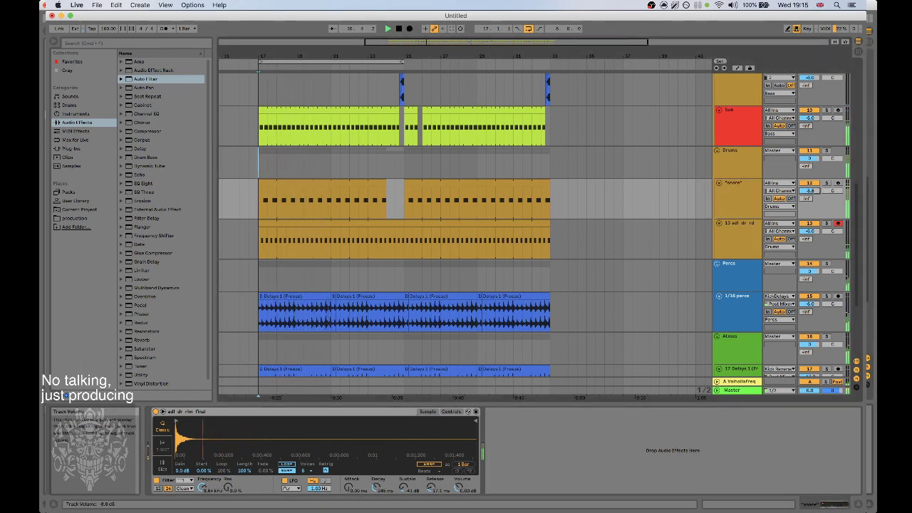
pyautogui.moveTo(377, 488); pyautogui.dragTo(377, 485)
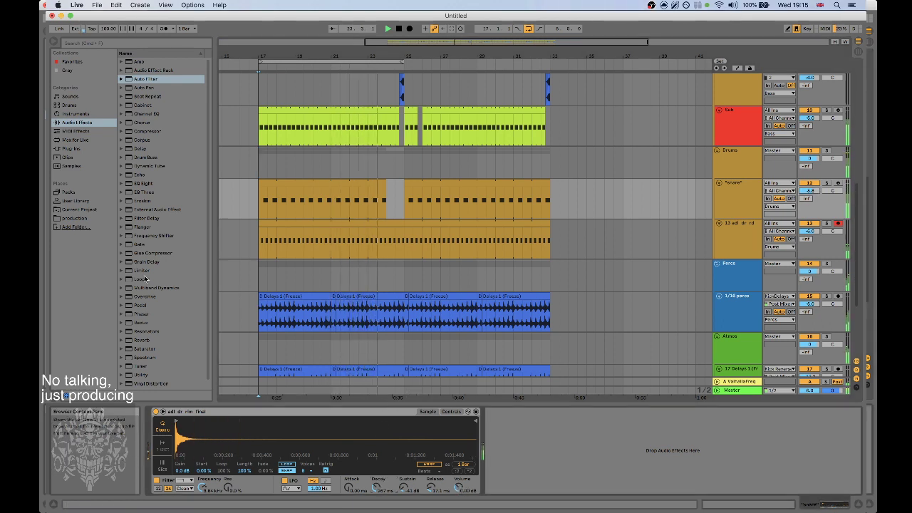
pyautogui.moveTo(203, 489); pyautogui.dragTo(204, 495)
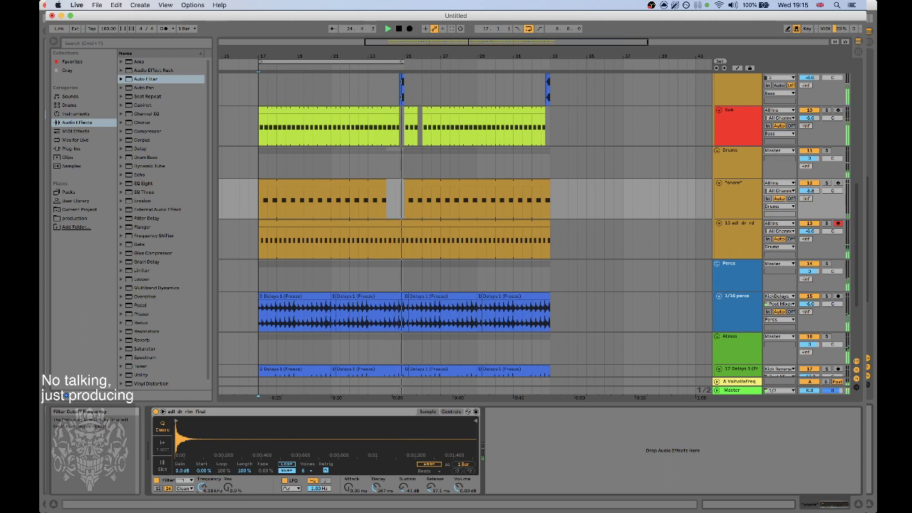
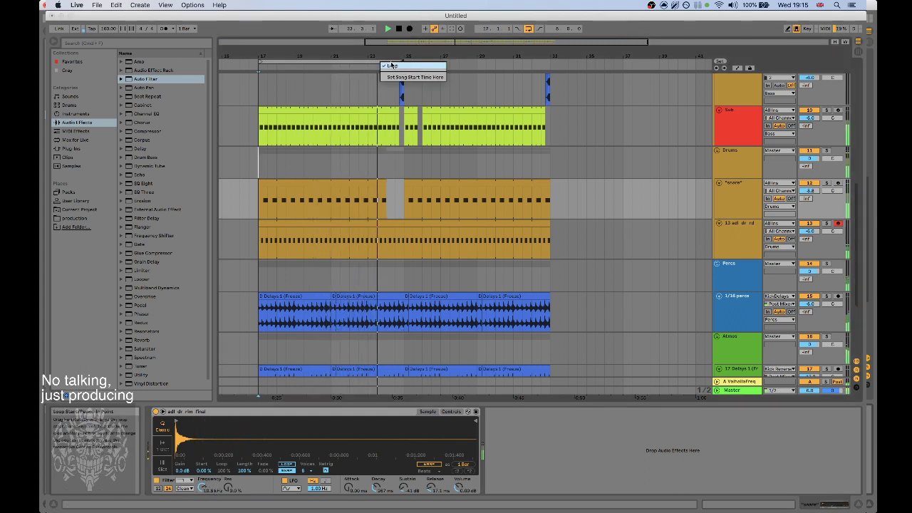
# Turn off the arrangement loop and delete the ShortKick material from bar 33 to bar 40.
pyautogui.scroll(10, 591, 200)
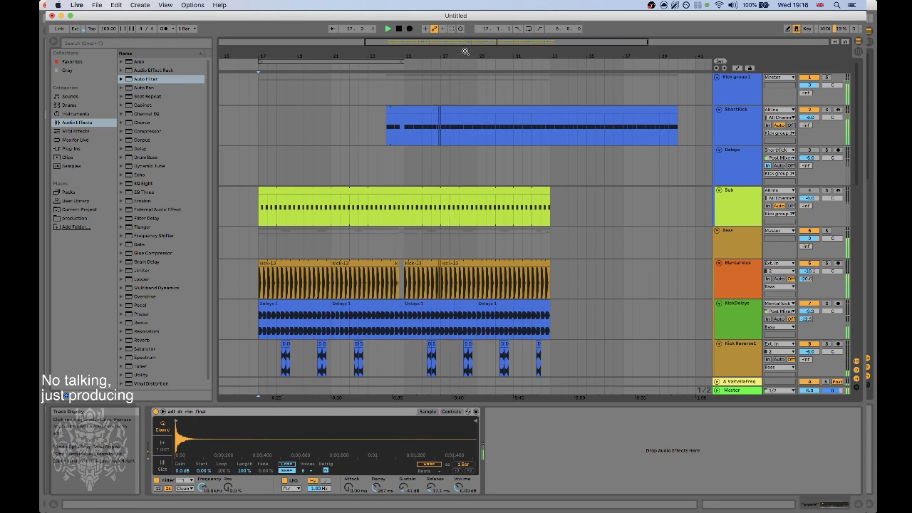
pyautogui.moveTo(467, 56); pyautogui.dragTo(459, 54)
pyautogui.scroll(-3, 525, 170)
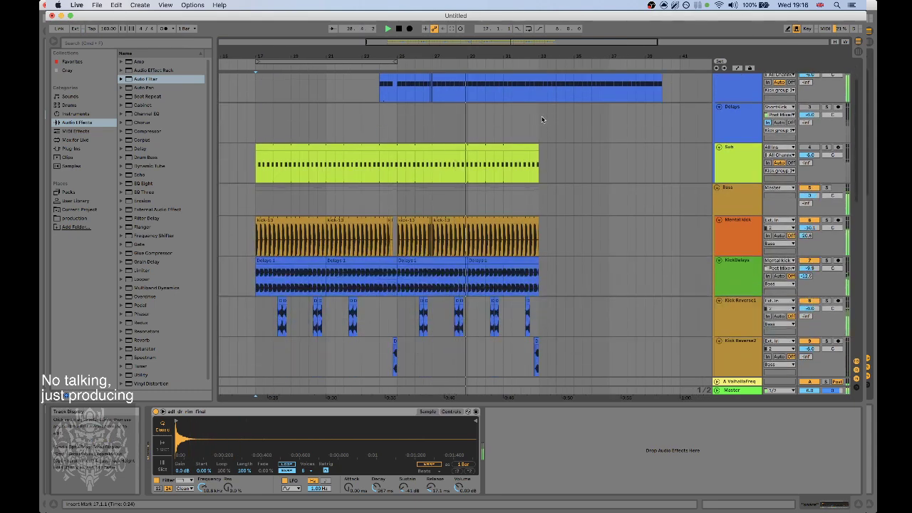
pyautogui.scroll(3, 543, 146)
pyautogui.moveTo(538, 136); pyautogui.dragTo(663, 115)
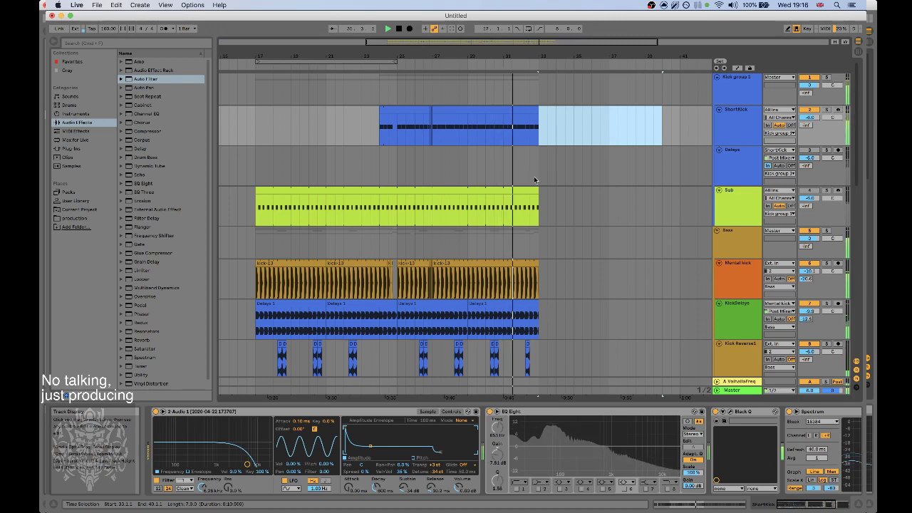
# Select bars 25 to 33 across all tracks and duplicate the section twice, extending the arrangement to bar 49.
pyautogui.click(394, 67)
pyautogui.moveTo(426, 55); pyautogui.dragTo(420, 36)
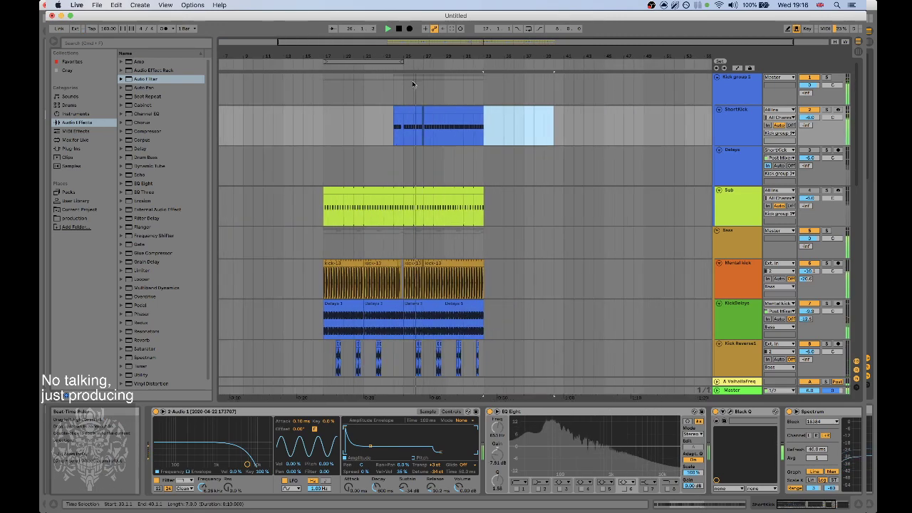
pyautogui.click(413, 84)
pyautogui.scroll(-10, 473, 304)
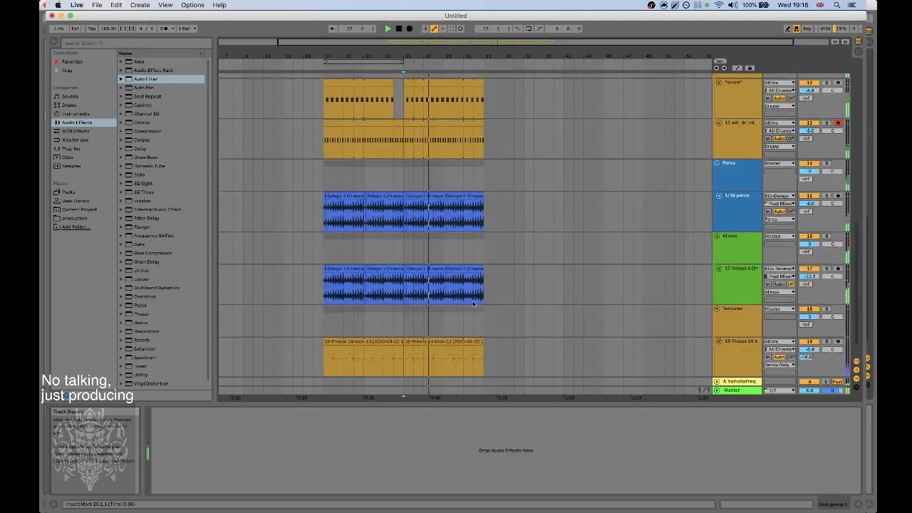
pyautogui.scroll(-1, 473, 304)
pyautogui.keyDown('shift'); pyautogui.click(483, 342); pyautogui.keyUp('shift')
pyautogui.press('super+d')
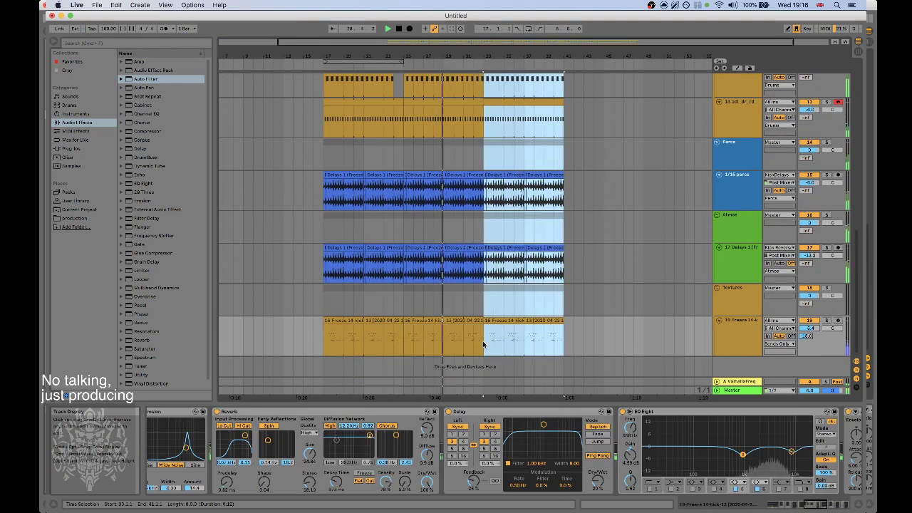
pyautogui.click(484, 303)
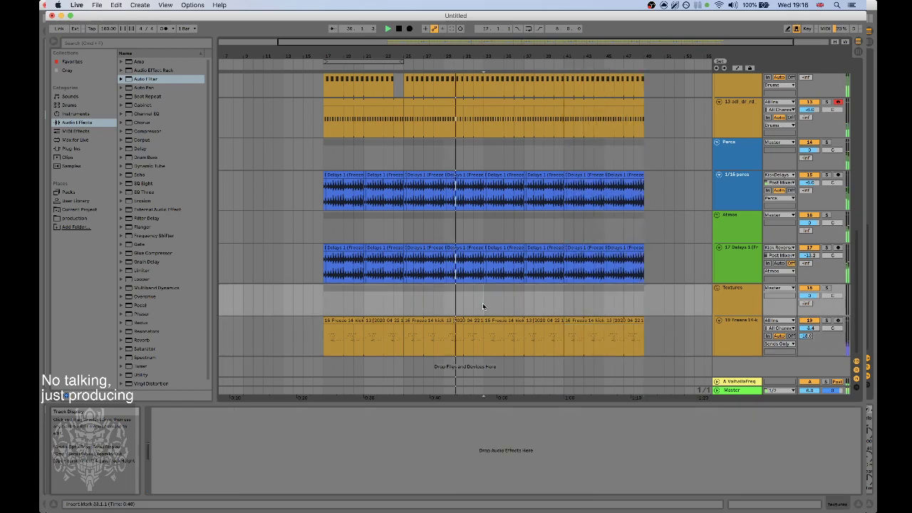
pyautogui.scroll(12, 483, 303)
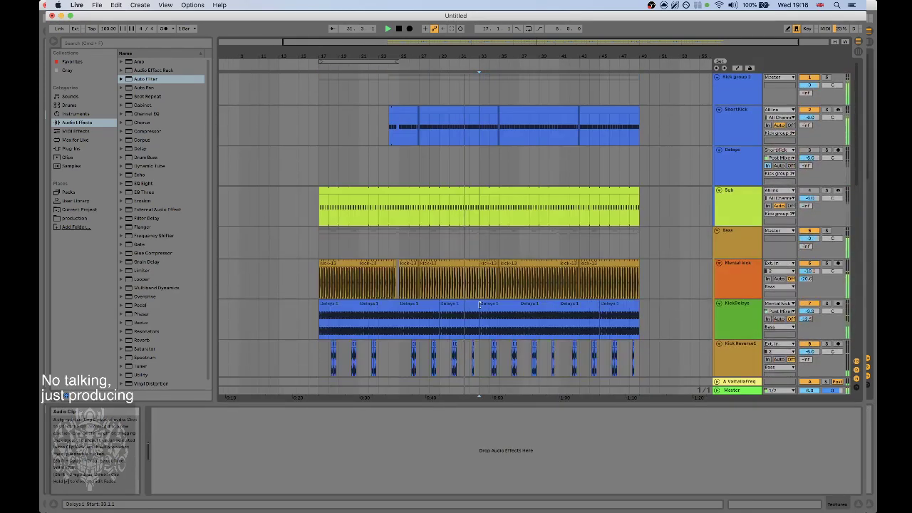
pyautogui.click(479, 305)
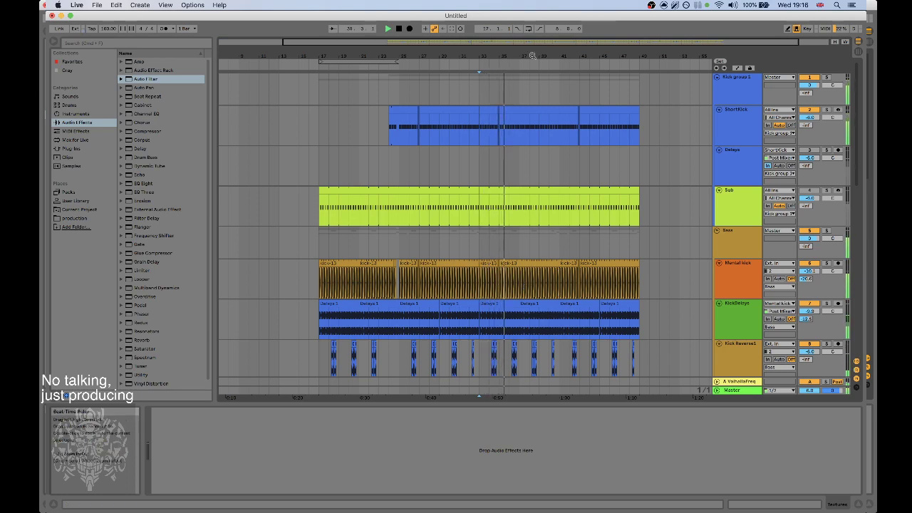
# Delete the ShortKick clips from bar 41 to bar 49 and the Bass group's clips from bar 41 to bar 50.
pyautogui.moveTo(527, 56)
pyautogui.mouseDown()
pyautogui.moveTo(526, 77)
pyautogui.moveTo(527, 64)
pyautogui.mouseUp()
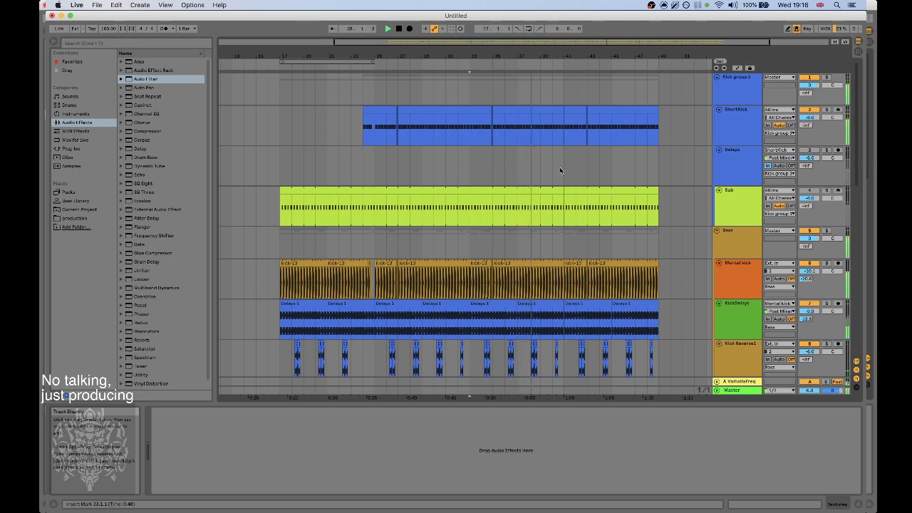
pyautogui.moveTo(528, 64); pyautogui.dragTo(545, 56)
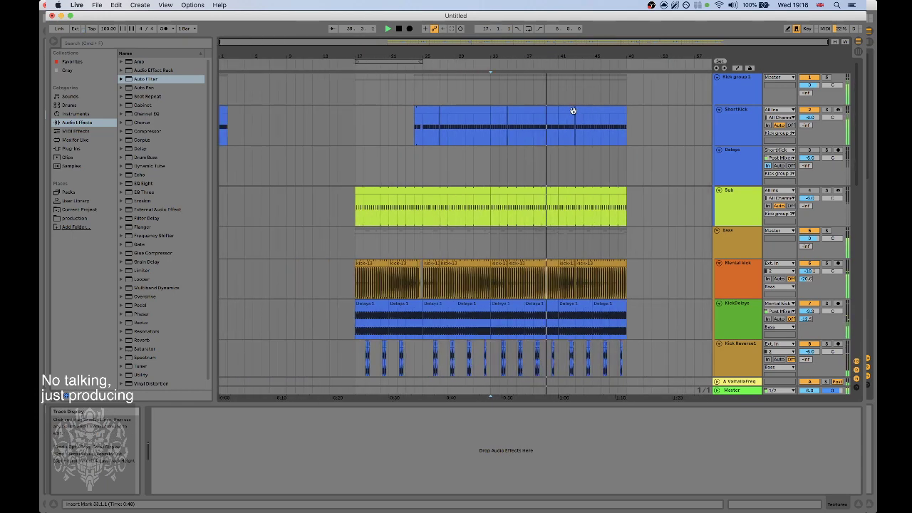
pyautogui.moveTo(585, 114); pyautogui.dragTo(630, 117)
pyautogui.press('Delete')
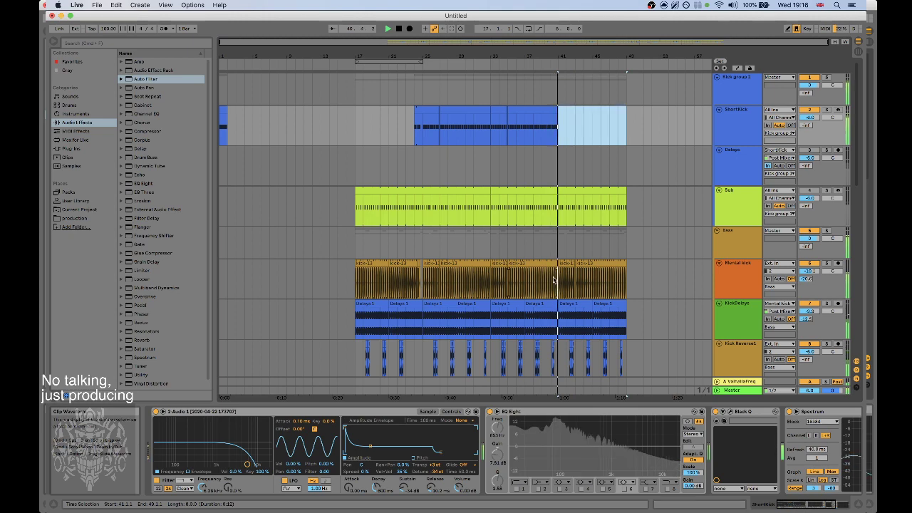
pyautogui.moveTo(556, 278); pyautogui.dragTo(636, 252)
pyautogui.press('Delete')
pyautogui.scroll(-2, 614, 275)
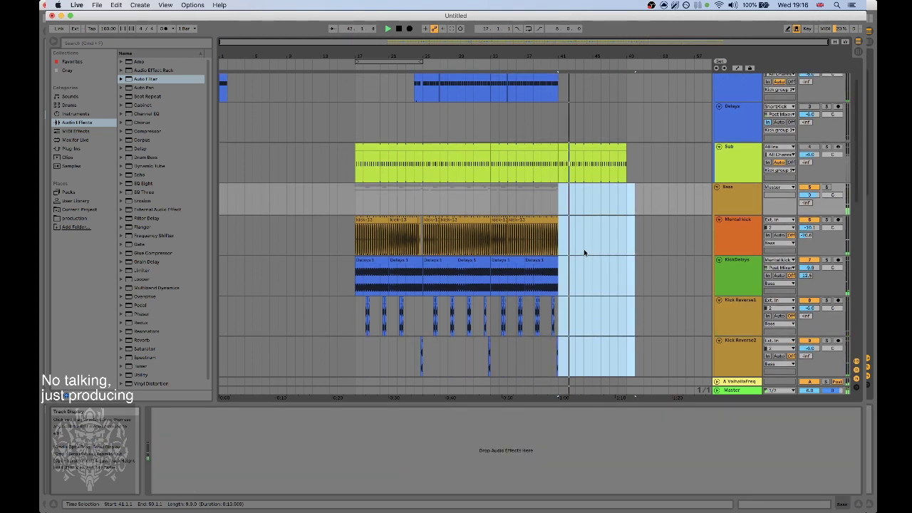
pyautogui.scroll(-5, 590, 234)
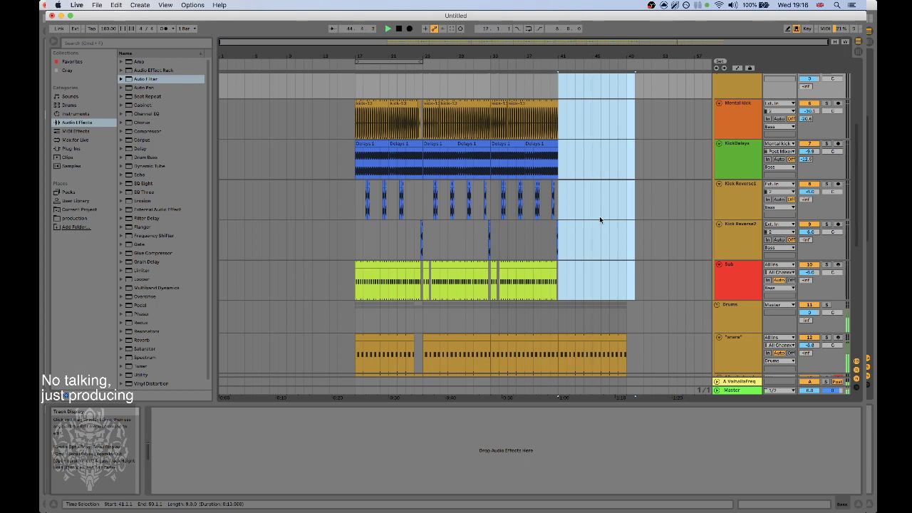
# Compare bars 41 to 50 with and without the Bass group's clips by repeatedly undoing and redoing the change.
pyautogui.press('super+v')
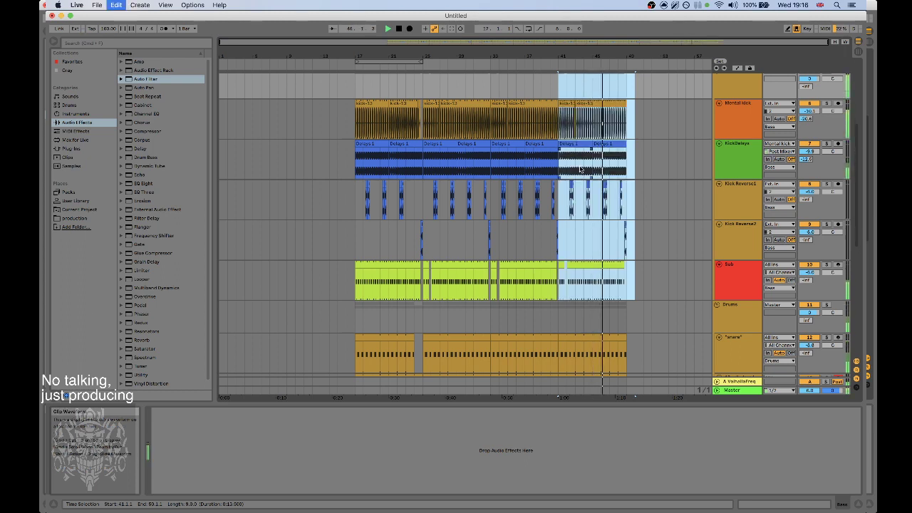
pyautogui.press('super+z')
pyautogui.press('super+shift+z')
pyautogui.press('super+z')
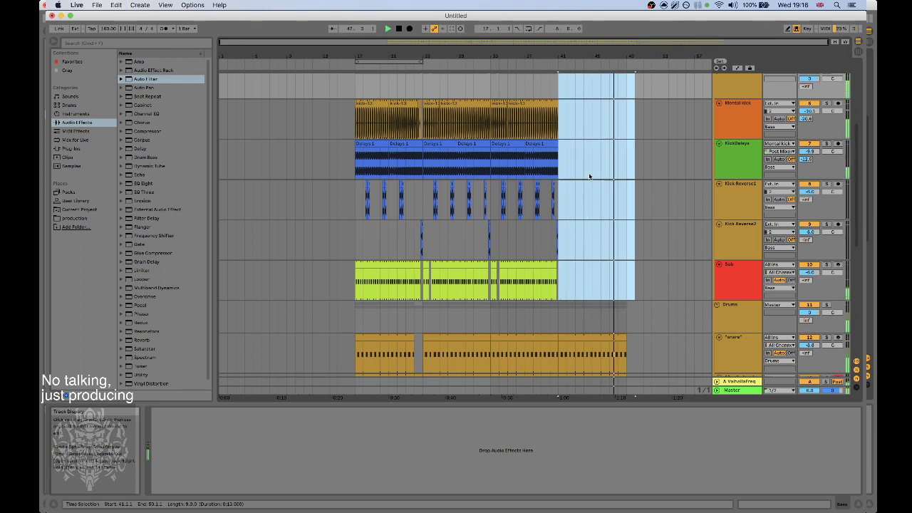
pyautogui.press('super+shift+z')
pyautogui.press('super+z')
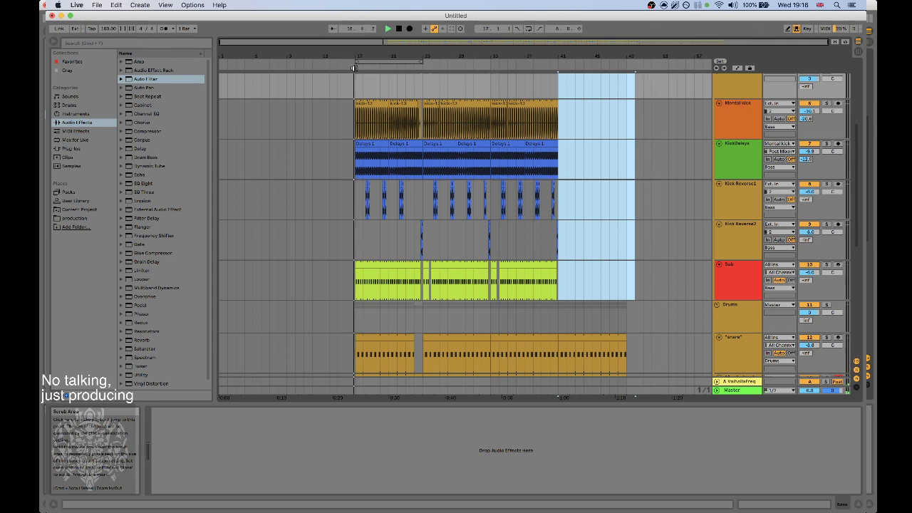
# Extend the first Freeze clip on the Textures group's track back to bar 1 and stop playback.
pyautogui.scroll(-10, 402, 225)
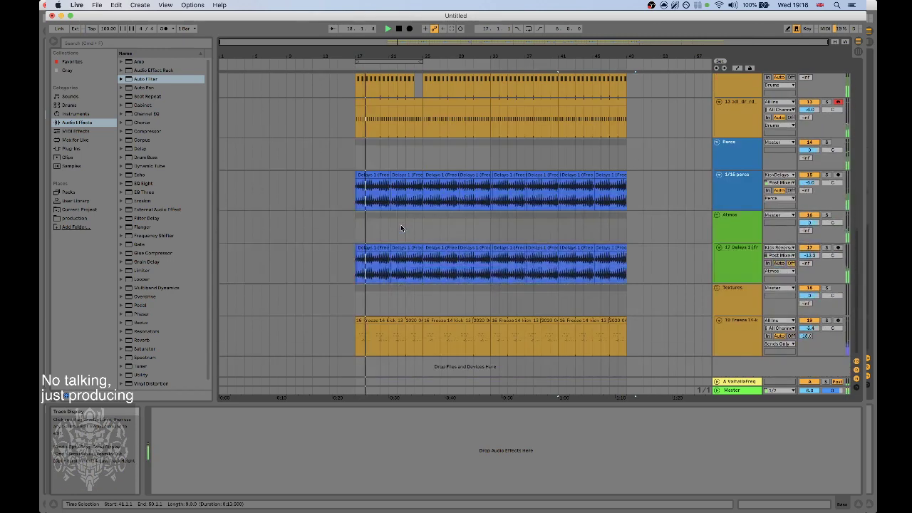
pyautogui.moveTo(357, 321); pyautogui.dragTo(221, 319)
pyautogui.press('space')
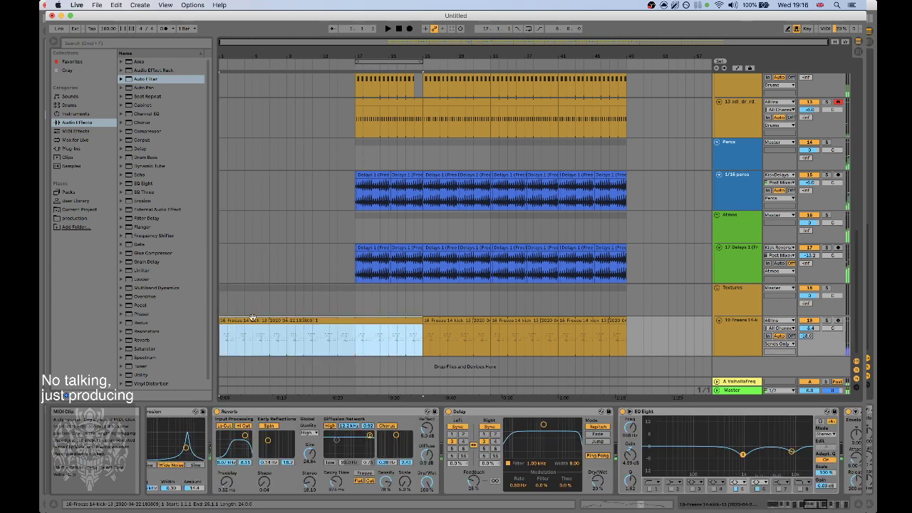
# Remove the short ShortKick clip at bar 1 and play the arrangement from the start.
pyautogui.scroll(10, 342, 292)
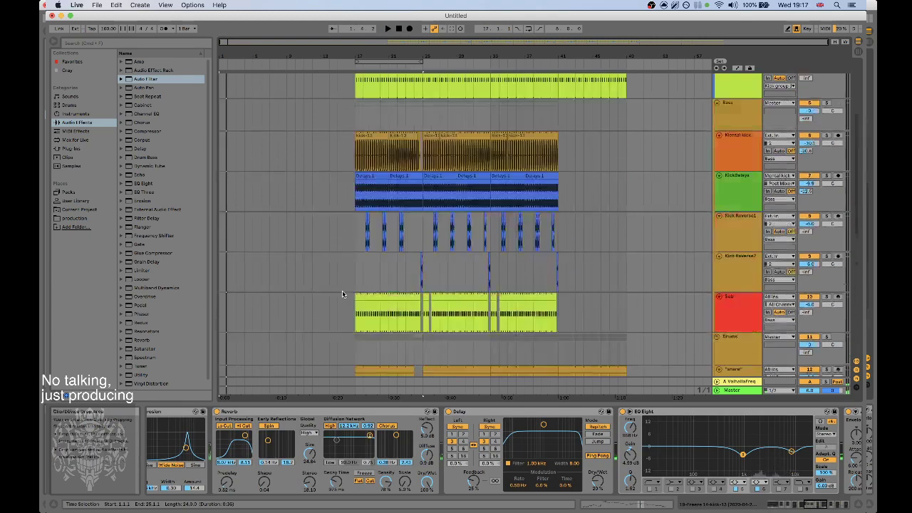
pyautogui.click(221, 109)
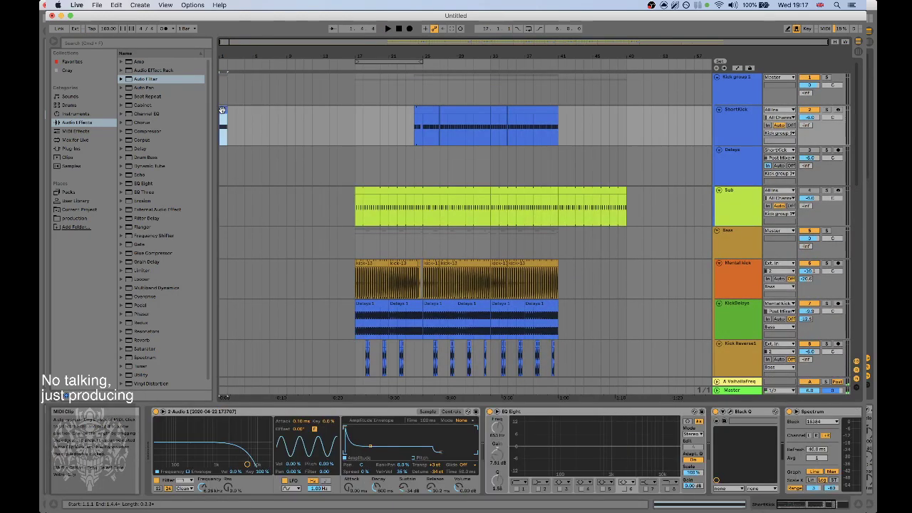
pyautogui.scroll(-3, 339, 223)
pyautogui.scroll(-9, 339, 223)
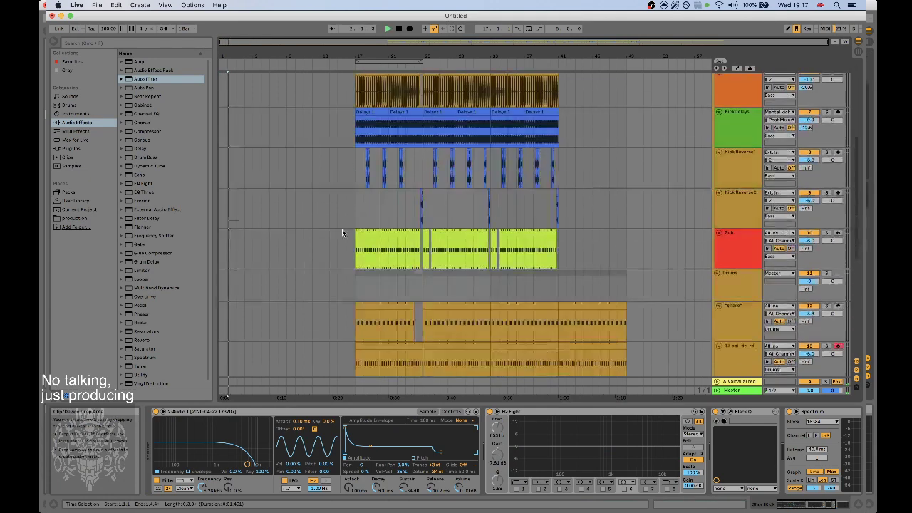
pyautogui.scroll(-3, 381, 223)
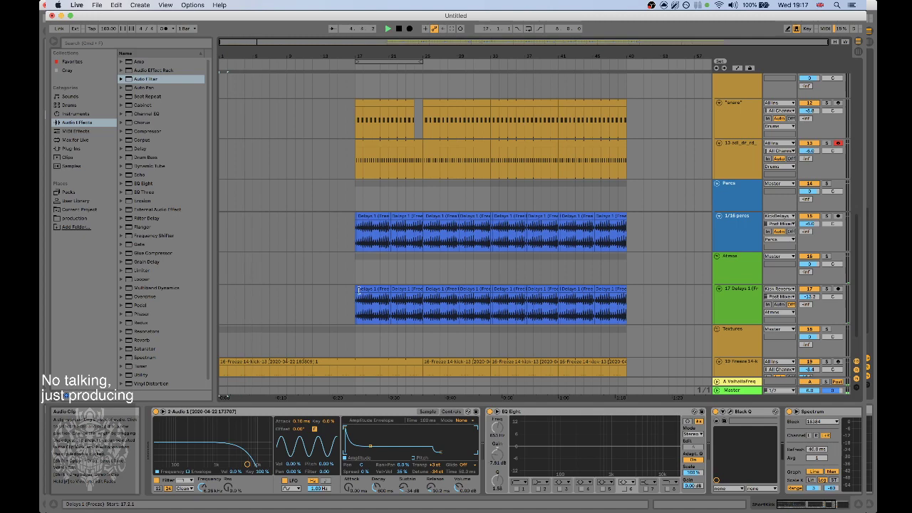
# Try copying the Atmos track's Delays 1 clips from bars 17 to 25 to bar 1.
pyautogui.moveTo(358, 291); pyautogui.dragTo(423, 292)
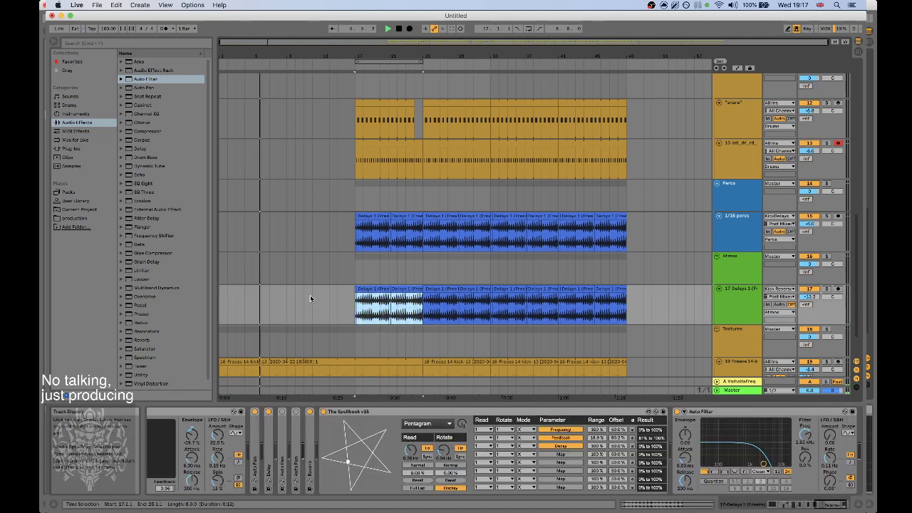
pyautogui.click(221, 297)
pyautogui.press('super+v')
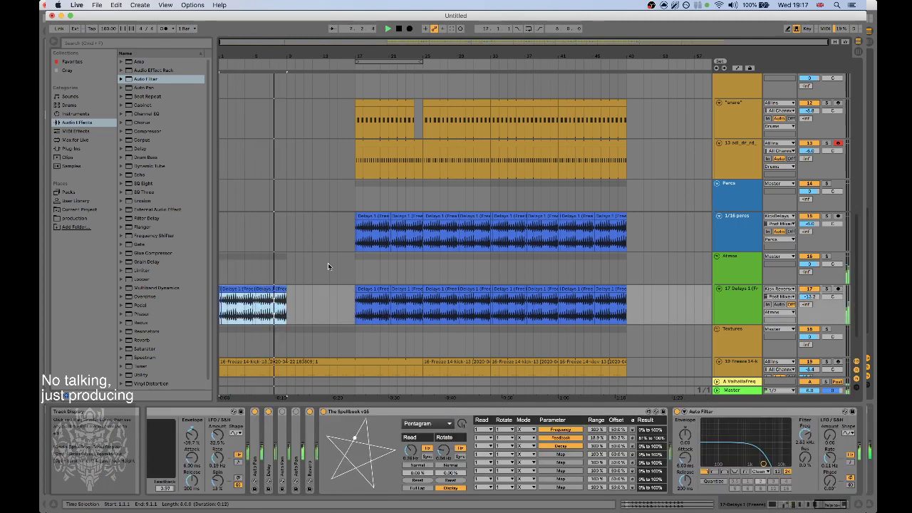
pyautogui.press('super+z')
# Try copying the 1/16 percs clips from bars 17 to 25 to bar 10.
pyautogui.moveTo(356, 228); pyautogui.dragTo(426, 214)
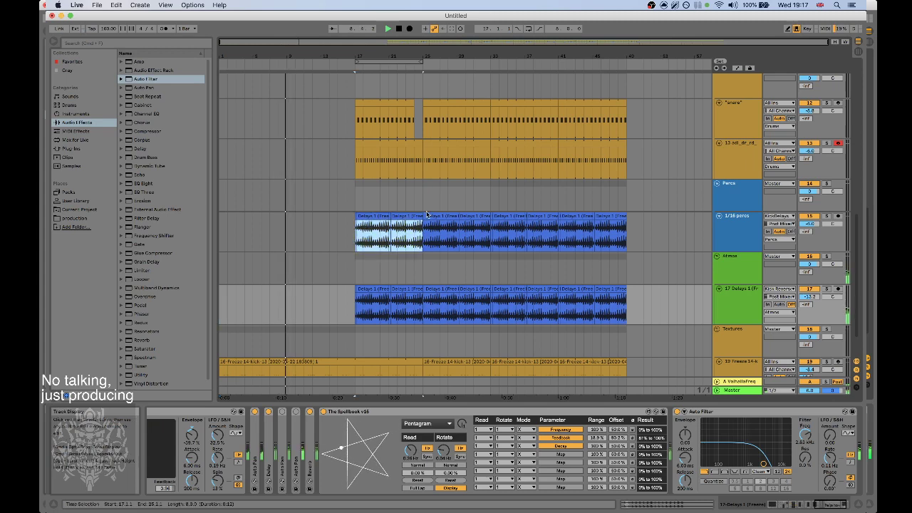
pyautogui.click(228, 233)
pyautogui.click(296, 232)
pyautogui.press('super+v')
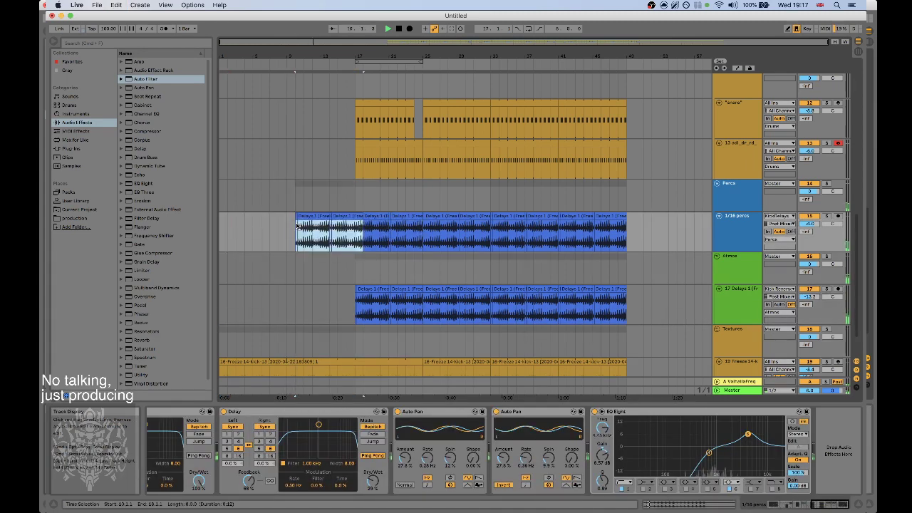
pyautogui.press('super+z')
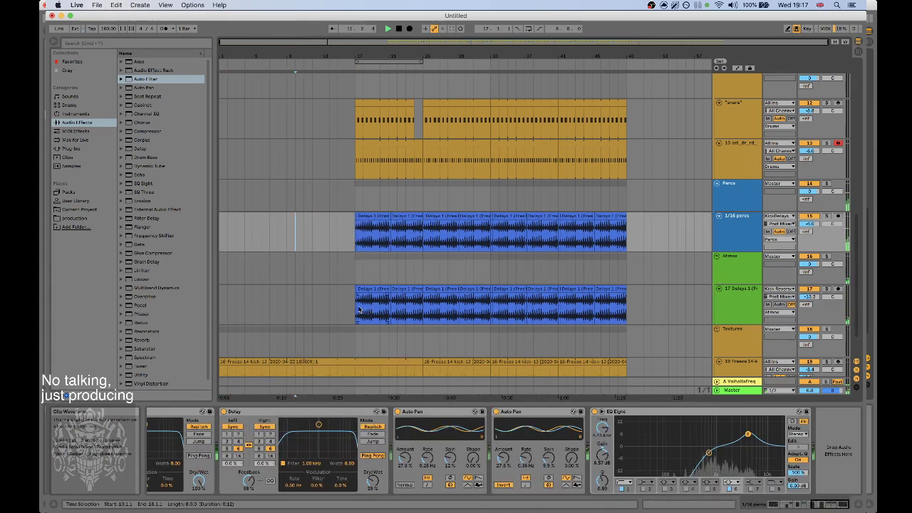
# Copy the Atmos track's Delays 1 clips from bars 17 to 33 to bar 1, filling the 16-bar intro.
pyautogui.moveTo(357, 296); pyautogui.dragTo(476, 293)
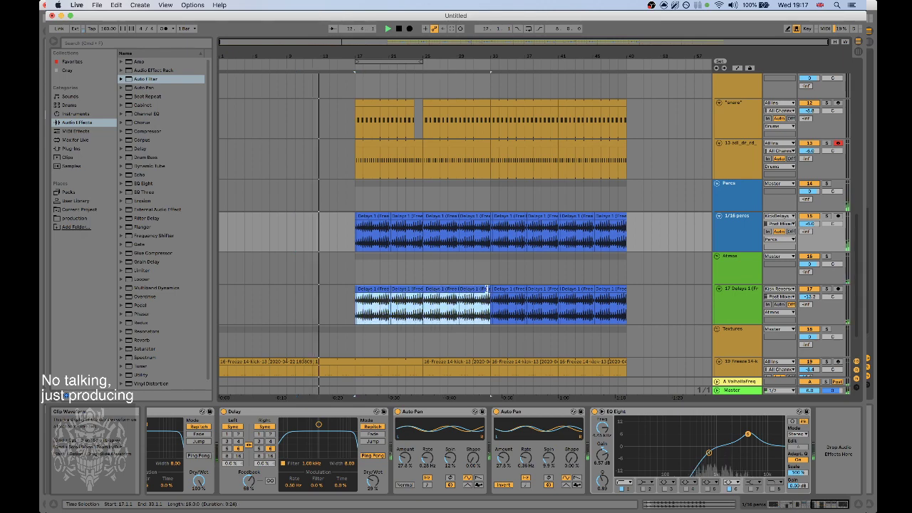
pyautogui.press('super+c')
pyautogui.click(220, 304)
pyautogui.press('super+v')
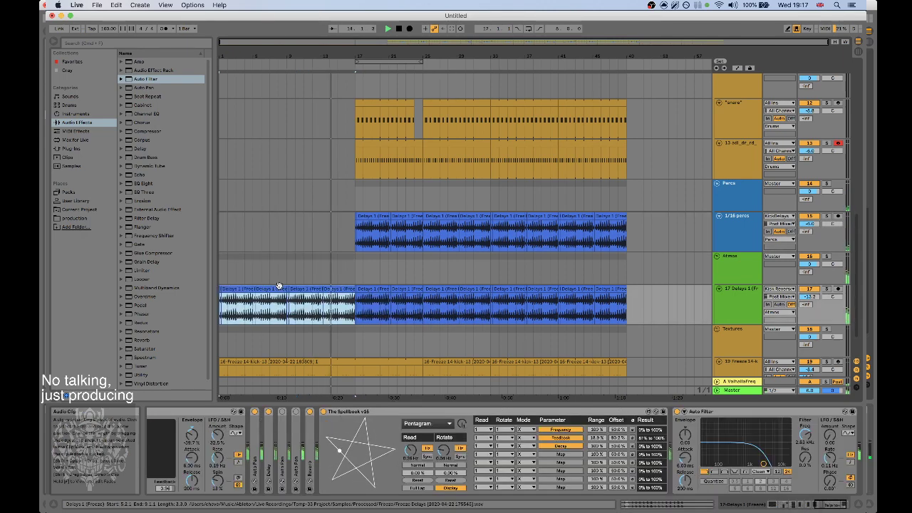
# Move the material on all tracks from bars 17 to 49 so that it starts at bar 33.
pyautogui.scroll(-2, 335, 262)
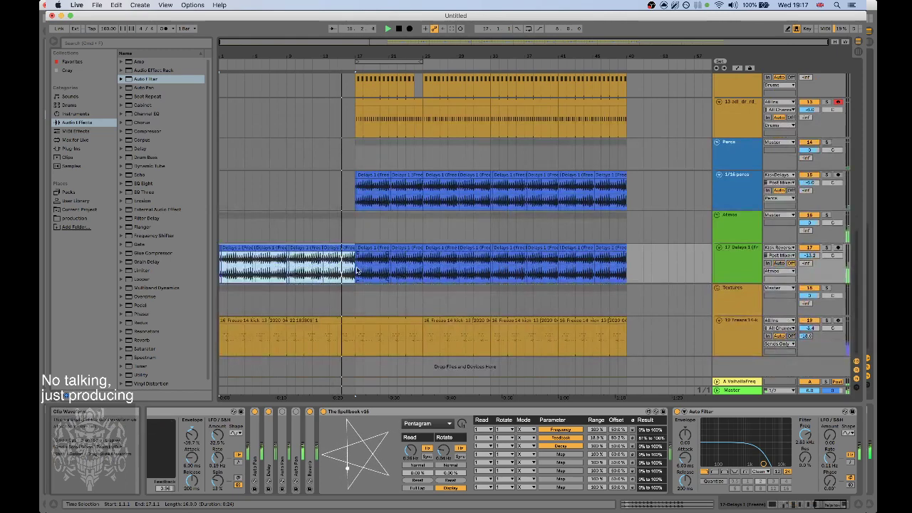
pyautogui.scroll(6, 357, 271)
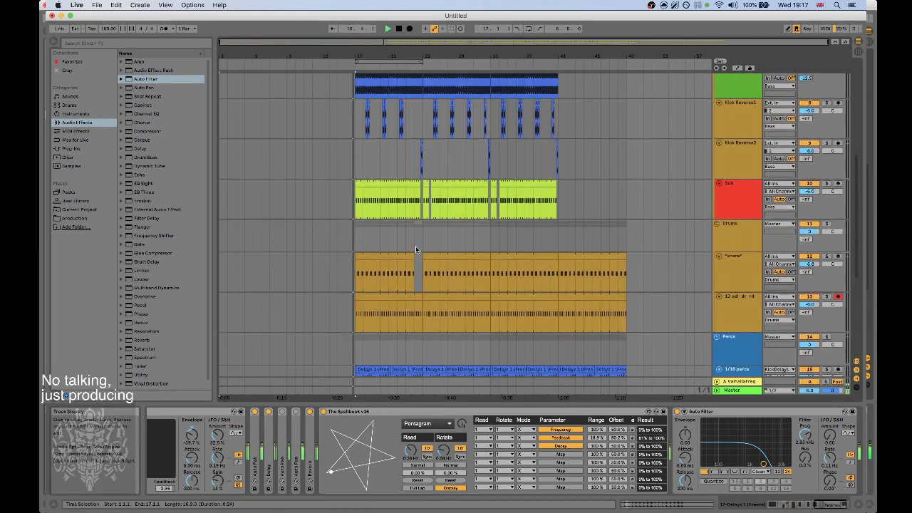
pyautogui.scroll(2, 415, 246)
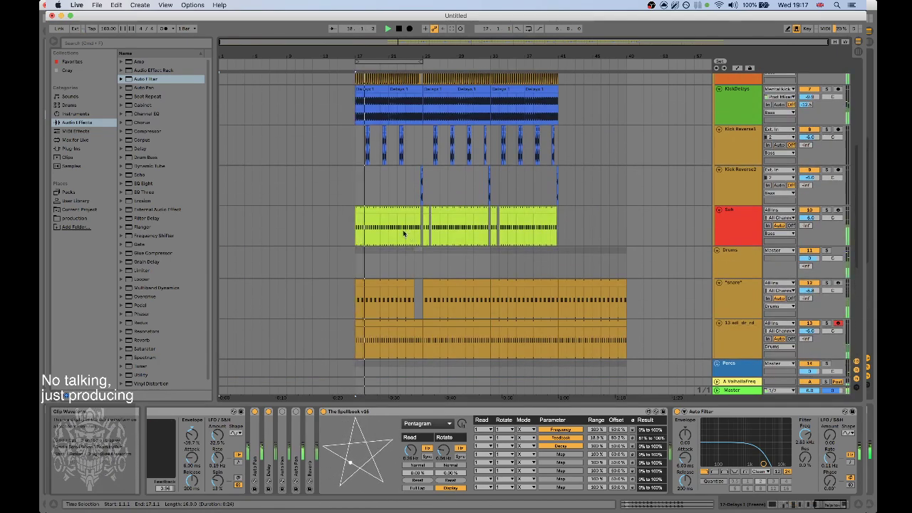
pyautogui.scroll(8, 379, 231)
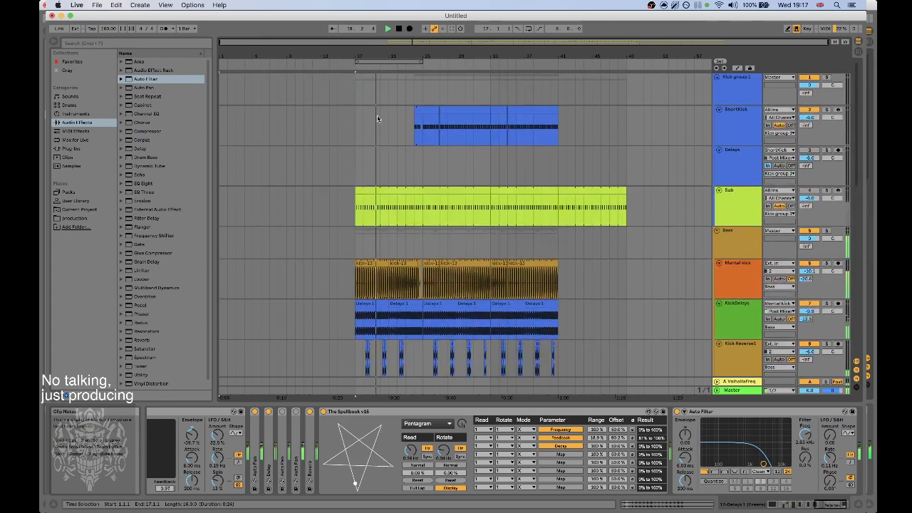
pyautogui.scroll(-10, 456, 214)
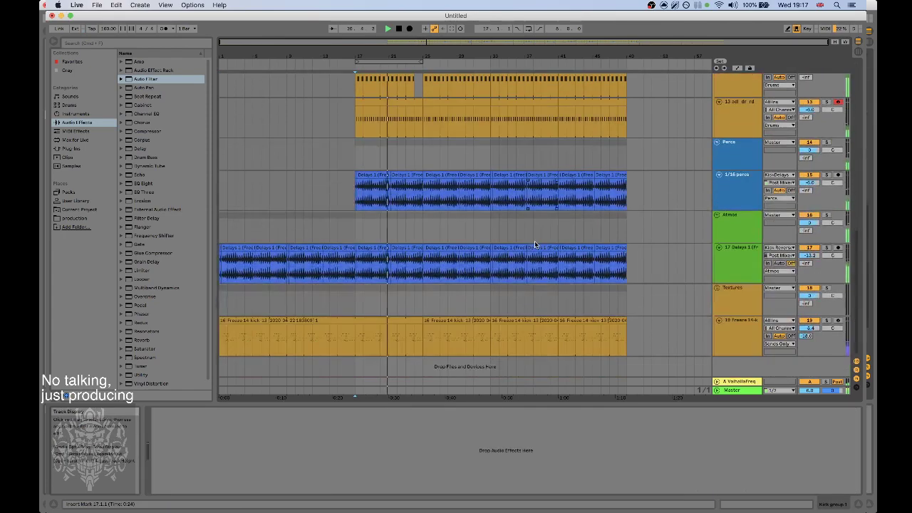
pyautogui.keyDown('shift'); pyautogui.click(628, 347); pyautogui.keyUp('shift')
pyautogui.scroll(10, 645, 277)
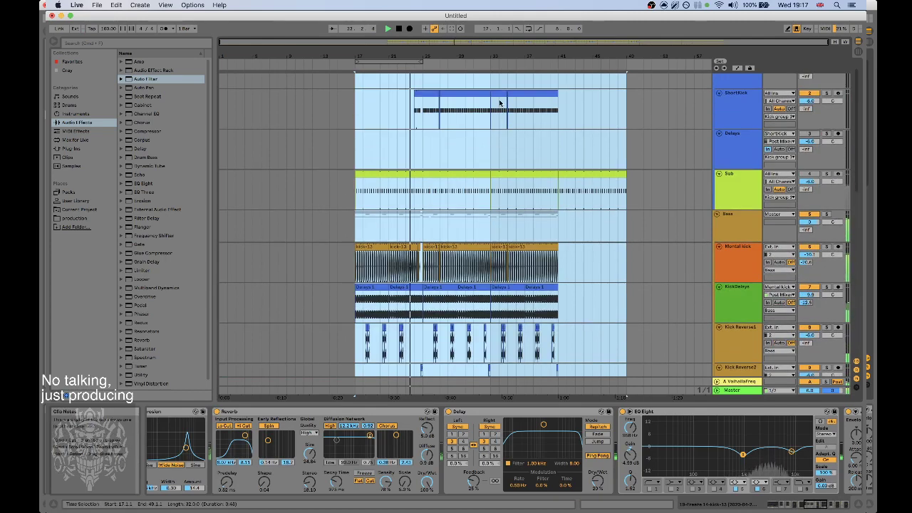
pyautogui.press('Delete')
pyautogui.click(493, 102)
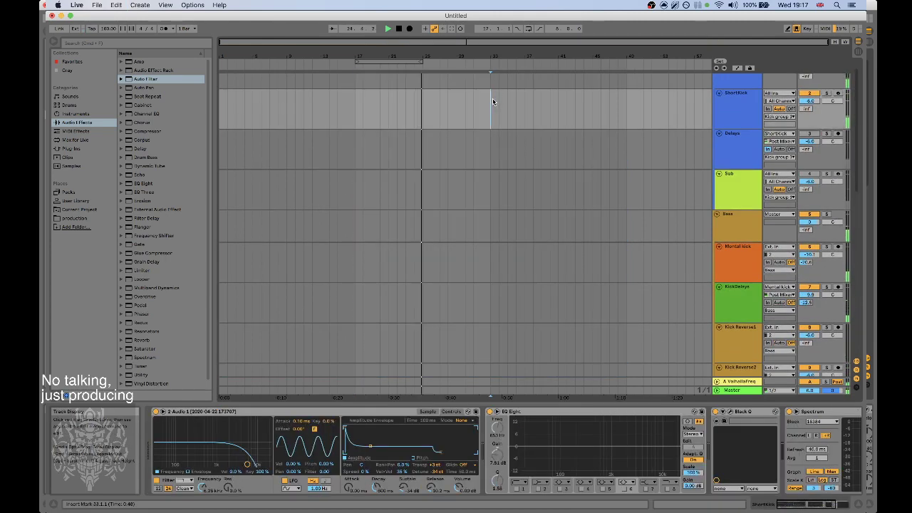
pyautogui.hotkey('ctrl', 'v')
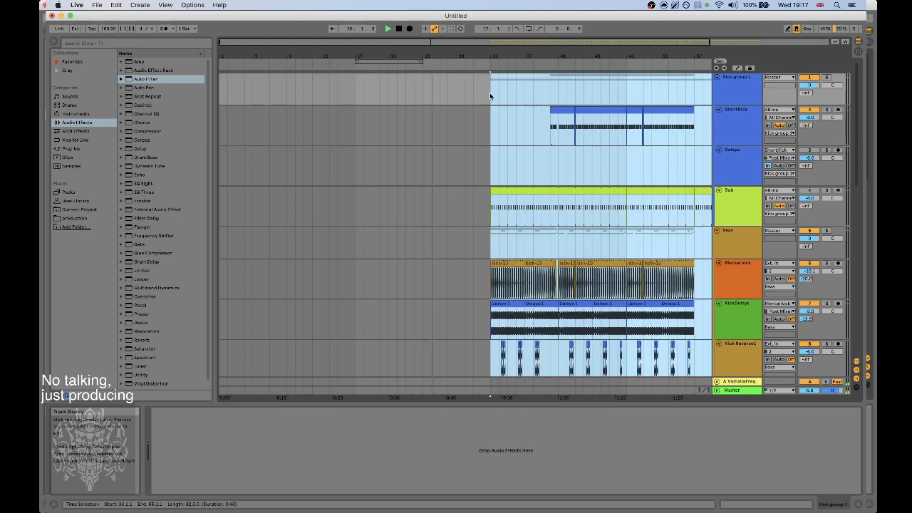
pyautogui.scroll(-3, 499, 146)
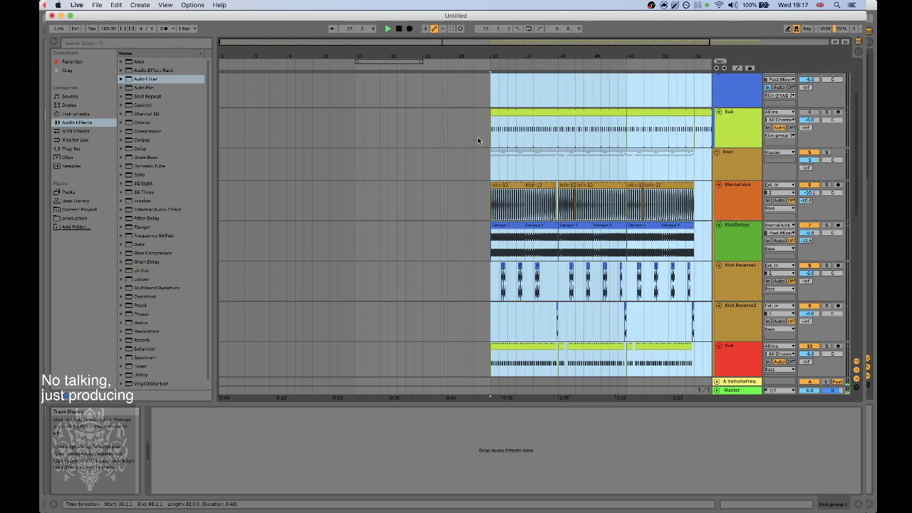
# Play from around bar 11 and copy the 24 bars of Mental kick clips starting at bar 33 to bar 17.
pyautogui.click(302, 64)
pyautogui.scroll(-2, 464, 166)
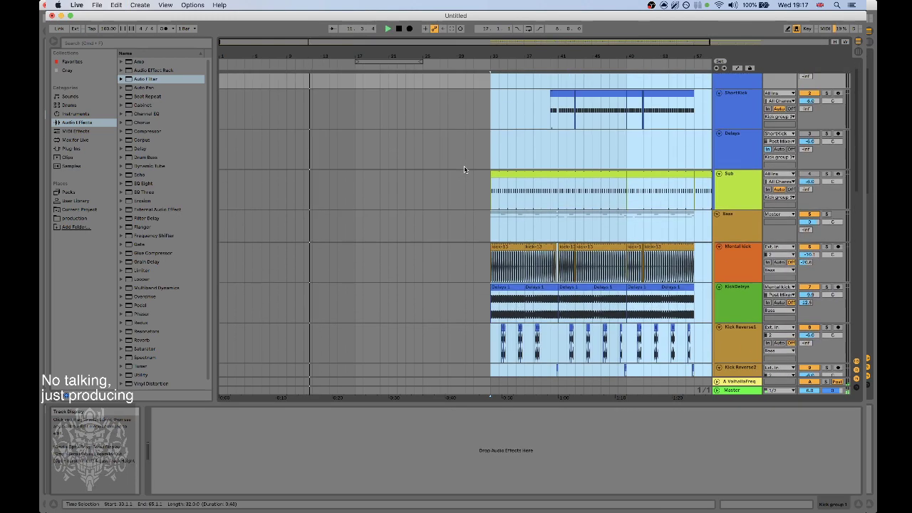
pyautogui.click(467, 181)
pyautogui.moveTo(492, 163); pyautogui.dragTo(542, 157)
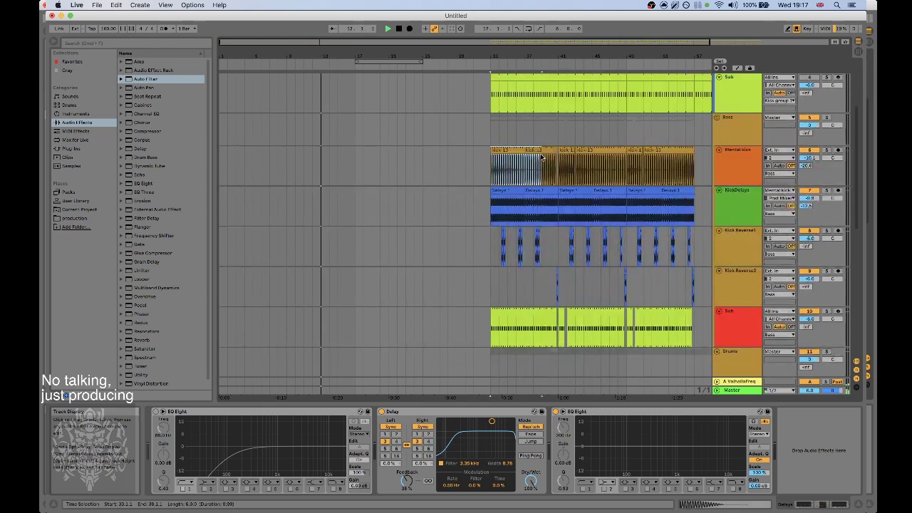
pyautogui.click(354, 159)
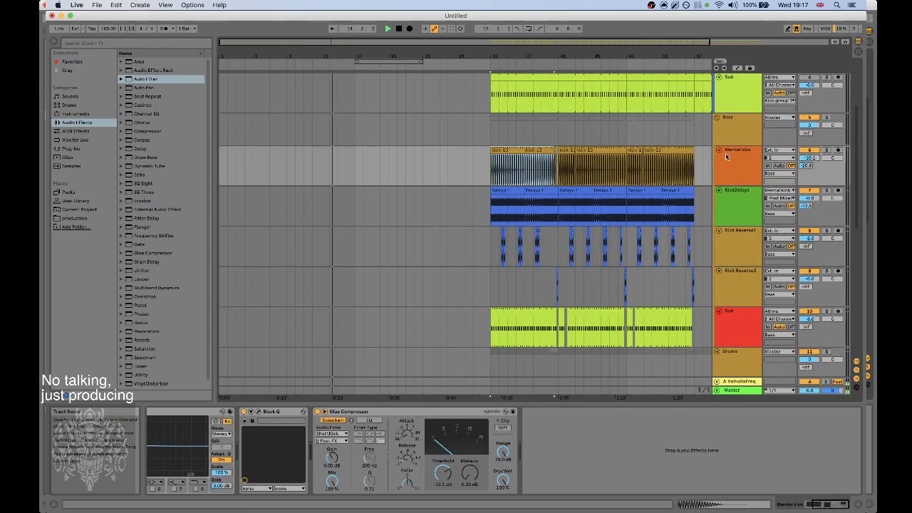
pyautogui.press('super+v')
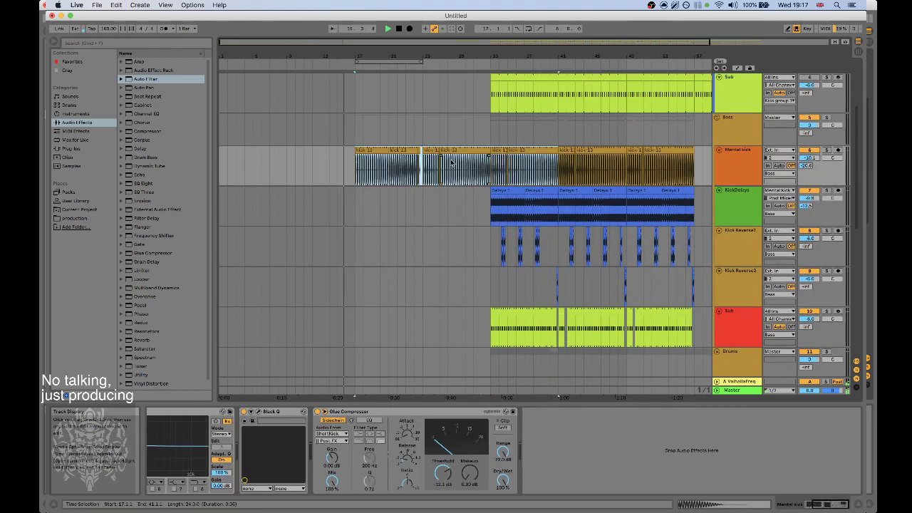
# Duplicate the Atmos track's Delays 1 clips from bars 1 to 17 so they also fill bars 17 to 33.
pyautogui.scroll(-1, 458, 171)
pyautogui.scroll(-5, 463, 187)
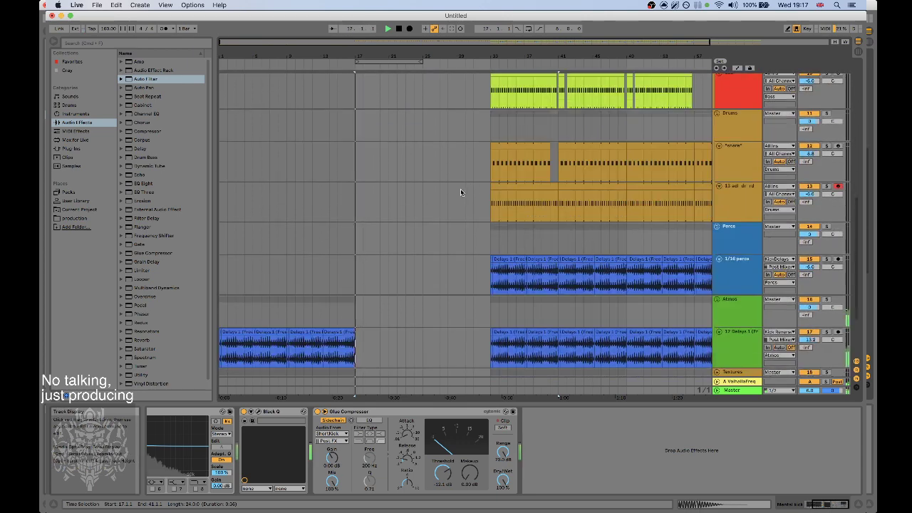
pyautogui.scroll(-2, 399, 264)
pyautogui.click(358, 260)
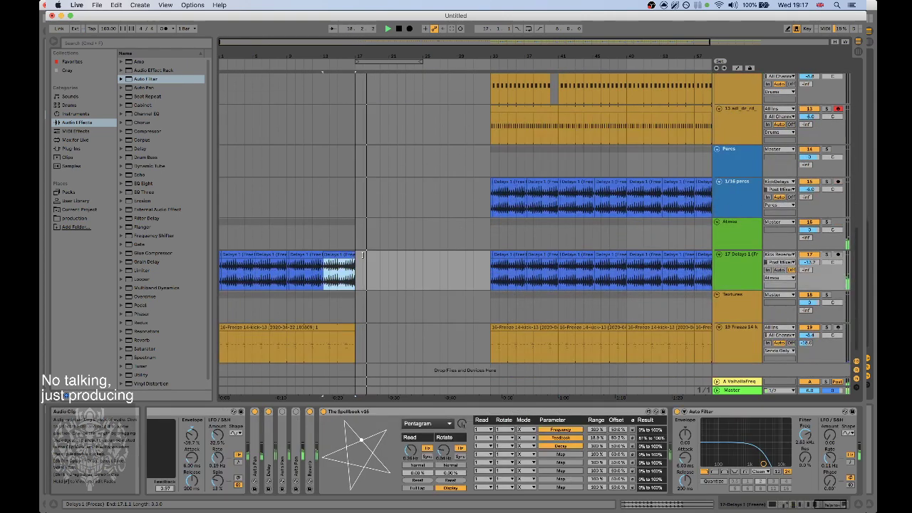
pyautogui.moveTo(355, 275); pyautogui.dragTo(207, 252)
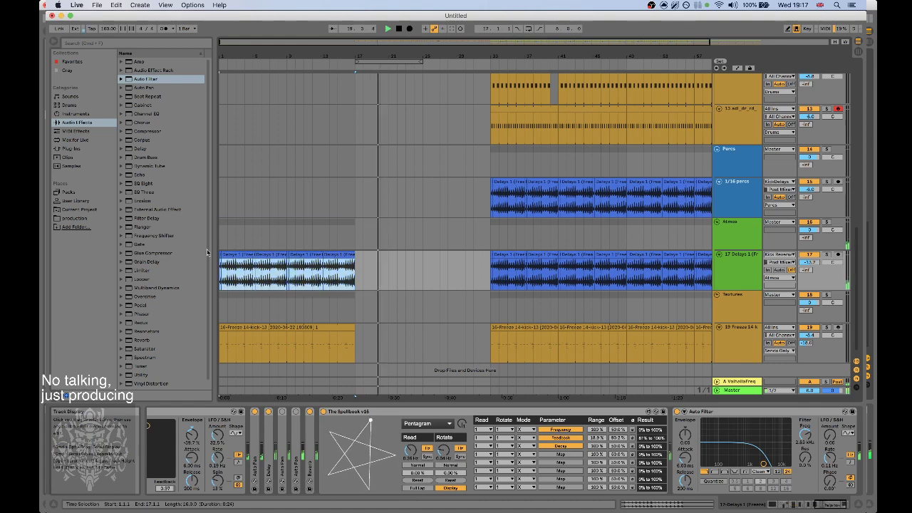
pyautogui.press('super+d')
# Duplicate the 16-bar Freeze texture clip at bar 1 to fill bars 17 to 33.
pyautogui.scroll(-1, 365, 283)
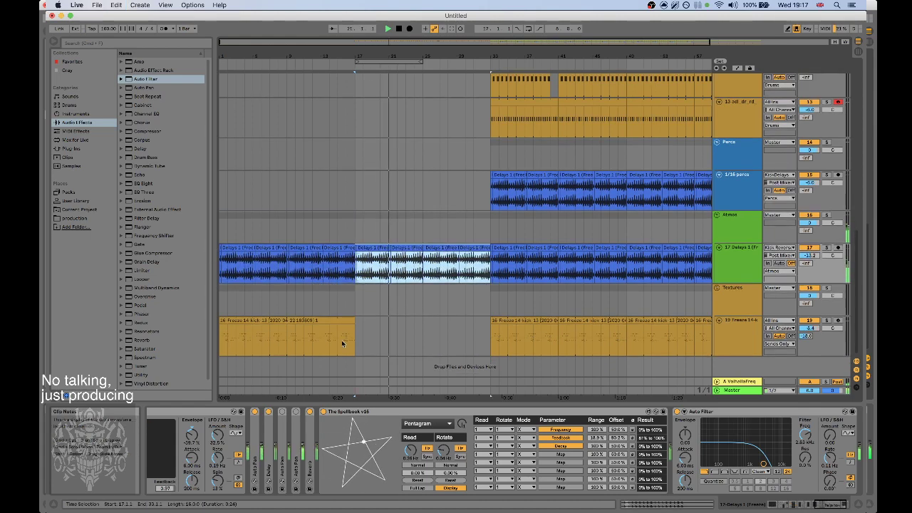
pyautogui.click(345, 323)
pyautogui.press('super+d')
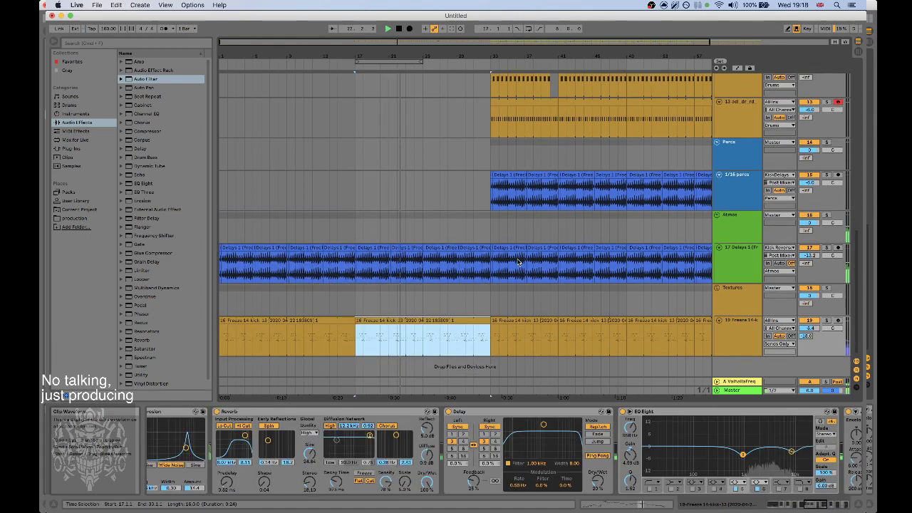
pyautogui.scroll(10, 601, 76)
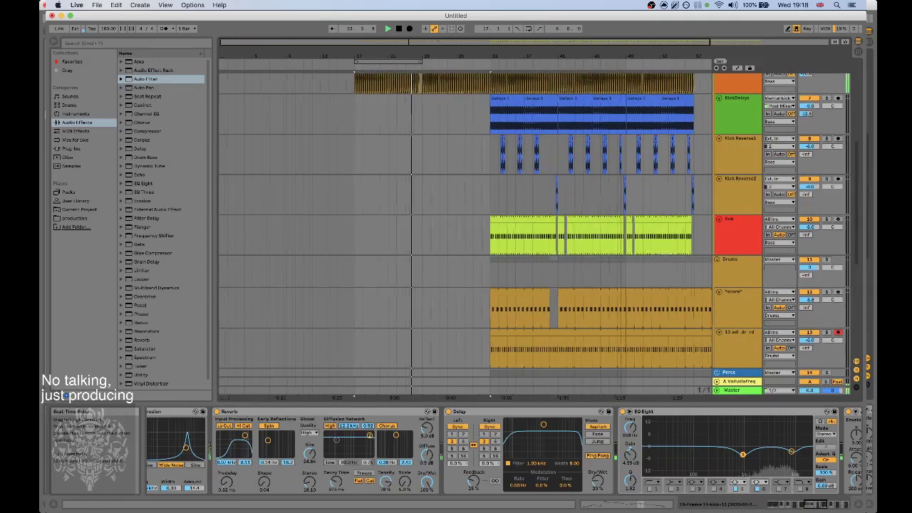
# Move the material on all tracks from bars 40 to 65 so that it starts at bar 65.
pyautogui.moveTo(618, 59); pyautogui.dragTo(543, 63)
pyautogui.scroll(3, 434, 151)
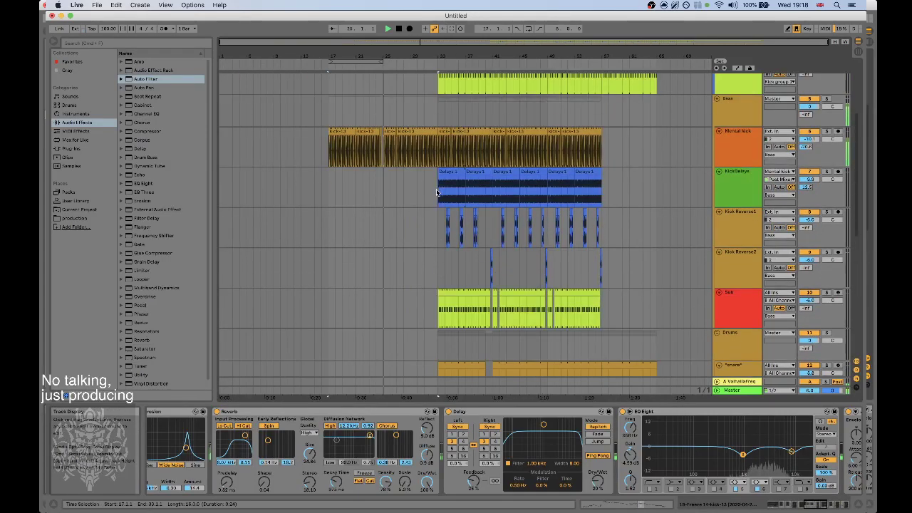
pyautogui.moveTo(439, 186); pyautogui.dragTo(591, 187)
pyautogui.scroll(6, 584, 176)
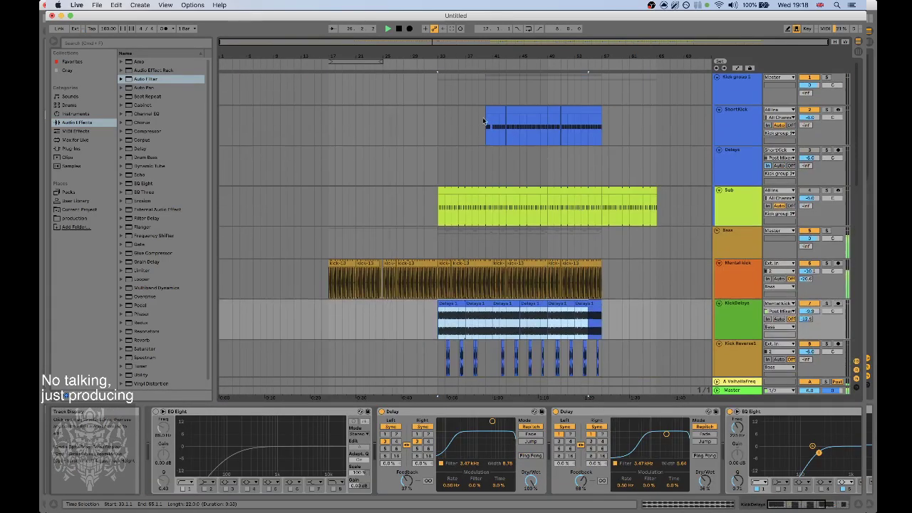
pyautogui.moveTo(485, 121); pyautogui.dragTo(678, 269)
pyautogui.scroll(-10, 670, 257)
pyautogui.scroll(-3, 664, 252)
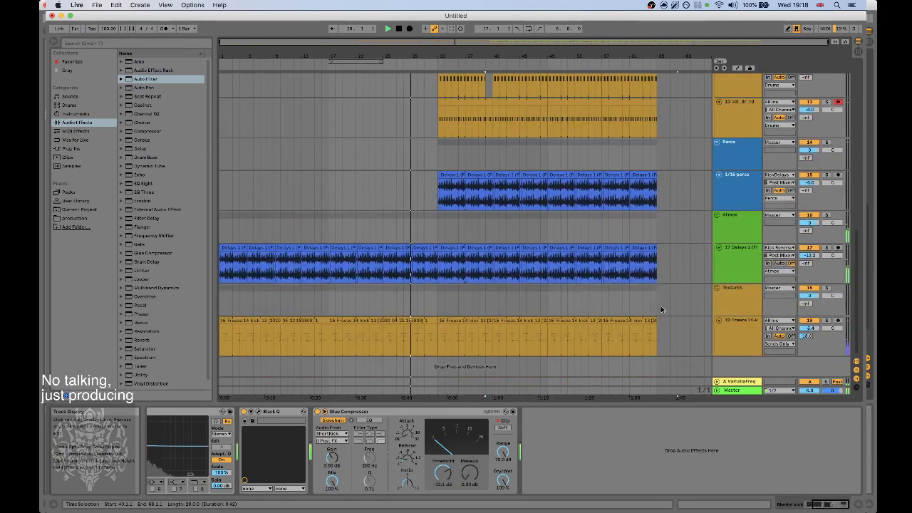
pyautogui.keyDown('shift'); pyautogui.click(656, 345); pyautogui.keyUp('shift')
pyautogui.press('Delete')
pyautogui.scroll(10, 629, 171)
pyautogui.scroll(4, 629, 170)
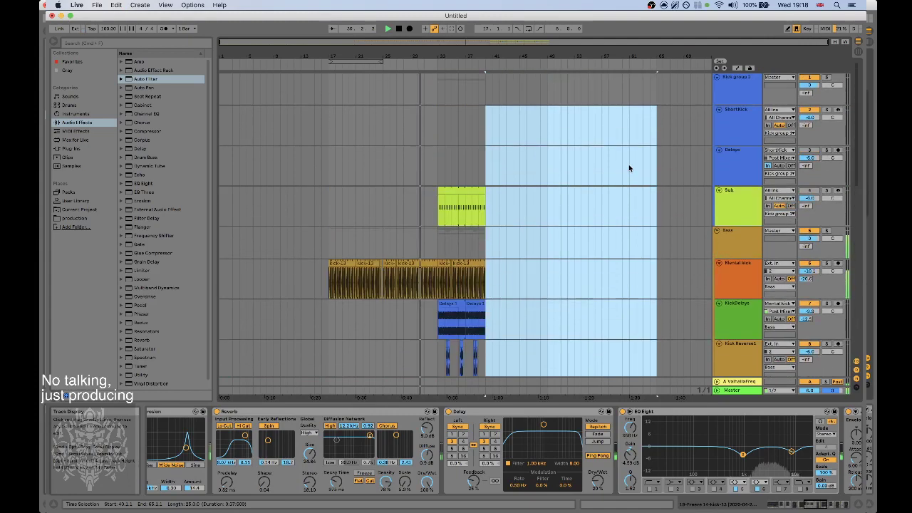
pyautogui.click(655, 123)
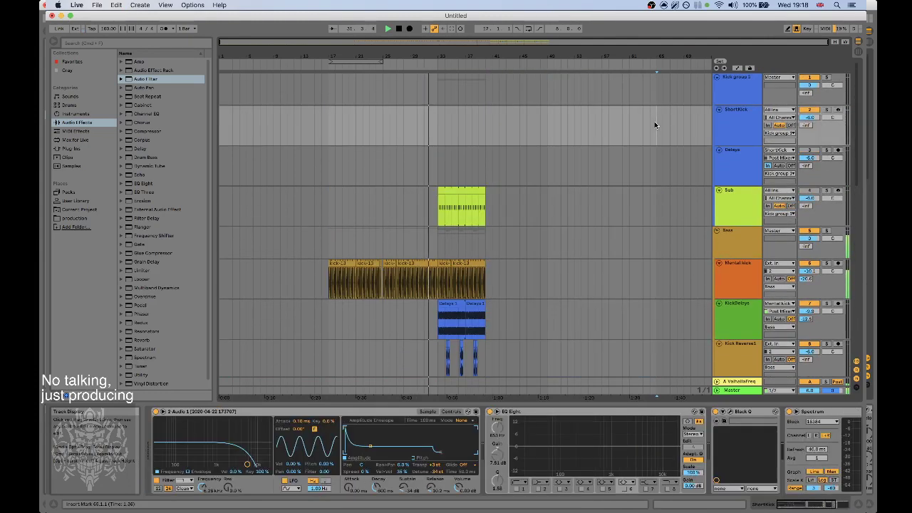
pyautogui.press('super+v')
pyautogui.scroll(-5, 771, 184)
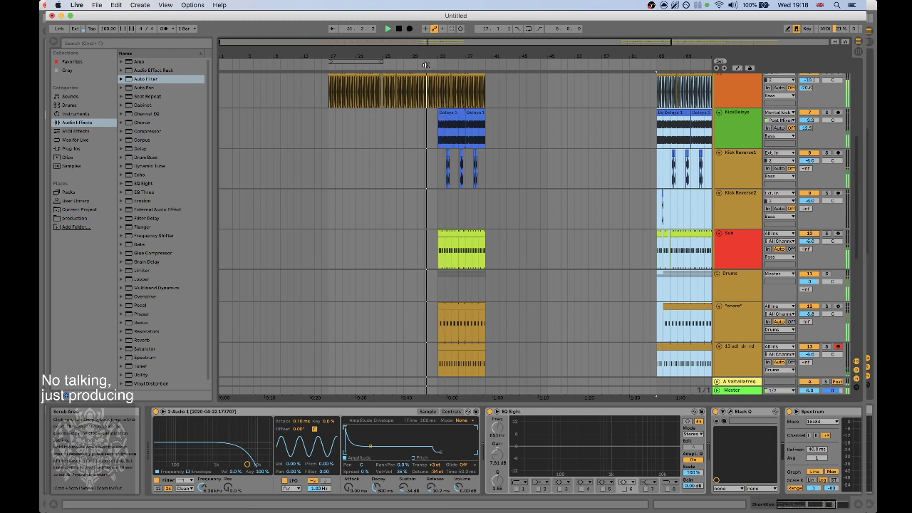
# Deactivate the red Sub track and move its clip from bar 33 to bar 49, extending it to bar 65.
pyautogui.scroll(-2, 475, 228)
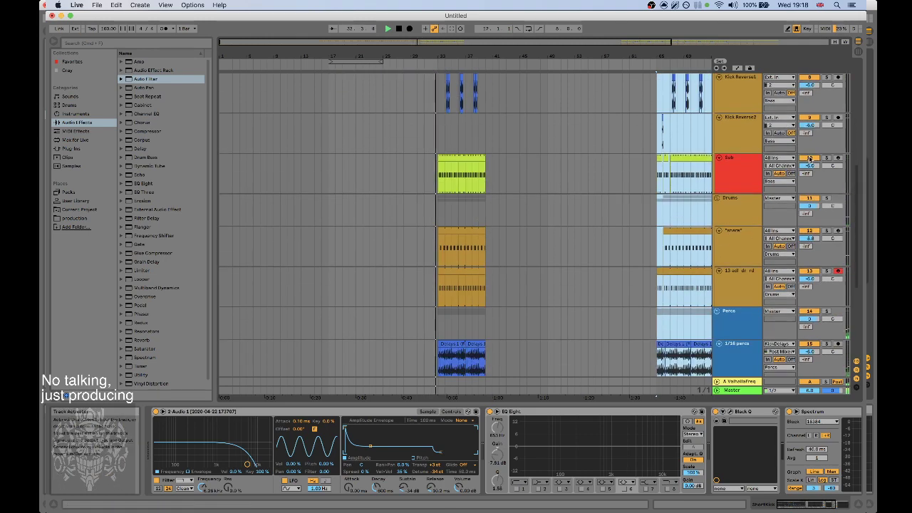
pyautogui.click(809, 159)
pyautogui.click(464, 157)
pyautogui.press('Delete')
pyautogui.click(552, 167)
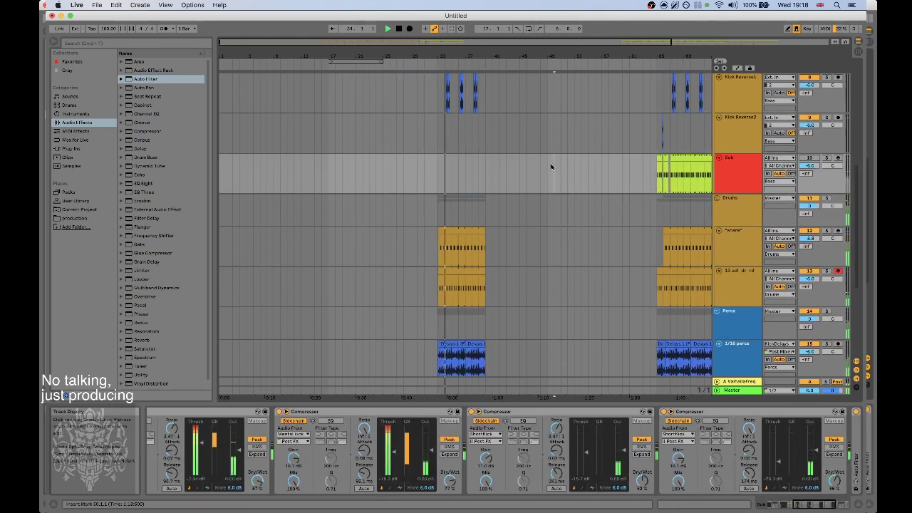
pyautogui.press('super+v')
pyautogui.press('super+z')
pyautogui.click(548, 165)
pyautogui.press('super+v')
pyautogui.moveTo(594, 157); pyautogui.dragTo(633, 158)
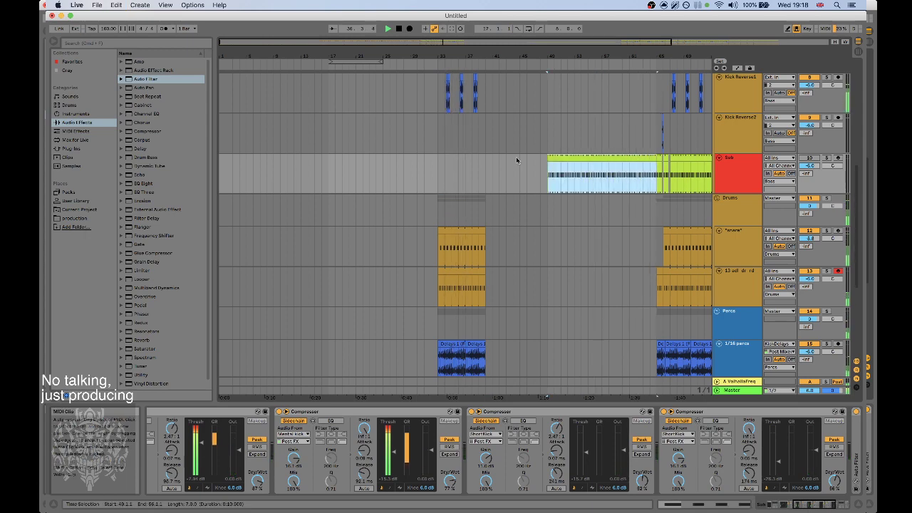
# Move the drum clip on track 13 from bar 33 to bar 49.
pyautogui.scroll(-2, 517, 175)
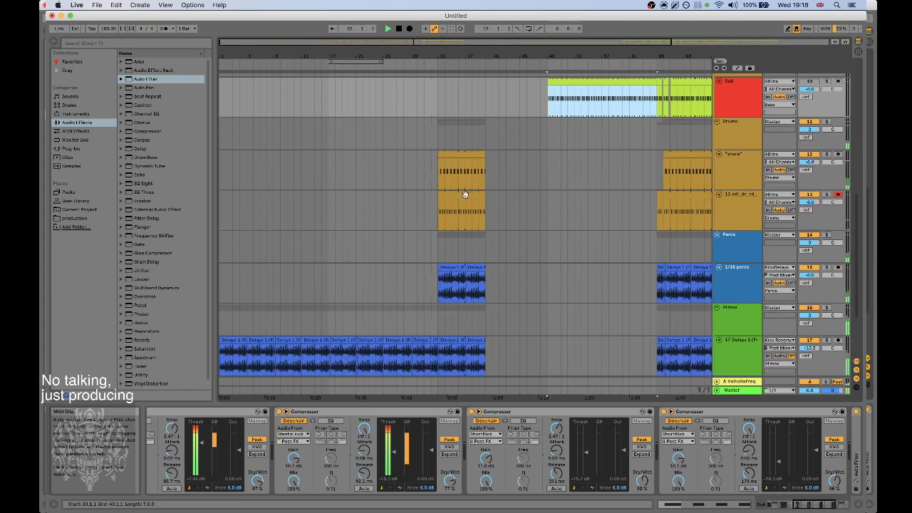
pyautogui.click(464, 196)
pyautogui.press('super+x')
pyautogui.click(548, 201)
pyautogui.press('super+v')
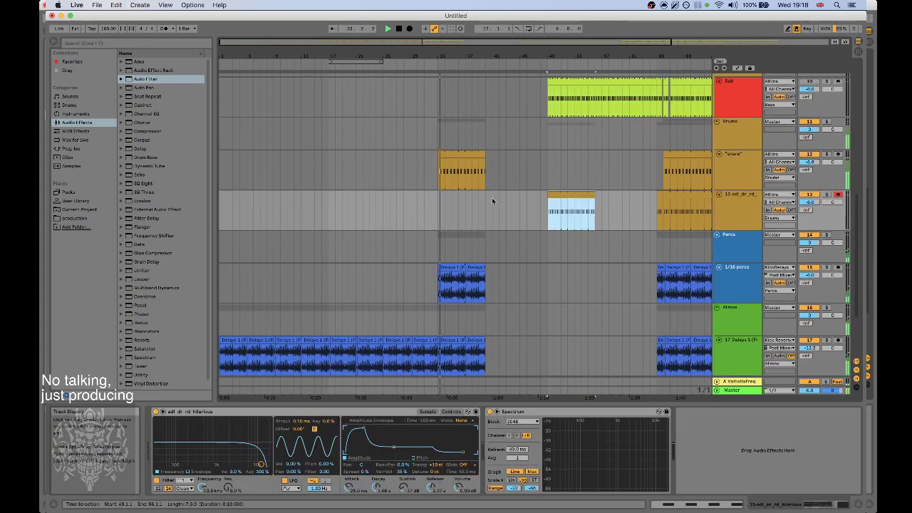
# Move the 1/16 percs clips from bars 33 to 40 so that they start at bar 49.
pyautogui.moveTo(451, 57); pyautogui.dragTo(410, 69)
pyautogui.scroll(-2, 450, 203)
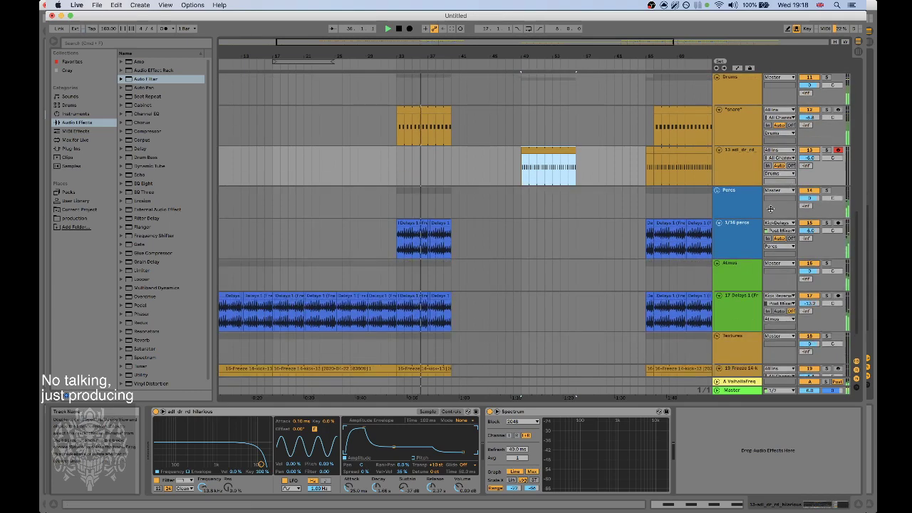
pyautogui.click(809, 191)
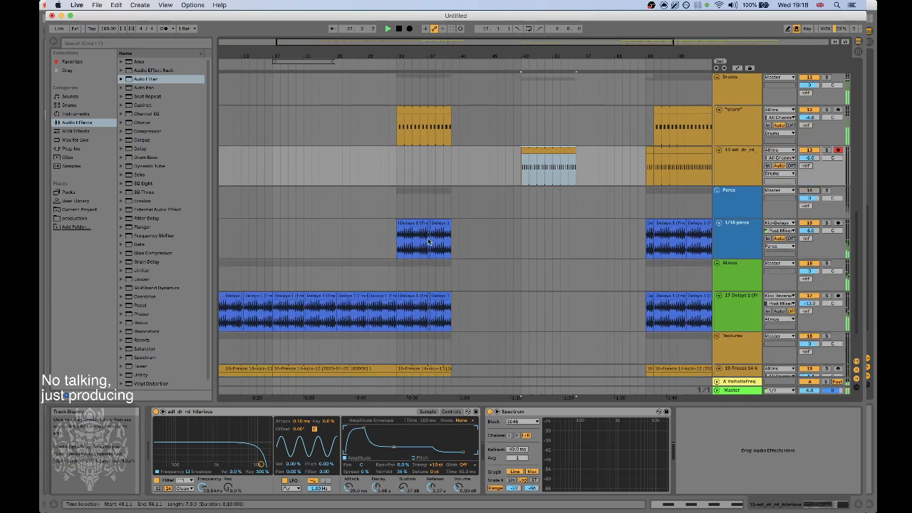
pyautogui.moveTo(398, 228); pyautogui.dragTo(443, 228)
pyautogui.press('Delete')
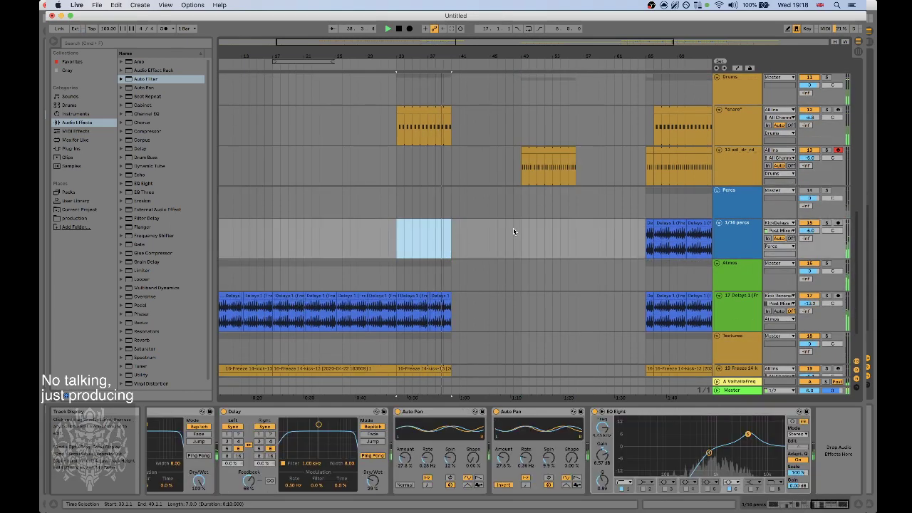
pyautogui.click(522, 228)
pyautogui.press('super+v')
pyautogui.moveTo(452, 299); pyautogui.dragTo(408, 296)
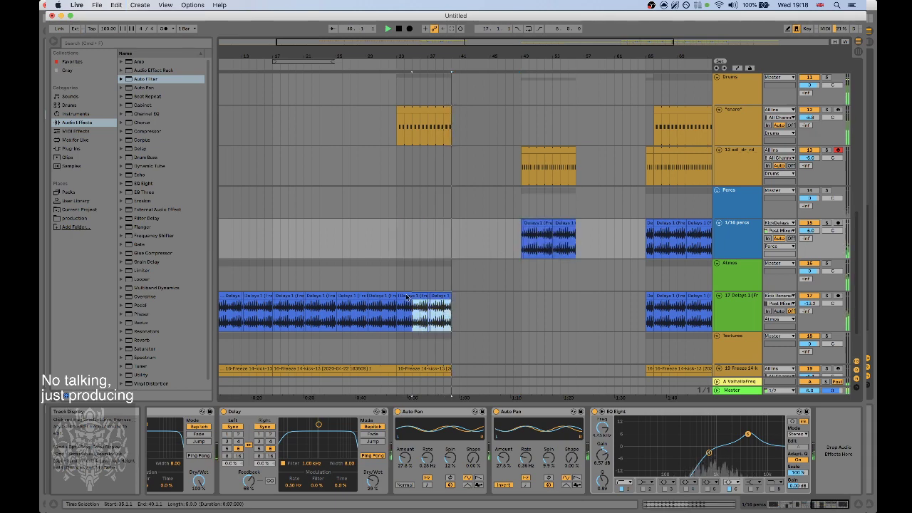
pyautogui.press('super+d')
pyautogui.press('super+d')
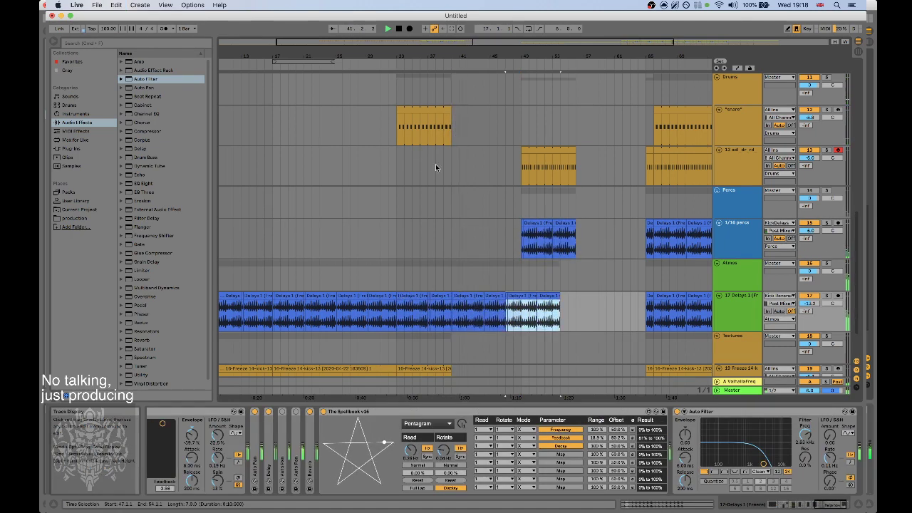
pyautogui.click(389, 65)
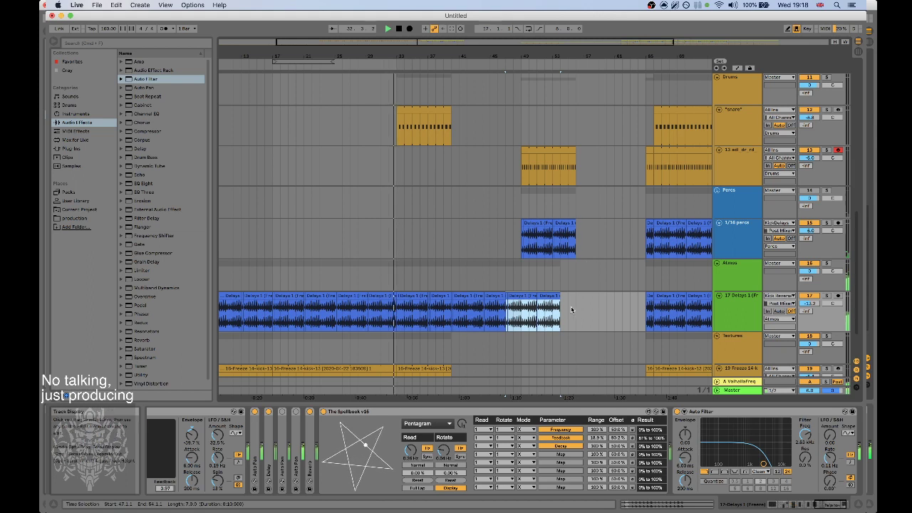
pyautogui.press('super+d')
pyautogui.press('super+z')
pyautogui.press('super+z')
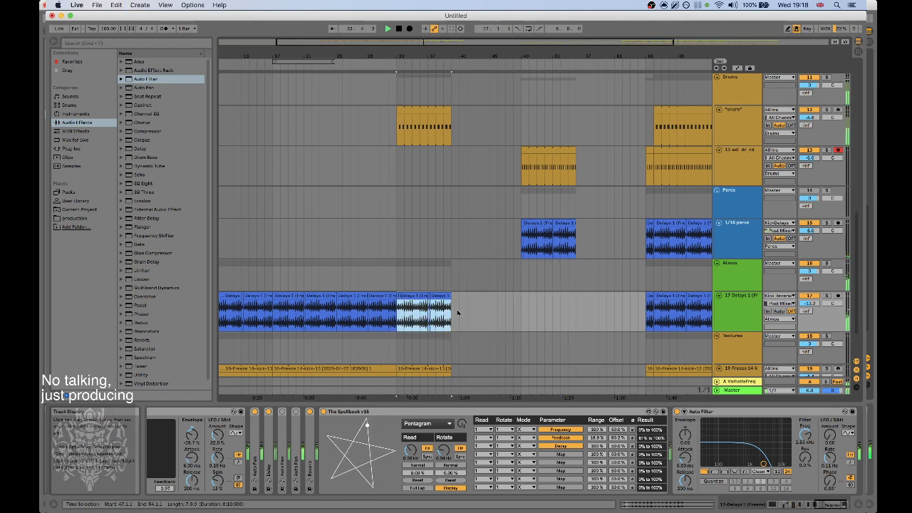
# Duplicate the Atmos track's four-bar Delays 1 clip at bar 33 repeatedly to fill the gap up to bar 65.
pyautogui.moveTo(428, 311); pyautogui.dragTo(398, 302)
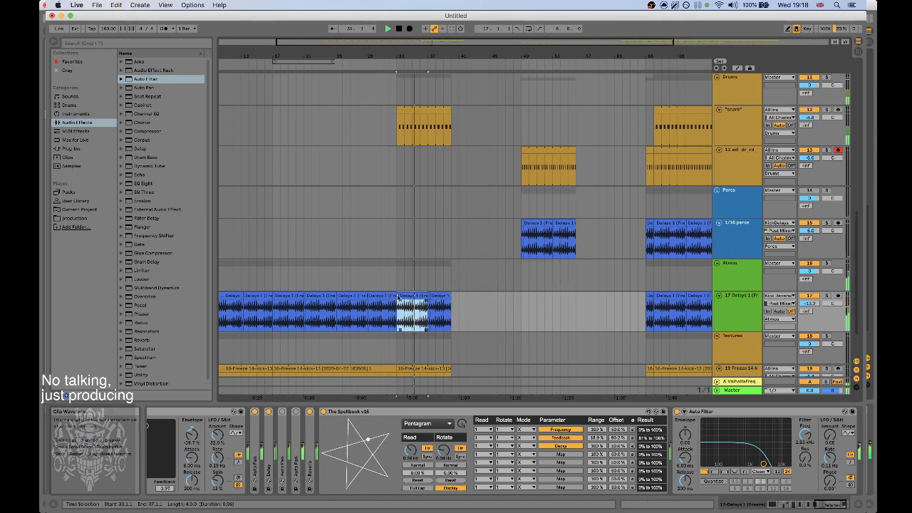
pyautogui.press('super+d')
pyautogui.press('super+d')
pyautogui.press('super+d')
pyautogui.press('super+d')
pyautogui.press('super+d')
pyautogui.press('super+d')
pyautogui.press('super+d')
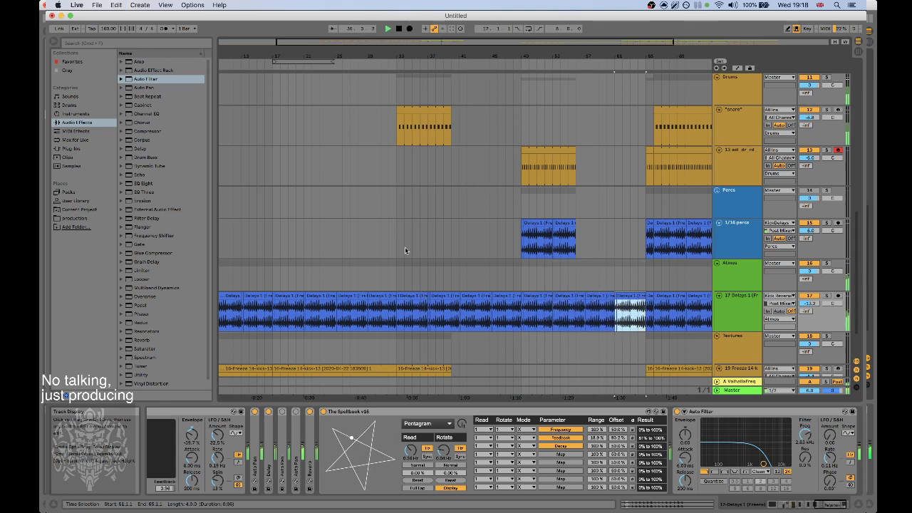
# Move the Mental kick clips from bars 33 to 41 so that they start at bar 41.
pyautogui.scroll(8, 451, 125)
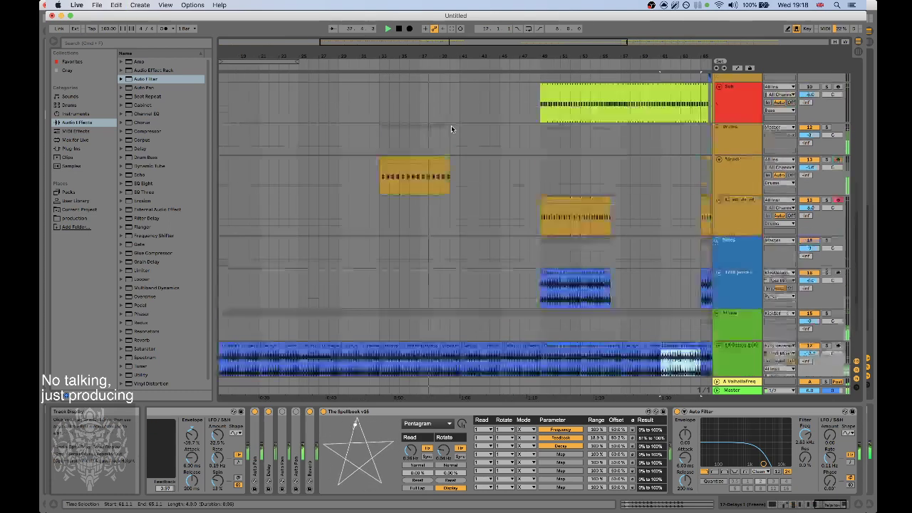
pyautogui.moveTo(380, 130); pyautogui.dragTo(458, 127)
pyautogui.press('Delete')
pyautogui.click(461, 127)
pyautogui.press('super+v')
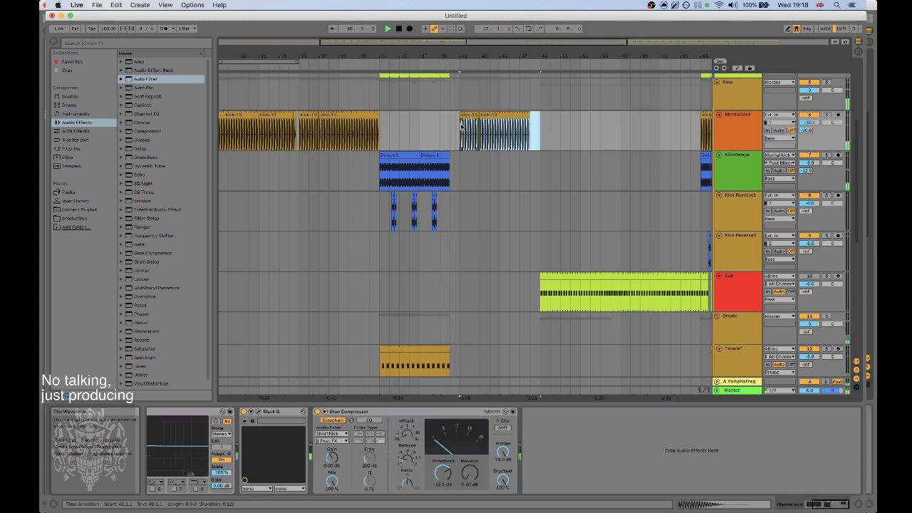
# Copy the first eight bars of Mental kick clips, starting at bar 17, to bar 33.
pyautogui.click(382, 130)
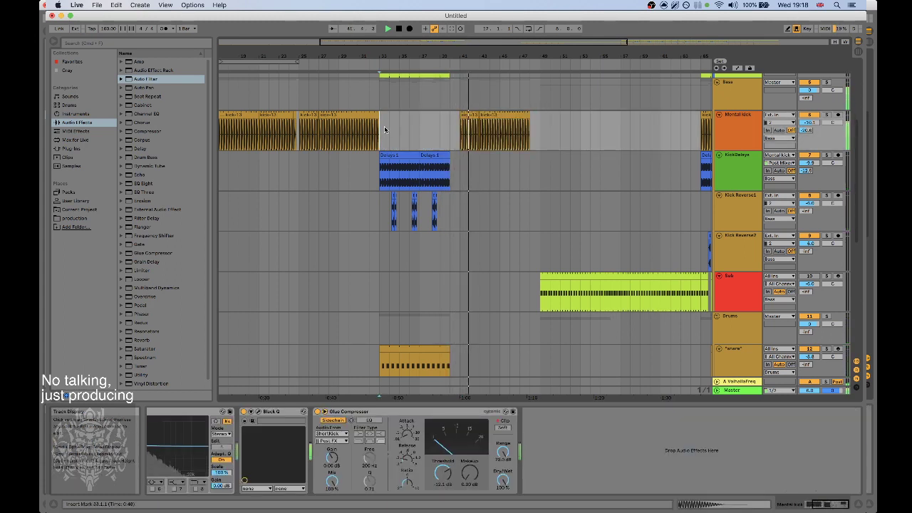
pyautogui.moveTo(382, 126); pyautogui.dragTo(307, 122)
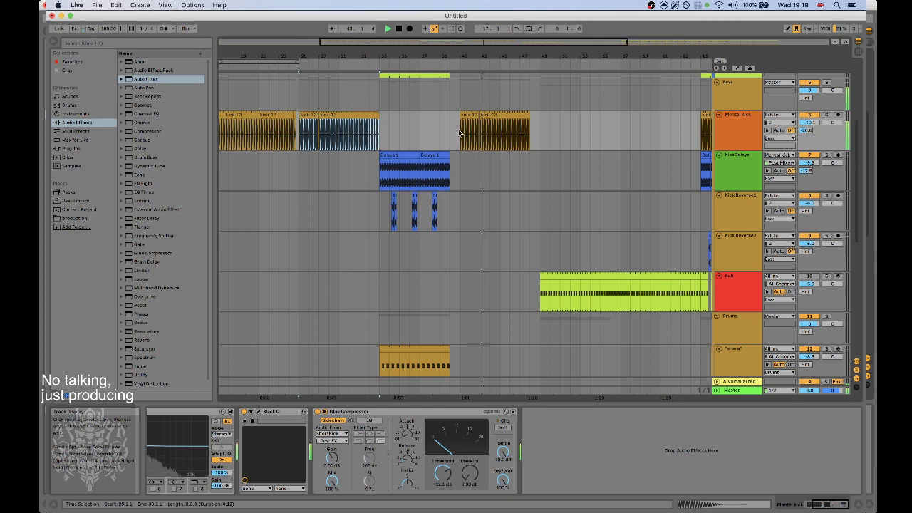
pyautogui.moveTo(460, 132); pyautogui.dragTo(530, 120)
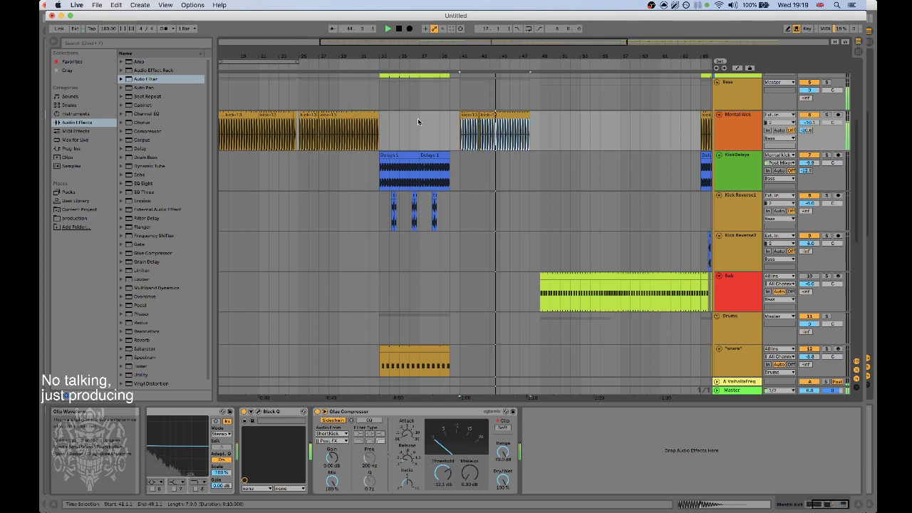
pyautogui.moveTo(355, 54); pyautogui.dragTo(492, 47)
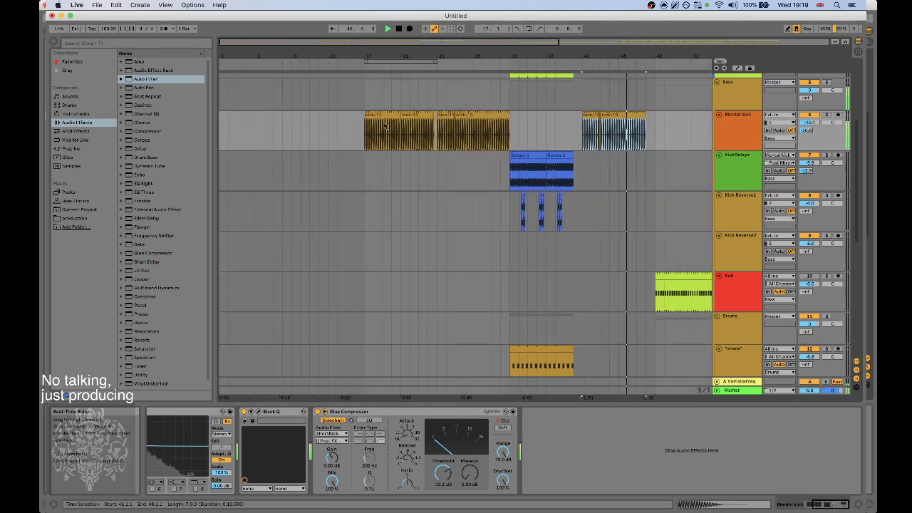
pyautogui.moveTo(366, 128); pyautogui.dragTo(434, 116)
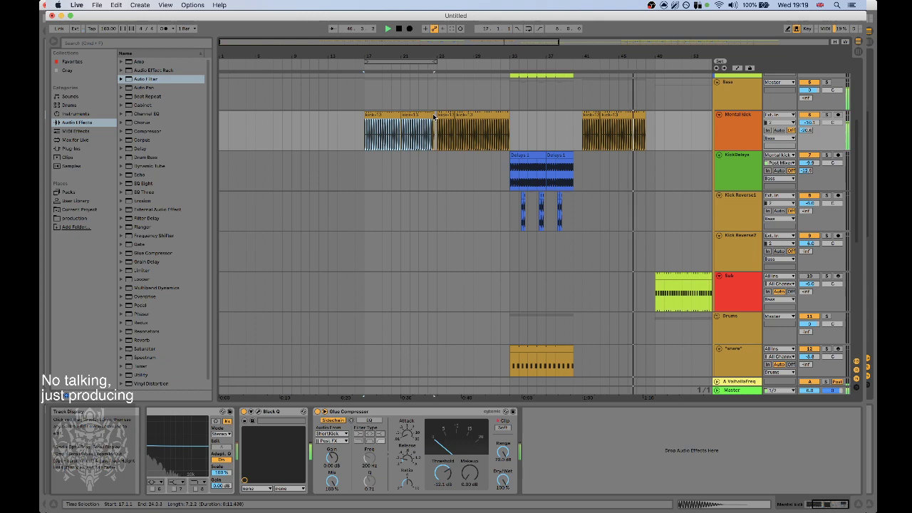
pyautogui.click(515, 137)
pyautogui.press('super+v')
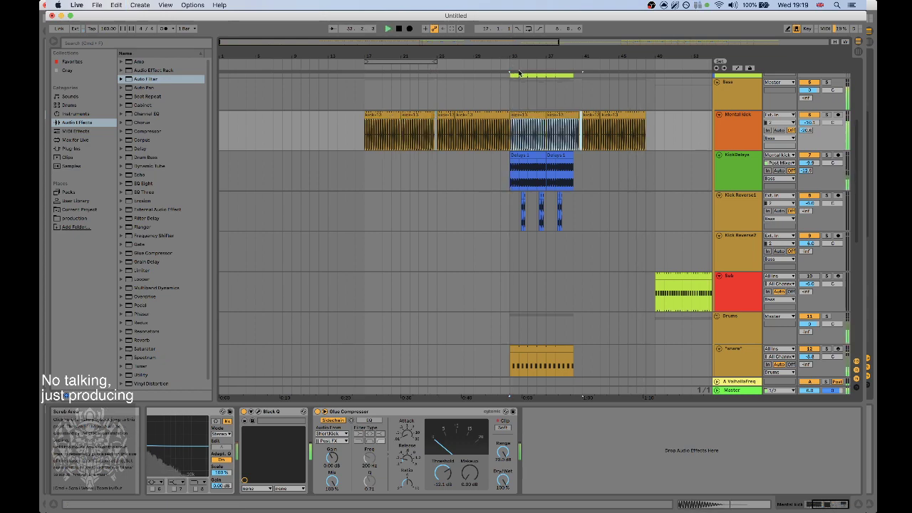
# Delete the Mental kick audio from bar 40 up to the last beat before bar 41.
pyautogui.moveTo(525, 56); pyautogui.dragTo(464, 111)
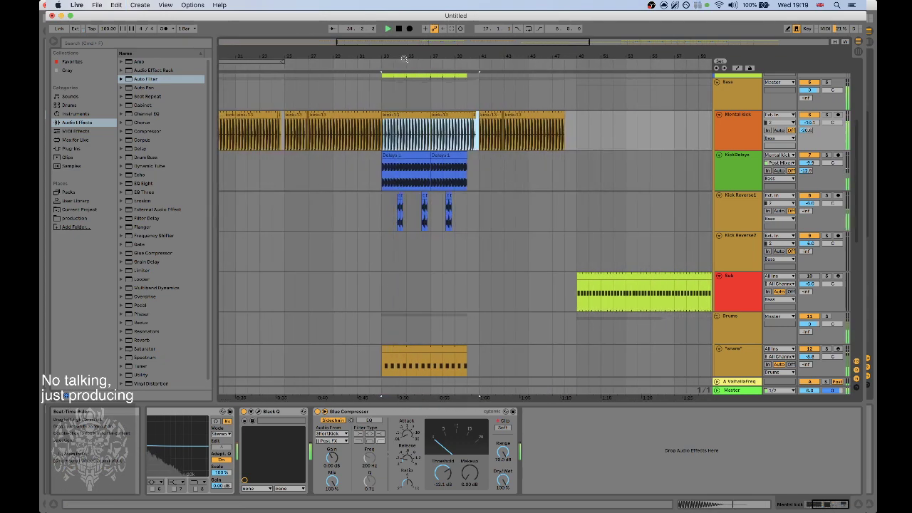
pyautogui.scroll(-4, 470, 120)
pyautogui.scroll(3, 475, 124)
pyautogui.click(471, 102)
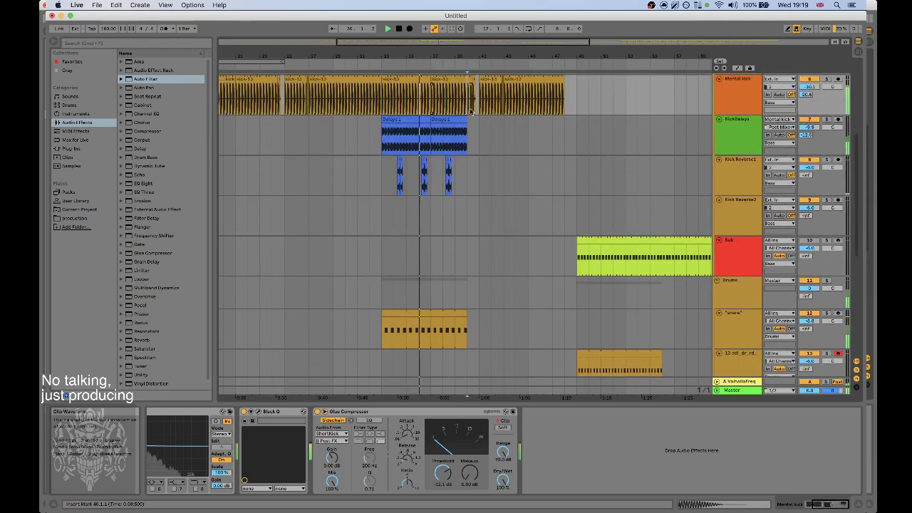
pyautogui.scroll(2, 476, 135)
pyautogui.press('Delete')
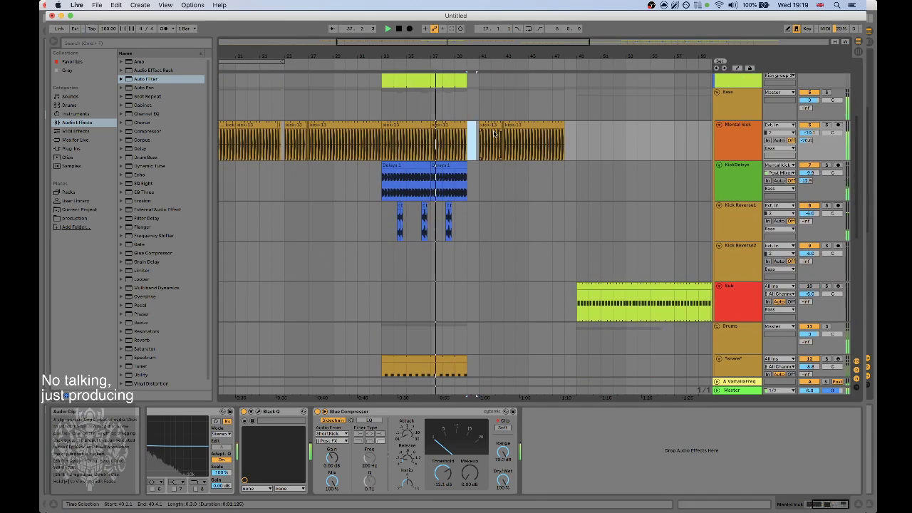
# Extend the first Mental kick clip at bar 41 over the following one so that it runs to bar 48.
pyautogui.moveTo(503, 126); pyautogui.dragTo(544, 125)
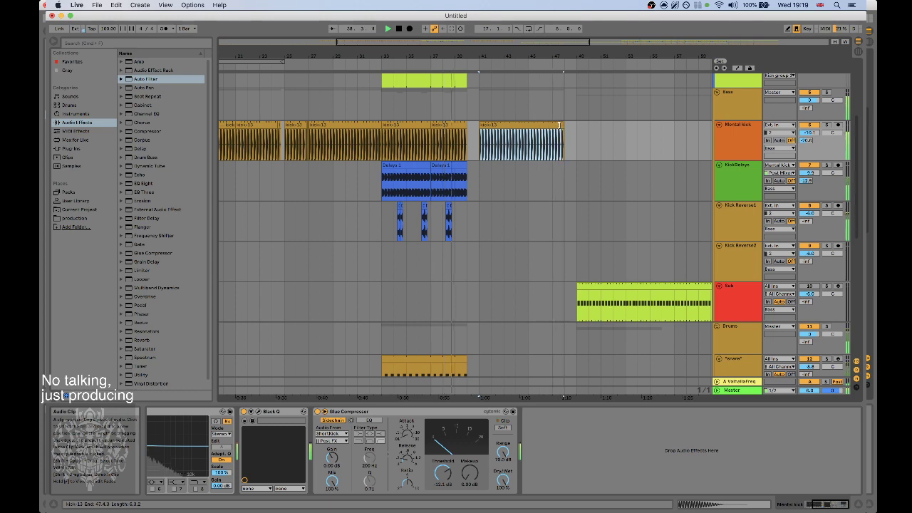
pyautogui.scroll(-3, 482, 133)
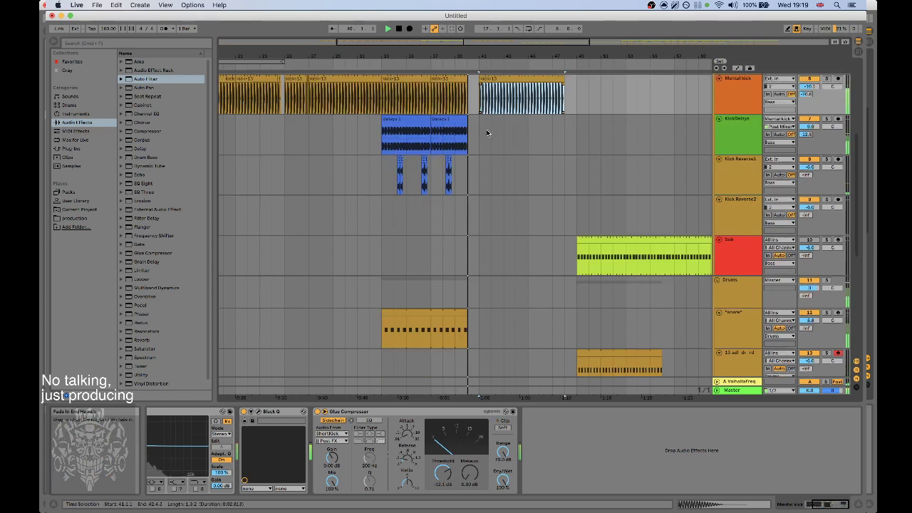
pyautogui.scroll(-5, 509, 142)
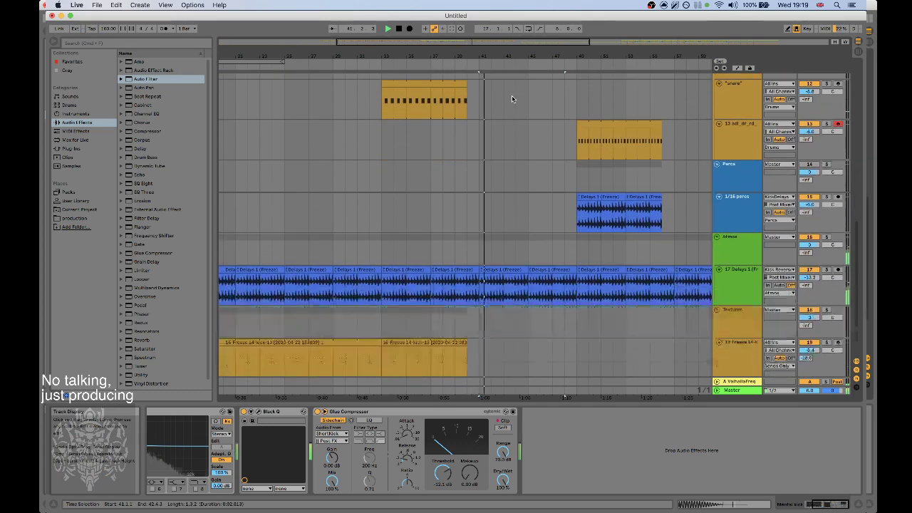
pyautogui.hscroll(2, 495, 132)
pyautogui.scroll(-3, 476, 166)
pyautogui.scroll(6, 474, 168)
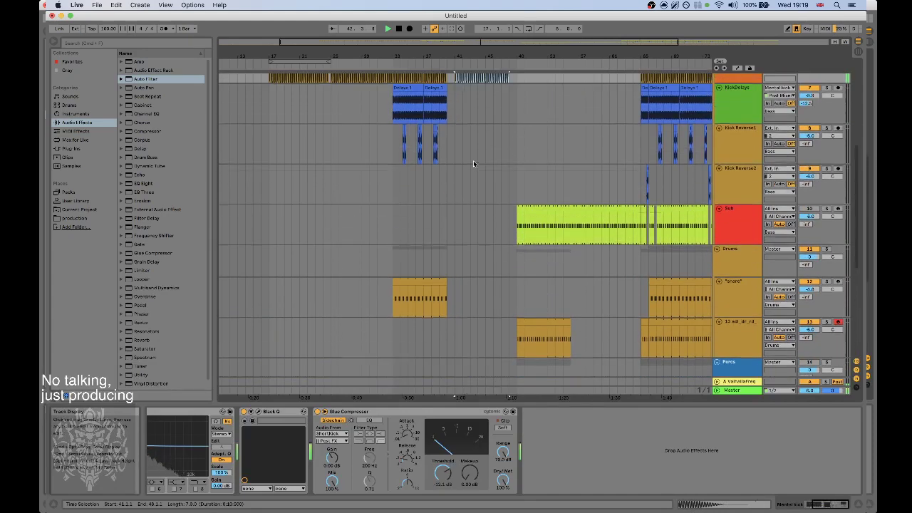
# Extend the frozen Textures clip ending at bar 40 up to the next clip at bar 65.
pyautogui.scroll(-6, 471, 204)
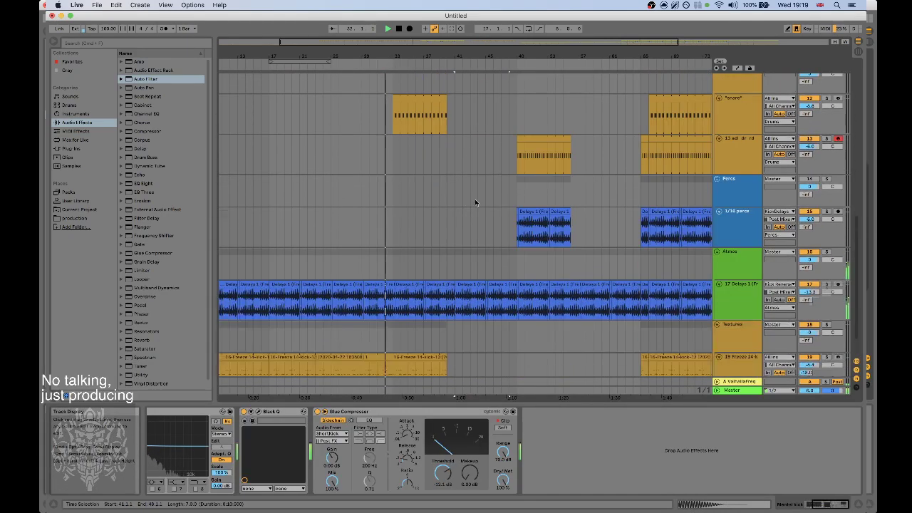
pyautogui.moveTo(447, 322); pyautogui.dragTo(641, 319)
# Move the 1/16 percs clips from bar 49 so that they start at bar 41.
pyautogui.scroll(3, 437, 252)
pyautogui.moveTo(518, 265); pyautogui.dragTo(585, 250)
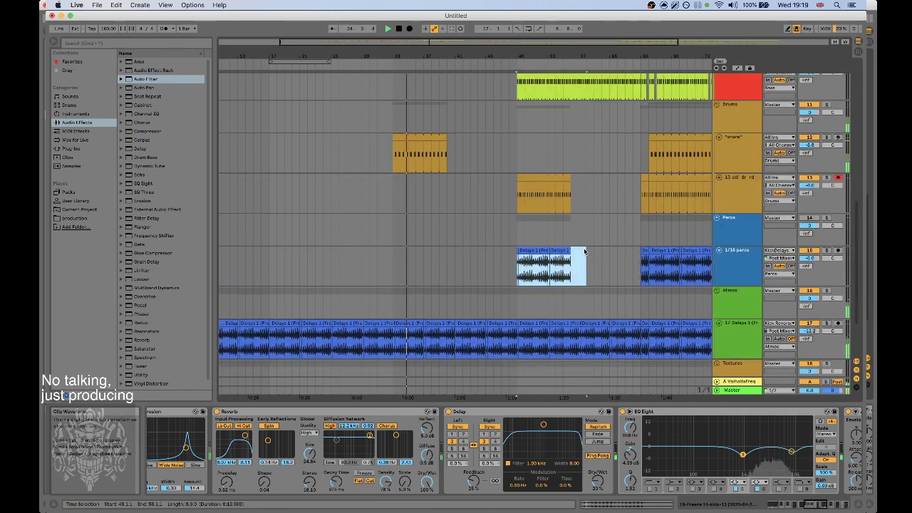
pyautogui.press('super+x')
pyautogui.click(454, 256)
pyautogui.press('super+v')
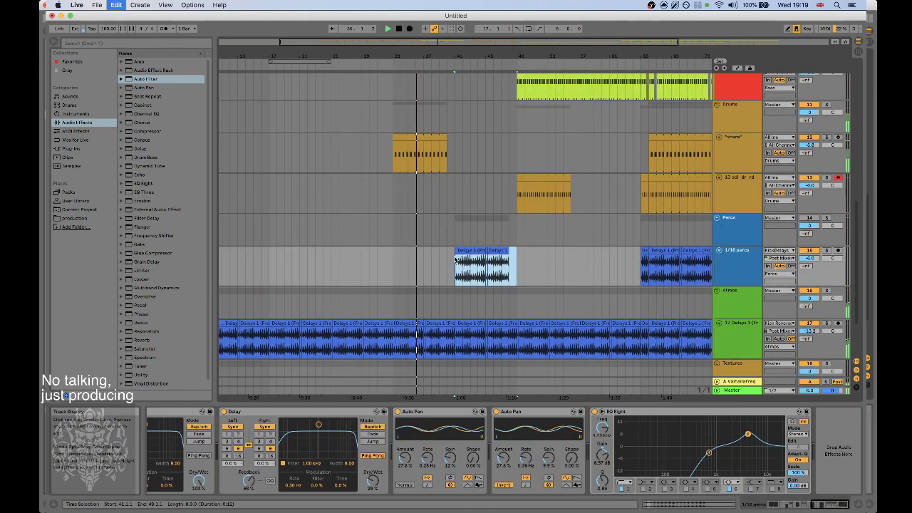
# Extend the start of the Bass group's Sub clip from bar 49 back to bar 41.
pyautogui.scroll(2, 541, 245)
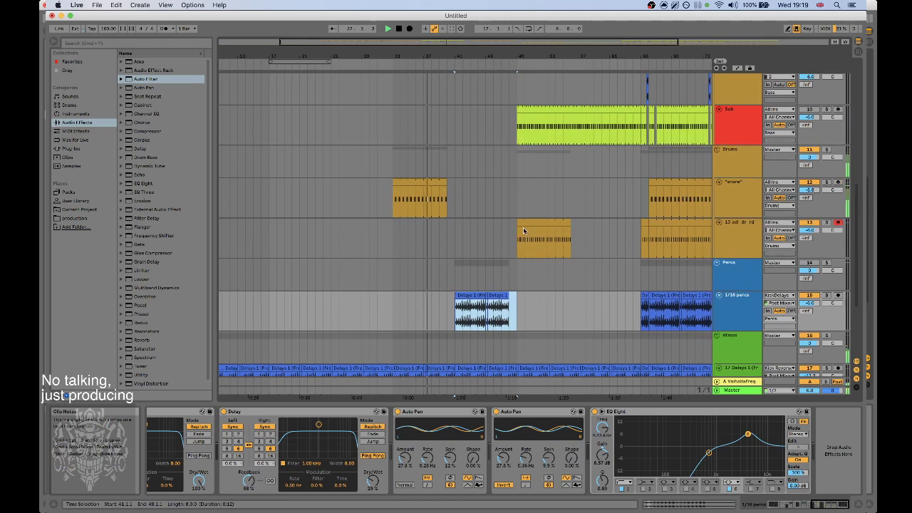
pyautogui.moveTo(519, 225)
pyautogui.mouseDown()
pyautogui.moveTo(393, 230)
pyautogui.moveTo(546, 235)
pyautogui.moveTo(513, 234)
pyautogui.mouseUp()
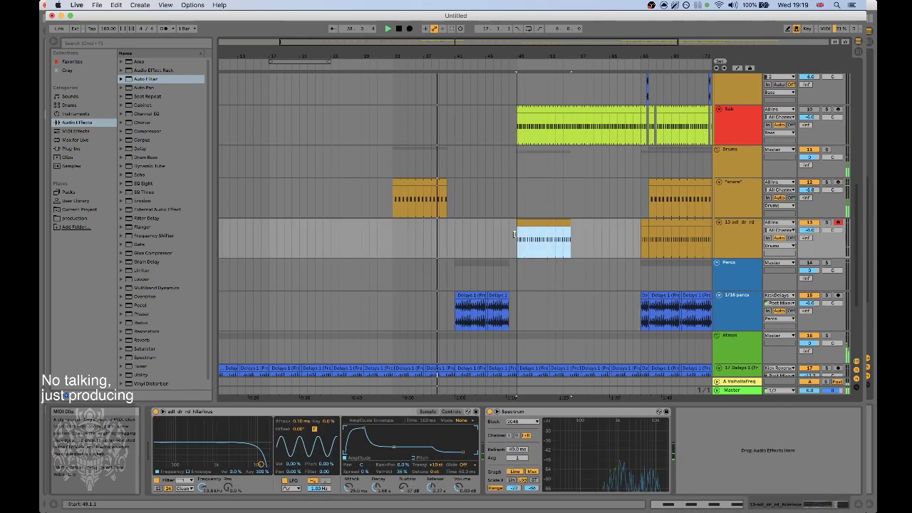
pyautogui.scroll(2, 514, 214)
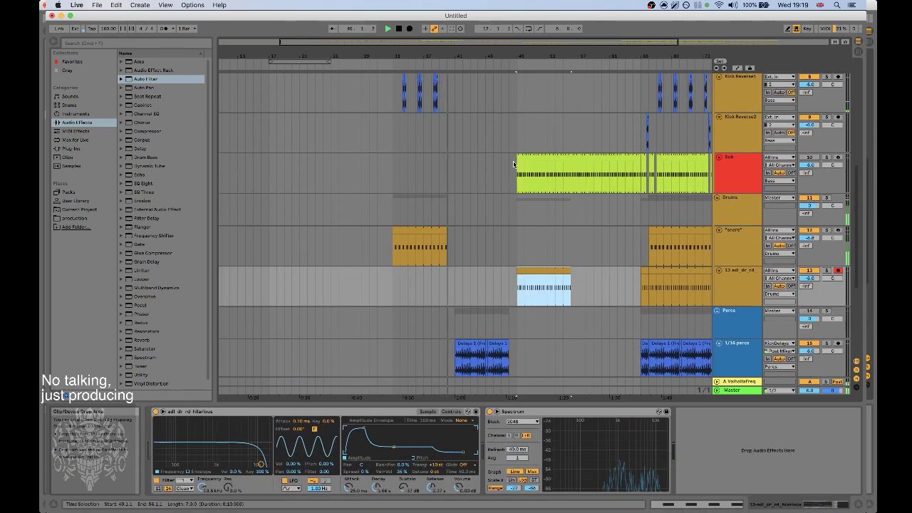
pyautogui.moveTo(514, 164); pyautogui.dragTo(447, 164)
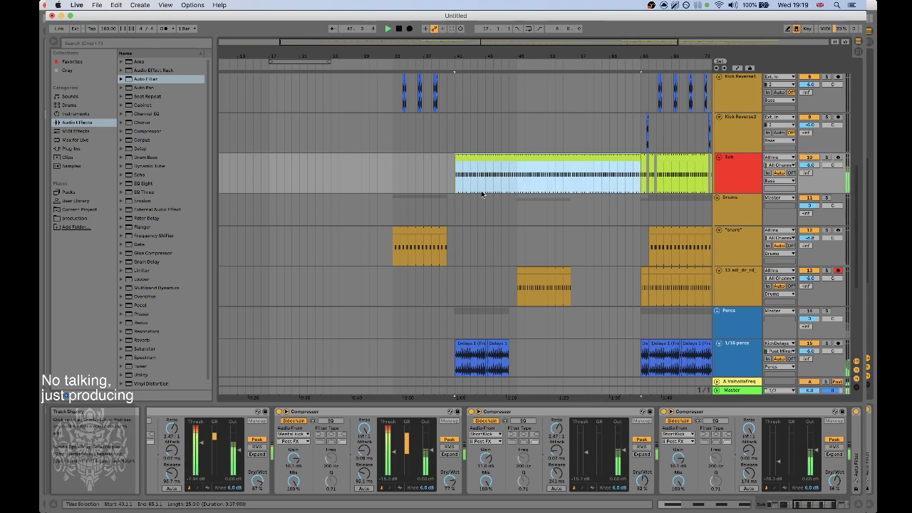
# Duplicate the KickDelays and Kick Reverse1 clips of bars 33 to 40 so that the copies start at bar 40.
pyautogui.scroll(5, 479, 185)
pyautogui.scroll(1, 466, 183)
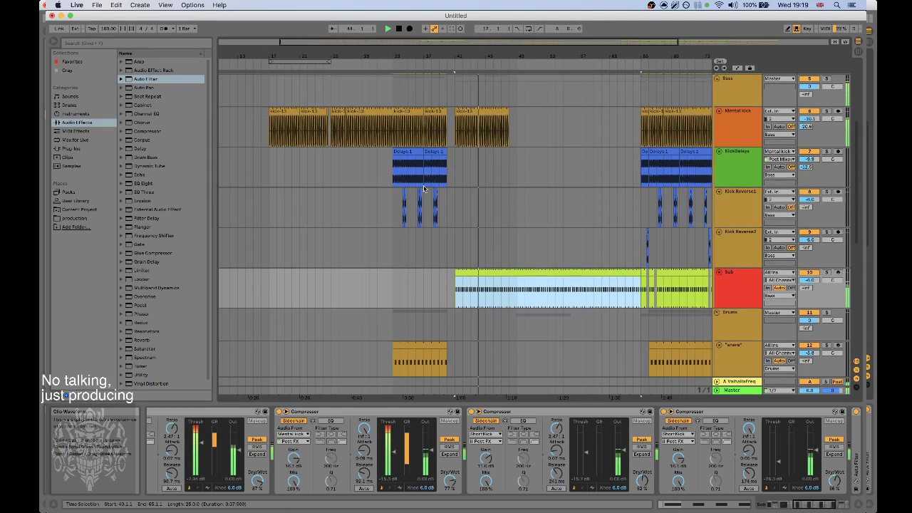
pyautogui.moveTo(393, 207); pyautogui.dragTo(449, 167)
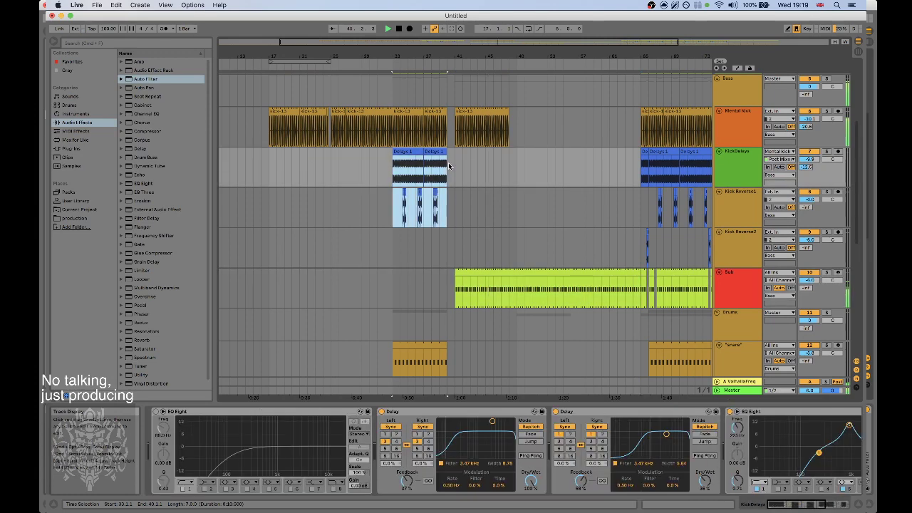
pyautogui.hscroll(3, 468, 220)
pyautogui.hotkey('ctrl', 'd')
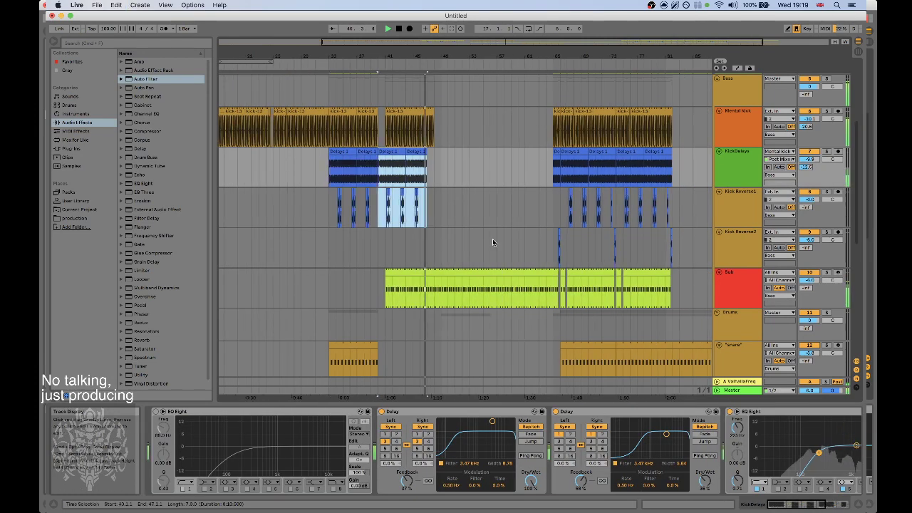
# Move the one-bar Kick Reverse2 segment from bar 65 to bar 40 and paste another copy at bar 48.
pyautogui.click(556, 246)
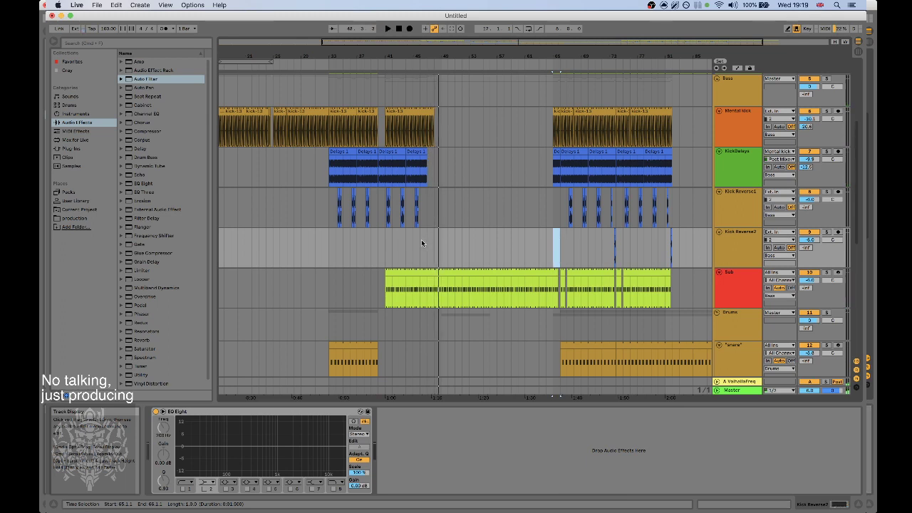
pyautogui.click(421, 241)
pyautogui.moveTo(354, 56); pyautogui.dragTo(354, 114)
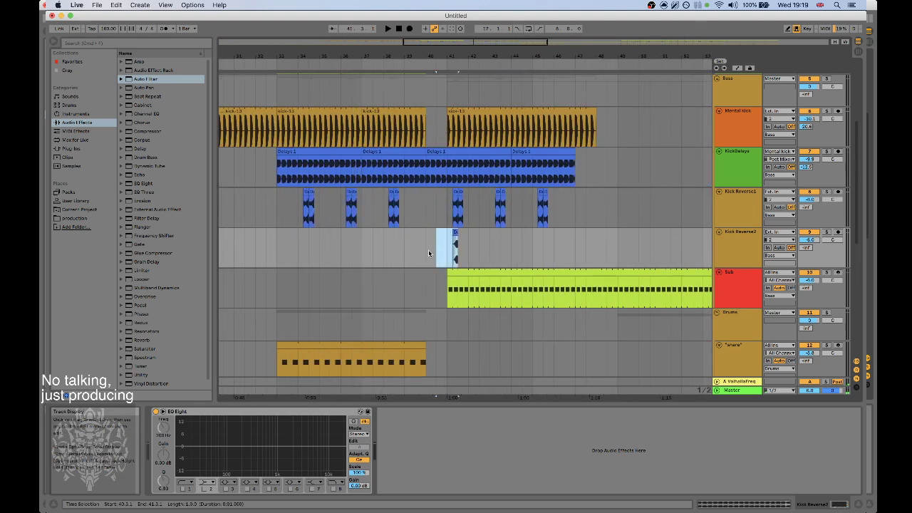
pyautogui.press('super+v')
pyautogui.click(586, 248)
pyautogui.press('super+v')
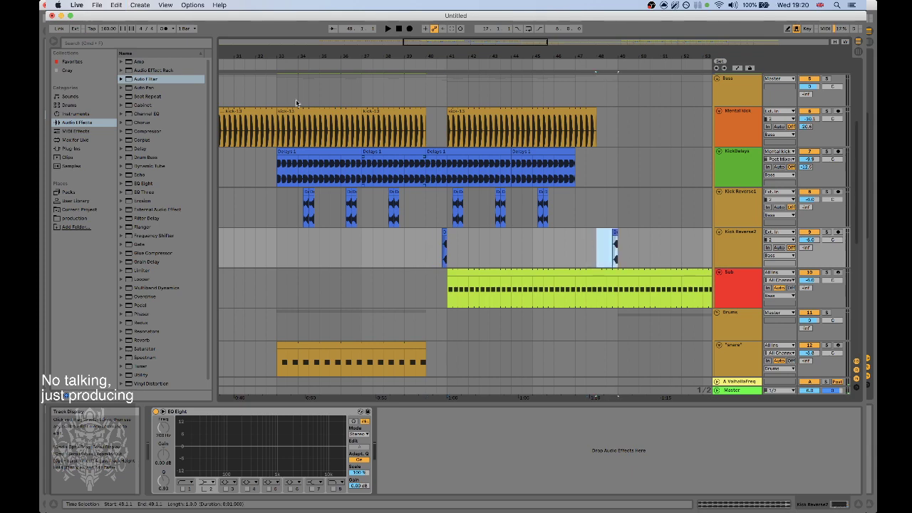
# Play the arrangement from bar 31 and collapse the Bass group's Sub track.
pyautogui.click(243, 64)
pyautogui.moveTo(350, 55); pyautogui.dragTo(350, 40)
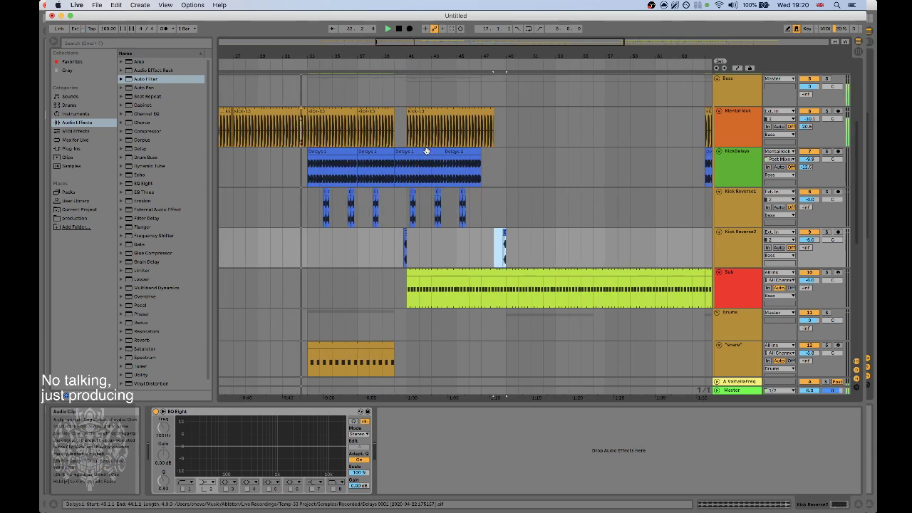
pyautogui.scroll(2, 432, 156)
pyautogui.scroll(-3, 433, 155)
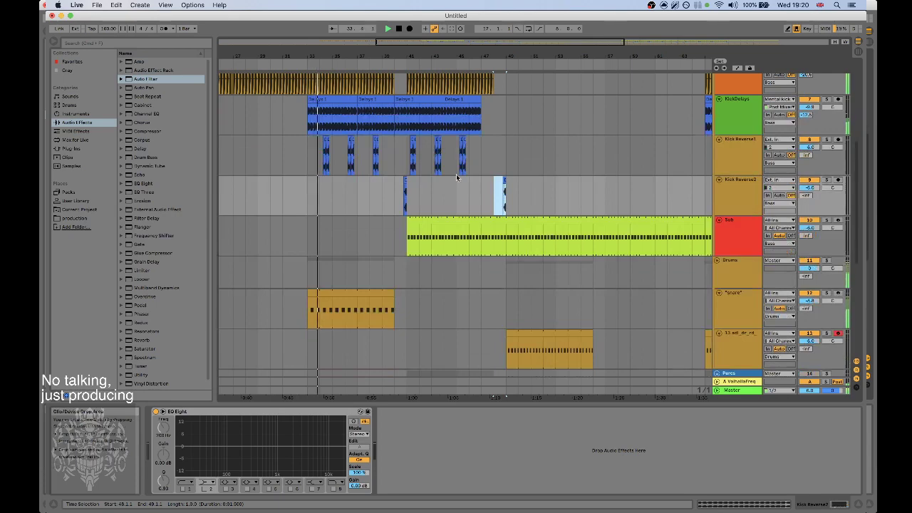
pyautogui.moveTo(495, 61); pyautogui.dragTo(495, 45)
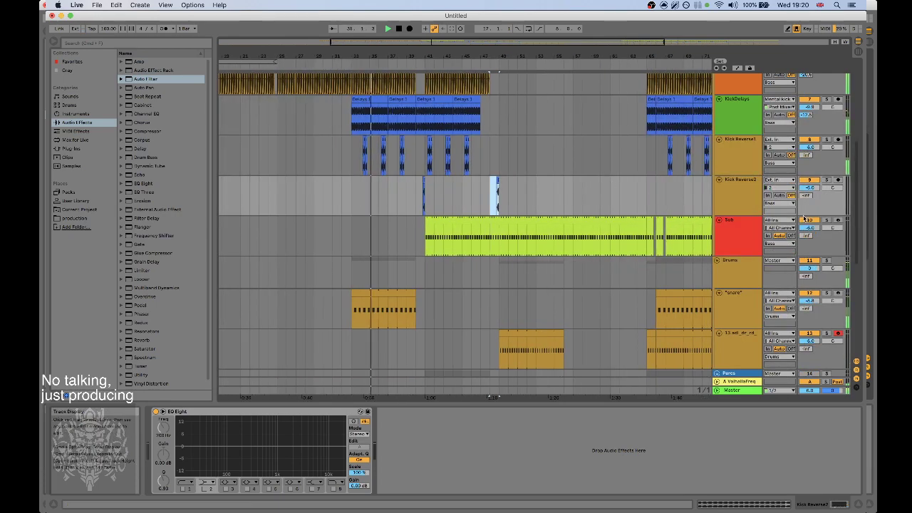
pyautogui.click(720, 220)
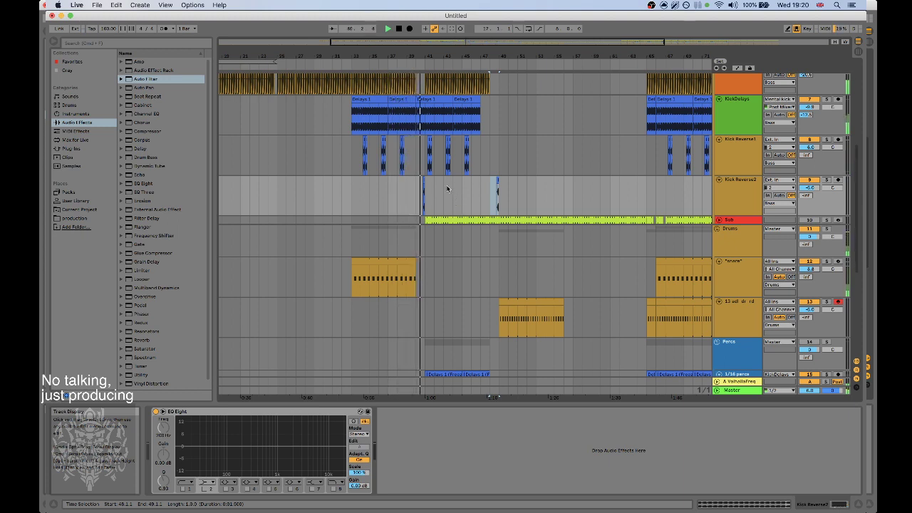
# Duplicate the first four-bar KickDelays clip at bar 33 repeatedly until the copies reach bar 65.
pyautogui.scroll(3, 448, 189)
pyautogui.click(376, 145)
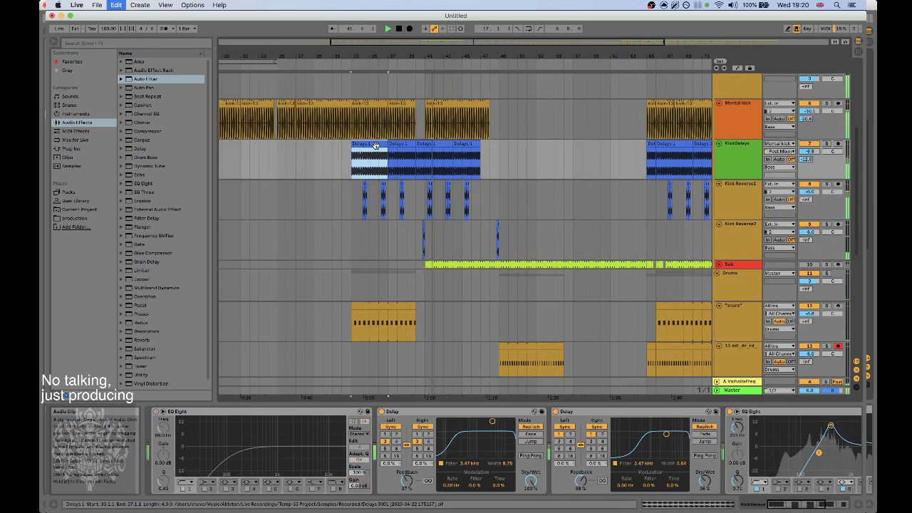
pyautogui.press('super+d')
pyautogui.press('super+d')
pyautogui.press('super+d')
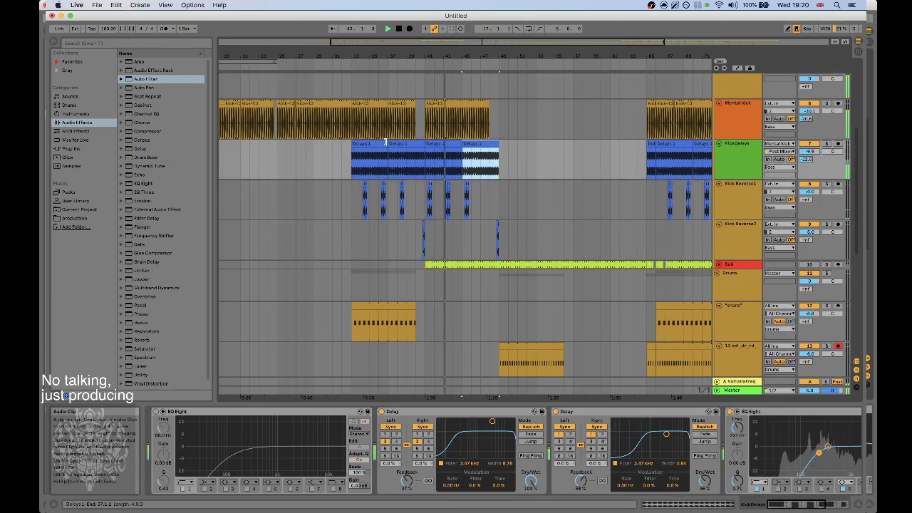
pyautogui.press('super+d')
pyautogui.press('super+d')
pyautogui.press('super+d')
pyautogui.press('super+d')
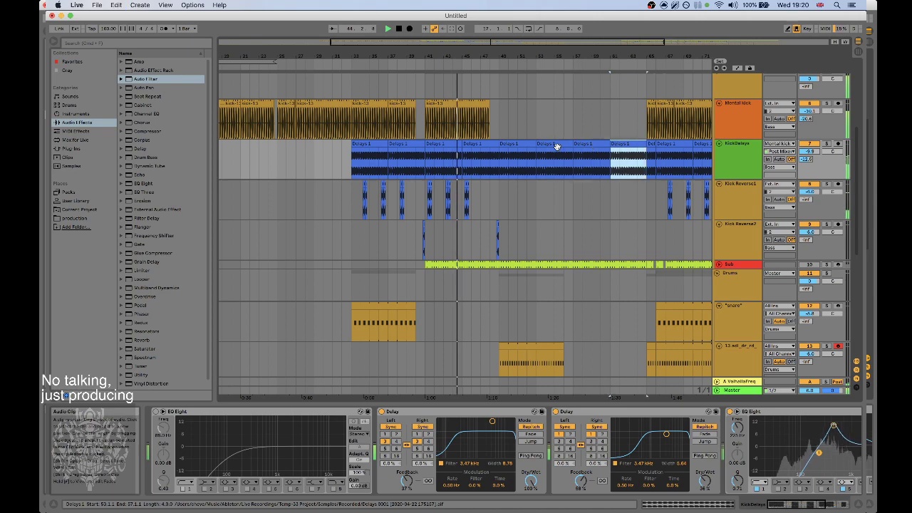
# Extend the kick group's Sub clips that start at bar 33 so that they run to bar 57.
pyautogui.scroll(5, 519, 146)
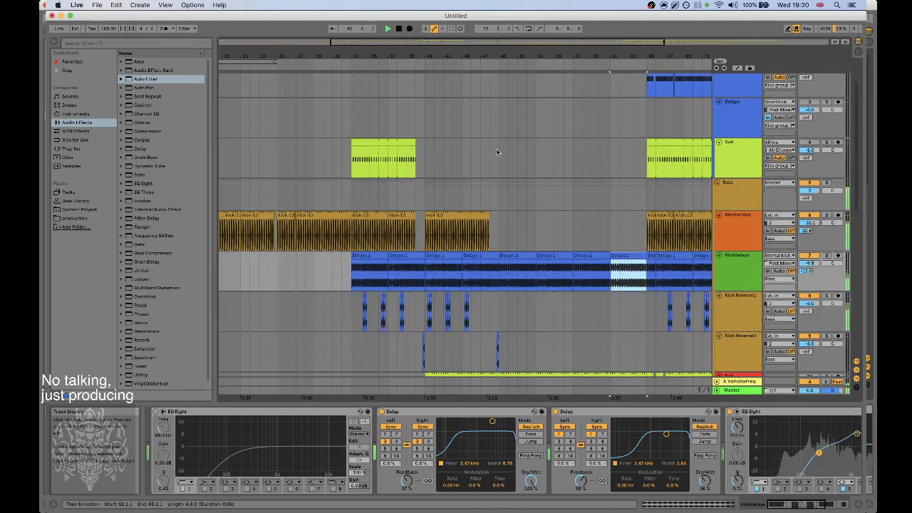
pyautogui.click(409, 143)
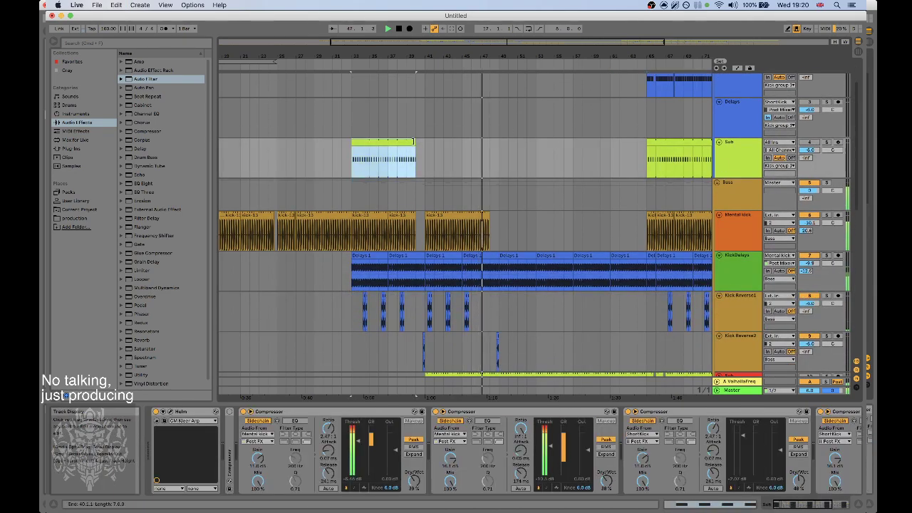
pyautogui.moveTo(413, 142); pyautogui.dragTo(573, 143)
# Paste the seven-bar Mental kick clip at bar 49 and switch off the kick group's Sub track.
pyautogui.click(481, 214)
pyautogui.click(499, 224)
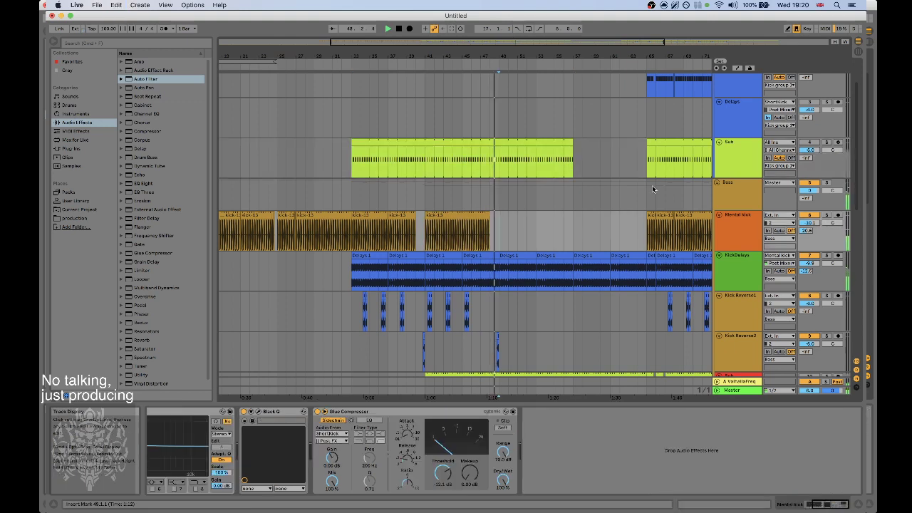
pyautogui.hotkey('ctrl', 'v')
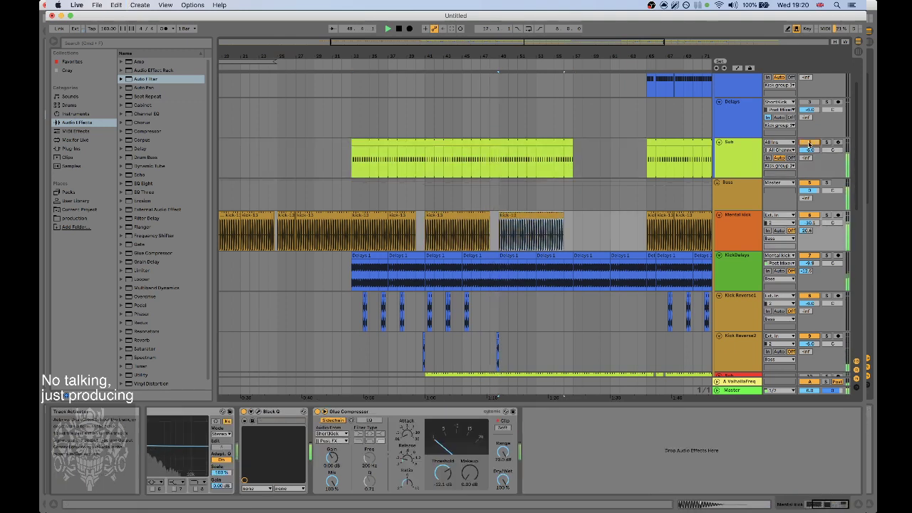
pyautogui.click(810, 143)
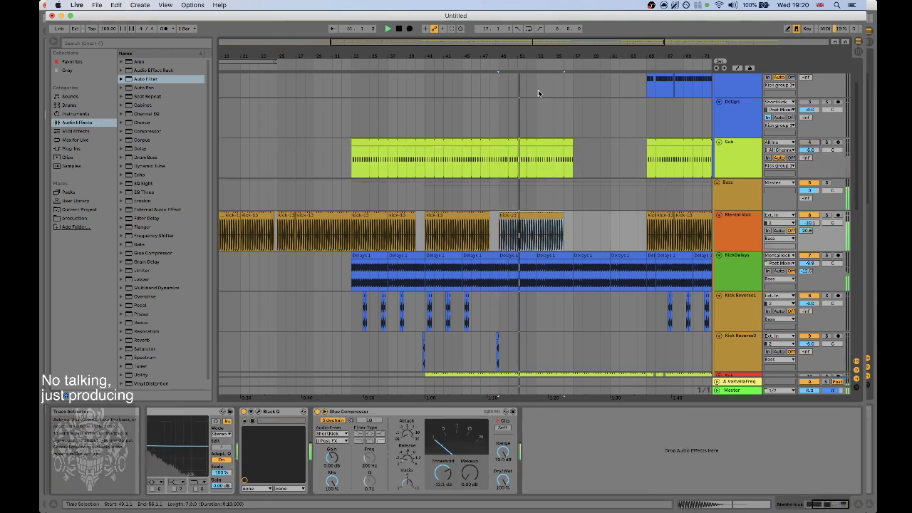
# Extend the Mental kick clip at bar 49 so that it runs to bar 65.
pyautogui.press('-')
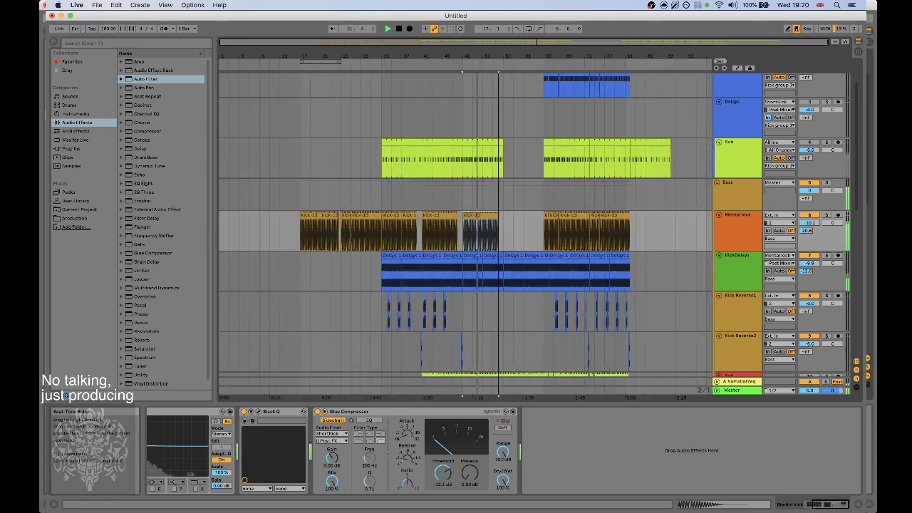
pyautogui.click(494, 215)
pyautogui.moveTo(496, 214); pyautogui.dragTo(539, 215)
# Try a copy of the six-bar ShortKick clip from bar 68 at bar 57, and delete it.
pyautogui.scroll(2, 542, 206)
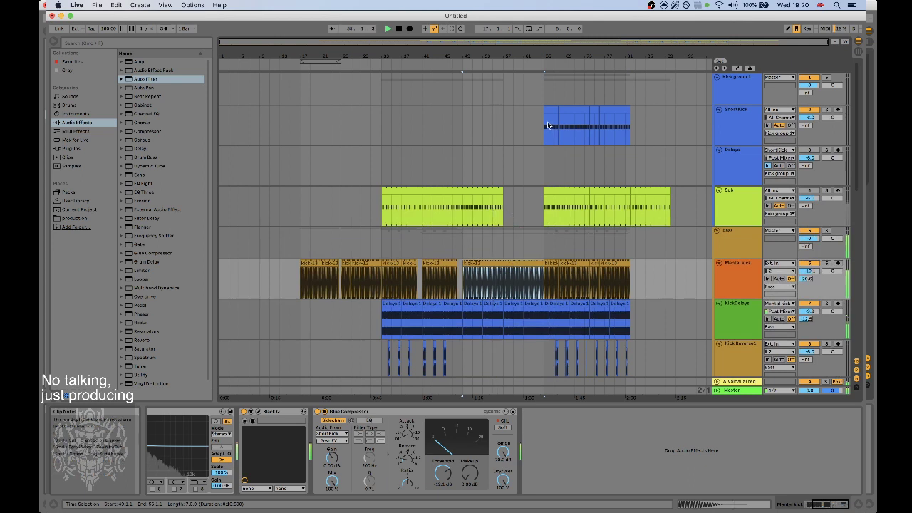
pyautogui.click(565, 110)
pyautogui.click(582, 110)
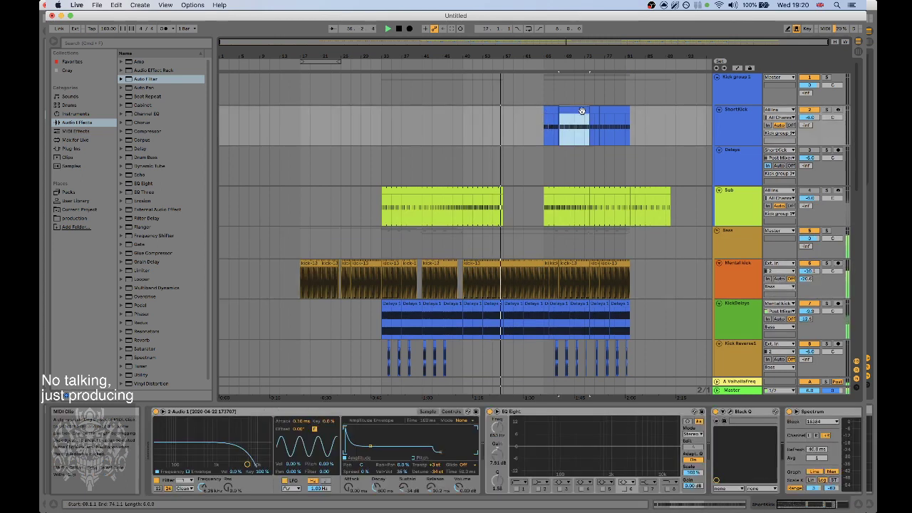
pyautogui.press('super+c')
pyautogui.click(507, 122)
pyautogui.press('super+v')
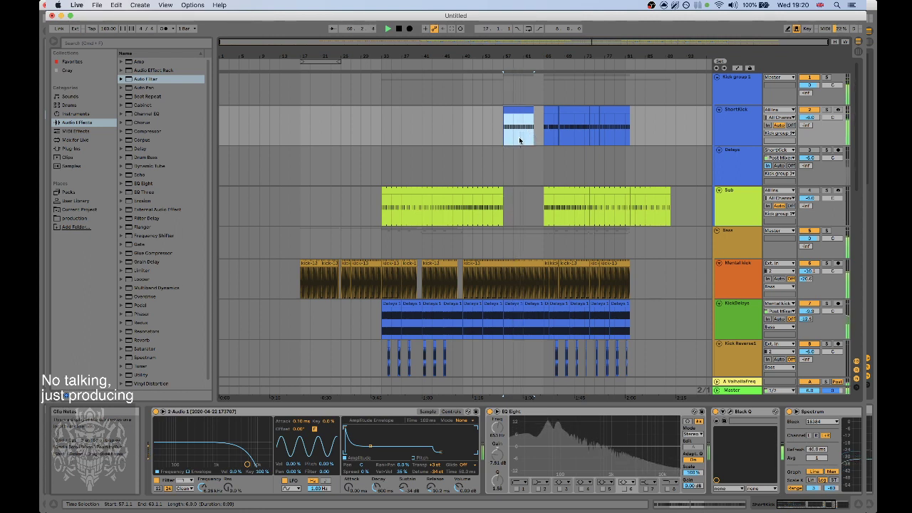
pyautogui.press('Delete')
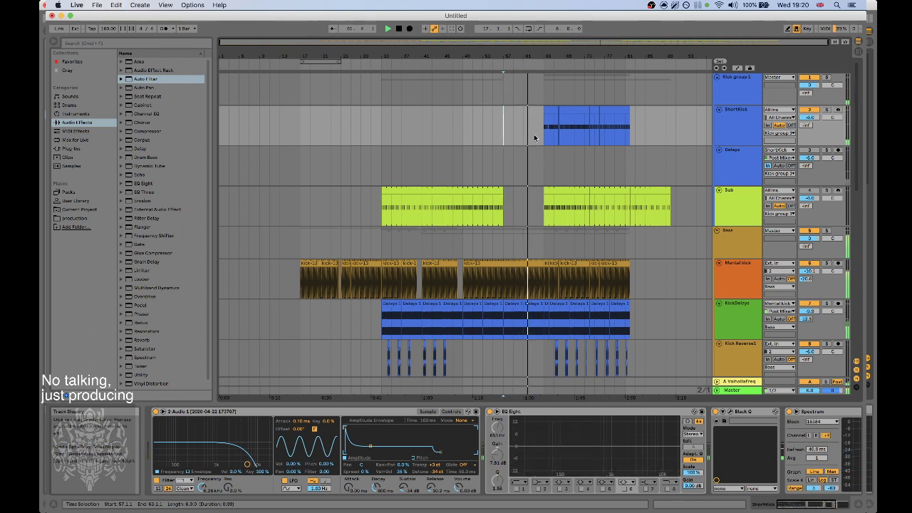
pyautogui.press('super+z')
pyautogui.press('Delete')
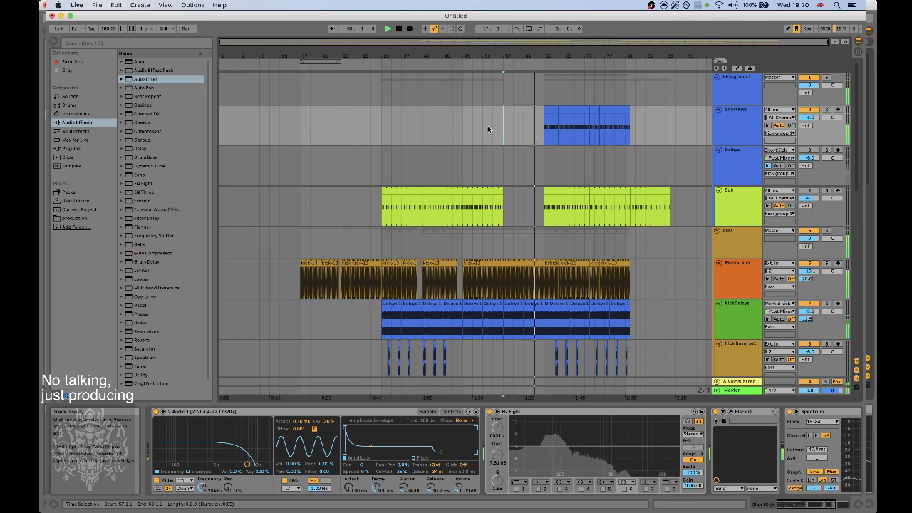
# Play from bar 1, try the copied ShortKick clip at bar 7 in the intro, and delete it.
pyautogui.click(223, 124)
pyautogui.press('space')
pyautogui.press('space')
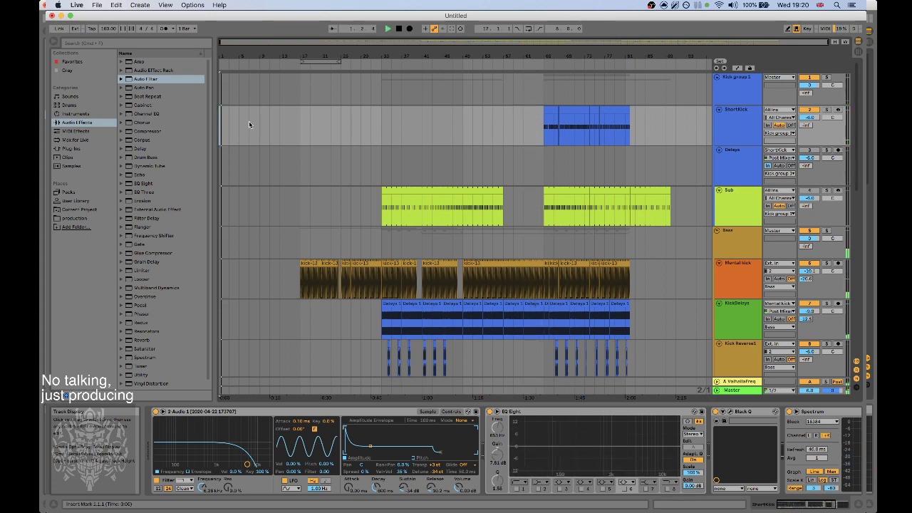
pyautogui.click(250, 125)
pyautogui.press('super+v')
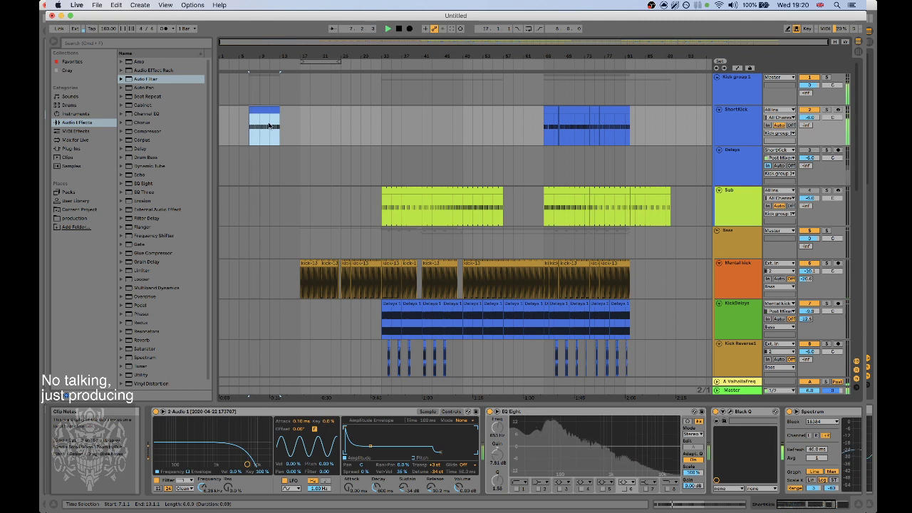
pyautogui.press('Delete')
# Stop playback and place the insert marker at bar 17.
pyautogui.press('space')
pyautogui.click(260, 125)
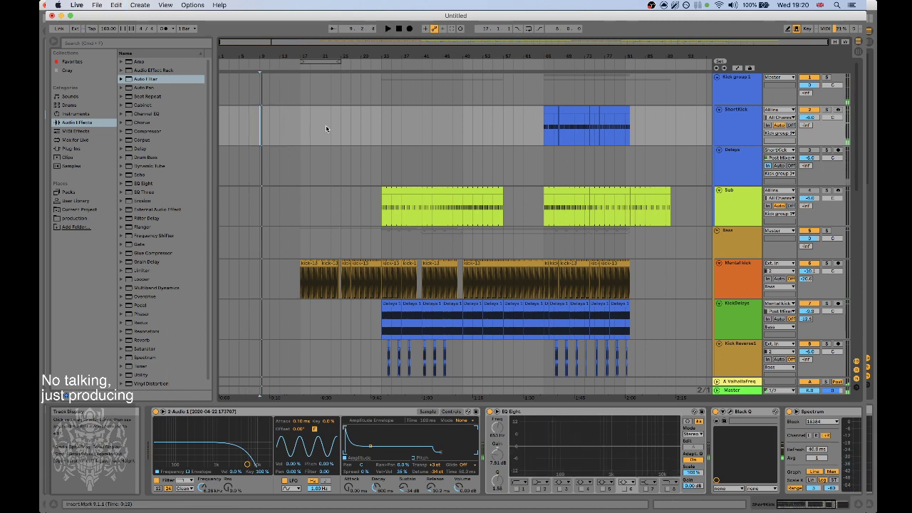
pyautogui.click(279, 65)
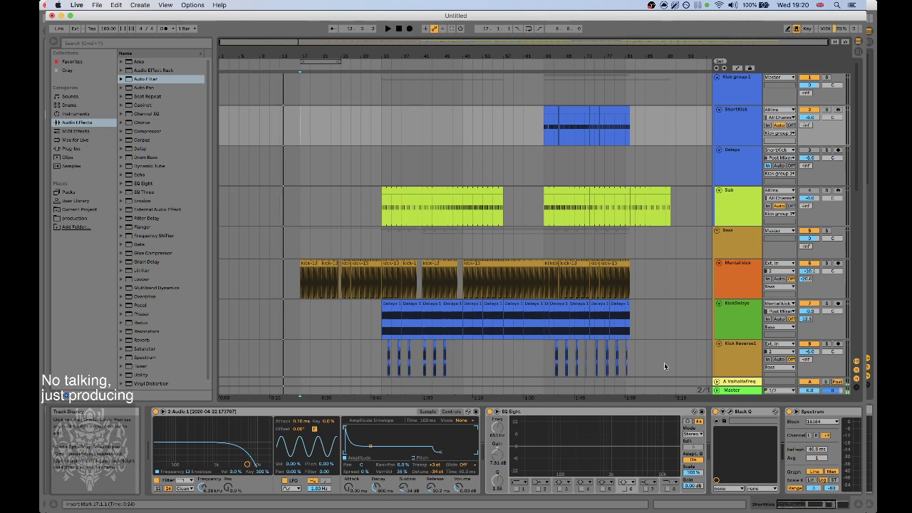
# Show the Master effects, play the arrangement from bar 17 and review the clips across all tracks.
pyautogui.click(705, 392)
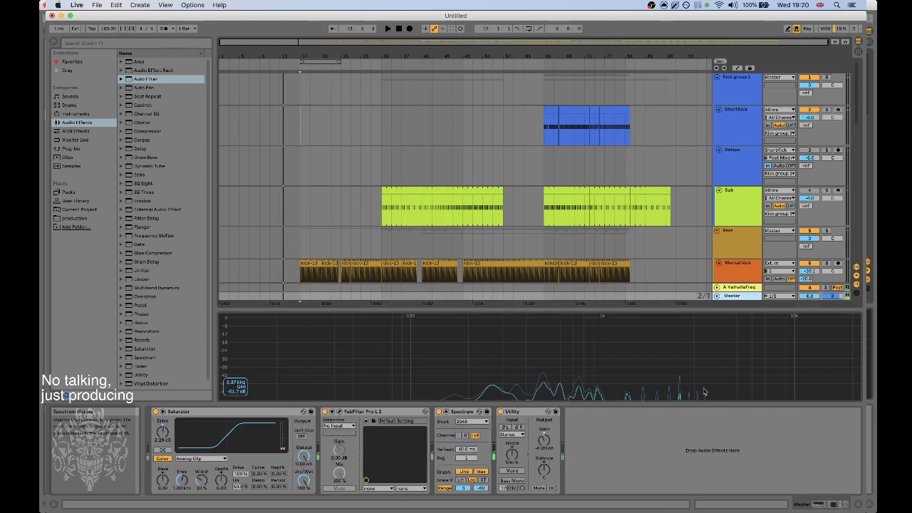
pyautogui.doubleClick(540, 364)
pyautogui.scroll(-10, 448, 226)
pyautogui.press('space')
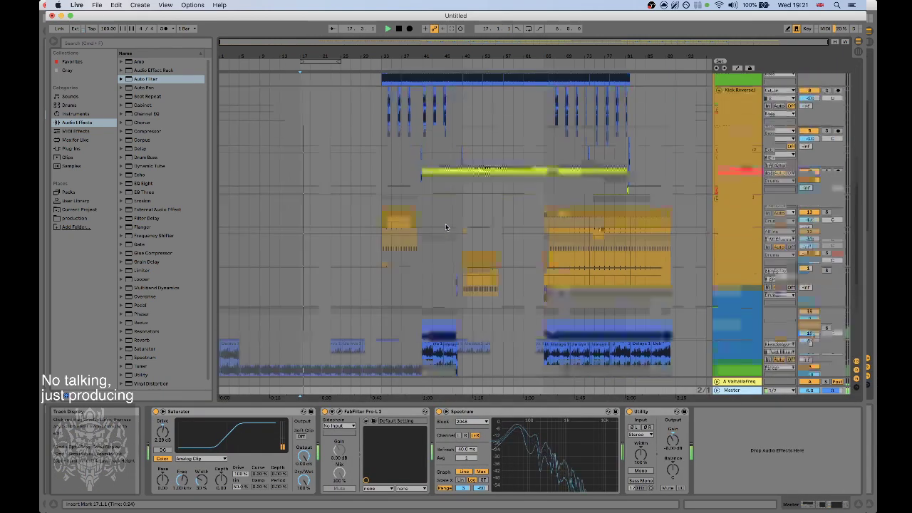
pyautogui.press('Tab')
pyautogui.press('Tab')
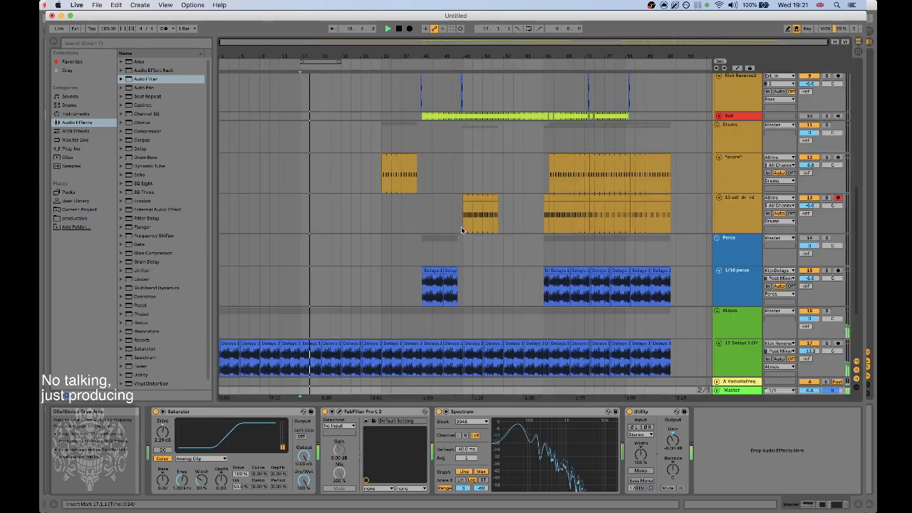
pyautogui.scroll(-3, 428, 213)
pyautogui.scroll(5, 380, 192)
pyautogui.scroll(8, 380, 191)
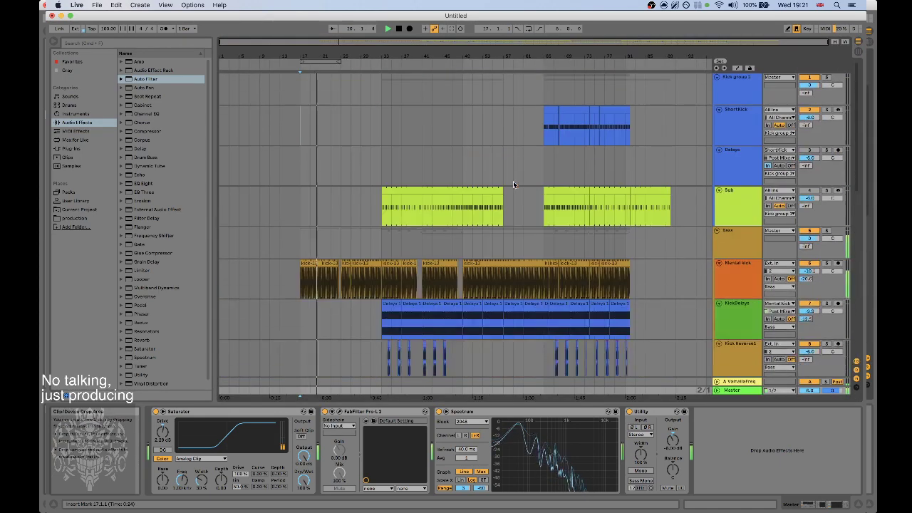
# Play the arrangement from bar 65, where the ShortKick enters.
pyautogui.click(545, 181)
pyautogui.press('space')
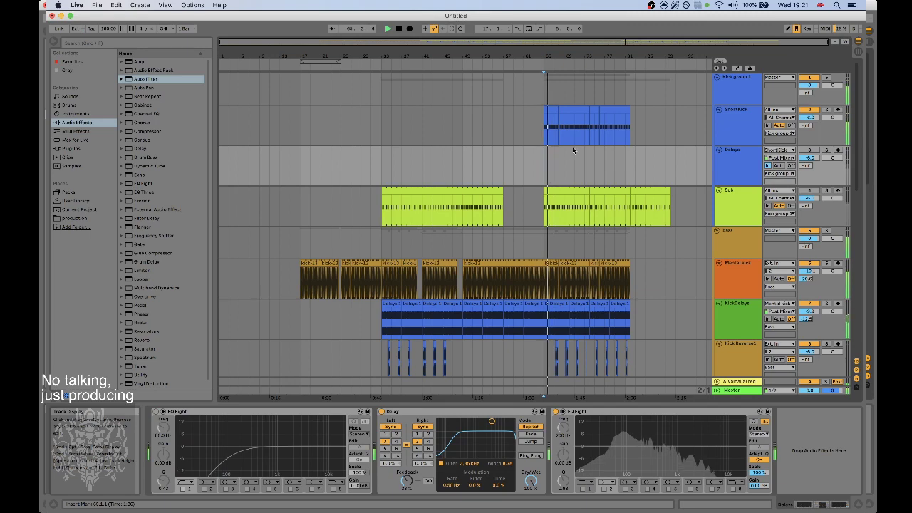
pyautogui.moveTo(604, 57); pyautogui.dragTo(604, 80)
pyautogui.click(809, 111)
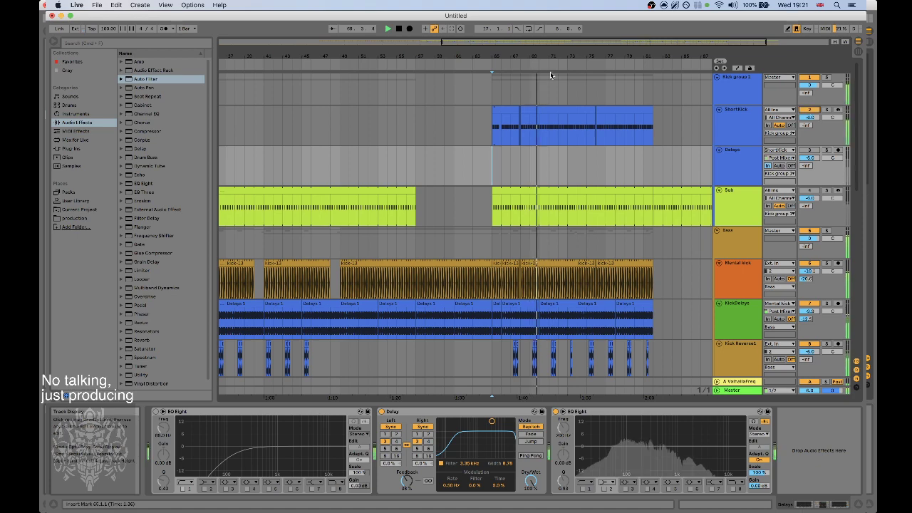
# Move bars 65 to 85 of the tracks from Kick group 1 through Kick Reverse2 one bar earlier, to bar 64.
pyautogui.moveTo(547, 56); pyautogui.dragTo(477, 80)
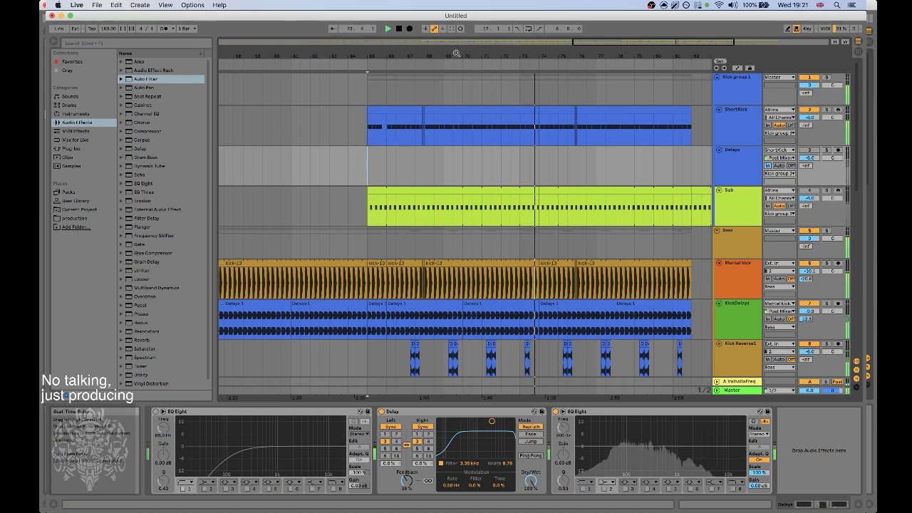
pyautogui.moveTo(443, 63); pyautogui.dragTo(415, 59)
pyautogui.click(356, 92)
pyautogui.scroll(-1, 539, 194)
pyautogui.scroll(-1, 539, 207)
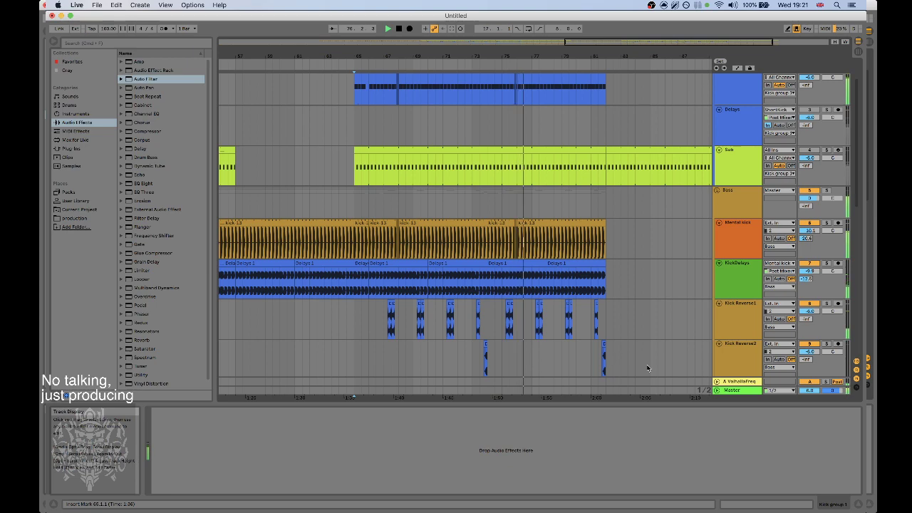
pyautogui.moveTo(648, 368); pyautogui.dragTo(355, 89)
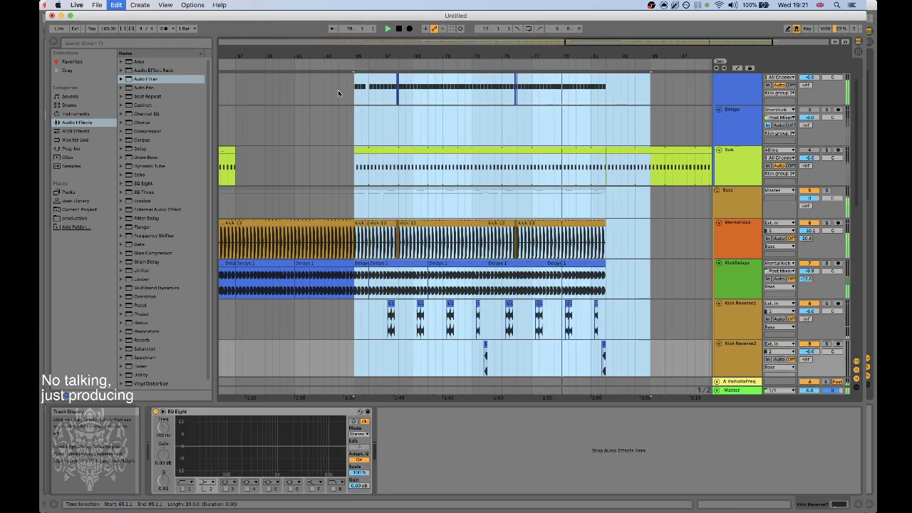
pyautogui.press('Delete')
pyautogui.click(340, 93)
pyautogui.press('super+z')
pyautogui.press('super+z')
pyautogui.press('super+z')
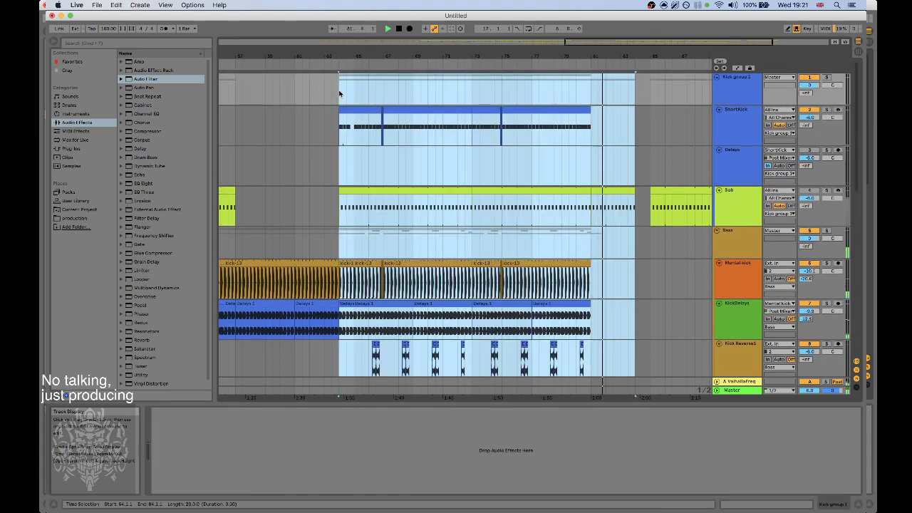
# Trim the start of the moved Sub clip from bar 64 to bar 65.
pyautogui.scroll(-3, 314, 179)
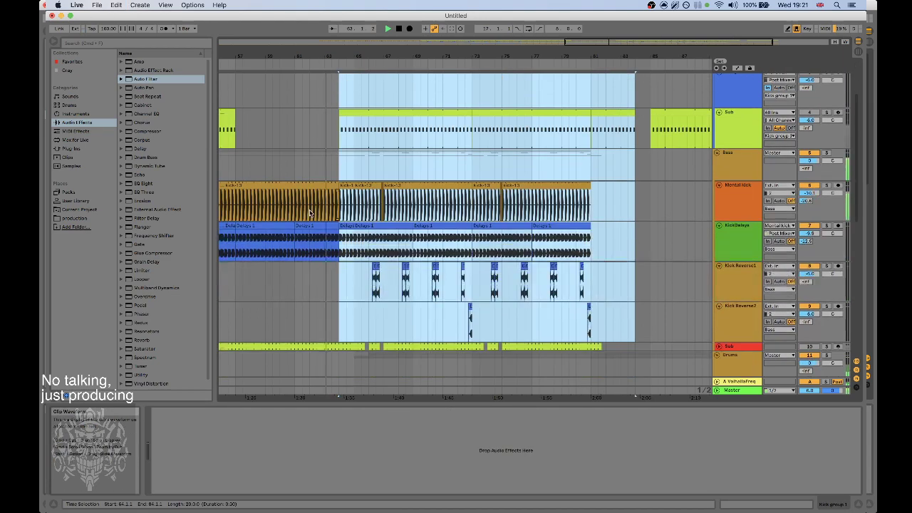
pyautogui.click(309, 146)
pyautogui.scroll(2, 328, 175)
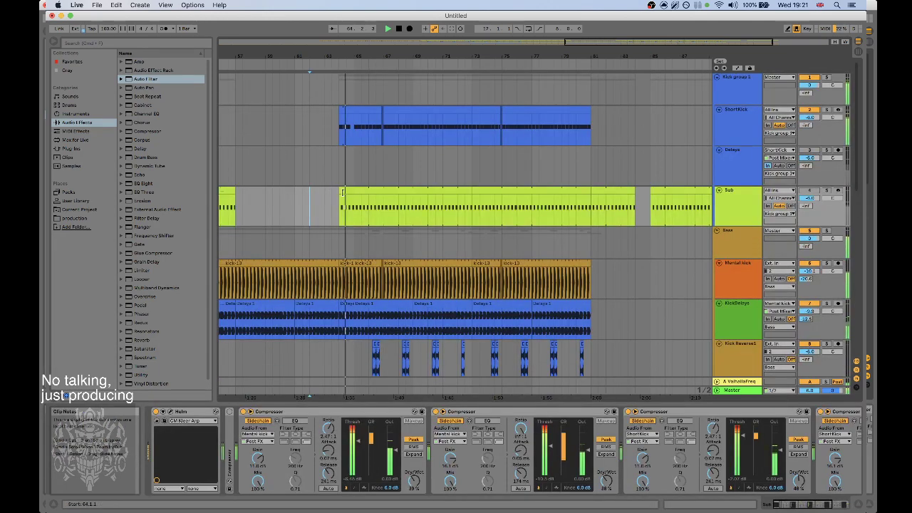
pyautogui.moveTo(341, 196); pyautogui.dragTo(354, 196)
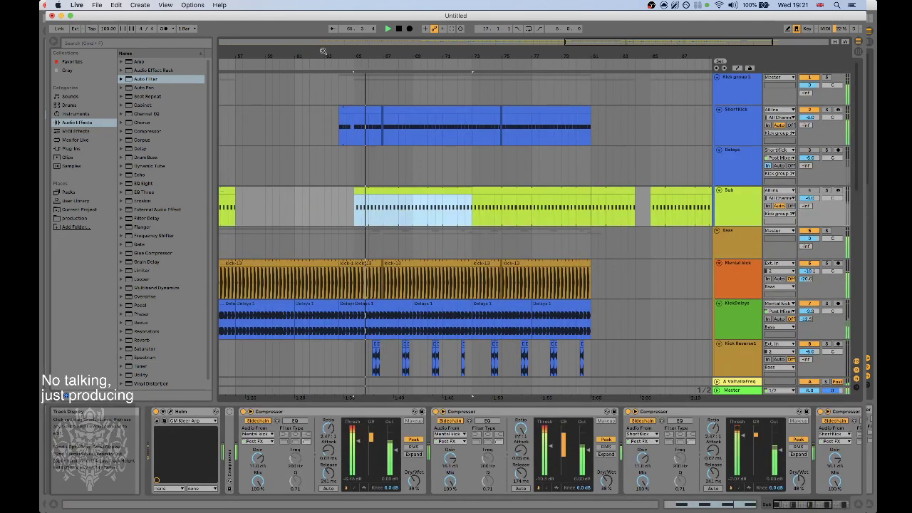
# Delete the last beat before bar 65, from 64.4.1 to 65.1.1, on the Mental kick and KickDelays tracks.
pyautogui.moveTo(355, 58); pyautogui.dragTo(401, 268)
pyautogui.scroll(-10, 402, 268)
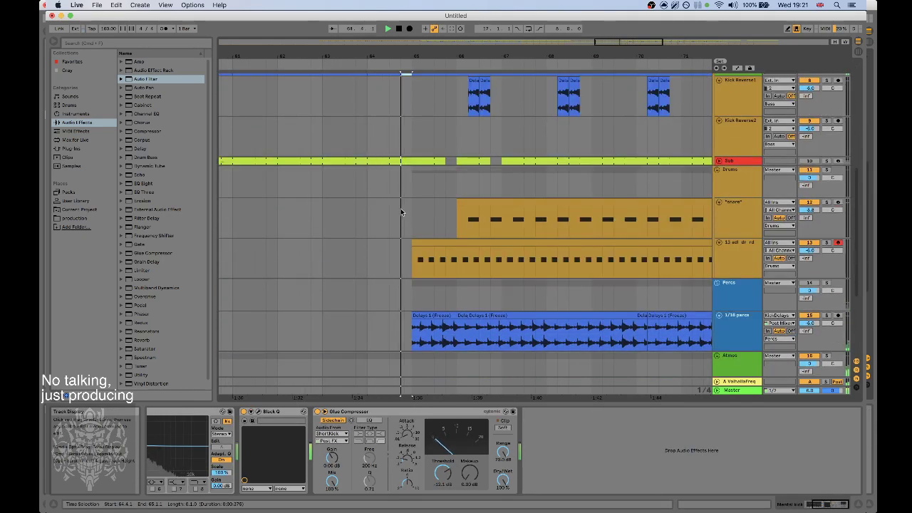
pyautogui.scroll(-5, 402, 212)
pyautogui.scroll(8, 402, 207)
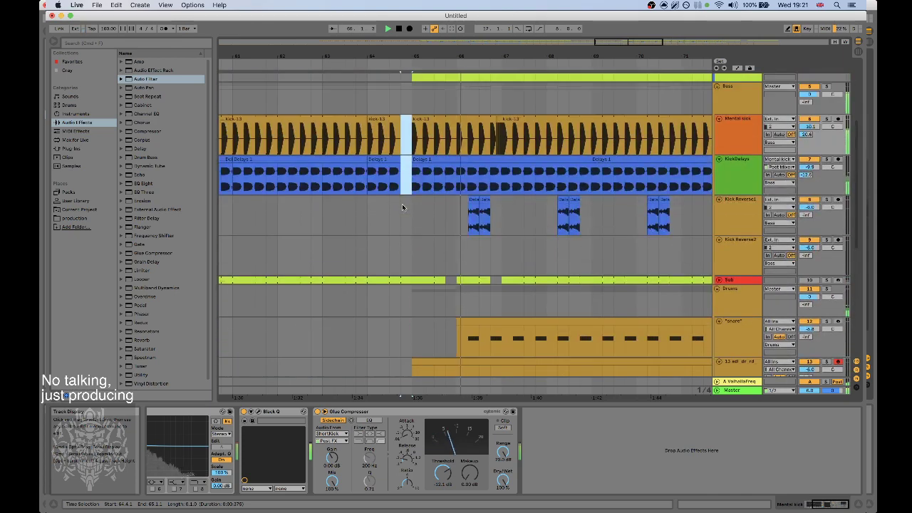
pyautogui.scroll(2, 407, 206)
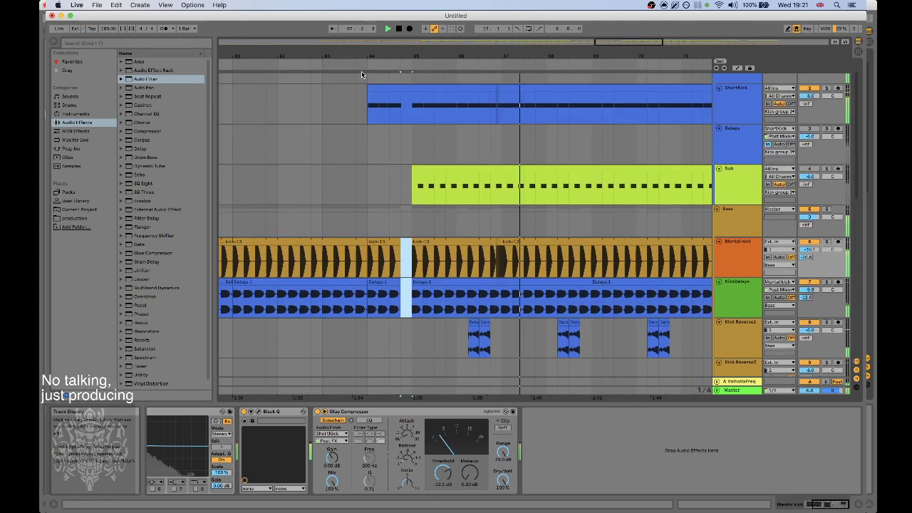
# Extend the start of the snare clip at bar 66 back to 65.3.1.
pyautogui.scroll(-5, 470, 166)
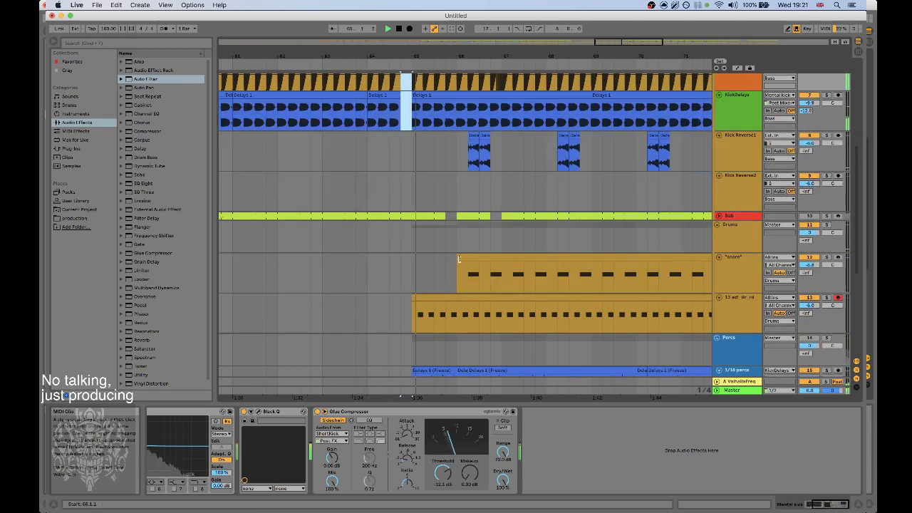
pyautogui.moveTo(457, 260); pyautogui.dragTo(433, 259)
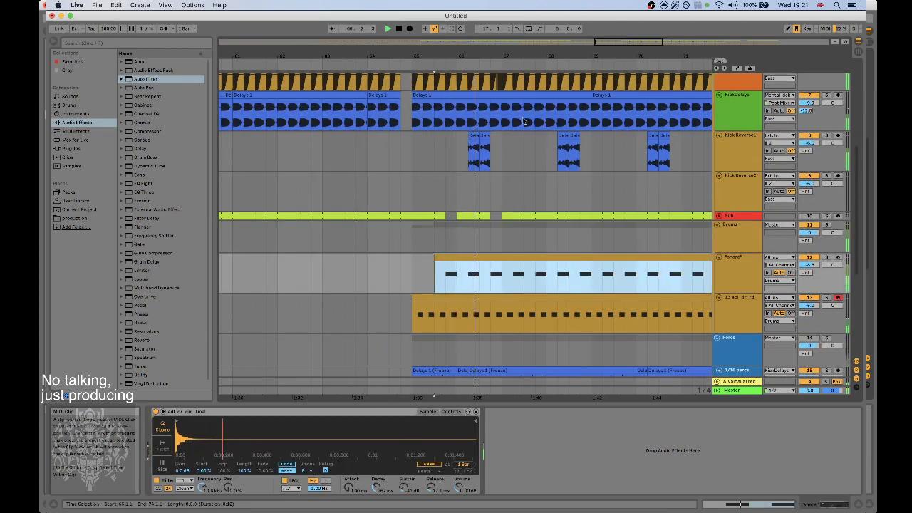
pyautogui.moveTo(543, 57); pyautogui.dragTo(509, 37)
pyautogui.scroll(2, 517, 139)
pyautogui.scroll(-4, 507, 248)
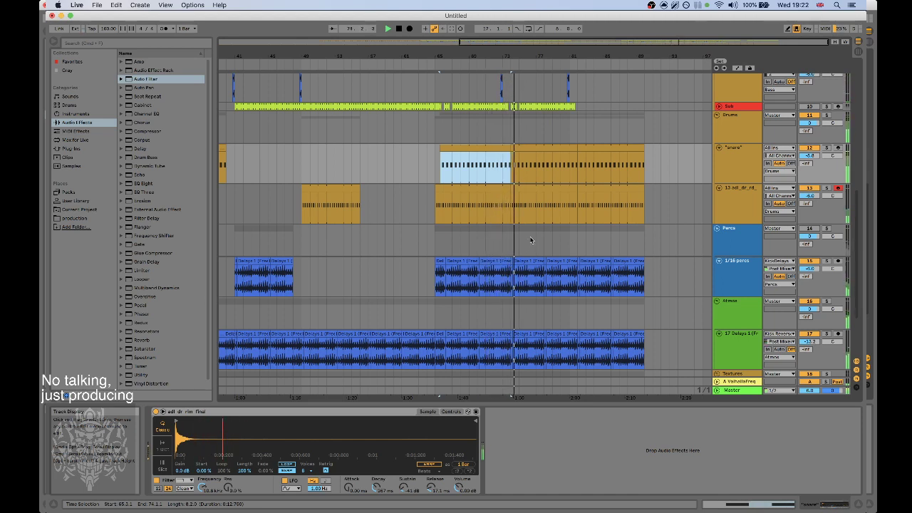
pyautogui.scroll(5, 534, 236)
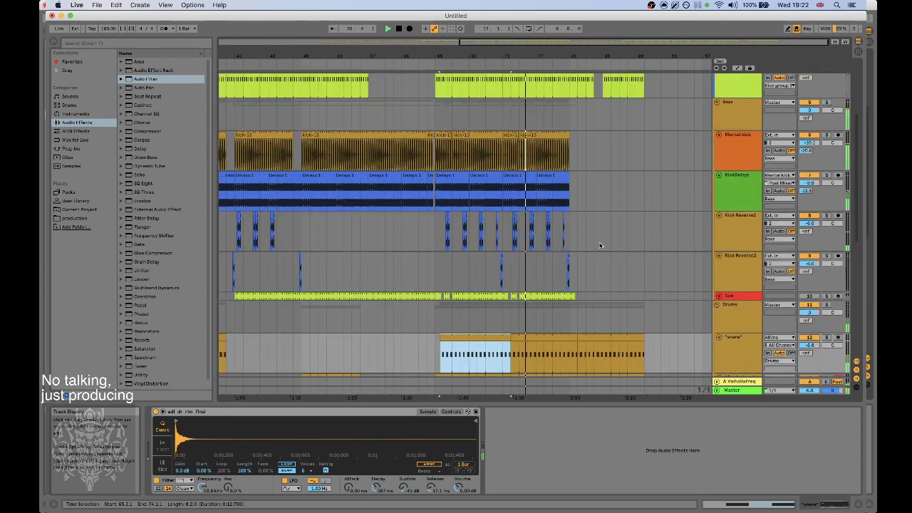
pyautogui.scroll(4, 600, 235)
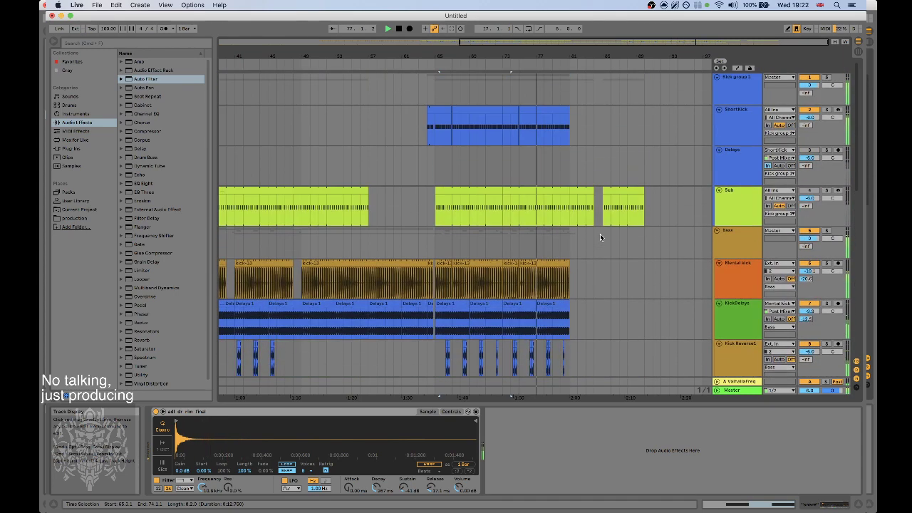
# Recolour the Kick group 1 and ShortKick tracks orange.
pyautogui.rightClick(748, 90)
pyautogui.click(767, 205)
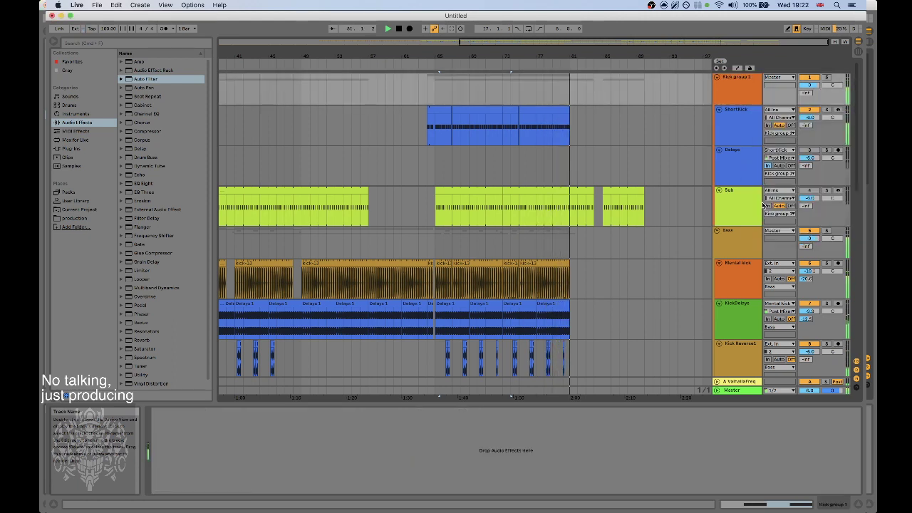
pyautogui.rightClick(724, 134)
pyautogui.click(746, 235)
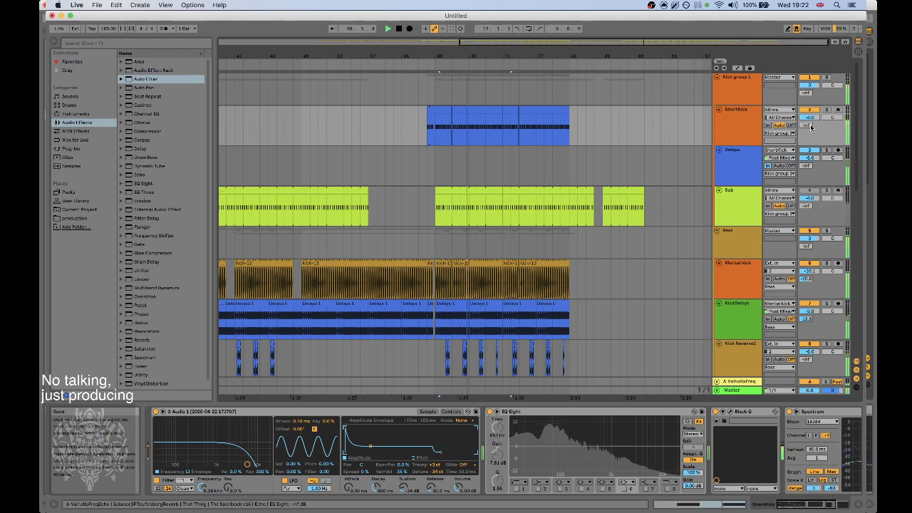
# Raise the feedback of the Delay effect on the Delays track.
pyautogui.click(734, 164)
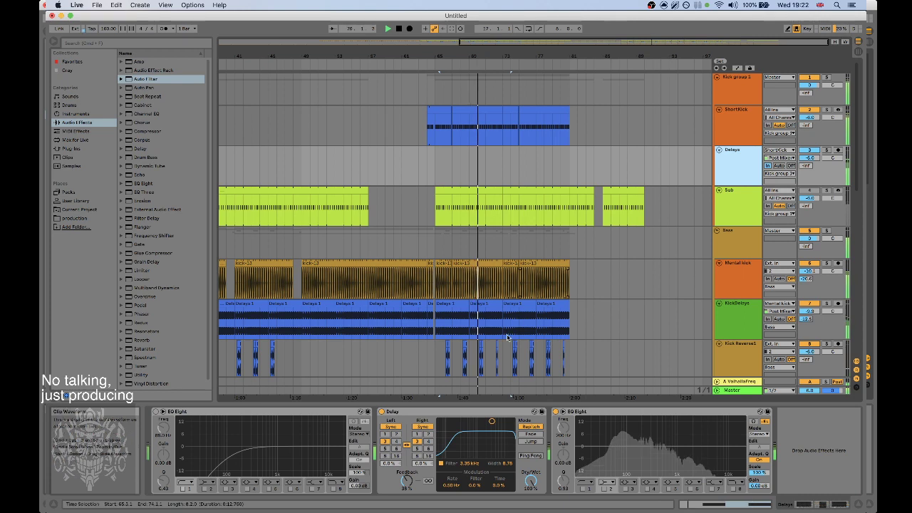
pyautogui.click(427, 448)
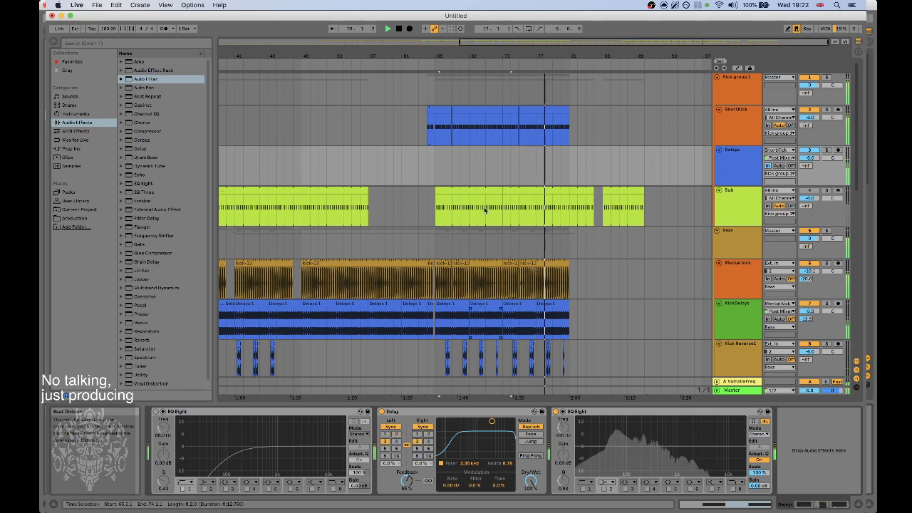
pyautogui.moveTo(407, 481); pyautogui.dragTo(407, 491)
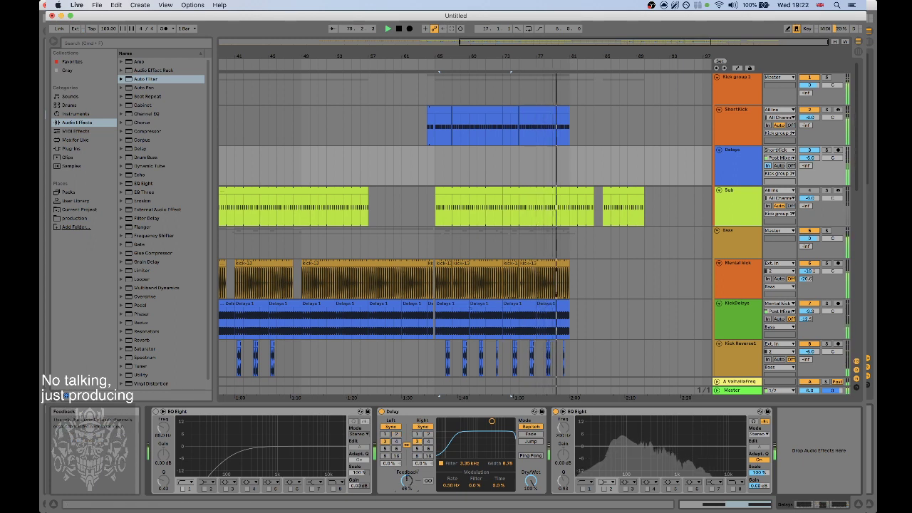
# Play the transition into bar 65 and compare the ShortKick and Delays effect chains, checking the ShortKick notes in bars 69 to 73.
pyautogui.click(422, 63)
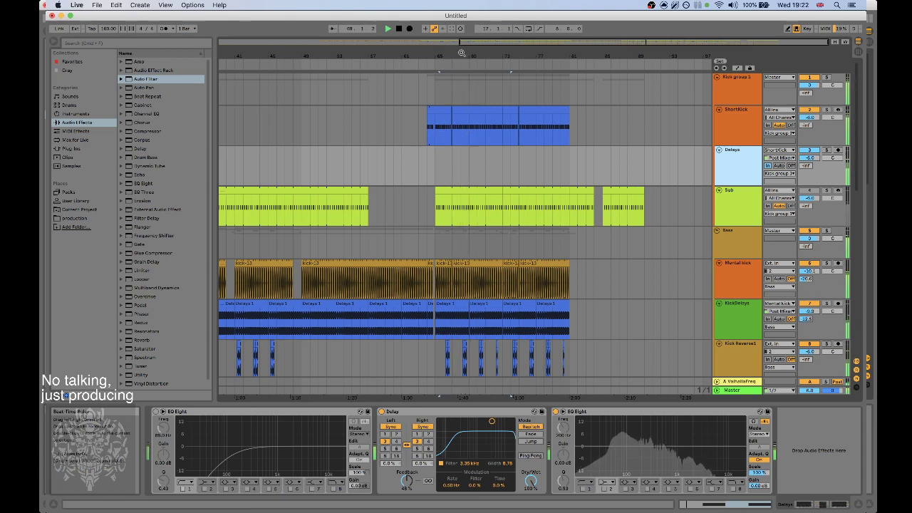
pyautogui.moveTo(464, 55); pyautogui.dragTo(464, 66)
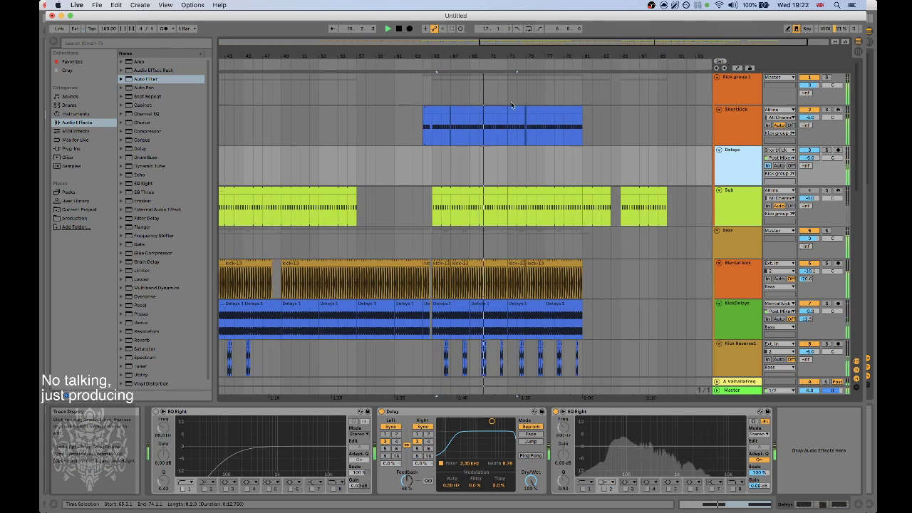
pyautogui.moveTo(474, 124); pyautogui.dragTo(504, 125)
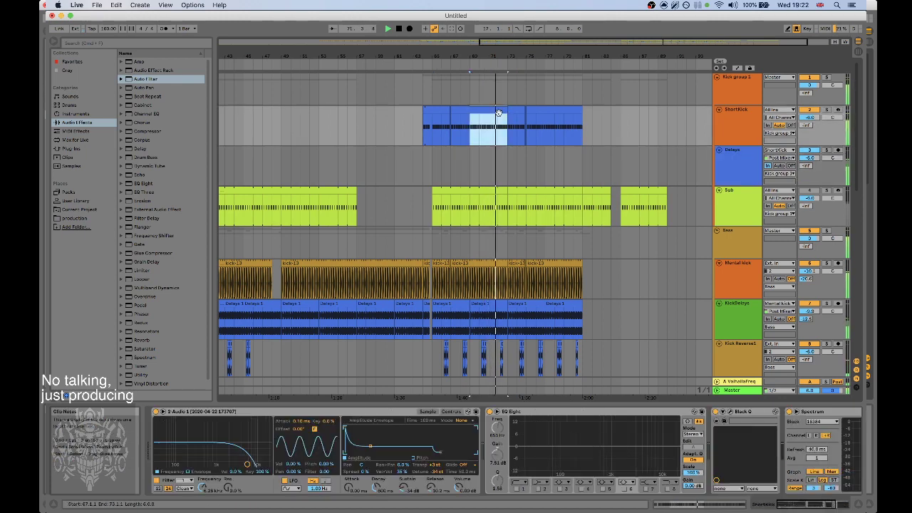
pyautogui.click(434, 152)
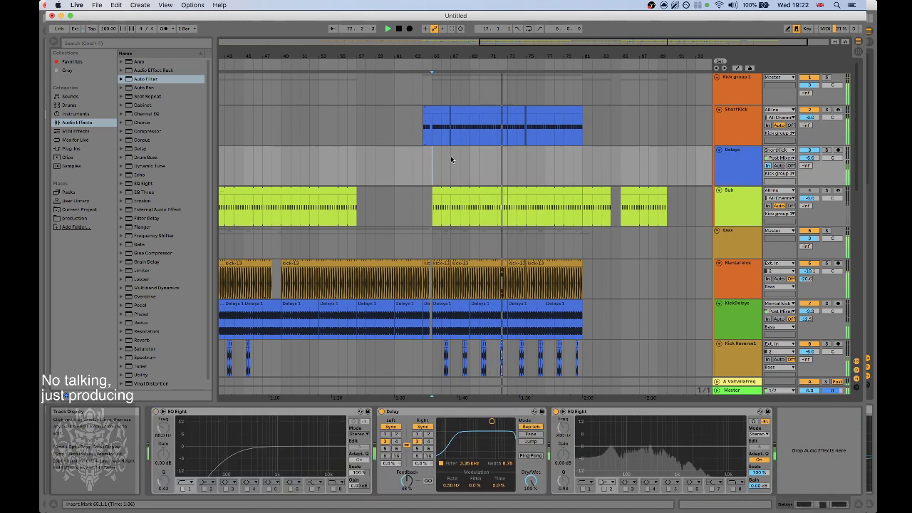
pyautogui.click(744, 125)
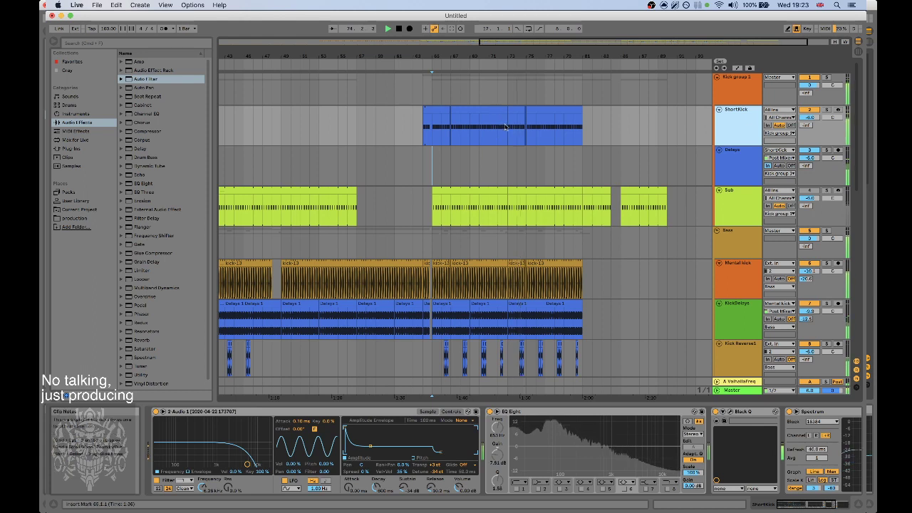
pyautogui.moveTo(507, 121); pyautogui.dragTo(470, 122)
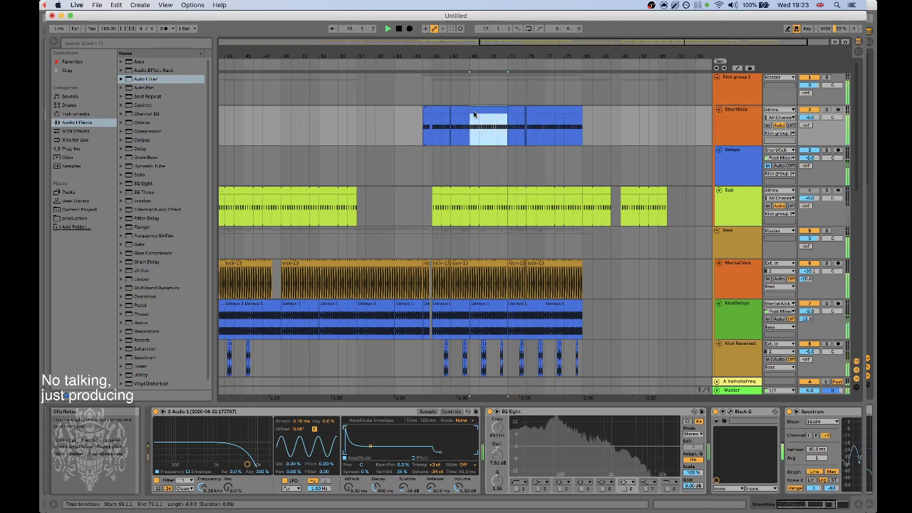
pyautogui.click(731, 129)
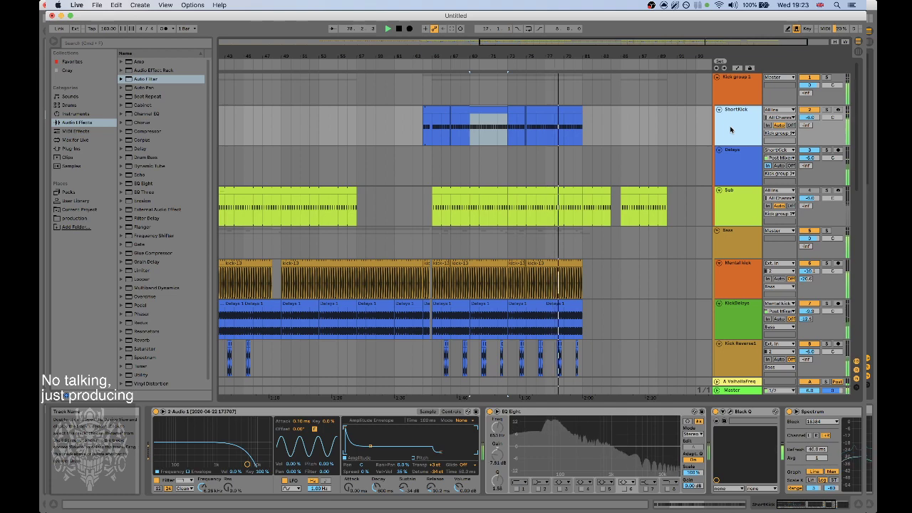
pyautogui.click(504, 148)
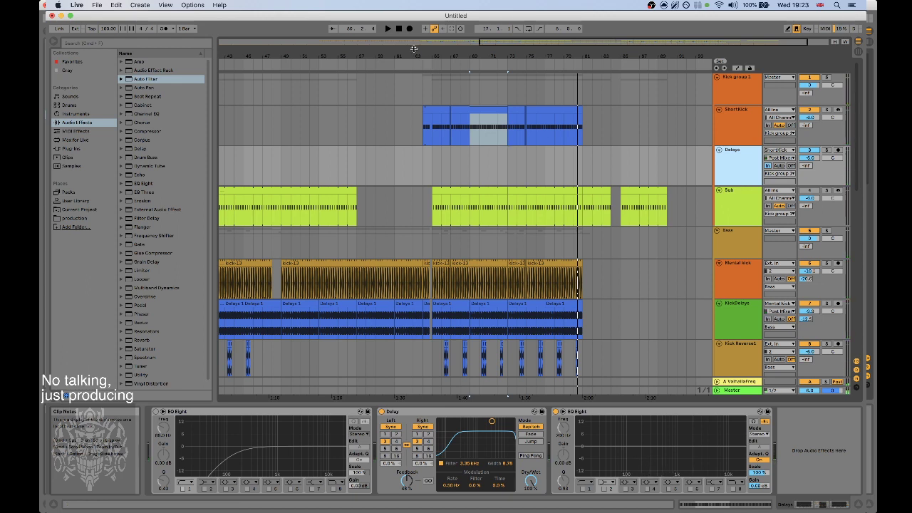
pyautogui.press('space')
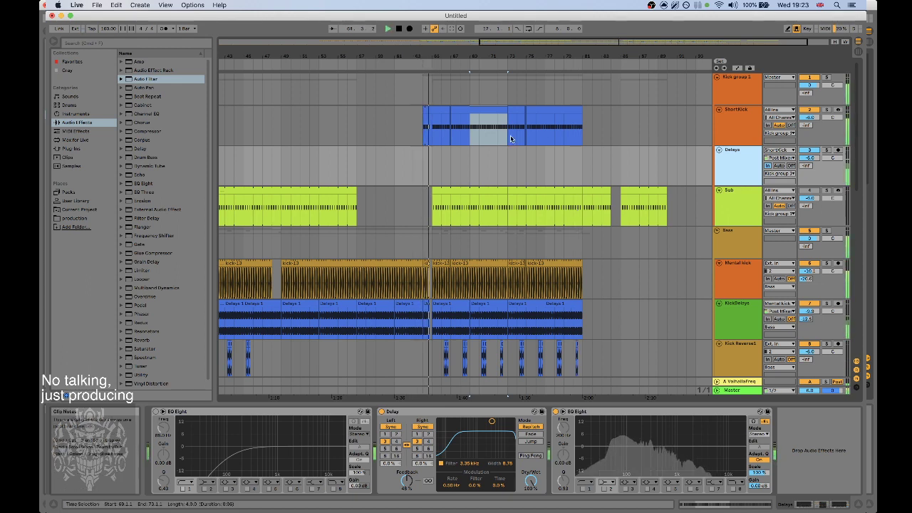
# Delete the Sub track's clips from bar 81 to 90 in Kick group 1 and fold the track.
pyautogui.scroll(-3, 505, 139)
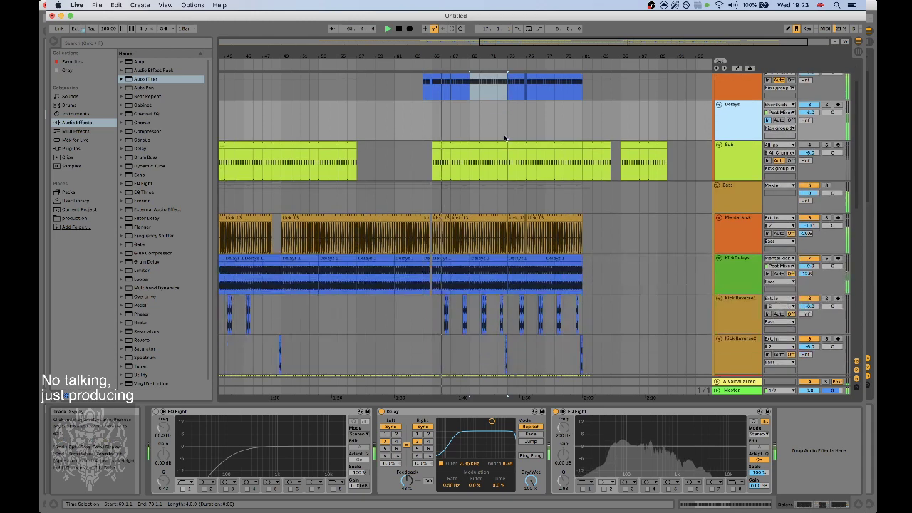
pyautogui.scroll(3, 503, 134)
pyautogui.moveTo(483, 52); pyautogui.dragTo(484, 52)
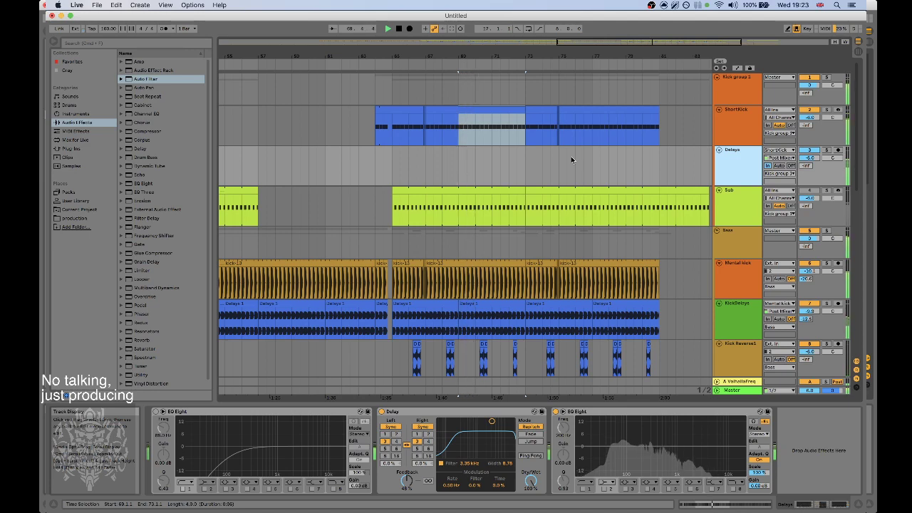
pyautogui.moveTo(634, 54); pyautogui.dragTo(571, 53)
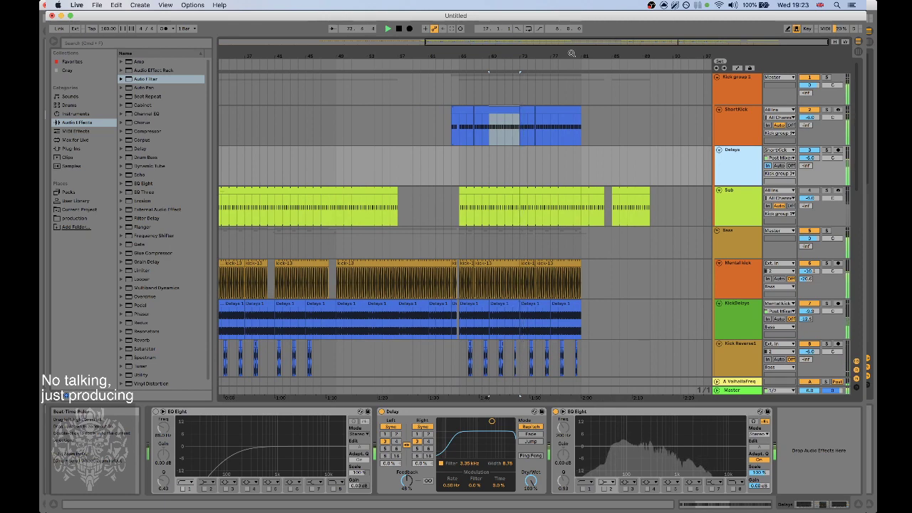
pyautogui.moveTo(571, 54); pyautogui.dragTo(469, 73)
pyautogui.moveTo(489, 211); pyautogui.dragTo(612, 191)
pyautogui.click(725, 191)
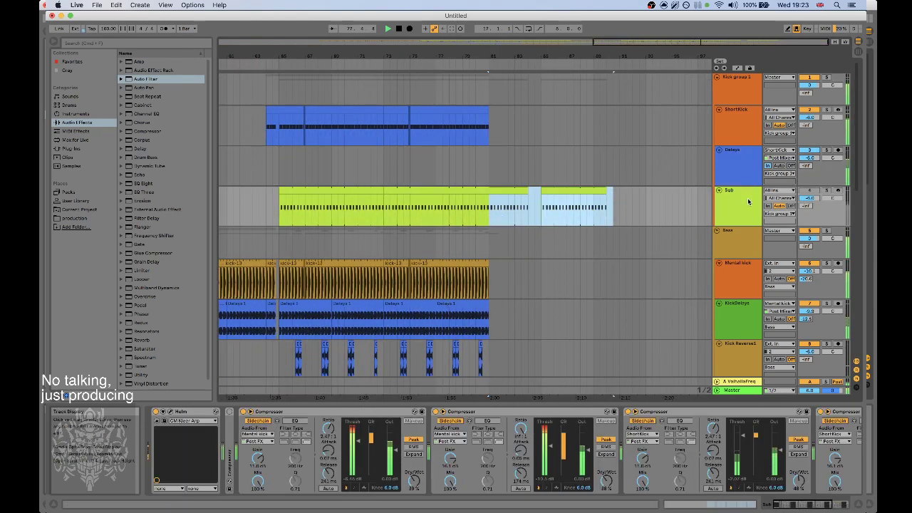
pyautogui.click(720, 190)
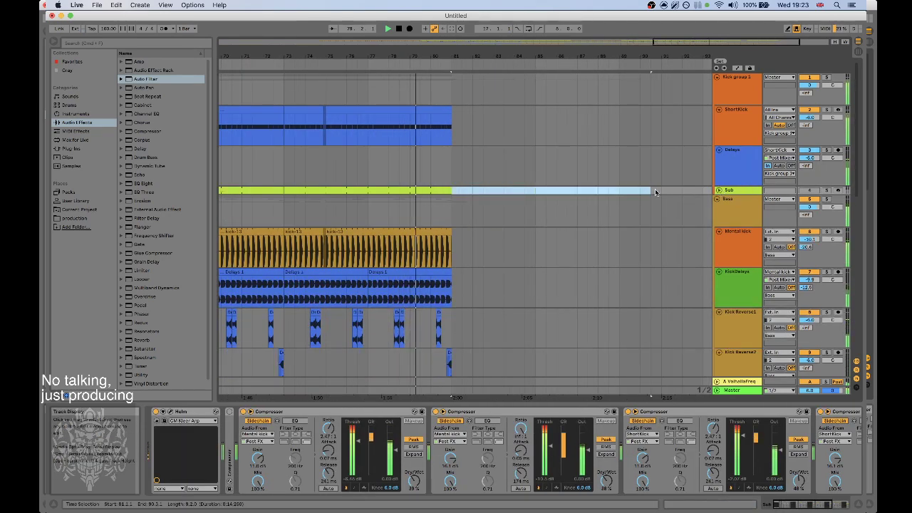
# Delete the drum, 1/16 percs, atmos delay and texture clips from bar 81 to bar 90.
pyautogui.moveTo(477, 60); pyautogui.dragTo(550, 38)
pyautogui.scroll(-3, 573, 212)
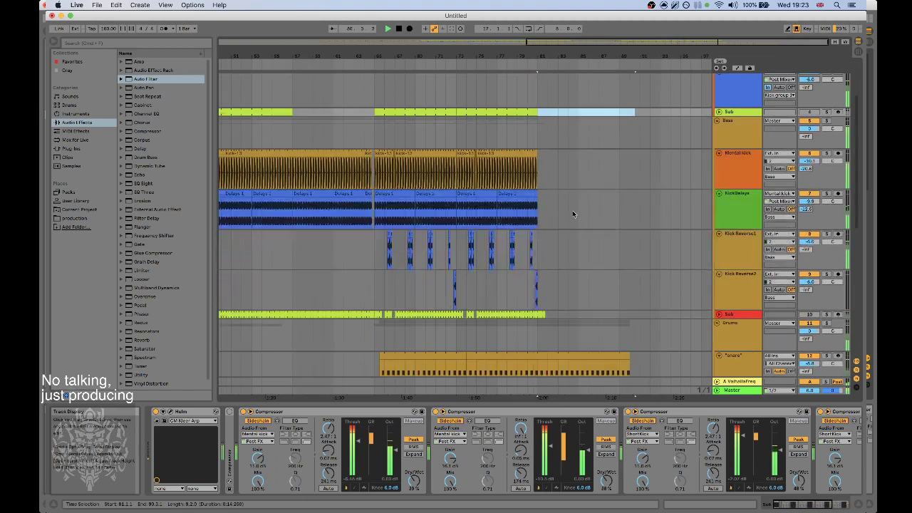
pyautogui.scroll(-3, 547, 204)
pyautogui.click(539, 292)
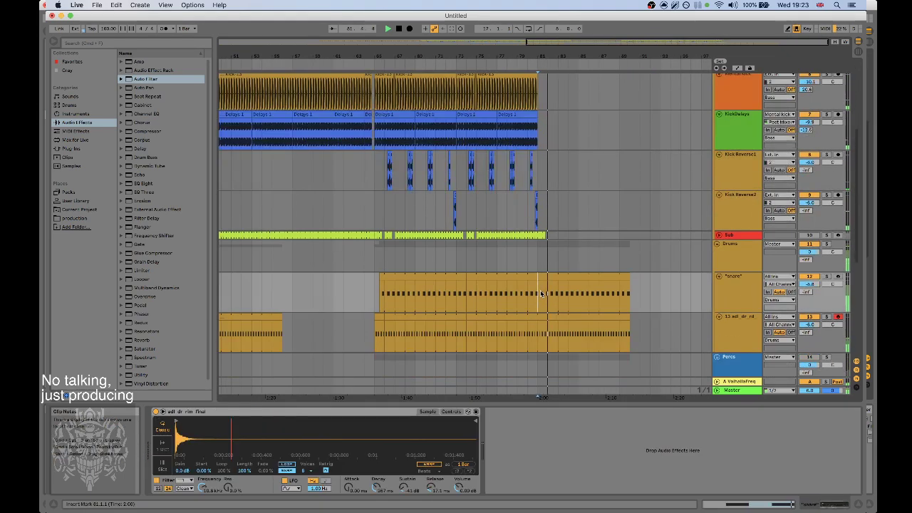
pyautogui.scroll(-3, 541, 292)
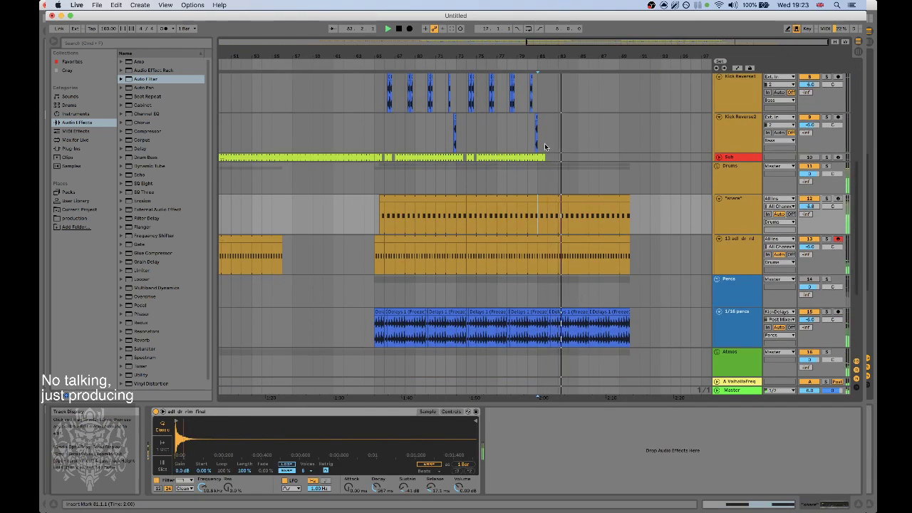
pyautogui.scroll(-4, 545, 147)
pyautogui.keyDown('shift'); pyautogui.click(610, 294); pyautogui.keyUp('shift')
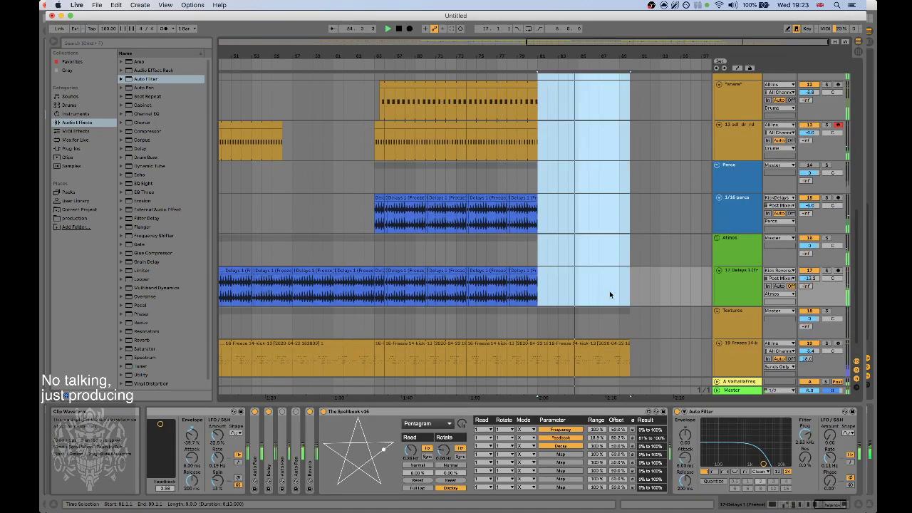
pyautogui.scroll(-1, 609, 294)
pyautogui.moveTo(630, 344); pyautogui.dragTo(538, 282)
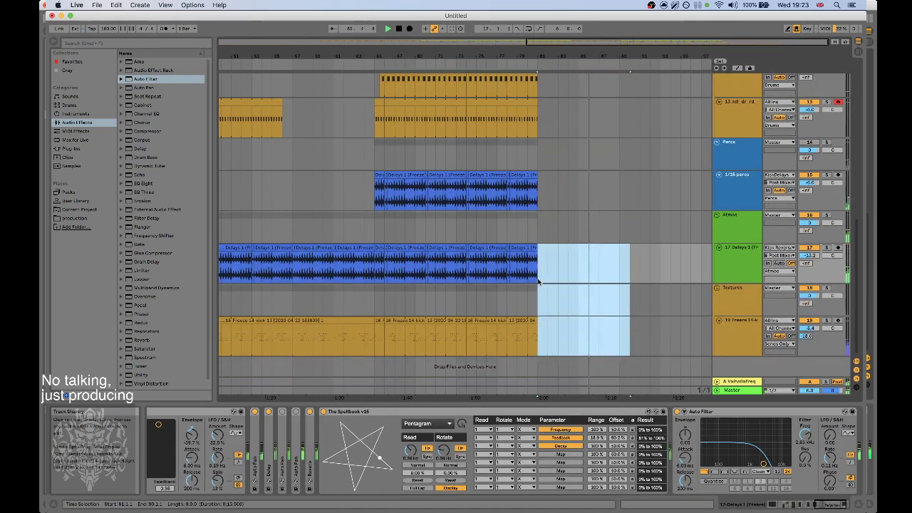
# Play the arrangement from bar 1, jump ahead to bar 17 and review the full track layout.
pyautogui.press('space')
pyautogui.moveTo(540, 56); pyautogui.dragTo(539, 30)
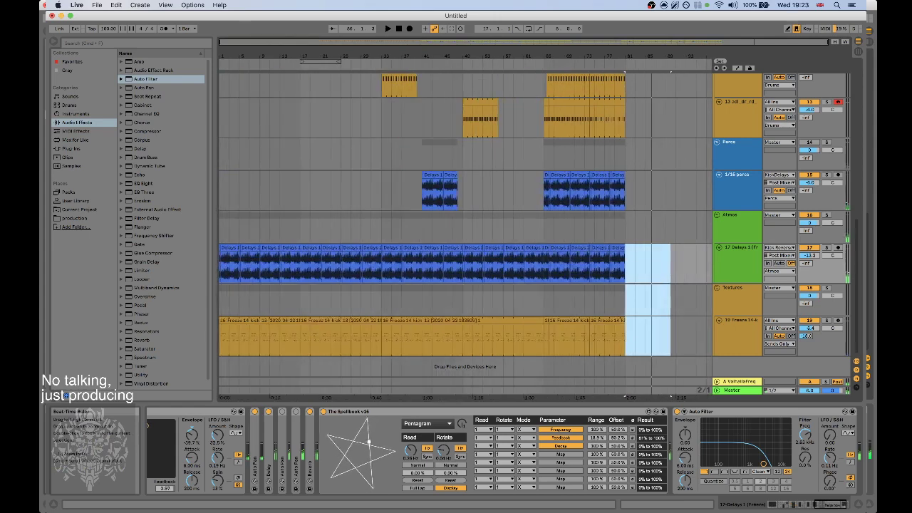
pyautogui.click(223, 189)
pyautogui.scroll(8, 228, 184)
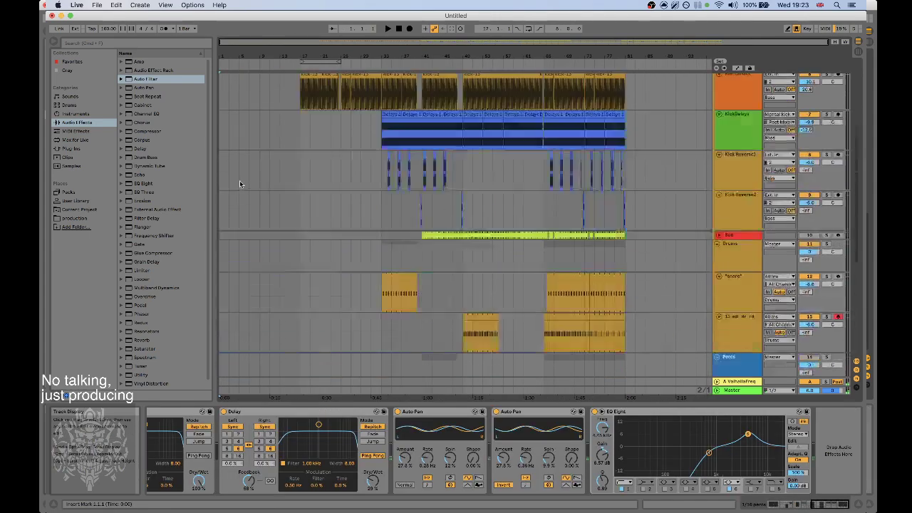
pyautogui.scroll(6, 240, 184)
pyautogui.press('space')
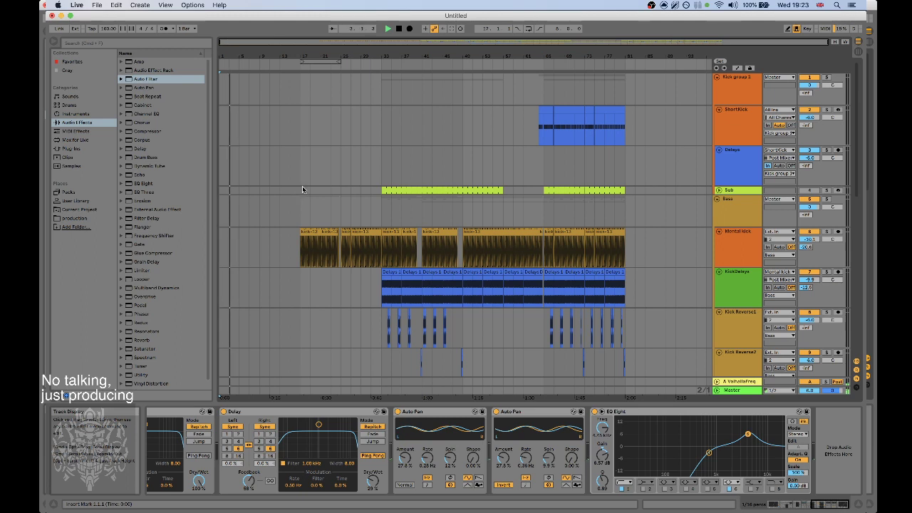
pyautogui.scroll(-1, 326, 191)
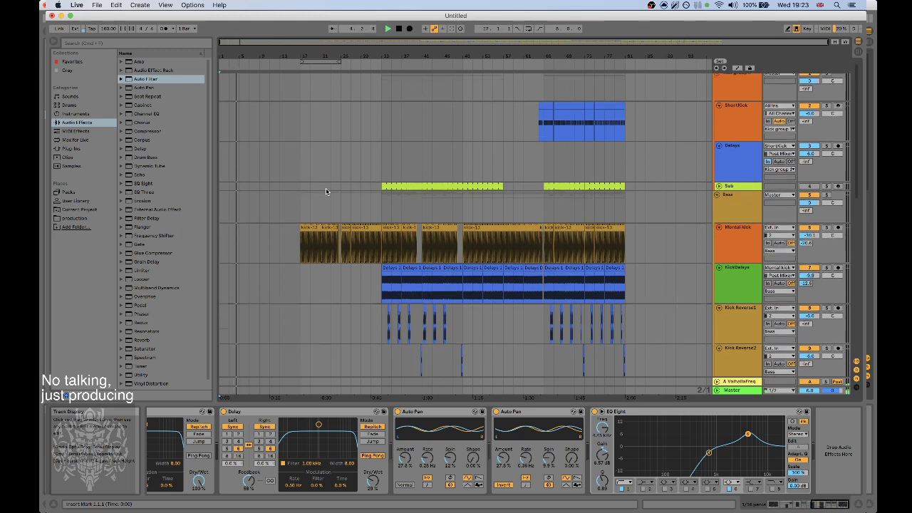
pyautogui.scroll(-2, 327, 191)
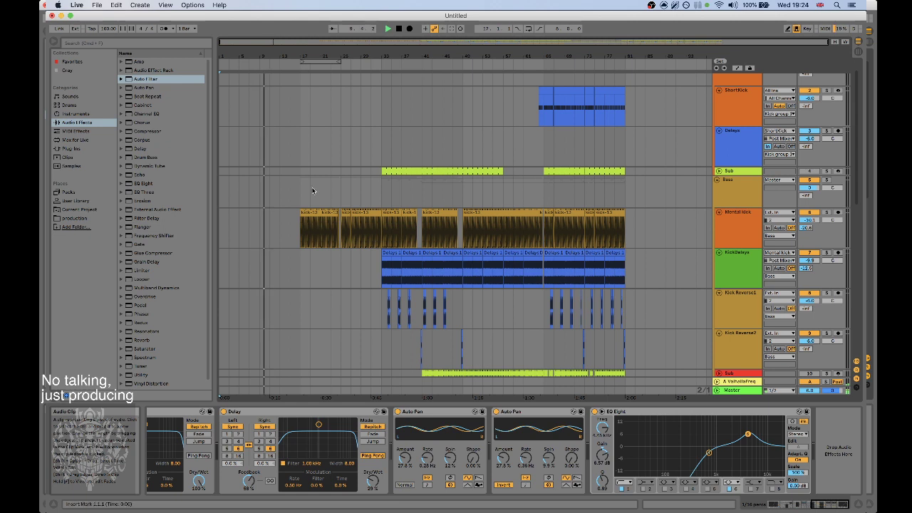
pyautogui.click(295, 68)
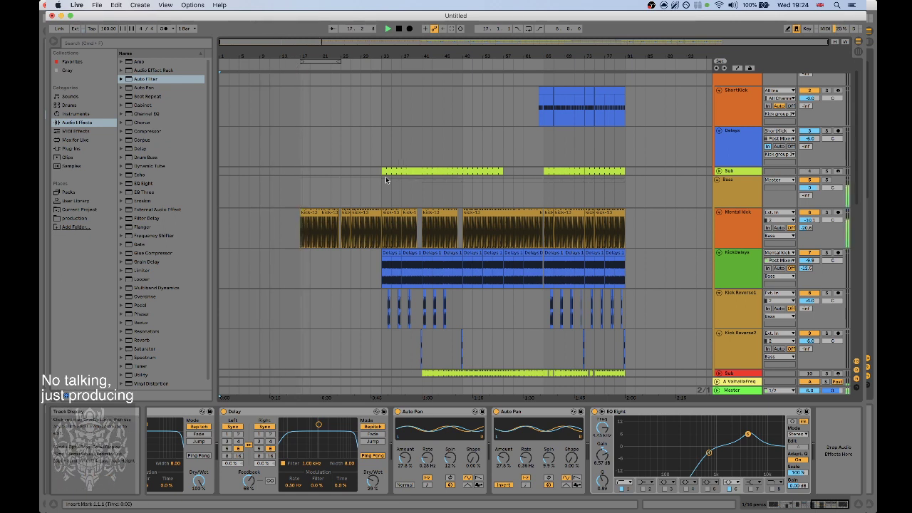
# Search the user library for "master", select the Mix Masterr rack preset, and disable the Master track's Saturator, FabFilter Pro-L 2 and Spectrum.
pyautogui.scroll(-5, 554, 239)
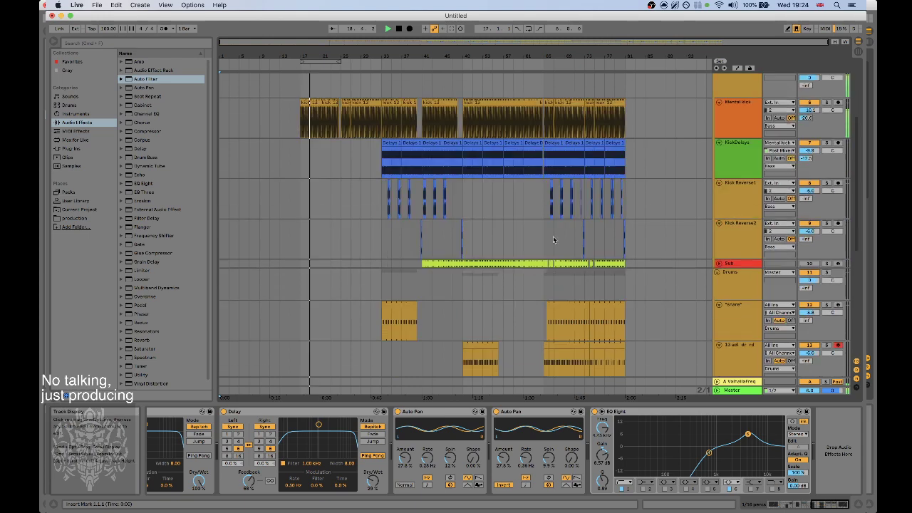
pyautogui.click(737, 390)
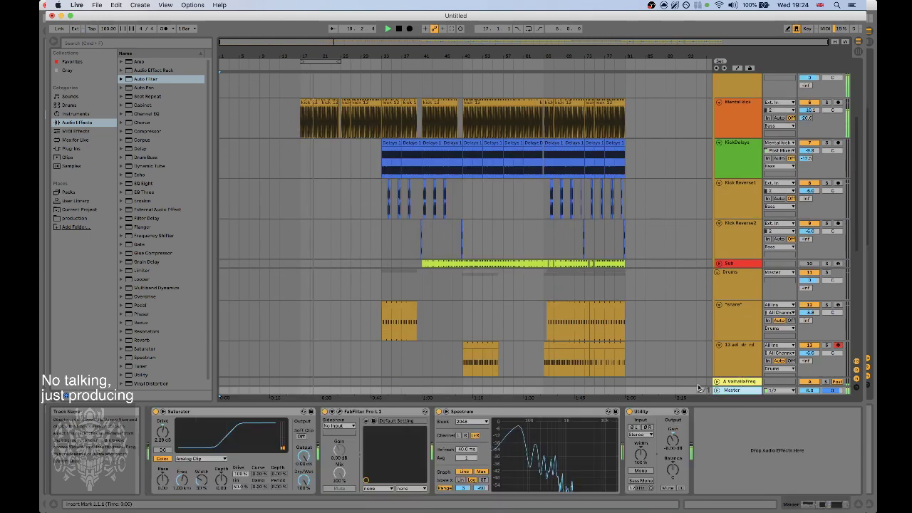
pyautogui.click(72, 148)
pyautogui.click(71, 200)
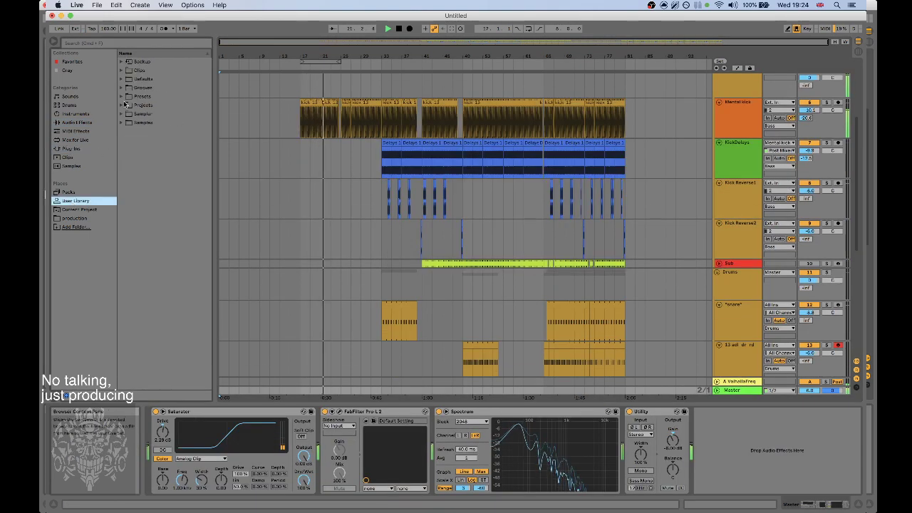
pyautogui.click(131, 42)
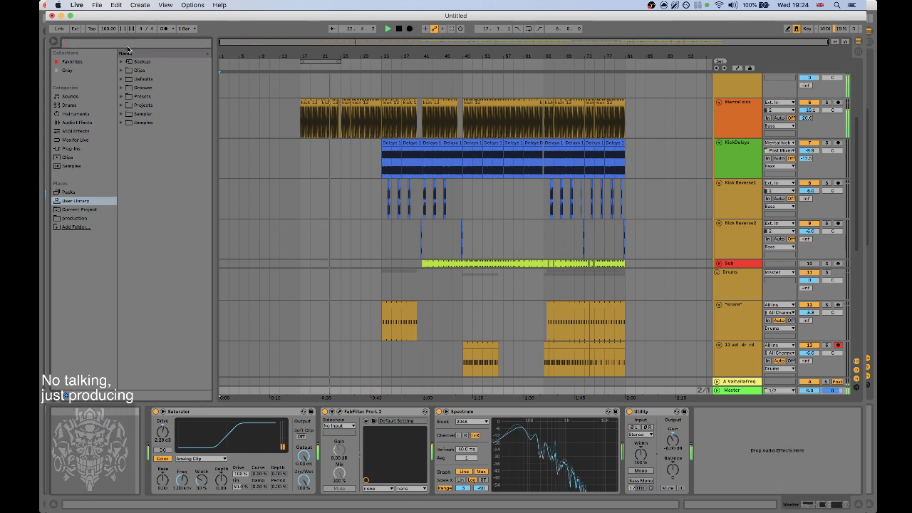
pyautogui.write('master')
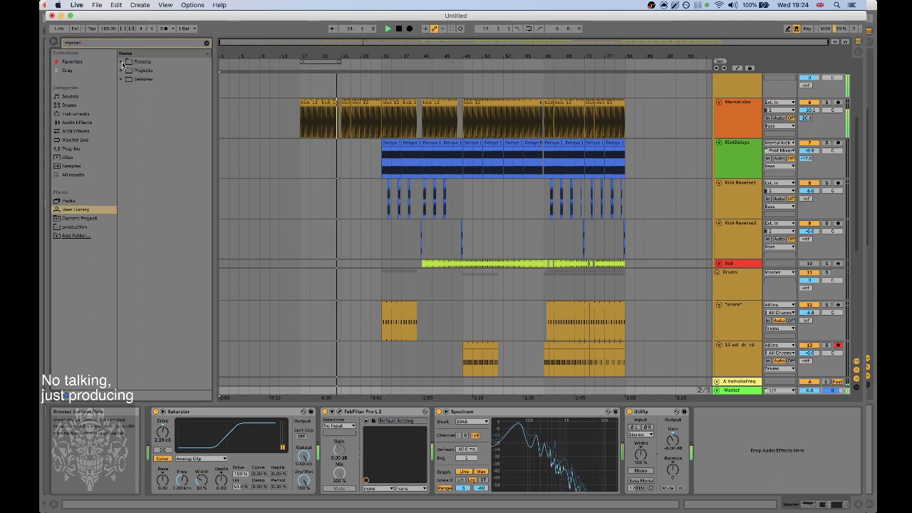
pyautogui.click(122, 61)
pyautogui.click(131, 79)
pyautogui.click(166, 87)
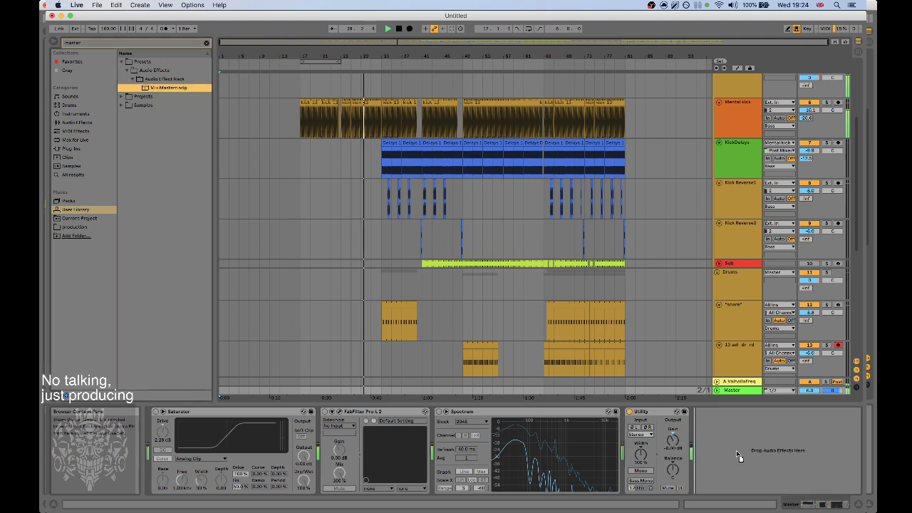
# Try the Mix Masterr rack at the end of the Master track's effect chain and delete it.
pyautogui.press('Return')
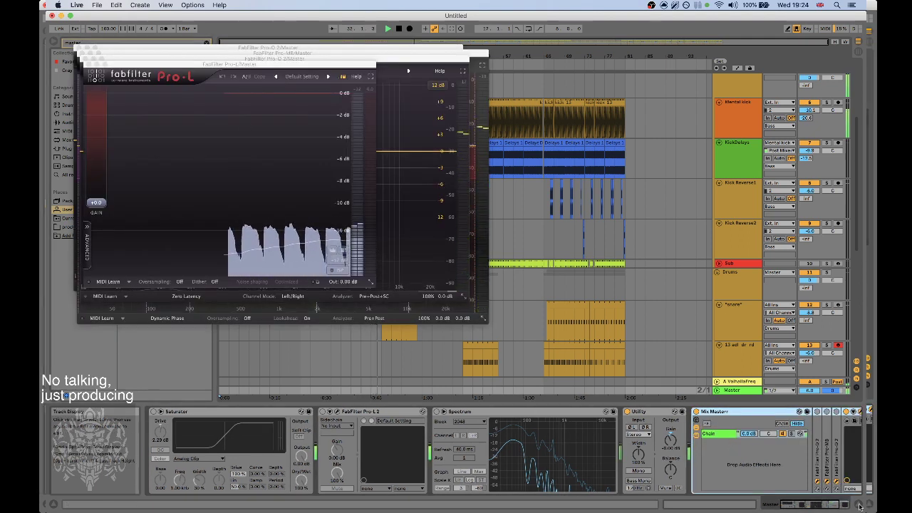
pyautogui.hscroll(3, 706, 414)
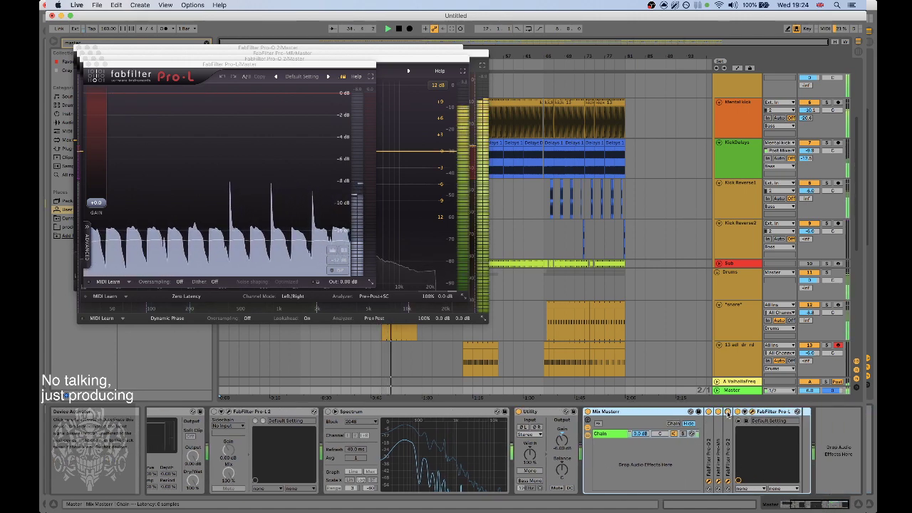
pyautogui.click(655, 412)
pyautogui.press('Delete')
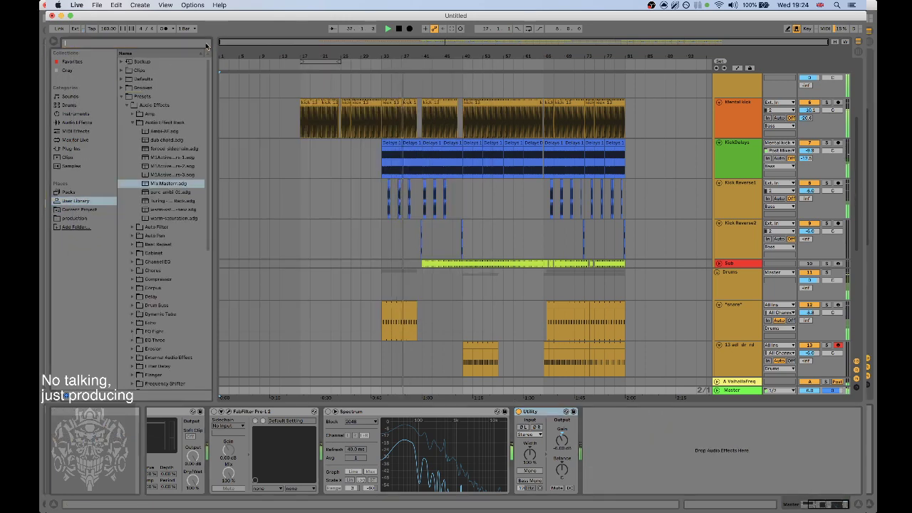
# Add the warm-saturation-new rack after the Utility on the Master track and close its plug-in windows.
pyautogui.click(165, 175)
pyautogui.click(178, 209)
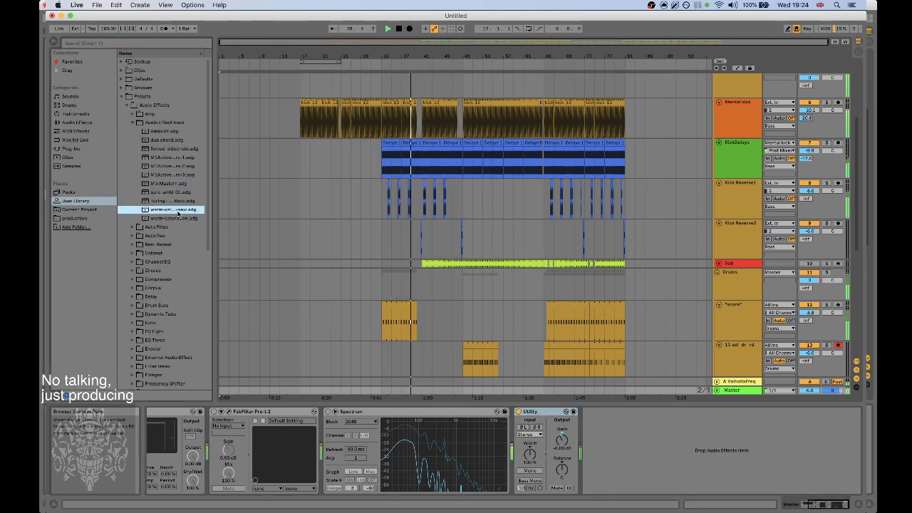
pyautogui.moveTo(178, 210); pyautogui.dragTo(693, 454)
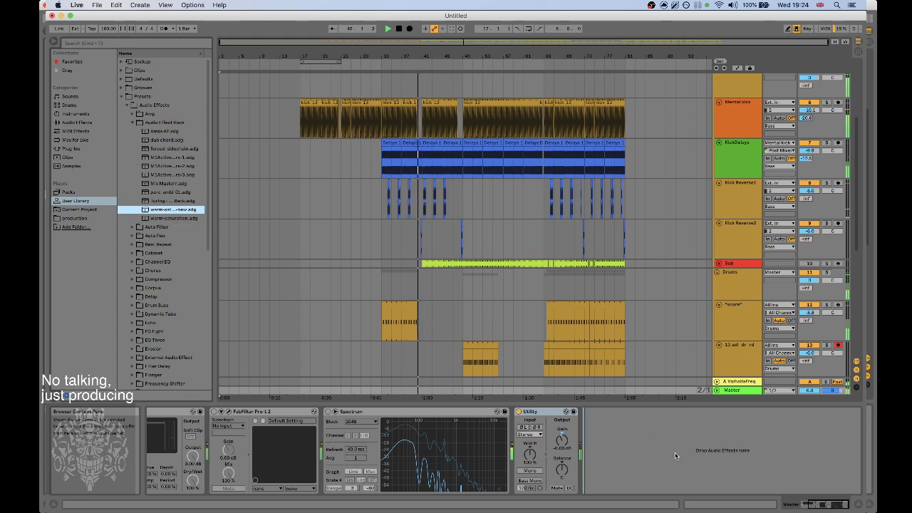
pyautogui.moveTo(671, 456); pyautogui.dragTo(671, 456)
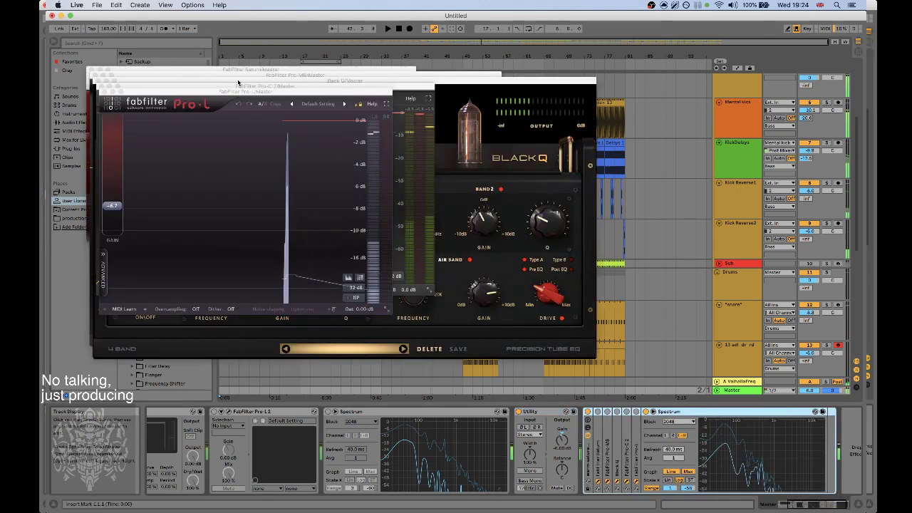
pyautogui.click(102, 92)
pyautogui.click(100, 87)
pyautogui.click(98, 81)
pyautogui.click(95, 75)
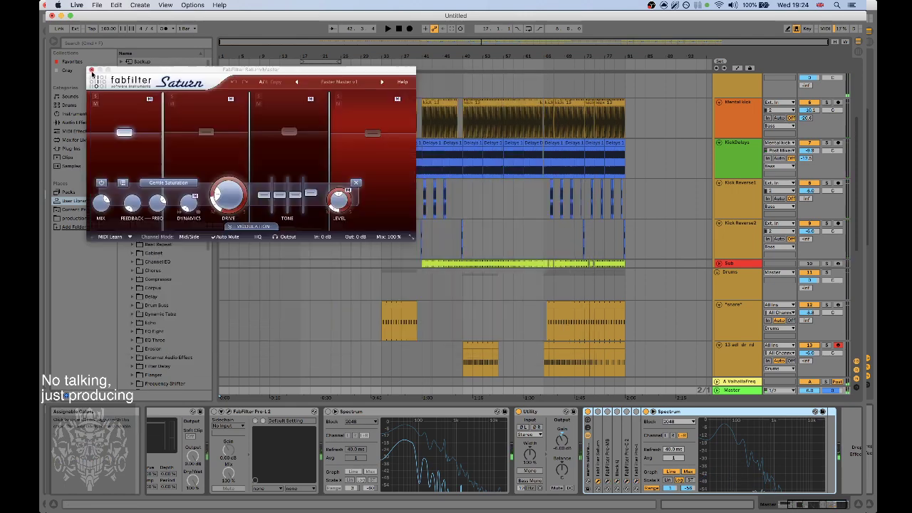
pyautogui.click(92, 69)
# Play from bar 17 while enabling Black Q and FabFilter Pro-C 2 in the Master track's saturation rack, and open FabFilter Pro-L.
pyautogui.click(221, 175)
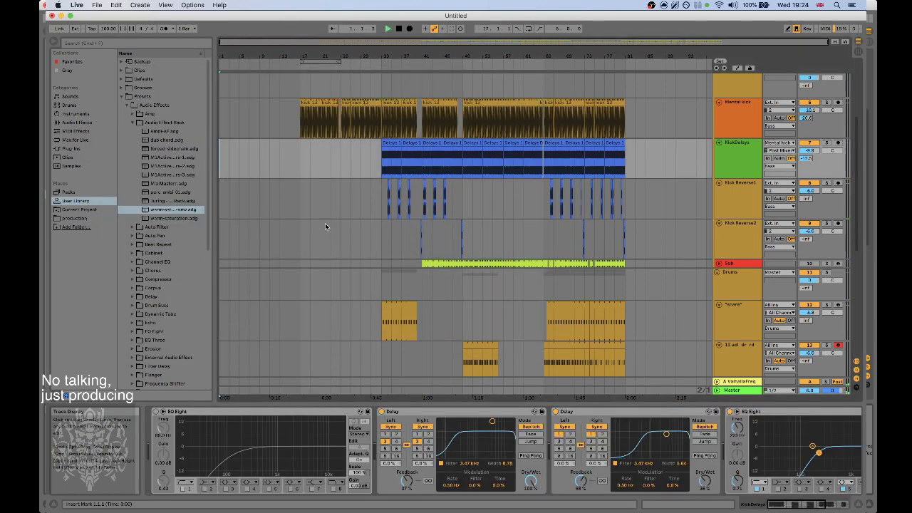
pyautogui.click(300, 229)
pyautogui.press('space')
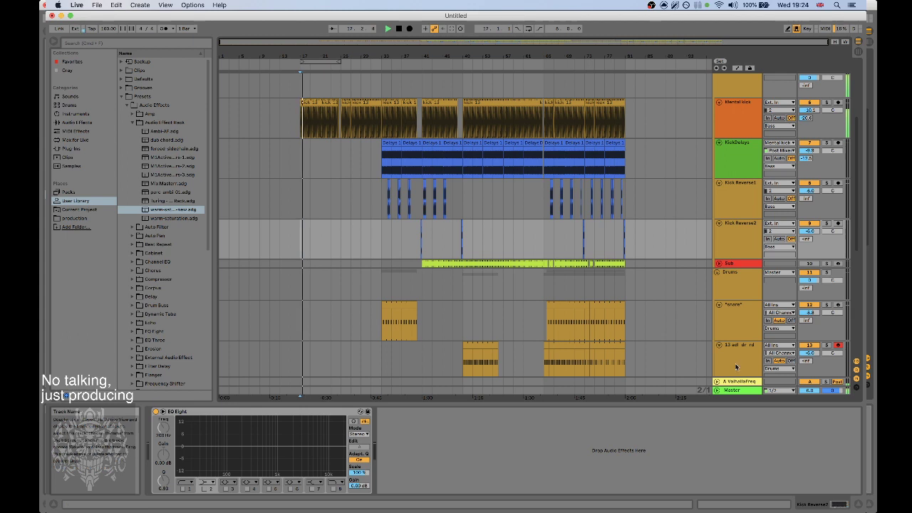
pyautogui.click(734, 392)
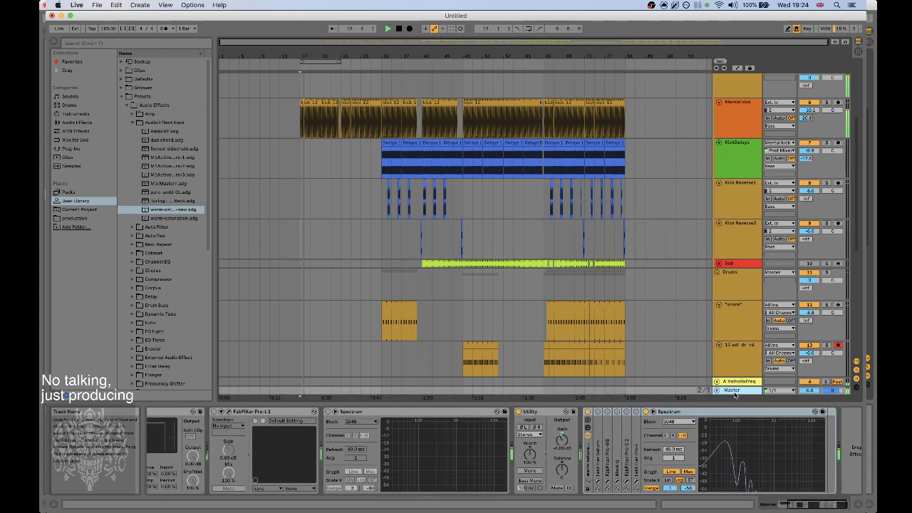
pyautogui.click(618, 412)
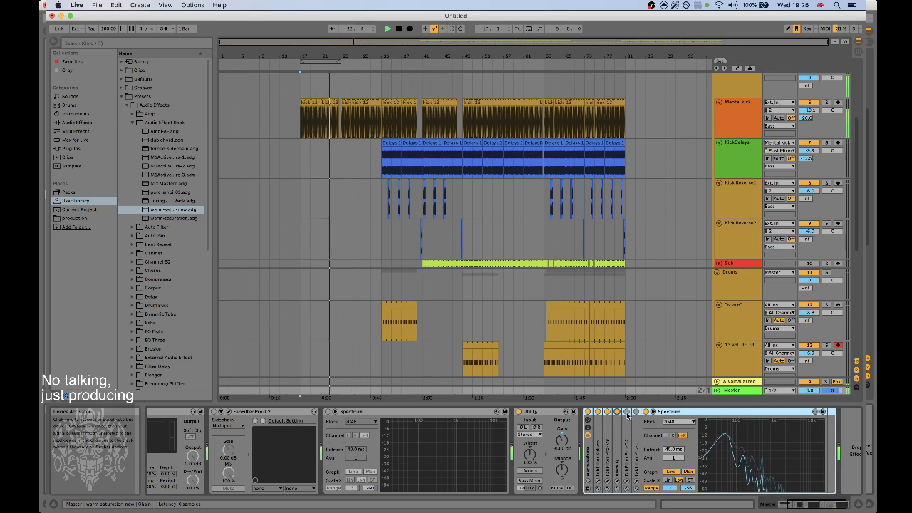
pyautogui.click(627, 413)
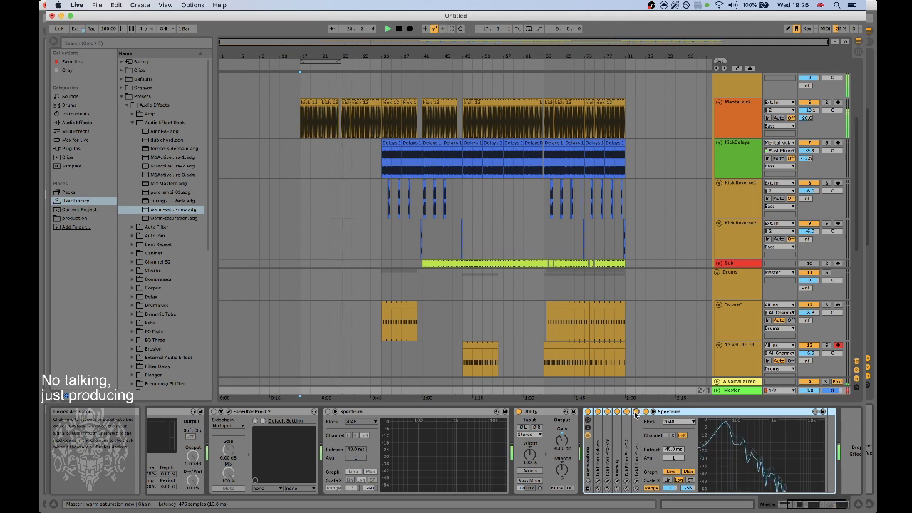
pyautogui.click(637, 486)
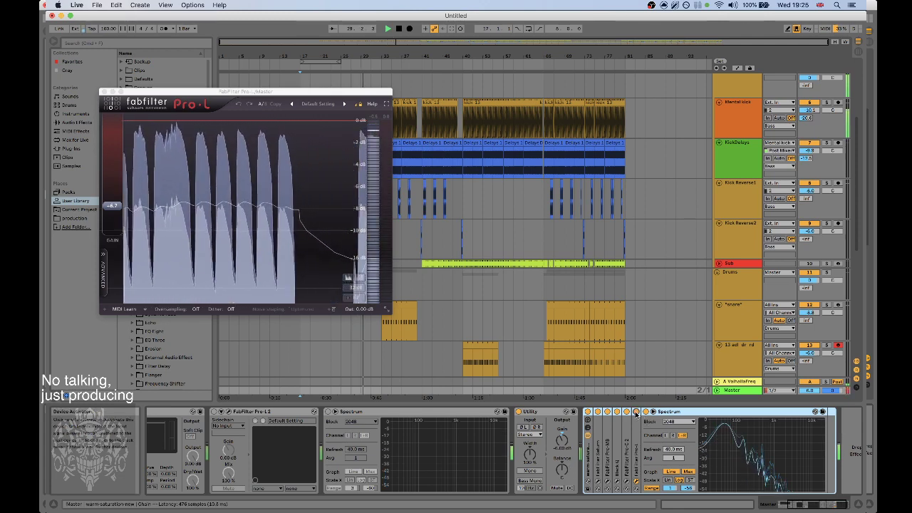
# Set FabFilter Pro-L's gain to about +7.3 dB and pull Black Q's mix partway toward dry while playing from bar 17.
pyautogui.moveTo(112, 205); pyautogui.dragTo(116, 213)
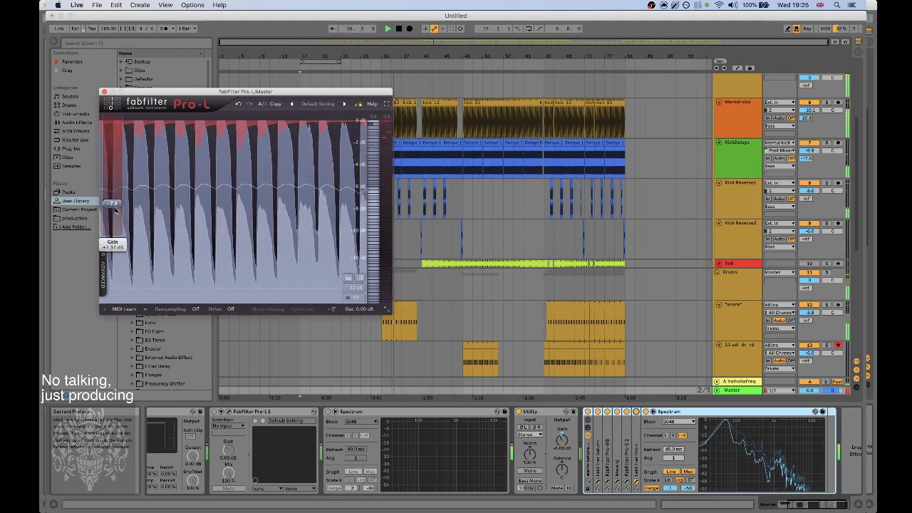
pyautogui.click(105, 92)
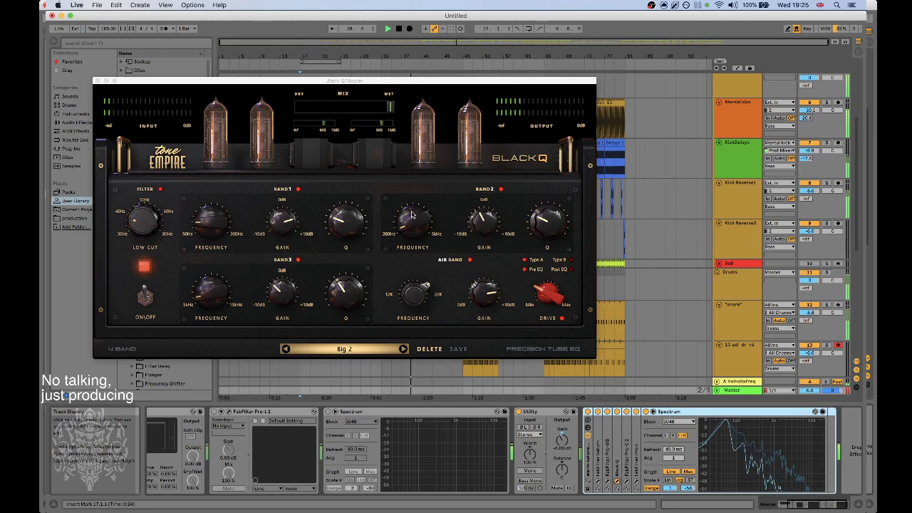
pyautogui.moveTo(388, 107); pyautogui.dragTo(361, 109)
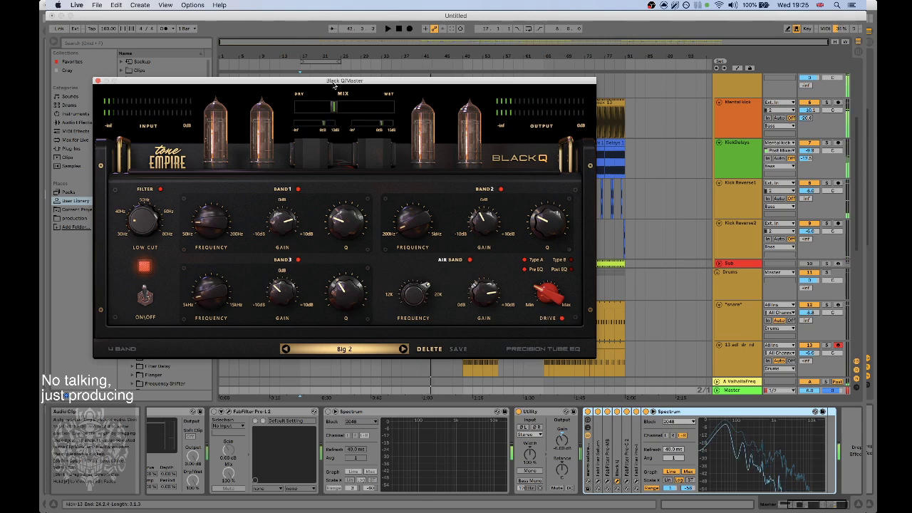
pyautogui.click(298, 66)
pyautogui.moveTo(296, 76); pyautogui.dragTo(364, 181)
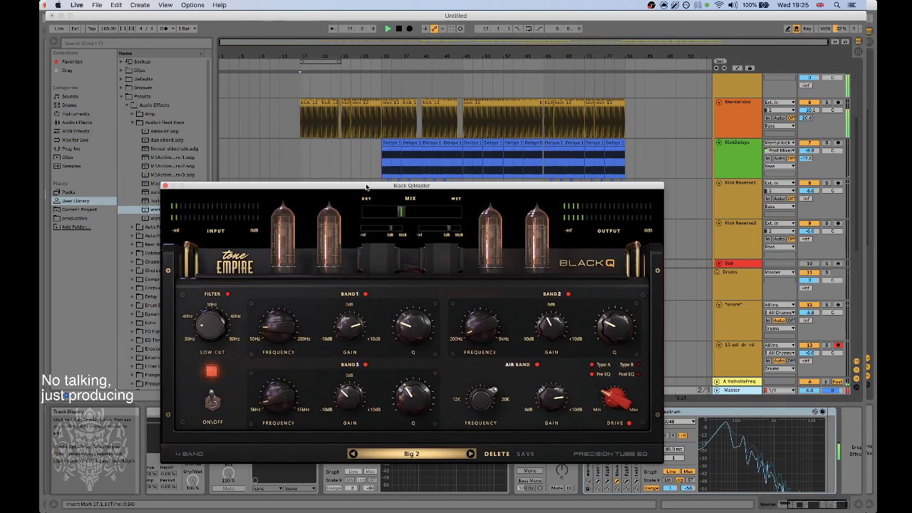
# Loop playback over bars 33 to 41, where the KickDelays clips begin, and reposition the Black Q window.
pyautogui.moveTo(300, 155); pyautogui.dragTo(322, 156)
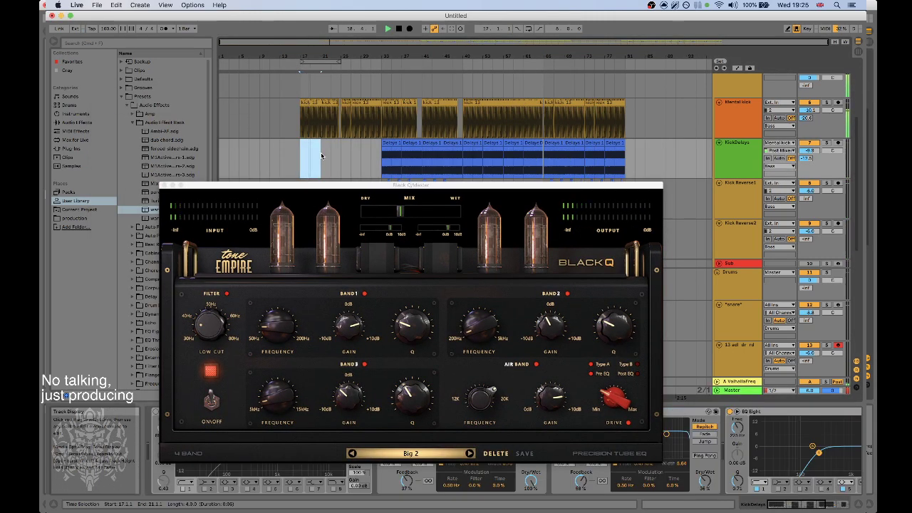
pyautogui.moveTo(382, 155); pyautogui.dragTo(420, 157)
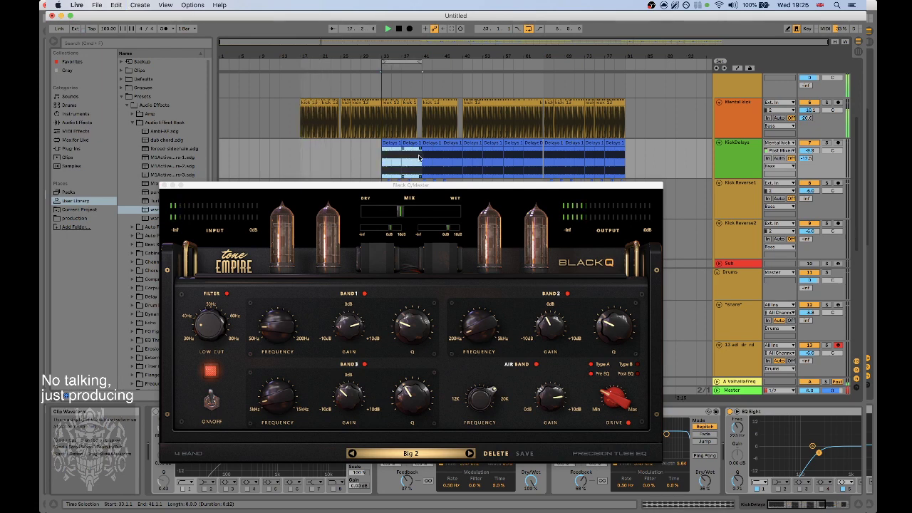
pyautogui.click(415, 161)
pyautogui.moveTo(404, 187); pyautogui.dragTo(334, 131)
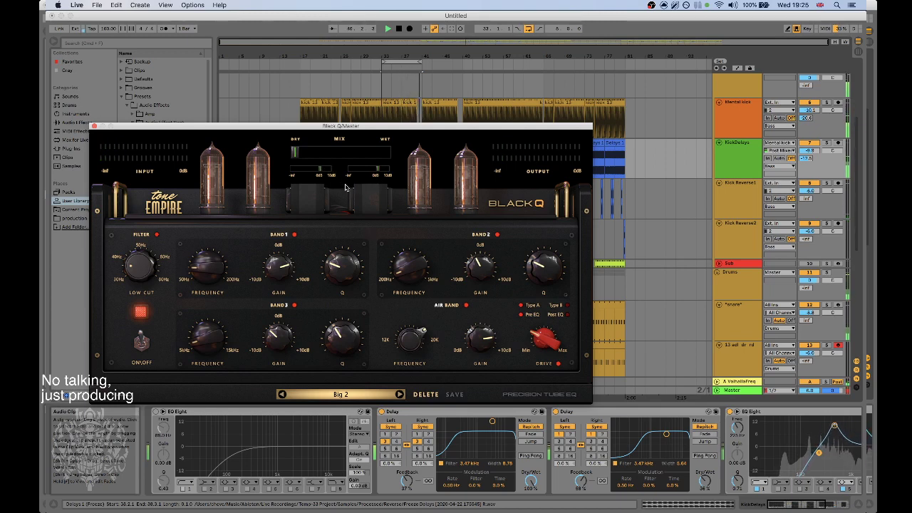
# Compare fully wet and fully dry Black Q settings, set its mix to about 65% dry / 35% wet, and close the plug-in.
pyautogui.moveTo(292, 154); pyautogui.dragTo(335, 160)
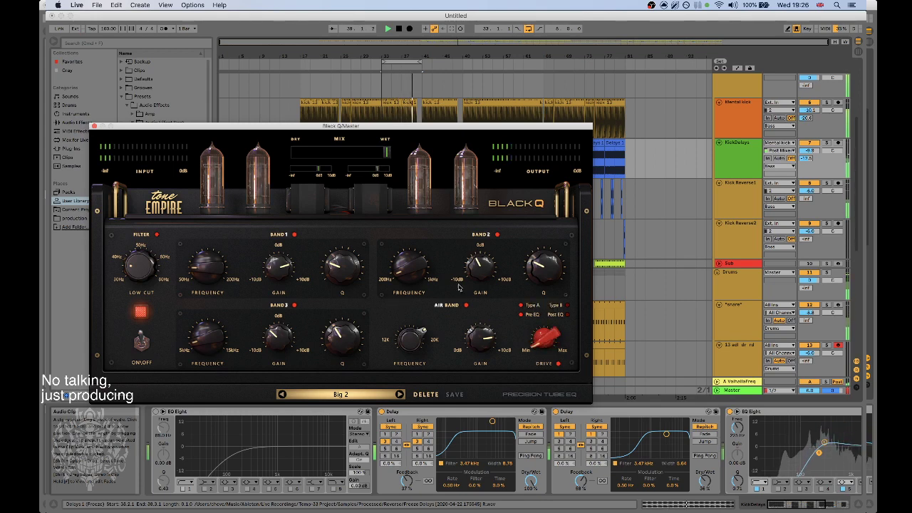
pyautogui.moveTo(389, 161); pyautogui.dragTo(252, 162)
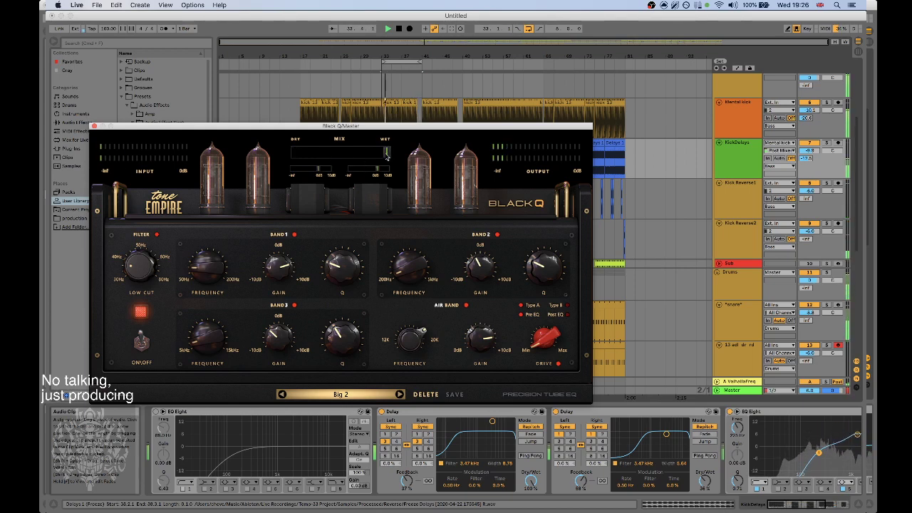
pyautogui.moveTo(387, 157); pyautogui.dragTo(367, 160)
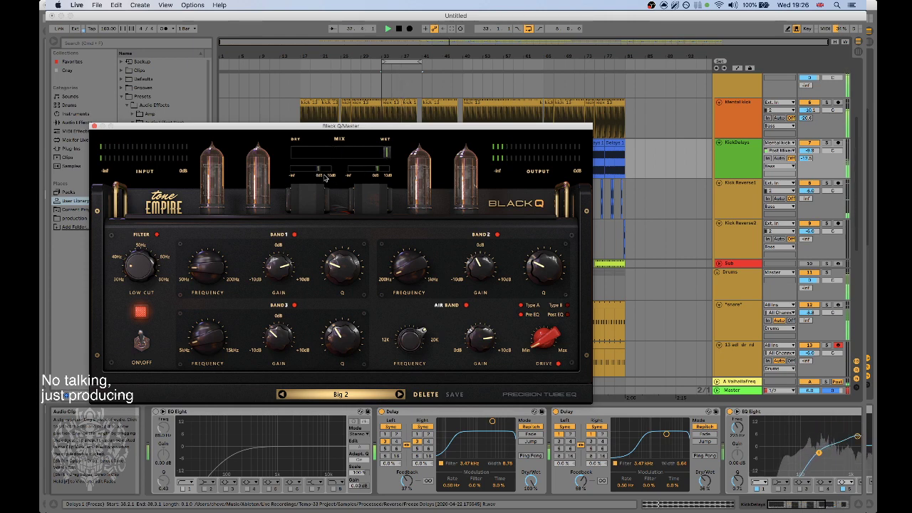
pyautogui.moveTo(379, 158); pyautogui.dragTo(242, 164)
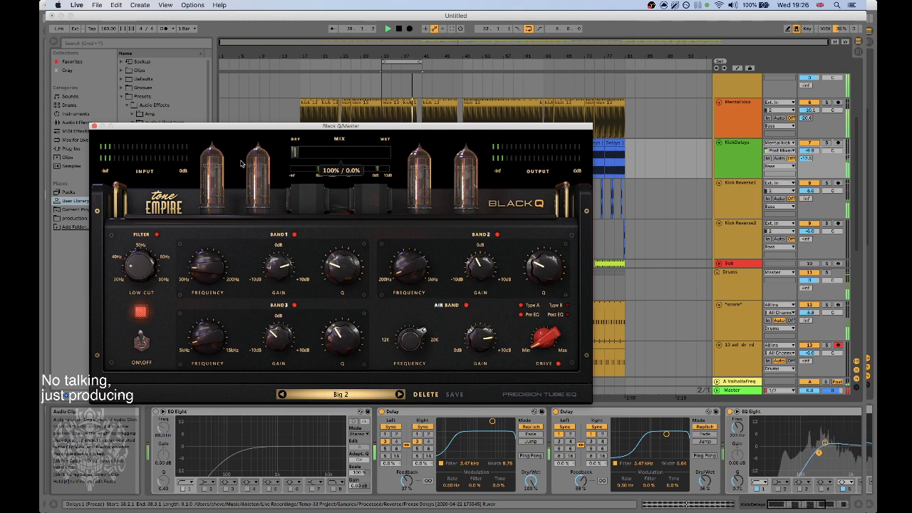
pyautogui.moveTo(295, 157); pyautogui.dragTo(316, 155)
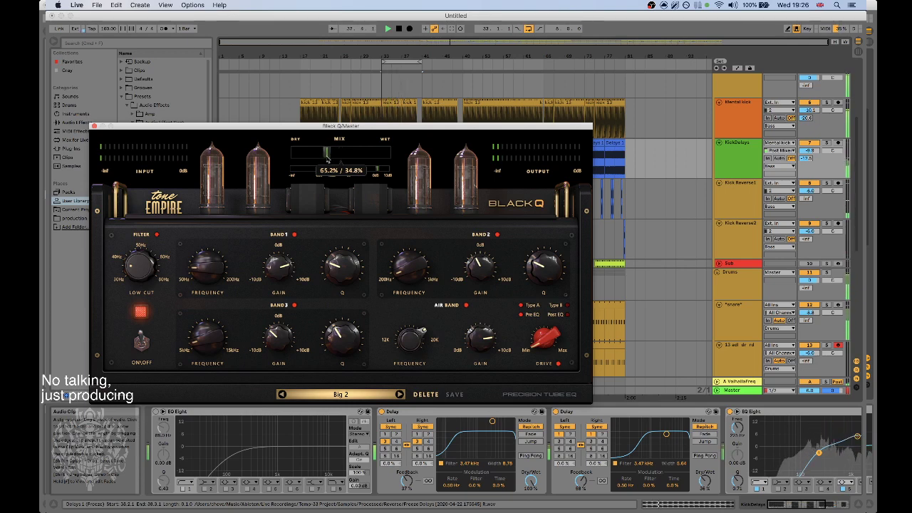
pyautogui.click(93, 128)
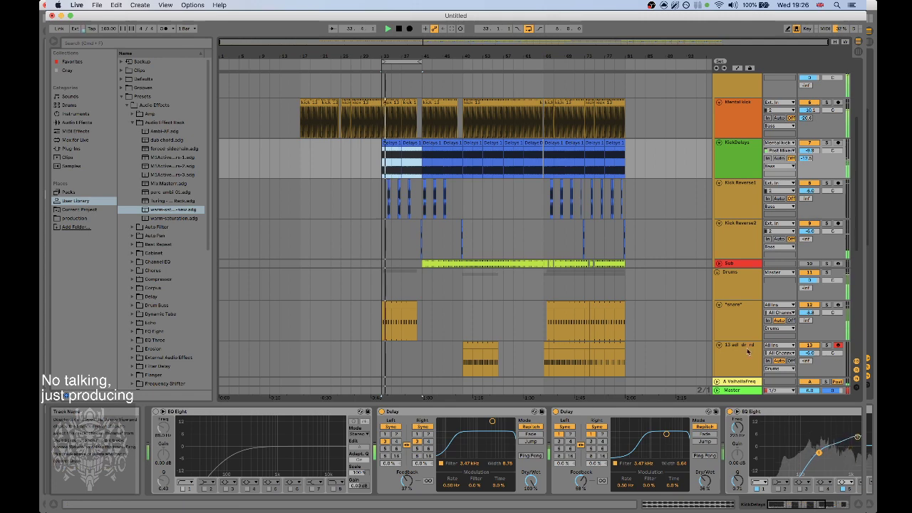
# Delete the disabled Spectrum and FabFilter Pro-L 2 from the Master track and switch its Saturator back on.
pyautogui.click(743, 391)
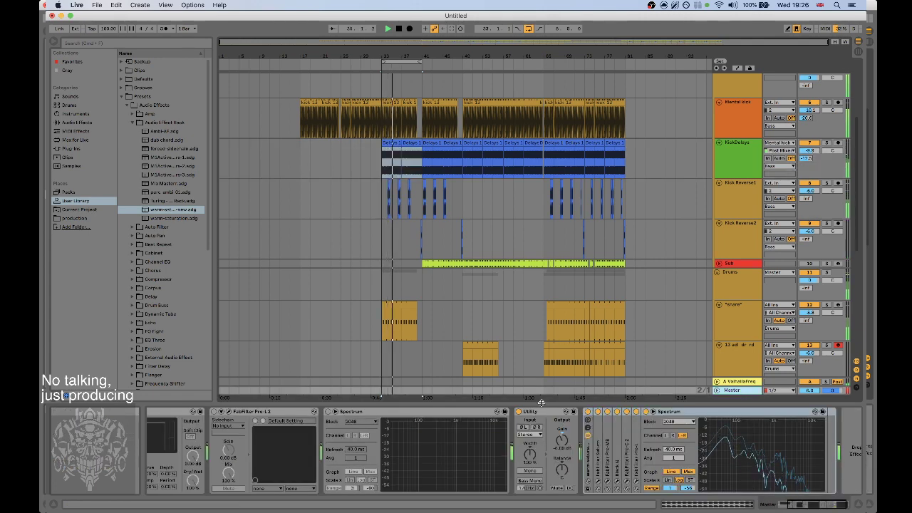
pyautogui.click(418, 414)
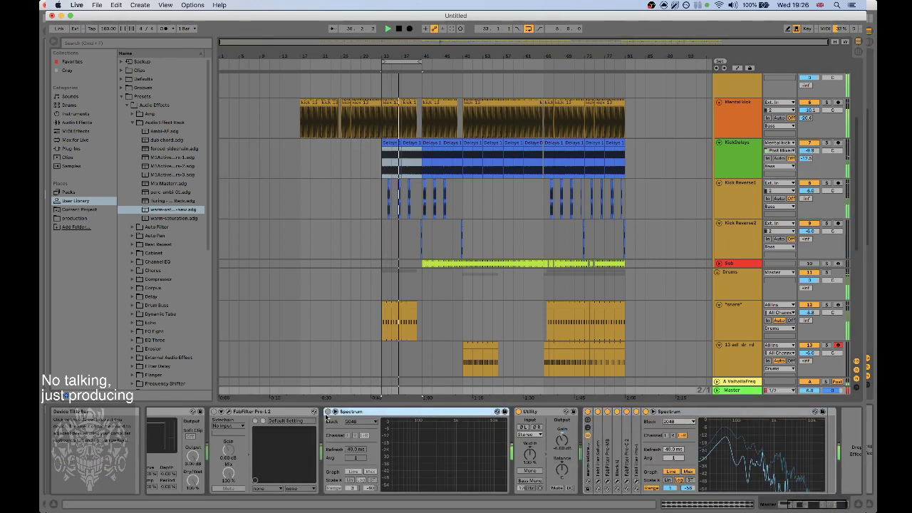
pyautogui.press('Delete')
pyautogui.click(221, 412)
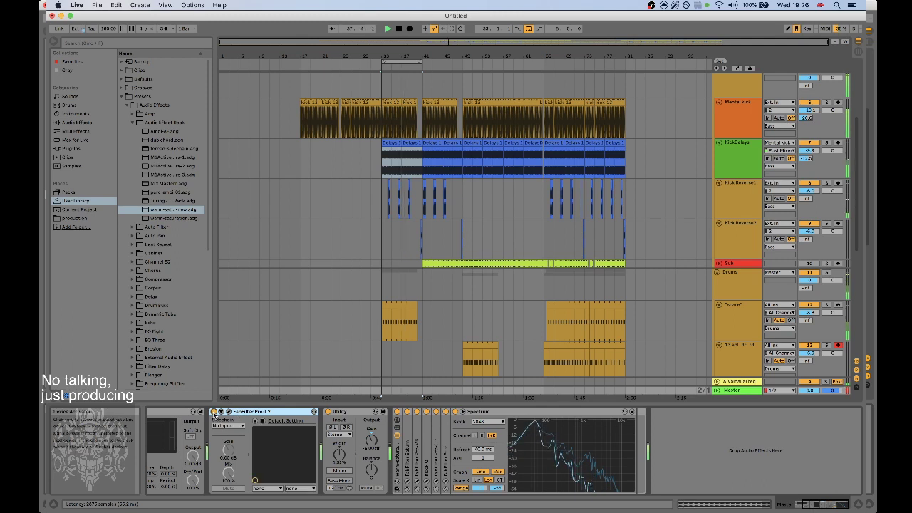
pyautogui.press('Delete')
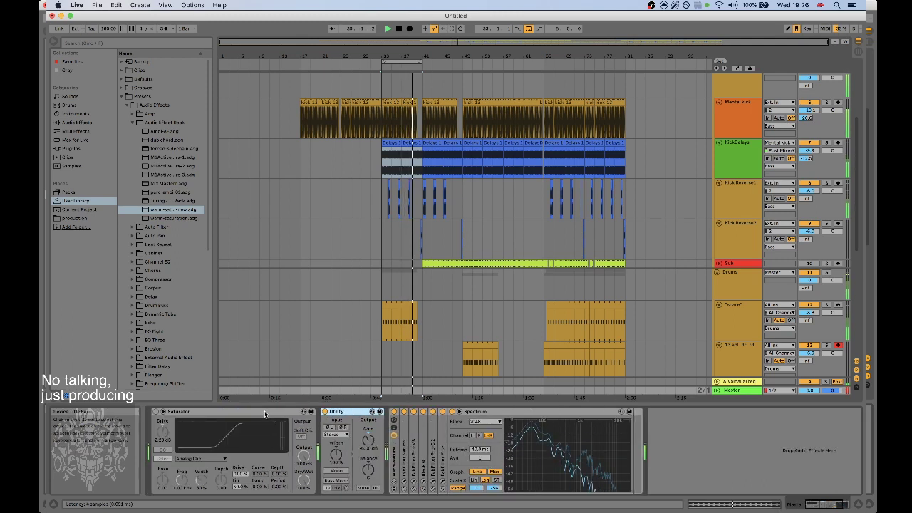
pyautogui.click(191, 412)
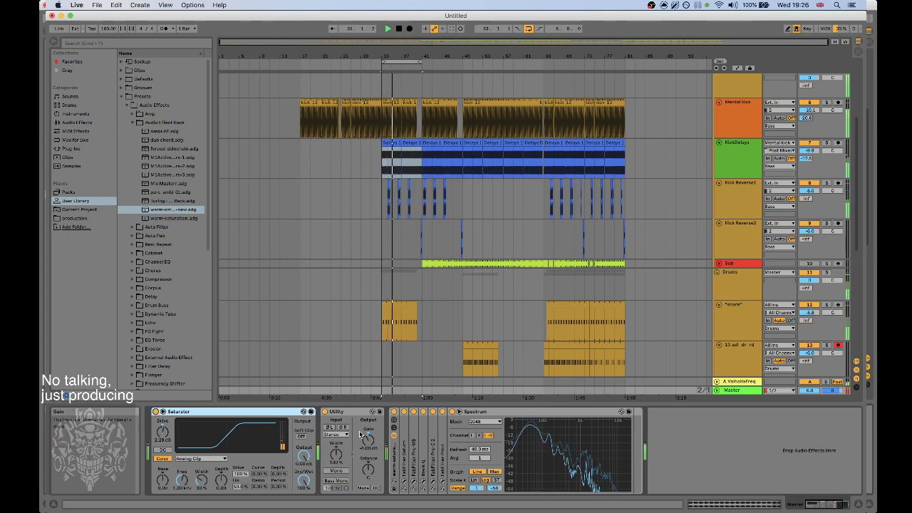
pyautogui.click(261, 440)
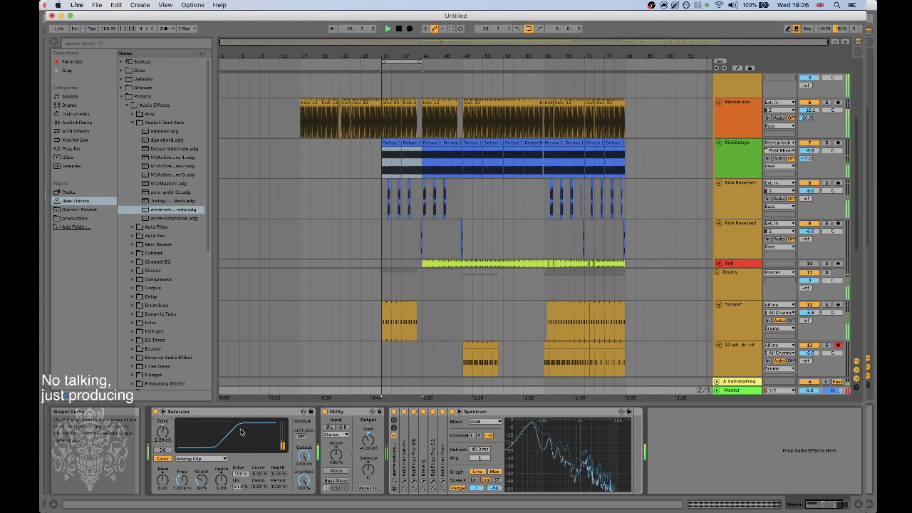
# Set the Band 1 mix in the rack's FabFilter Saturn to about 59% and check the bands in FabFilter Pro-MB.
pyautogui.click(405, 484)
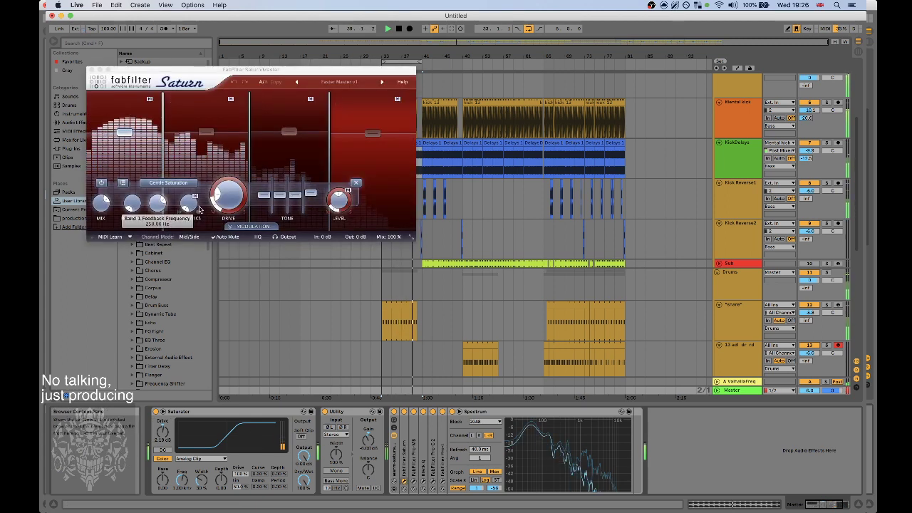
pyautogui.click(105, 218)
pyautogui.moveTo(104, 221); pyautogui.dragTo(97, 151)
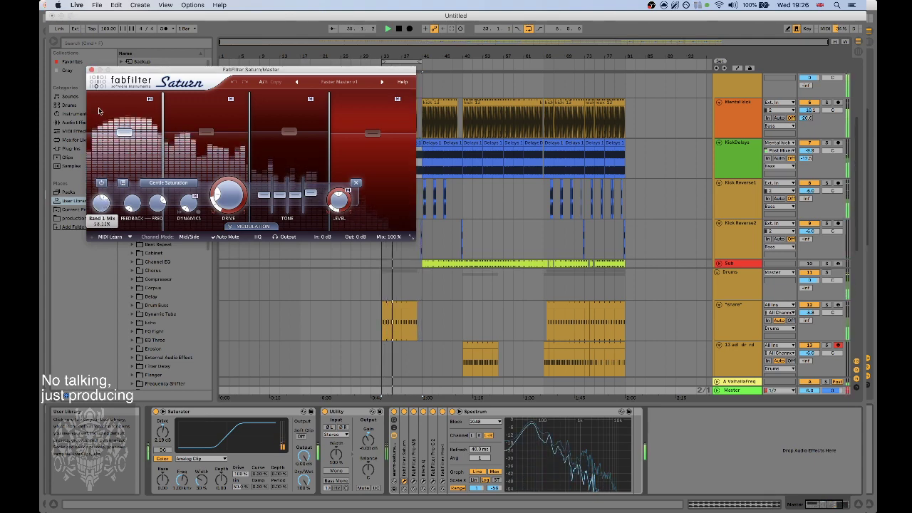
pyautogui.moveTo(99, 111); pyautogui.dragTo(100, 108)
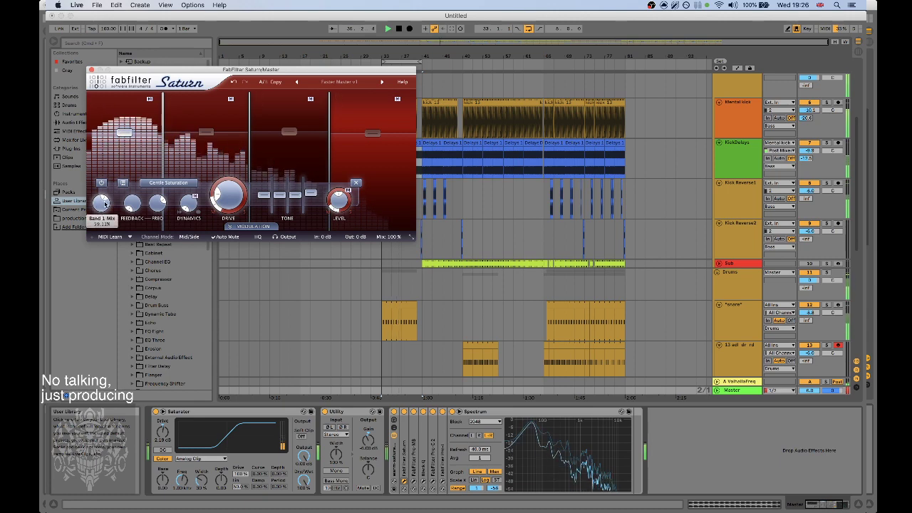
pyautogui.click(415, 482)
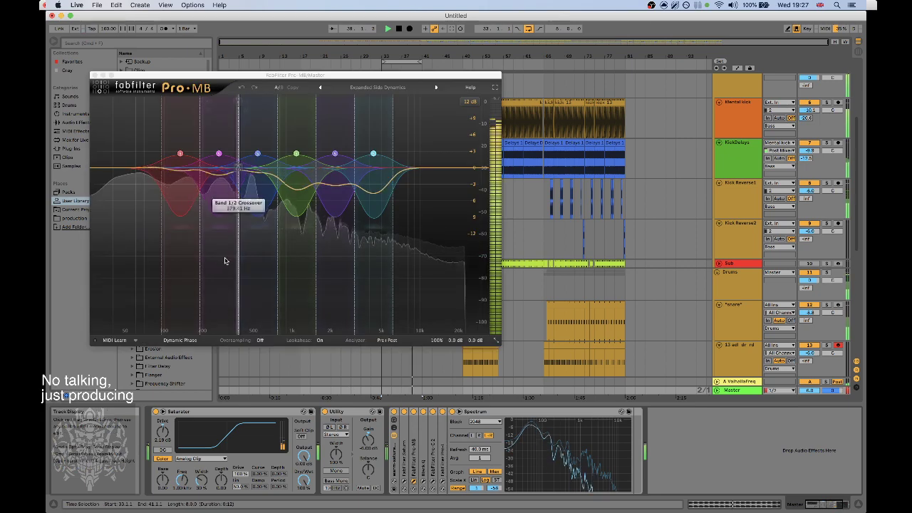
pyautogui.click(95, 76)
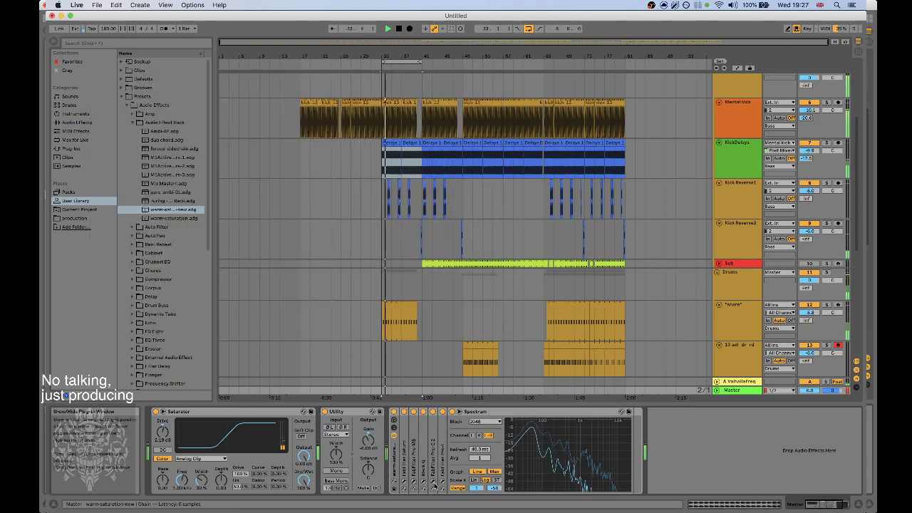
# Lower the threshold of FabFilter Pro-C 2 in the Master rack for stronger compression and close its window.
pyautogui.click(434, 484)
pyautogui.moveTo(280, 239)
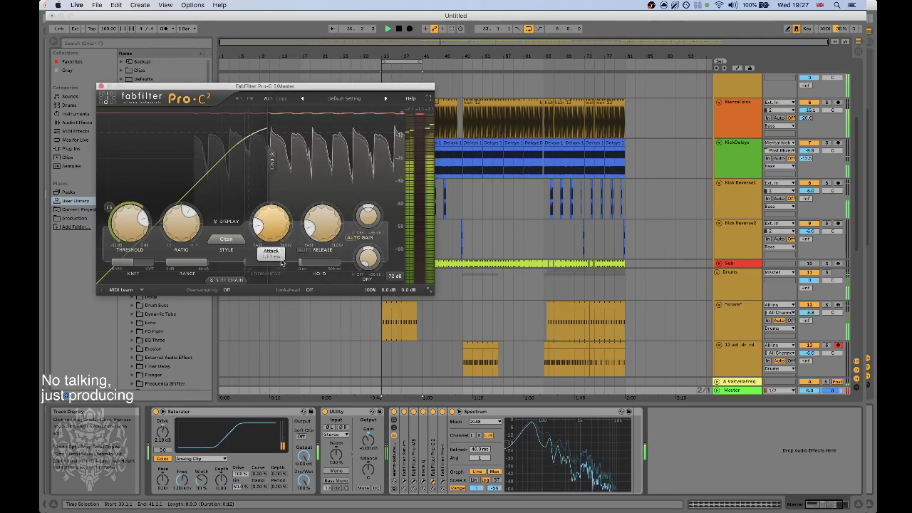
pyautogui.moveTo(135, 232)
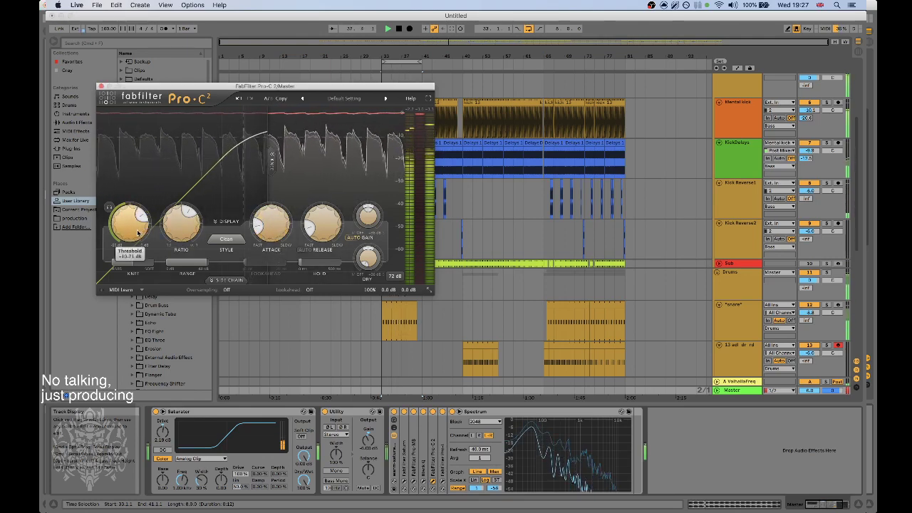
pyautogui.moveTo(137, 233); pyautogui.dragTo(140, 273)
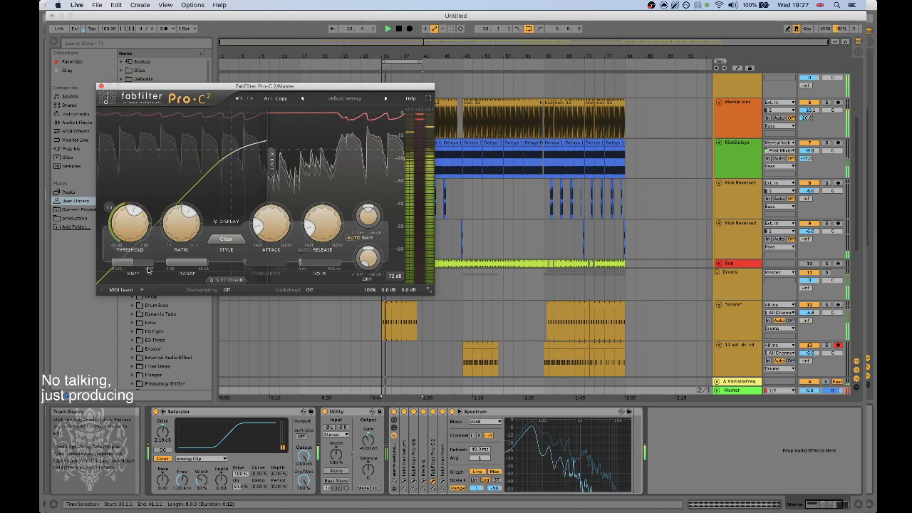
pyautogui.scroll(3, 559, 280)
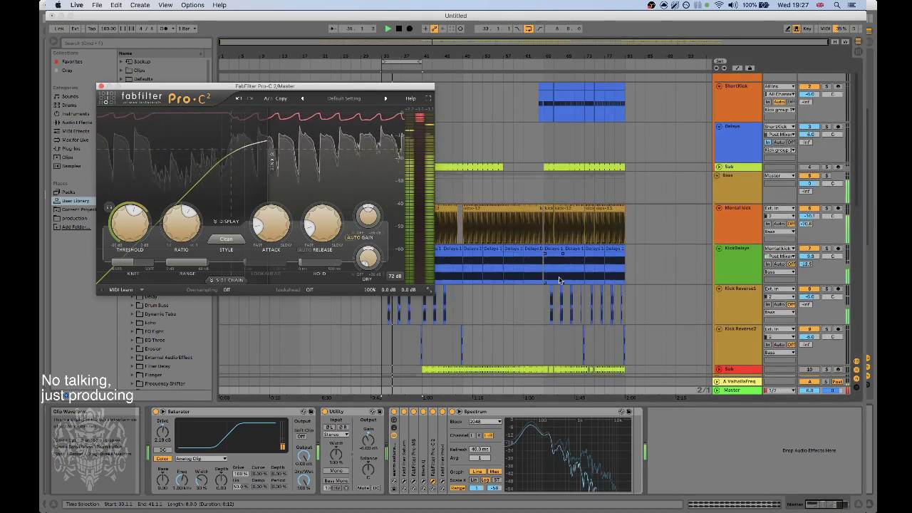
pyautogui.click(813, 219)
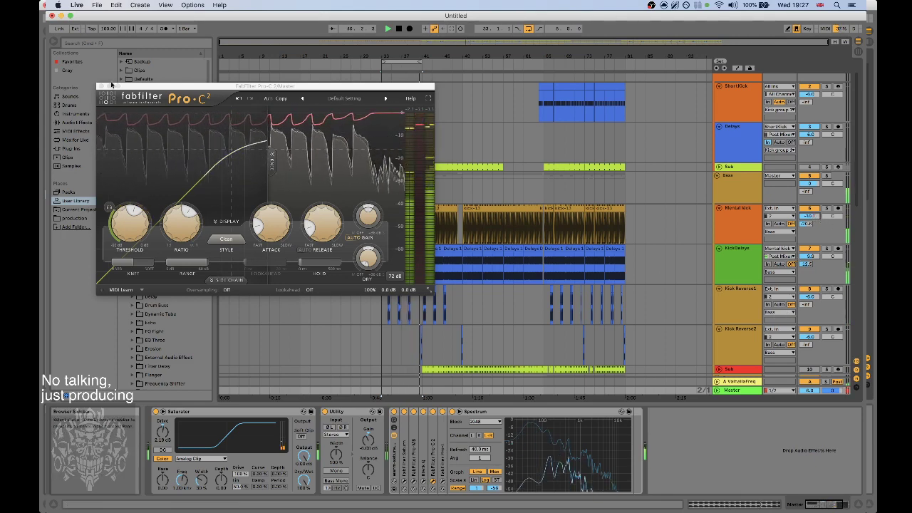
pyautogui.click(102, 87)
# Switch to Session View and slightly lower the volume of the snare track.
pyautogui.press('Tab')
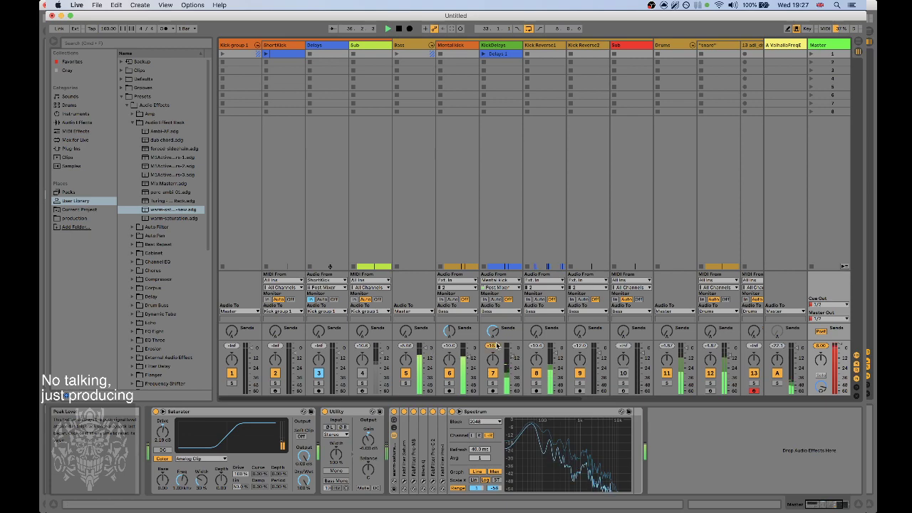
pyautogui.hscroll(5, 536, 349)
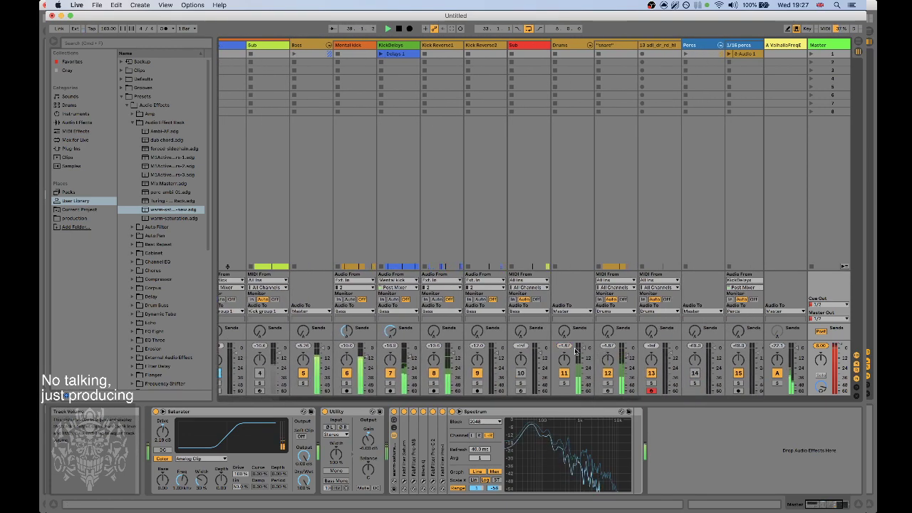
pyautogui.hscroll(3, 556, 349)
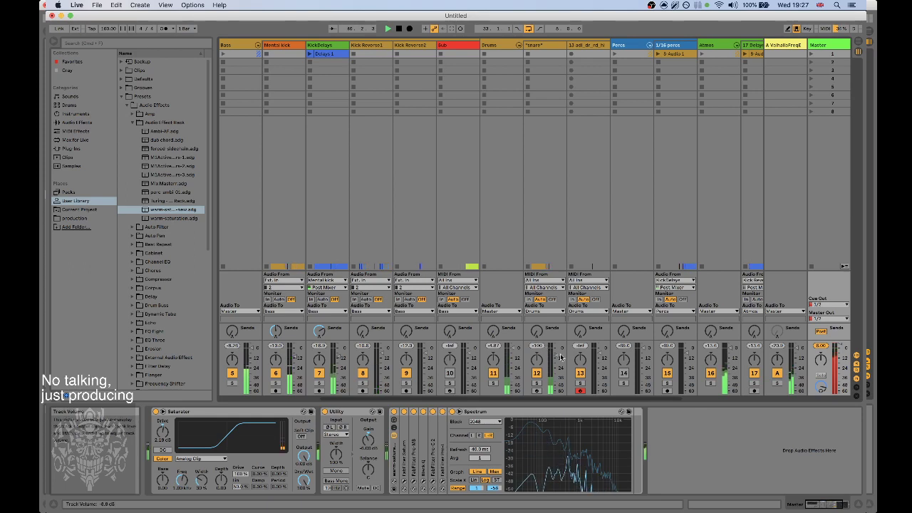
pyautogui.moveTo(556, 359); pyautogui.dragTo(556, 365)
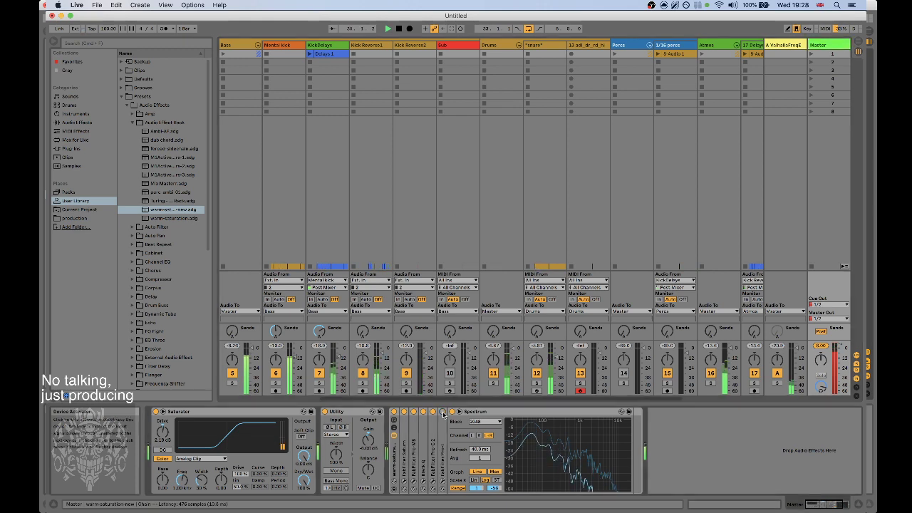
# Reduce FabFilter Pro-L's gain to about +6.7 dB and move the Utility to the end of the Master track's effect chain.
pyautogui.click(444, 488)
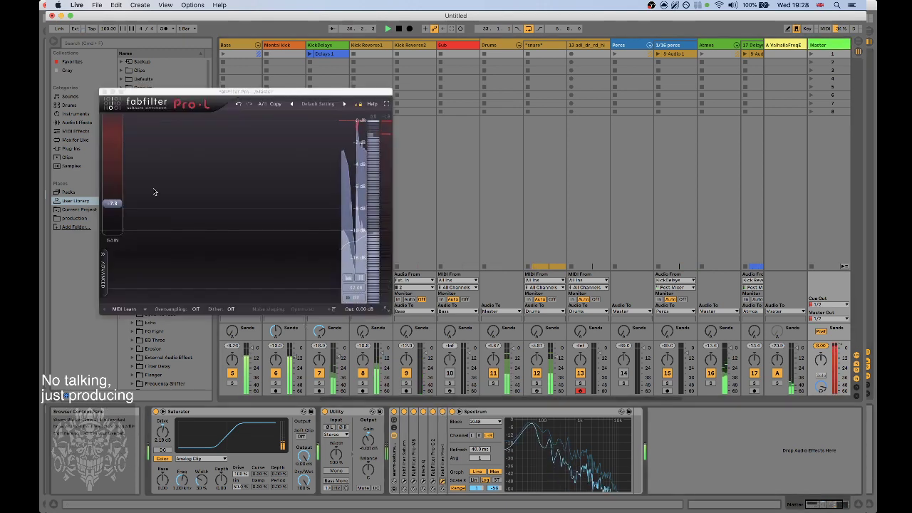
pyautogui.moveTo(111, 208); pyautogui.dragTo(112, 214)
pyautogui.click(357, 411)
pyautogui.moveTo(358, 414); pyautogui.dragTo(638, 442)
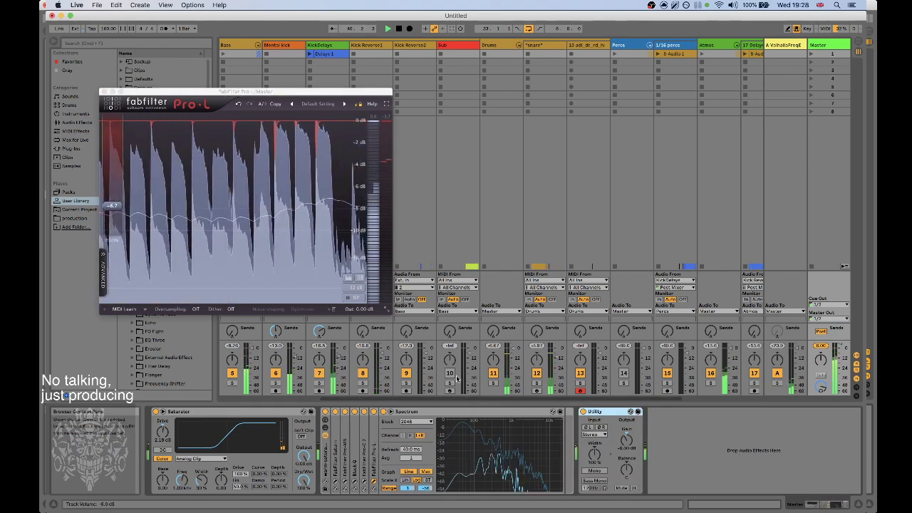
# Raise FabFilter Pro-L's gain on the Master track to about +7.0 dB and close its window.
pyautogui.click(112, 206)
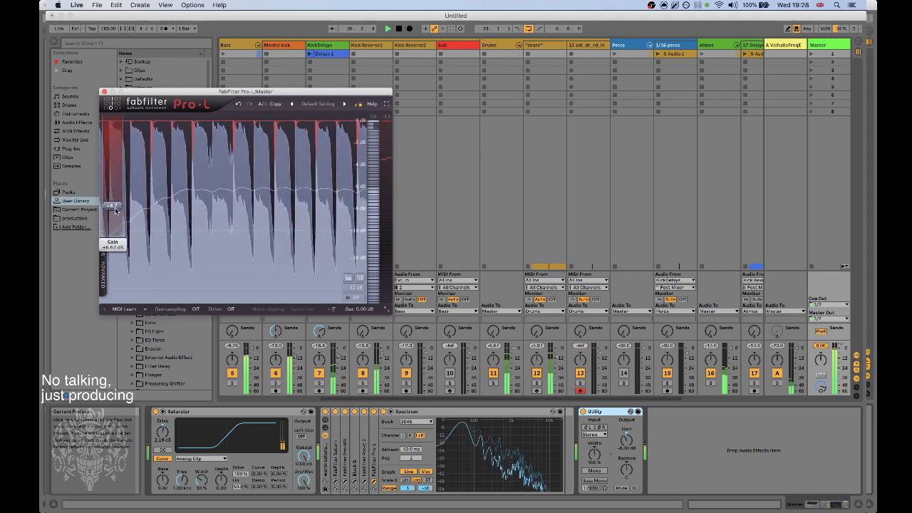
pyautogui.moveTo(113, 207); pyautogui.dragTo(112, 206)
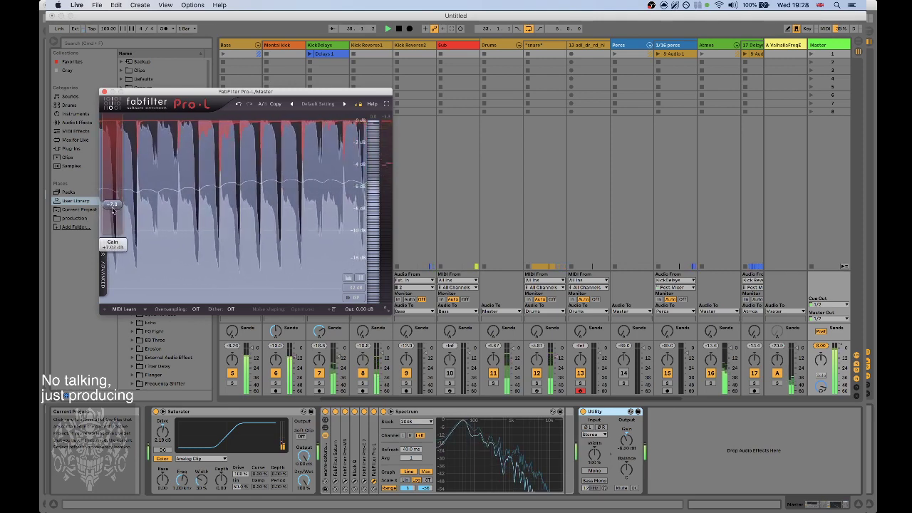
pyautogui.click(104, 91)
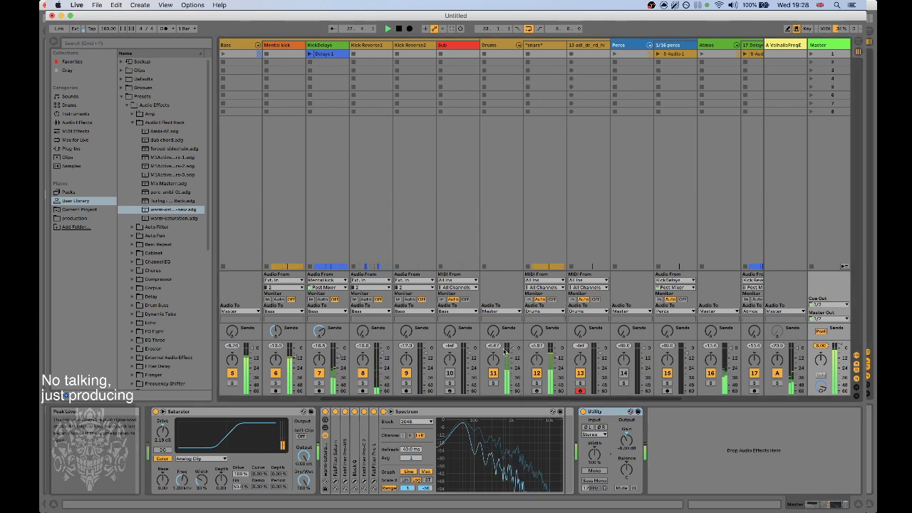
# Check the remaining channels in the session mixer and return to Arrangement View at the kick and drum tracks.
pyautogui.moveTo(527, 399); pyautogui.dragTo(607, 399)
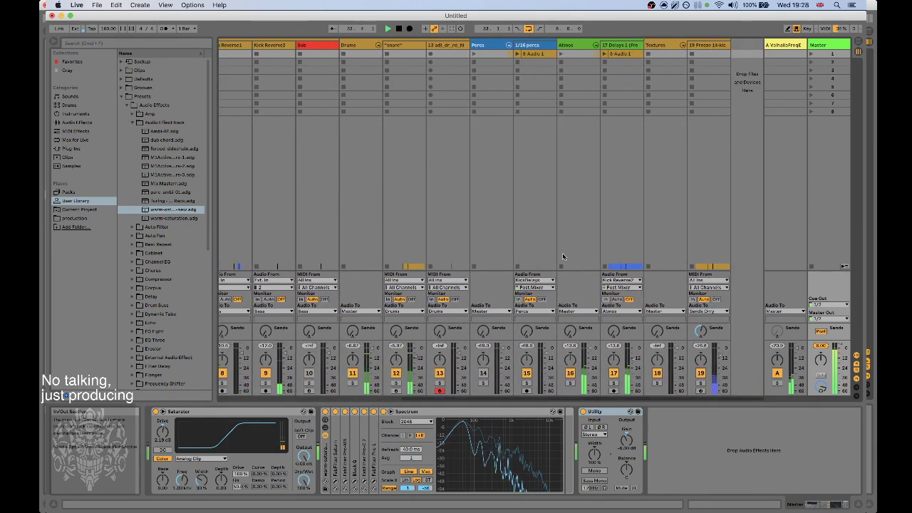
pyautogui.press('Tab')
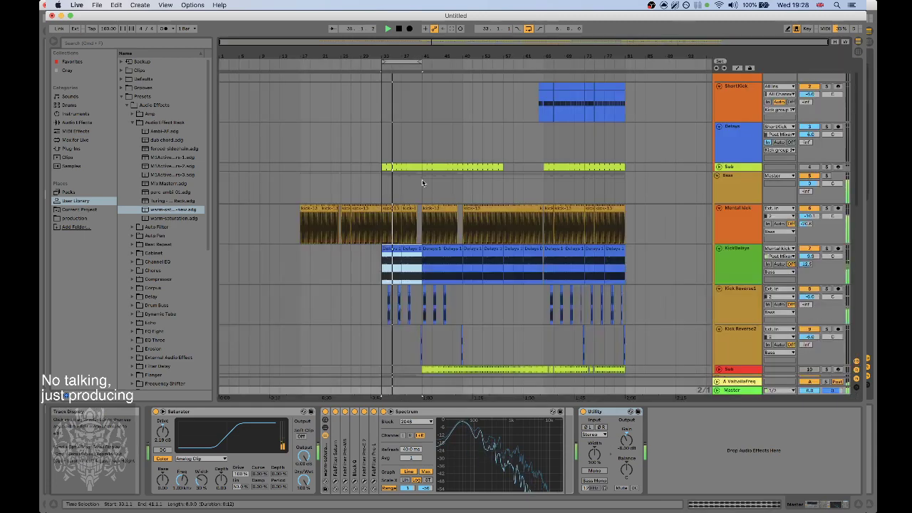
pyautogui.scroll(-5, 358, 221)
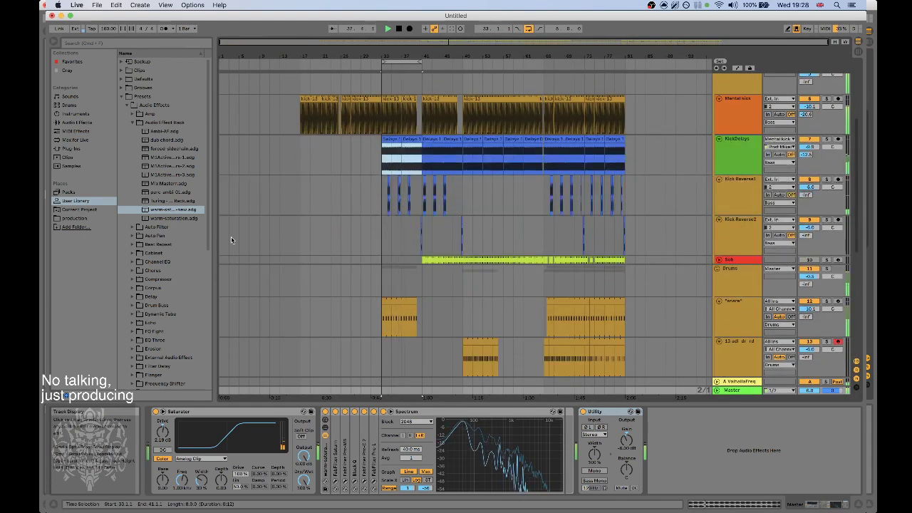
# Stop playback of the track and switch to OBS.
pyautogui.press('space')
pyautogui.moveTo(532, 496)
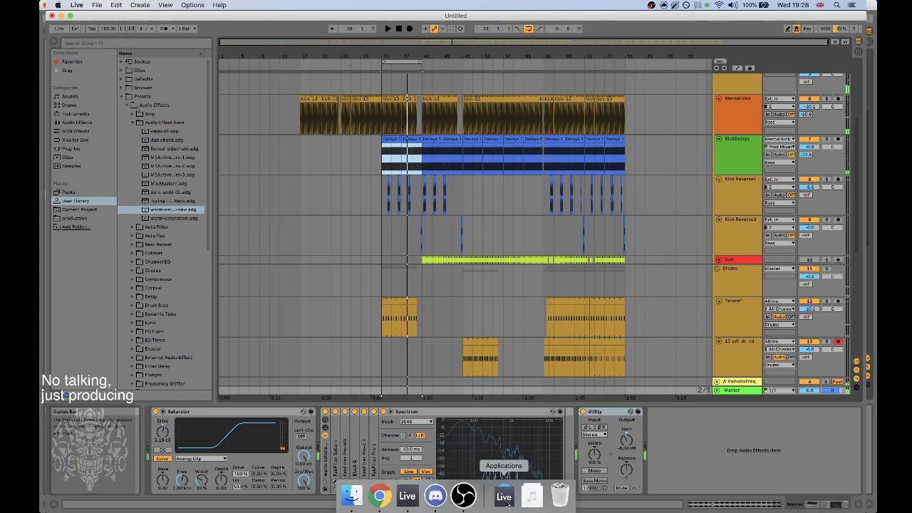
pyautogui.click(452, 499)
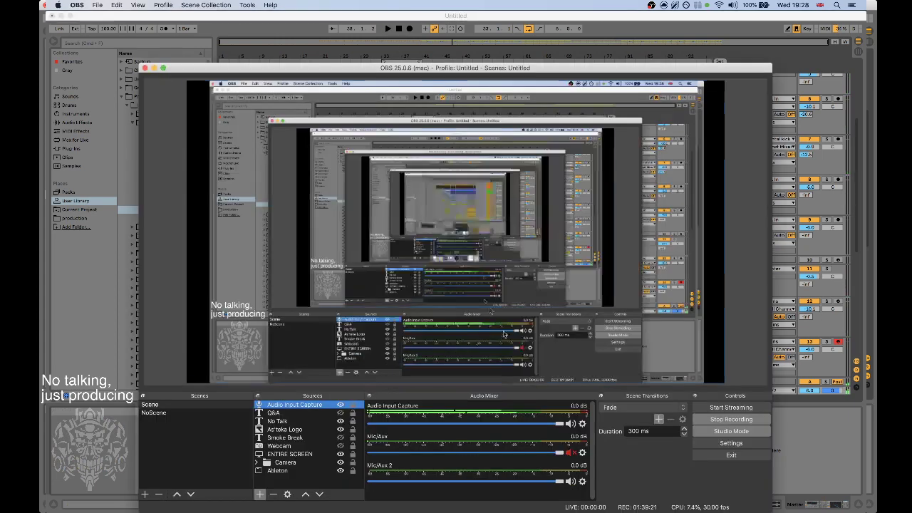